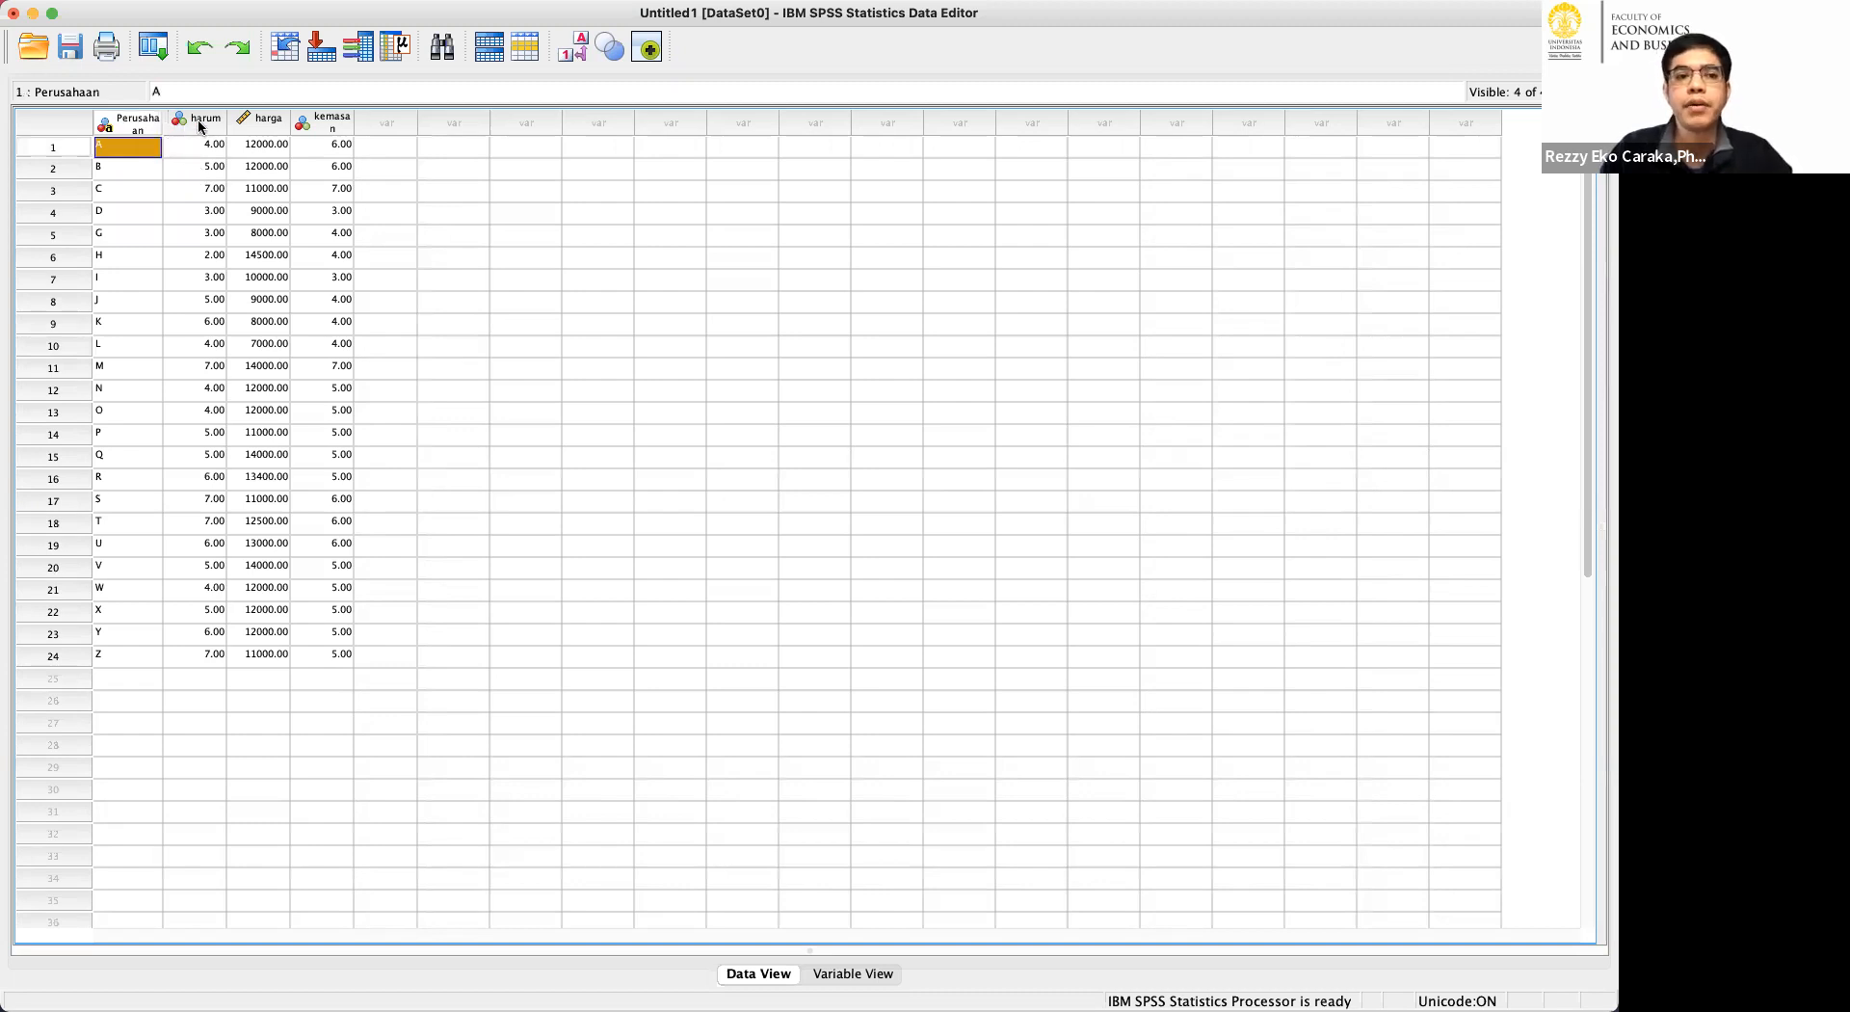
Widen the kemasan and Perusahaan columns so their headers fit on one line.
{"action": "left_click", "coordinate": [200, 123]}
{"action": "left_click", "coordinate": [403, 274]}
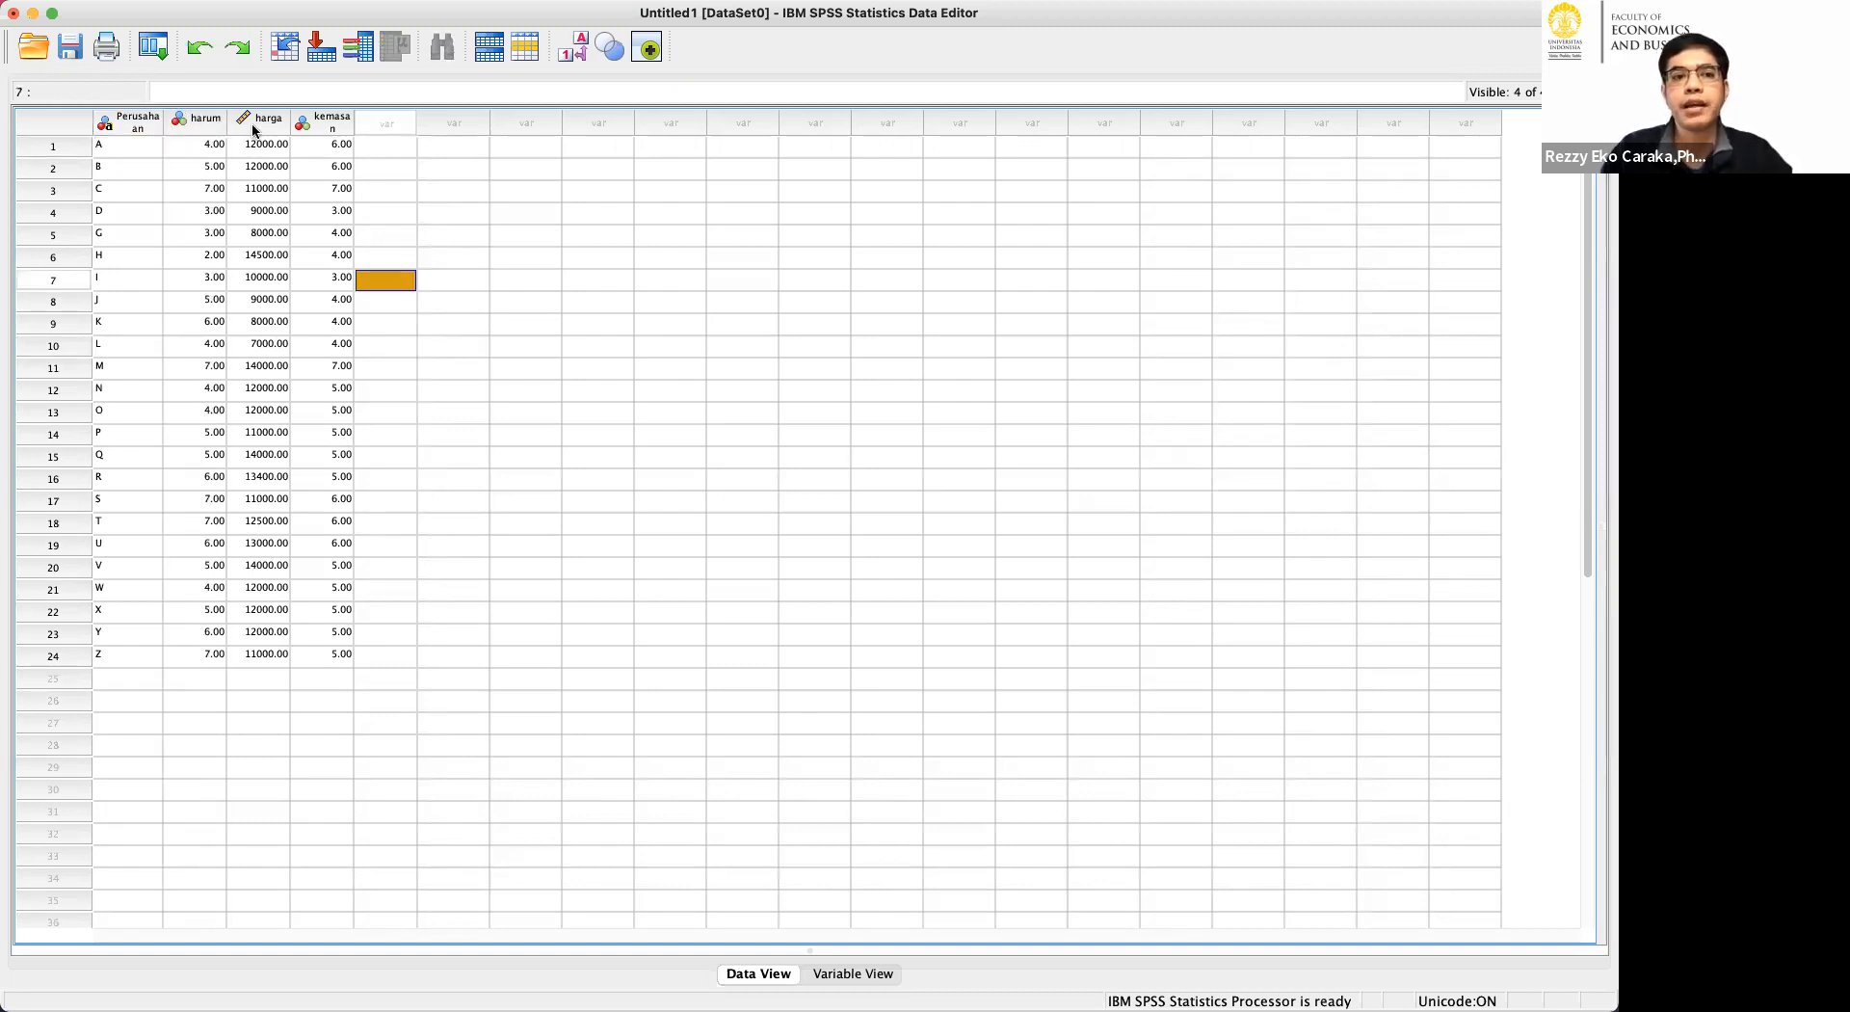
{"action": "left_click_drag", "start_coordinate": [355, 121], "coordinate": [414, 123]}
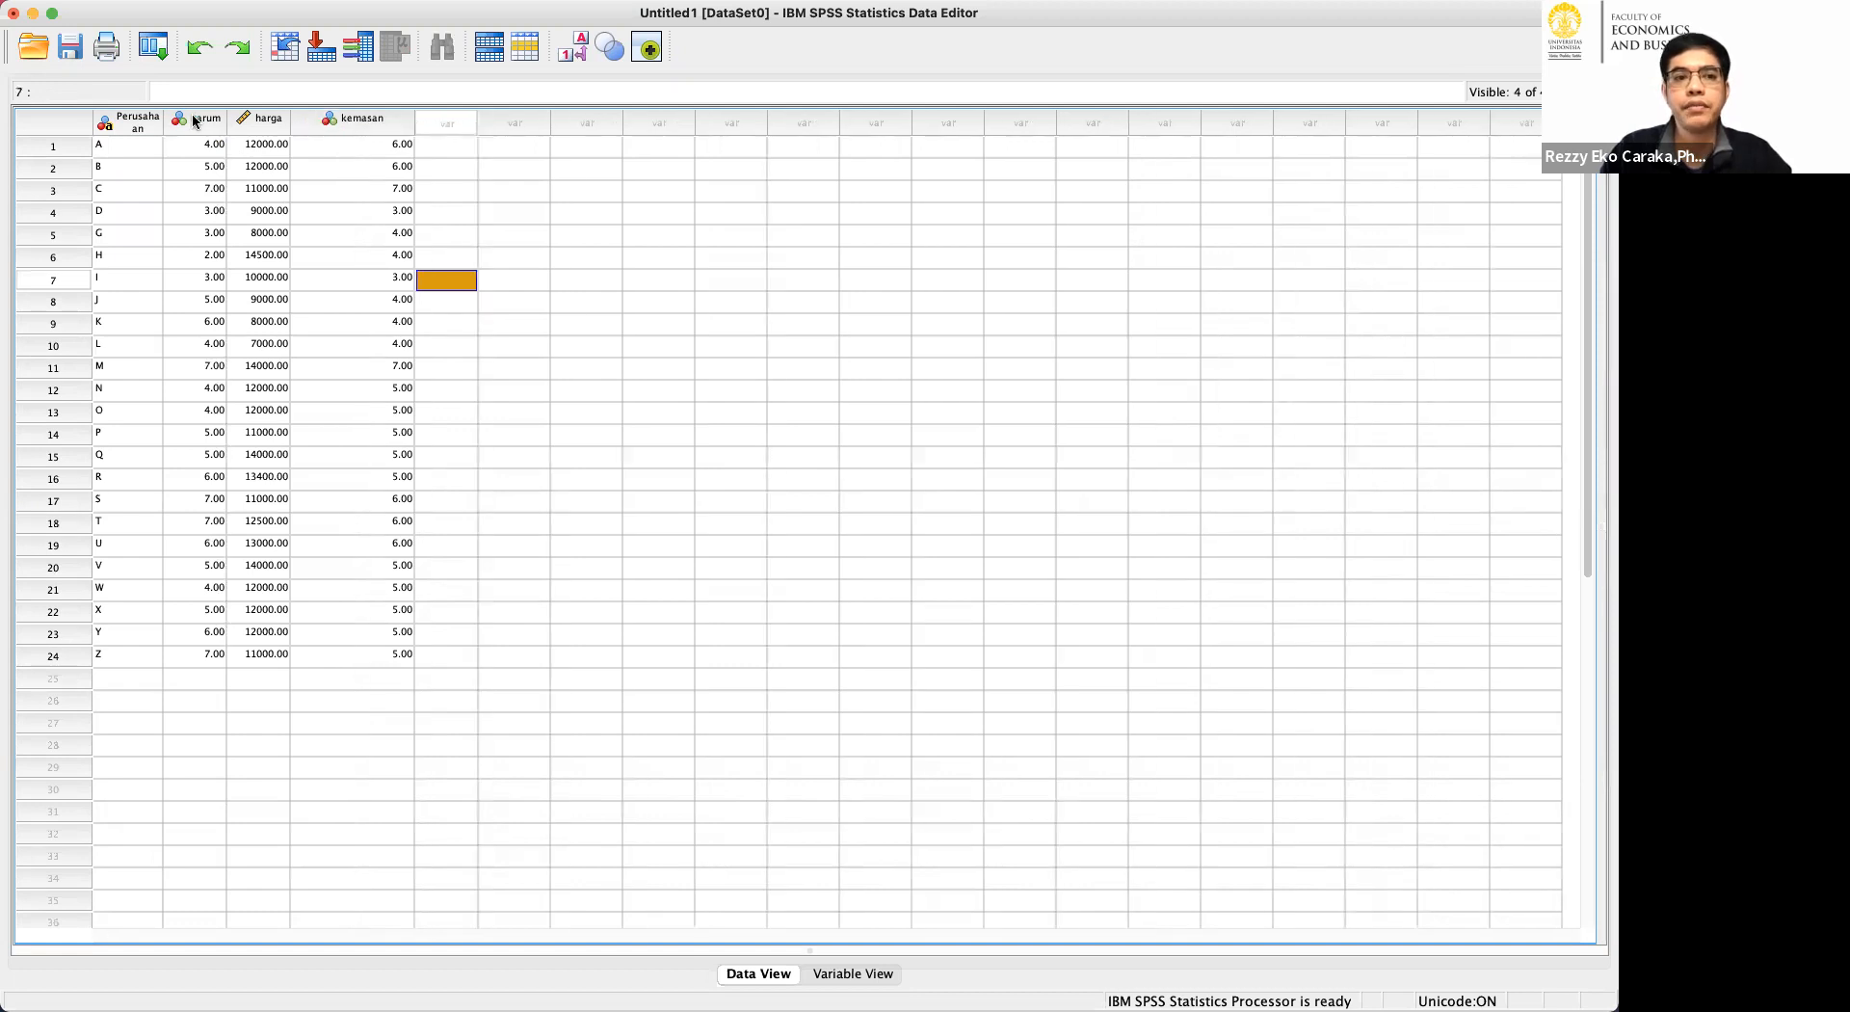
{"action": "left_click_drag", "start_coordinate": [163, 121], "coordinate": [190, 118]}
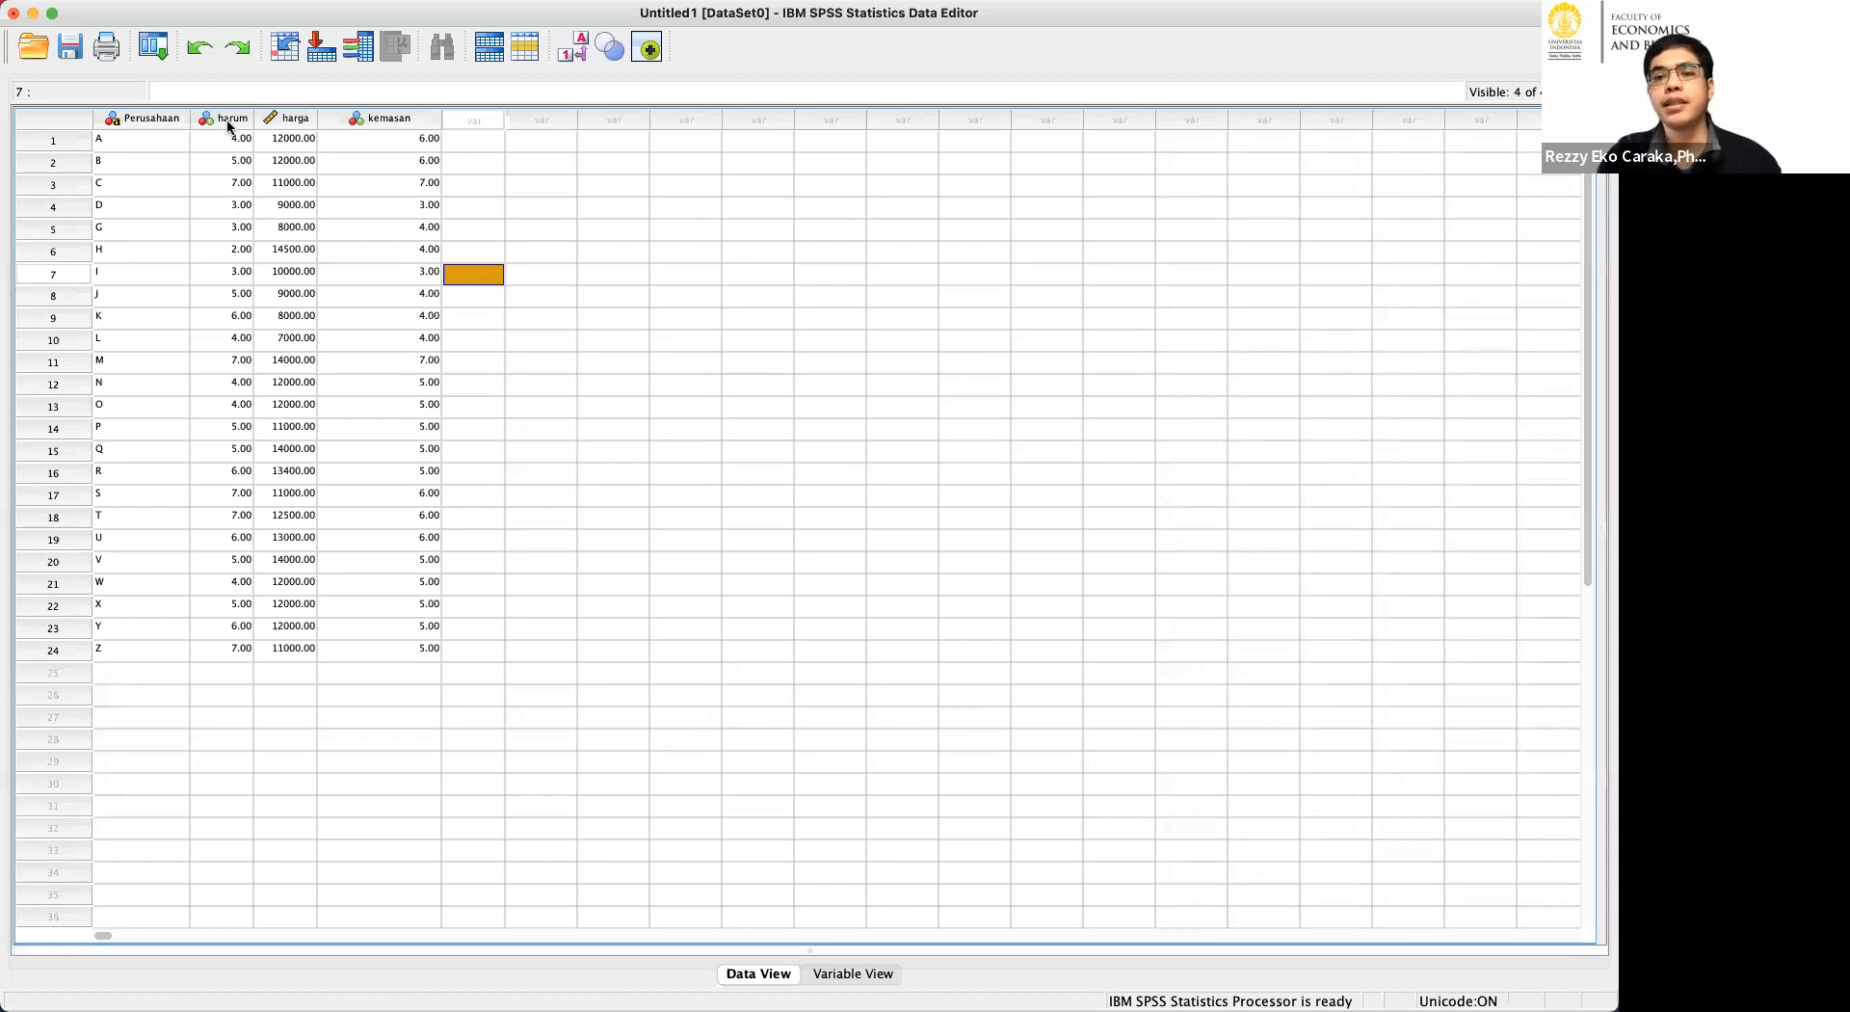
{"action": "mouse_move", "coordinate": [228, 125]}
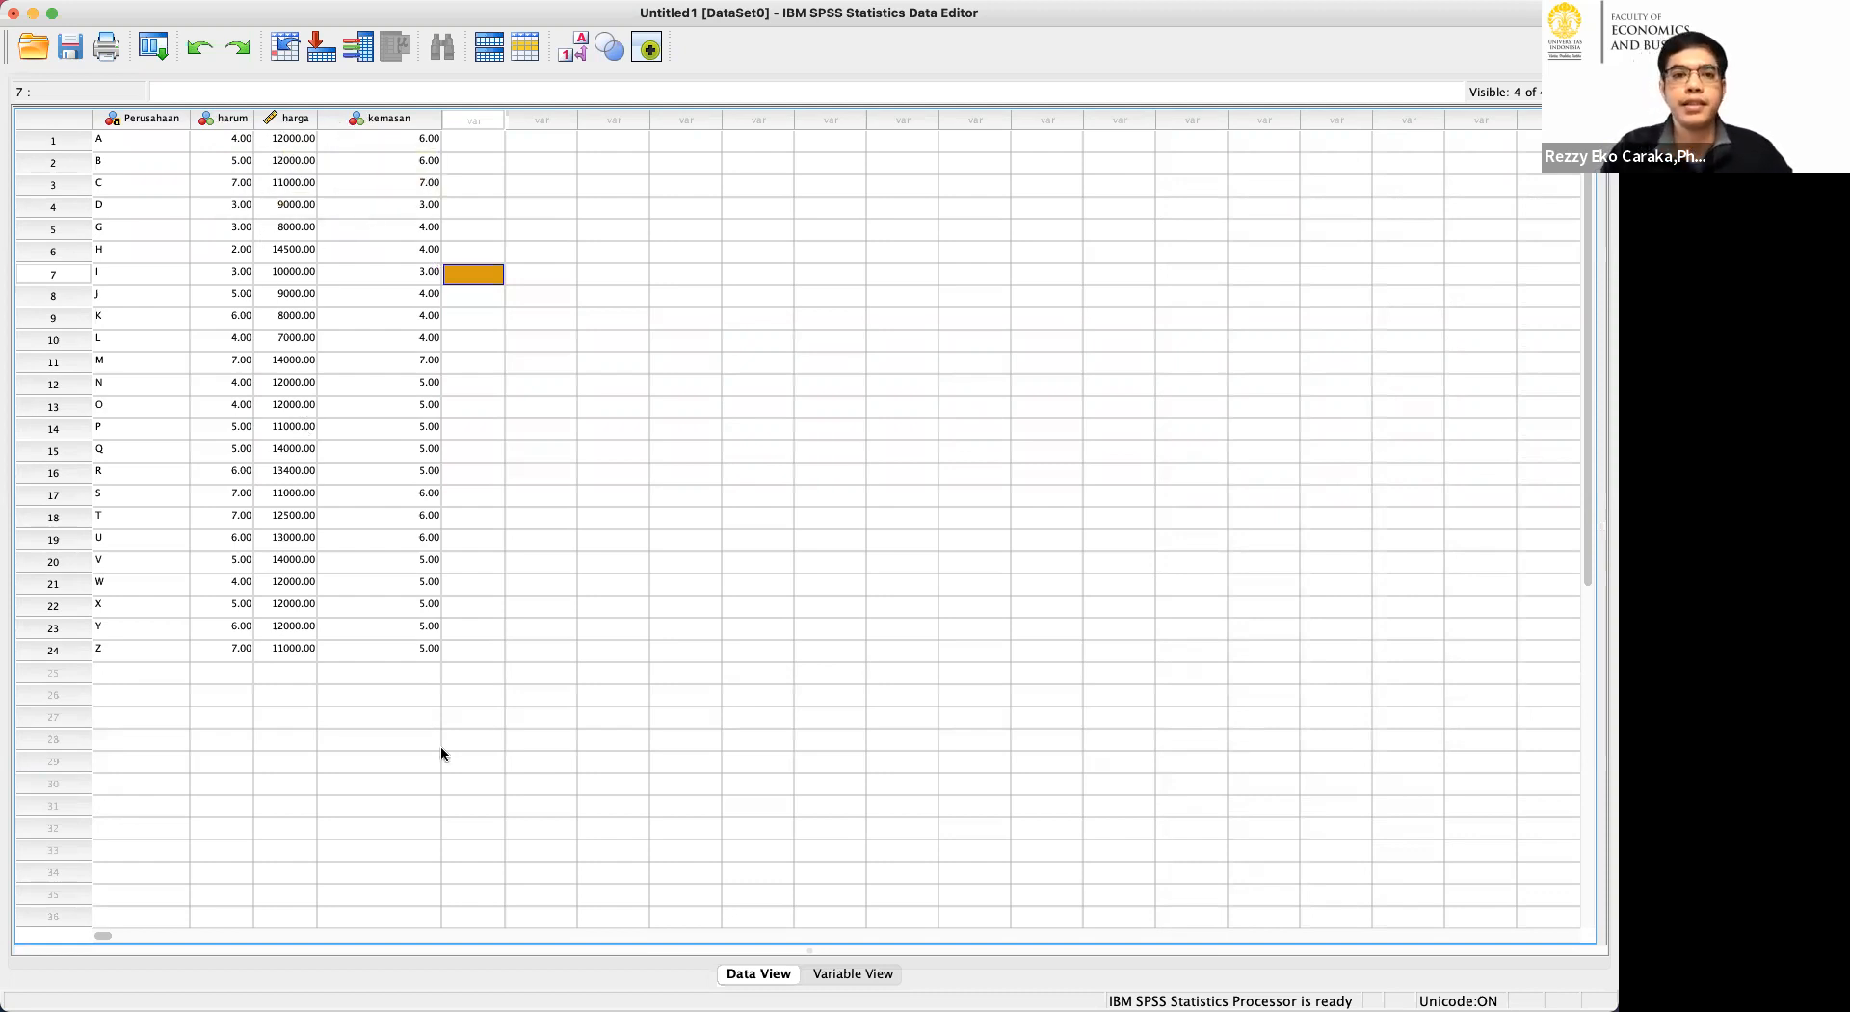
Open the TwoStep Cluster Analysis and clear the previously assigned categorical variables.
{"action": "mouse_move", "coordinate": [276, 7]}
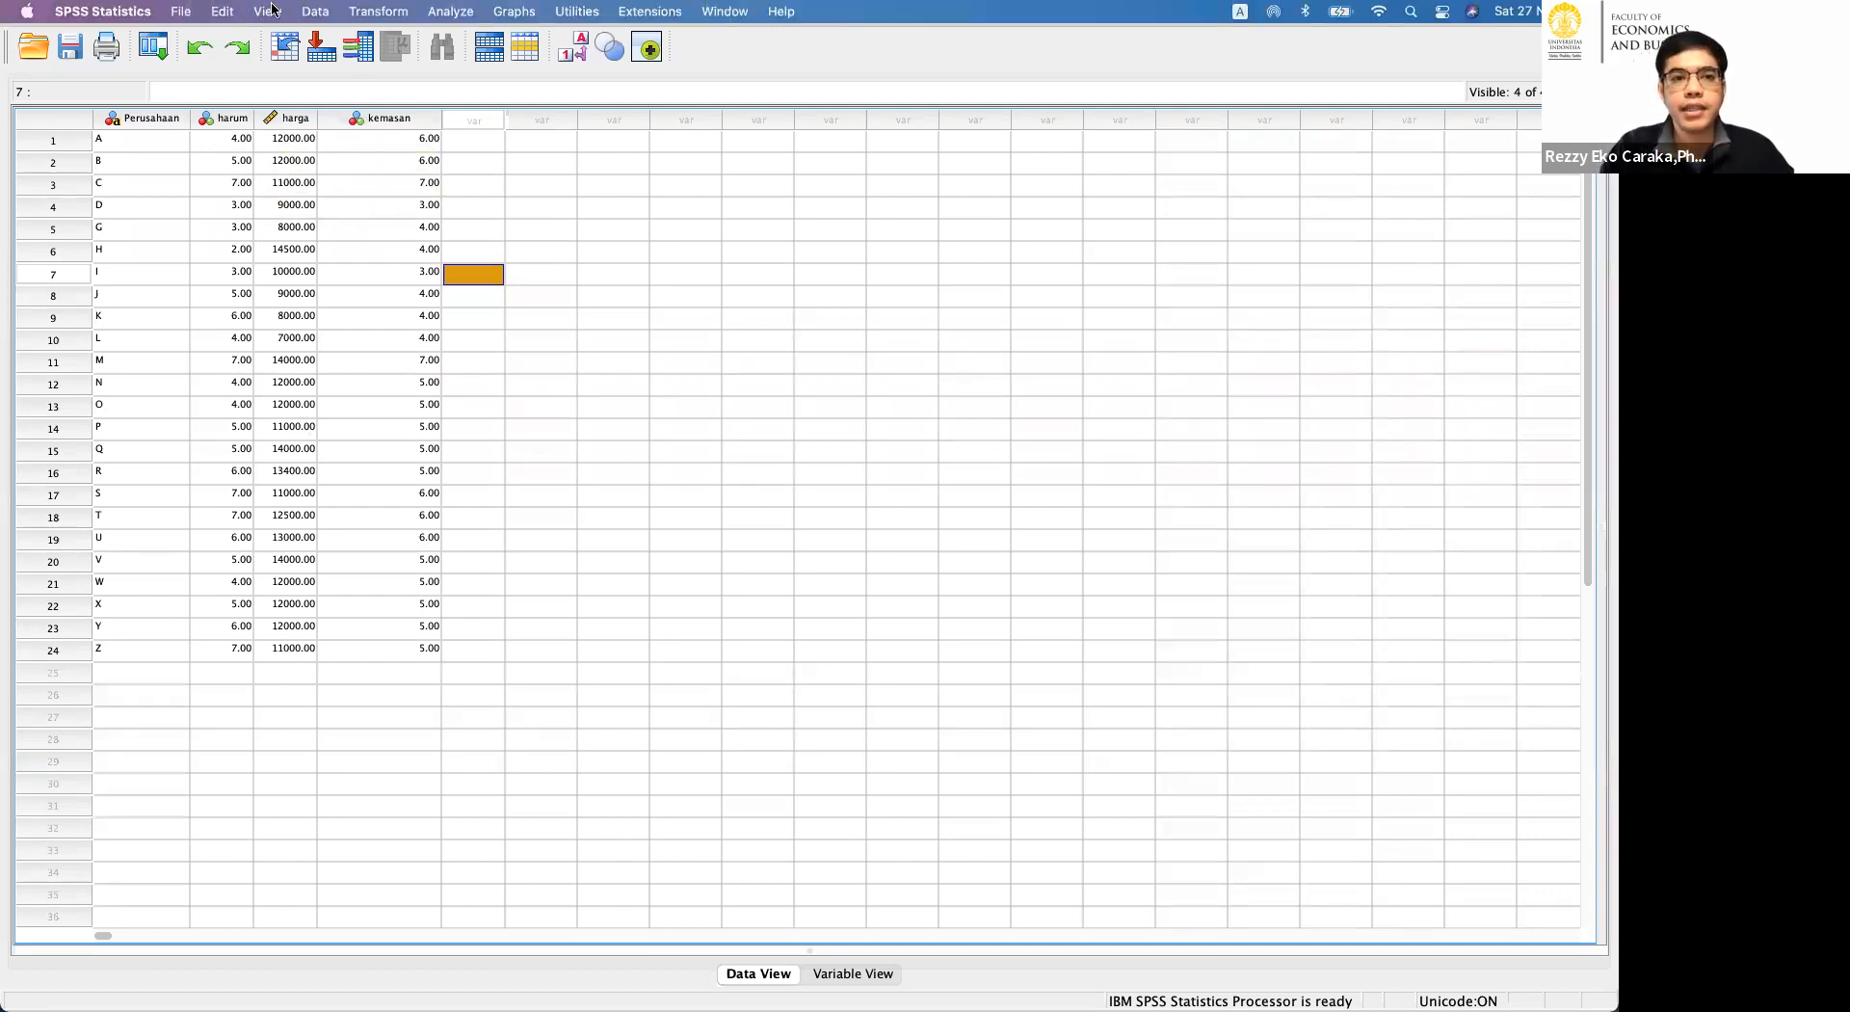
{"action": "left_click", "coordinate": [457, 9]}
{"action": "mouse_move", "coordinate": [620, 212]}
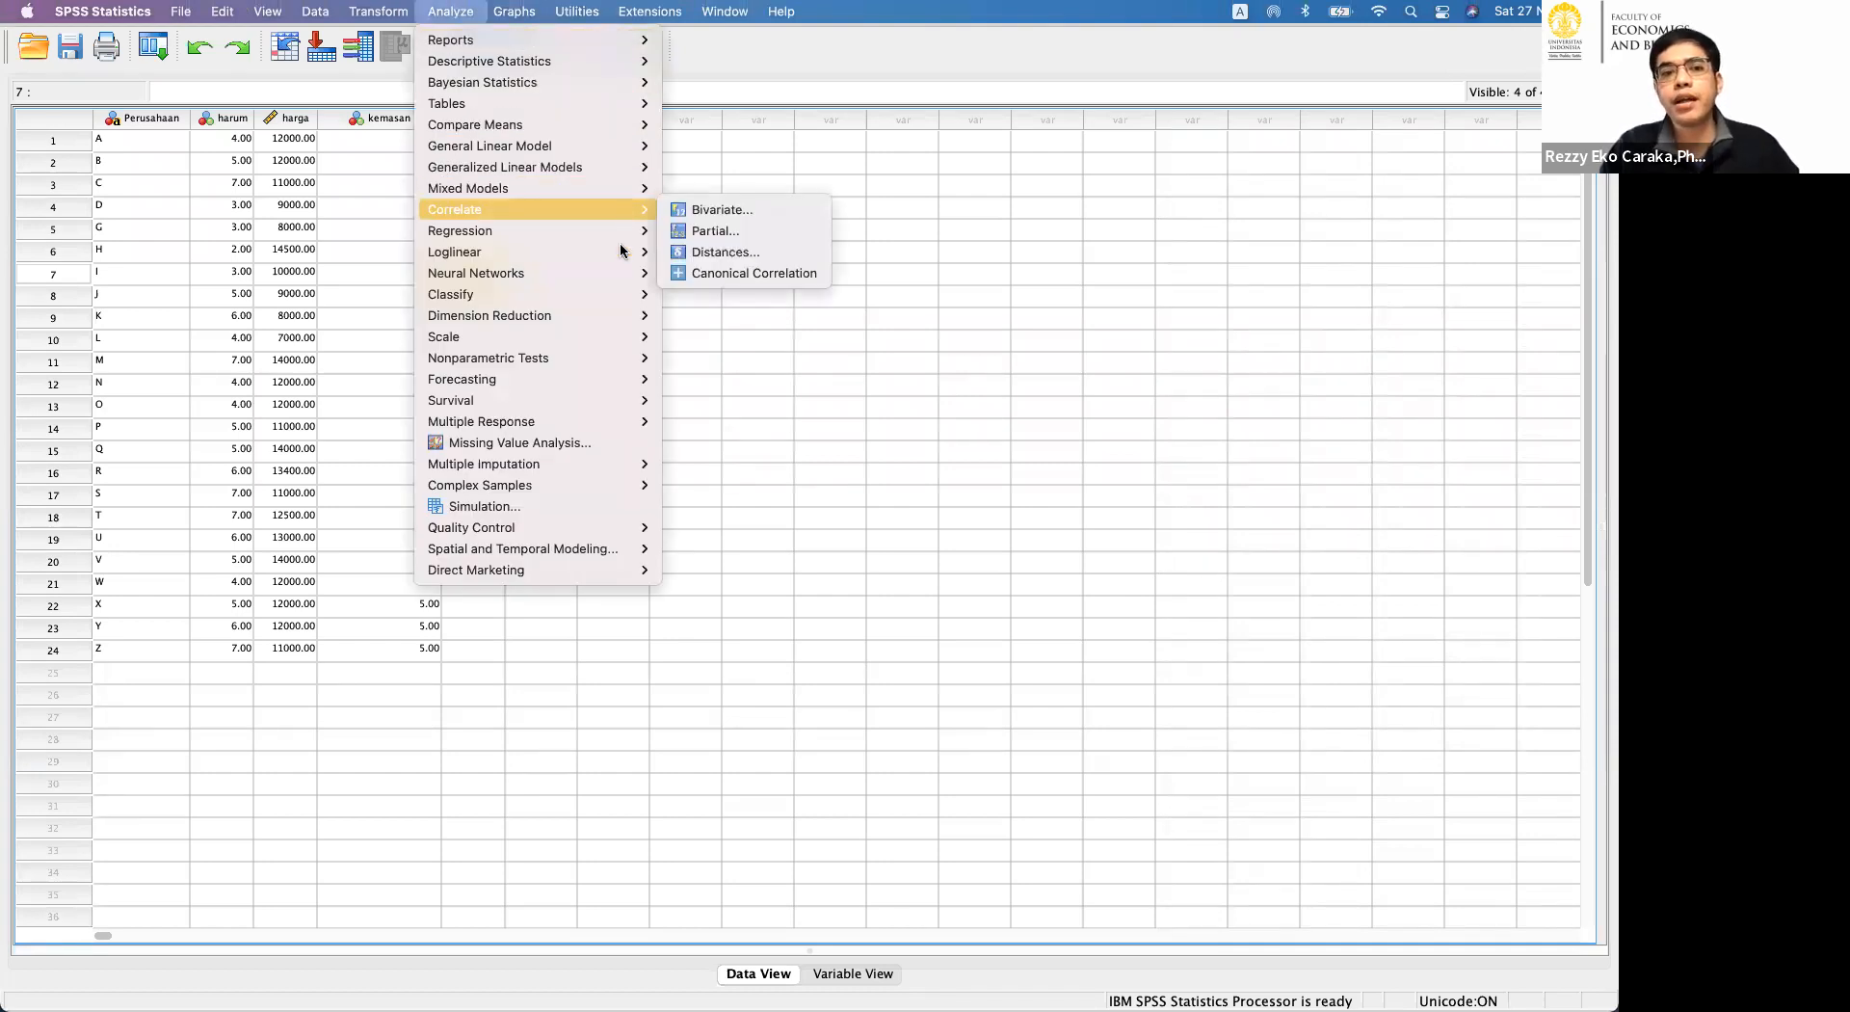
{"action": "mouse_move", "coordinate": [616, 294]}
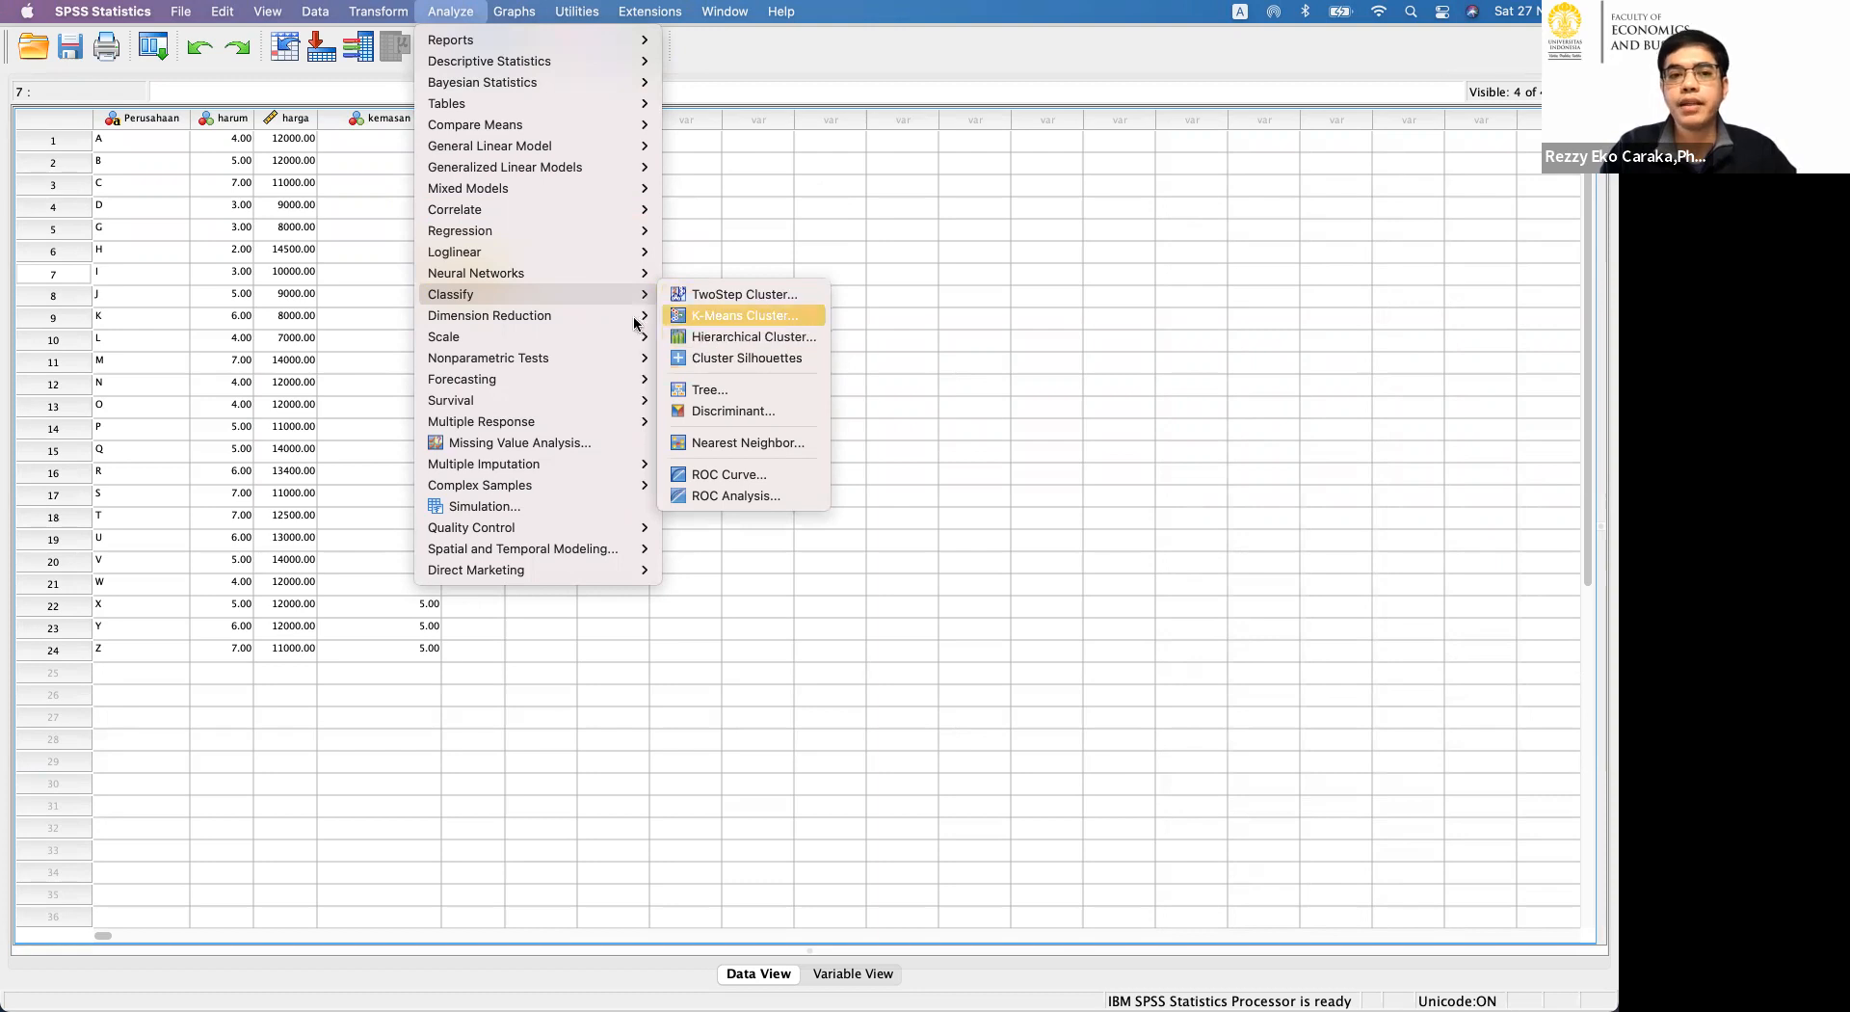
{"action": "mouse_move", "coordinate": [635, 323]}
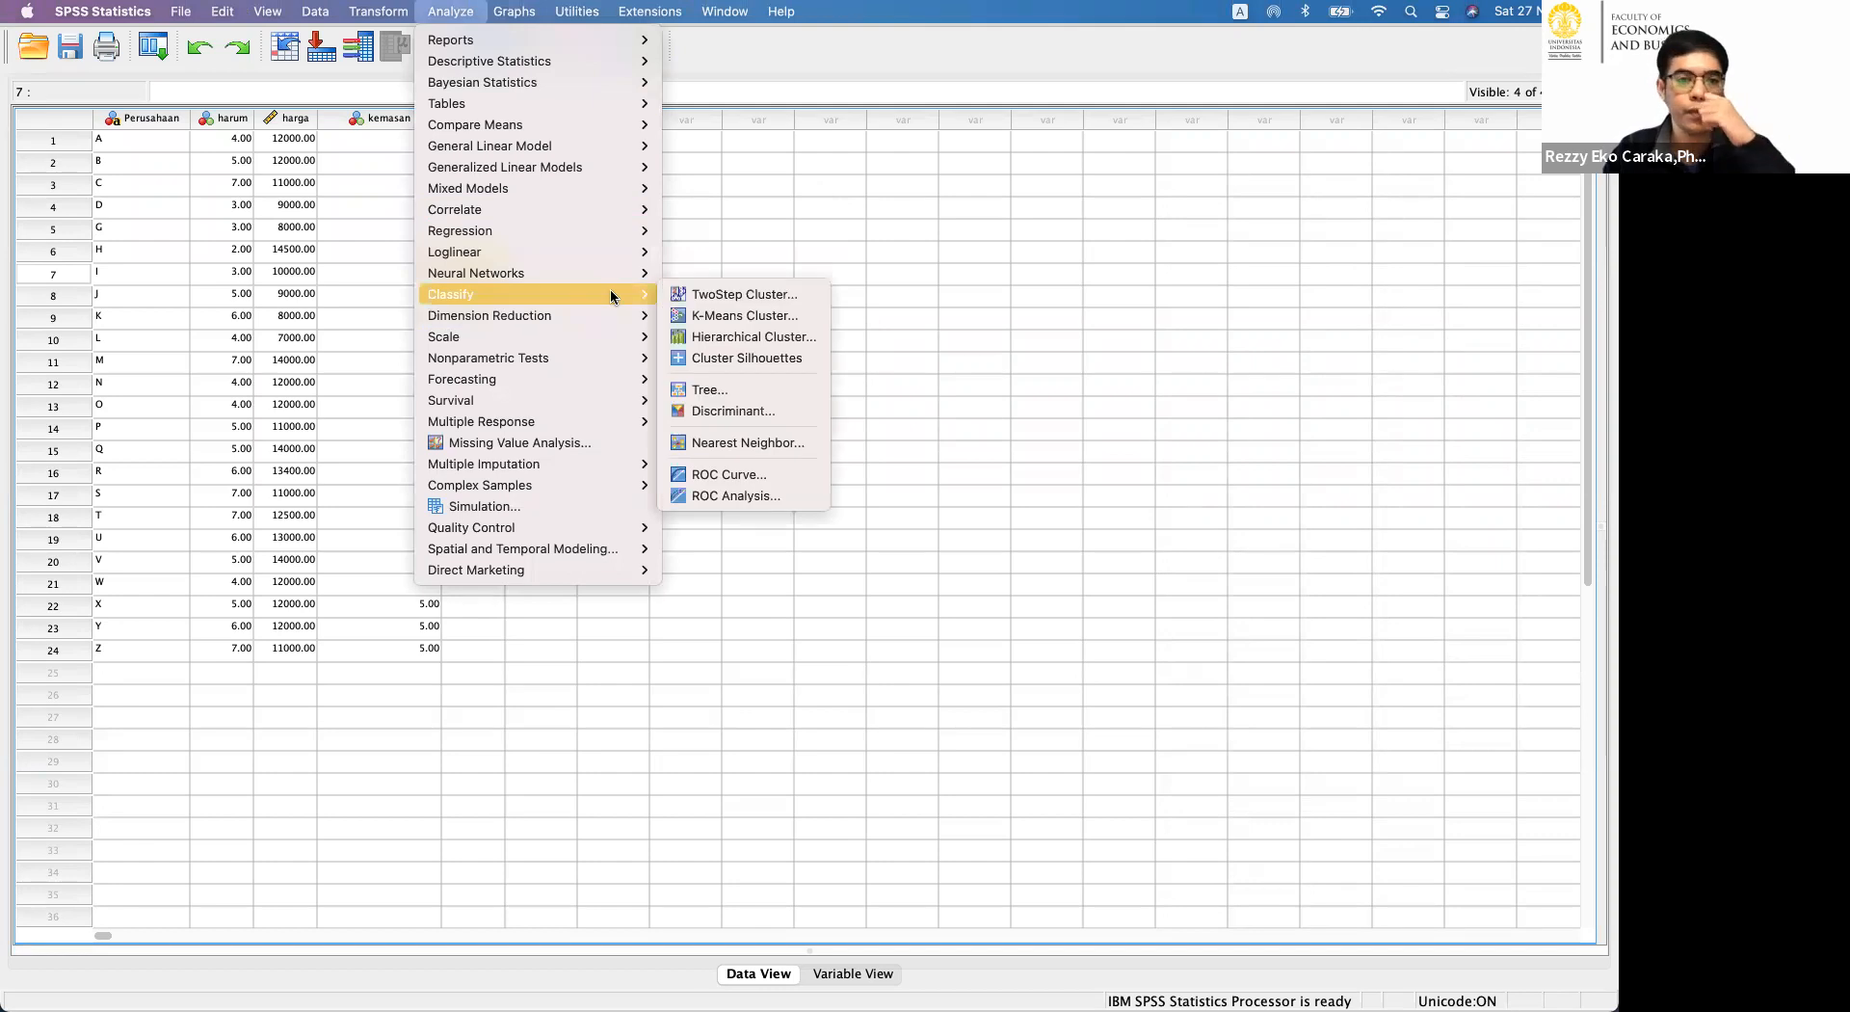
{"action": "left_click", "coordinate": [683, 299]}
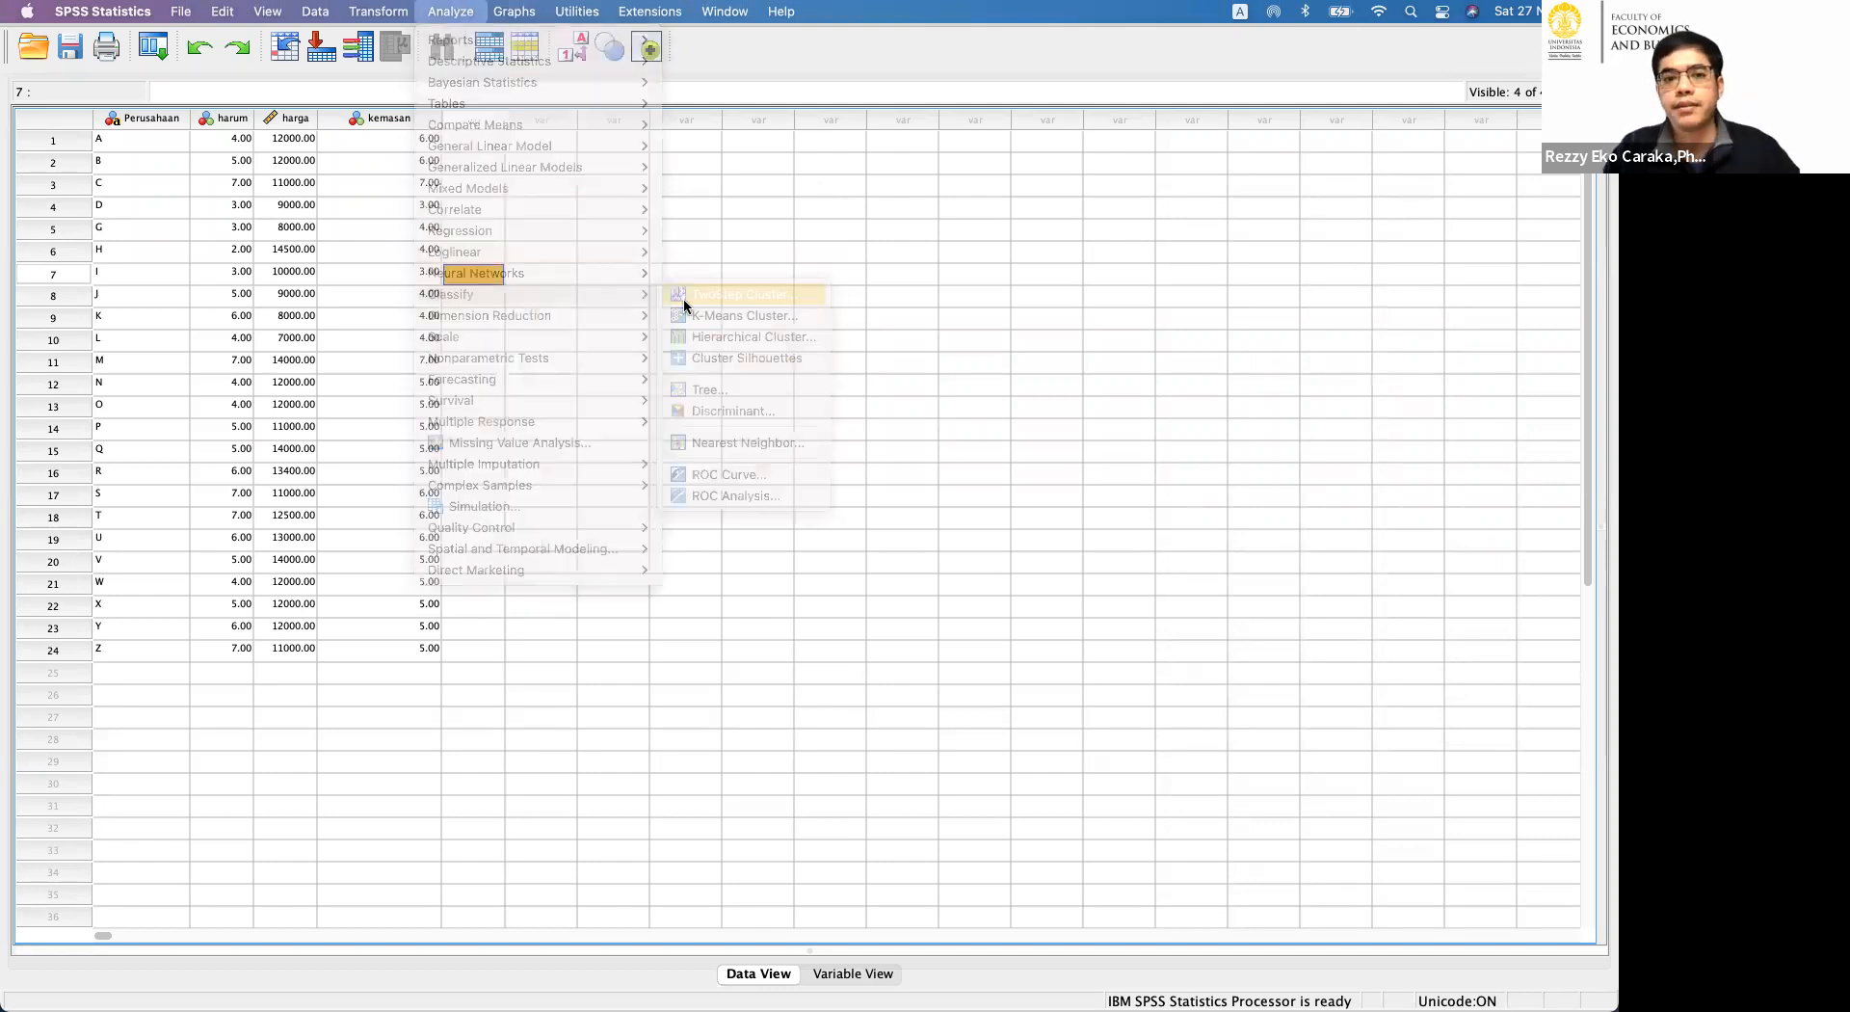
{"action": "left_click", "coordinate": [844, 369]}
{"action": "left_click", "coordinate": [841, 337], "text": "shift"}
{"action": "left_click", "coordinate": [751, 357]}
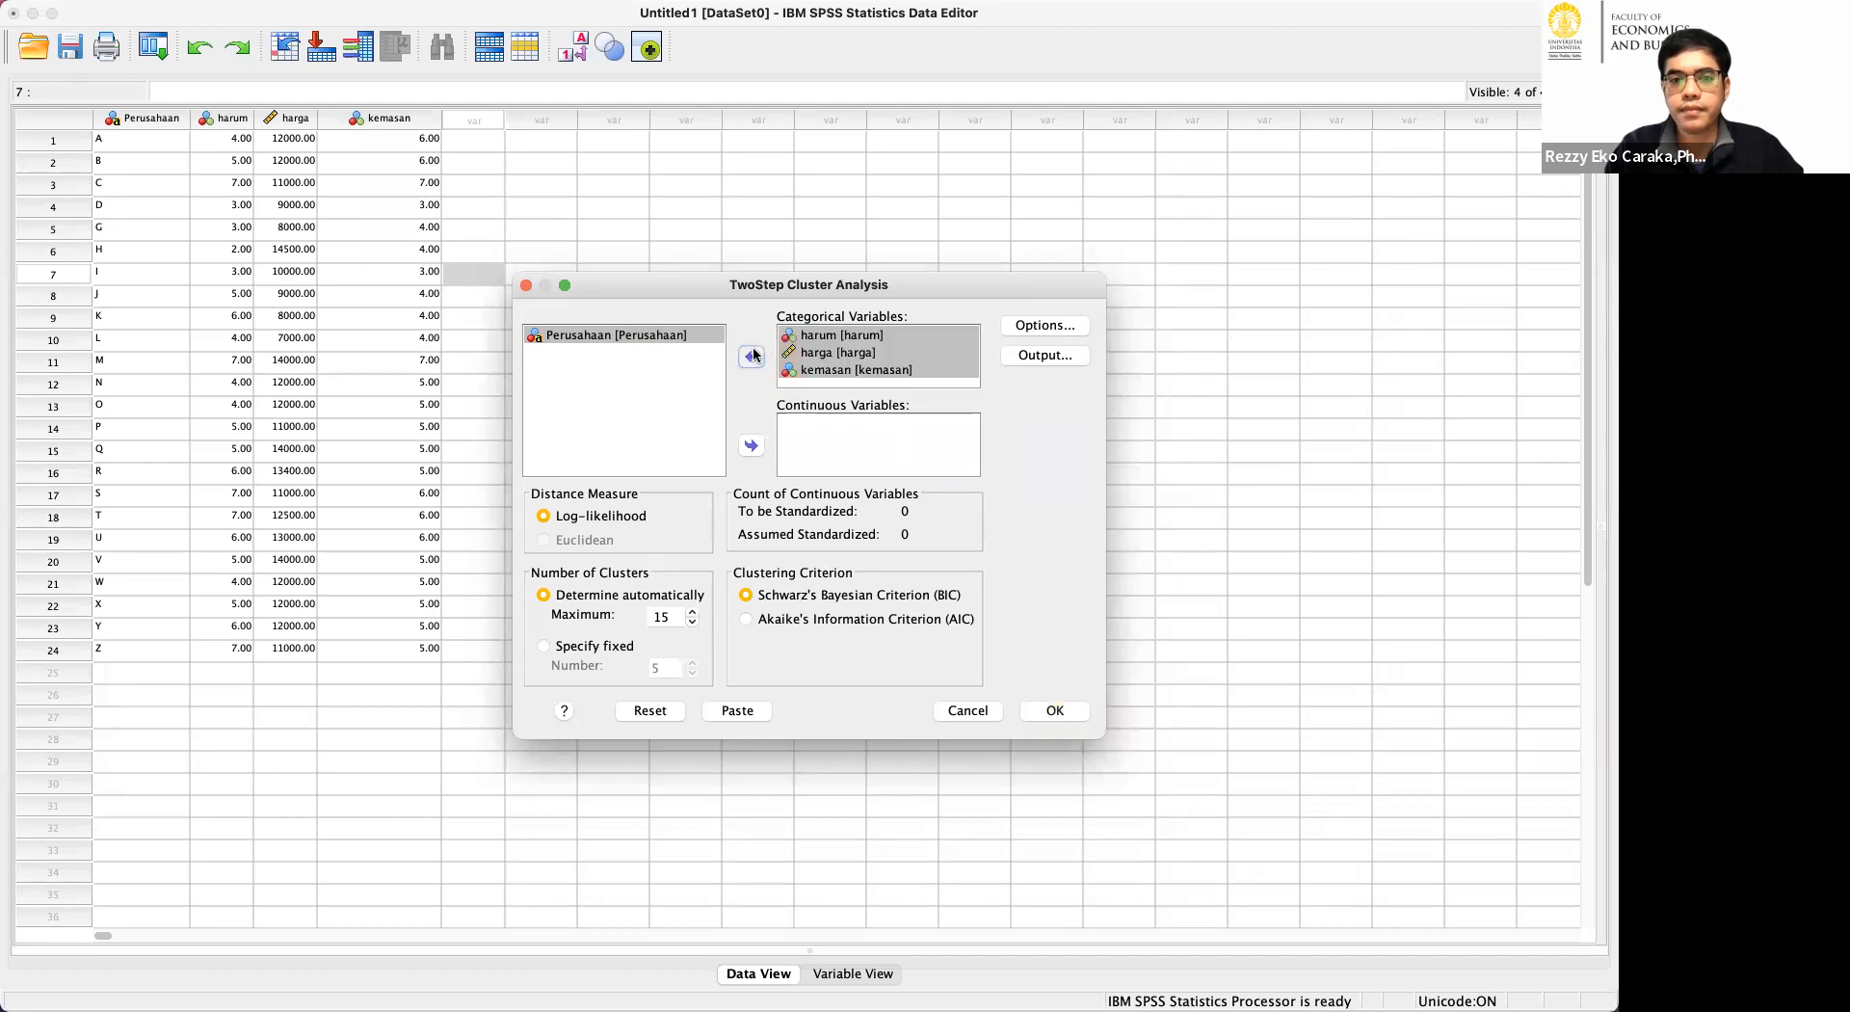
Assign harum, harga and kemasan as the categorical variables of the TwoStep Cluster Analysis.
{"action": "left_click", "coordinate": [686, 338]}
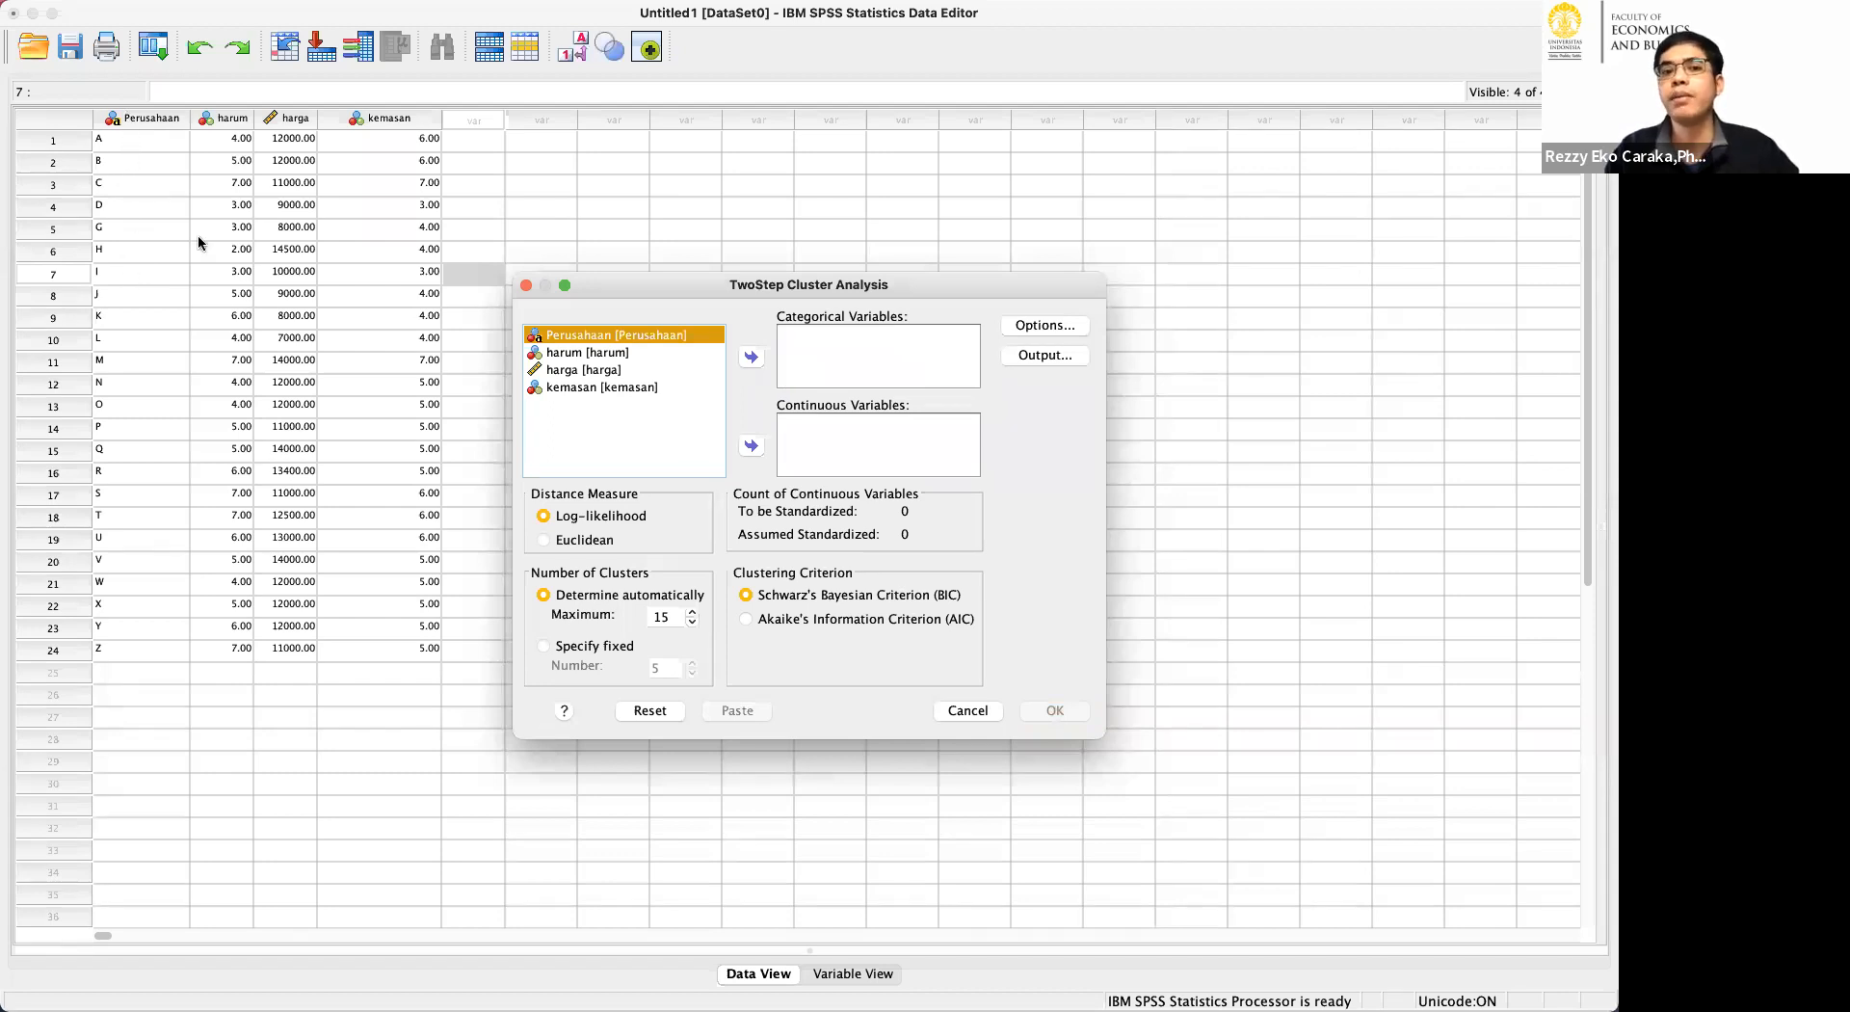
{"action": "left_click", "coordinate": [574, 419]}
{"action": "left_click_drag", "start_coordinate": [594, 349], "coordinate": [674, 376]}
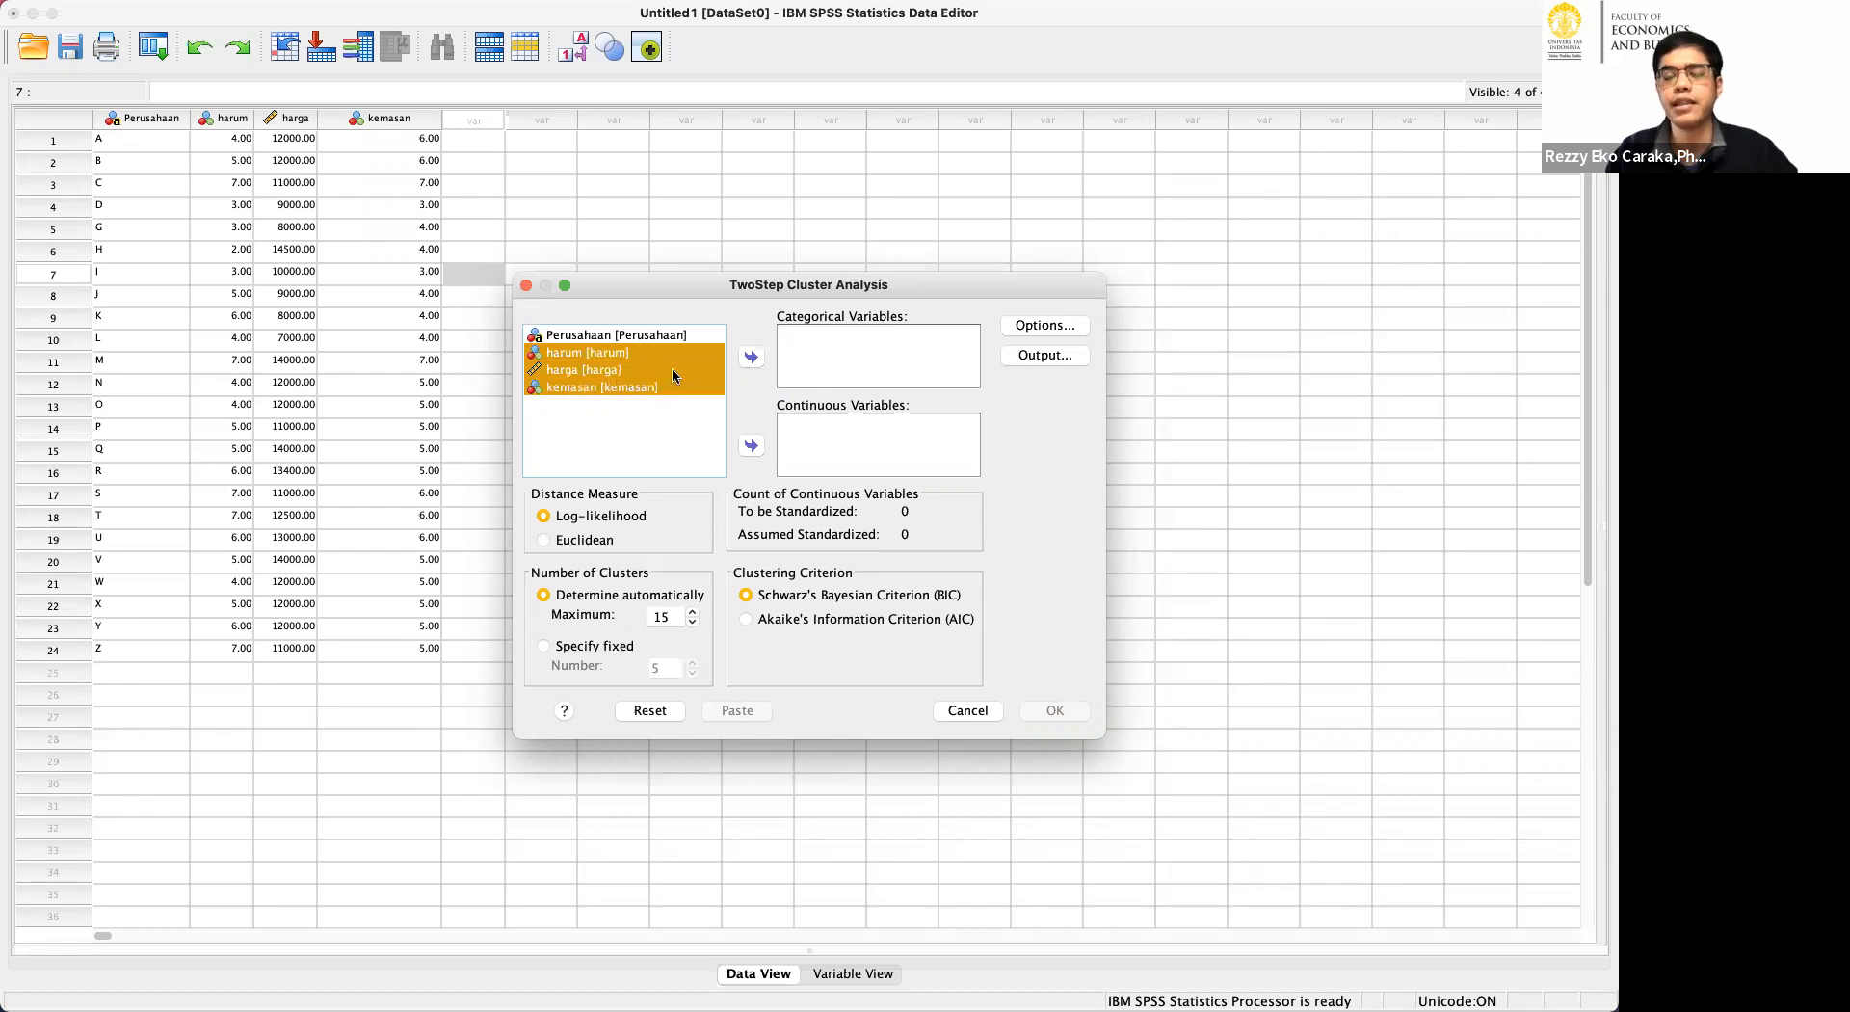
{"action": "left_click", "coordinate": [751, 359]}
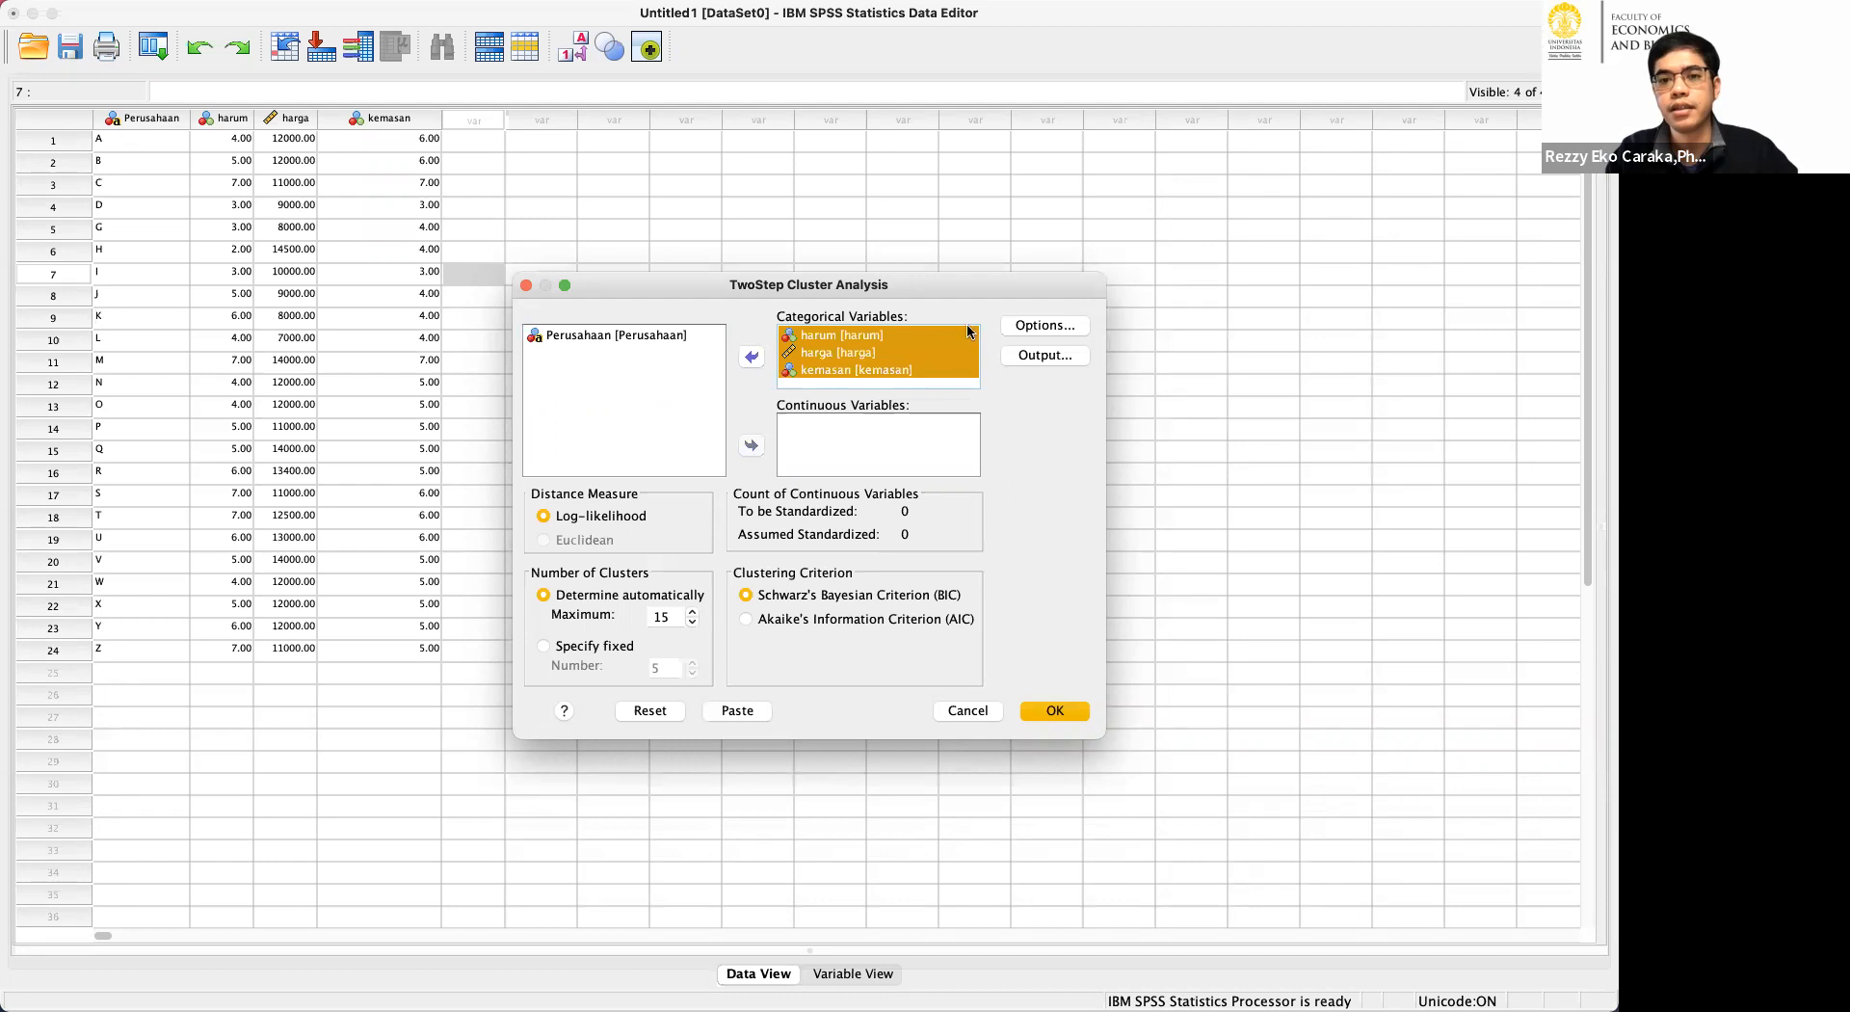
Accept the default TwoStep Cluster options and run the analysis.
{"action": "left_click", "coordinate": [1045, 325]}
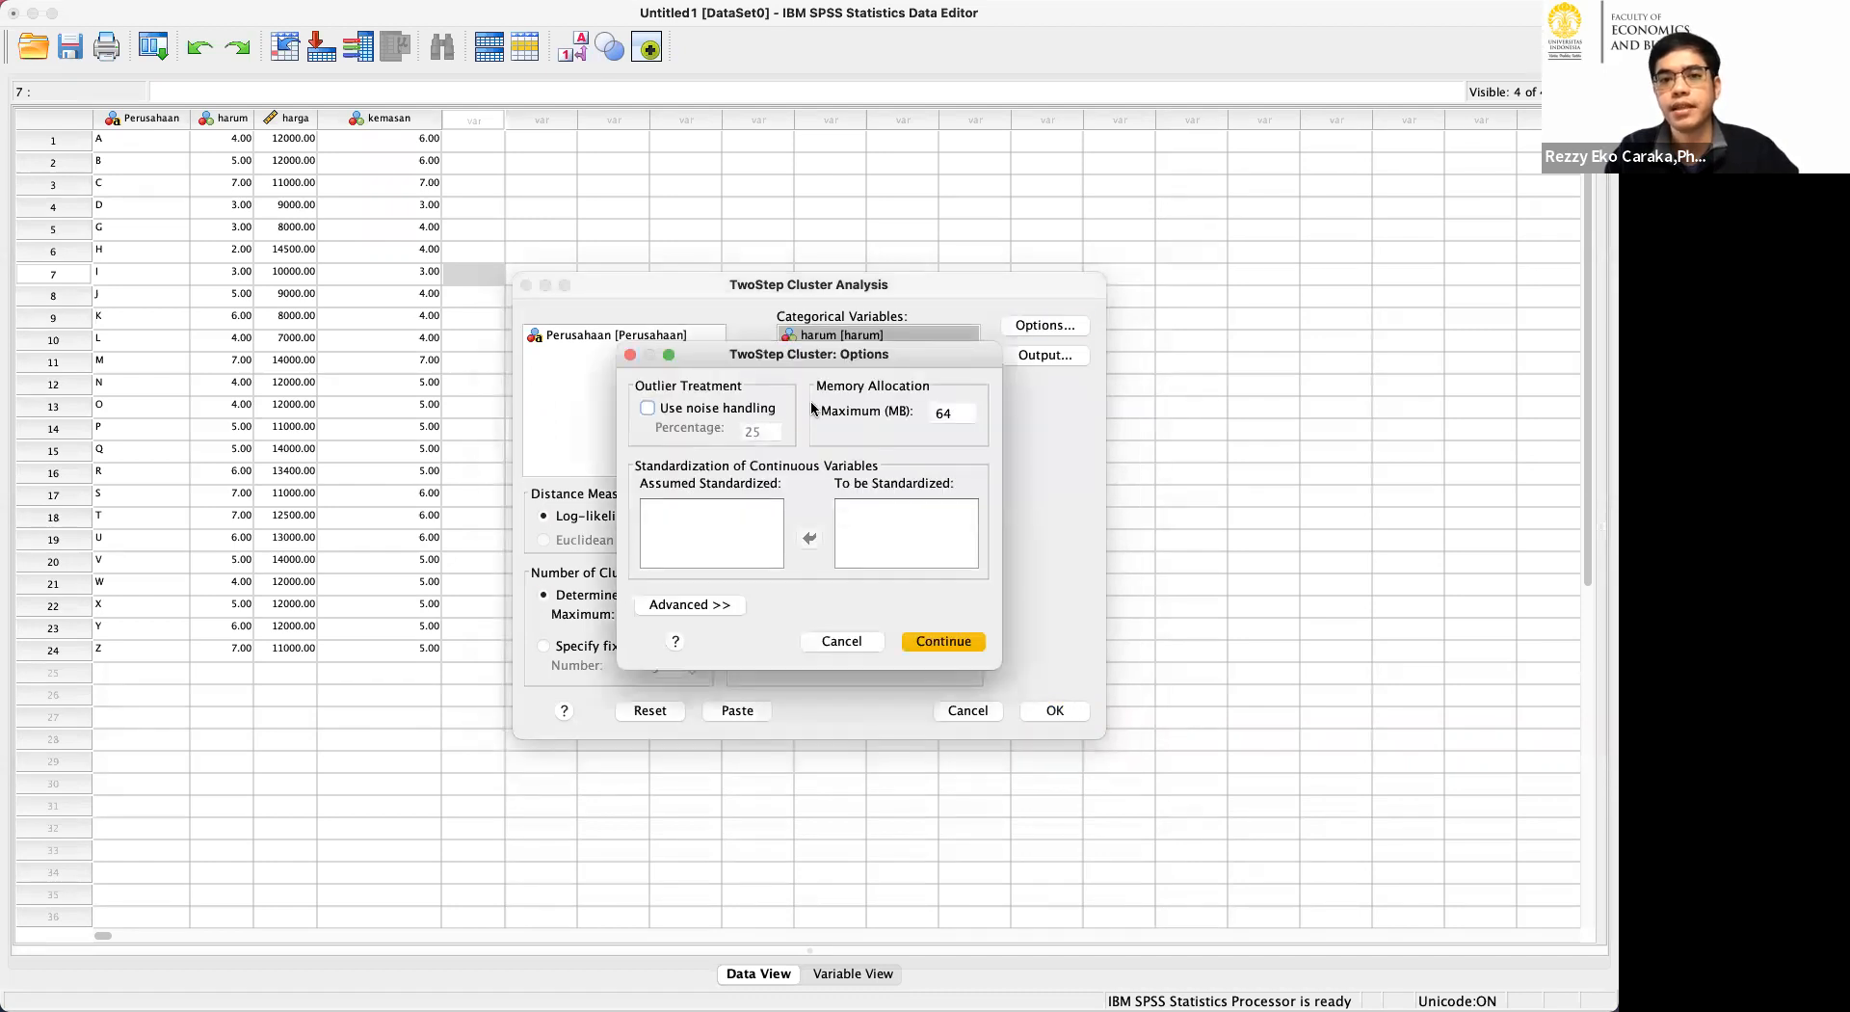
{"action": "left_click", "coordinate": [944, 640]}
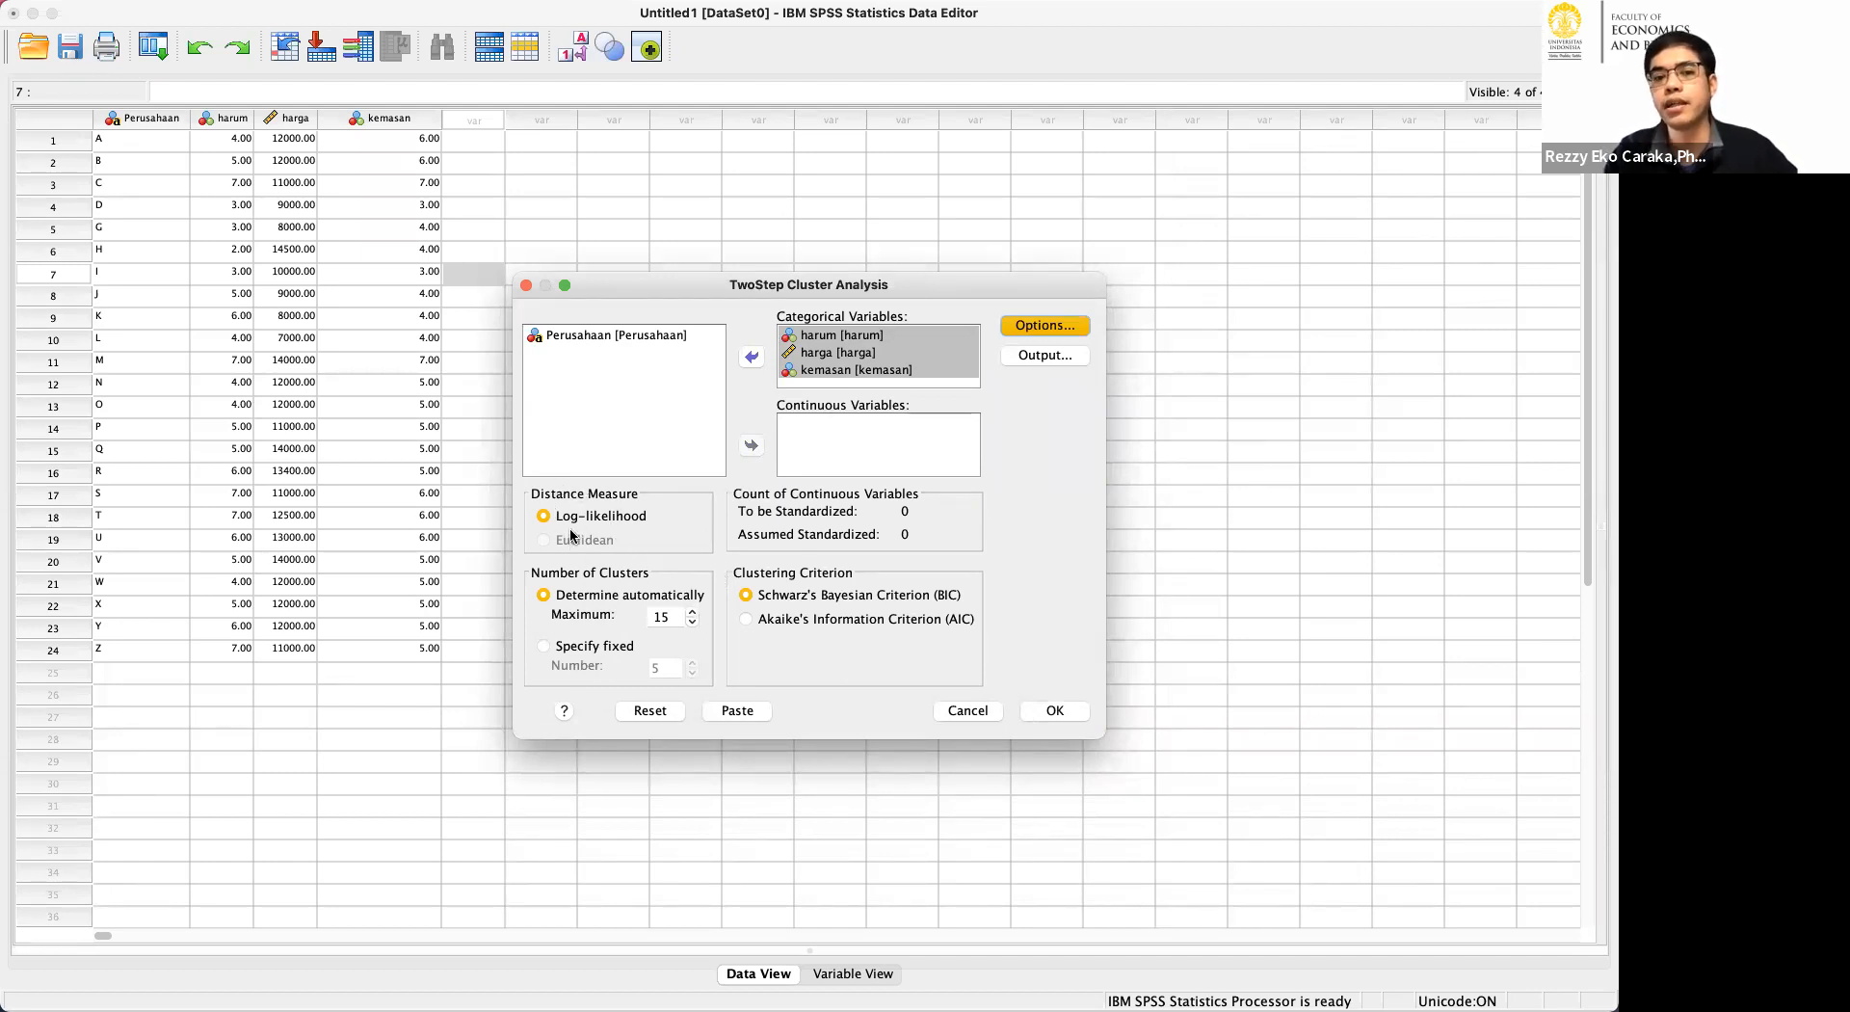
{"action": "left_click", "coordinate": [1068, 704]}
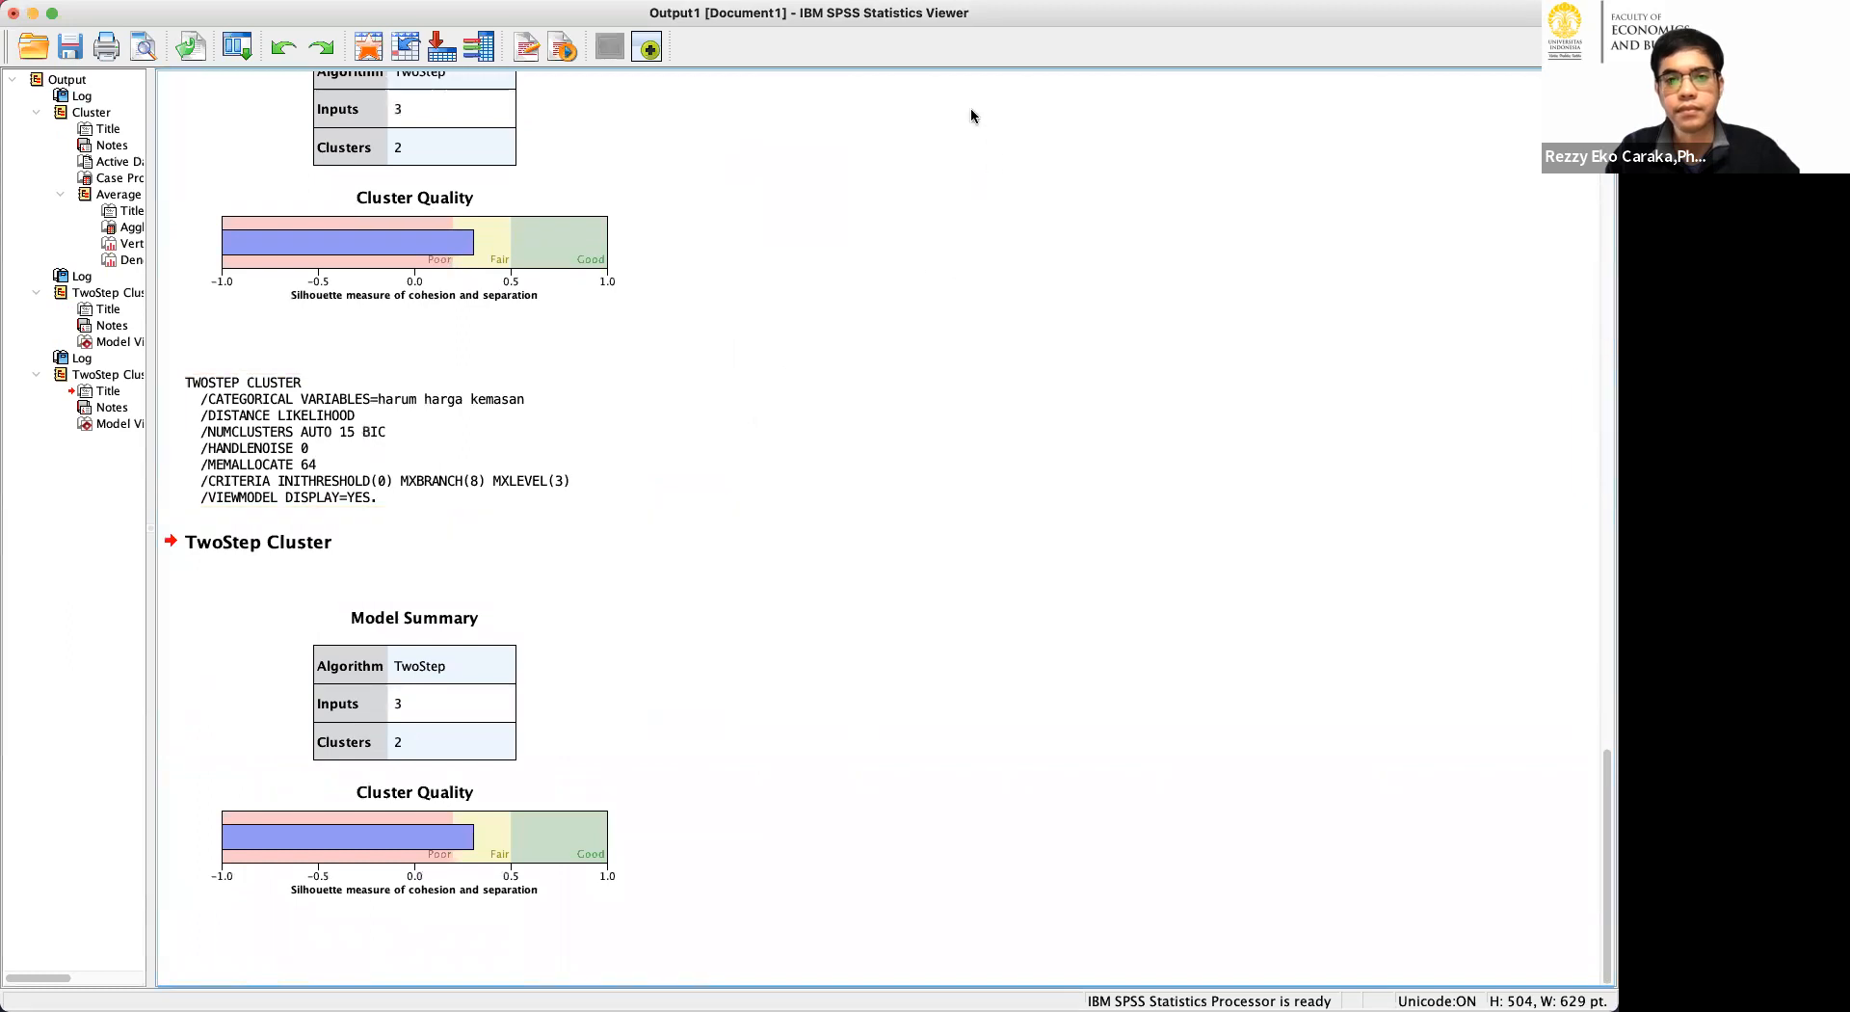
Examine the TwoStep model summary and cluster quality, plus the earlier number-of-clusters chart and average linkage dendrogram.
{"action": "left_click", "coordinate": [733, 443]}
{"action": "left_click", "coordinate": [242, 581]}
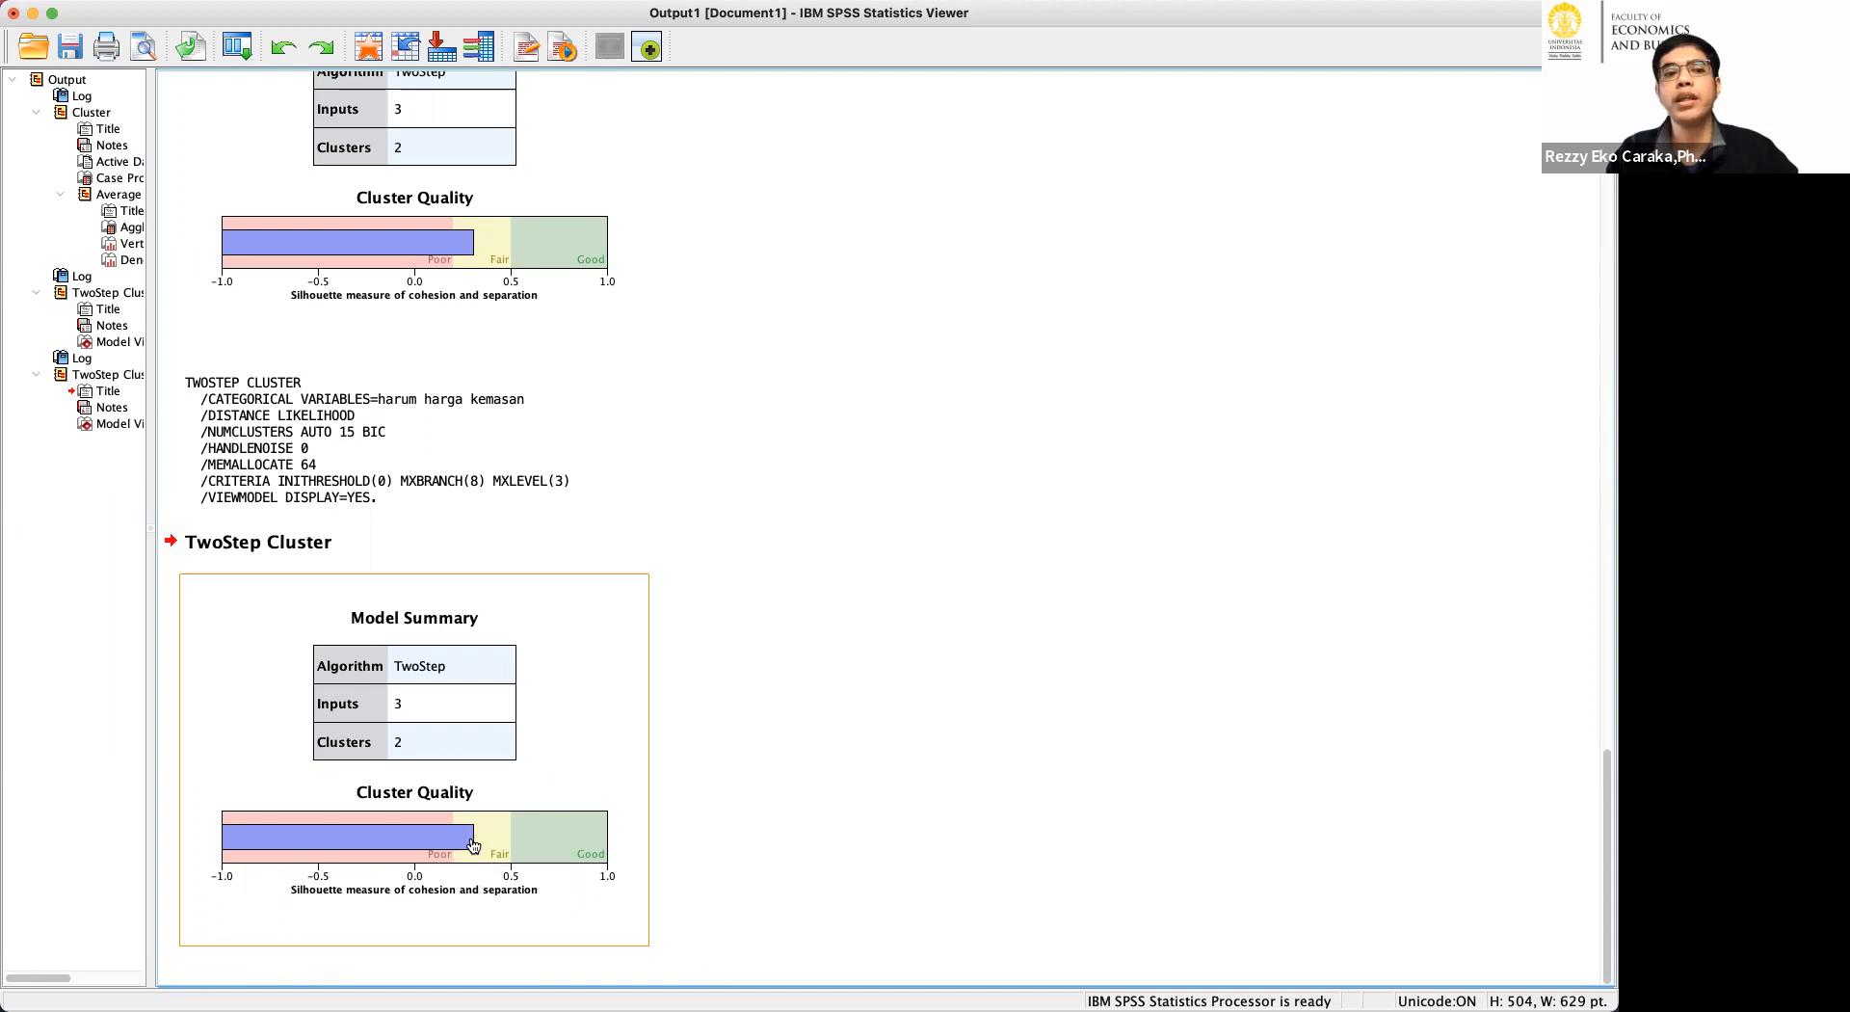
{"action": "key", "text": "super+Tab"}
{"action": "key", "text": "super+Tab"}
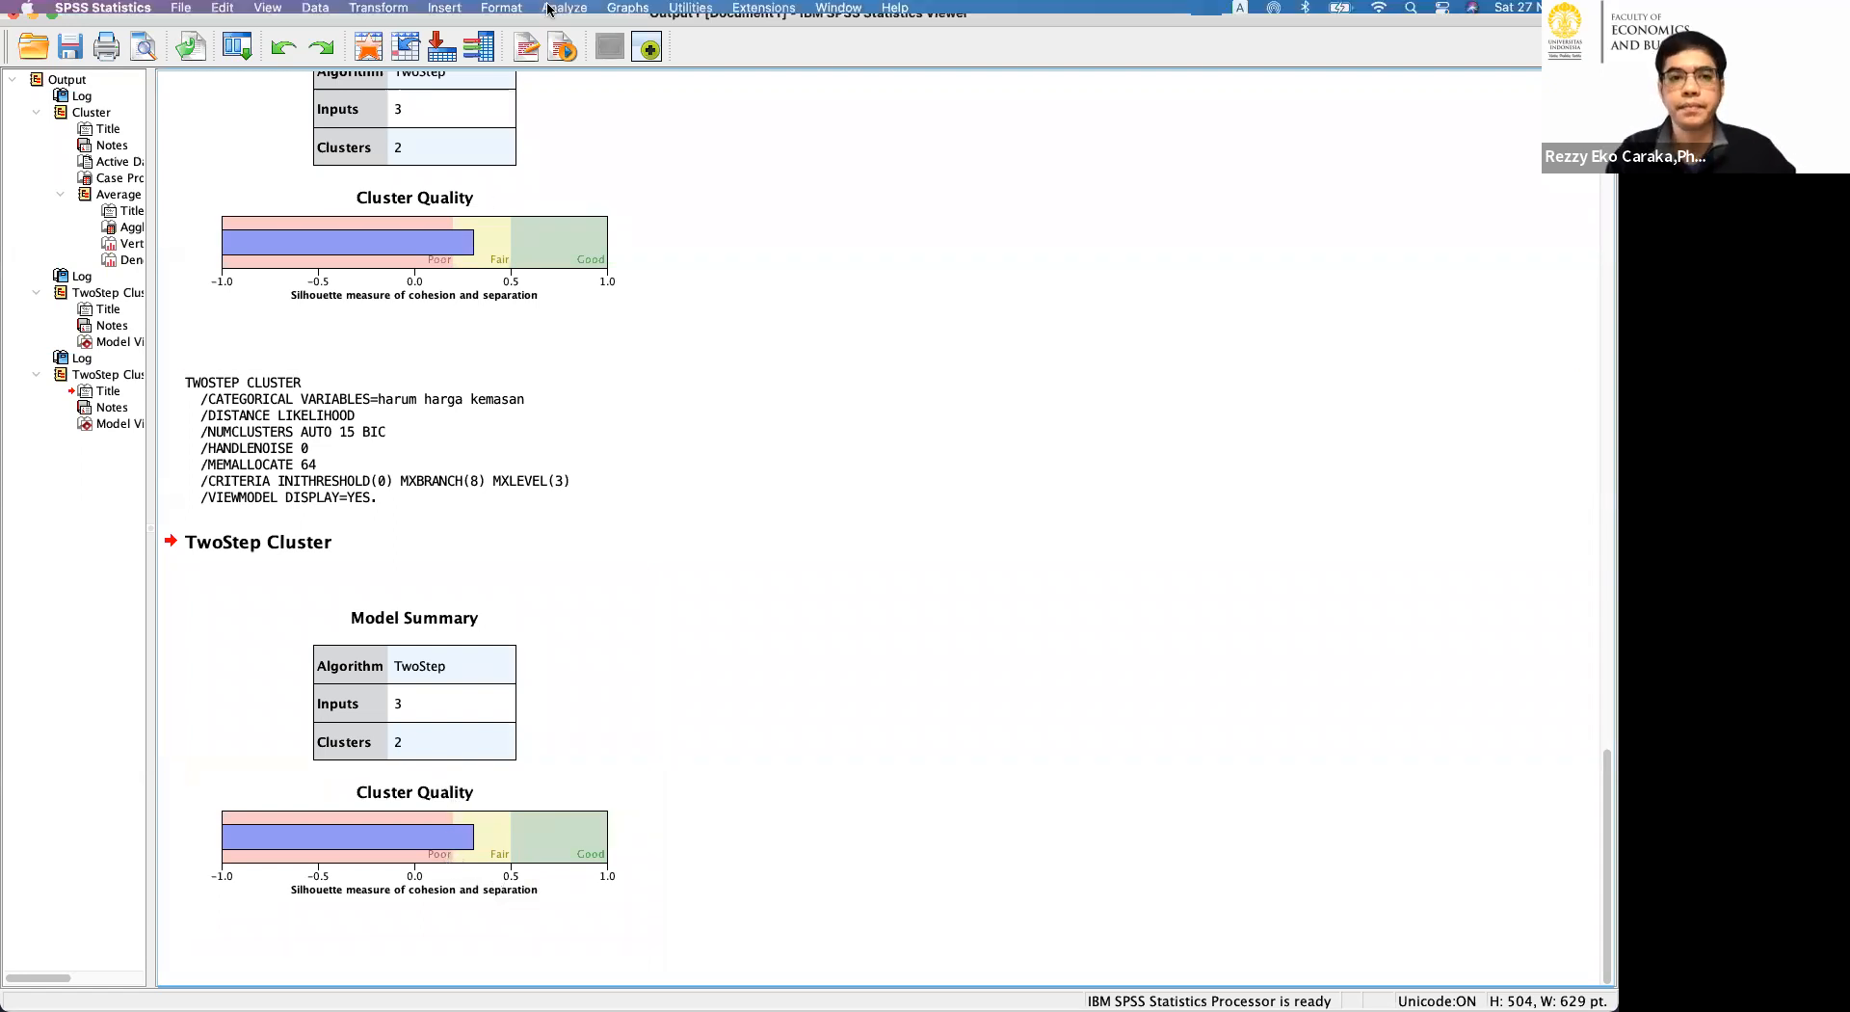
{"action": "left_click", "coordinate": [564, 11]}
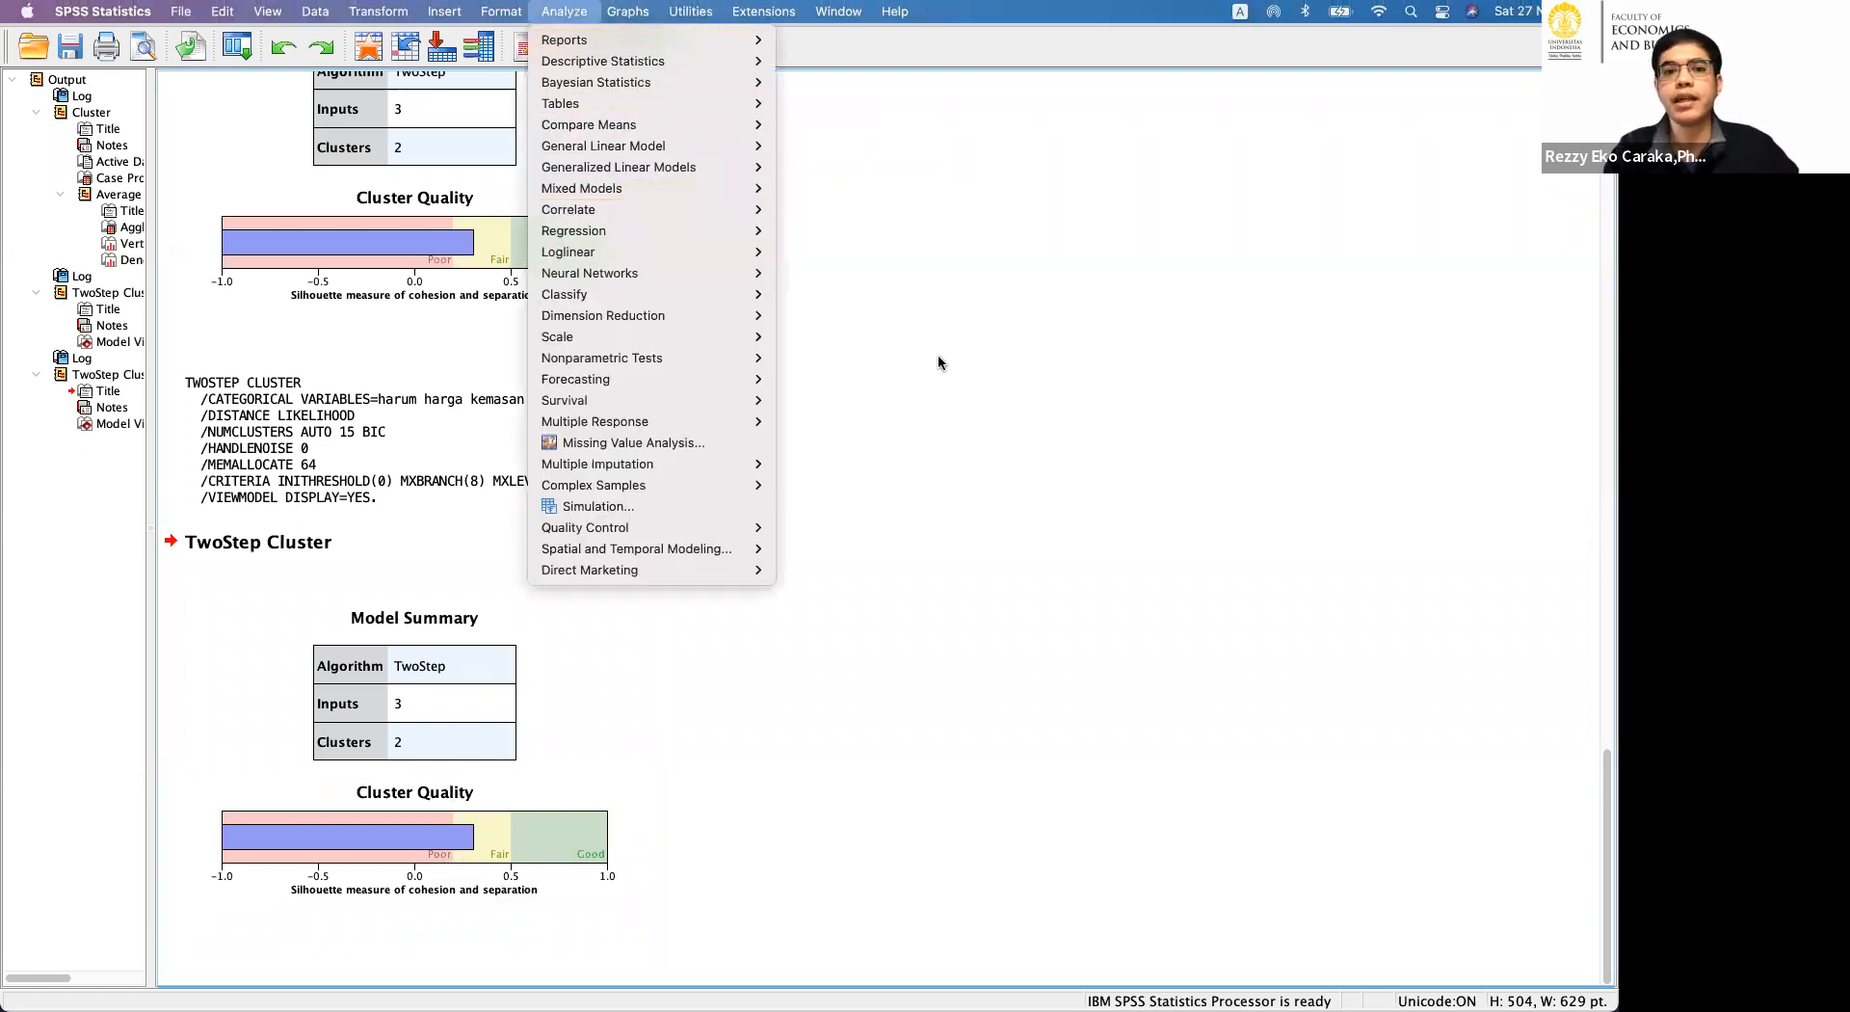
{"action": "left_click", "coordinate": [1010, 363]}
{"action": "scroll", "coordinate": [1054, 364], "scroll_direction": "up", "scroll_amount": 10}
{"action": "scroll", "coordinate": [1057, 364], "scroll_direction": "up", "scroll_amount": 15}
{"action": "scroll", "coordinate": [1057, 364], "scroll_direction": "down", "scroll_amount": 15}
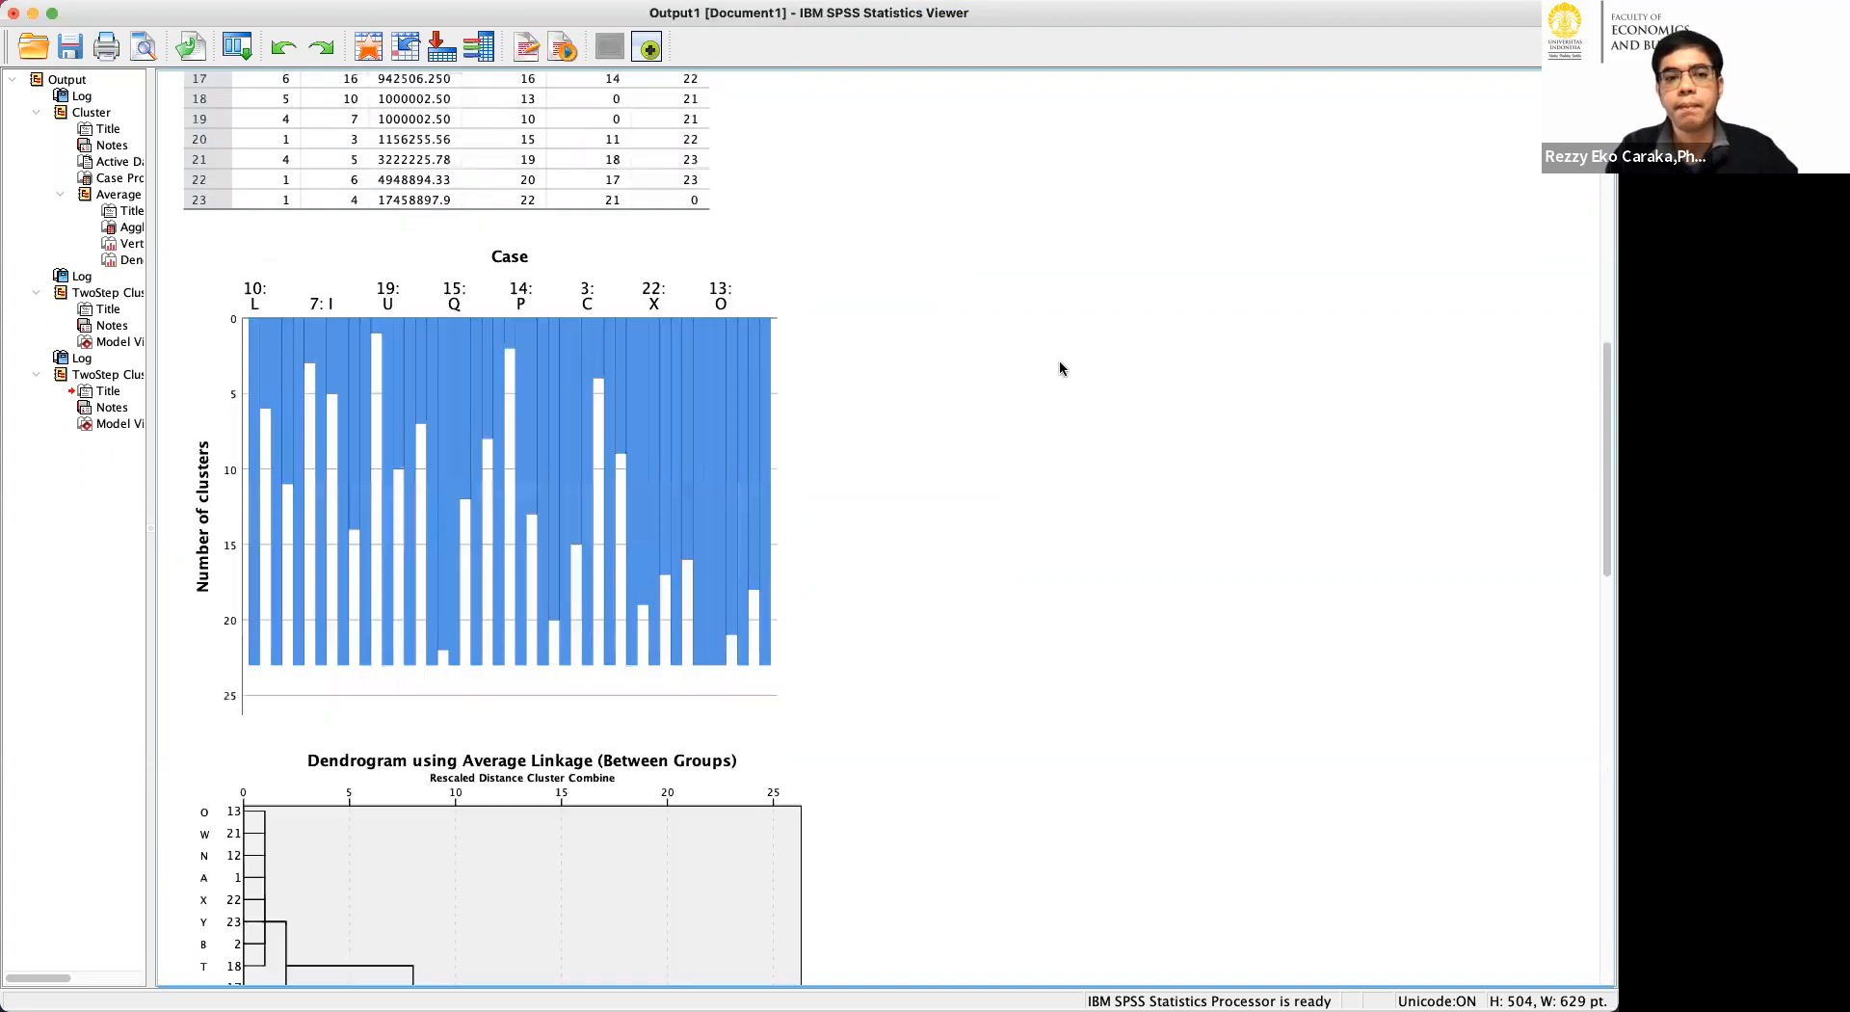
{"action": "left_click", "coordinate": [388, 392]}
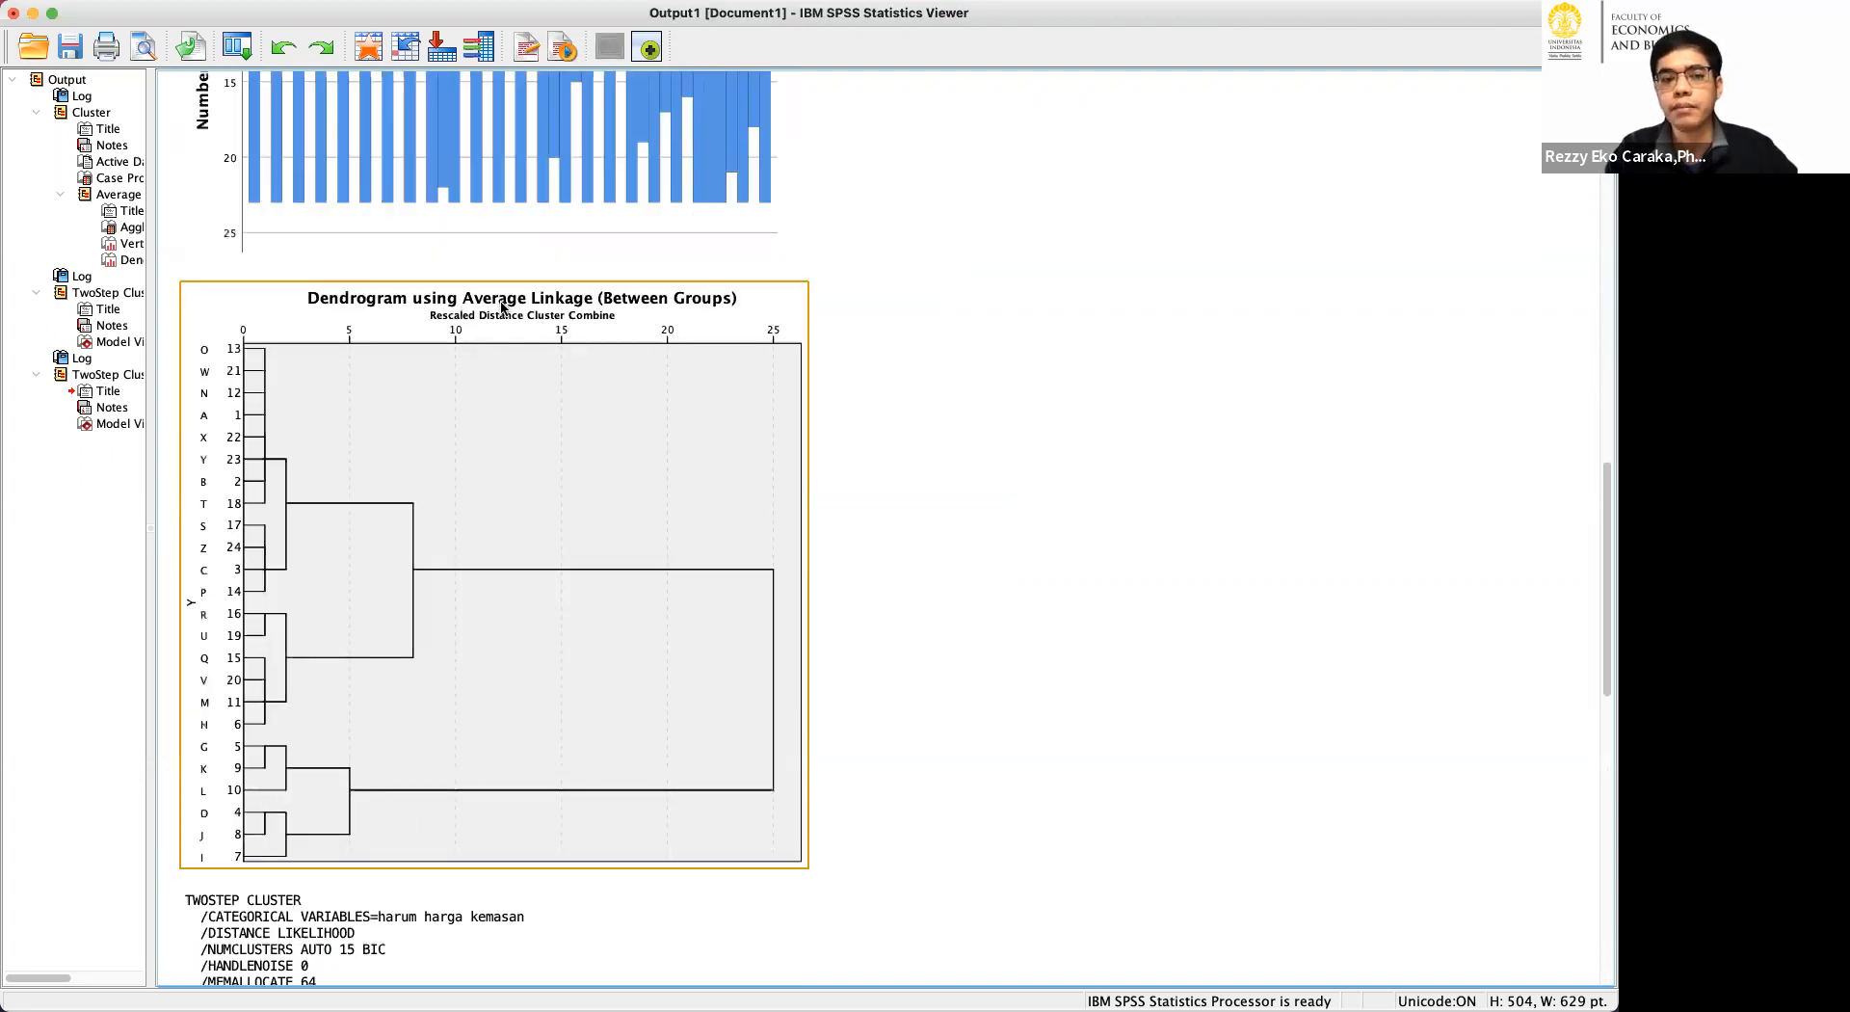
{"action": "scroll", "coordinate": [505, 312], "scroll_direction": "down", "scroll_amount": 5}
{"action": "scroll", "coordinate": [504, 312], "scroll_direction": "up", "scroll_amount": 15}
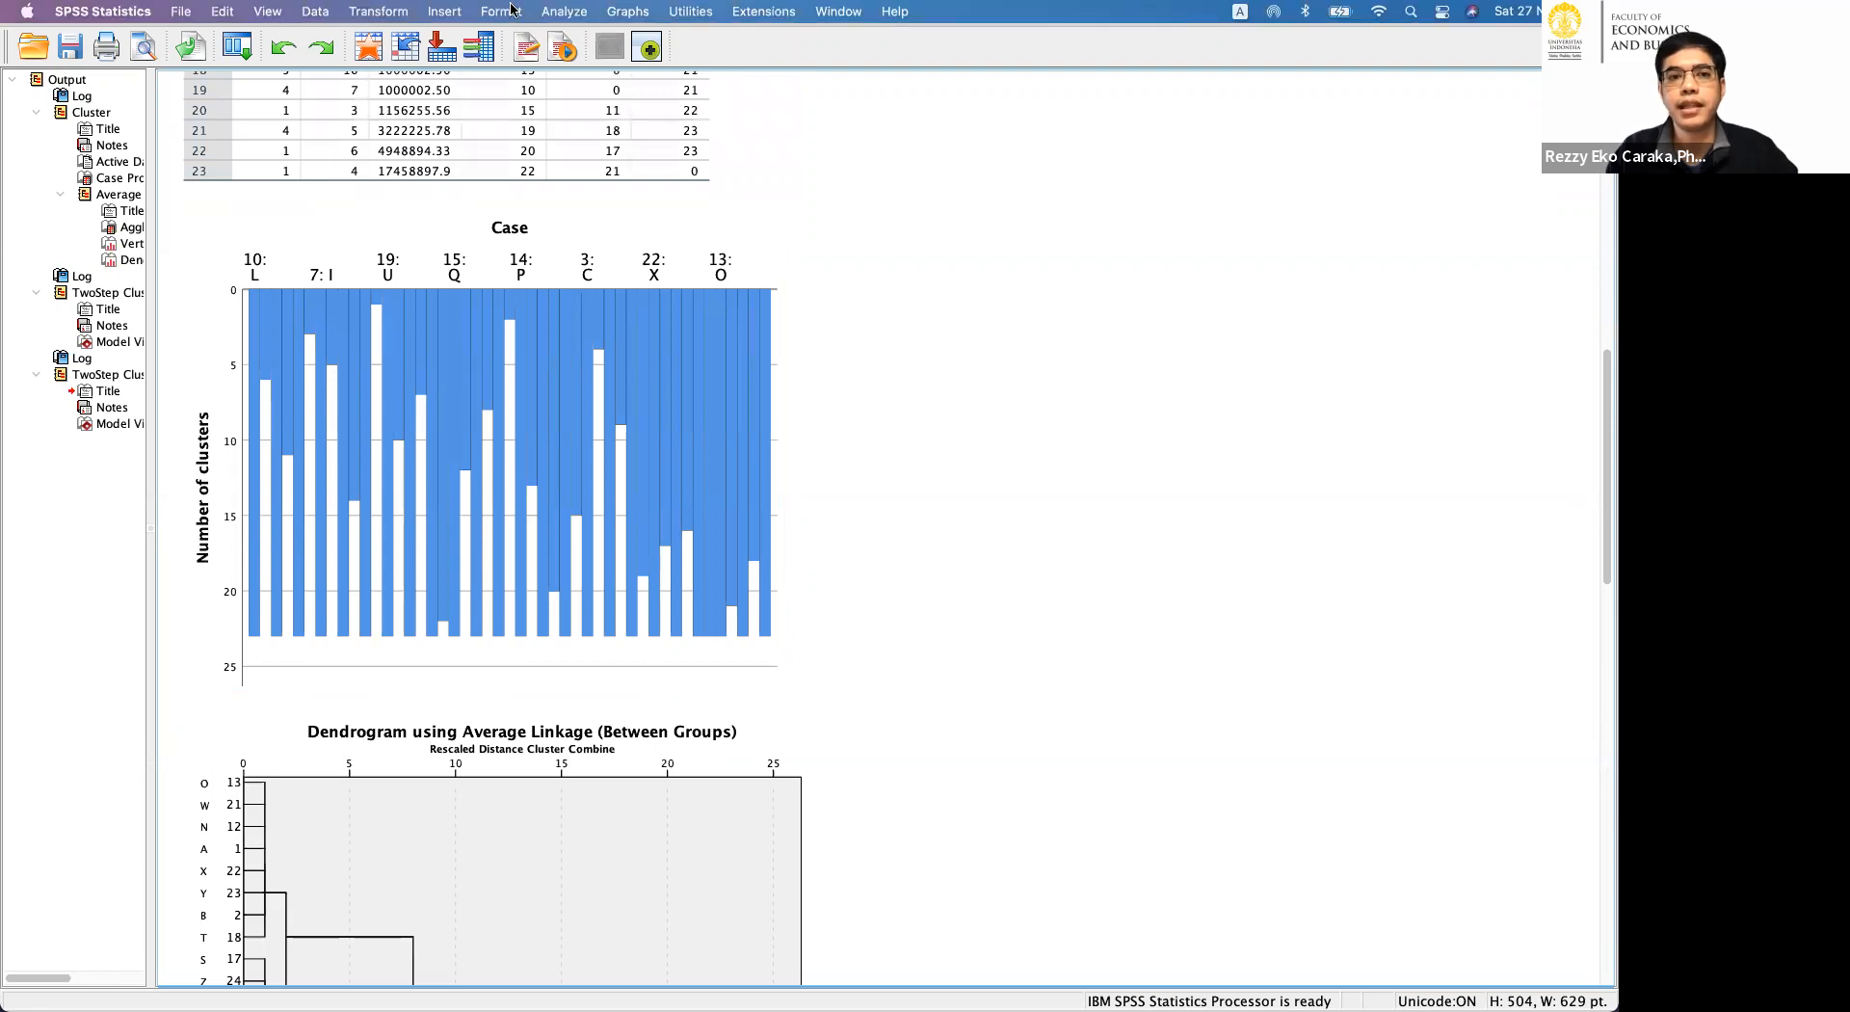
Start a K-Means Cluster Analysis with harum, harga and kemasan as its variables.
{"action": "left_click", "coordinate": [564, 10]}
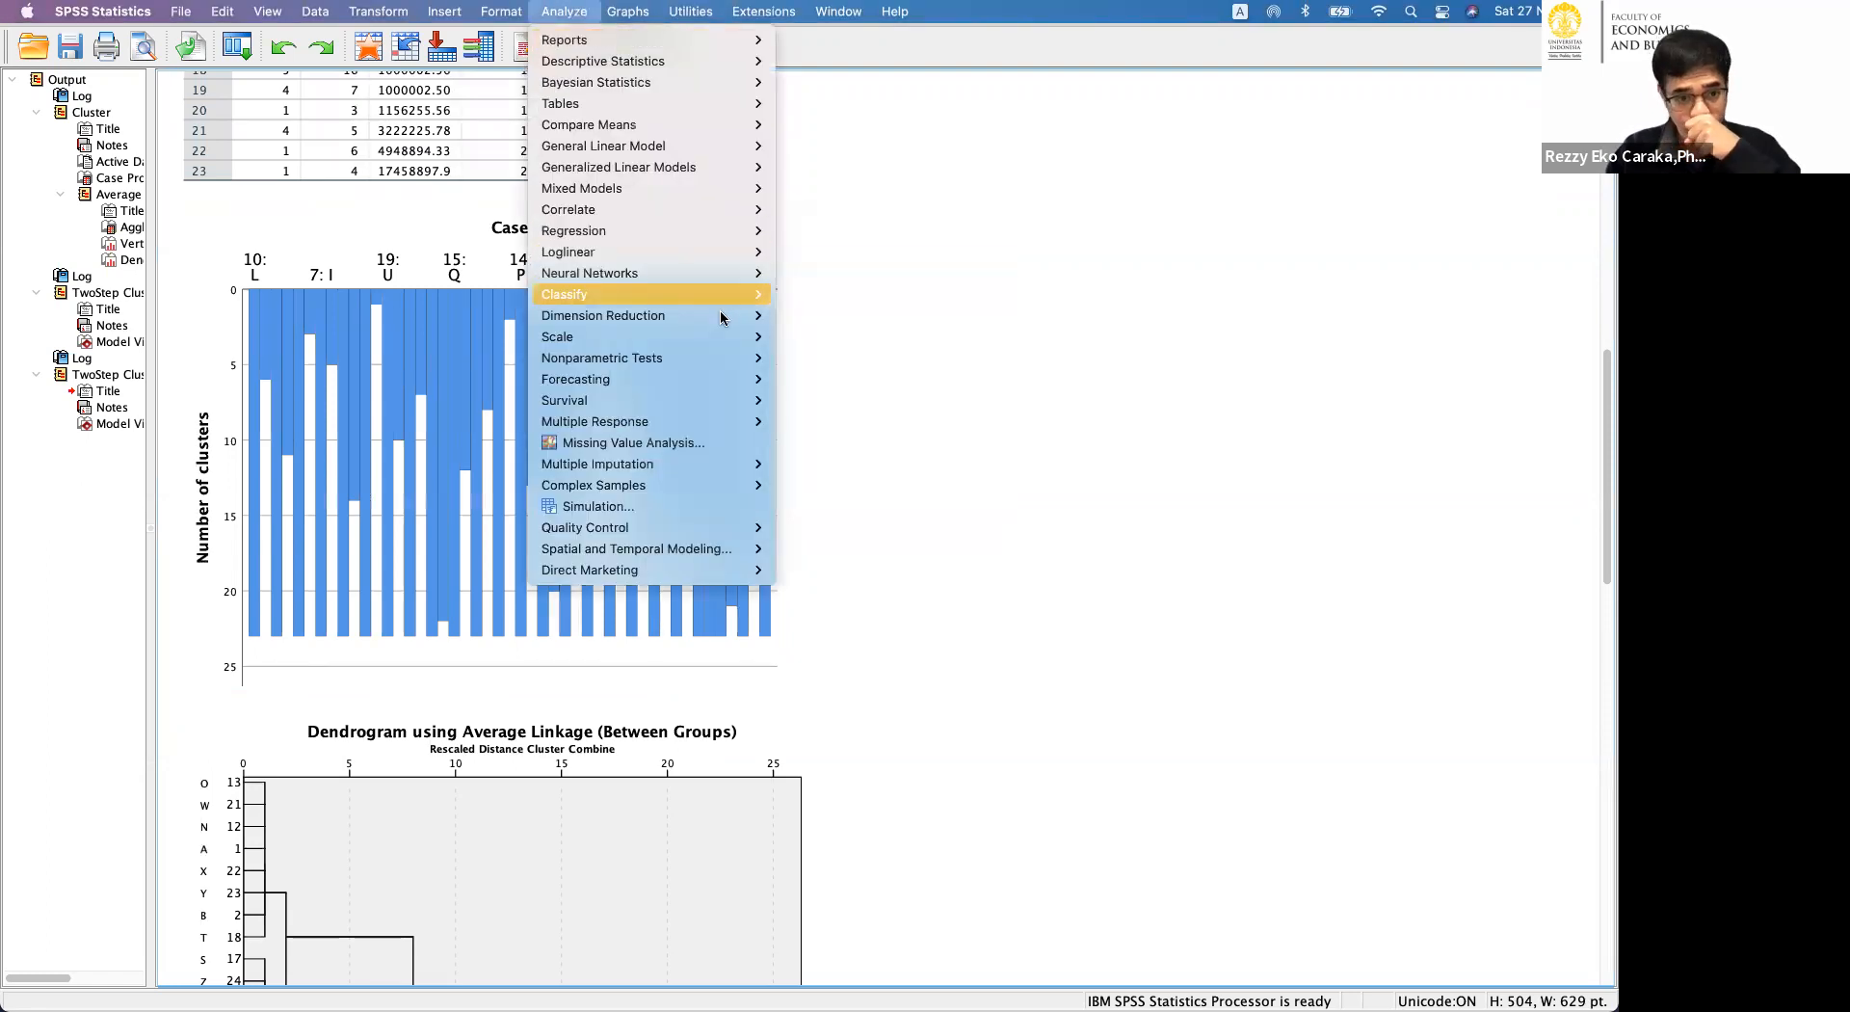
{"action": "mouse_move", "coordinate": [730, 294]}
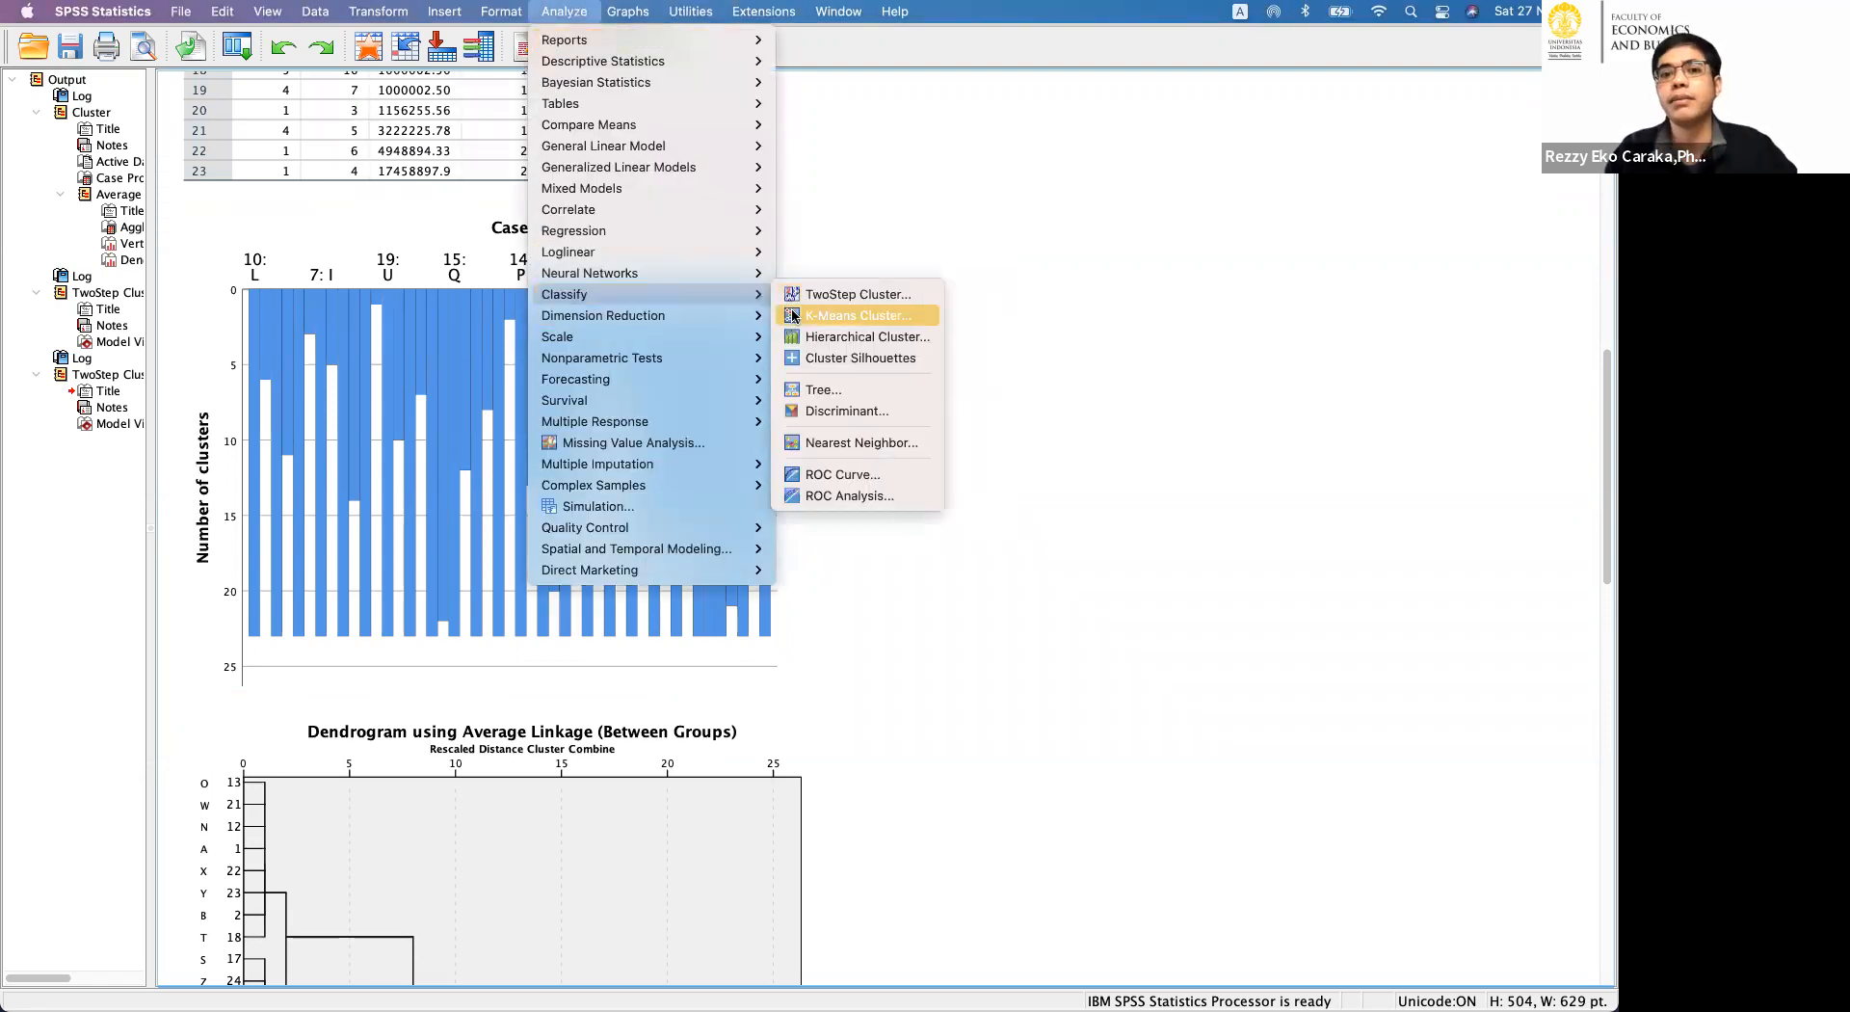
{"action": "left_click", "coordinate": [792, 316]}
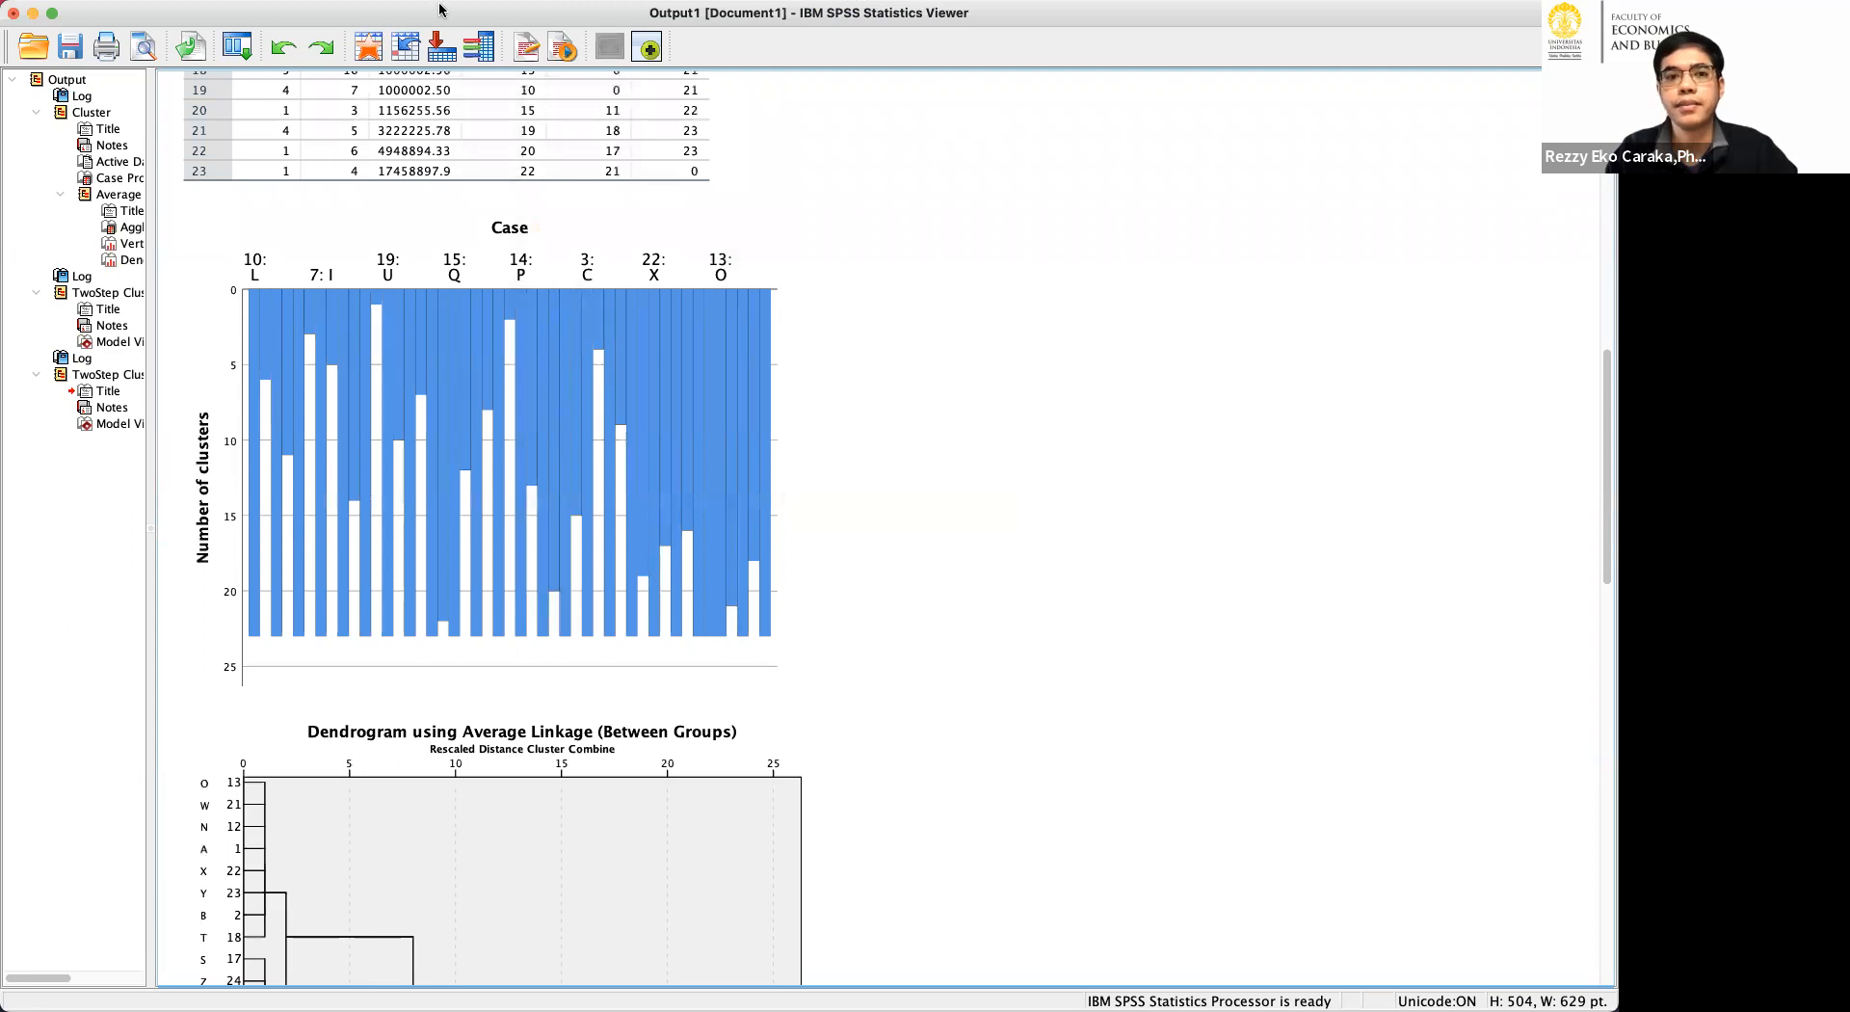
{"action": "mouse_move", "coordinate": [443, 11]}
{"action": "left_click", "coordinate": [564, 12]}
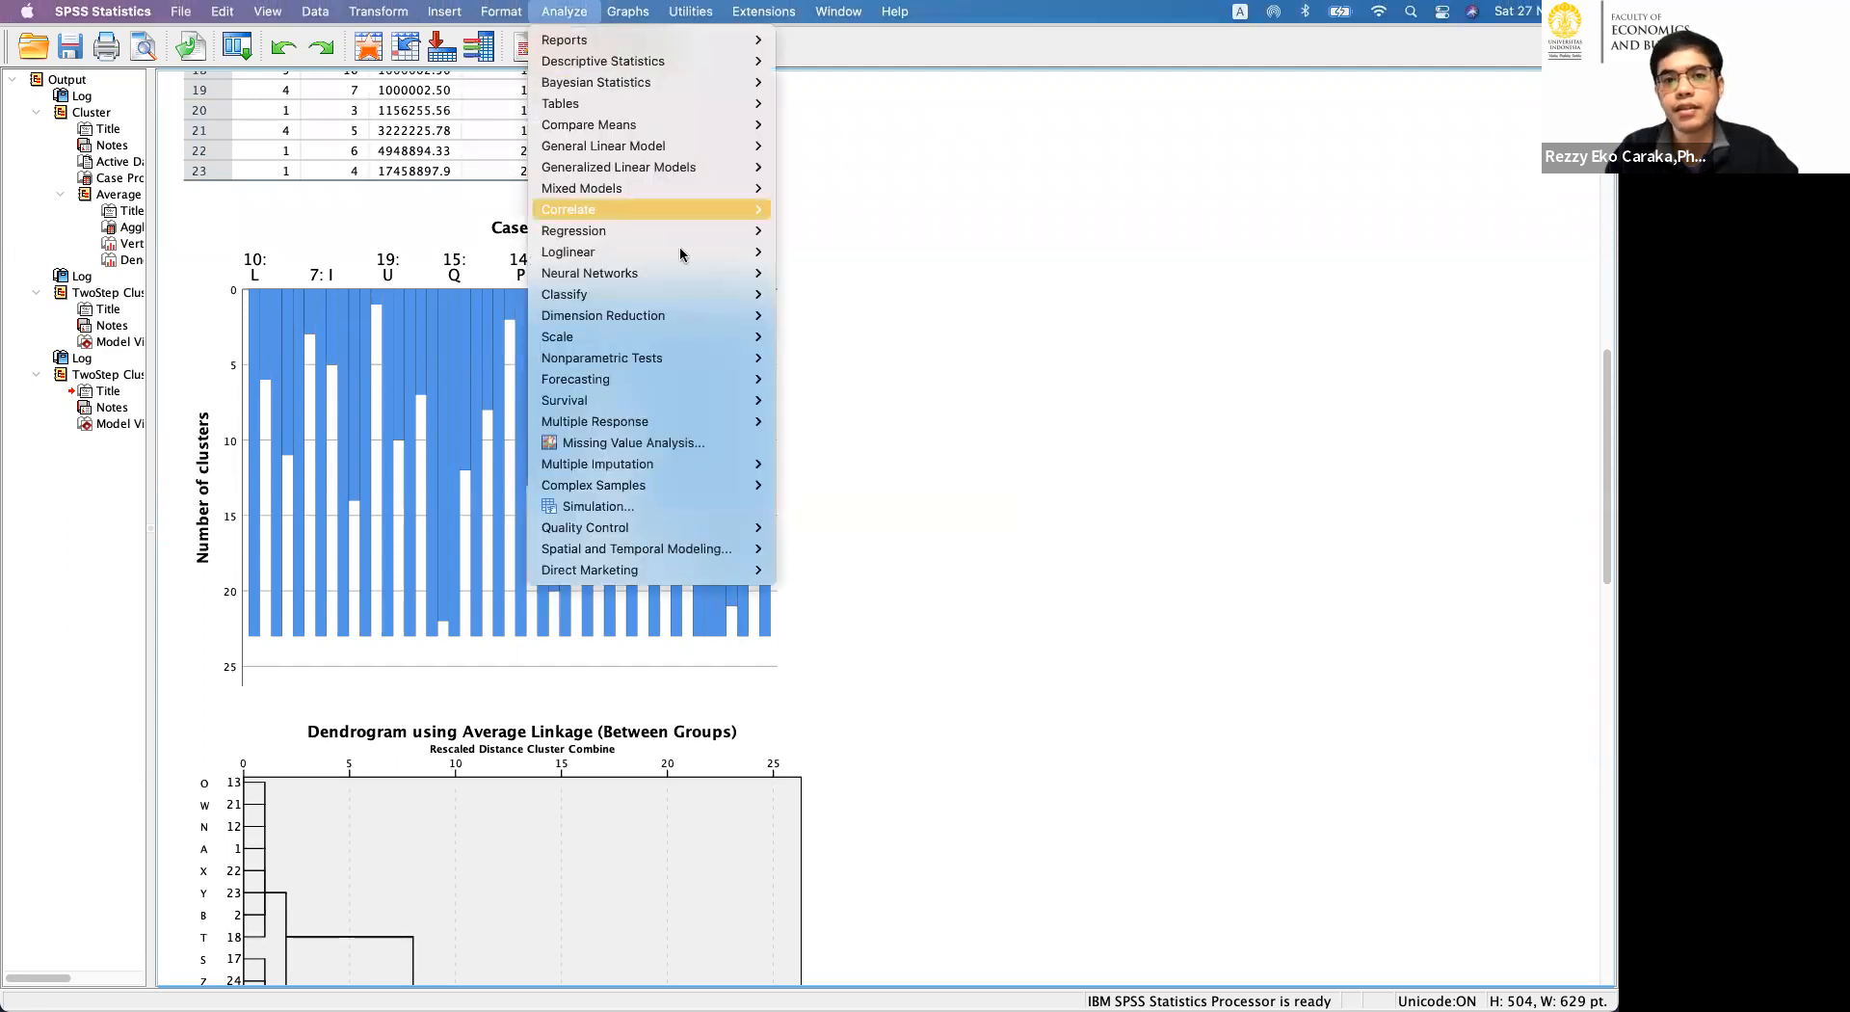
{"action": "mouse_move", "coordinate": [723, 294]}
{"action": "left_click", "coordinate": [808, 316]}
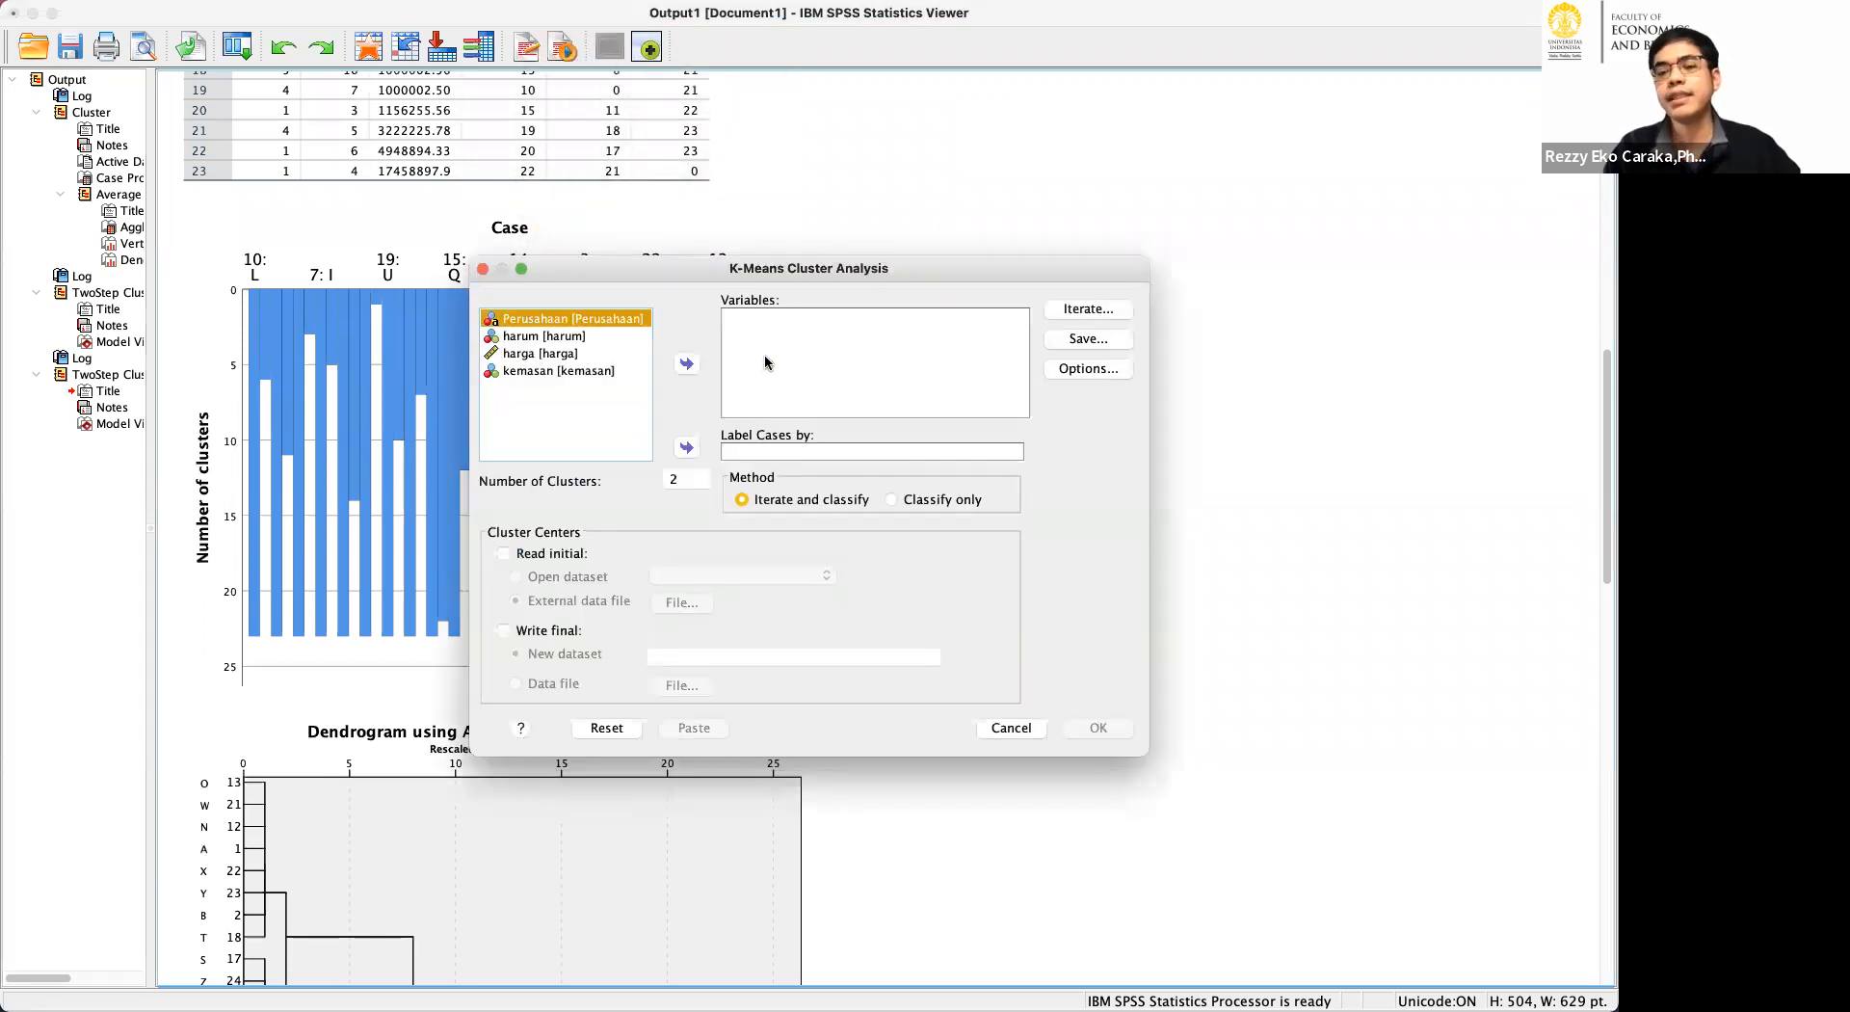
{"action": "left_click", "coordinate": [591, 338]}
{"action": "left_click_drag", "start_coordinate": [593, 363], "coordinate": [649, 373]}
{"action": "left_click", "coordinate": [687, 366]}
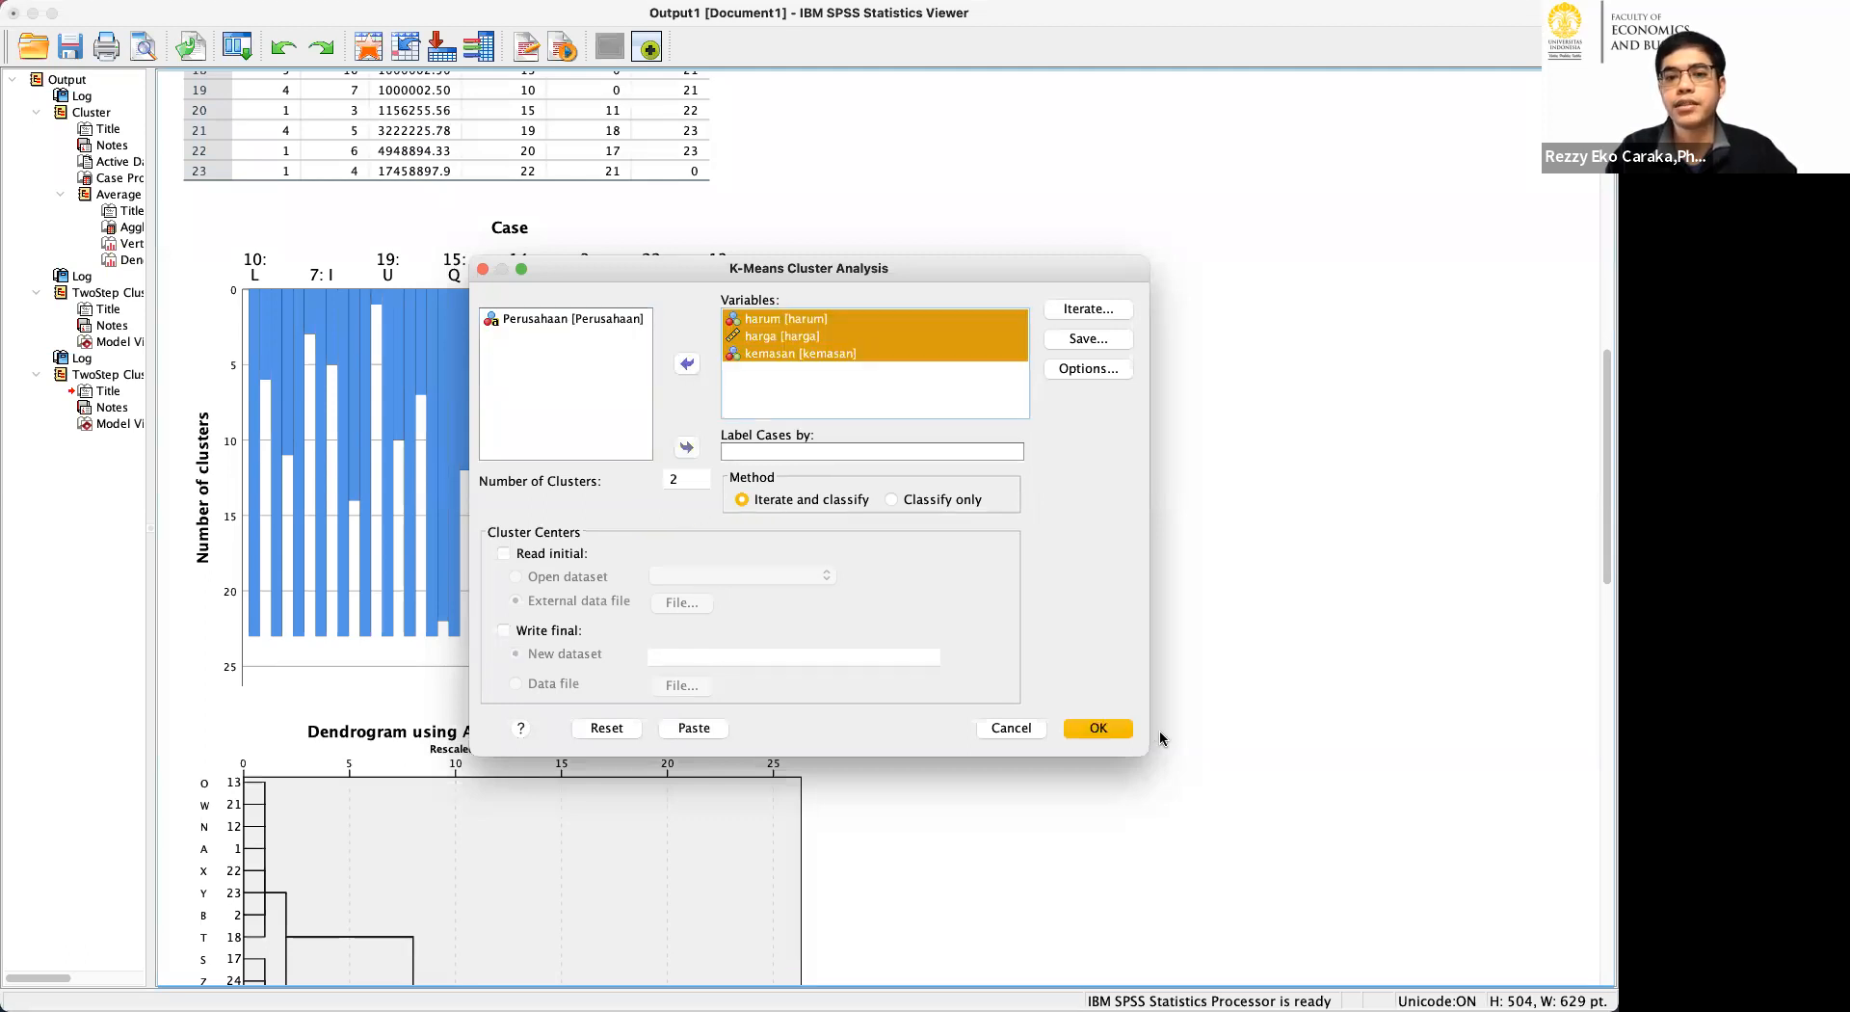
Keep the default iteration settings and save cluster membership and distance from cluster center as new variables.
{"action": "left_click", "coordinate": [1068, 311]}
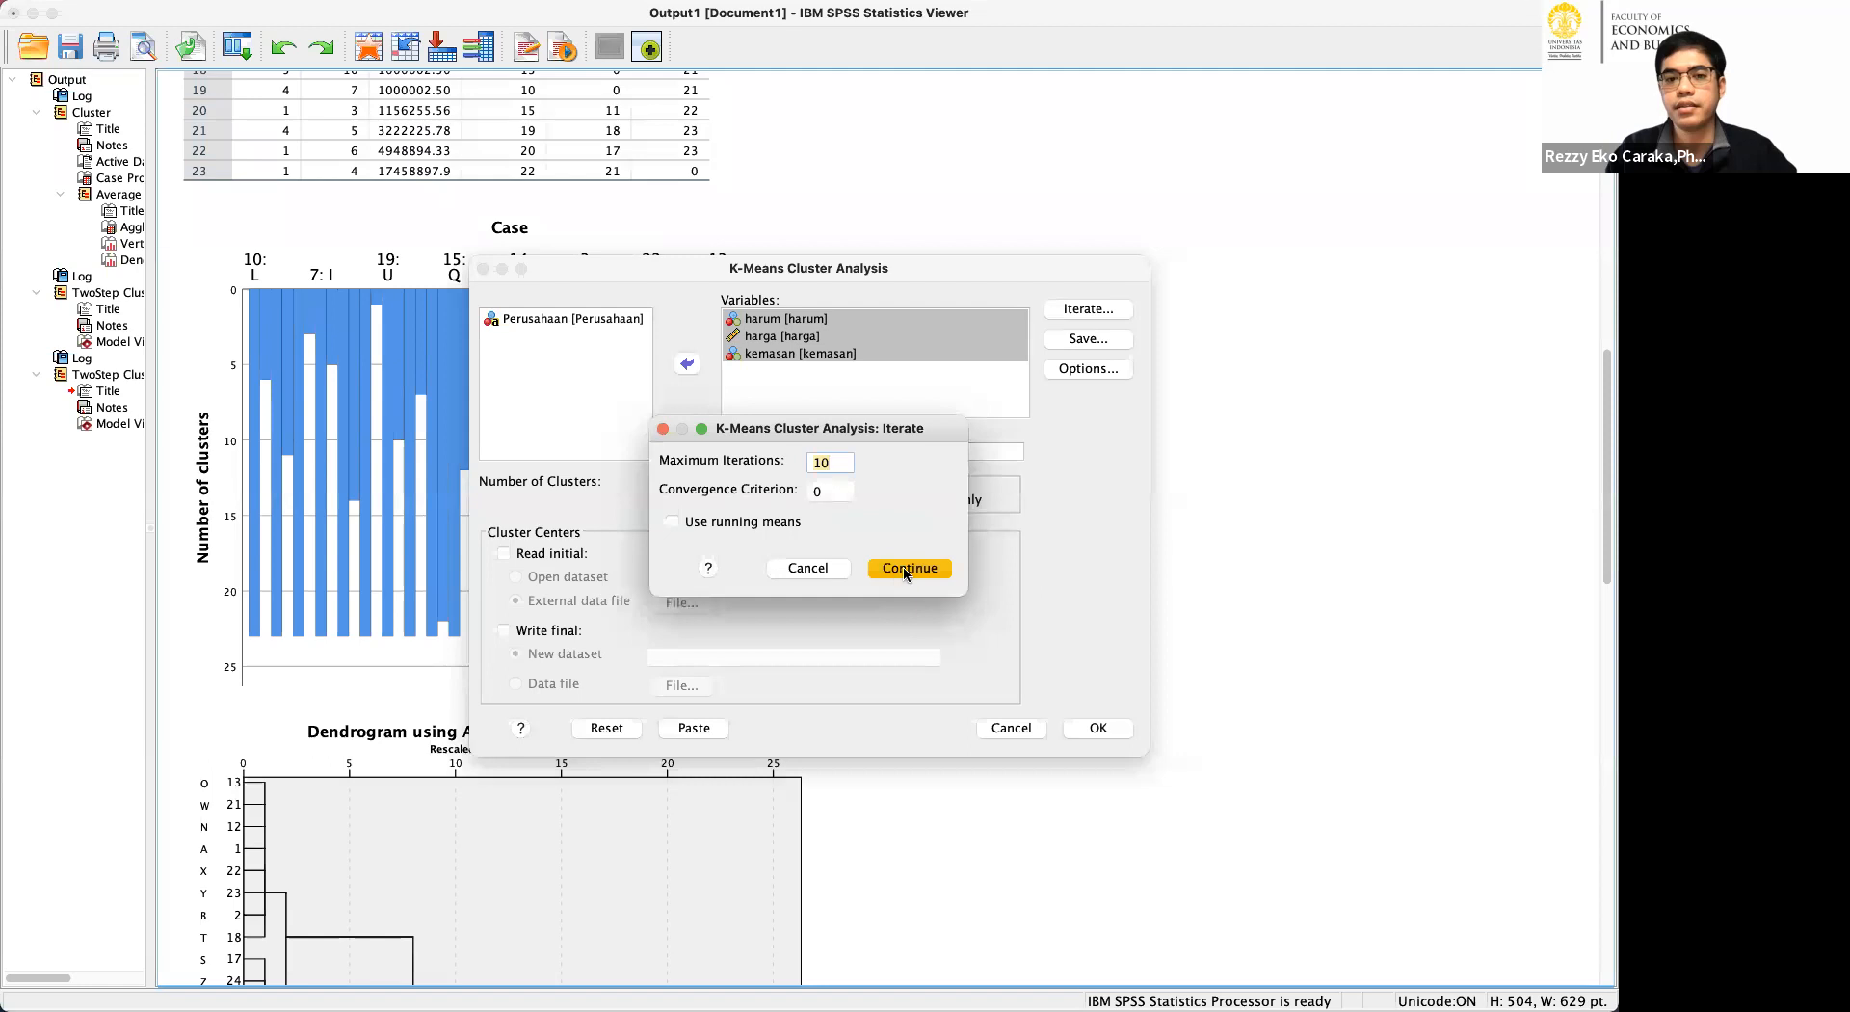
{"action": "left_click", "coordinate": [907, 571]}
{"action": "left_click", "coordinate": [1066, 345]}
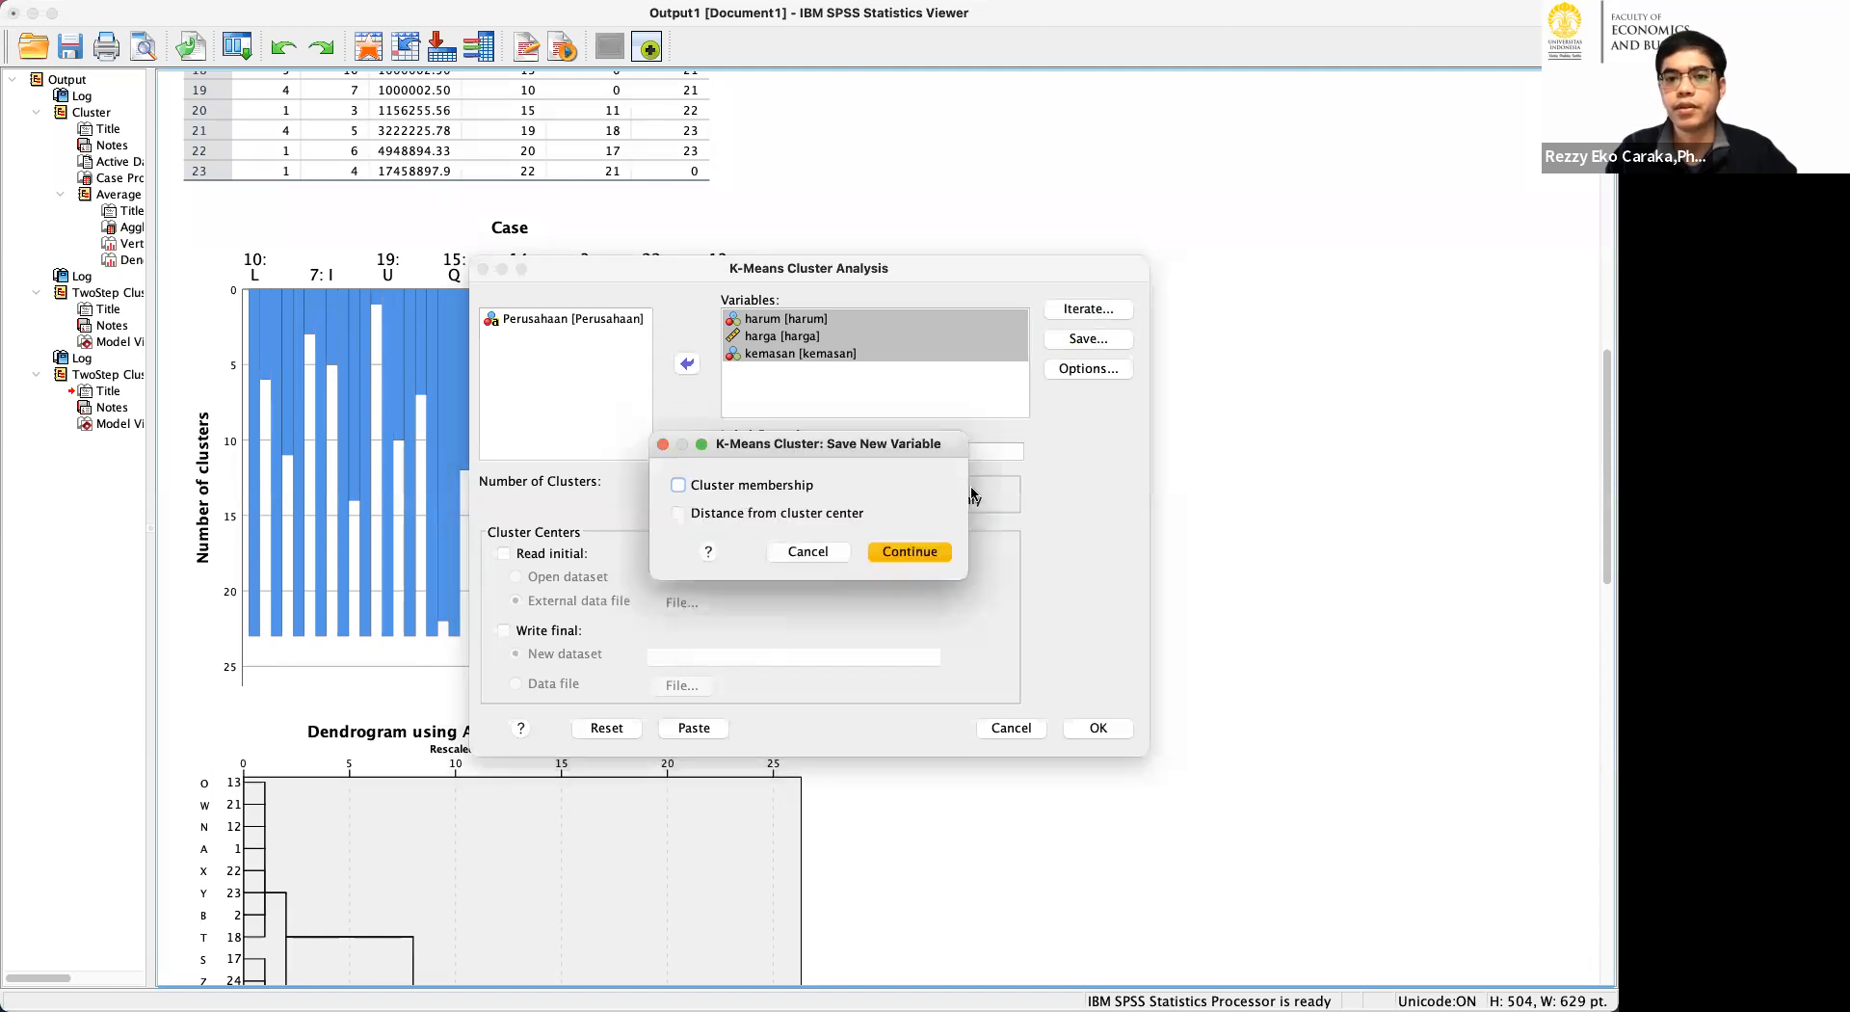
{"action": "left_click", "coordinate": [796, 488]}
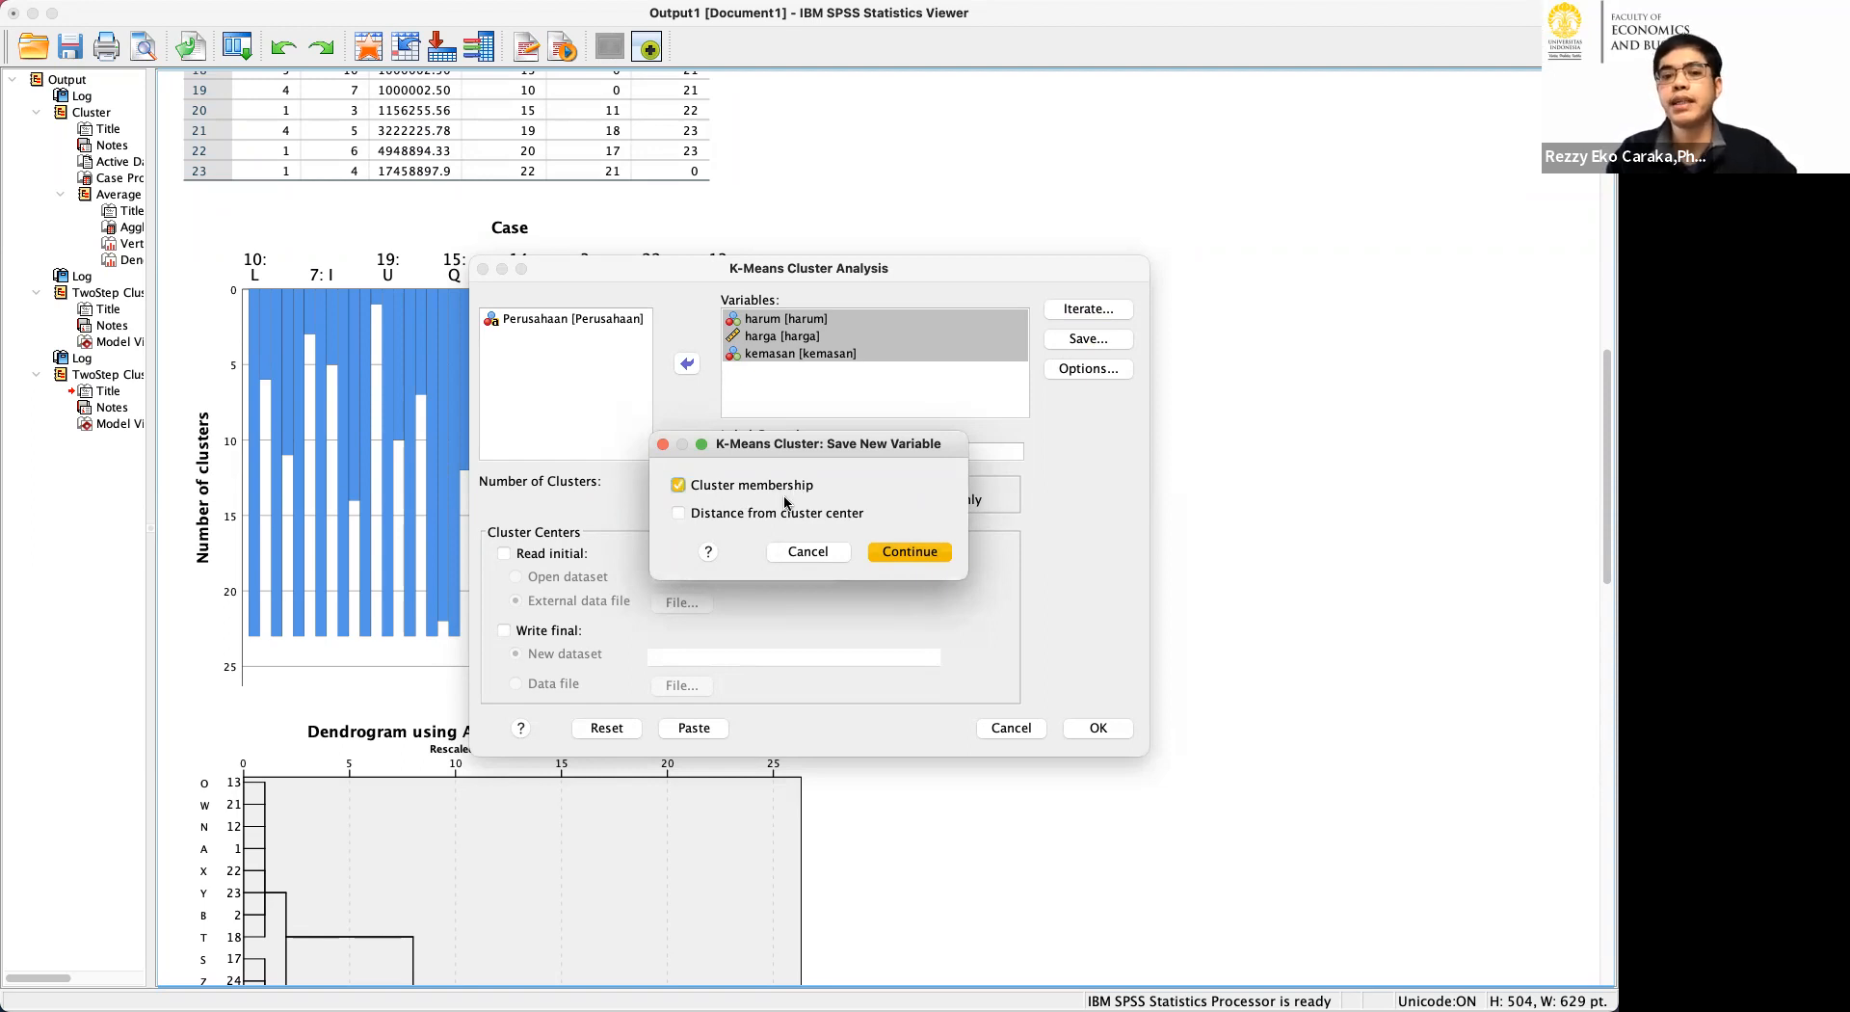
{"action": "left_click", "coordinate": [811, 518]}
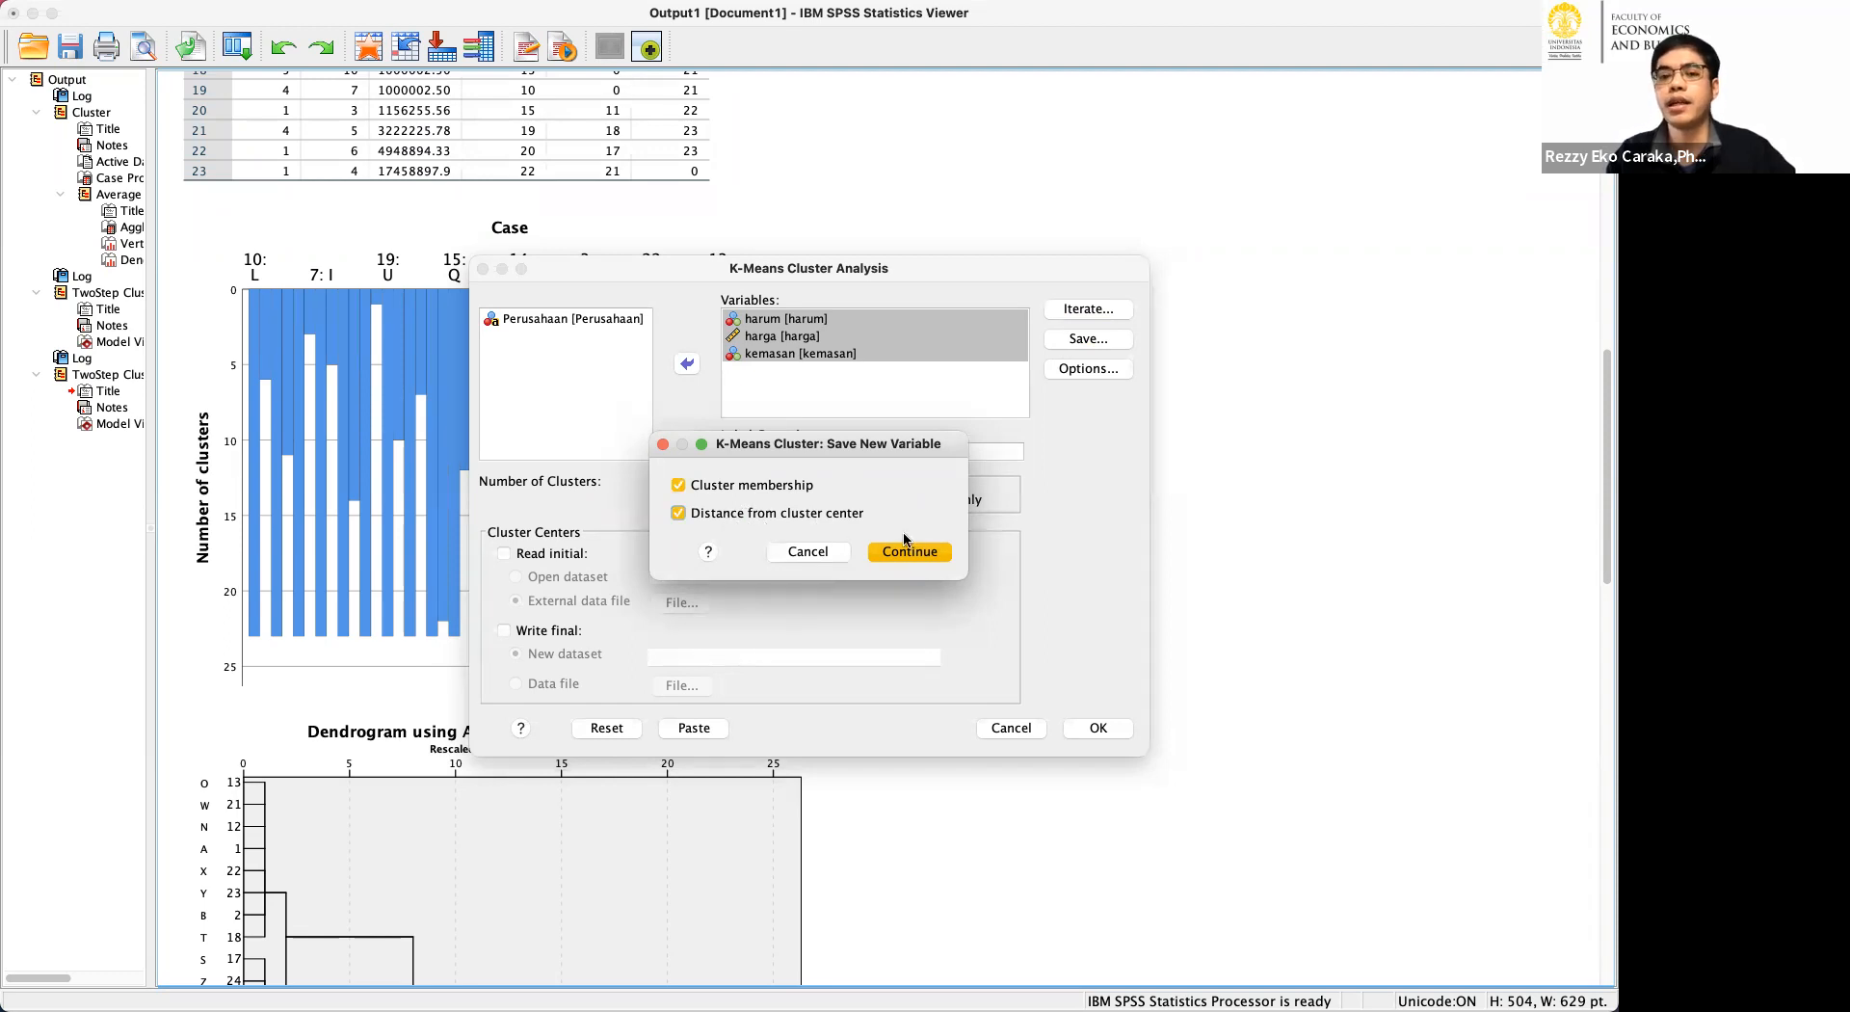
{"action": "left_click", "coordinate": [876, 550]}
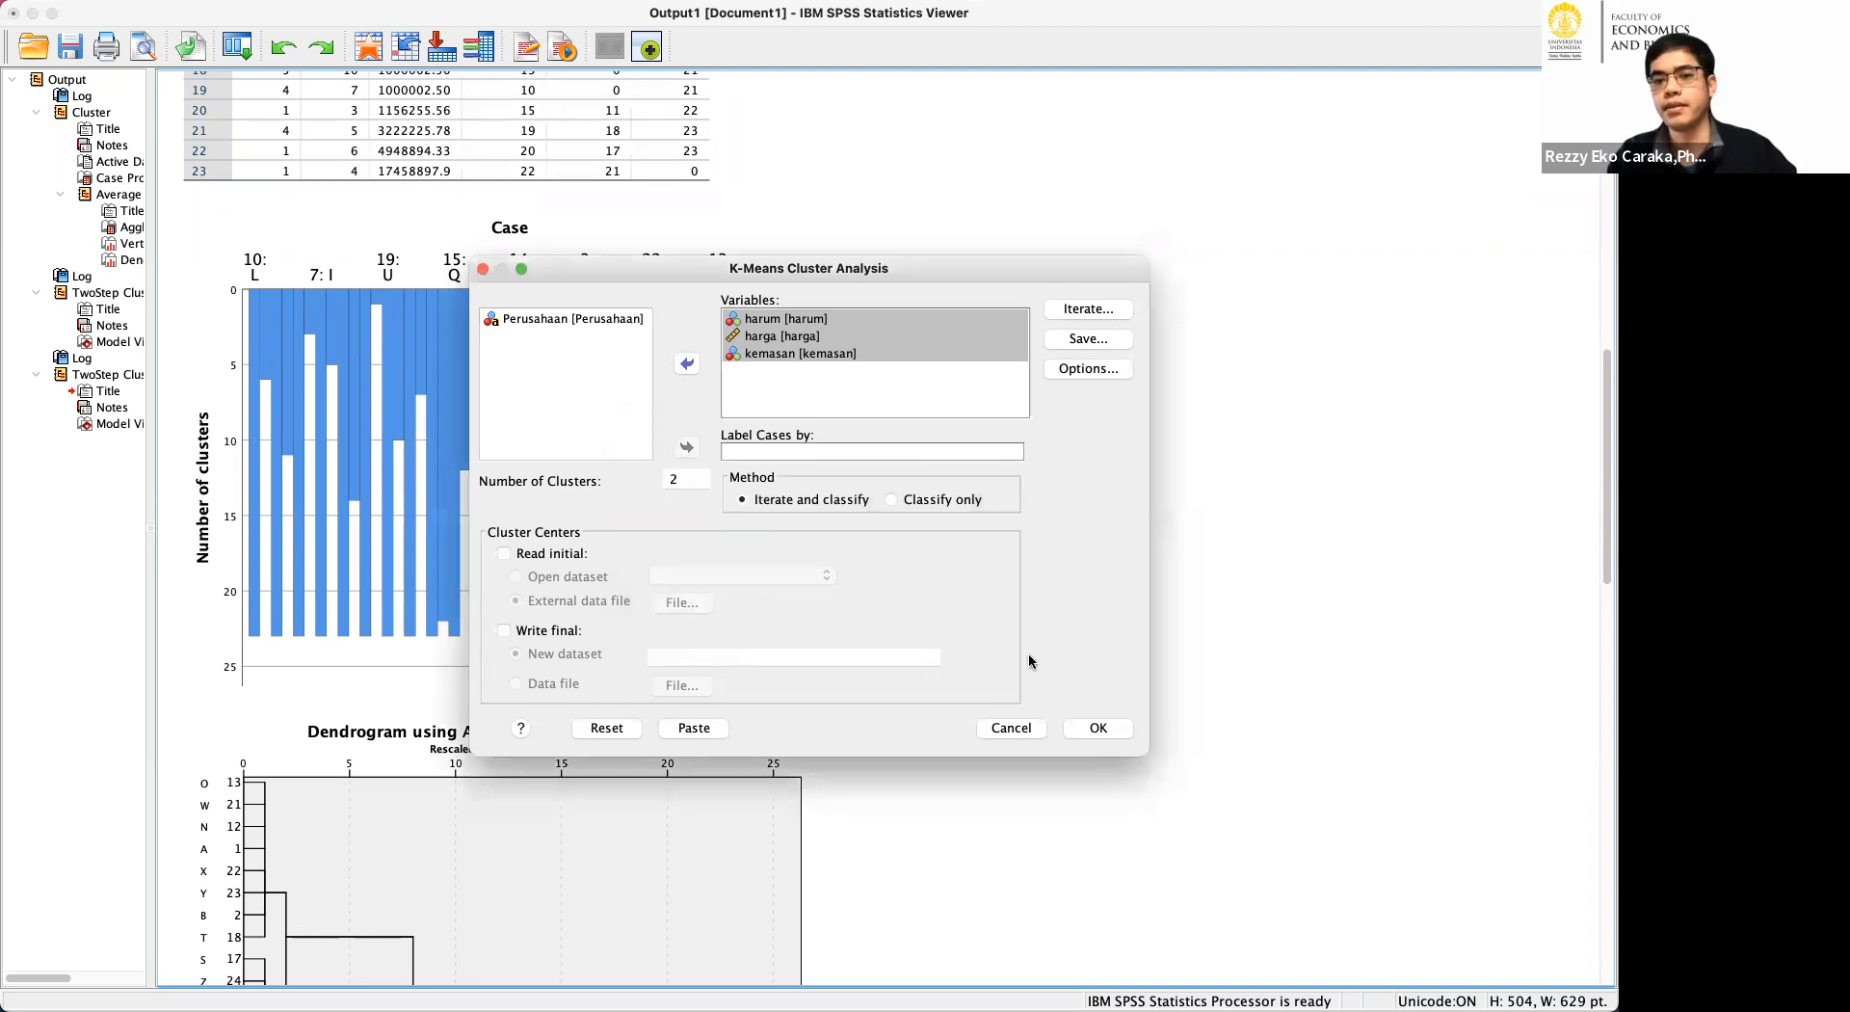
Run the K-Means analysis and review the Quick Cluster tables in the output.
{"action": "left_click", "coordinate": [1092, 724]}
{"action": "scroll", "coordinate": [856, 416], "scroll_direction": "down", "scroll_amount": 2}
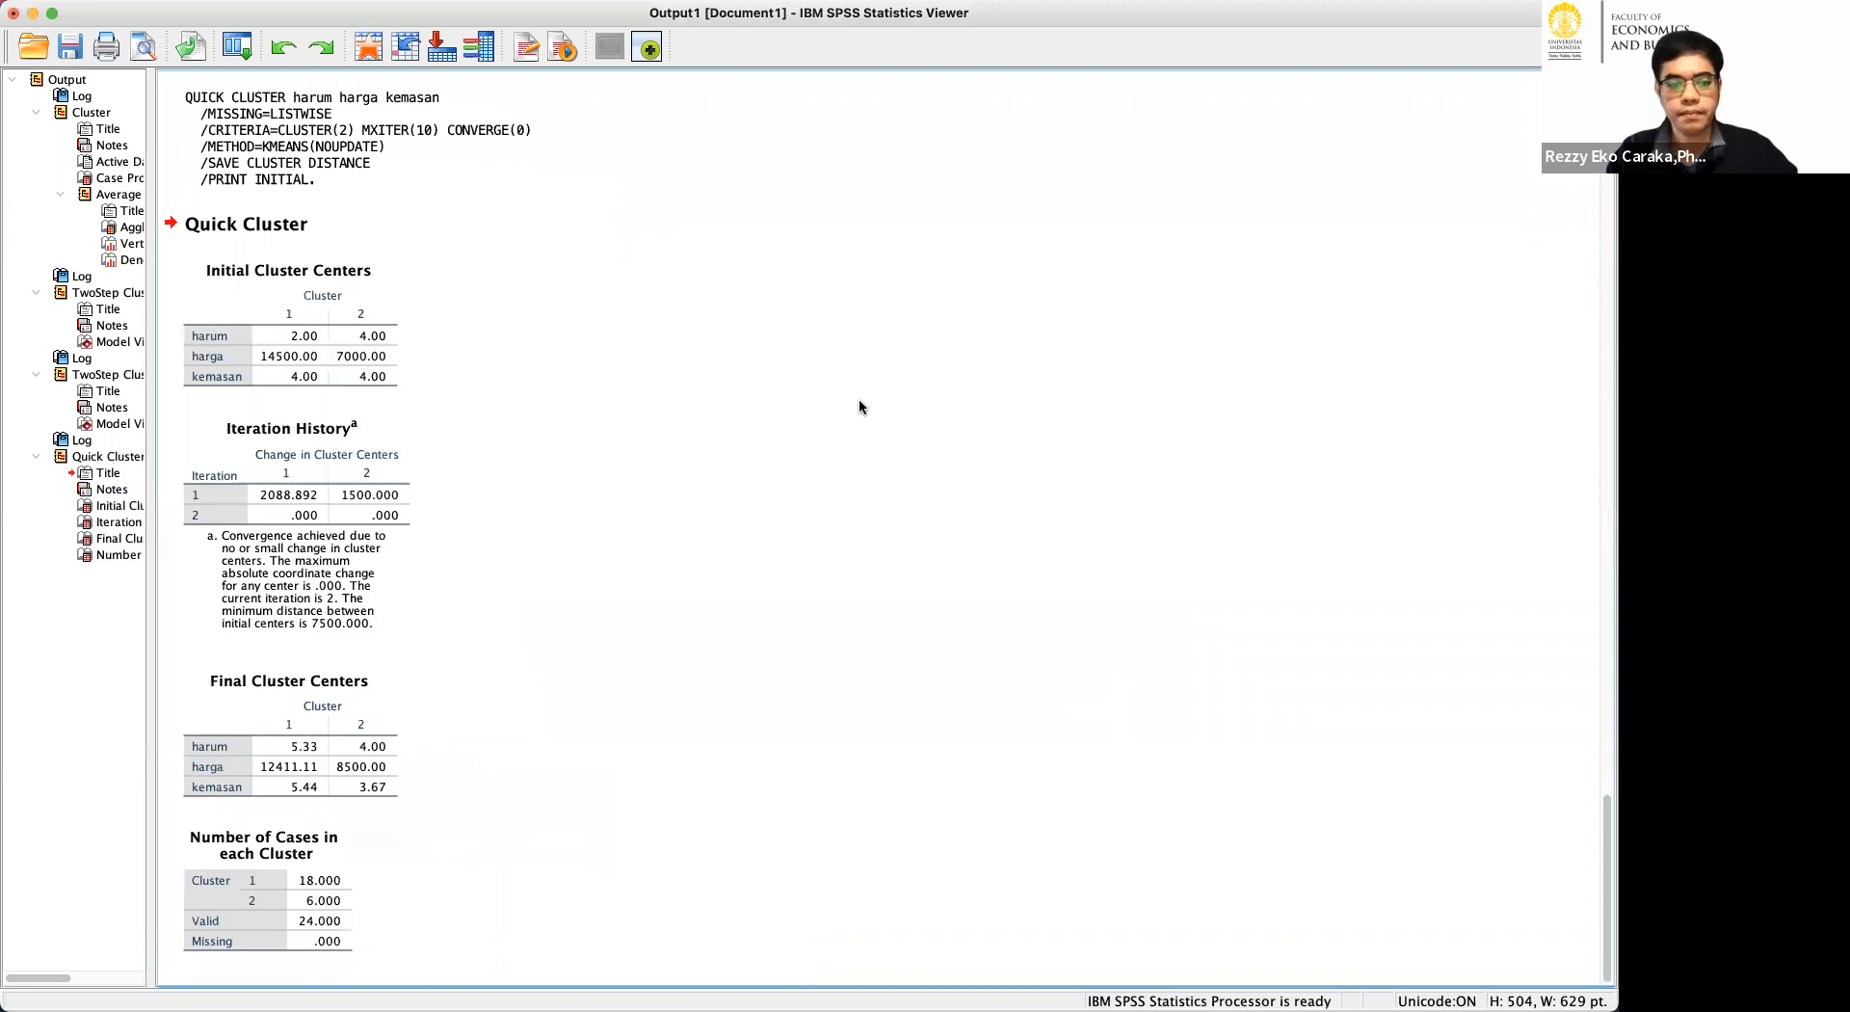
{"action": "left_click", "coordinate": [366, 609]}
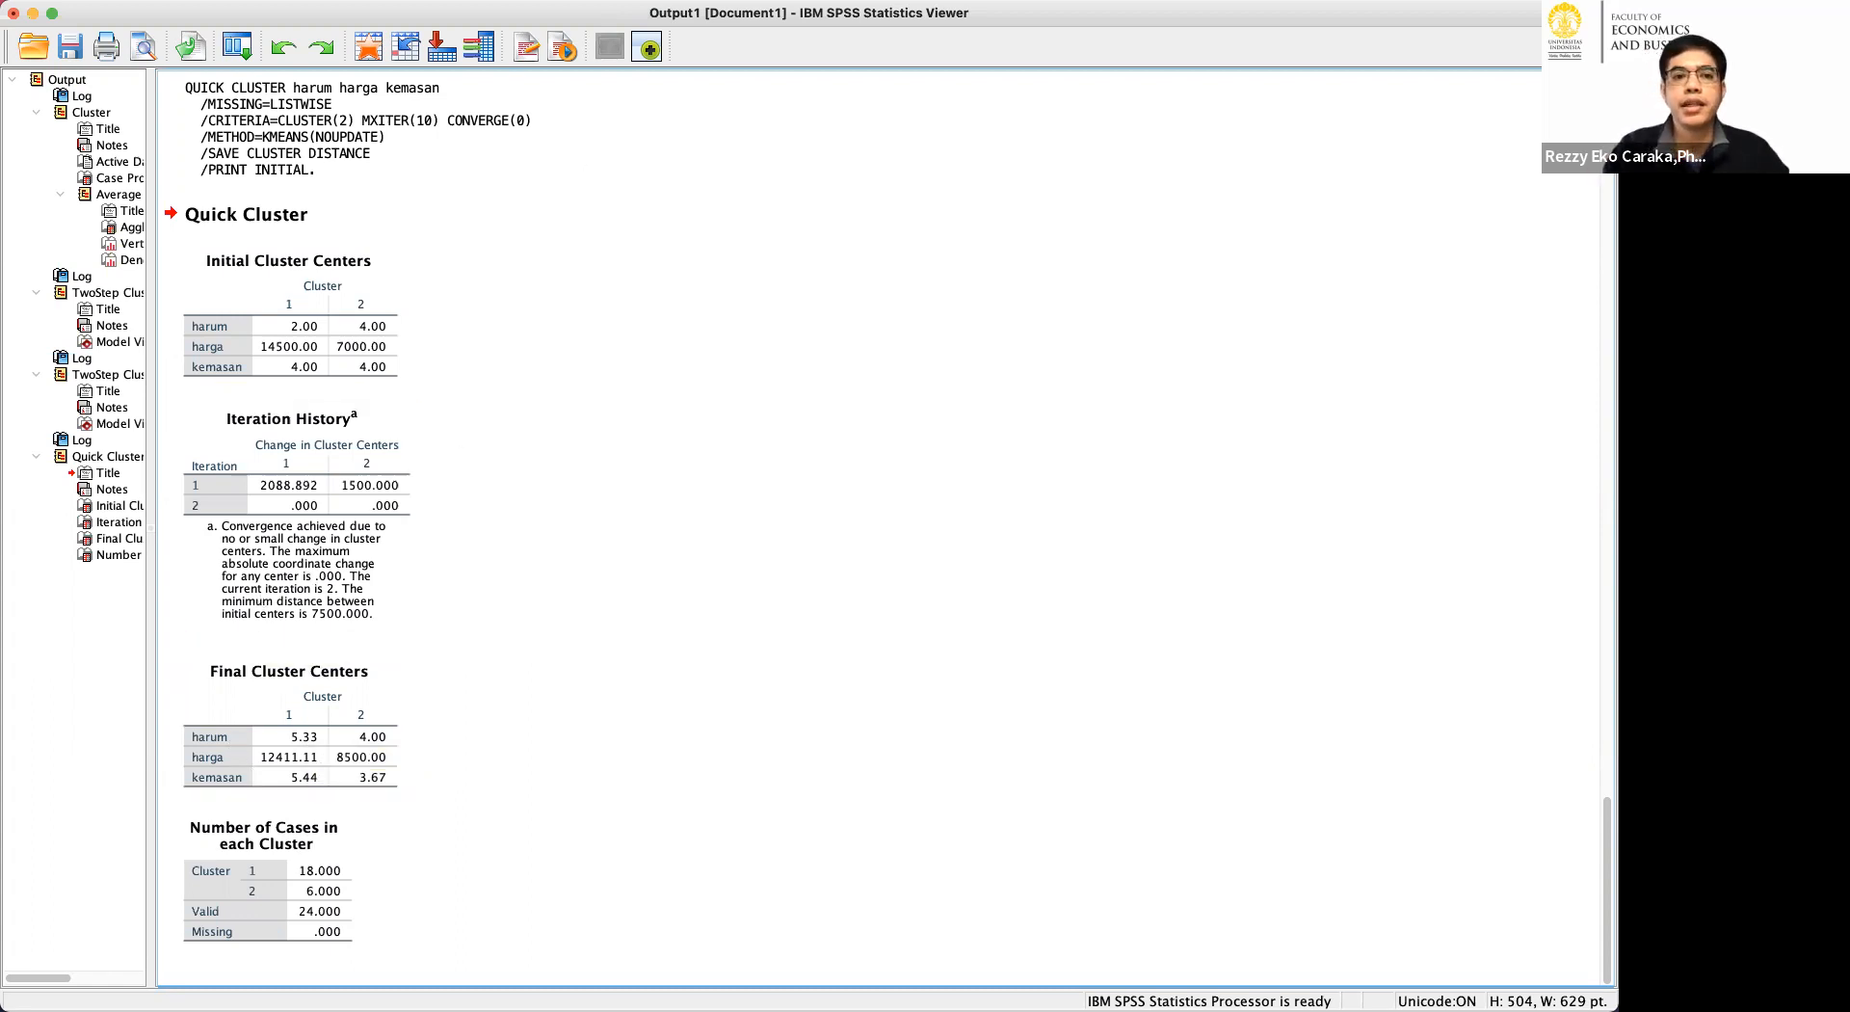
Start a Hierarchical Cluster Analysis of harum, harga and kemasan, keeping the agglomeration schedule, dendrogram and vertical all-clusters icicle plot.
{"action": "left_click", "coordinate": [565, 11]}
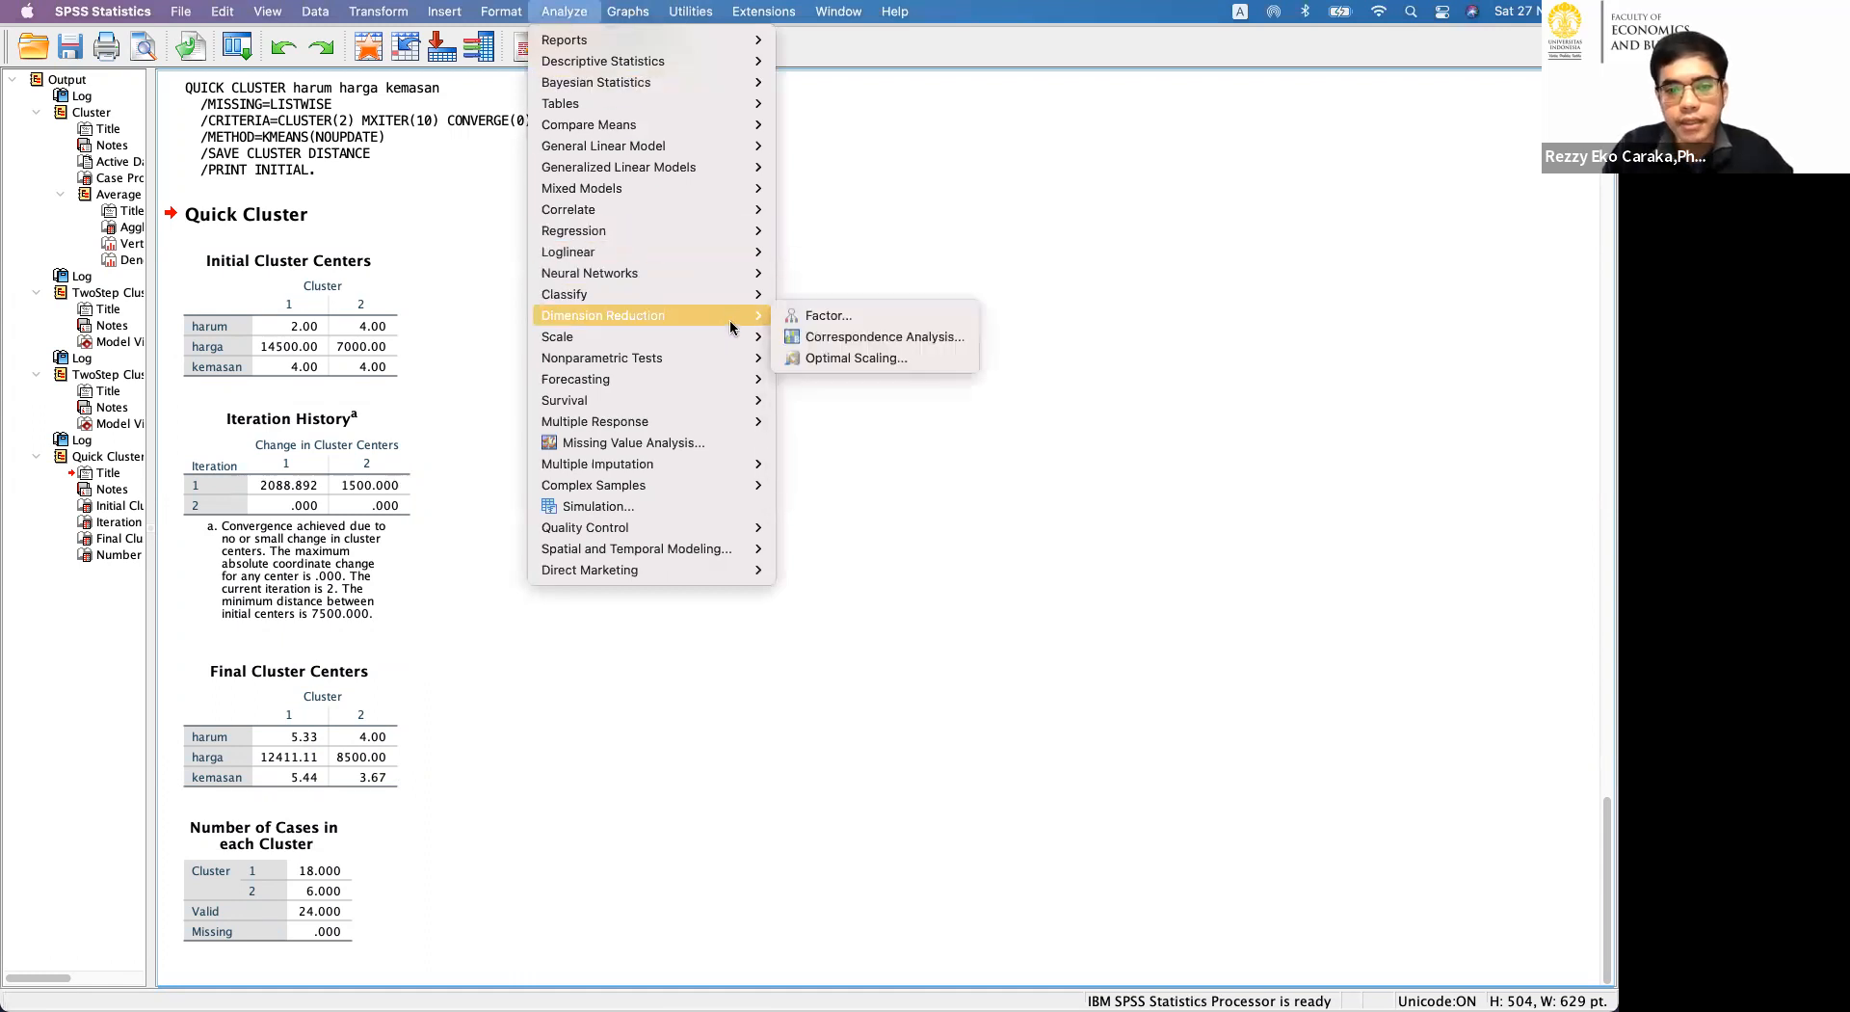
{"action": "mouse_move", "coordinate": [745, 296]}
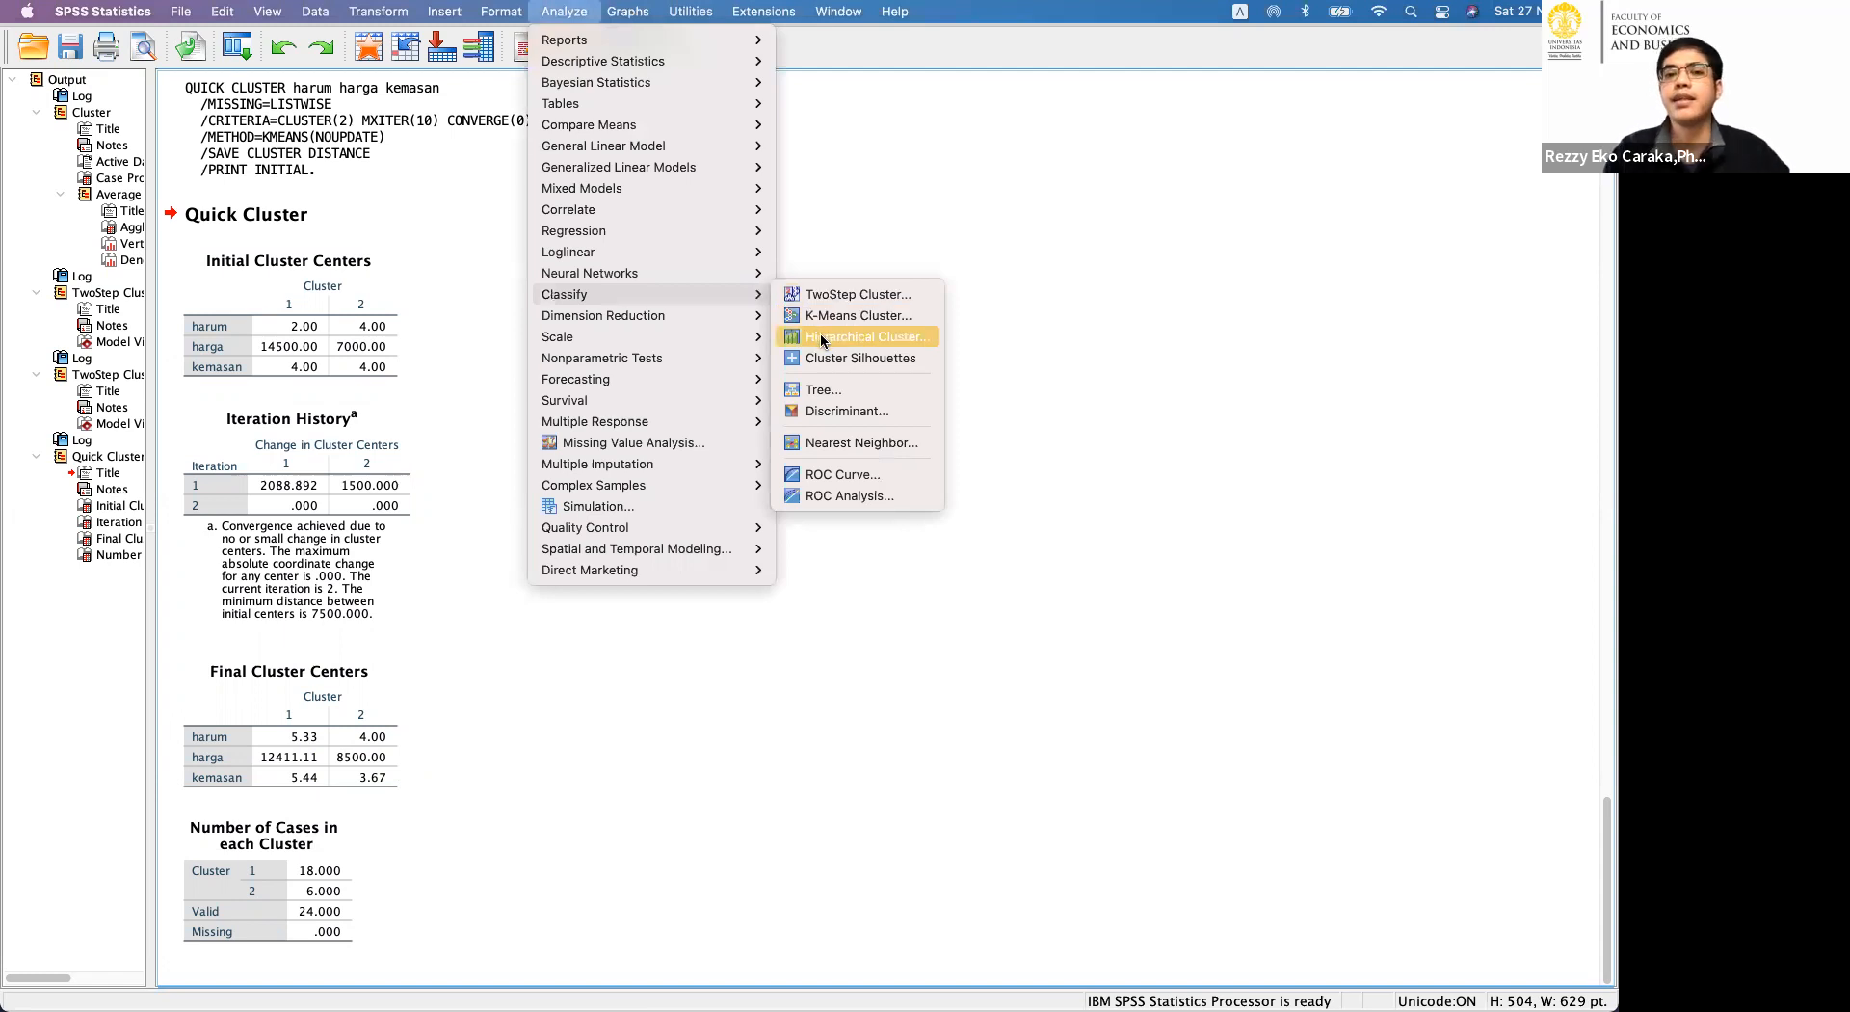
{"action": "left_click", "coordinate": [822, 339]}
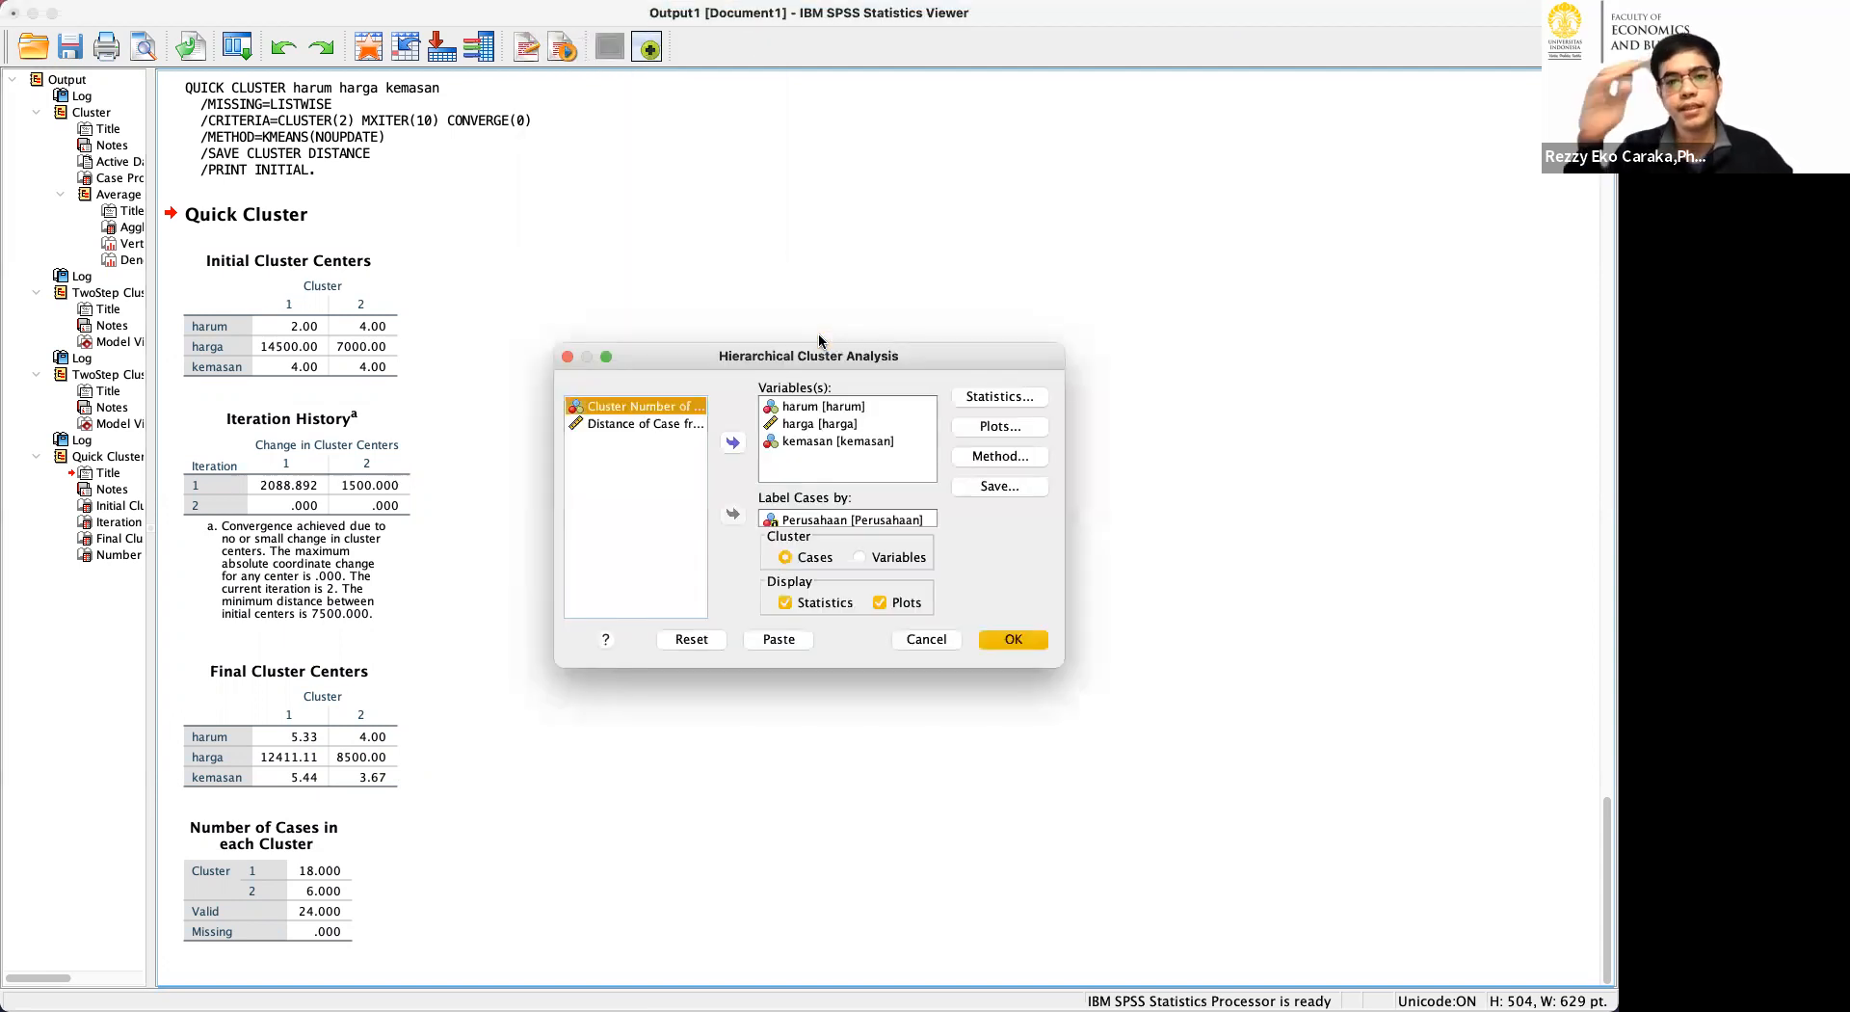
{"action": "left_click", "coordinate": [973, 397]}
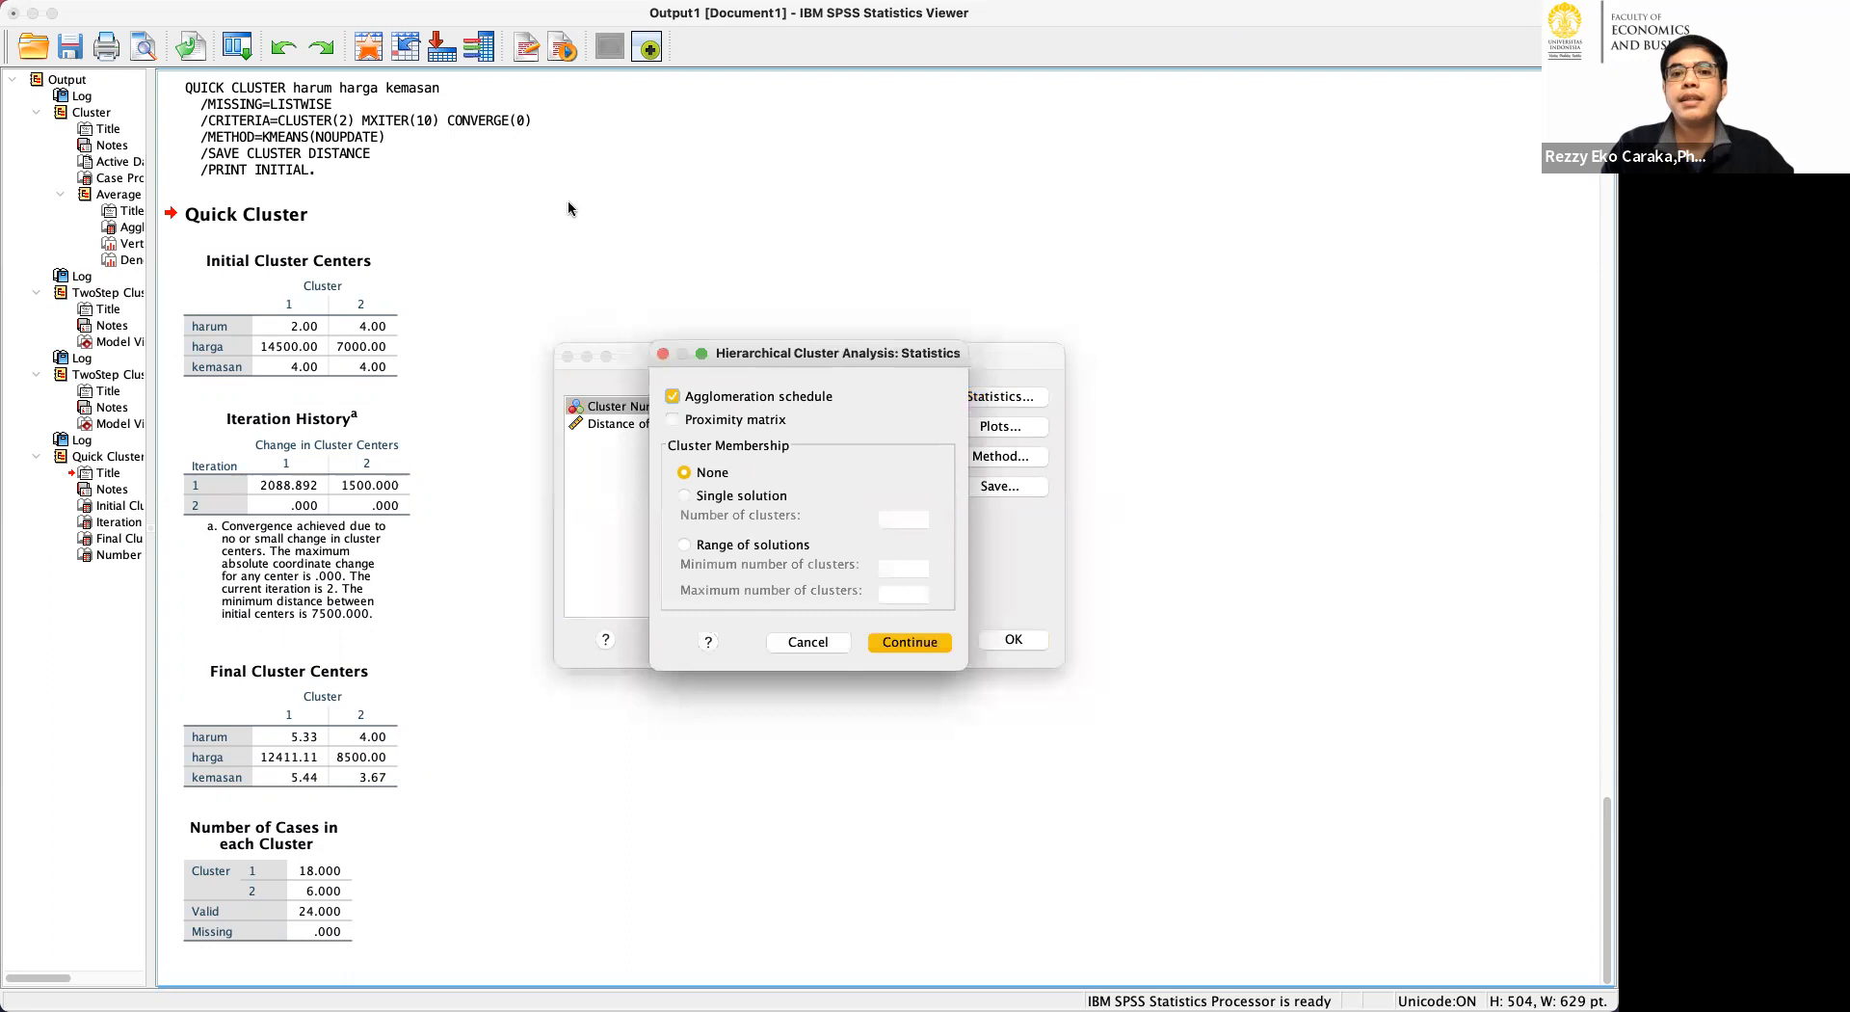
{"action": "left_click", "coordinate": [819, 642]}
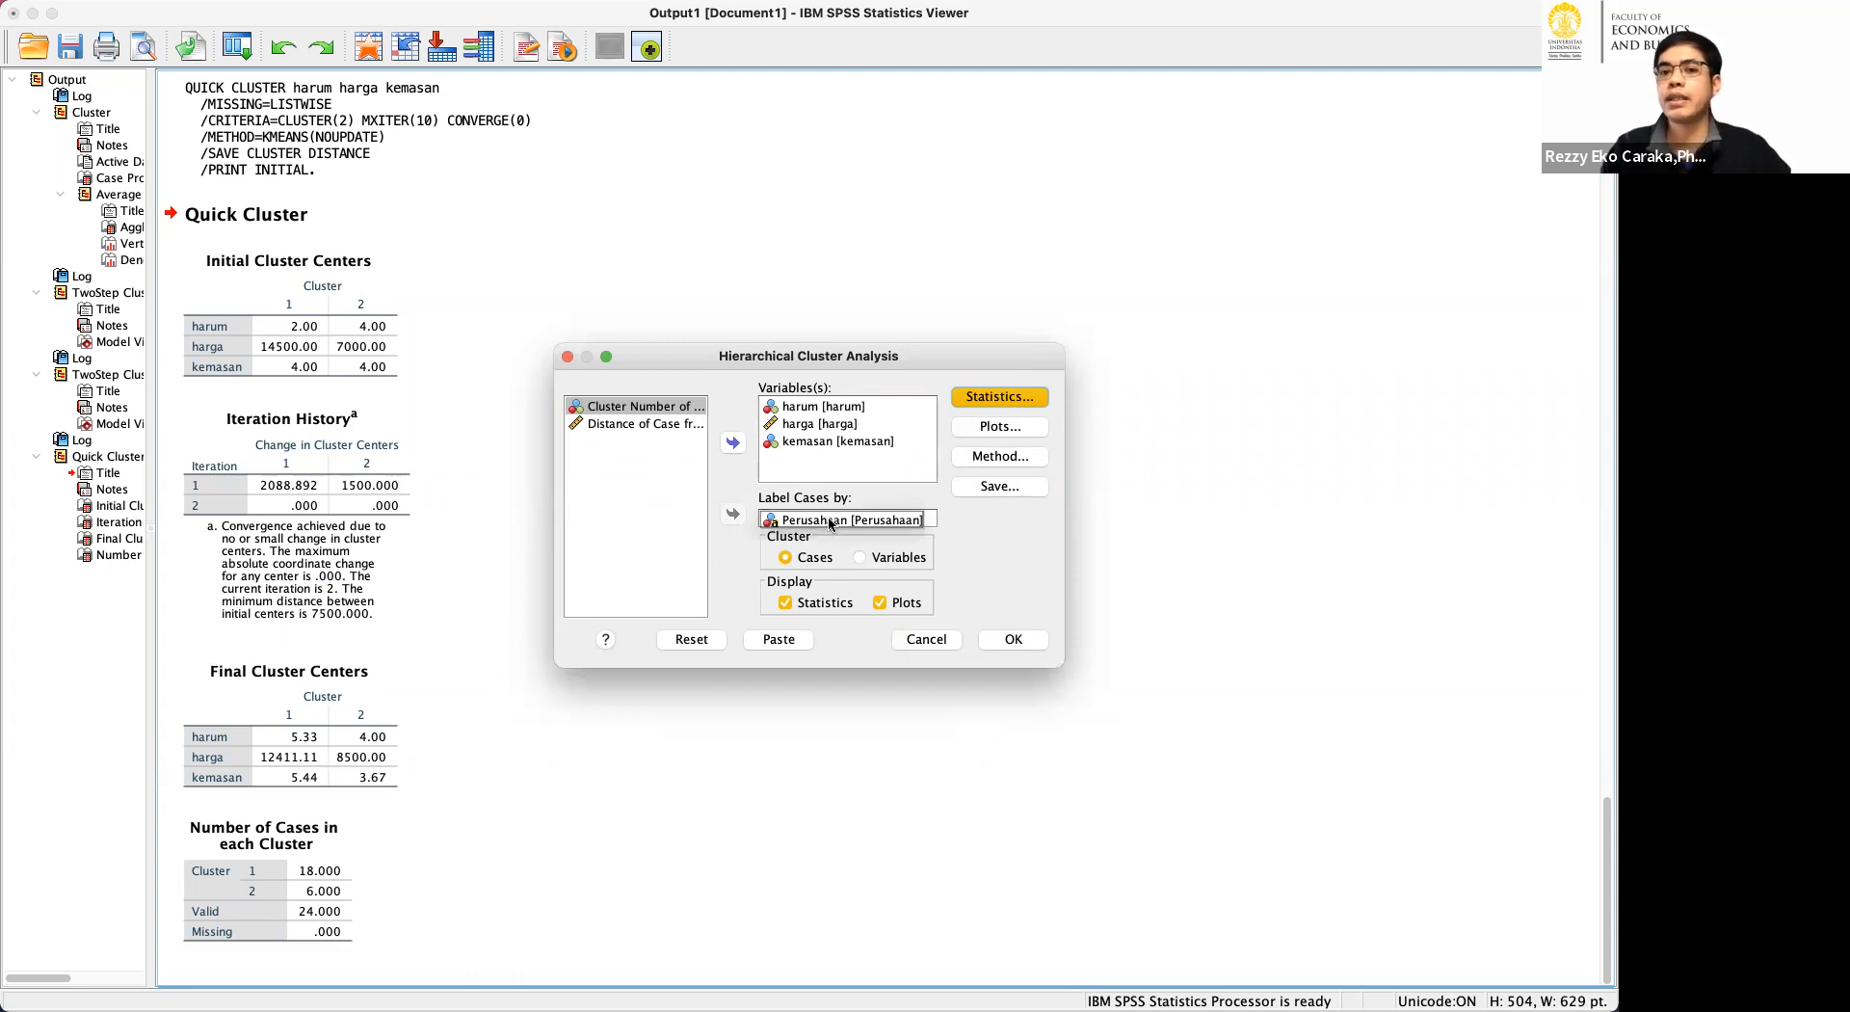
{"action": "left_click", "coordinate": [990, 399]}
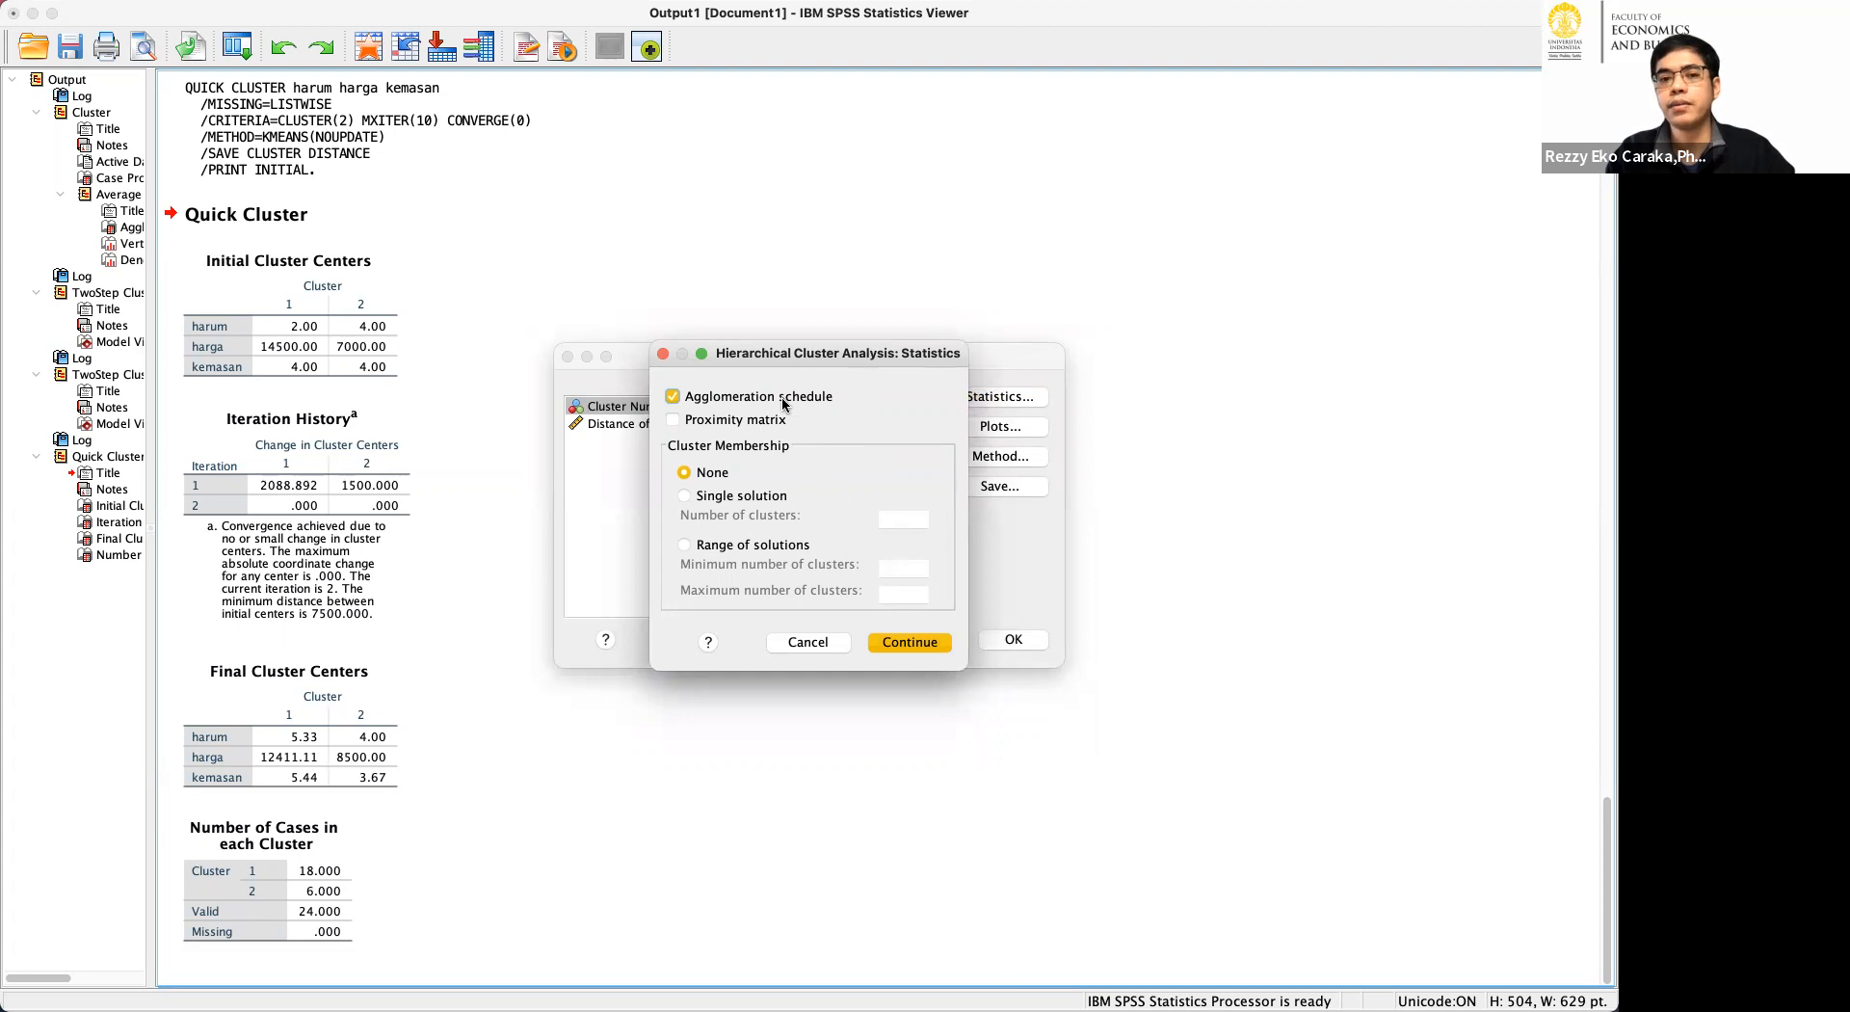
{"action": "left_click", "coordinate": [909, 642]}
{"action": "left_click", "coordinate": [984, 431]}
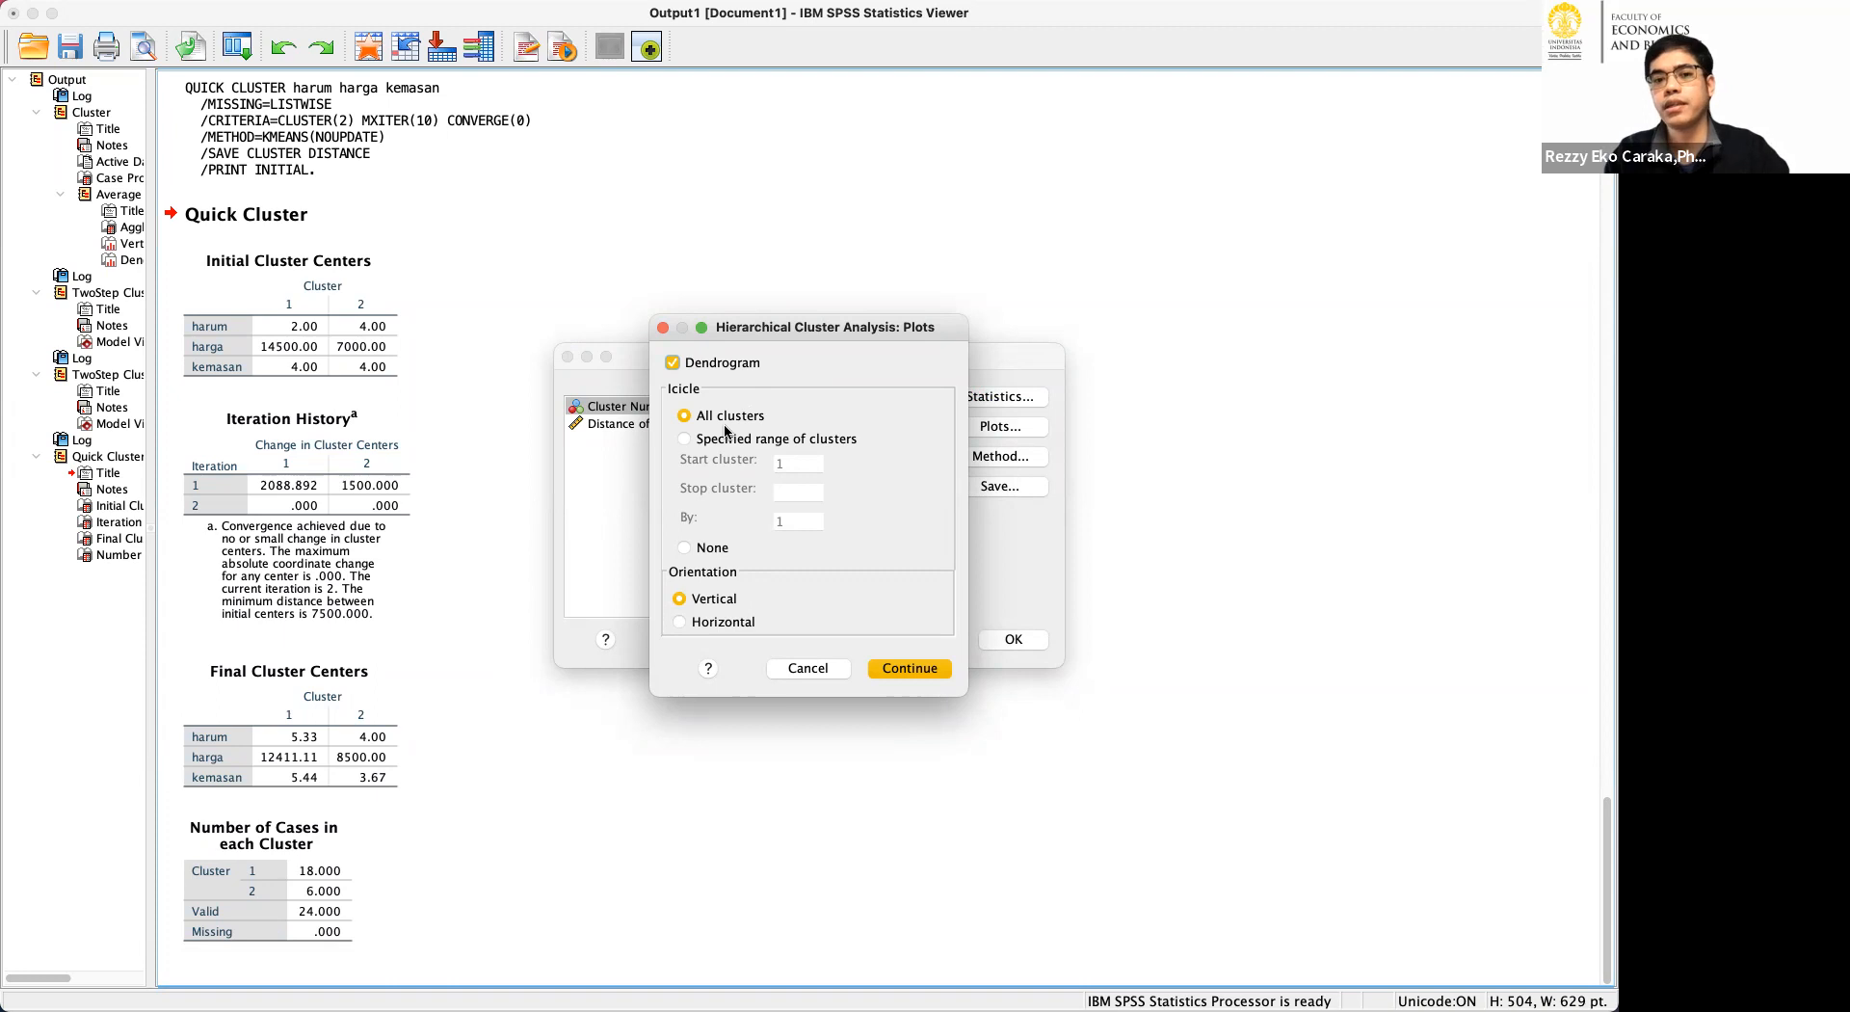
{"action": "left_click", "coordinate": [911, 668]}
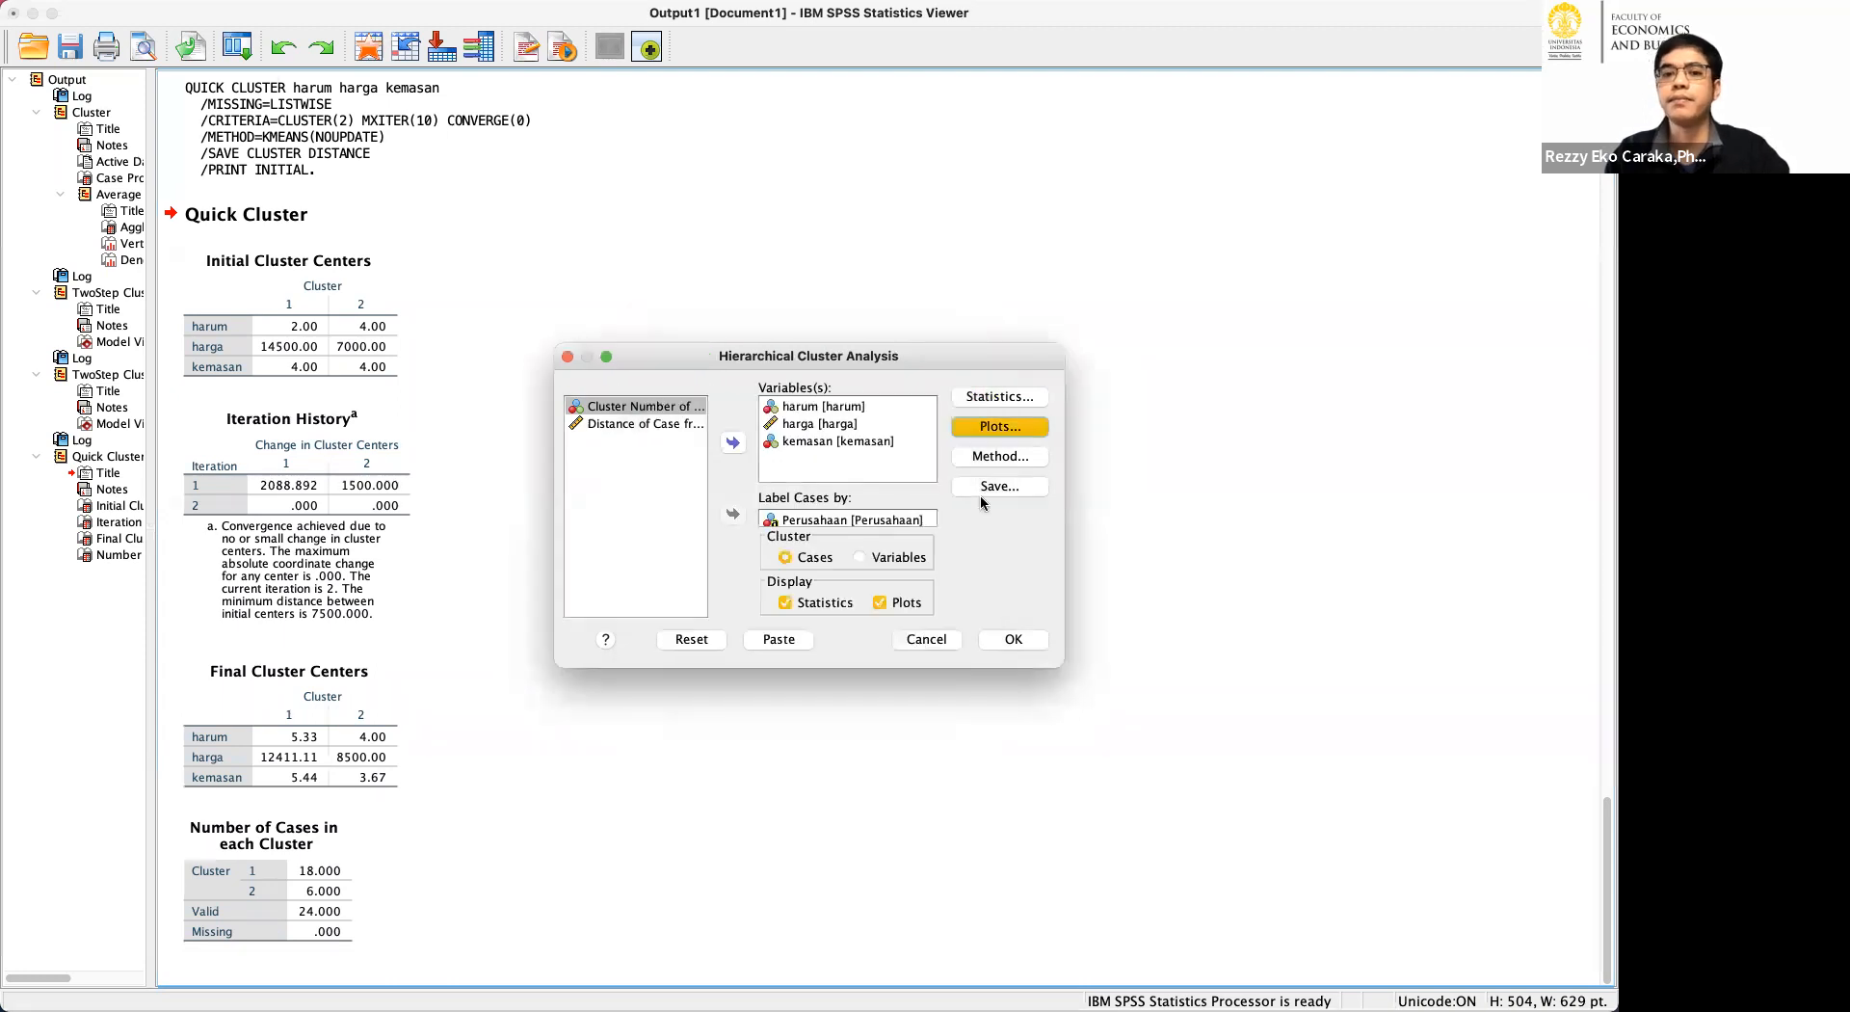
Keep between-groups linkage as the cluster method and set the interval measure to Euclidean distance.
{"action": "left_click", "coordinate": [982, 459]}
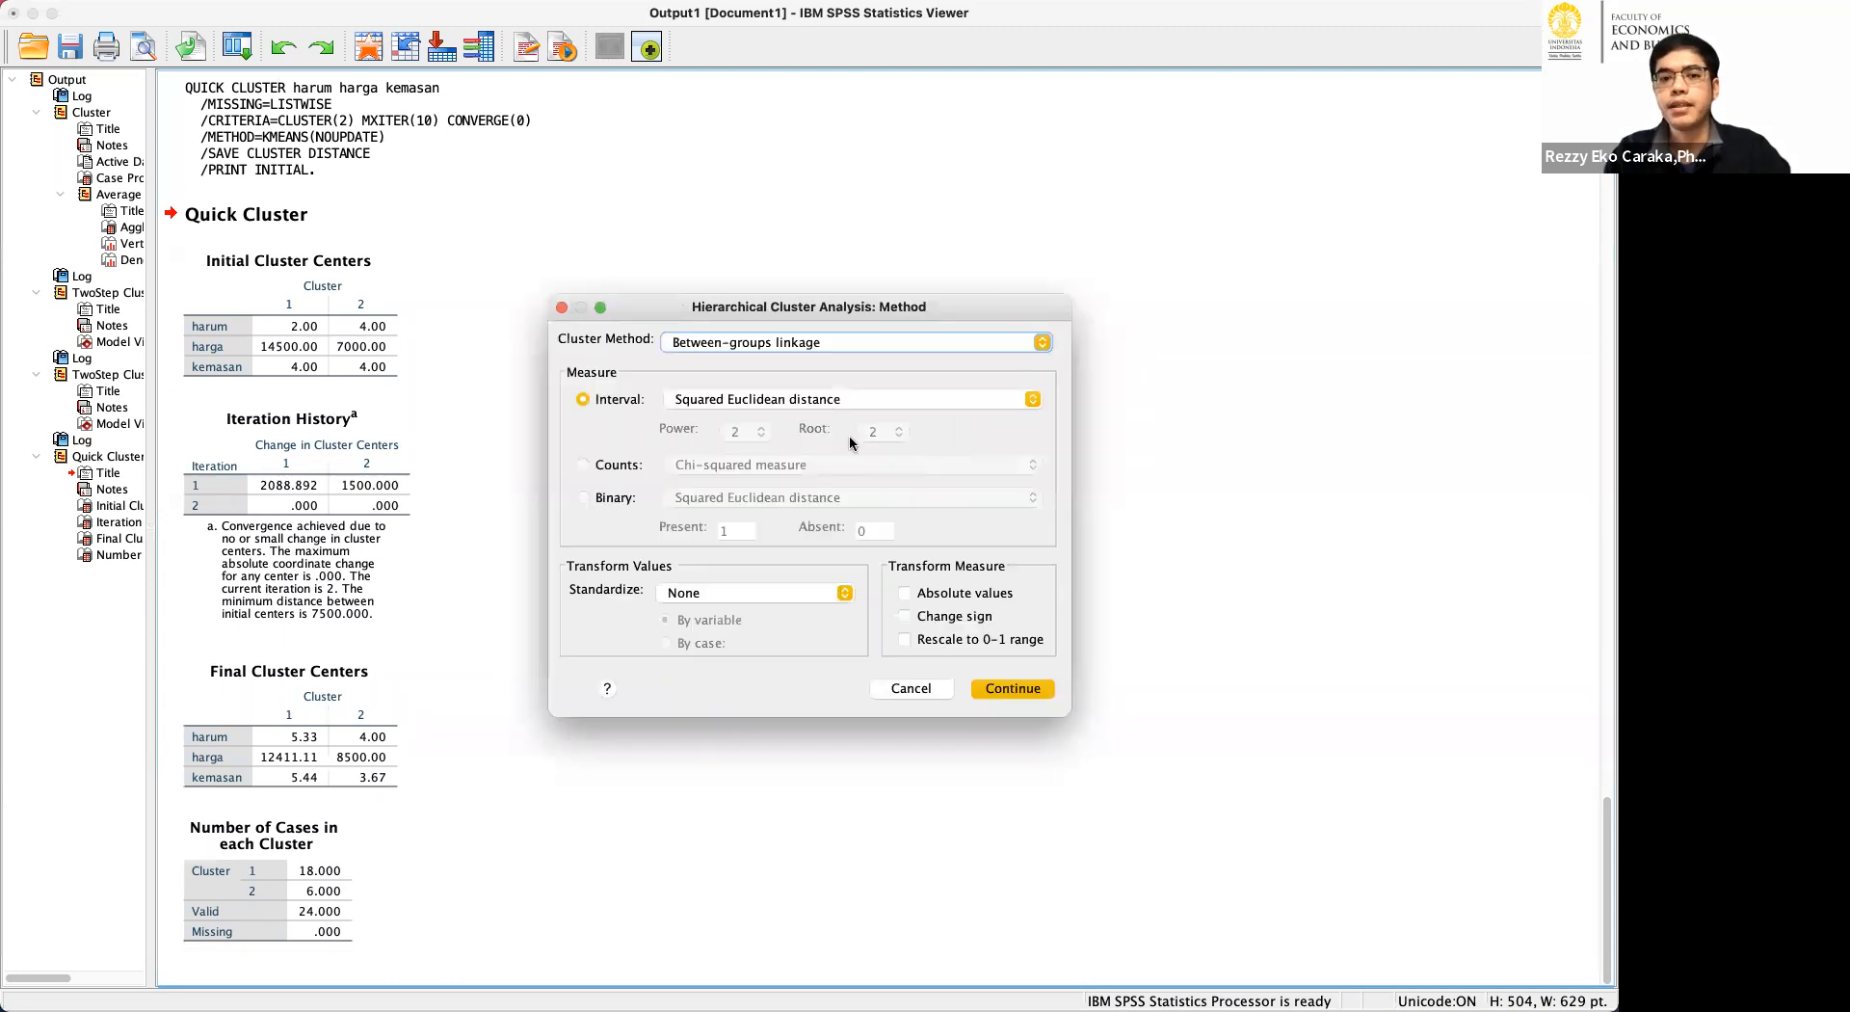
{"action": "left_click", "coordinate": [810, 344]}
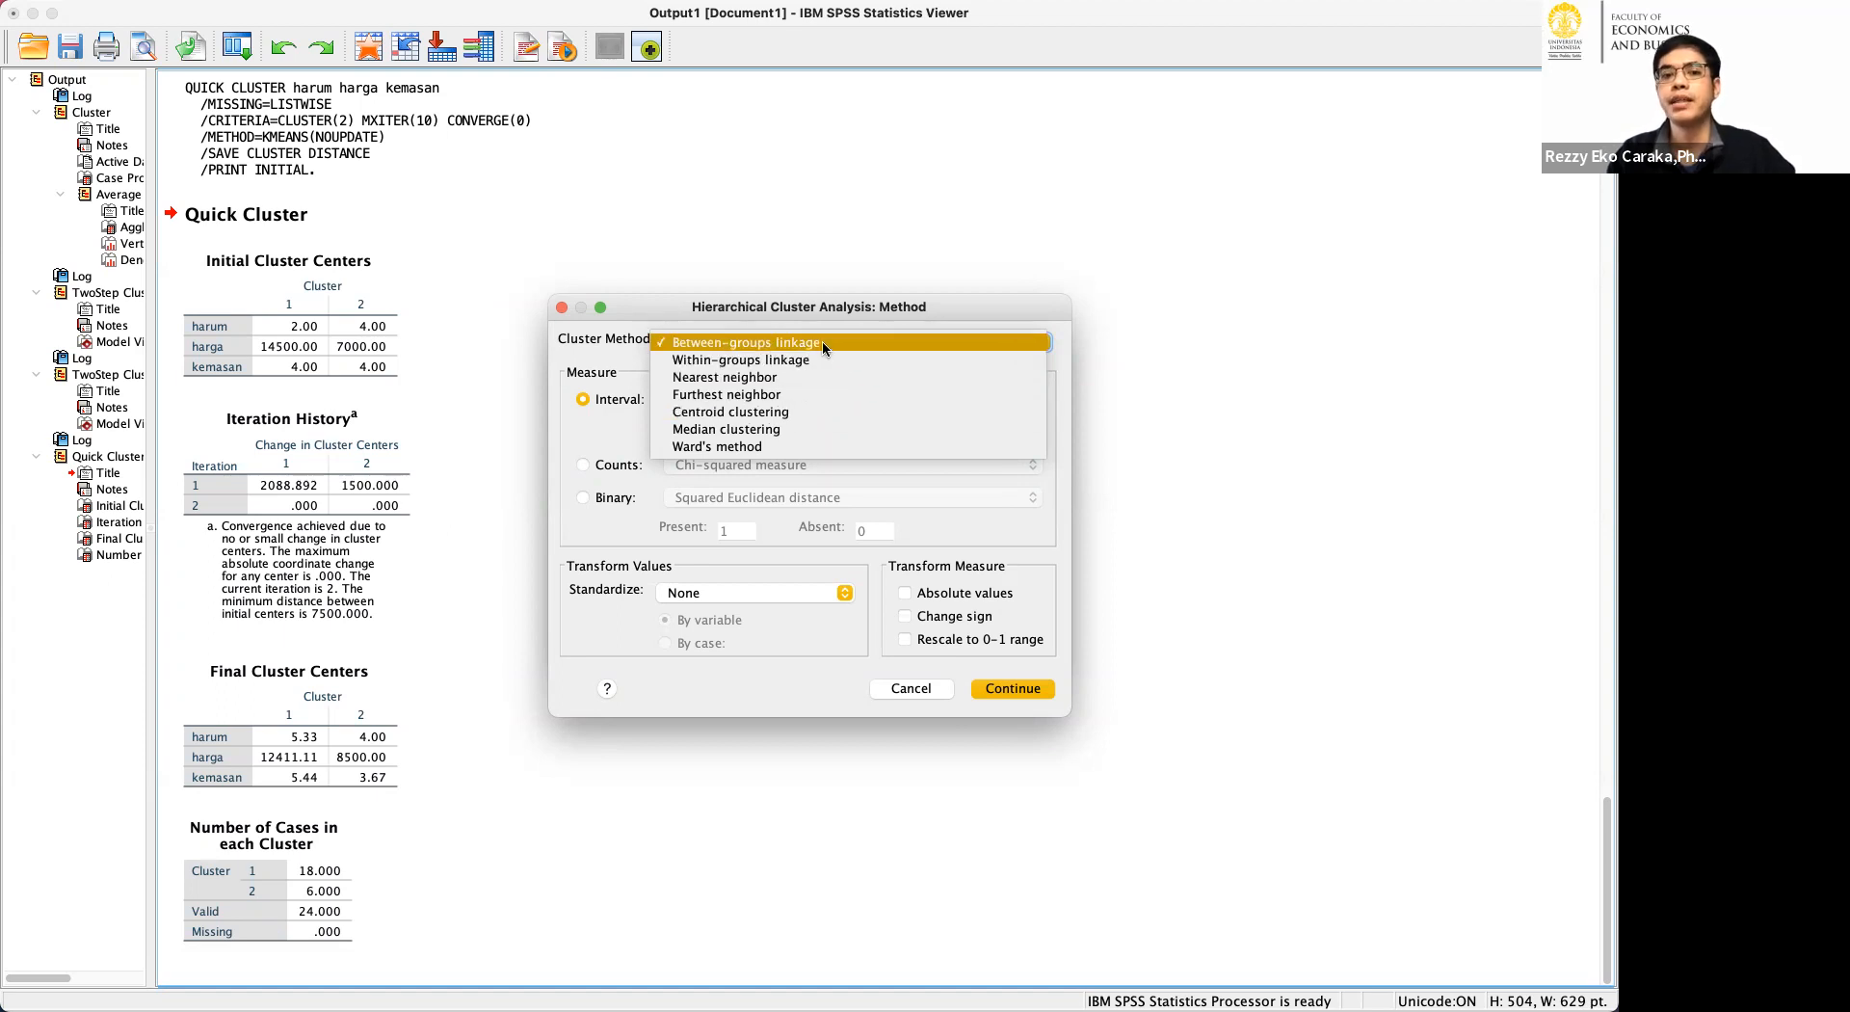
{"action": "left_click", "coordinate": [823, 341]}
{"action": "left_click", "coordinate": [846, 397]}
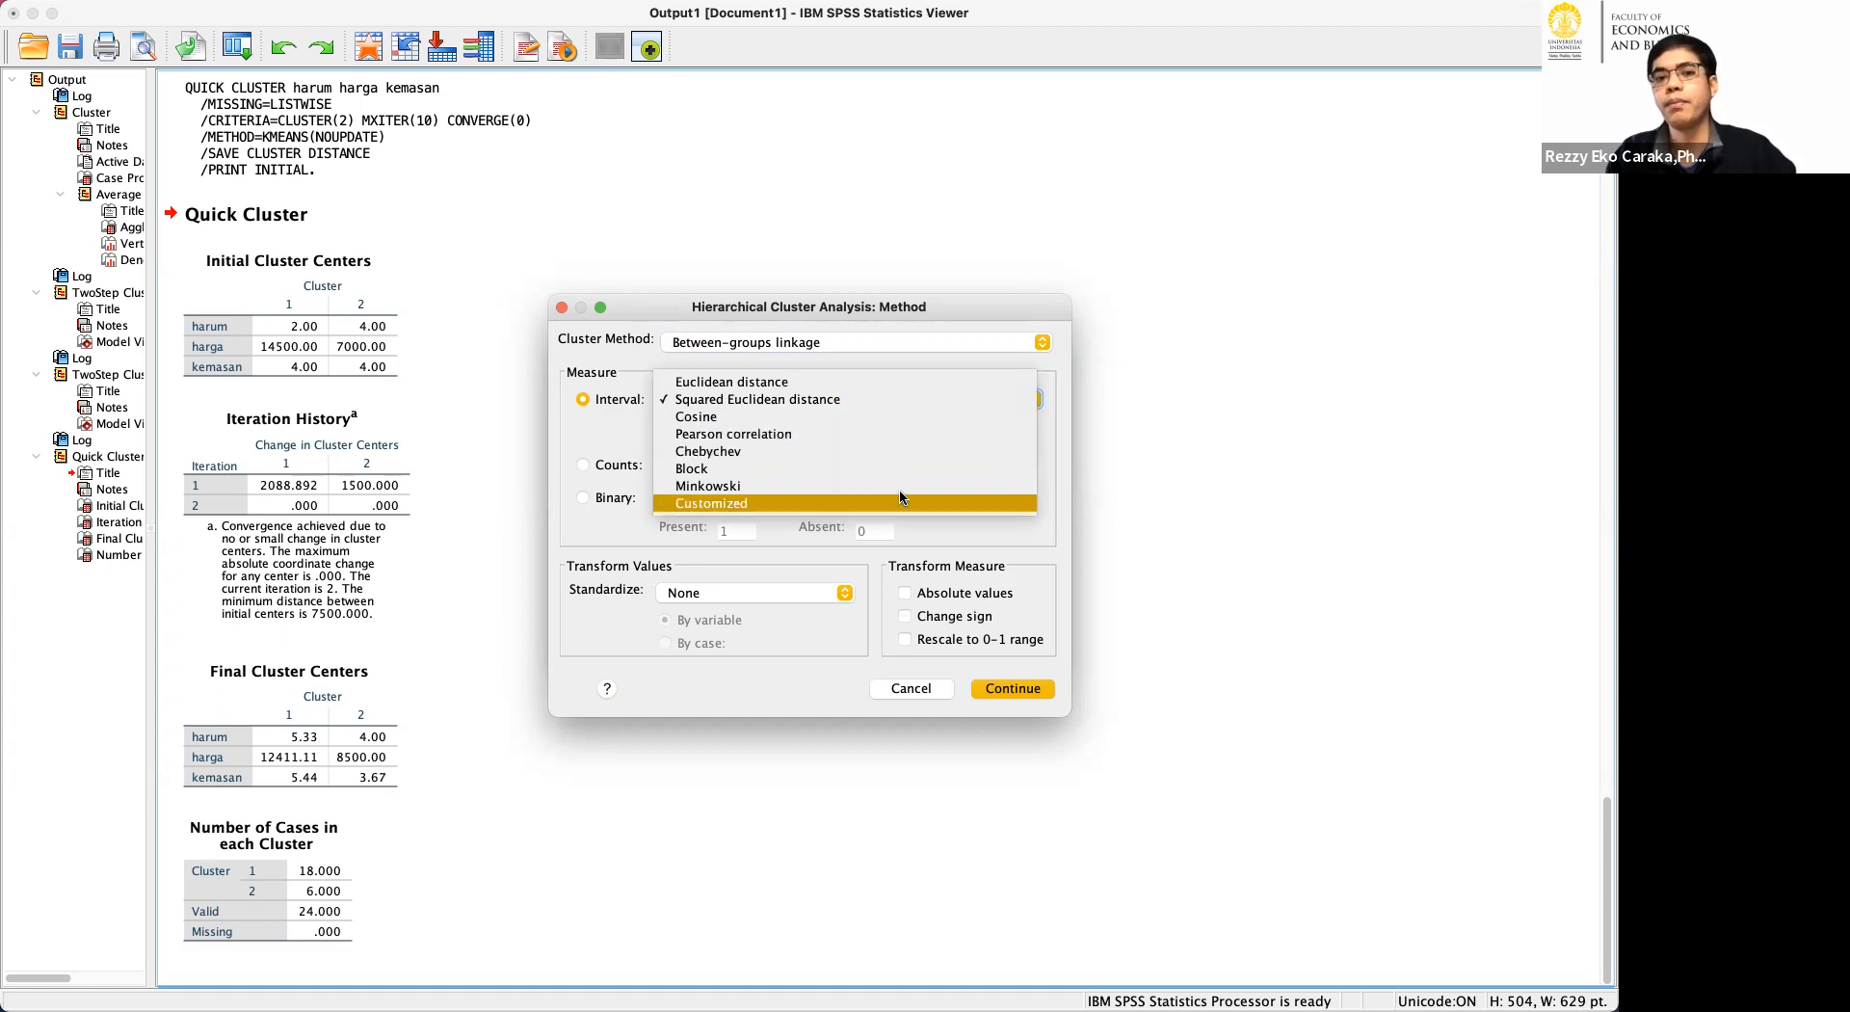
{"action": "left_click", "coordinate": [894, 399]}
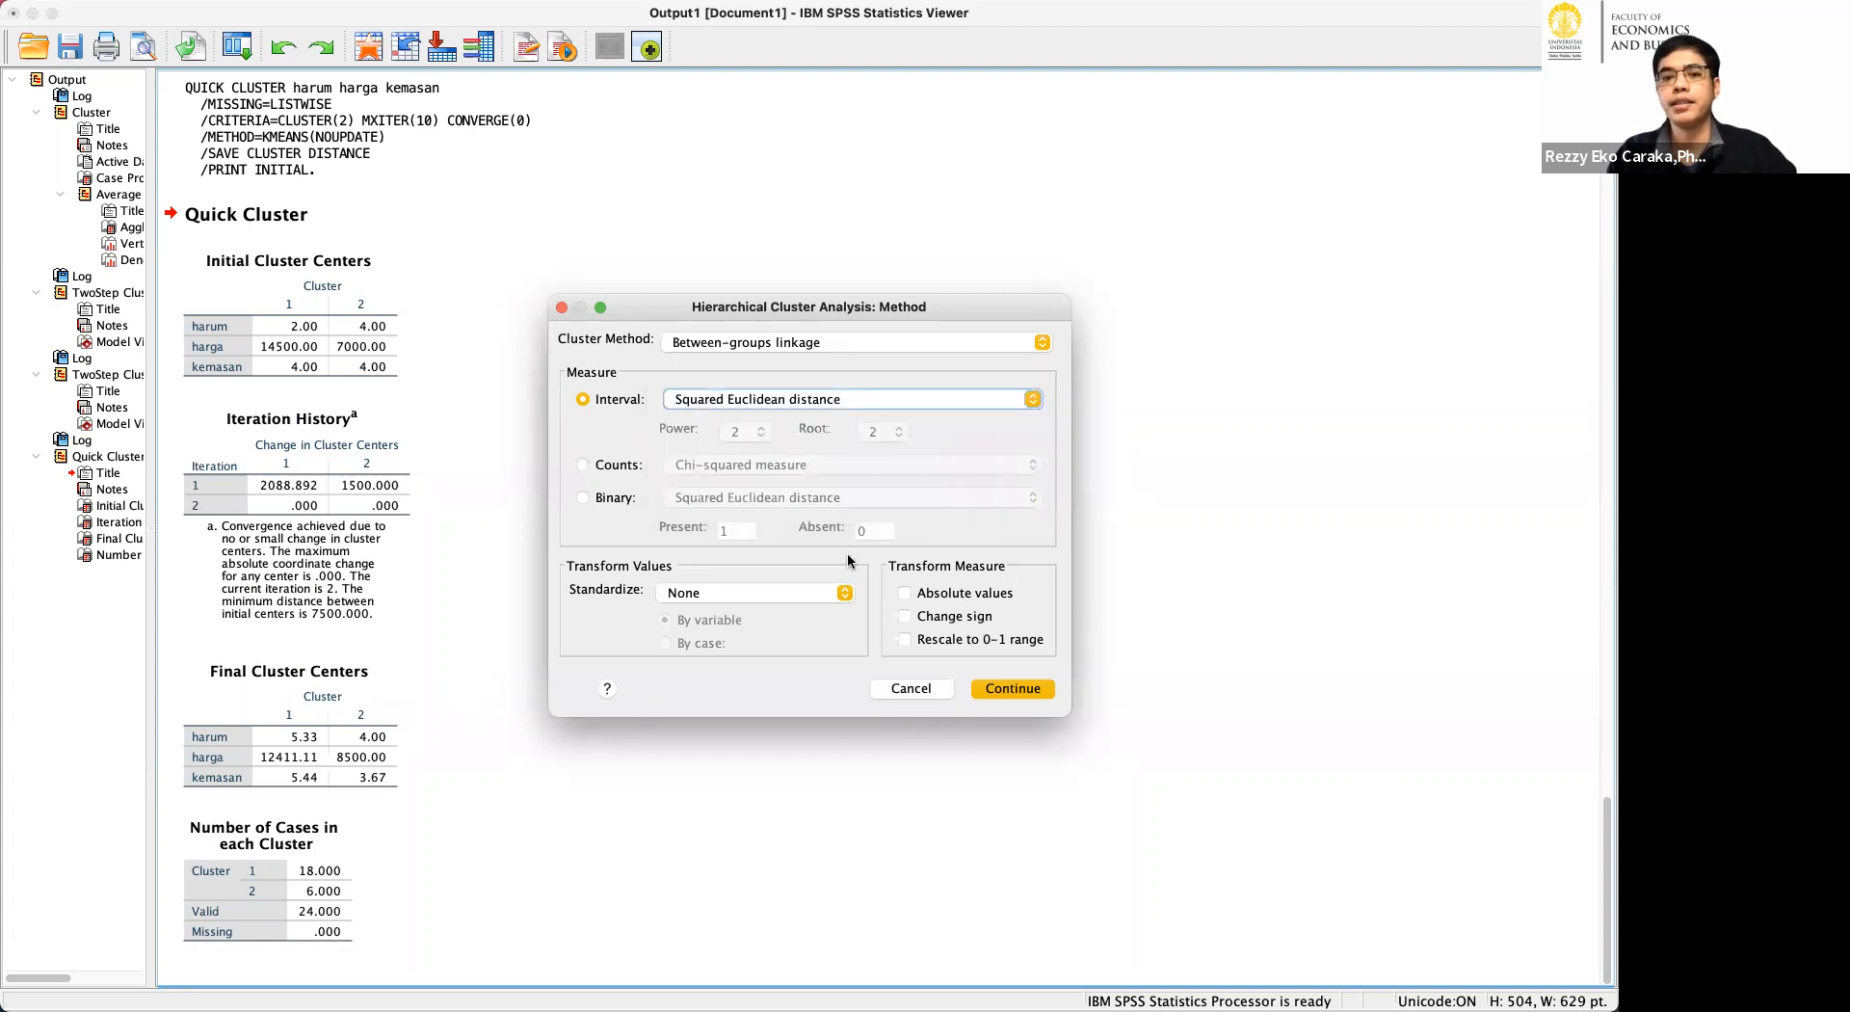
{"action": "left_click", "coordinate": [829, 404]}
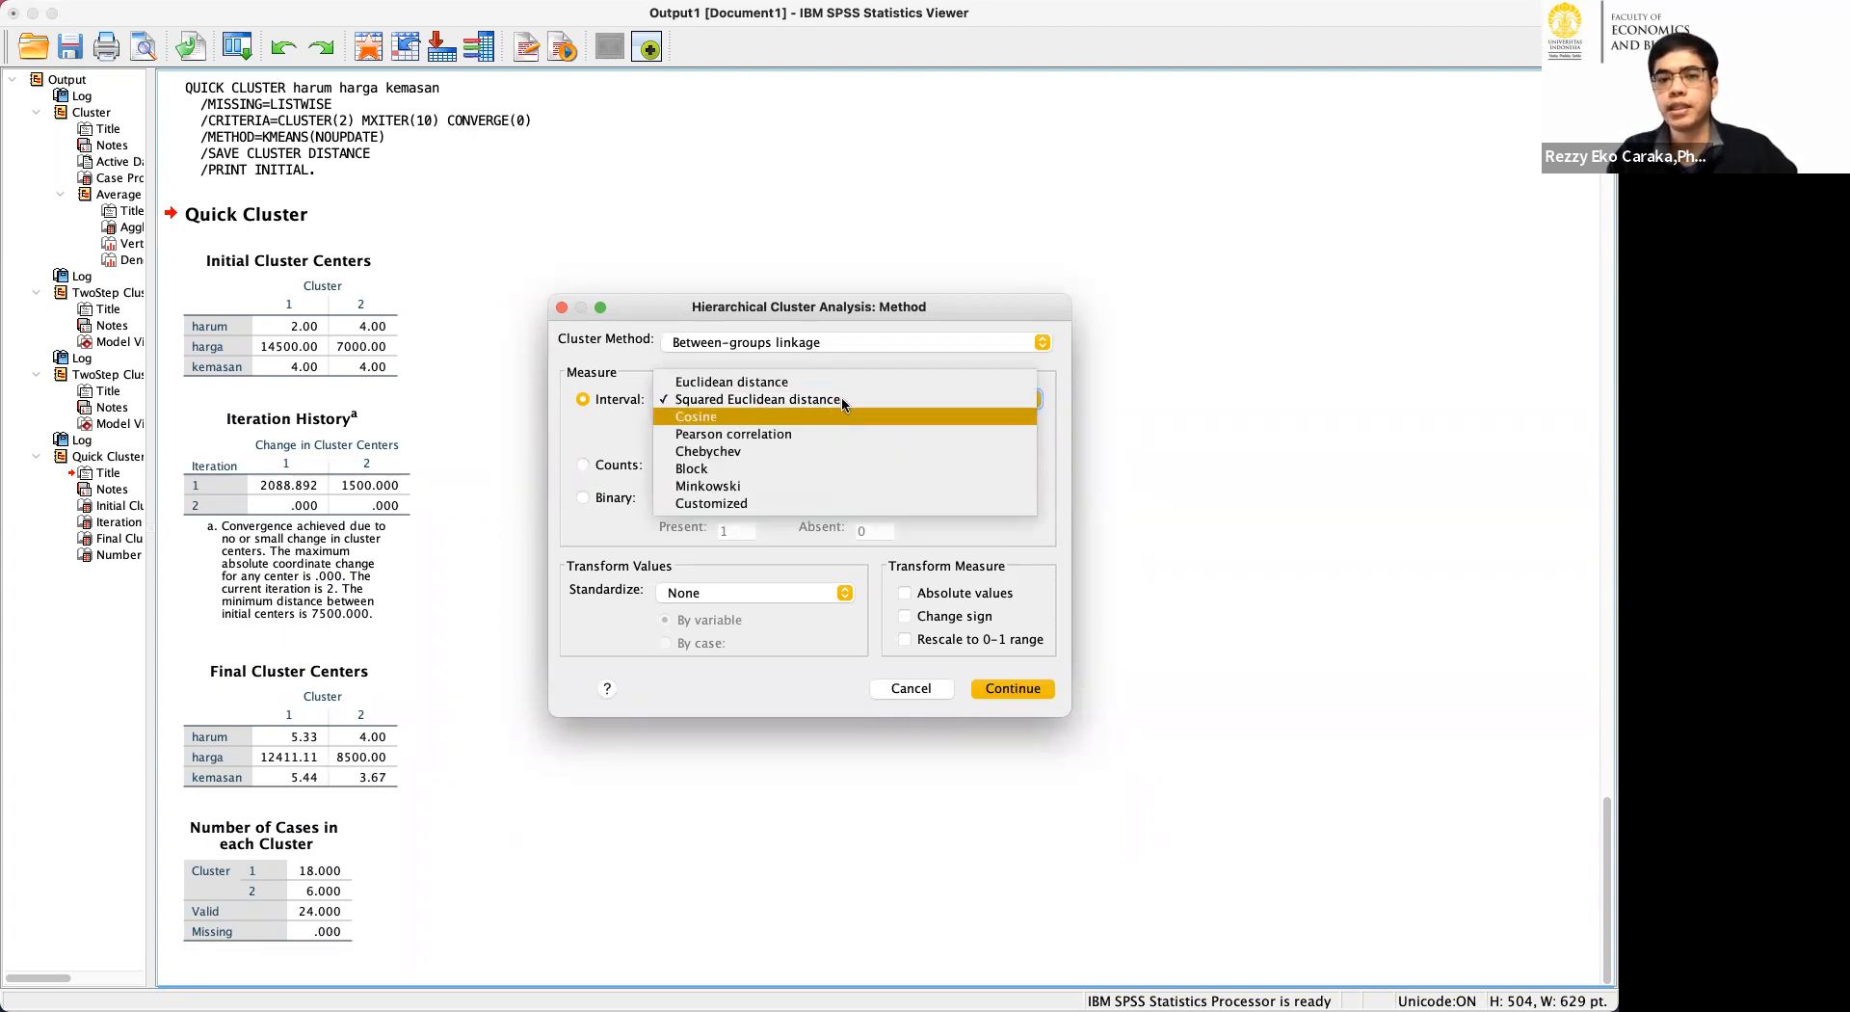
{"action": "left_click", "coordinate": [835, 382]}
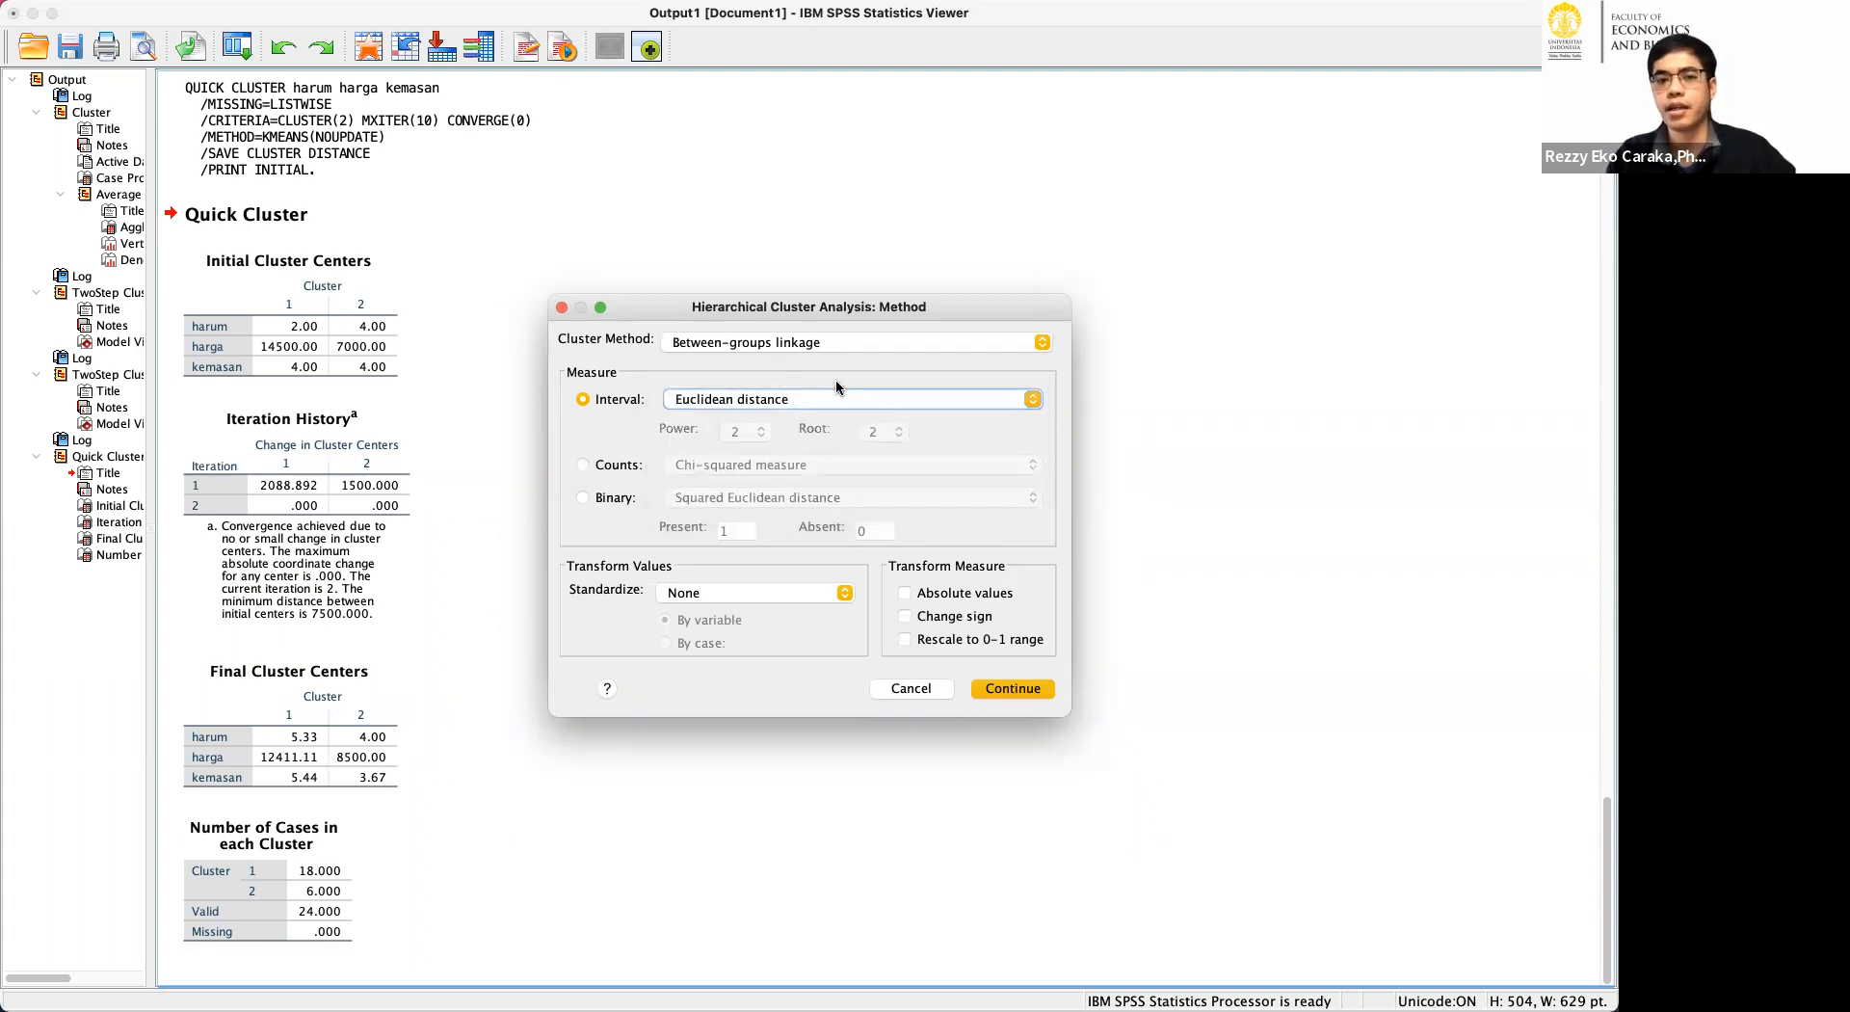
{"action": "left_click", "coordinate": [1014, 689]}
Run the hierarchical analysis and review its case summary, agglomeration schedule, icicle plot and average linkage dendrogram.
{"action": "left_click", "coordinate": [1016, 644]}
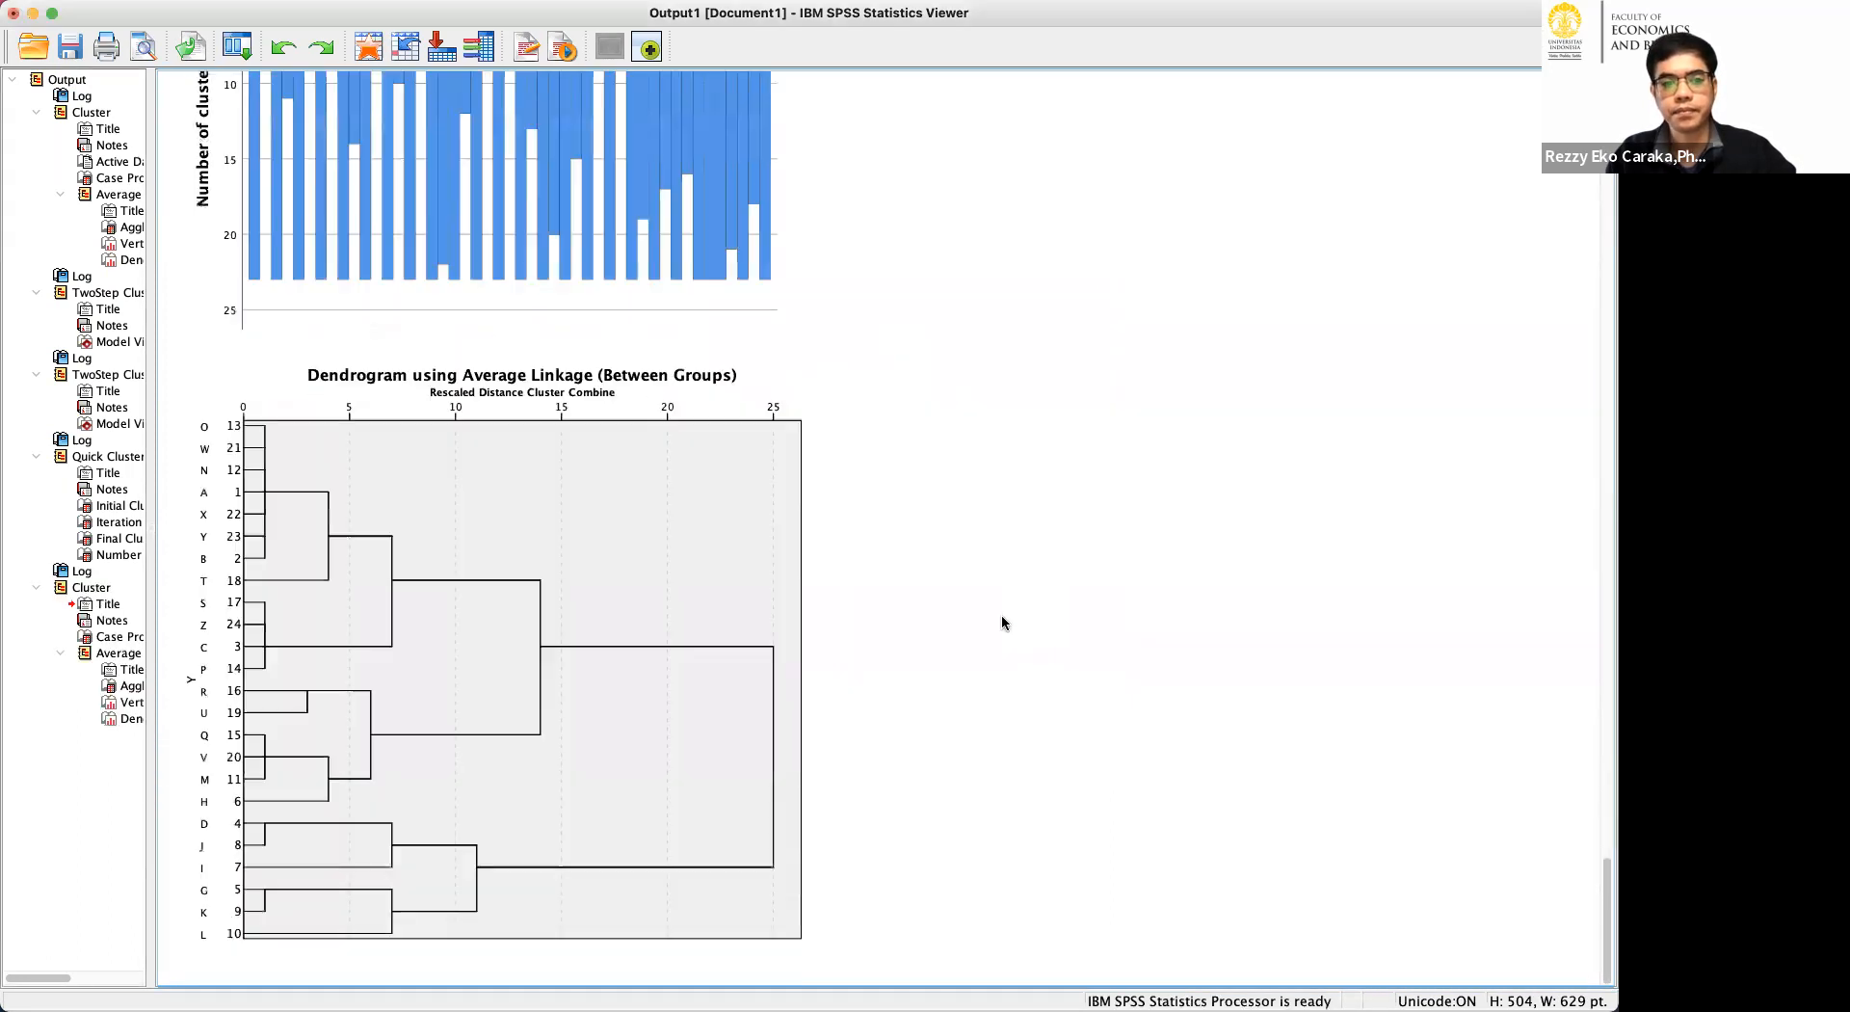
{"action": "scroll", "coordinate": [950, 586], "scroll_direction": "up", "scroll_amount": 12}
{"action": "scroll", "coordinate": [929, 556], "scroll_direction": "down", "scroll_amount": 2}
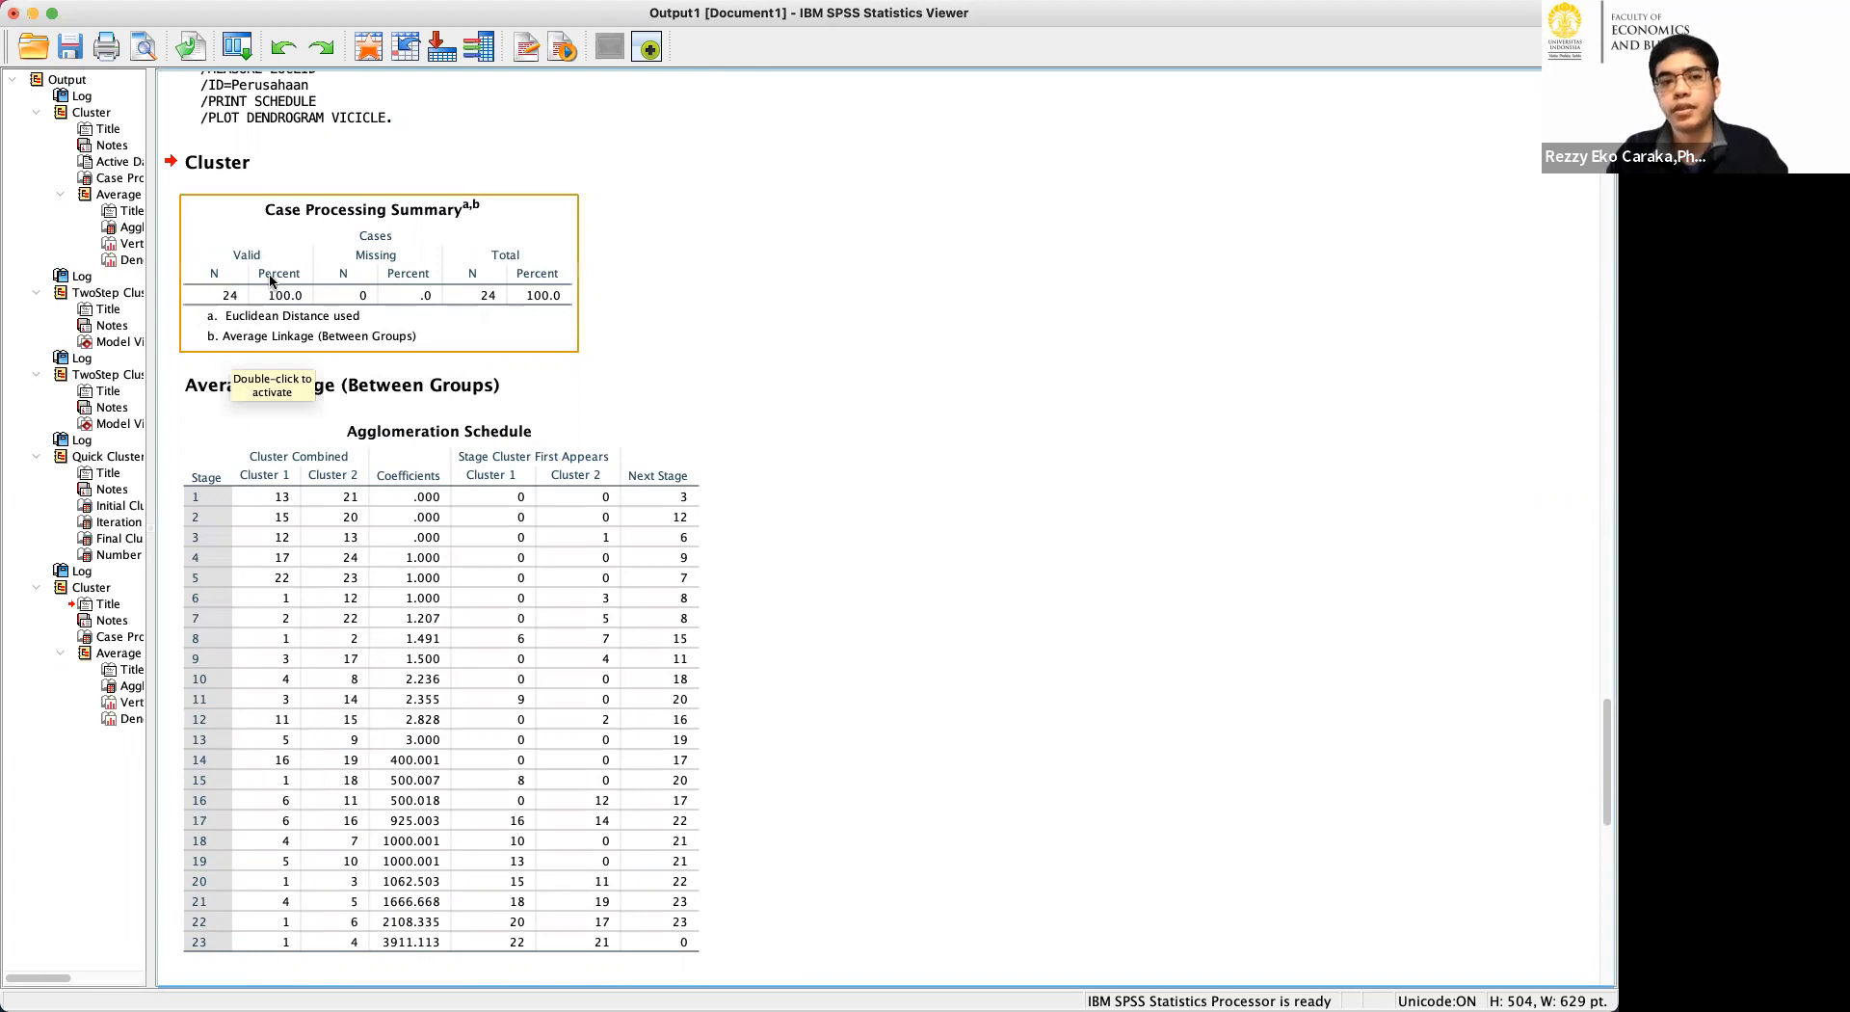
{"action": "scroll", "coordinate": [900, 620], "scroll_direction": "down", "scroll_amount": 3}
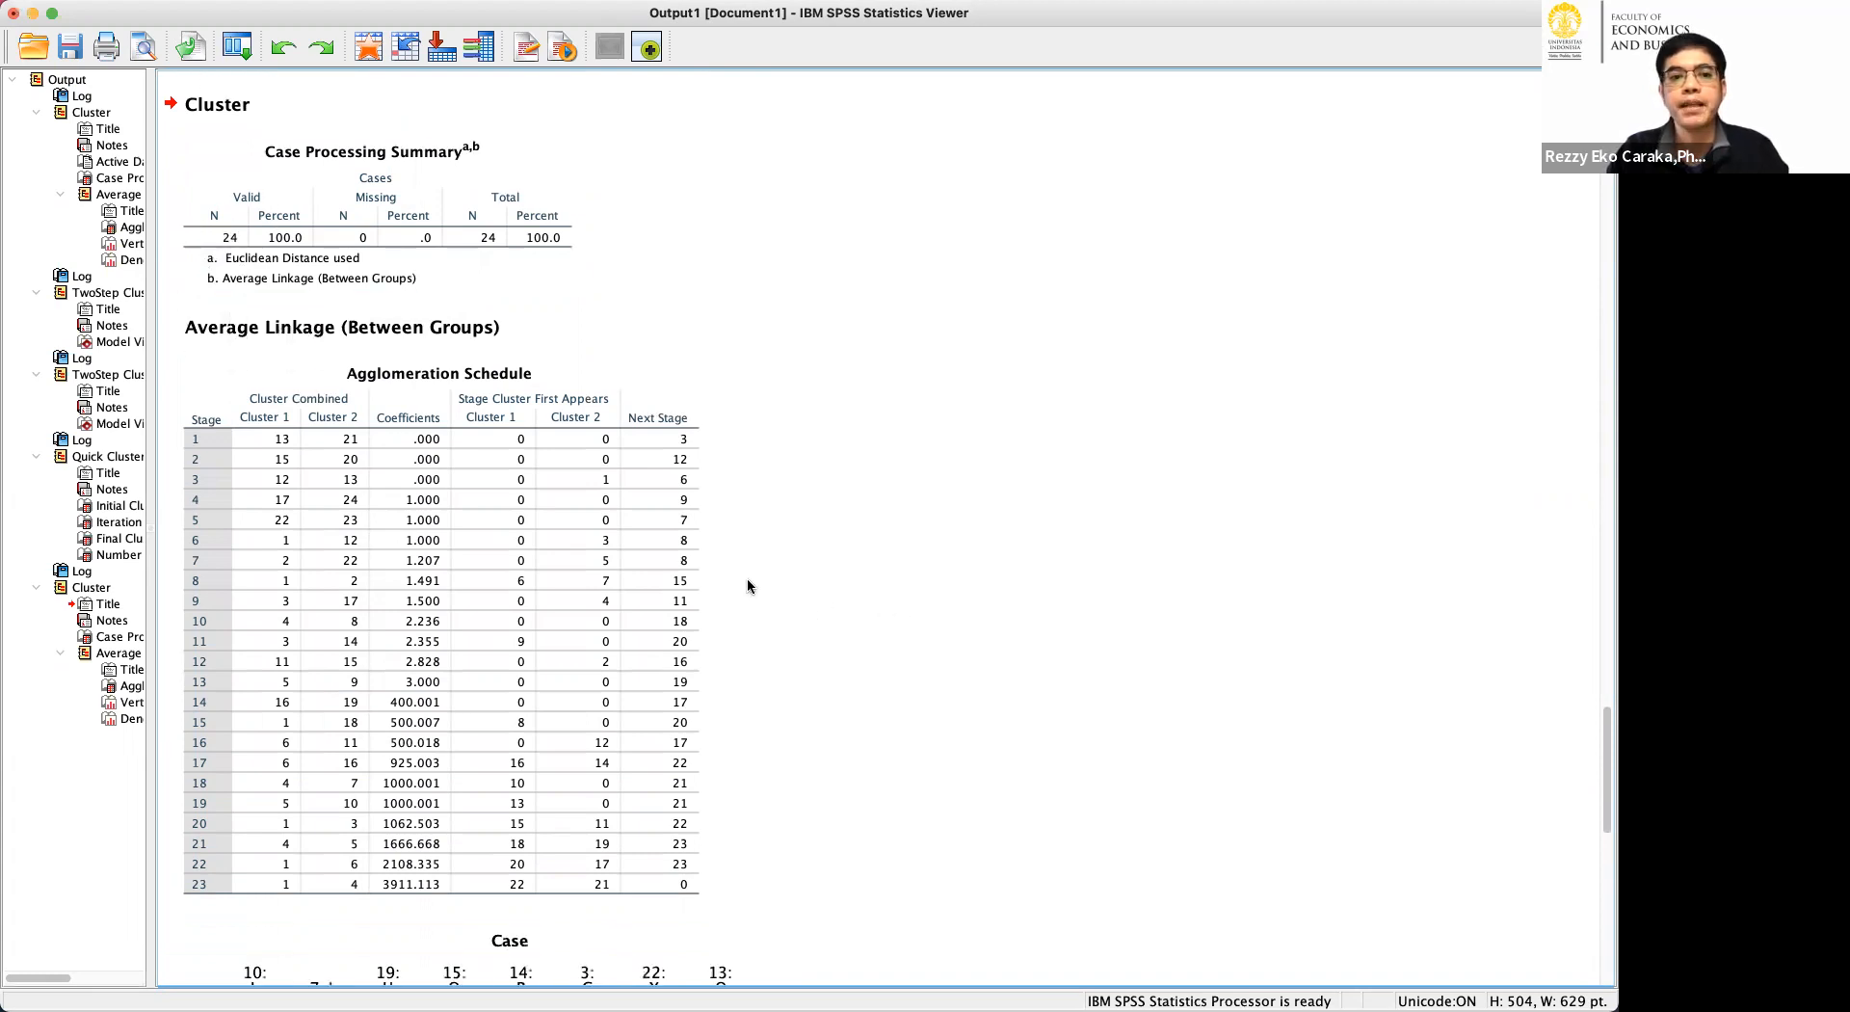
{"action": "left_click", "coordinate": [372, 454]}
{"action": "scroll", "coordinate": [368, 447], "scroll_direction": "down", "scroll_amount": 1}
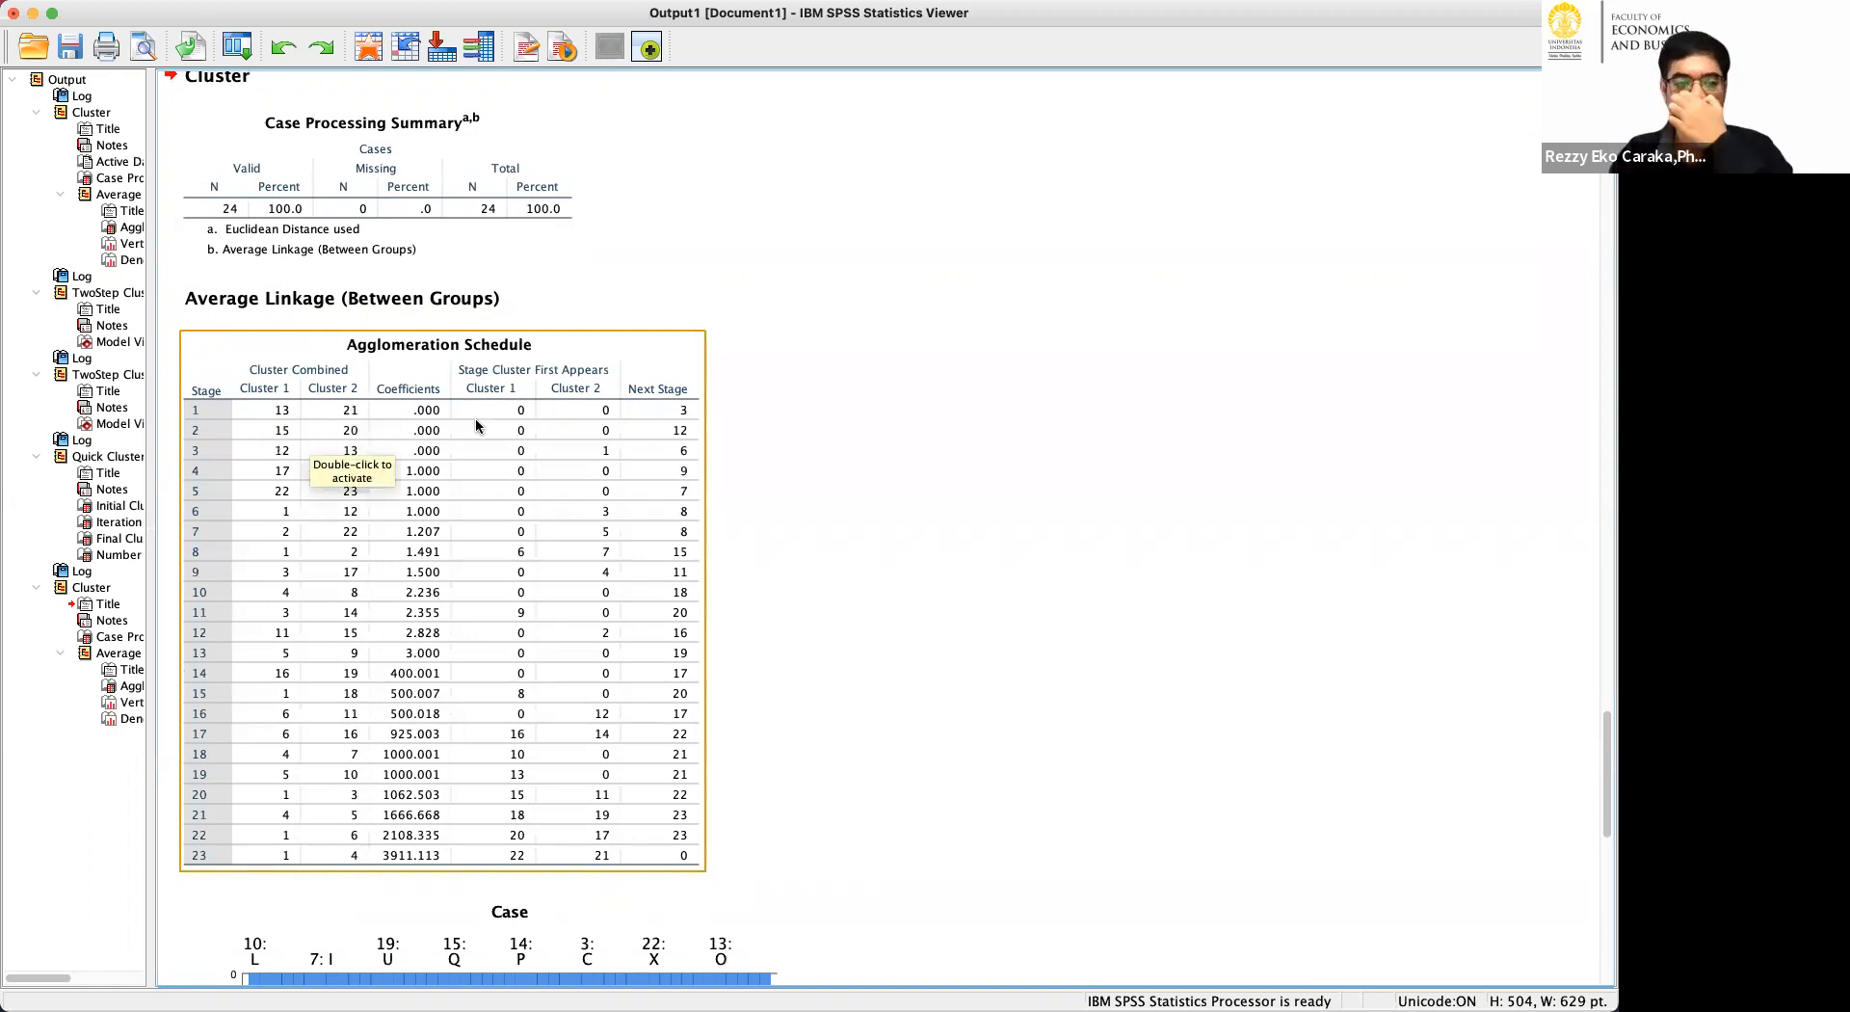
{"action": "left_click", "coordinate": [495, 898]}
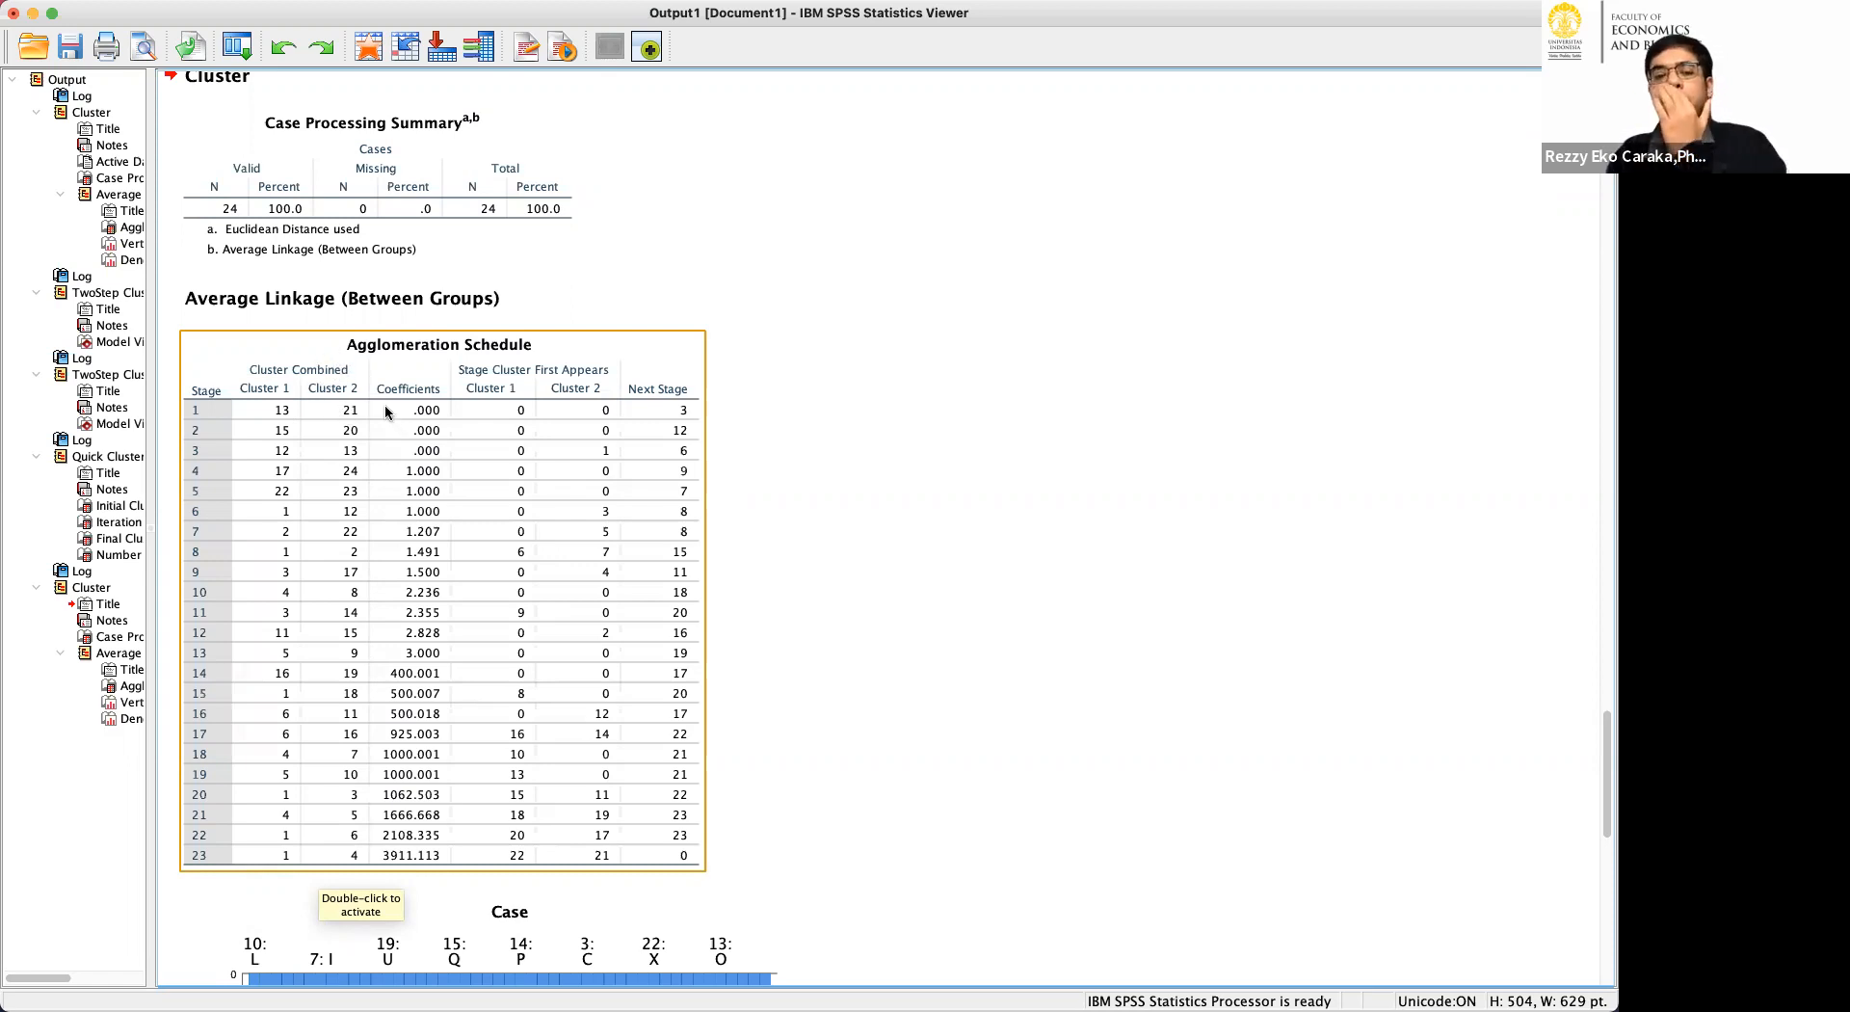
{"action": "scroll", "coordinate": [460, 391], "scroll_direction": "down", "scroll_amount": 10}
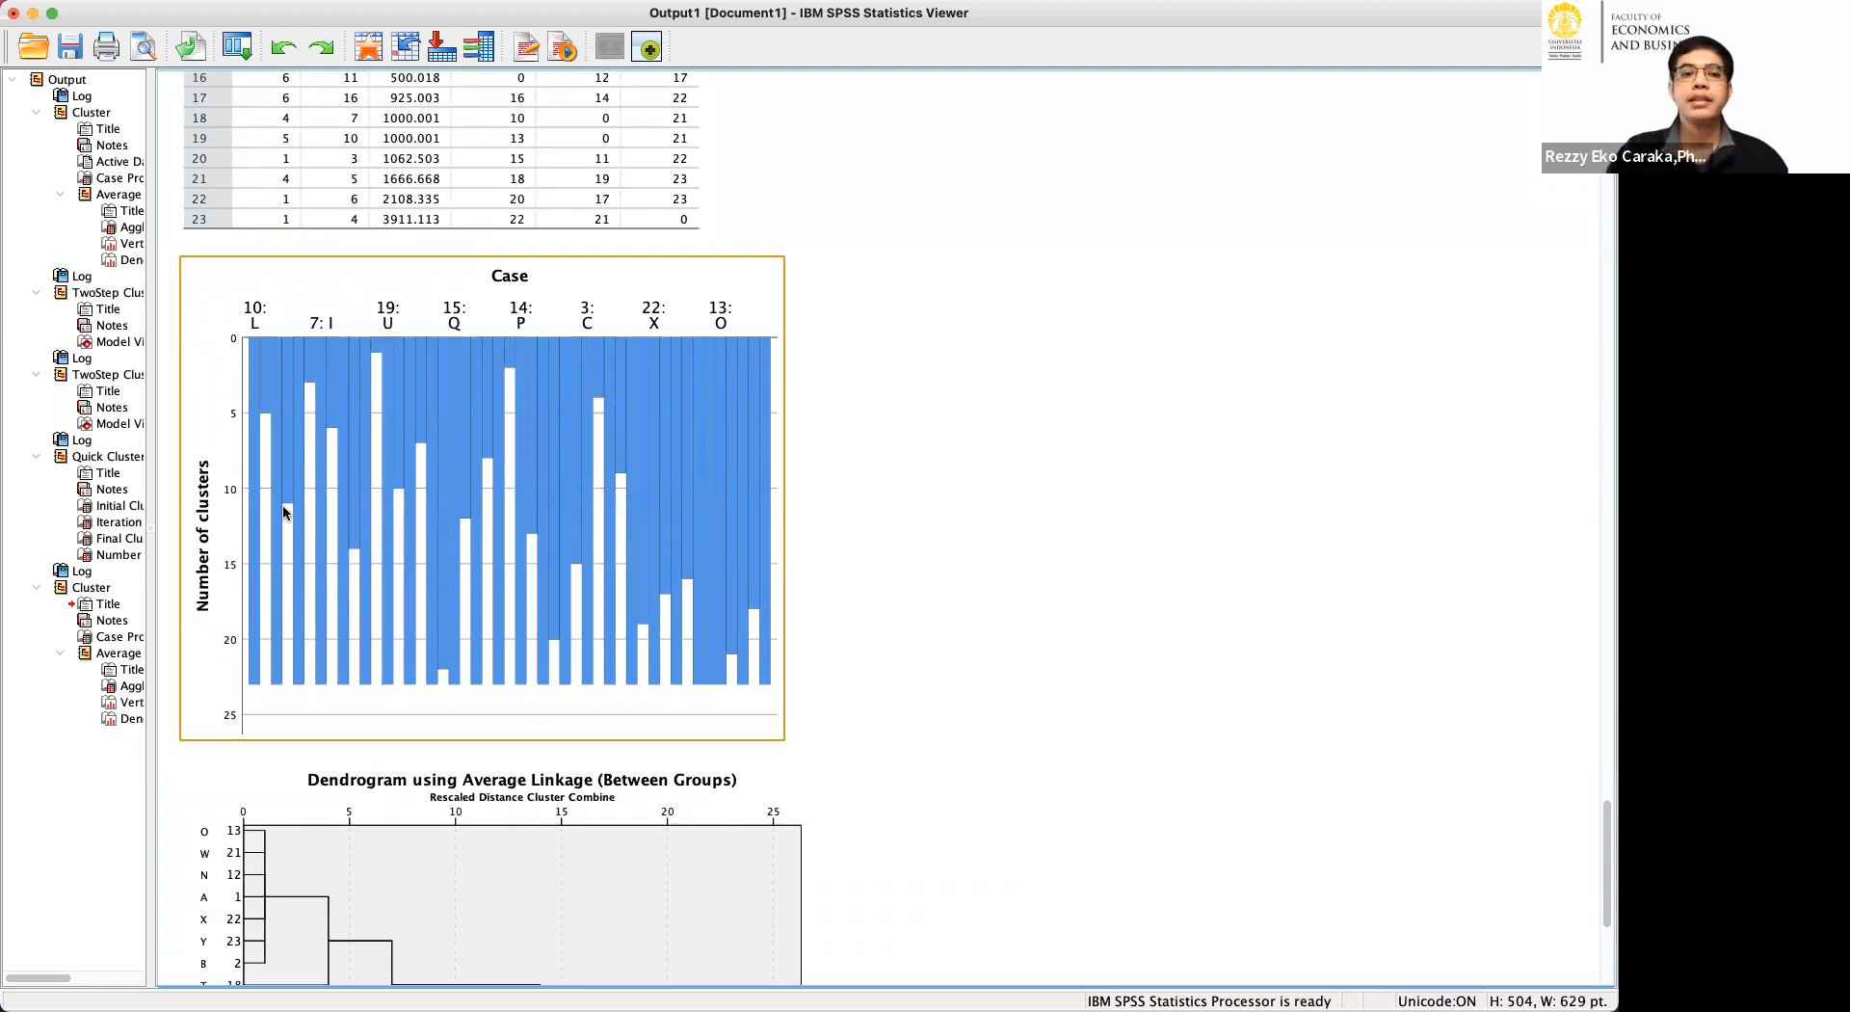
{"action": "scroll", "coordinate": [367, 472], "scroll_direction": "down", "scroll_amount": 8}
{"action": "left_click", "coordinate": [355, 477]}
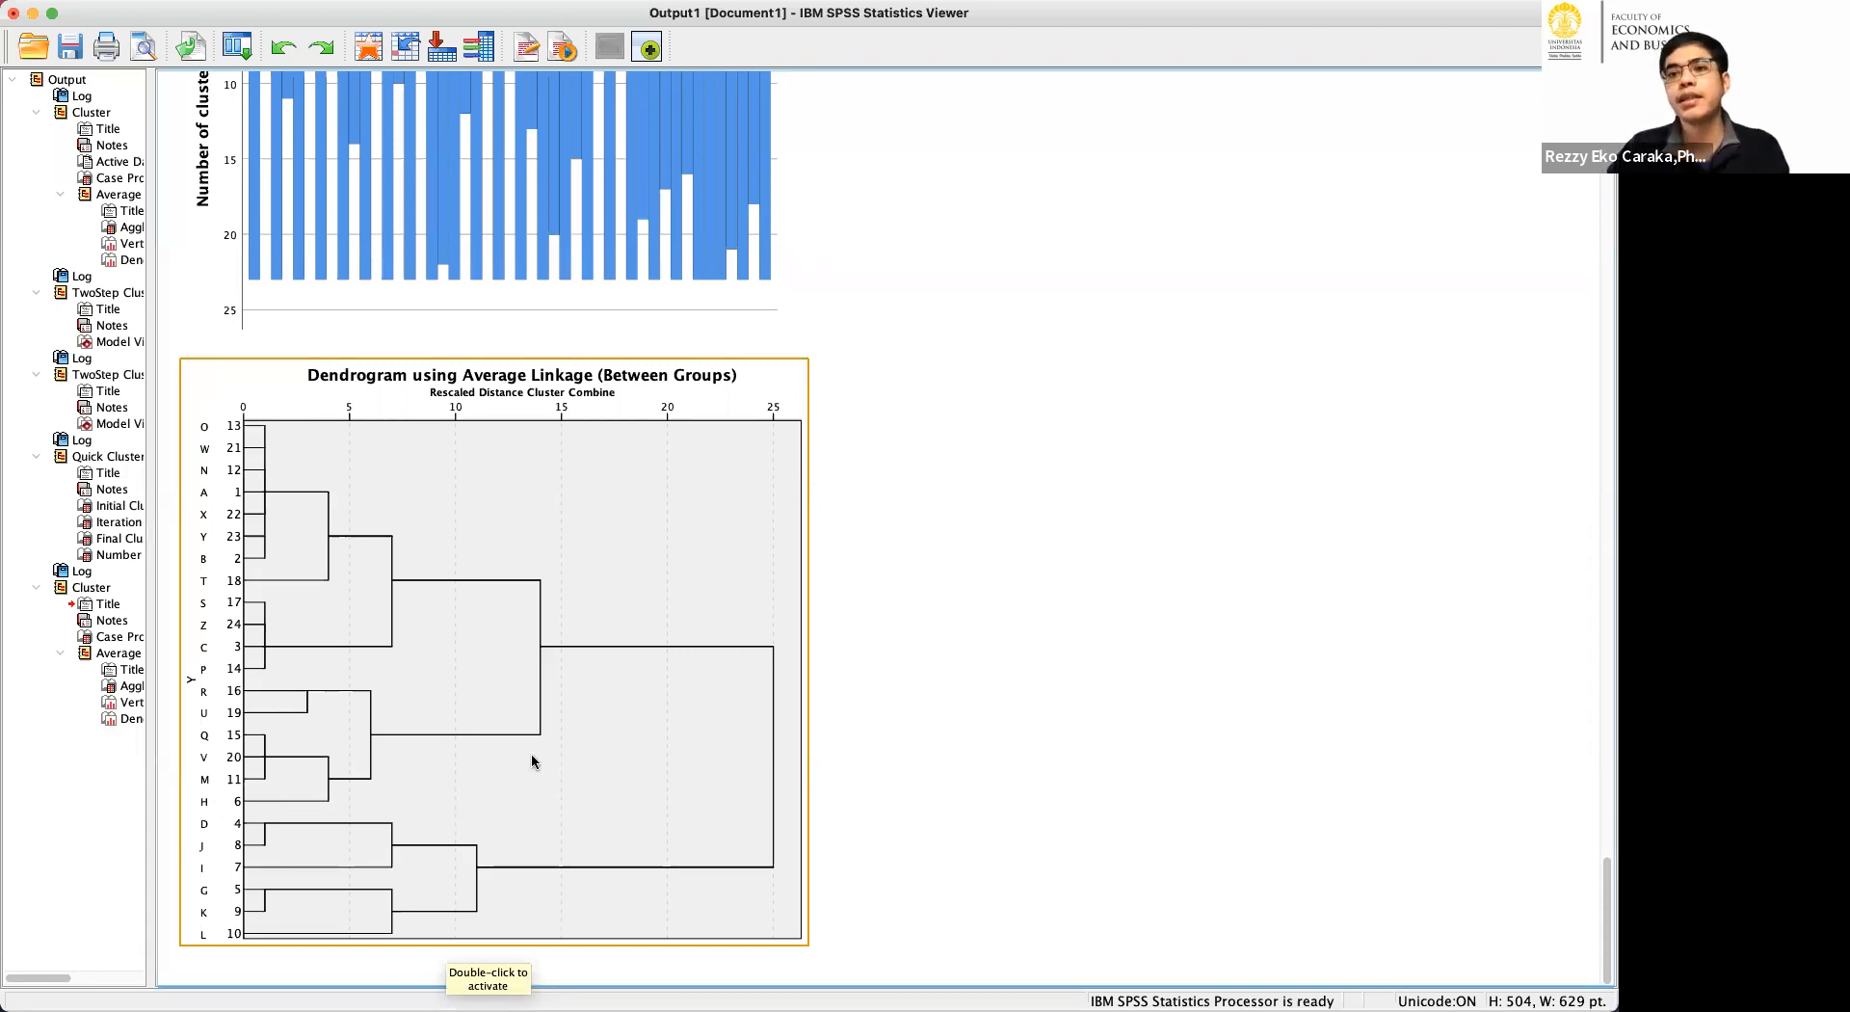
Switch to RStudio, clear the console and print the df data frame.
{"action": "mouse_move", "coordinate": [752, 1003]}
{"action": "left_click", "coordinate": [752, 949]}
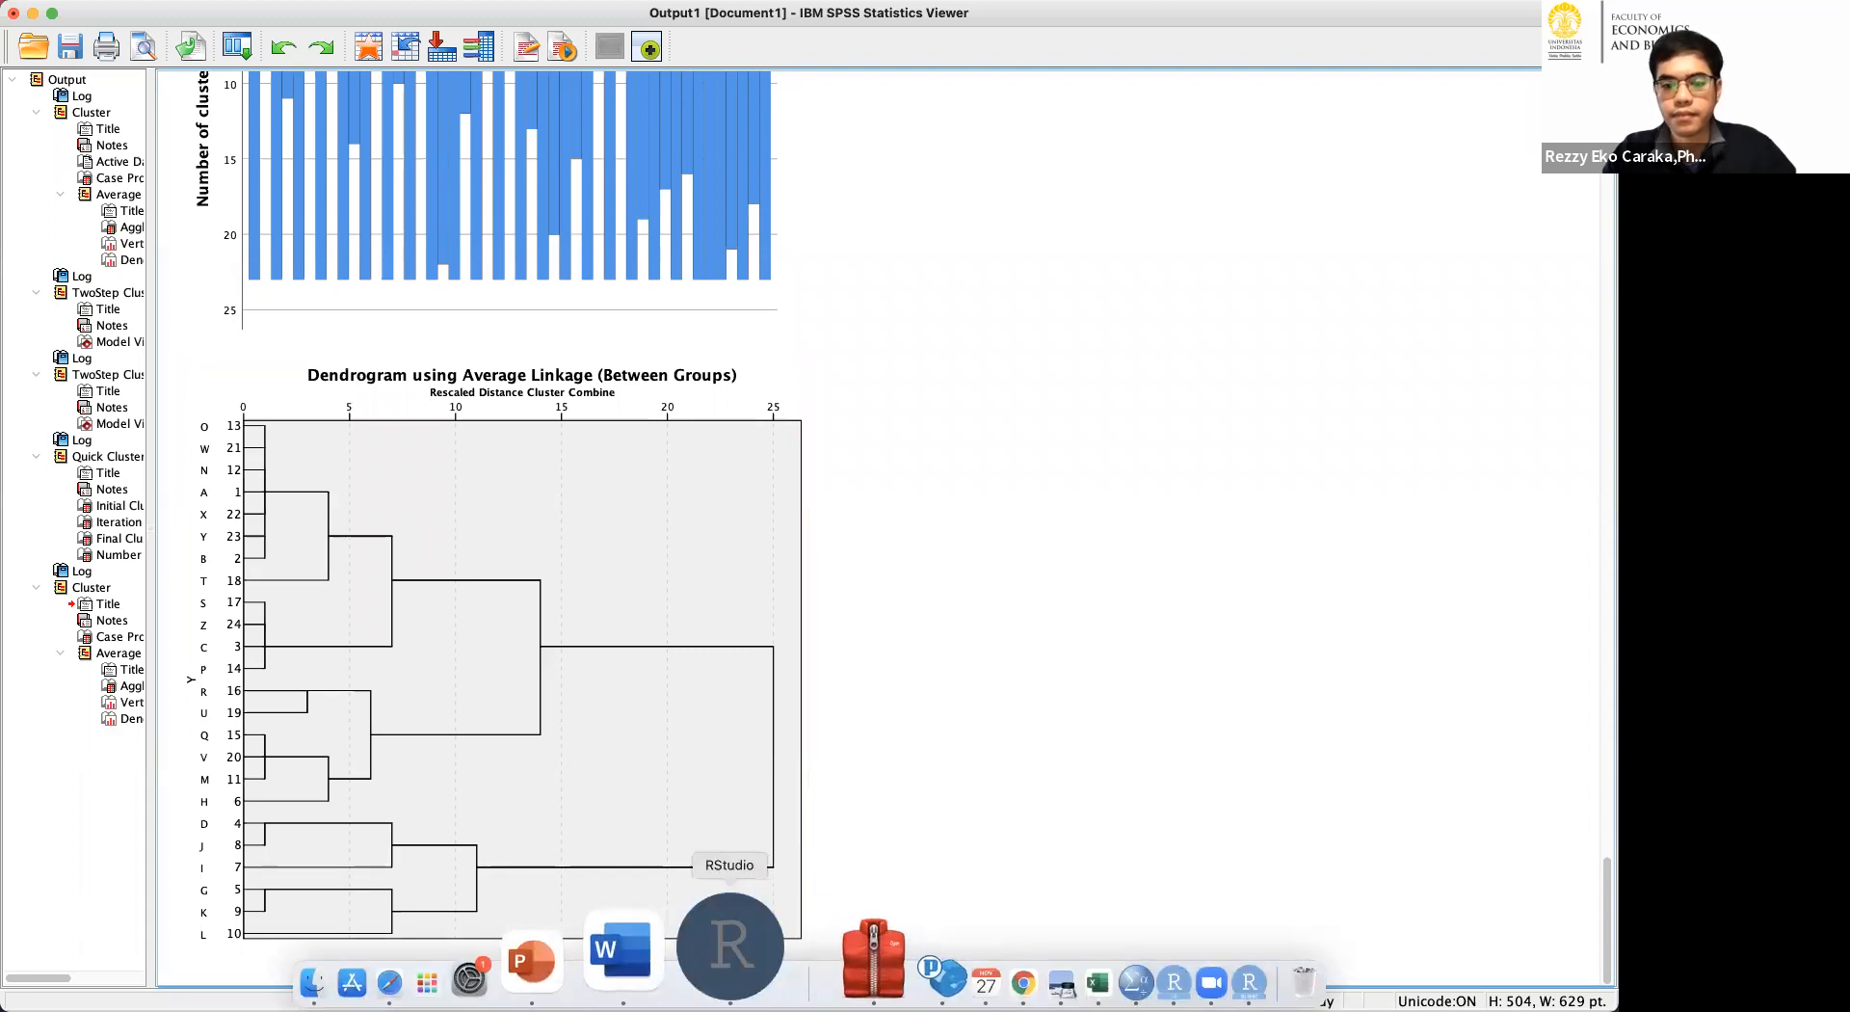
{"action": "scroll", "coordinate": [445, 465], "scroll_direction": "up", "scroll_amount": 4}
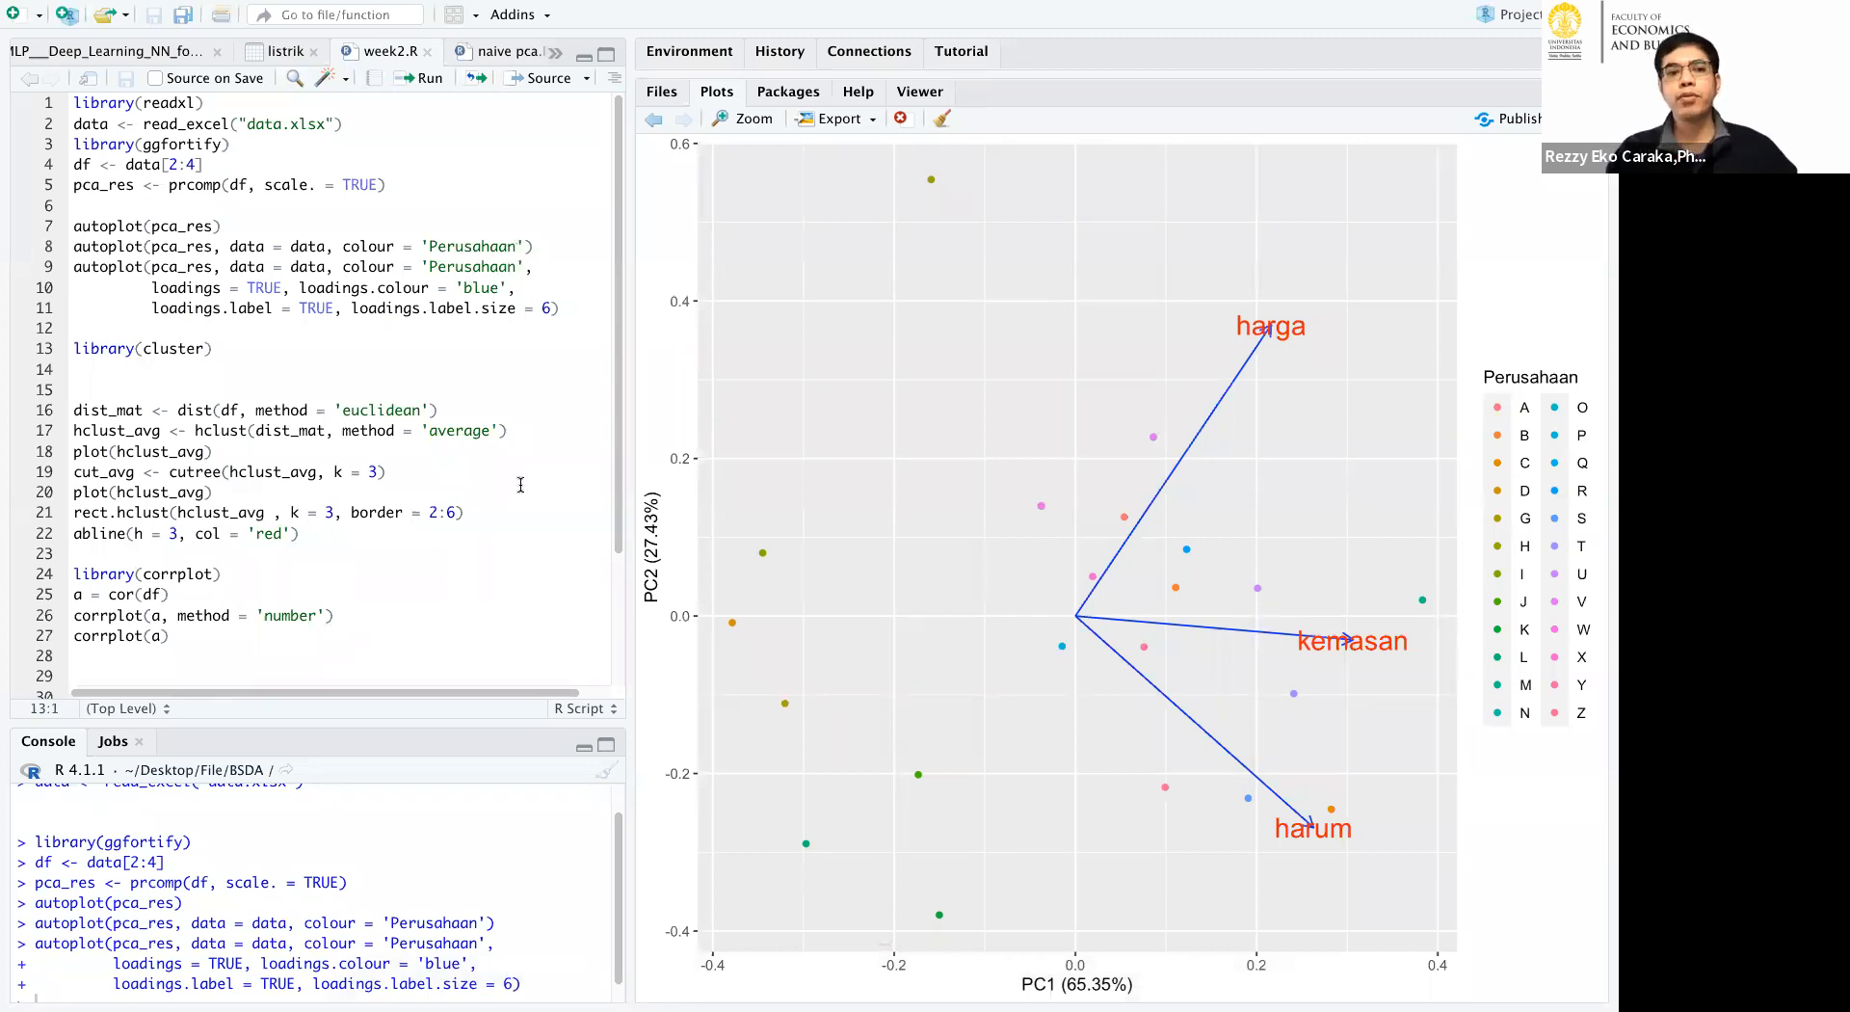
{"action": "key", "text": "ctrl+l"}
{"action": "type", "text": "df"}
{"action": "key", "text": "Return"}
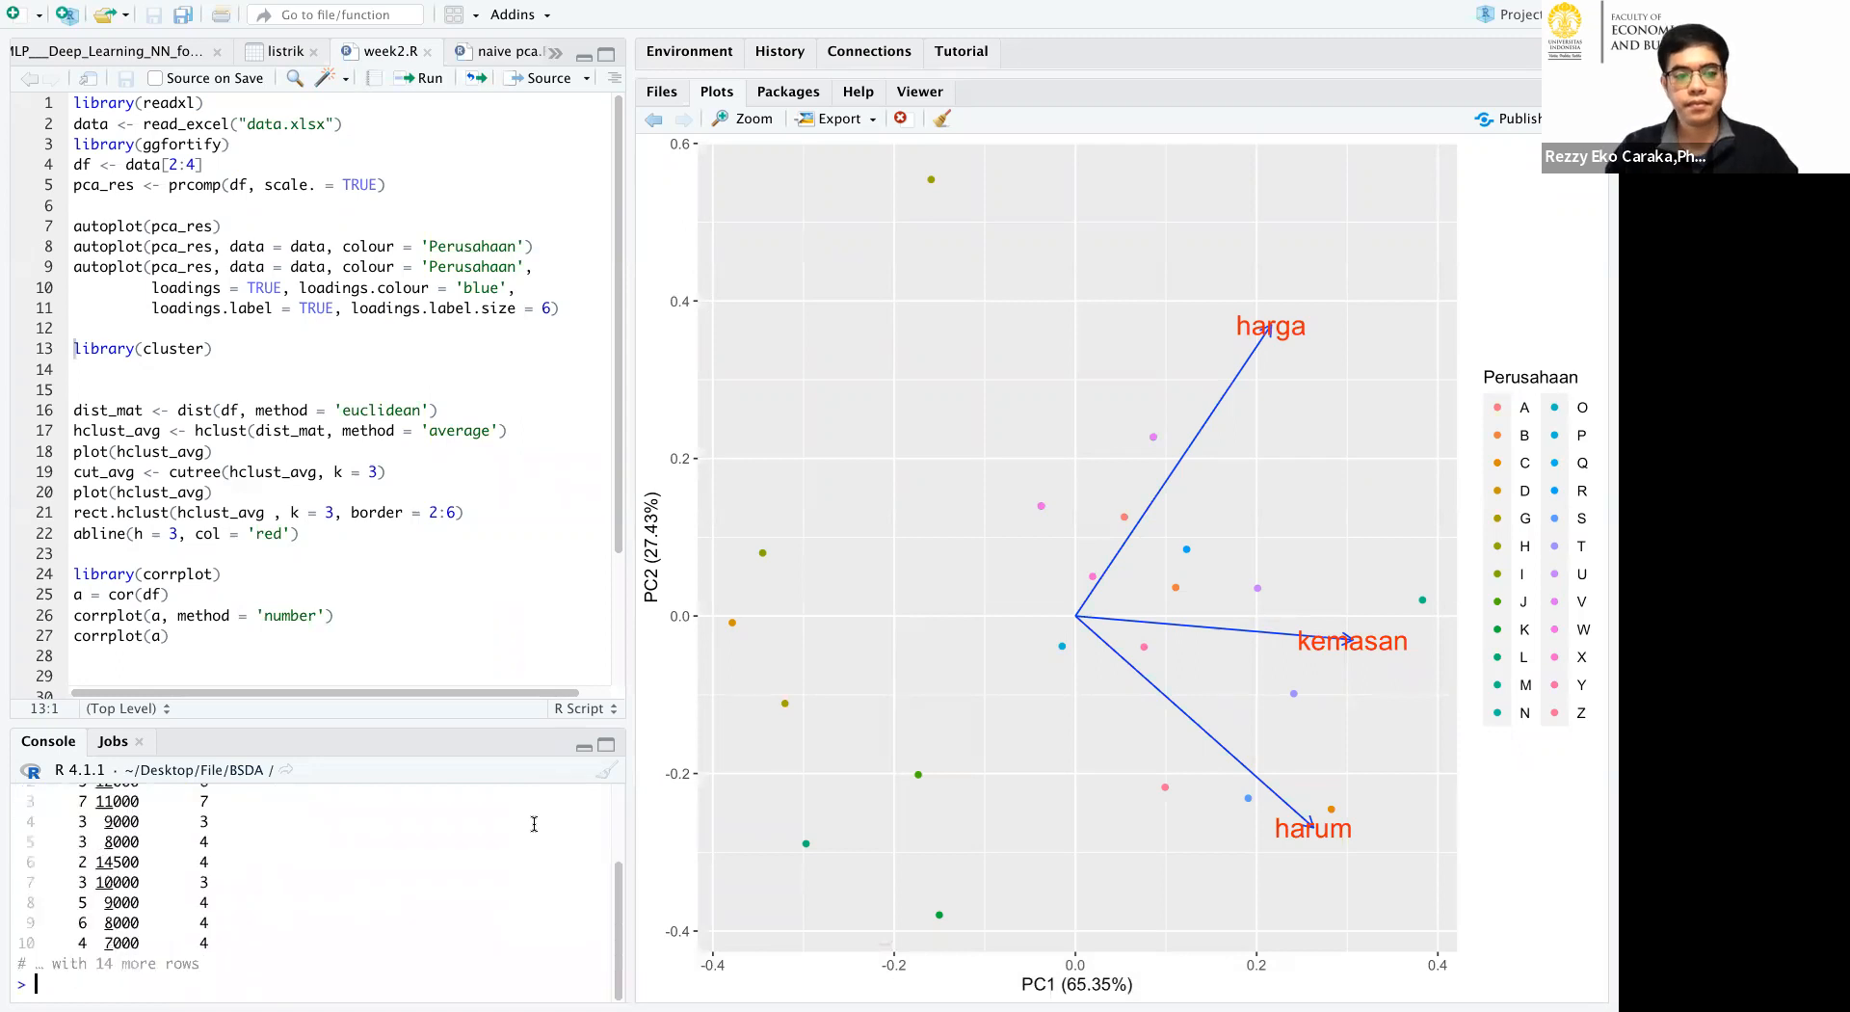
Examine the harum, harga and kemasan columns of df in an enlarged console, then restore the script view.
{"action": "left_click", "coordinate": [608, 748]}
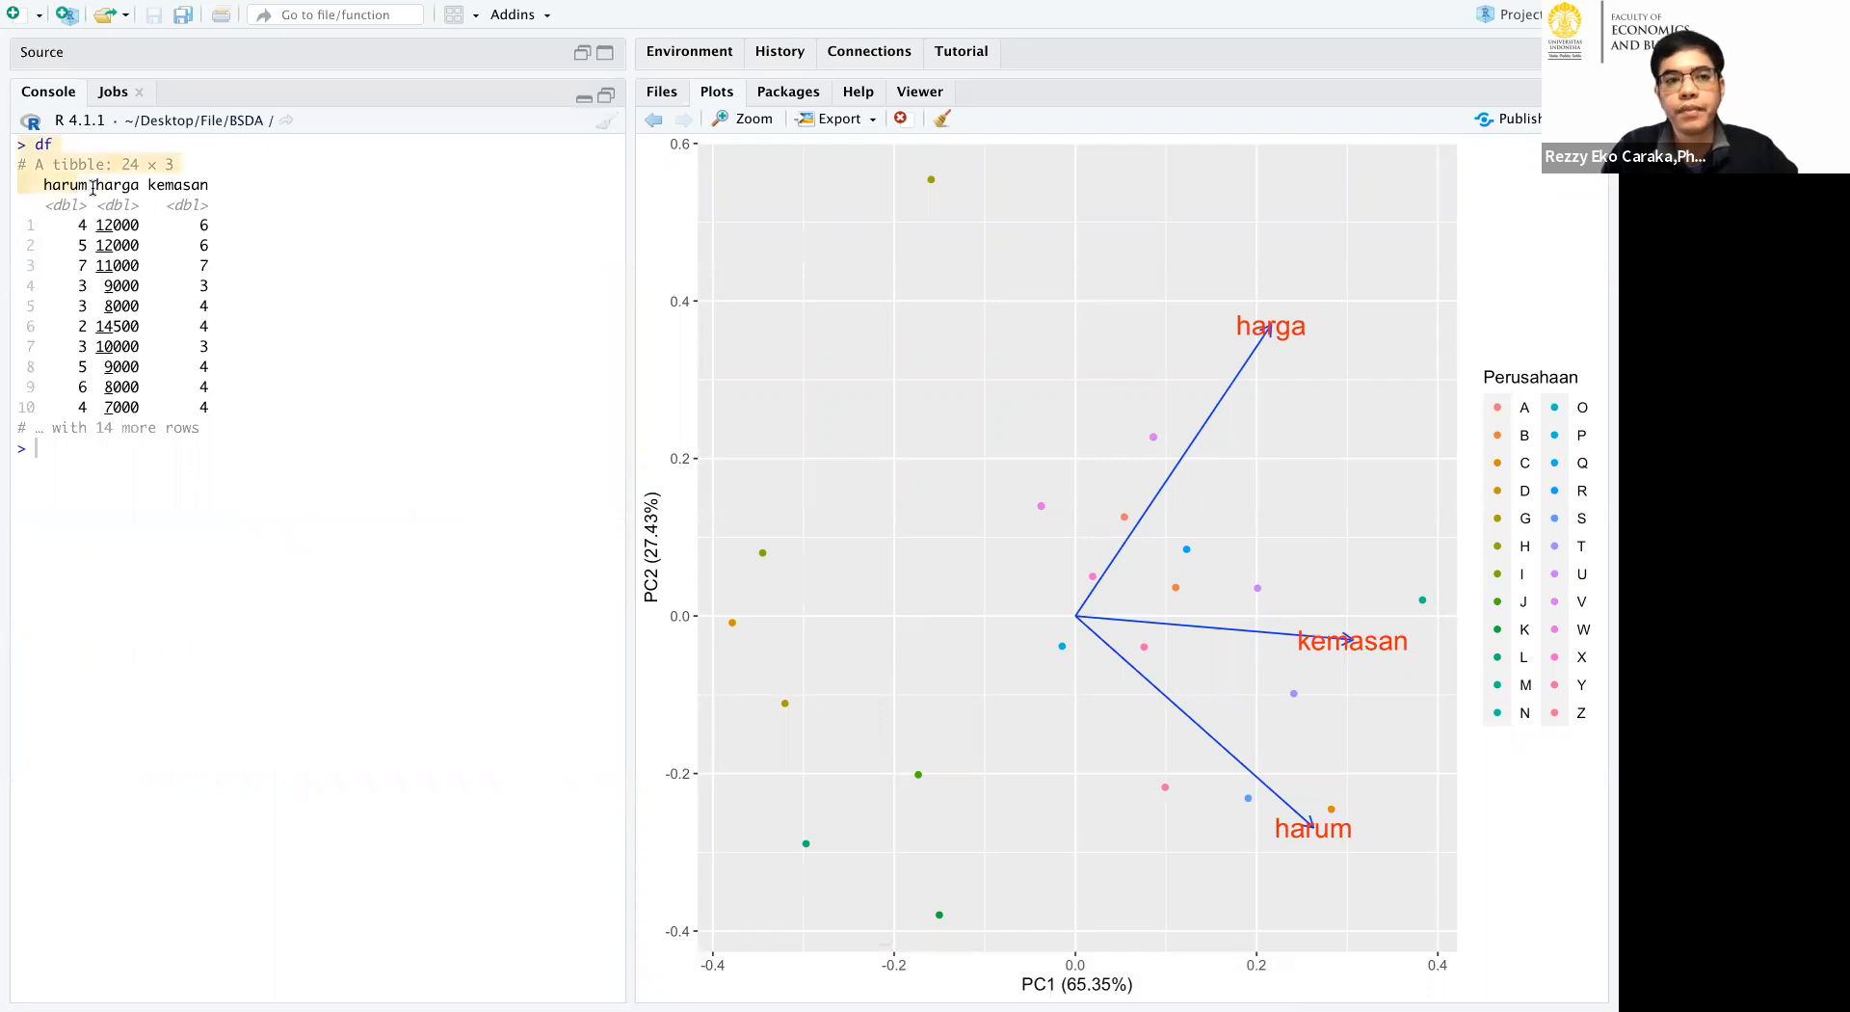
{"action": "left_click_drag", "start_coordinate": [160, 186], "coordinate": [231, 197]}
{"action": "left_click", "coordinate": [84, 223]}
{"action": "left_click_drag", "start_coordinate": [87, 239], "coordinate": [68, 241]}
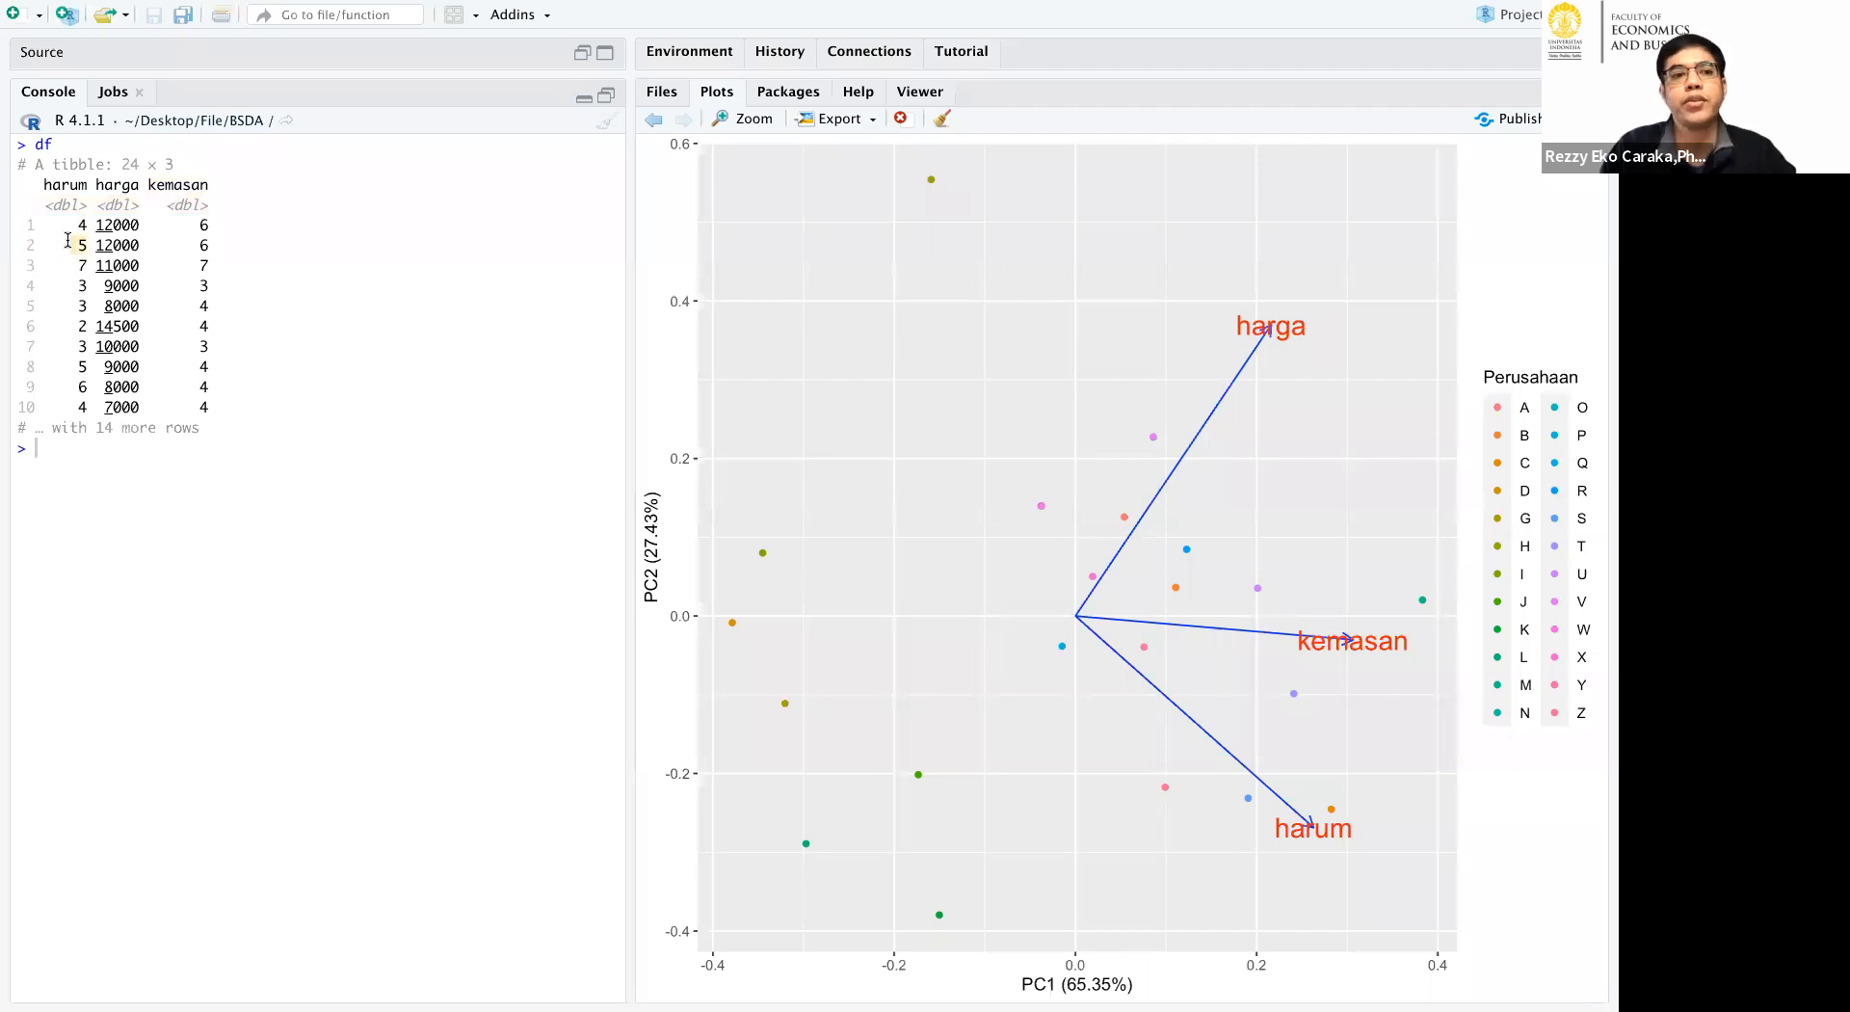
{"action": "left_click", "coordinate": [79, 228]}
{"action": "left_click_drag", "start_coordinate": [90, 287], "coordinate": [89, 325]}
{"action": "left_click_drag", "start_coordinate": [112, 245], "coordinate": [114, 228]}
{"action": "left_click", "coordinate": [608, 94]}
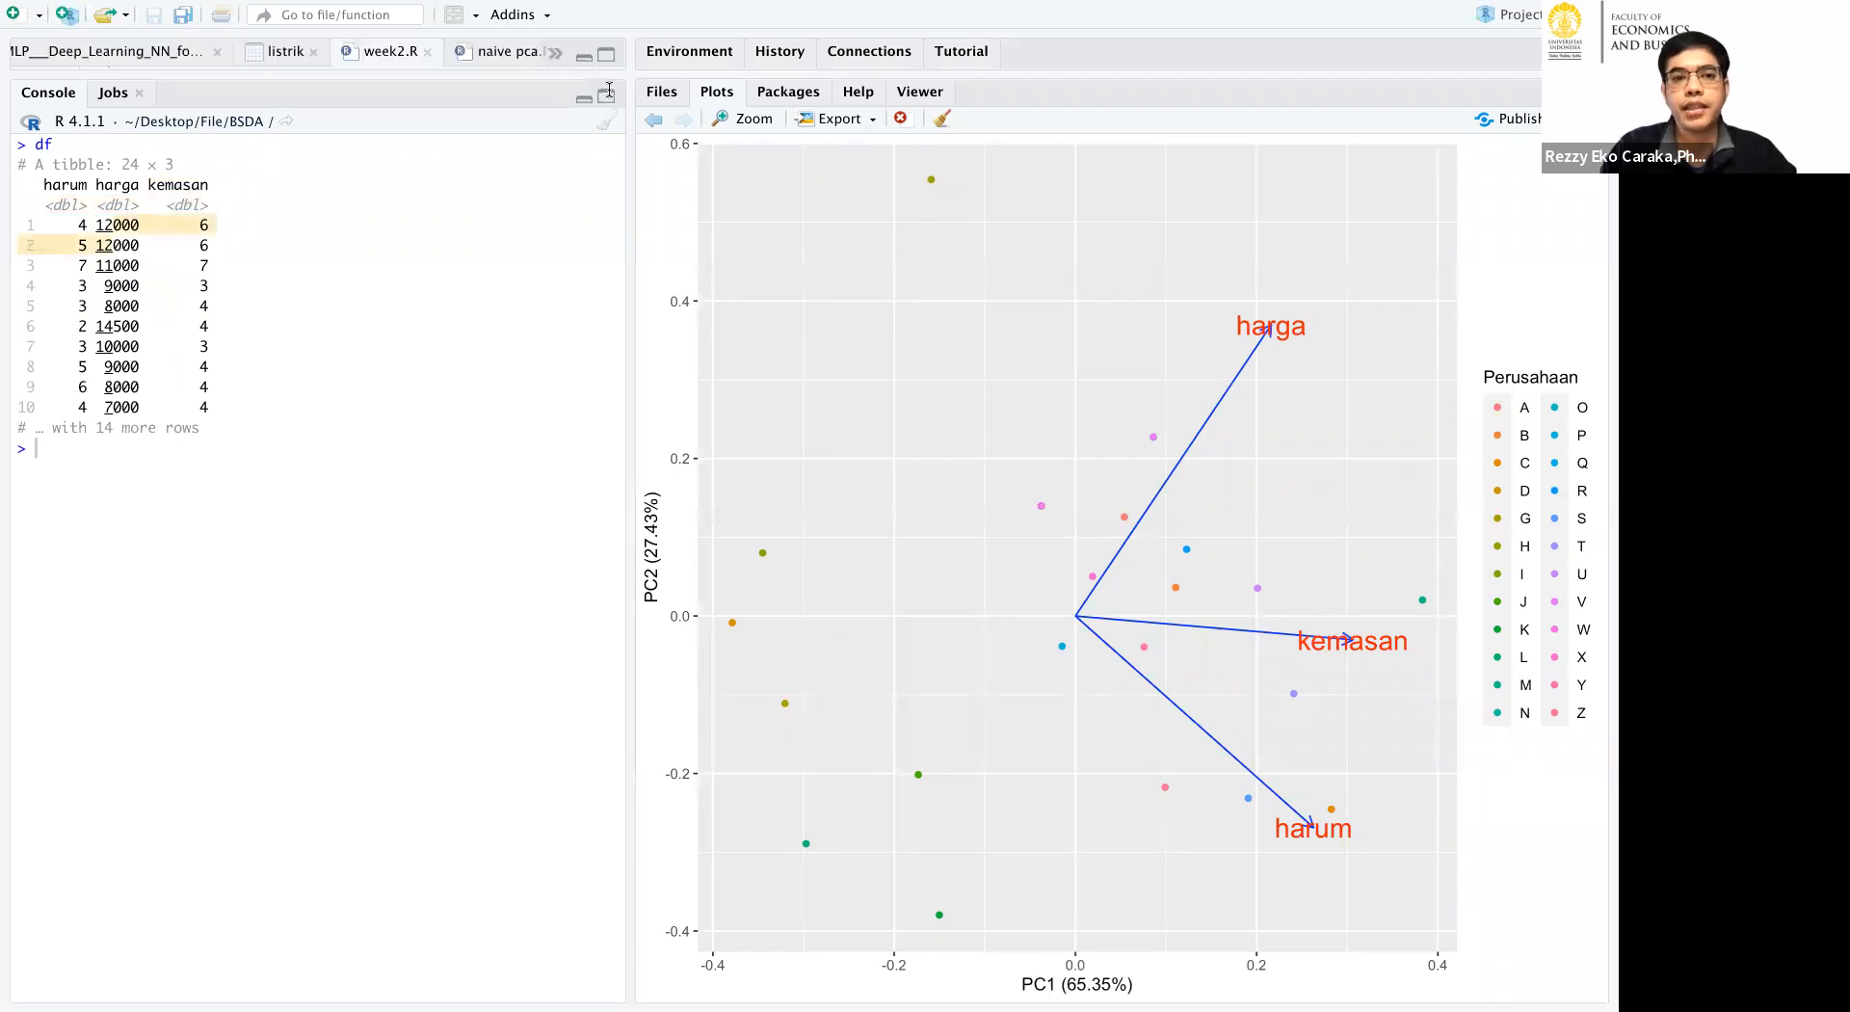
Remove the blank line above autoplot(pca_res) and run the basic, Perusahaan-coloured and loadings versions of the PCA plot.
{"action": "left_click", "coordinate": [424, 212]}
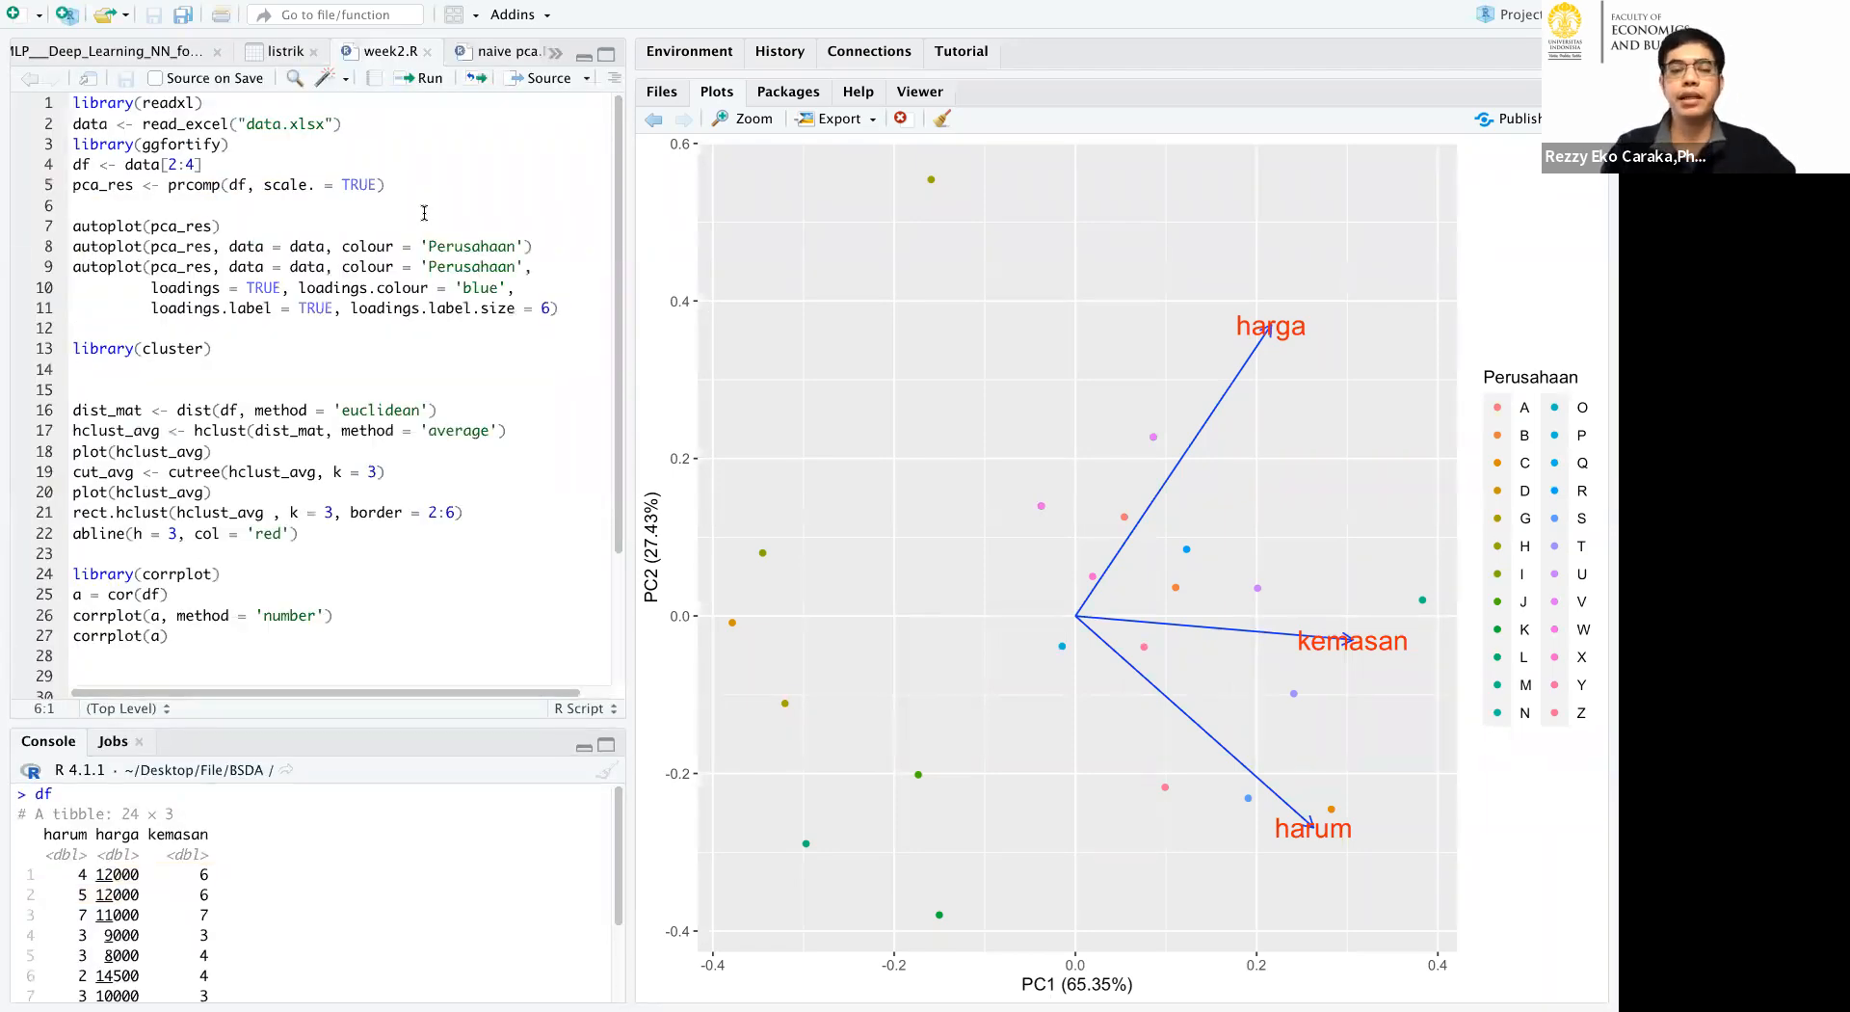
{"action": "key", "text": "BackSpace"}
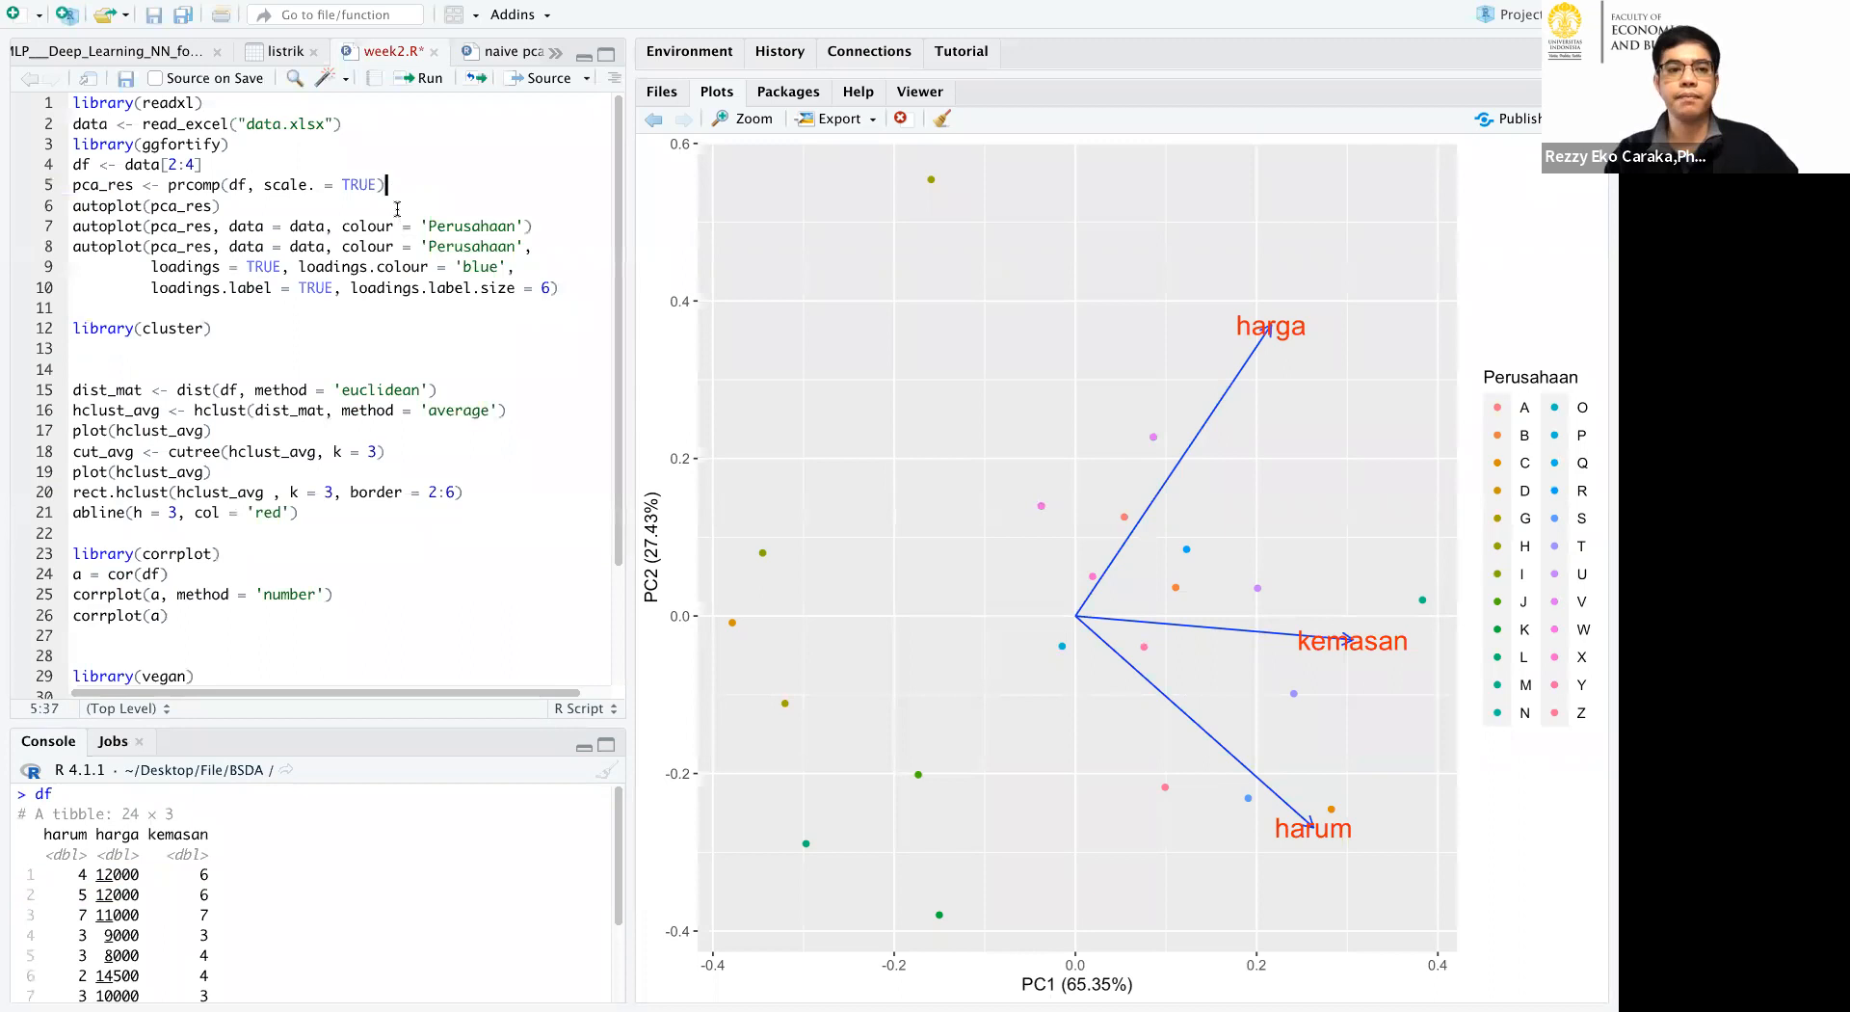
{"action": "key", "text": "Down"}
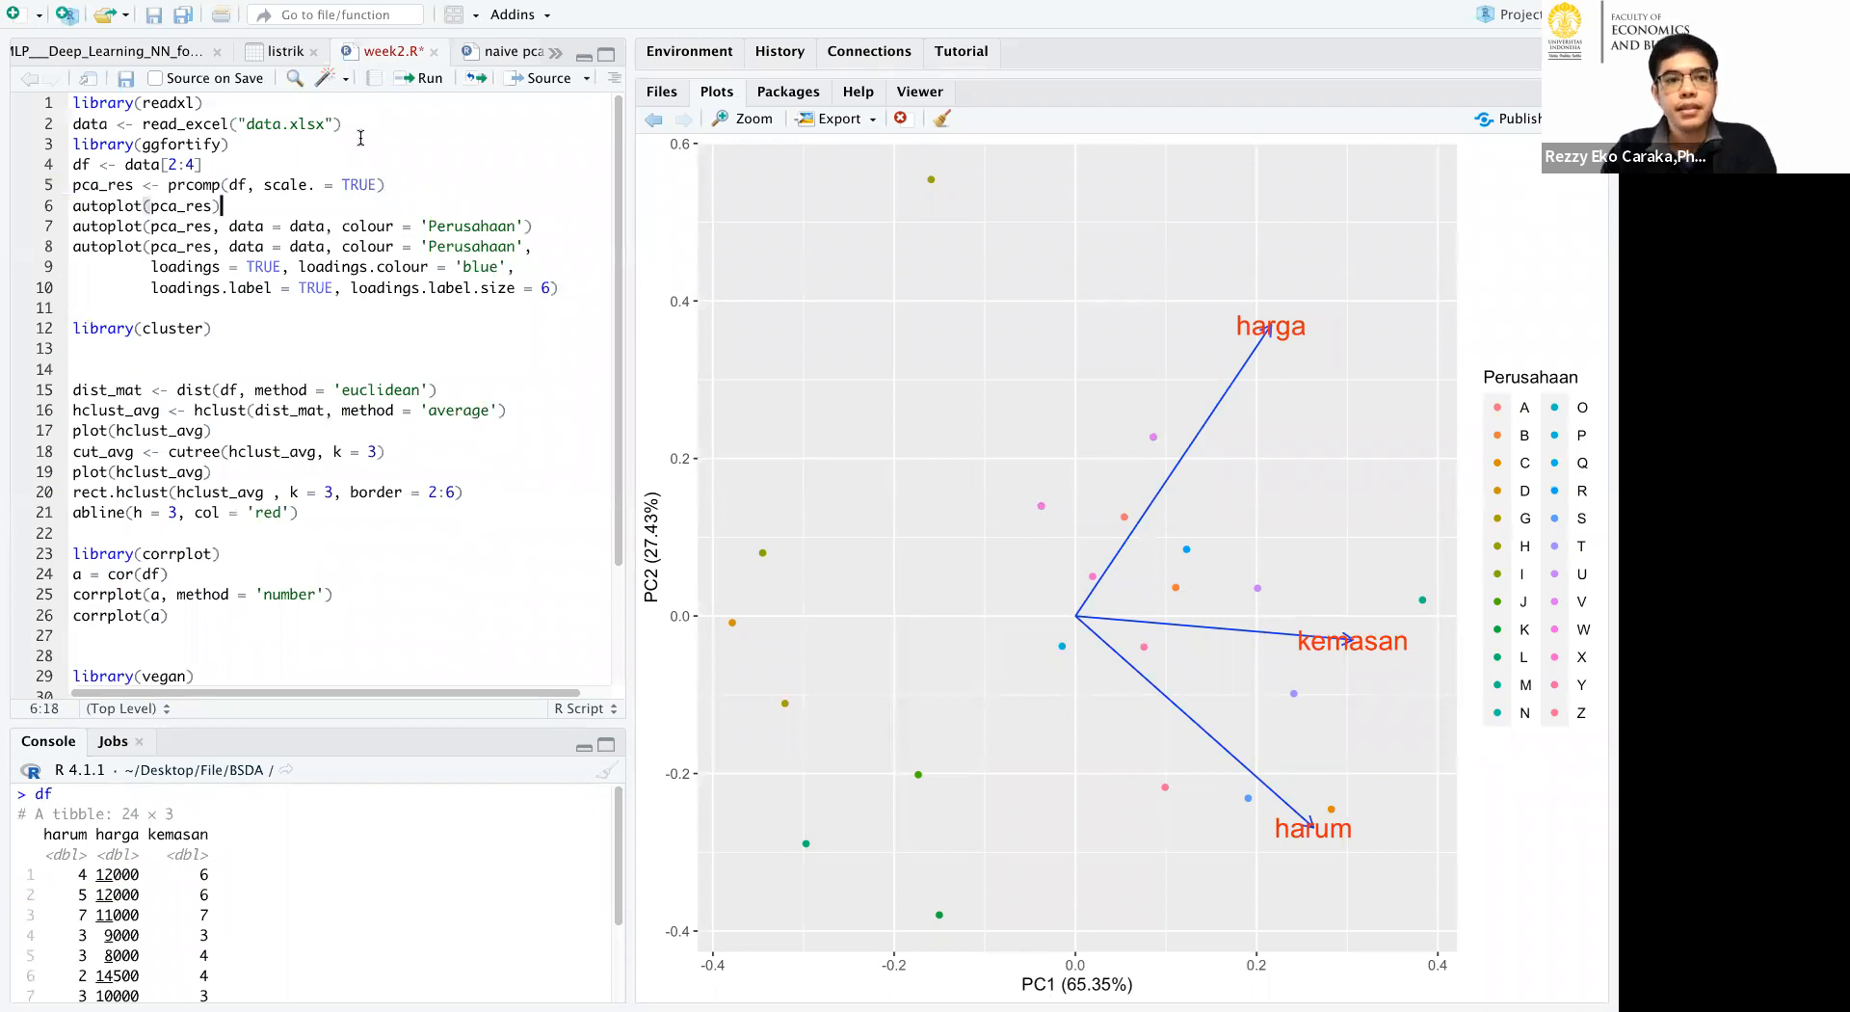
{"action": "left_click", "coordinate": [425, 80]}
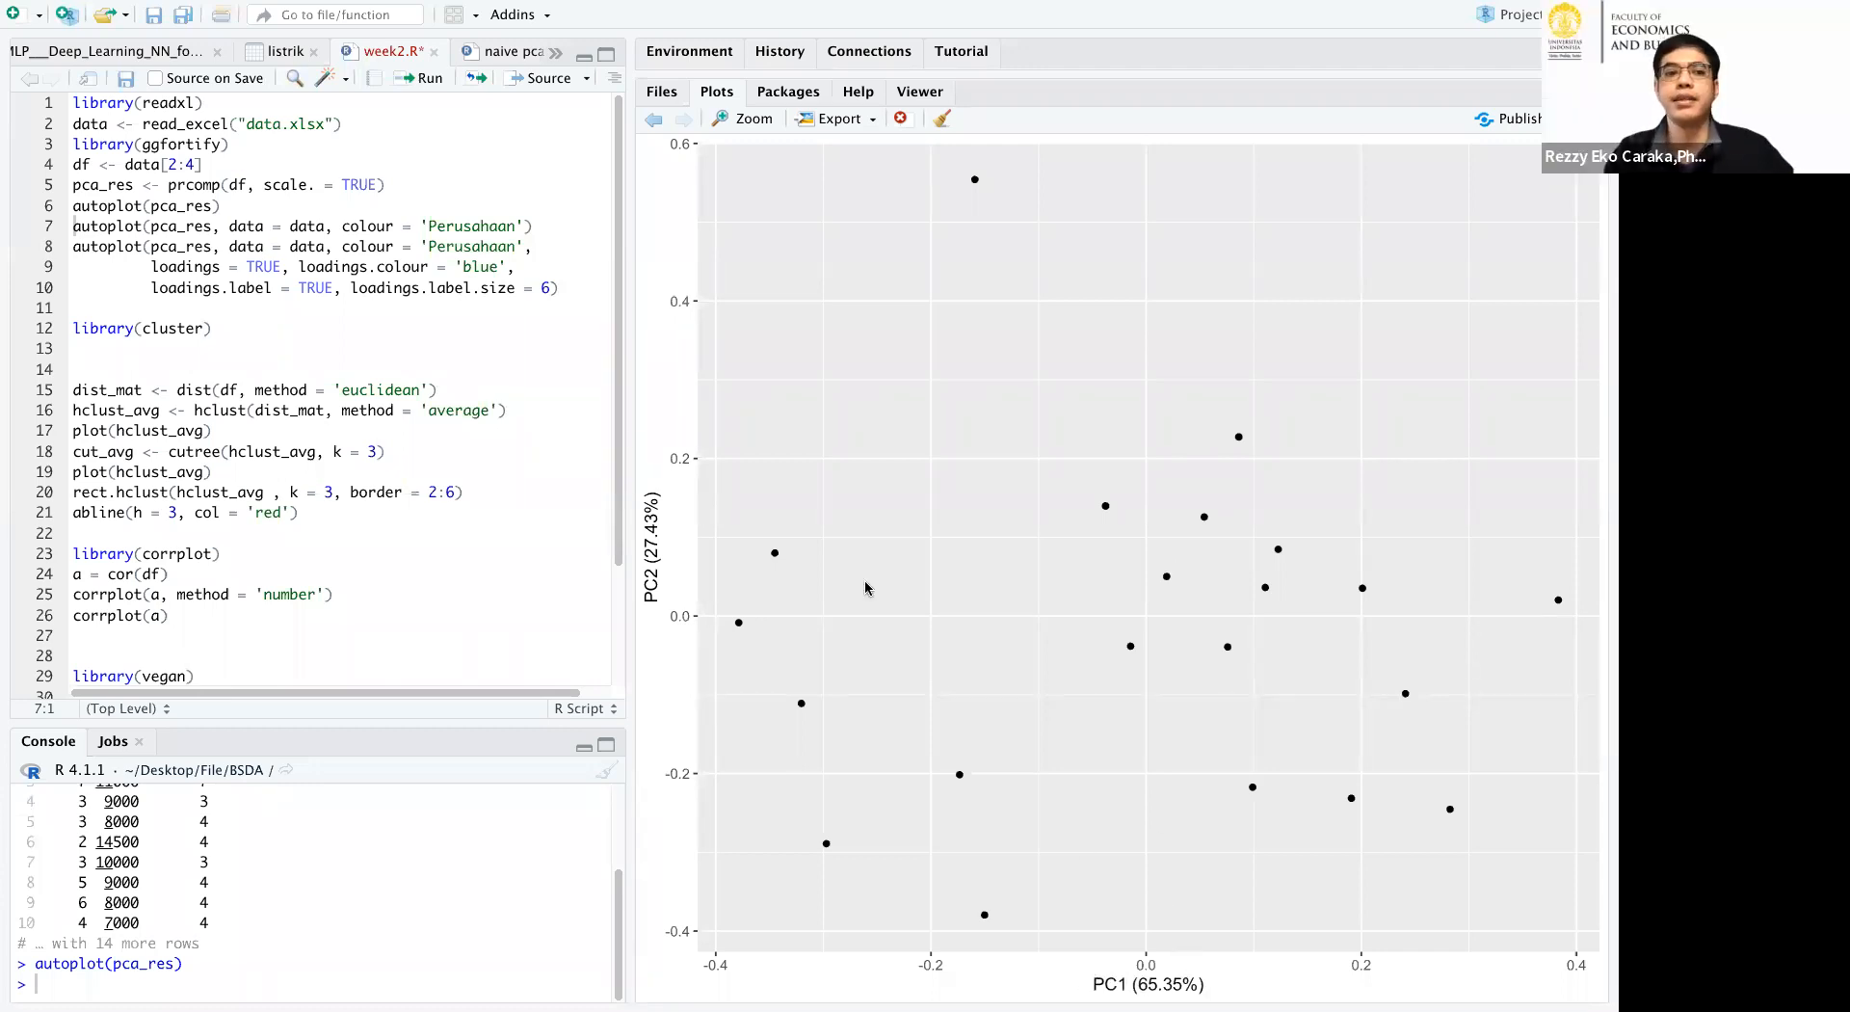
{"action": "left_click", "coordinate": [423, 81]}
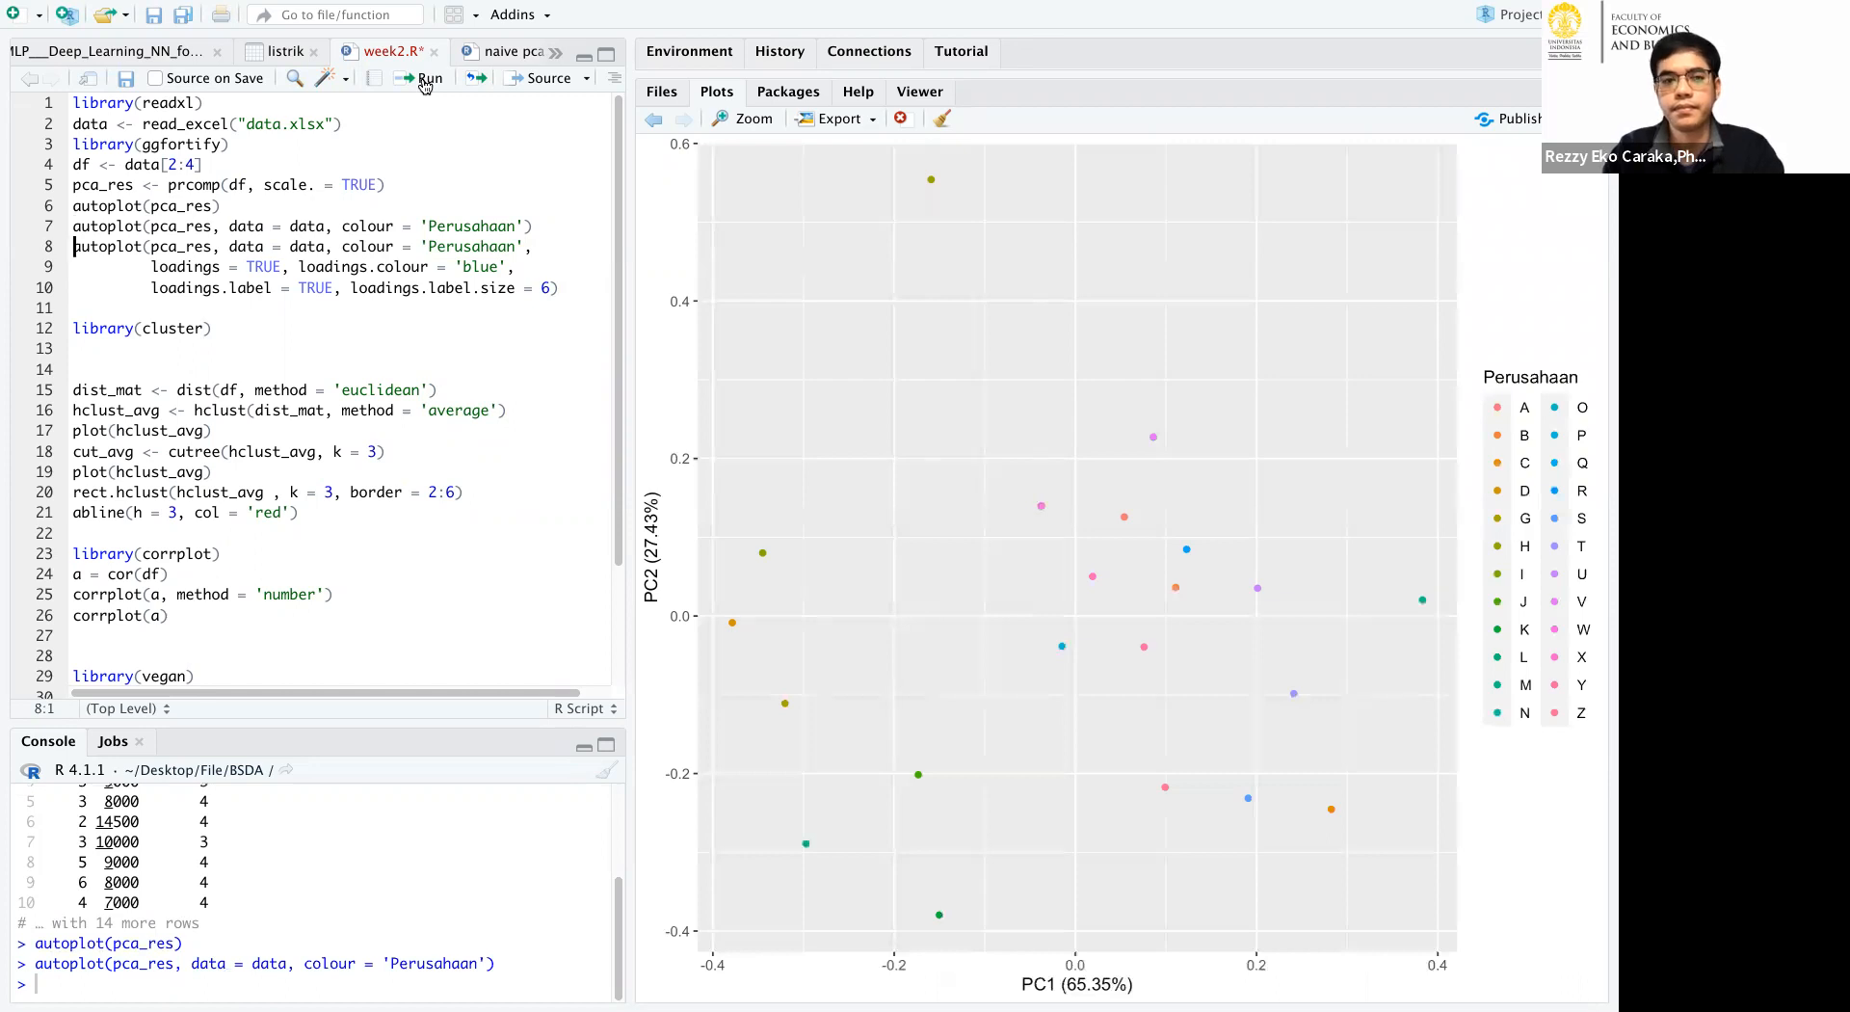
{"action": "left_click", "coordinate": [425, 81]}
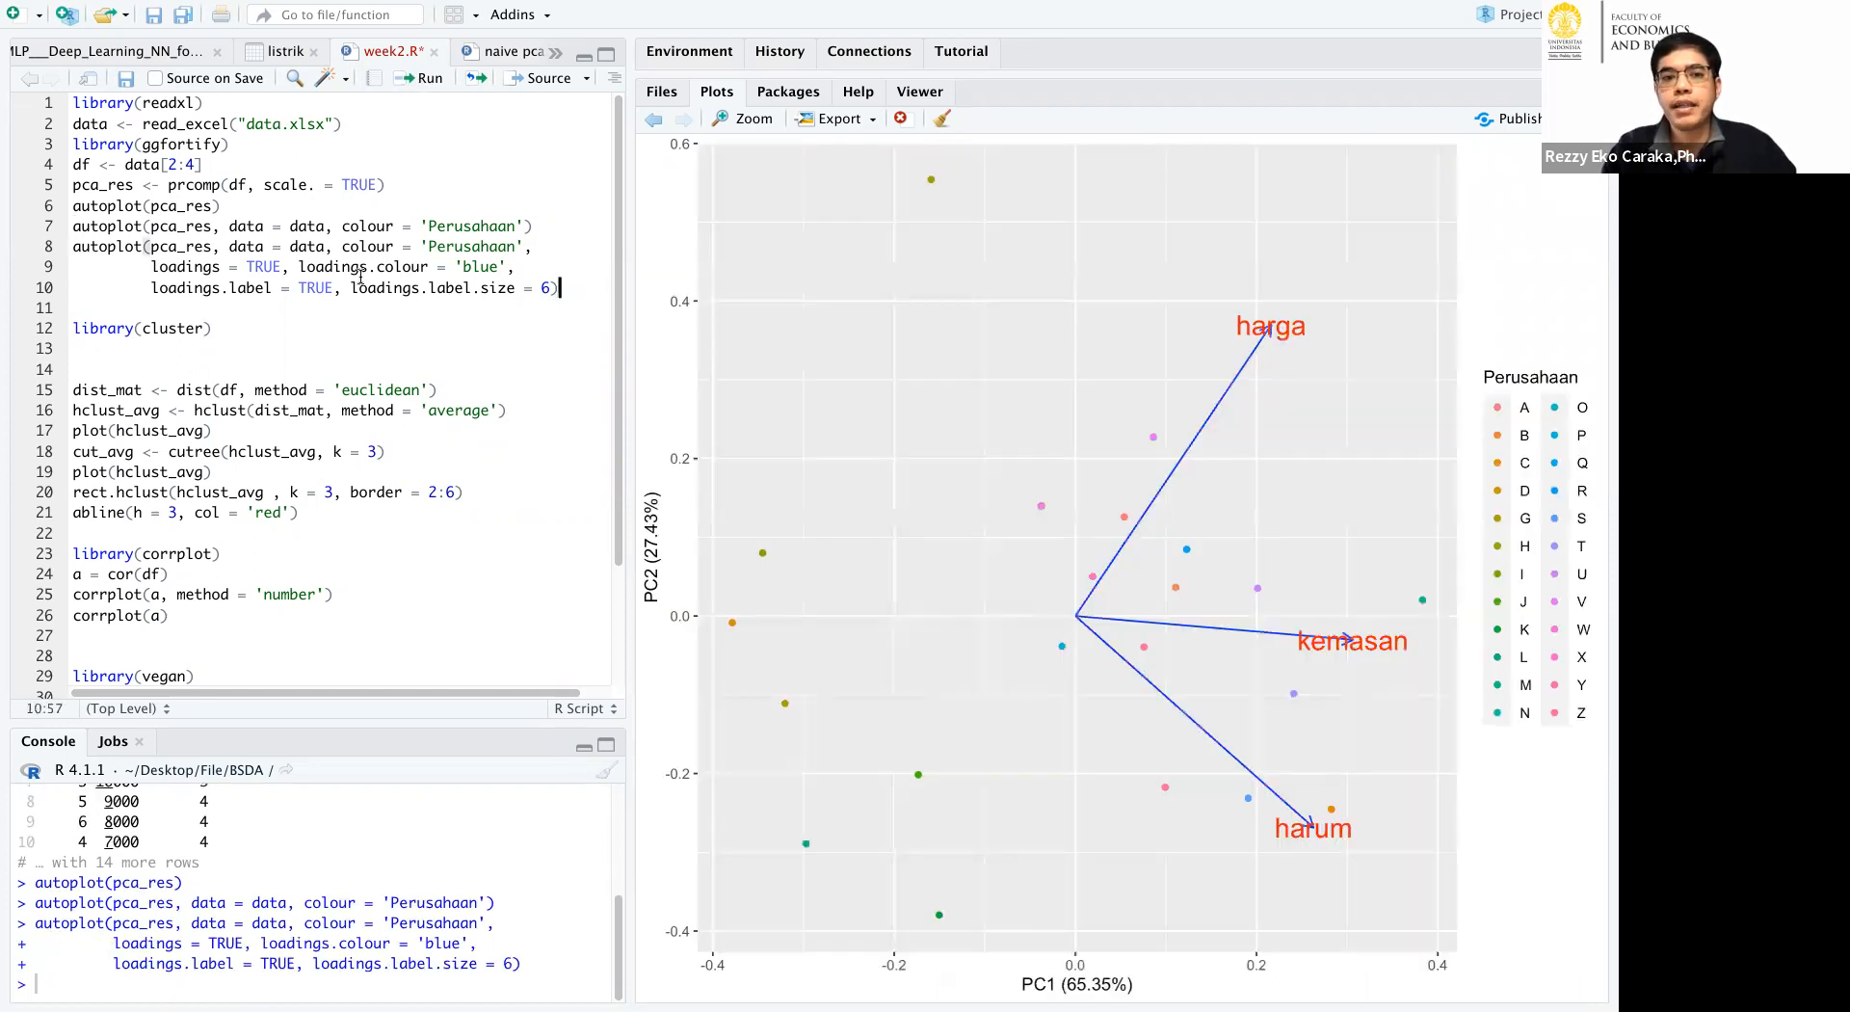
Rerun only the basic autoplot(pca_res) line to redraw the uncoloured PCA plot.
{"action": "left_click_drag", "start_coordinate": [559, 289], "coordinate": [72, 247]}
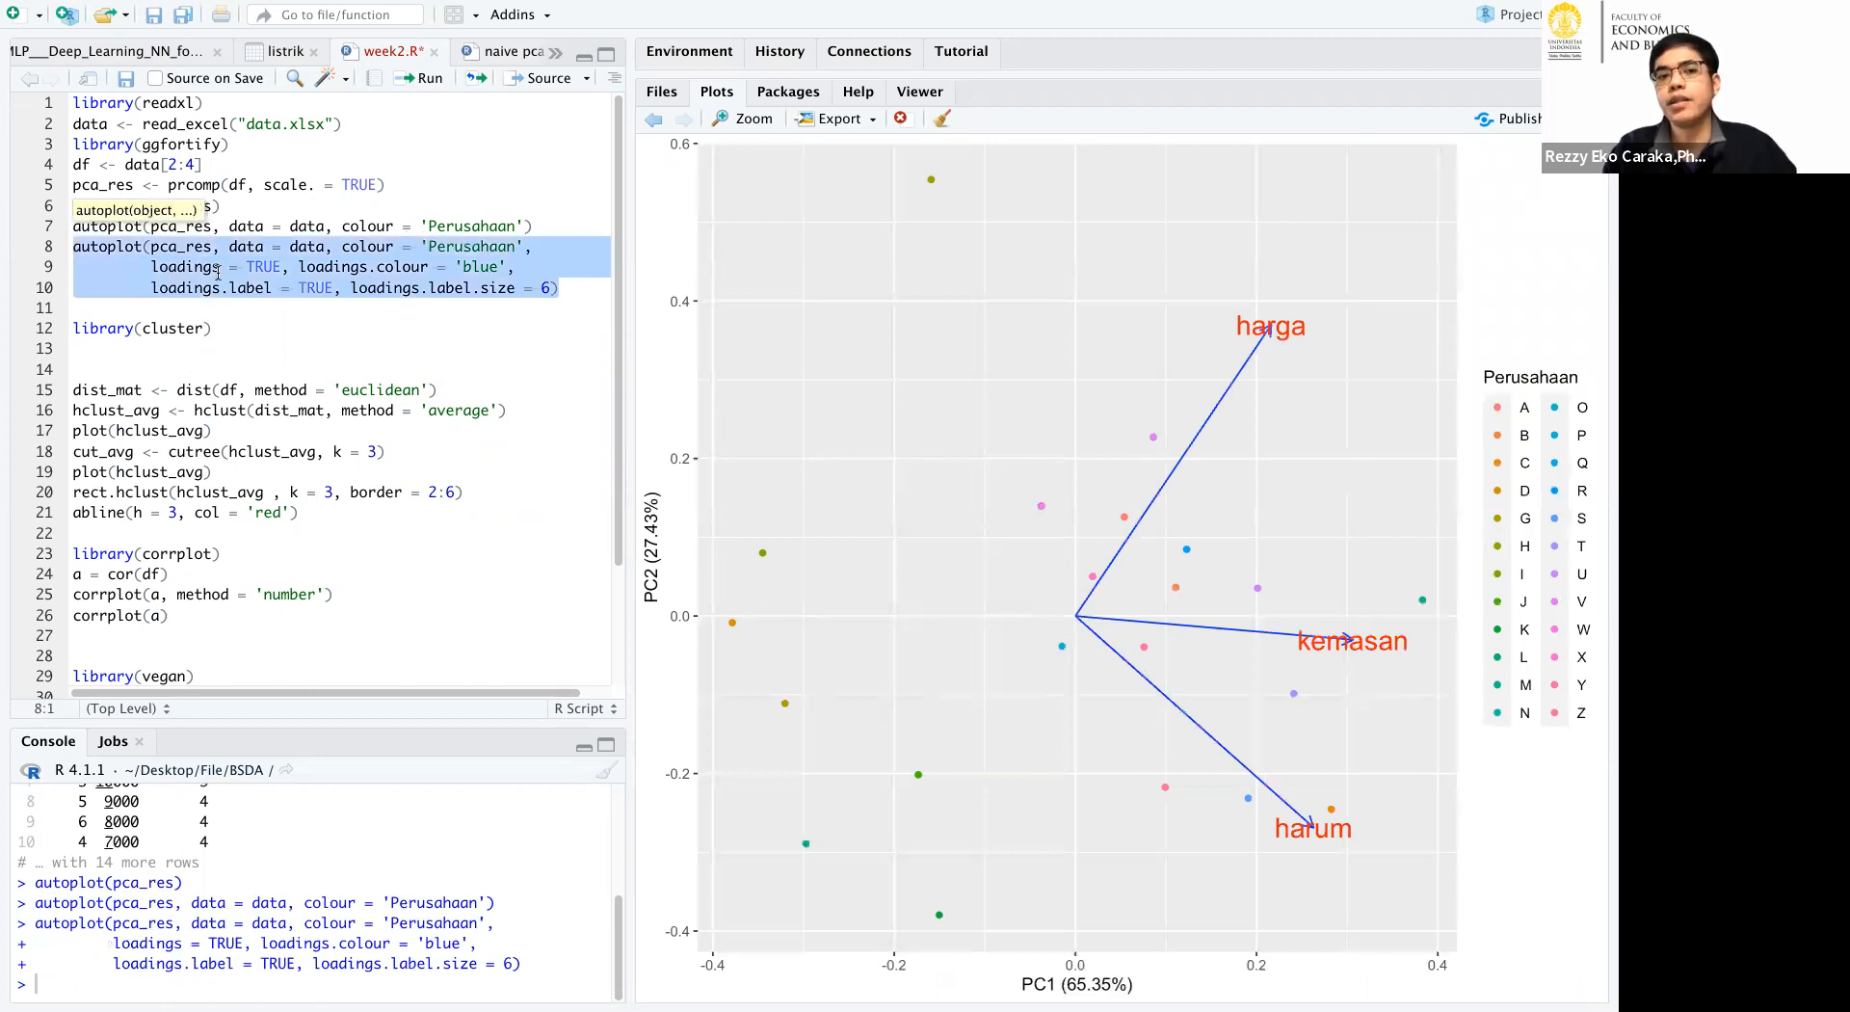
{"action": "left_click", "coordinate": [417, 304]}
{"action": "left_click", "coordinate": [282, 207]}
{"action": "left_click_drag", "start_coordinate": [222, 205], "coordinate": [73, 205]}
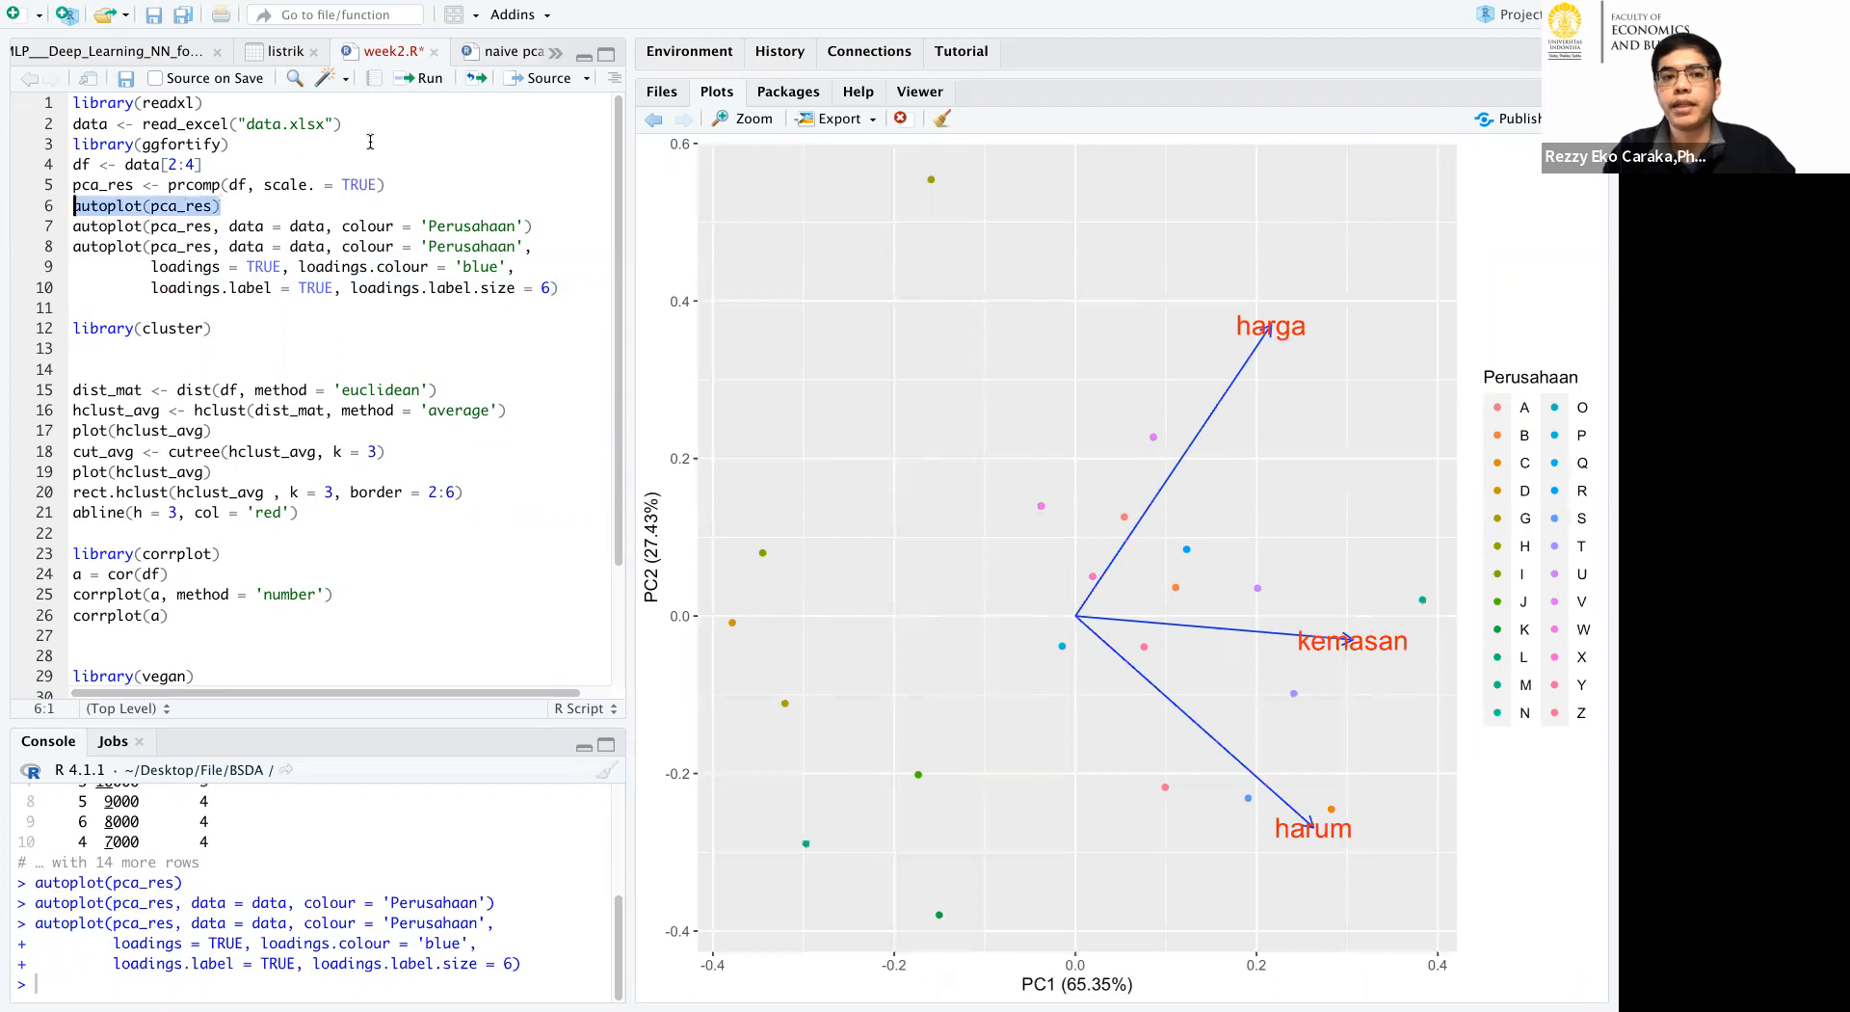
{"action": "left_click", "coordinate": [418, 80]}
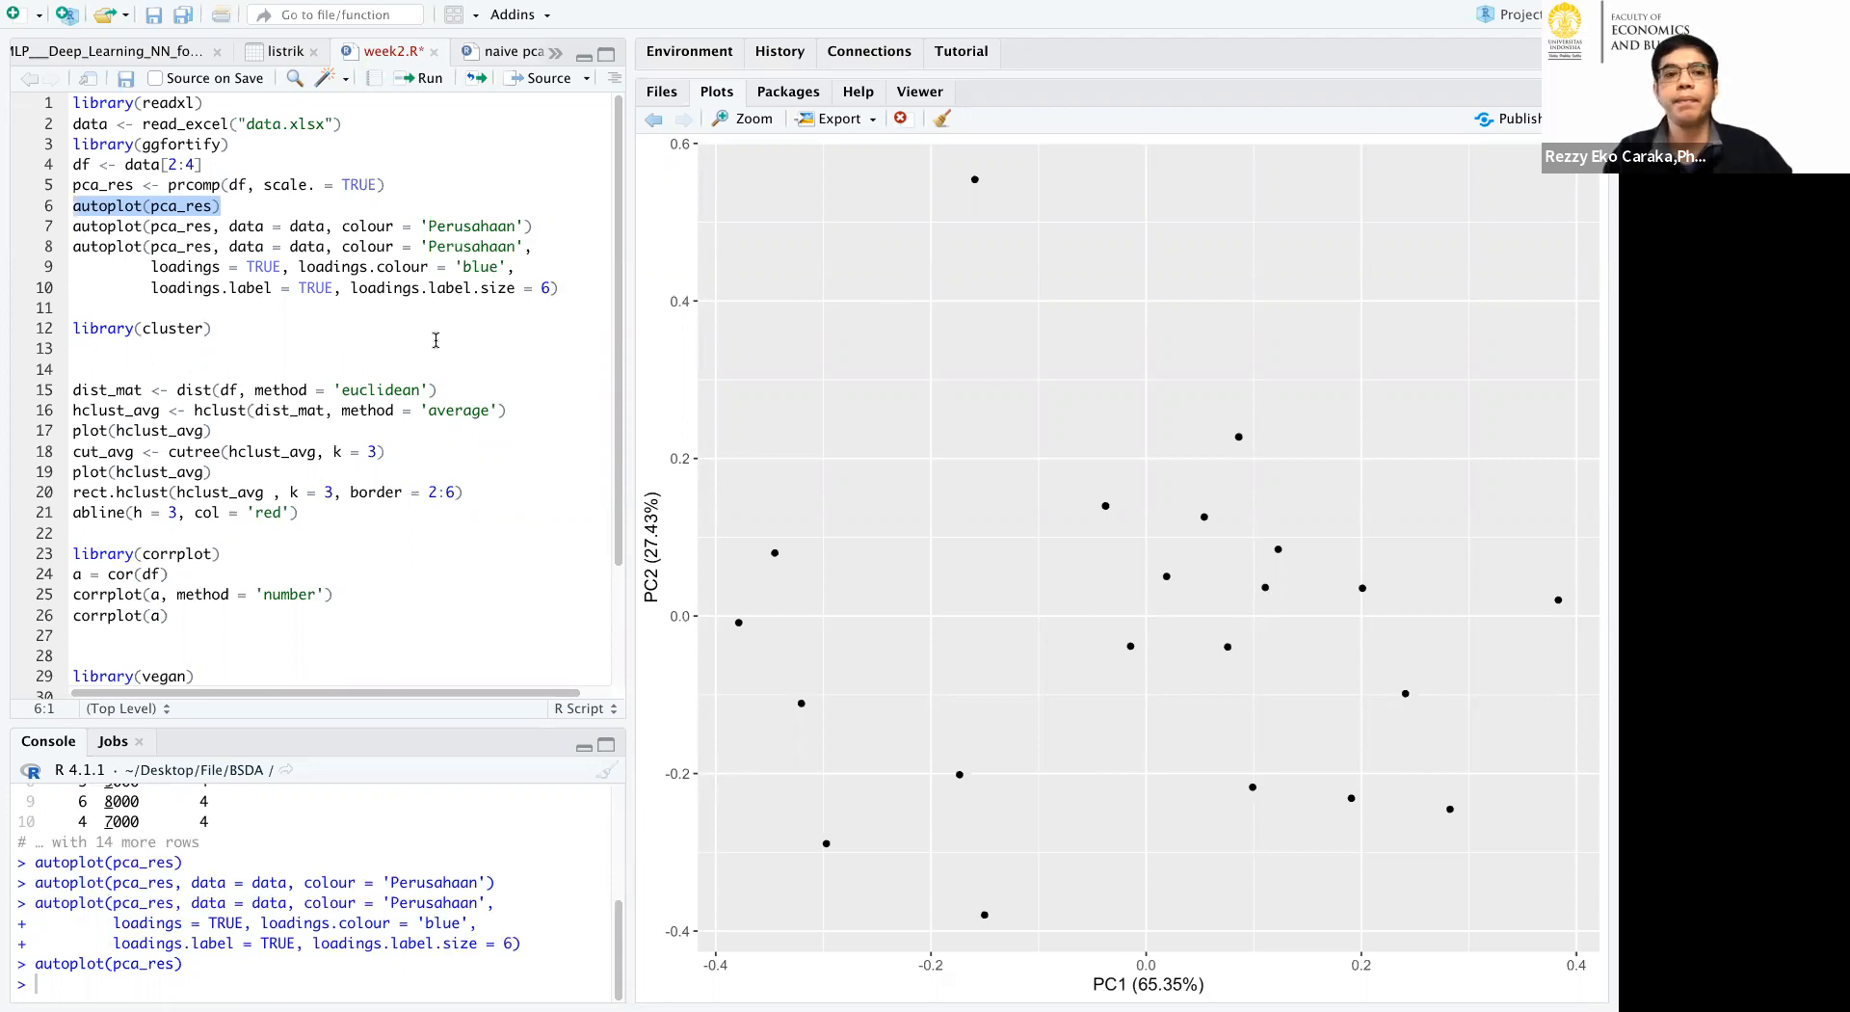
Highlight the colour = 'Perusahaan' argument, rerun the coloured and loadings PCA plots, and highlight the loadings code.
{"action": "left_click", "coordinate": [379, 206]}
{"action": "key", "text": "Right"}
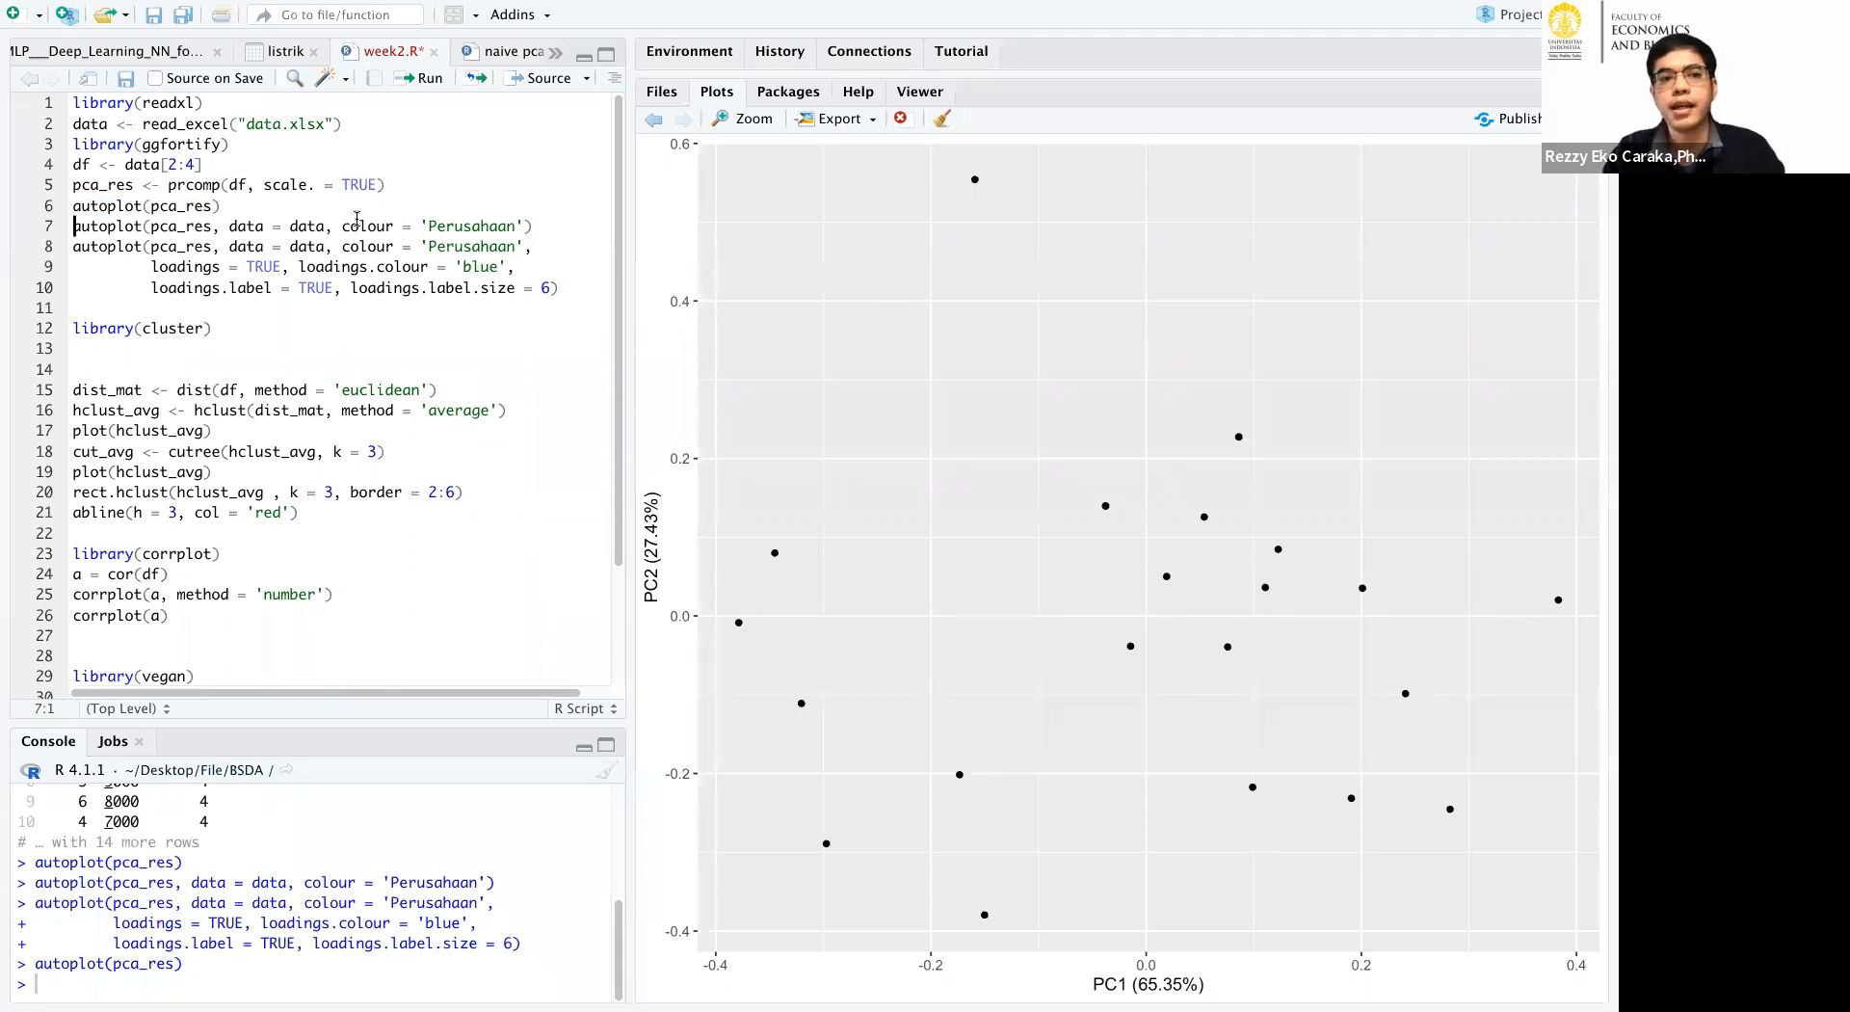
{"action": "left_click_drag", "start_coordinate": [342, 225], "coordinate": [526, 225]}
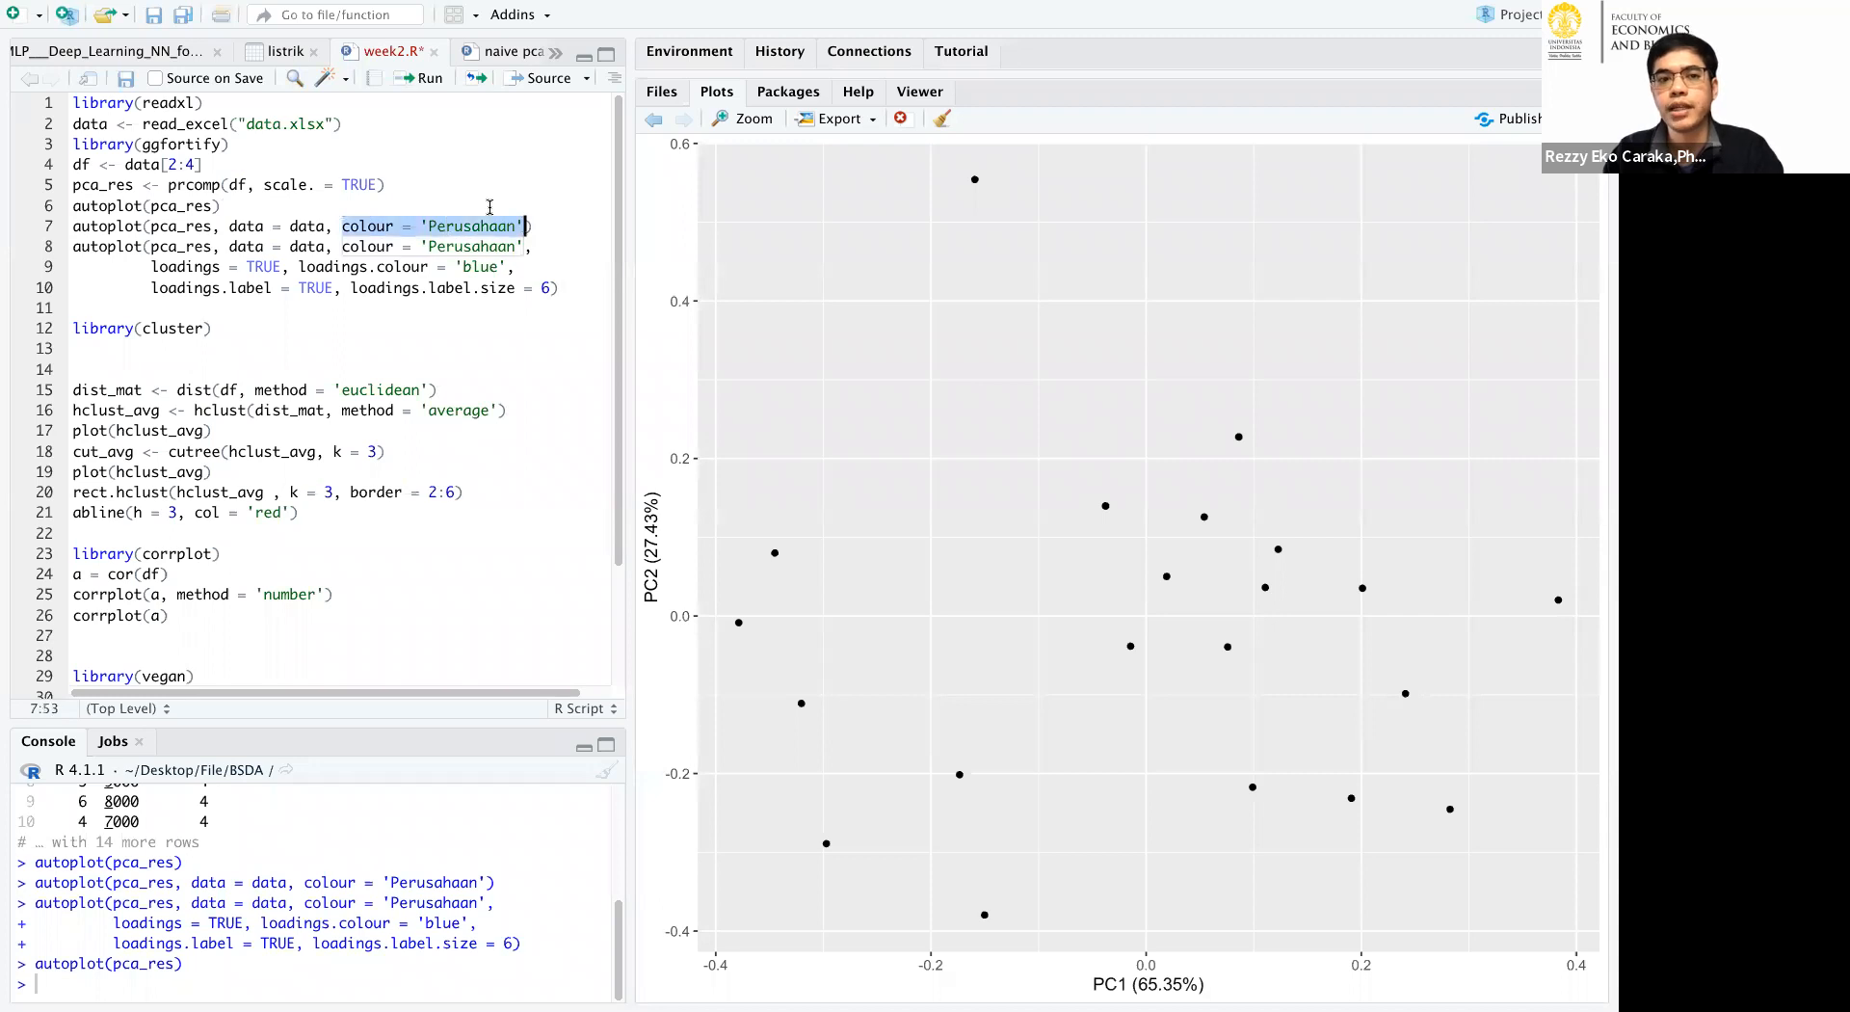
{"action": "left_click", "coordinate": [490, 206]}
{"action": "key", "text": "Right"}
{"action": "left_click", "coordinate": [417, 79]}
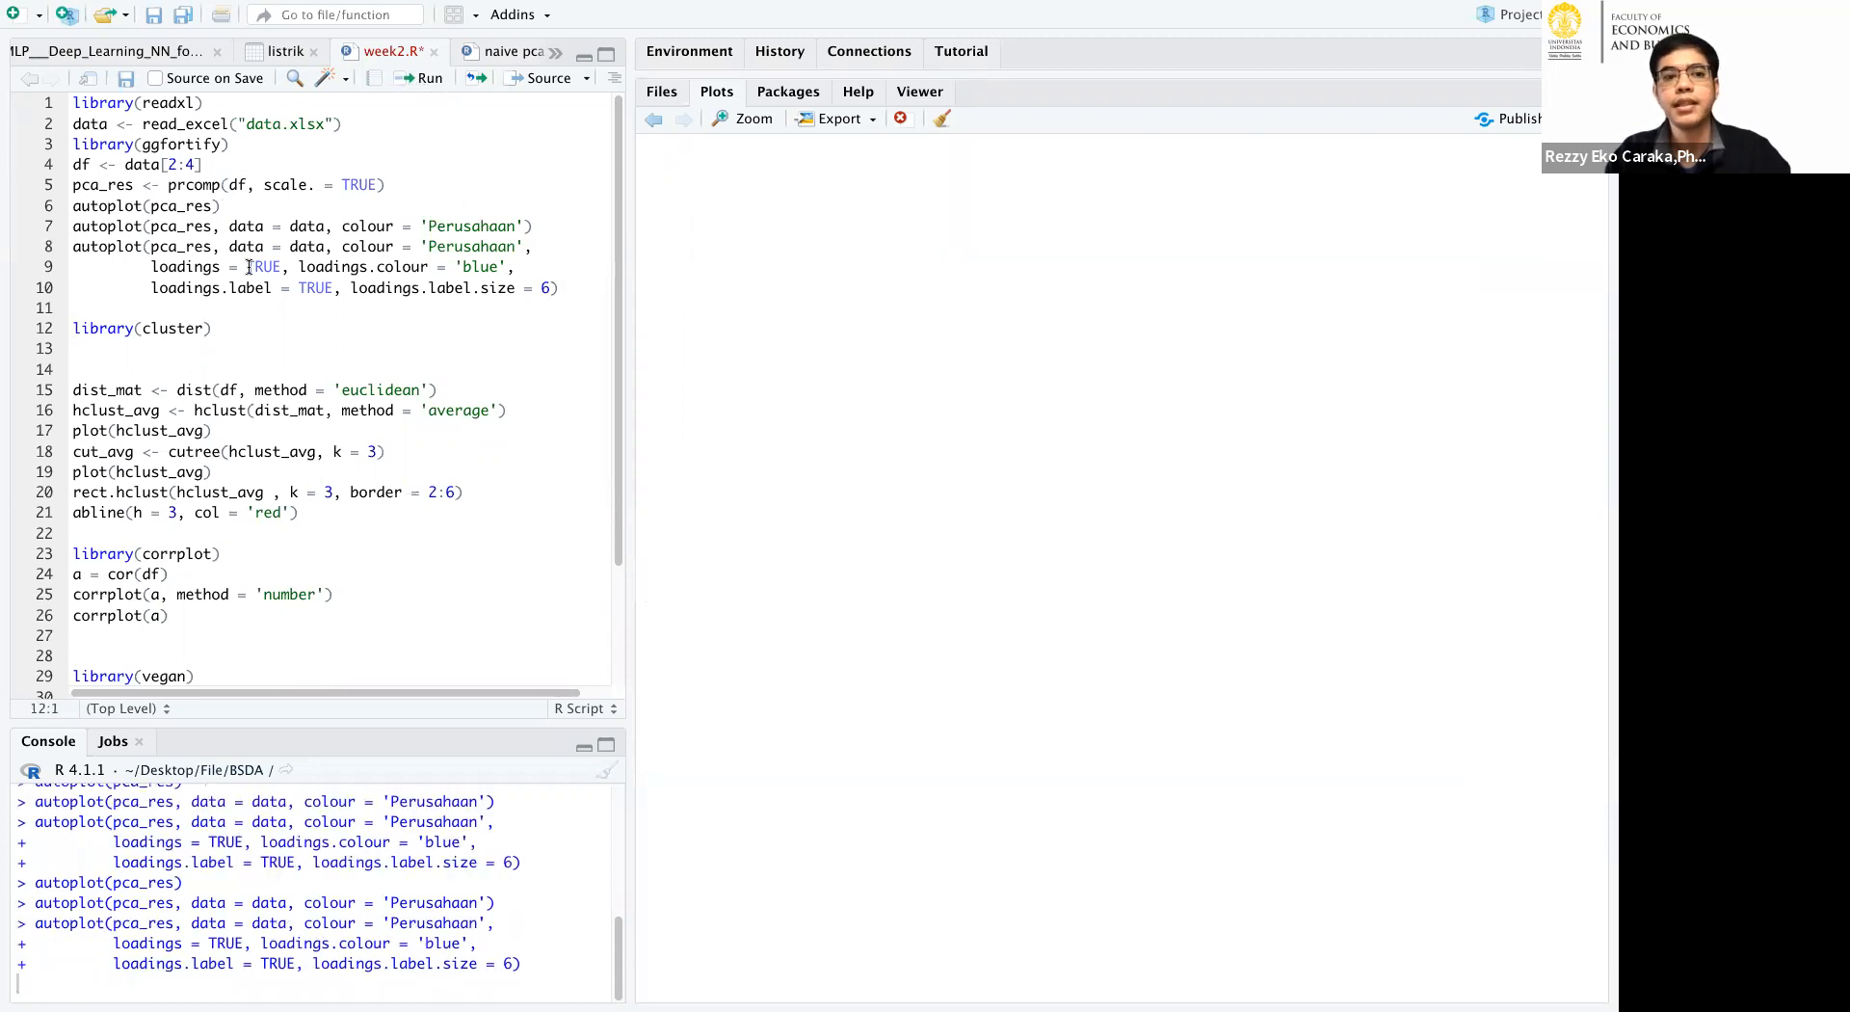
{"action": "left_click_drag", "start_coordinate": [68, 245], "coordinate": [601, 285]}
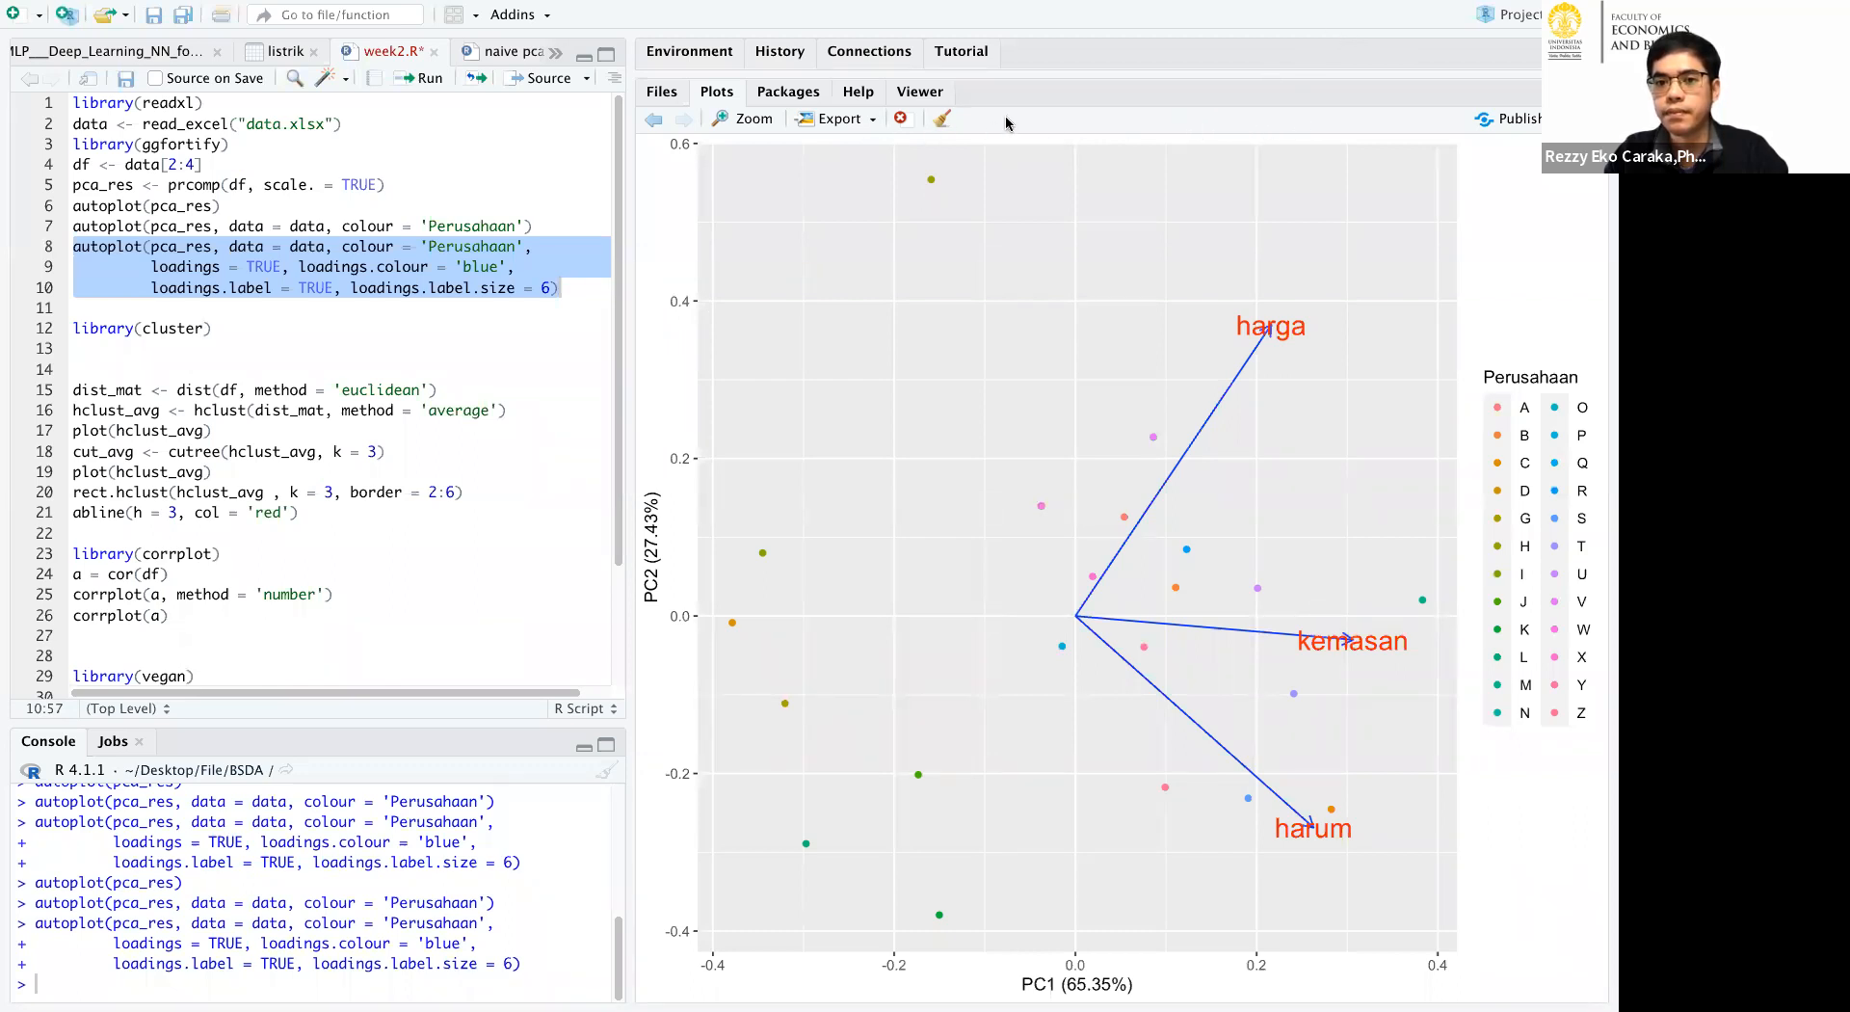
Draw freehand axes through the origin of the PCA plot and number the quadrants 1 to 4 counter-clockwise from the upper right.
{"action": "left_click_drag", "start_coordinate": [1071, 186], "coordinate": [1075, 313]}
{"action": "left_click_drag", "start_coordinate": [1067, 529], "coordinate": [1078, 936]}
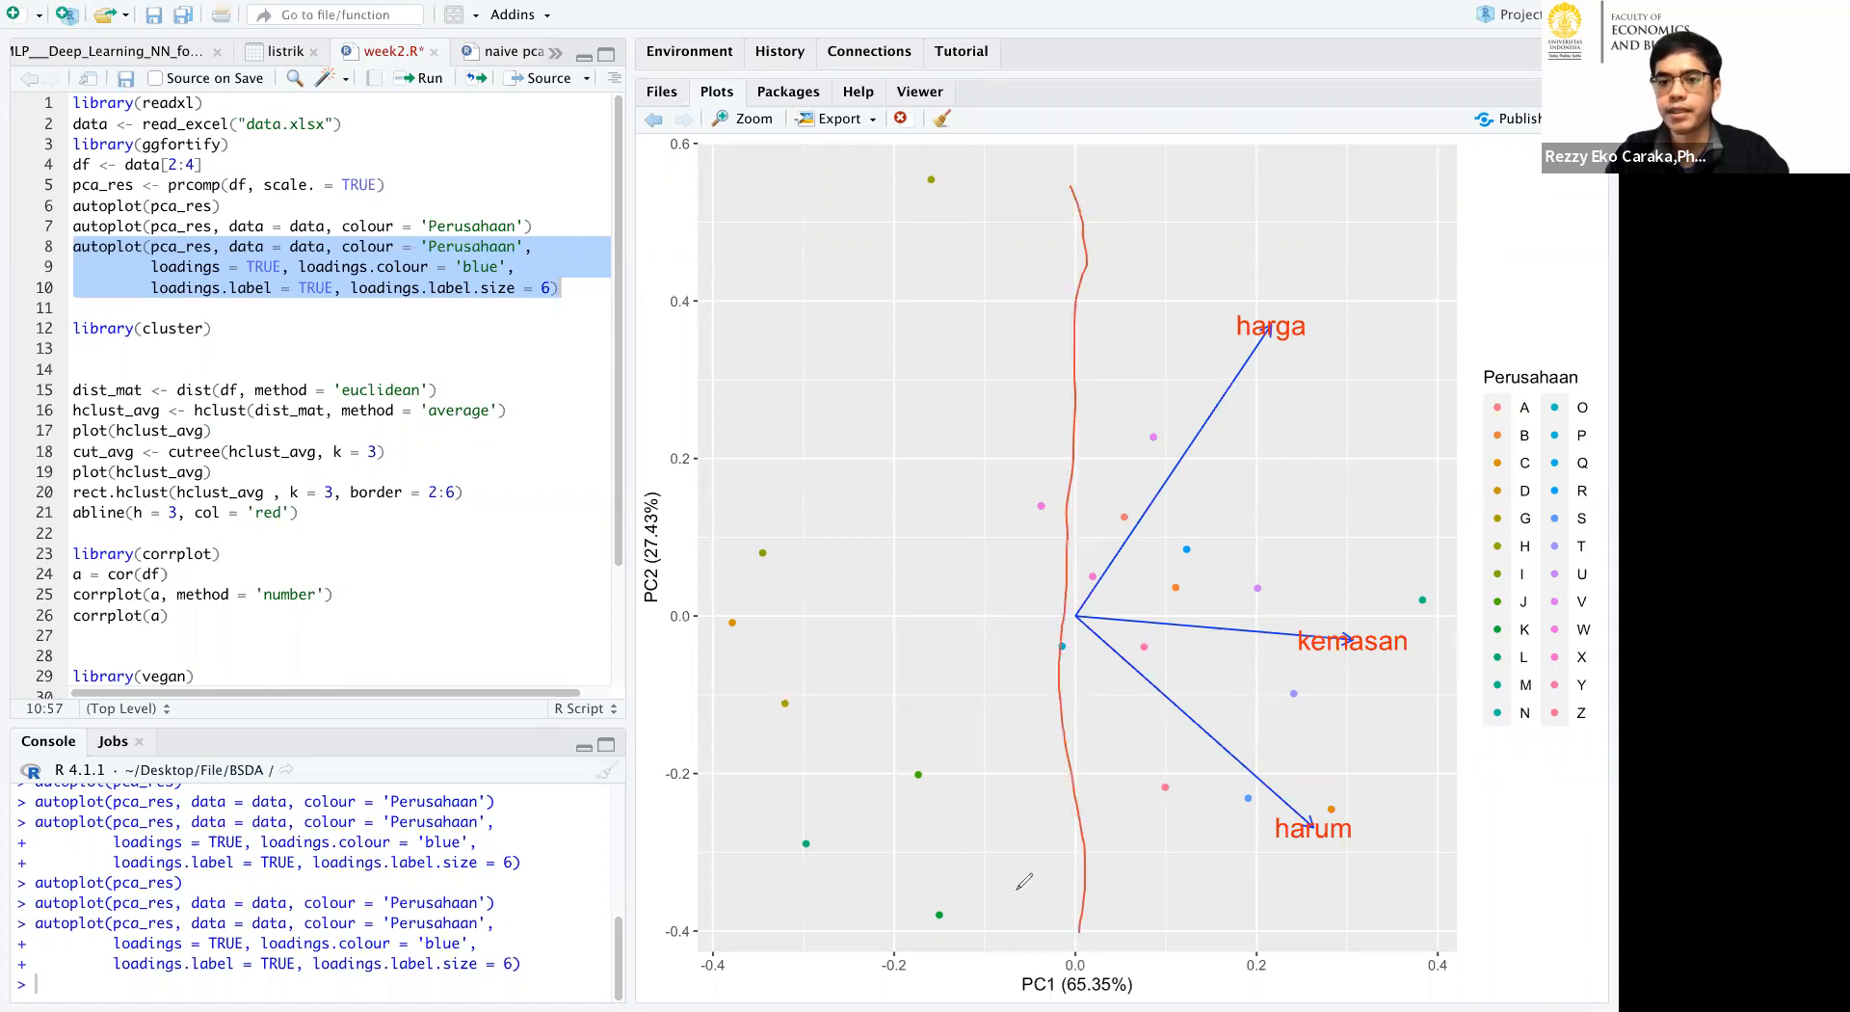
{"action": "left_click_drag", "start_coordinate": [706, 611], "coordinate": [1438, 609]}
{"action": "left_click_drag", "start_coordinate": [1310, 227], "coordinate": [1316, 307]}
{"action": "mouse_move", "coordinate": [841, 275]}
{"action": "left_mouse_down"}
{"action": "mouse_move", "coordinate": [871, 339]}
{"action": "mouse_move", "coordinate": [950, 352]}
{"action": "left_mouse_up"}
{"action": "mouse_move", "coordinate": [891, 673]}
{"action": "left_mouse_down"}
{"action": "mouse_move", "coordinate": [1003, 686]}
{"action": "mouse_move", "coordinate": [898, 745]}
{"action": "left_mouse_up"}
{"action": "mouse_move", "coordinate": [1120, 706]}
{"action": "left_mouse_down"}
{"action": "mouse_move", "coordinate": [1149, 748]}
{"action": "mouse_move", "coordinate": [1142, 807]}
{"action": "left_mouse_up"}
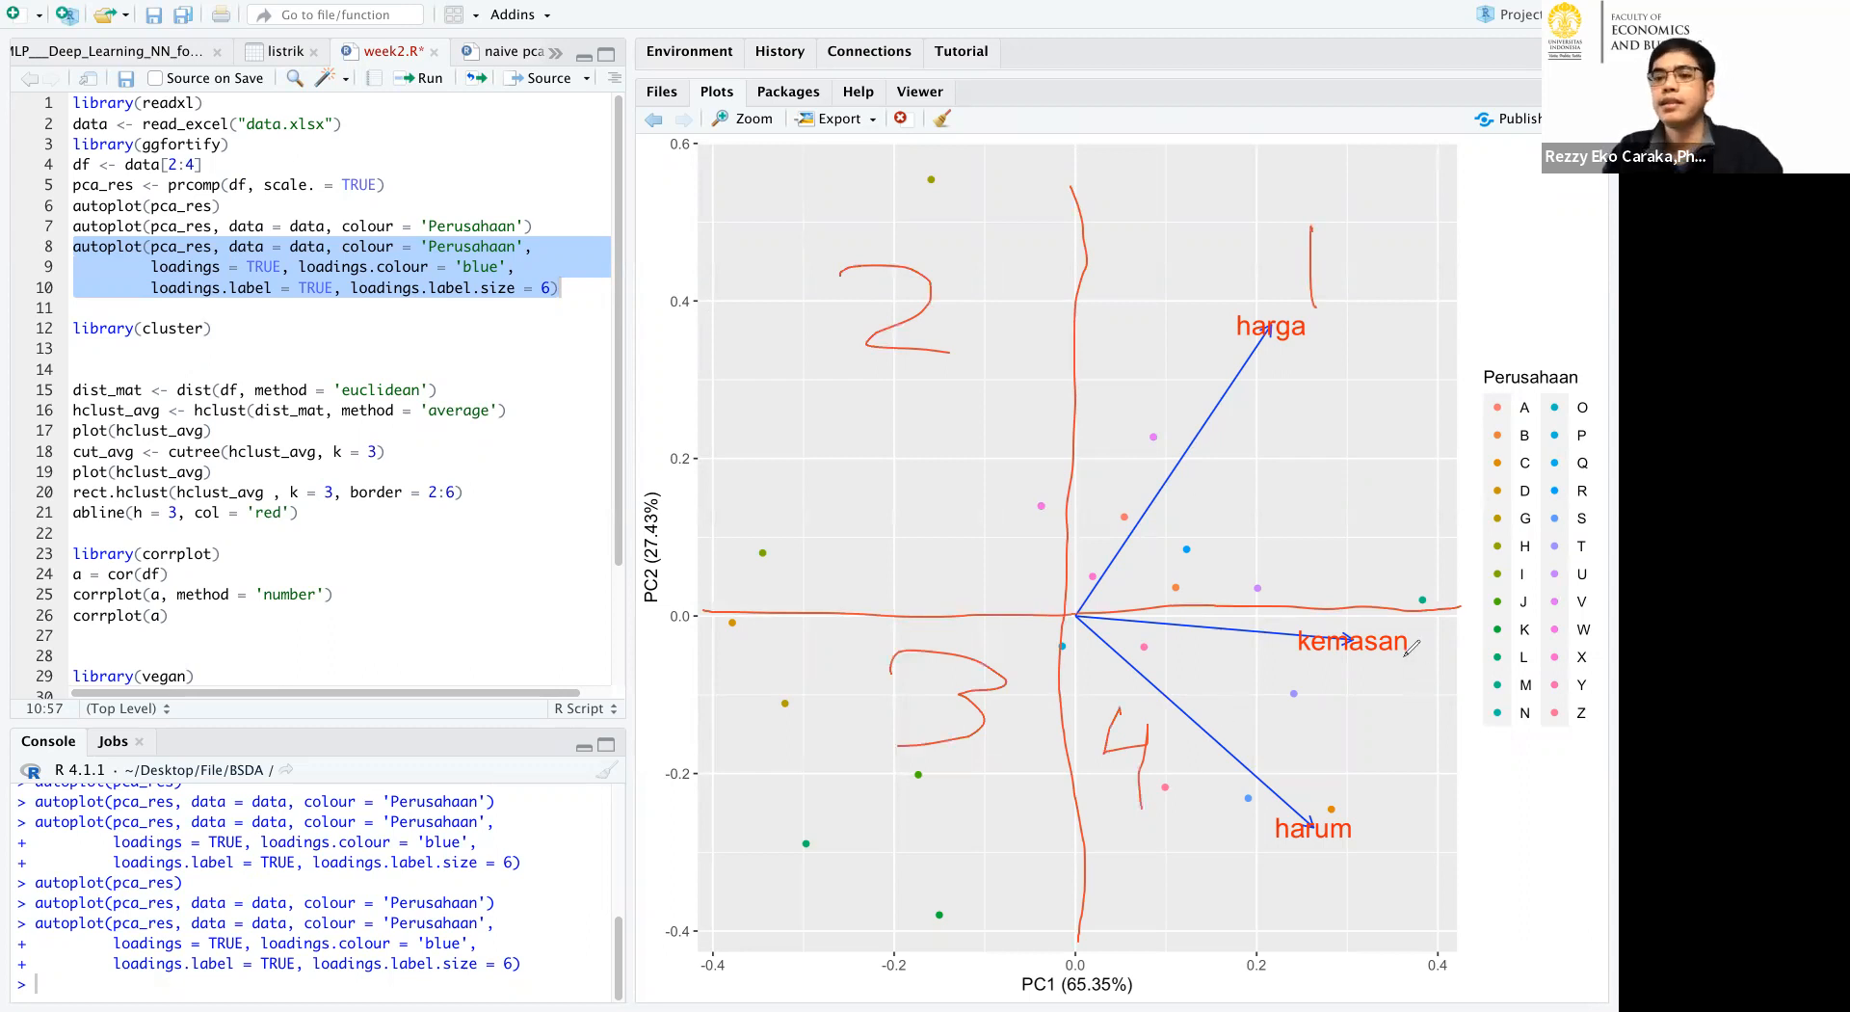
Circle the kemasan, harum and harga loadings, and enclose kemasan and harum together as one group.
{"action": "mouse_move", "coordinate": [1399, 627]}
{"action": "left_mouse_down"}
{"action": "mouse_move", "coordinate": [1349, 625]}
{"action": "mouse_move", "coordinate": [1428, 644]}
{"action": "left_mouse_up"}
{"action": "left_click_drag", "start_coordinate": [1238, 624], "coordinate": [1398, 626]}
{"action": "mouse_move", "coordinate": [1361, 726]}
{"action": "left_mouse_down"}
{"action": "mouse_move", "coordinate": [1195, 844]}
{"action": "mouse_move", "coordinate": [1282, 742]}
{"action": "left_mouse_up"}
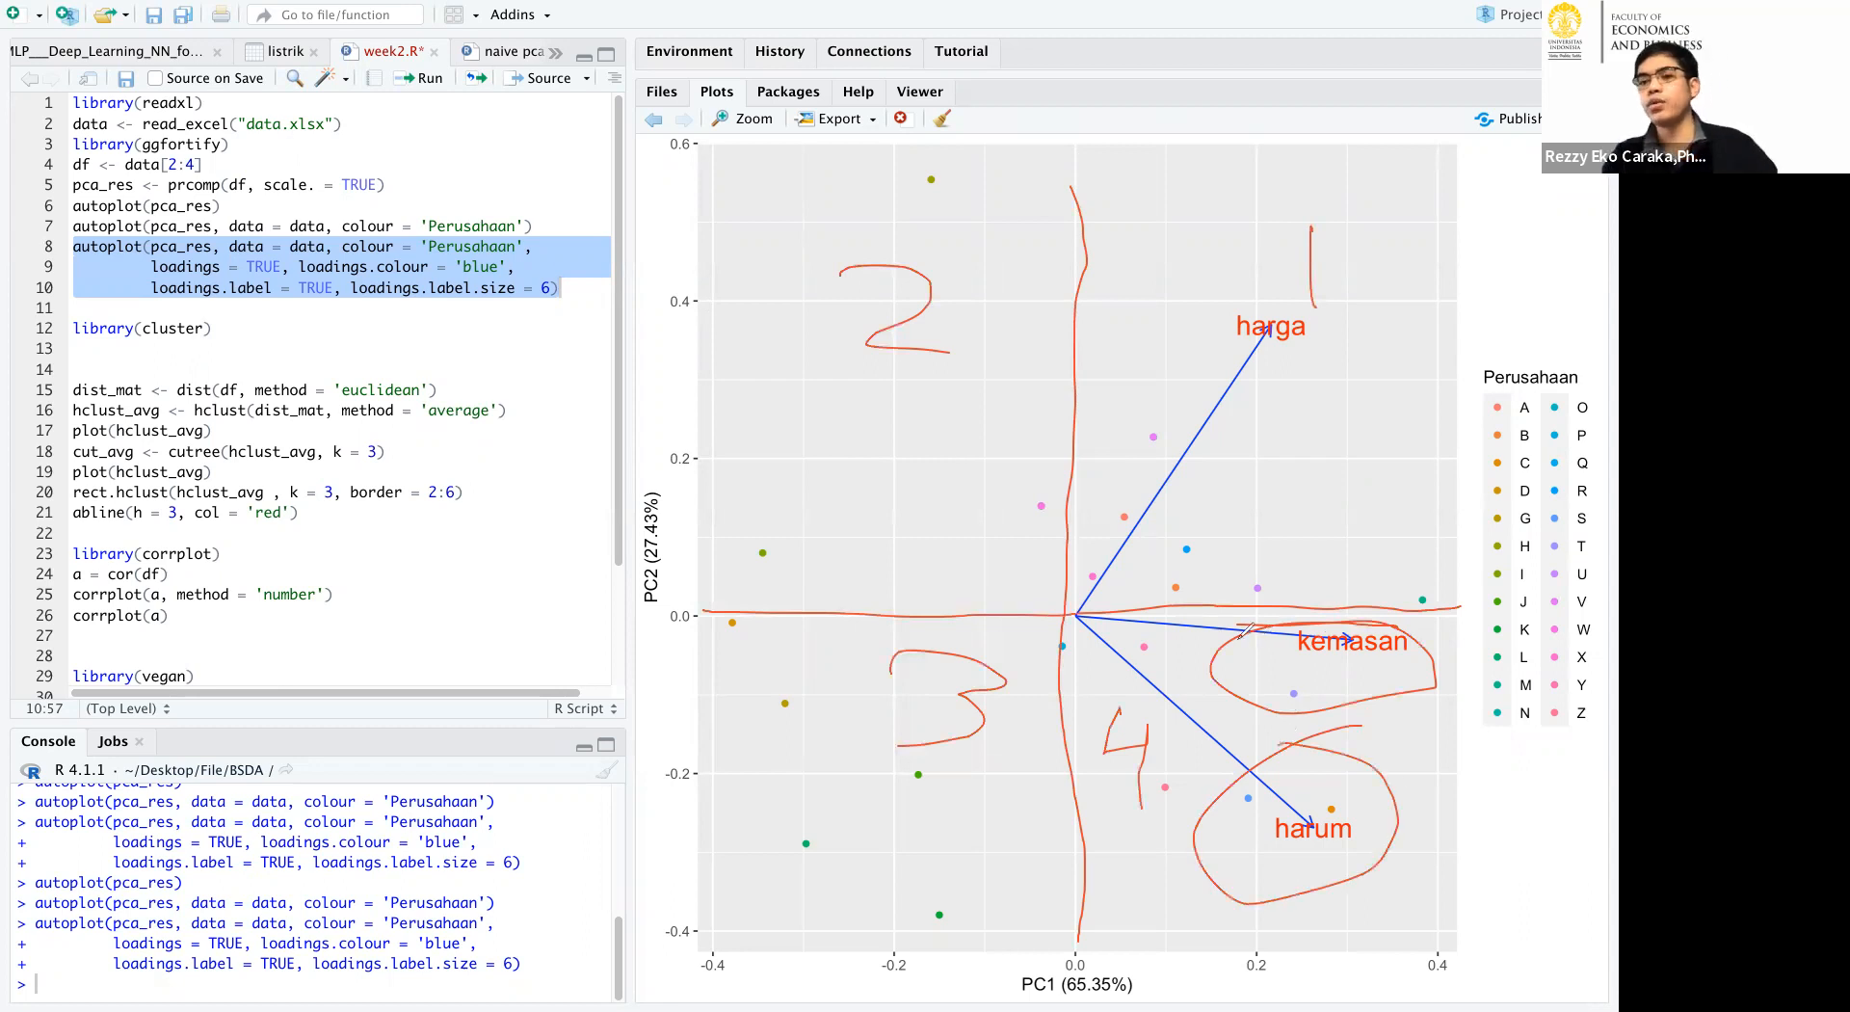
{"action": "mouse_move", "coordinate": [1212, 616]}
{"action": "left_mouse_down"}
{"action": "mouse_move", "coordinate": [1421, 616]}
{"action": "mouse_move", "coordinate": [1342, 935]}
{"action": "mouse_move", "coordinate": [1296, 935]}
{"action": "left_mouse_up"}
{"action": "left_click_drag", "start_coordinate": [1171, 861], "coordinate": [1222, 611]}
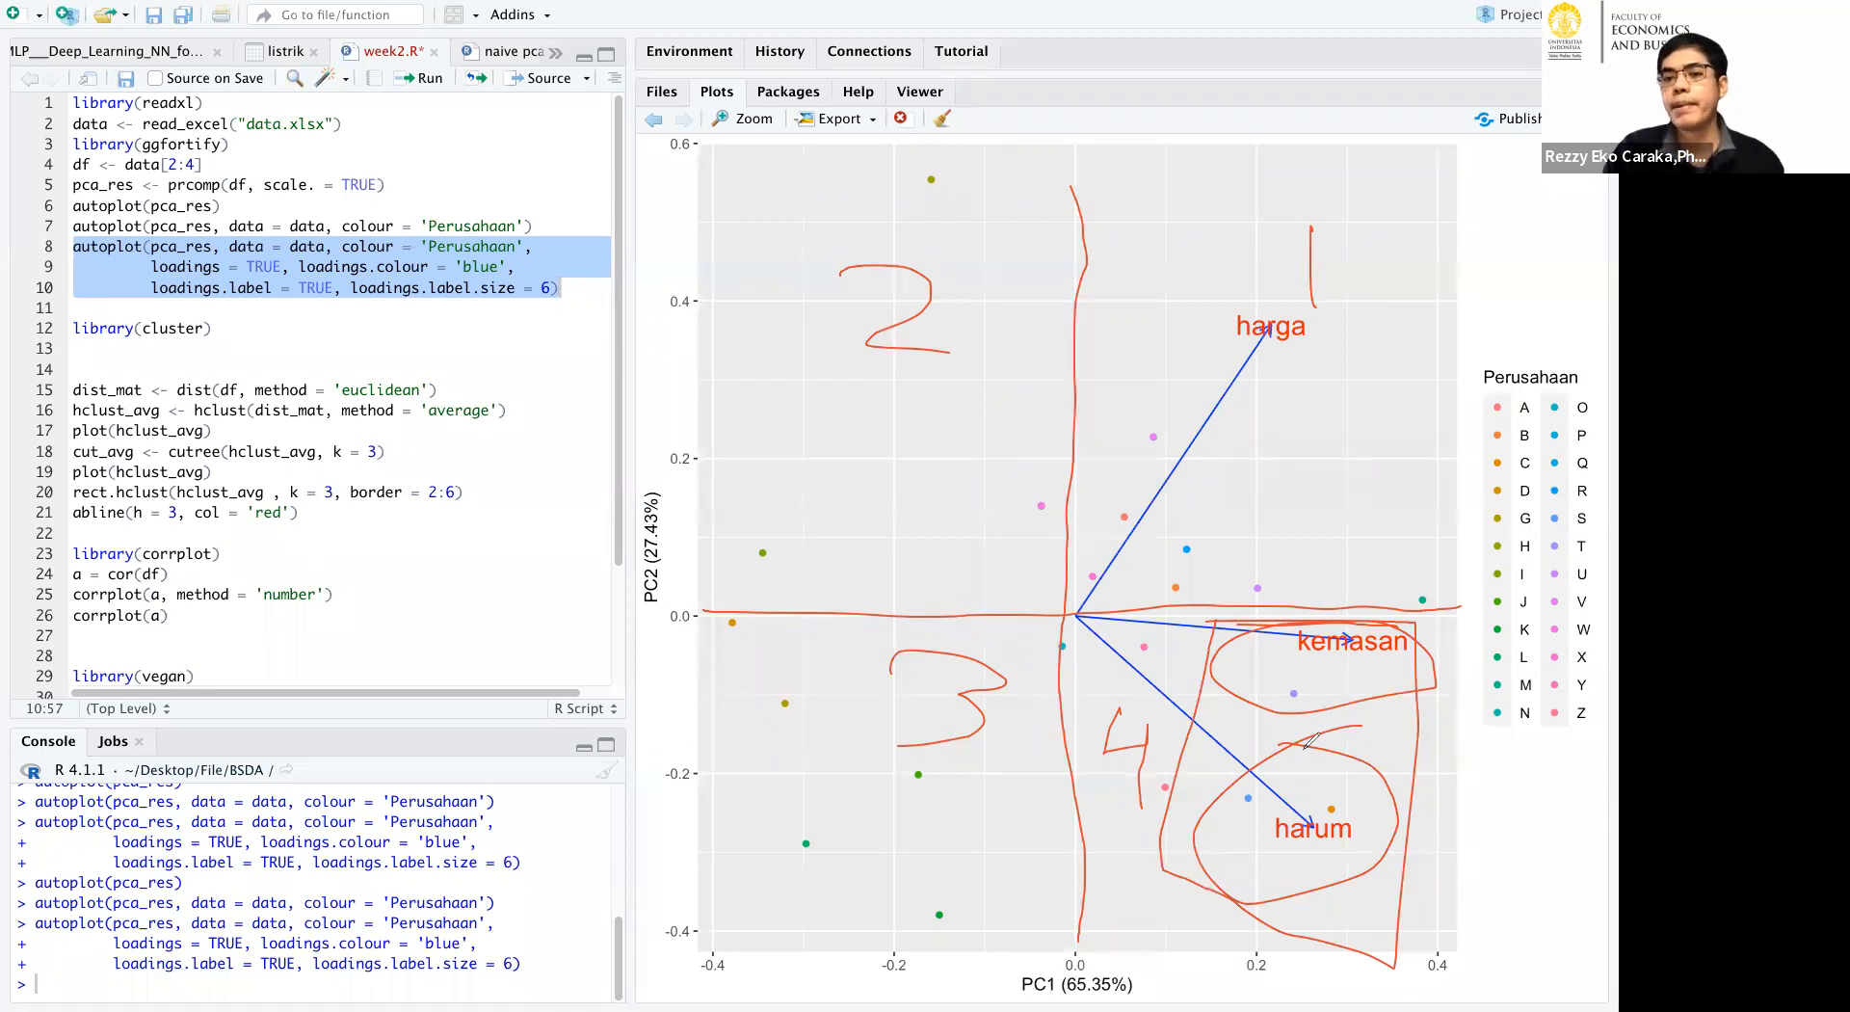
{"action": "mouse_move", "coordinate": [1272, 284]}
{"action": "left_mouse_down"}
{"action": "mouse_move", "coordinate": [1349, 356]}
{"action": "mouse_move", "coordinate": [1241, 275]}
{"action": "left_mouse_up"}
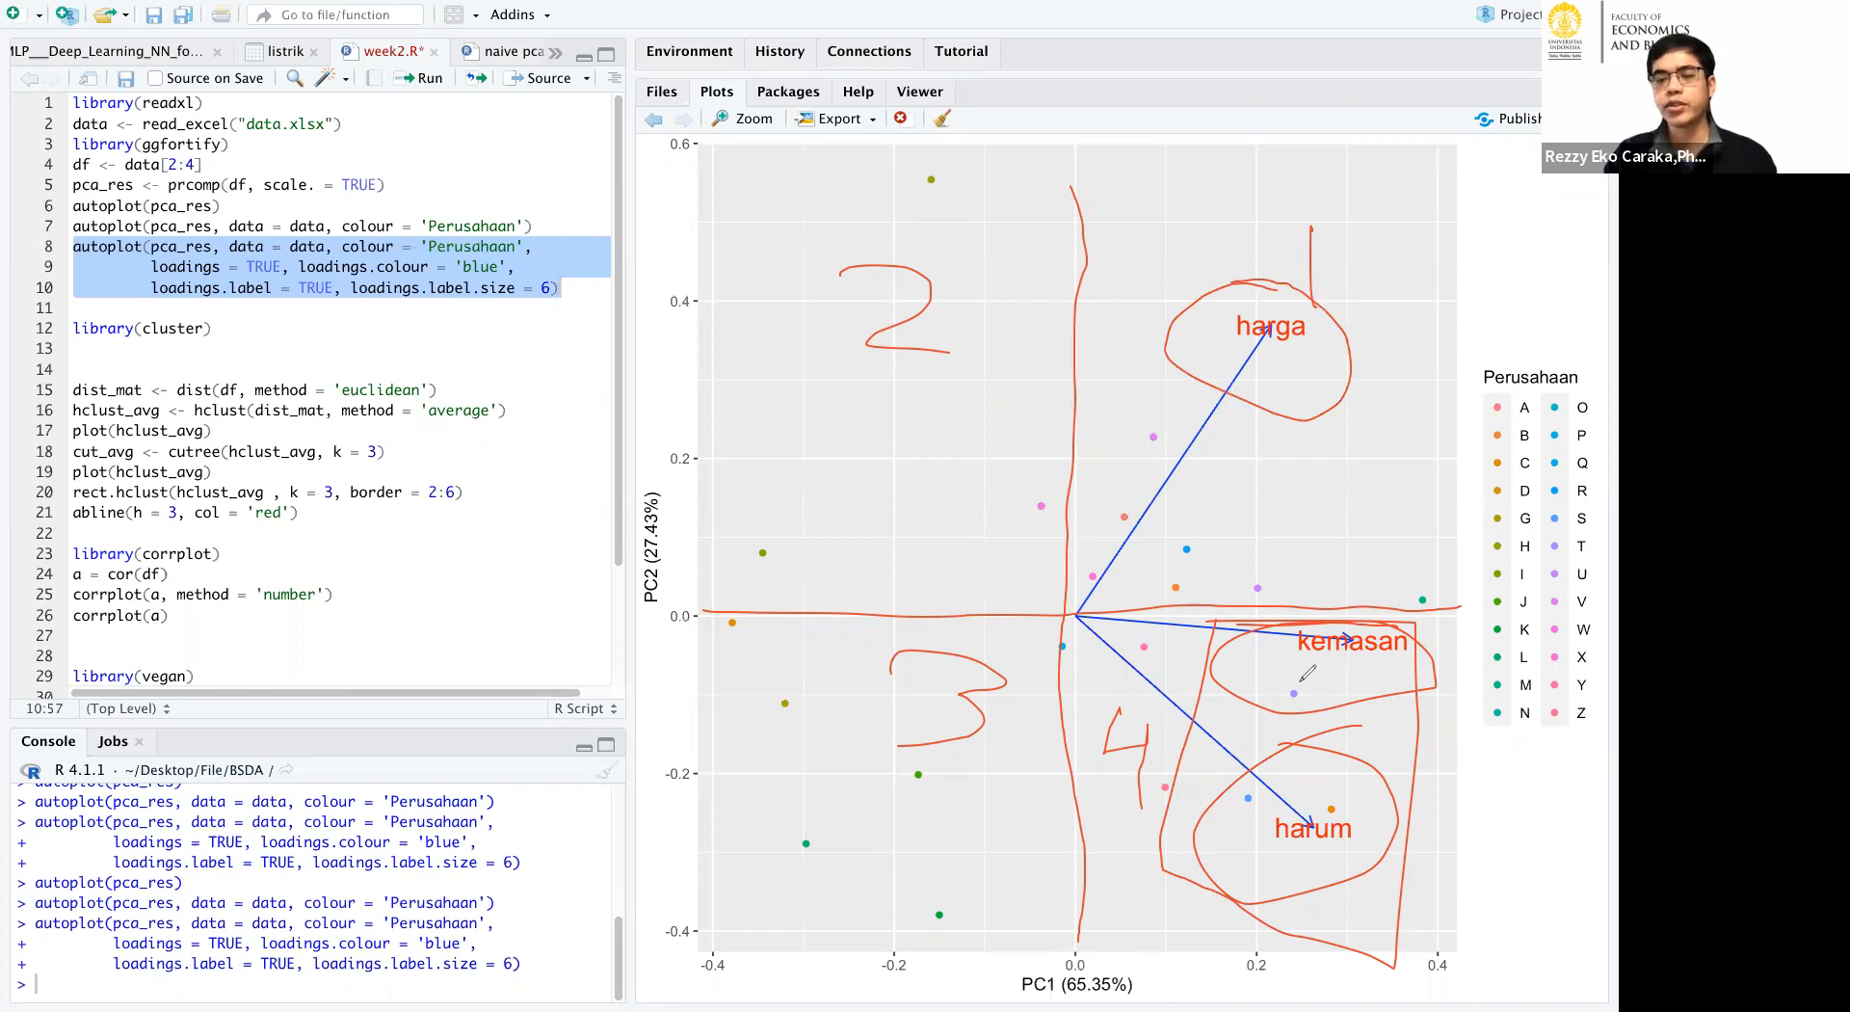
{"action": "mouse_move", "coordinate": [1279, 609]}
{"action": "left_mouse_down"}
{"action": "mouse_move", "coordinate": [1157, 708]}
{"action": "mouse_move", "coordinate": [1149, 819]}
{"action": "mouse_move", "coordinate": [1460, 693]}
{"action": "mouse_move", "coordinate": [1221, 601]}
{"action": "left_mouse_up"}
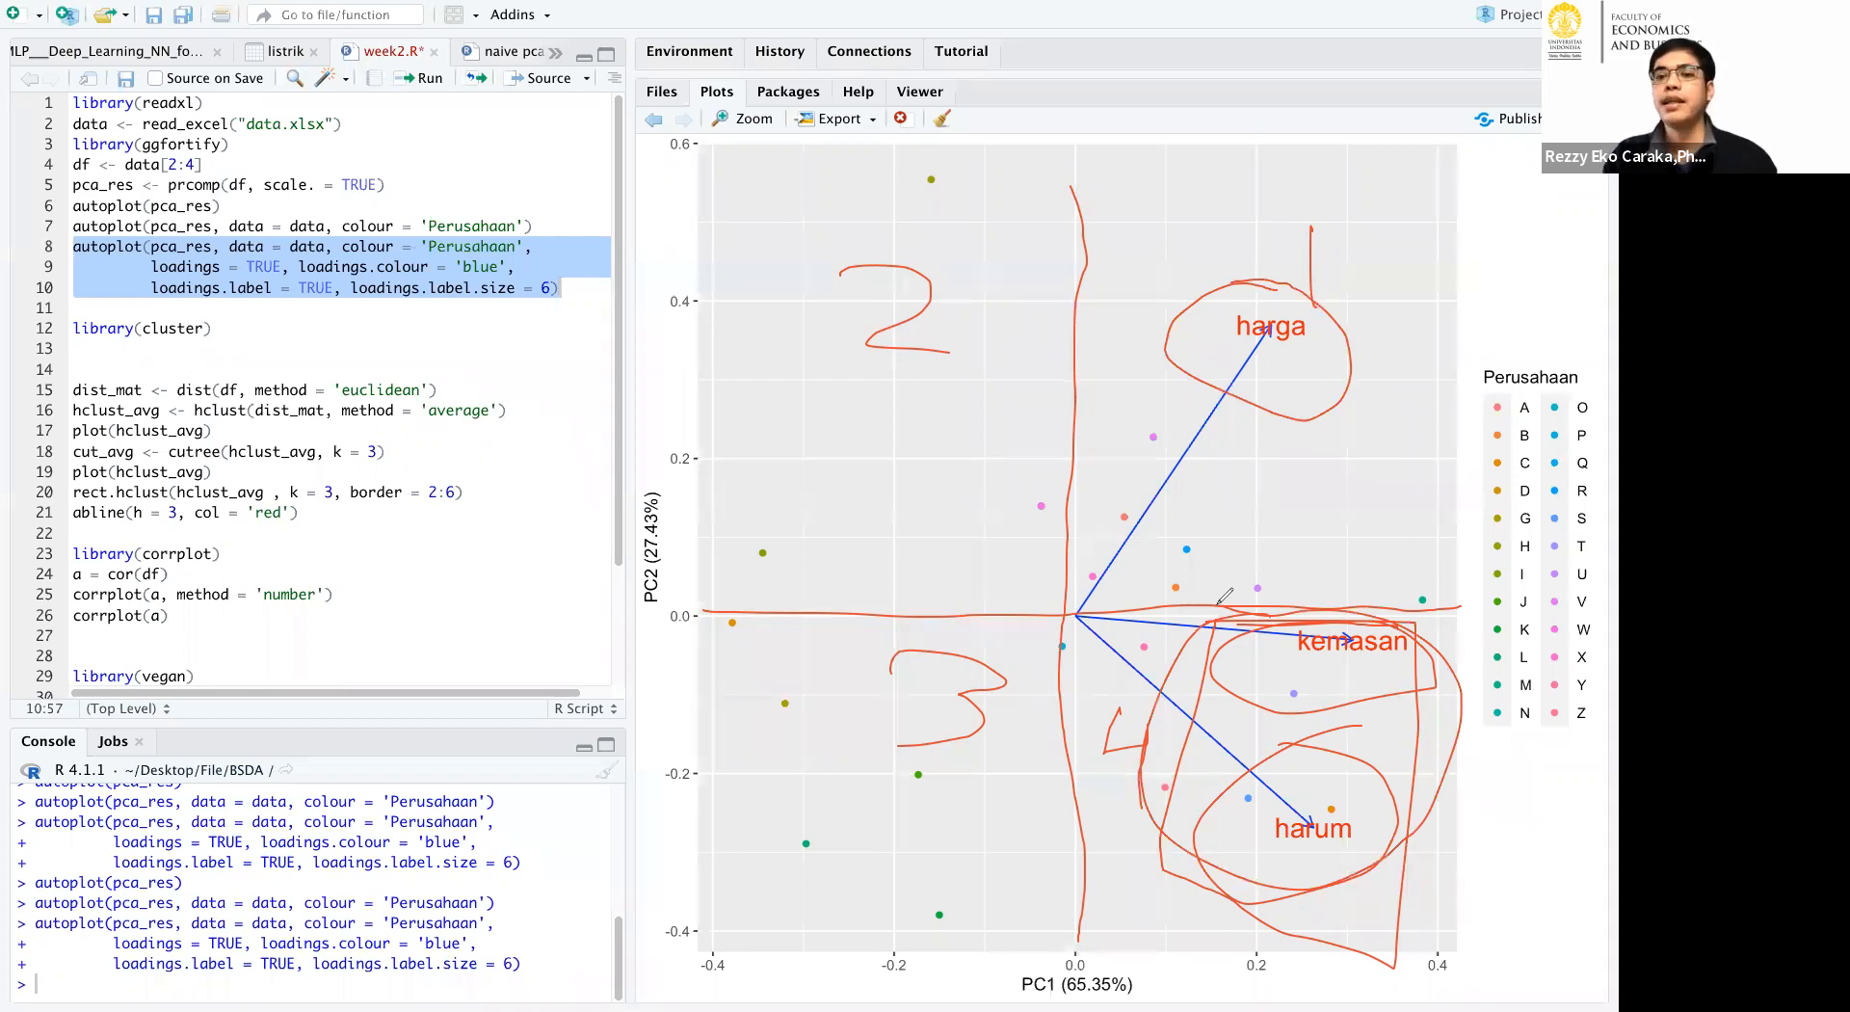
Re-outline harga and the kemasan-harum group on the PCA plot, and clear all the drawn annotations.
{"action": "left_click_drag", "start_coordinate": [1156, 297], "coordinate": [1262, 279]}
{"action": "mouse_move", "coordinate": [1250, 622]}
{"action": "left_mouse_down"}
{"action": "mouse_move", "coordinate": [1235, 736]}
{"action": "mouse_move", "coordinate": [1263, 616]}
{"action": "mouse_move", "coordinate": [1432, 677]}
{"action": "mouse_move", "coordinate": [1364, 868]}
{"action": "mouse_move", "coordinate": [1282, 877]}
{"action": "mouse_move", "coordinate": [1227, 850]}
{"action": "left_mouse_up"}
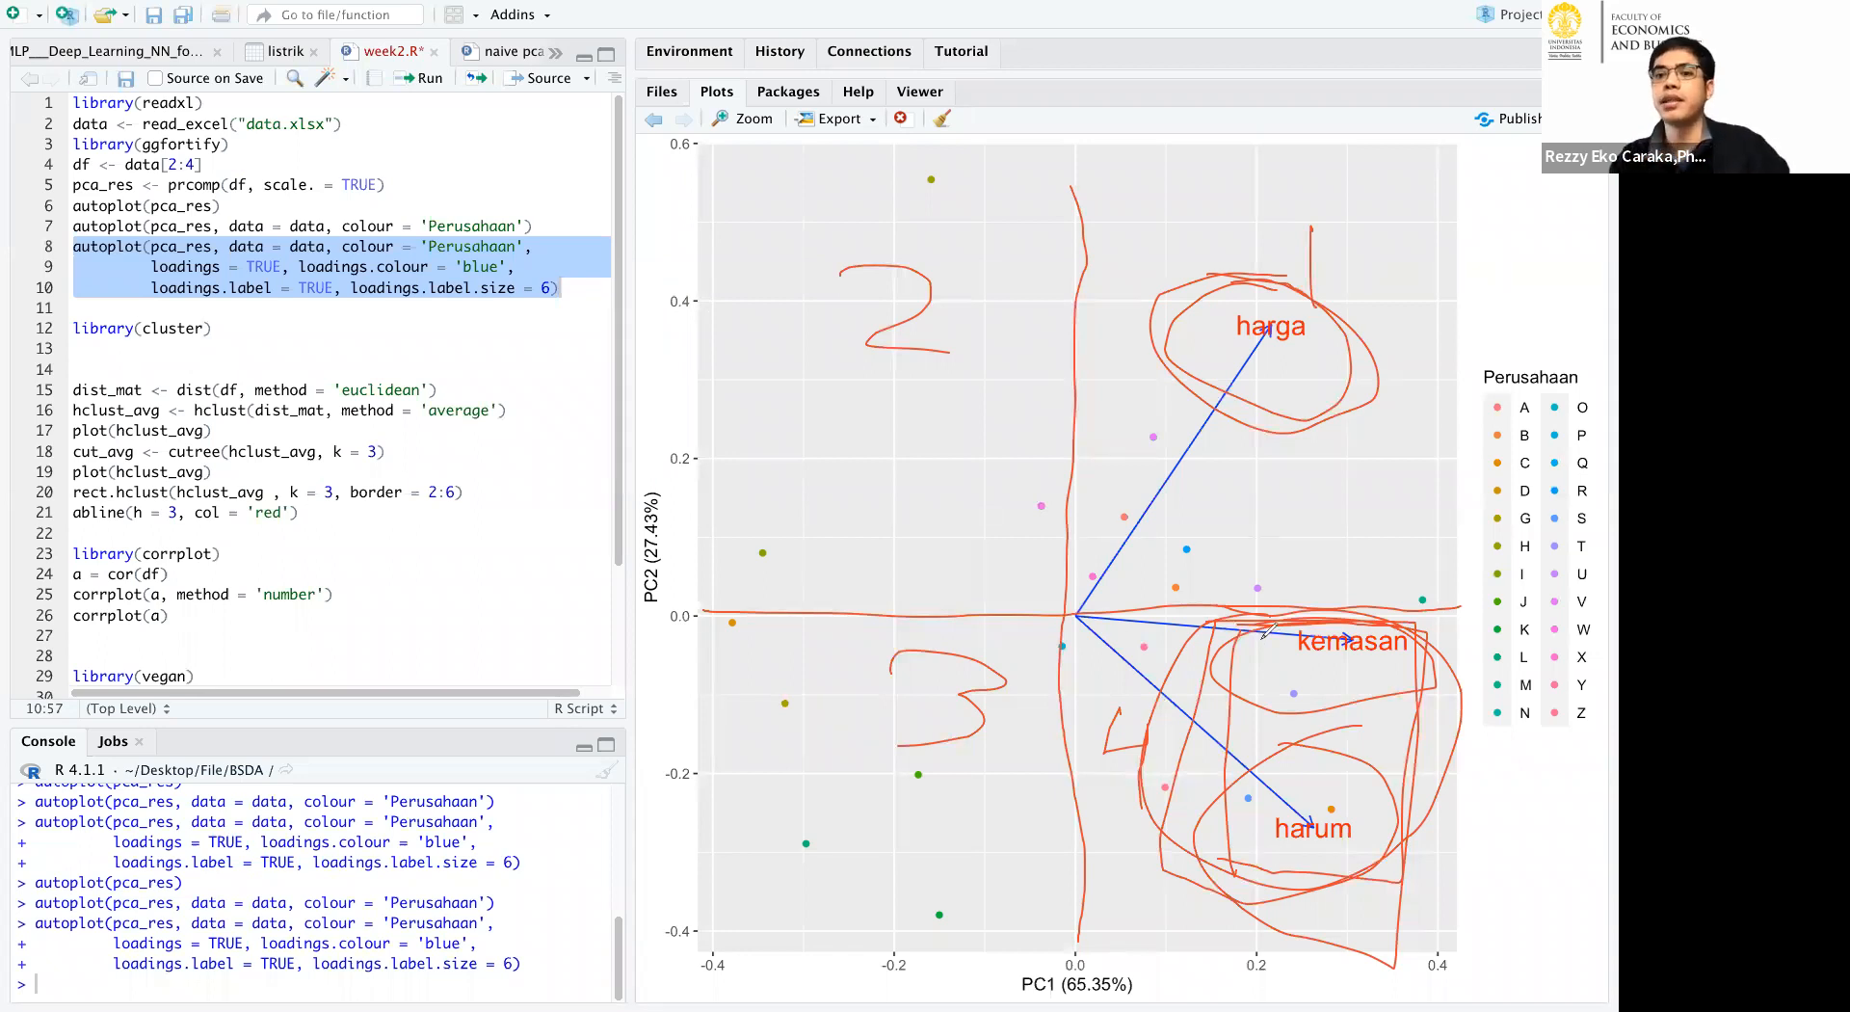
{"action": "mouse_move", "coordinate": [1327, 615]}
{"action": "left_mouse_down"}
{"action": "mouse_move", "coordinate": [1180, 635]}
{"action": "mouse_move", "coordinate": [1470, 672]}
{"action": "mouse_move", "coordinate": [1278, 612]}
{"action": "left_mouse_up"}
{"action": "mouse_move", "coordinate": [1164, 870]}
{"action": "left_mouse_down"}
{"action": "mouse_move", "coordinate": [1356, 871]}
{"action": "mouse_move", "coordinate": [1210, 579]}
{"action": "mouse_move", "coordinate": [1243, 266]}
{"action": "mouse_move", "coordinate": [1424, 451]}
{"action": "left_mouse_up"}
{"action": "left_click_drag", "start_coordinate": [1423, 350], "coordinate": [1318, 284]}
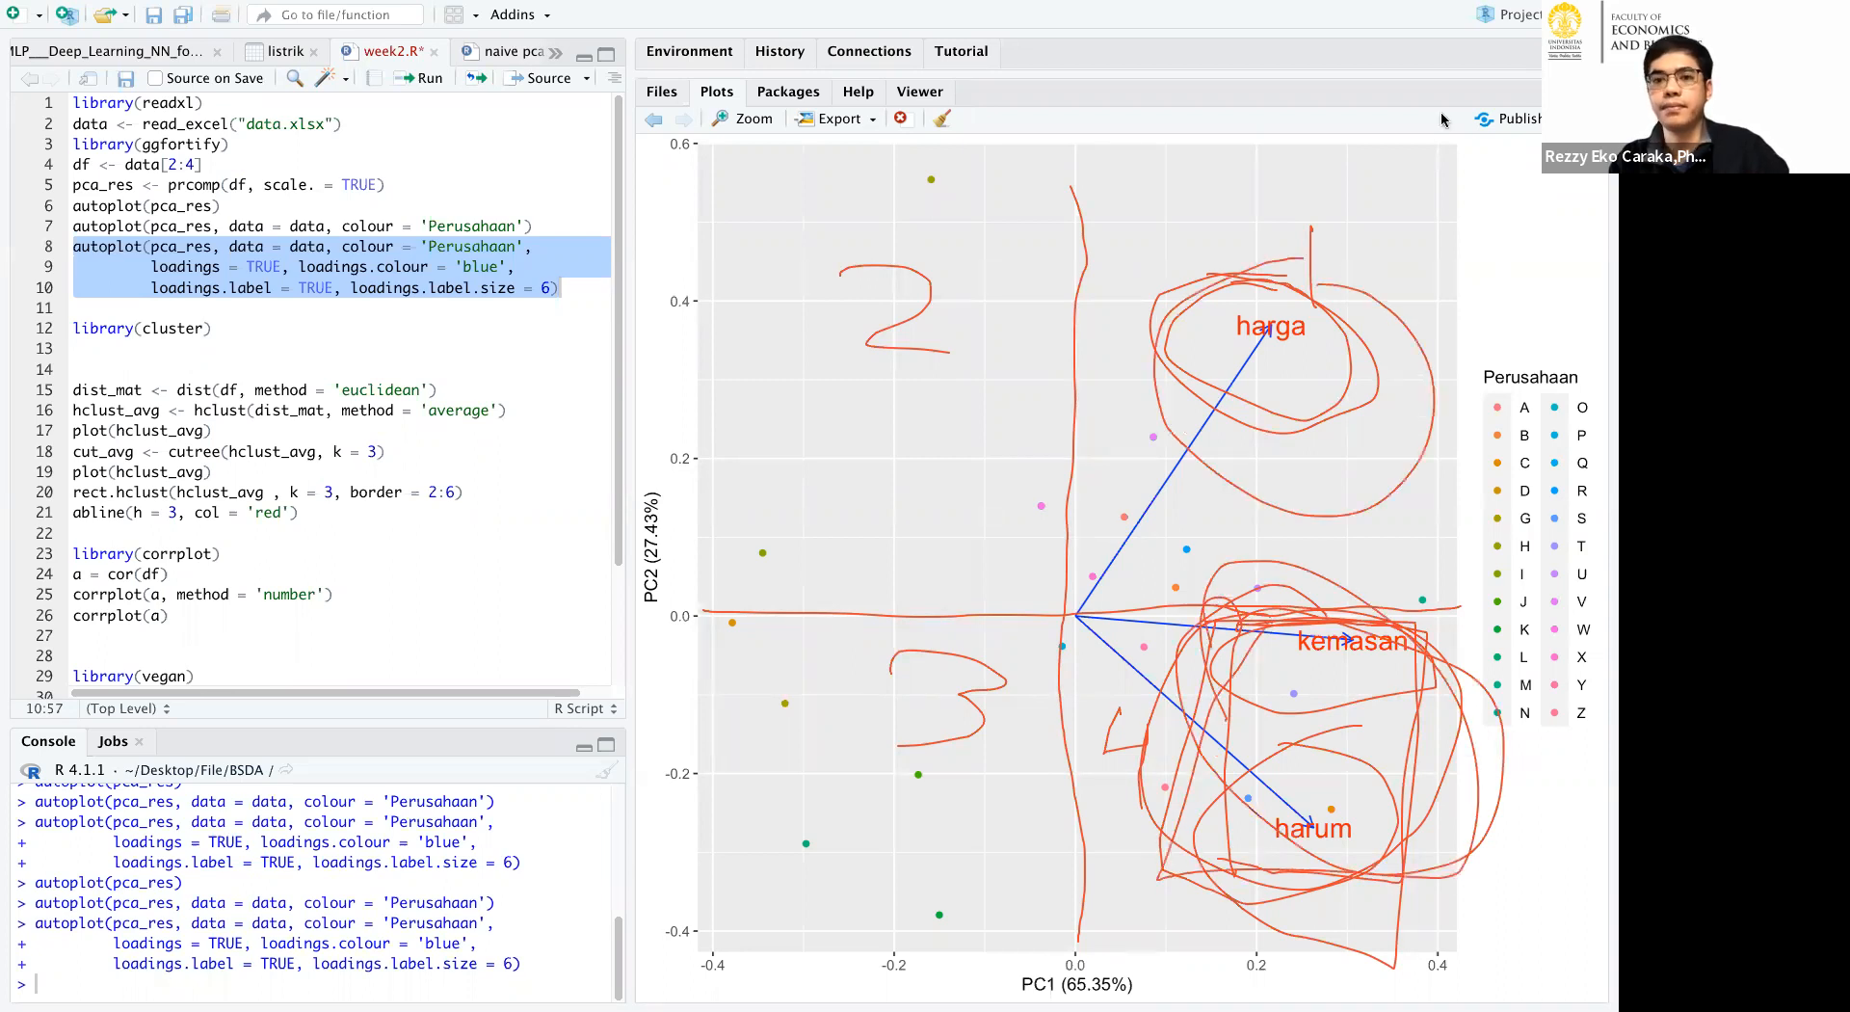
{"action": "left_click", "coordinate": [1354, 162]}
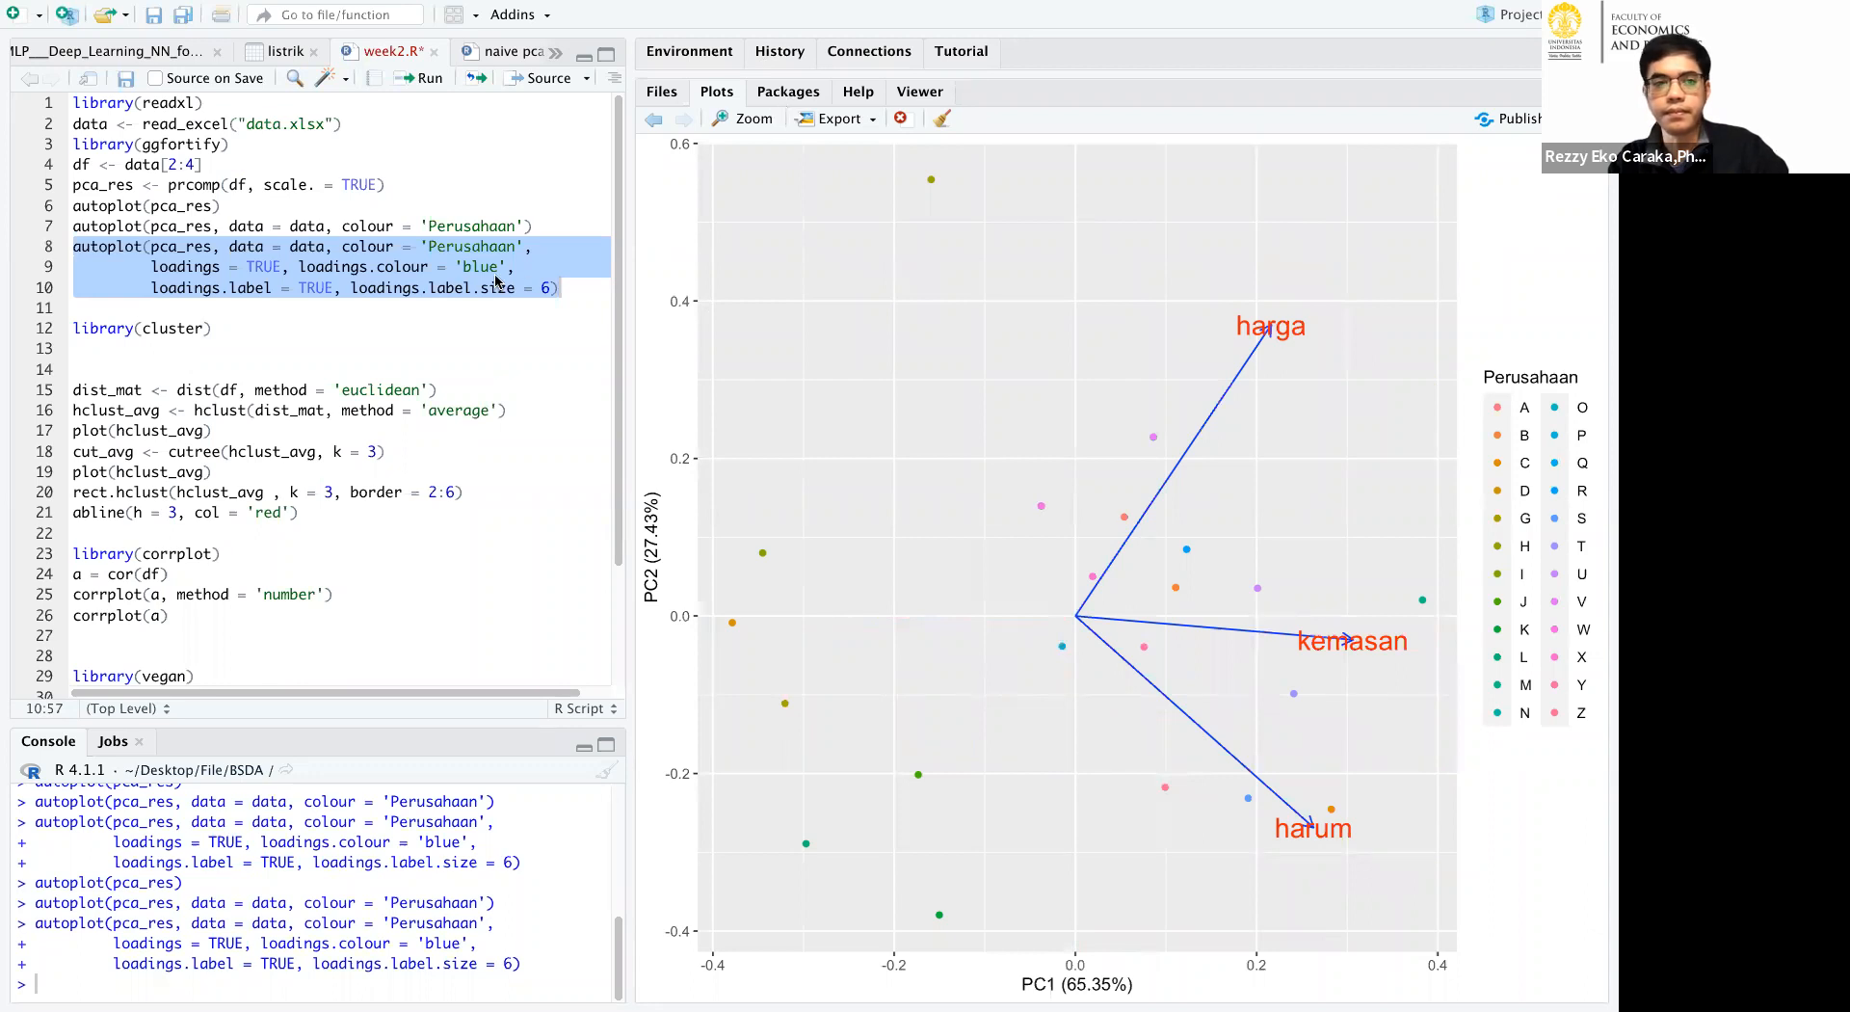
Examine the 'euclidean' distance method in the dist_mat line of the script.
{"action": "left_click", "coordinate": [376, 349]}
{"action": "left_click", "coordinate": [305, 303]}
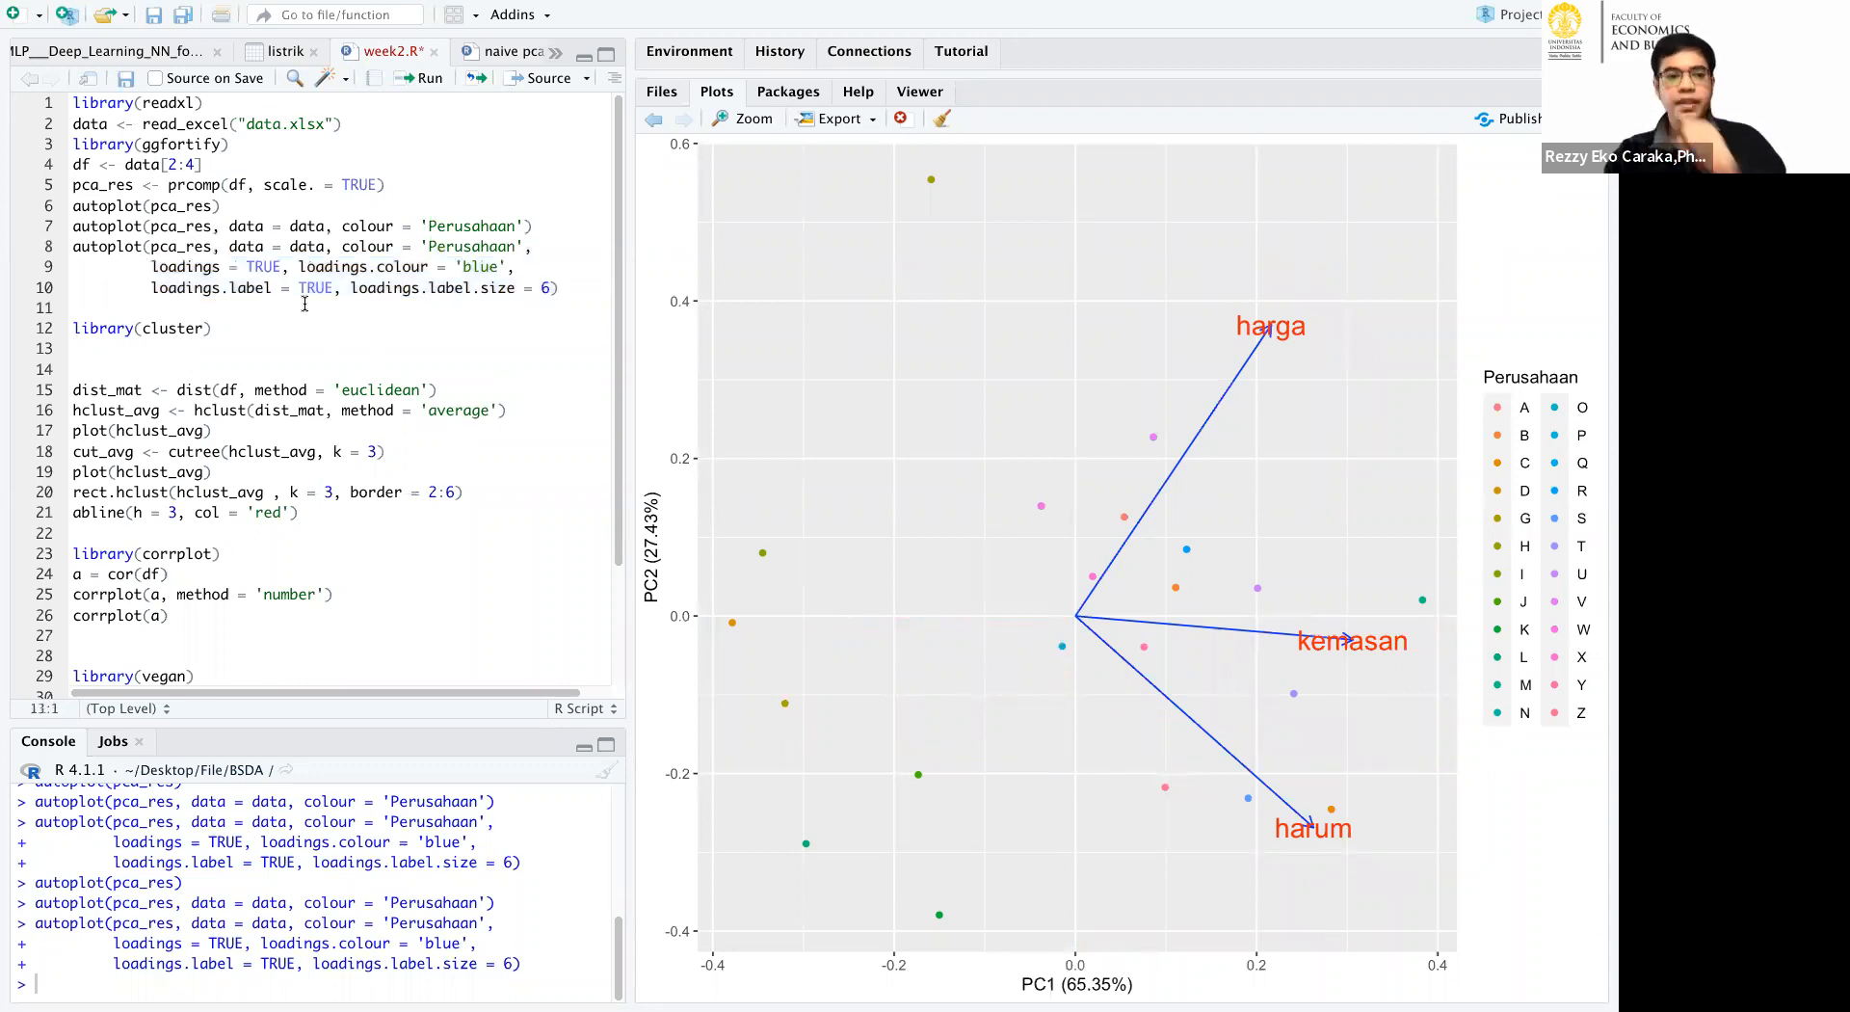
{"action": "scroll", "coordinate": [338, 323], "scroll_direction": "down", "scroll_amount": 3}
{"action": "scroll", "coordinate": [374, 342], "scroll_direction": "up", "scroll_amount": 2}
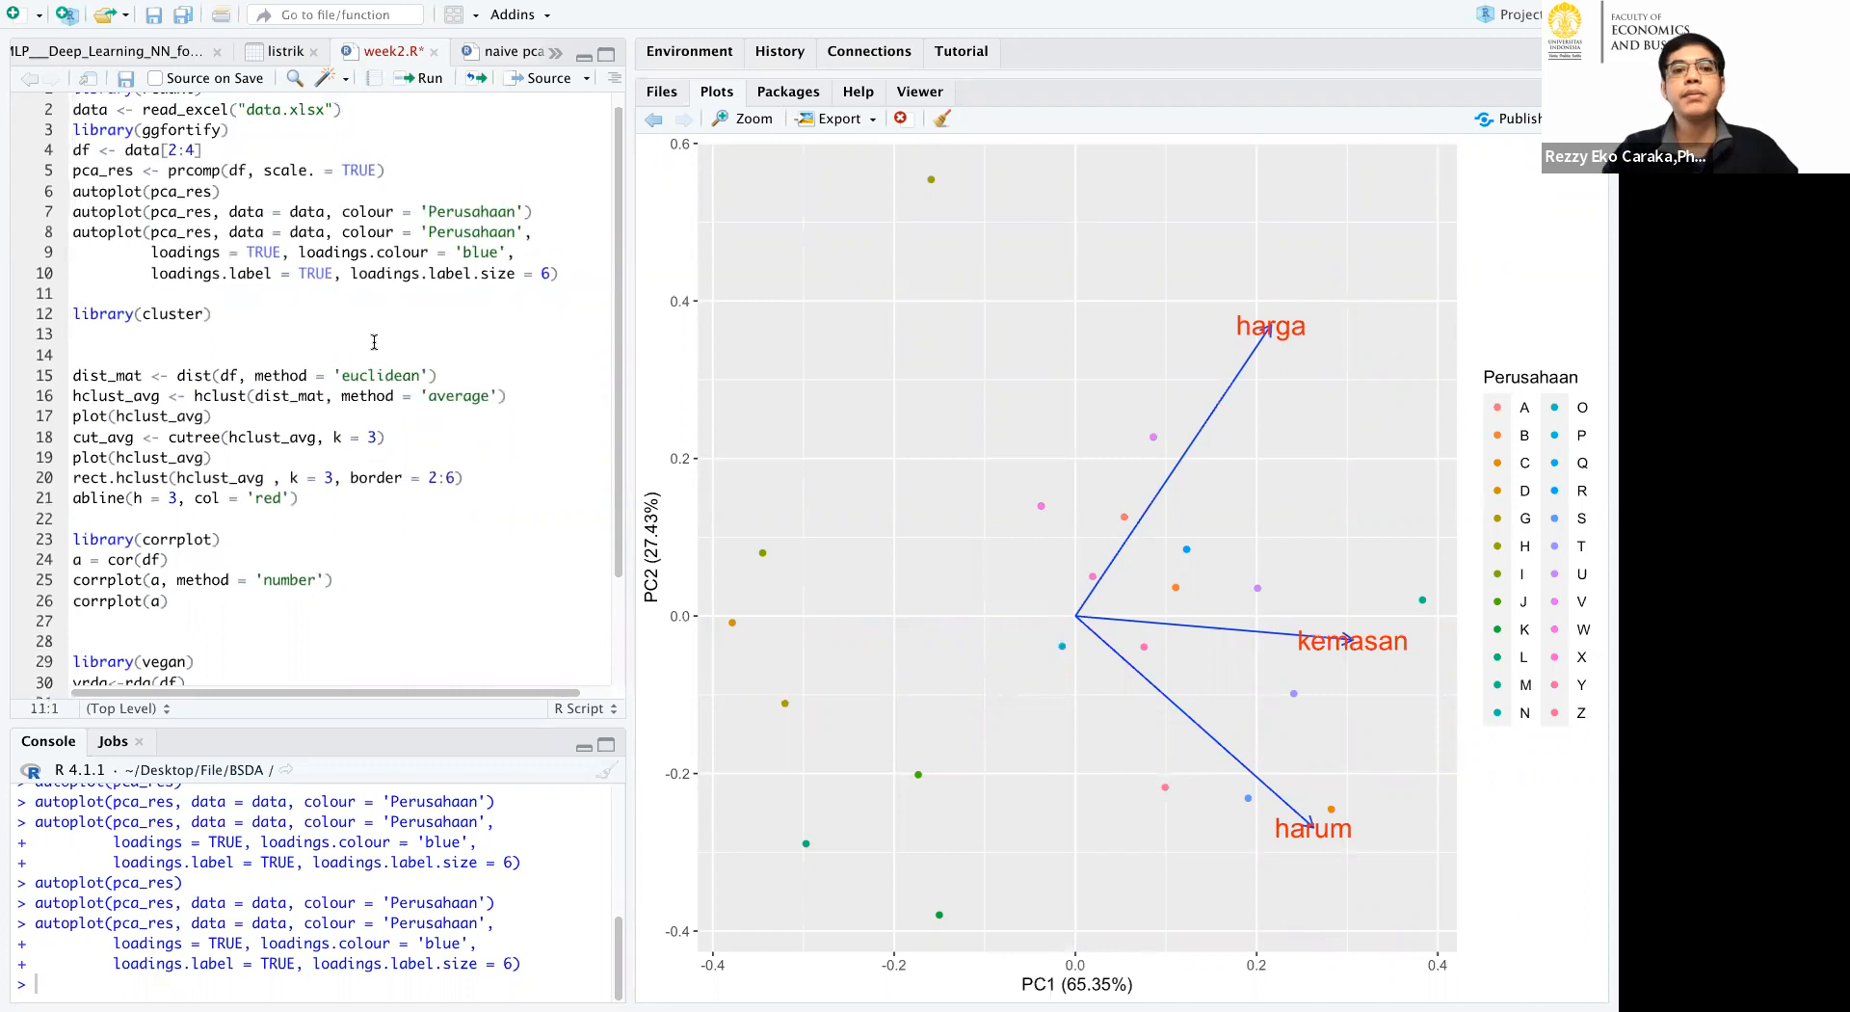
{"action": "left_click_drag", "start_coordinate": [423, 379], "coordinate": [342, 378]}
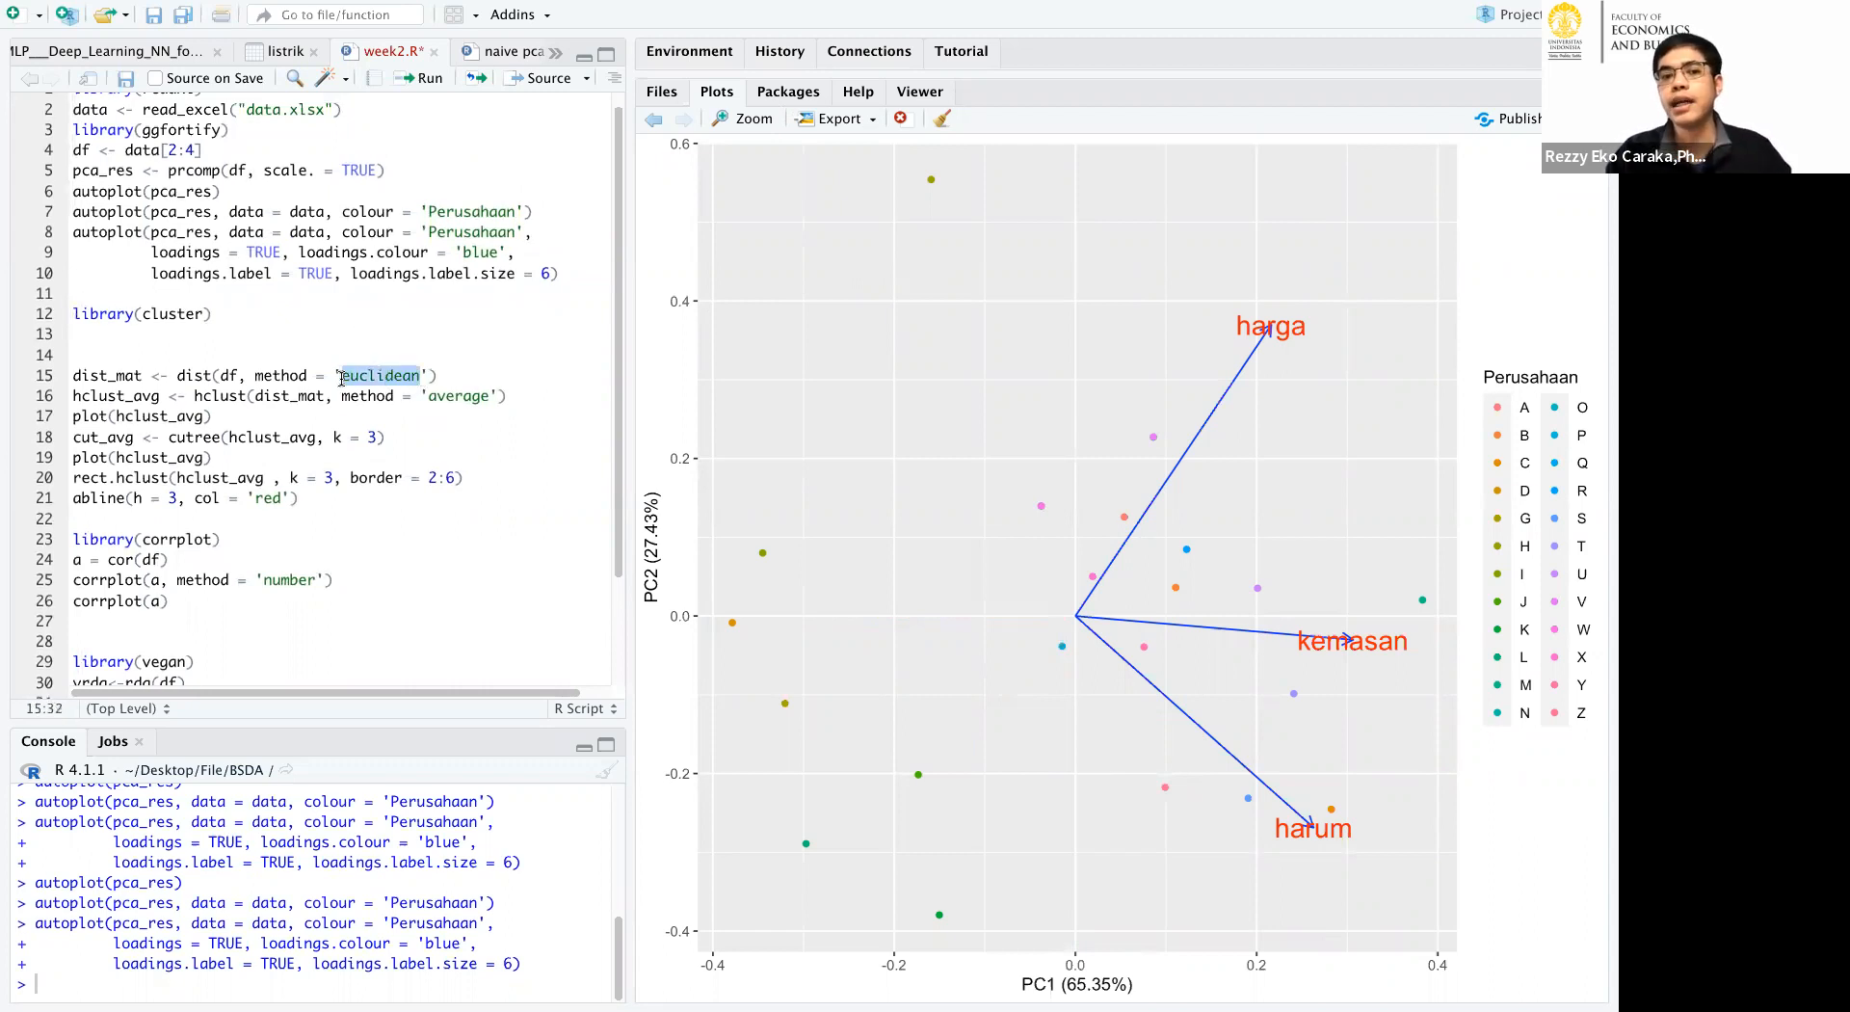
{"action": "key", "text": "Right"}
Add a blank line above library(cluster) and run the code from there through plot(hclust_avg) to draw the cluster dendrogram.
{"action": "left_click", "coordinate": [318, 294]}
{"action": "key", "text": "Return"}
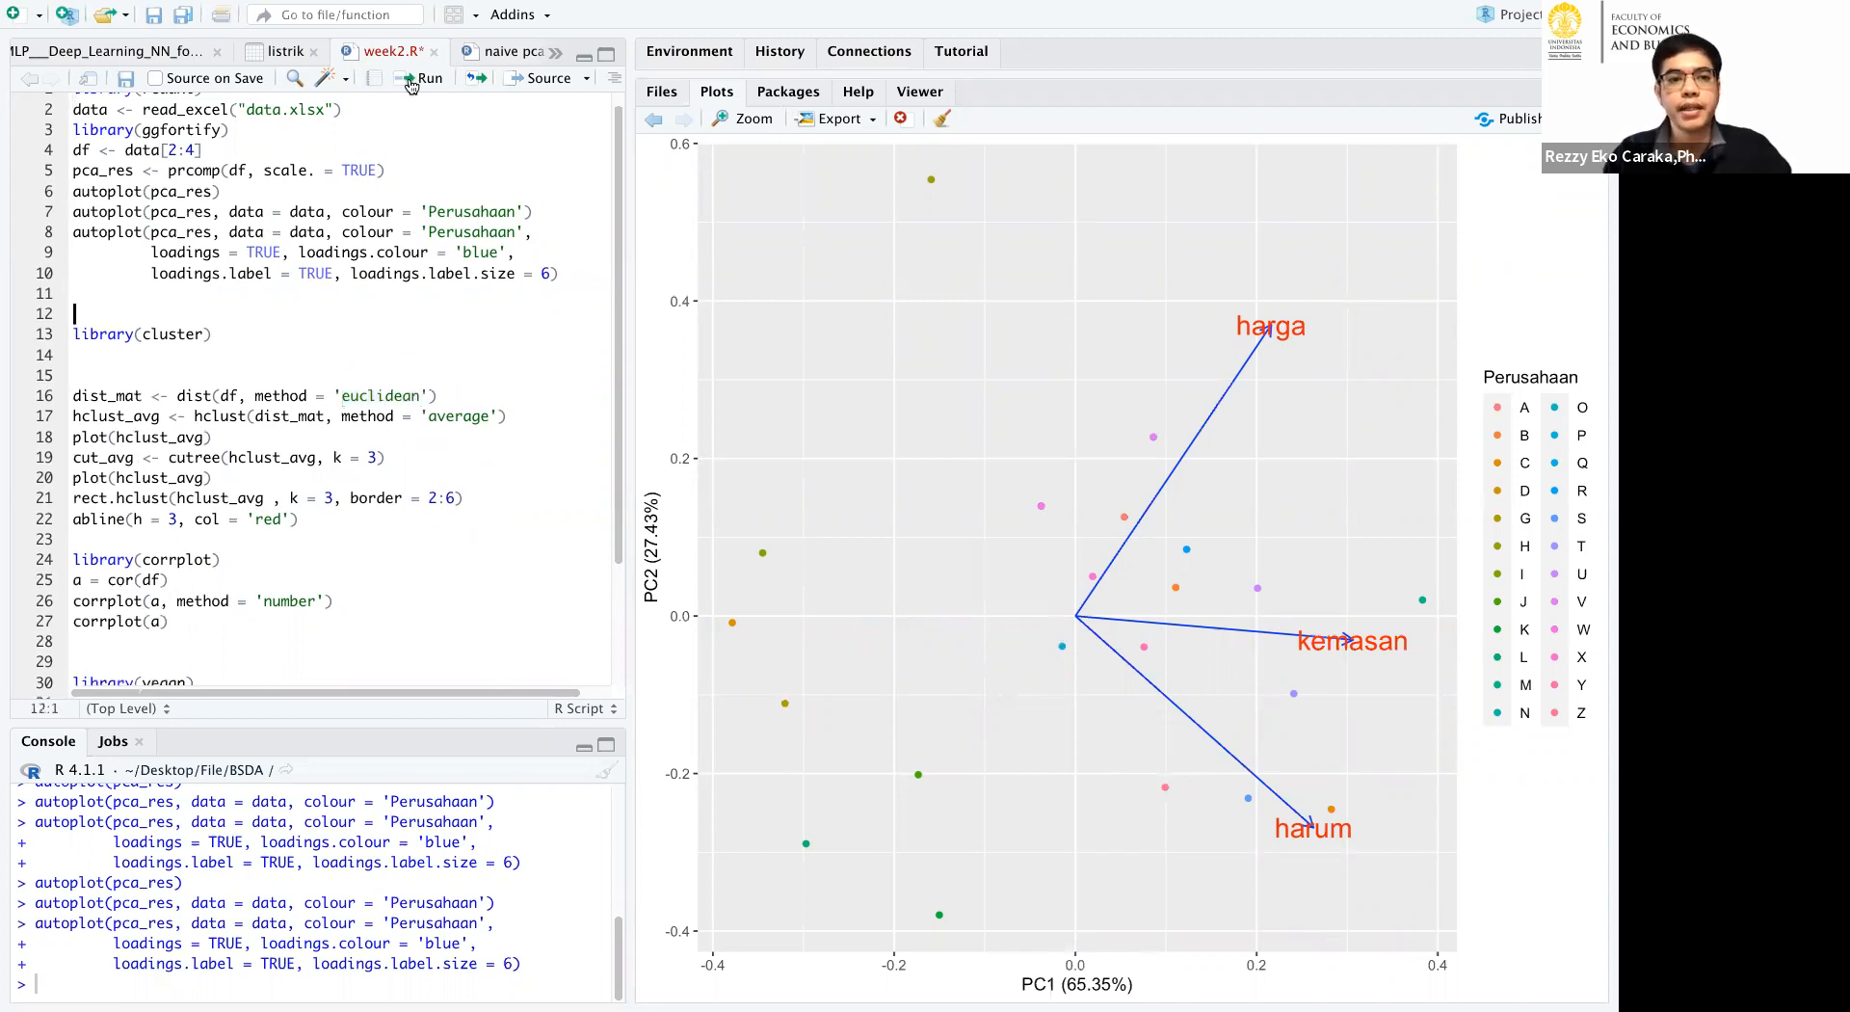
{"action": "left_click", "coordinate": [411, 79]}
{"action": "left_click", "coordinate": [412, 79]}
{"action": "left_click", "coordinate": [412, 79]}
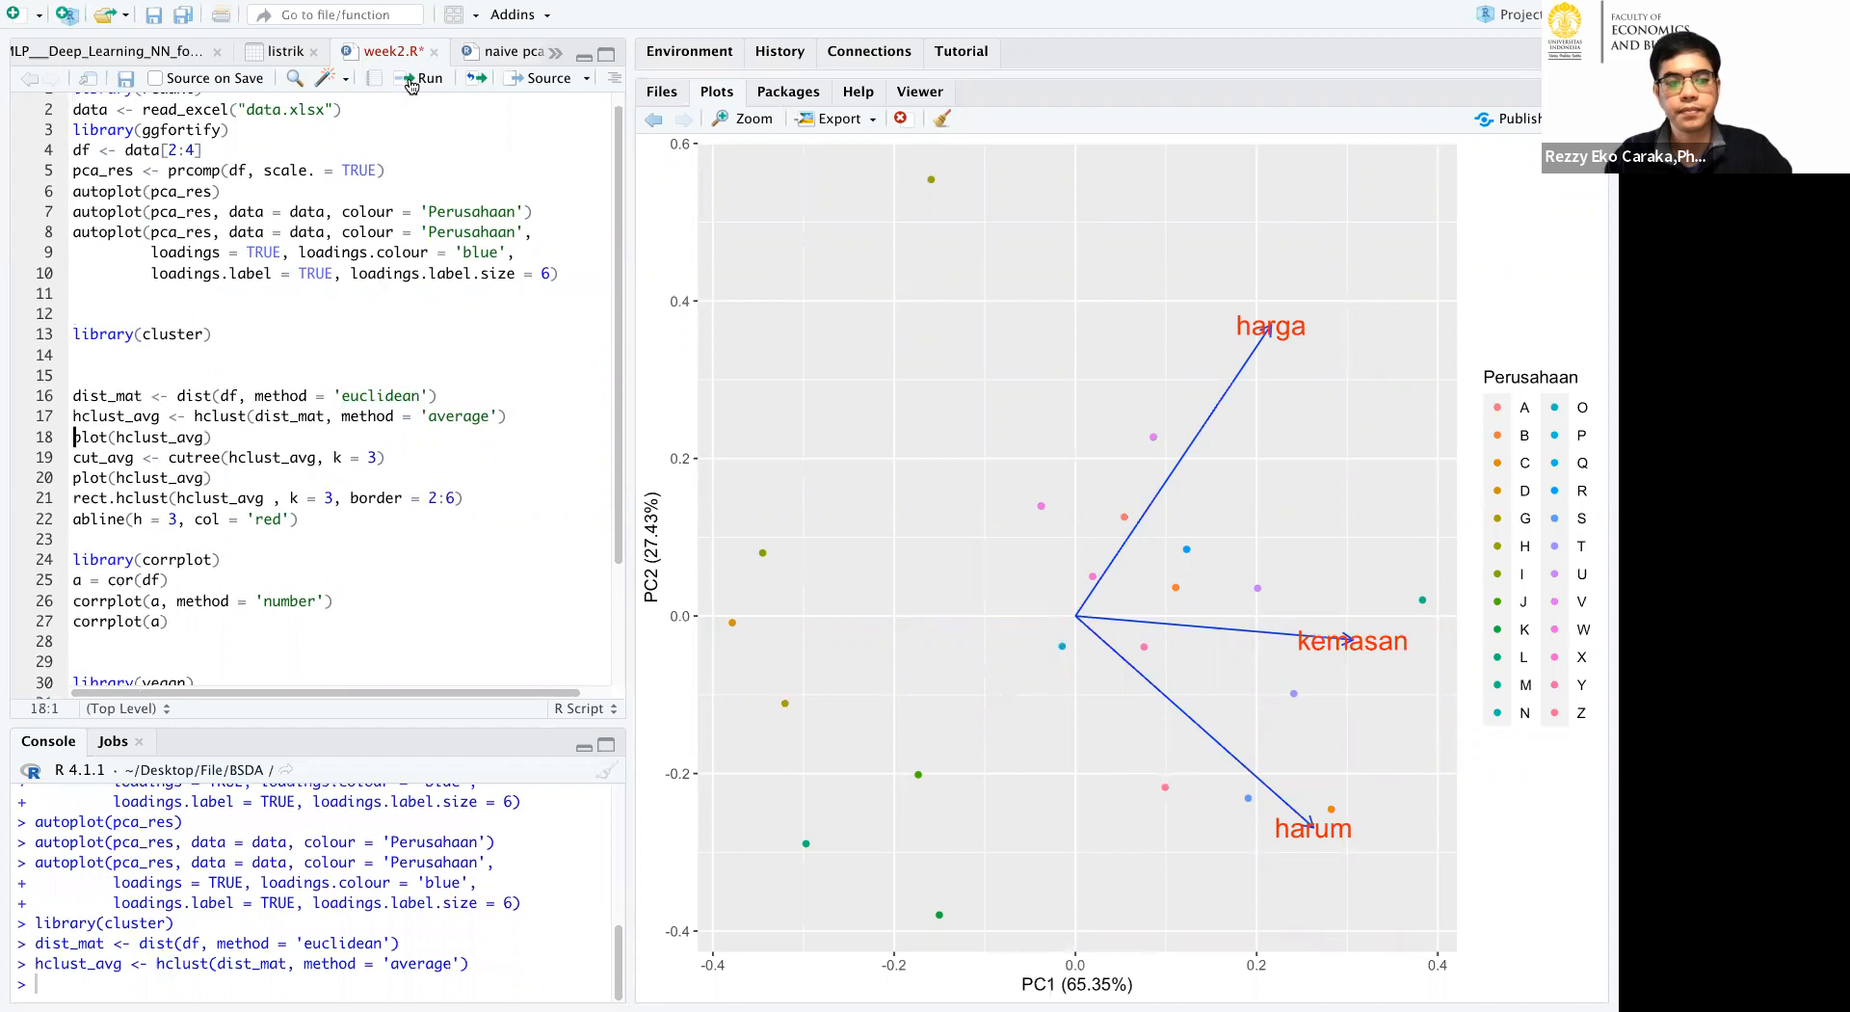
{"action": "left_click", "coordinate": [412, 79]}
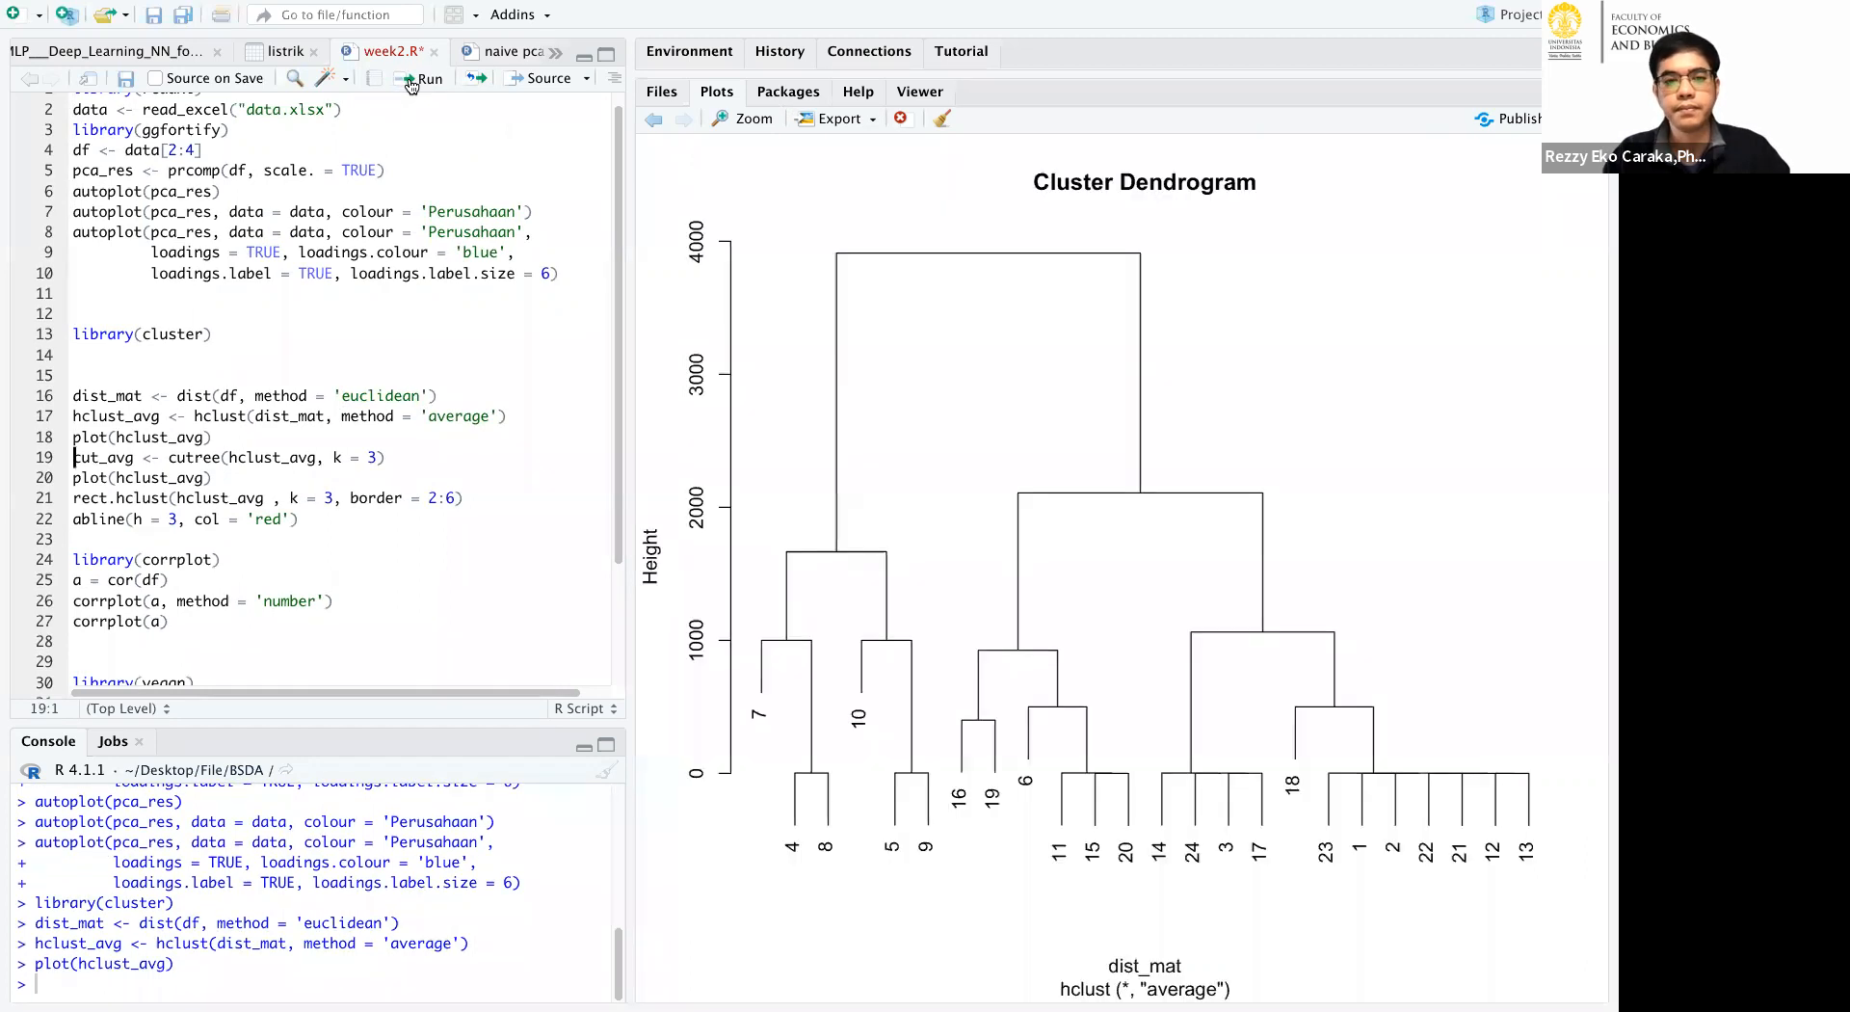
{"action": "left_click", "coordinate": [448, 254]}
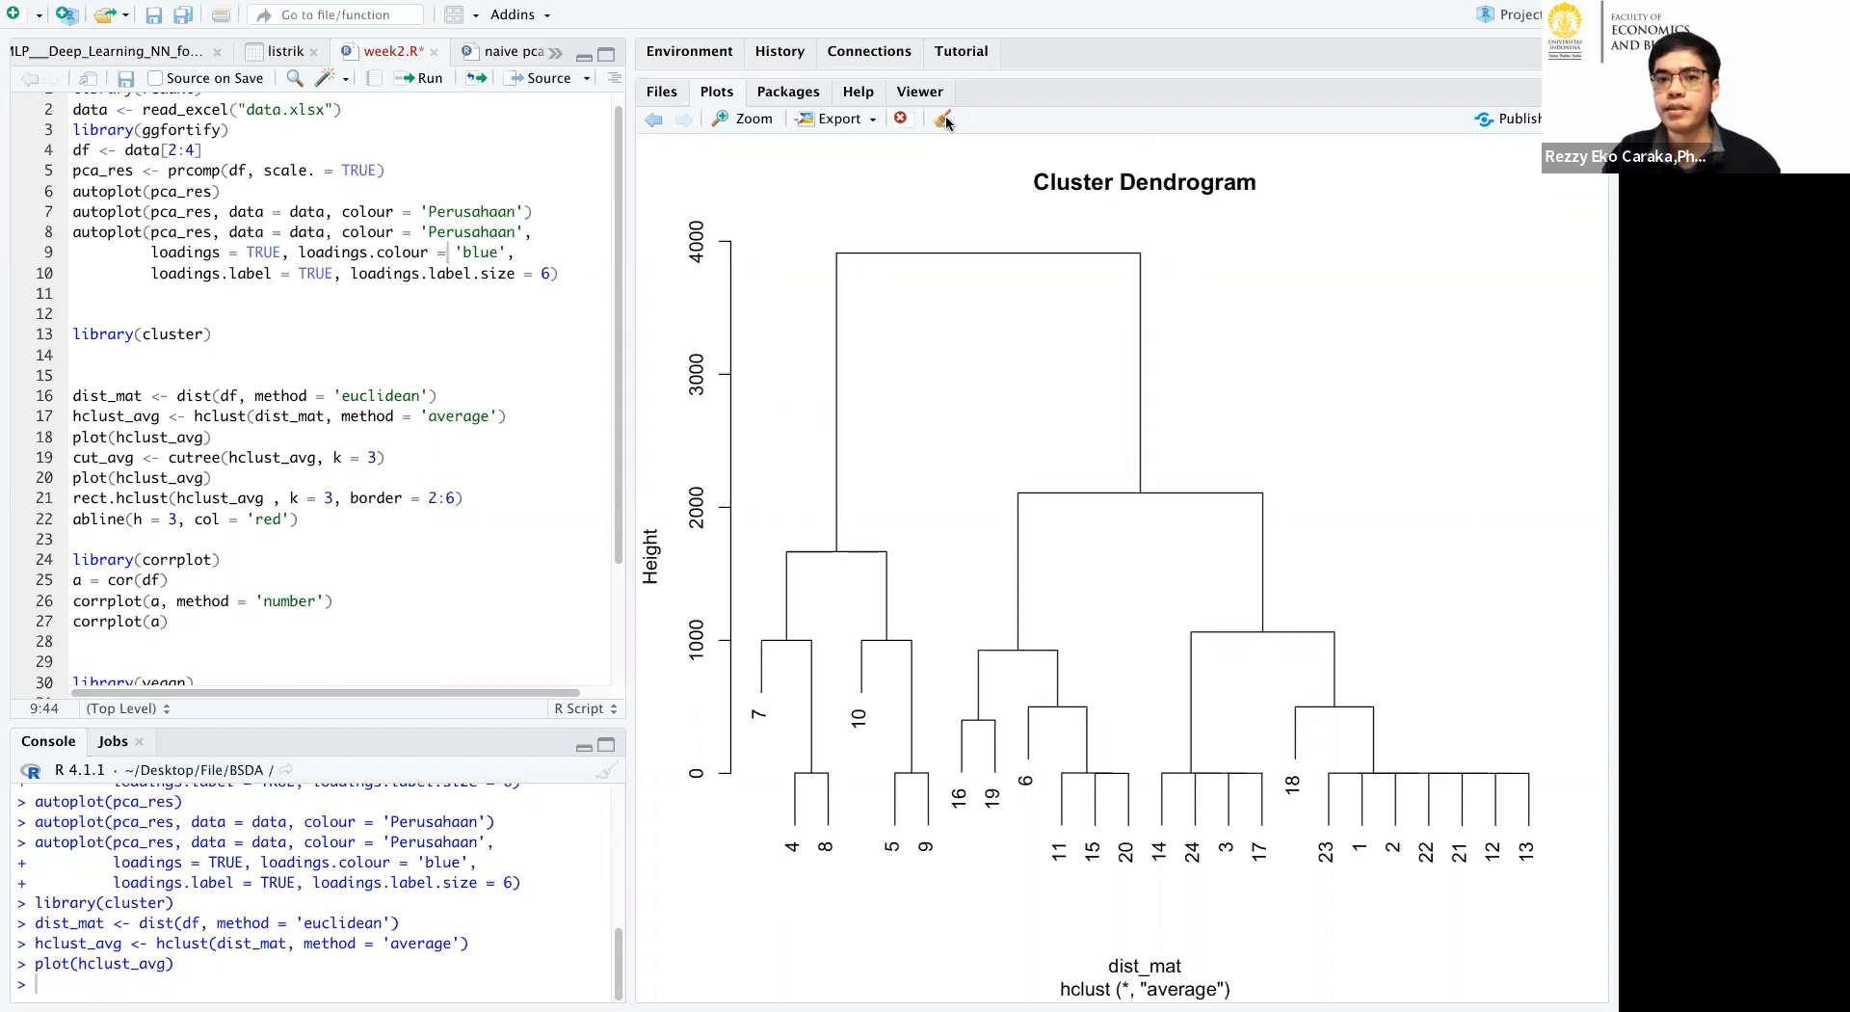
Outline the dendrogram's two main branches and mark the two sub-branches within the larger one.
{"action": "mouse_move", "coordinate": [809, 521]}
{"action": "left_mouse_down"}
{"action": "mouse_move", "coordinate": [885, 532]}
{"action": "mouse_move", "coordinate": [950, 709]}
{"action": "mouse_move", "coordinate": [927, 885]}
{"action": "mouse_move", "coordinate": [742, 896]}
{"action": "mouse_move", "coordinate": [708, 592]}
{"action": "mouse_move", "coordinate": [825, 521]}
{"action": "left_mouse_up"}
{"action": "mouse_move", "coordinate": [1008, 465]}
{"action": "left_mouse_down"}
{"action": "mouse_move", "coordinate": [1402, 493]}
{"action": "mouse_move", "coordinate": [1509, 583]}
{"action": "mouse_move", "coordinate": [1494, 954]}
{"action": "mouse_move", "coordinate": [1327, 947]}
{"action": "left_mouse_up"}
{"action": "mouse_move", "coordinate": [1072, 850]}
{"action": "left_mouse_down"}
{"action": "mouse_move", "coordinate": [964, 826]}
{"action": "mouse_move", "coordinate": [937, 732]}
{"action": "mouse_move", "coordinate": [1036, 448]}
{"action": "left_mouse_up"}
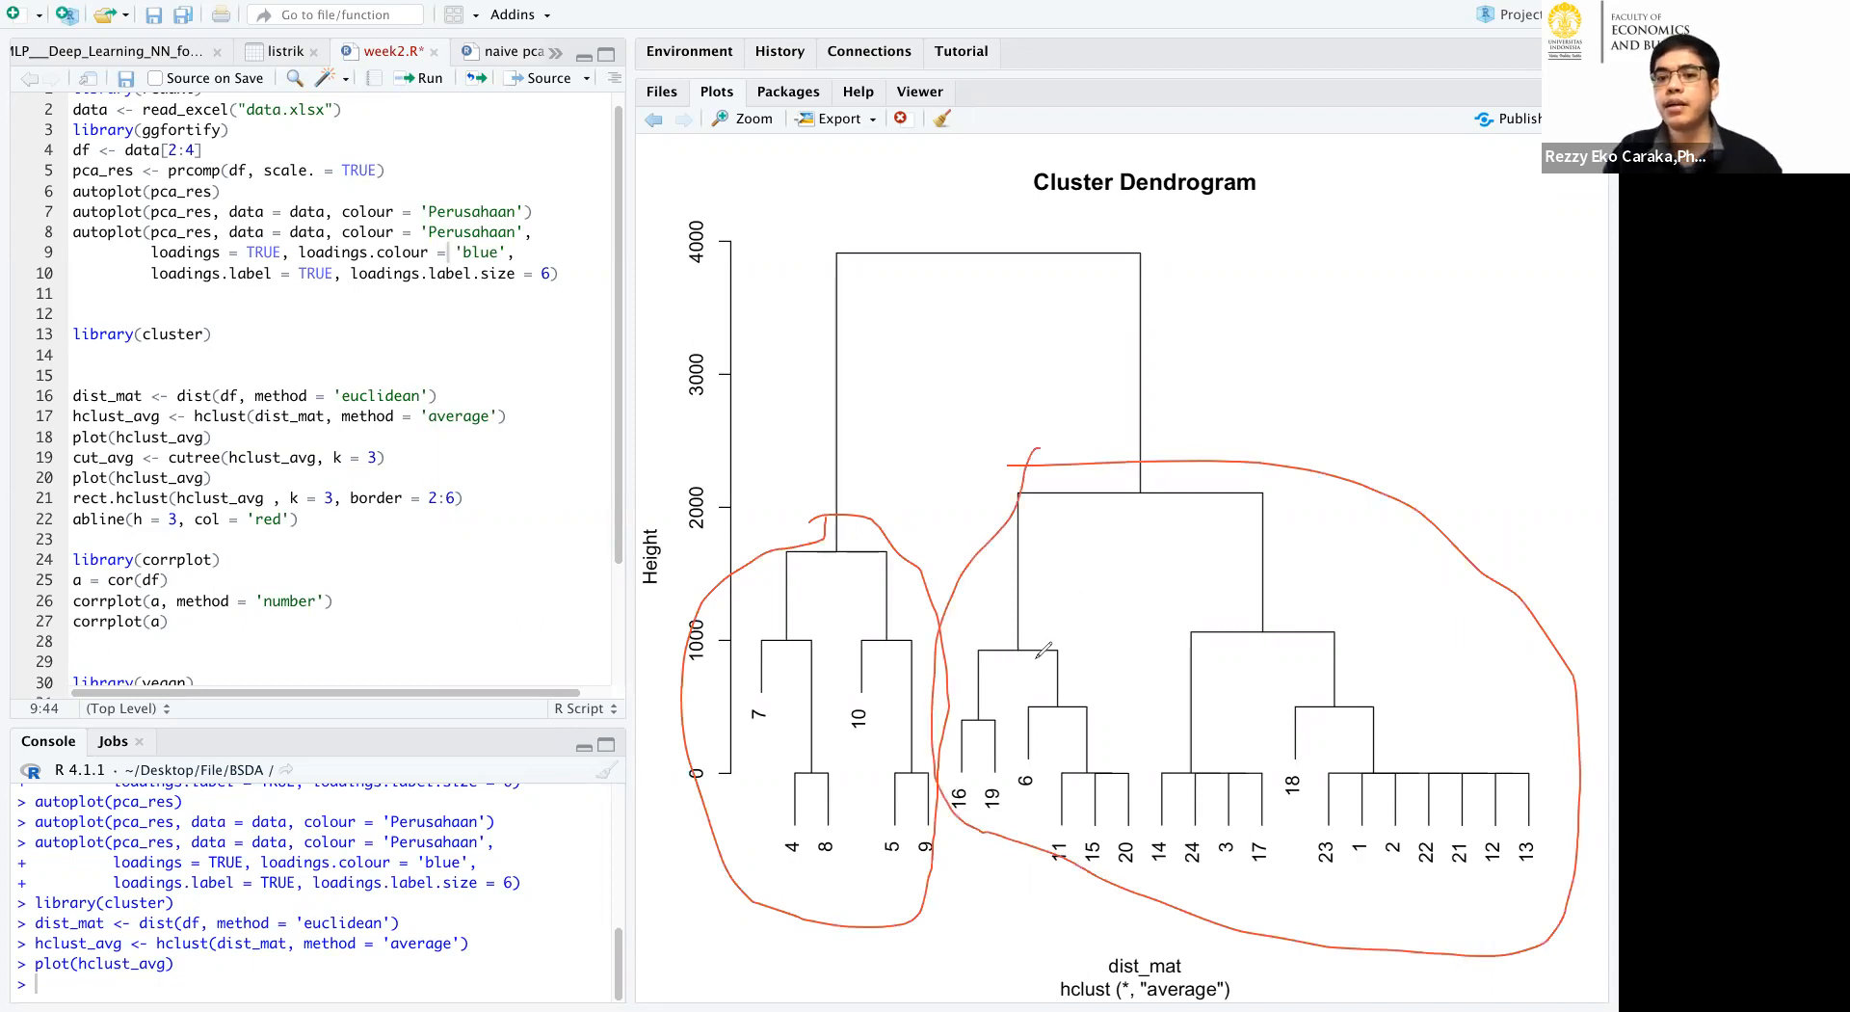
{"action": "mouse_move", "coordinate": [1021, 623]}
{"action": "left_mouse_down"}
{"action": "mouse_move", "coordinate": [1060, 686]}
{"action": "mouse_move", "coordinate": [1069, 622]}
{"action": "left_mouse_up"}
{"action": "mouse_move", "coordinate": [1270, 609]}
{"action": "left_mouse_down"}
{"action": "mouse_move", "coordinate": [1378, 661]}
{"action": "mouse_move", "coordinate": [1282, 609]}
{"action": "left_mouse_up"}
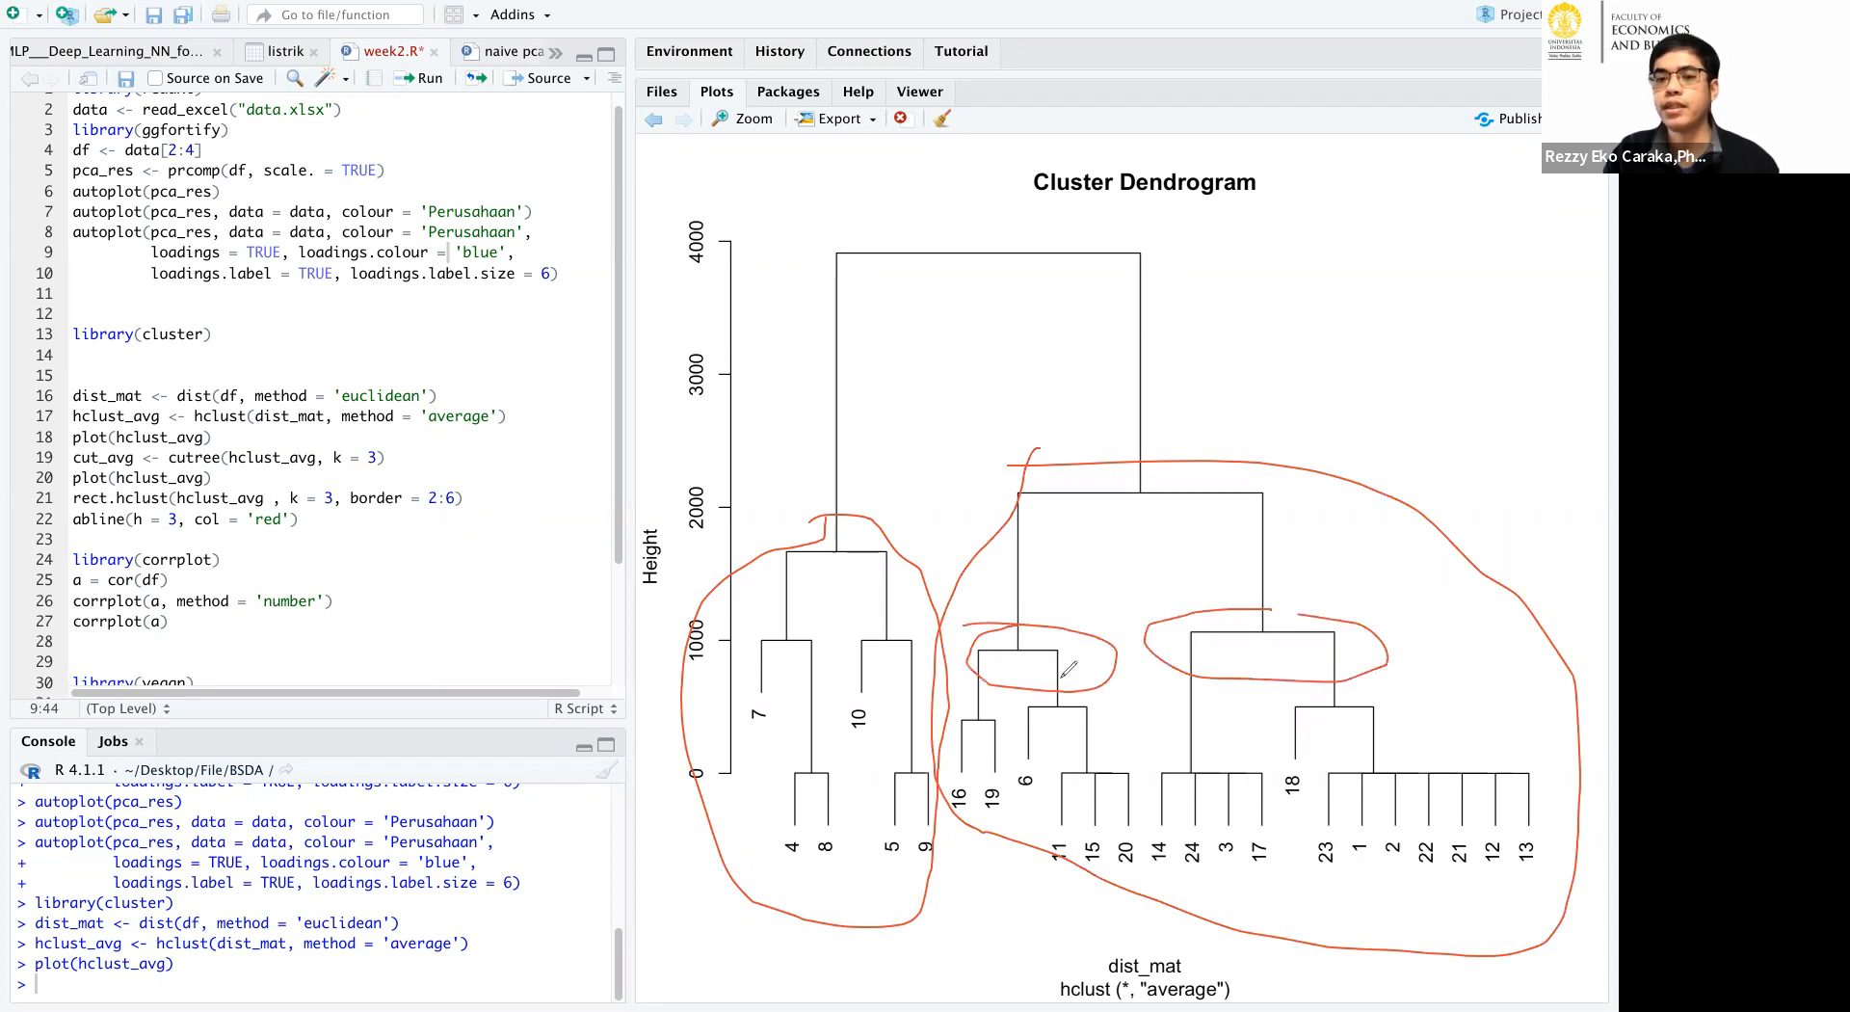
{"action": "mouse_move", "coordinate": [1099, 636]}
{"action": "left_mouse_down"}
{"action": "mouse_move", "coordinate": [1143, 843]}
{"action": "mouse_move", "coordinate": [1012, 829]}
{"action": "mouse_move", "coordinate": [984, 598]}
{"action": "mouse_move", "coordinate": [968, 609]}
{"action": "left_mouse_up"}
{"action": "mouse_move", "coordinate": [1268, 608]}
{"action": "left_mouse_down"}
{"action": "mouse_move", "coordinate": [1172, 689]}
{"action": "mouse_move", "coordinate": [1139, 861]}
{"action": "mouse_move", "coordinate": [1402, 641]}
{"action": "mouse_move", "coordinate": [1575, 690]}
{"action": "left_mouse_up"}
{"action": "left_click_drag", "start_coordinate": [1334, 901], "coordinate": [1220, 878]}
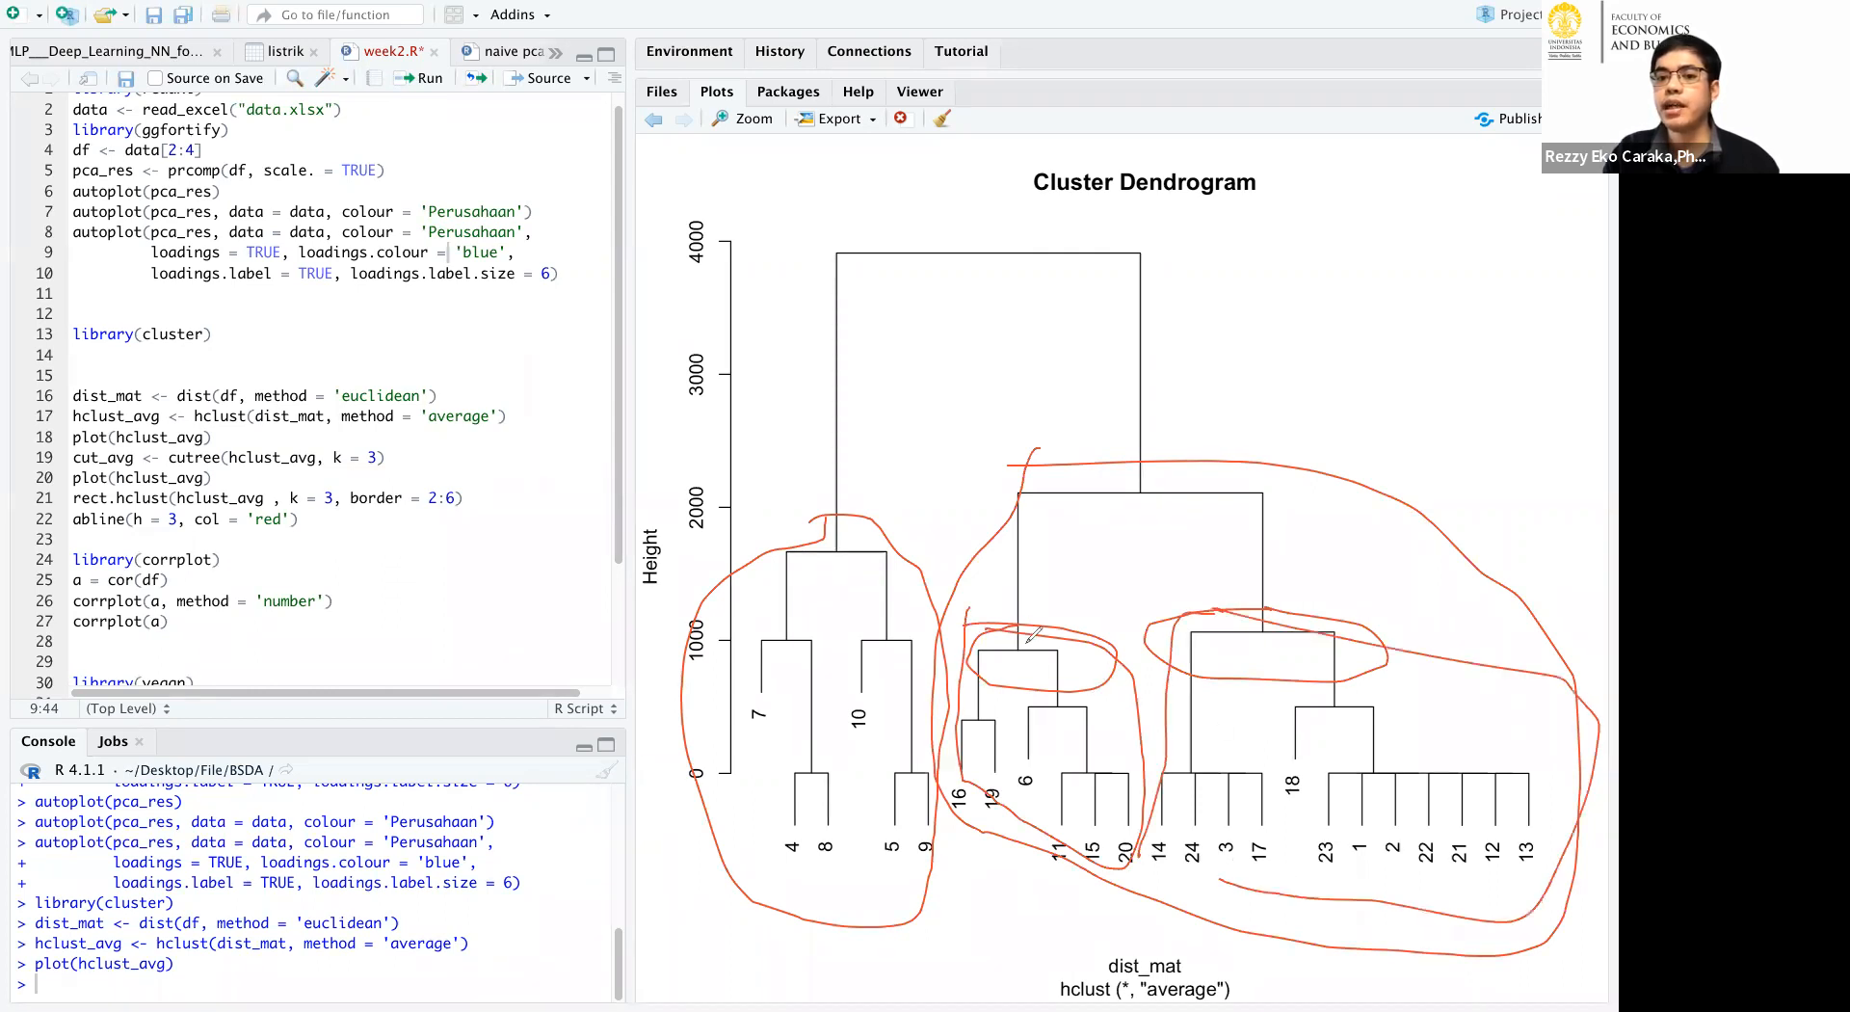
Label the larger branch's sub-branches A and B, their join C and the smaller branch D, and circle C and D.
{"action": "mouse_move", "coordinate": [1041, 557]}
{"action": "left_mouse_down"}
{"action": "mouse_move", "coordinate": [1042, 600]}
{"action": "mouse_move", "coordinate": [1084, 624]}
{"action": "mouse_move", "coordinate": [1089, 583]}
{"action": "left_mouse_up"}
{"action": "left_click", "coordinate": [1293, 551]}
{"action": "left_click_drag", "start_coordinate": [1293, 553], "coordinate": [1296, 584]}
{"action": "mouse_move", "coordinate": [1293, 554]}
{"action": "left_mouse_down"}
{"action": "mouse_move", "coordinate": [1328, 593]}
{"action": "mouse_move", "coordinate": [1294, 610]}
{"action": "left_mouse_up"}
{"action": "mouse_move", "coordinate": [1202, 449]}
{"action": "left_mouse_down"}
{"action": "mouse_move", "coordinate": [1182, 488]}
{"action": "mouse_move", "coordinate": [1076, 556]}
{"action": "mouse_move", "coordinate": [1105, 566]}
{"action": "left_mouse_up"}
{"action": "mouse_move", "coordinate": [1154, 493]}
{"action": "left_mouse_down"}
{"action": "mouse_move", "coordinate": [1285, 557]}
{"action": "mouse_move", "coordinate": [1262, 566]}
{"action": "left_mouse_up"}
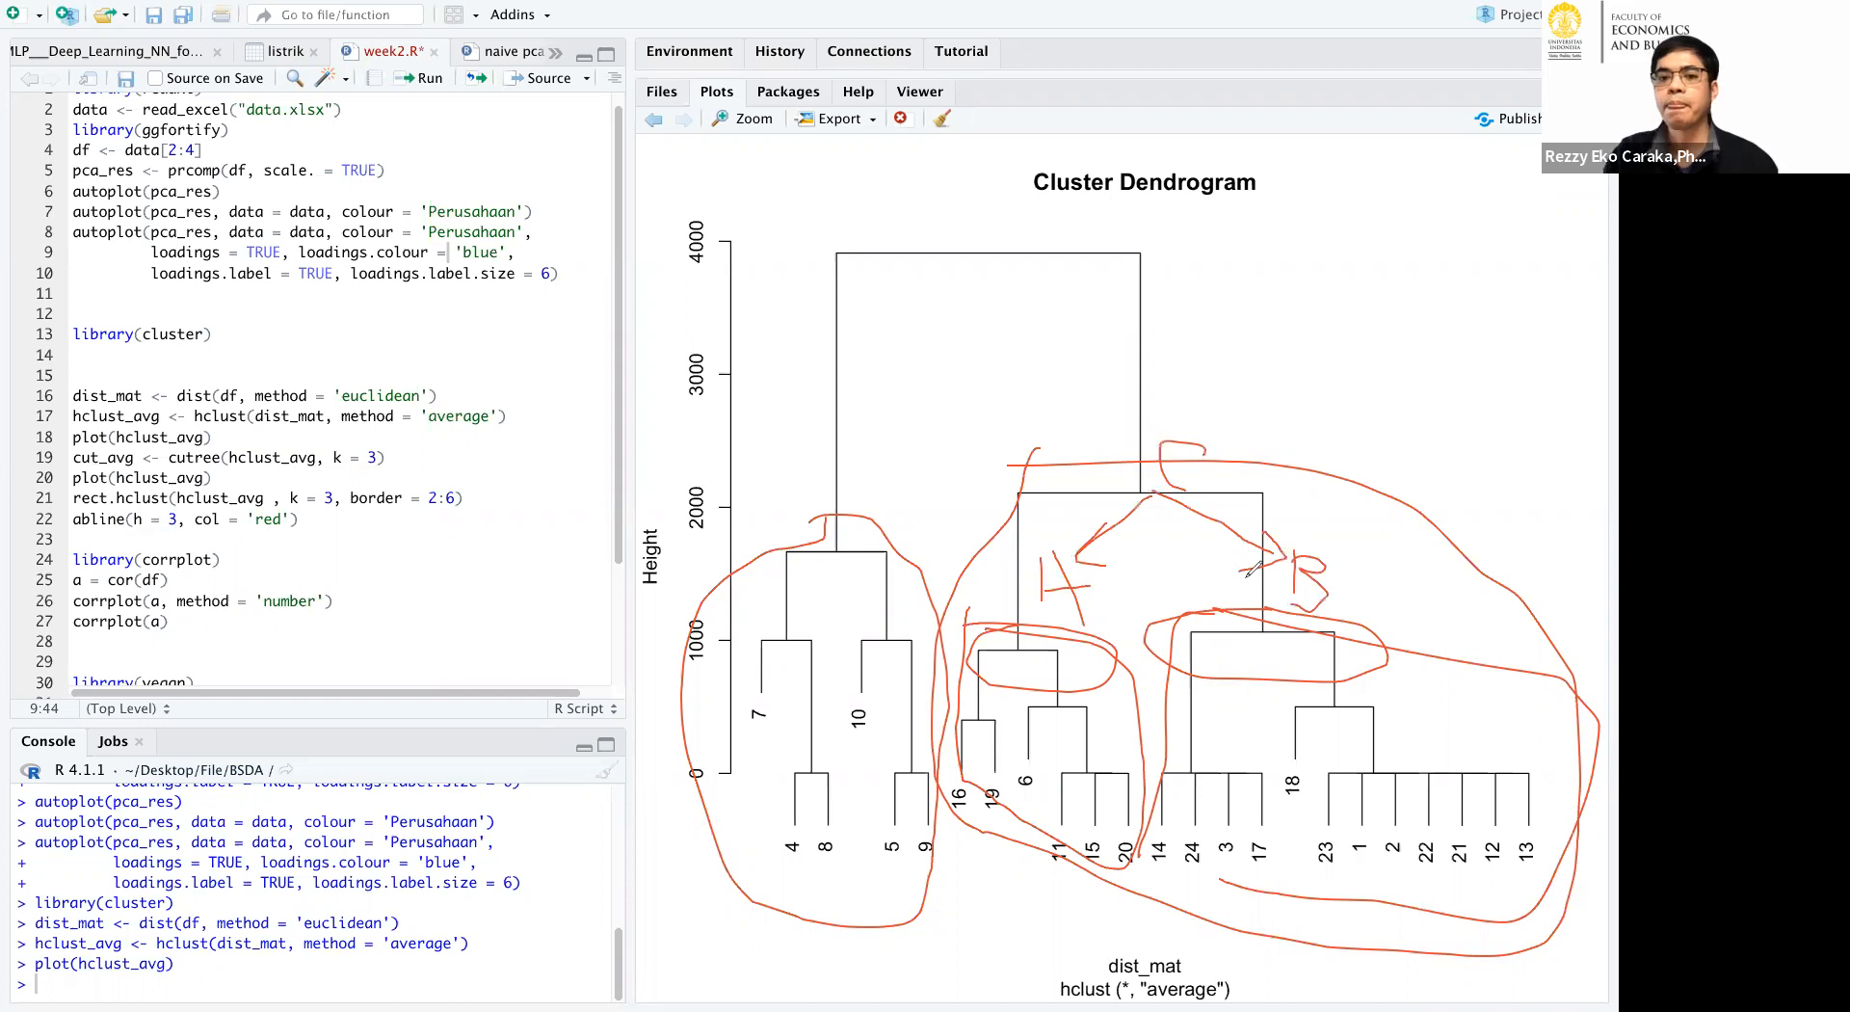
{"action": "mouse_move", "coordinate": [797, 496]}
{"action": "left_mouse_down"}
{"action": "mouse_move", "coordinate": [794, 433]}
{"action": "mouse_move", "coordinate": [856, 445]}
{"action": "mouse_move", "coordinate": [846, 490]}
{"action": "mouse_move", "coordinate": [800, 501]}
{"action": "left_mouse_up"}
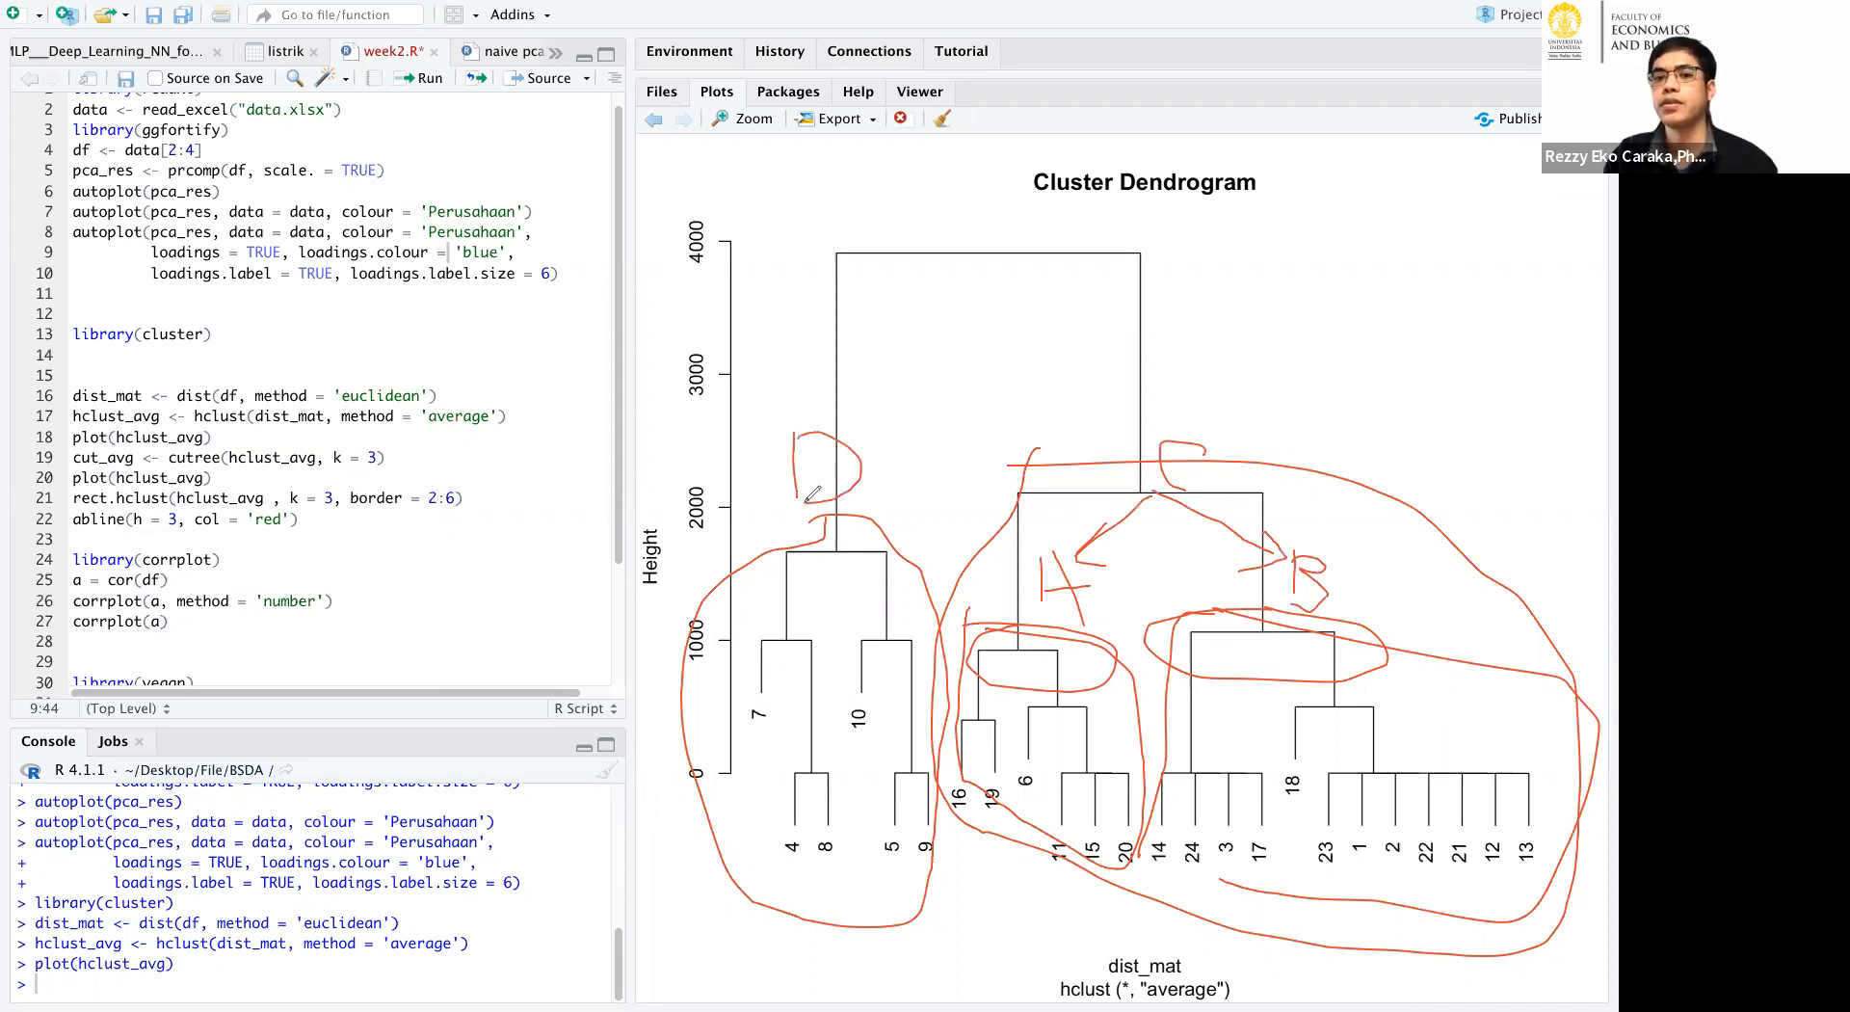
{"action": "mouse_move", "coordinate": [829, 345]}
{"action": "left_mouse_down"}
{"action": "mouse_move", "coordinate": [927, 415]}
{"action": "mouse_move", "coordinate": [798, 341]}
{"action": "left_mouse_up"}
{"action": "mouse_move", "coordinate": [1113, 416]}
{"action": "left_mouse_down"}
{"action": "mouse_move", "coordinate": [1291, 390]}
{"action": "mouse_move", "coordinate": [1147, 386]}
{"action": "left_mouse_up"}
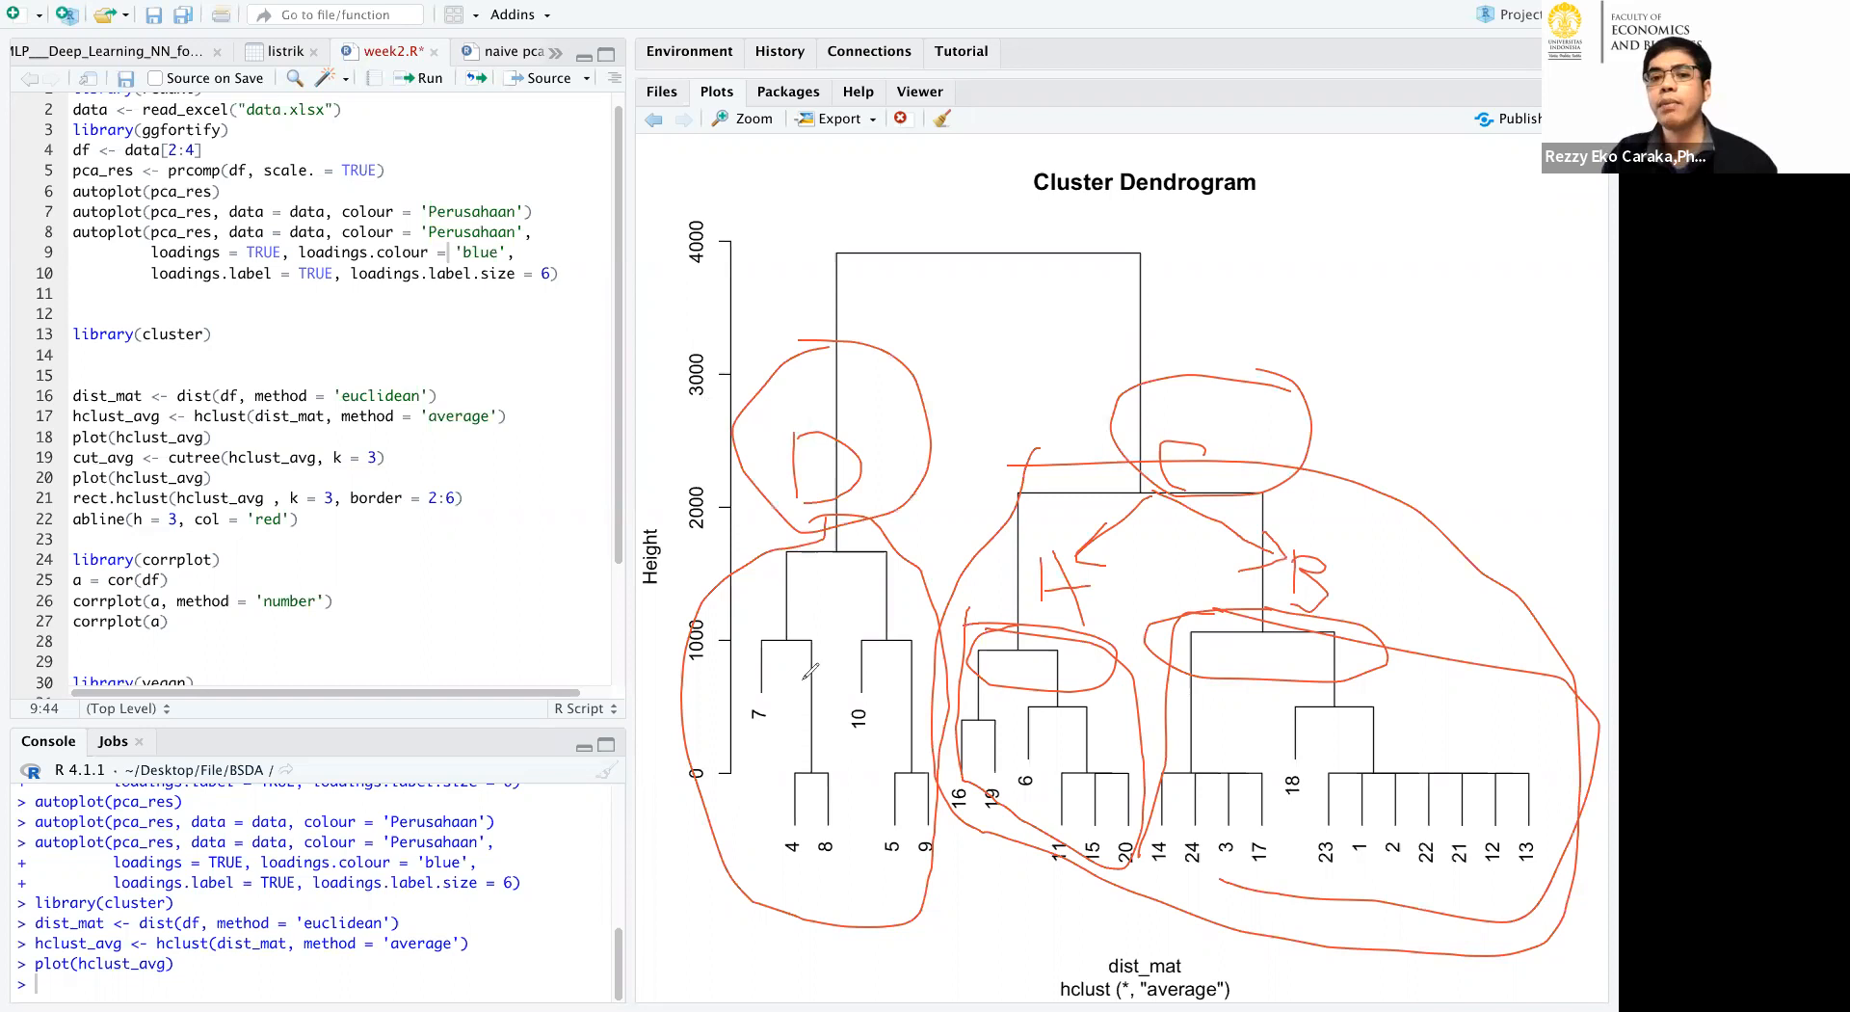
Outline the leaf groups under D and C on the dendrogram, and clear all the drawn annotations.
{"action": "mouse_move", "coordinate": [750, 695]}
{"action": "left_mouse_down"}
{"action": "mouse_move", "coordinate": [774, 711]}
{"action": "mouse_move", "coordinate": [761, 756]}
{"action": "mouse_move", "coordinate": [803, 744]}
{"action": "left_mouse_up"}
{"action": "mouse_move", "coordinate": [821, 625]}
{"action": "left_mouse_down"}
{"action": "mouse_move", "coordinate": [908, 689]}
{"action": "mouse_move", "coordinate": [751, 761]}
{"action": "mouse_move", "coordinate": [747, 665]}
{"action": "left_mouse_up"}
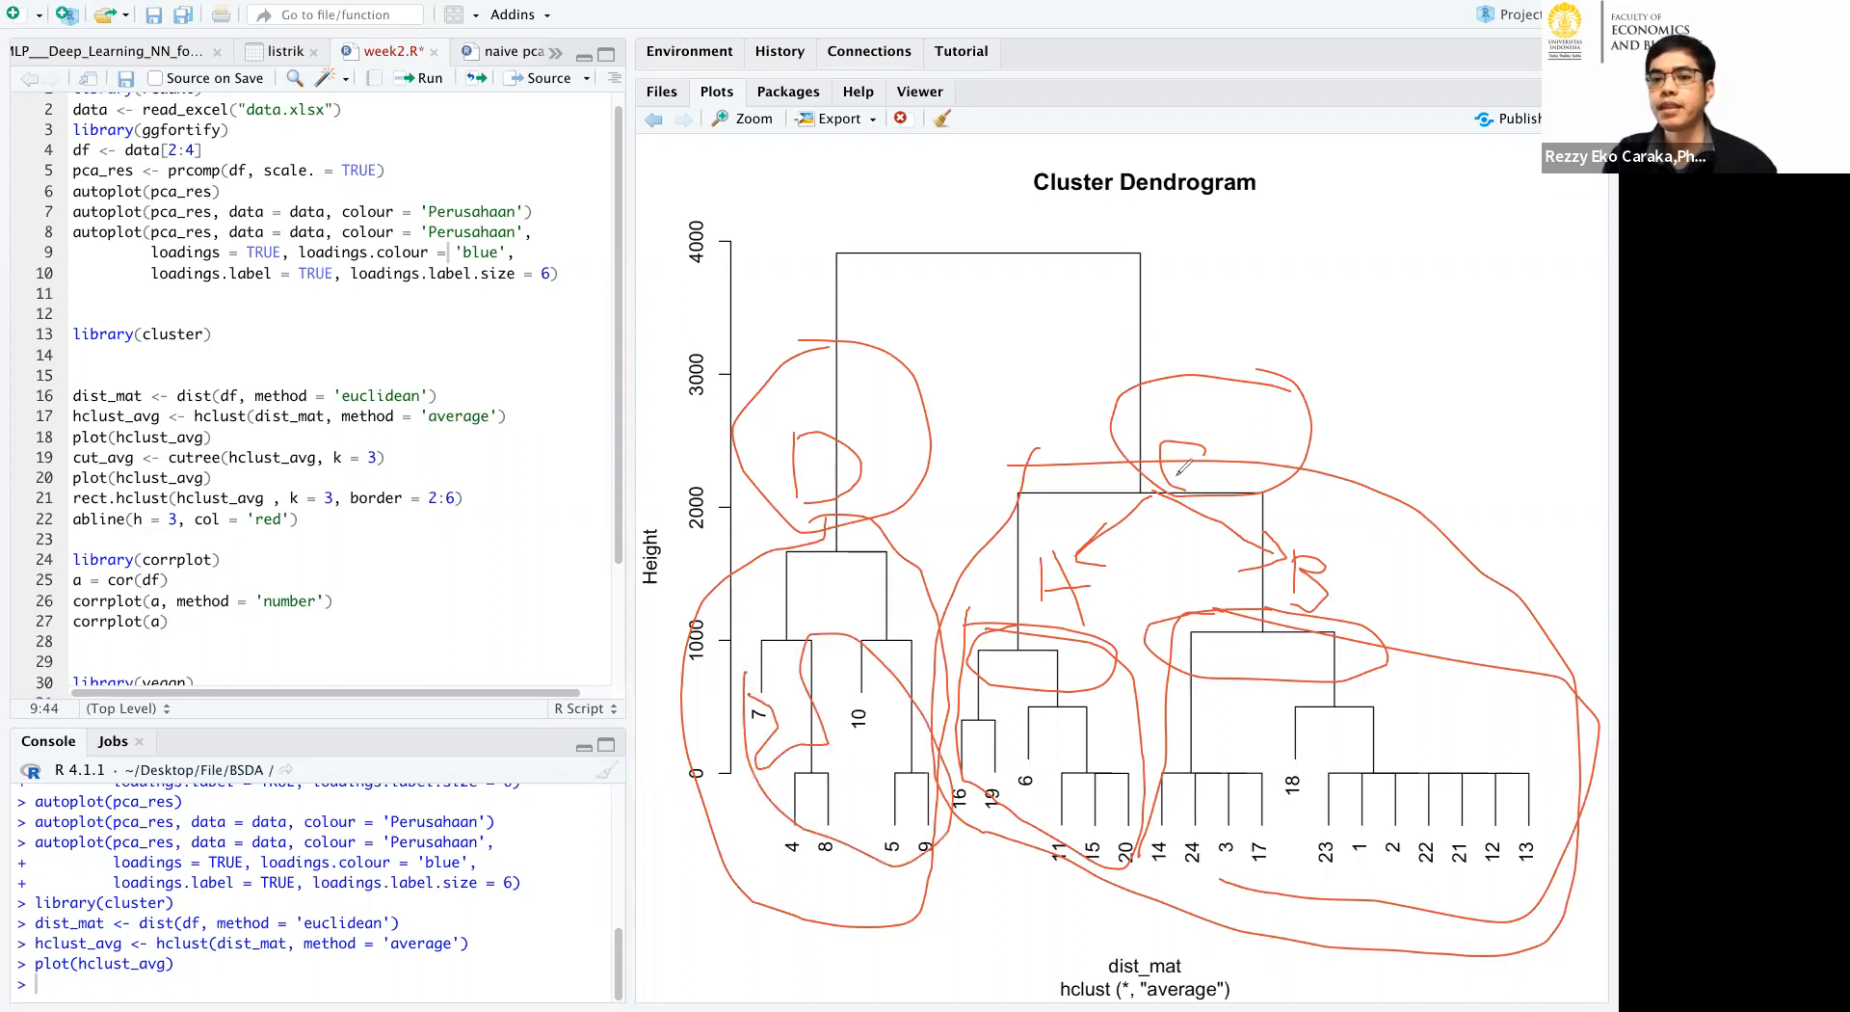
{"action": "left_click_drag", "start_coordinate": [967, 715], "coordinate": [1024, 827]}
{"action": "mouse_move", "coordinate": [967, 610]}
{"action": "left_mouse_down"}
{"action": "mouse_move", "coordinate": [1510, 700]}
{"action": "mouse_move", "coordinate": [1529, 775]}
{"action": "left_mouse_up"}
{"action": "mouse_move", "coordinate": [1432, 906]}
{"action": "left_mouse_down"}
{"action": "mouse_move", "coordinate": [1013, 866]}
{"action": "mouse_move", "coordinate": [947, 757]}
{"action": "left_mouse_up"}
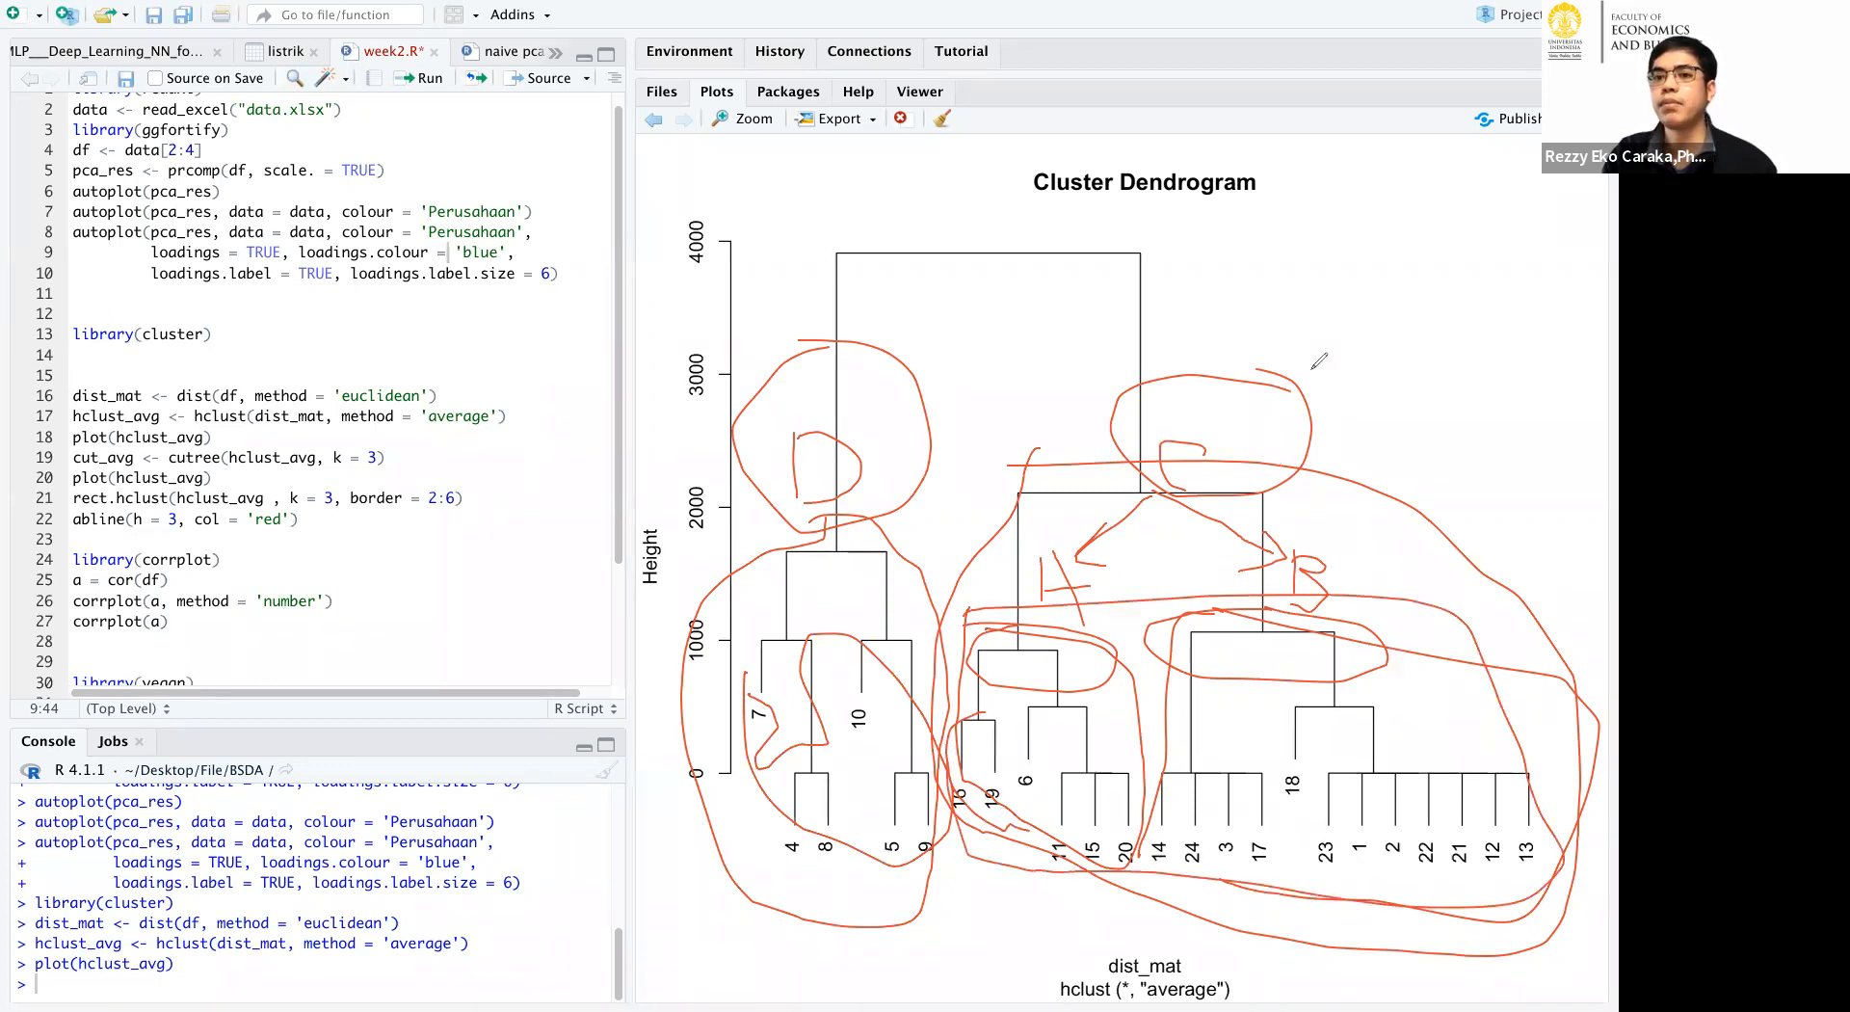
{"action": "left_click", "coordinate": [1445, 154]}
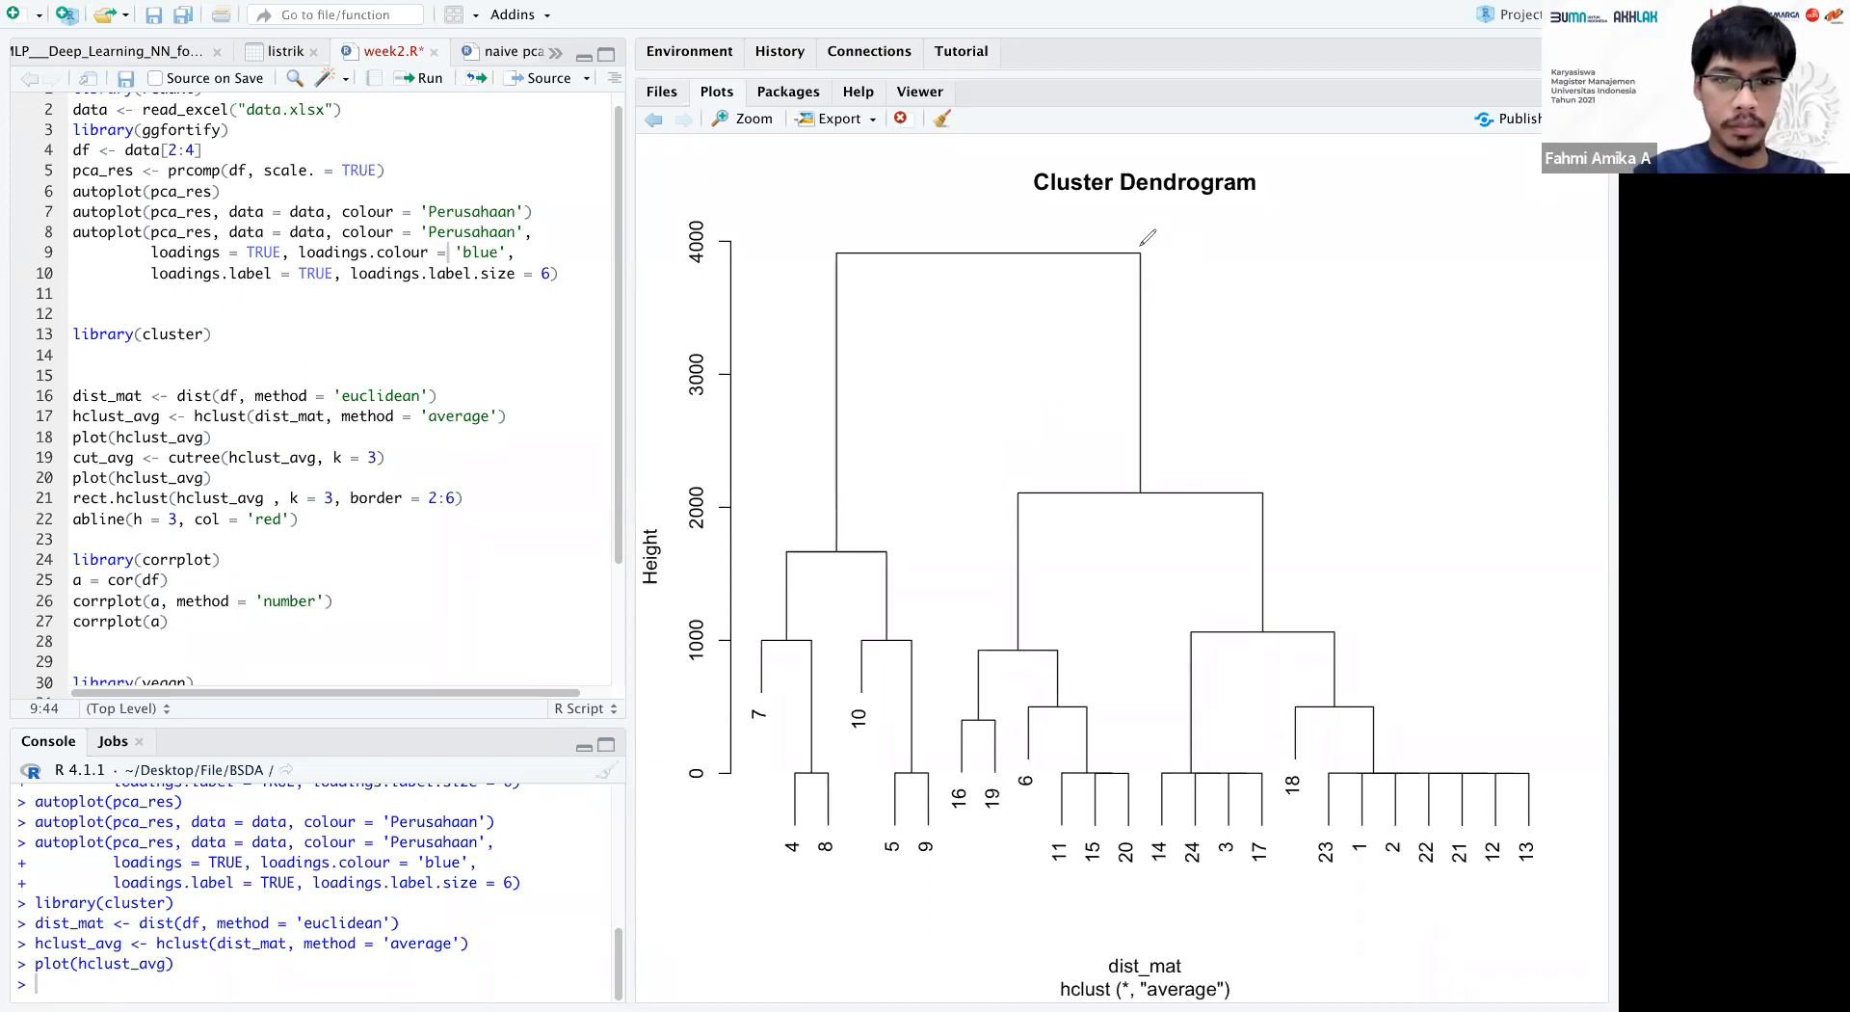
Label the dendrogram's topmost join A, the smaller main branch B and the larger main branch C.
{"action": "mouse_move", "coordinate": [947, 248]}
{"action": "left_mouse_down"}
{"action": "mouse_move", "coordinate": [982, 175]}
{"action": "mouse_move", "coordinate": [1017, 248]}
{"action": "mouse_move", "coordinate": [1052, 209]}
{"action": "left_mouse_up"}
{"action": "left_click_drag", "start_coordinate": [841, 493], "coordinate": [840, 546]}
{"action": "mouse_move", "coordinate": [842, 495]}
{"action": "left_mouse_down"}
{"action": "mouse_move", "coordinate": [886, 511]}
{"action": "mouse_move", "coordinate": [845, 546]}
{"action": "left_mouse_up"}
{"action": "mouse_move", "coordinate": [1219, 459]}
{"action": "left_mouse_down"}
{"action": "mouse_move", "coordinate": [1178, 492]}
{"action": "mouse_move", "coordinate": [1206, 492]}
{"action": "left_mouse_up"}
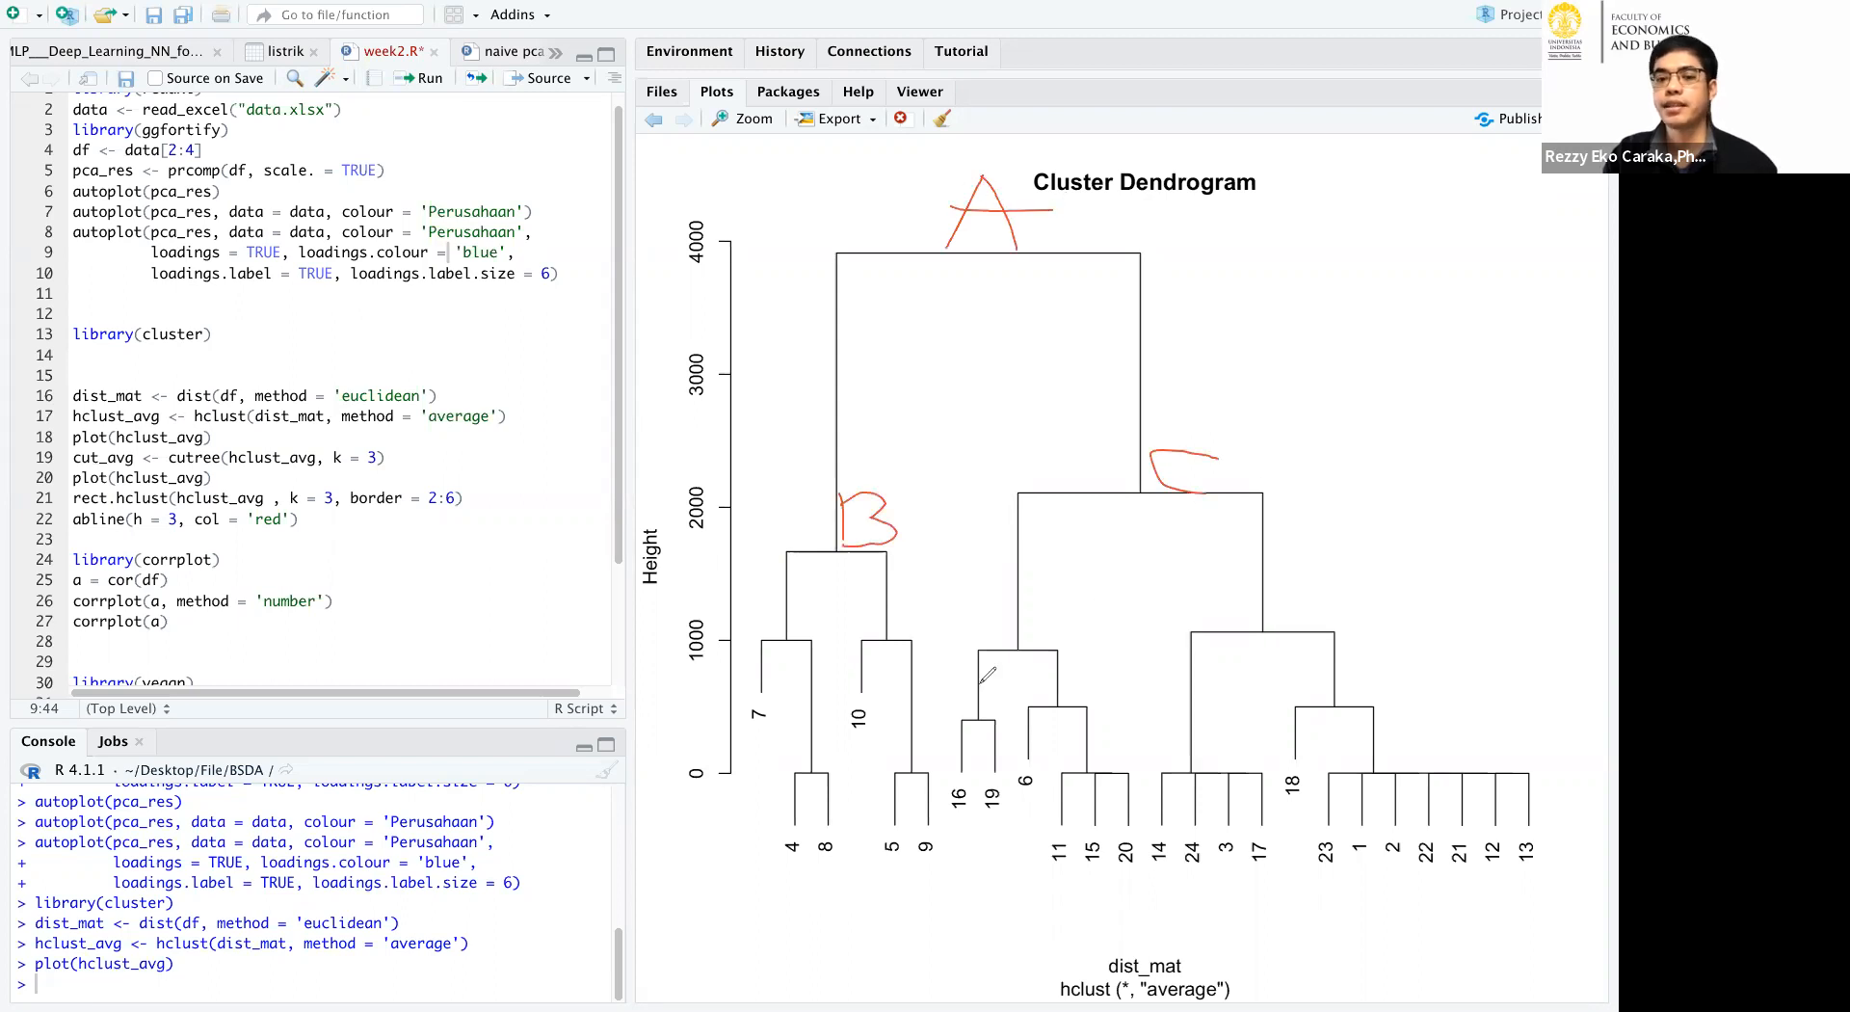
Circle the label B on the dendrogram and outline the smaller main branch with its leaf groups.
{"action": "mouse_move", "coordinate": [745, 537]}
{"action": "left_mouse_down"}
{"action": "mouse_move", "coordinate": [923, 536]}
{"action": "mouse_move", "coordinate": [939, 708]}
{"action": "mouse_move", "coordinate": [923, 894]}
{"action": "mouse_move", "coordinate": [843, 897]}
{"action": "left_mouse_up"}
{"action": "left_click_drag", "start_coordinate": [718, 714], "coordinate": [749, 532]}
{"action": "mouse_move", "coordinate": [847, 492]}
{"action": "left_mouse_down"}
{"action": "mouse_move", "coordinate": [821, 495]}
{"action": "mouse_move", "coordinate": [828, 465]}
{"action": "mouse_move", "coordinate": [867, 567]}
{"action": "left_mouse_up"}
{"action": "mouse_move", "coordinate": [771, 626]}
{"action": "left_mouse_down"}
{"action": "mouse_move", "coordinate": [933, 653]}
{"action": "mouse_move", "coordinate": [927, 887]}
{"action": "left_mouse_up"}
{"action": "left_click_drag", "start_coordinate": [763, 815], "coordinate": [901, 892]}
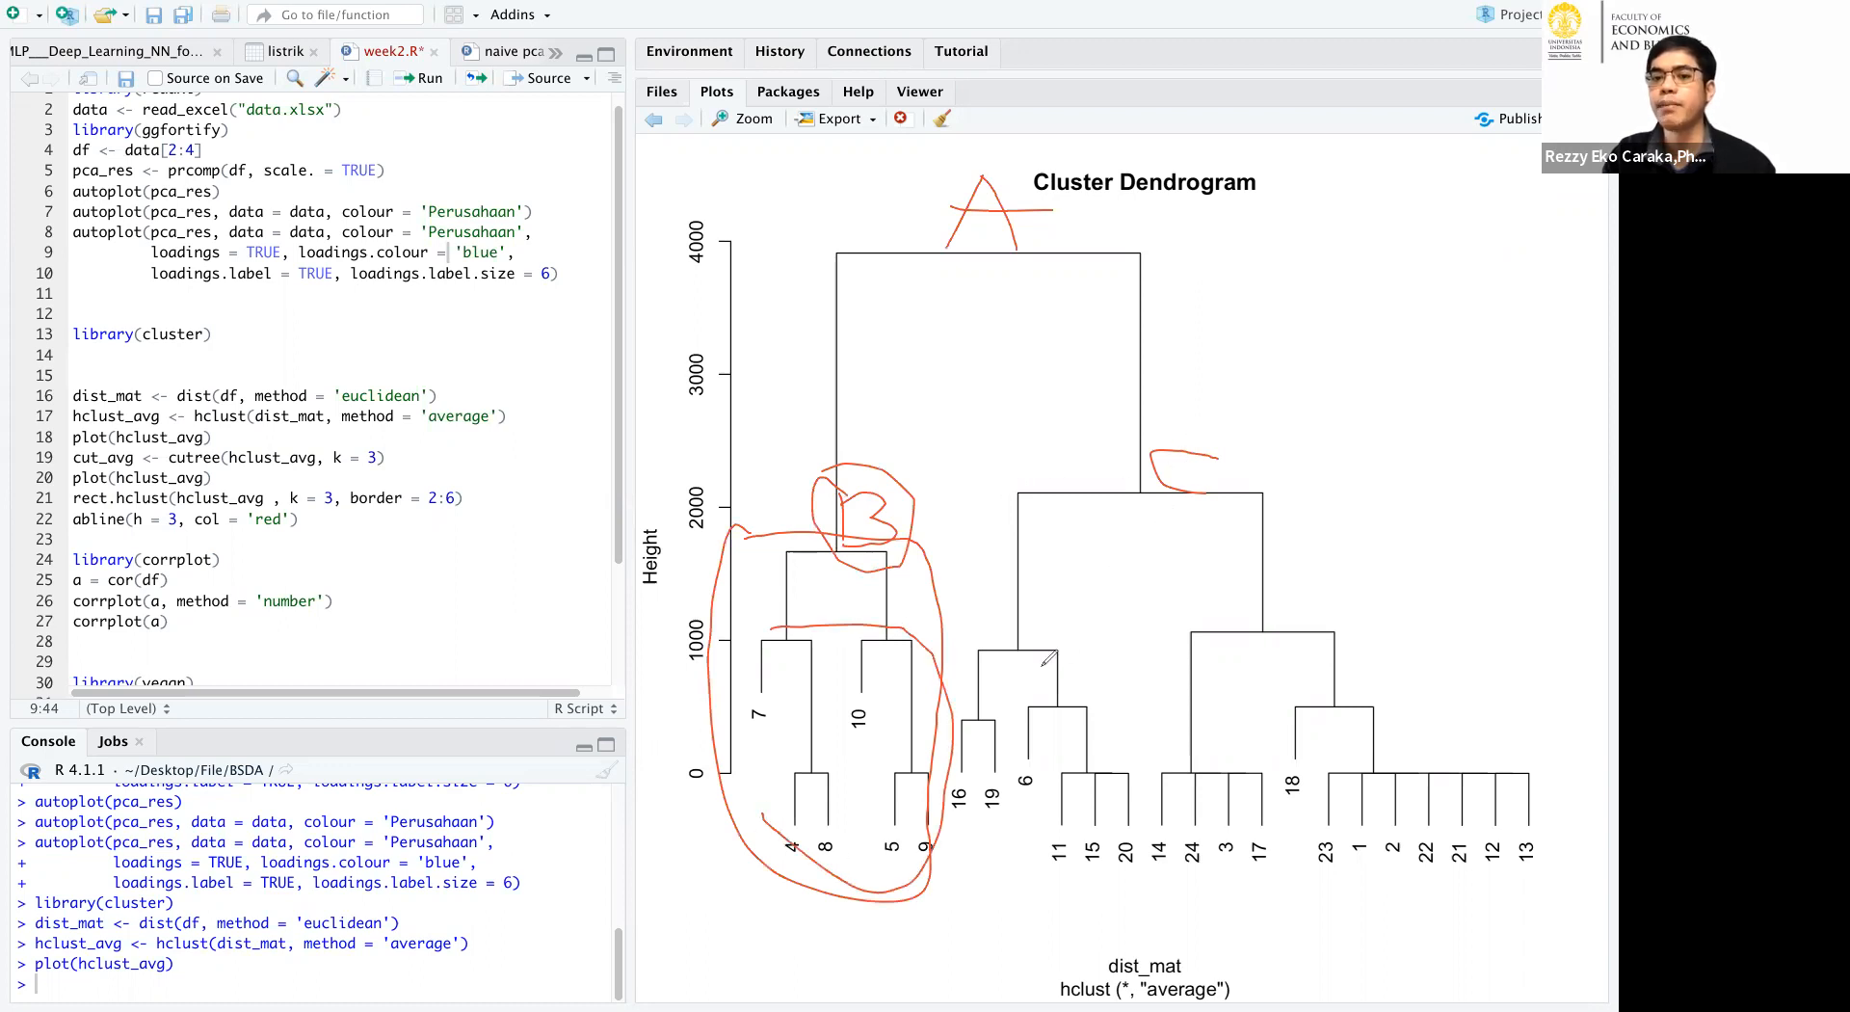
Mark the two sub-branches under C with freehand outlines around their leaf groups.
{"action": "mouse_move", "coordinate": [983, 628]}
{"action": "left_mouse_down"}
{"action": "mouse_move", "coordinate": [1033, 623]}
{"action": "mouse_move", "coordinate": [946, 717]}
{"action": "mouse_move", "coordinate": [1027, 925]}
{"action": "left_mouse_up"}
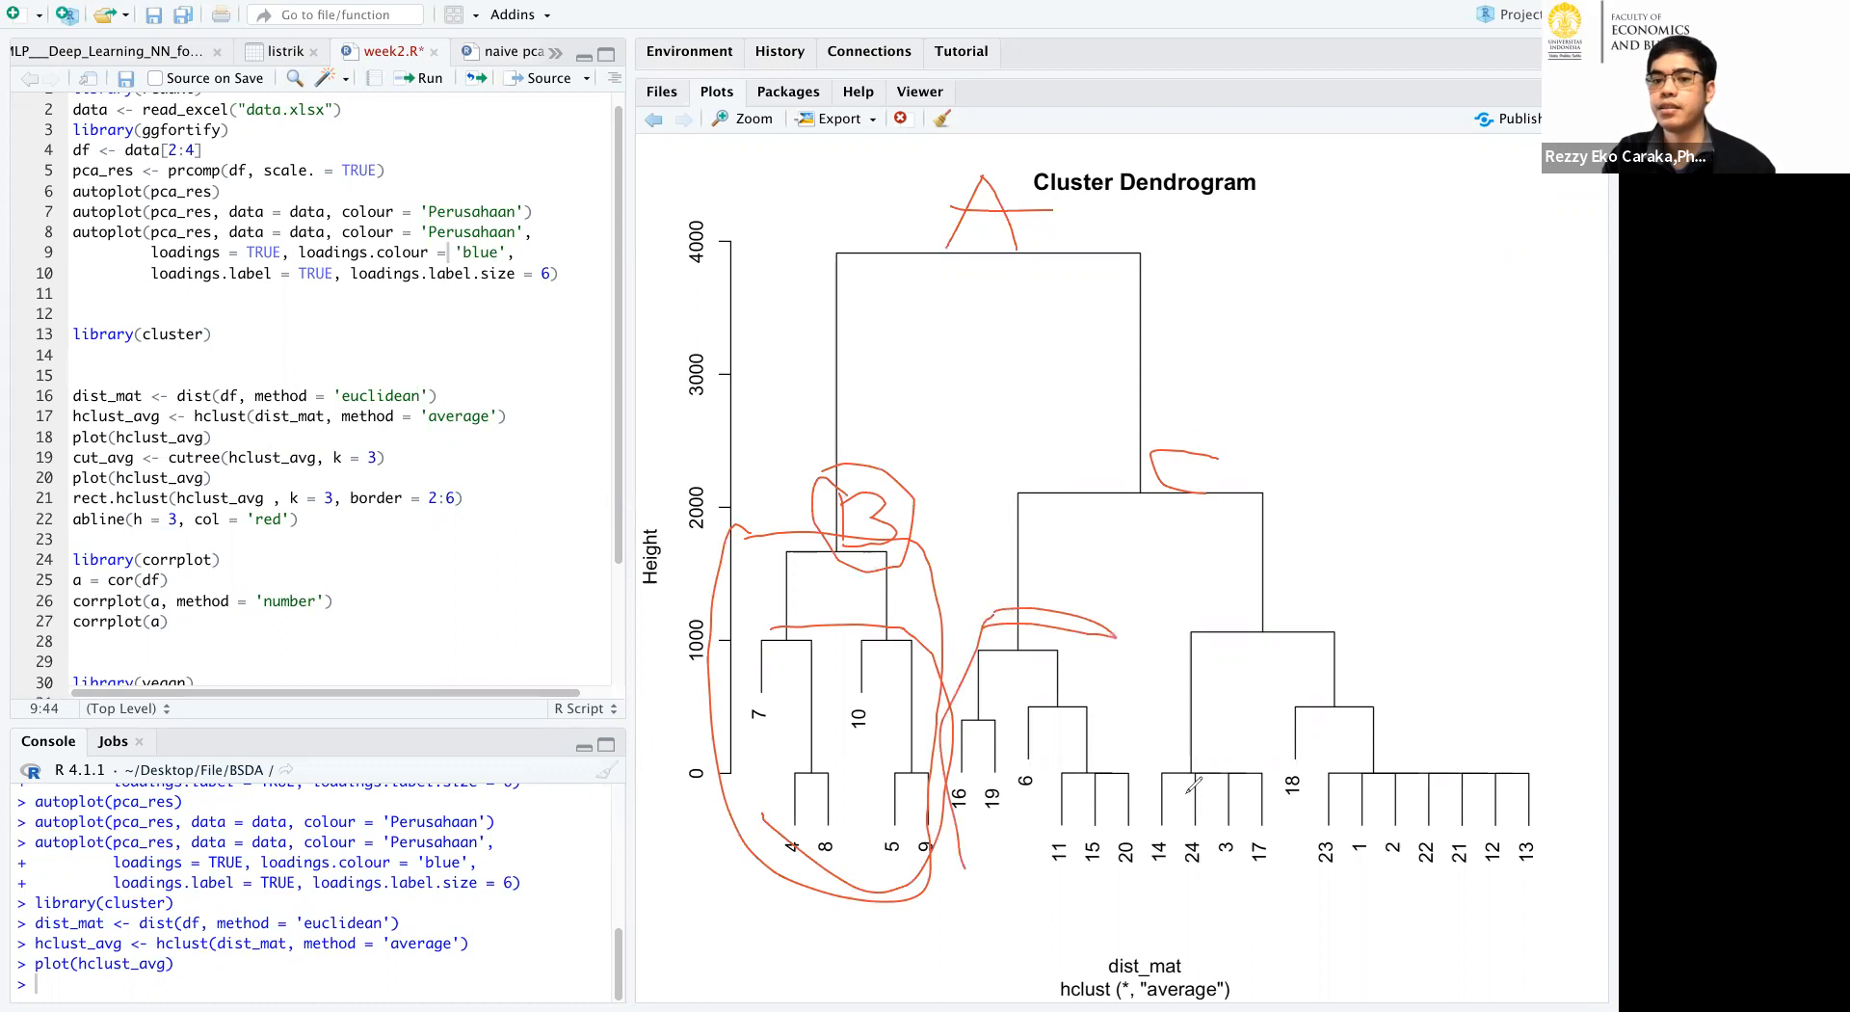
{"action": "left_click_drag", "start_coordinate": [1243, 597], "coordinate": [1595, 713]}
{"action": "left_click_drag", "start_coordinate": [1551, 886], "coordinate": [1377, 882]}
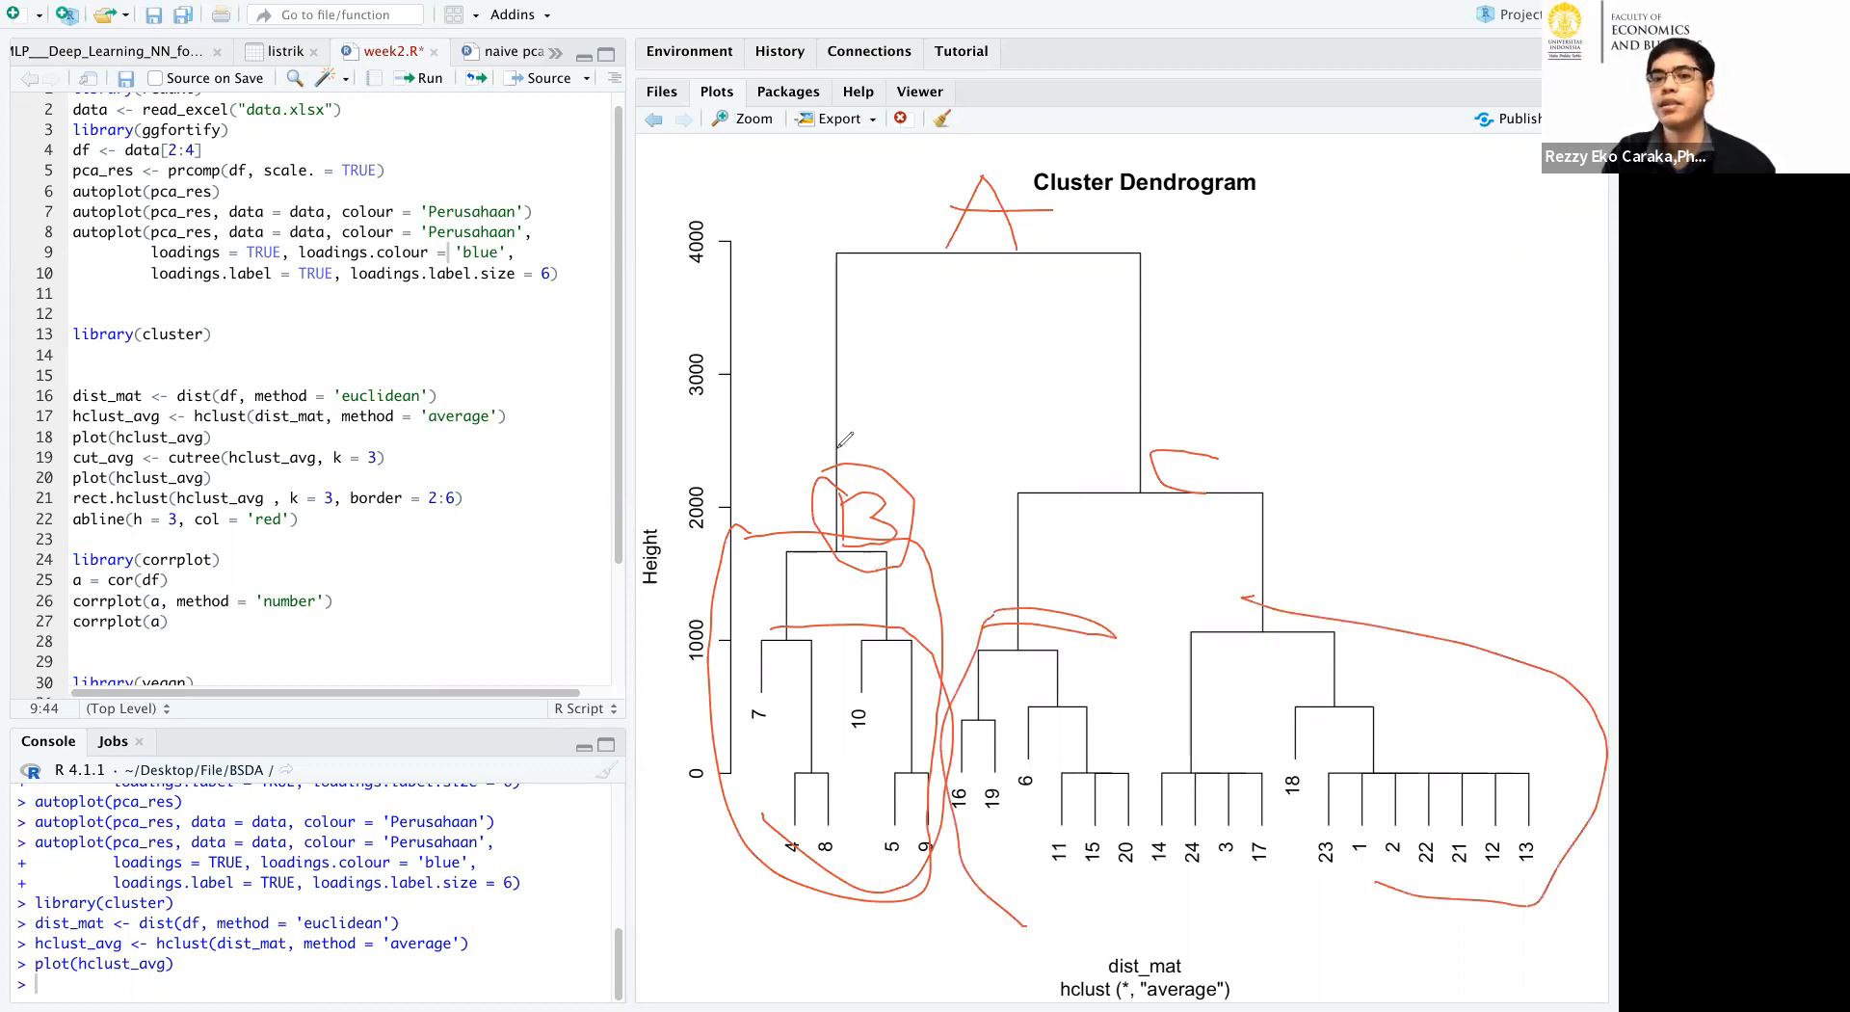
Enclose the whole B and C branches in separate outlines, and clear all the drawn annotations.
{"action": "mouse_move", "coordinate": [775, 529]}
{"action": "left_mouse_down"}
{"action": "mouse_move", "coordinate": [750, 827]}
{"action": "mouse_move", "coordinate": [961, 581]}
{"action": "mouse_move", "coordinate": [949, 802]}
{"action": "mouse_move", "coordinate": [915, 919]}
{"action": "left_mouse_up"}
{"action": "left_click_drag", "start_coordinate": [732, 843], "coordinate": [741, 829]}
{"action": "mouse_move", "coordinate": [1297, 432]}
{"action": "left_mouse_down"}
{"action": "mouse_move", "coordinate": [1023, 491]}
{"action": "mouse_move", "coordinate": [927, 838]}
{"action": "mouse_move", "coordinate": [1370, 918]}
{"action": "mouse_move", "coordinate": [1542, 576]}
{"action": "mouse_move", "coordinate": [1296, 412]}
{"action": "left_mouse_up"}
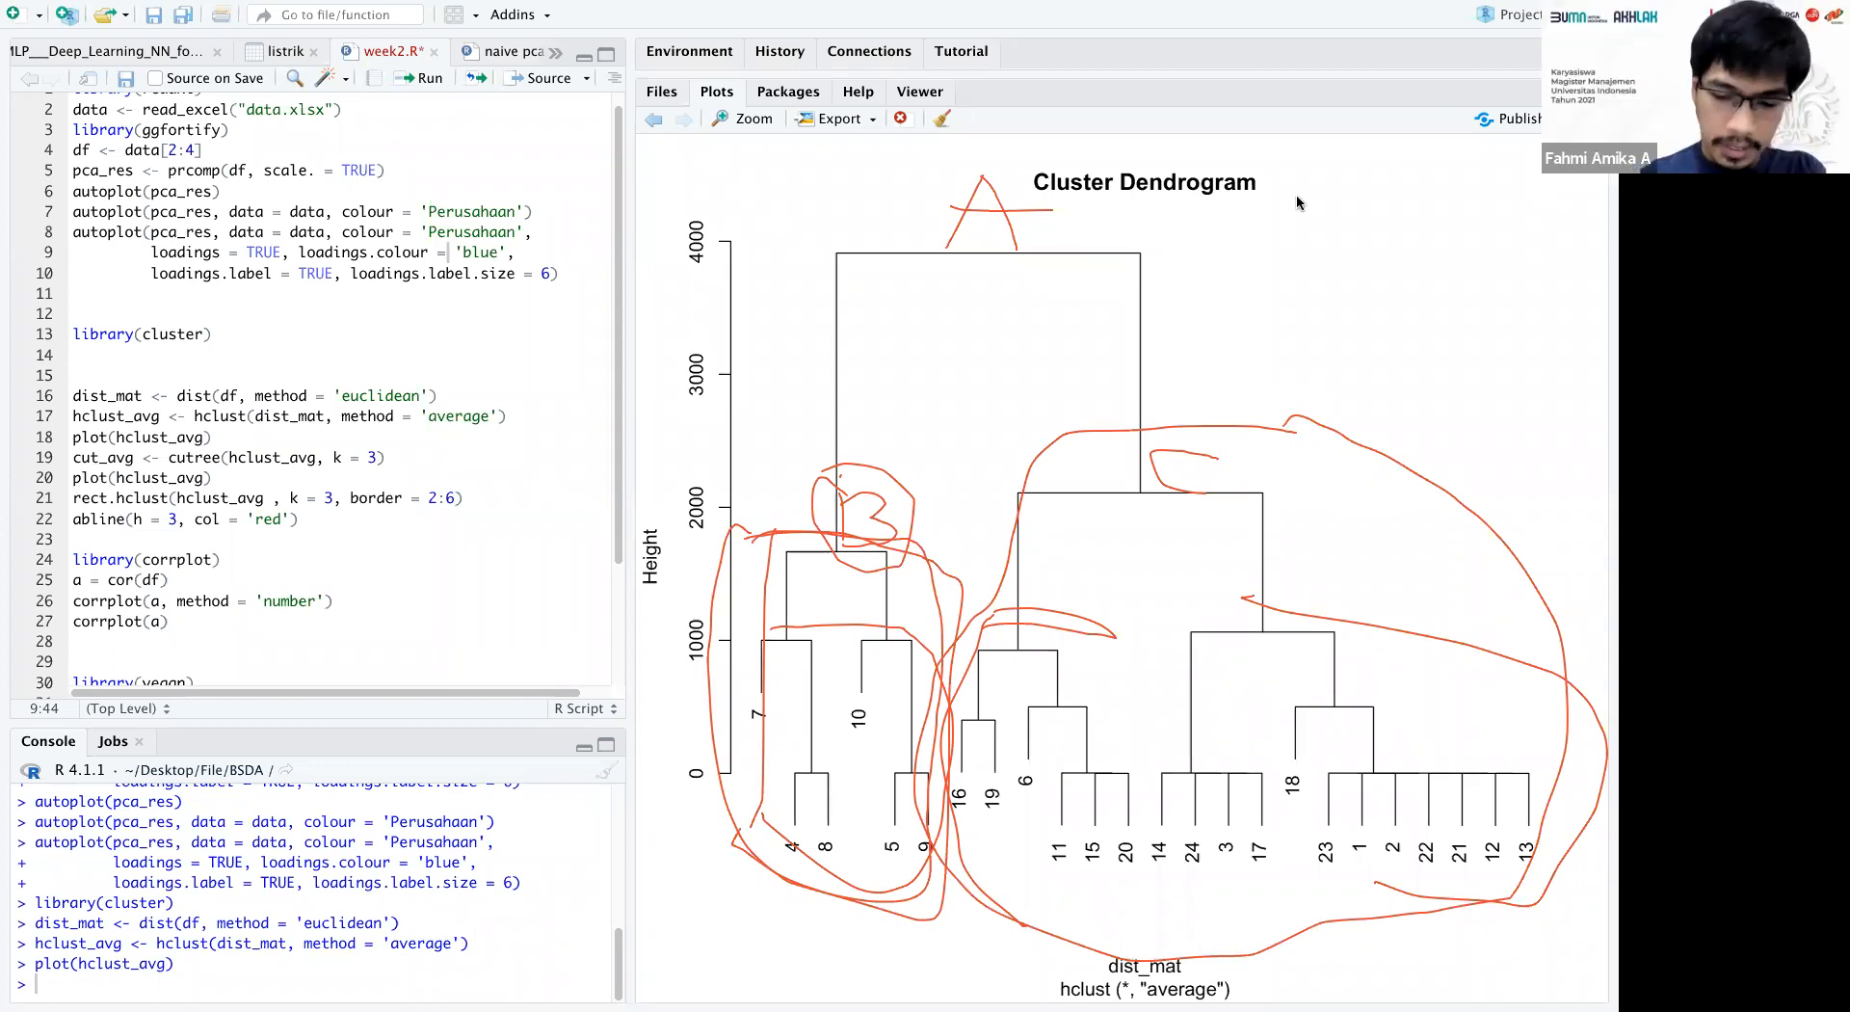
{"action": "left_click", "coordinate": [1437, 148]}
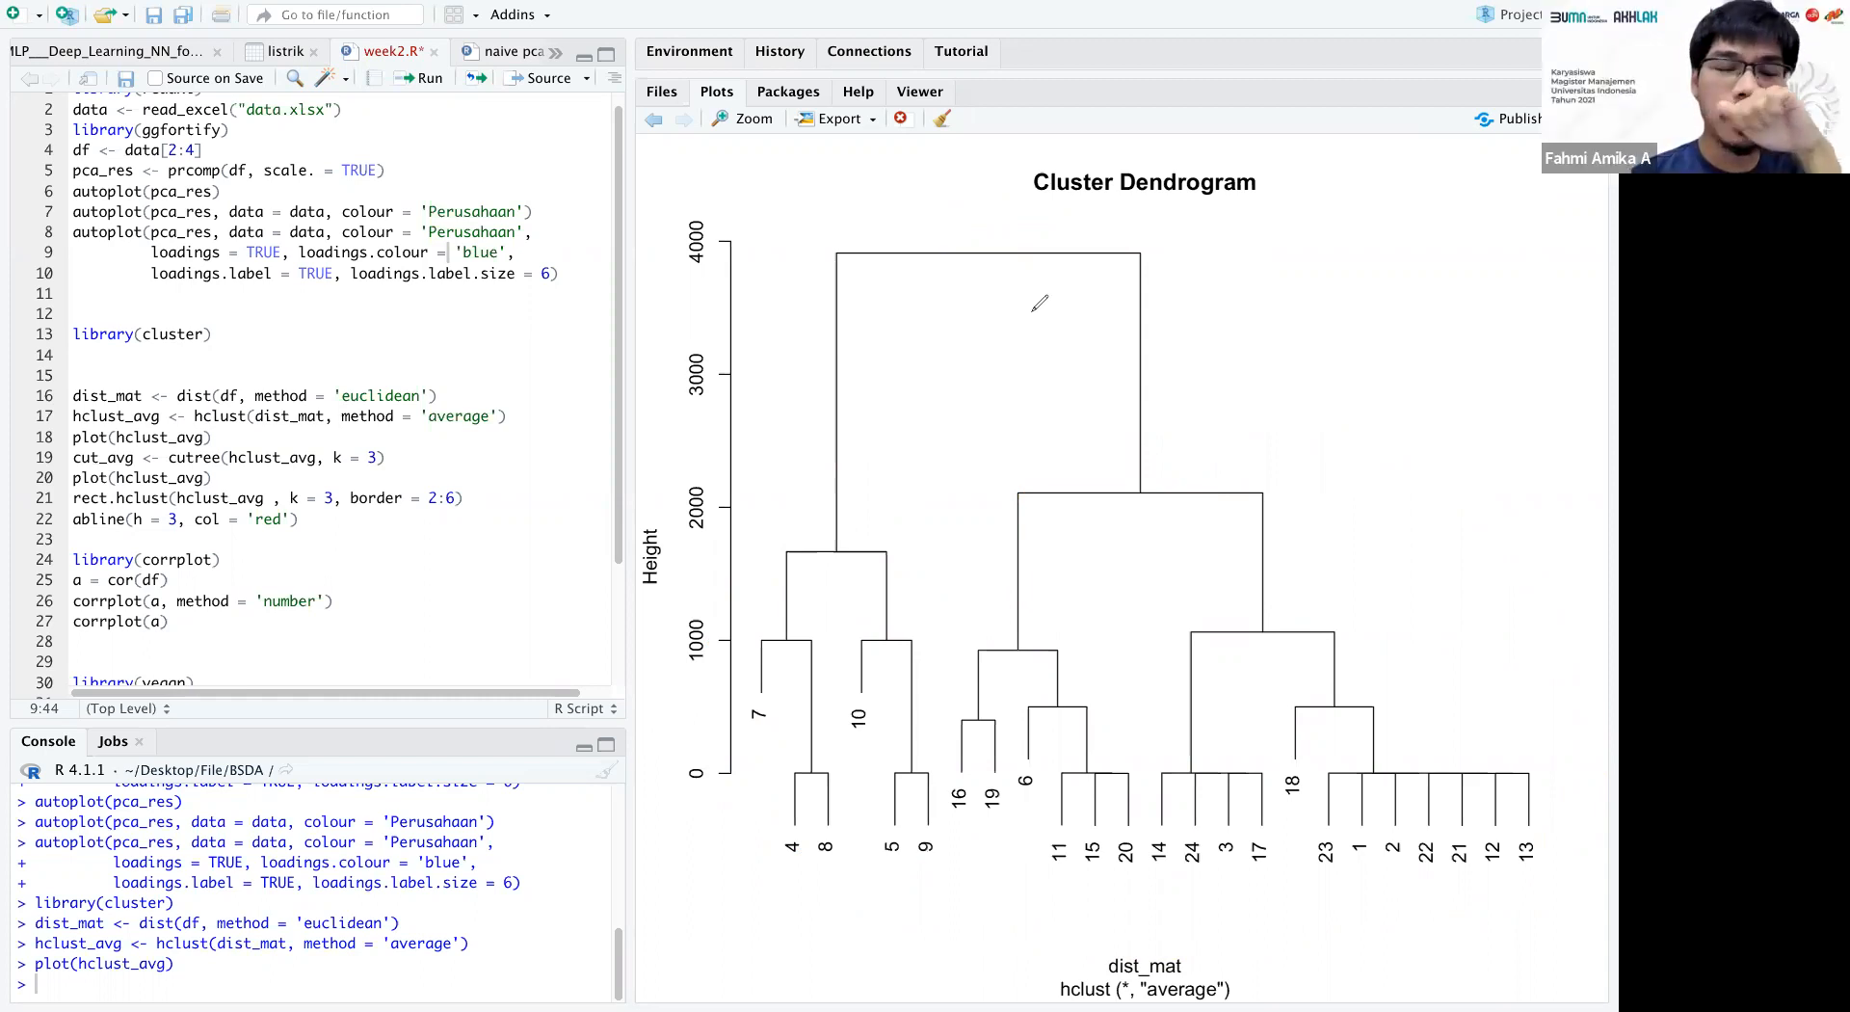
Outline the dendrogram's two main branches again, write J in the smaller one, and clear the drawings.
{"action": "mouse_move", "coordinate": [703, 511]}
{"action": "left_mouse_down"}
{"action": "mouse_move", "coordinate": [762, 511]}
{"action": "mouse_move", "coordinate": [925, 686]}
{"action": "mouse_move", "coordinate": [935, 763]}
{"action": "mouse_move", "coordinate": [559, 759]}
{"action": "mouse_move", "coordinate": [709, 510]}
{"action": "left_mouse_up"}
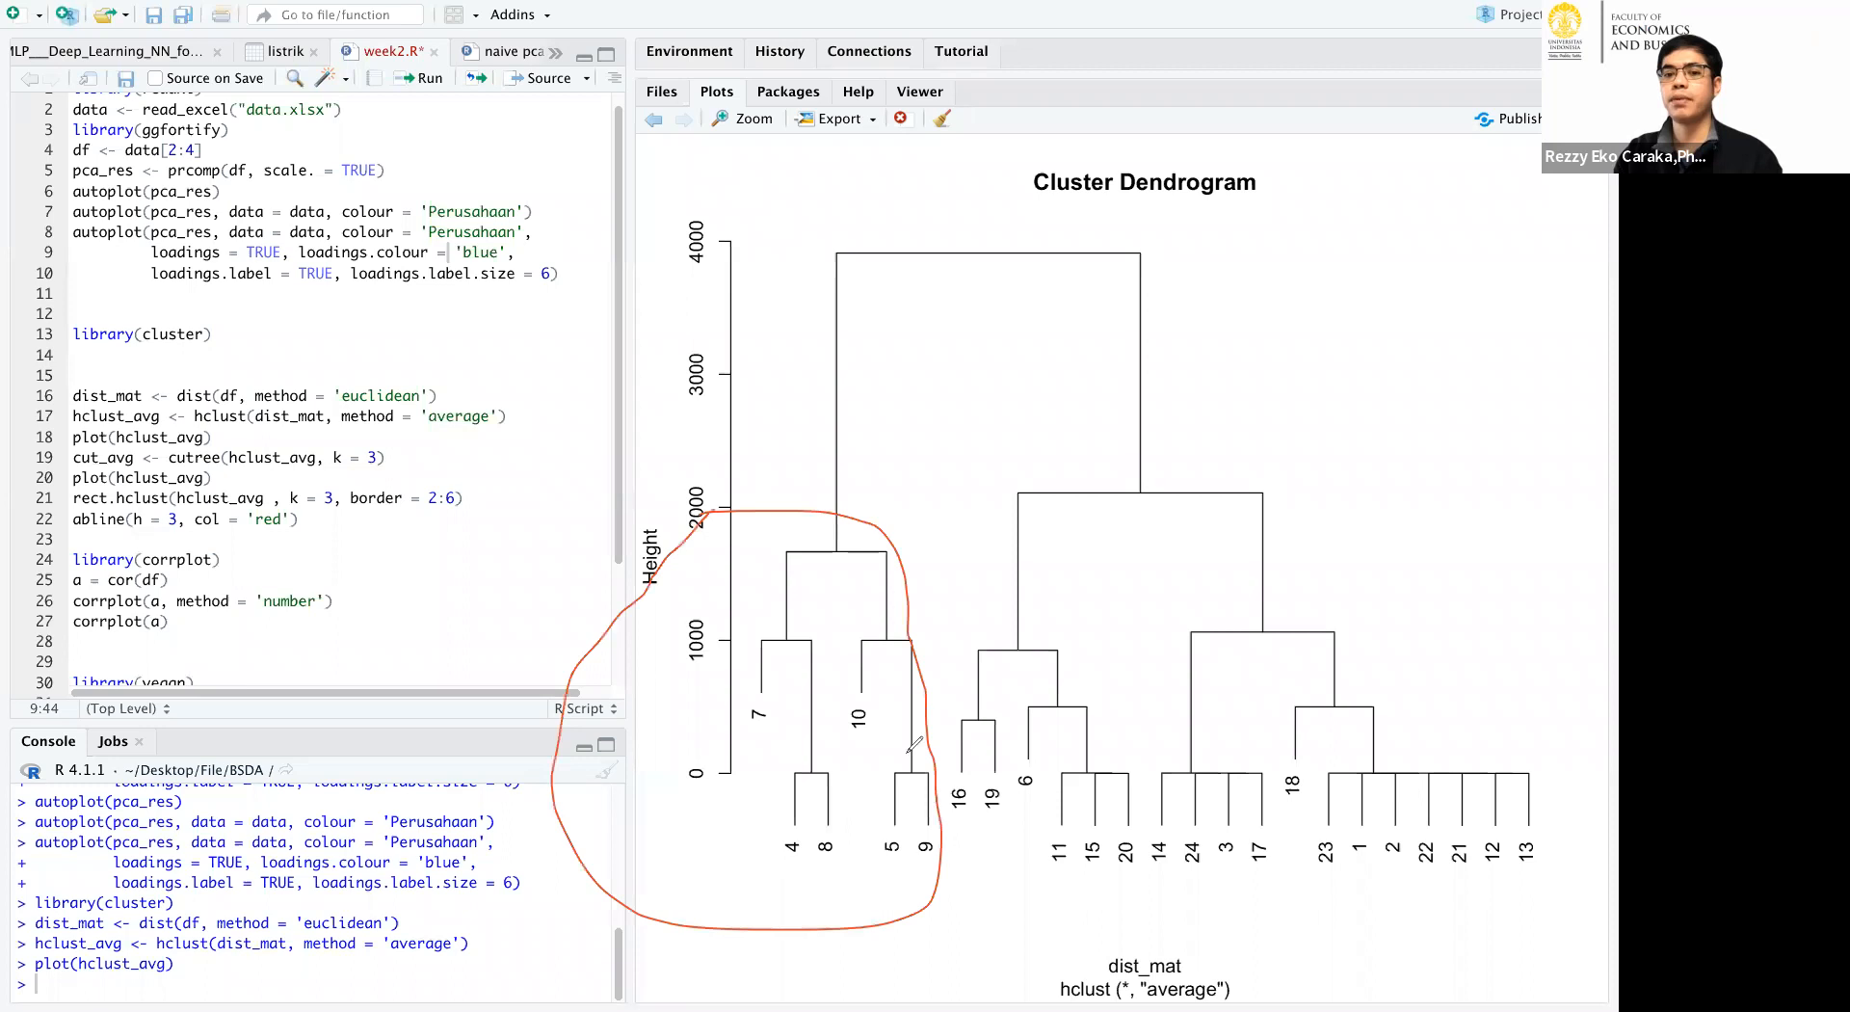
{"action": "mouse_move", "coordinate": [721, 820]}
{"action": "left_mouse_down"}
{"action": "mouse_move", "coordinate": [730, 862]}
{"action": "mouse_move", "coordinate": [674, 862]}
{"action": "left_mouse_up"}
{"action": "left_click_drag", "start_coordinate": [694, 815], "coordinate": [747, 817]}
{"action": "mouse_move", "coordinate": [1029, 438]}
{"action": "left_mouse_down"}
{"action": "mouse_move", "coordinate": [1492, 528]}
{"action": "mouse_move", "coordinate": [1359, 1008]}
{"action": "mouse_move", "coordinate": [962, 783]}
{"action": "mouse_move", "coordinate": [975, 588]}
{"action": "mouse_move", "coordinate": [1033, 439]}
{"action": "left_mouse_up"}
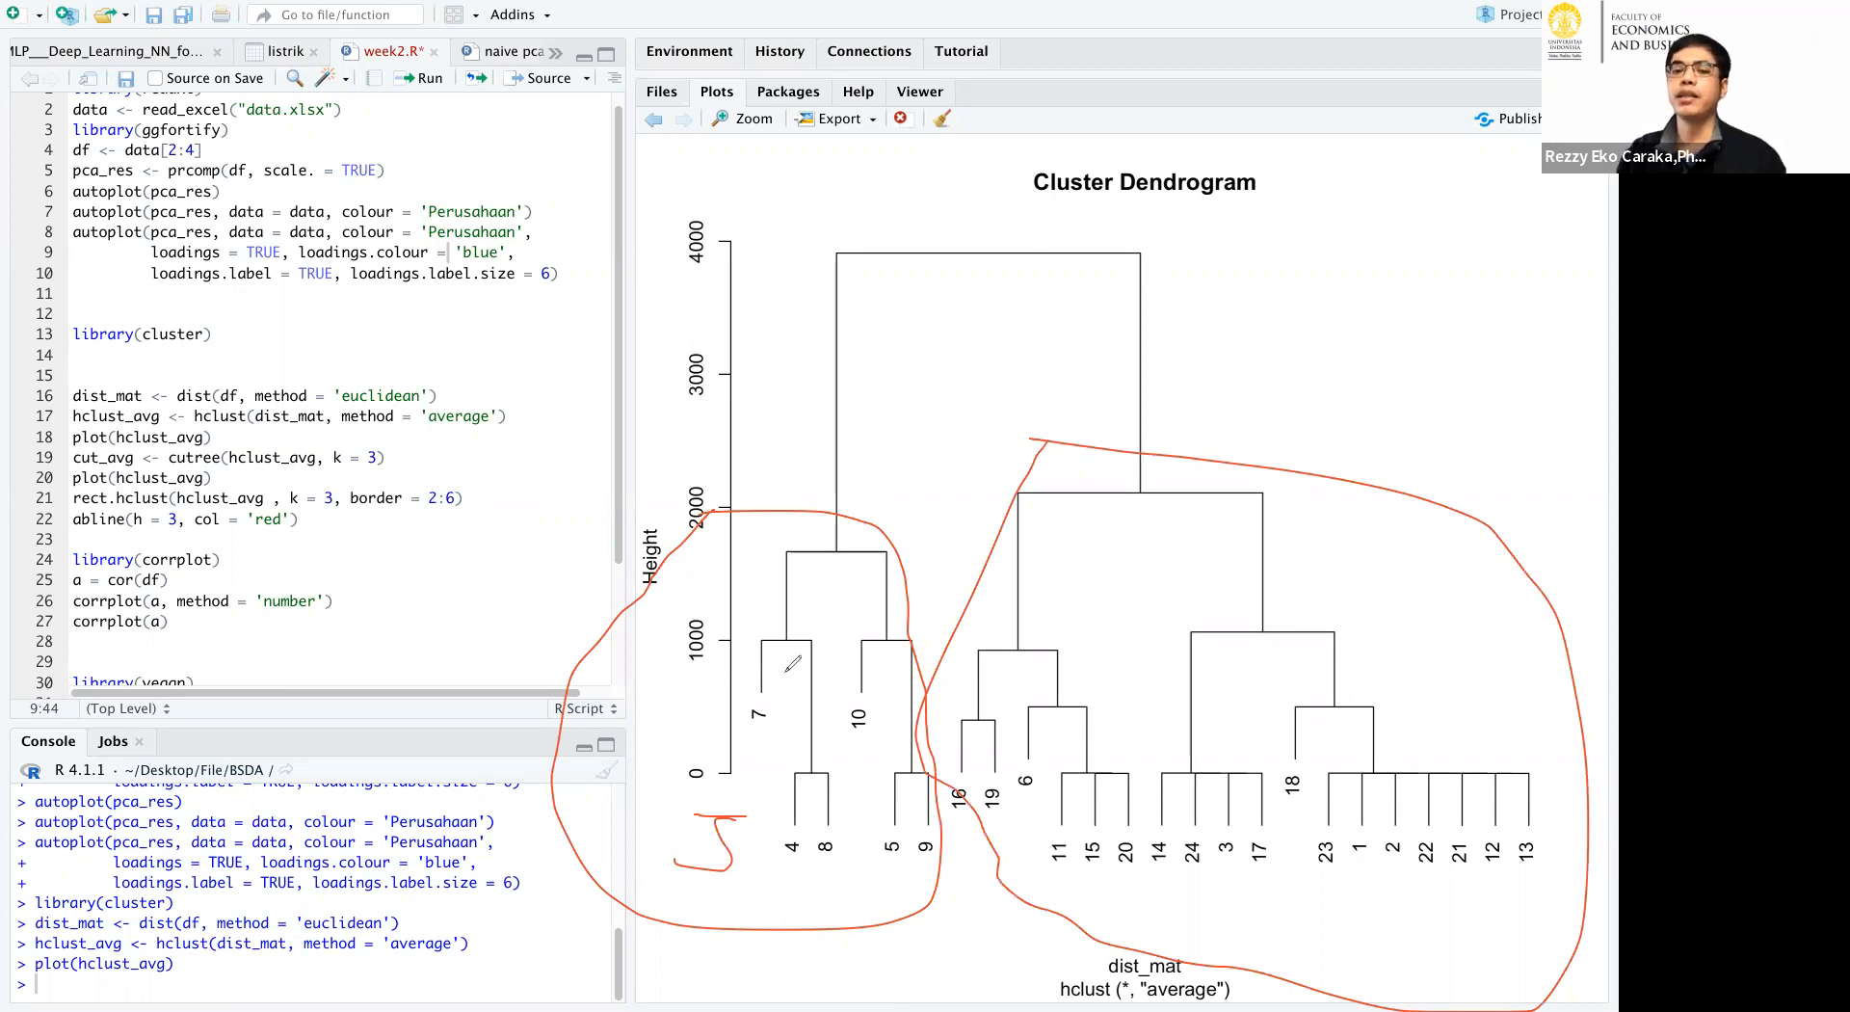
{"action": "left_click_drag", "start_coordinate": [791, 595], "coordinate": [779, 608]}
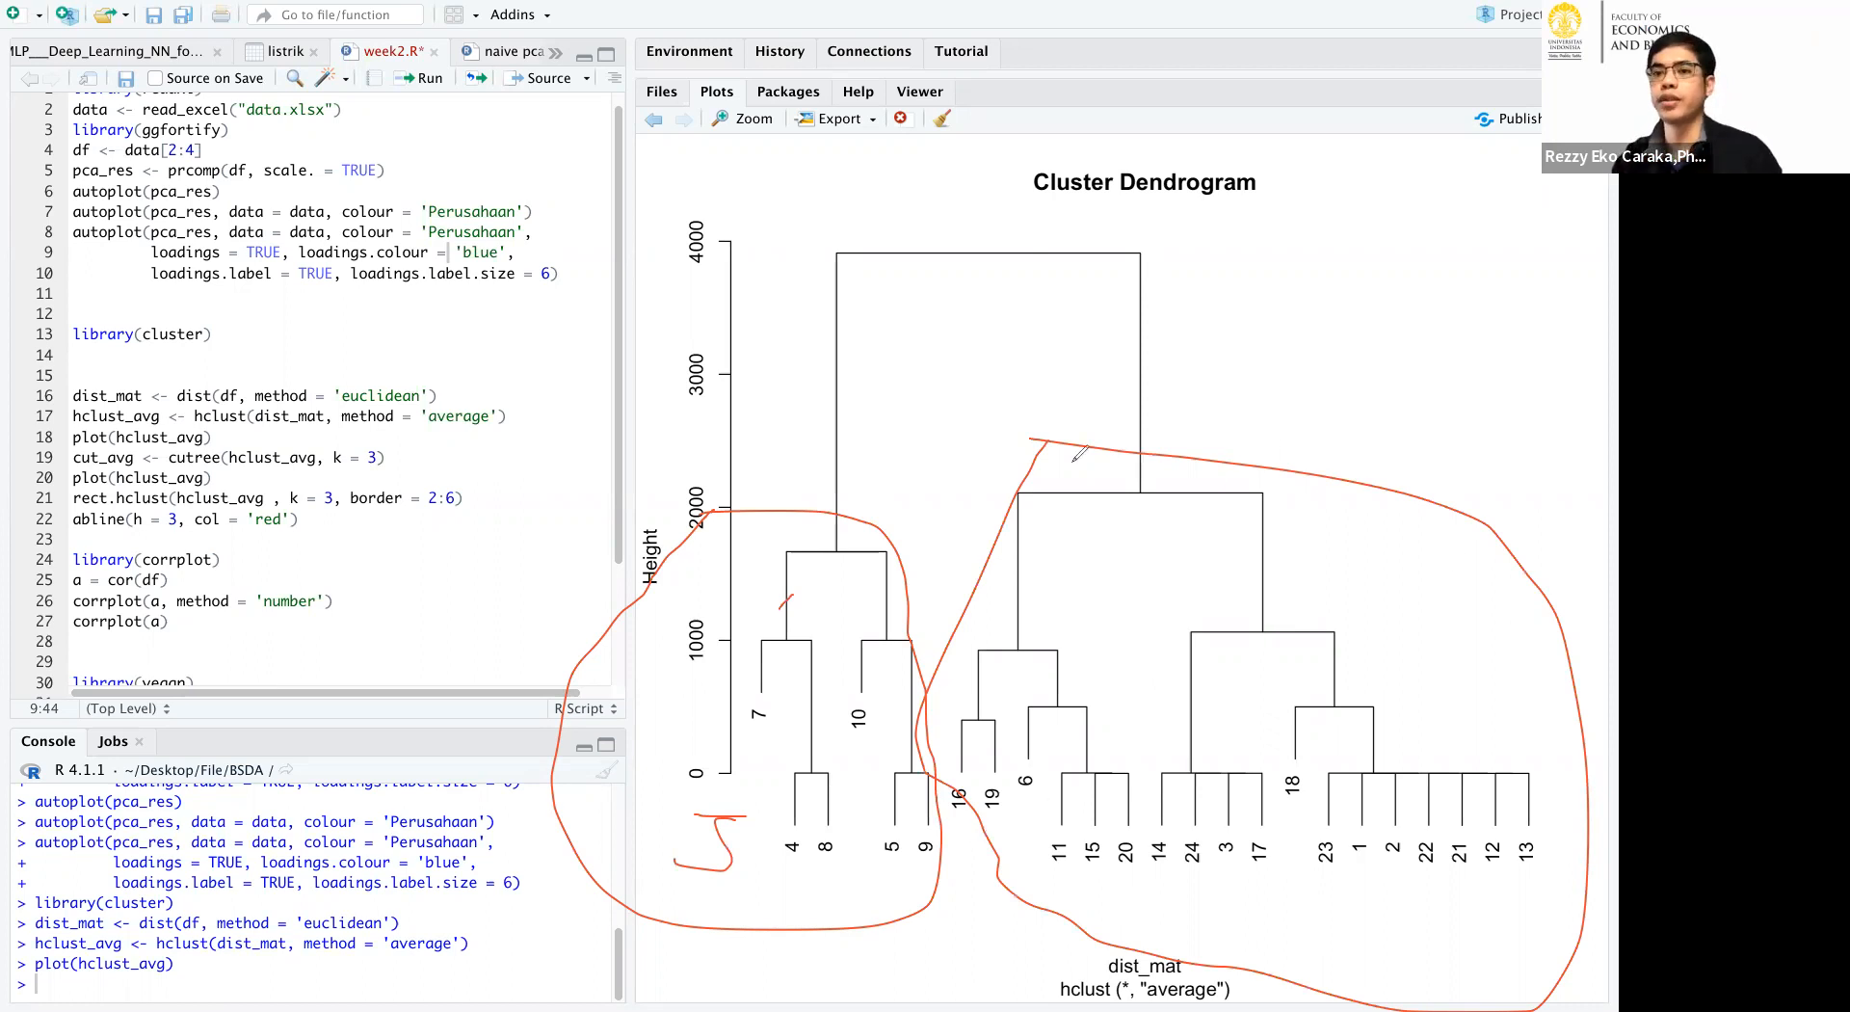
{"action": "left_click", "coordinate": [1432, 156]}
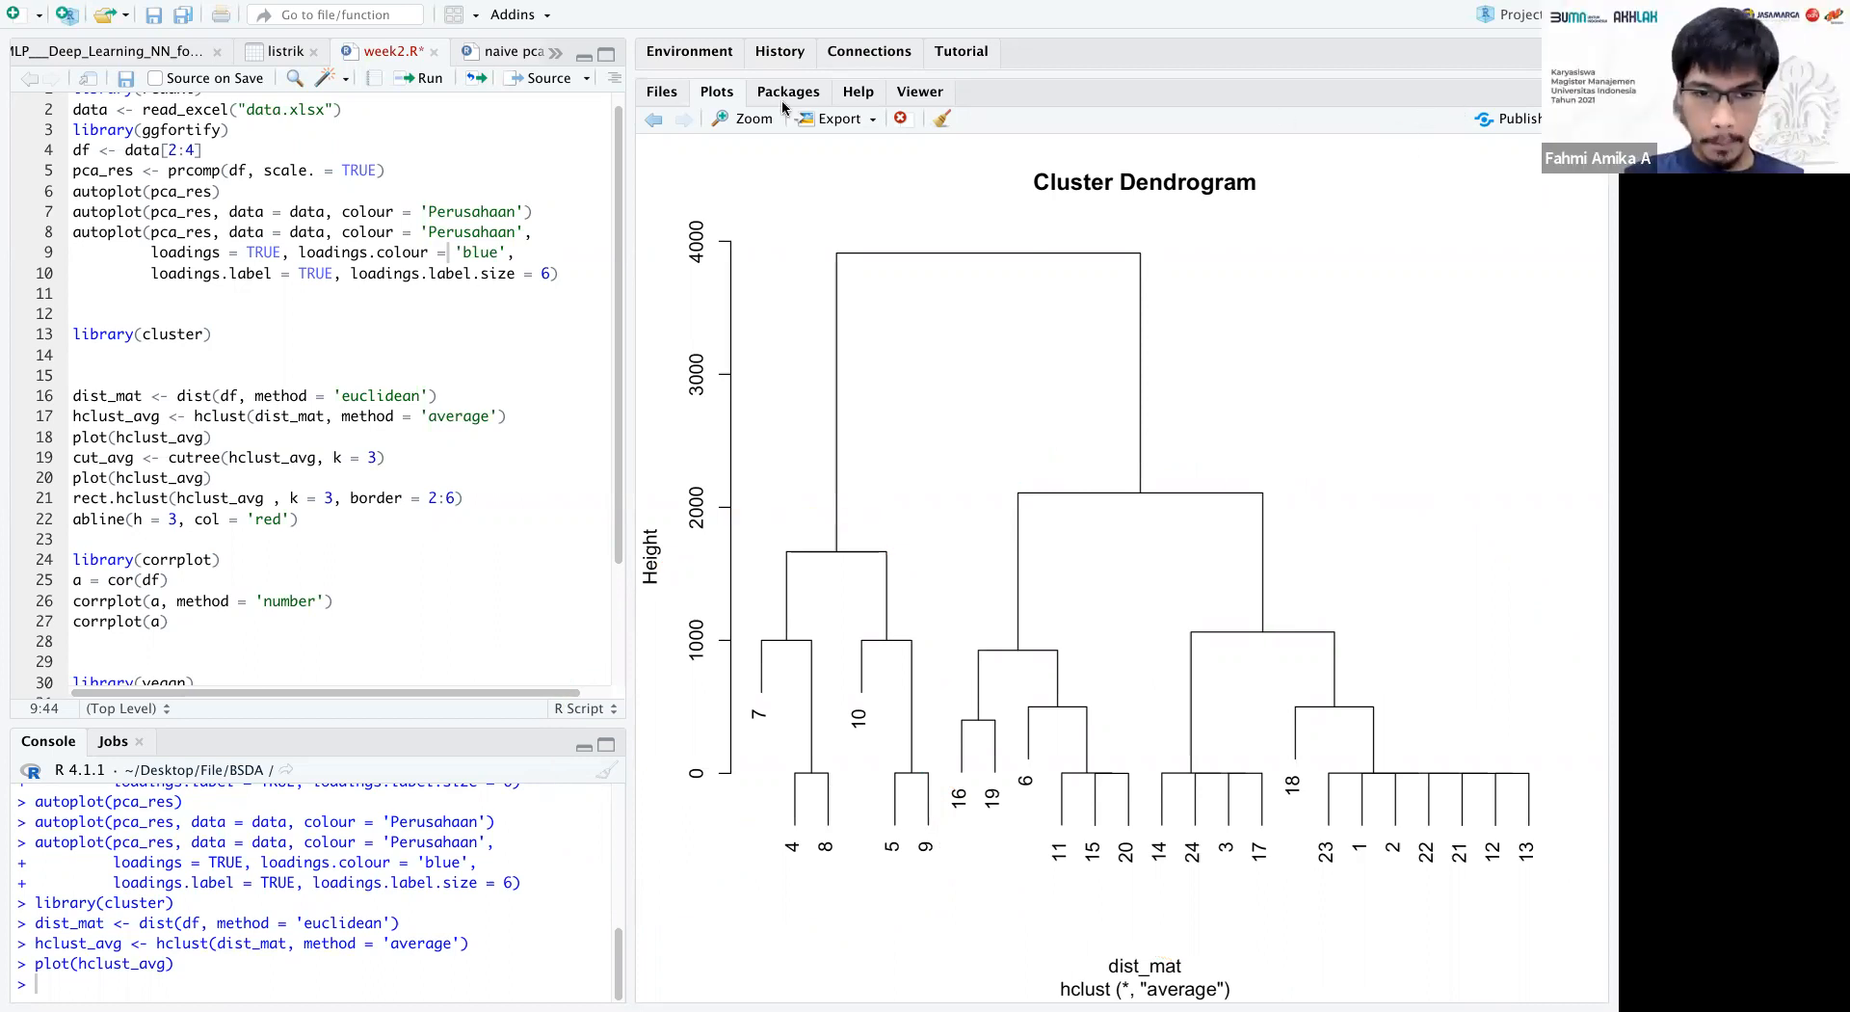
Check the dendrogram in the SPSS output, and rerun the RStudio PCA autoplot with blue loadings and labels of size 6.
{"action": "key", "text": "super+Tab"}
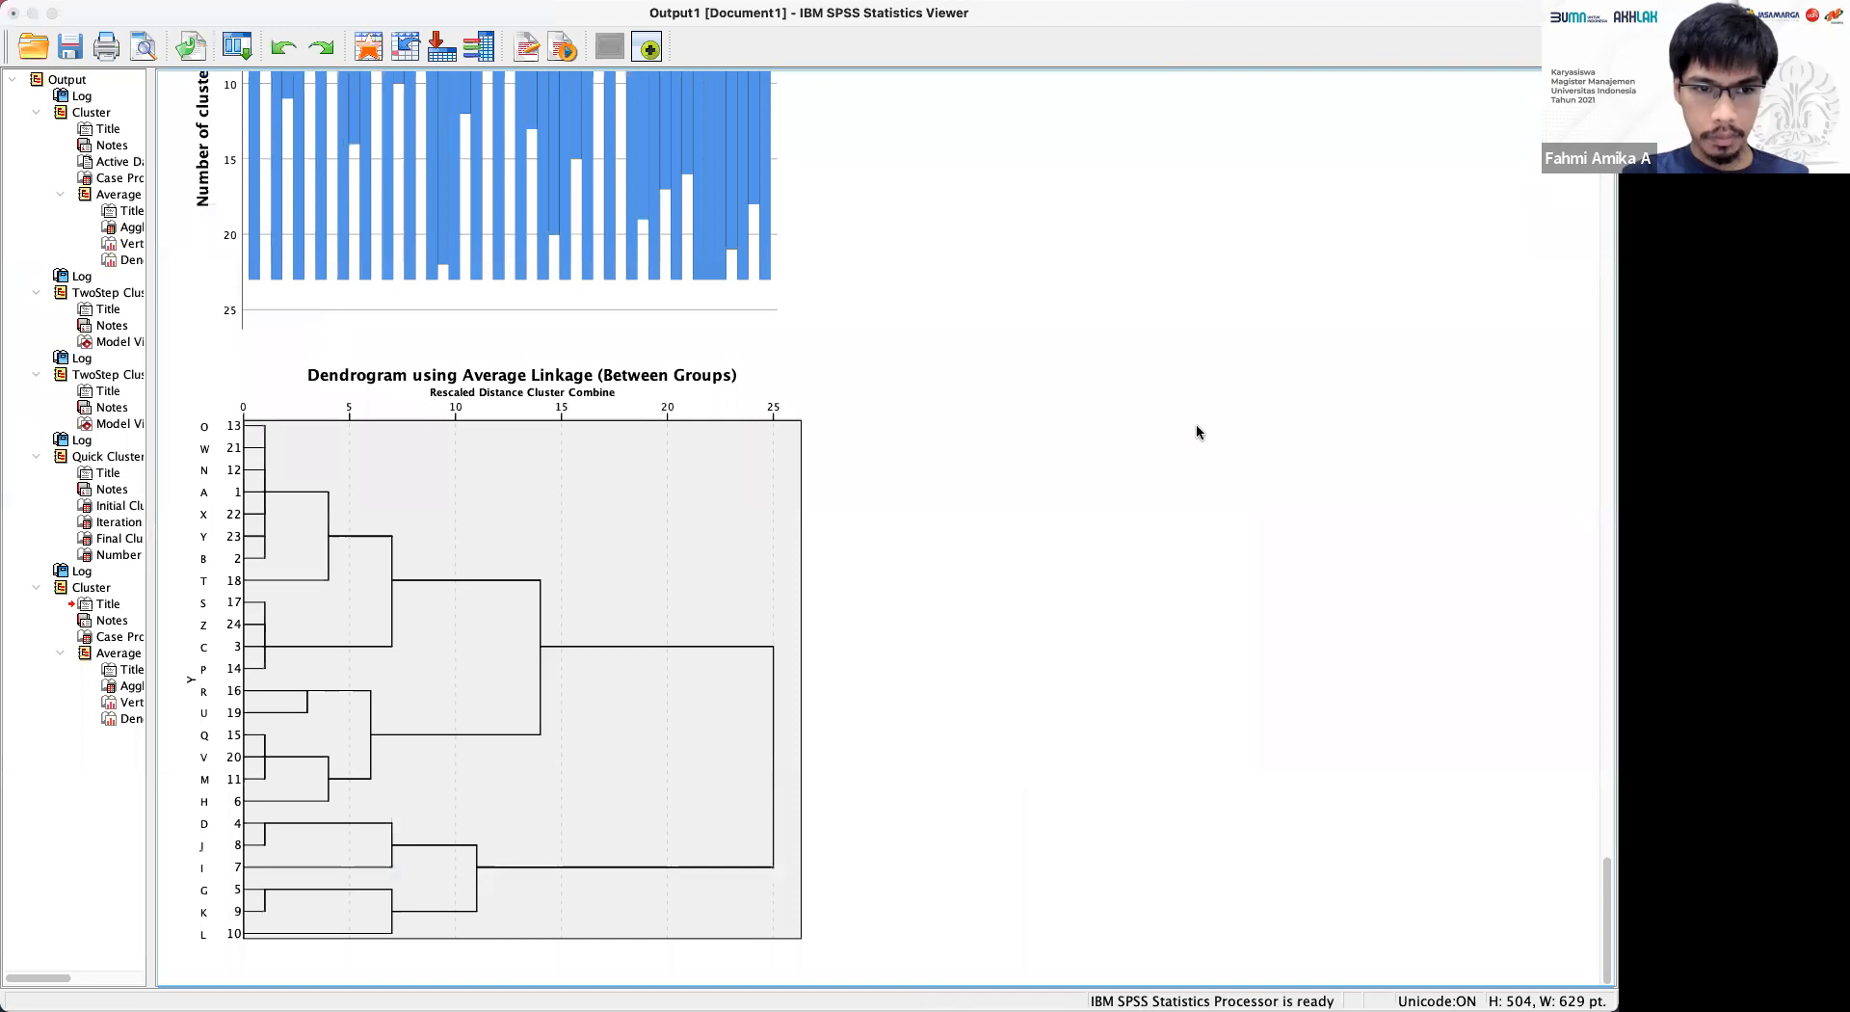
{"action": "key", "text": "super+Tab"}
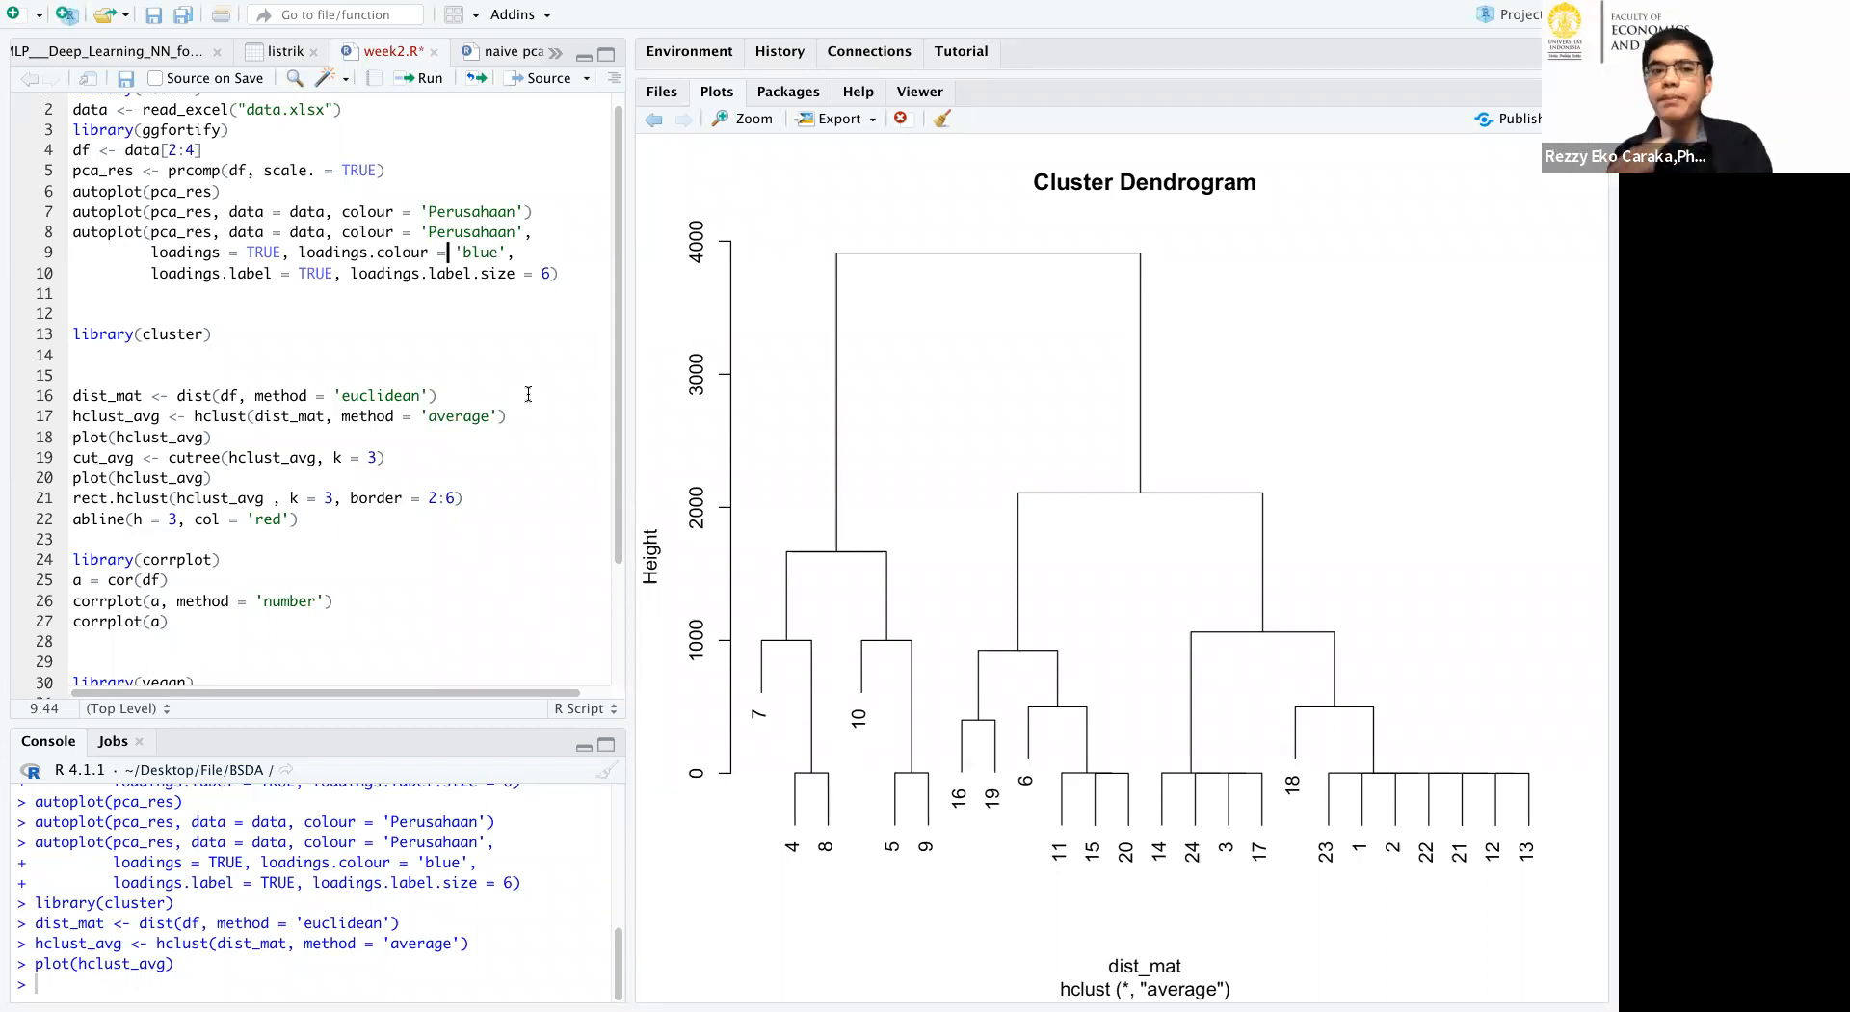
{"action": "scroll", "coordinate": [428, 344], "scroll_direction": "up", "scroll_amount": 1}
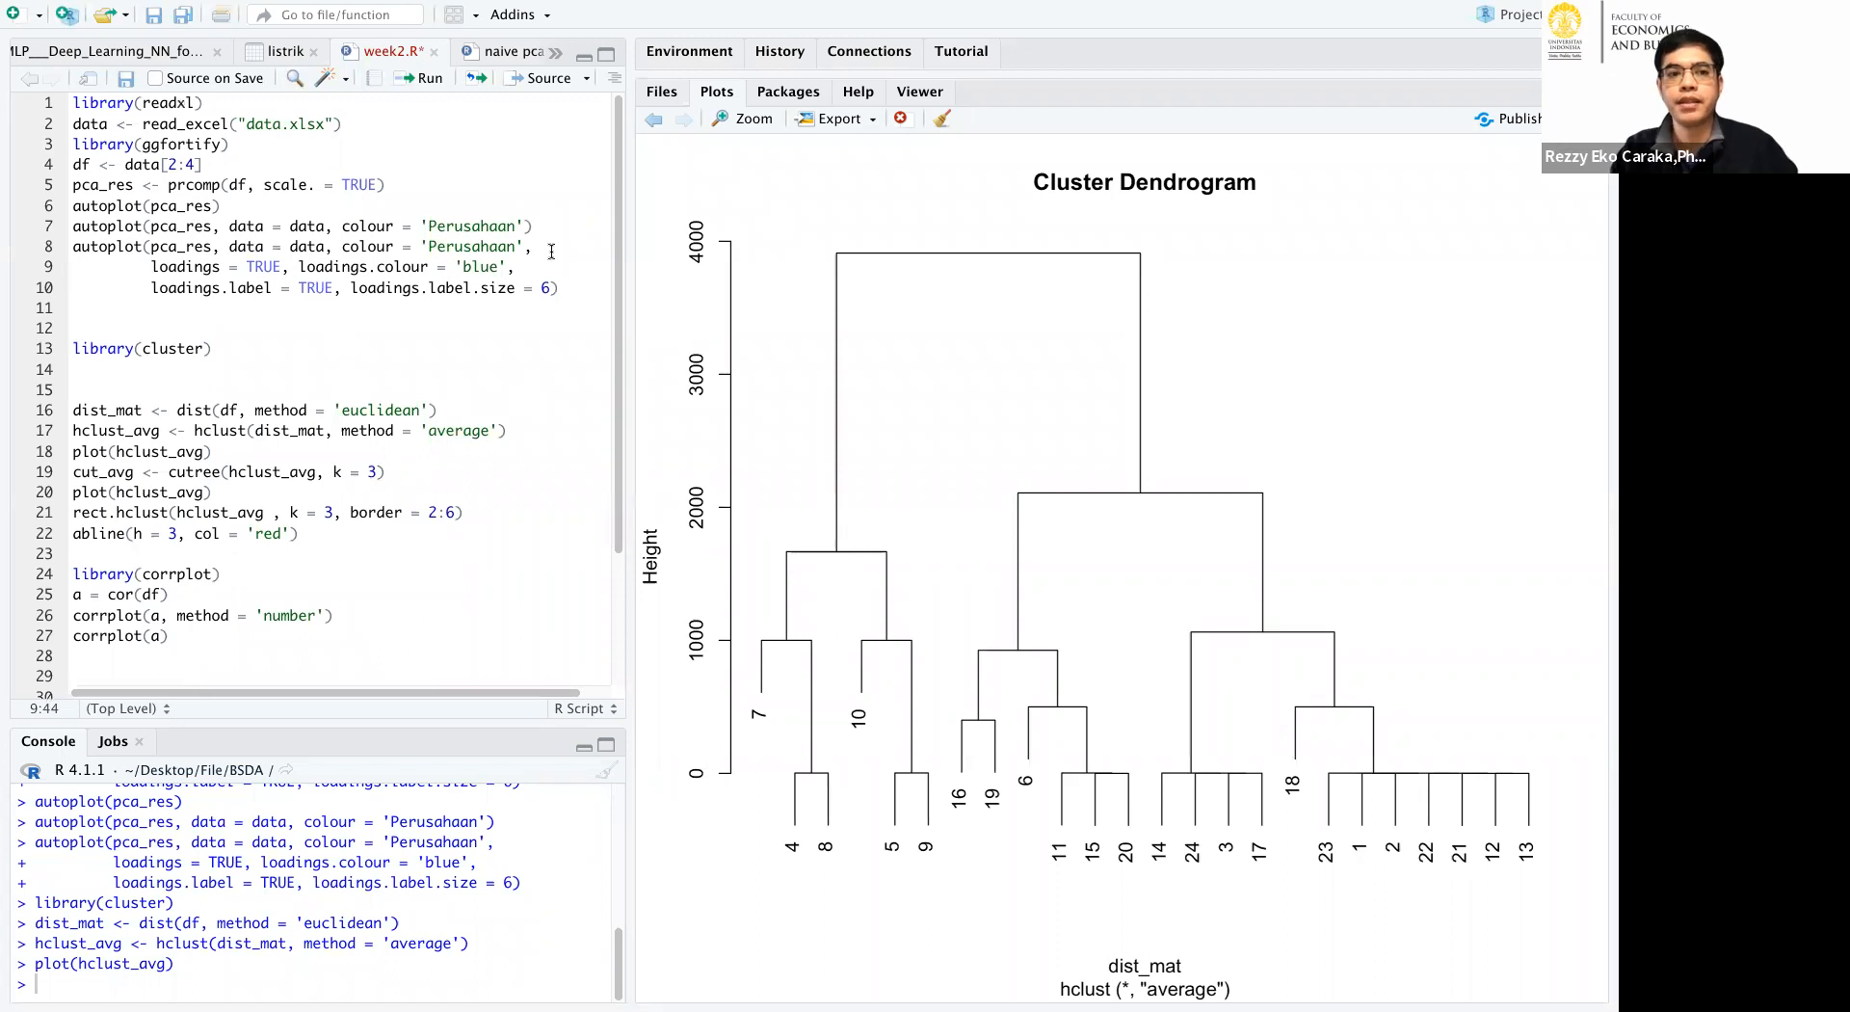
{"action": "key", "text": "Home"}
{"action": "key", "text": "Down"}
{"action": "left_click", "coordinate": [418, 85]}
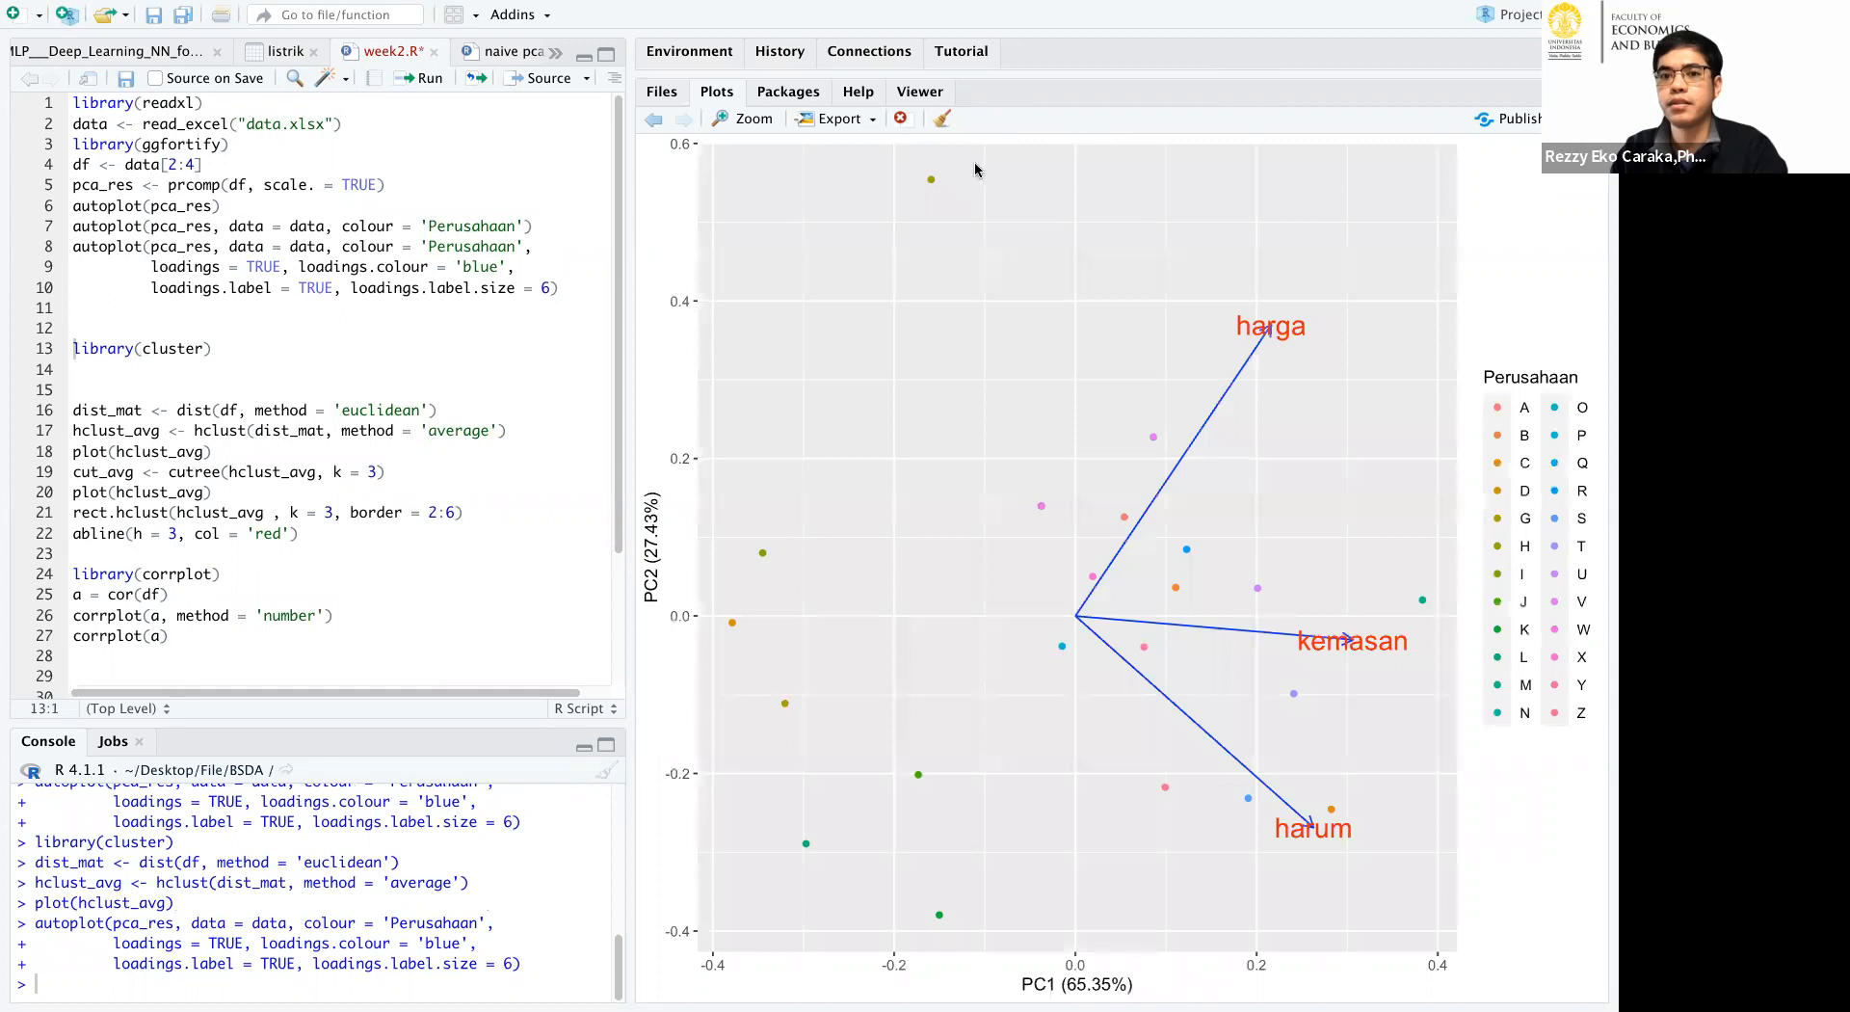
Circle the PC1 axis label below the PCA plot and write 70 and 80 beside it.
{"action": "mouse_move", "coordinate": [1099, 920]}
{"action": "left_mouse_down"}
{"action": "mouse_move", "coordinate": [1008, 979]}
{"action": "mouse_move", "coordinate": [1158, 949]}
{"action": "mouse_move", "coordinate": [1077, 902]}
{"action": "left_mouse_up"}
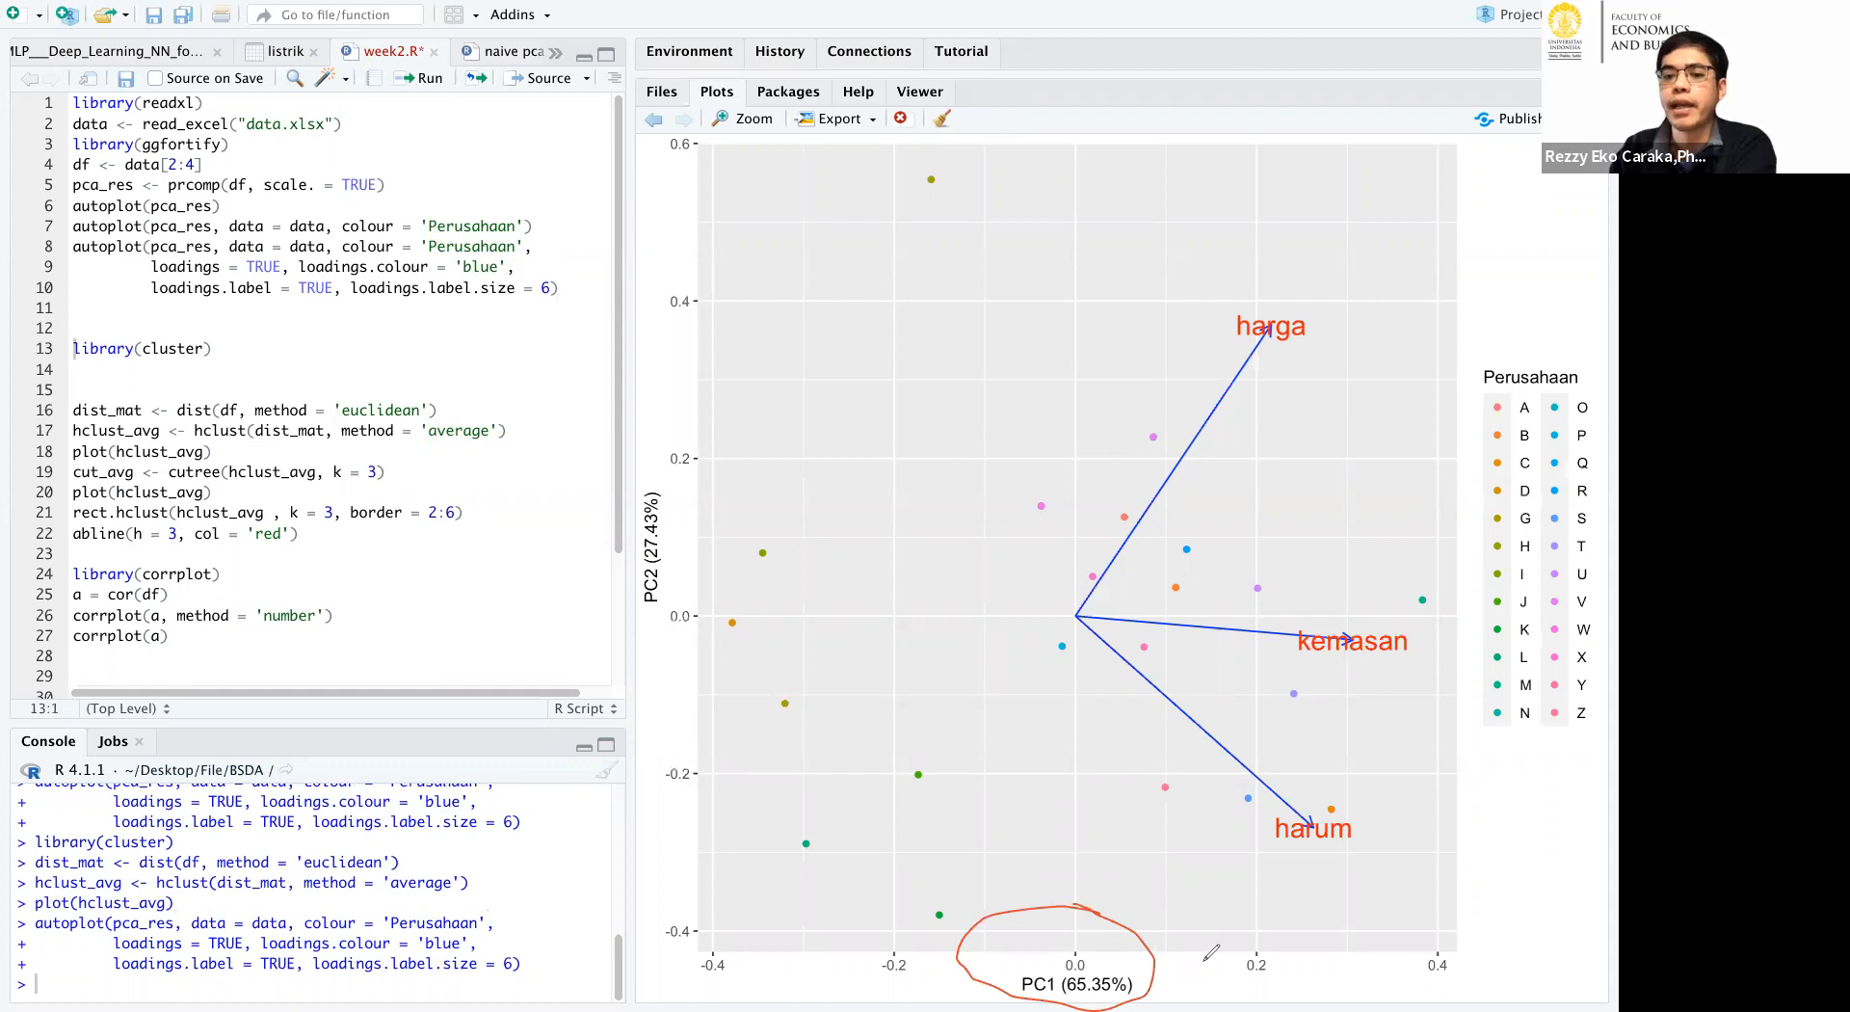
{"action": "mouse_move", "coordinate": [1195, 964]}
{"action": "left_mouse_down"}
{"action": "mouse_move", "coordinate": [1246, 964]}
{"action": "mouse_move", "coordinate": [1233, 998]}
{"action": "mouse_move", "coordinate": [1270, 964]}
{"action": "mouse_move", "coordinate": [1357, 1007]}
{"action": "mouse_move", "coordinate": [1345, 952]}
{"action": "left_mouse_up"}
{"action": "mouse_move", "coordinate": [1378, 948]}
{"action": "left_mouse_down"}
{"action": "mouse_move", "coordinate": [1376, 1006]}
{"action": "mouse_move", "coordinate": [1378, 950]}
{"action": "left_mouse_up"}
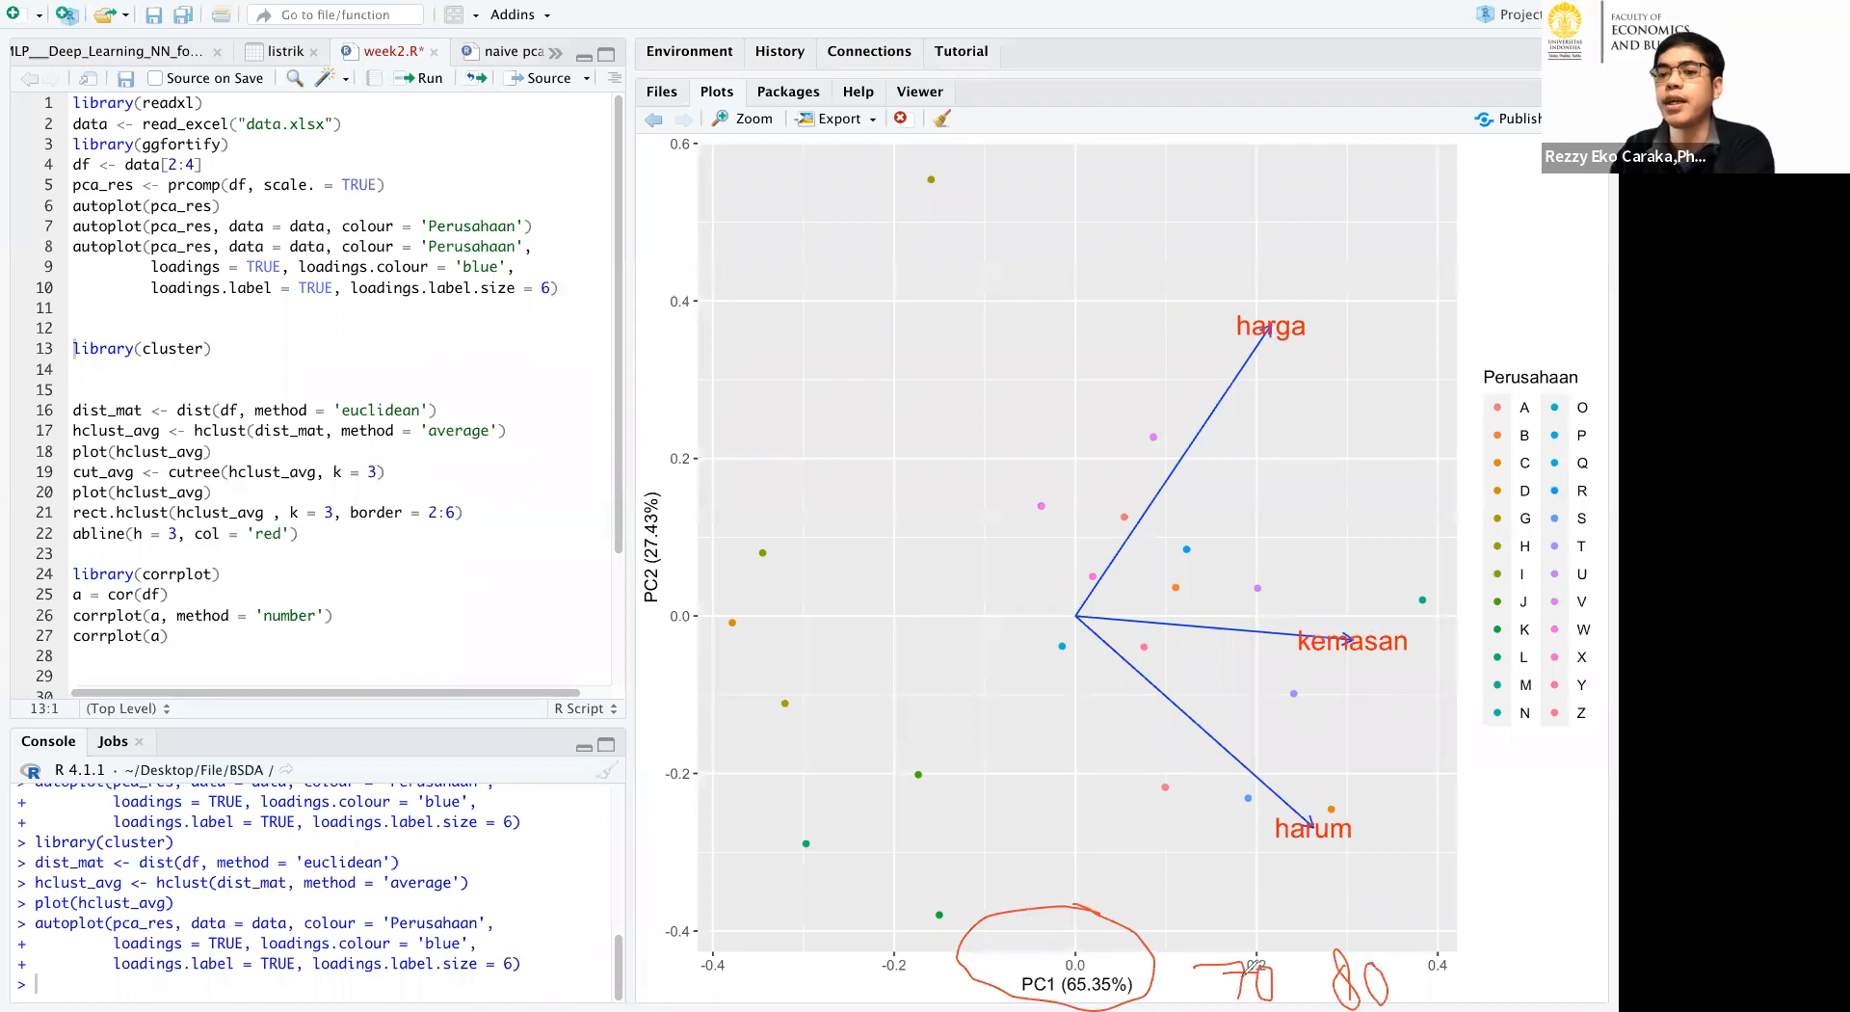
Circle the PC1 percentage and emphasise the handwritten 70 and 80.
{"action": "left_click", "coordinate": [1116, 958]}
{"action": "mouse_move", "coordinate": [1072, 960]}
{"action": "left_mouse_down"}
{"action": "mouse_move", "coordinate": [1080, 1002]}
{"action": "mouse_move", "coordinate": [1103, 952]}
{"action": "left_mouse_up"}
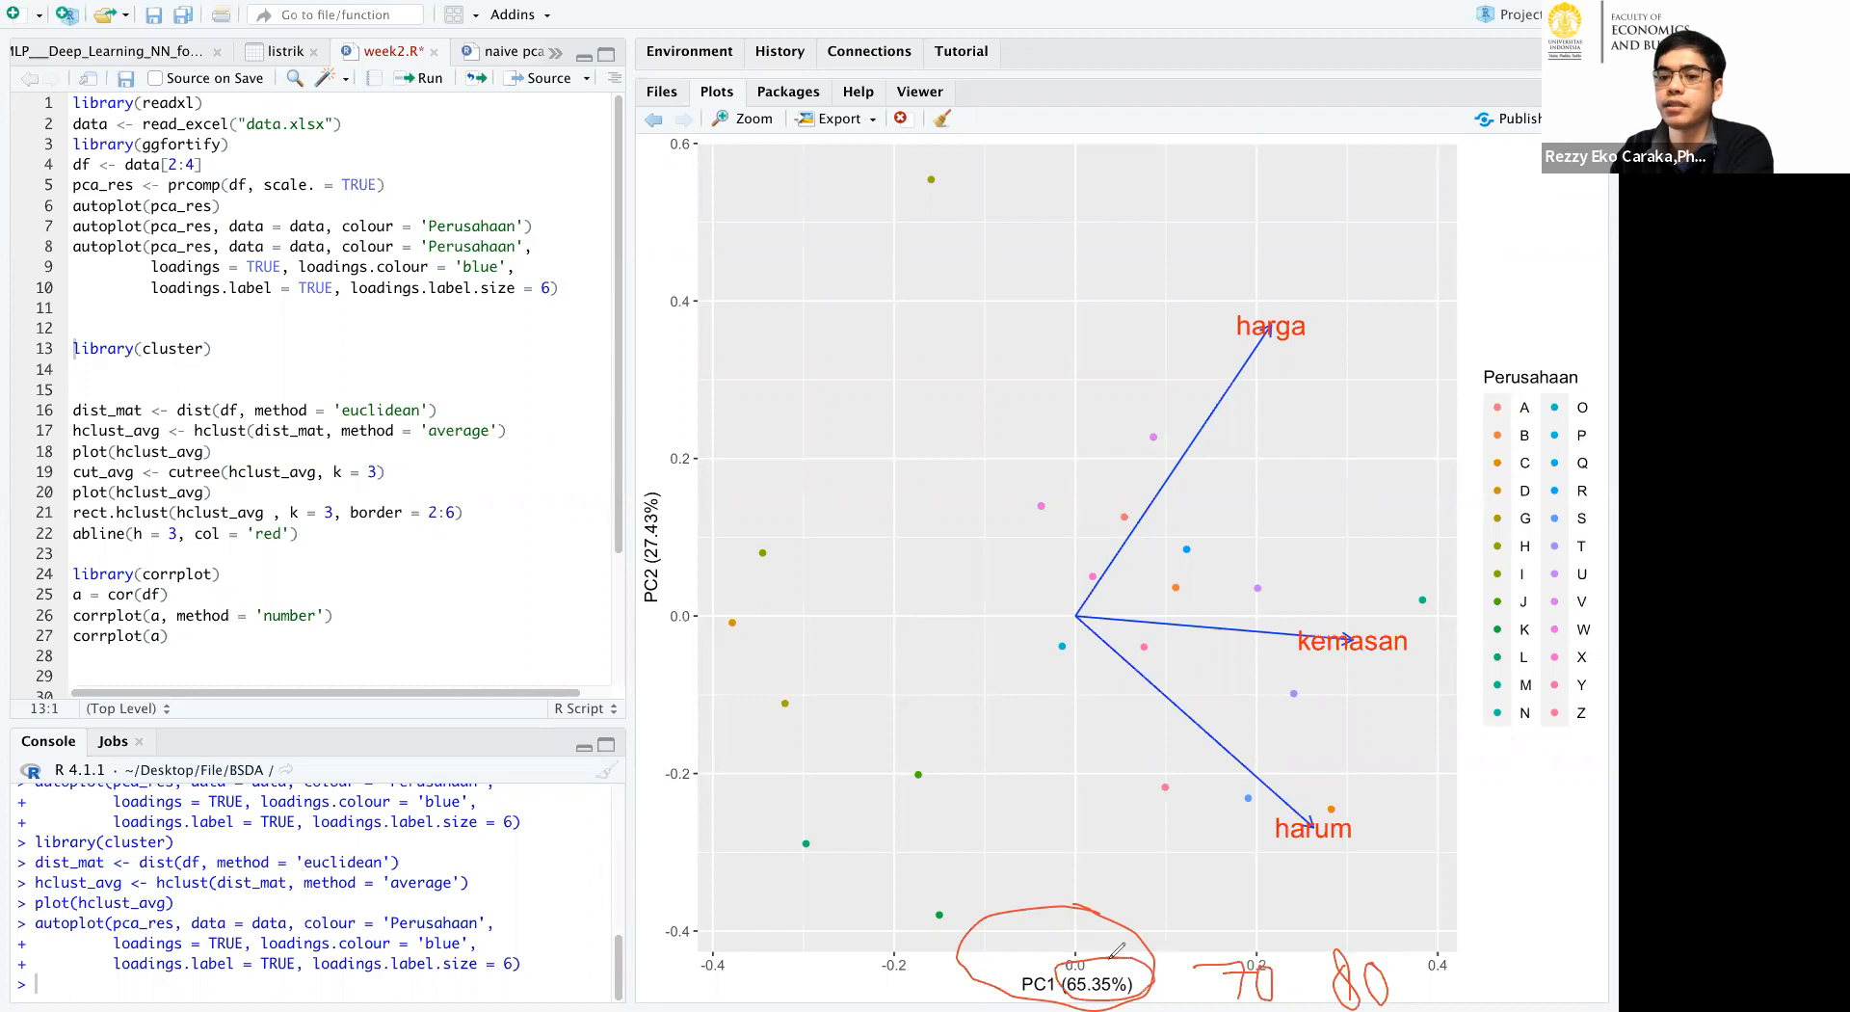
{"action": "left_click_drag", "start_coordinate": [1207, 991], "coordinate": [1296, 988]}
{"action": "left_click_drag", "start_coordinate": [1231, 920], "coordinate": [1296, 992]}
{"action": "mouse_move", "coordinate": [1371, 927]}
{"action": "left_mouse_down"}
{"action": "mouse_move", "coordinate": [1335, 973]}
{"action": "mouse_move", "coordinate": [1397, 983]}
{"action": "mouse_move", "coordinate": [1349, 917]}
{"action": "left_mouse_up"}
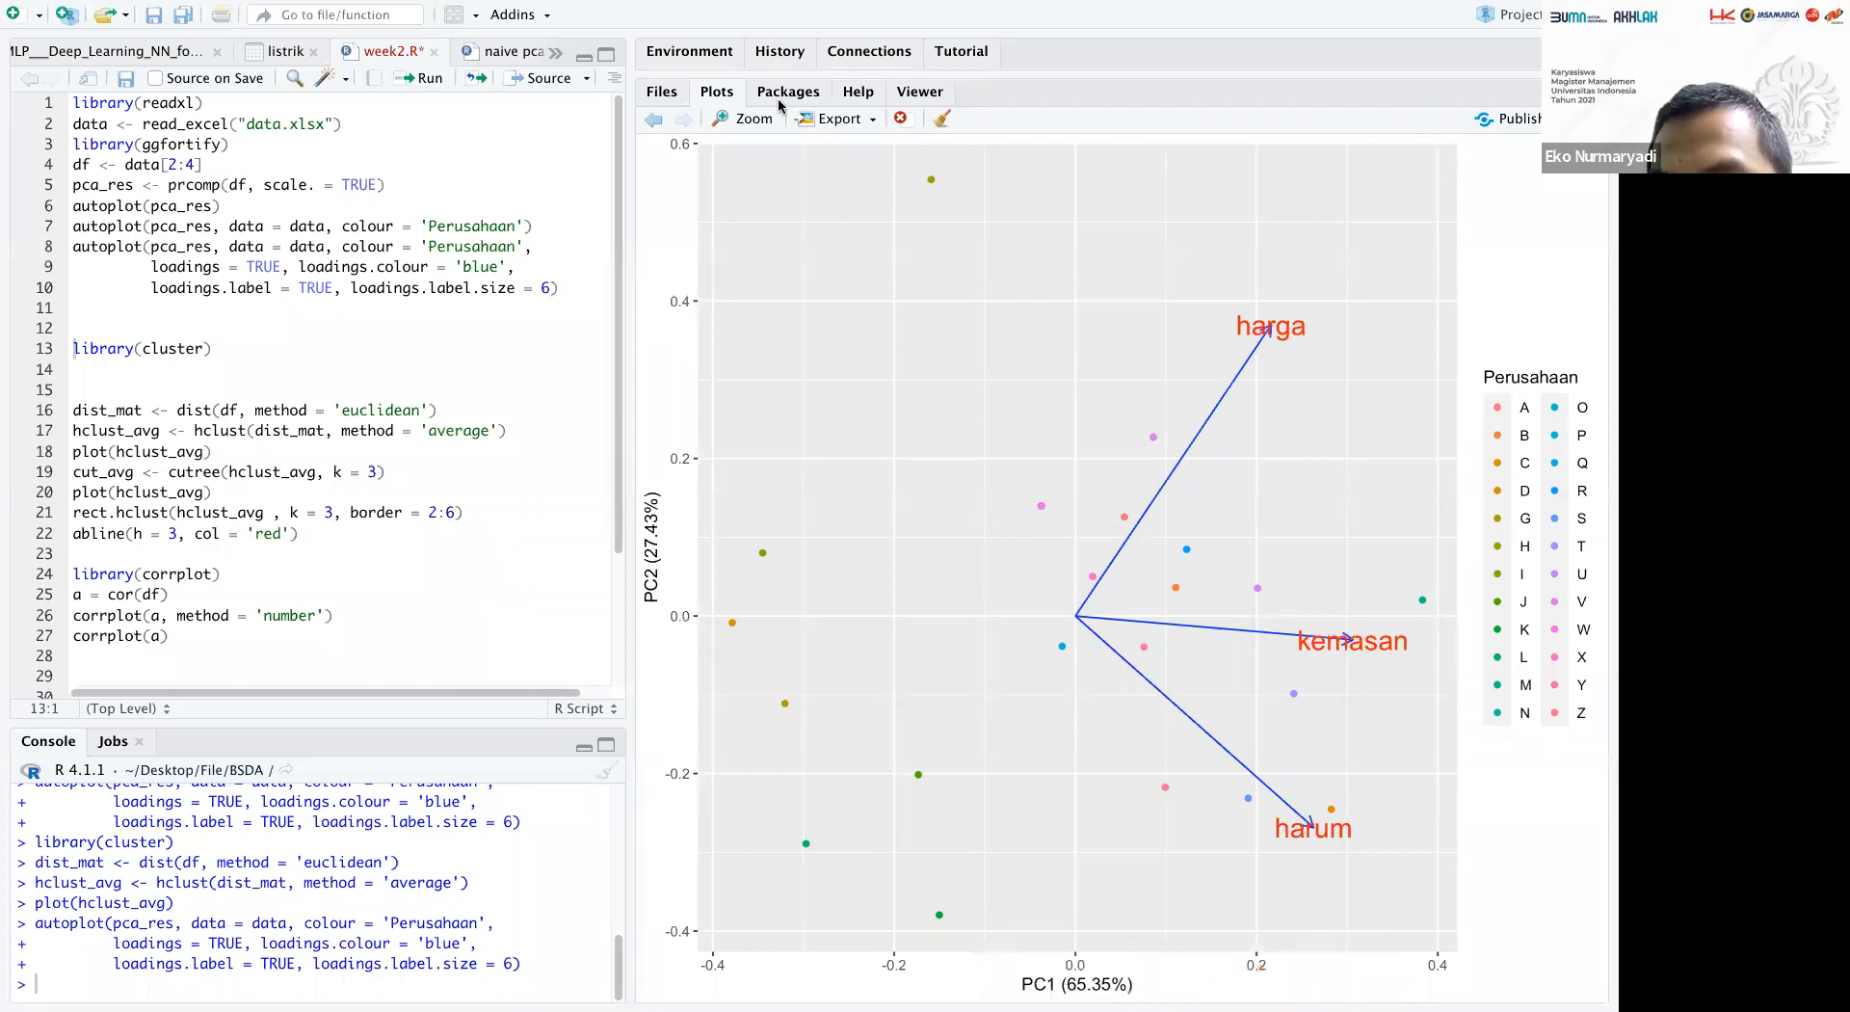
Rerun the average-linkage clustering code, cutting the tree at k = 3 and drawing coloured cluster rectangles and the red line at h = 3.
{"action": "left_click", "coordinate": [350, 371]}
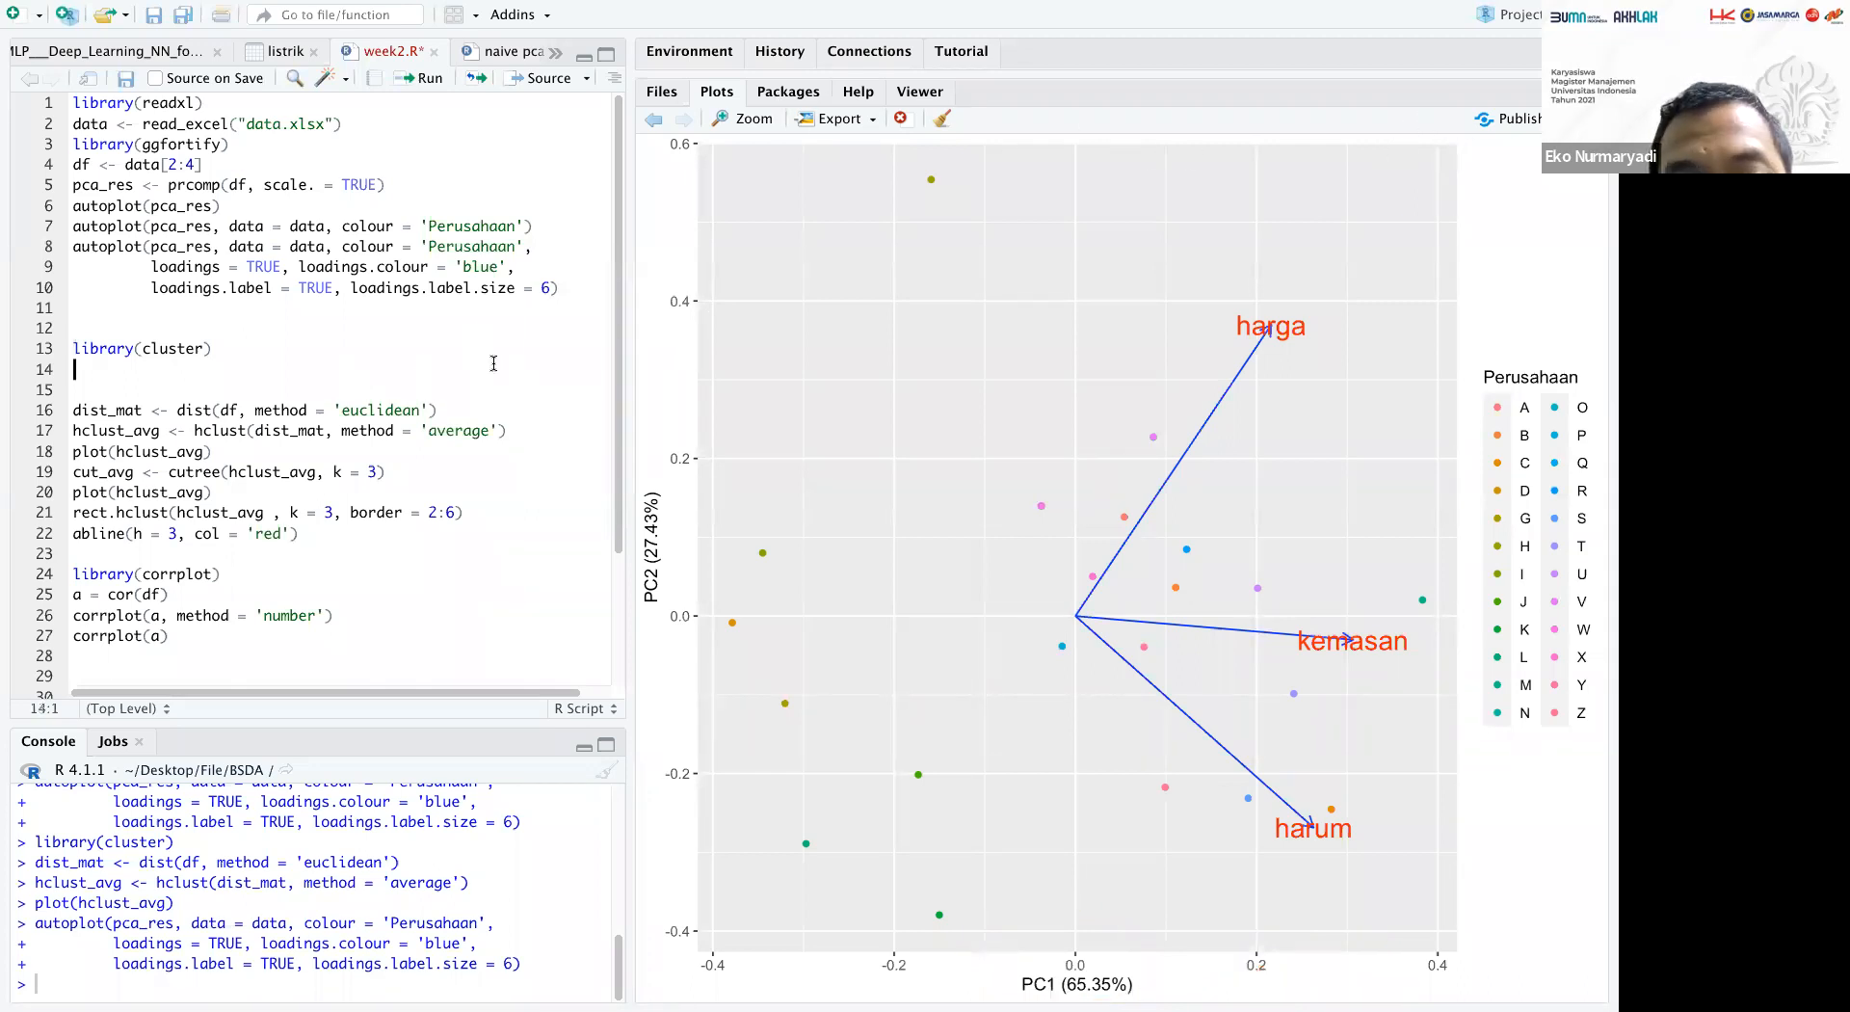
{"action": "left_click", "coordinate": [416, 79]}
{"action": "left_click", "coordinate": [416, 79]}
{"action": "left_click", "coordinate": [417, 79]}
{"action": "left_click", "coordinate": [416, 79]}
{"action": "left_click", "coordinate": [416, 79]}
{"action": "left_click", "coordinate": [416, 79]}
Run the corrplot code to compute the correlations of df and plot them as numbers and in the default style.
{"action": "left_click", "coordinate": [416, 79]}
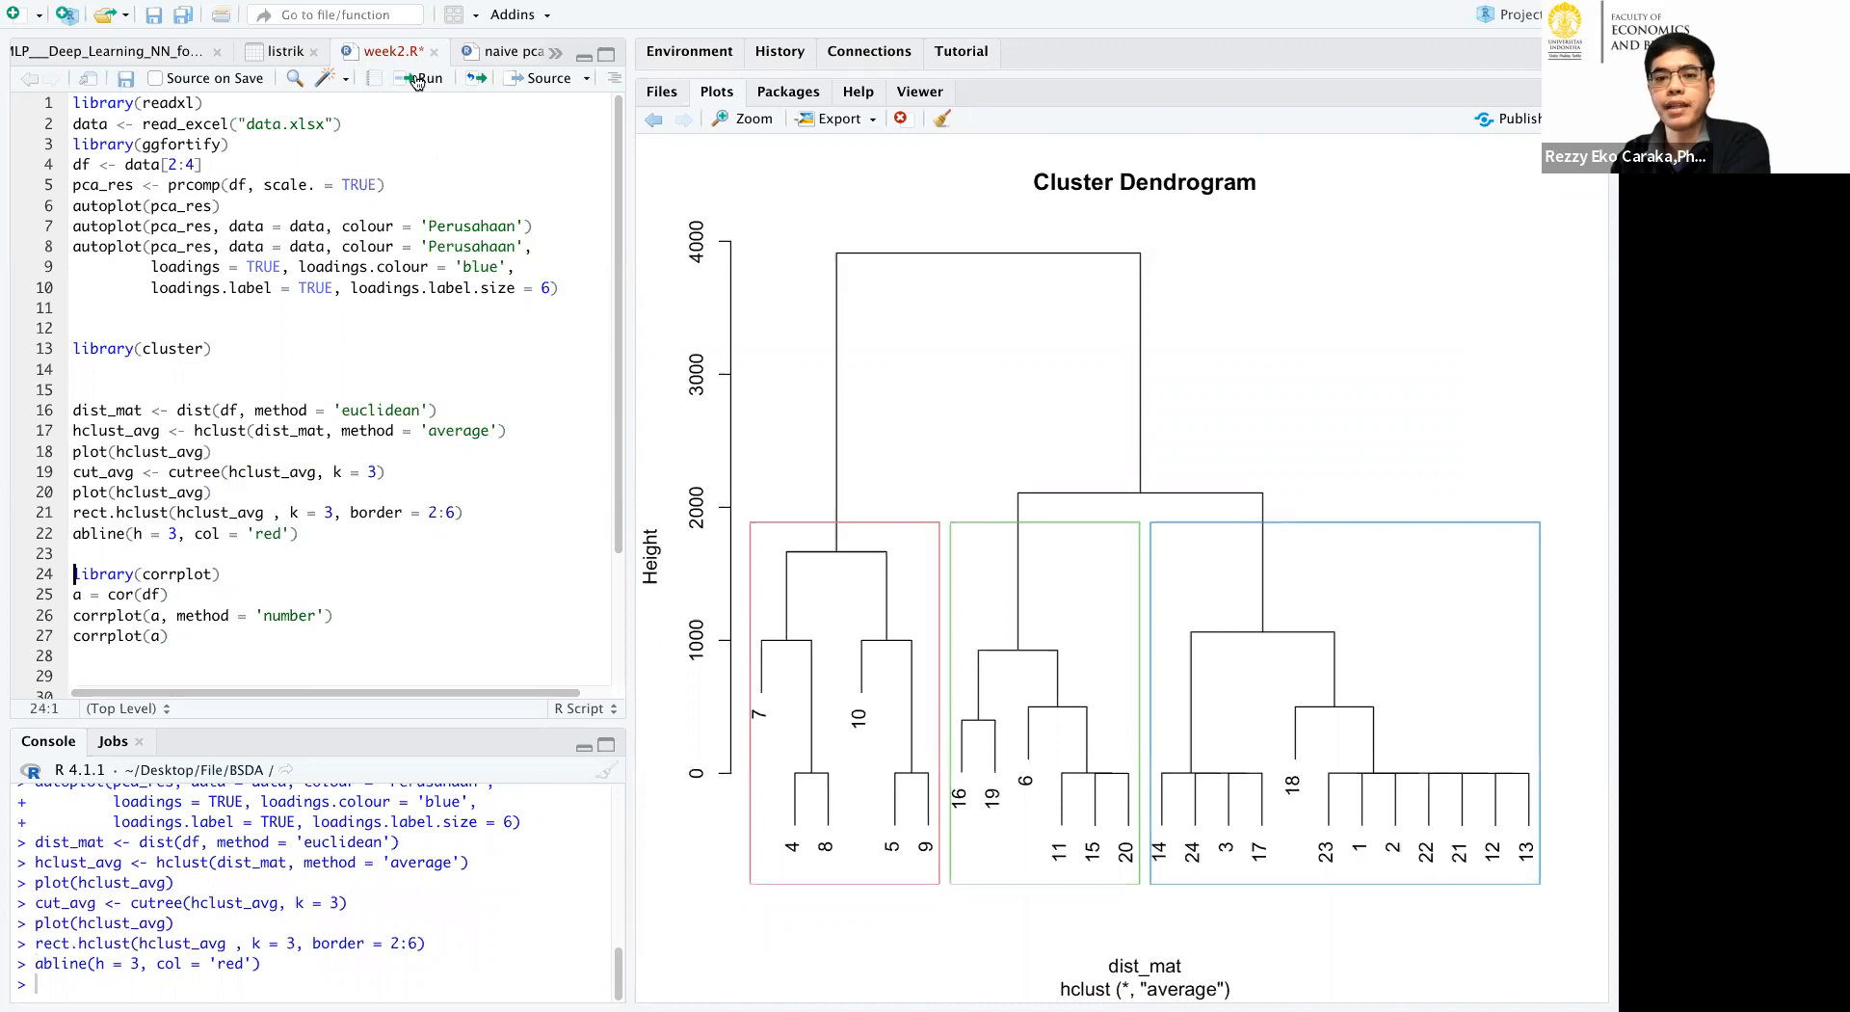
{"action": "left_click", "coordinate": [416, 79]}
{"action": "left_click", "coordinate": [416, 79]}
{"action": "left_click", "coordinate": [416, 79]}
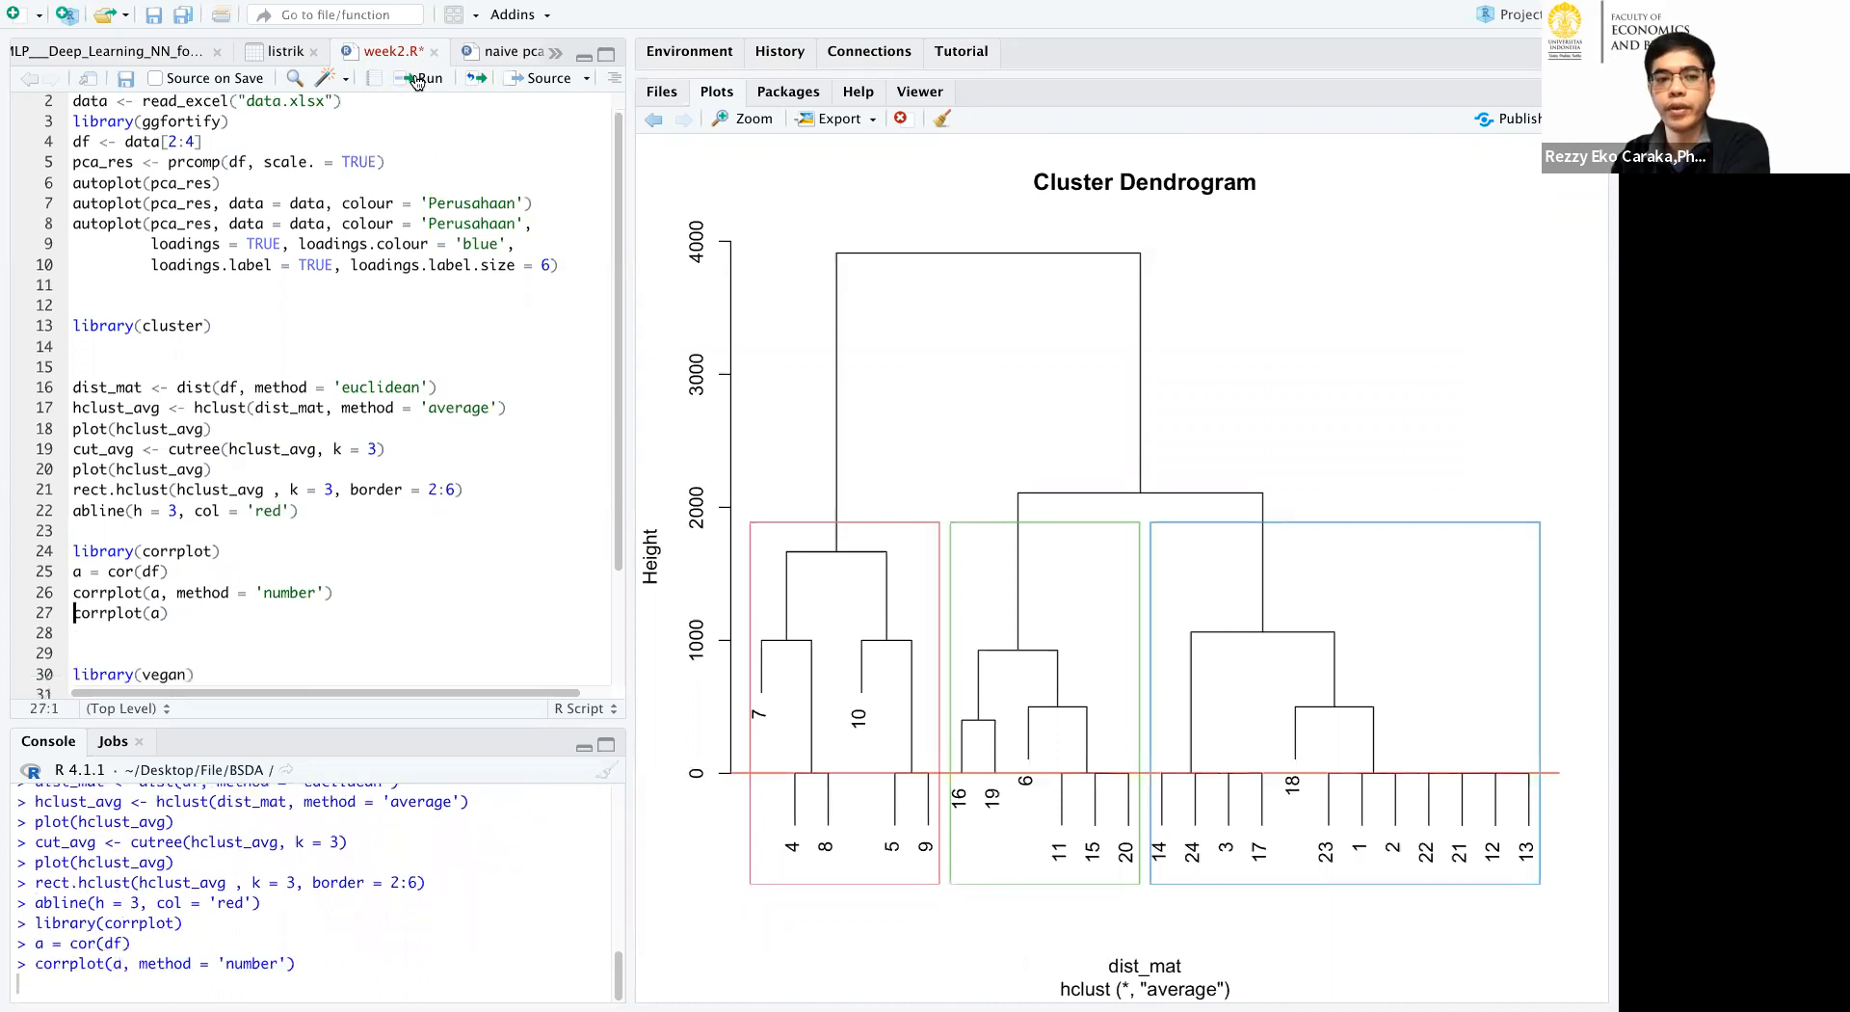
Run the vegan rda of df with its biplot, and the factoextra PCA variable plot with contrib = 3 and repel = TRUE.
{"action": "left_click", "coordinate": [417, 79]}
{"action": "left_click", "coordinate": [417, 79]}
{"action": "left_click", "coordinate": [416, 79]}
{"action": "left_click", "coordinate": [416, 80]}
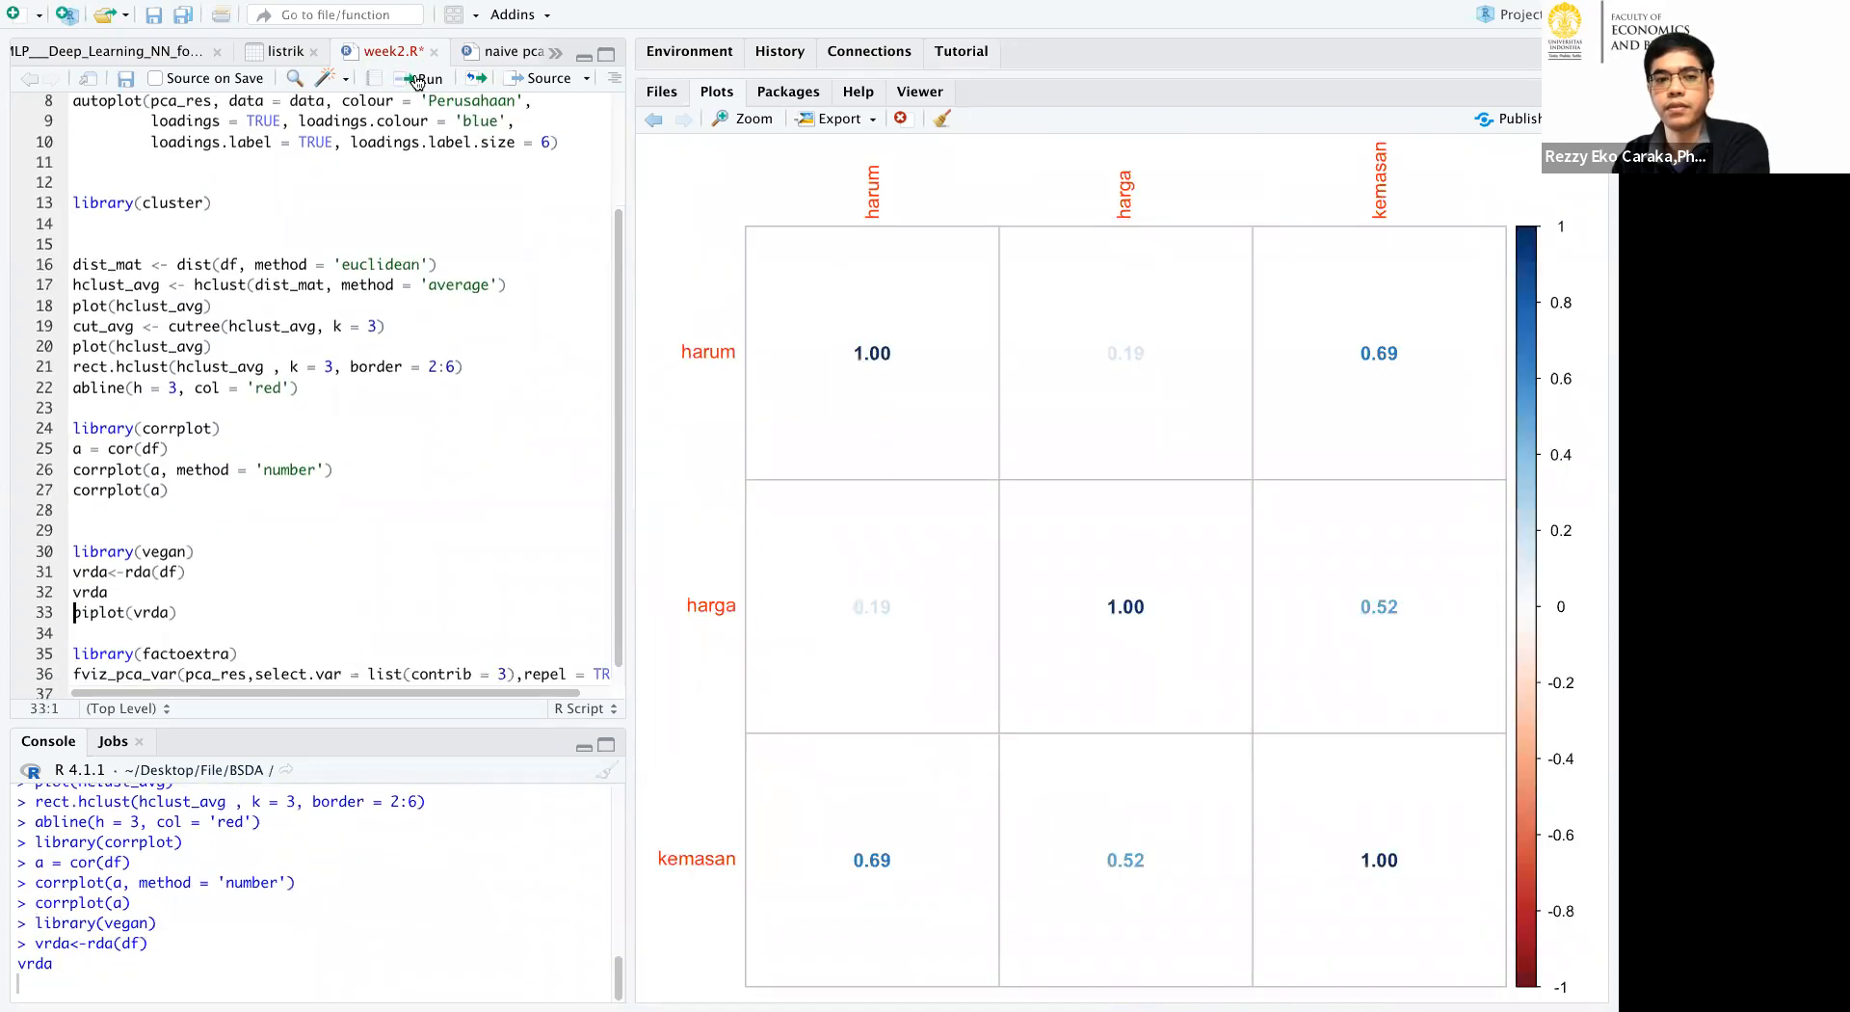
{"action": "left_click", "coordinate": [417, 79]}
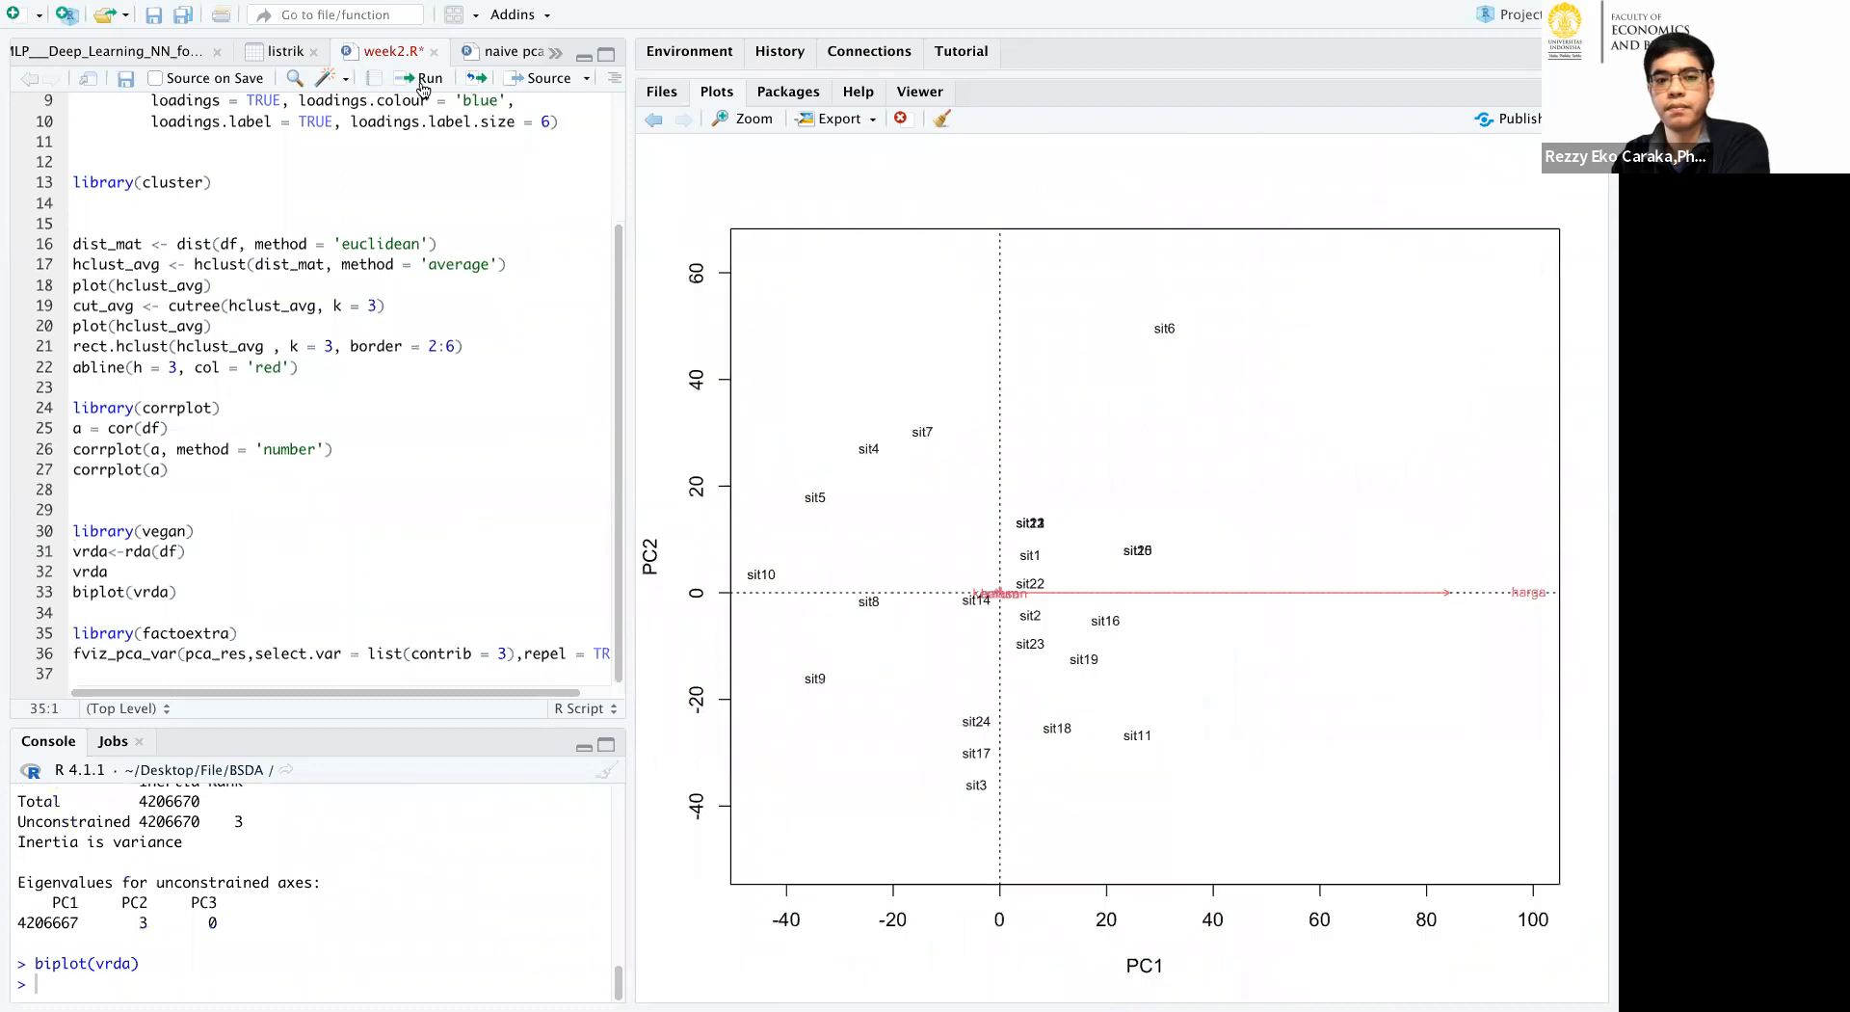
{"action": "left_click", "coordinate": [421, 84]}
{"action": "left_click", "coordinate": [421, 84]}
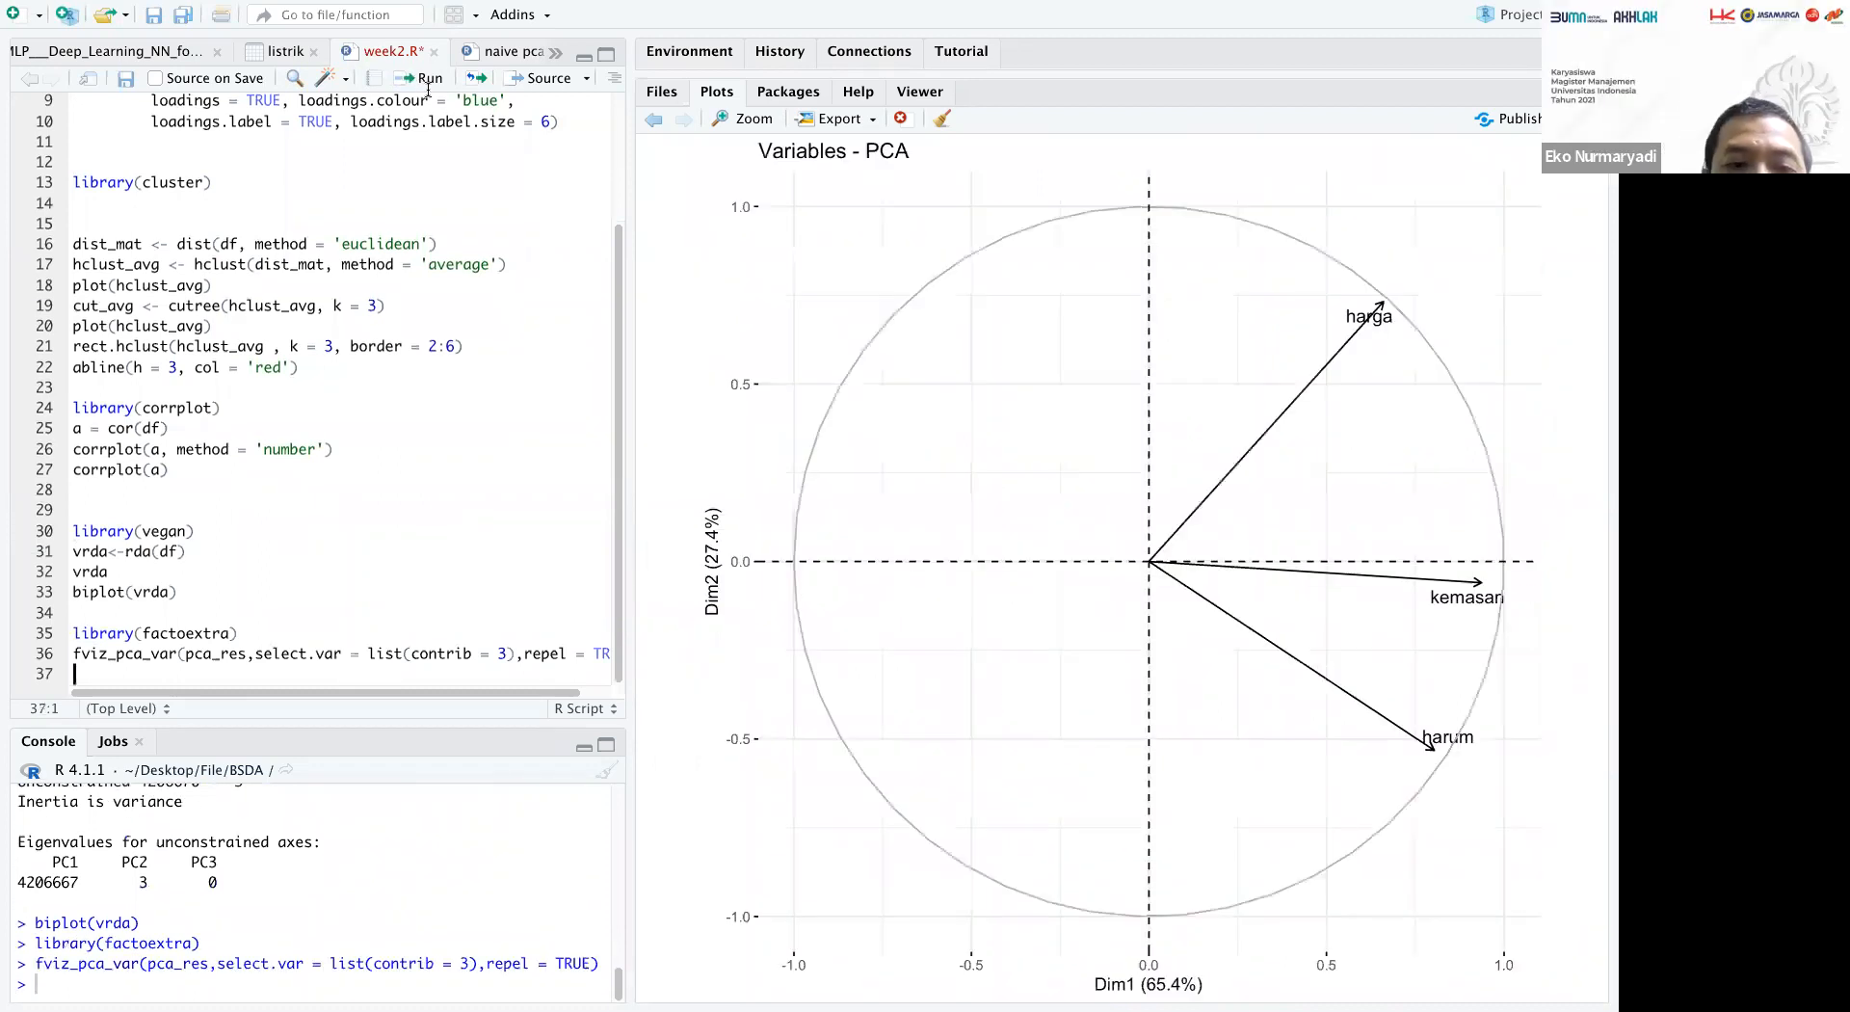
Switch to the SPSS output and find the first TwoStep Cluster model summary and cluster quality chart.
{"action": "key", "text": "super+Tab"}
{"action": "key", "text": "super+Tab"}
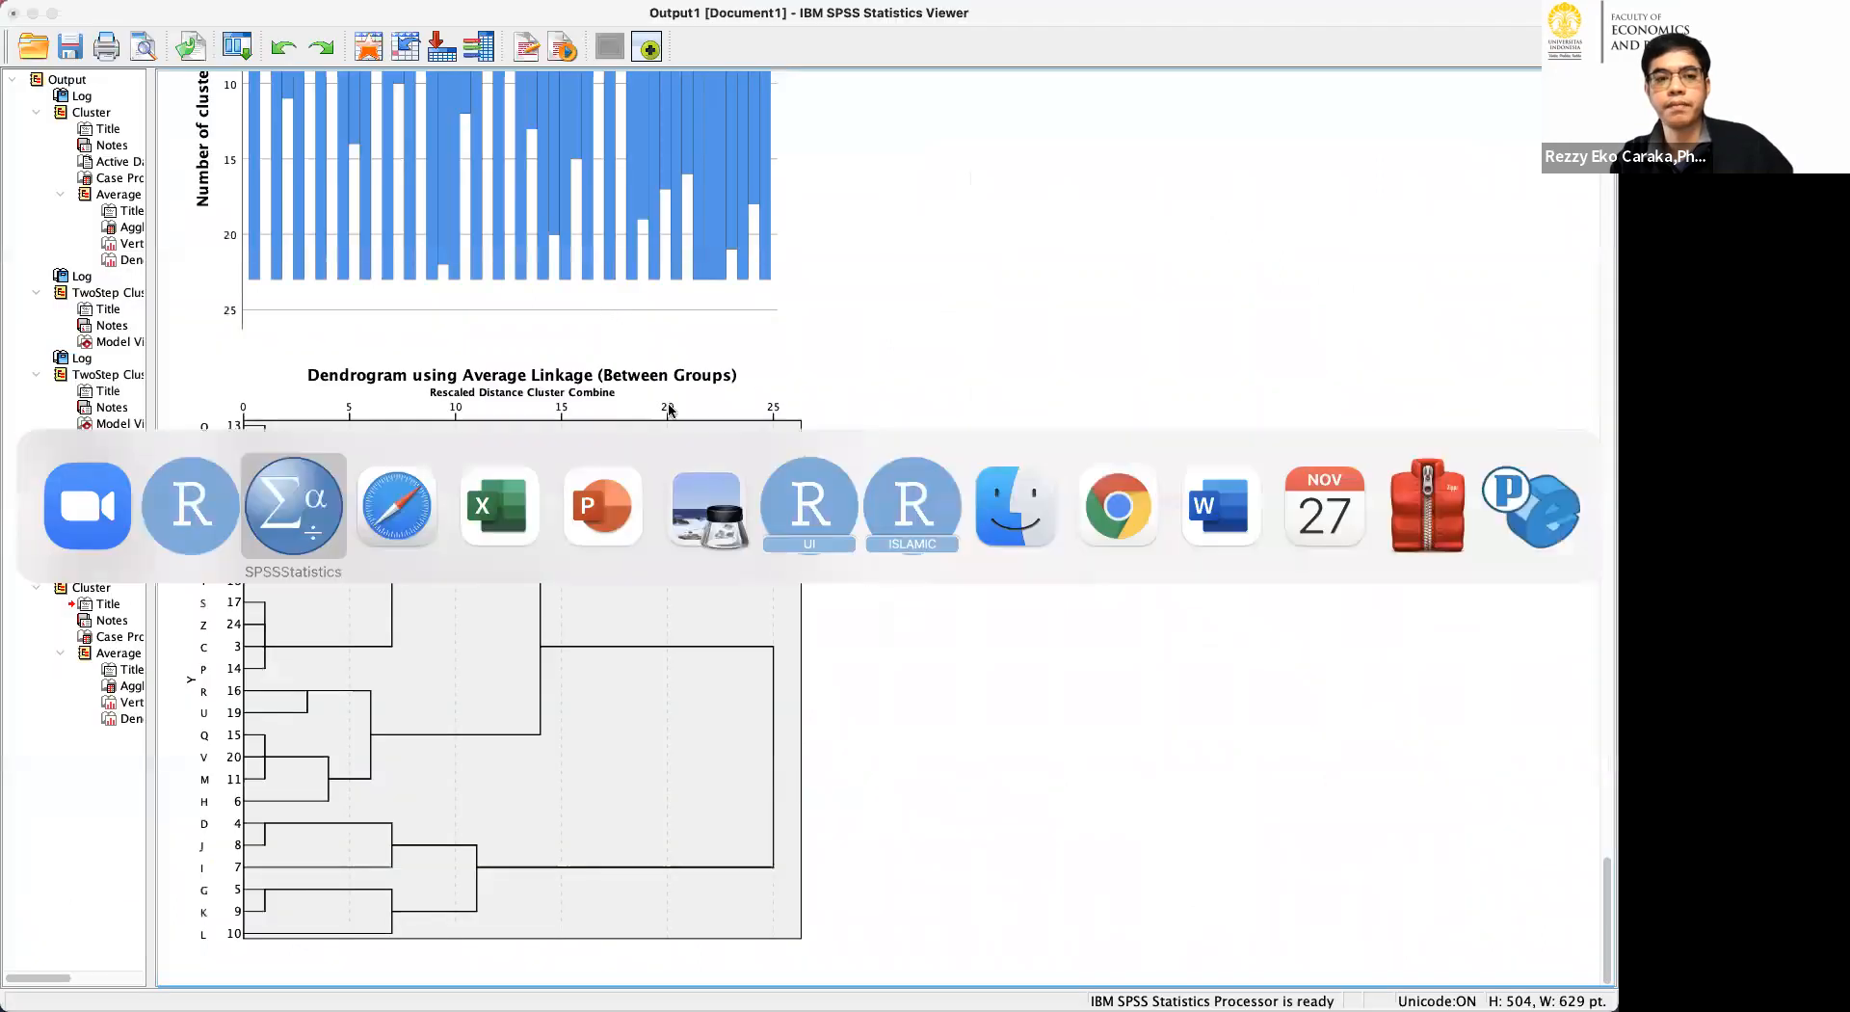
{"action": "left_click", "coordinate": [729, 653]}
{"action": "scroll", "coordinate": [1025, 552], "scroll_direction": "up", "scroll_amount": 15}
{"action": "scroll", "coordinate": [1025, 551], "scroll_direction": "down", "scroll_amount": 3}
{"action": "scroll", "coordinate": [1026, 559], "scroll_direction": "up", "scroll_amount": 10}
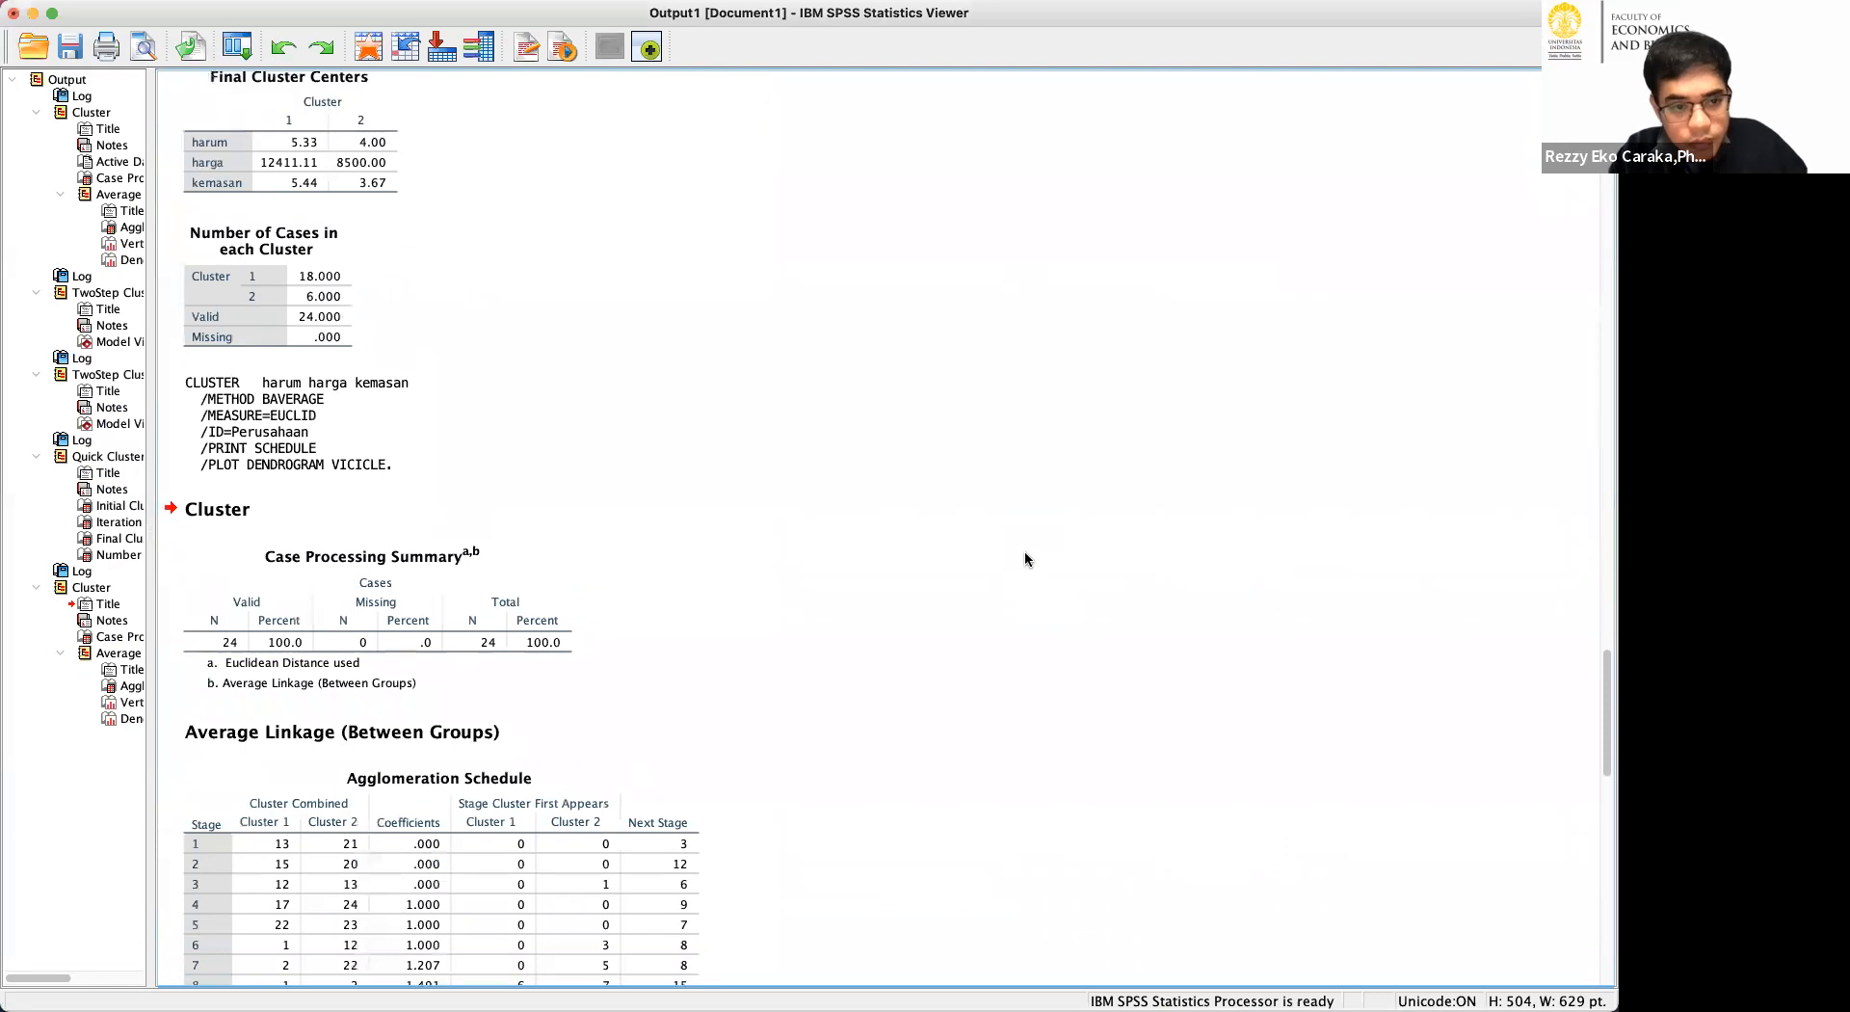
{"action": "scroll", "coordinate": [1026, 551], "scroll_direction": "up", "scroll_amount": 5}
{"action": "scroll", "coordinate": [1025, 551], "scroll_direction": "down", "scroll_amount": 2}
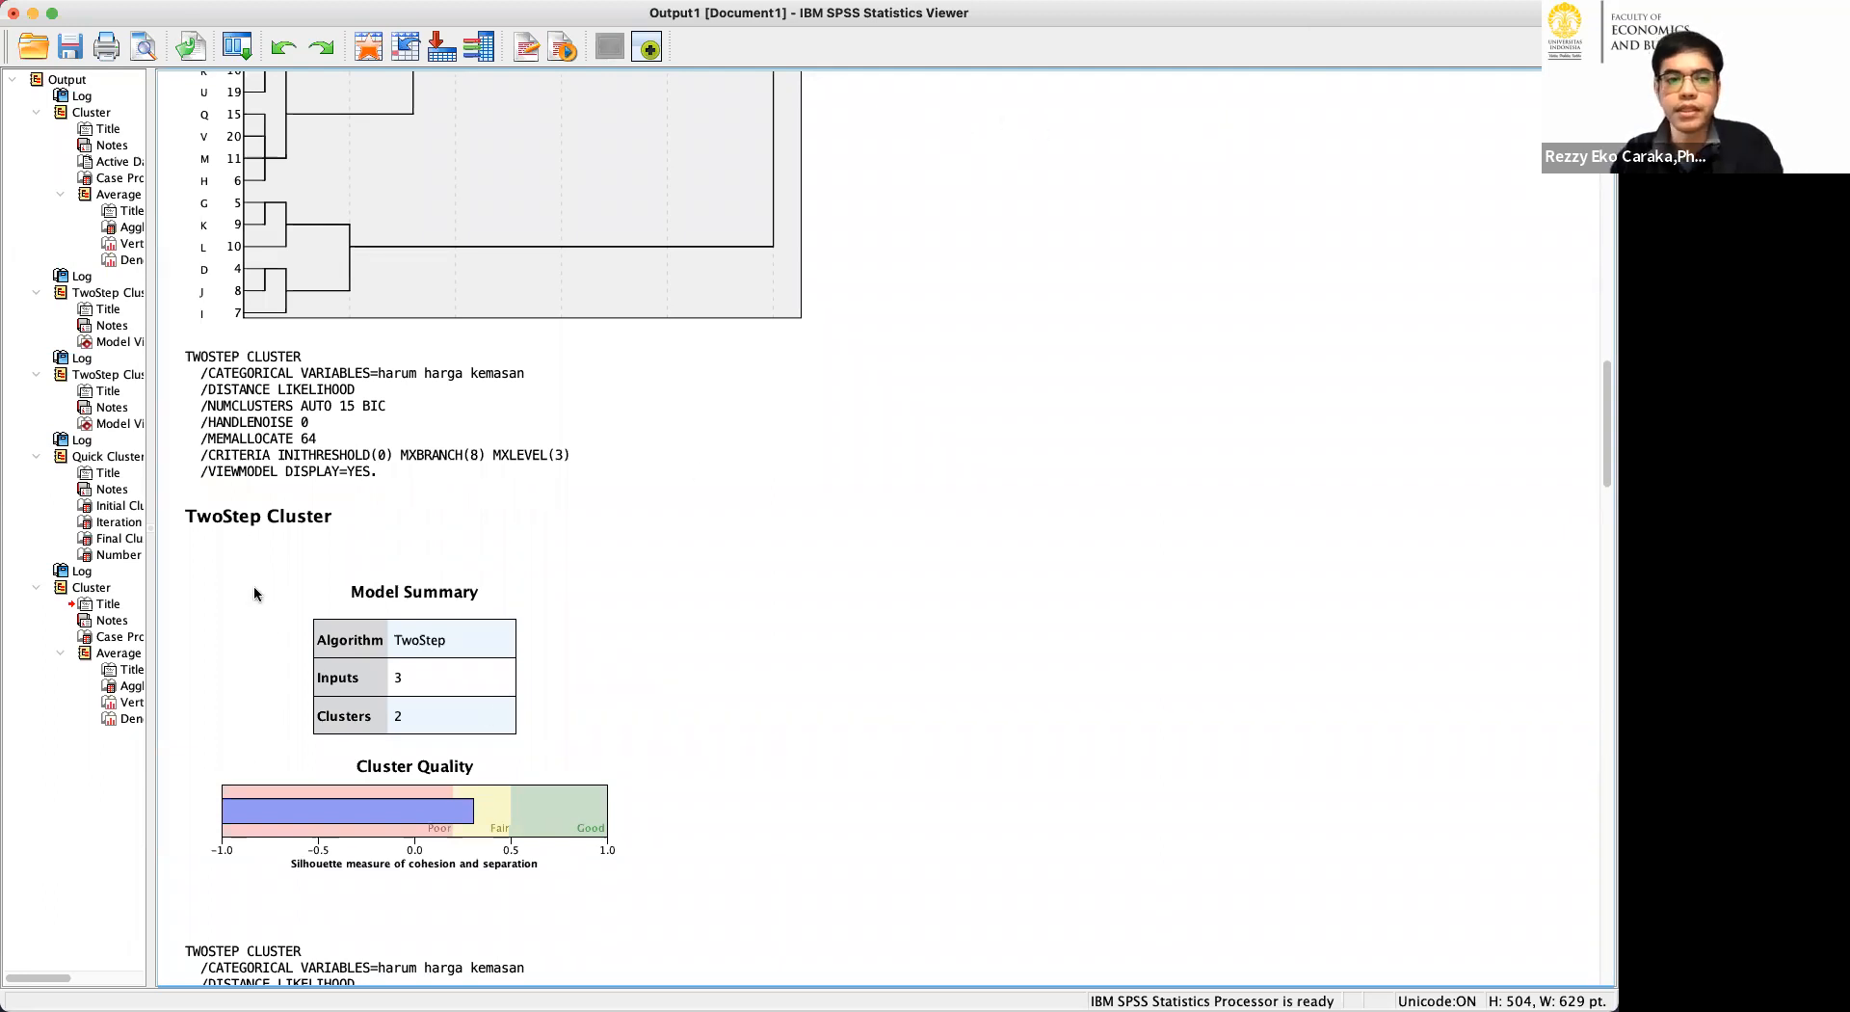
Outline the TwoStep model summary, circle the Poor, Fair and Good zones, and write PCA beside it.
{"action": "left_click_drag", "start_coordinate": [240, 564], "coordinate": [554, 595]}
{"action": "mouse_move", "coordinate": [673, 834]}
{"action": "left_mouse_down"}
{"action": "mouse_move", "coordinate": [276, 880]}
{"action": "mouse_move", "coordinate": [243, 557]}
{"action": "left_mouse_up"}
{"action": "mouse_move", "coordinate": [437, 792]}
{"action": "left_mouse_down"}
{"action": "mouse_move", "coordinate": [466, 878]}
{"action": "mouse_move", "coordinate": [476, 802]}
{"action": "mouse_move", "coordinate": [464, 825]}
{"action": "mouse_move", "coordinate": [576, 800]}
{"action": "mouse_move", "coordinate": [583, 882]}
{"action": "mouse_move", "coordinate": [609, 807]}
{"action": "left_mouse_up"}
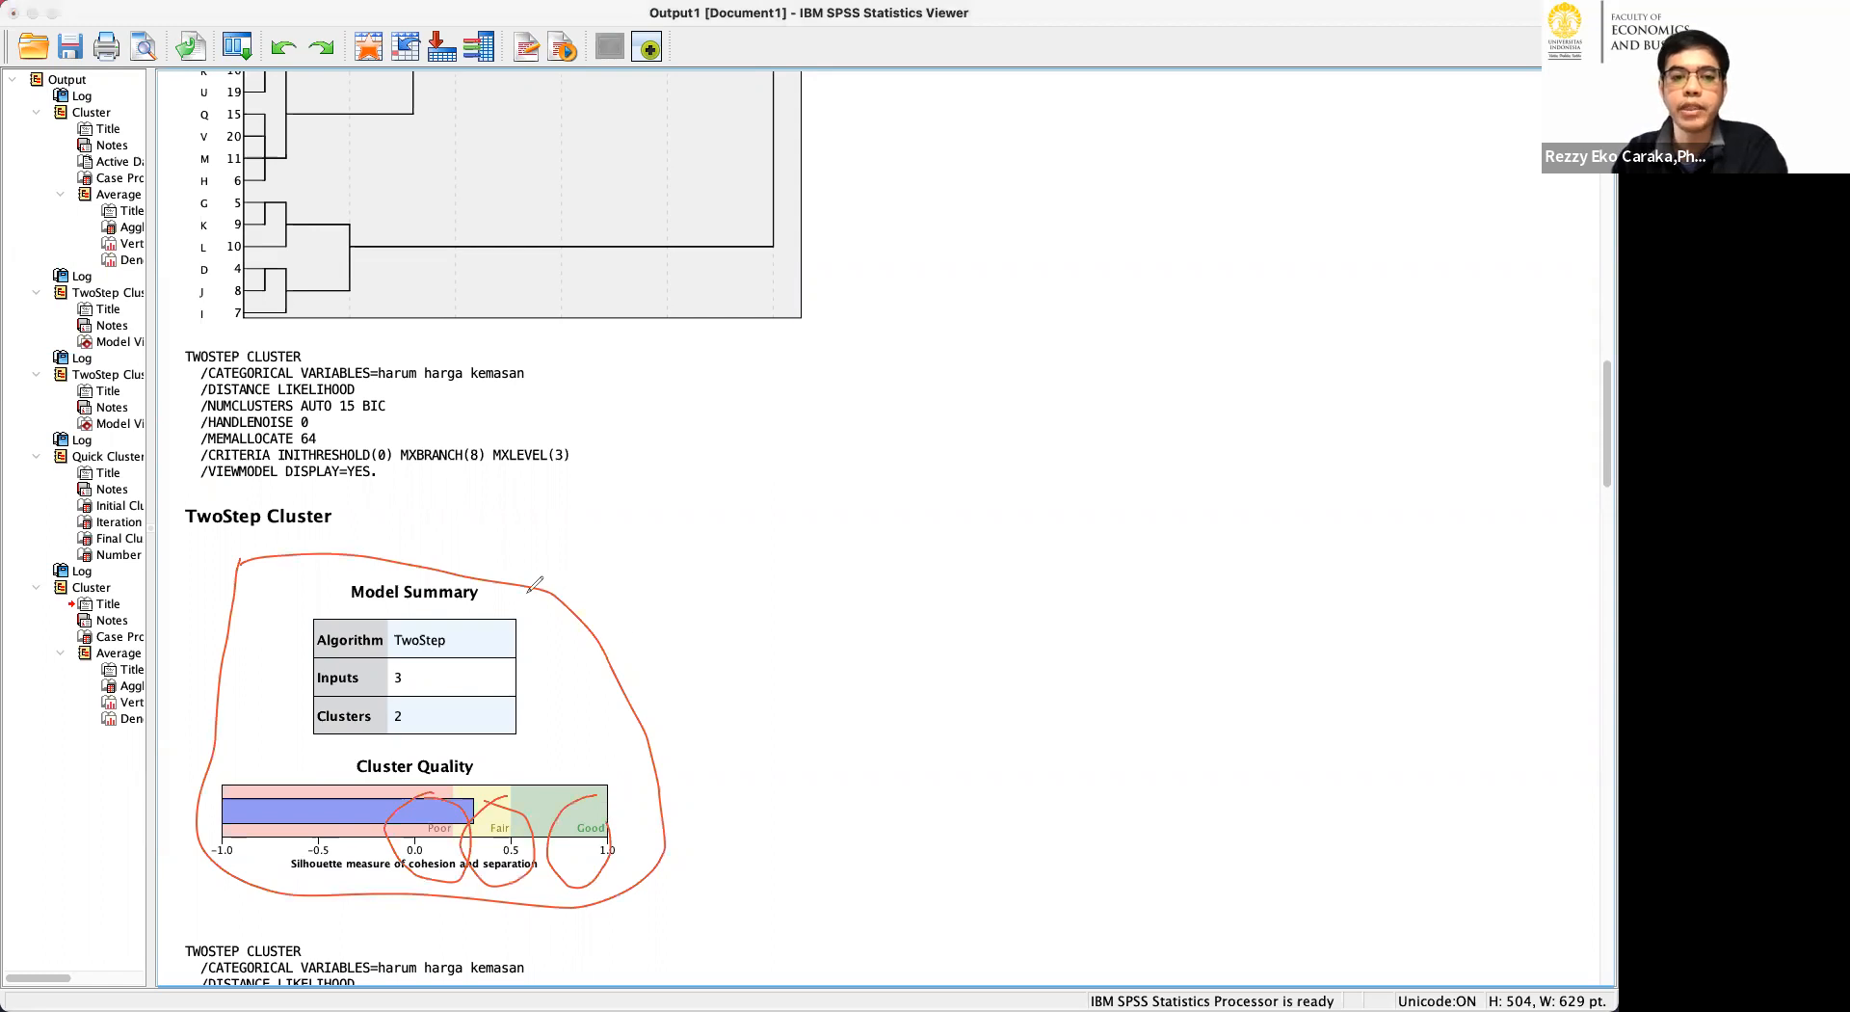
{"action": "mouse_move", "coordinate": [577, 590]}
{"action": "left_mouse_down"}
{"action": "mouse_move", "coordinate": [579, 508]}
{"action": "mouse_move", "coordinate": [624, 537]}
{"action": "mouse_move", "coordinate": [556, 557]}
{"action": "left_mouse_up"}
{"action": "mouse_move", "coordinate": [699, 533]}
{"action": "left_mouse_down"}
{"action": "mouse_move", "coordinate": [690, 592]}
{"action": "mouse_move", "coordinate": [753, 530]}
{"action": "mouse_move", "coordinate": [749, 605]}
{"action": "mouse_move", "coordinate": [766, 578]}
{"action": "left_mouse_up"}
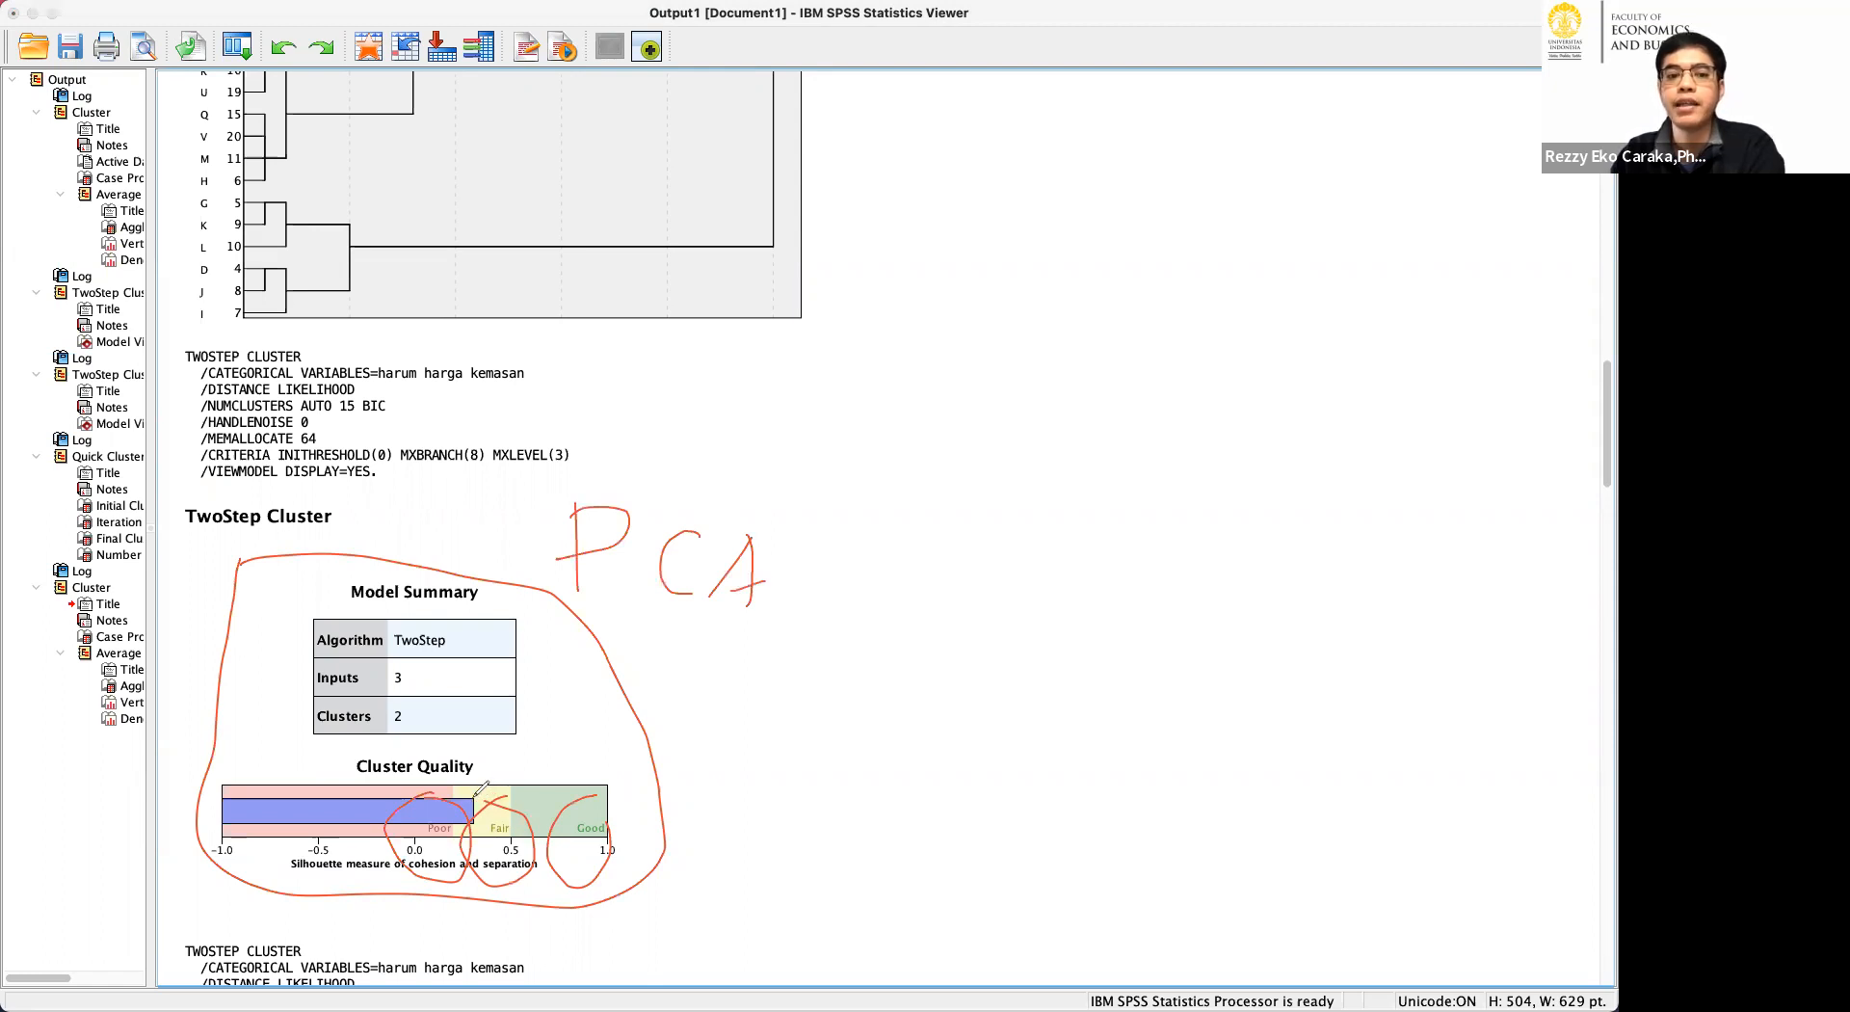
Circle the Cluster Quality heading, mark the Fair zone of the chart, and clear all the drawn annotations.
{"action": "mouse_move", "coordinate": [337, 737]}
{"action": "left_mouse_down"}
{"action": "mouse_move", "coordinate": [347, 771]}
{"action": "mouse_move", "coordinate": [506, 757]}
{"action": "mouse_move", "coordinate": [500, 772]}
{"action": "left_mouse_up"}
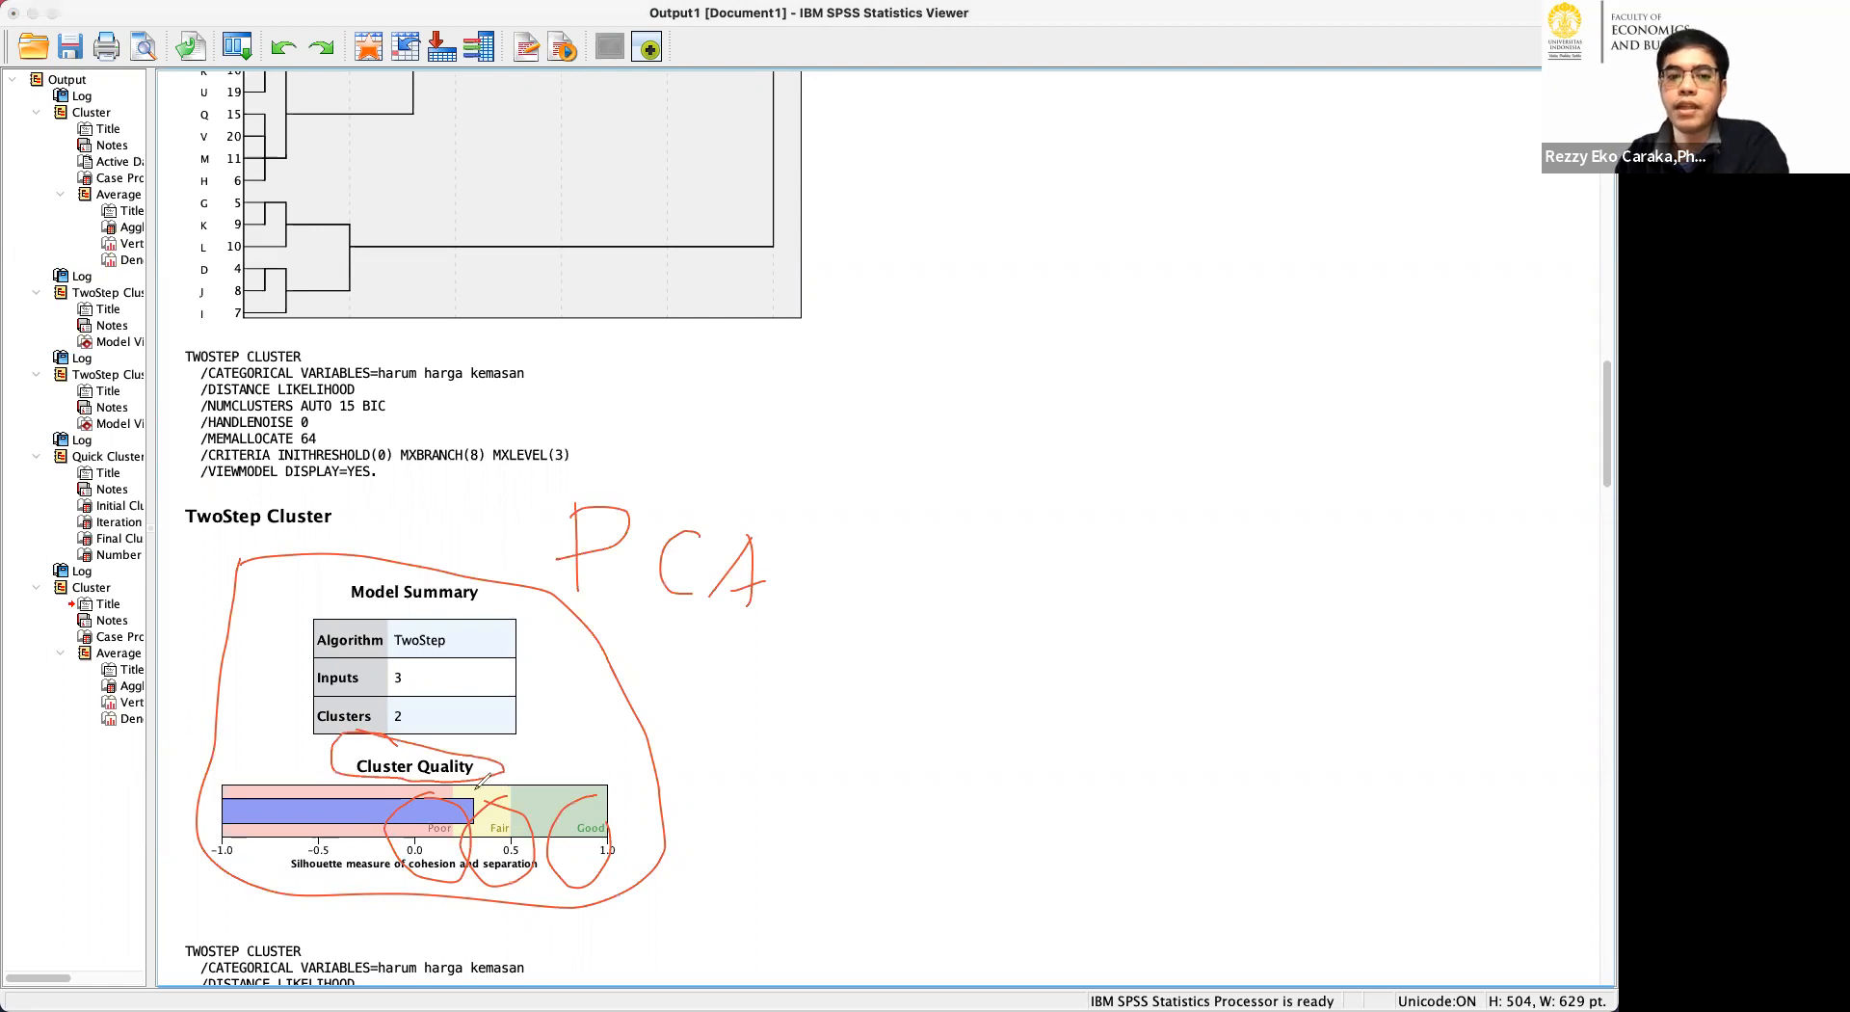
{"action": "mouse_move", "coordinate": [459, 793]}
{"action": "left_mouse_down"}
{"action": "mouse_move", "coordinate": [460, 826]}
{"action": "mouse_move", "coordinate": [510, 797]}
{"action": "mouse_move", "coordinate": [505, 827]}
{"action": "left_mouse_up"}
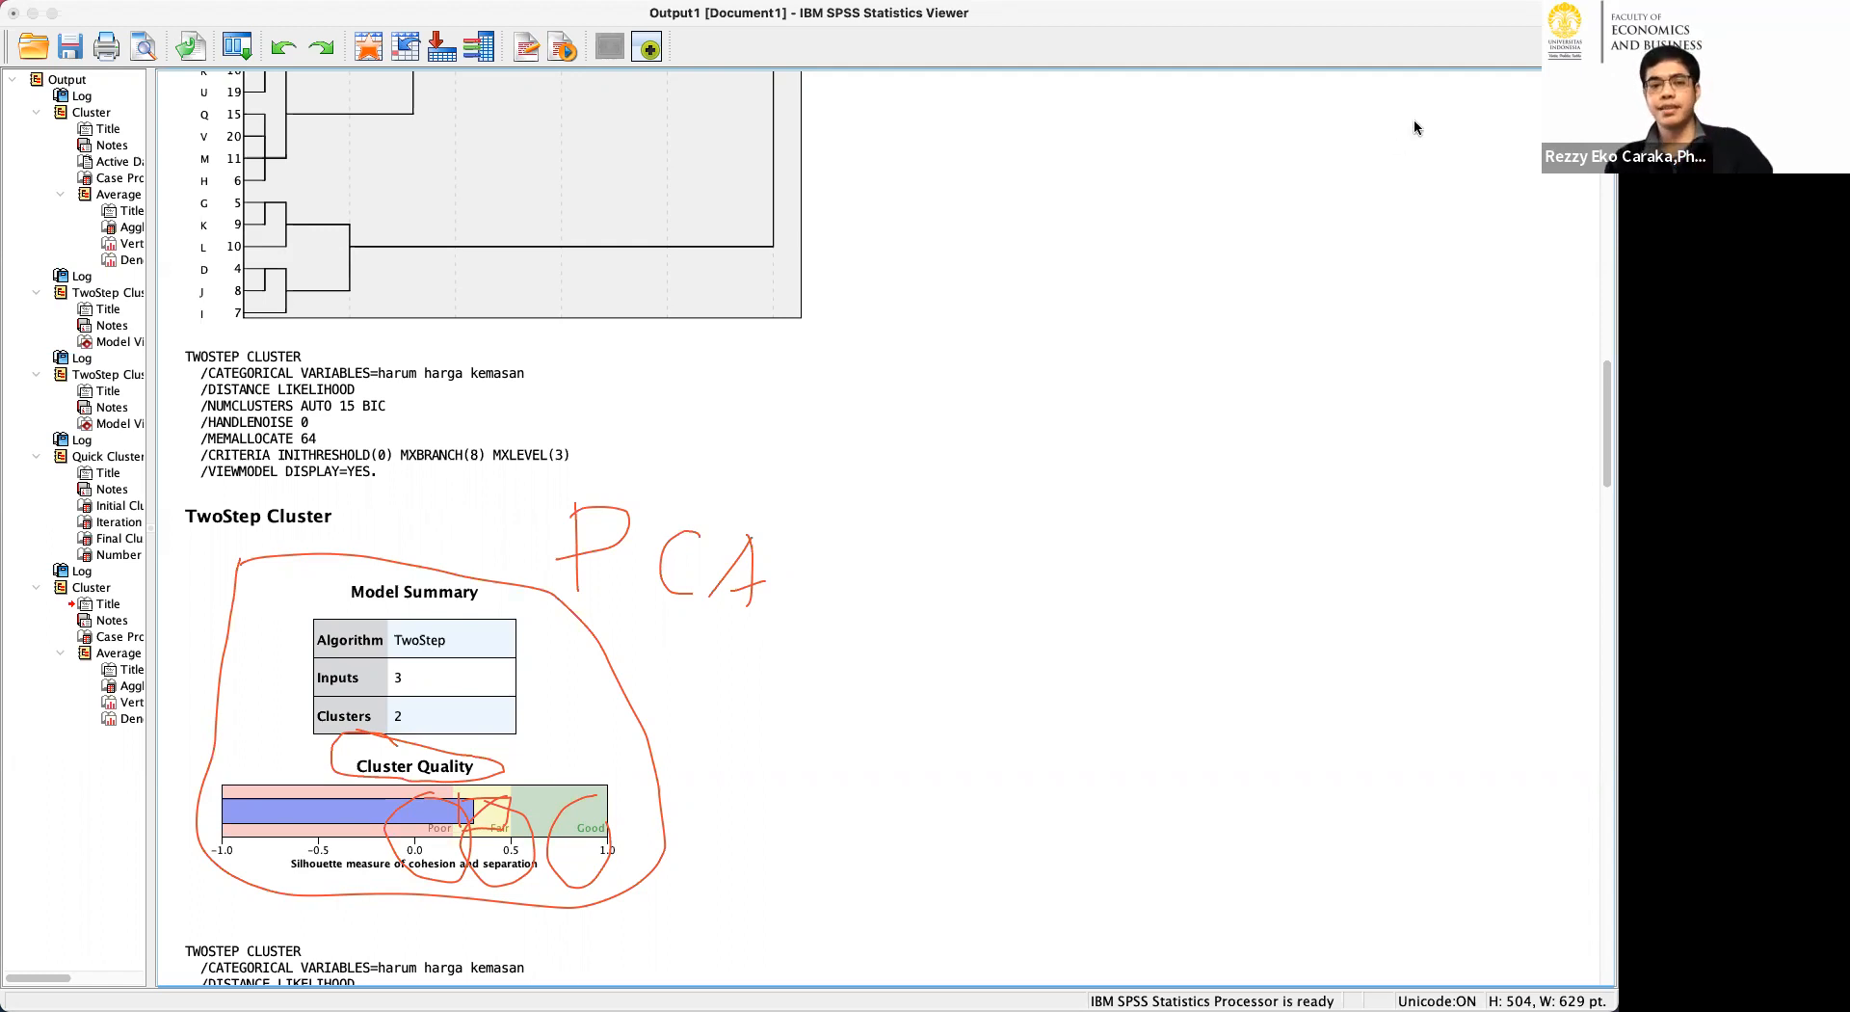
{"action": "left_click", "coordinate": [1426, 162]}
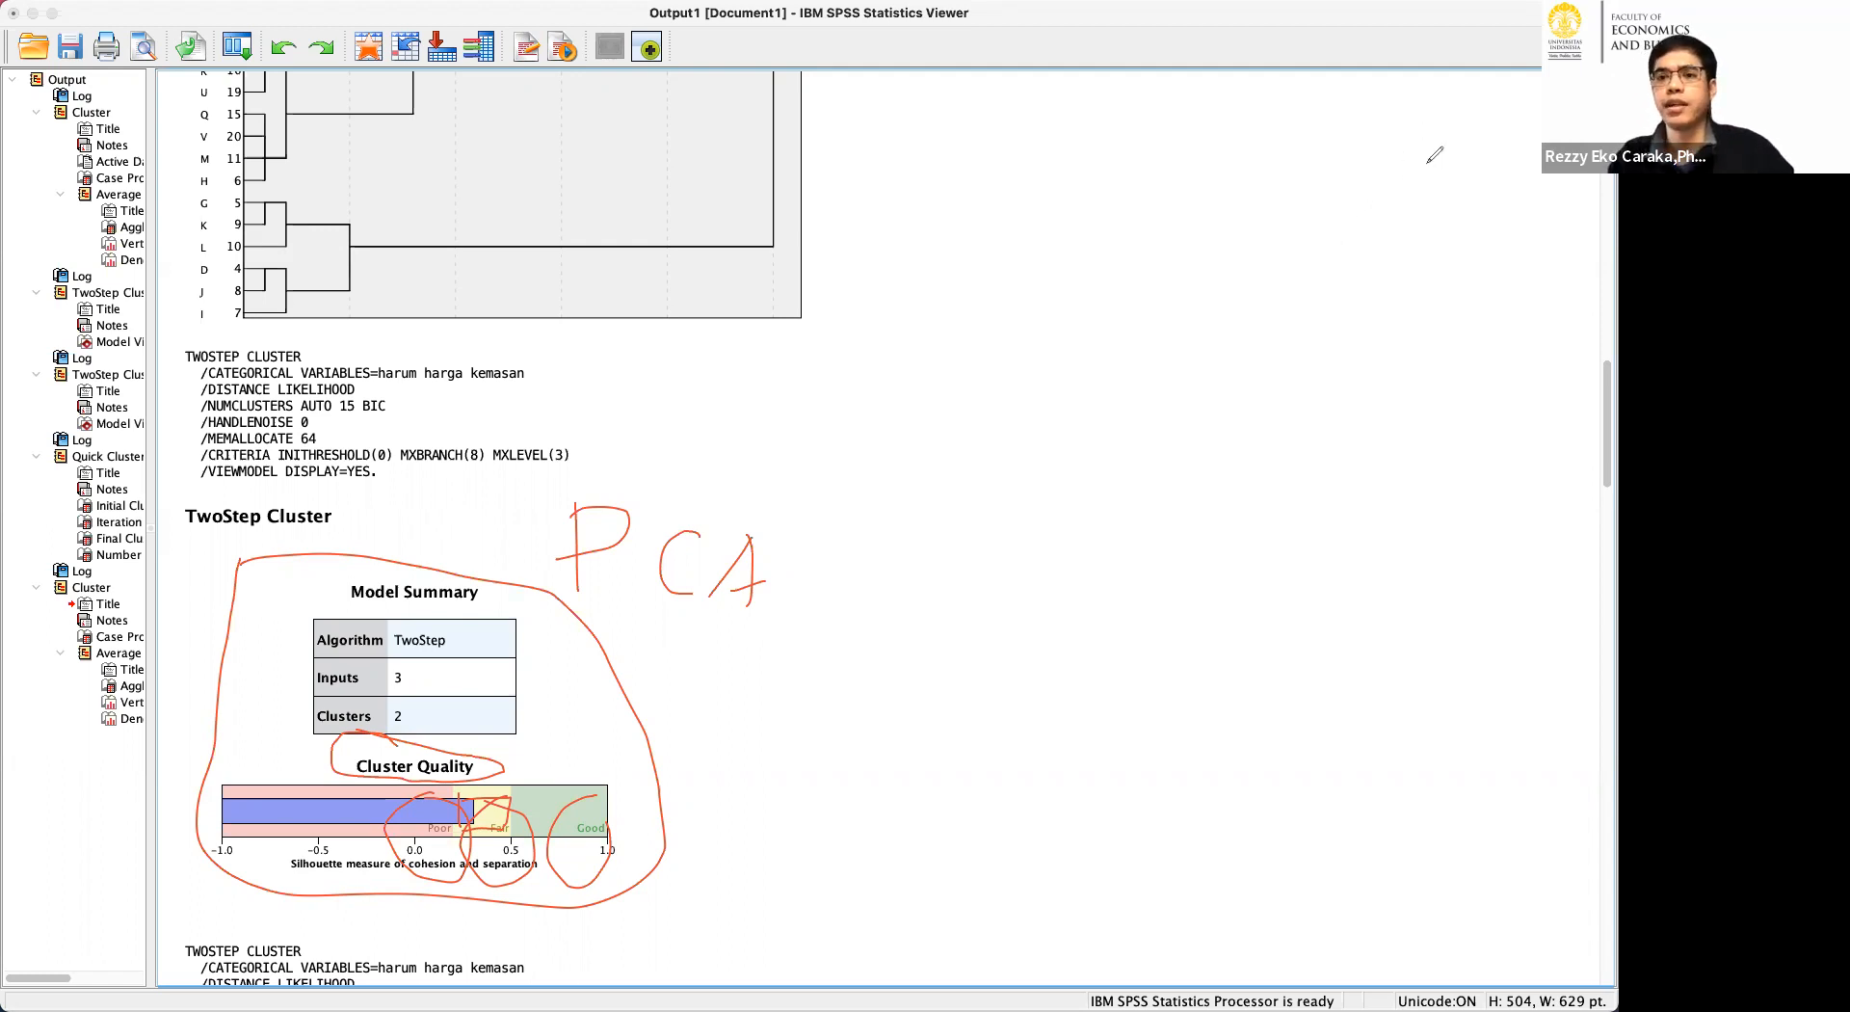
Write R beside the model summary, cross it out, and outline the Cluster Quality chart.
{"action": "mouse_move", "coordinate": [713, 608]}
{"action": "left_mouse_down"}
{"action": "mouse_move", "coordinate": [713, 723]}
{"action": "mouse_move", "coordinate": [766, 713]}
{"action": "mouse_move", "coordinate": [783, 737]}
{"action": "left_mouse_up"}
{"action": "mouse_move", "coordinate": [767, 591]}
{"action": "left_mouse_down"}
{"action": "mouse_move", "coordinate": [806, 609]}
{"action": "mouse_move", "coordinate": [675, 742]}
{"action": "left_mouse_up"}
{"action": "left_click_drag", "start_coordinate": [663, 604], "coordinate": [834, 759]}
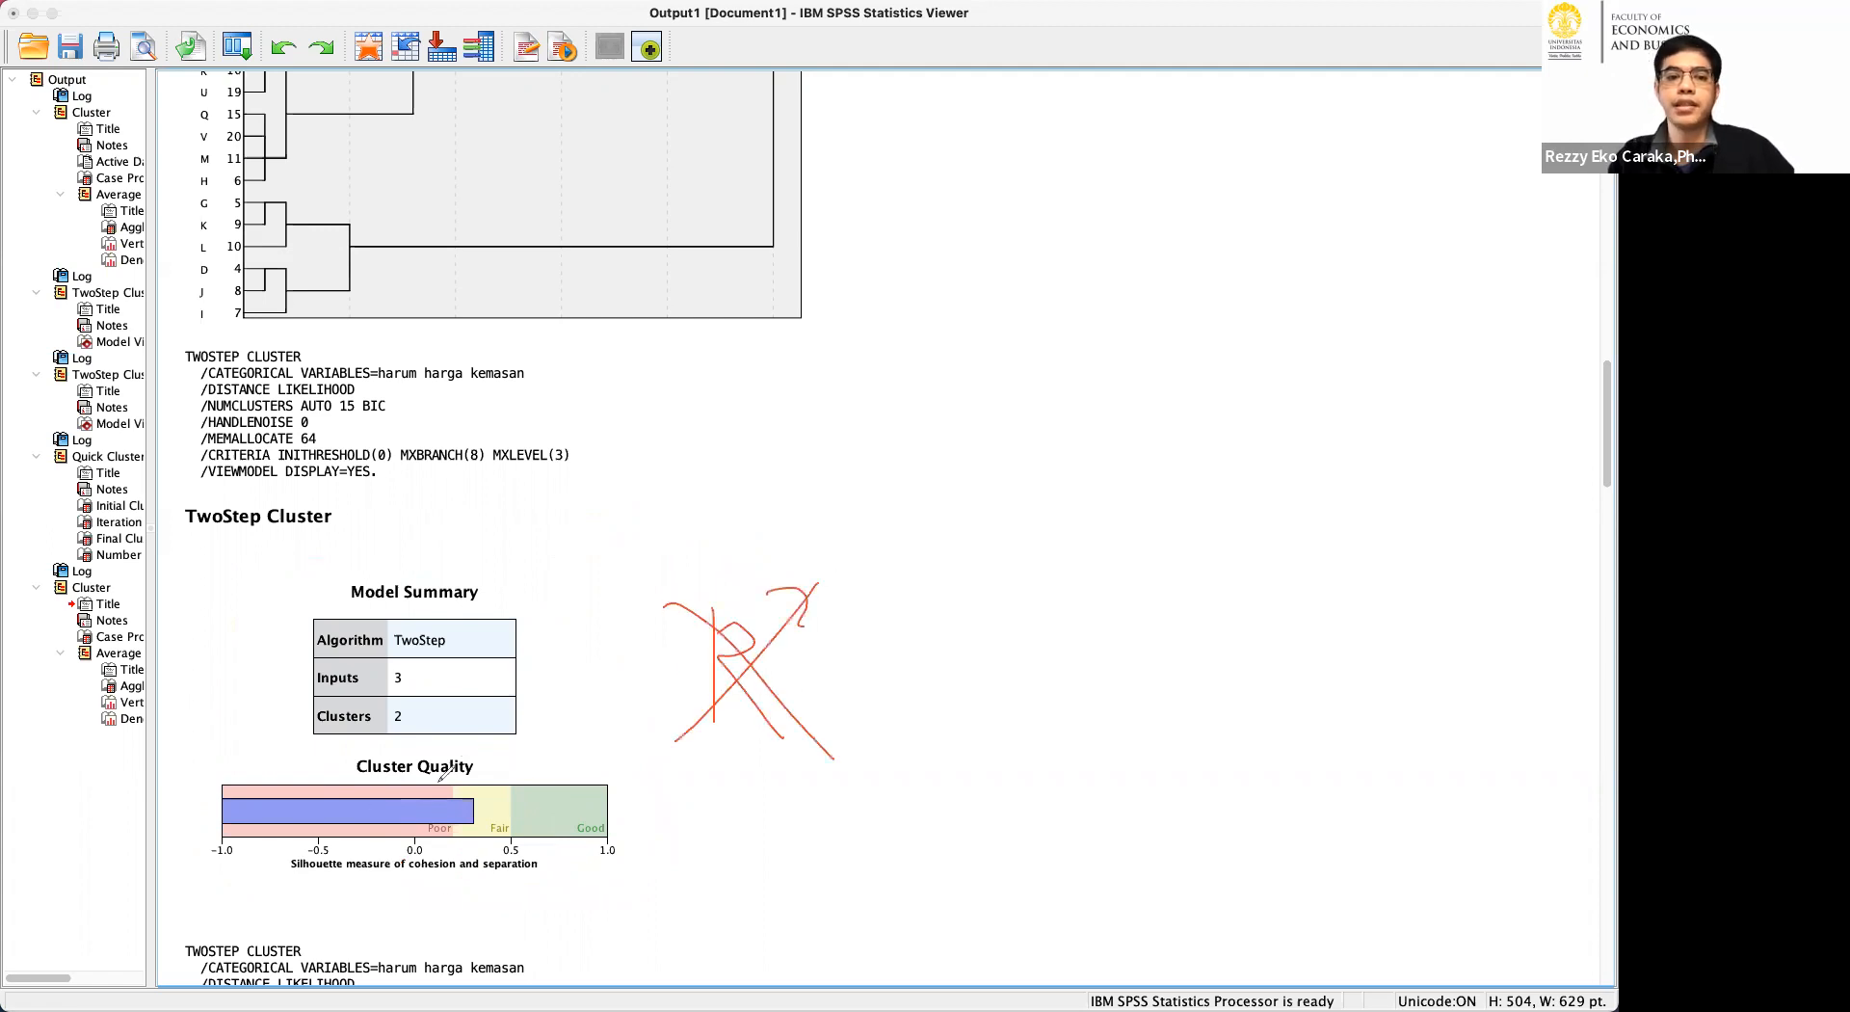
{"action": "mouse_move", "coordinate": [456, 740]}
{"action": "left_mouse_down"}
{"action": "mouse_move", "coordinate": [192, 764]}
{"action": "mouse_move", "coordinate": [674, 868]}
{"action": "mouse_move", "coordinate": [679, 839]}
{"action": "mouse_move", "coordinate": [479, 742]}
{"action": "left_mouse_up"}
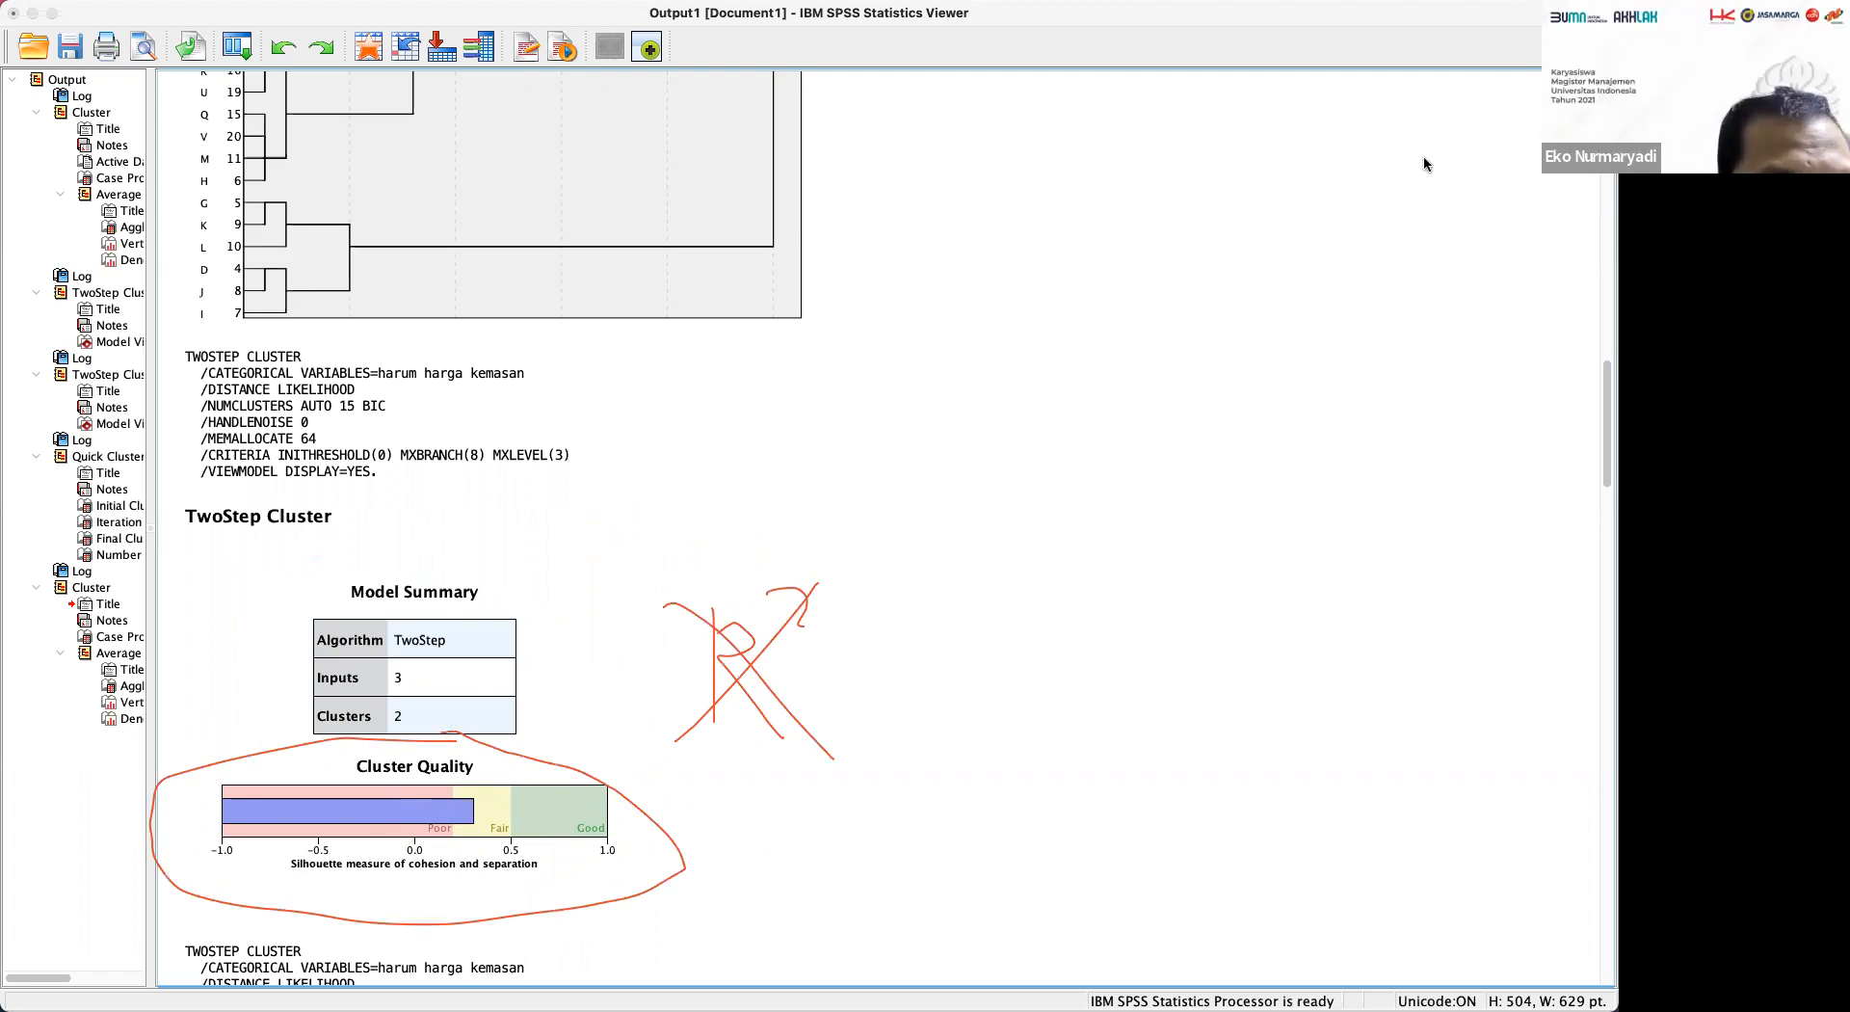
Switch to the other RStudio session with the pca2.R script and its KMEANS section.
{"action": "key", "text": "super+Tab"}
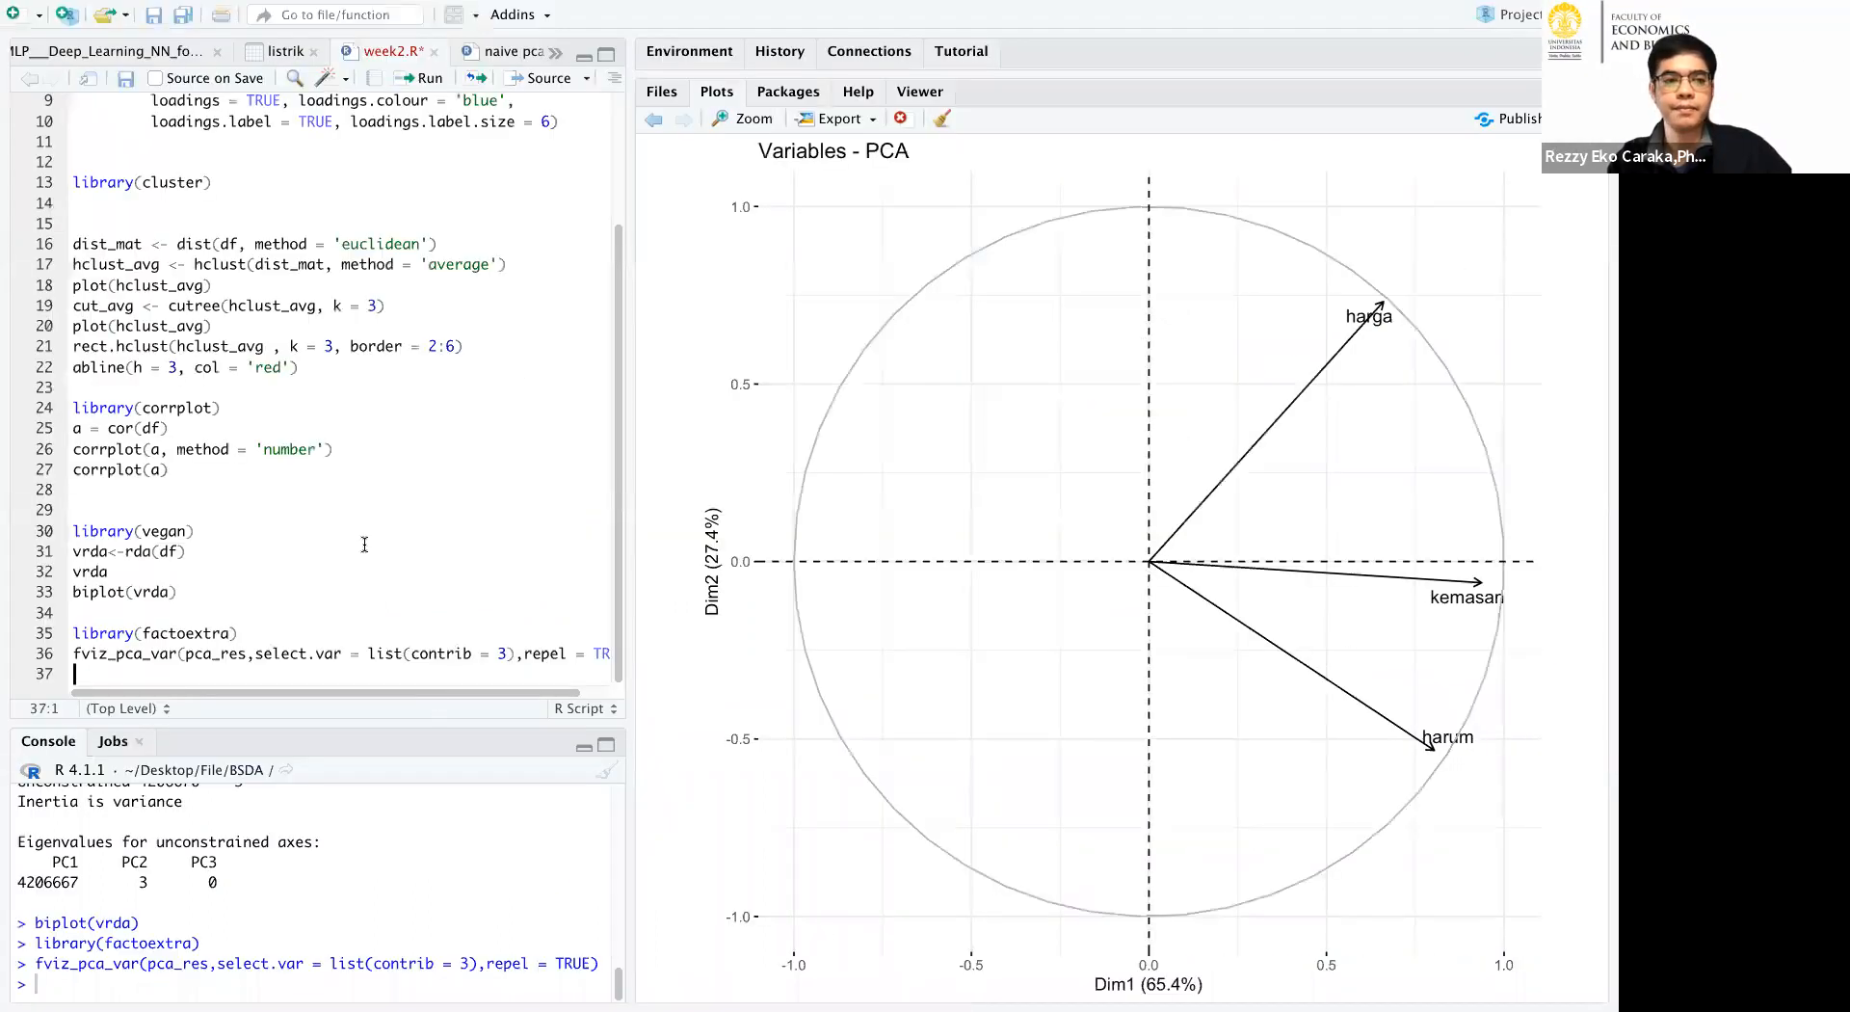
{"action": "key", "text": "super+Tab"}
{"action": "key", "text": "super+Tab"}
{"action": "key", "text": "super+Tab"}
{"action": "key", "text": "super+Tab"}
{"action": "key", "text": "super+Tab"}
{"action": "key", "text": "super+Tab"}
{"action": "key", "text": "super+Tab"}
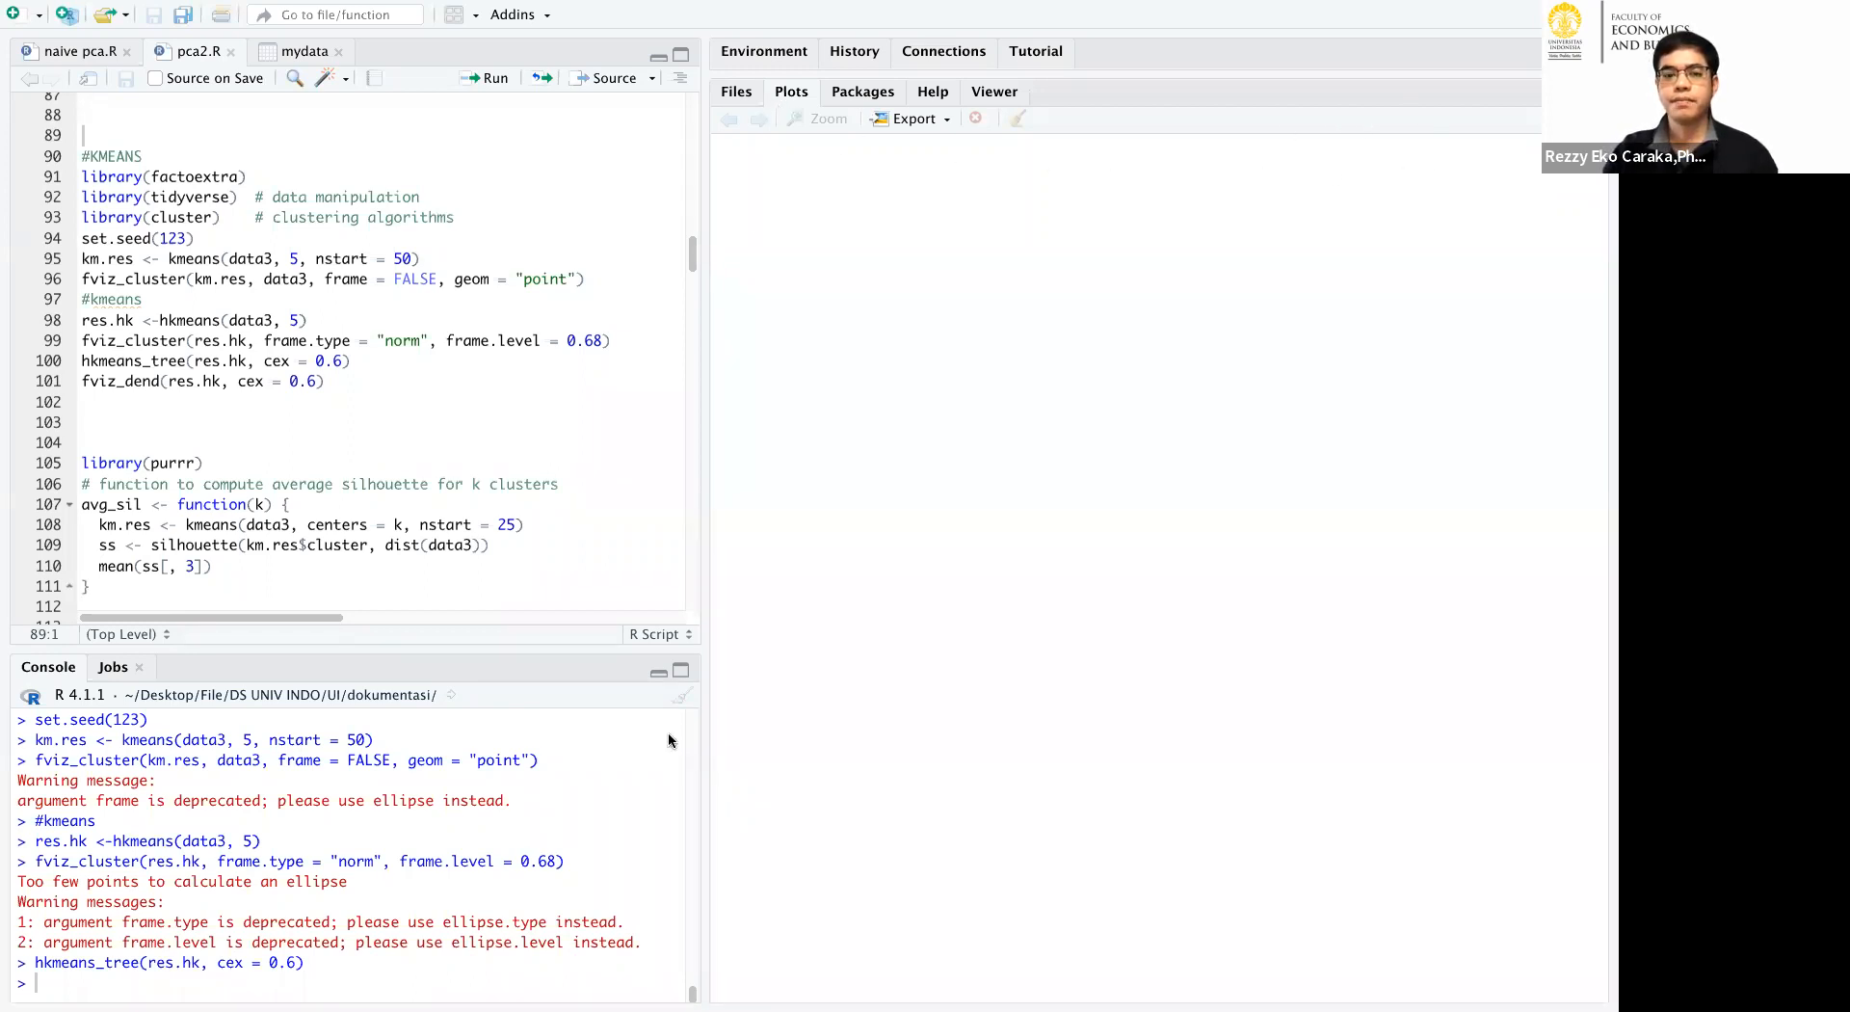
Clear the console, print data3 in an enlarged and widened console, and highlight the number of omitted rows.
{"action": "left_click", "coordinate": [681, 699]}
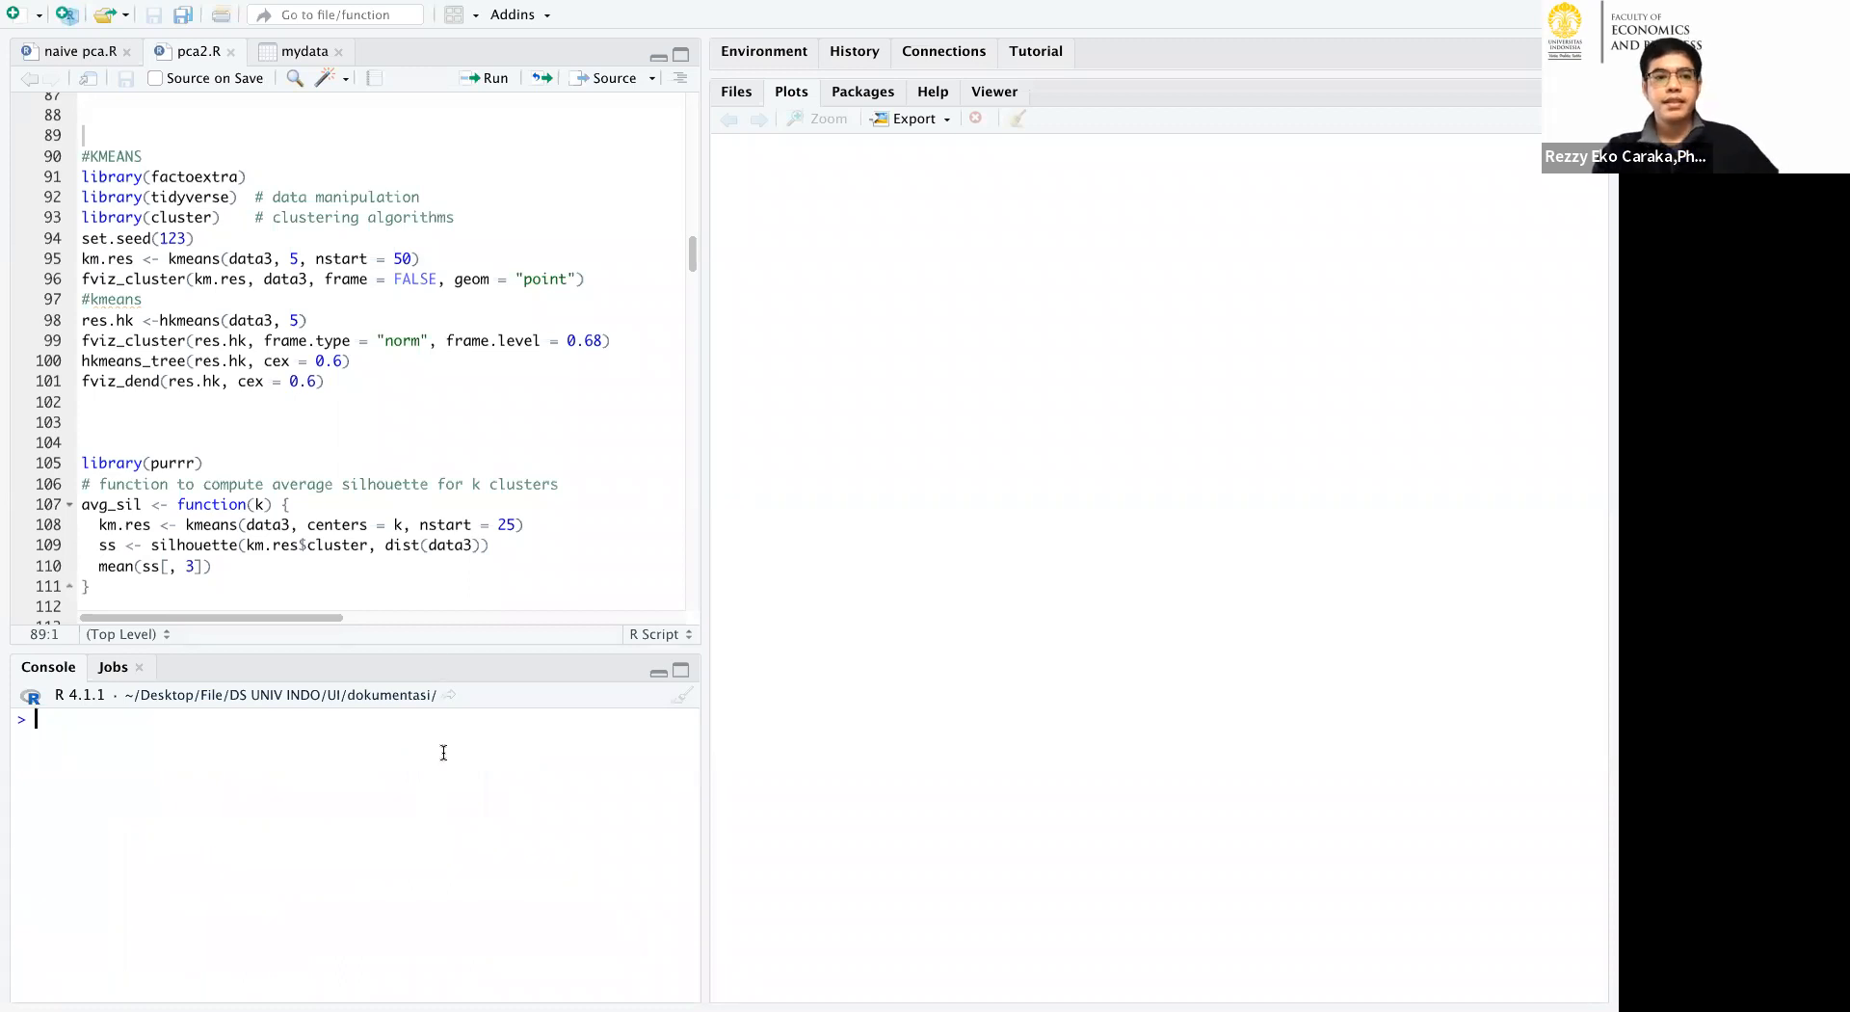
{"action": "type", "text": "data3"}
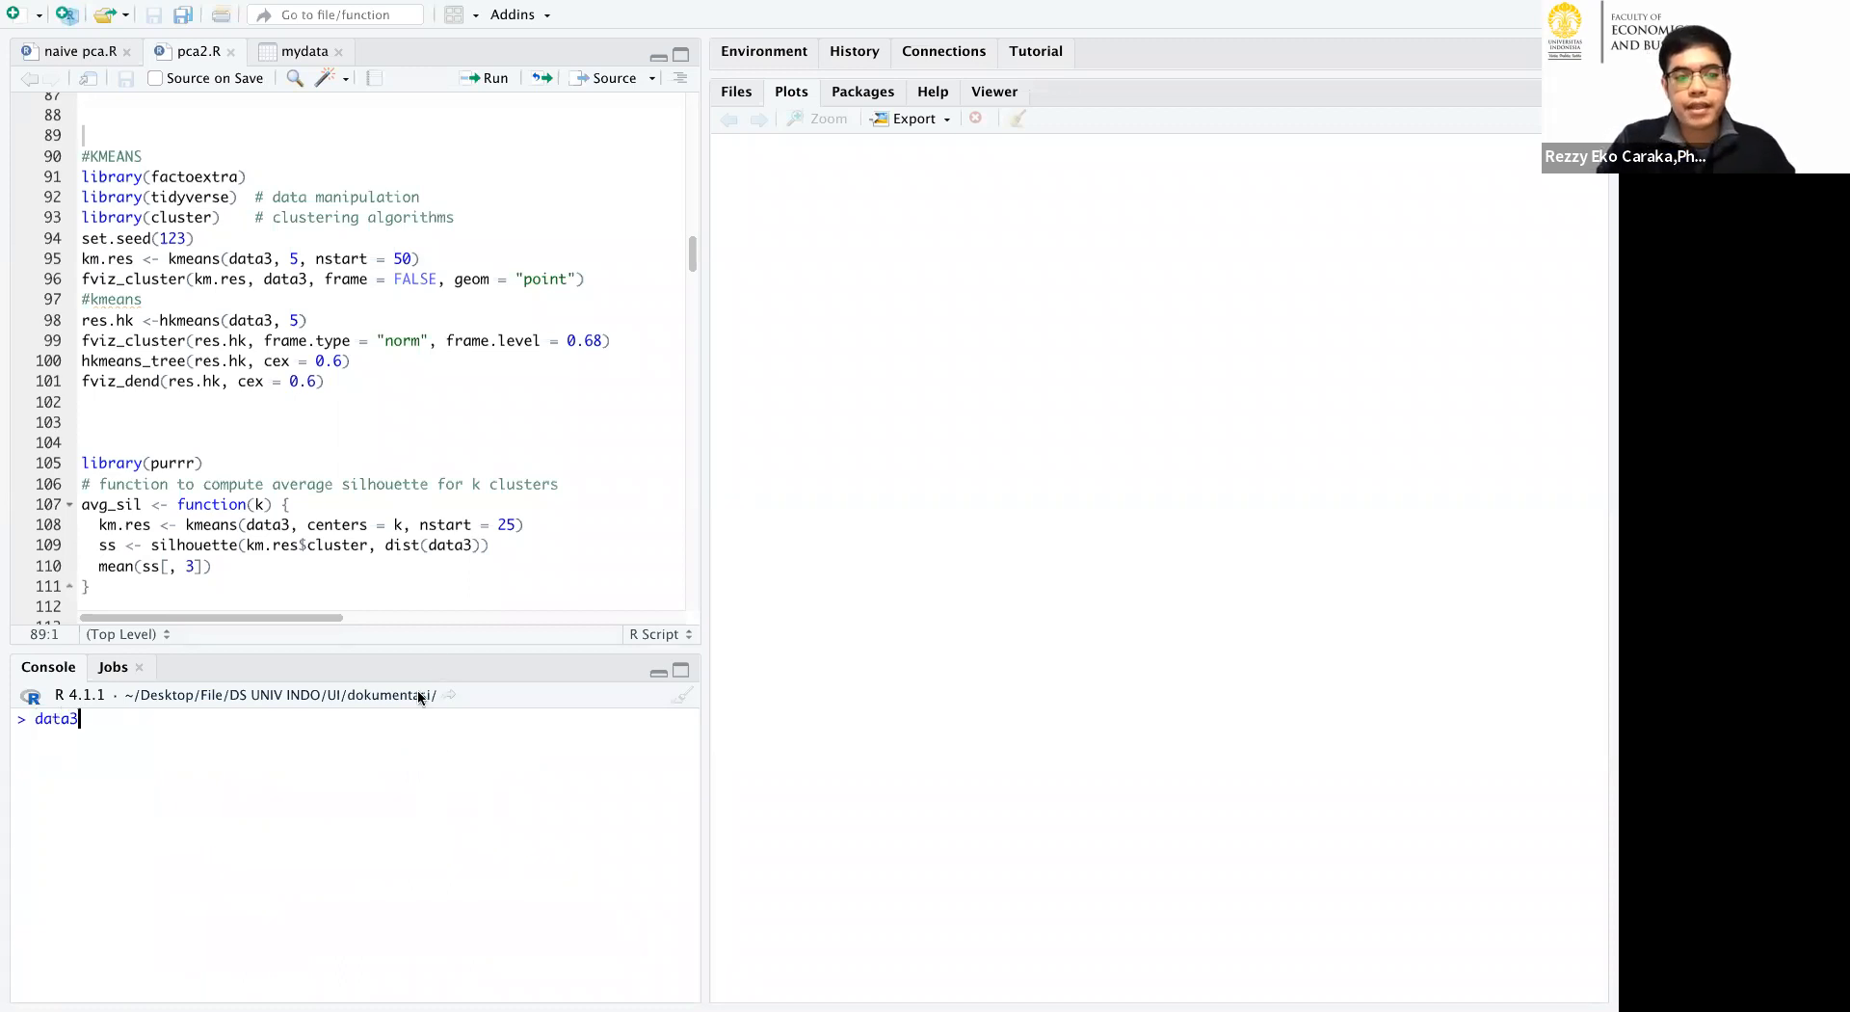
{"action": "left_click", "coordinate": [682, 670]}
{"action": "left_click_drag", "start_coordinate": [703, 410], "coordinate": [1407, 414]}
{"action": "left_click_drag", "start_coordinate": [513, 964], "coordinate": [467, 966]}
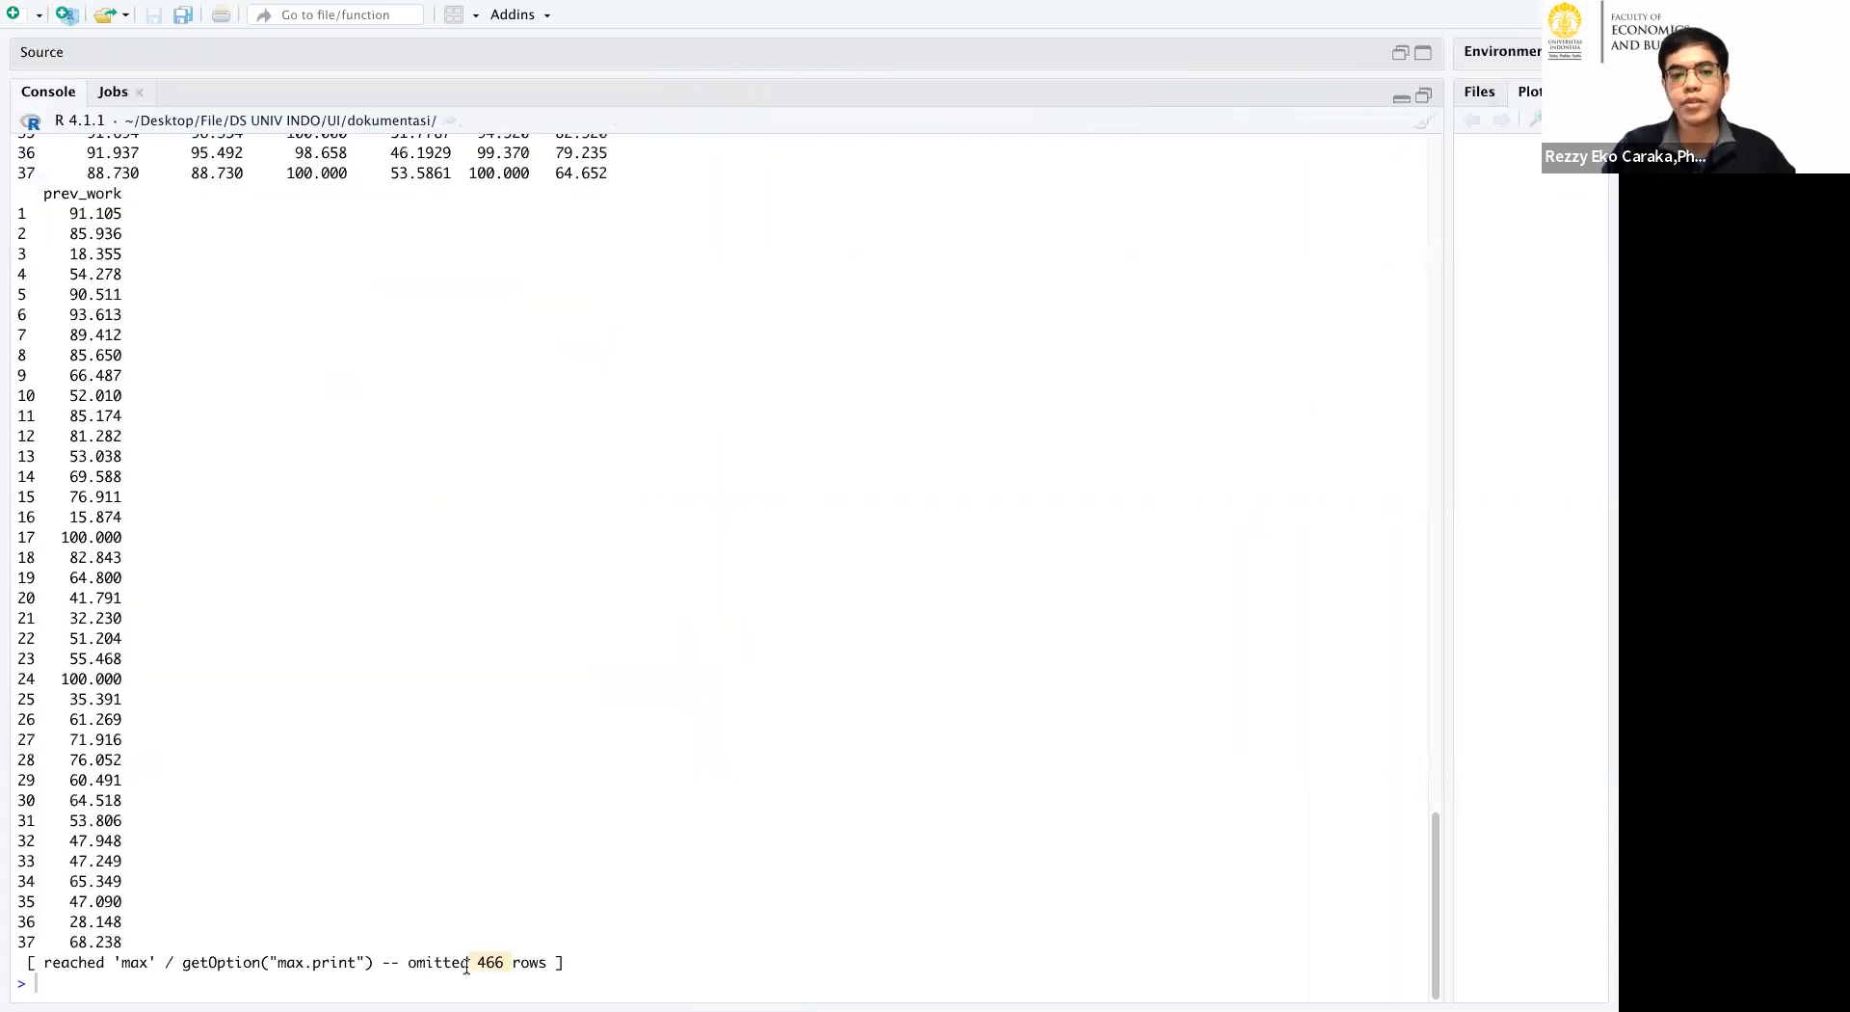
Narrow the console again and highlight the first variable names heading the printed data3 table.
{"action": "scroll", "coordinate": [590, 698], "scroll_direction": "up", "scroll_amount": 20}
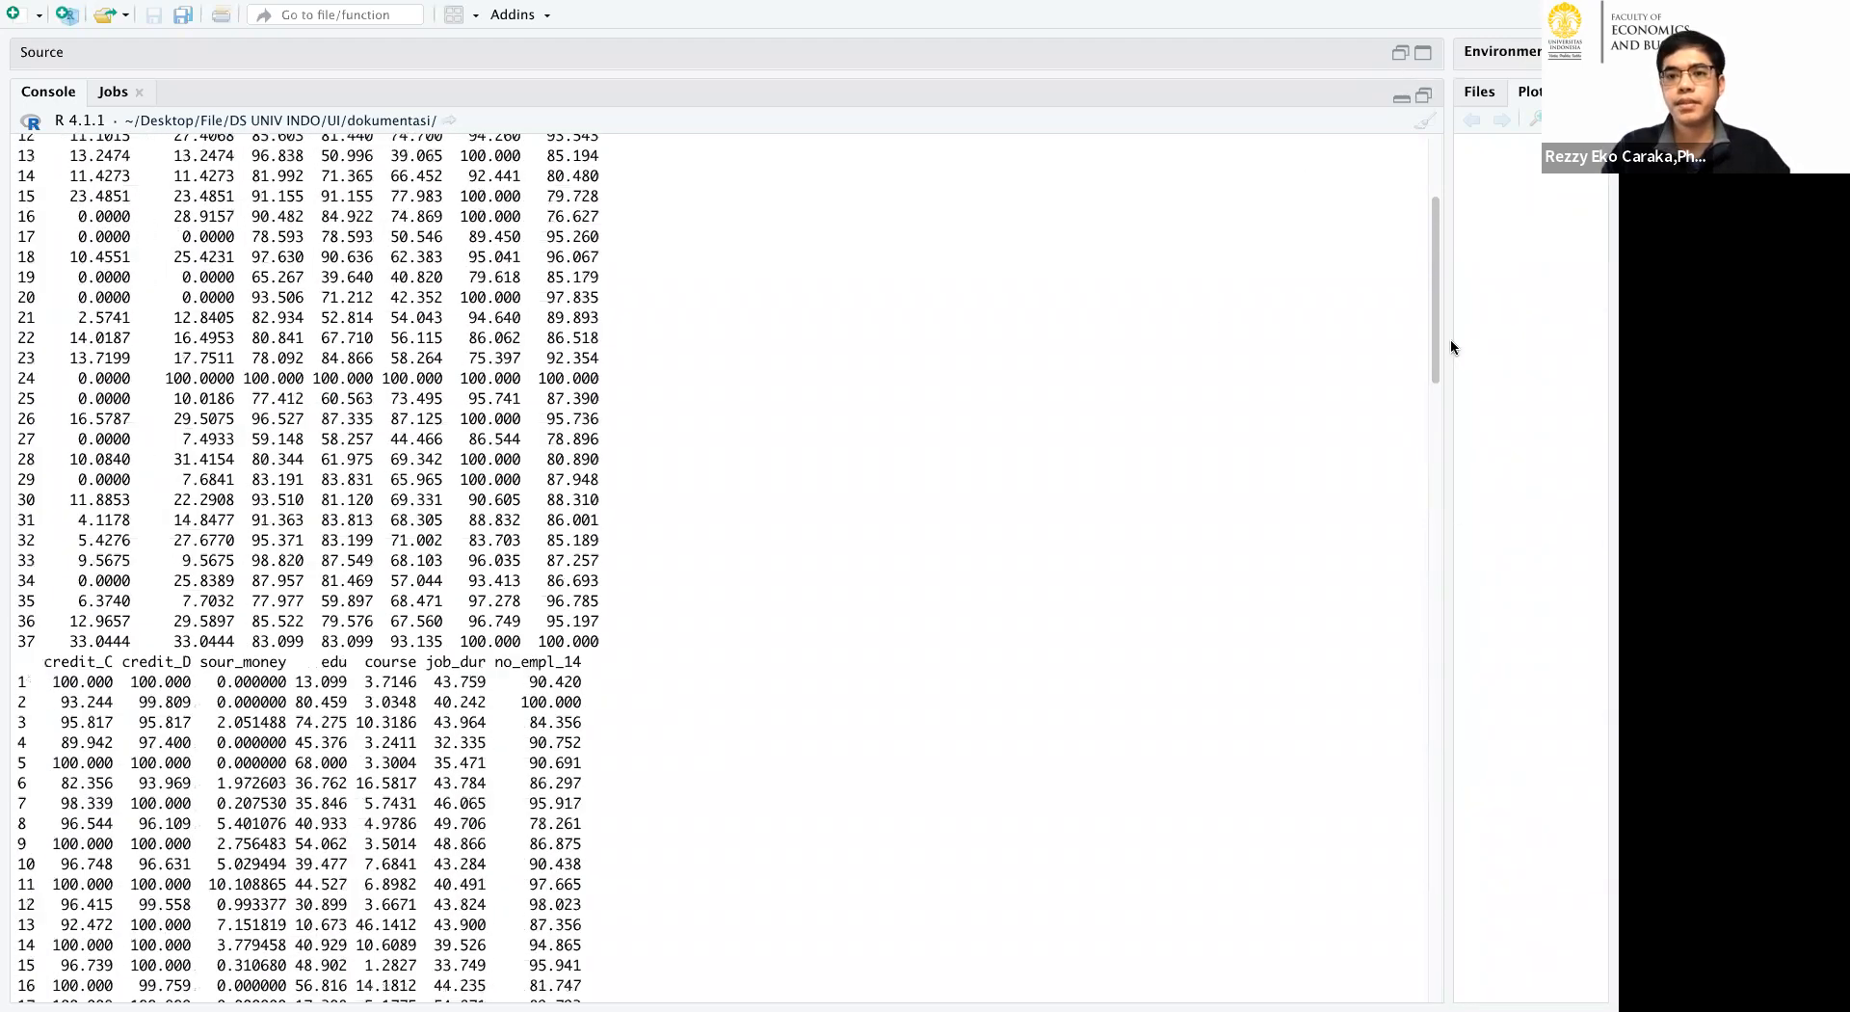
{"action": "left_click_drag", "start_coordinate": [1447, 420], "coordinate": [887, 429]}
{"action": "scroll", "coordinate": [693, 432], "scroll_direction": "up", "scroll_amount": 5}
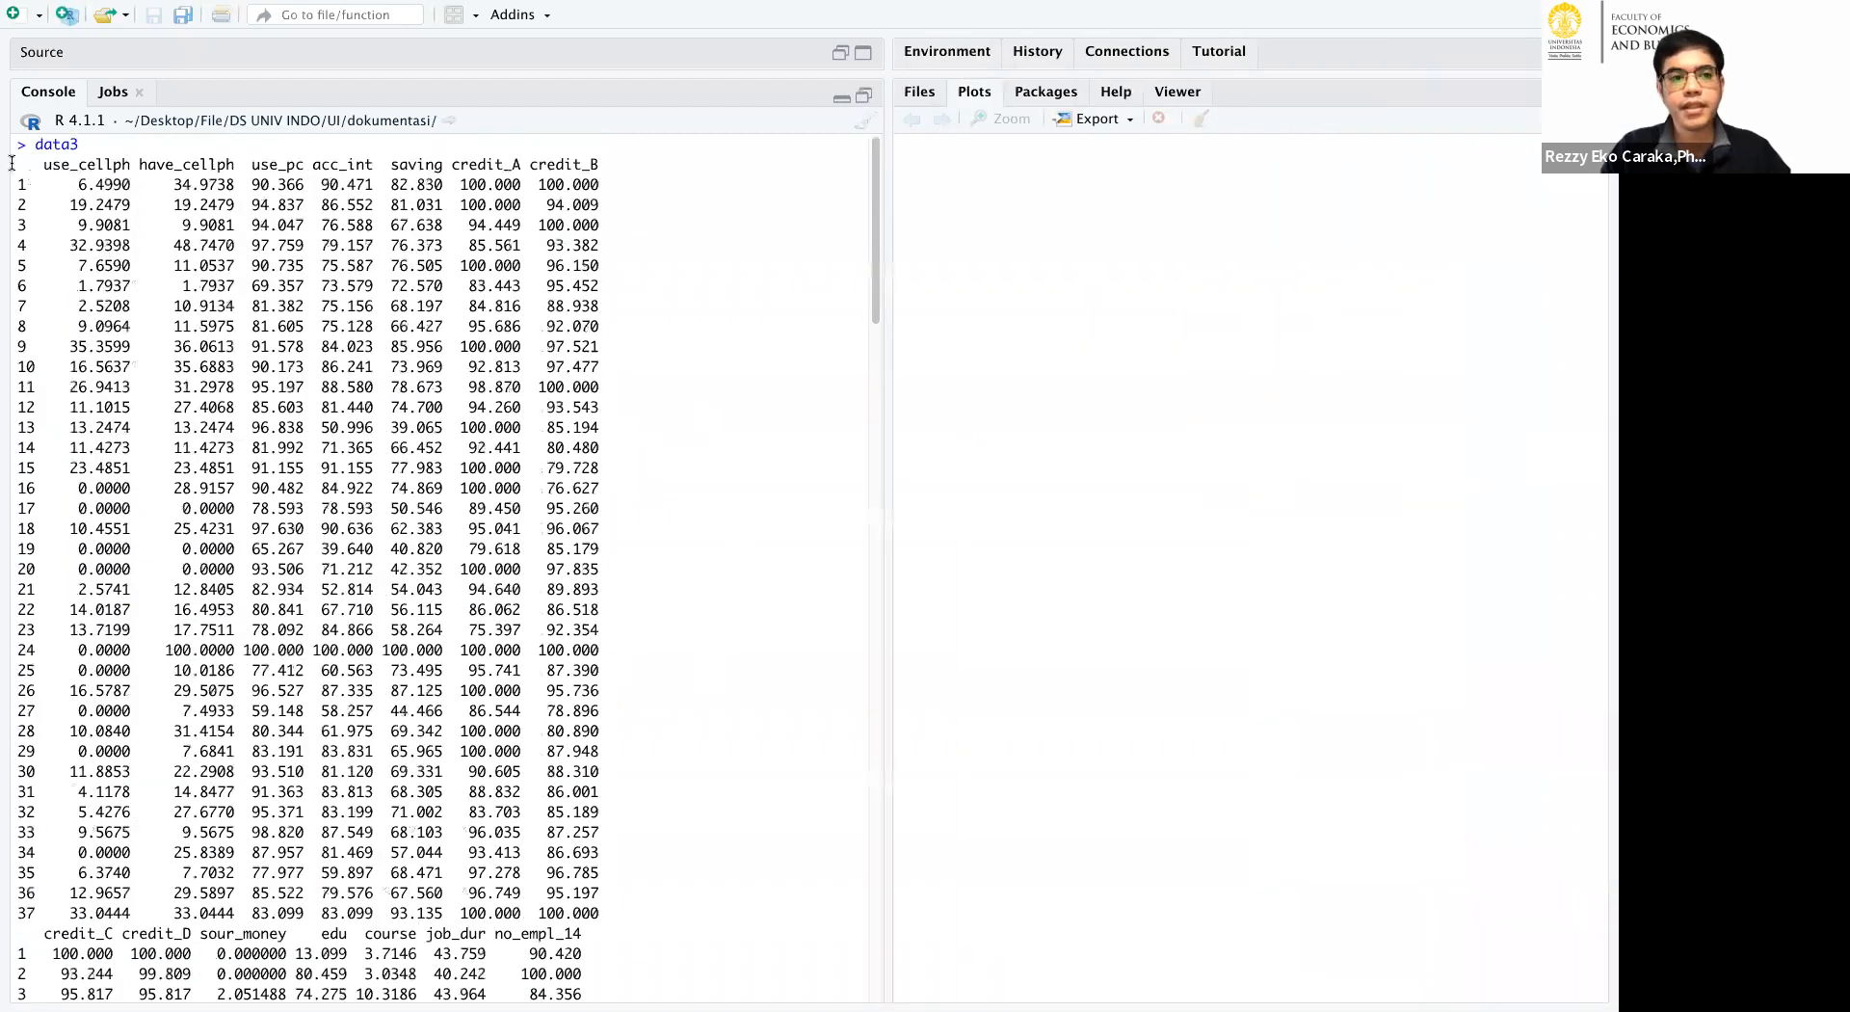
{"action": "left_click_drag", "start_coordinate": [39, 166], "coordinate": [434, 167]}
Bring the script back into view, run the KMEANS heading and its factoextra, tidyverse and cluster library lines, and highlight those libraries.
{"action": "left_click", "coordinate": [860, 97]}
{"action": "left_click", "coordinate": [201, 138]}
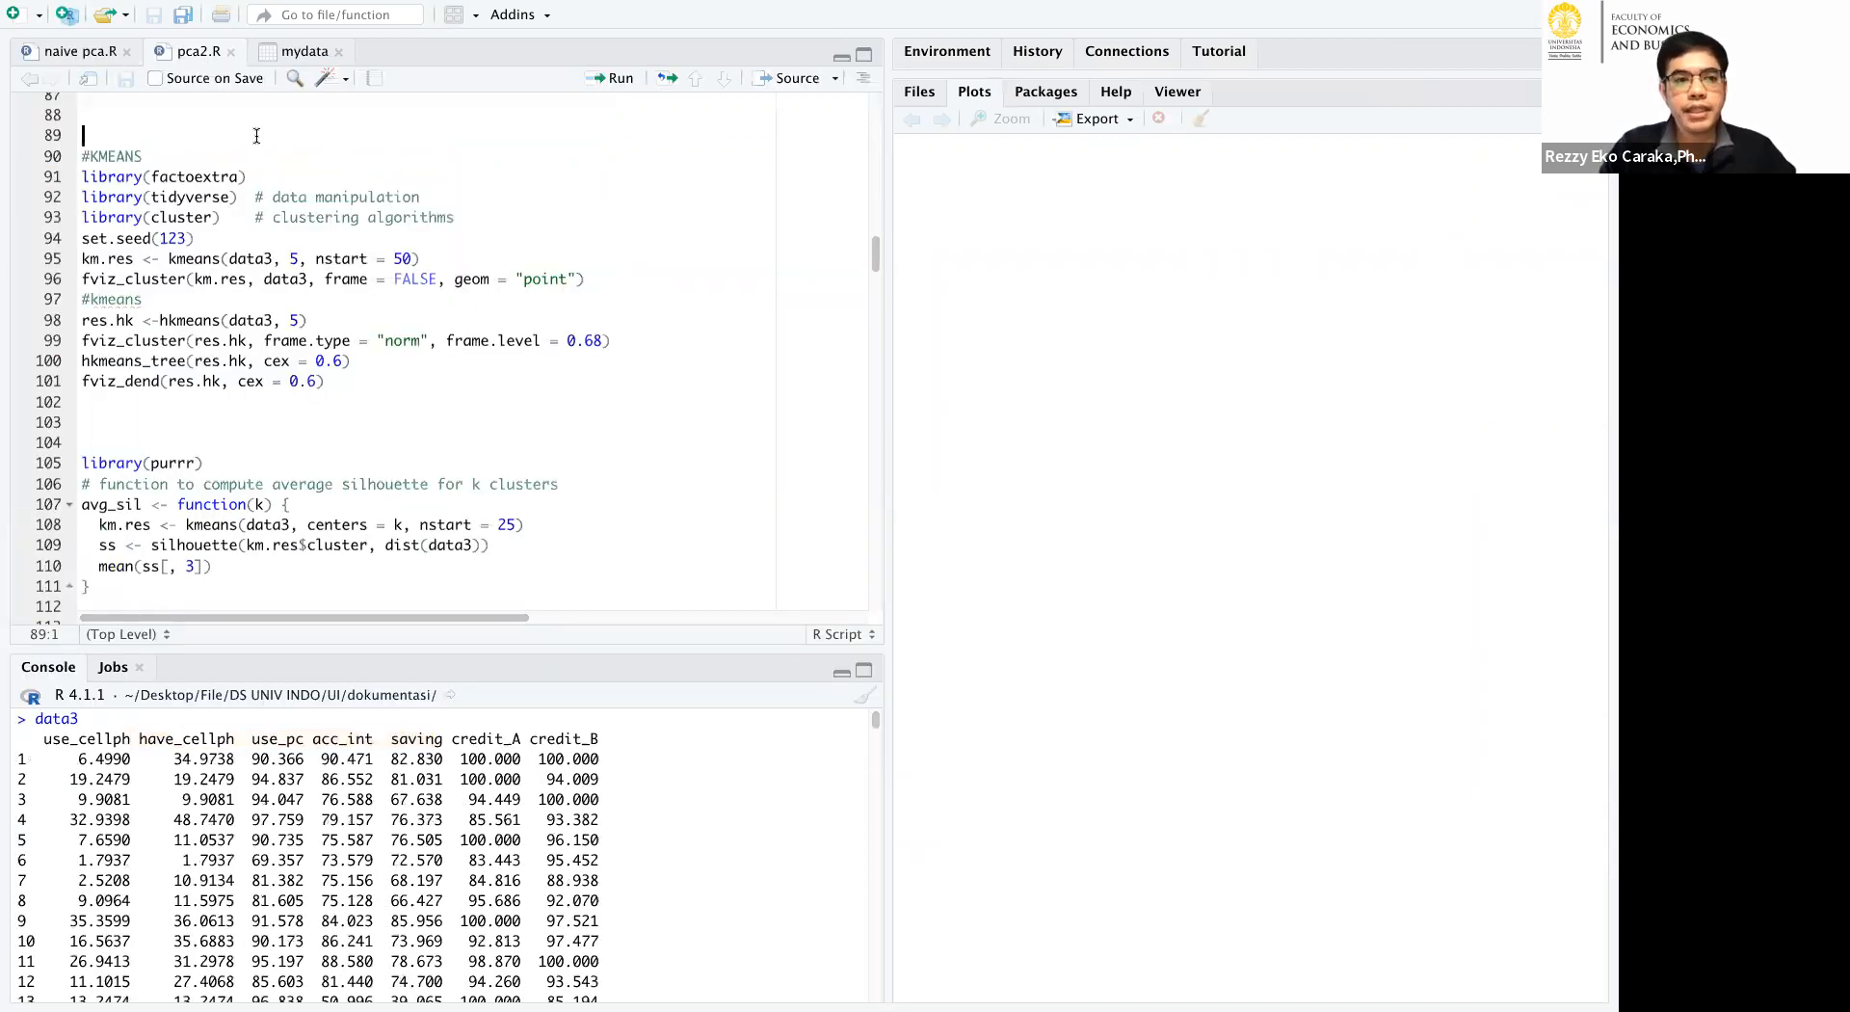
{"action": "left_click", "coordinate": [608, 85]}
{"action": "left_click", "coordinate": [608, 85]}
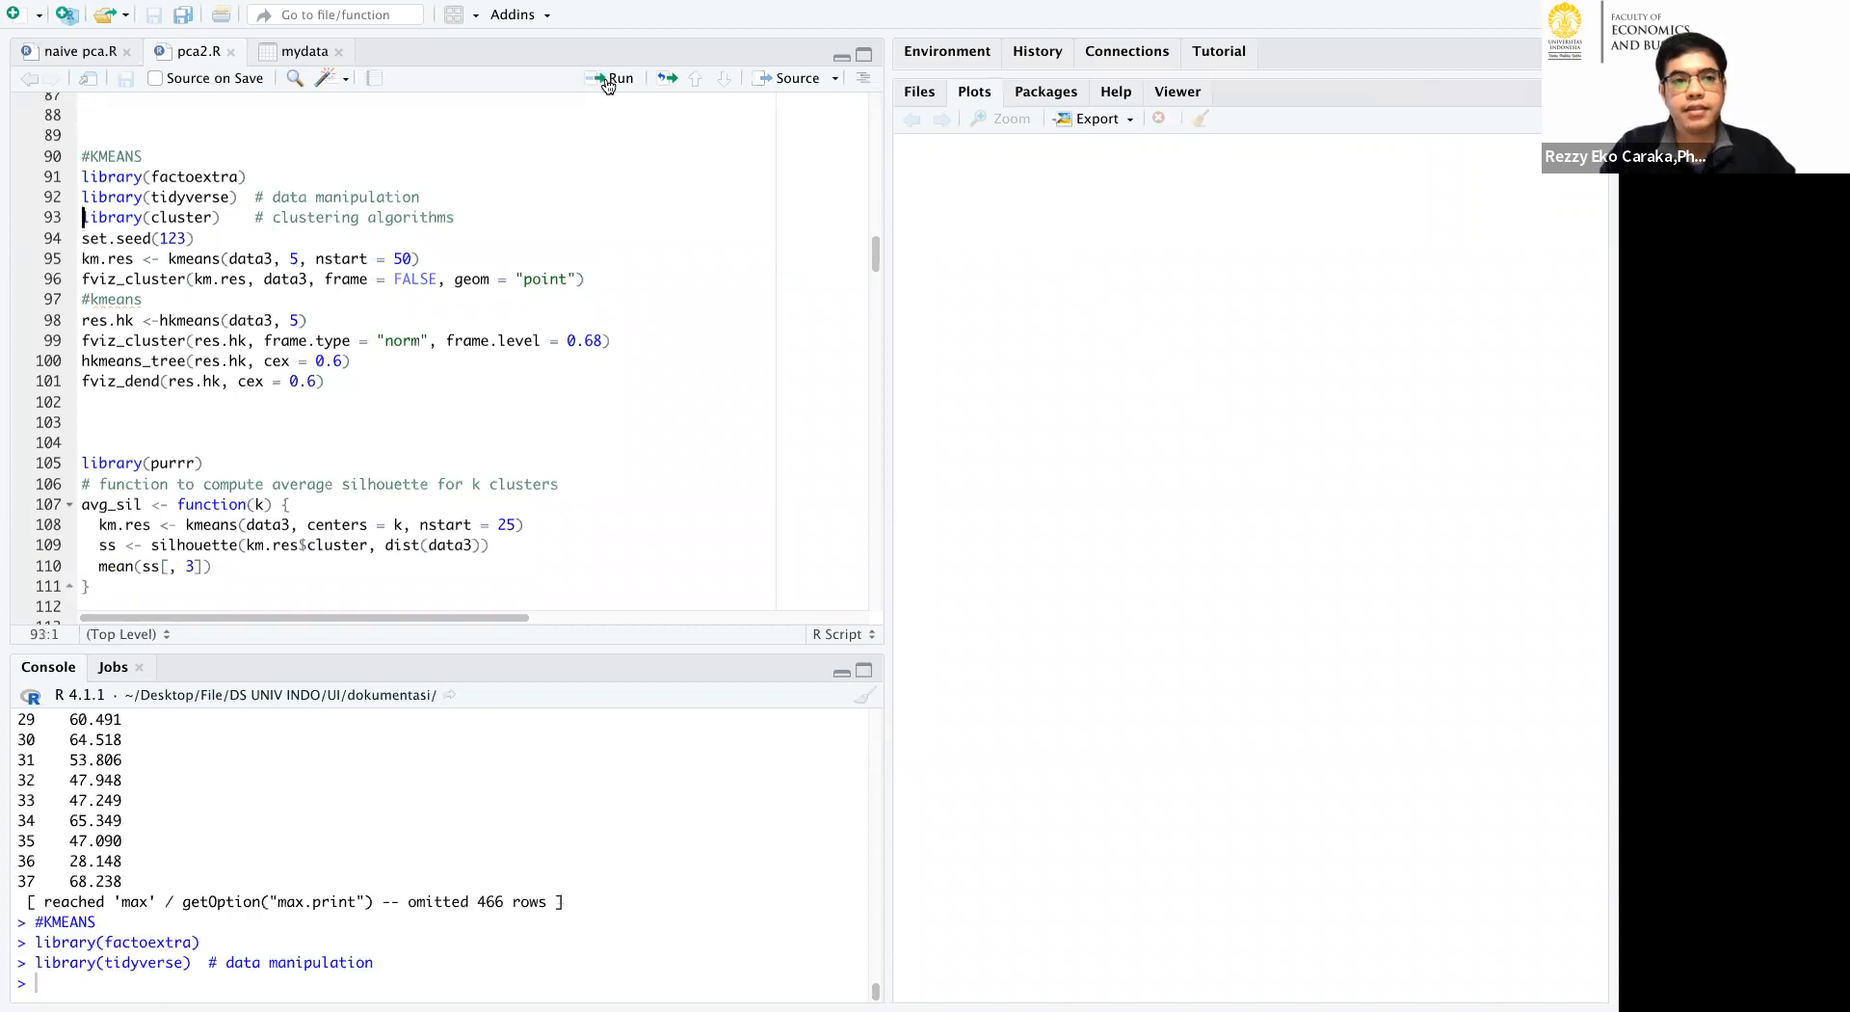
{"action": "left_click", "coordinate": [608, 85]}
{"action": "left_click_drag", "start_coordinate": [249, 177], "coordinate": [78, 176]}
{"action": "left_click_drag", "start_coordinate": [237, 196], "coordinate": [99, 197]}
{"action": "left_click_drag", "start_coordinate": [228, 220], "coordinate": [79, 176]}
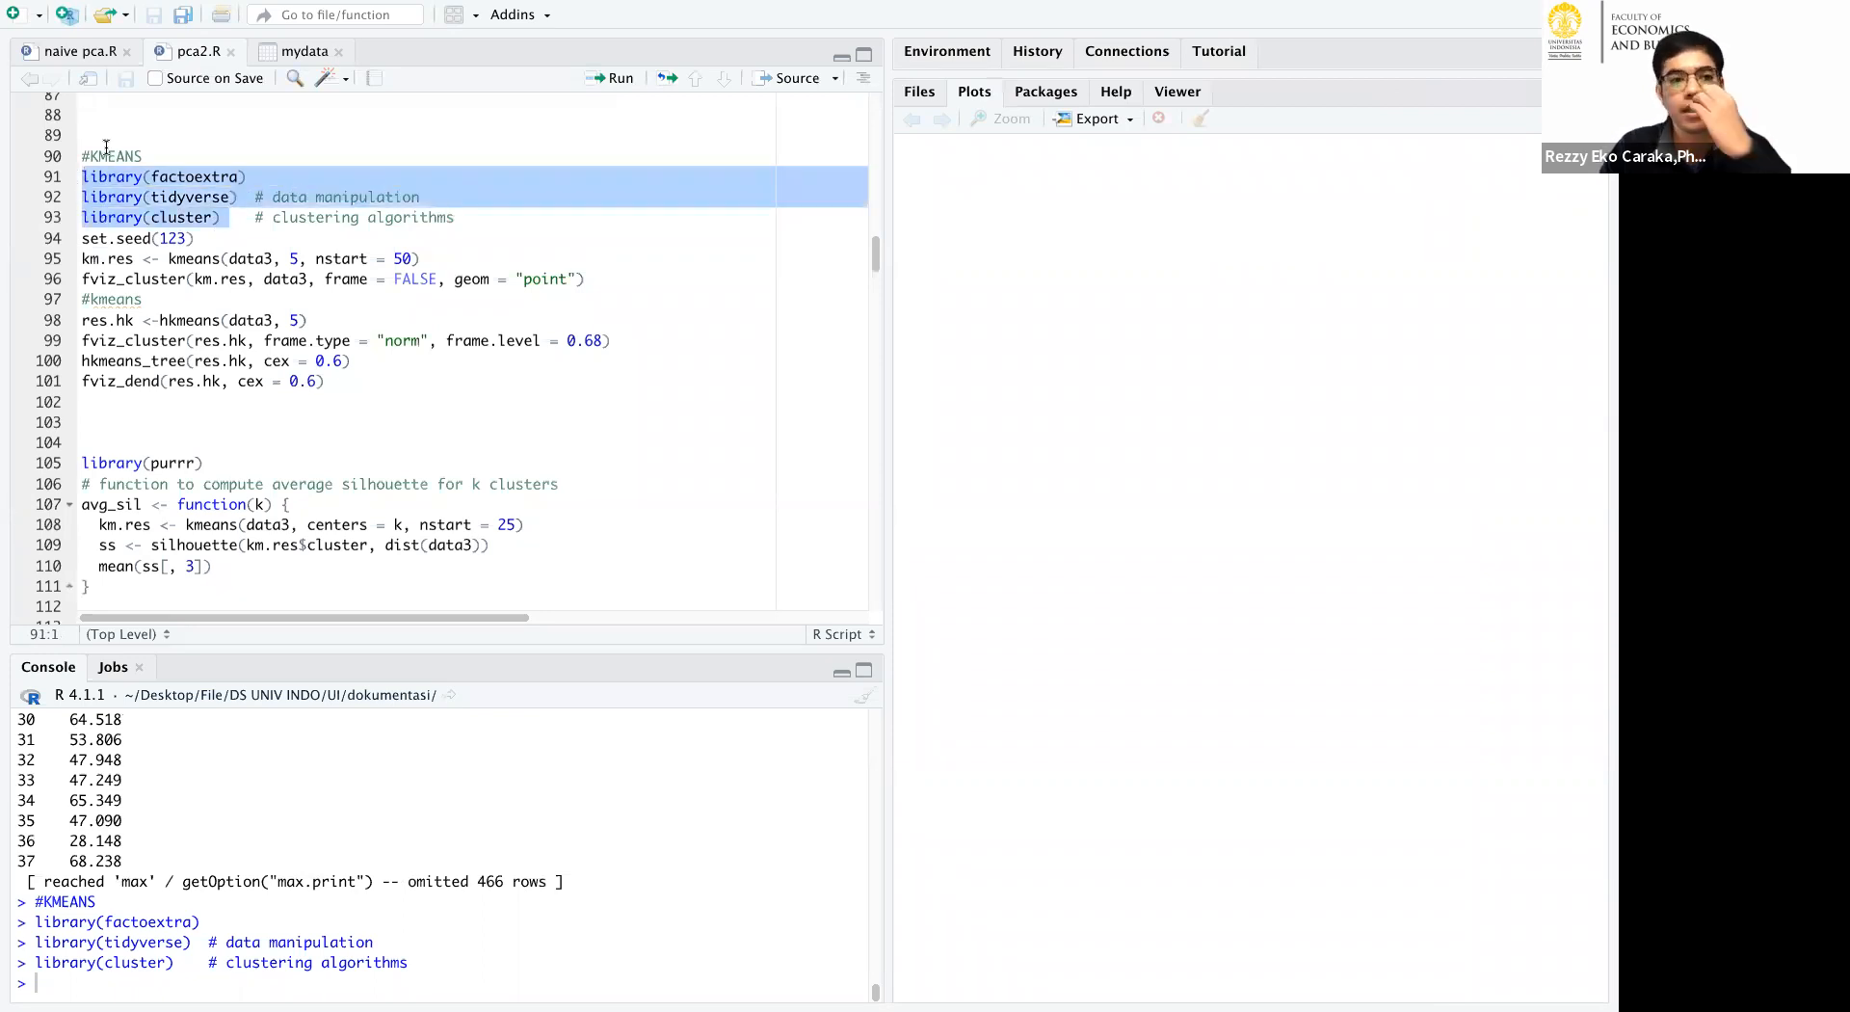
Run the KMEANS section from its heading through set.seed(123) and km.res <- kmeans(data3, 5, nstart = 50).
{"action": "left_click", "coordinate": [113, 135]}
{"action": "left_click", "coordinate": [608, 78]}
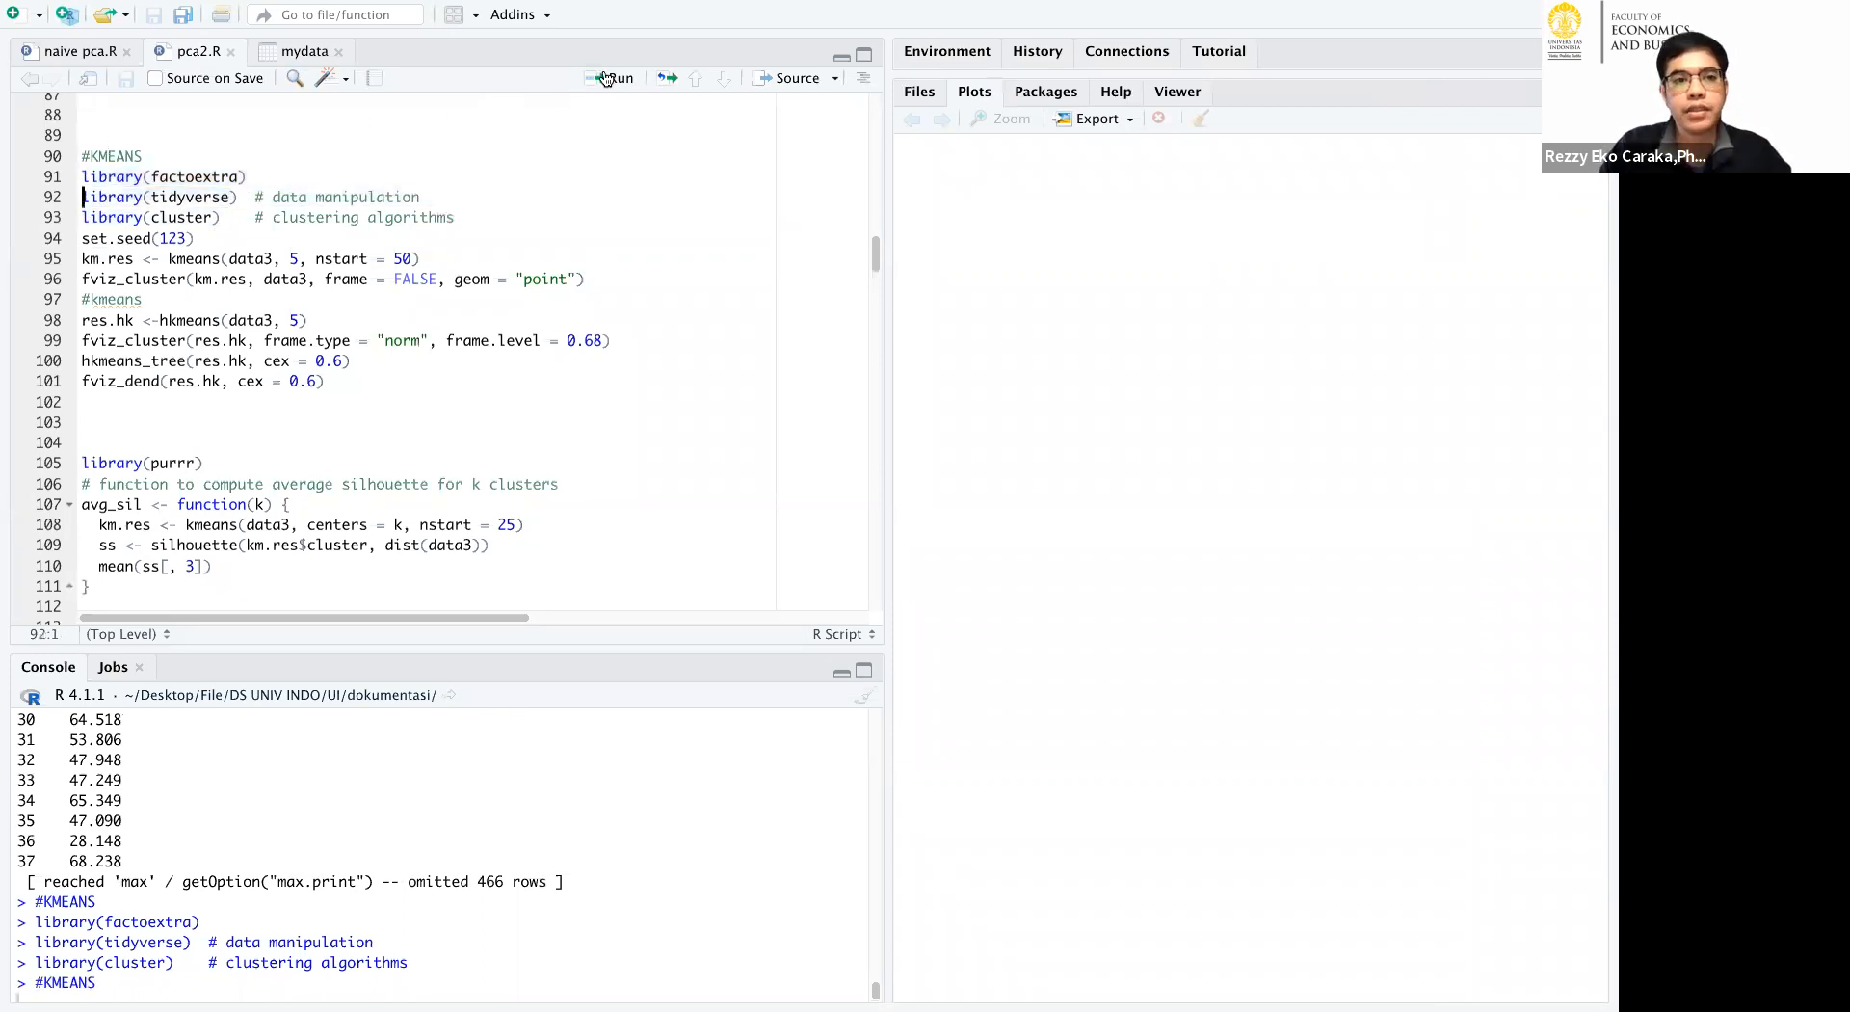
{"action": "left_click", "coordinate": [605, 78]}
{"action": "left_click", "coordinate": [603, 78]}
{"action": "left_click", "coordinate": [601, 78]}
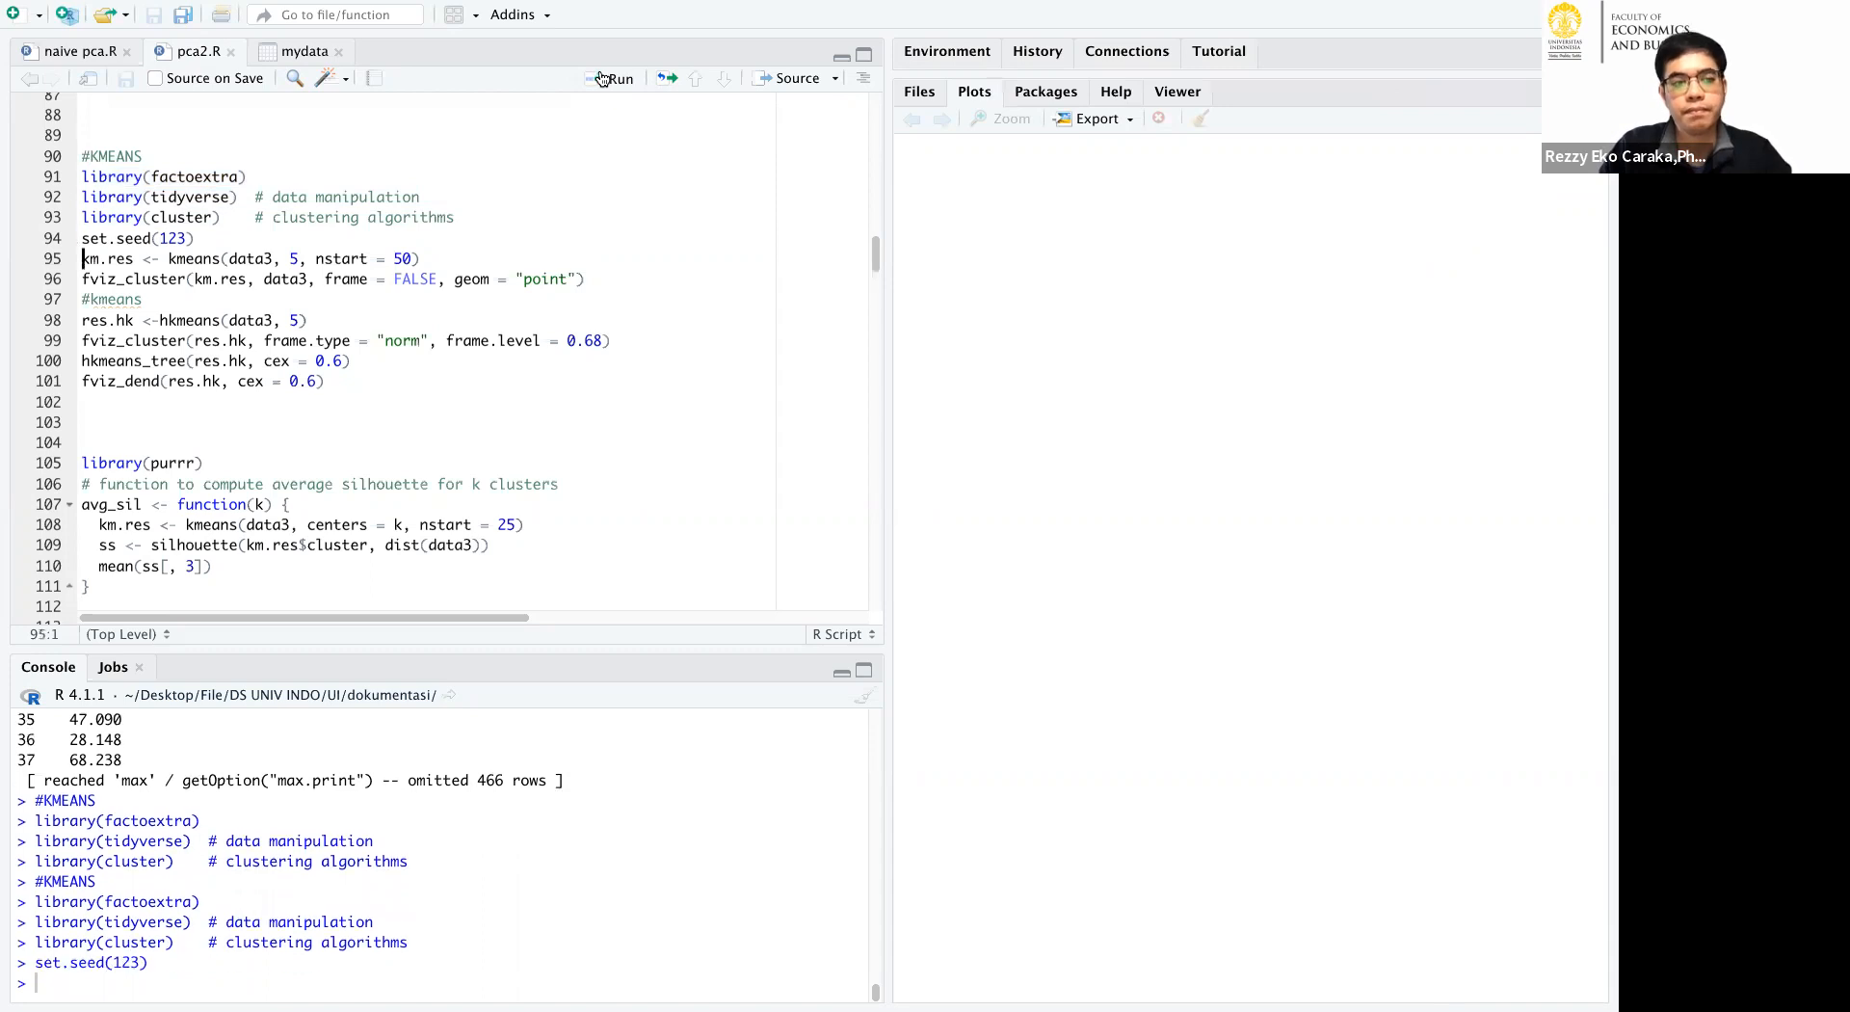
{"action": "left_click", "coordinate": [602, 78]}
Print km.res in the console and enlarge the output to show the whole Clustering vector.
{"action": "type", "text": "km.res"}
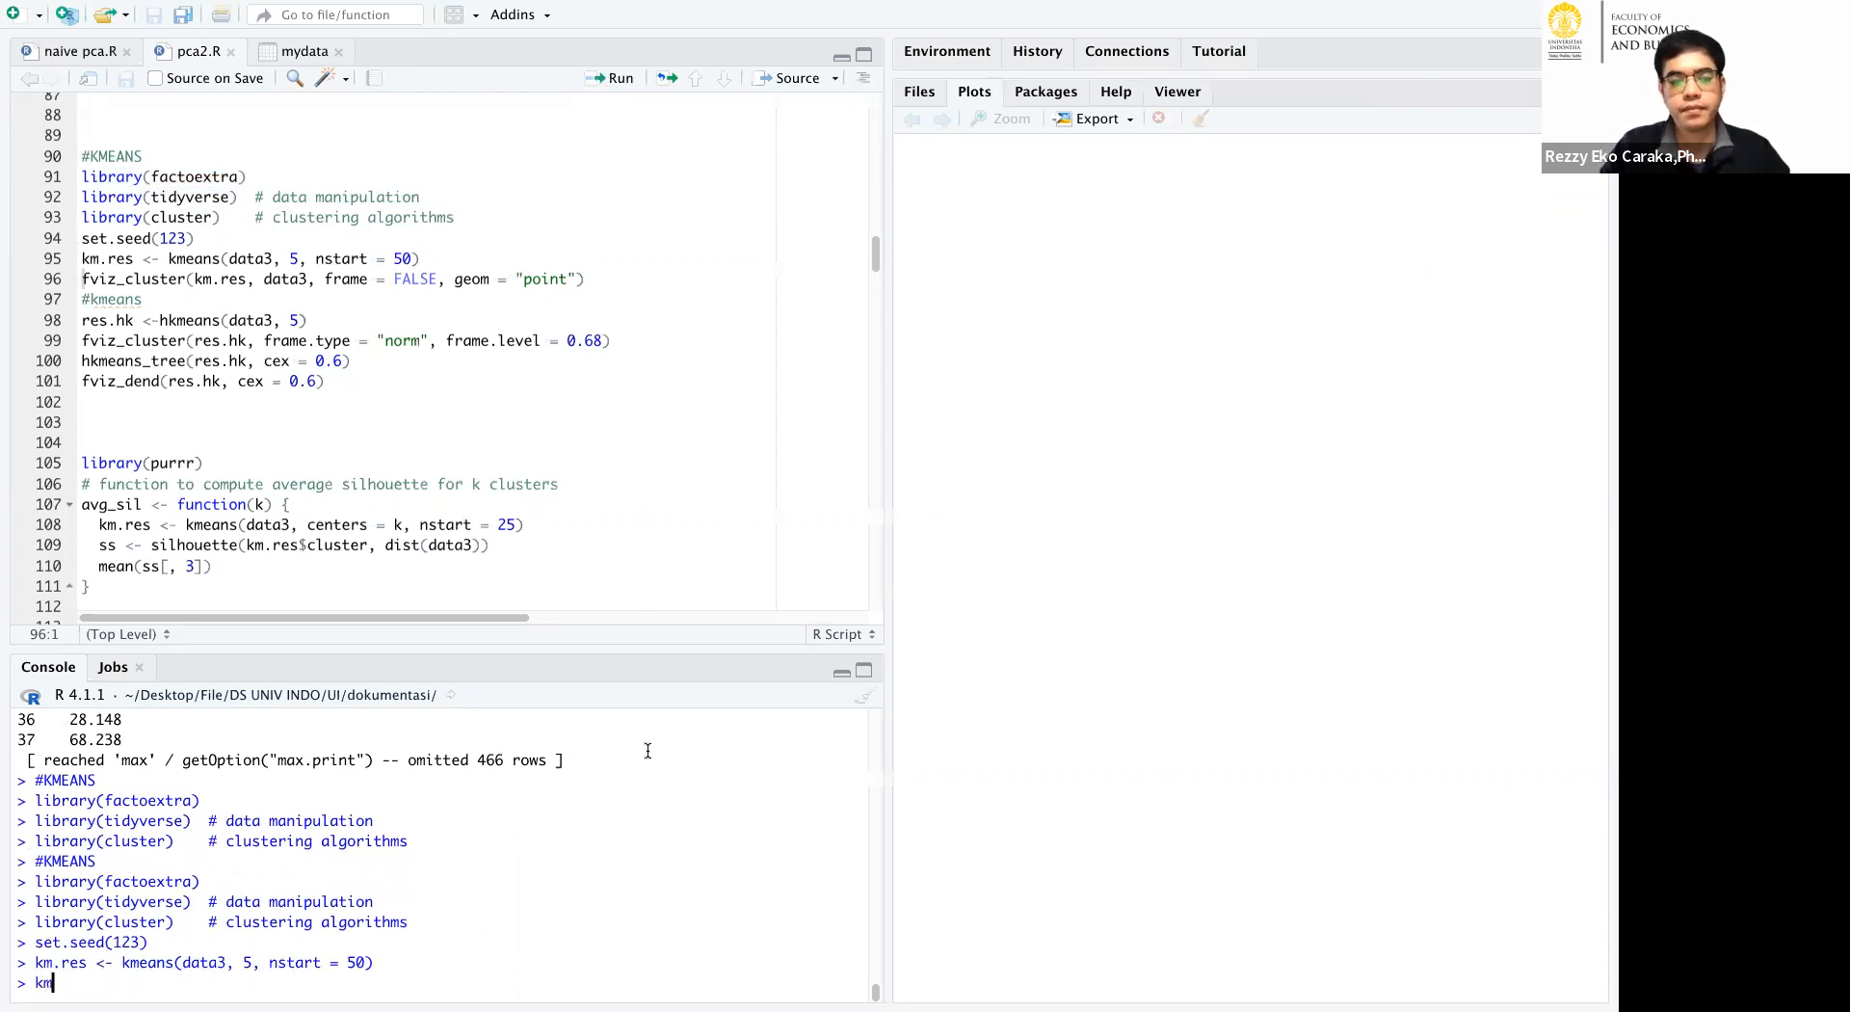
{"action": "key", "text": "Return"}
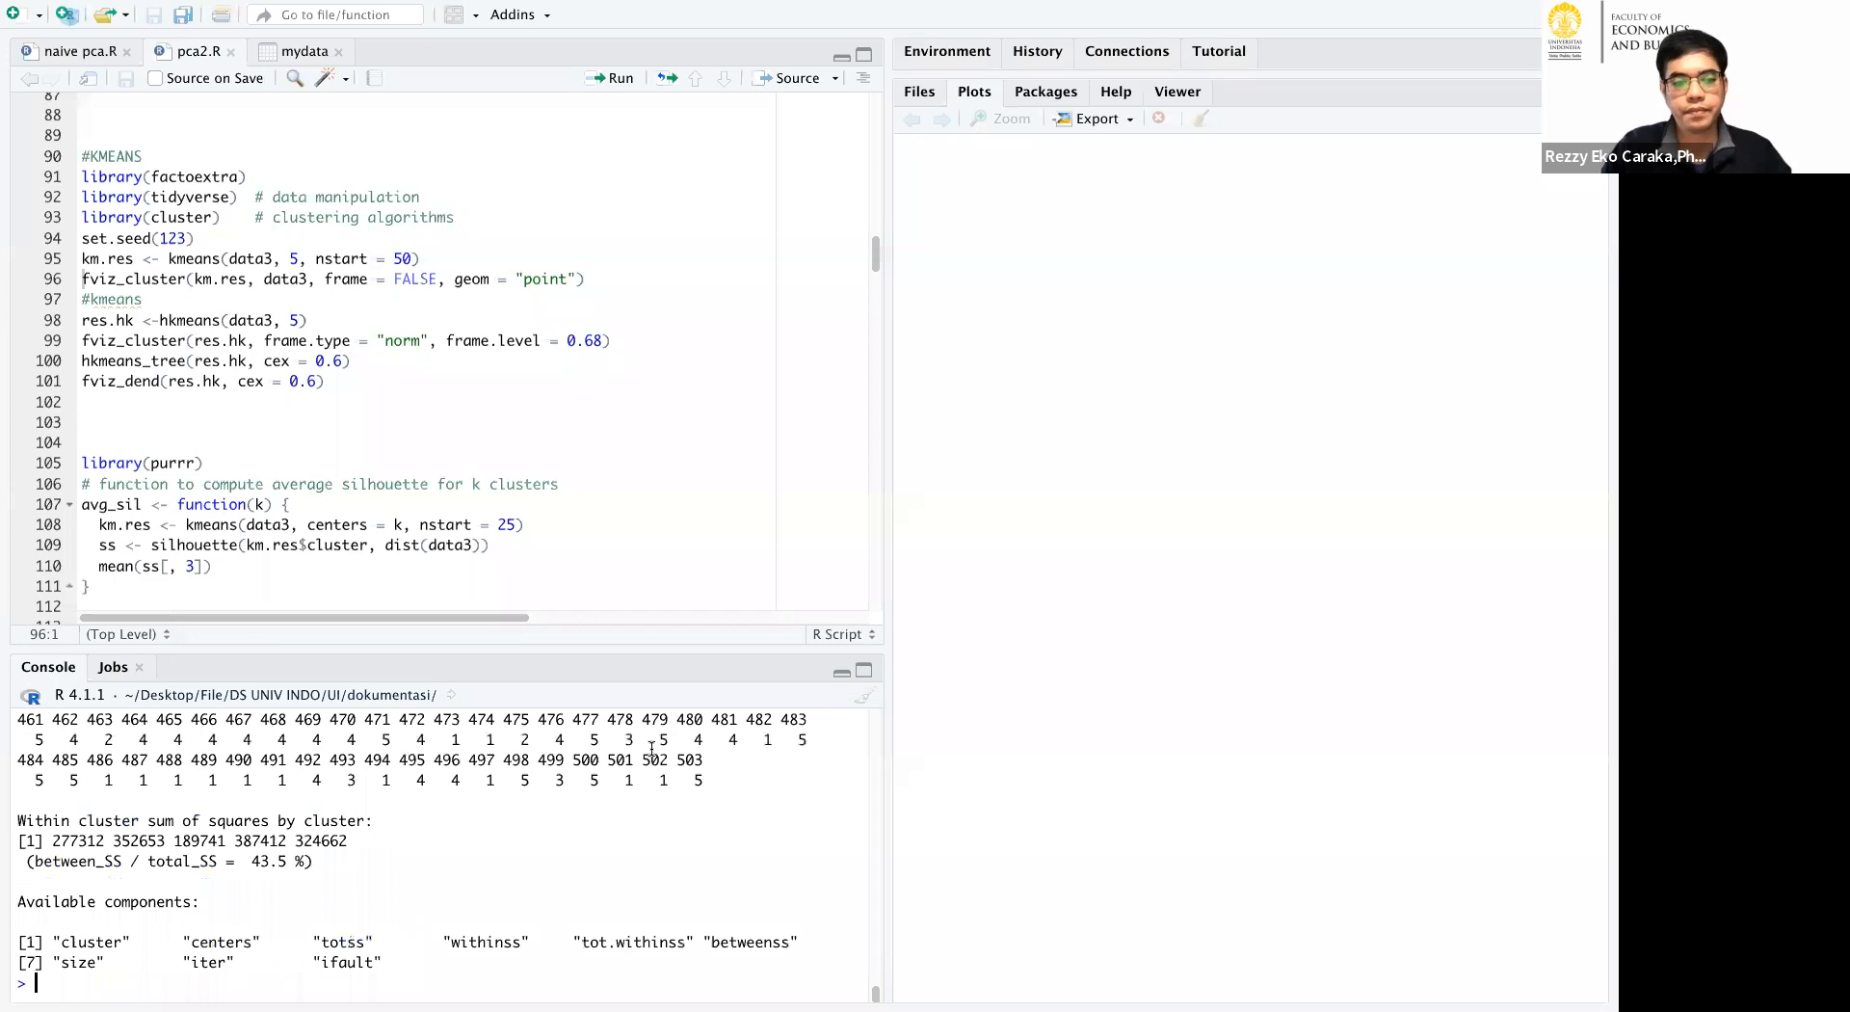
{"action": "left_click", "coordinate": [862, 675]}
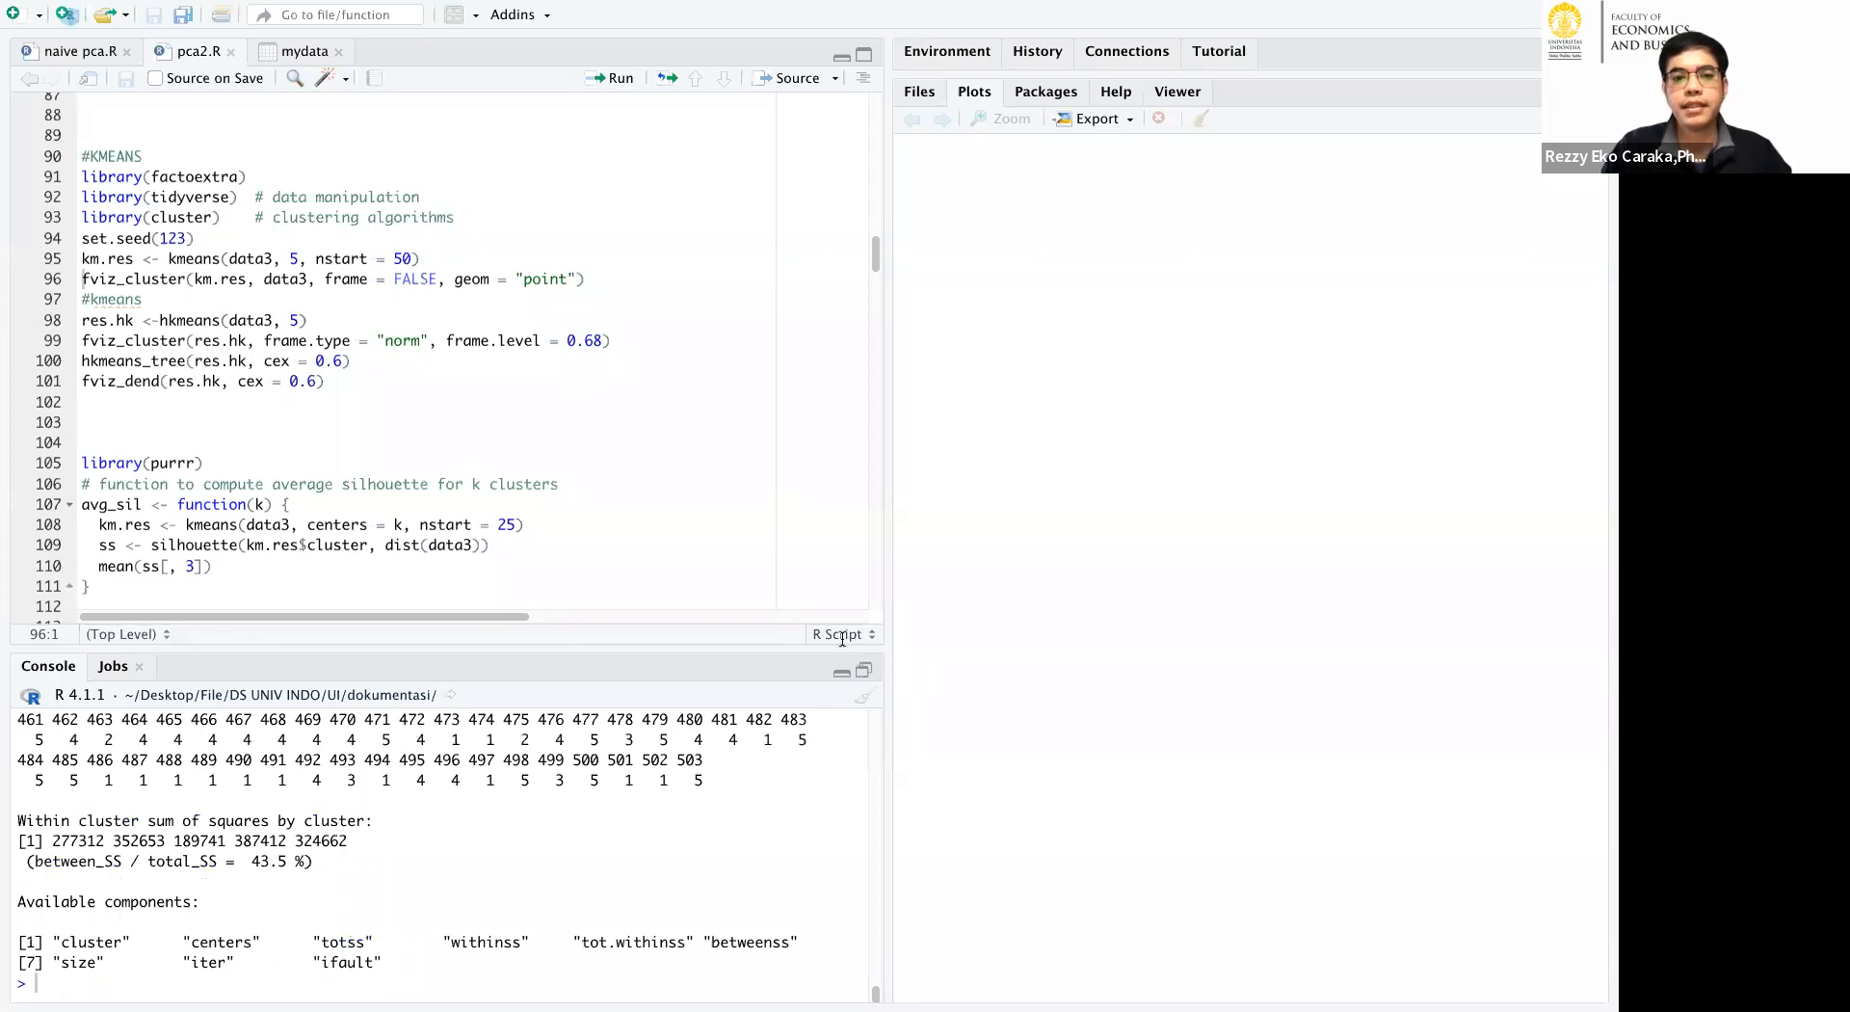
{"action": "scroll", "coordinate": [788, 527], "scroll_direction": "up", "scroll_amount": 15}
{"action": "scroll", "coordinate": [788, 527], "scroll_direction": "up", "scroll_amount": 8}
{"action": "scroll", "coordinate": [790, 522], "scroll_direction": "down", "scroll_amount": 12}
{"action": "scroll", "coordinate": [791, 521], "scroll_direction": "up", "scroll_amount": 2}
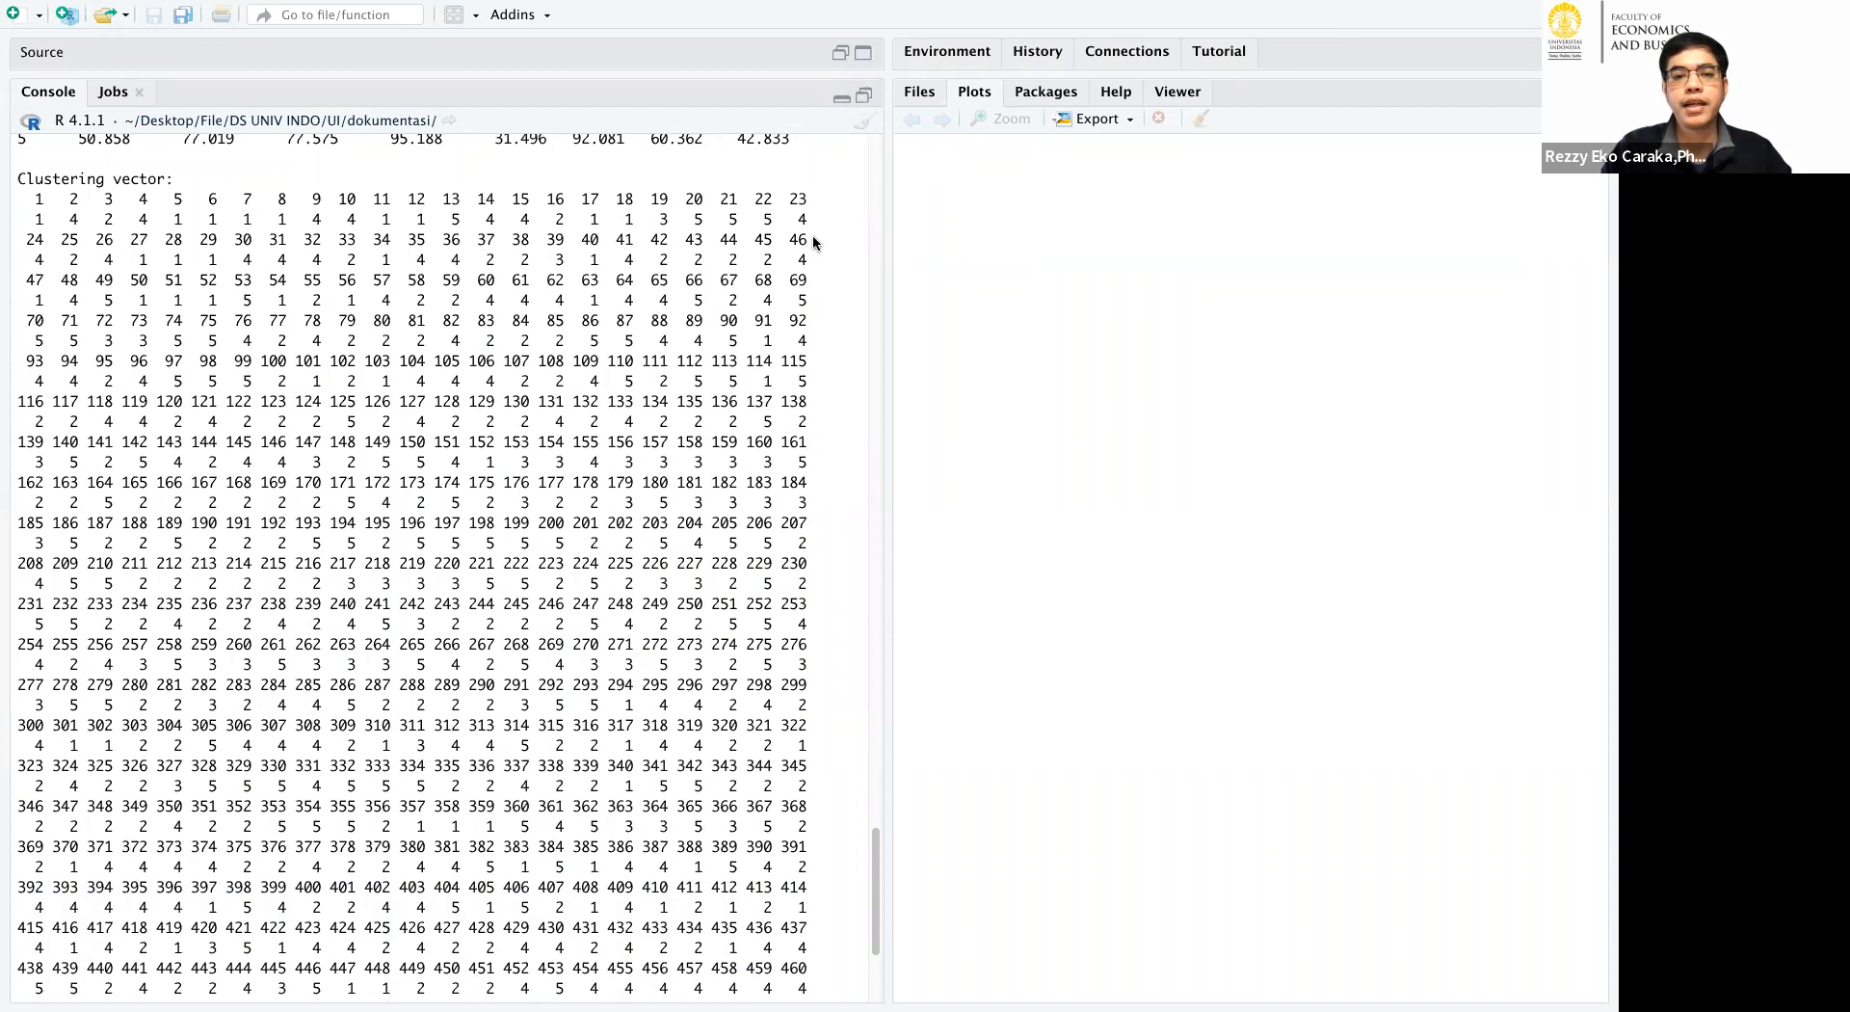
Outline the Clustering vector and mark observations 1, 2, 3 and 8 with their assigned cluster numbers.
{"action": "left_click_drag", "start_coordinate": [18, 163], "coordinate": [607, 192]}
{"action": "mouse_move", "coordinate": [754, 187]}
{"action": "left_mouse_down"}
{"action": "mouse_move", "coordinate": [850, 316]}
{"action": "mouse_move", "coordinate": [809, 776]}
{"action": "mouse_move", "coordinate": [825, 975]}
{"action": "left_mouse_up"}
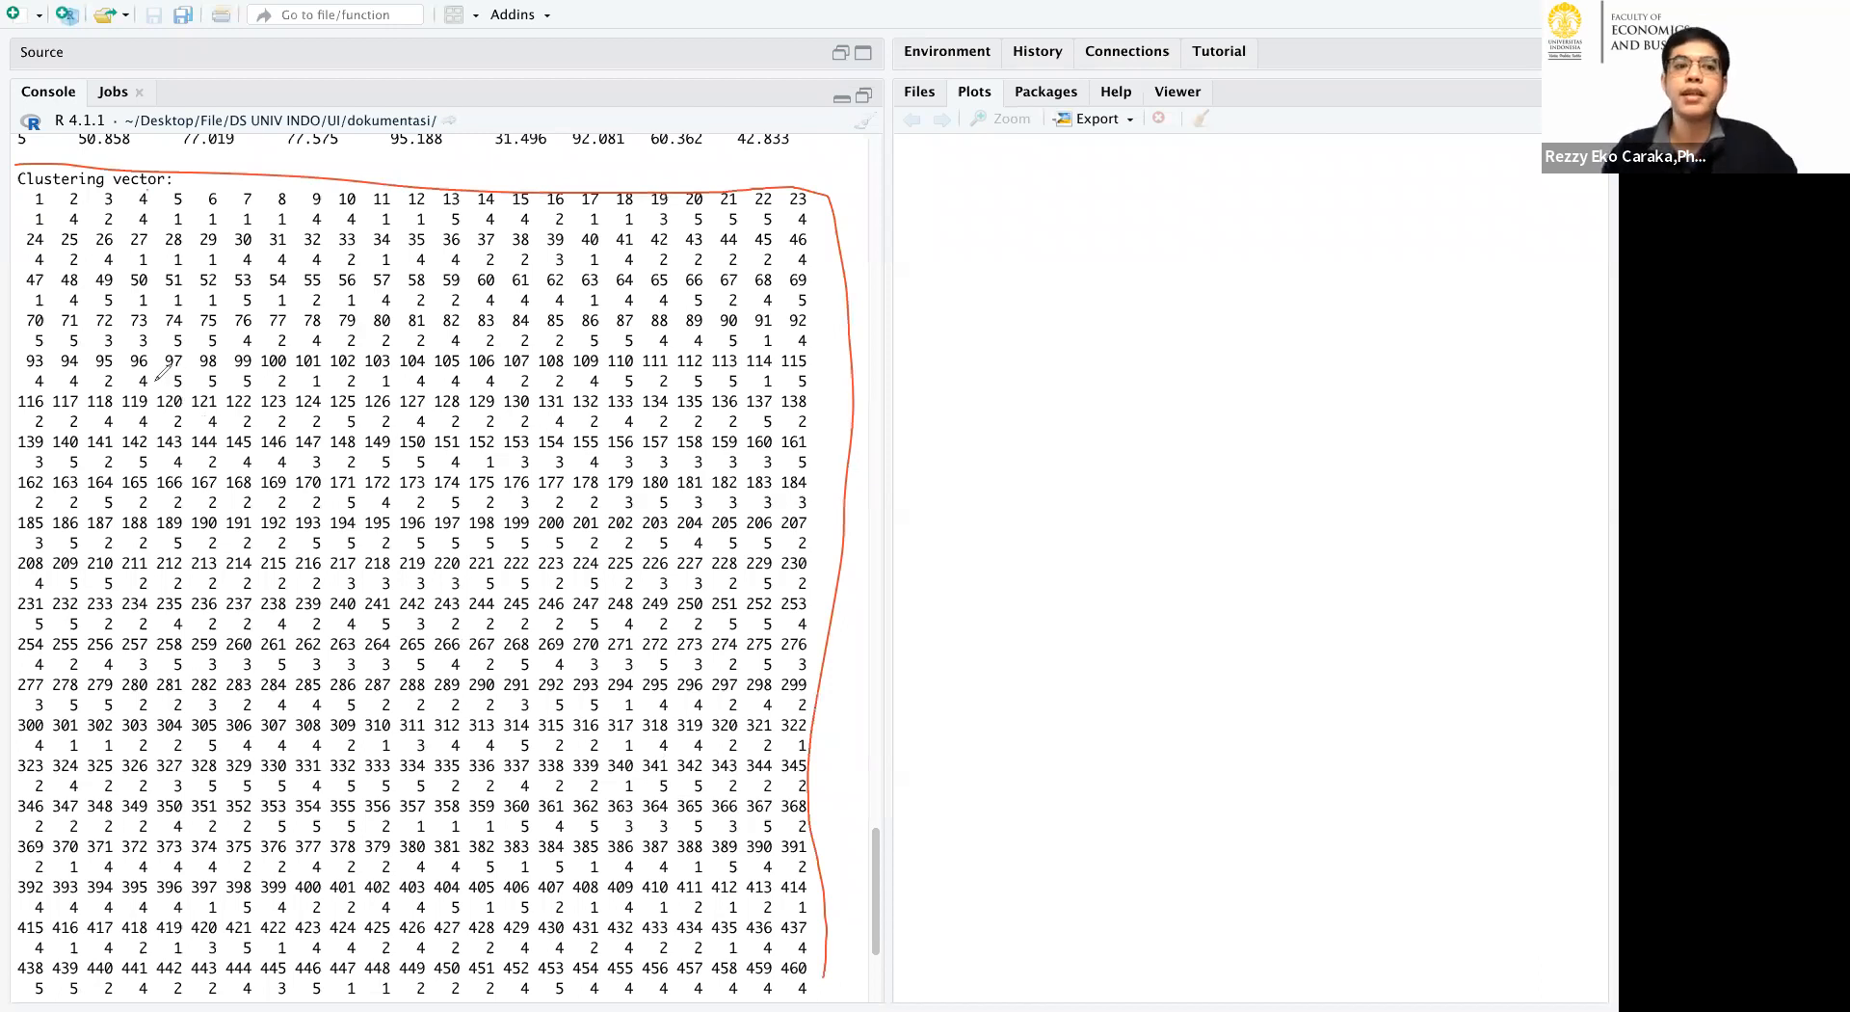
{"action": "mouse_move", "coordinate": [48, 192]}
{"action": "left_mouse_down"}
{"action": "mouse_move", "coordinate": [31, 197]}
{"action": "mouse_move", "coordinate": [130, 194]}
{"action": "left_mouse_up"}
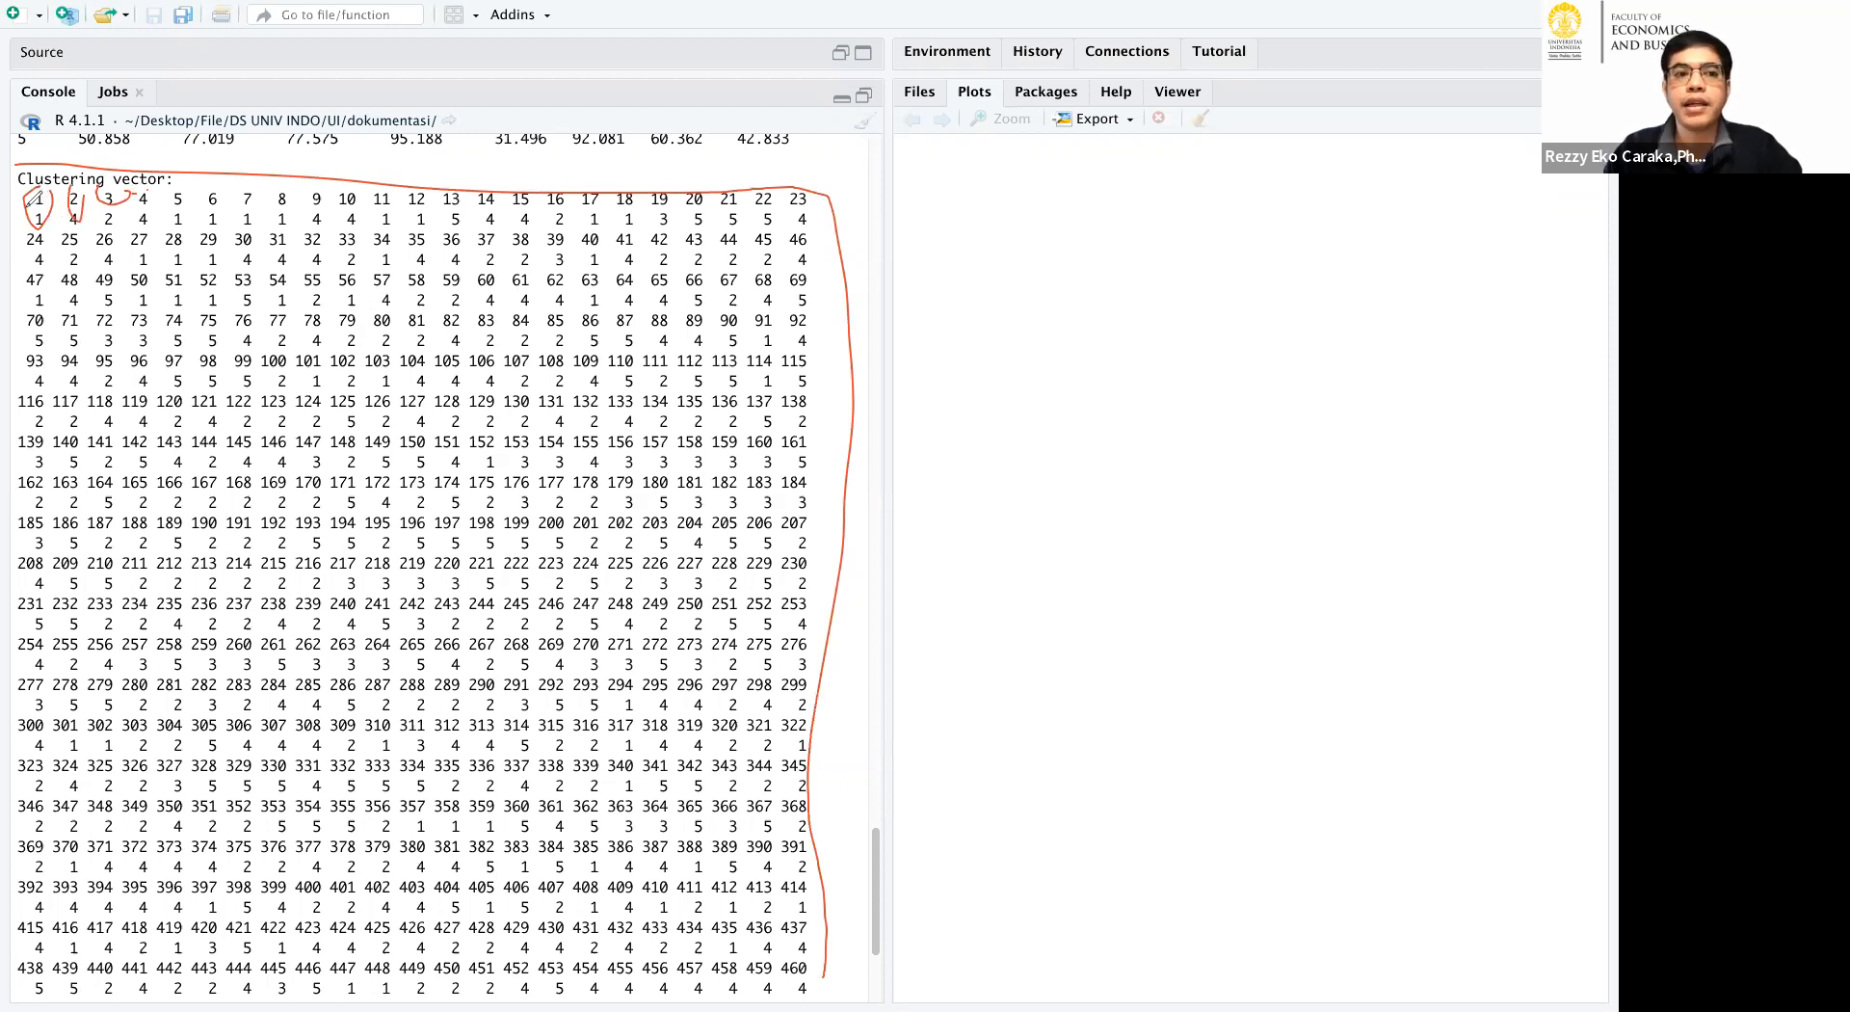
{"action": "mouse_move", "coordinate": [35, 203]}
{"action": "left_mouse_down"}
{"action": "mouse_move", "coordinate": [67, 208]}
{"action": "mouse_move", "coordinate": [38, 221]}
{"action": "left_mouse_up"}
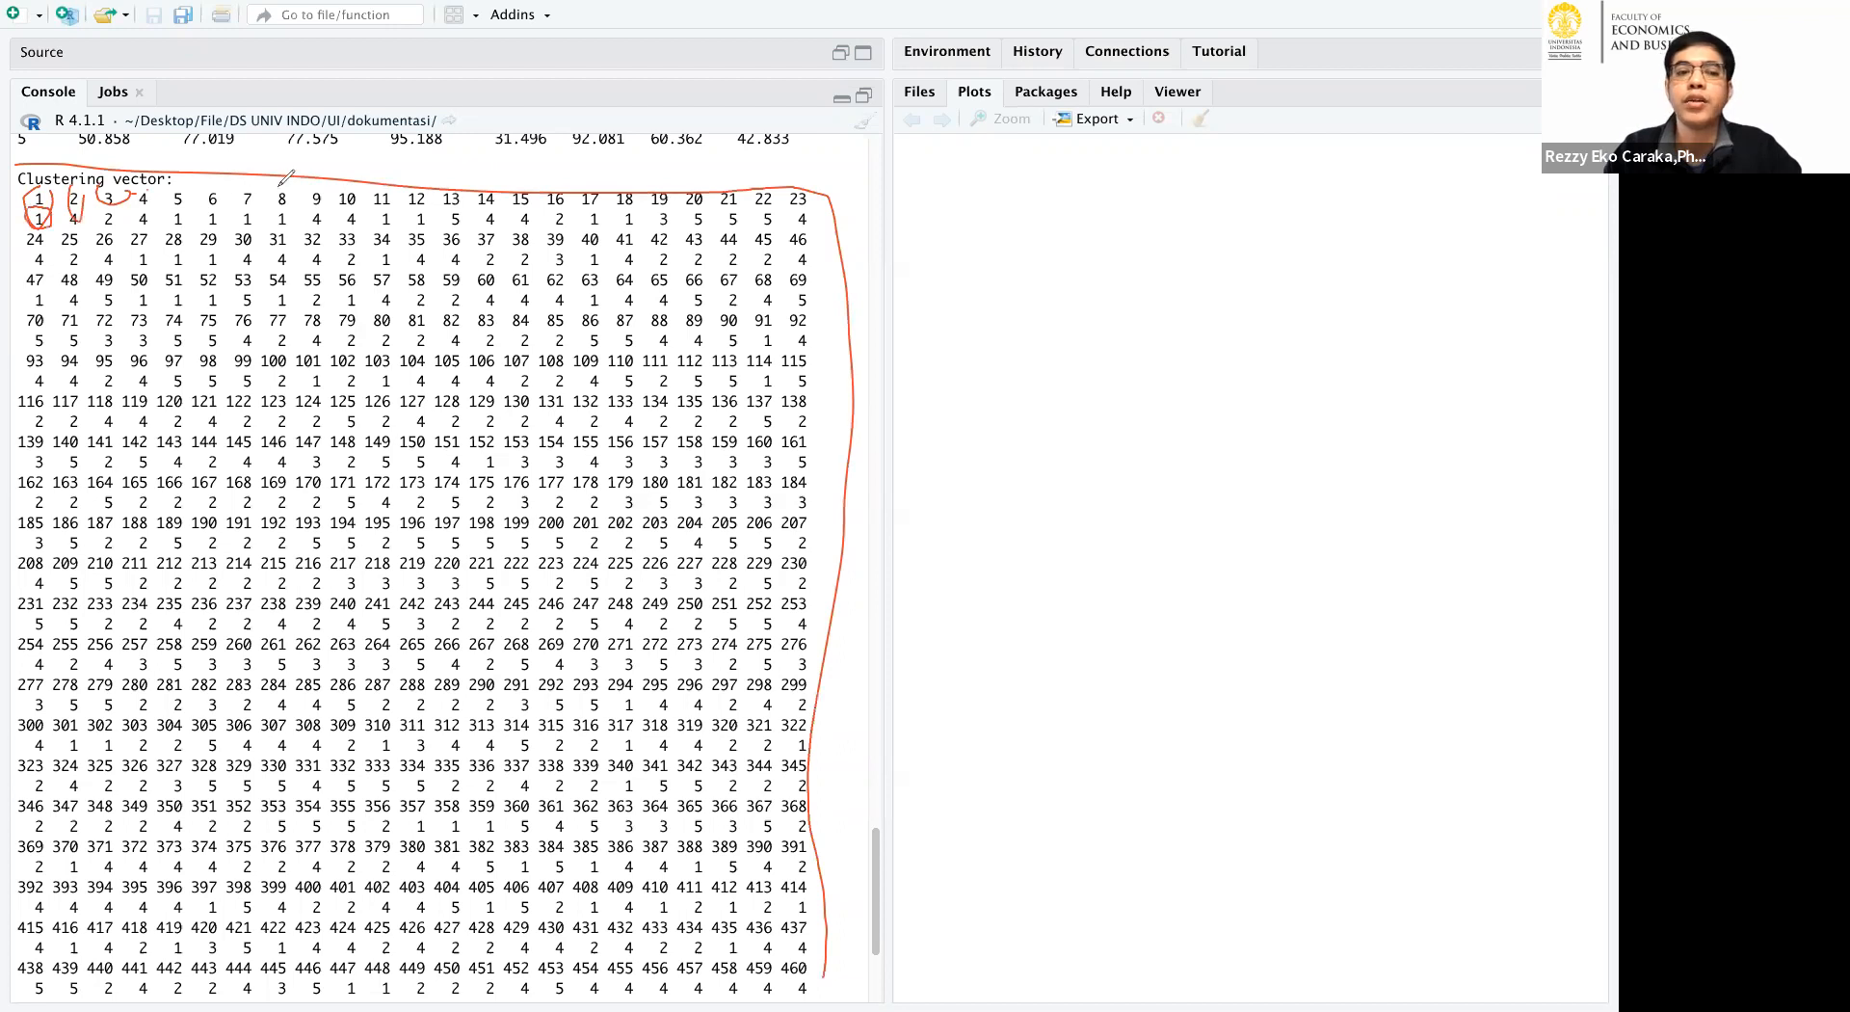
{"action": "left_click_drag", "start_coordinate": [282, 188], "coordinate": [287, 205]}
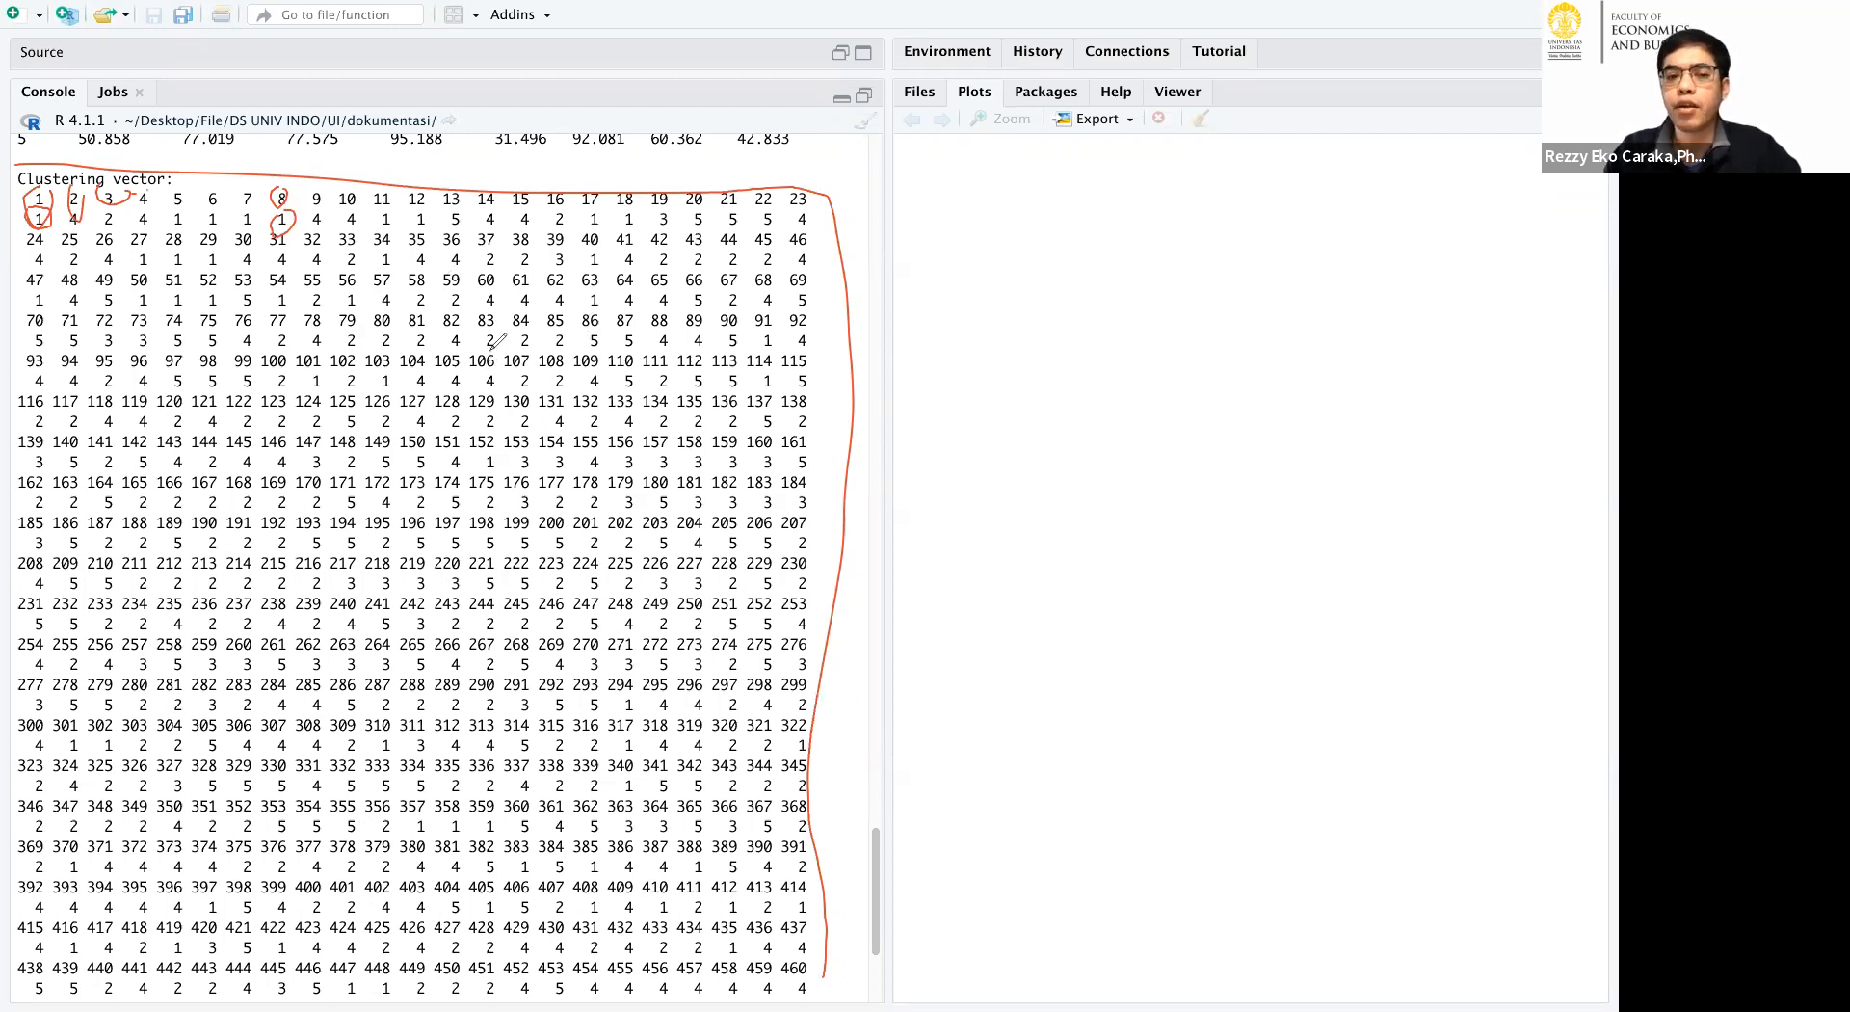
Circle observations 106 and 110 with their cluster numbers, and outline the row of observations 139 to 161.
{"action": "left_click_drag", "start_coordinate": [489, 350], "coordinate": [494, 395]}
{"action": "mouse_move", "coordinate": [607, 376]}
{"action": "left_mouse_down"}
{"action": "mouse_move", "coordinate": [641, 344]}
{"action": "mouse_move", "coordinate": [619, 390]}
{"action": "mouse_move", "coordinate": [638, 364]}
{"action": "left_mouse_up"}
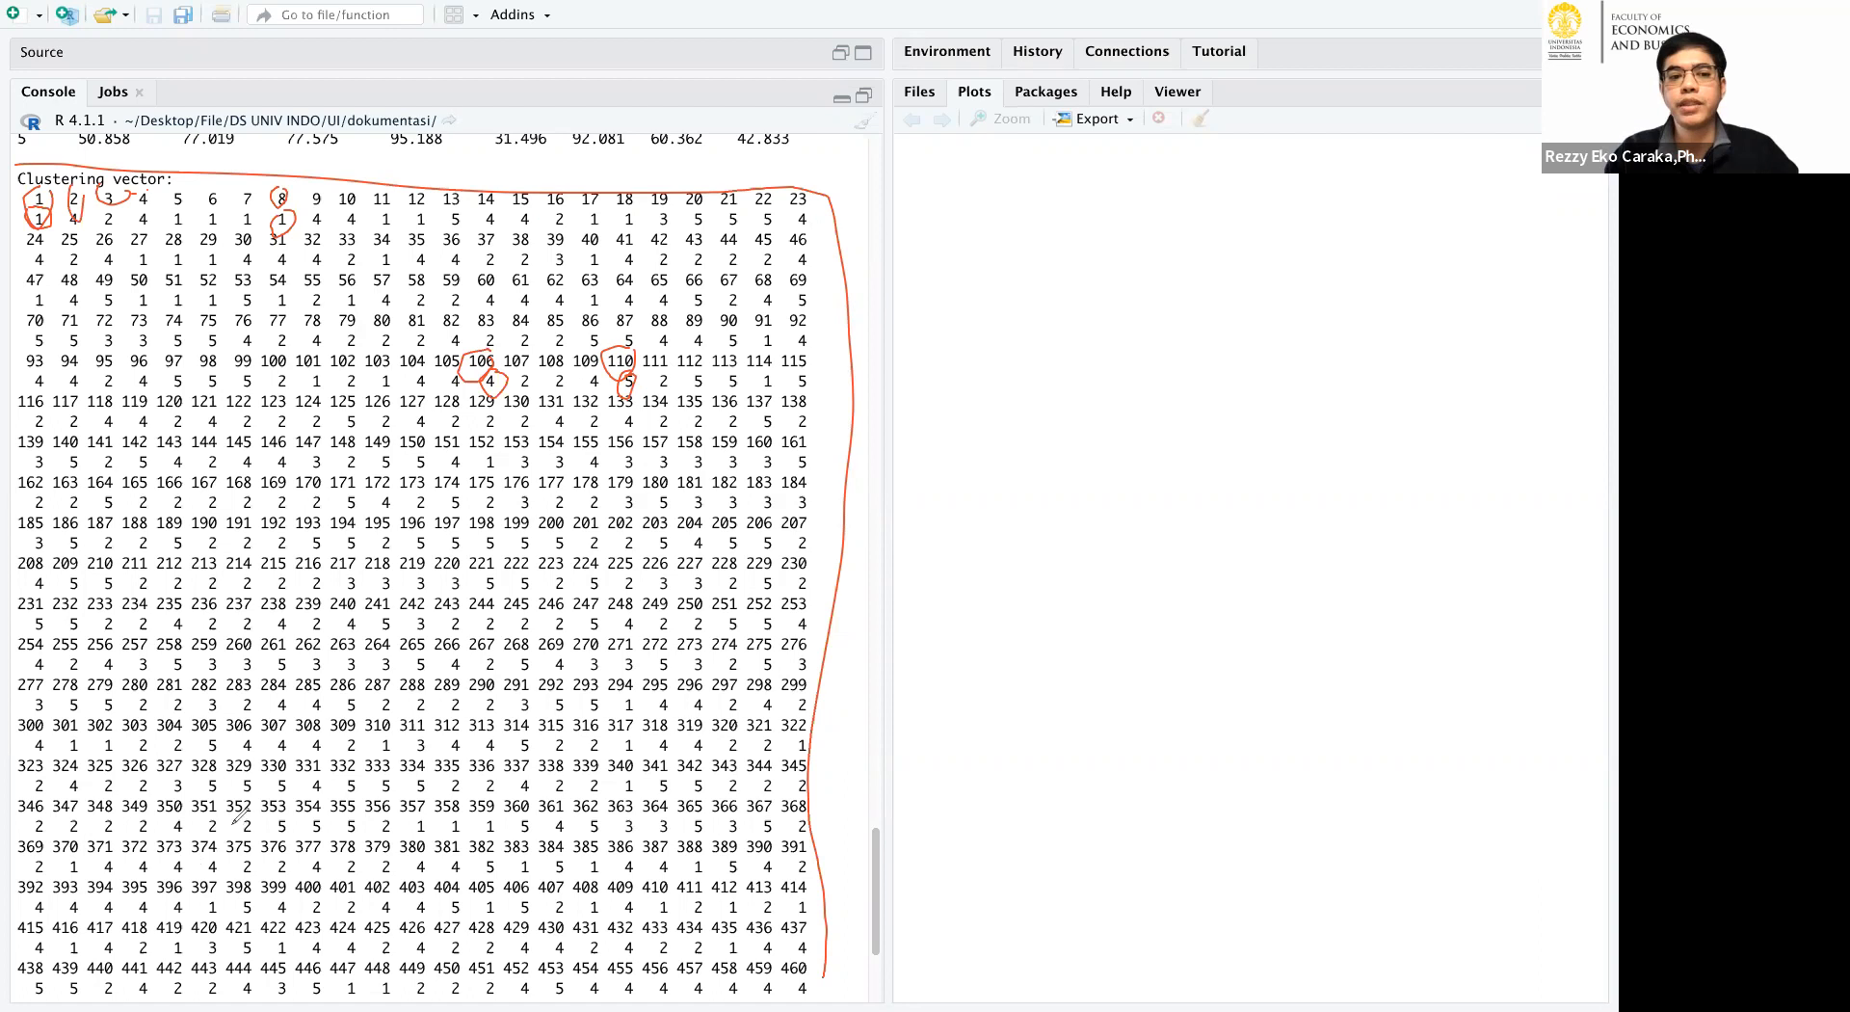
{"action": "mouse_move", "coordinate": [19, 428]}
{"action": "left_mouse_down"}
{"action": "mouse_move", "coordinate": [824, 405]}
{"action": "mouse_move", "coordinate": [718, 458]}
{"action": "mouse_move", "coordinate": [21, 442]}
{"action": "mouse_move", "coordinate": [13, 424]}
{"action": "left_mouse_up"}
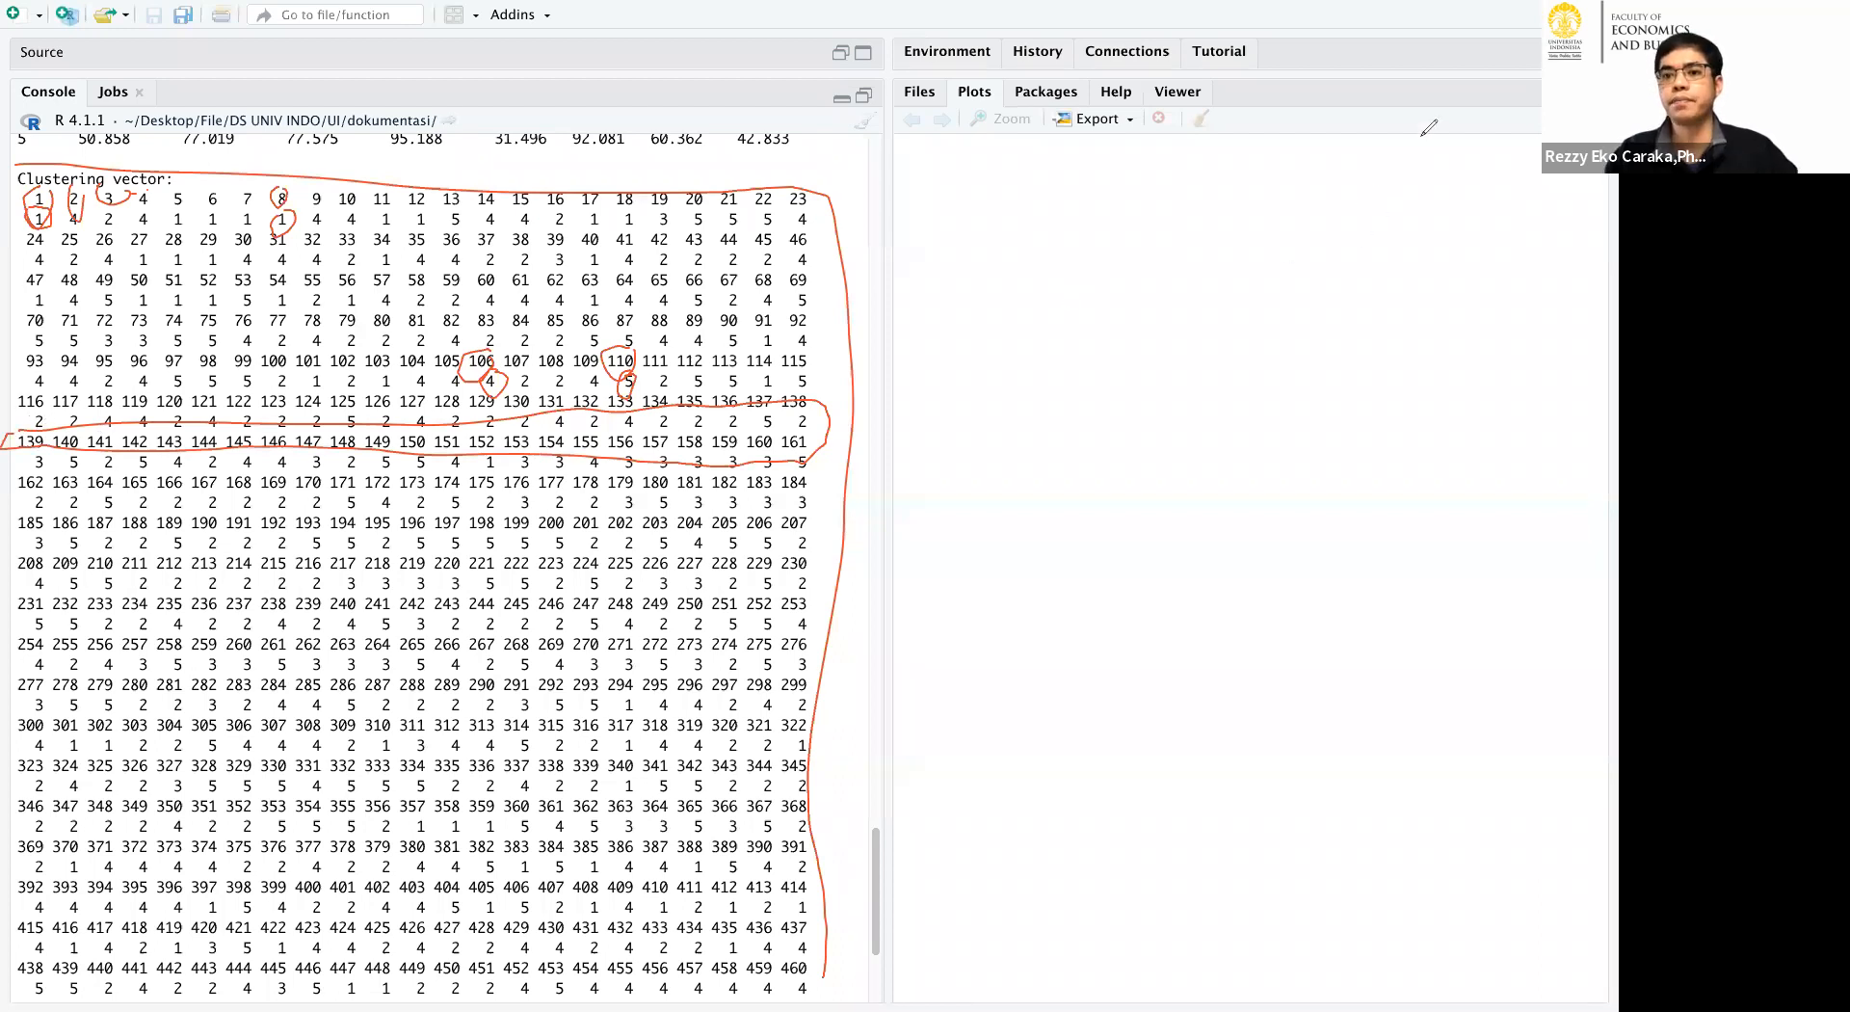
Clear the drawn annotations, return to the script, and highlight the cluster count 5 in the km.res kmeans call.
{"action": "left_click", "coordinate": [1513, 176]}
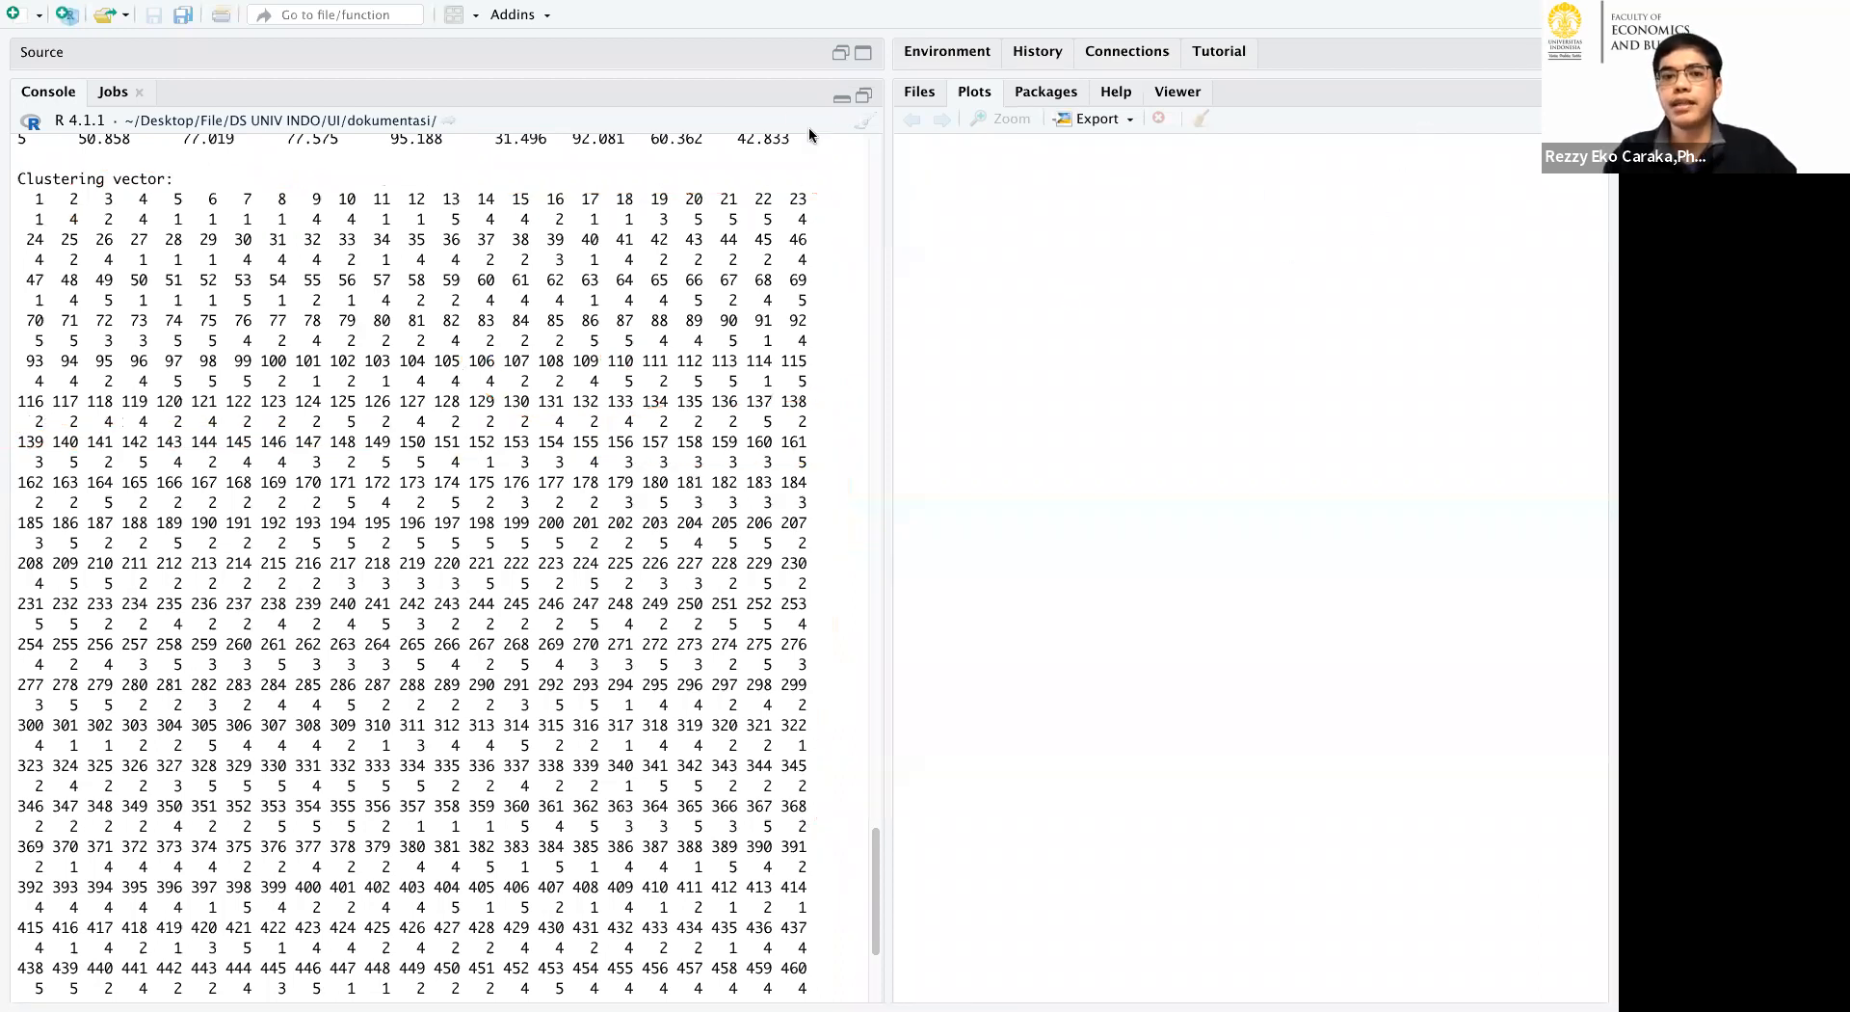
{"action": "left_click", "coordinate": [863, 96]}
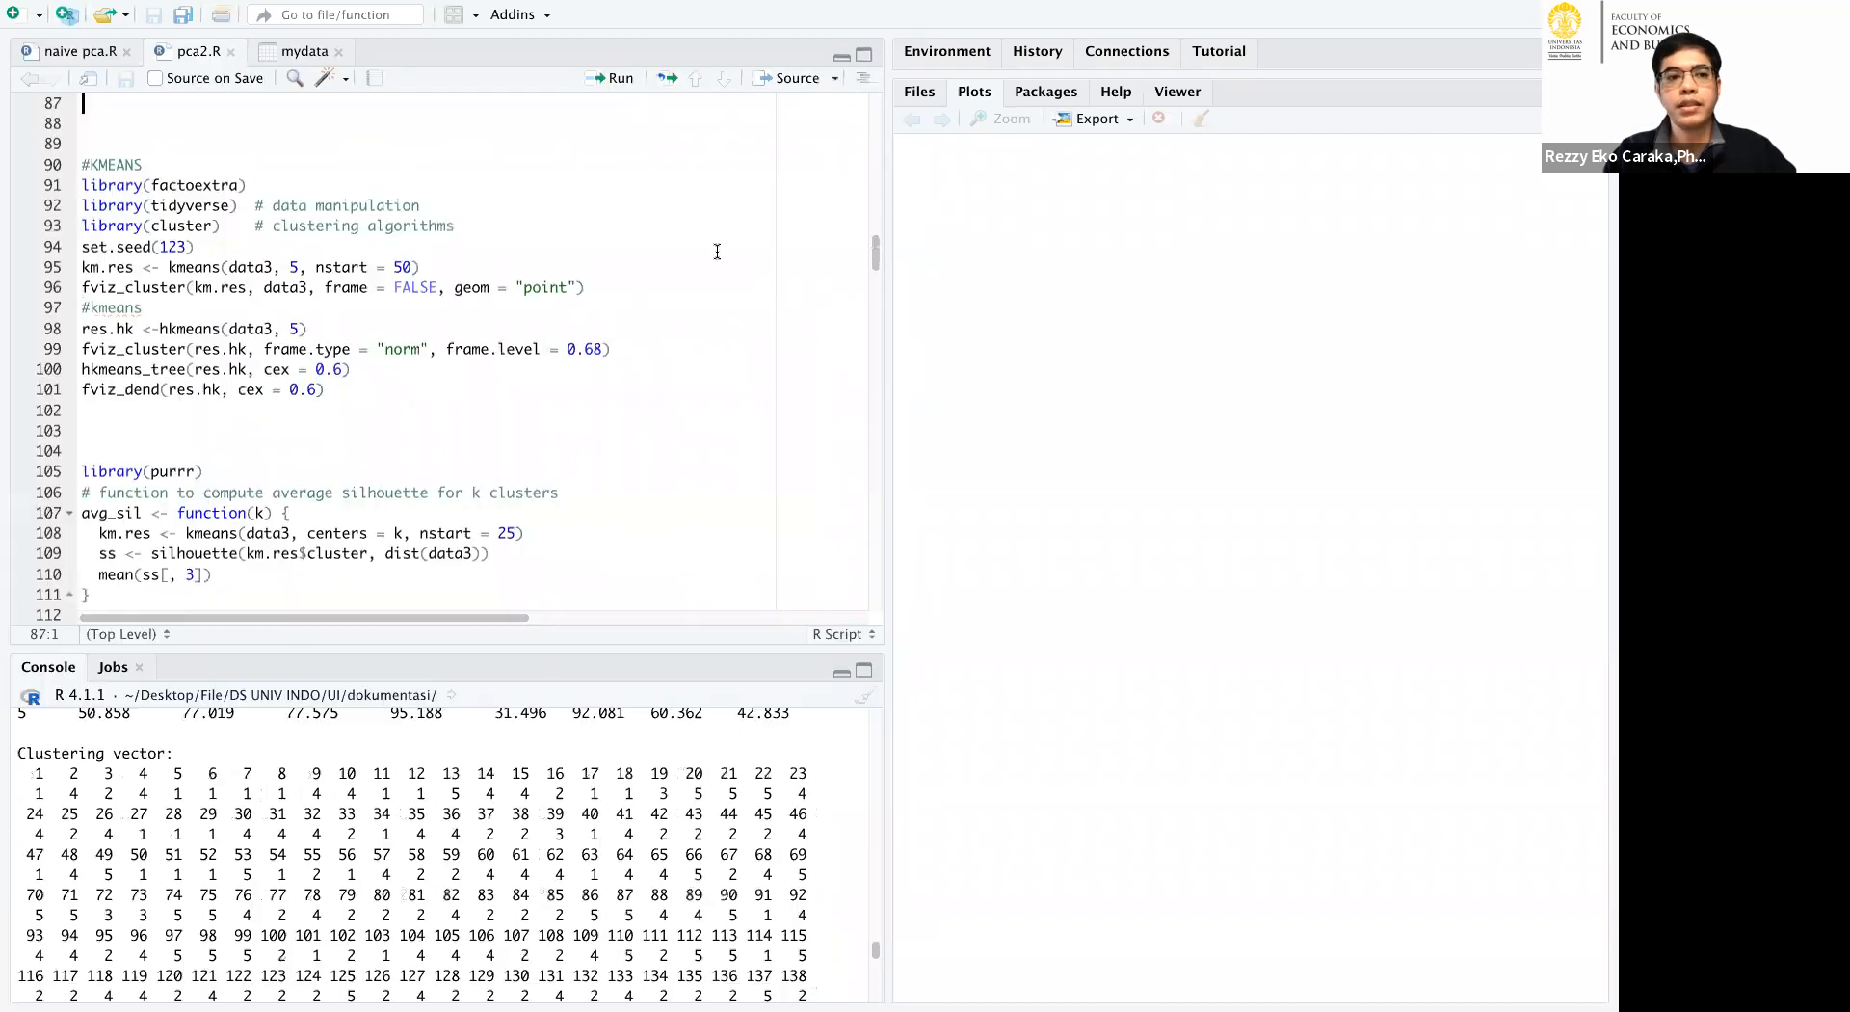
{"action": "double_click", "coordinate": [291, 262]}
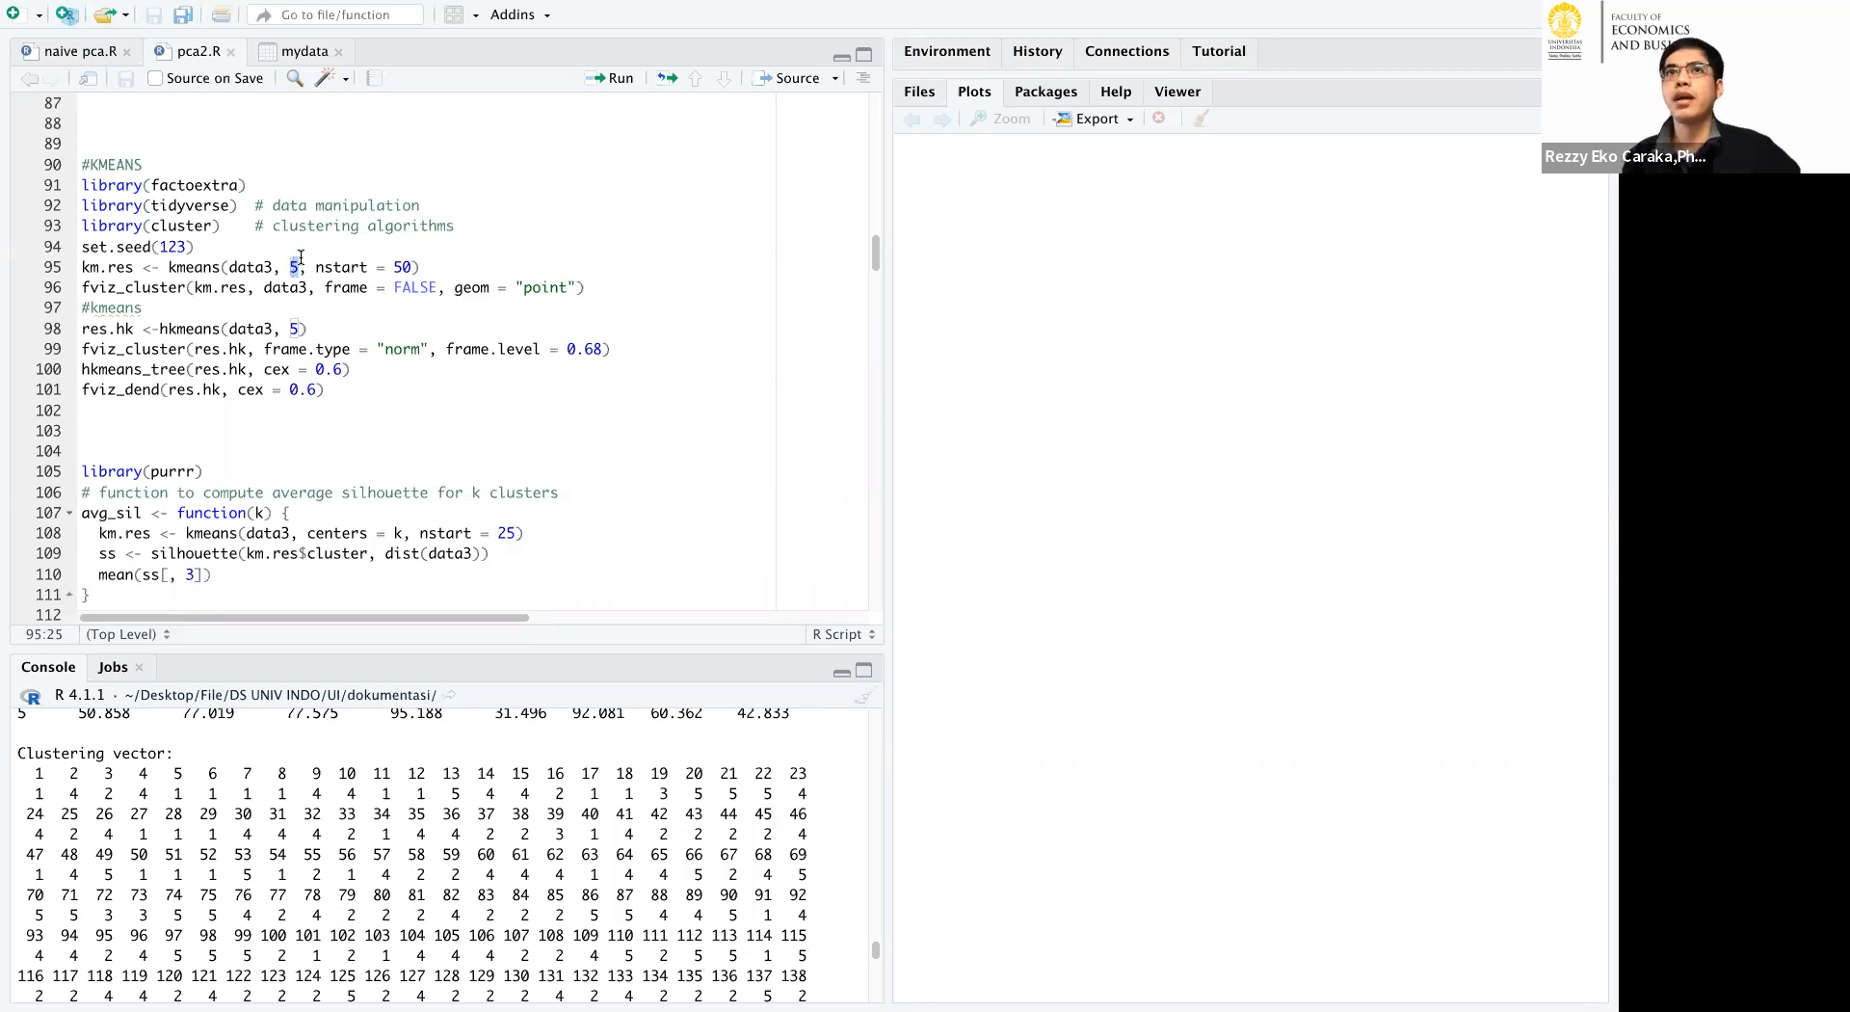
Switch to the whiteboard, show the Indonesia cluster map, and circle its legend from Data not available to Least Vulnerable.
{"action": "mouse_move", "coordinate": [940, 1005]}
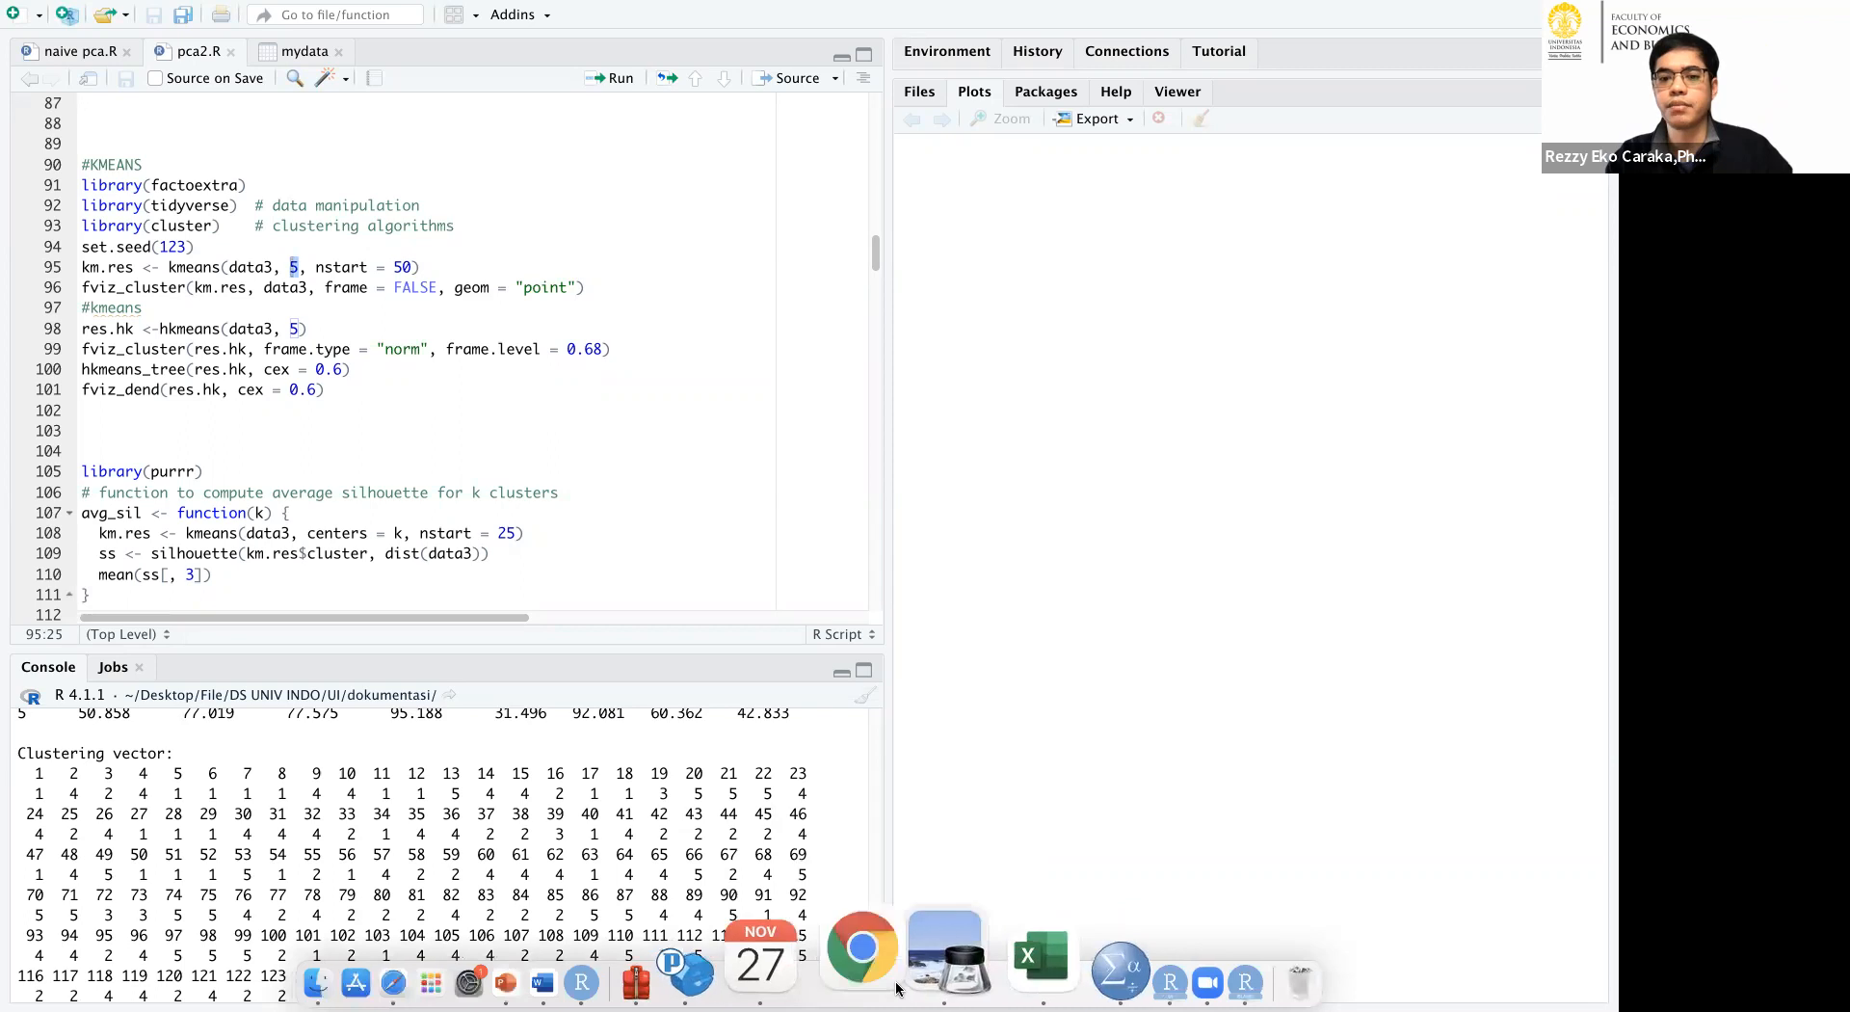
{"action": "left_click", "coordinate": [920, 978]}
{"action": "scroll", "coordinate": [1028, 653], "scroll_direction": "right", "scroll_amount": 10}
{"action": "scroll", "coordinate": [1028, 652], "scroll_direction": "down", "scroll_amount": 2}
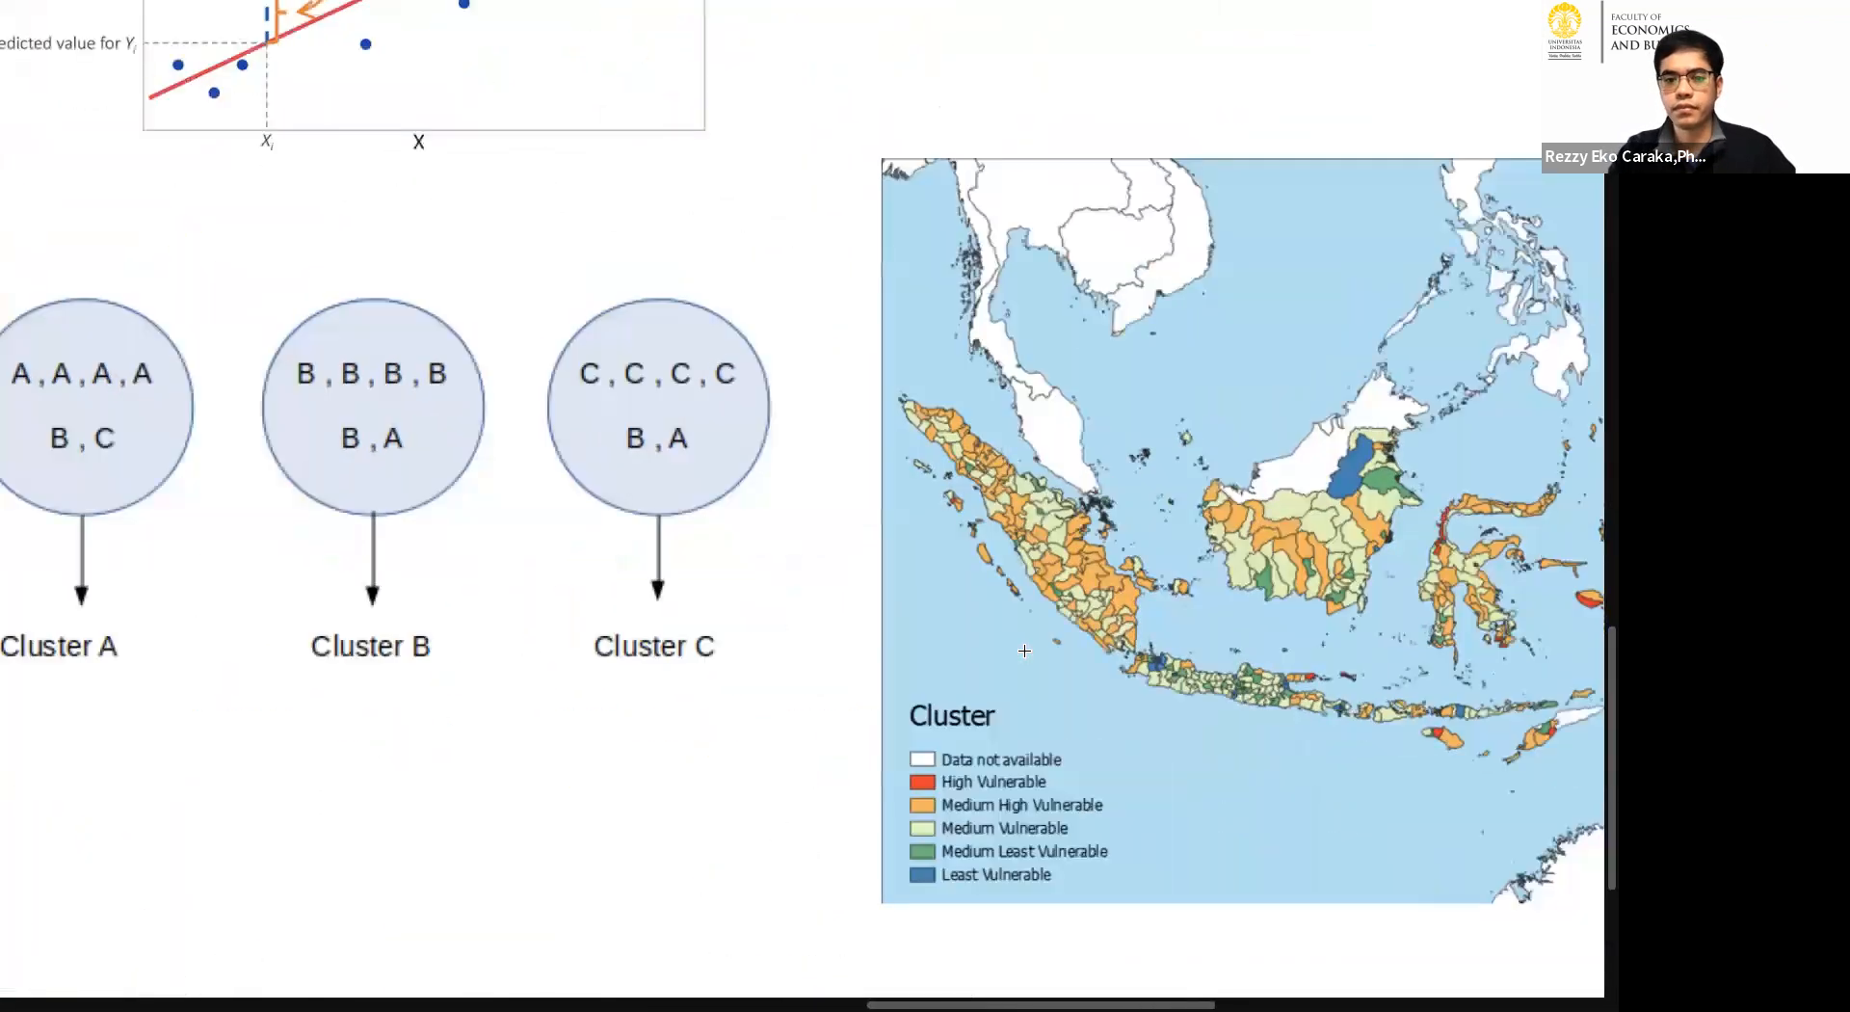
{"action": "scroll", "coordinate": [1024, 651], "scroll_direction": "right", "scroll_amount": 10}
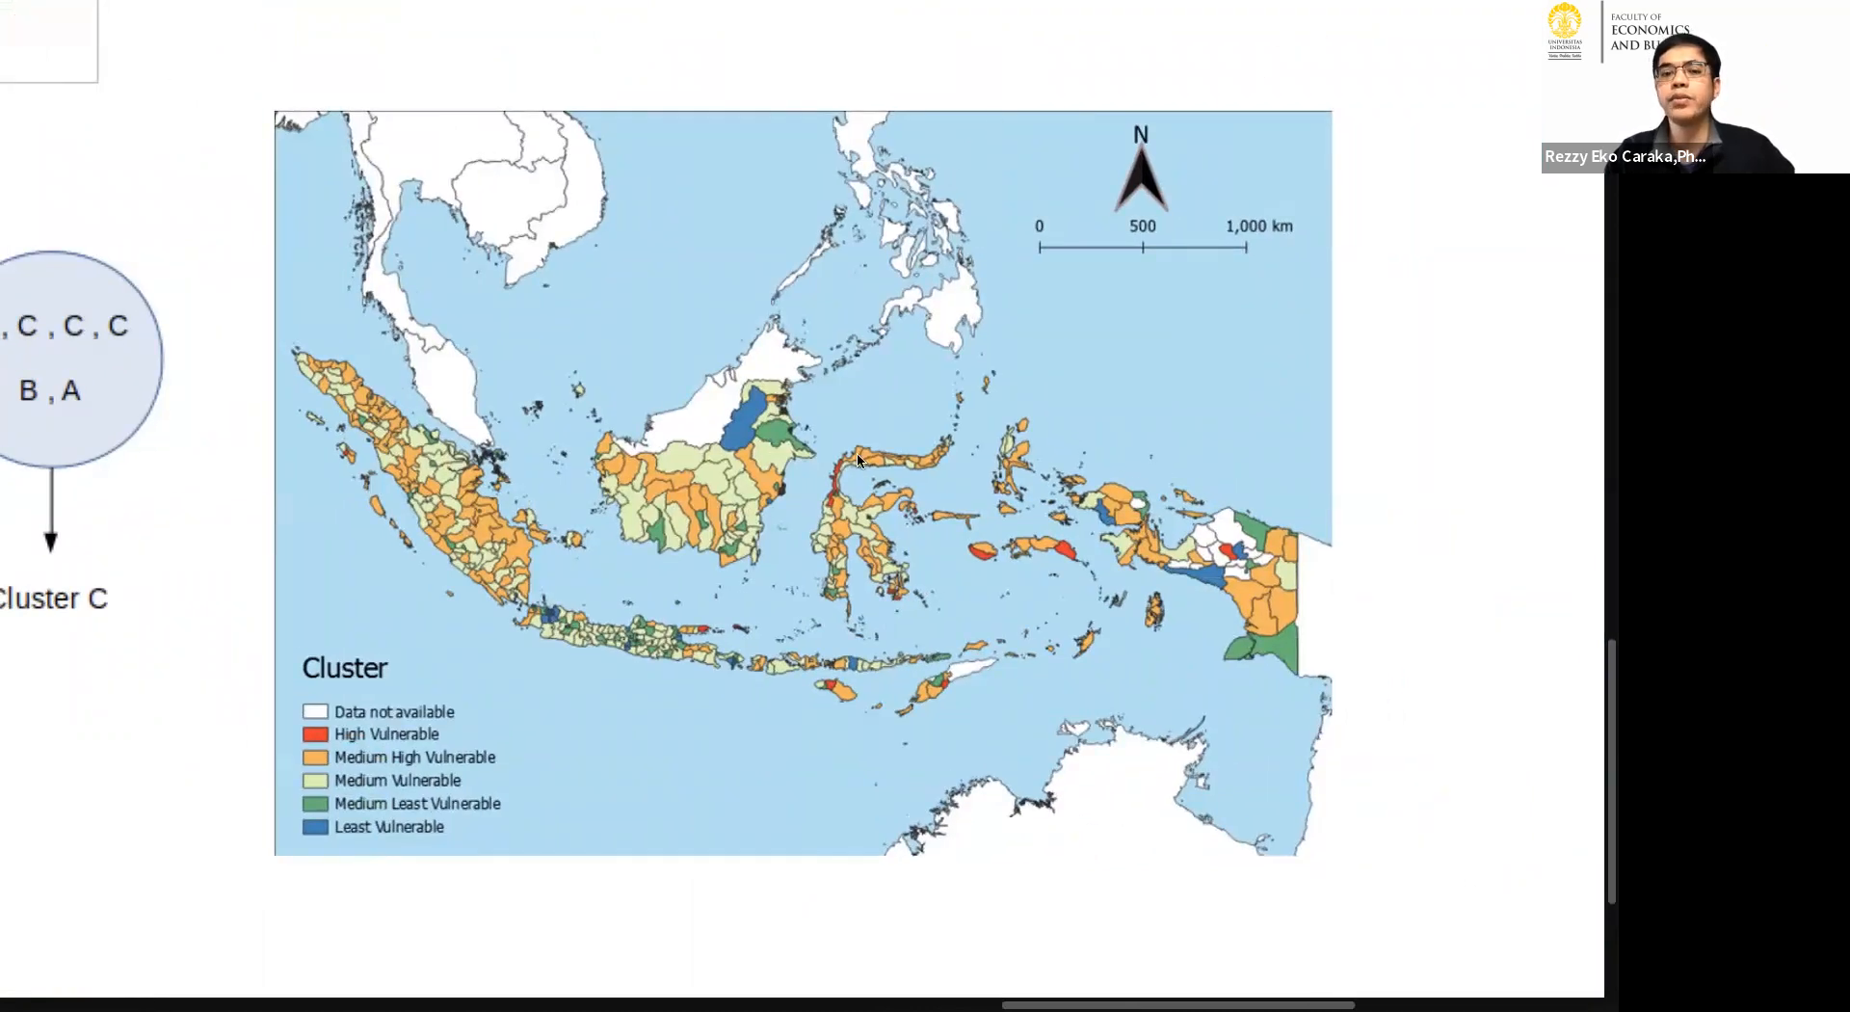
{"action": "mouse_move", "coordinate": [304, 692]}
{"action": "left_mouse_down"}
{"action": "mouse_move", "coordinate": [445, 692]}
{"action": "mouse_move", "coordinate": [494, 718]}
{"action": "mouse_move", "coordinate": [496, 879]}
{"action": "mouse_move", "coordinate": [268, 750]}
{"action": "mouse_move", "coordinate": [306, 691]}
{"action": "left_mouse_up"}
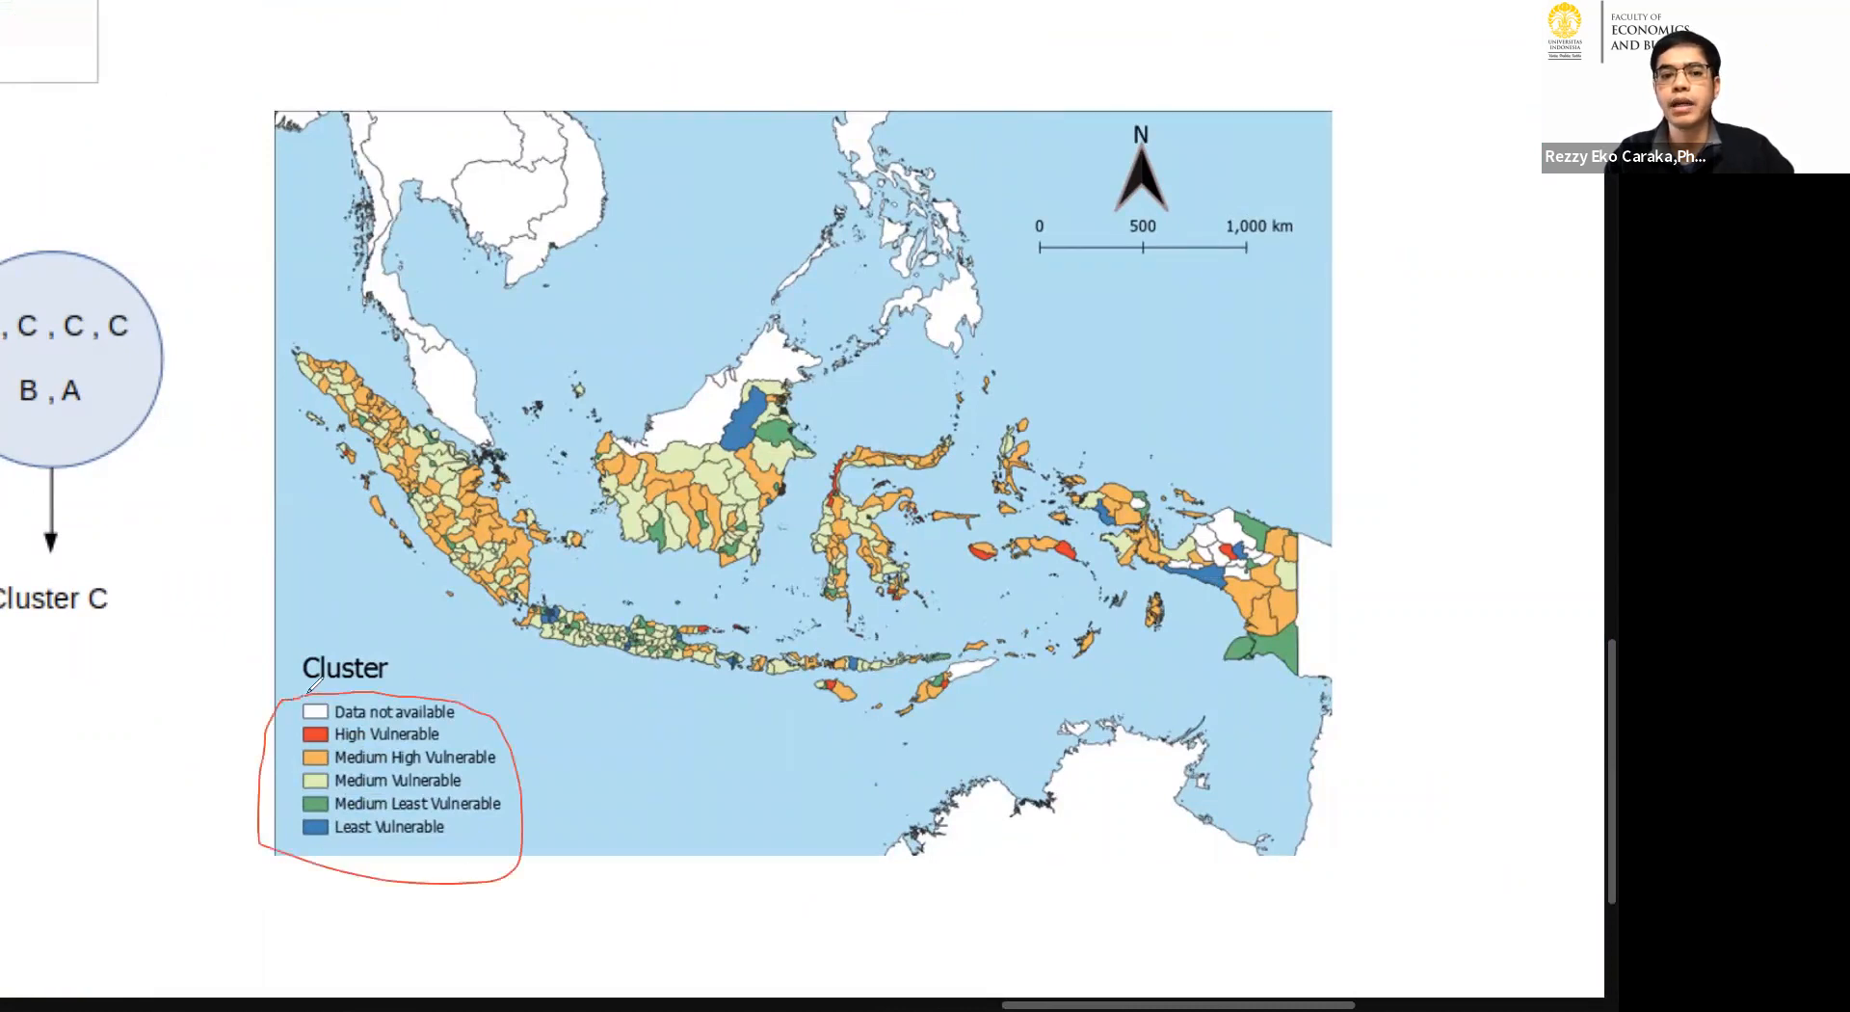
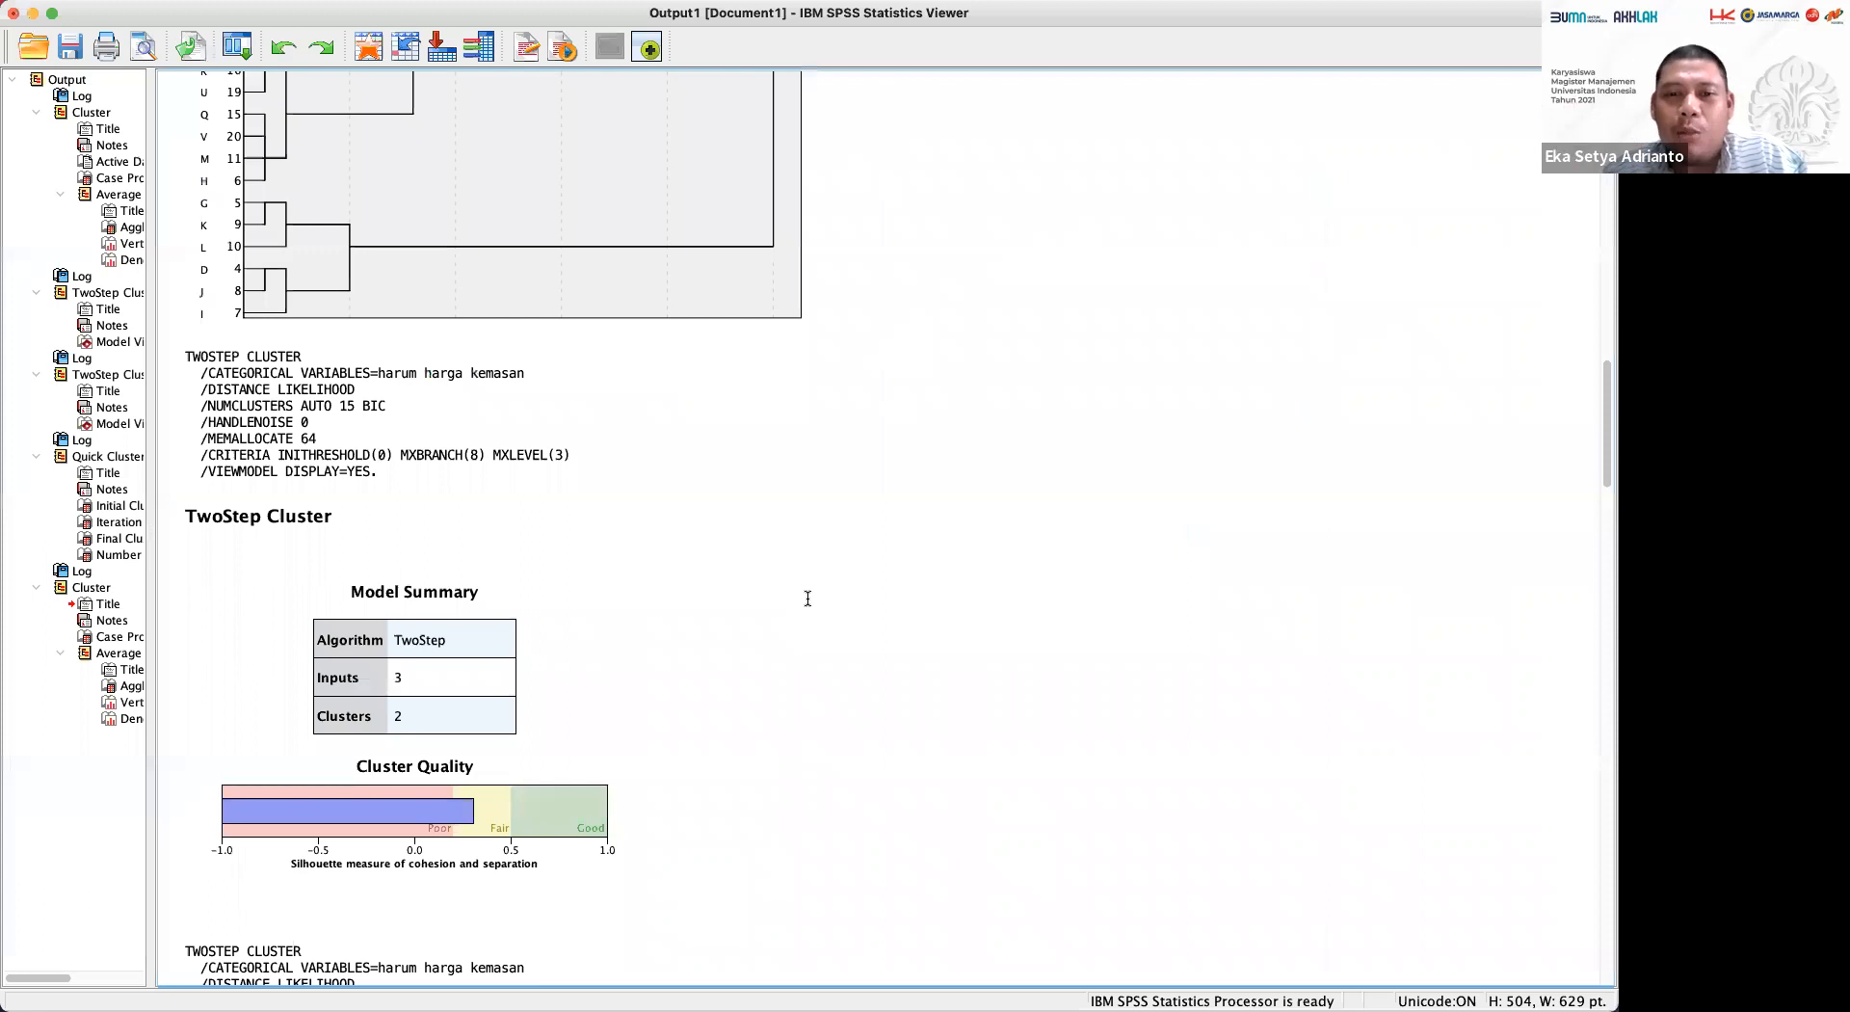
Switch to RStudio and run the KMEANS code on data3 with 5 clusters and nstart 50, through the res.hk hkmeans line.
{"action": "key", "text": "Tab"}
{"action": "key", "text": "Tab"}
{"action": "key", "text": "Tab"}
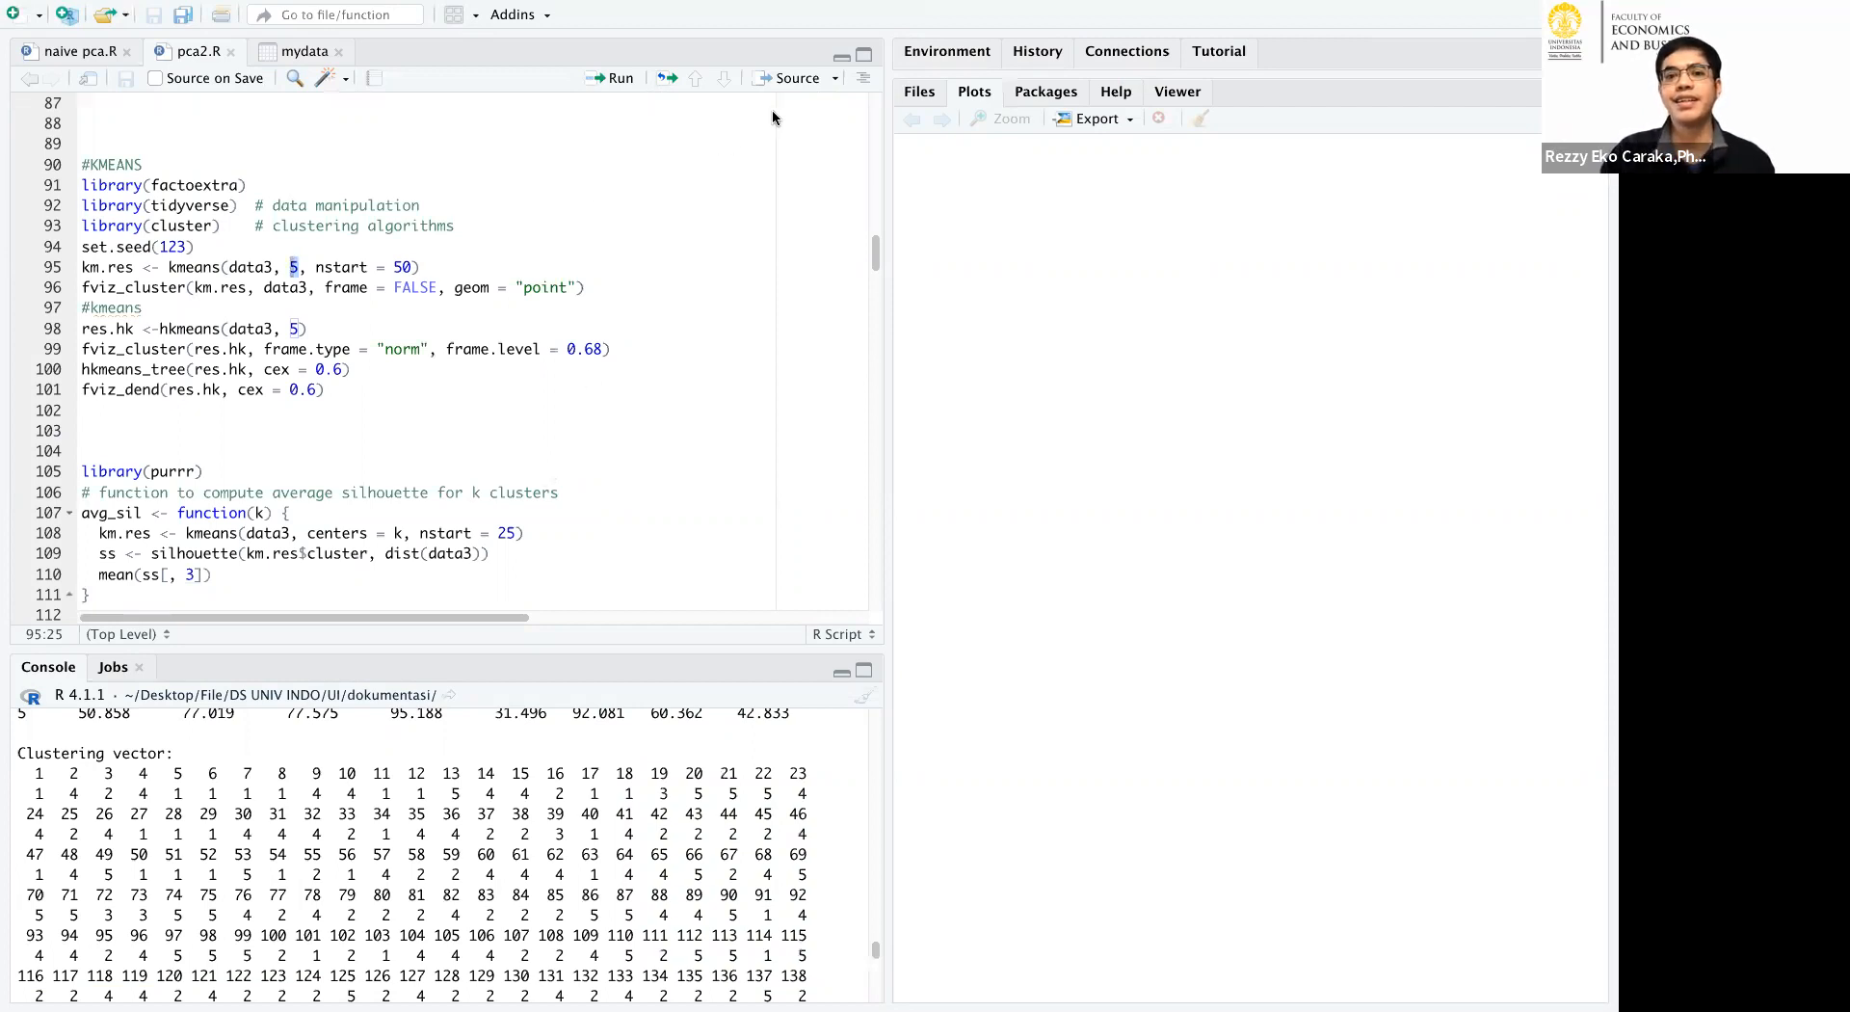
{"action": "left_click", "coordinate": [482, 155]}
{"action": "left_click", "coordinate": [470, 142]}
{"action": "left_click", "coordinate": [609, 81]}
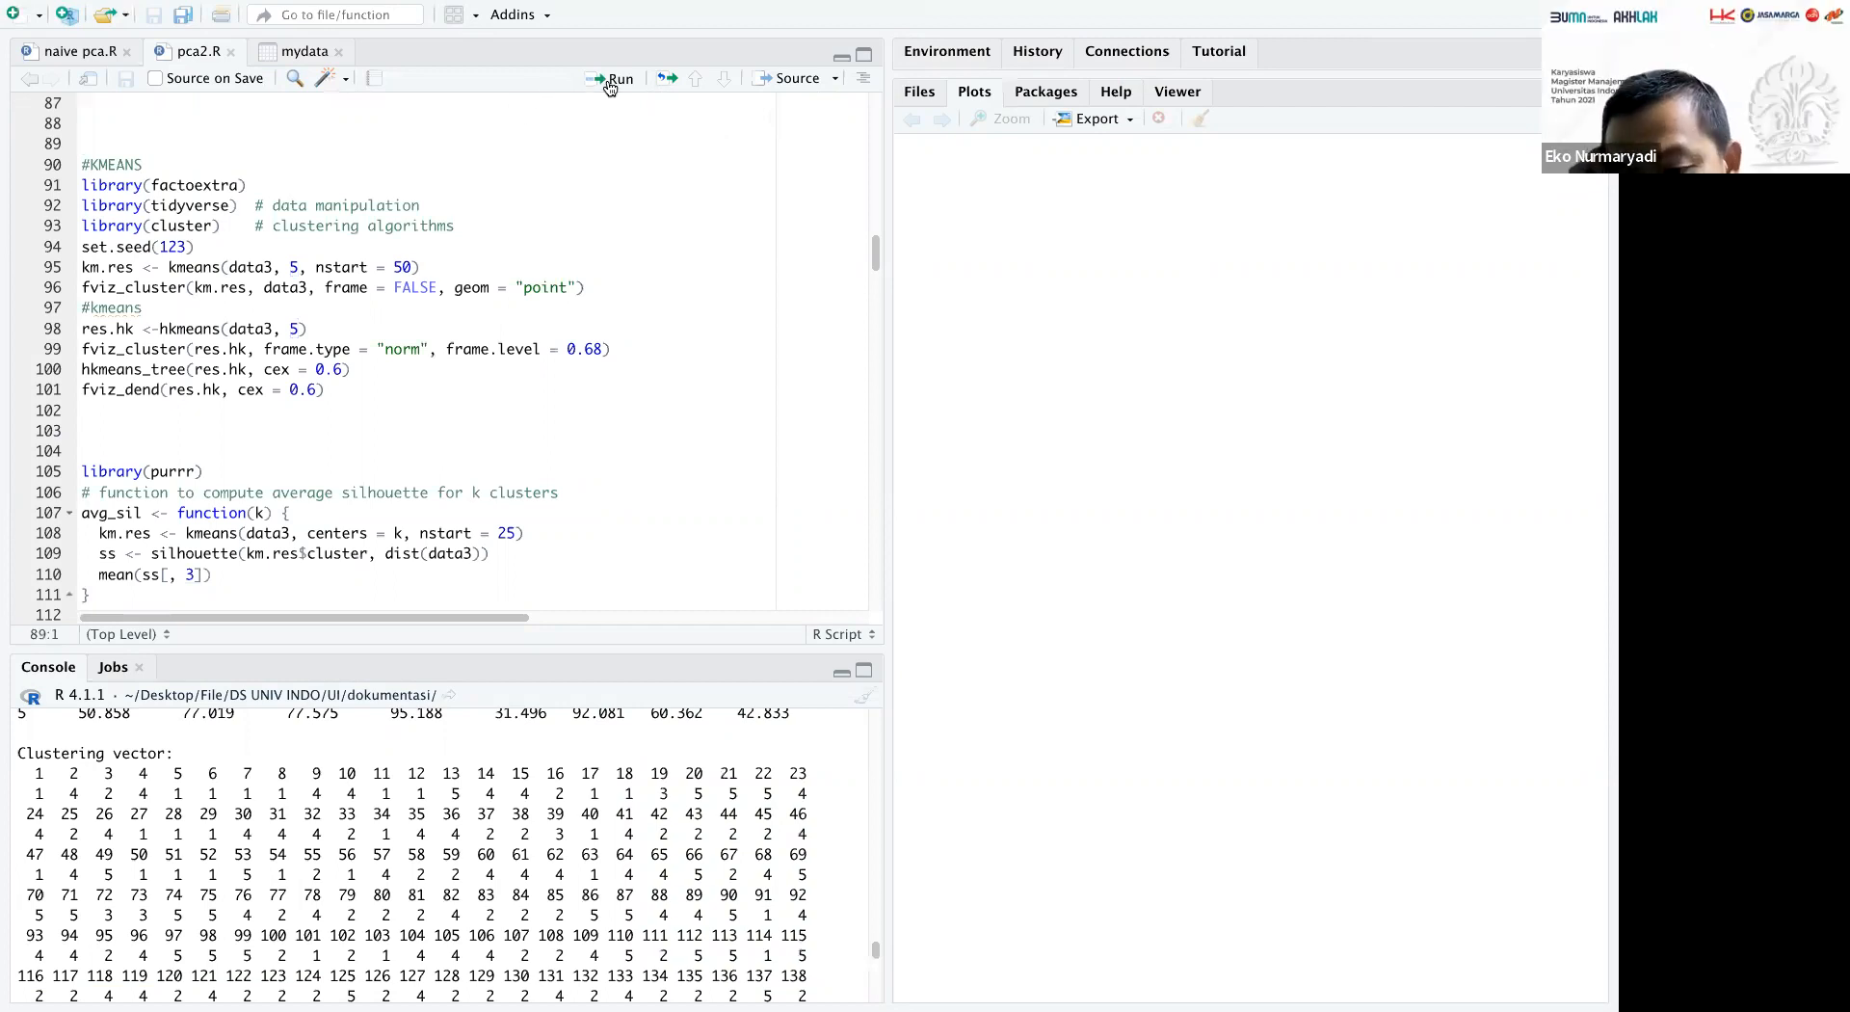
{"action": "left_click", "coordinate": [608, 81]}
{"action": "left_click", "coordinate": [608, 81]}
{"action": "left_click", "coordinate": [608, 81]}
{"action": "left_click", "coordinate": [609, 81]}
{"action": "left_click", "coordinate": [608, 81]}
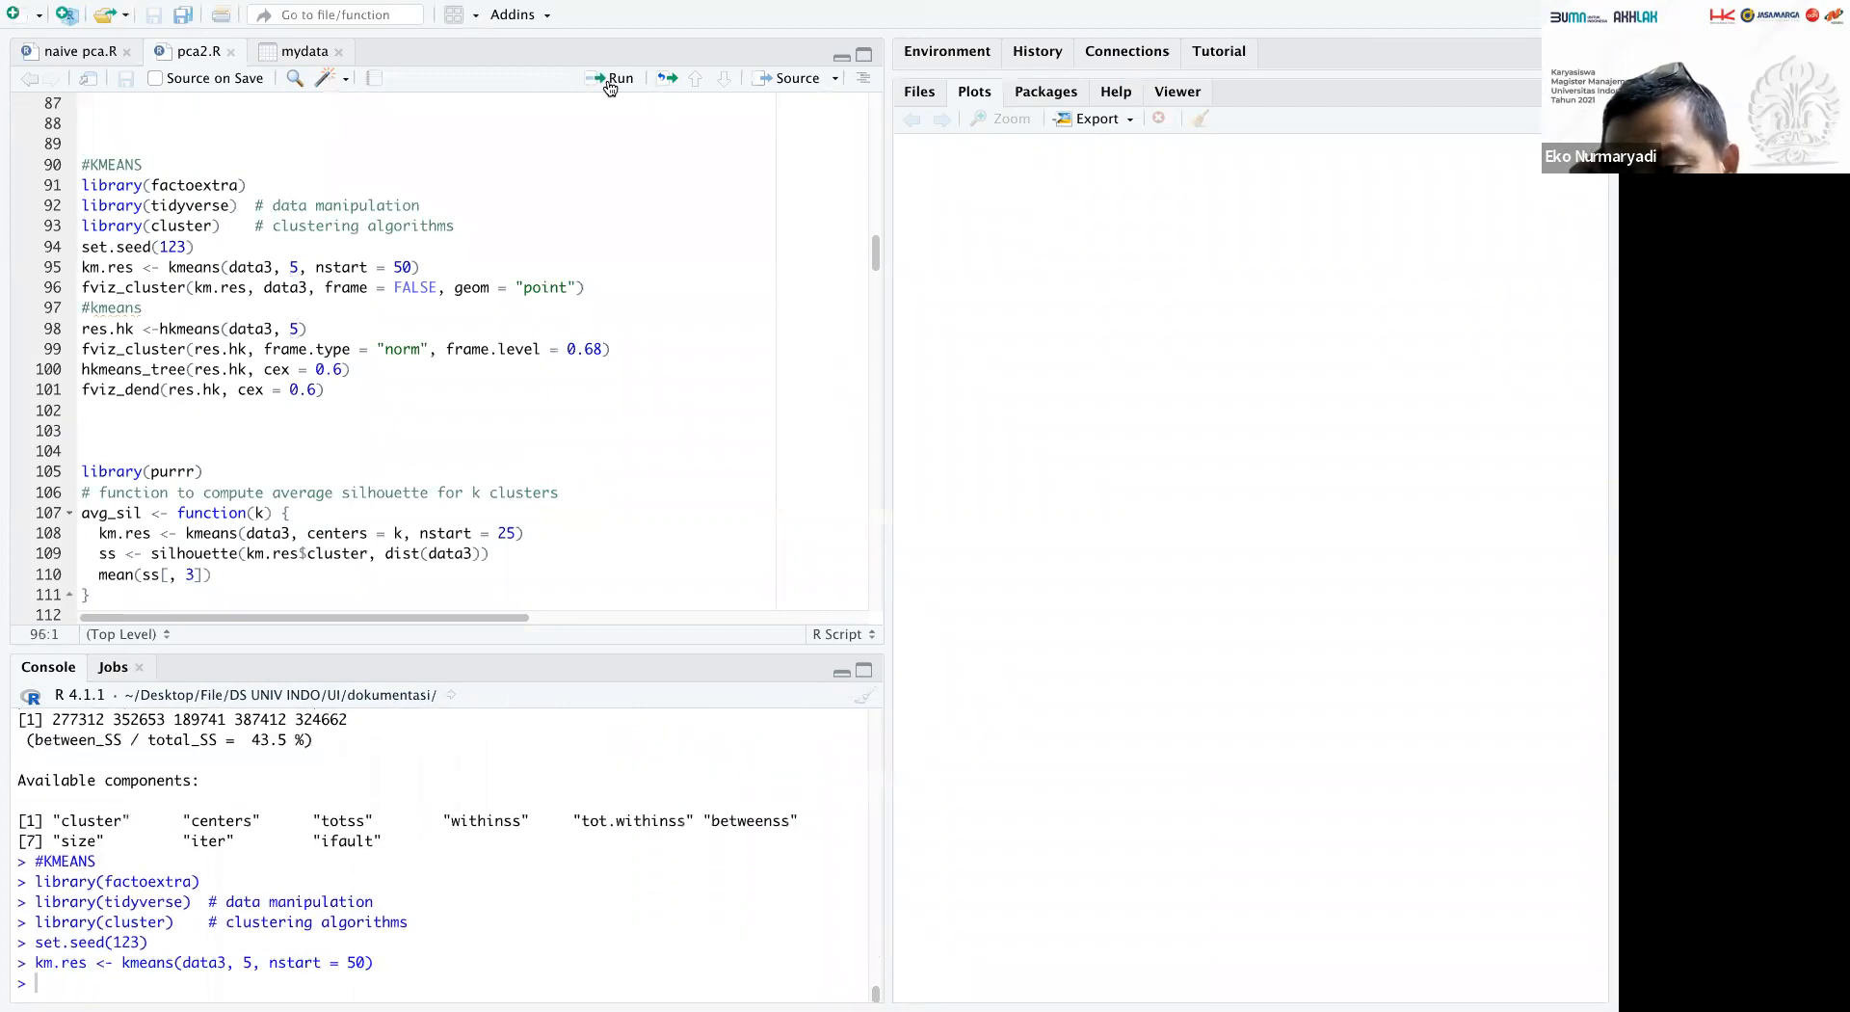
{"action": "left_click", "coordinate": [609, 81]}
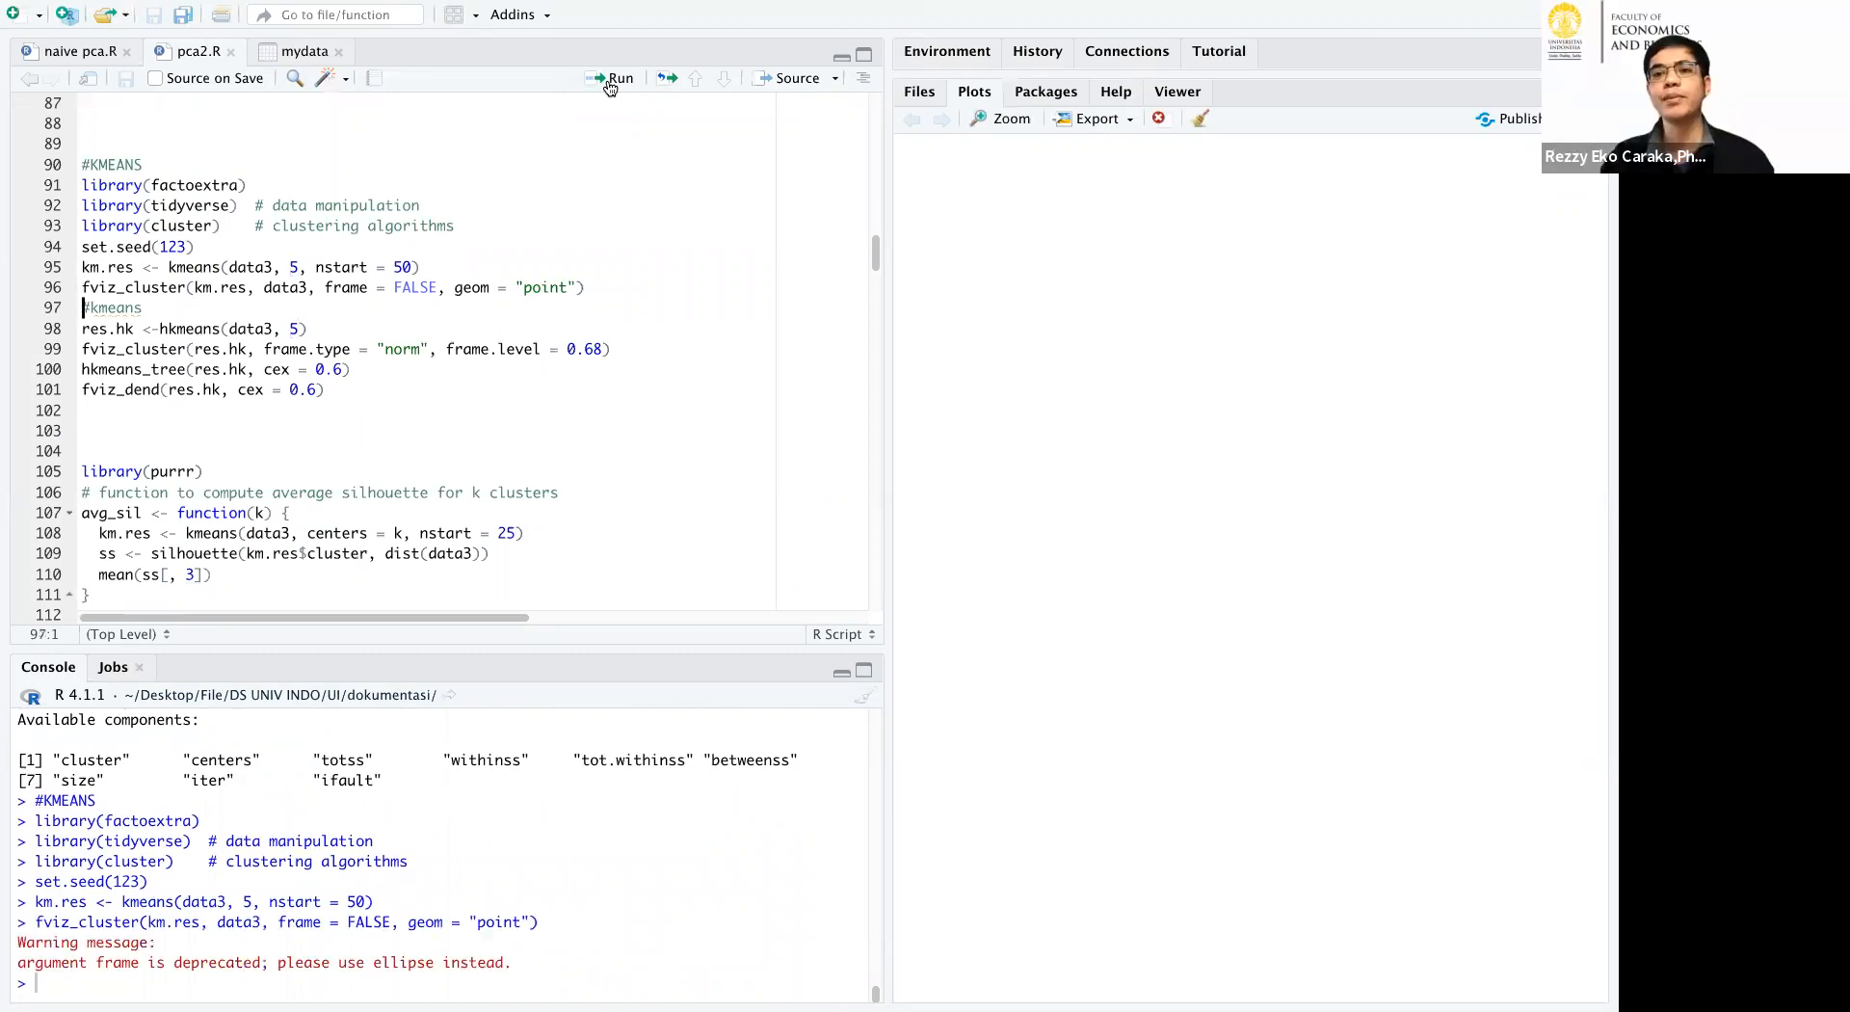
{"action": "left_click", "coordinate": [610, 81]}
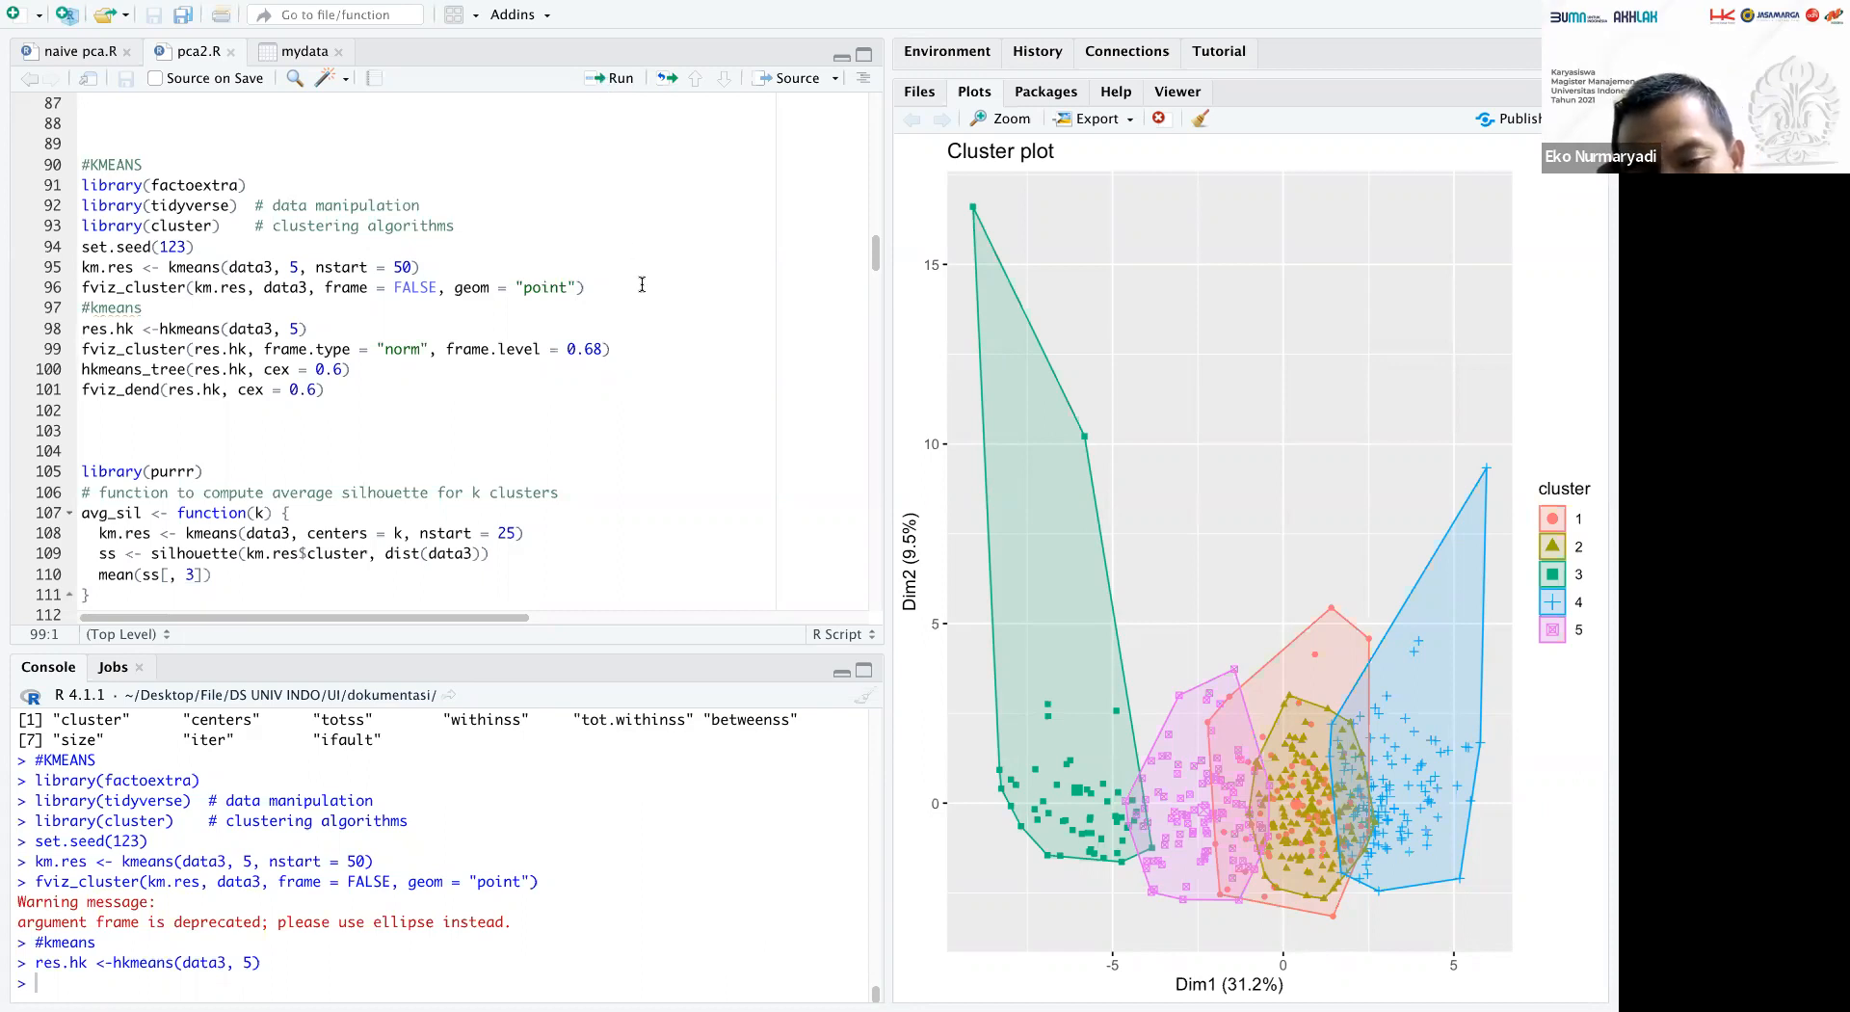
Run the screeplot code to plot the variances from the scaled prcomp of data3, and widen the plot area.
{"action": "scroll", "coordinate": [642, 284], "scroll_direction": "up", "scroll_amount": 3}
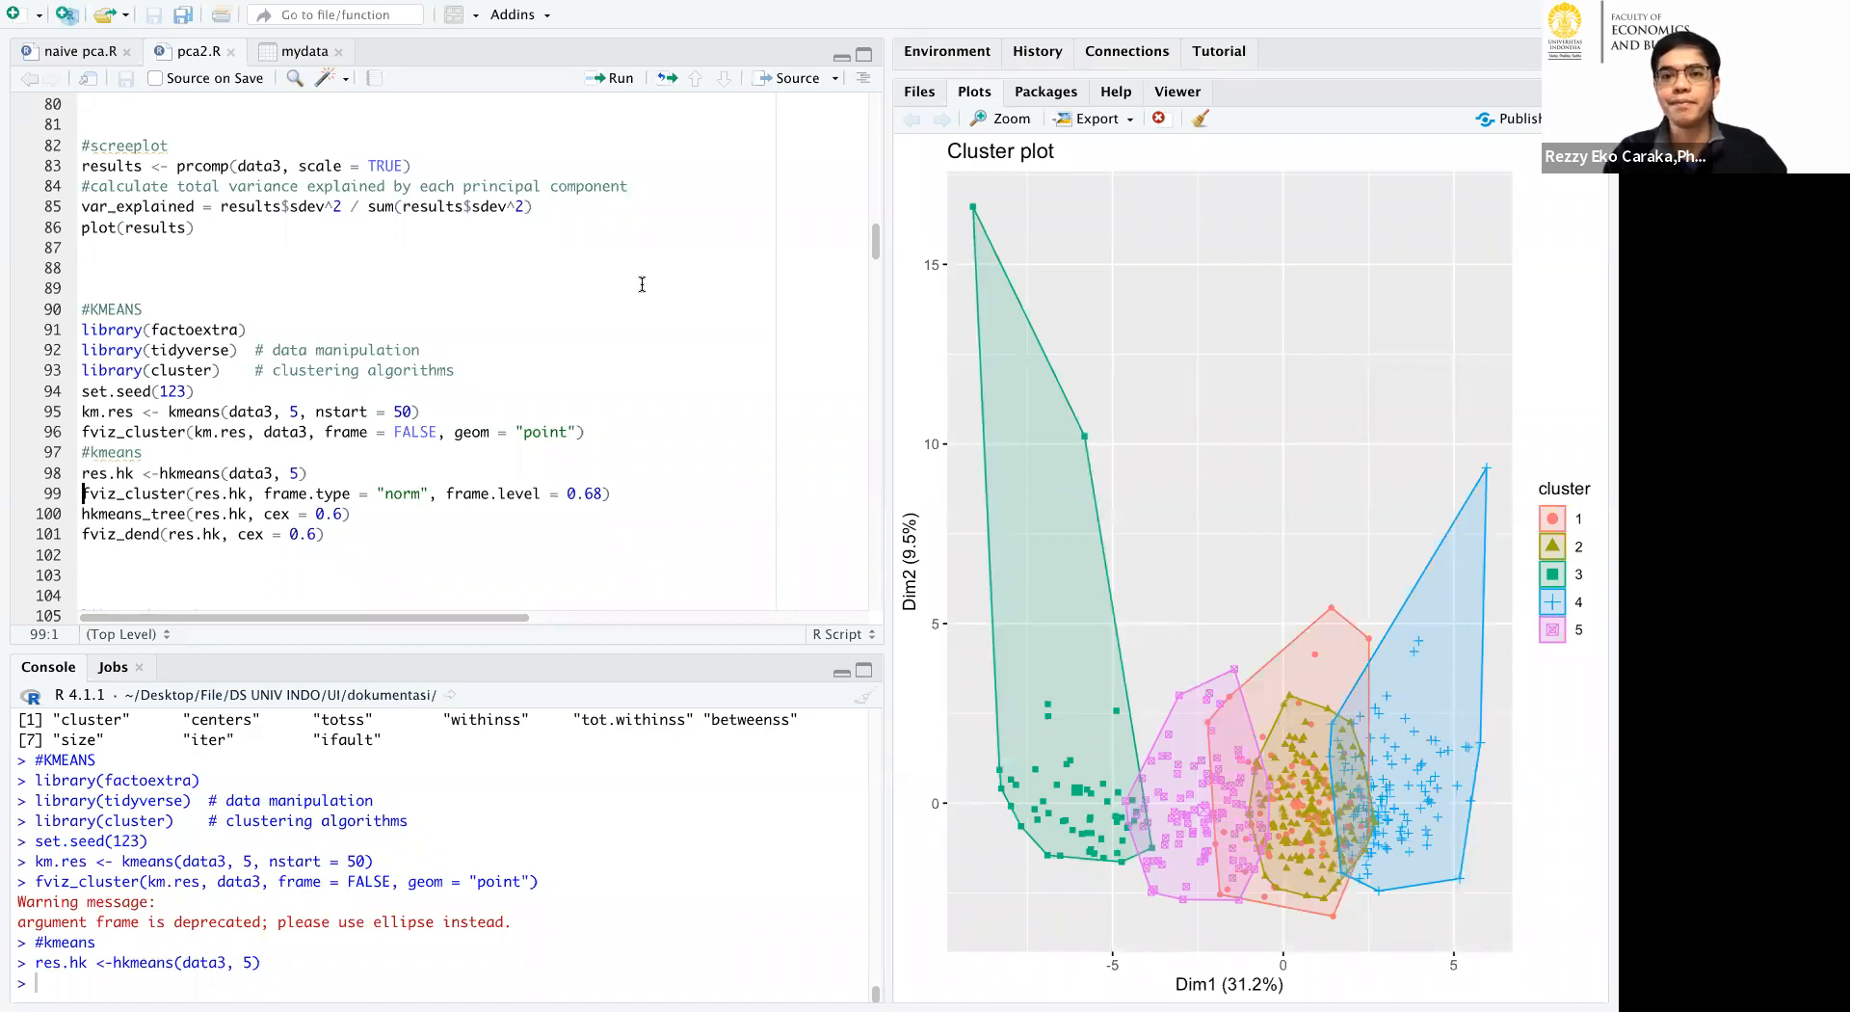
{"action": "left_click", "coordinate": [449, 248]}
{"action": "left_click", "coordinate": [583, 122]}
{"action": "left_click", "coordinate": [612, 83]}
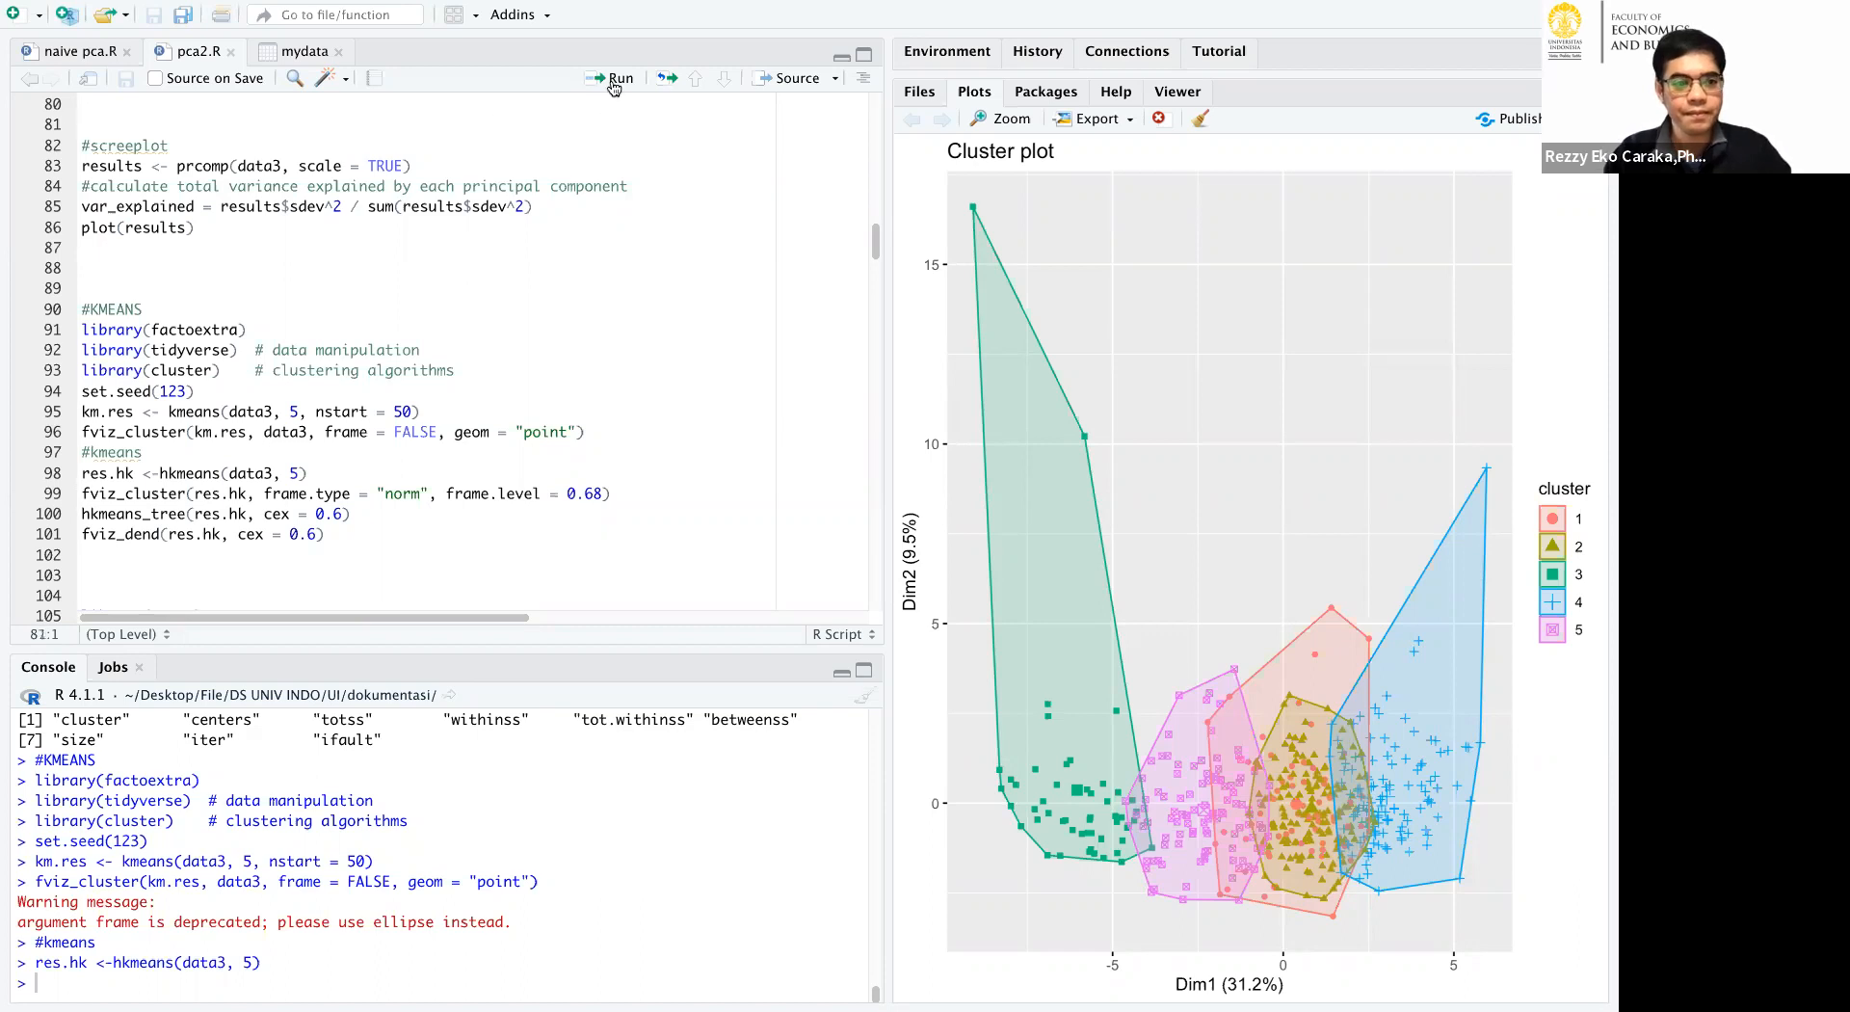
{"action": "left_click", "coordinate": [612, 82]}
{"action": "left_click", "coordinate": [613, 84]}
{"action": "left_click", "coordinate": [614, 85]}
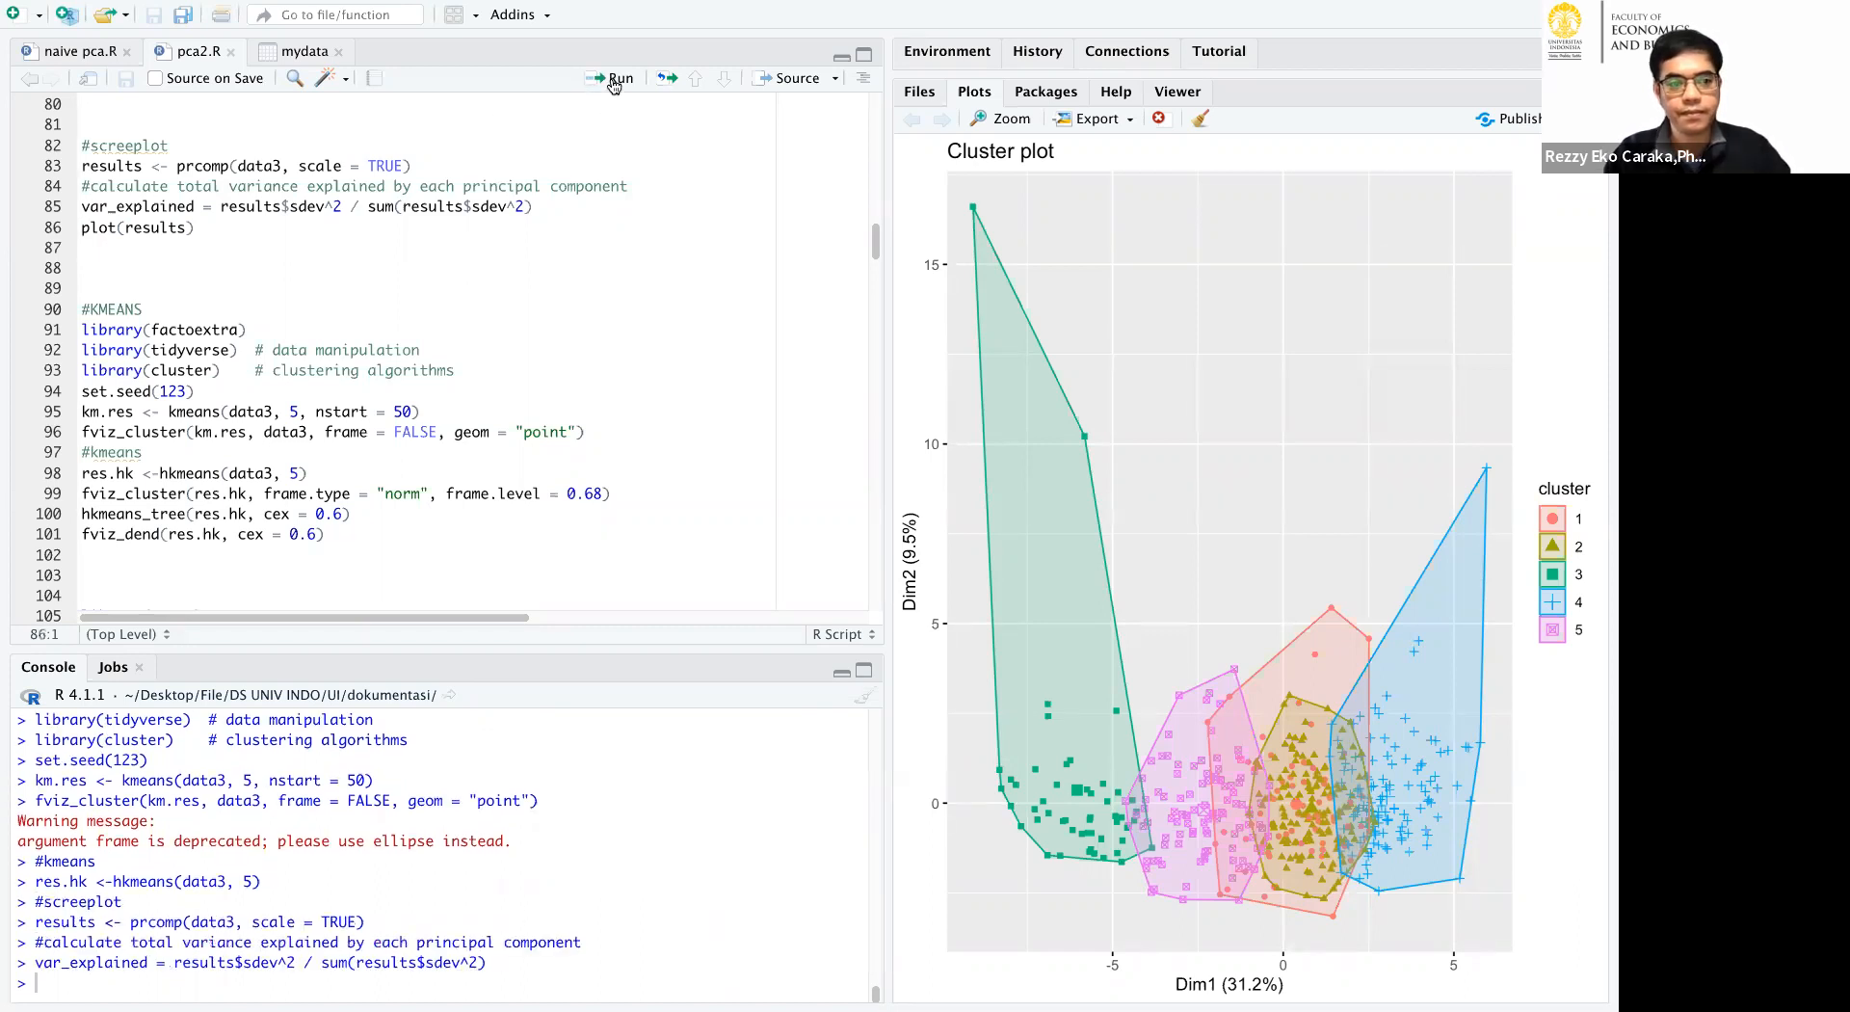
{"action": "left_click", "coordinate": [613, 81]}
{"action": "left_click_drag", "start_coordinate": [888, 473], "coordinate": [669, 454]}
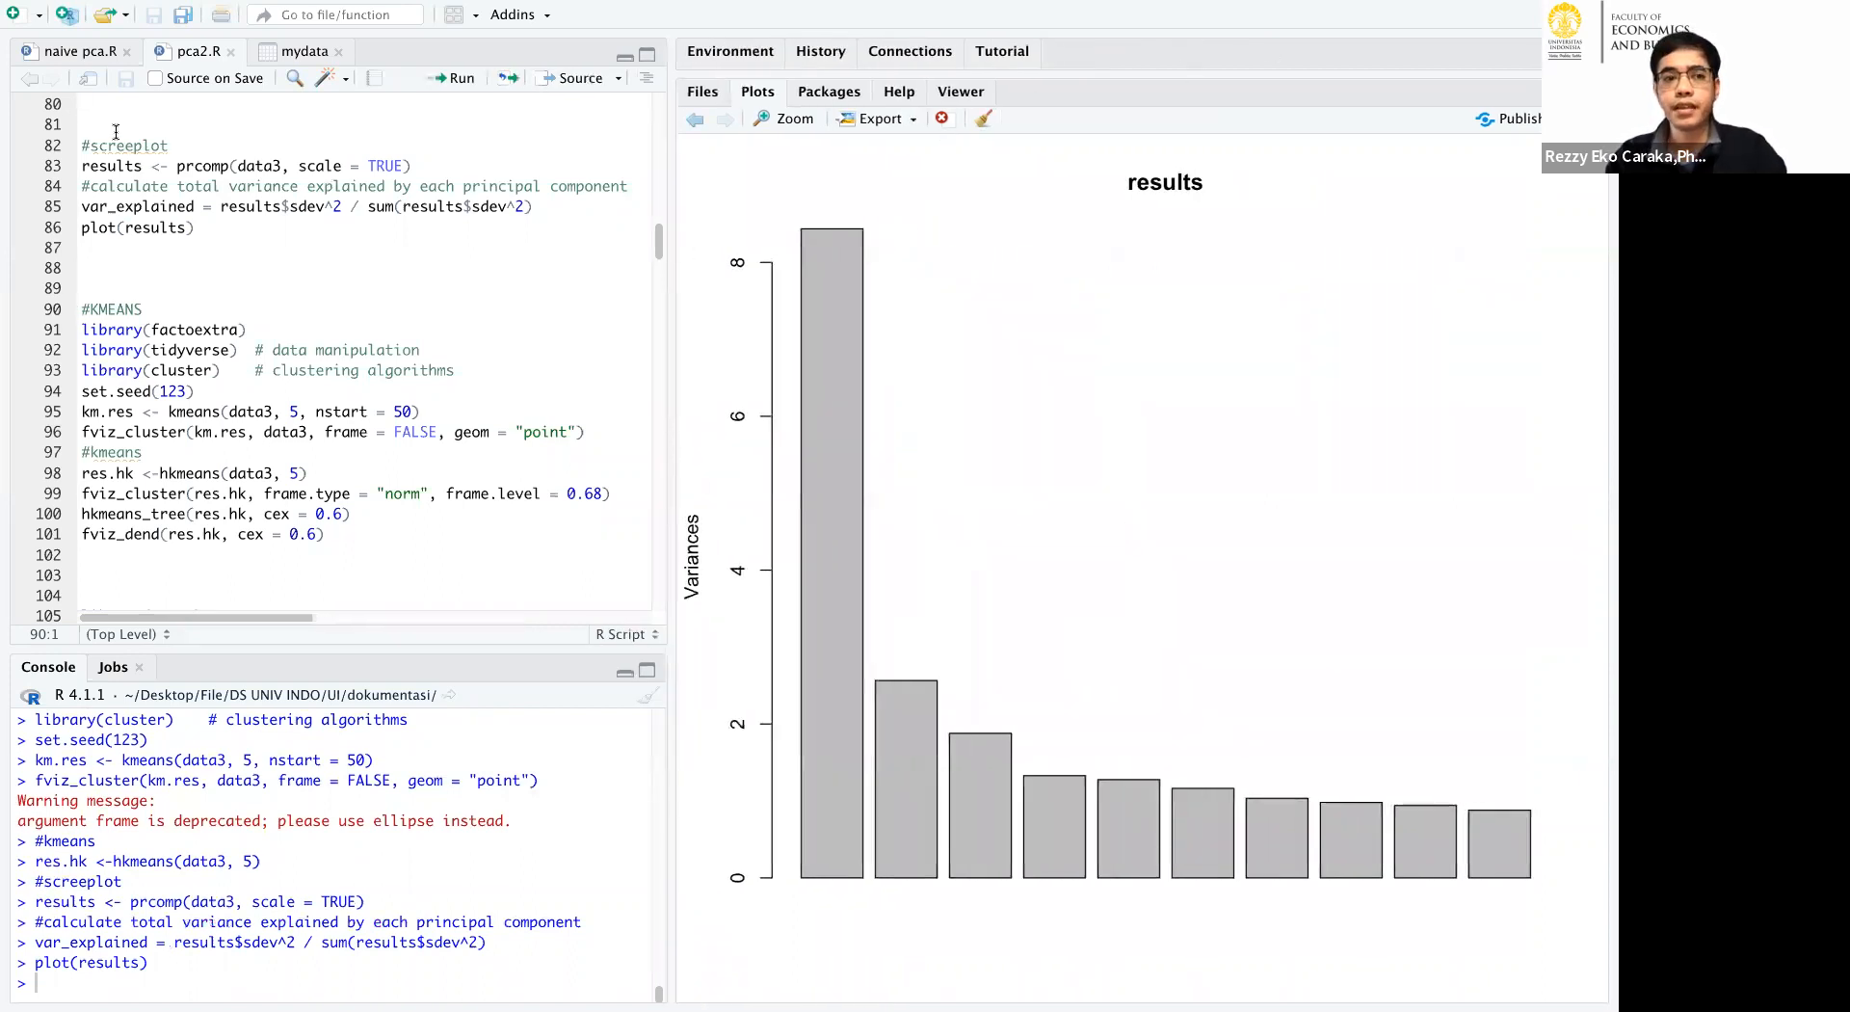
Highlight the screeplot code, circle the first three variance bars, outline the fourth and fifth, and clear the drawings.
{"action": "left_click_drag", "start_coordinate": [115, 131], "coordinate": [289, 241]}
{"action": "left_click", "coordinate": [323, 251]}
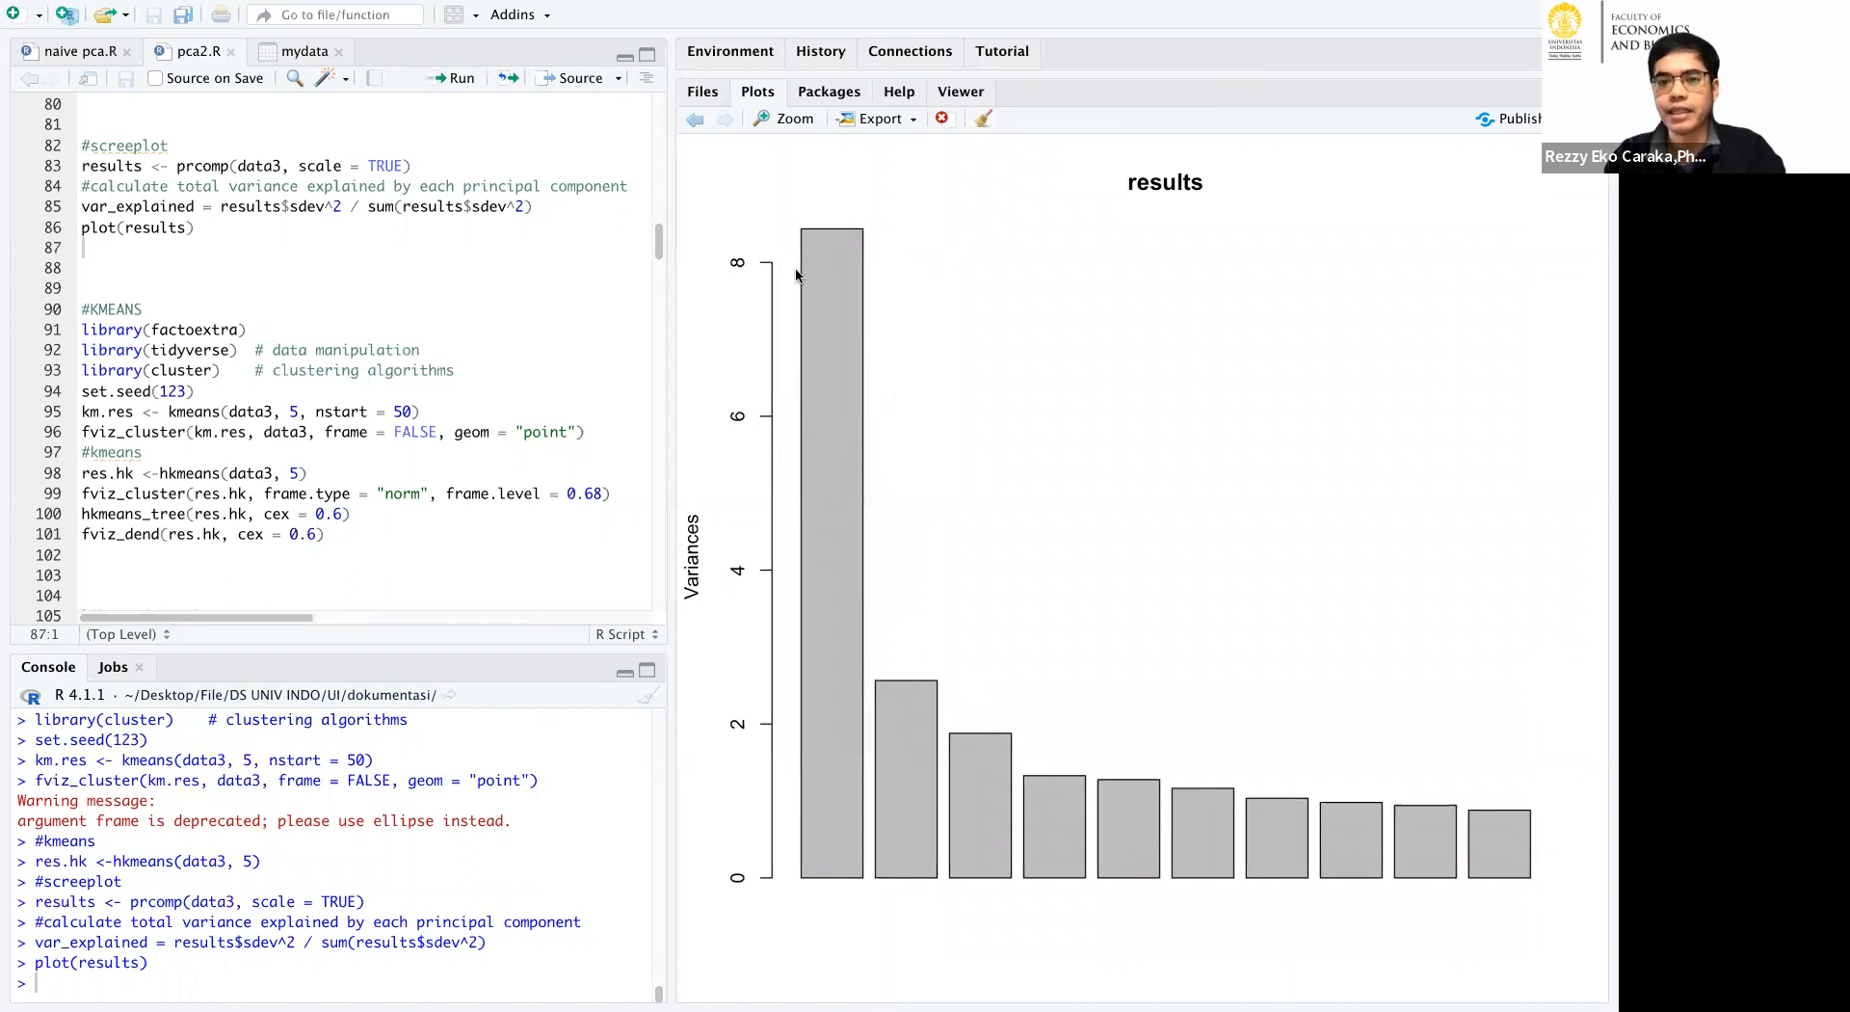
{"action": "mouse_move", "coordinate": [783, 212]}
{"action": "left_mouse_down"}
{"action": "mouse_move", "coordinate": [1029, 607]}
{"action": "mouse_move", "coordinate": [1029, 674]}
{"action": "left_mouse_up"}
{"action": "mouse_move", "coordinate": [1017, 768]}
{"action": "left_mouse_down"}
{"action": "mouse_move", "coordinate": [1003, 848]}
{"action": "mouse_move", "coordinate": [838, 881]}
{"action": "mouse_move", "coordinate": [770, 299]}
{"action": "mouse_move", "coordinate": [812, 210]}
{"action": "left_mouse_up"}
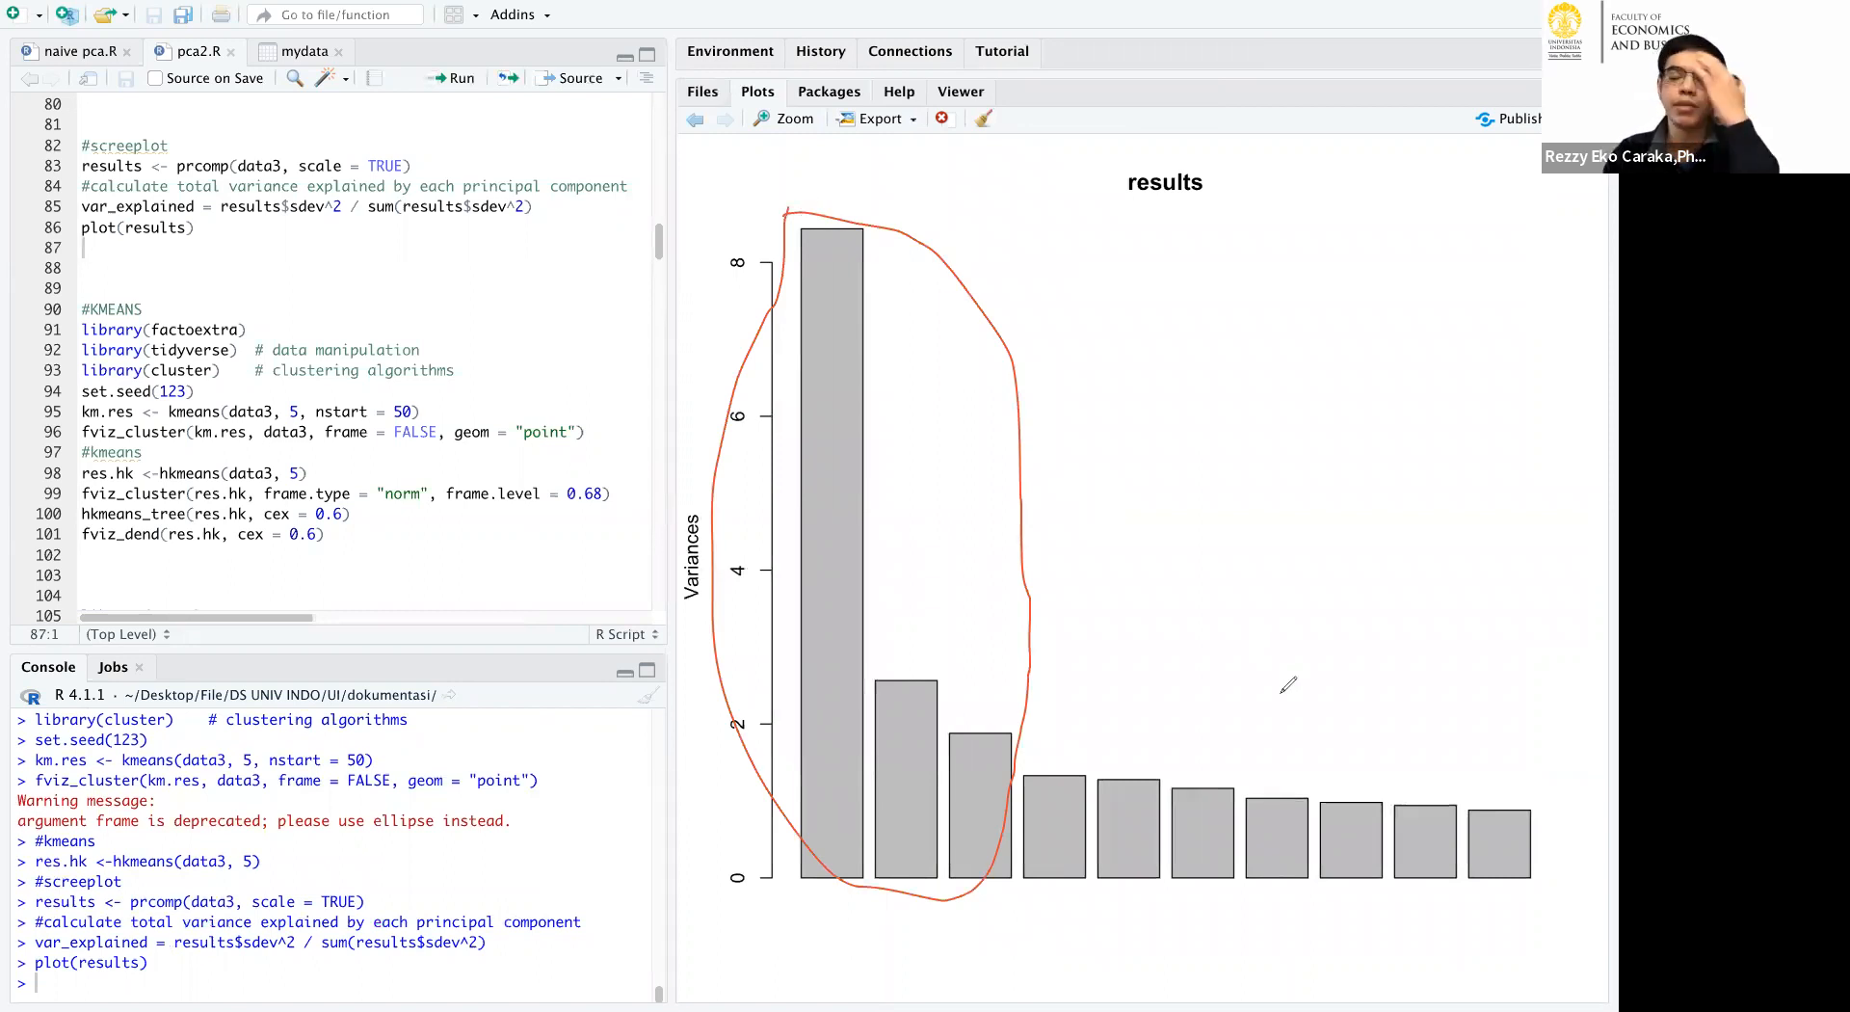
{"action": "left_click_drag", "start_coordinate": [1028, 763], "coordinate": [1163, 770]}
{"action": "mouse_move", "coordinate": [1166, 850]}
{"action": "left_mouse_down"}
{"action": "mouse_move", "coordinate": [1087, 916]}
{"action": "mouse_move", "coordinate": [1014, 830]}
{"action": "mouse_move", "coordinate": [1031, 757]}
{"action": "left_mouse_up"}
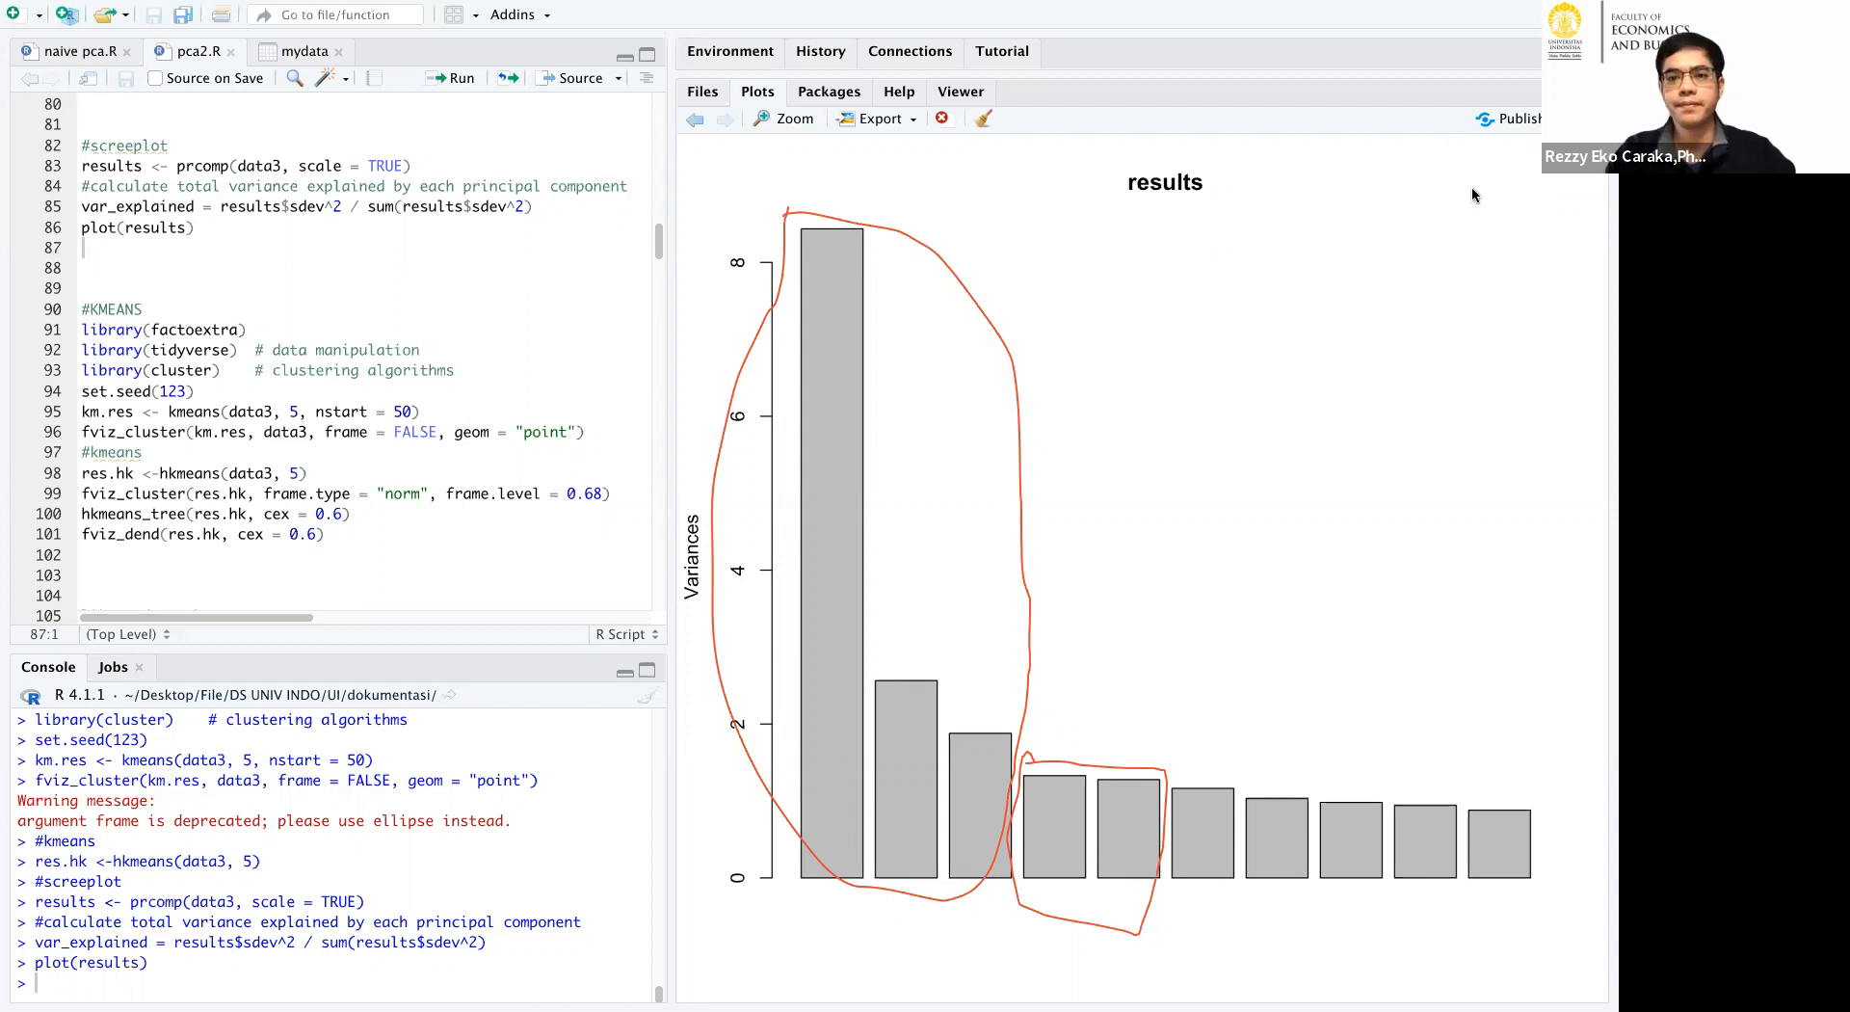
{"action": "left_click", "coordinate": [1498, 162]}
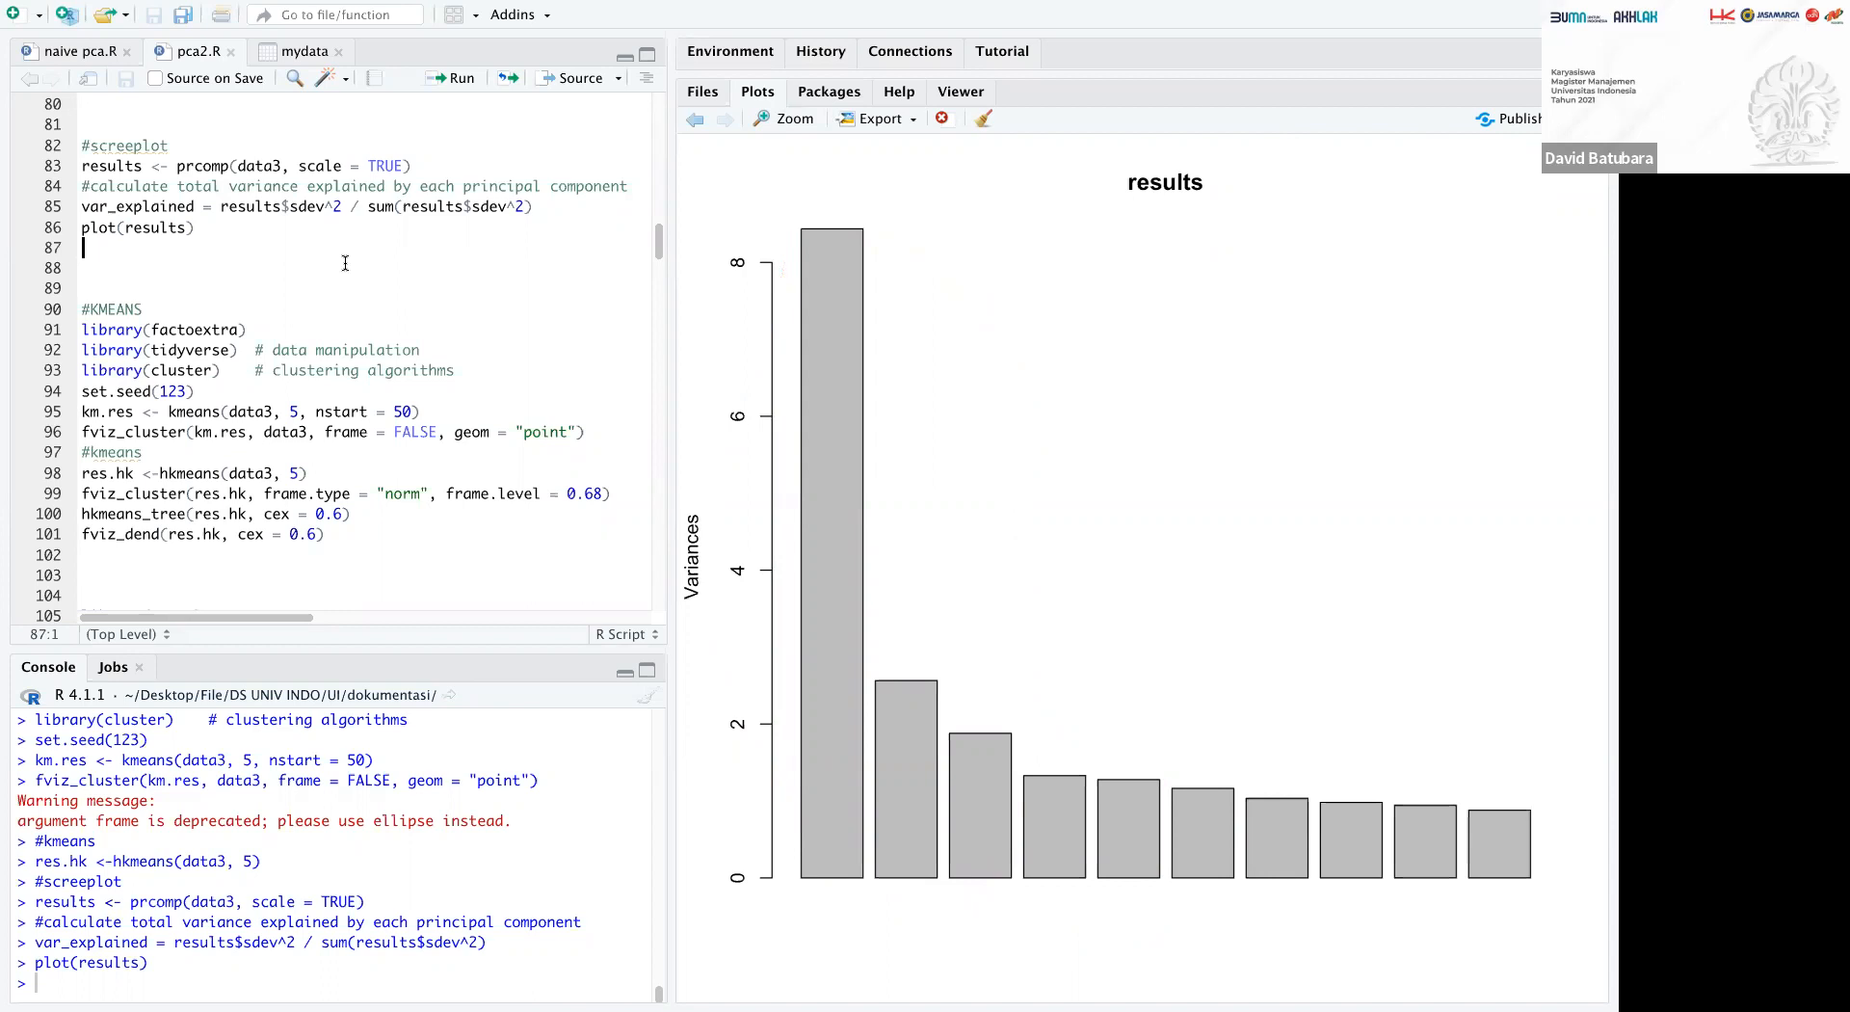
Rerun the KMEANS block with 5 clusters, plot res.hk with norm frames at level 0.68, and draw its hkmeans tree with cex 0.6.
{"action": "left_click", "coordinate": [464, 78]}
{"action": "left_click", "coordinate": [464, 78]}
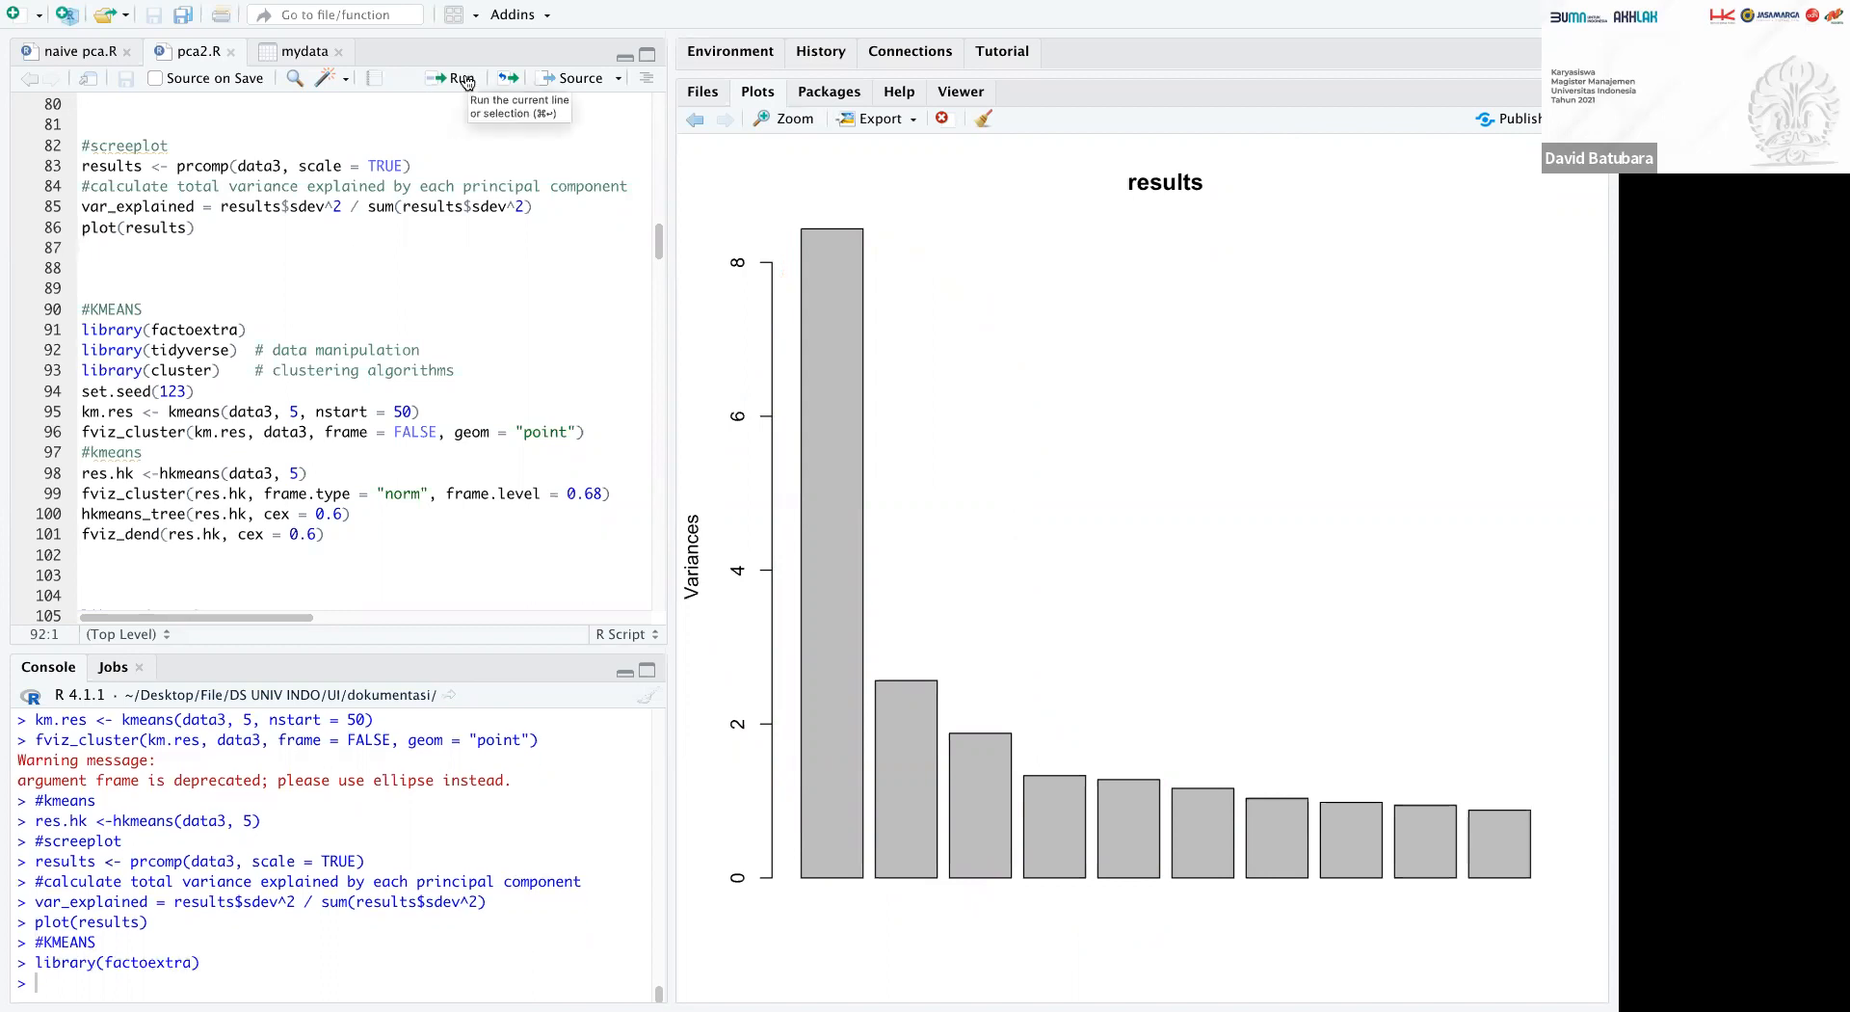
{"action": "left_click", "coordinate": [463, 78]}
{"action": "left_click", "coordinate": [464, 78]}
{"action": "left_click", "coordinate": [464, 78]}
{"action": "left_click", "coordinate": [463, 78]}
{"action": "left_click", "coordinate": [464, 78]}
{"action": "left_click", "coordinate": [463, 78]}
{"action": "left_click", "coordinate": [463, 78]}
{"action": "left_click", "coordinate": [463, 78]}
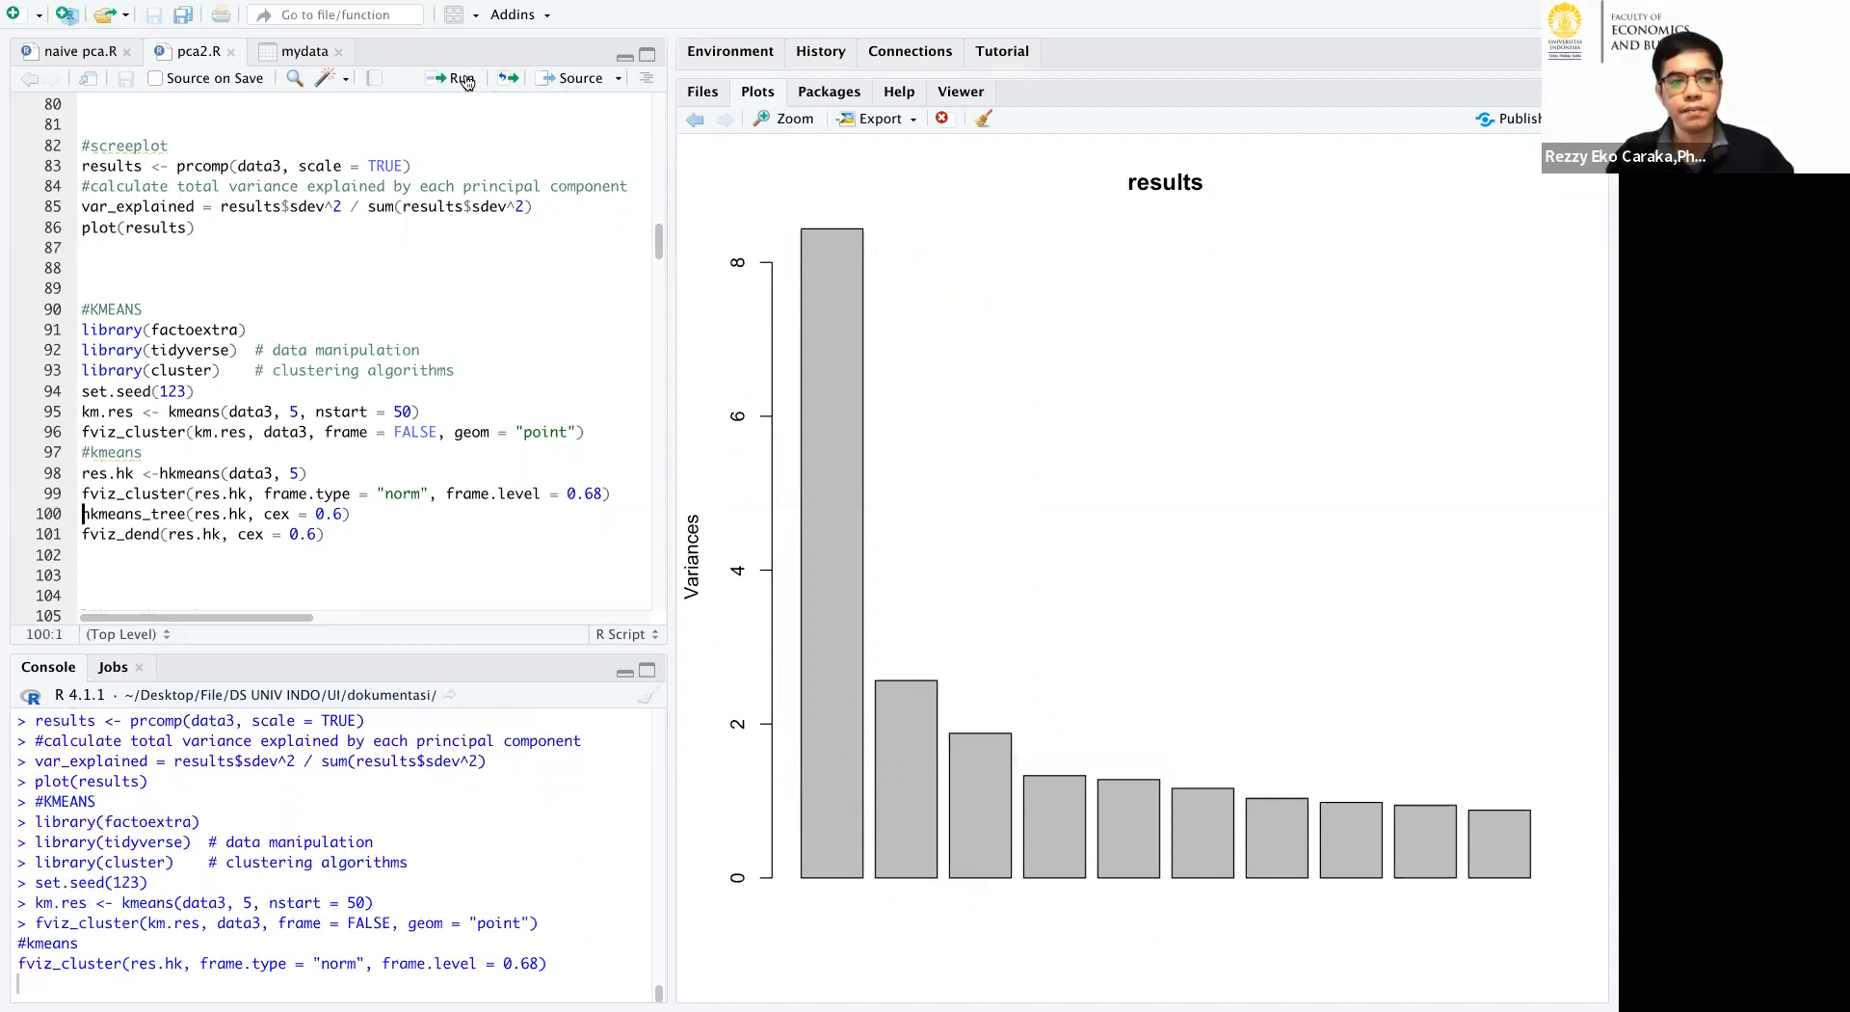
{"action": "left_click", "coordinate": [463, 78]}
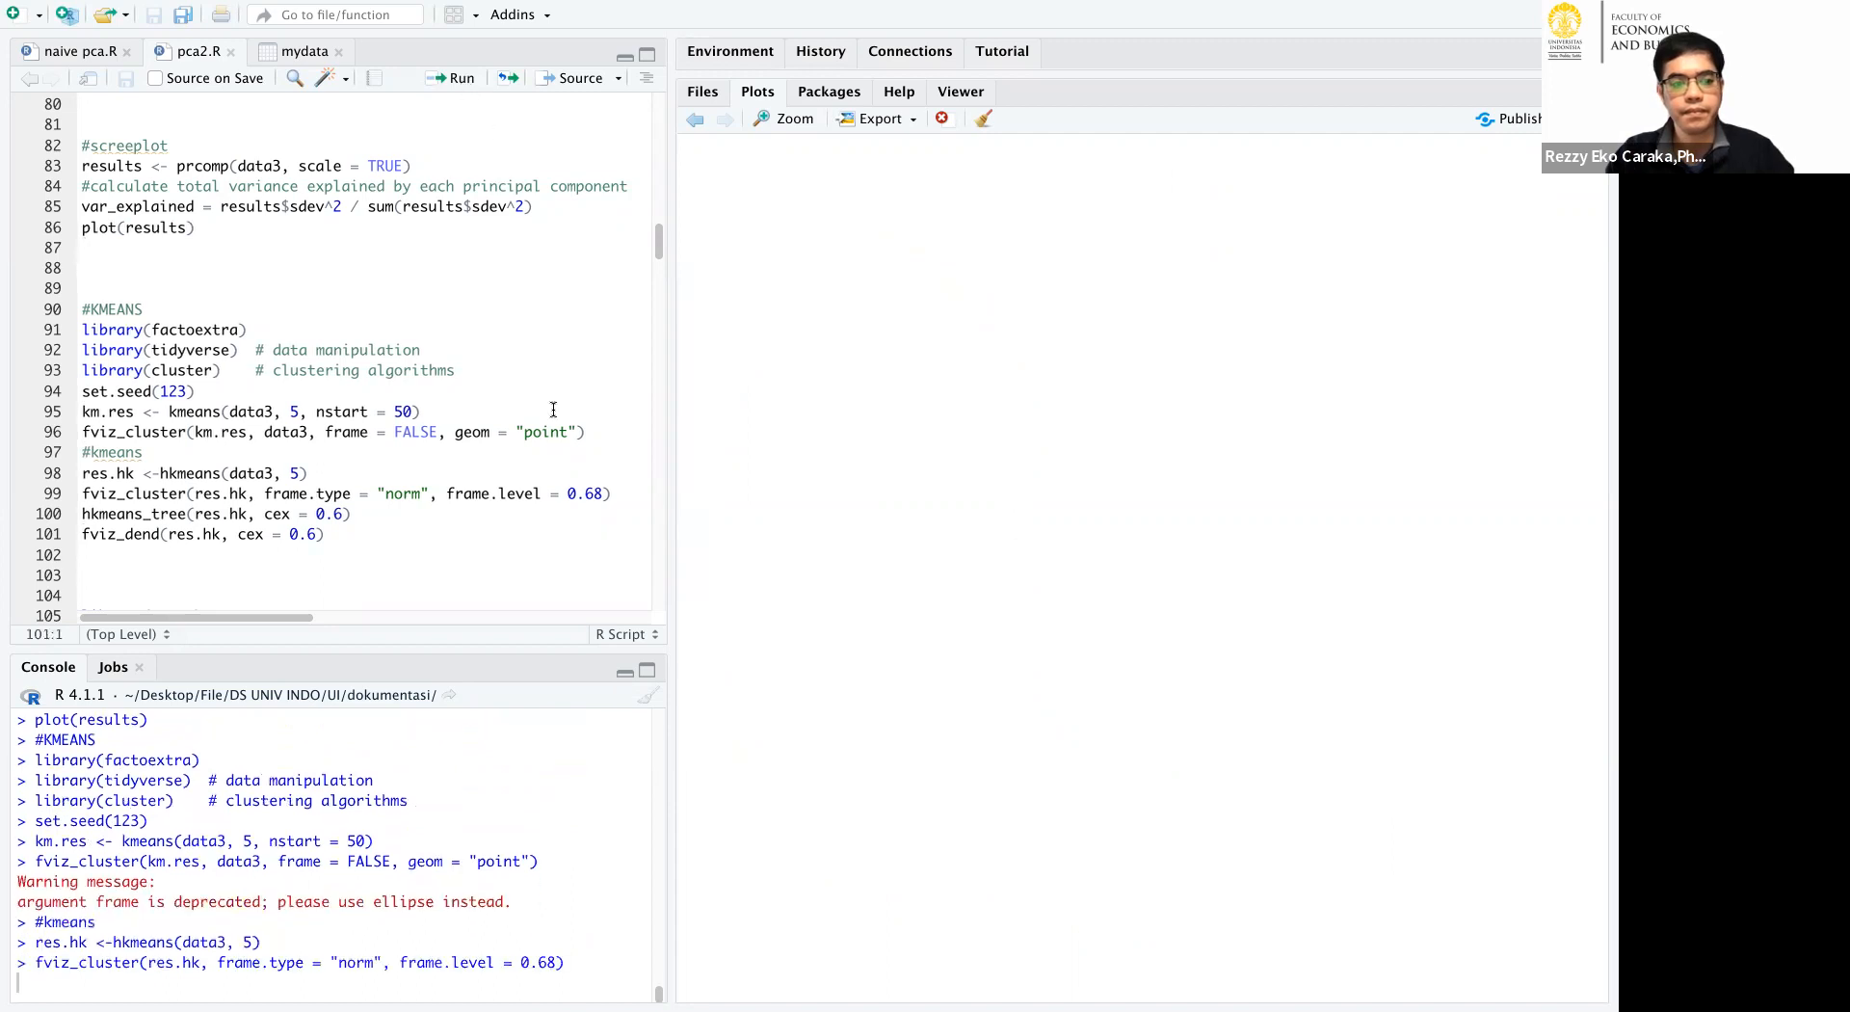
{"action": "left_click_drag", "start_coordinate": [674, 468], "coordinate": [777, 467]}
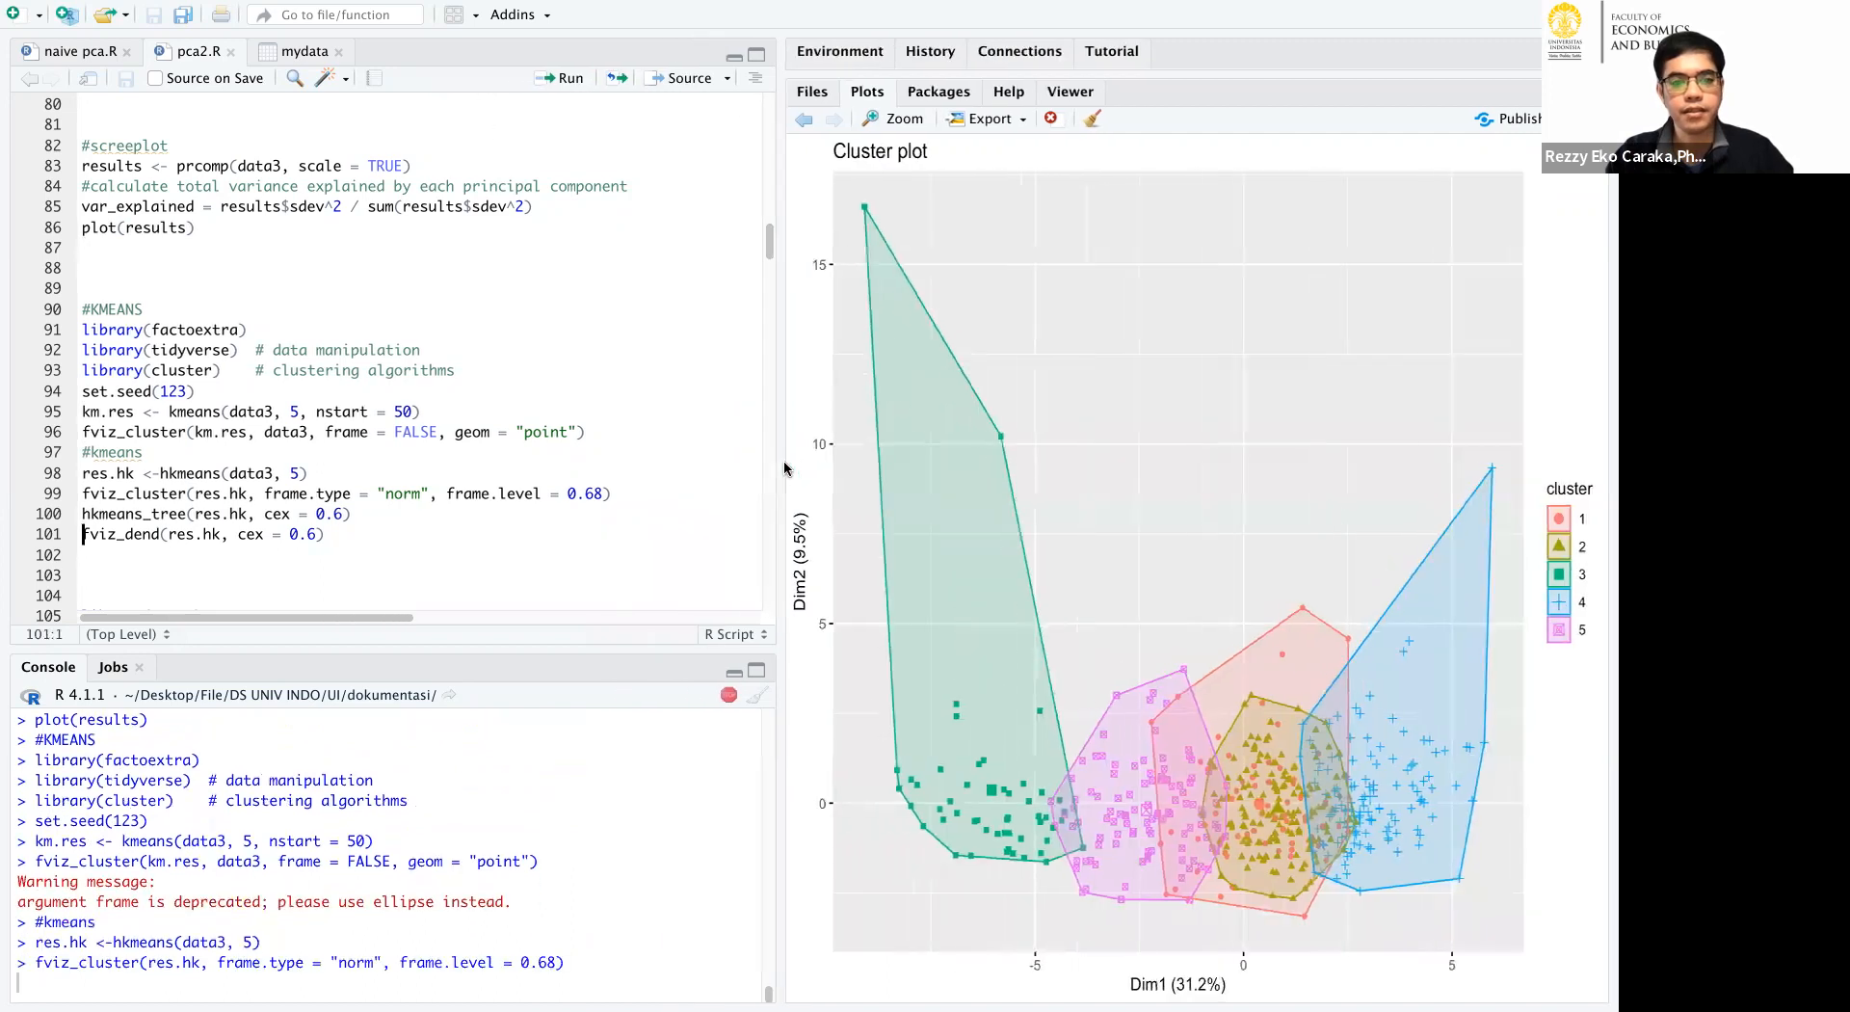
{"action": "left_click", "coordinate": [400, 511]}
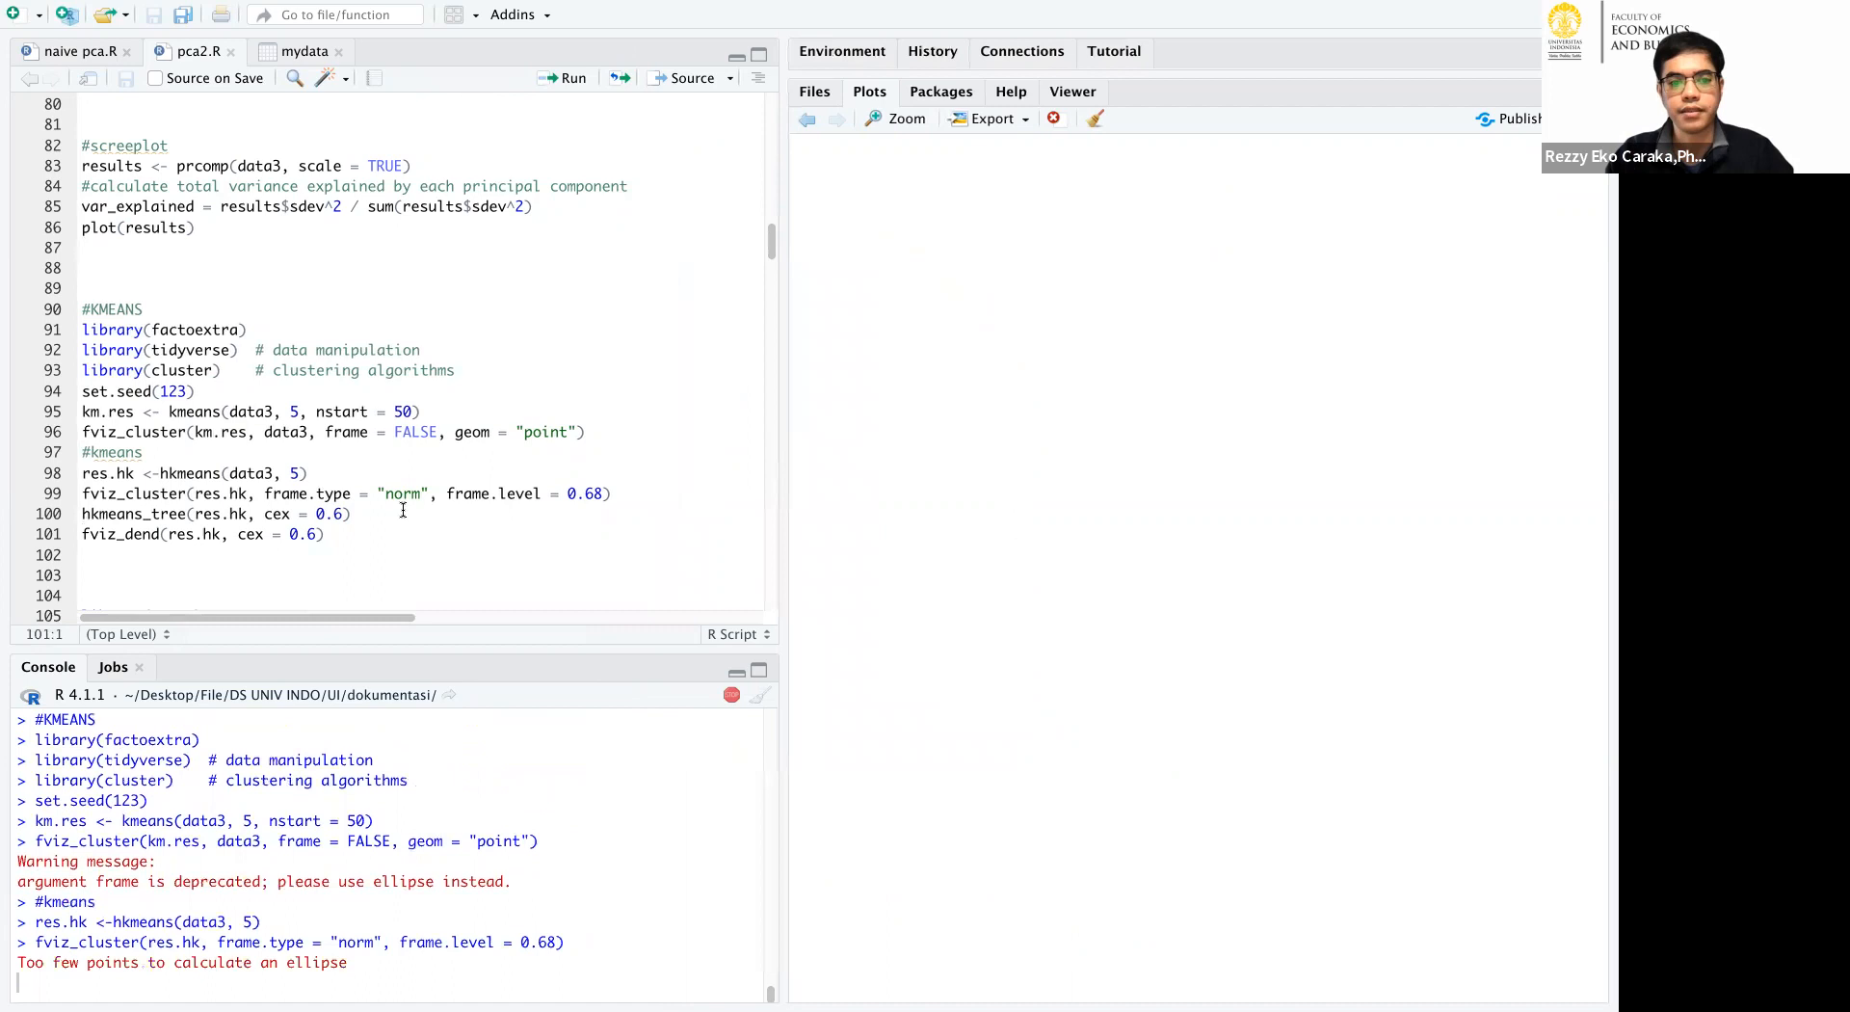
{"action": "key", "text": "ctrl+Return"}
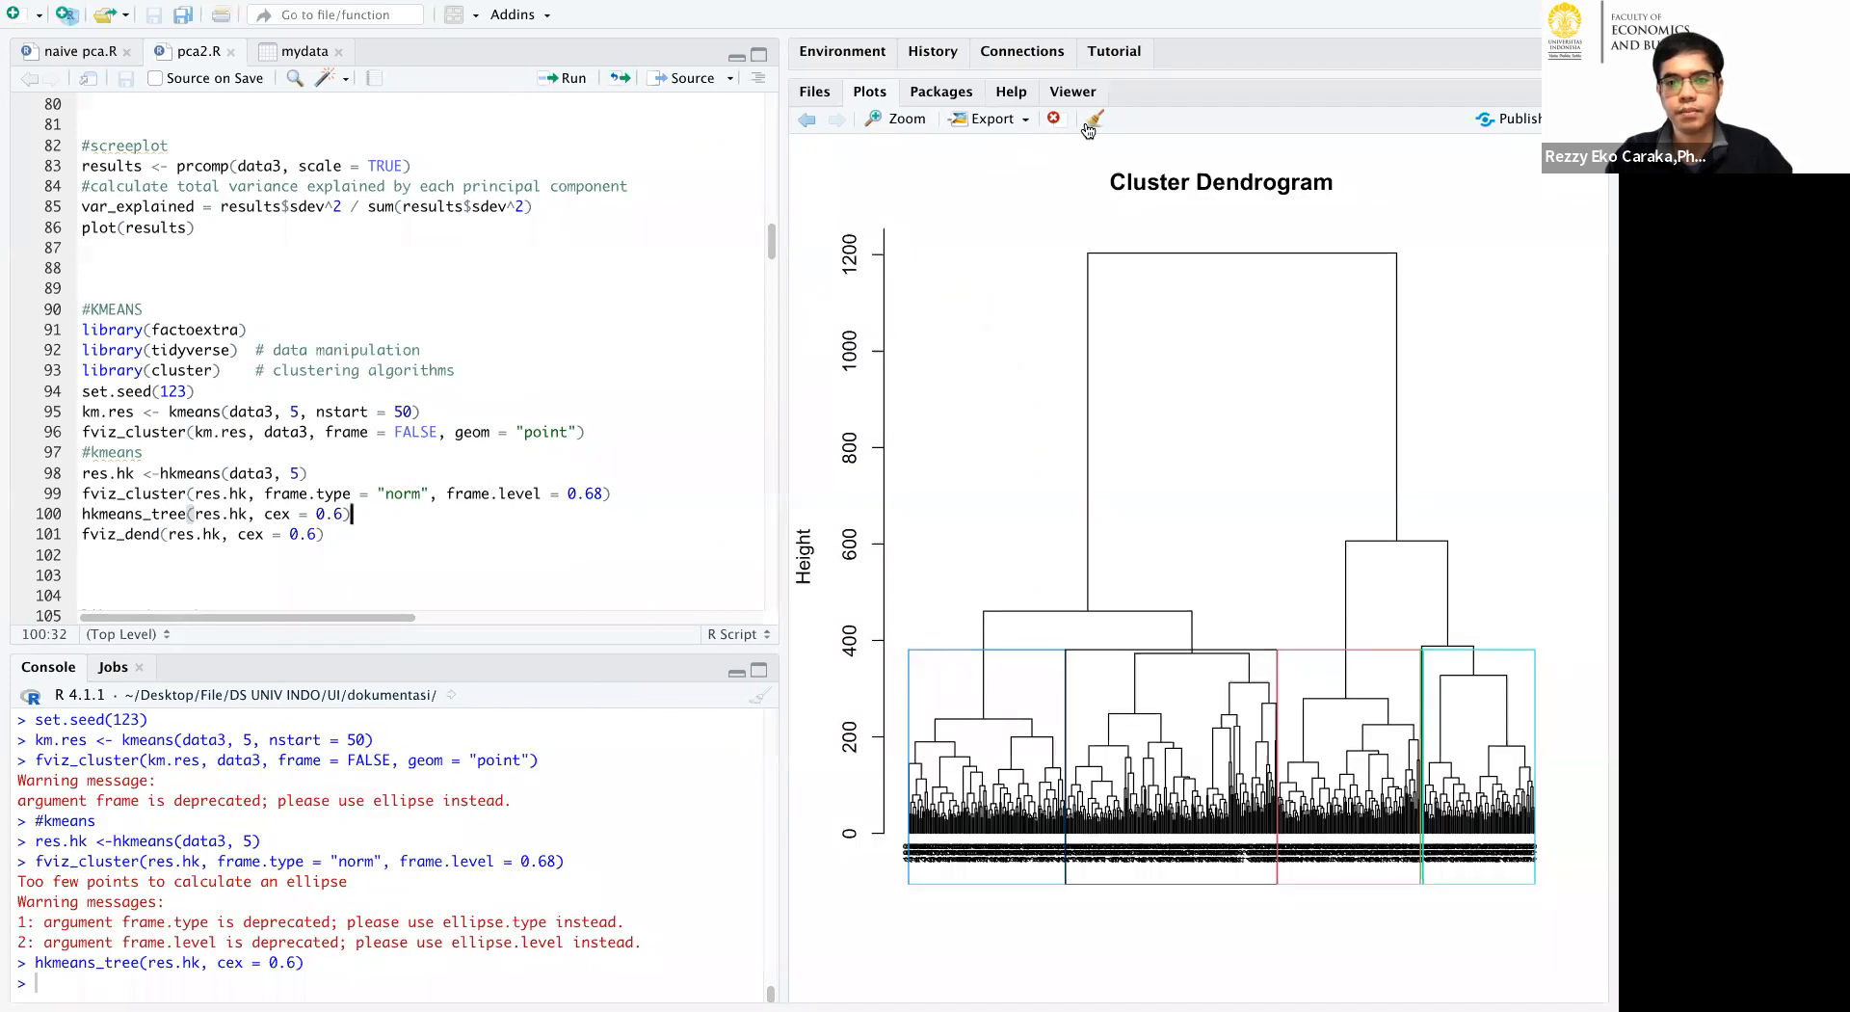
Remove the cluster dendrogram from the plots and widen the area showing the res.hk cluster plot.
{"action": "left_click", "coordinate": [1054, 118]}
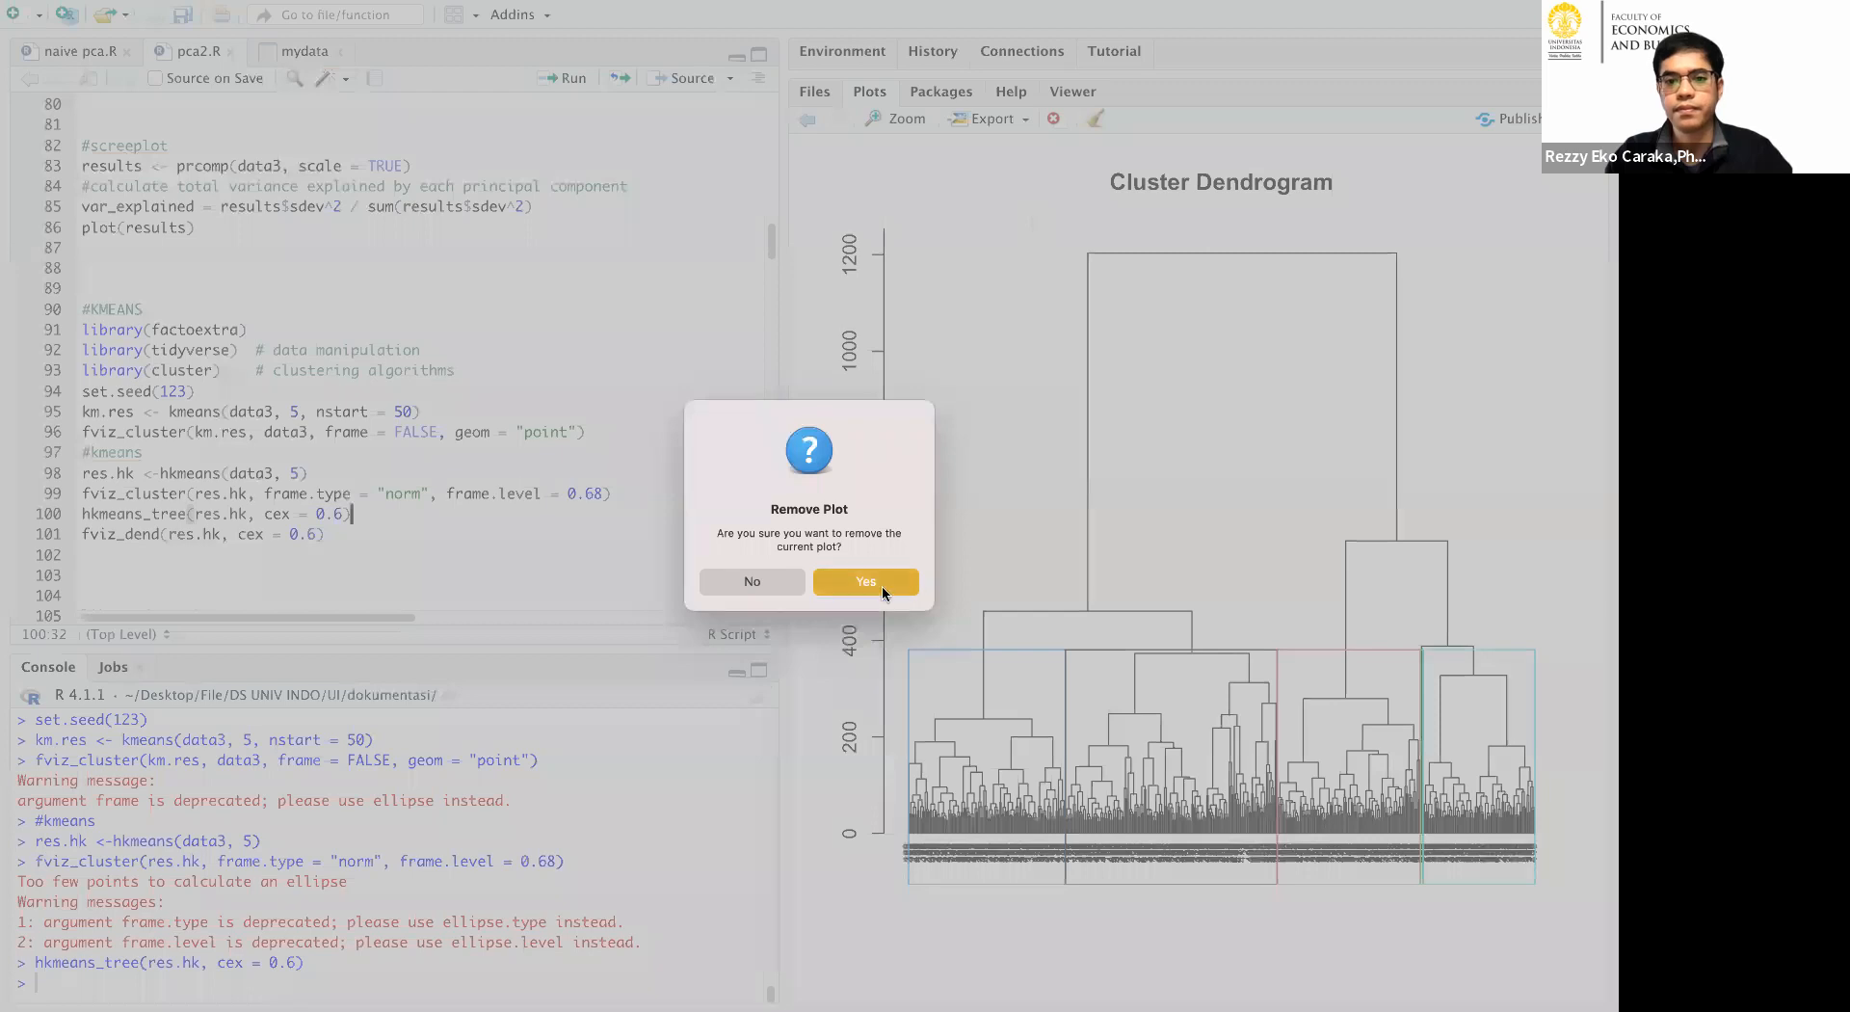
{"action": "left_click", "coordinate": [882, 586]}
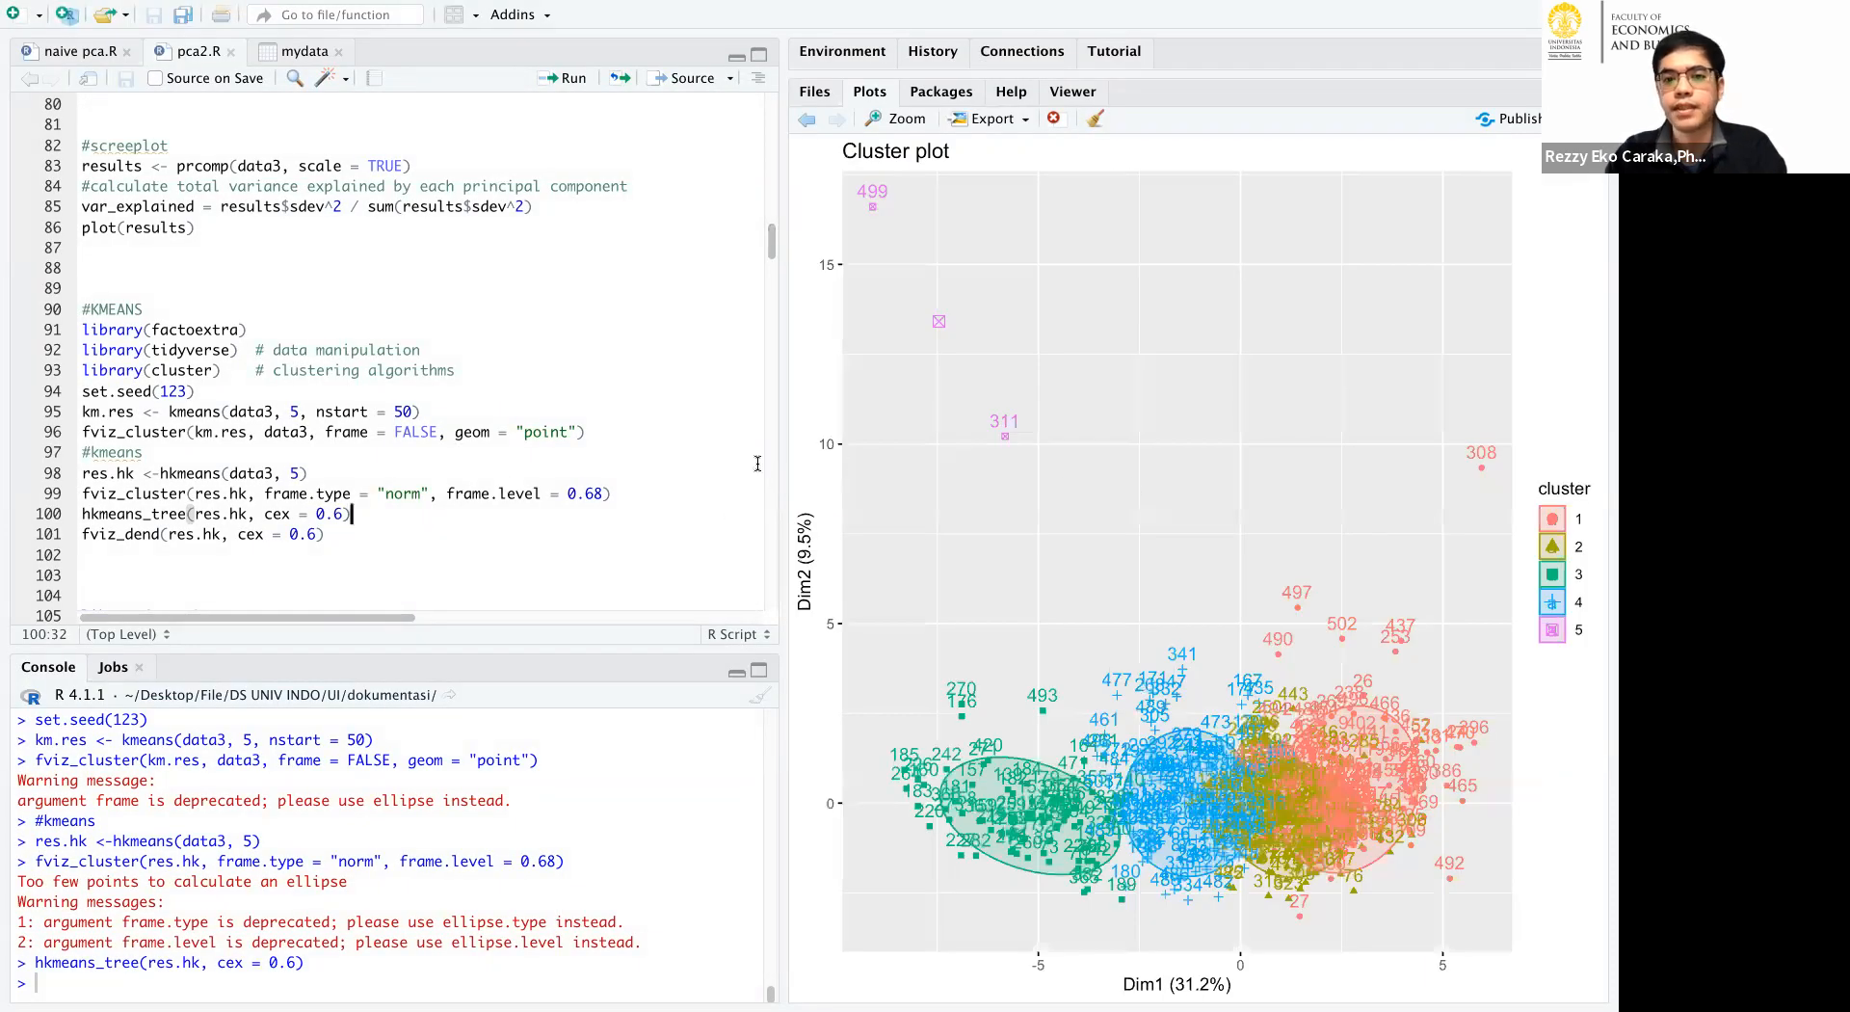
{"action": "left_click_drag", "start_coordinate": [775, 473], "coordinate": [696, 473]}
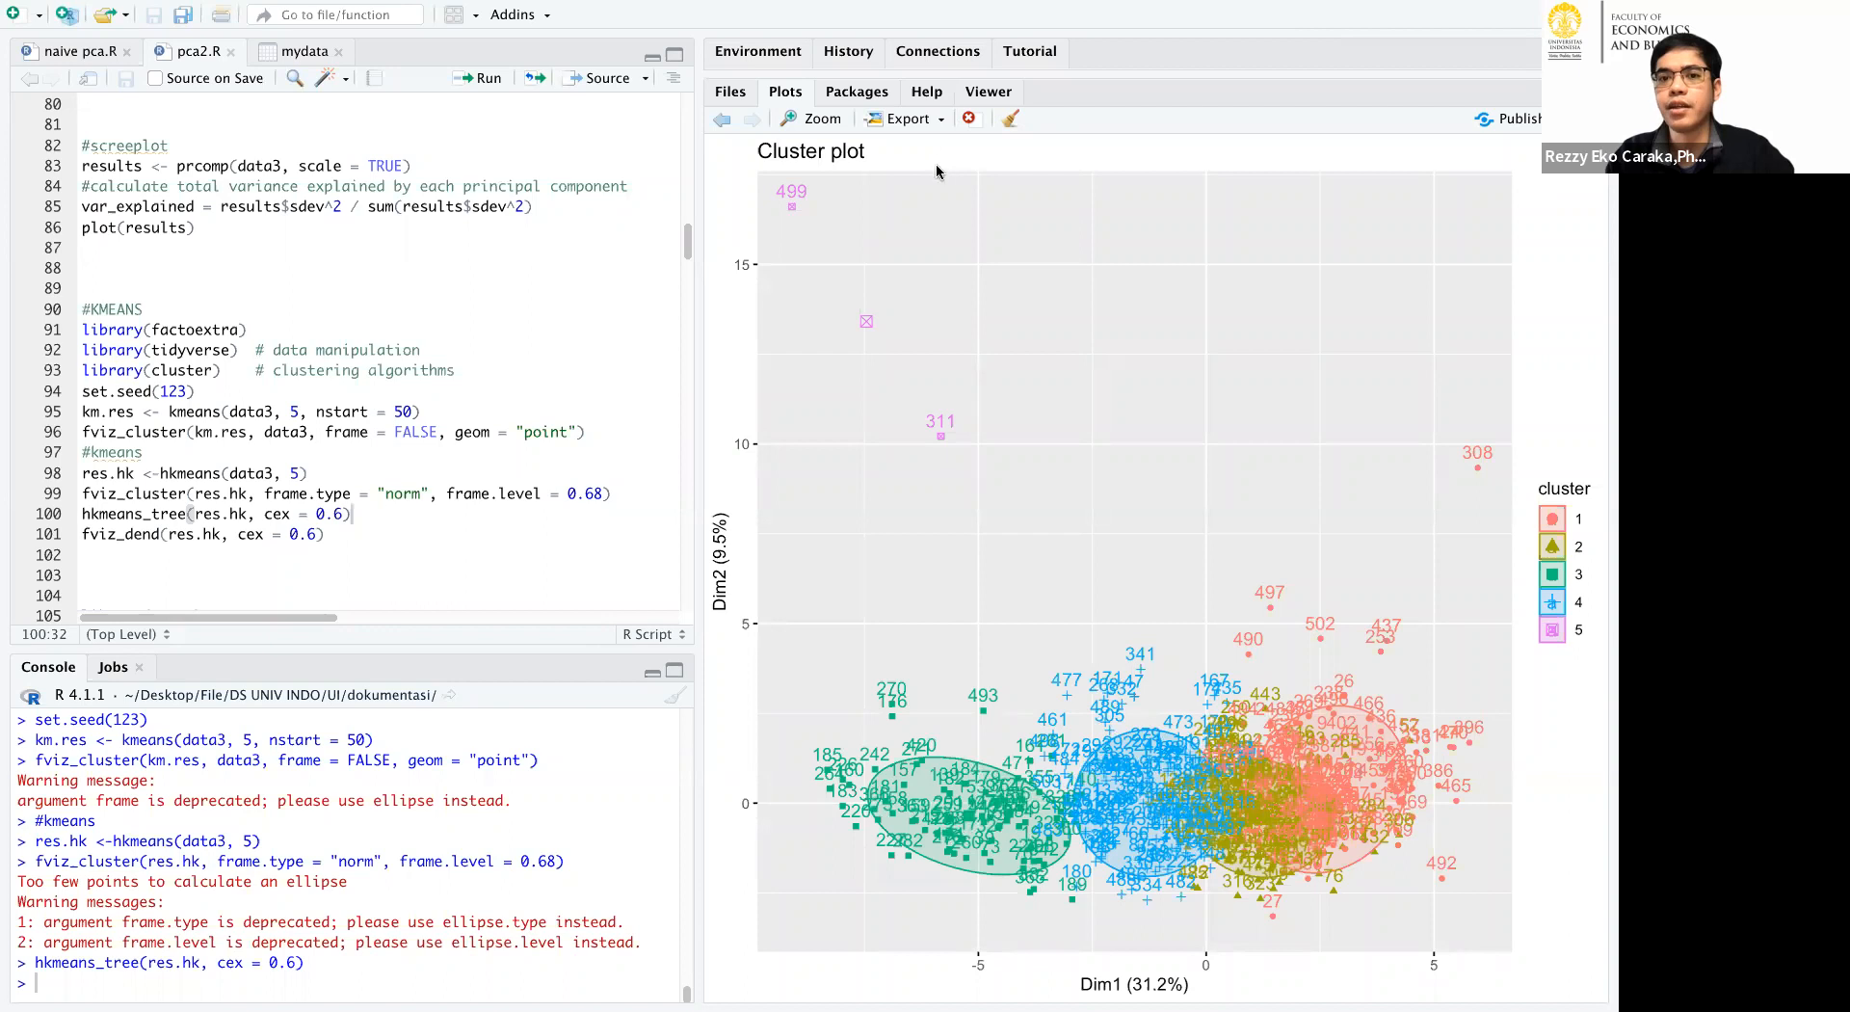
Circle outlying points 499, 311 and 308 on the cluster plot, enclose the cluster 5 points together, and clear the drawings.
{"action": "mouse_move", "coordinate": [785, 172]}
{"action": "left_mouse_down"}
{"action": "mouse_move", "coordinate": [814, 318]}
{"action": "mouse_move", "coordinate": [1008, 419]}
{"action": "mouse_move", "coordinate": [872, 255]}
{"action": "left_mouse_up"}
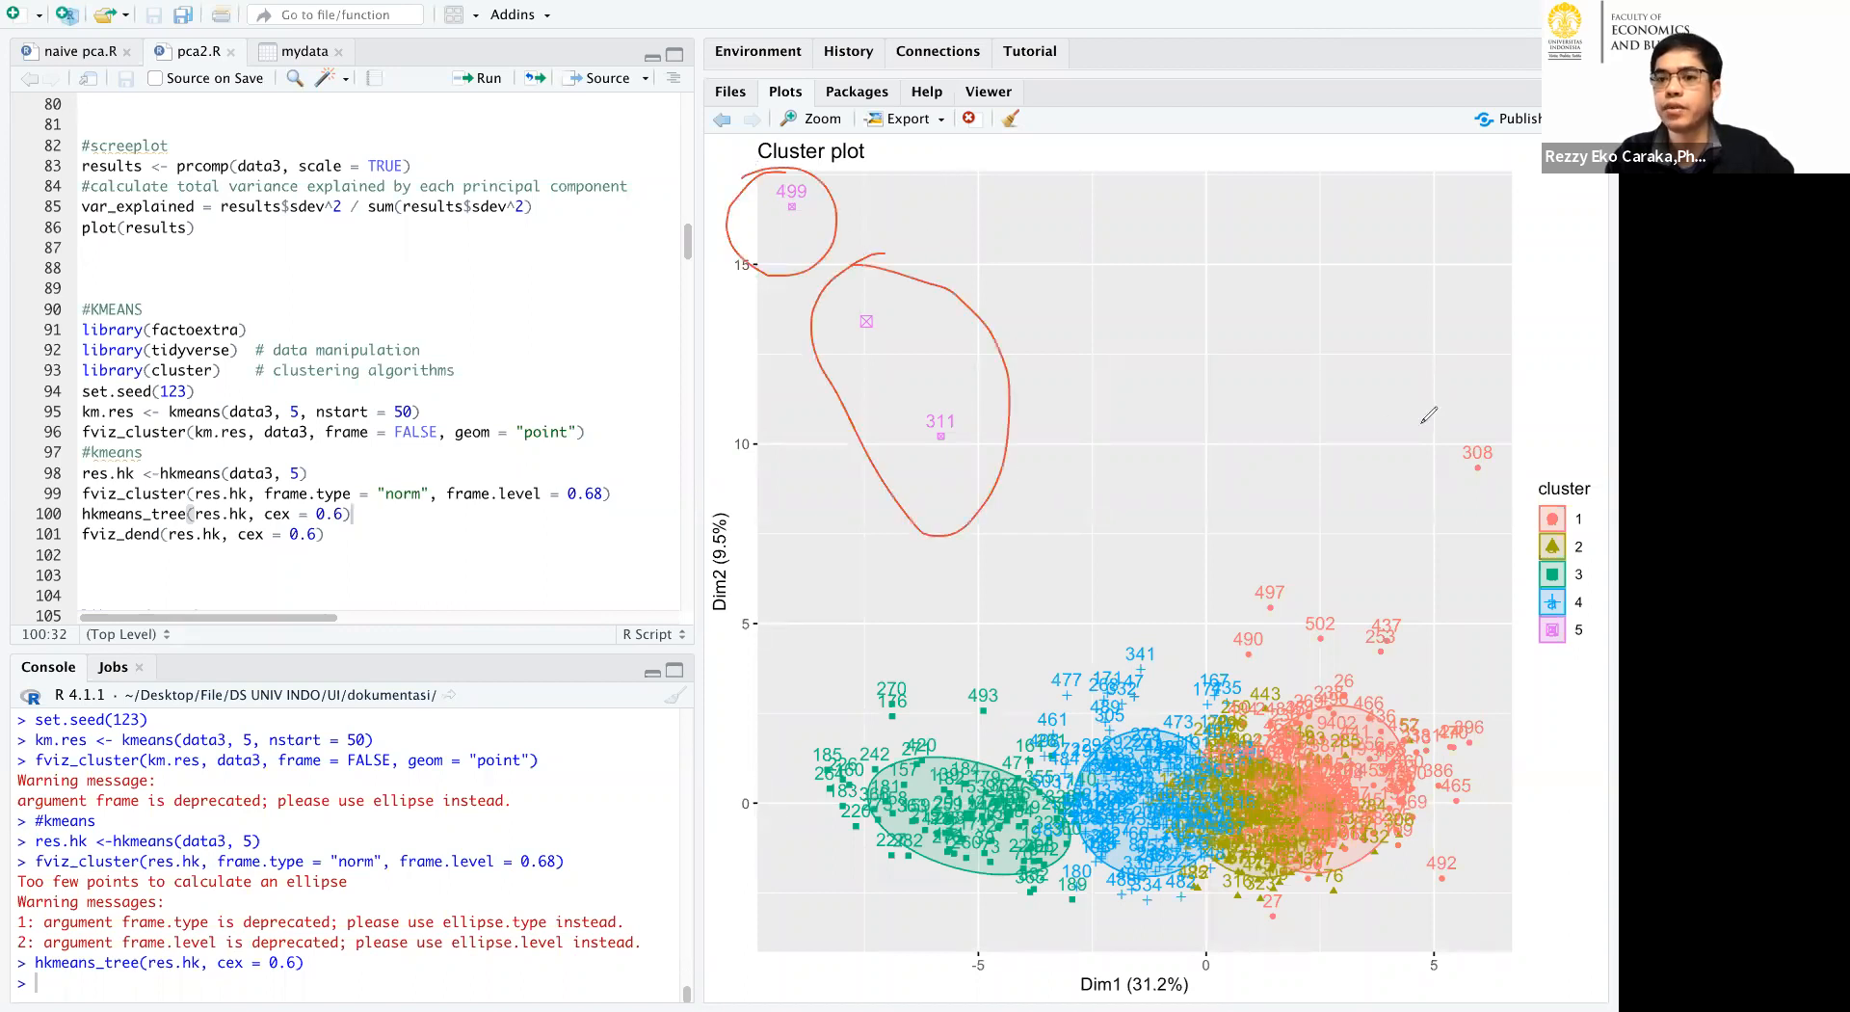
{"action": "mouse_move", "coordinate": [1457, 409]}
{"action": "left_mouse_down"}
{"action": "mouse_move", "coordinate": [1475, 518]}
{"action": "mouse_move", "coordinate": [1466, 407]}
{"action": "mouse_move", "coordinate": [1417, 418]}
{"action": "left_mouse_up"}
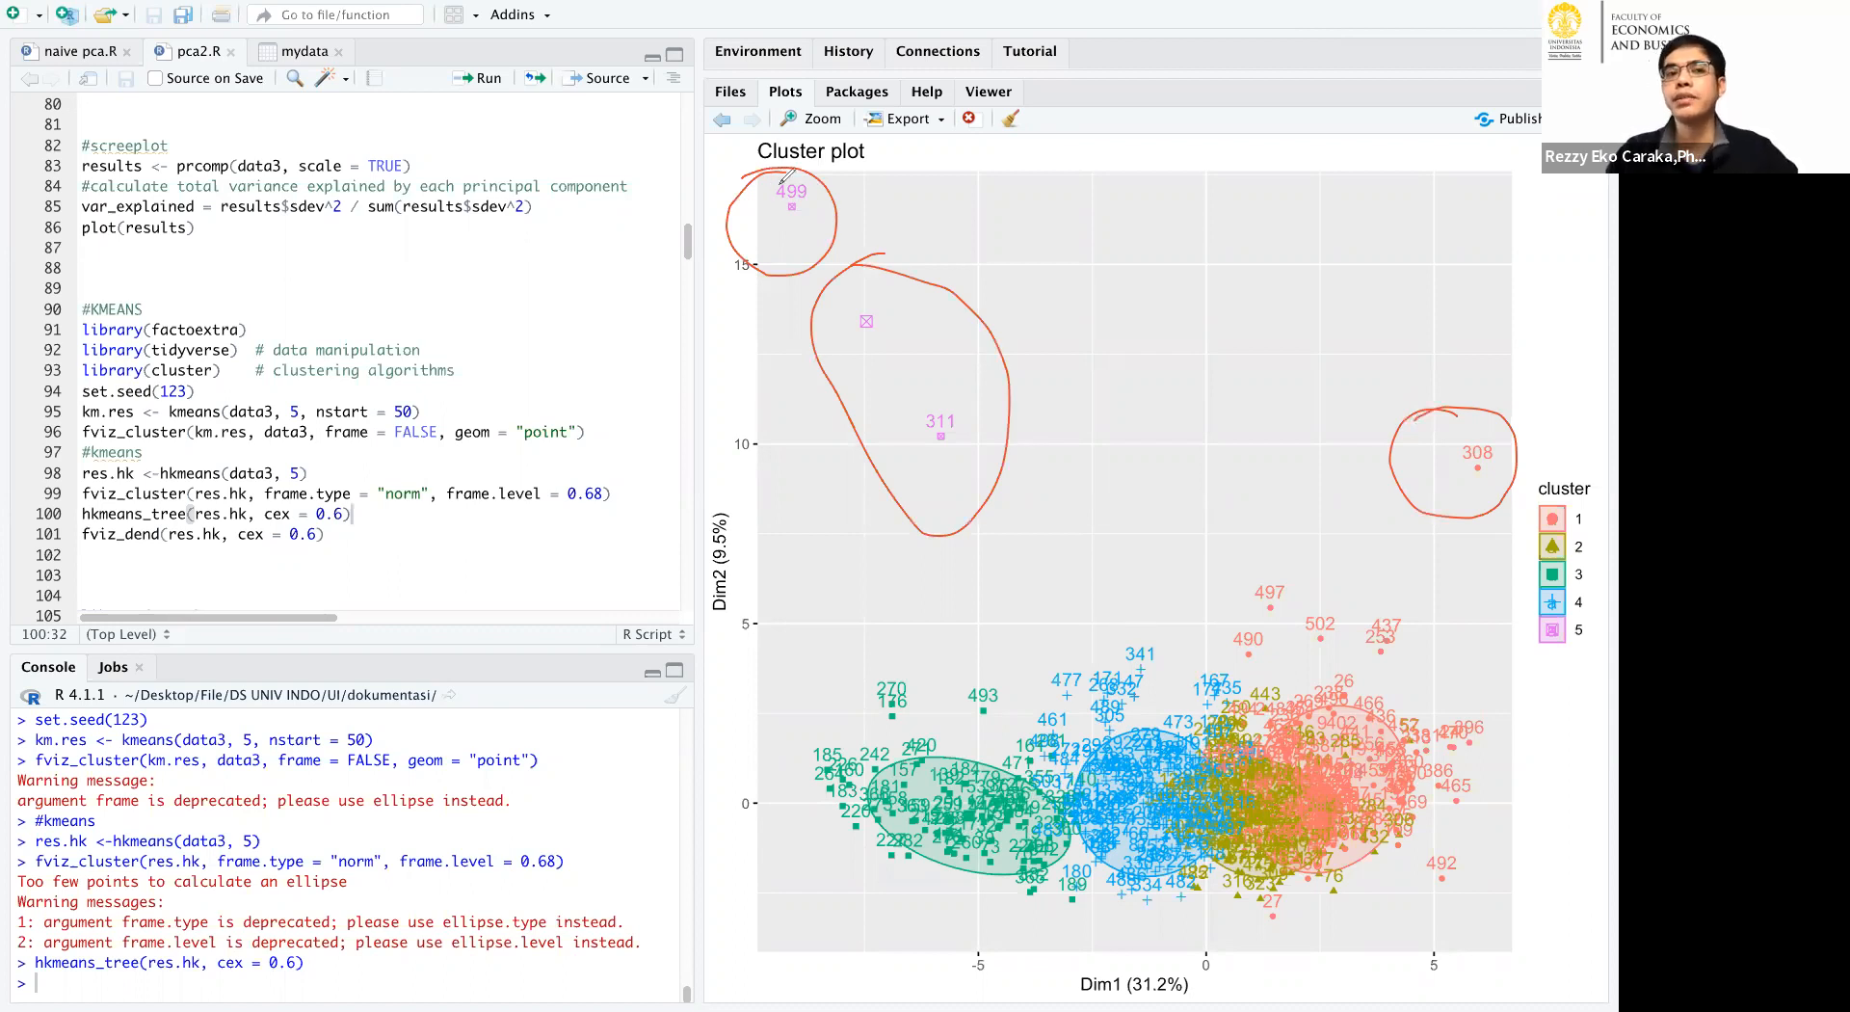
{"action": "mouse_move", "coordinate": [782, 170]}
{"action": "left_mouse_down"}
{"action": "mouse_move", "coordinate": [740, 330]}
{"action": "mouse_move", "coordinate": [1021, 376]}
{"action": "mouse_move", "coordinate": [788, 166]}
{"action": "left_mouse_up"}
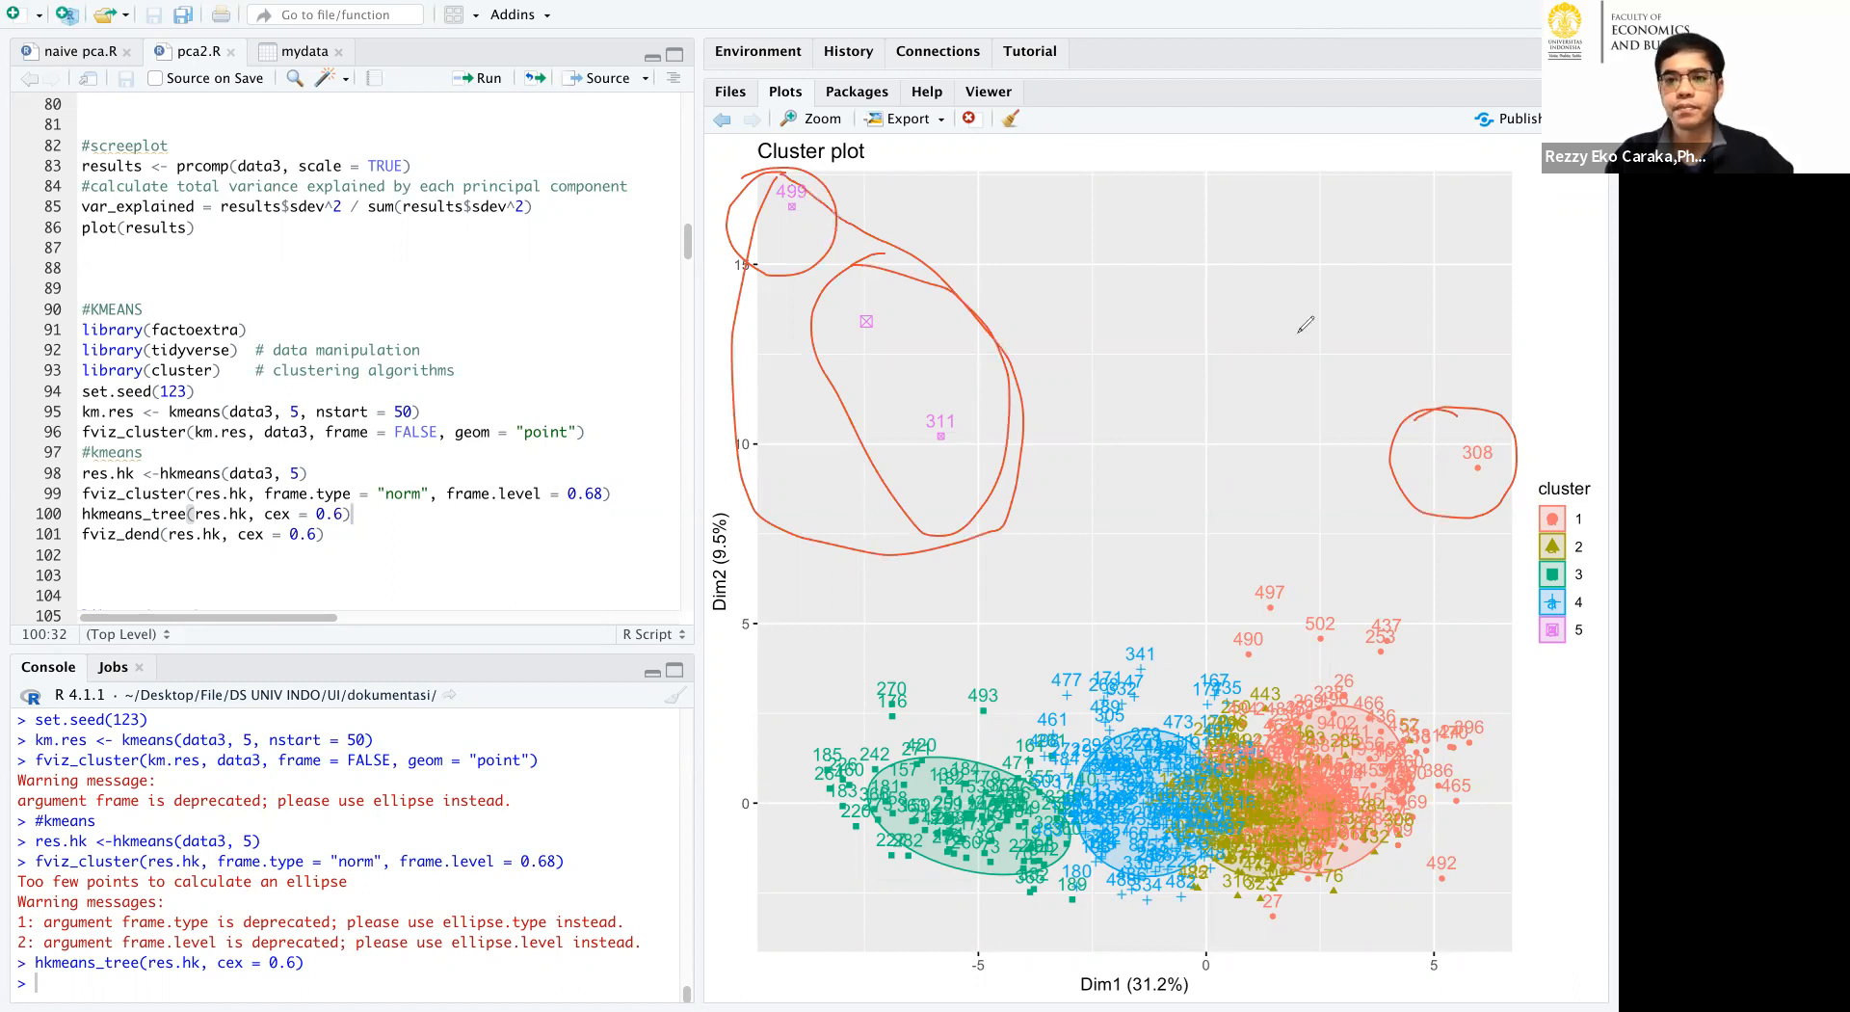
{"action": "left_click", "coordinate": [1288, 166]}
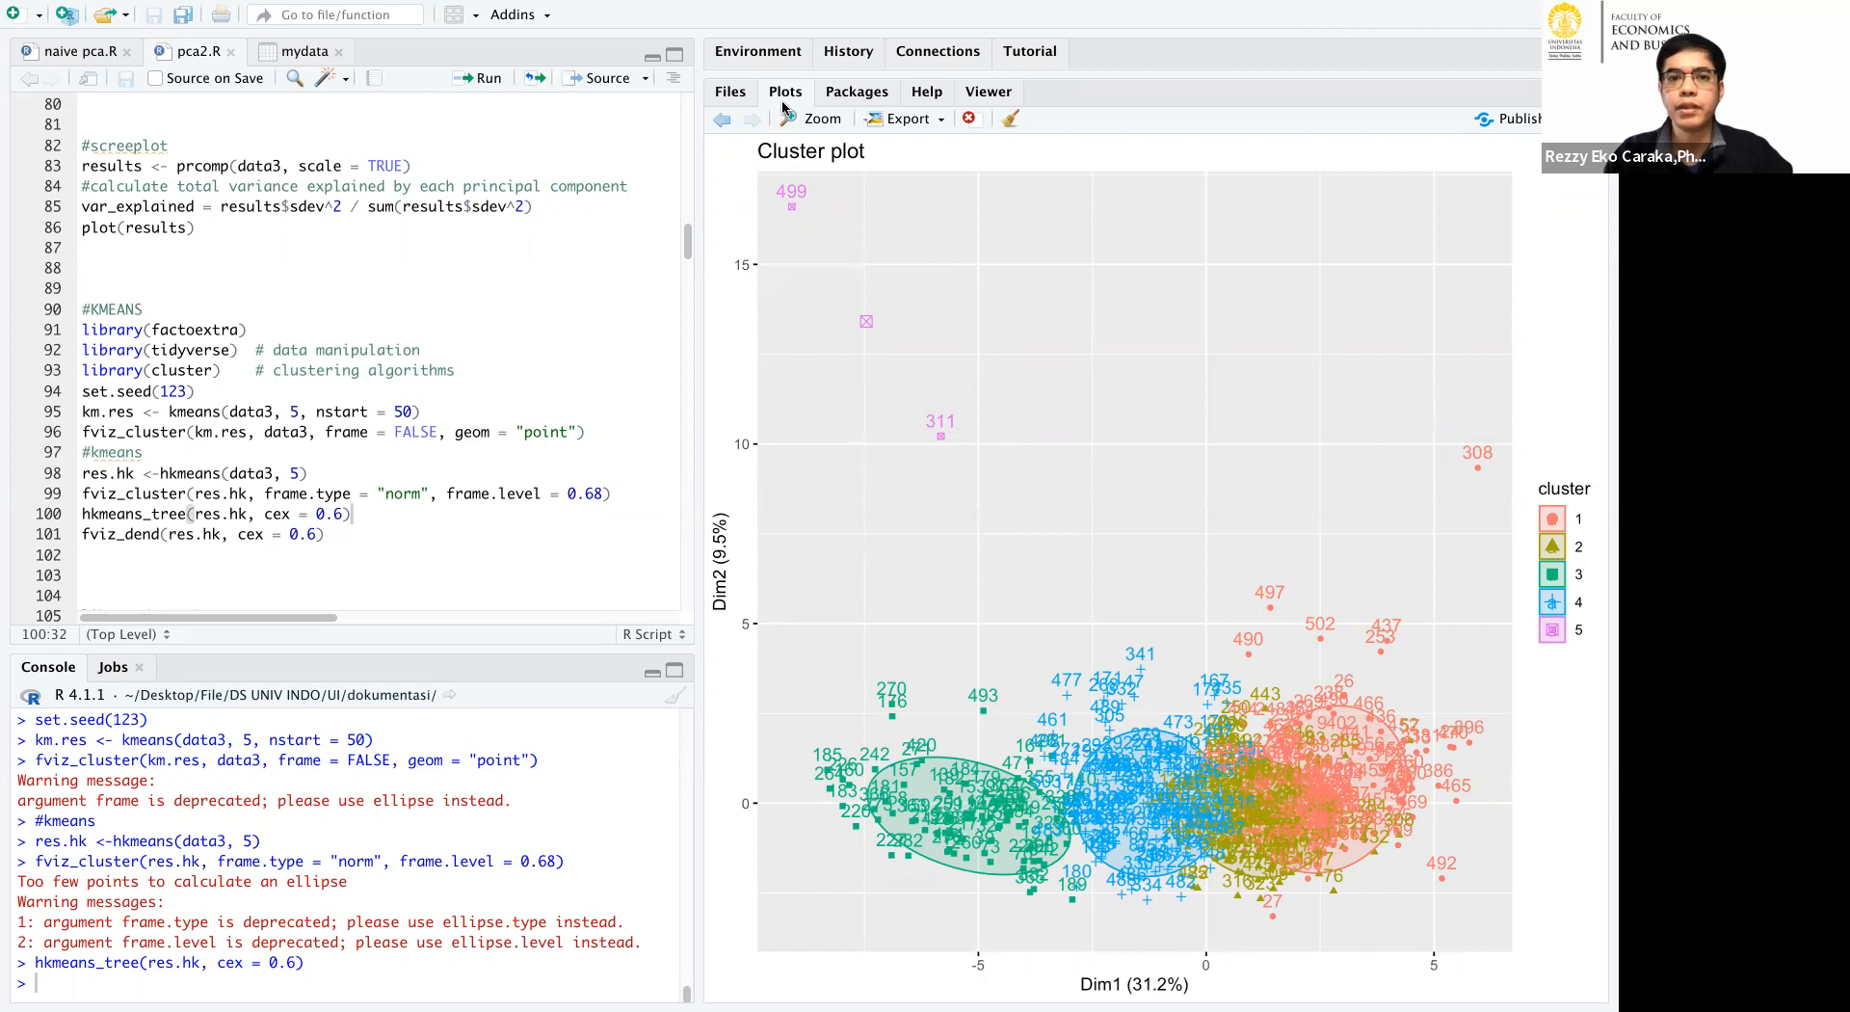
Run the KMedoids code with pam(data3,2) and plot pam.result in a 2 by 2 layout.
{"action": "left_click", "coordinate": [486, 228]}
{"action": "scroll", "coordinate": [551, 332], "scroll_direction": "down", "scroll_amount": 3}
{"action": "scroll", "coordinate": [551, 331], "scroll_direction": "down", "scroll_amount": 15}
{"action": "left_click", "coordinate": [379, 314]}
{"action": "left_click_drag", "start_coordinate": [181, 317], "coordinate": [108, 307]}
{"action": "left_click", "coordinate": [108, 306]}
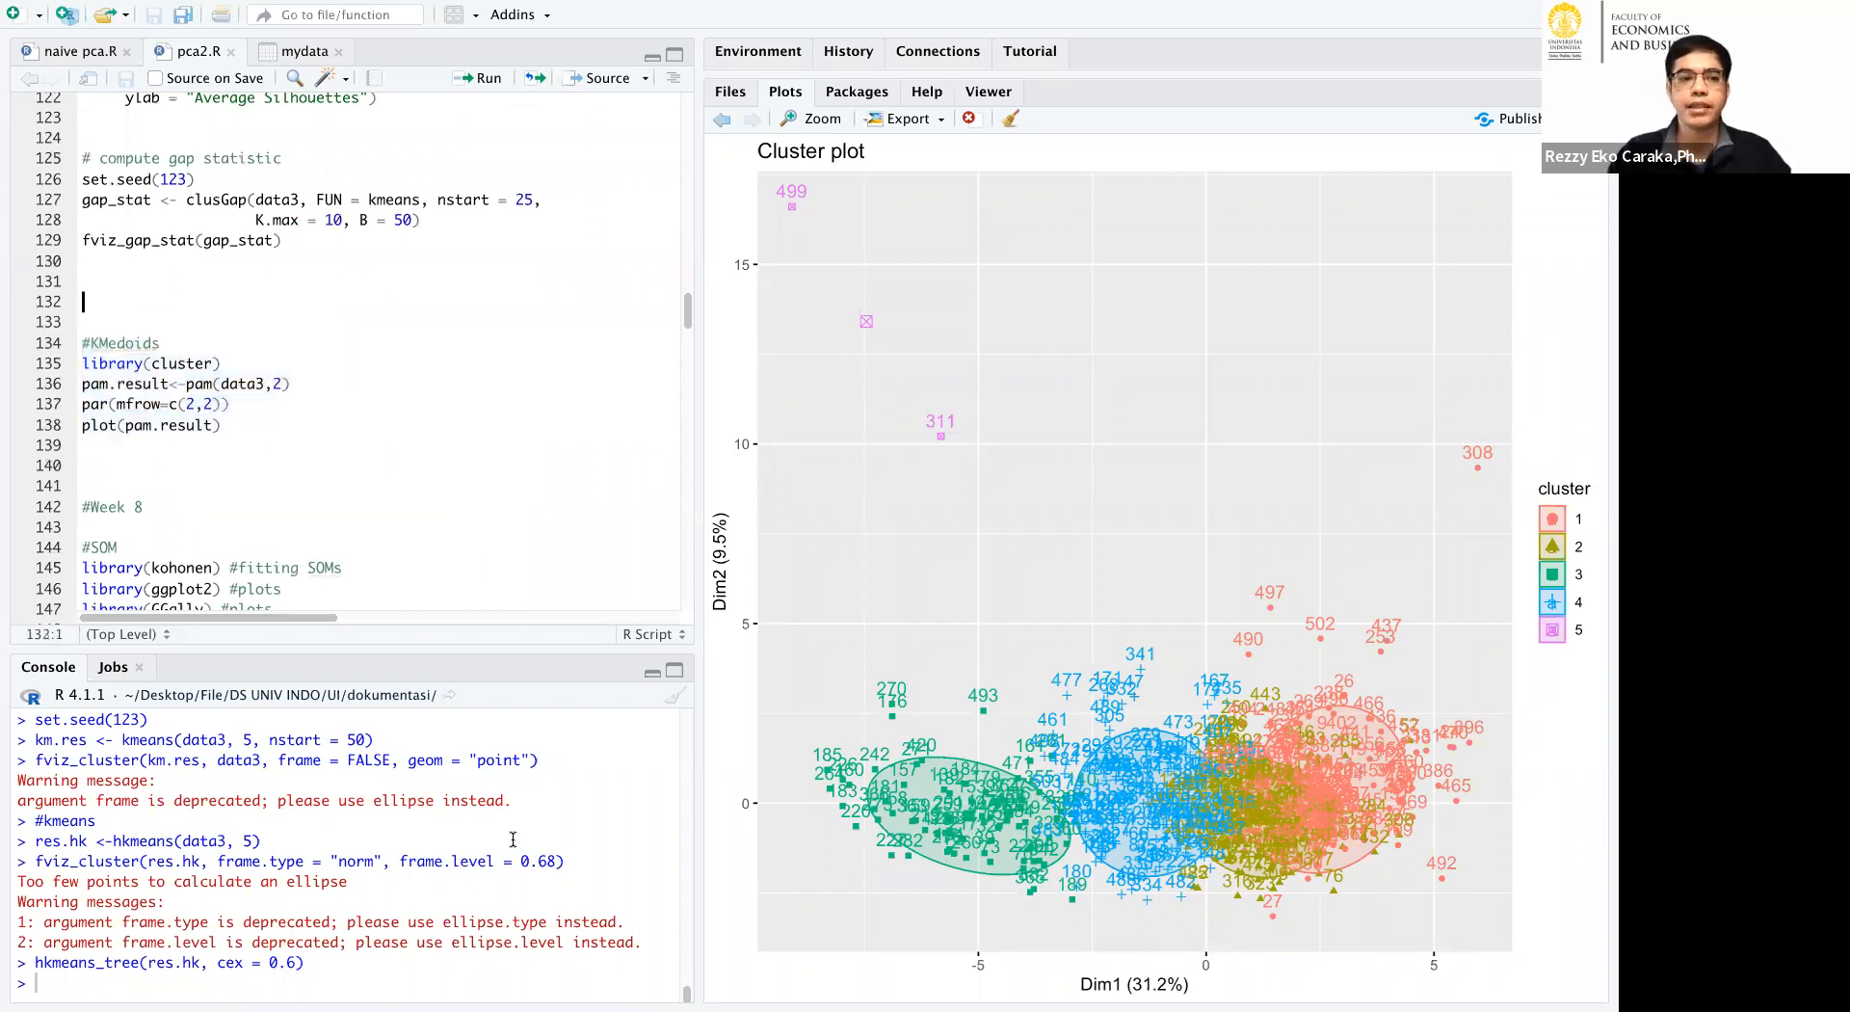
{"action": "left_click", "coordinate": [480, 78]}
{"action": "left_click", "coordinate": [467, 83]}
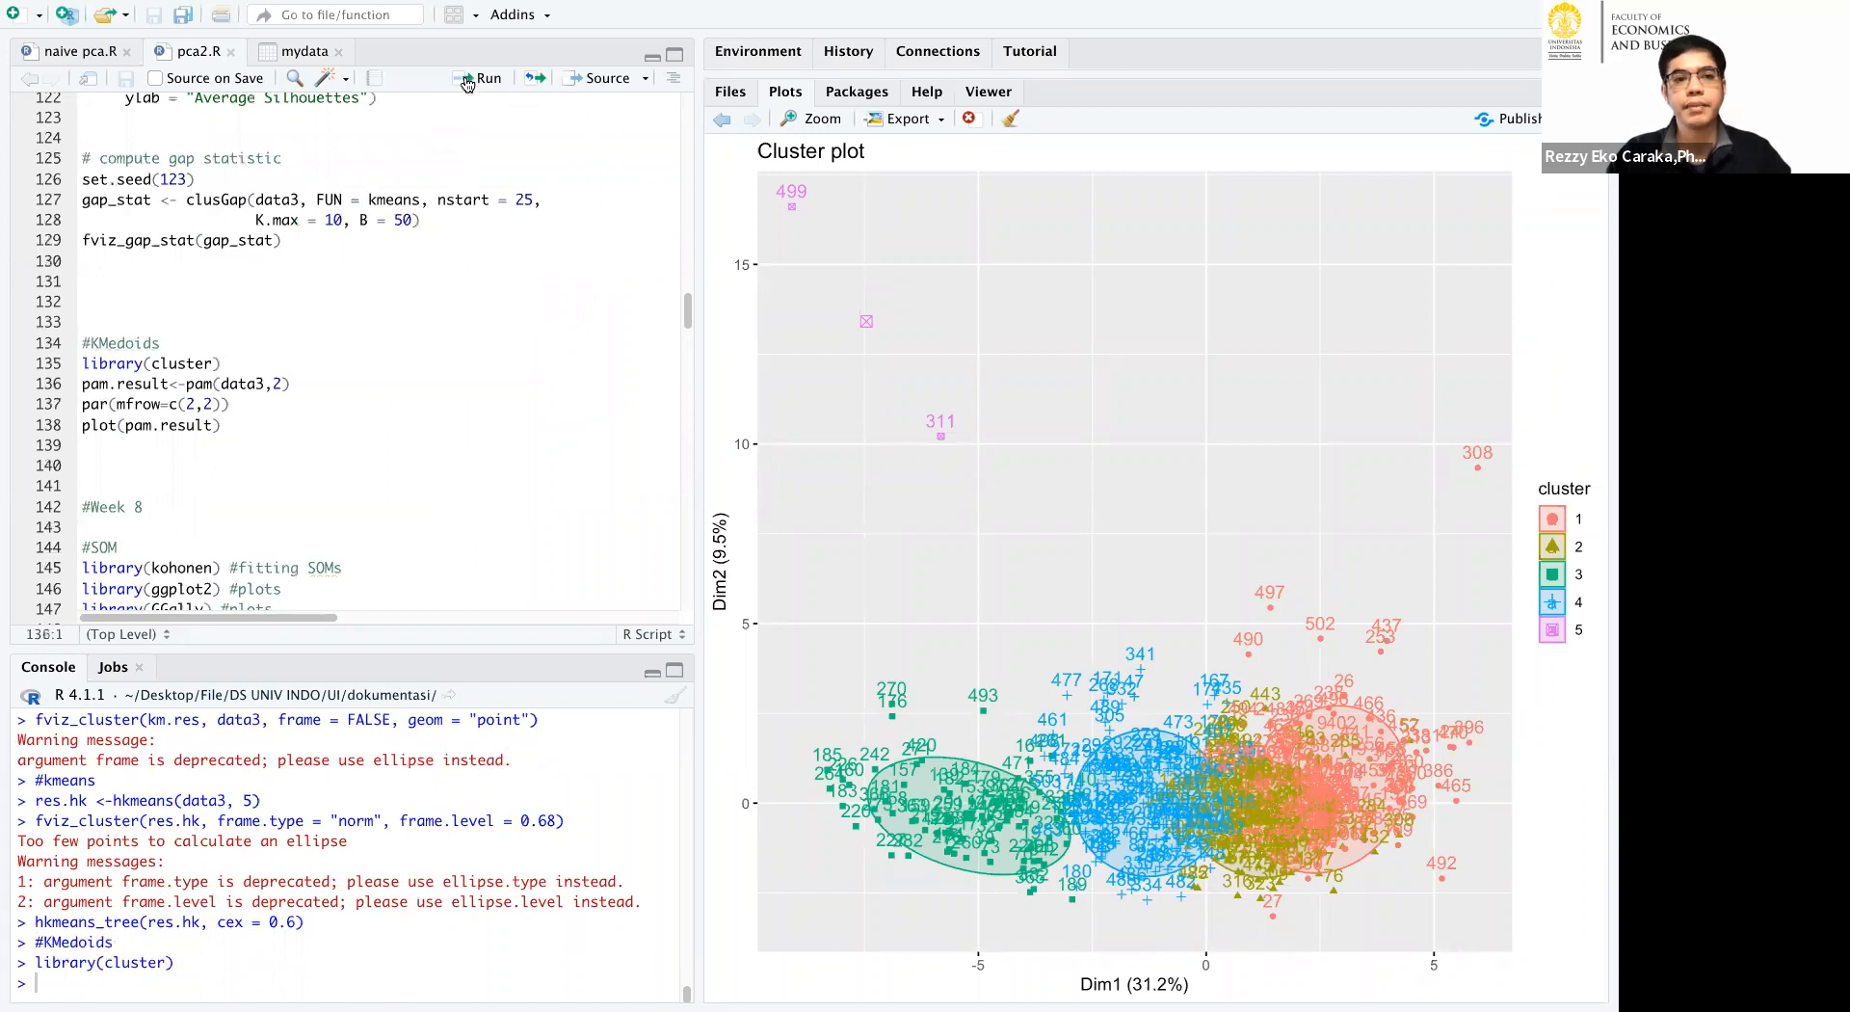
{"action": "left_click", "coordinate": [467, 83]}
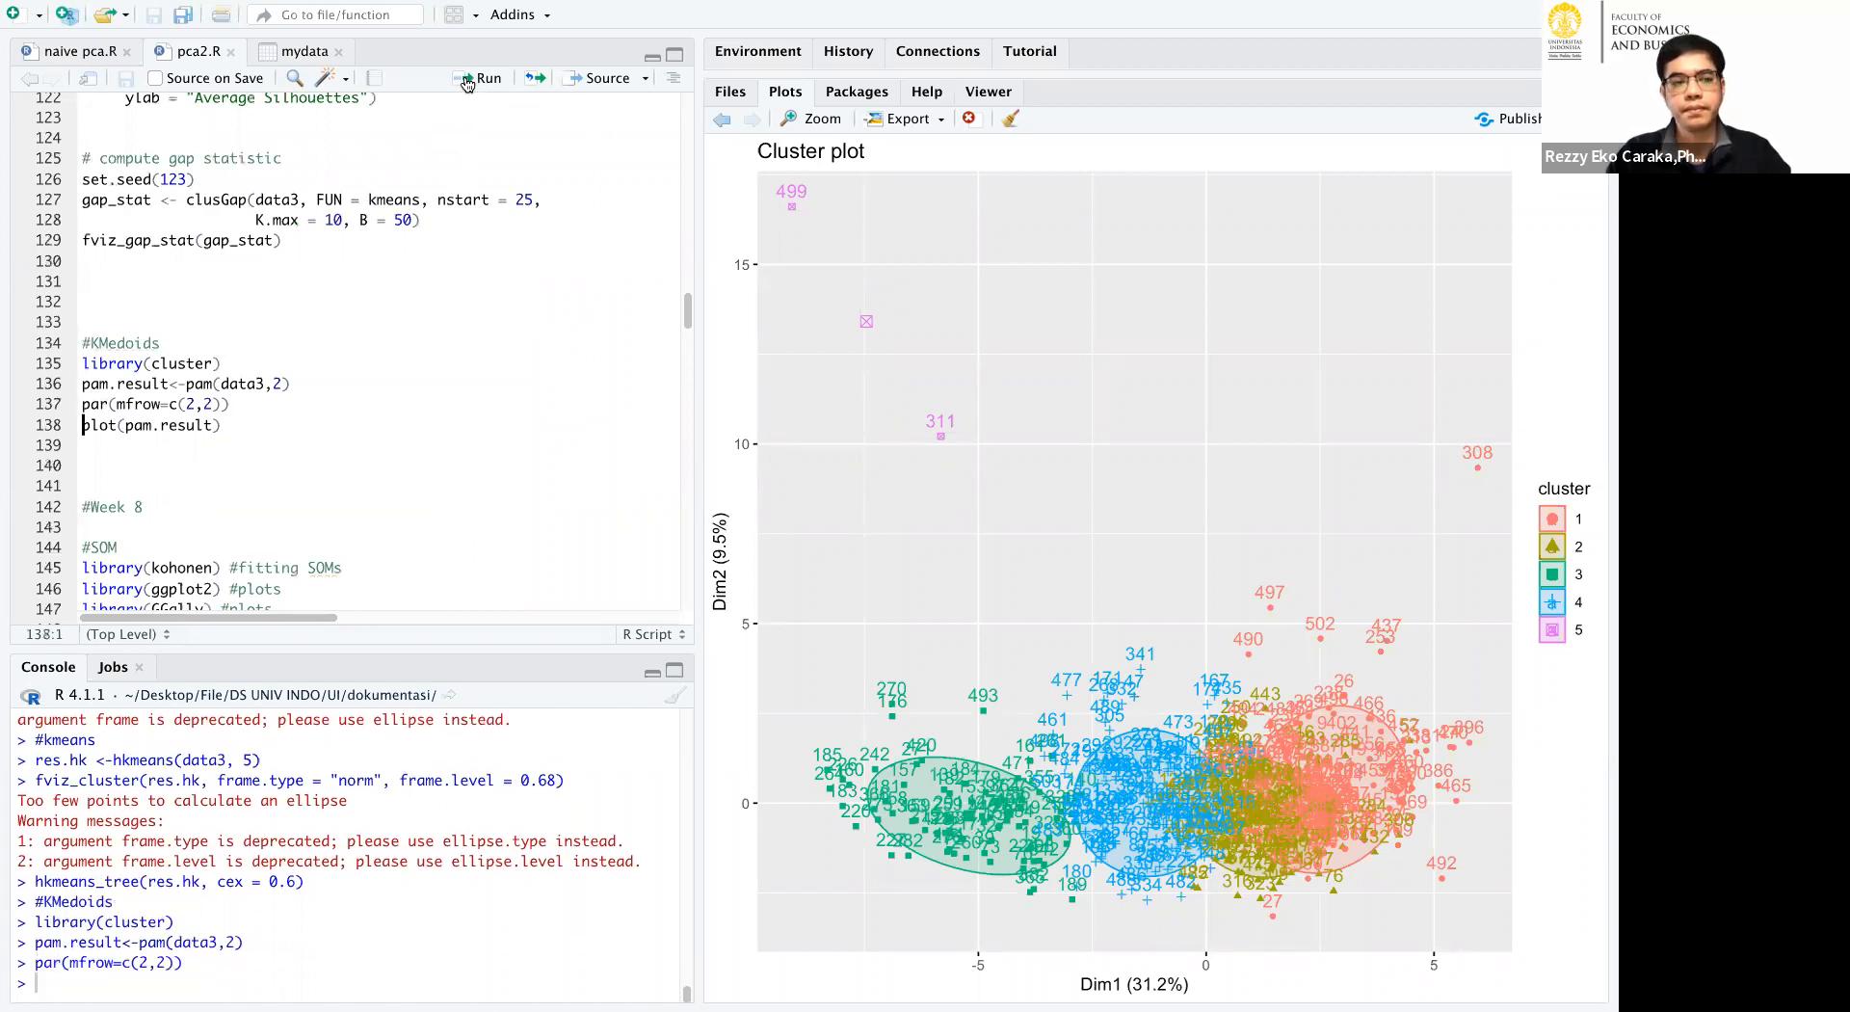
{"action": "left_click", "coordinate": [468, 83]}
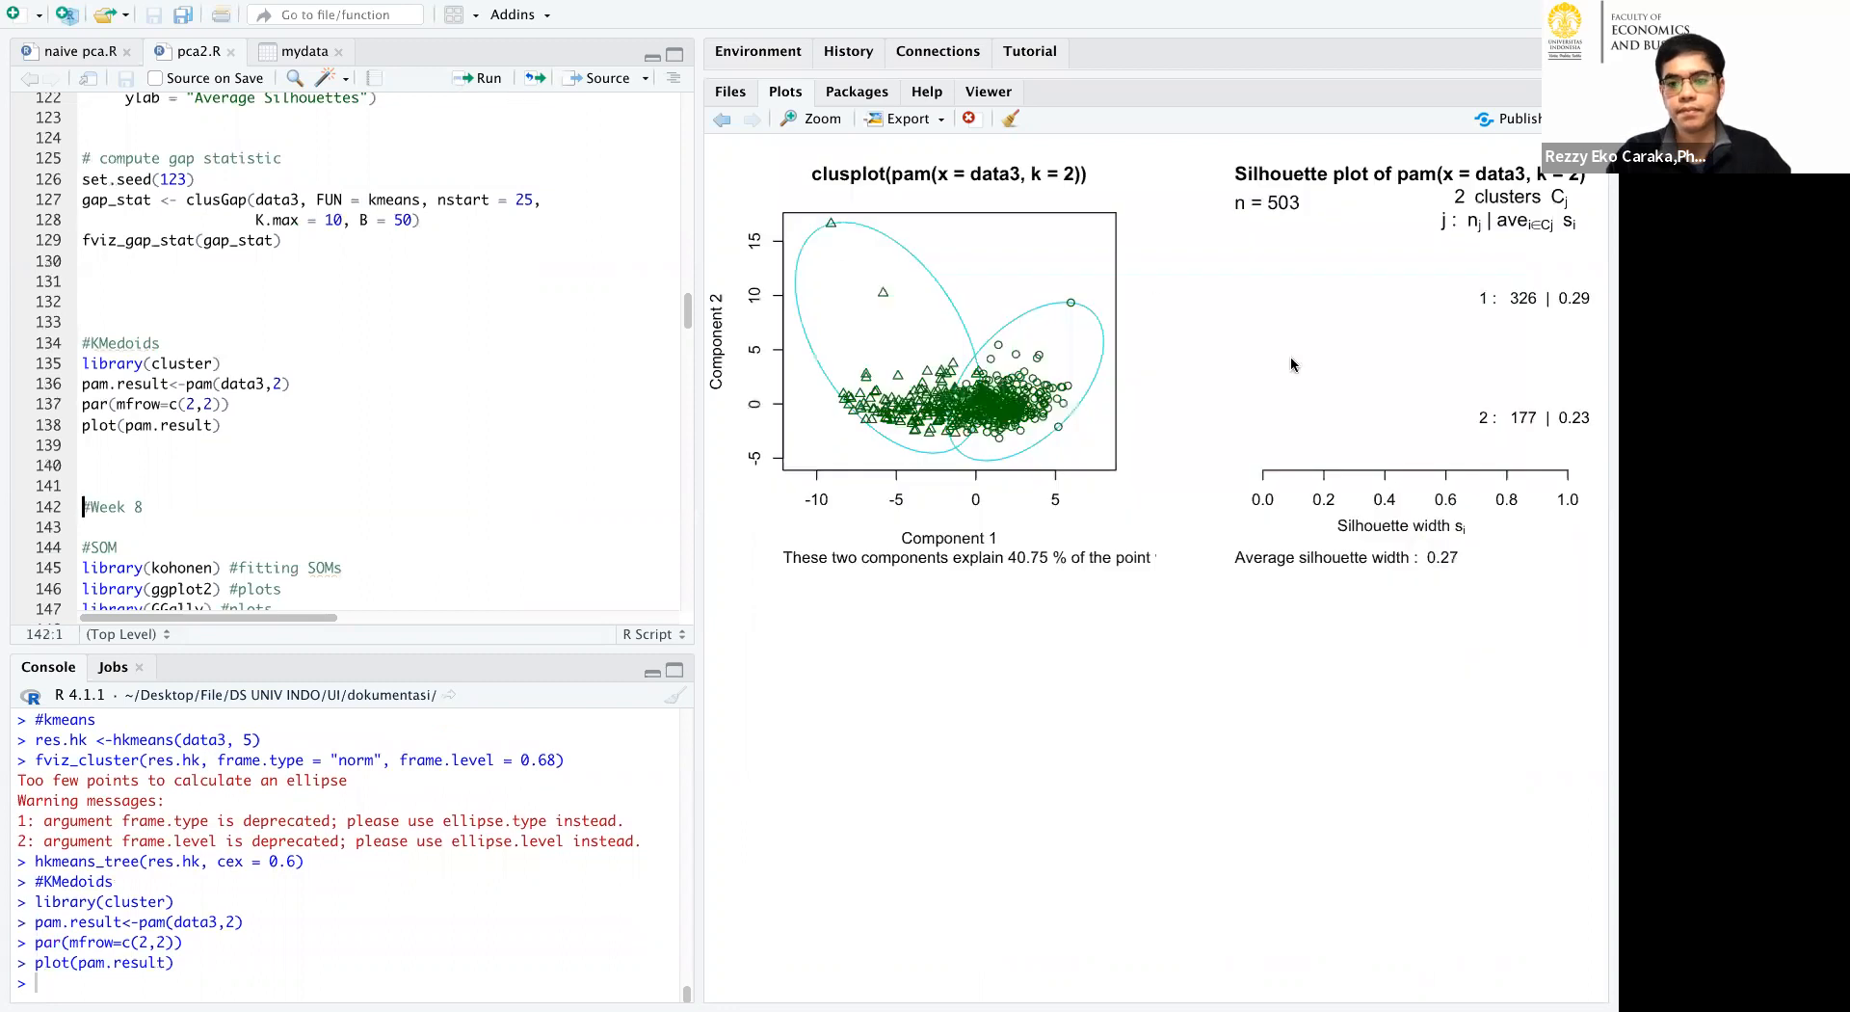
Highlight data3 in the pam call and re-enter its cluster count as 2.
{"action": "left_click_drag", "start_coordinate": [264, 382], "coordinate": [223, 382]}
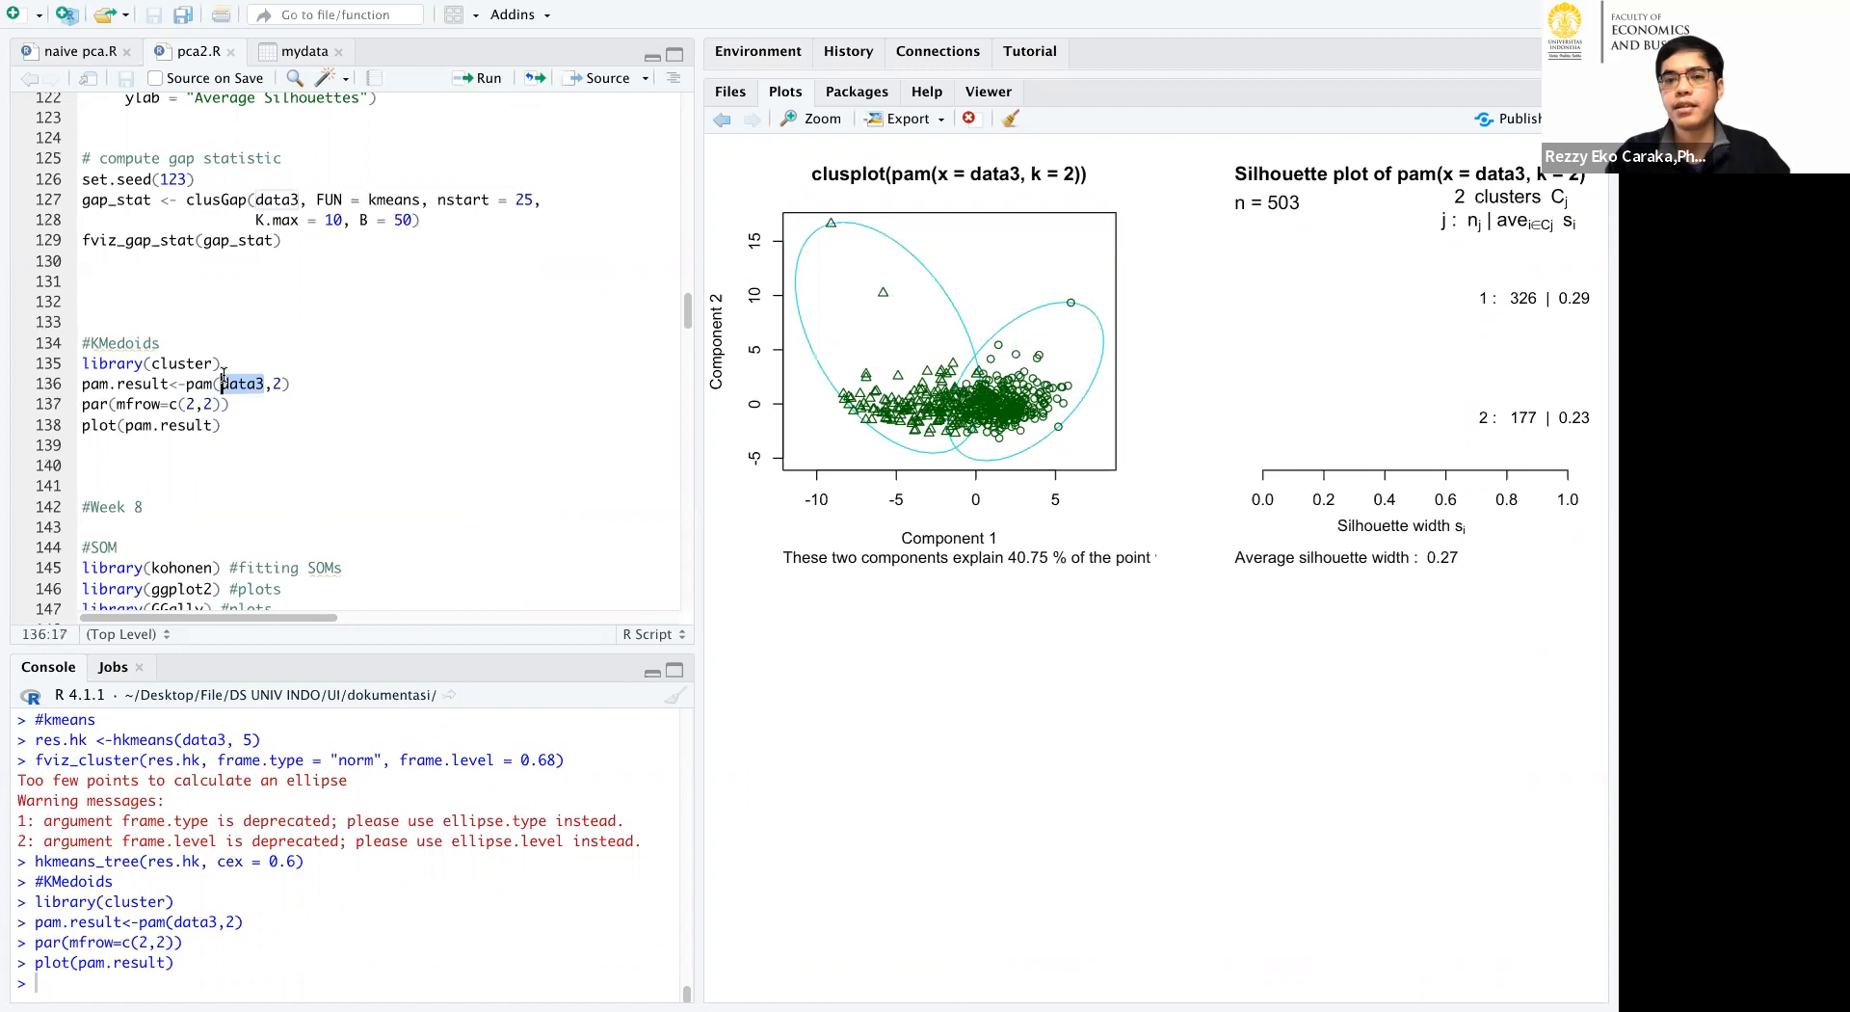
{"action": "left_click", "coordinate": [286, 384]}
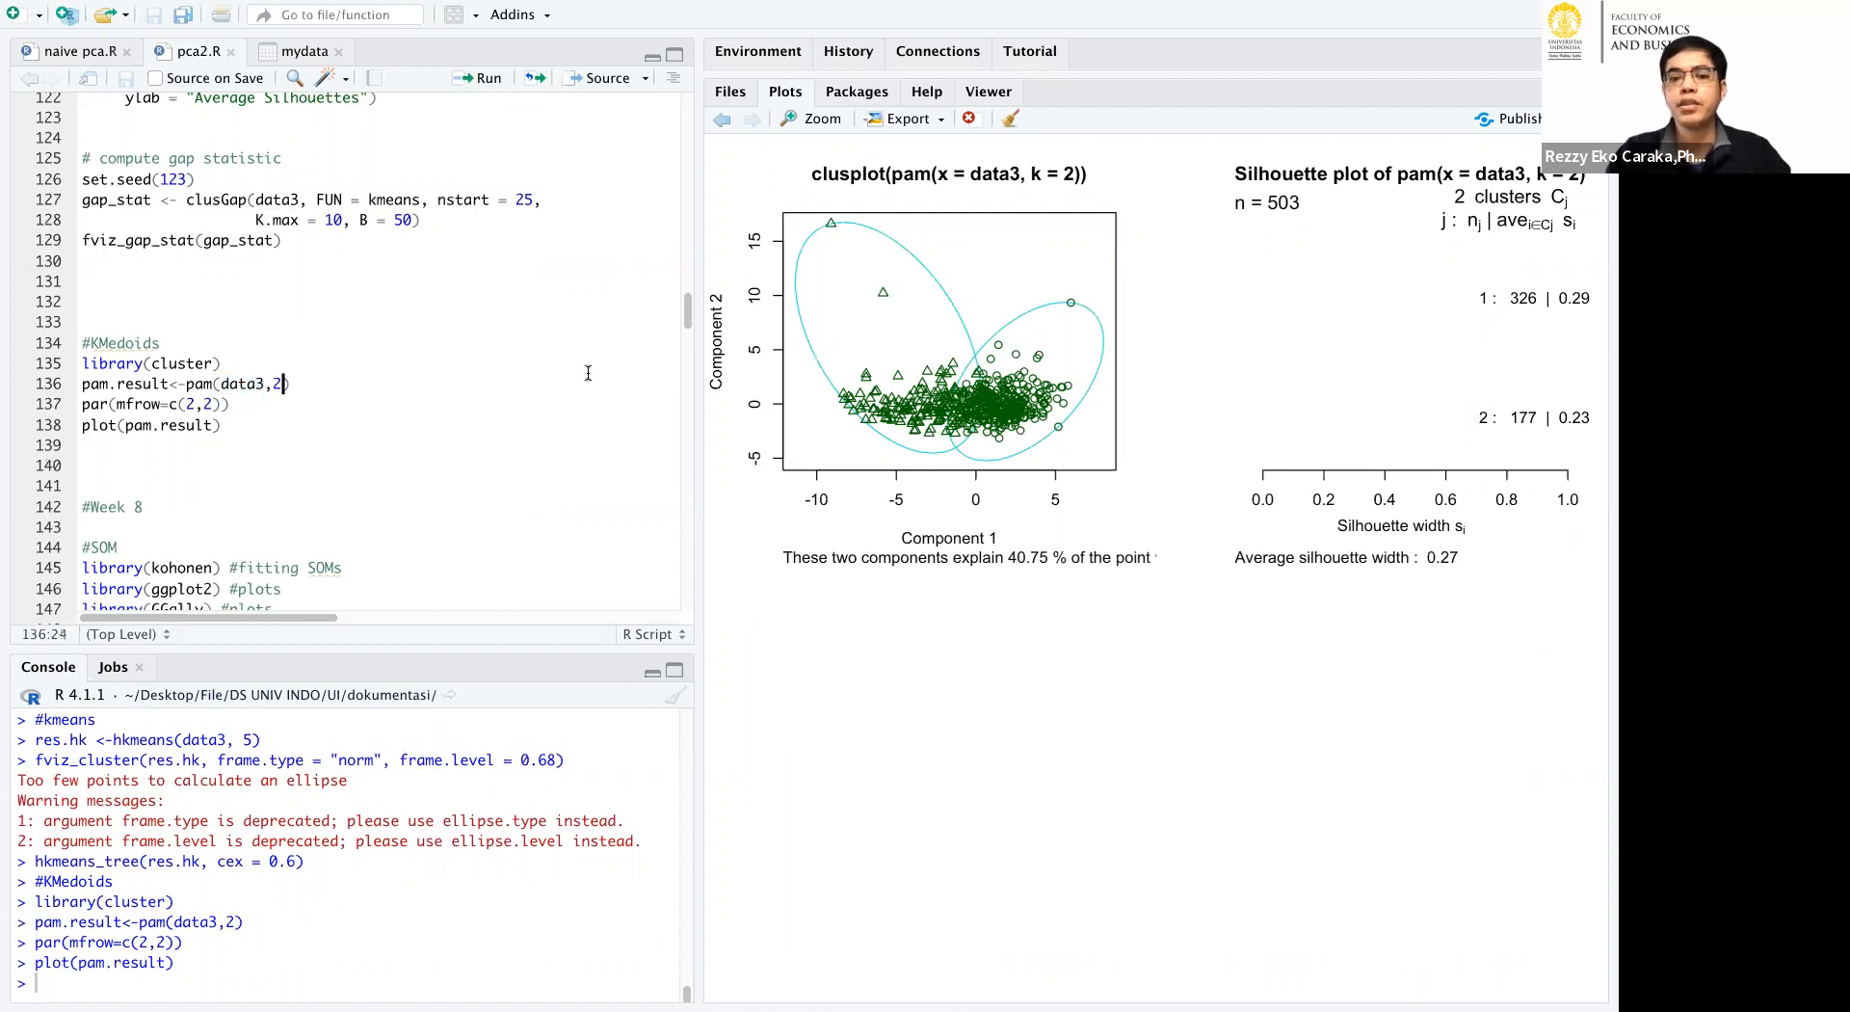
{"action": "key", "text": "BackSpace"}
{"action": "type", "text": "2"}
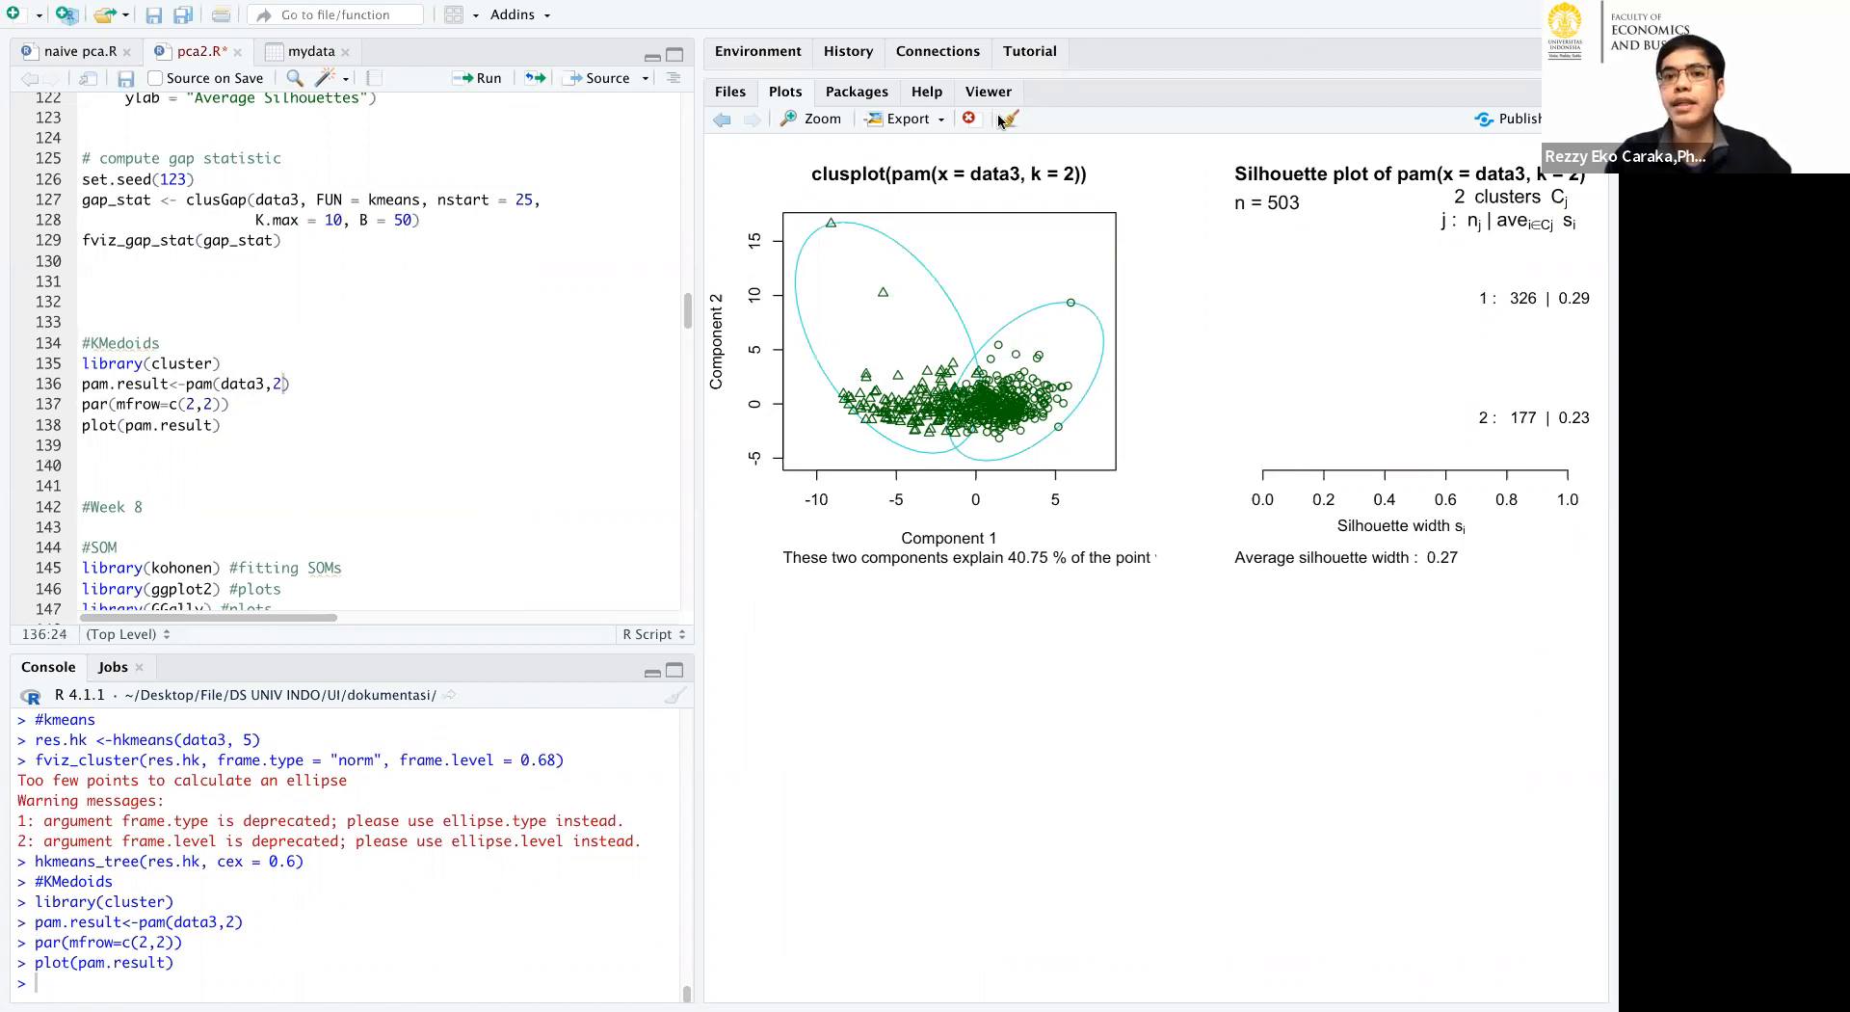
Circle the clusplot's explained-variability note and its percentage, and outline the average silhouette width.
{"action": "left_click_drag", "start_coordinate": [1044, 515], "coordinate": [873, 515]}
{"action": "mouse_move", "coordinate": [776, 557]}
{"action": "left_mouse_down"}
{"action": "mouse_move", "coordinate": [1012, 617]}
{"action": "mouse_move", "coordinate": [1195, 557]}
{"action": "mouse_move", "coordinate": [1065, 509]}
{"action": "mouse_move", "coordinate": [1029, 545]}
{"action": "mouse_move", "coordinate": [1075, 549]}
{"action": "mouse_move", "coordinate": [1052, 576]}
{"action": "left_mouse_up"}
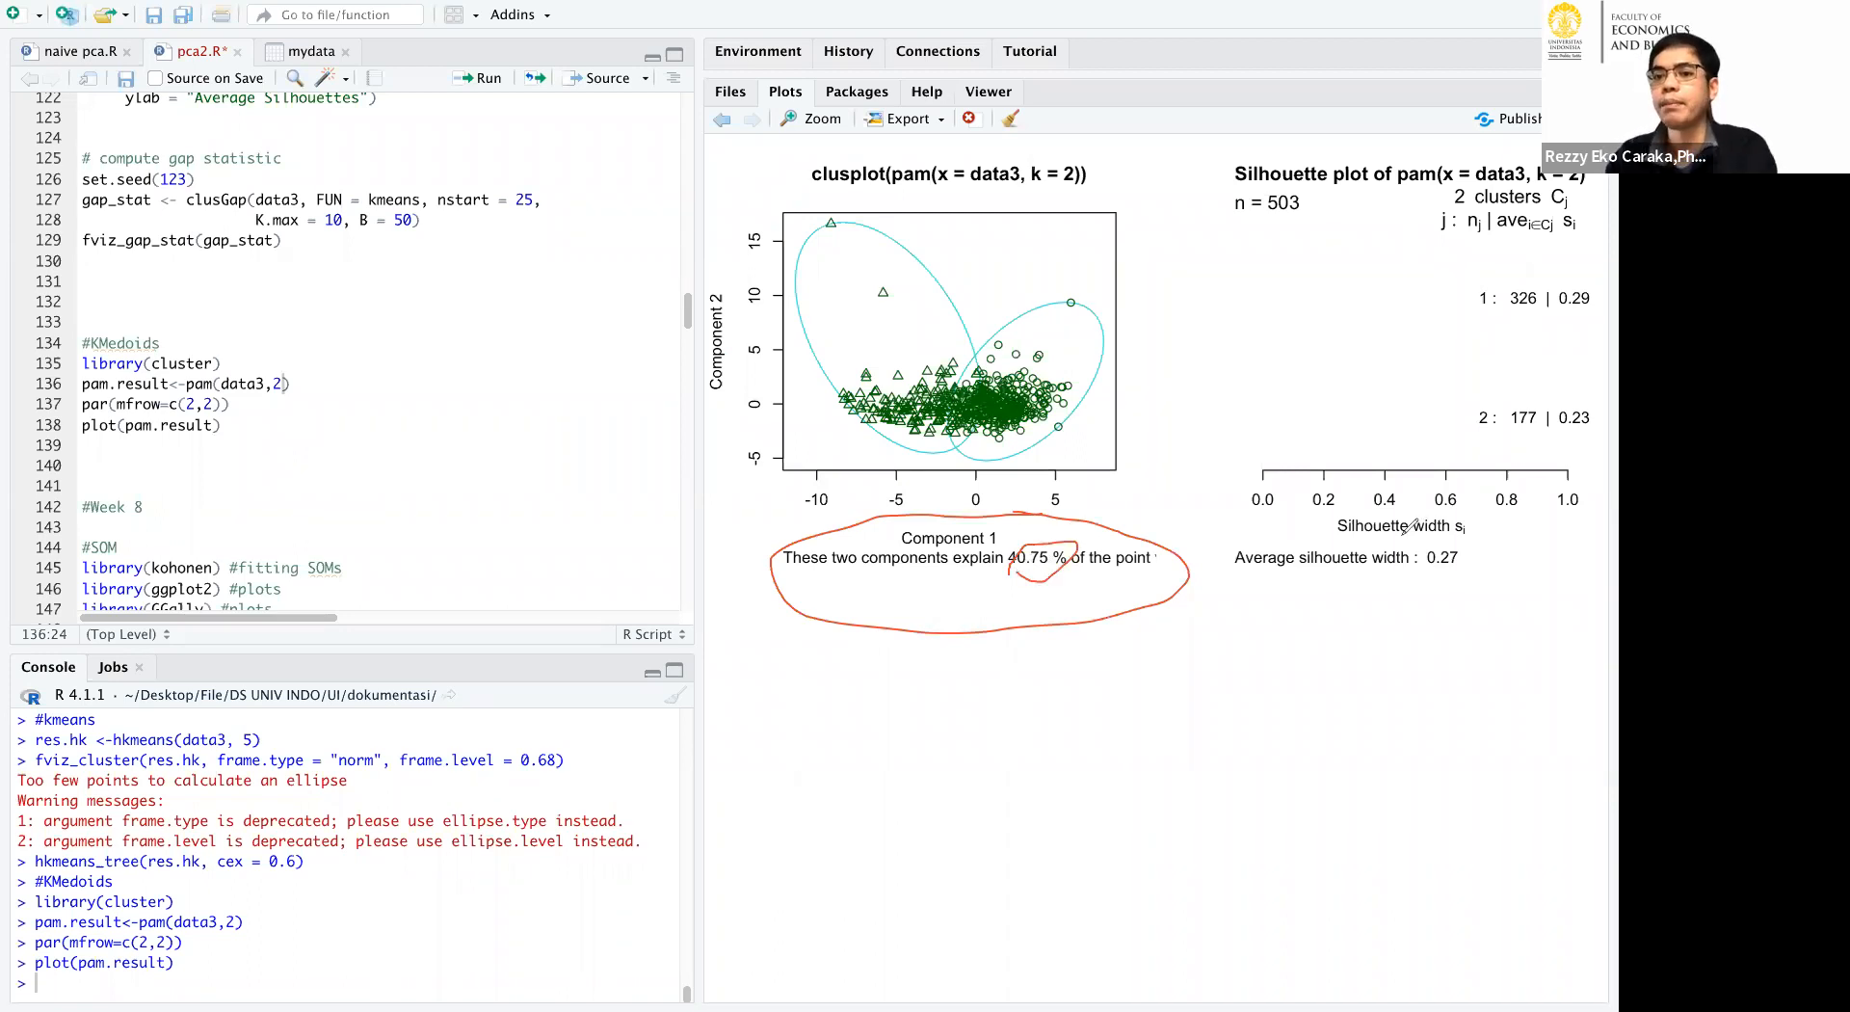
{"action": "mouse_move", "coordinate": [1228, 546]}
{"action": "left_mouse_down"}
{"action": "mouse_move", "coordinate": [1500, 546]}
{"action": "mouse_move", "coordinate": [1502, 564]}
{"action": "mouse_move", "coordinate": [1426, 586]}
{"action": "mouse_move", "coordinate": [1236, 542]}
{"action": "left_mouse_up"}
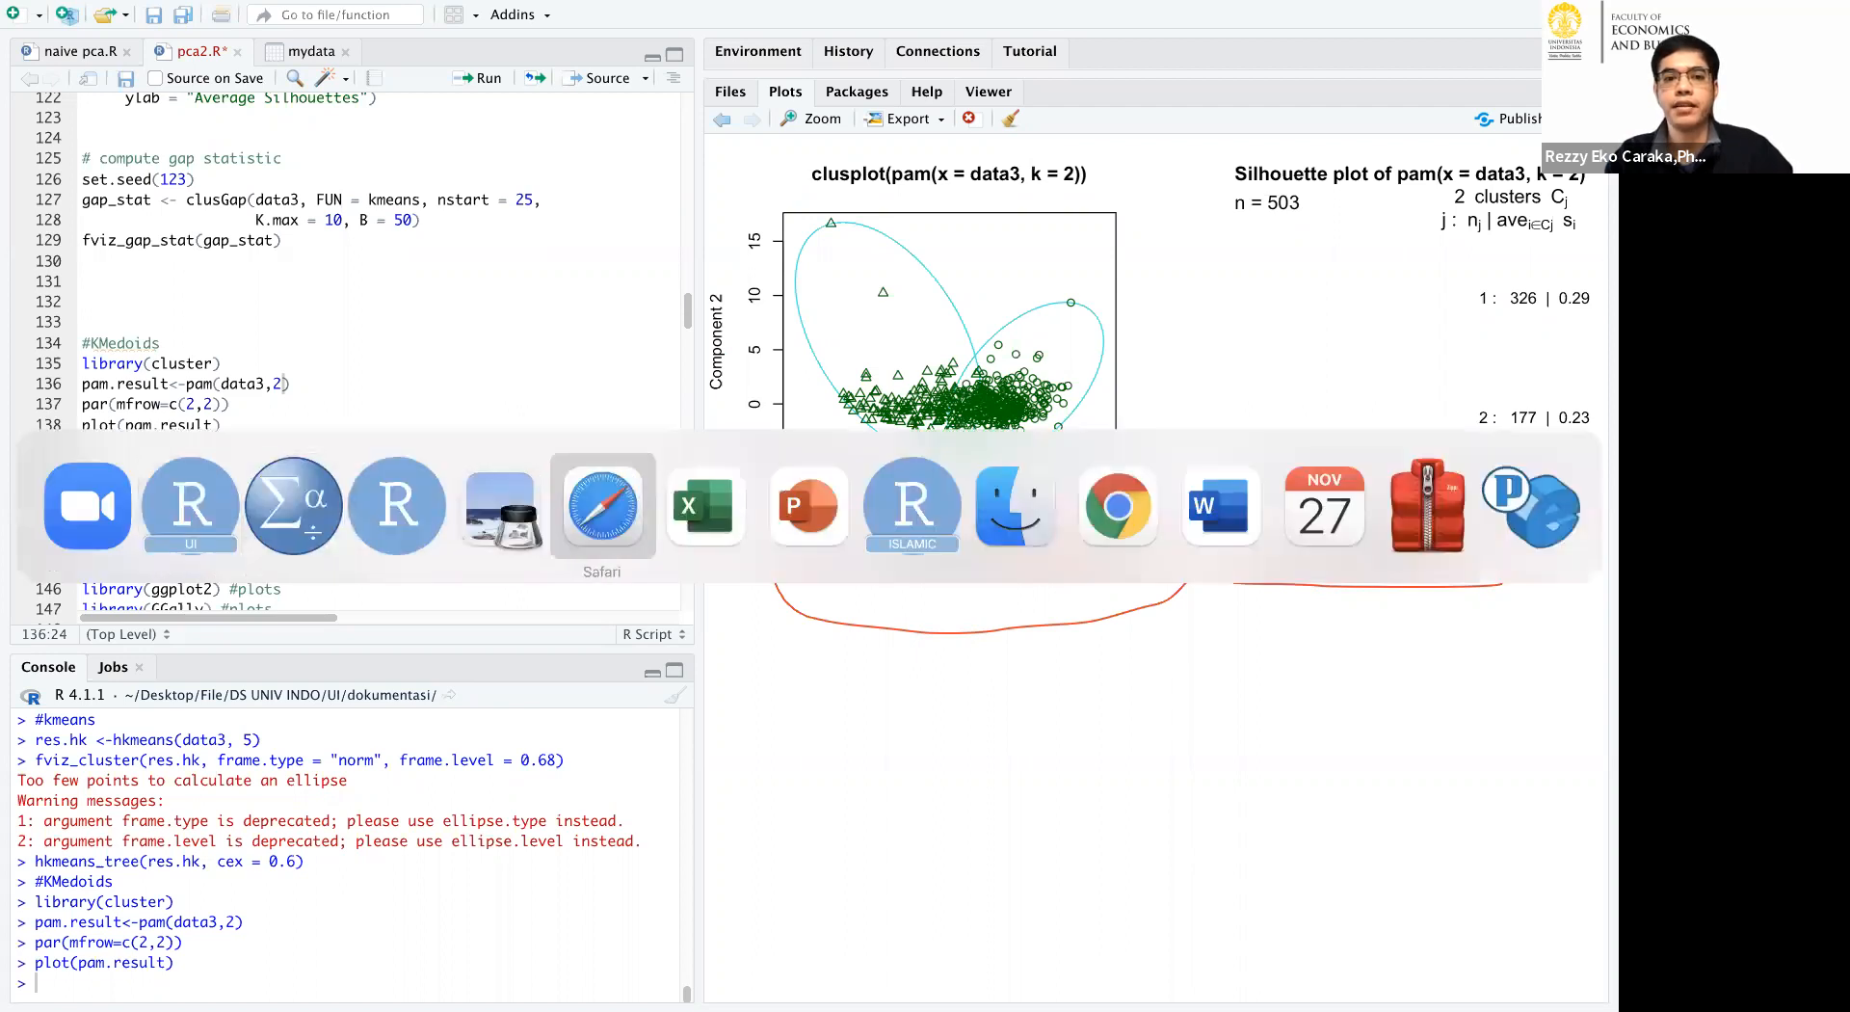
Switch to the SOAL Nomor 2 workbook in Excel and clear the red drawings over the sheet.
{"action": "key", "text": "super+Tab"}
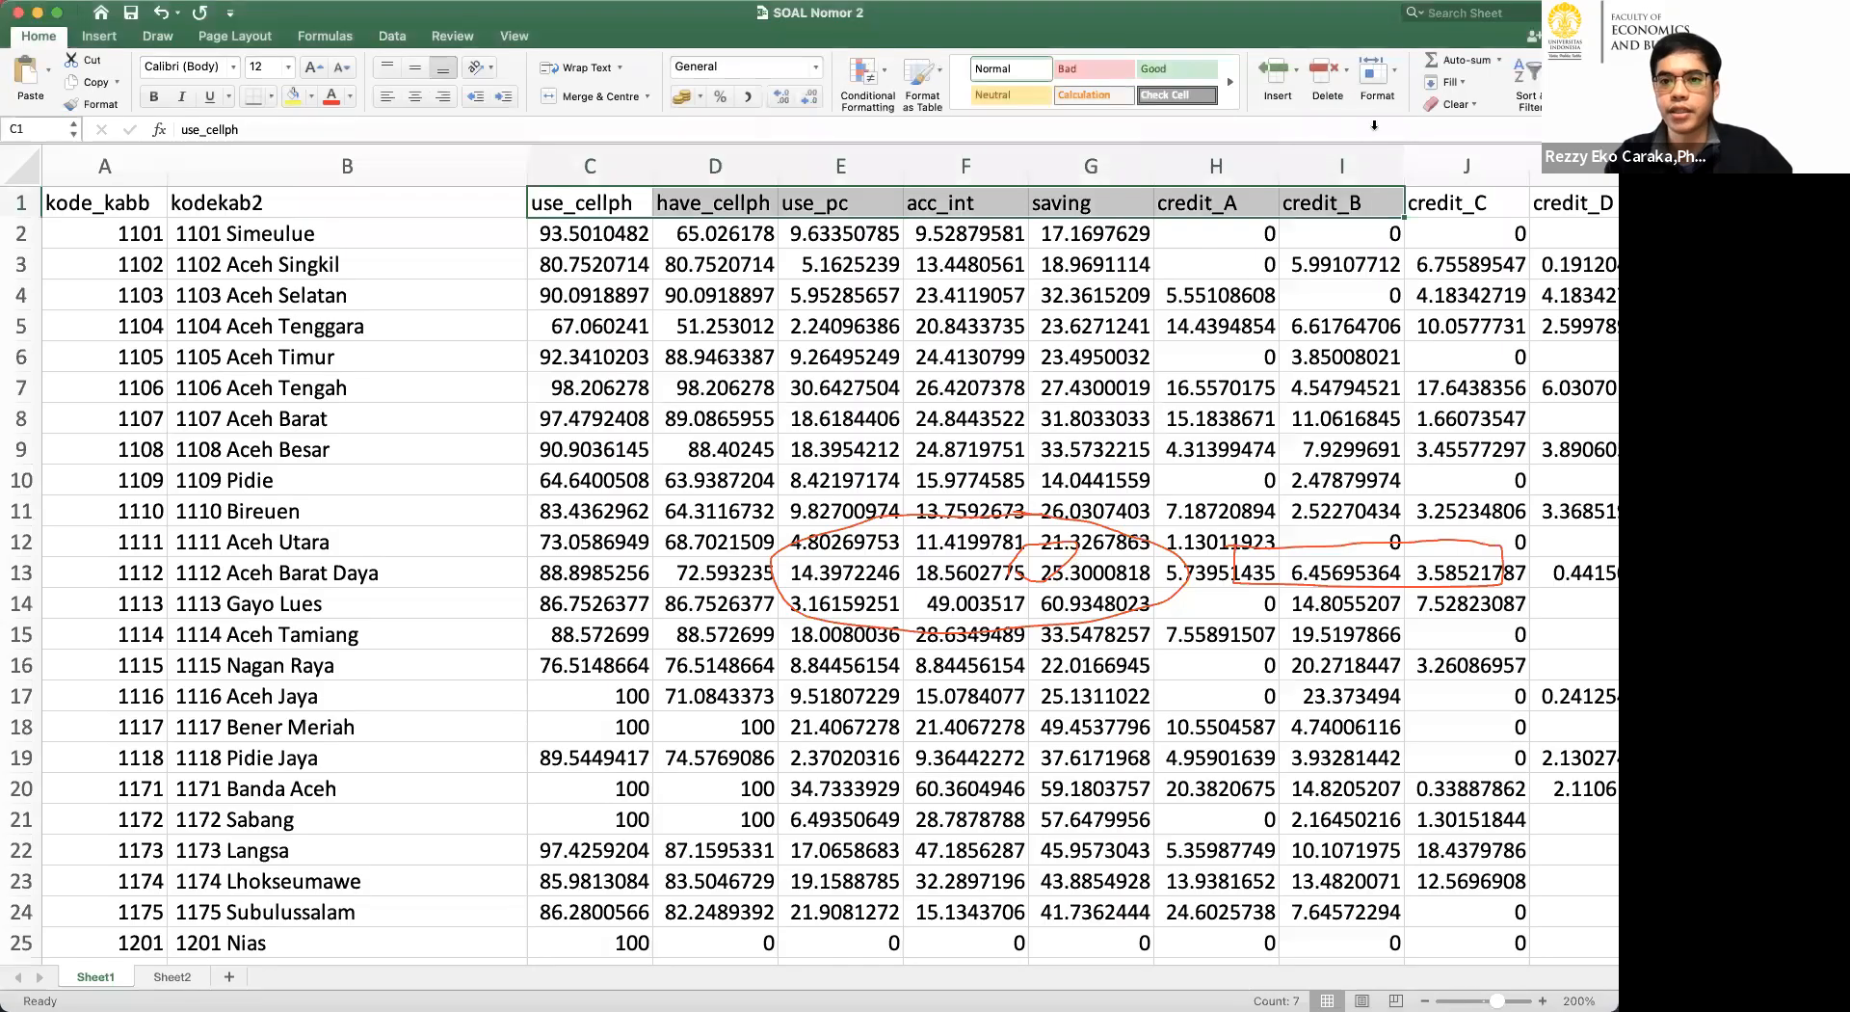
{"action": "left_click", "coordinate": [1442, 162]}
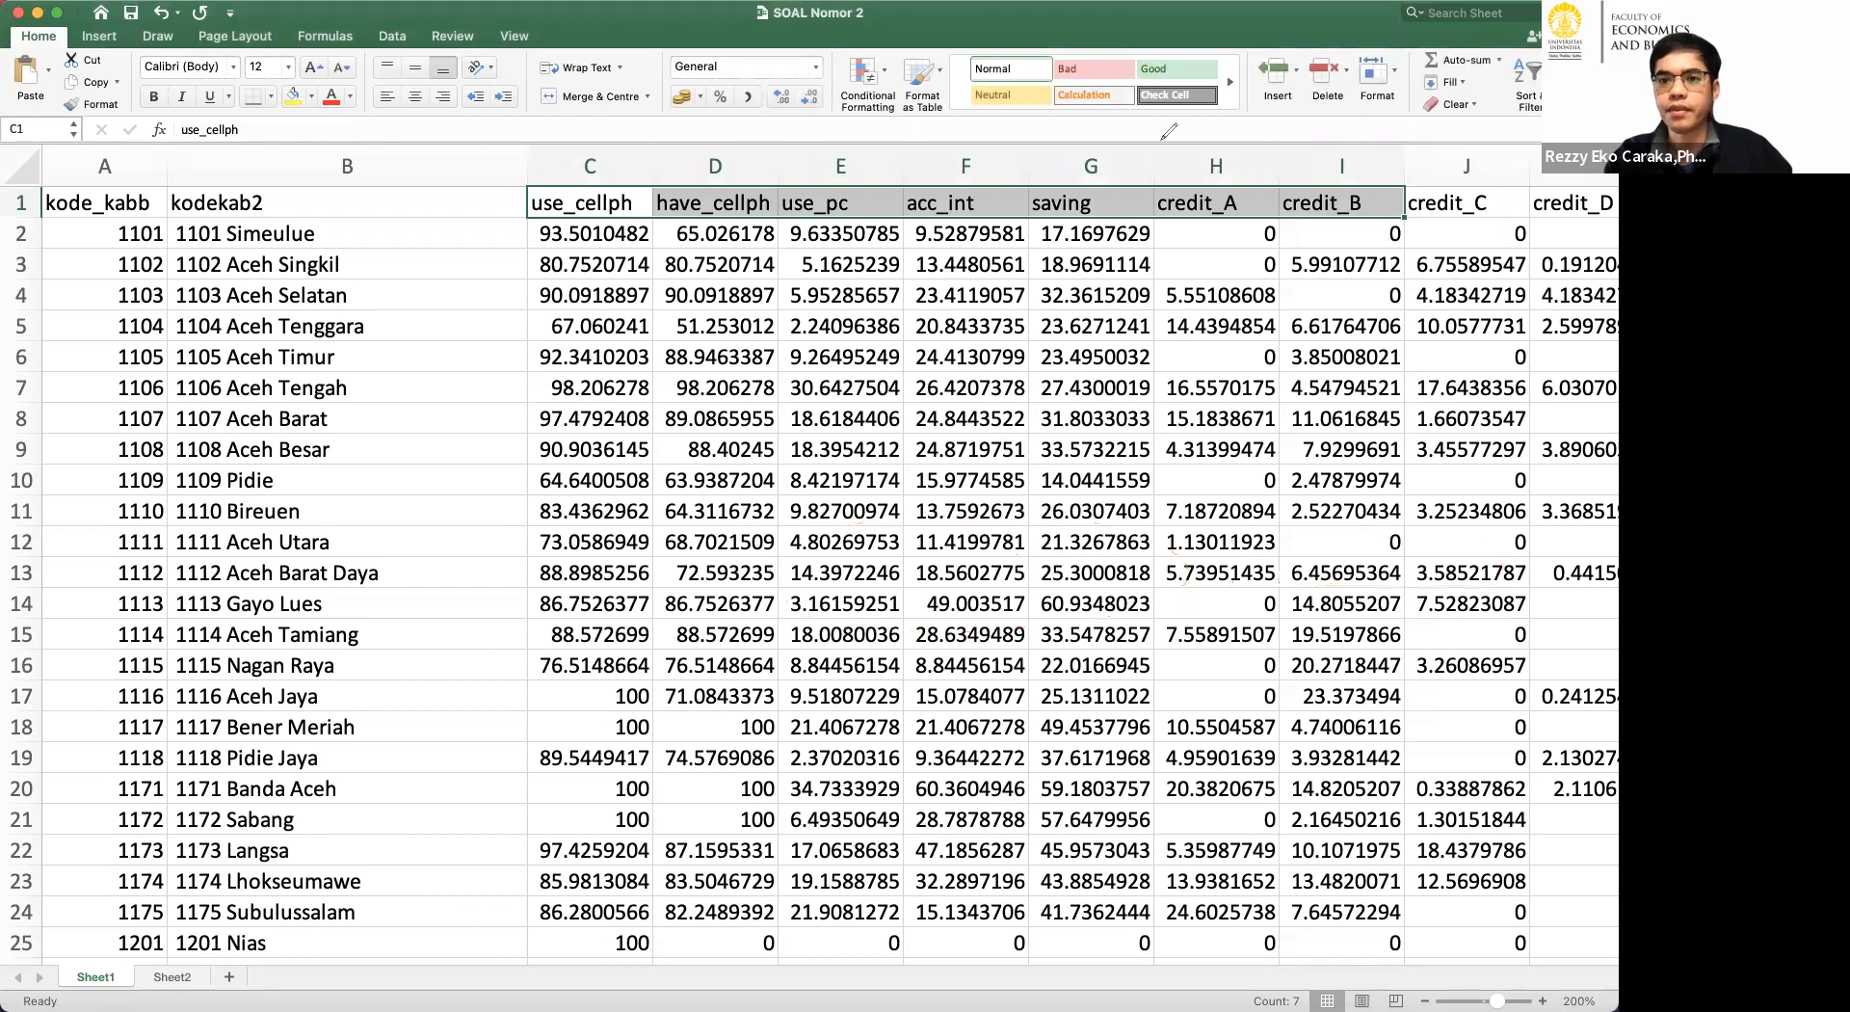
{"action": "left_click", "coordinate": [790, 102]}
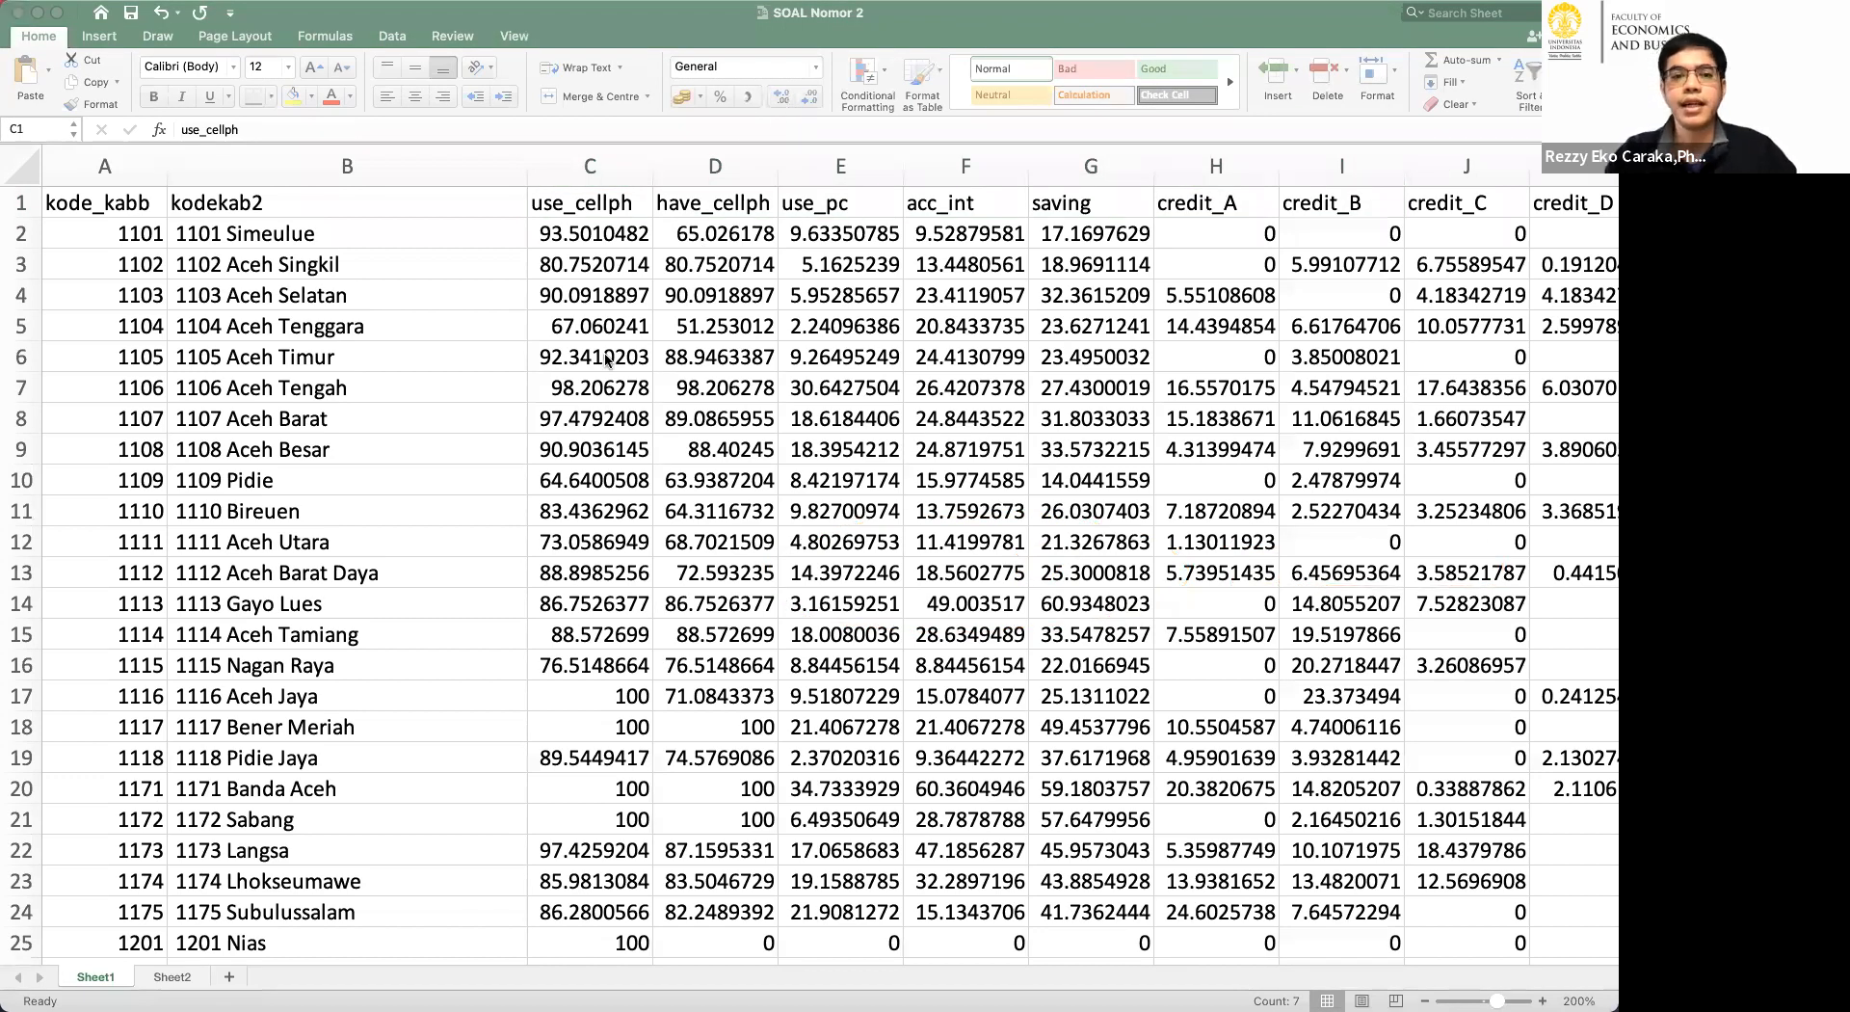
Point out the use_cellph, have_cellph and use_pc variable headers one after another.
{"action": "scroll", "coordinate": [607, 359], "scroll_direction": "right", "scroll_amount": 1}
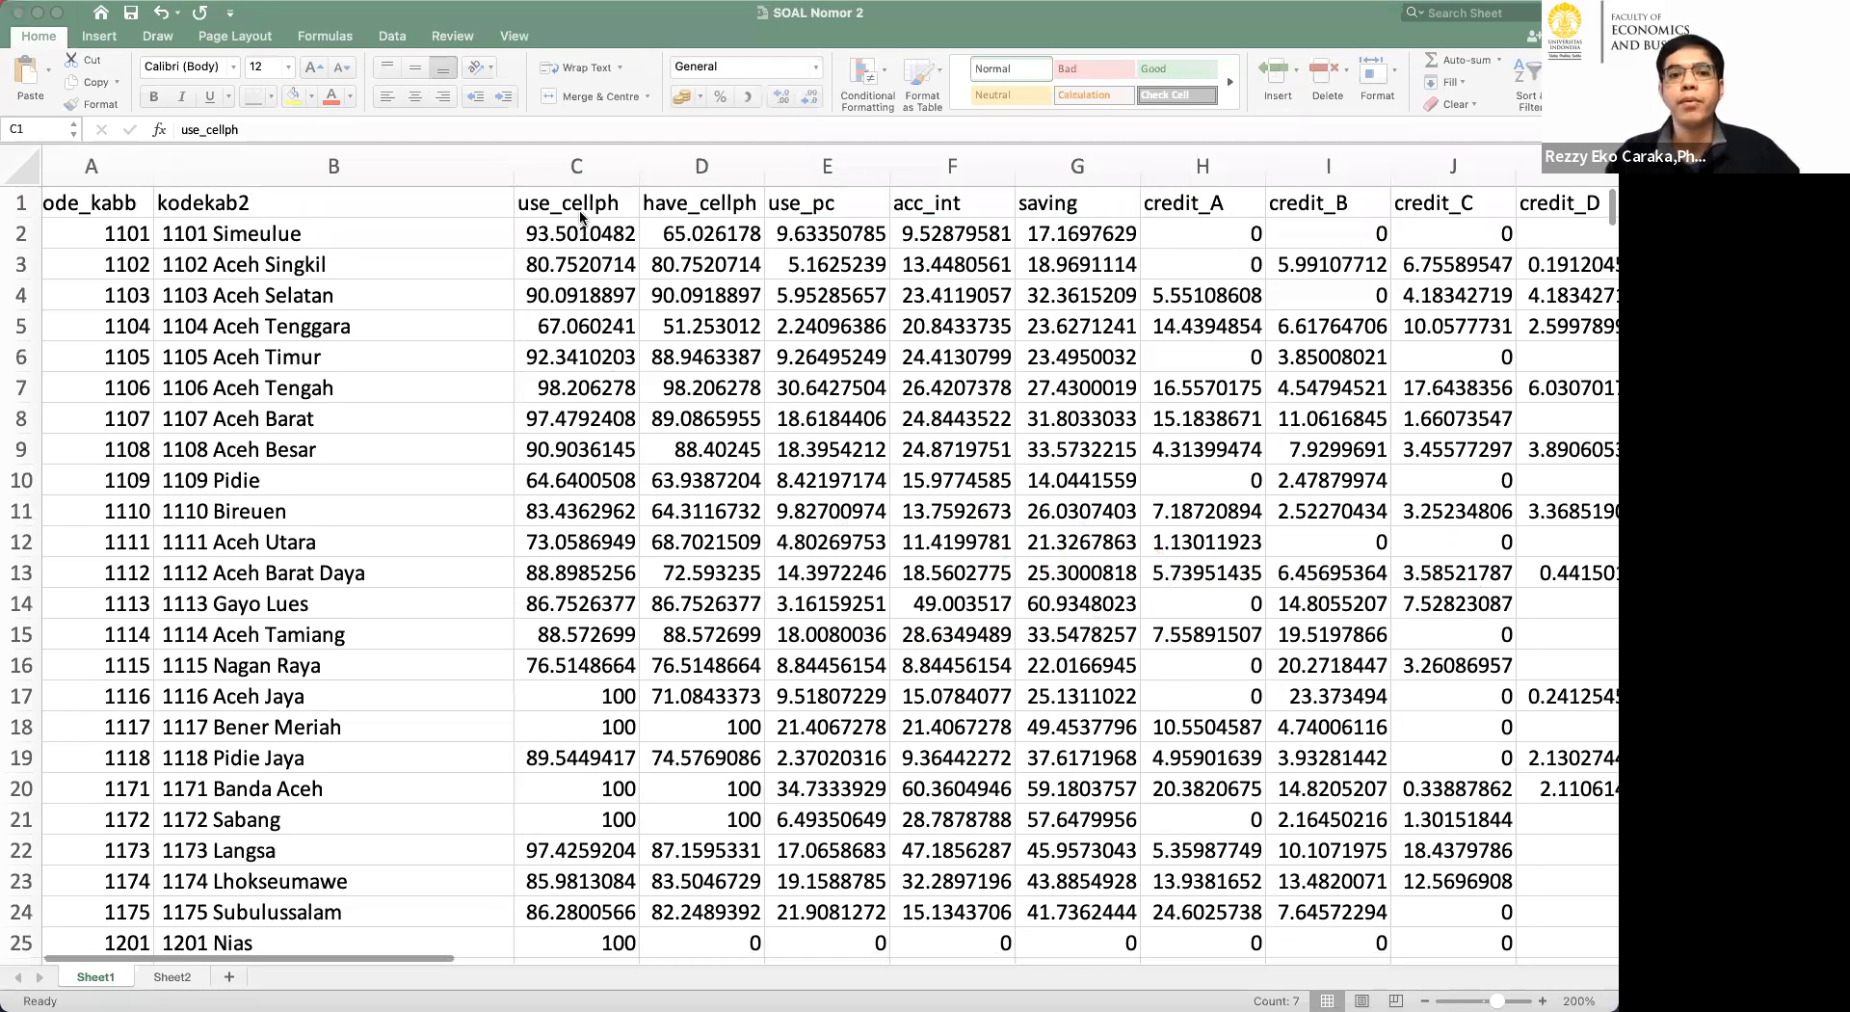
{"action": "left_click", "coordinate": [581, 217]}
{"action": "left_click", "coordinate": [582, 217]}
{"action": "left_click", "coordinate": [696, 204]}
{"action": "left_click", "coordinate": [819, 207]}
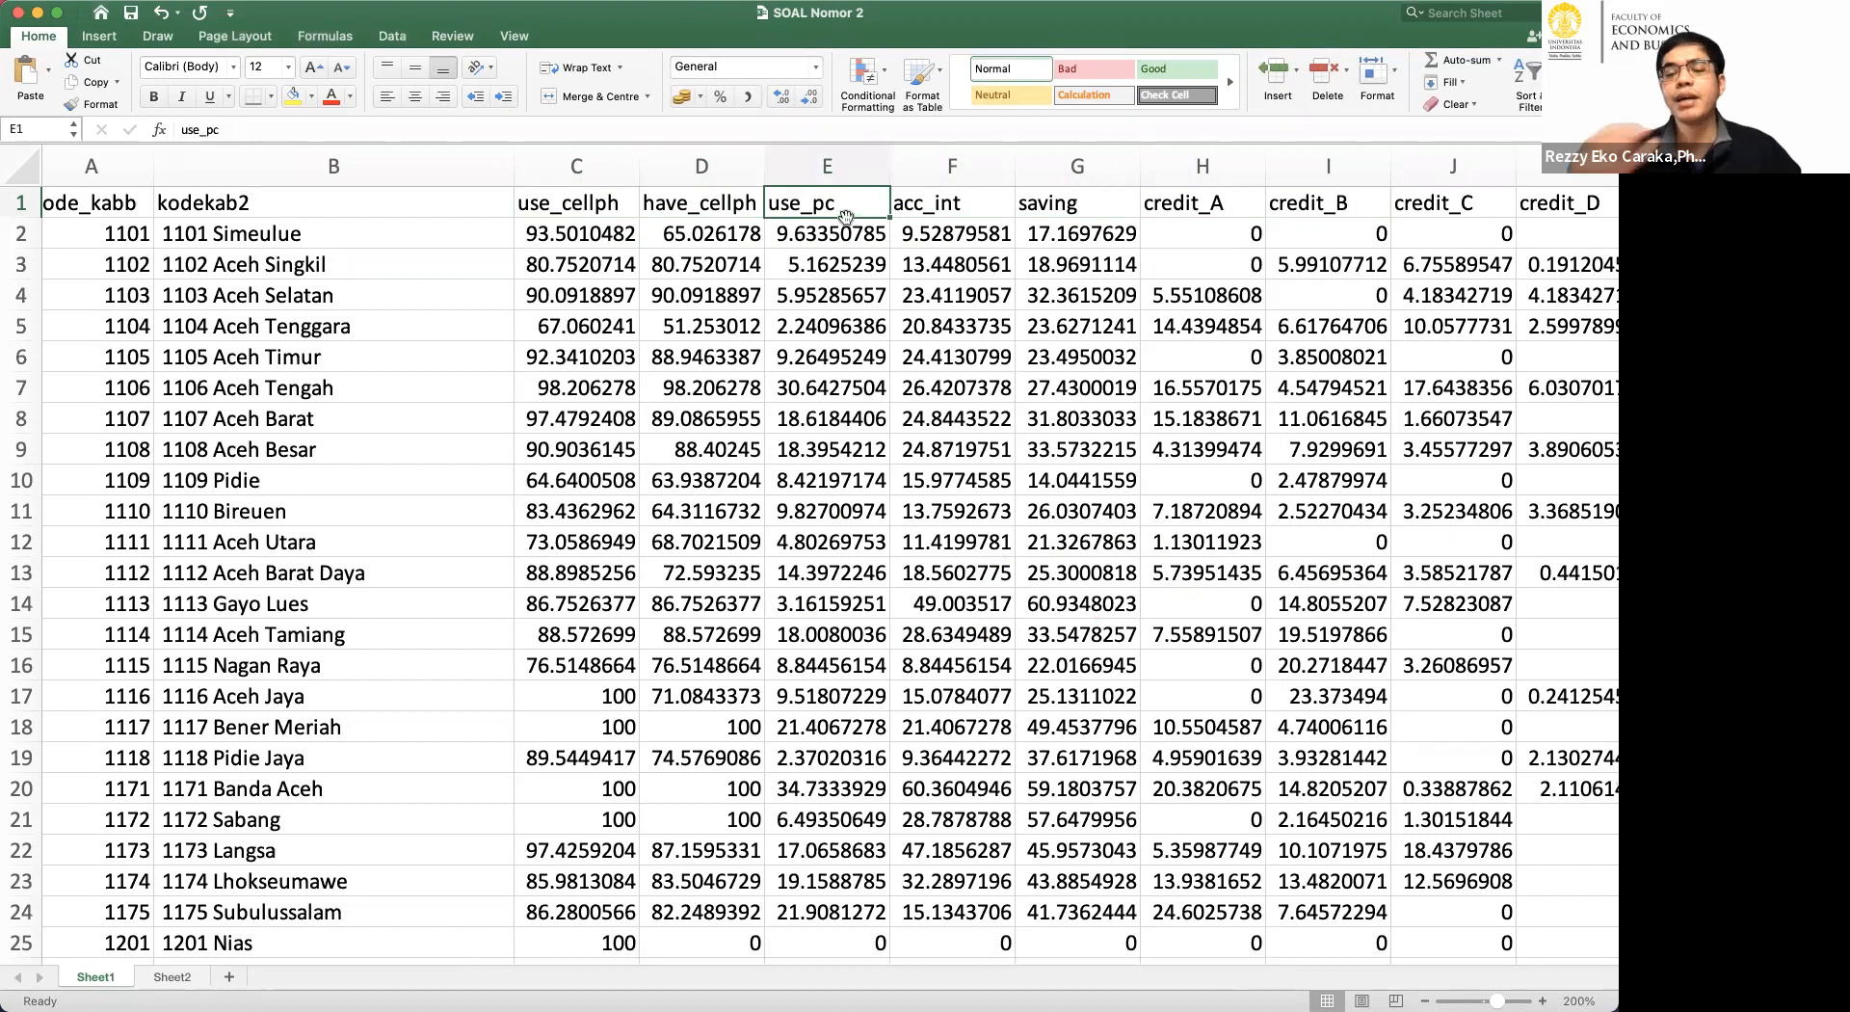
Point out the district names, and compare the use_cellph values of Banda Aceh and Sabang.
{"action": "left_click_drag", "start_coordinate": [258, 237], "coordinate": [292, 363]}
{"action": "left_click", "coordinate": [322, 256]}
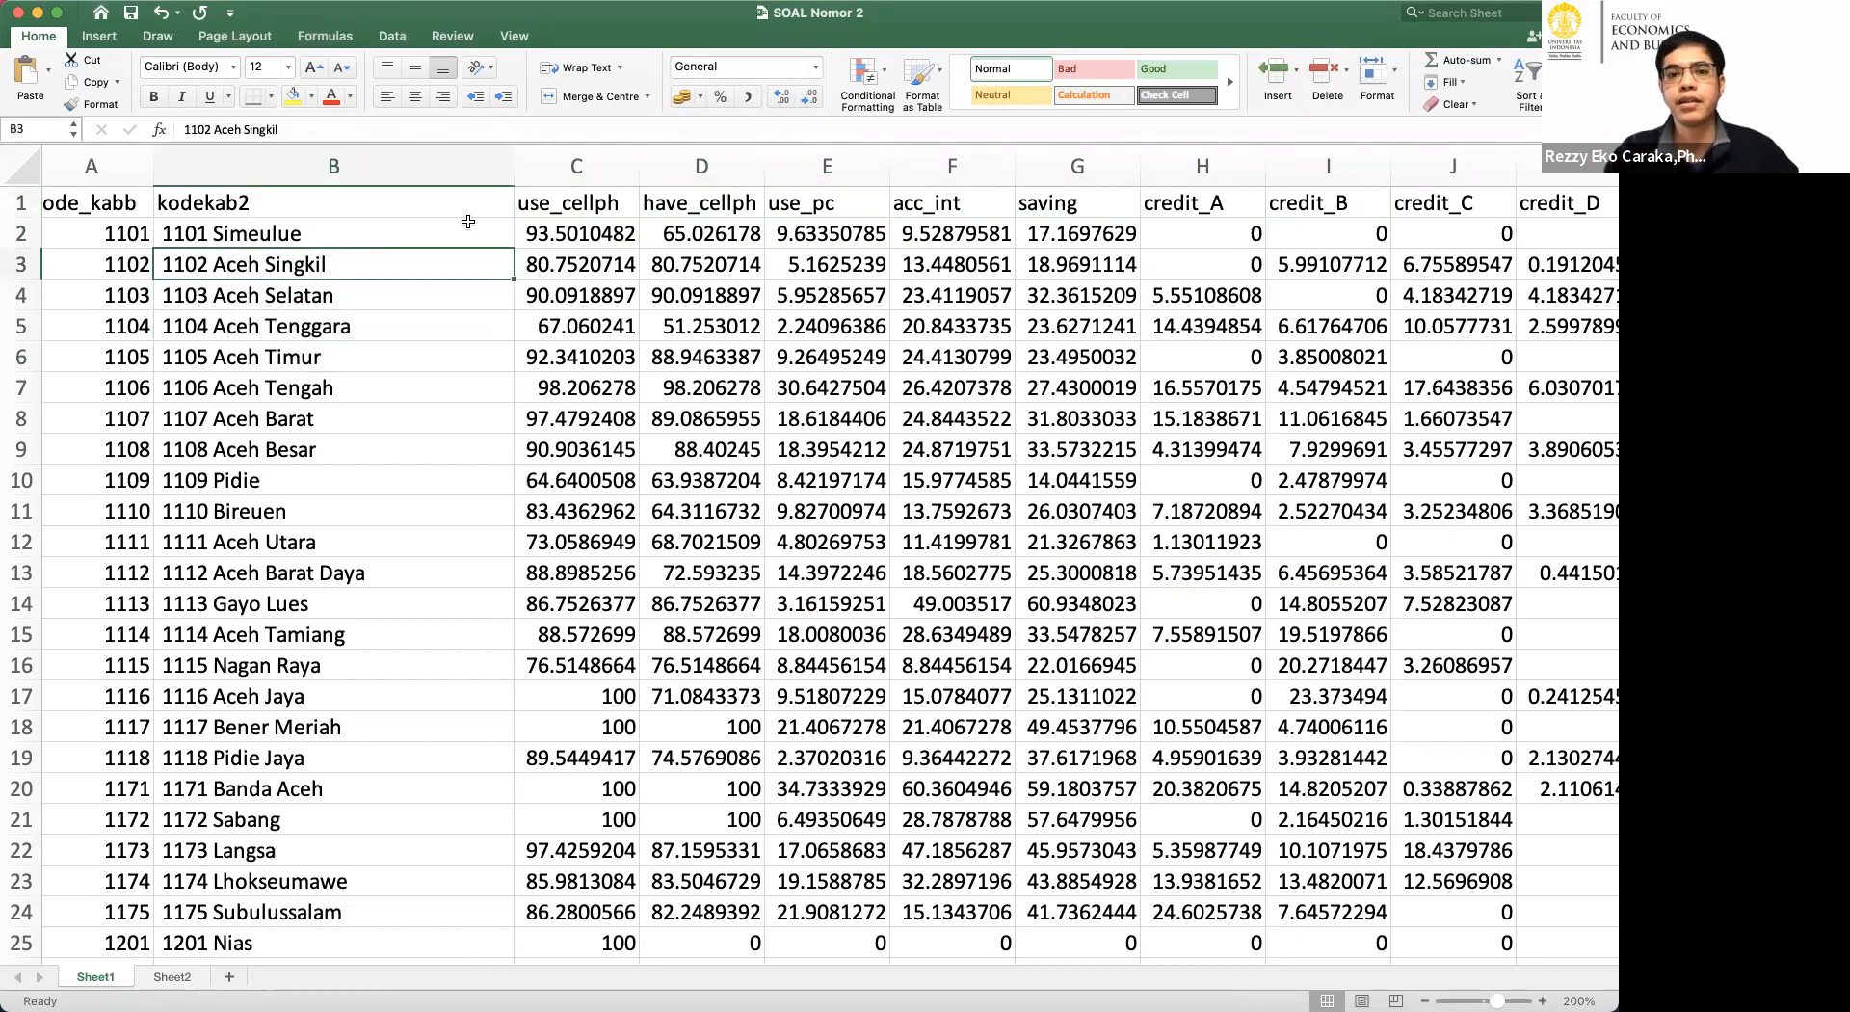
{"action": "left_click_drag", "start_coordinate": [407, 236], "coordinate": [558, 761]}
{"action": "left_click", "coordinate": [556, 788]}
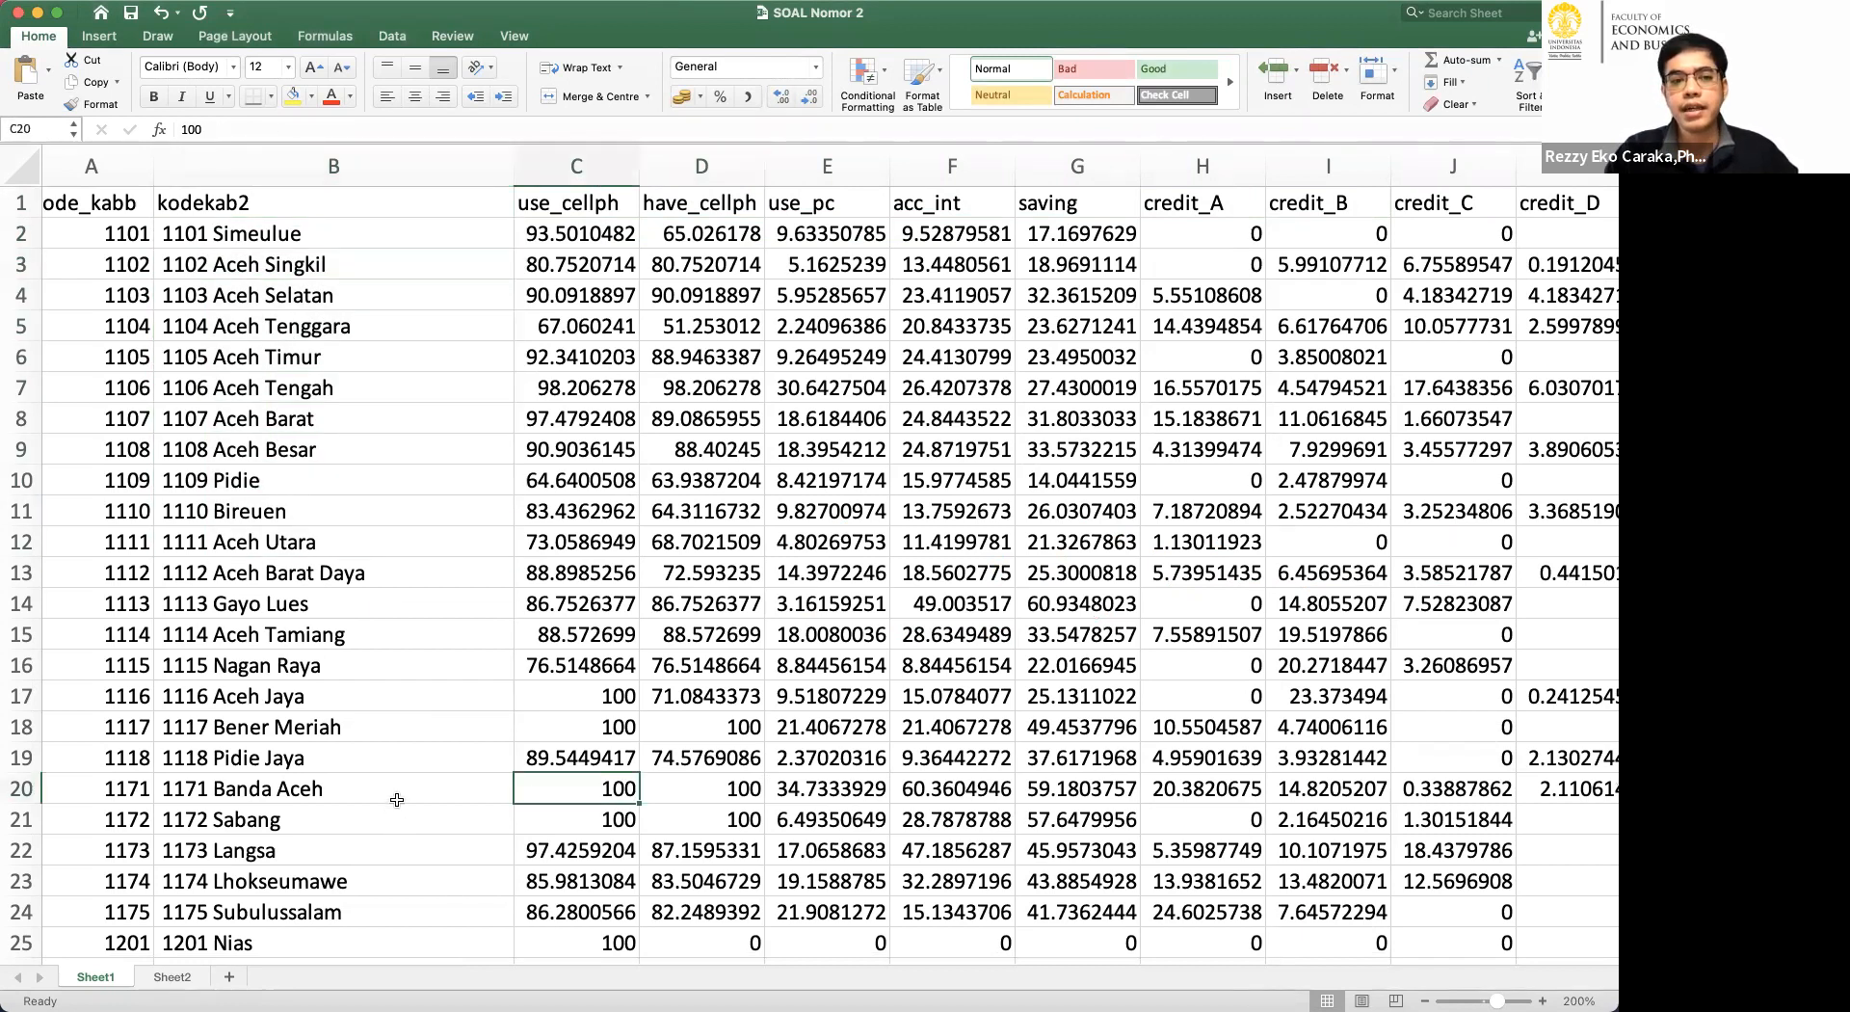
{"action": "left_click", "coordinate": [434, 788]}
{"action": "left_click", "coordinate": [576, 789]}
{"action": "left_click", "coordinate": [559, 804]}
{"action": "left_click_drag", "start_coordinate": [438, 789], "coordinate": [635, 820]}
{"action": "left_click", "coordinate": [635, 820]}
{"action": "left_click", "coordinate": [622, 790]}
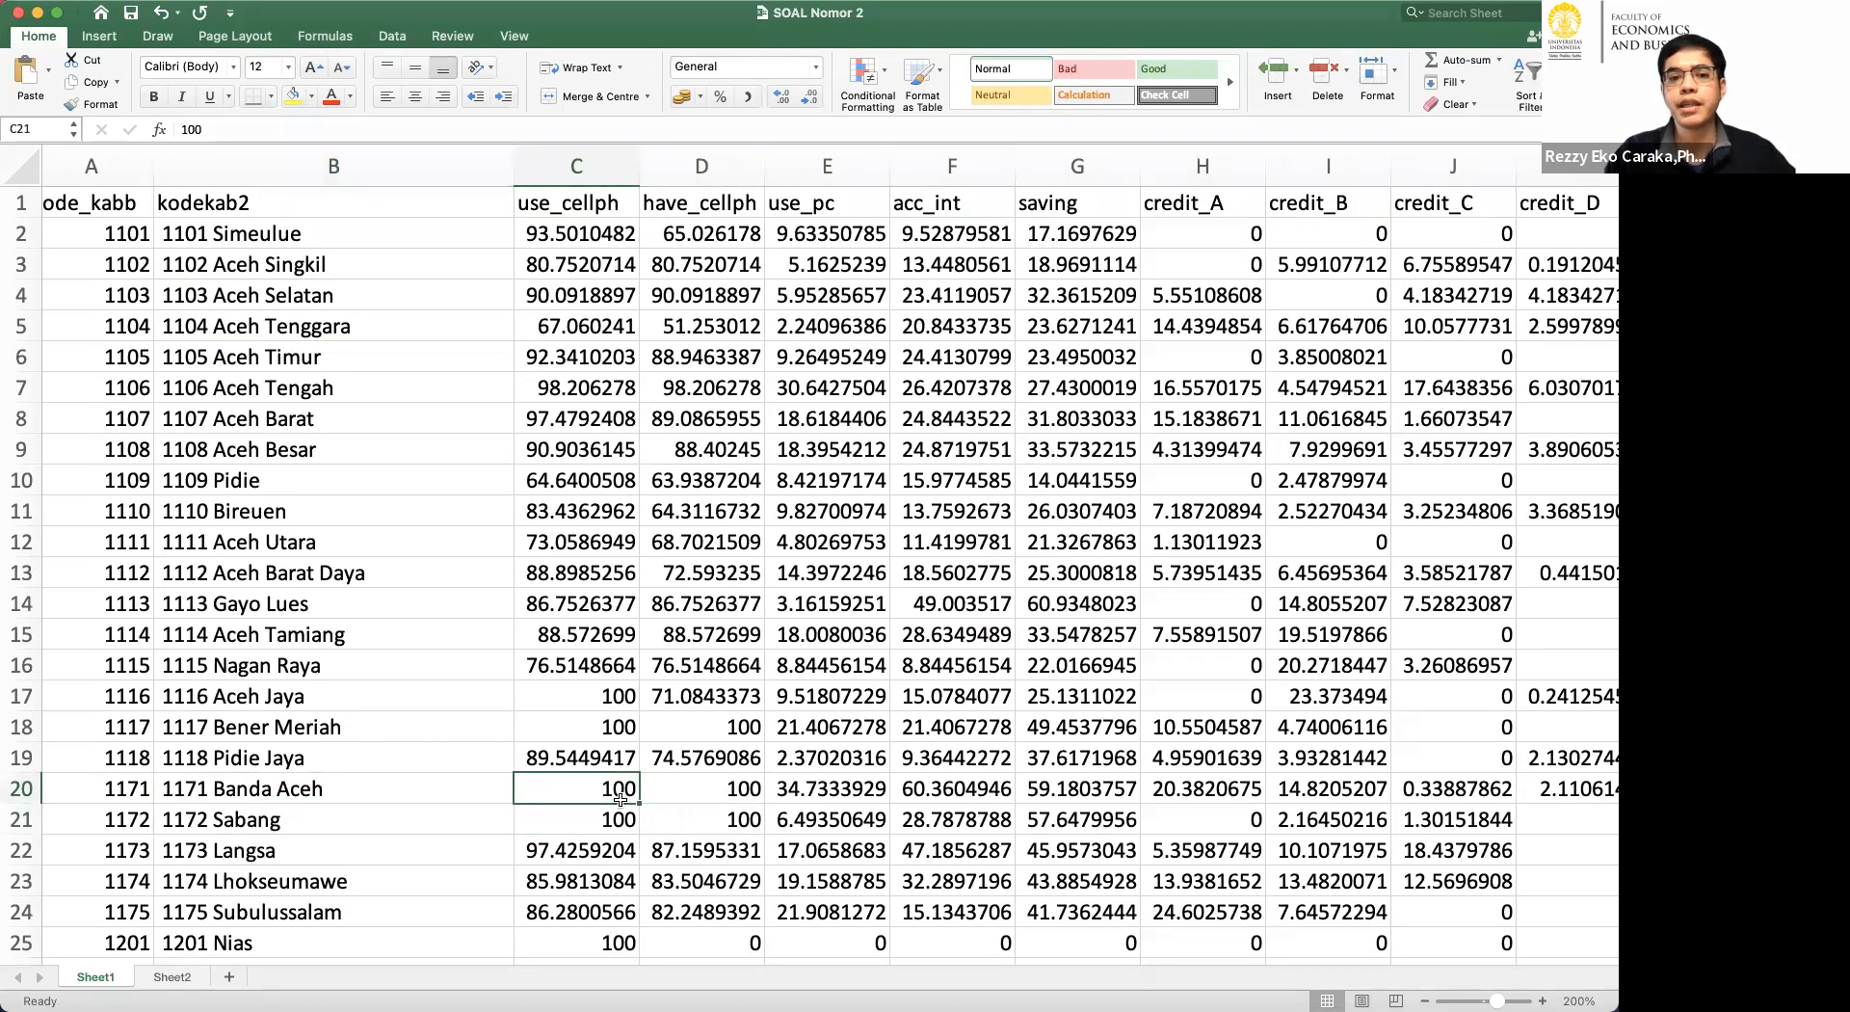
Select the use_cellph values from Simeulue to Nagan Raya and review the remaining variable columns through population.
{"action": "left_click_drag", "start_coordinate": [576, 234], "coordinate": [593, 652]}
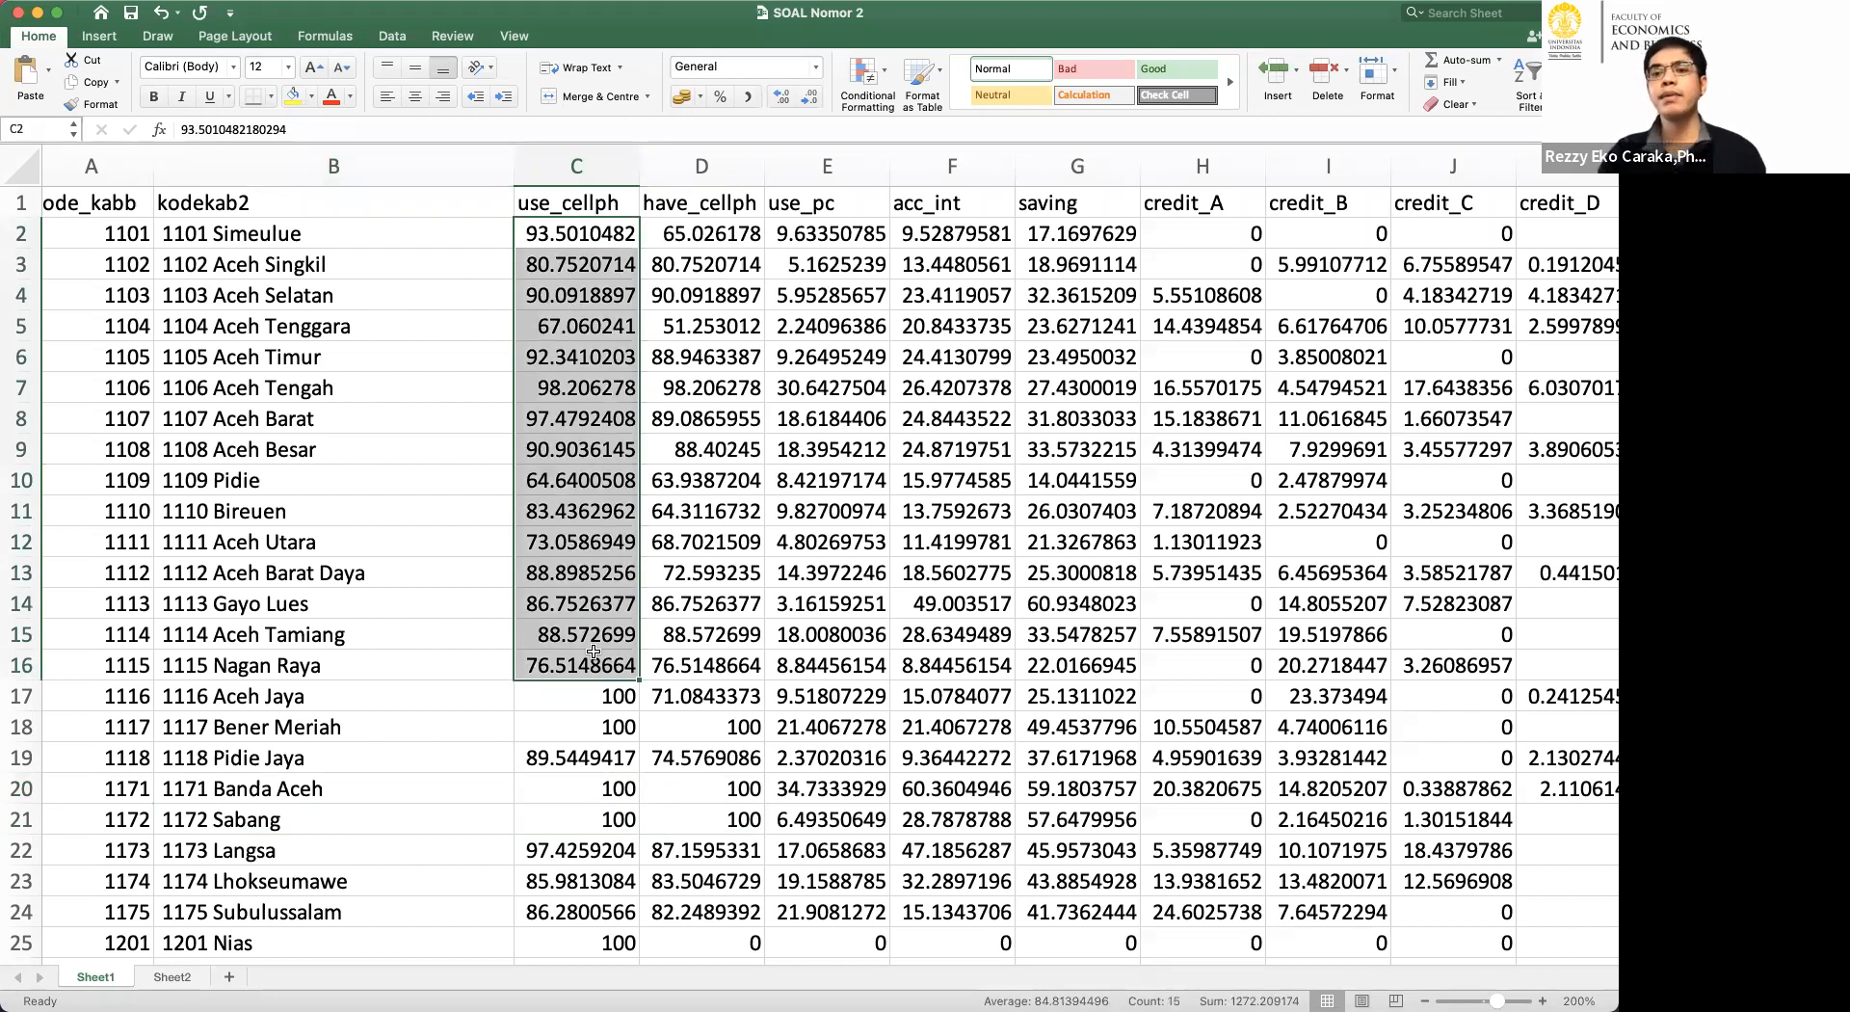
{"action": "scroll", "coordinate": [593, 652], "scroll_direction": "down", "scroll_amount": 3}
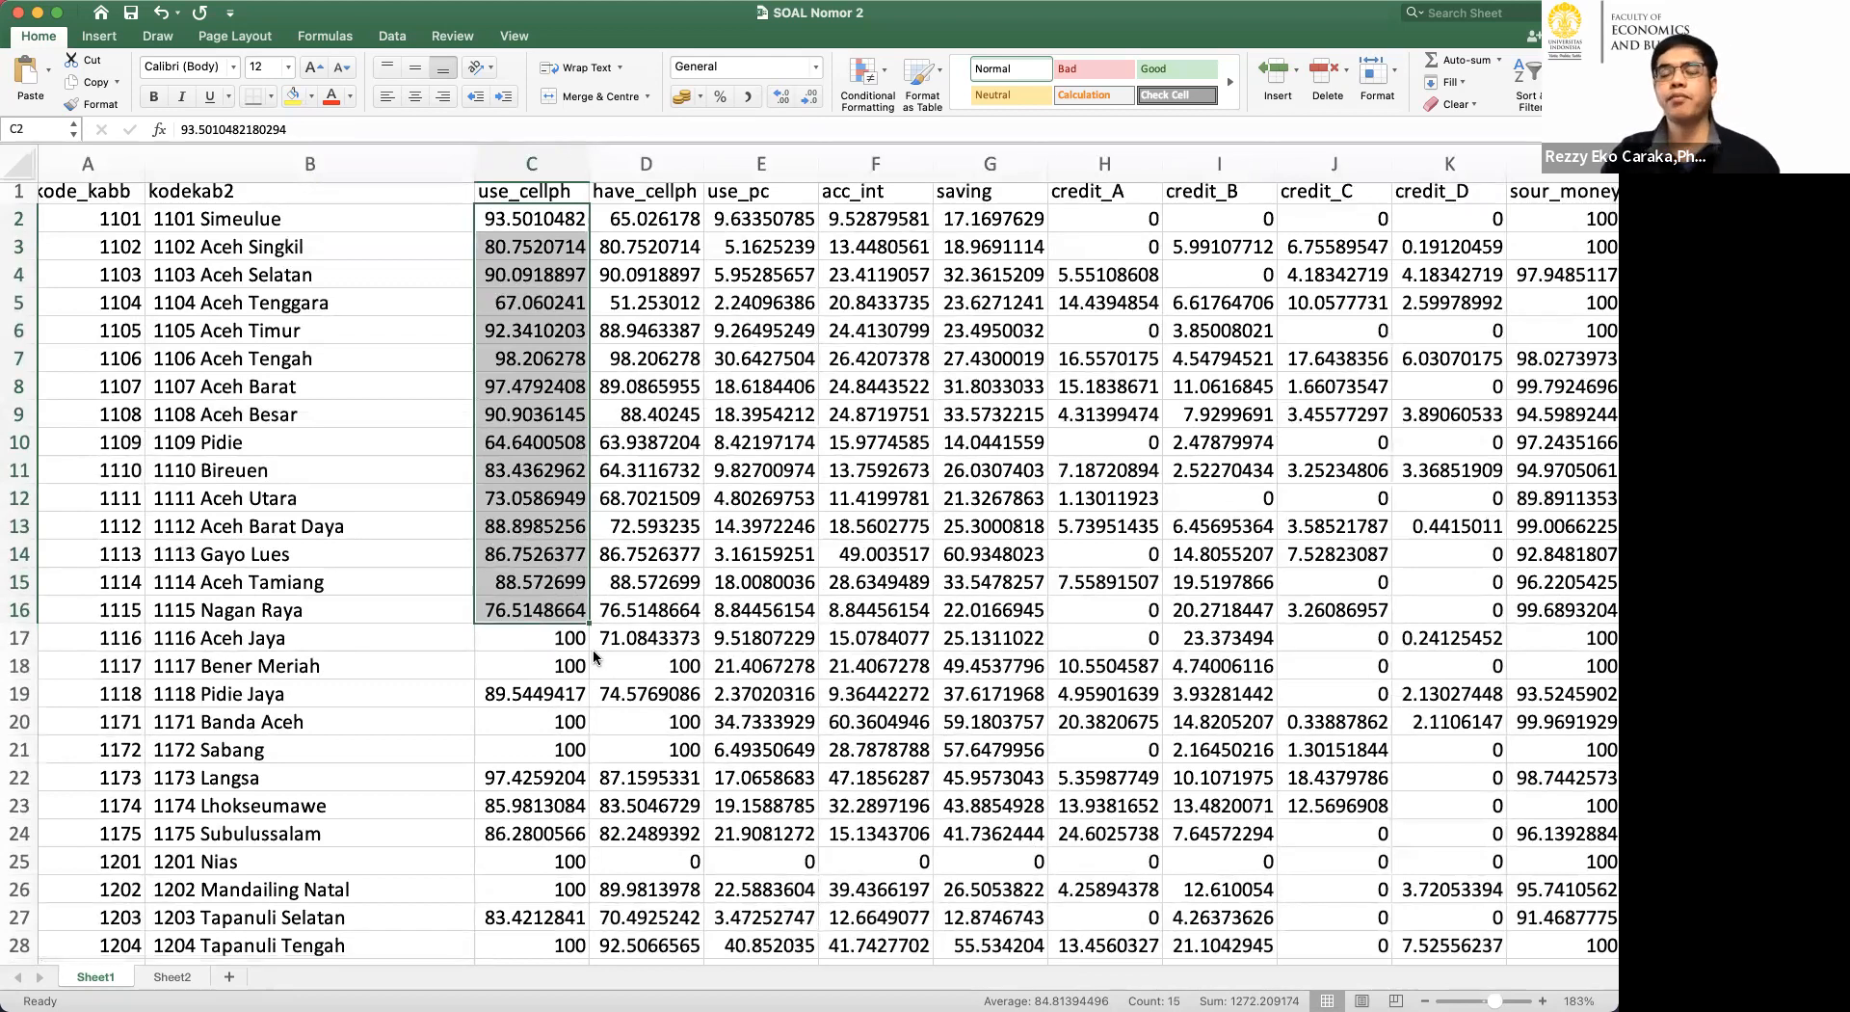
{"action": "scroll", "coordinate": [593, 649], "scroll_direction": "right", "scroll_amount": 10}
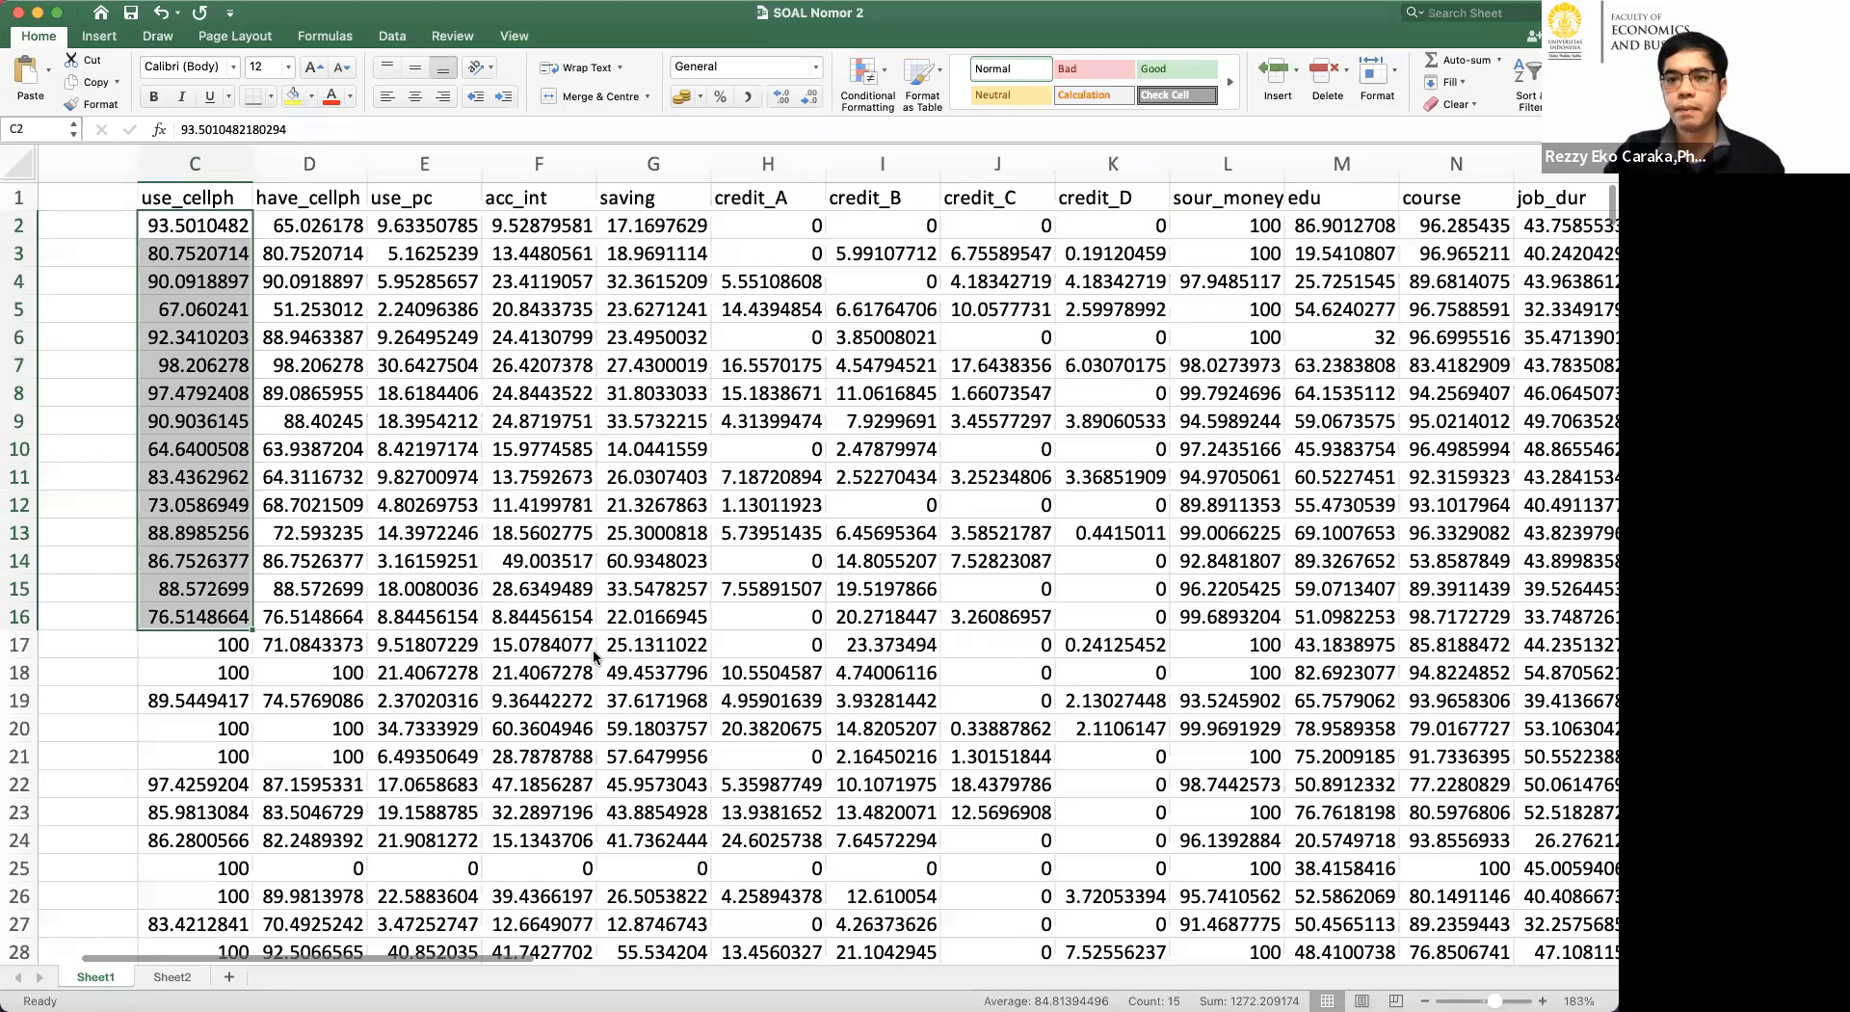
{"action": "scroll", "coordinate": [595, 657], "scroll_direction": "right", "scroll_amount": 10}
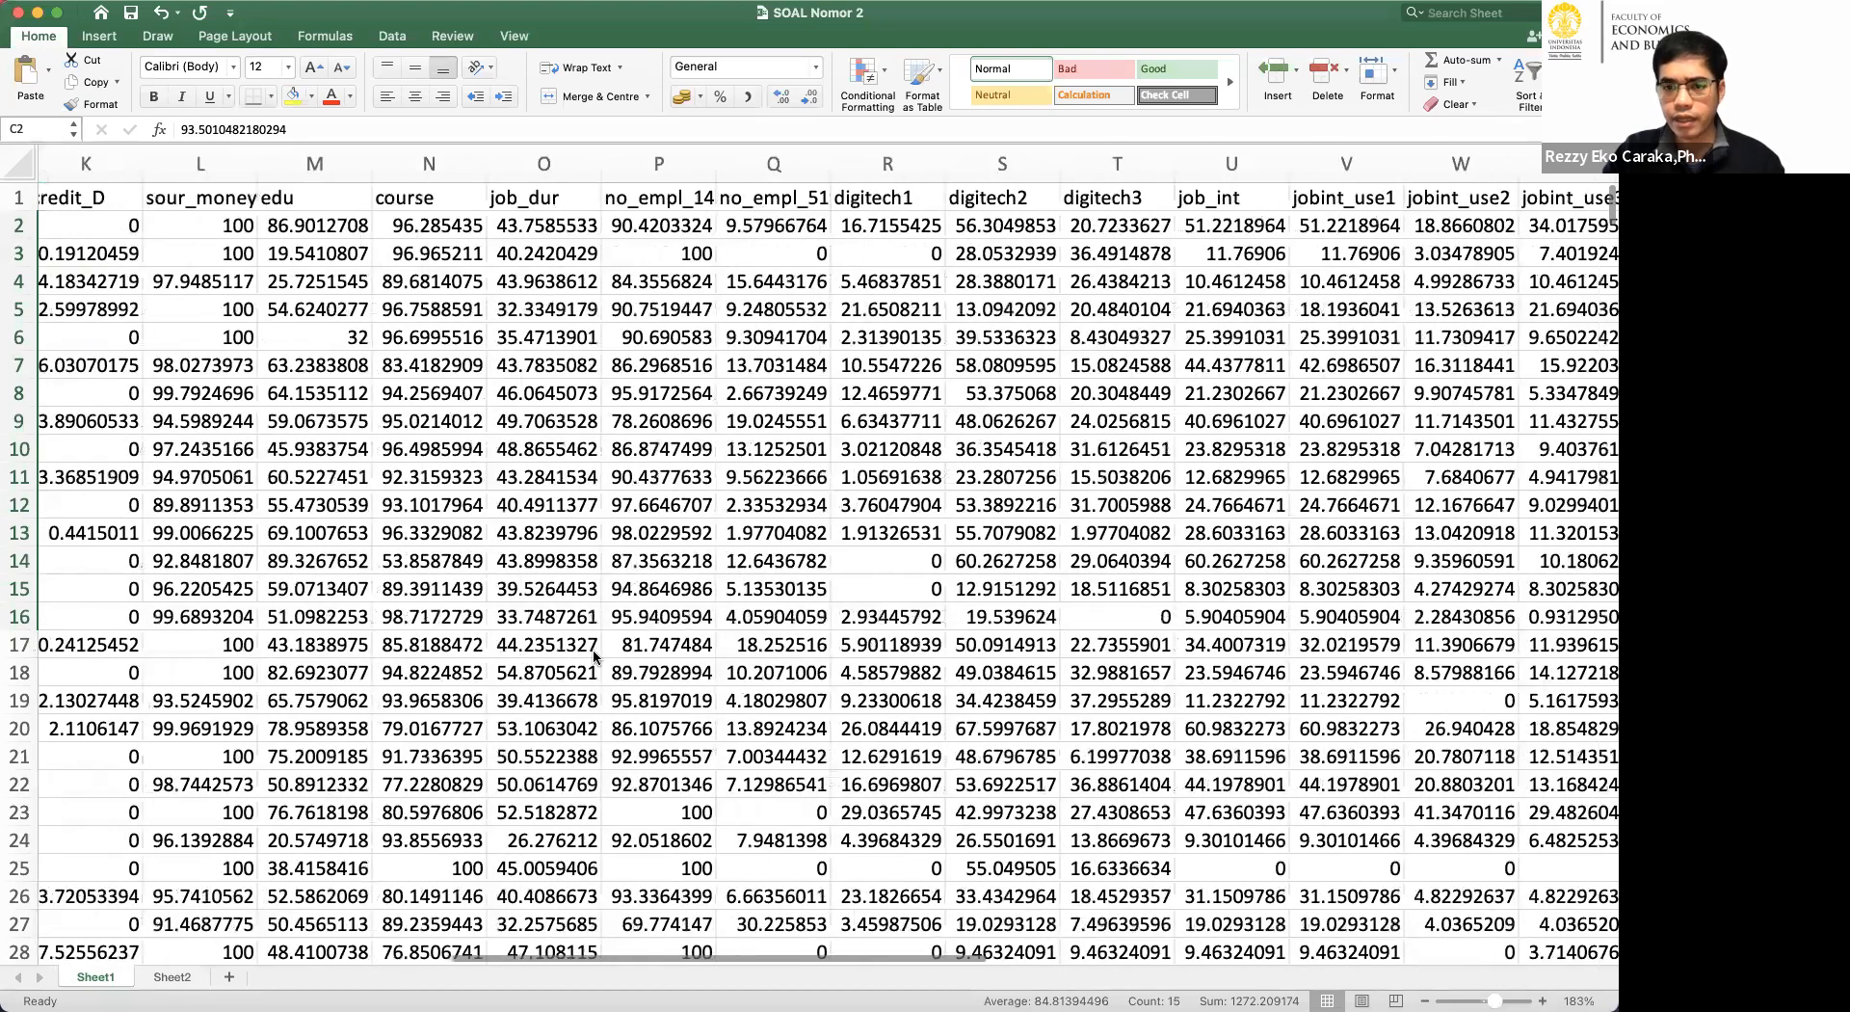
{"action": "scroll", "coordinate": [592, 655], "scroll_direction": "right", "scroll_amount": 10}
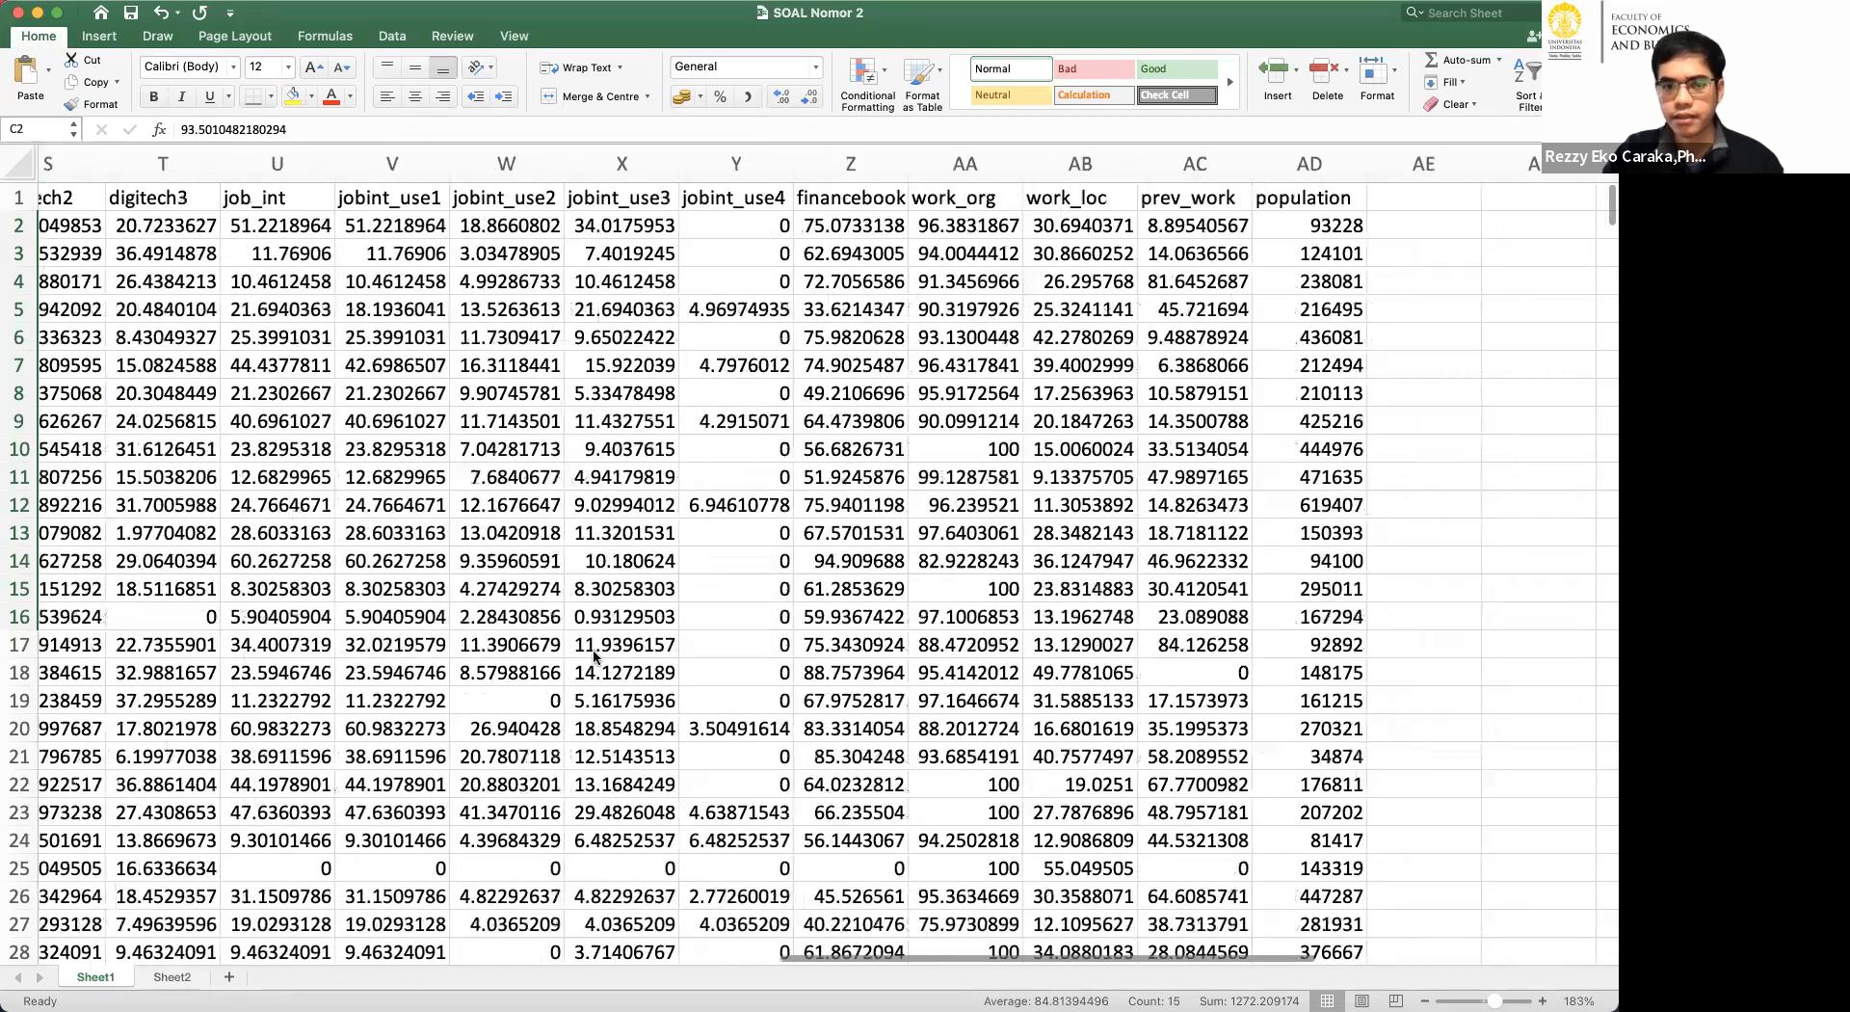
{"action": "scroll", "coordinate": [593, 656], "scroll_direction": "left", "scroll_amount": 10}
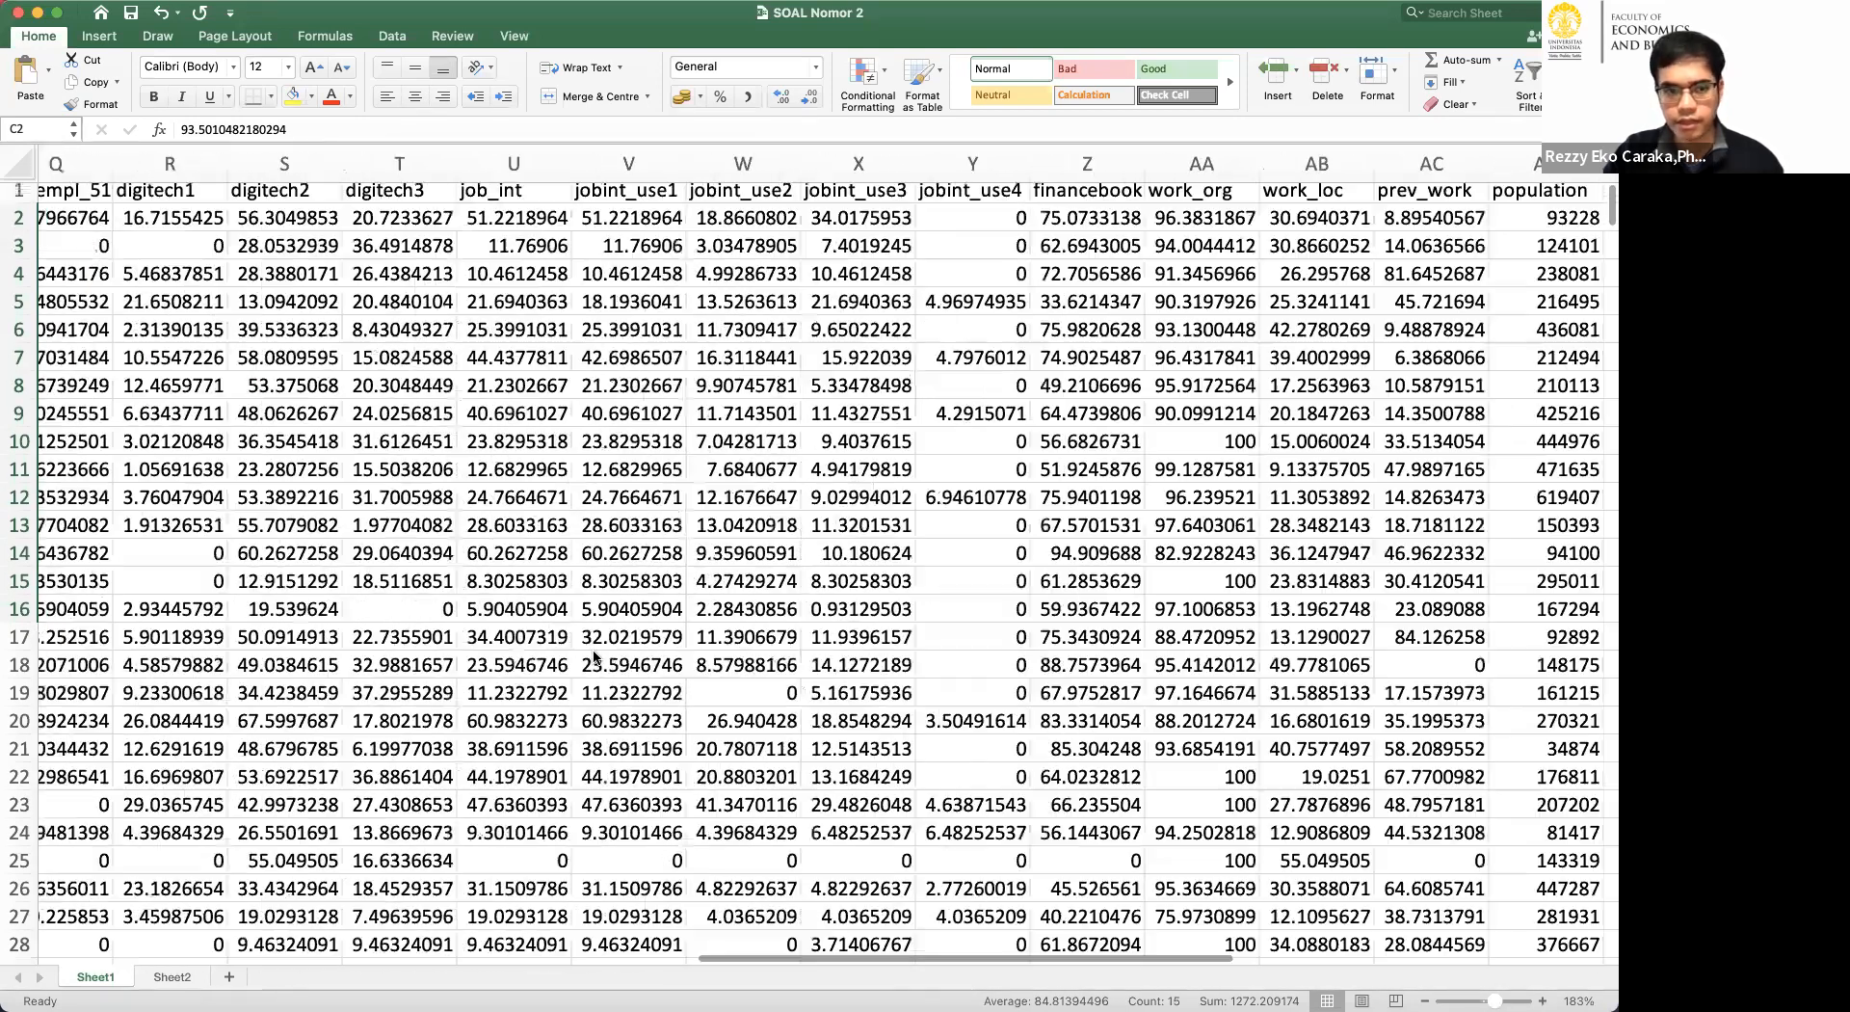
{"action": "scroll", "coordinate": [594, 657], "scroll_direction": "left", "scroll_amount": 8}
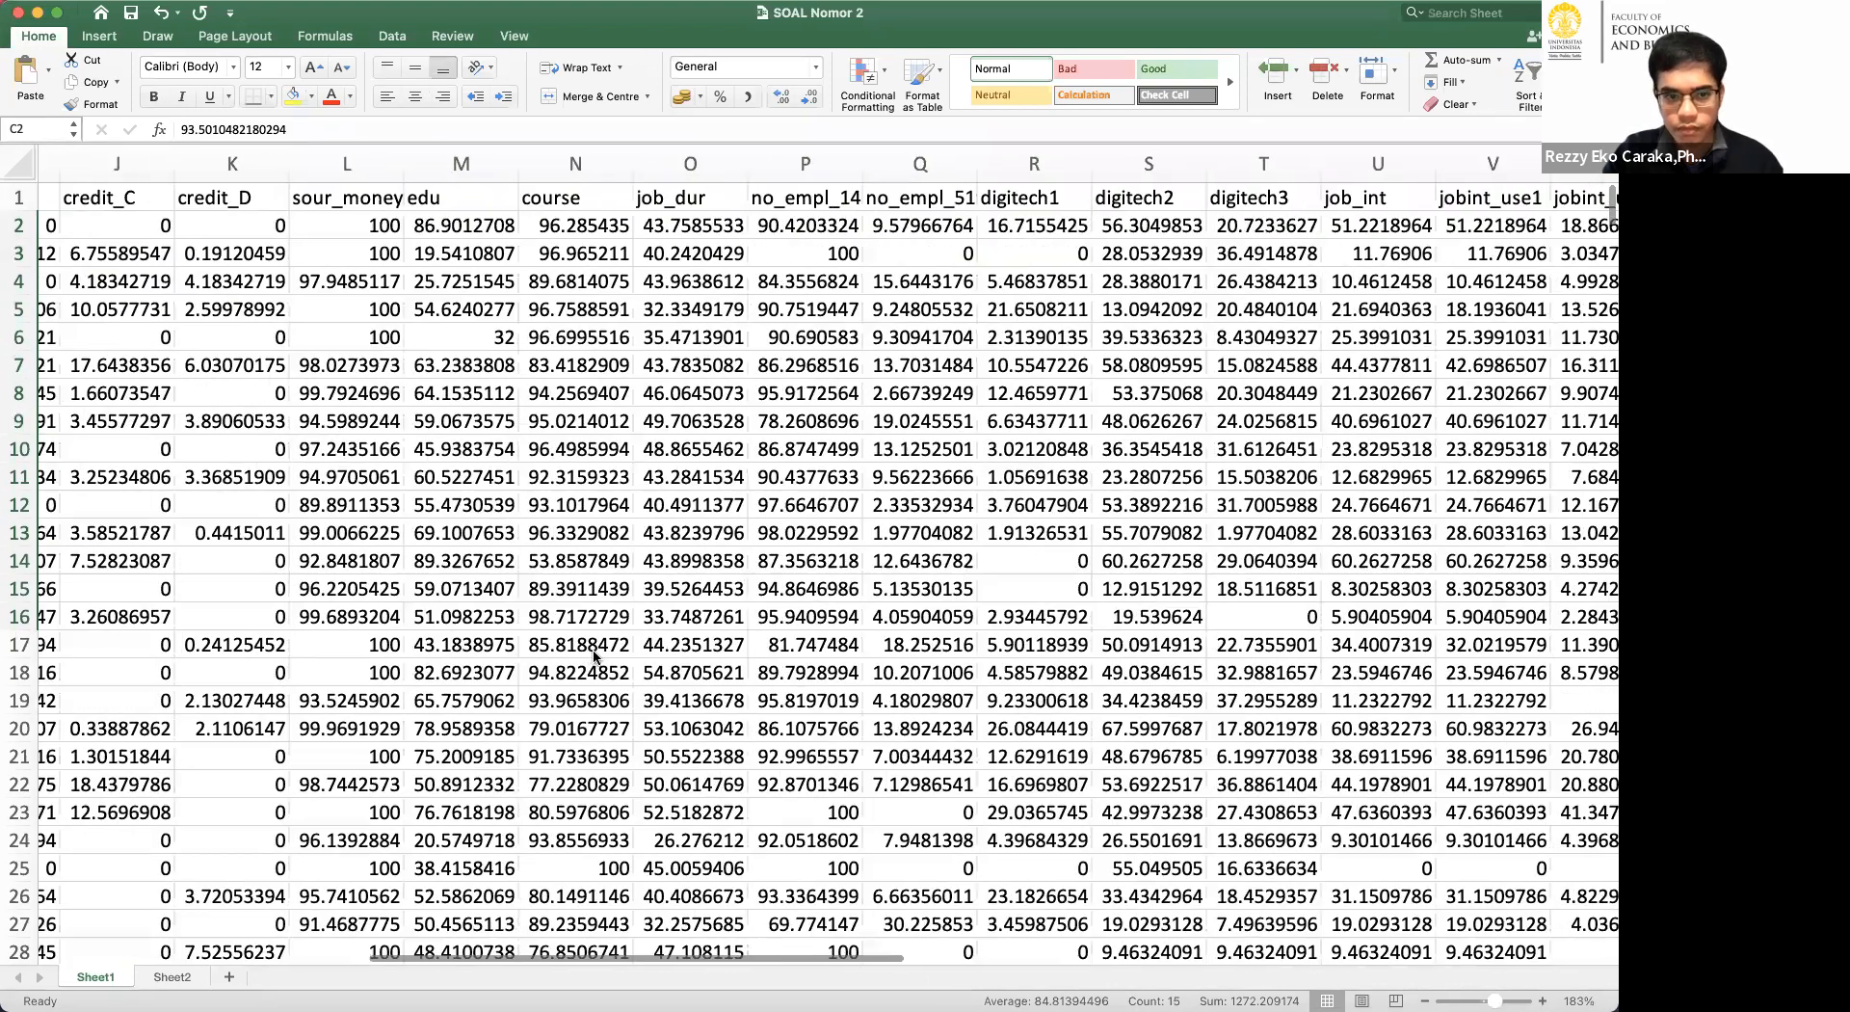
{"action": "scroll", "coordinate": [595, 657], "scroll_direction": "left", "scroll_amount": 1}
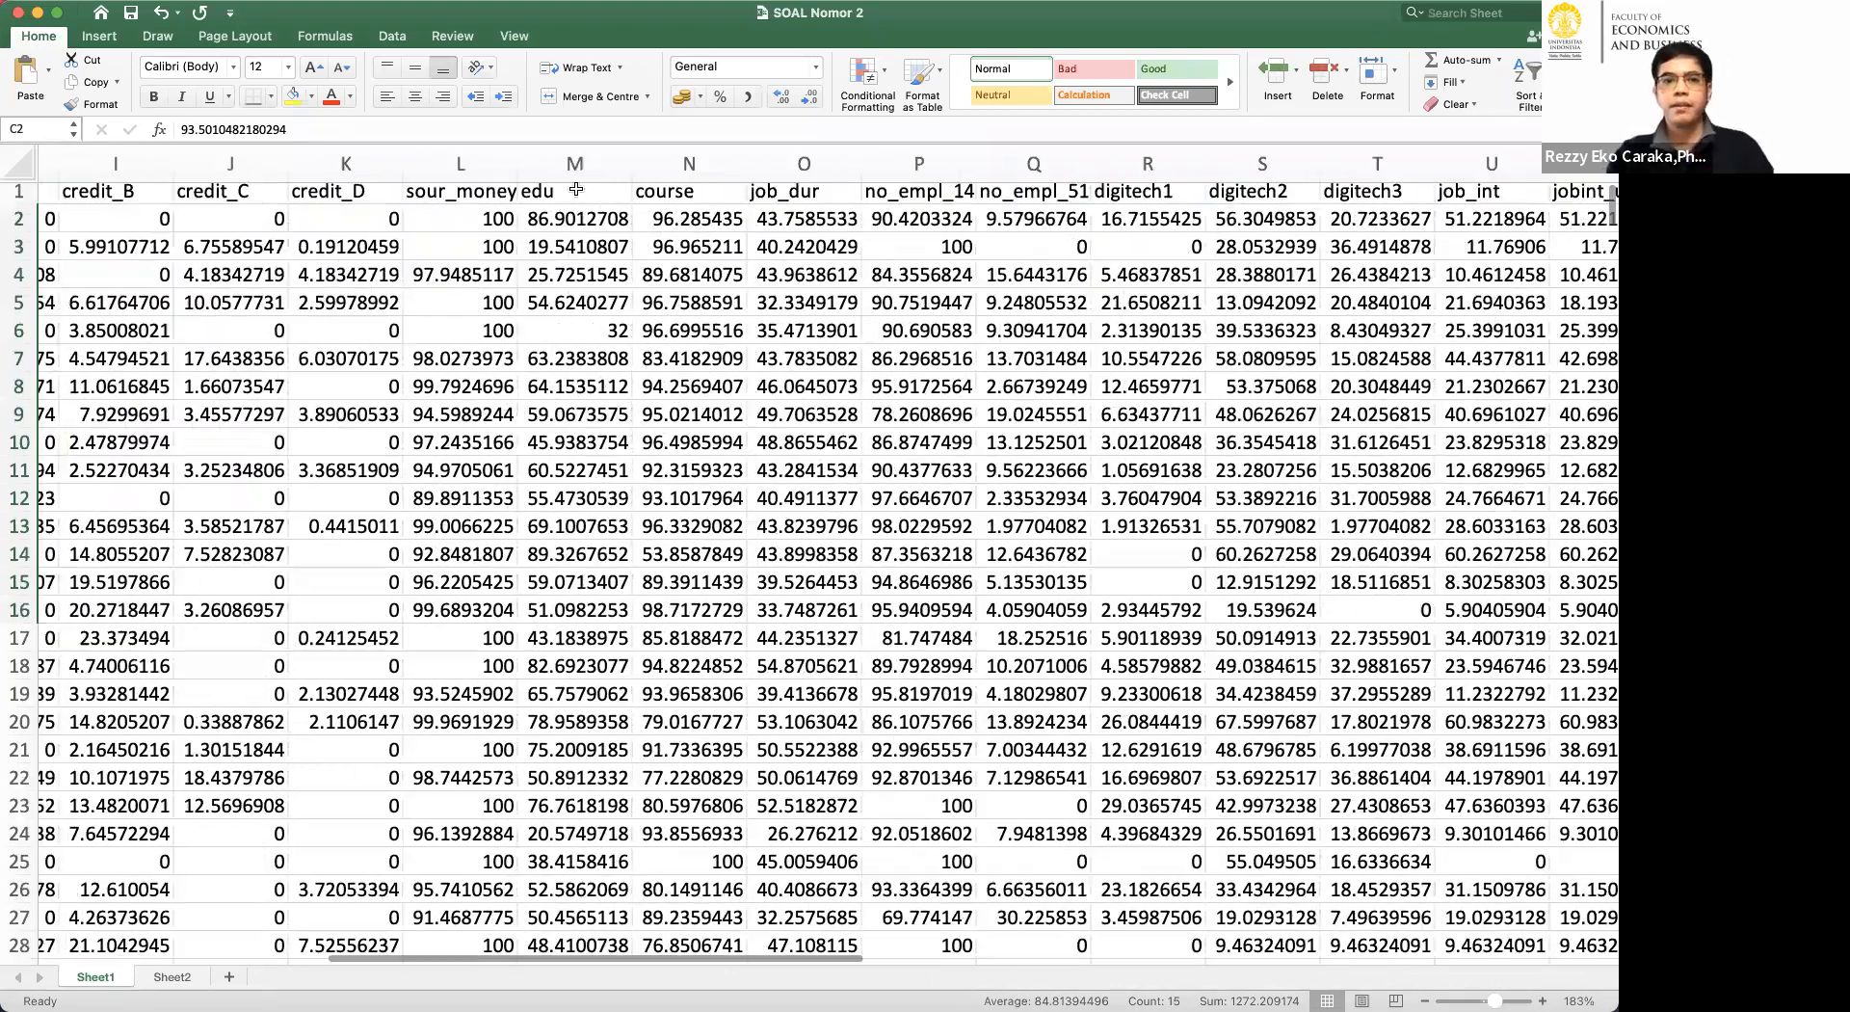
Point out the edu header and compare its values for the first three districts.
{"action": "left_click", "coordinate": [574, 187]}
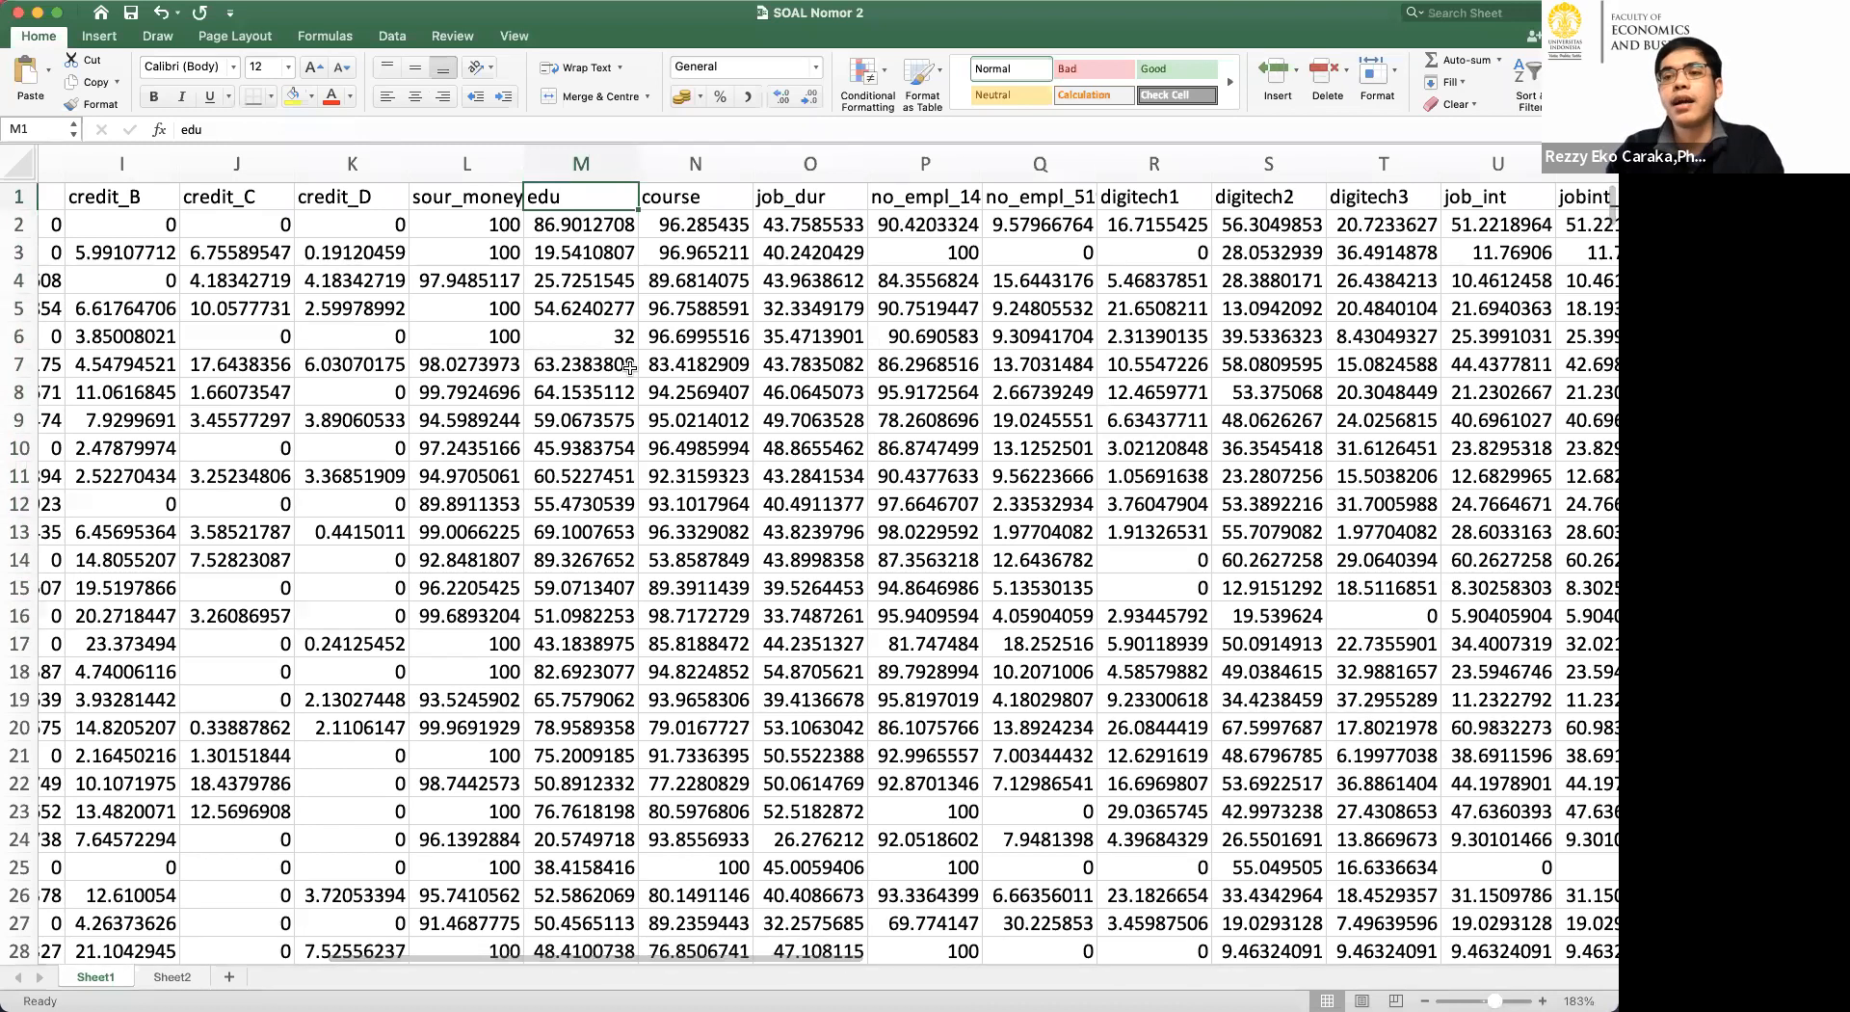
{"action": "left_click", "coordinate": [579, 232]}
{"action": "left_click_drag", "start_coordinate": [579, 238], "coordinate": [597, 287]}
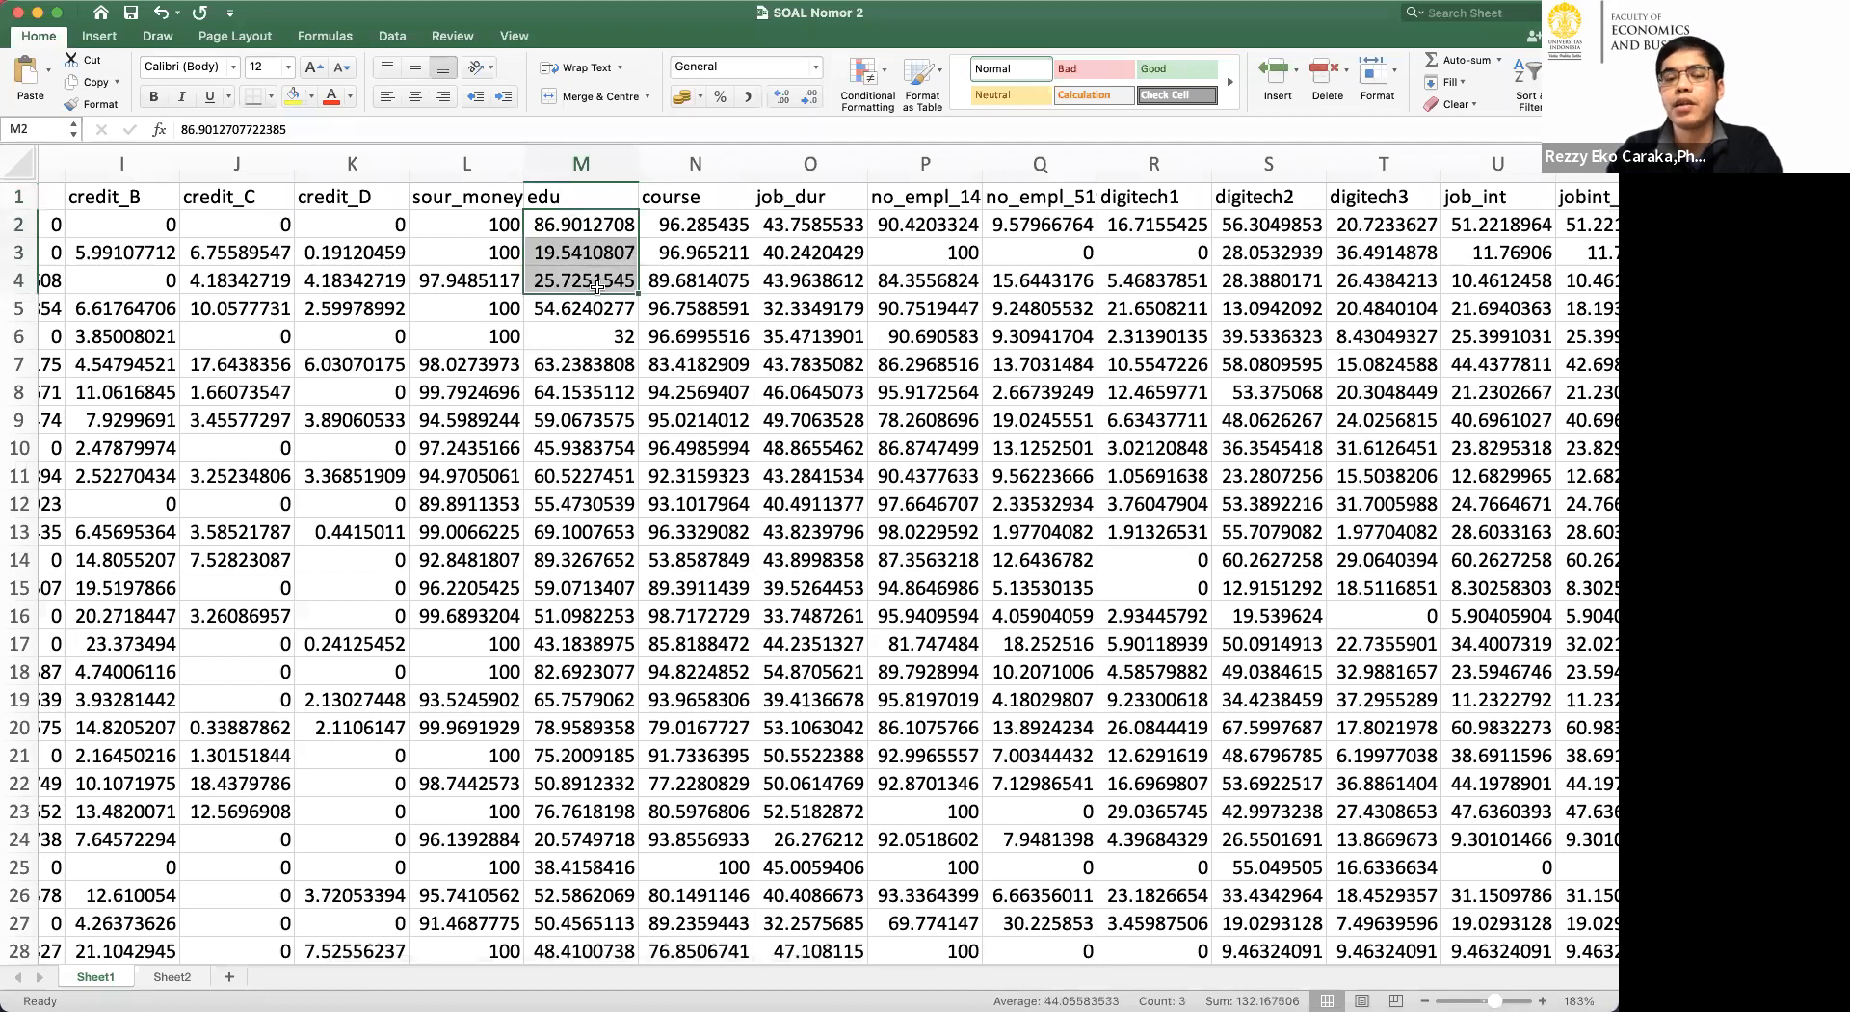
{"action": "left_click", "coordinate": [585, 228]}
{"action": "left_click", "coordinate": [596, 278]}
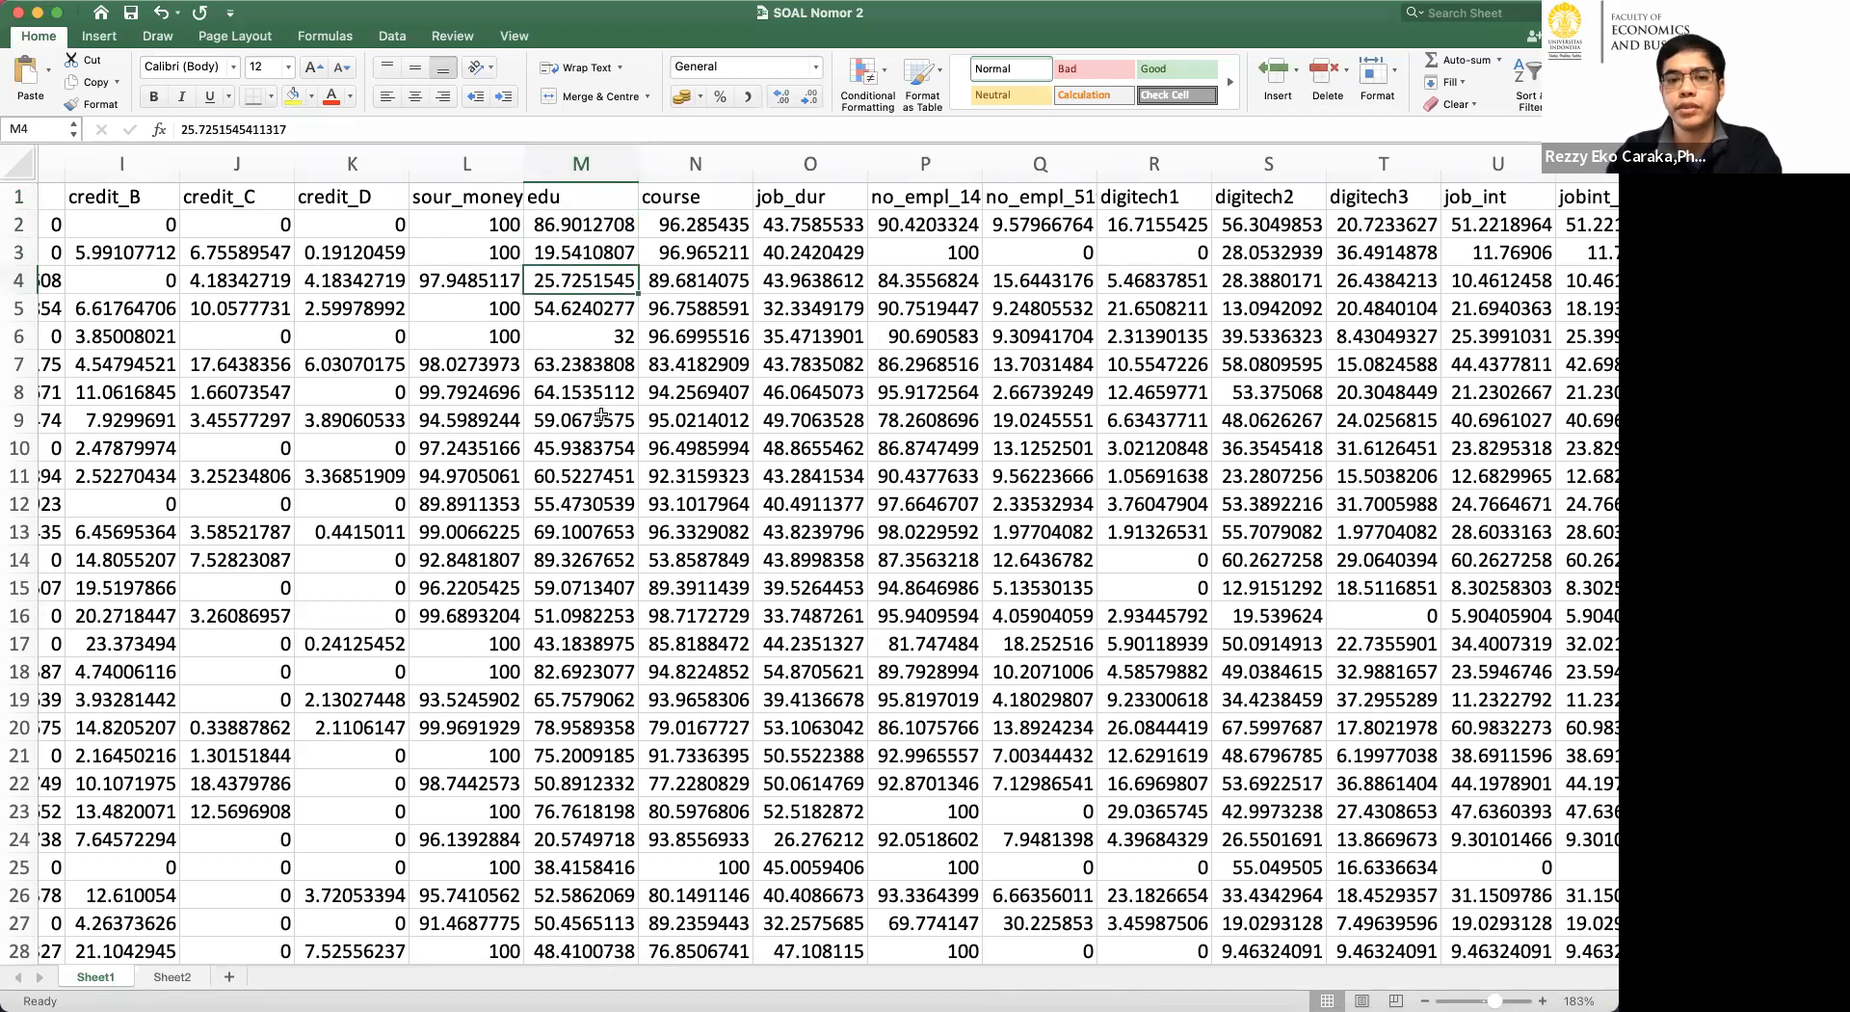
Compare the credit_D values of the first two districts.
{"action": "scroll", "coordinate": [600, 413], "scroll_direction": "down", "scroll_amount": 1}
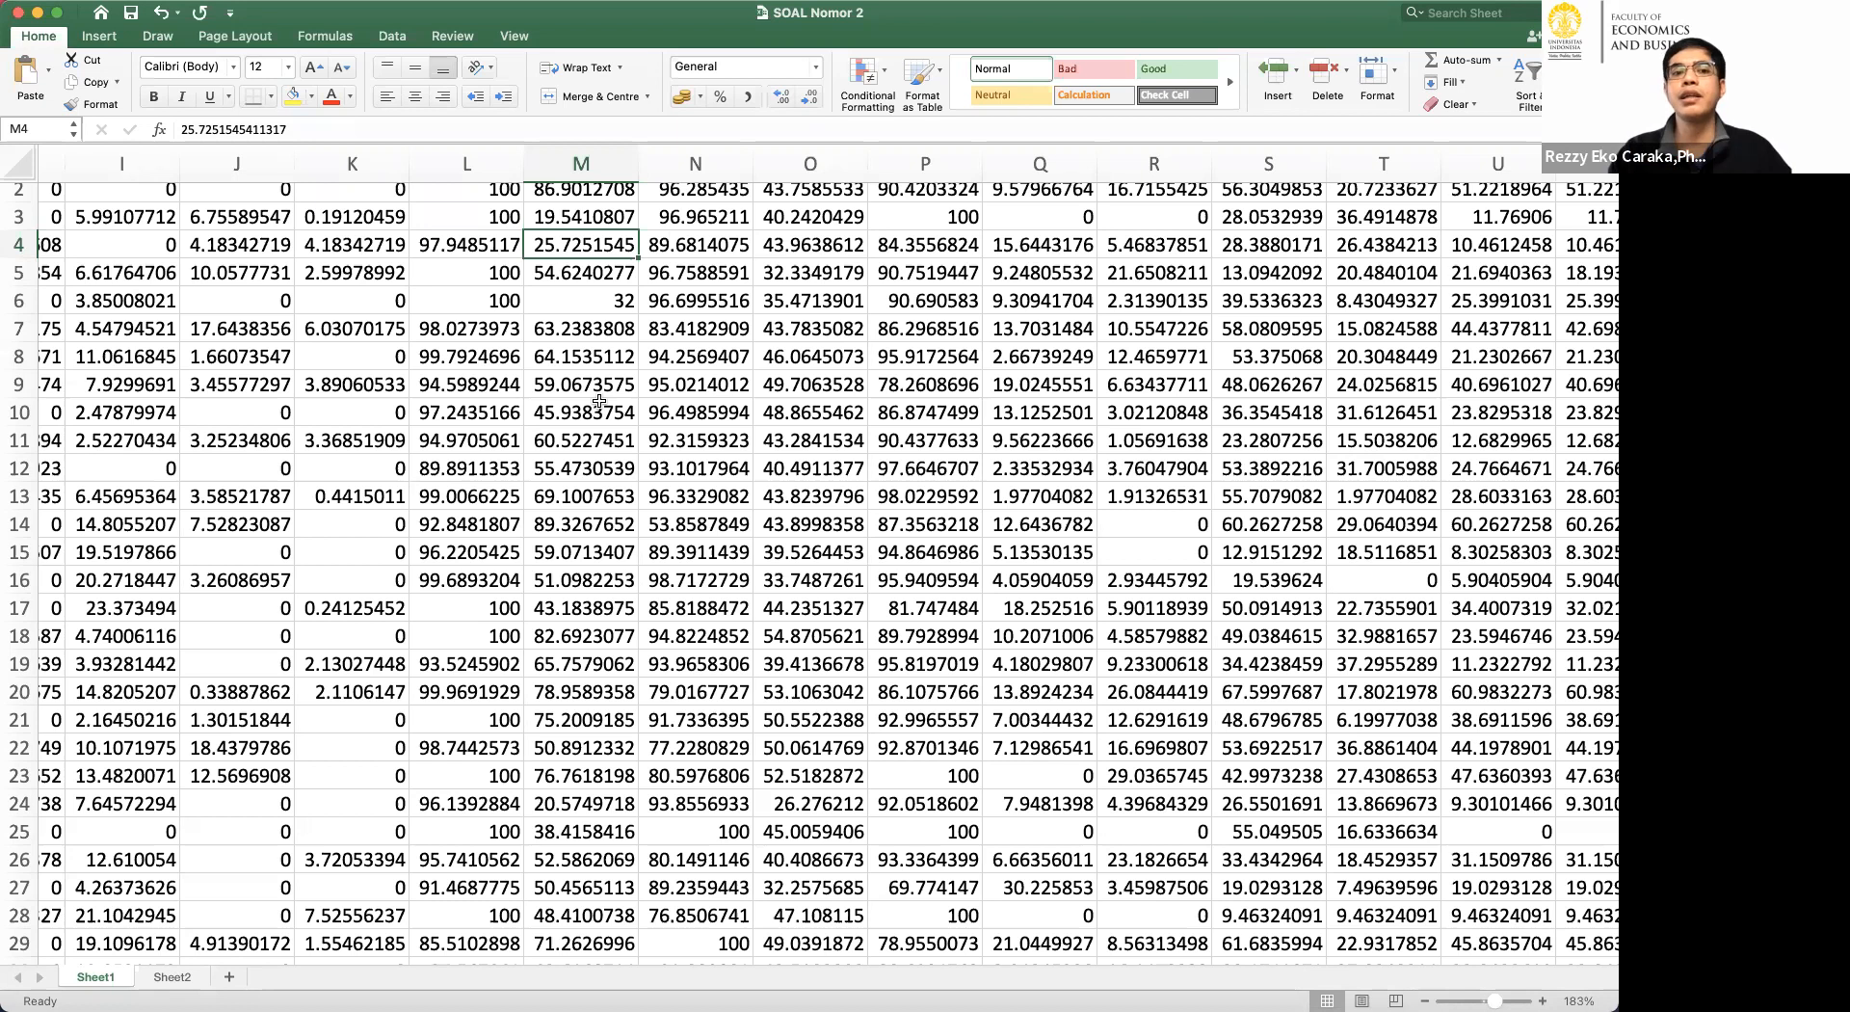
{"action": "scroll", "coordinate": [598, 401], "scroll_direction": "up", "scroll_amount": 1}
{"action": "scroll", "coordinate": [598, 401], "scroll_direction": "left", "scroll_amount": 2}
{"action": "left_click", "coordinate": [499, 219]}
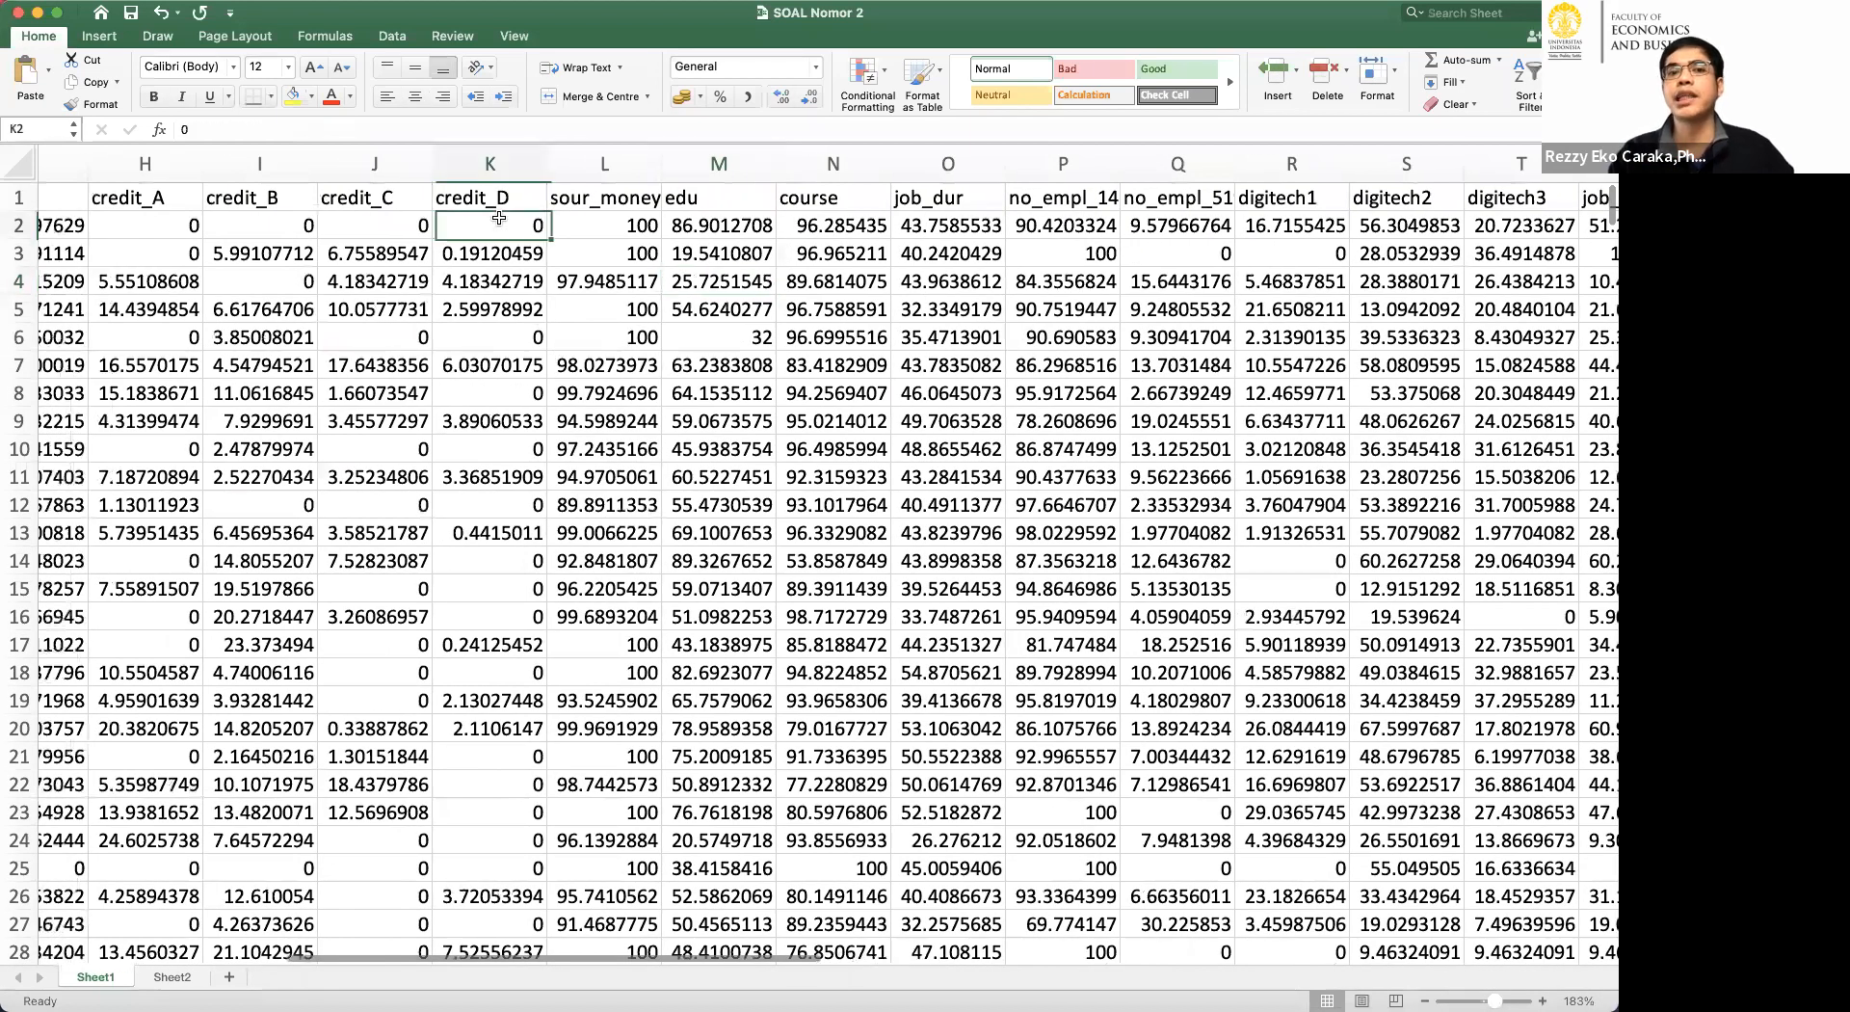
{"action": "left_click", "coordinate": [567, 270]}
{"action": "left_click", "coordinate": [533, 229]}
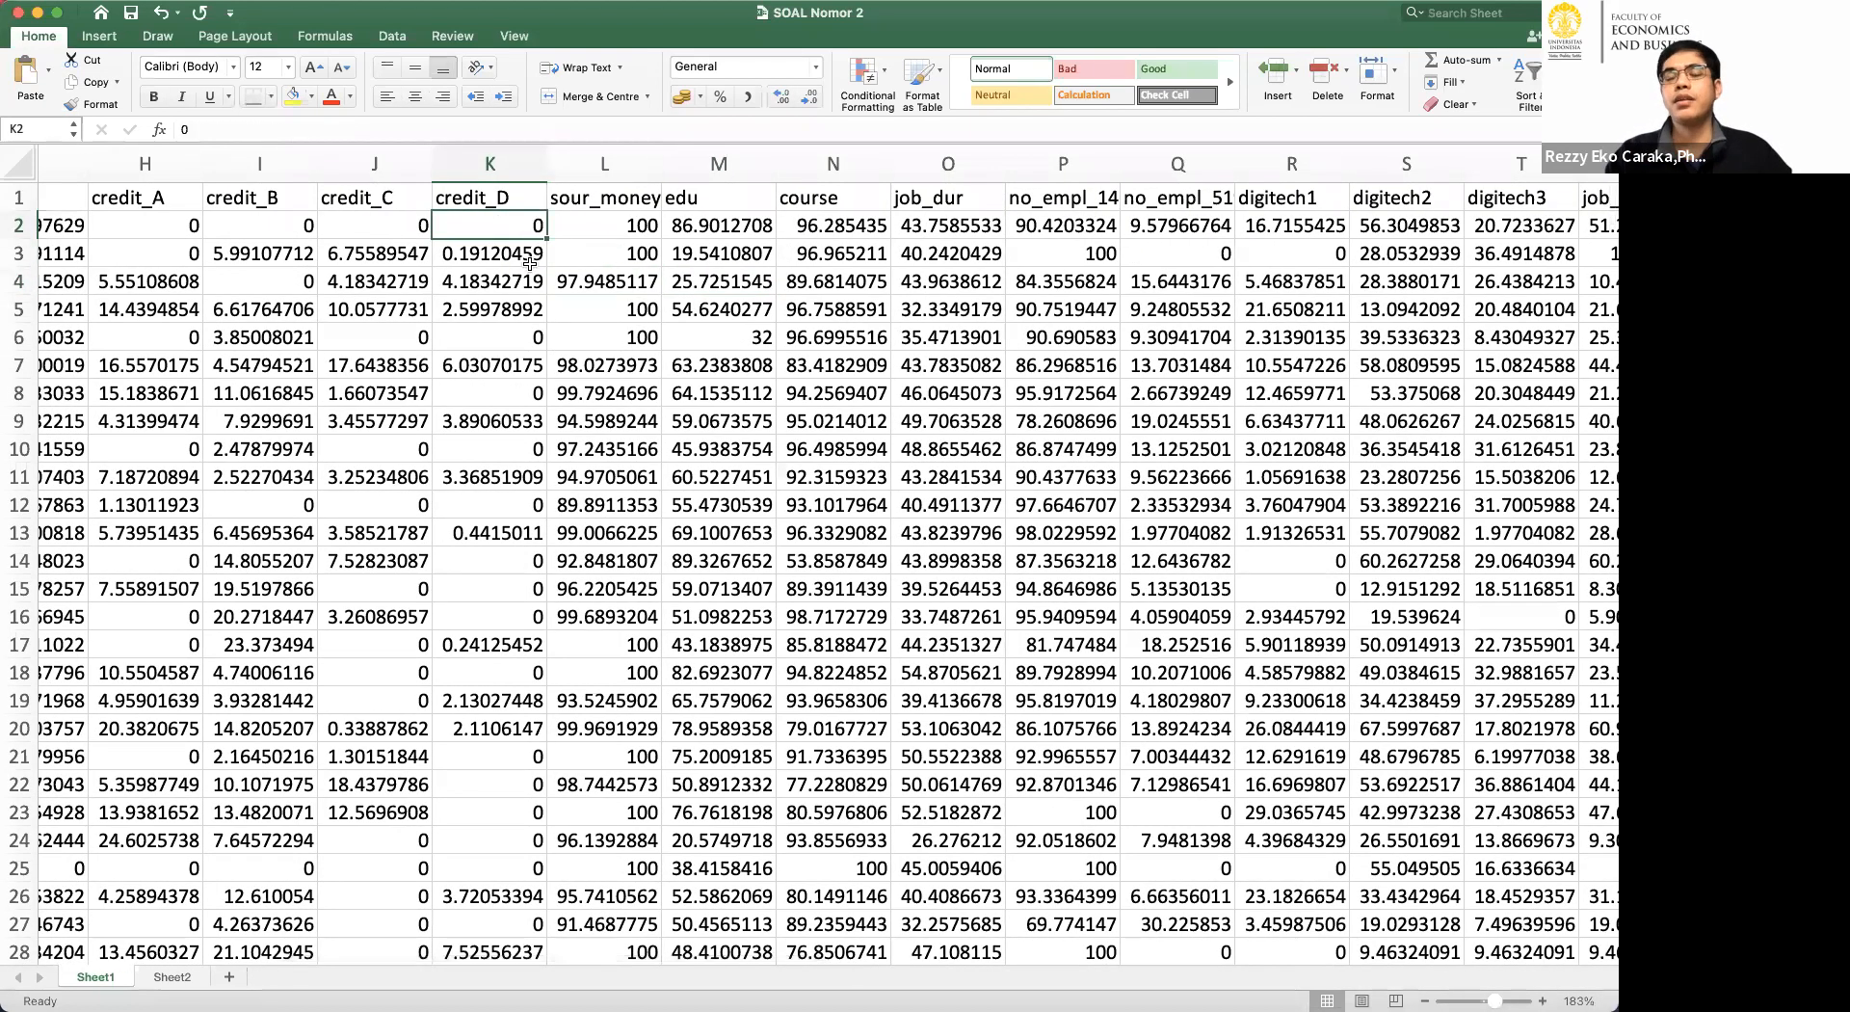
{"action": "left_click", "coordinate": [510, 261]}
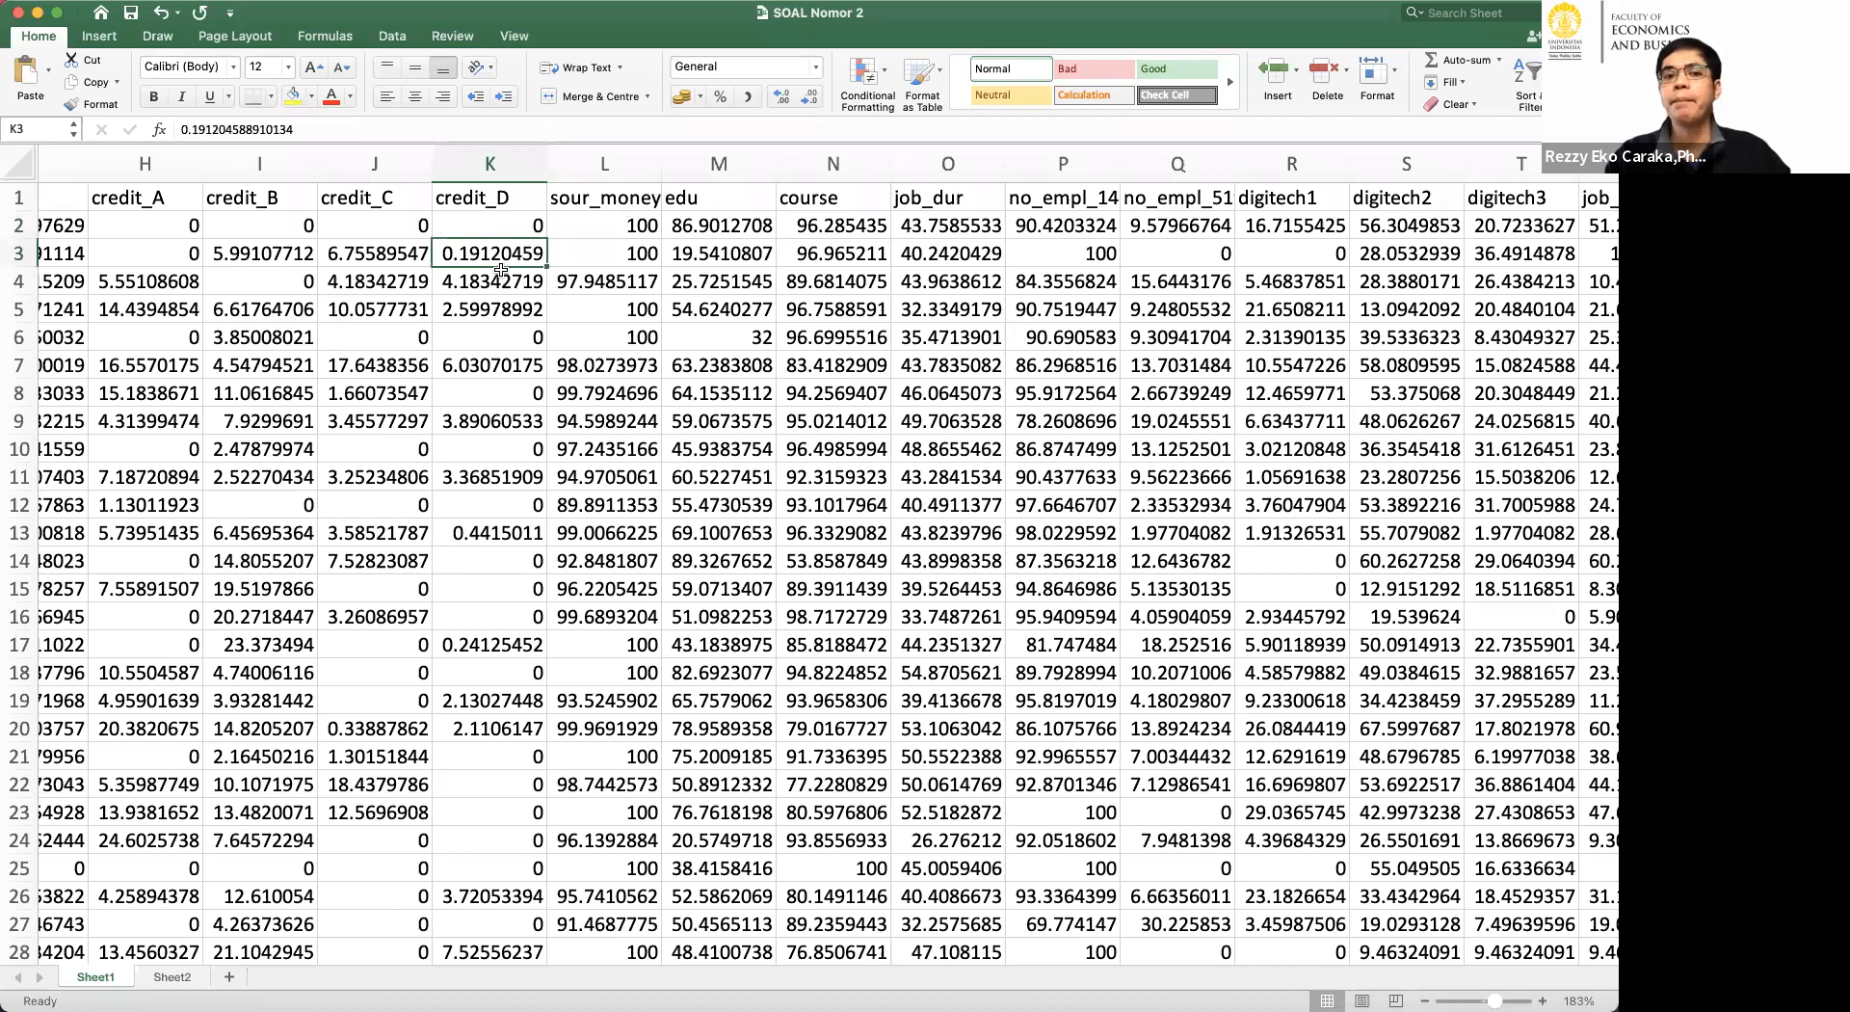
Examine the records further down the sheet and select the credit_B value in row 40.
{"action": "scroll", "coordinate": [501, 270], "scroll_direction": "down", "scroll_amount": 15}
{"action": "scroll", "coordinate": [501, 270], "scroll_direction": "left", "scroll_amount": 3}
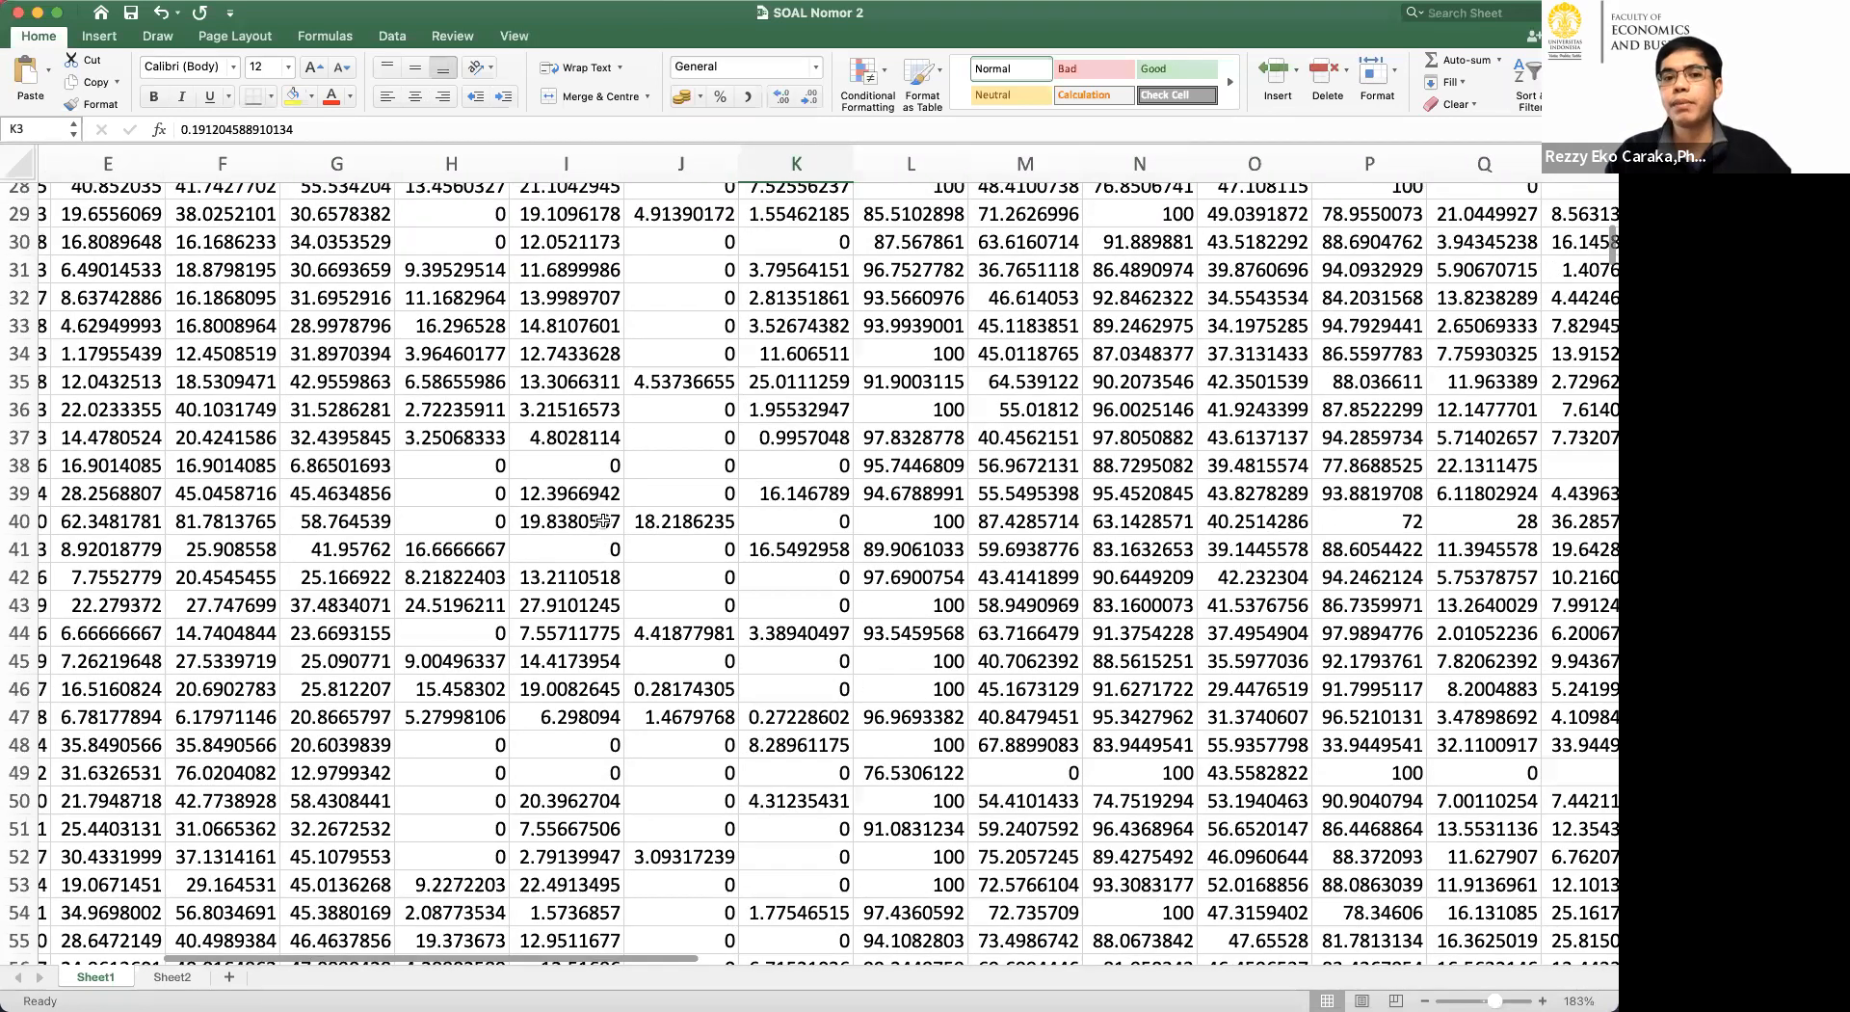
{"action": "left_click", "coordinate": [602, 521]}
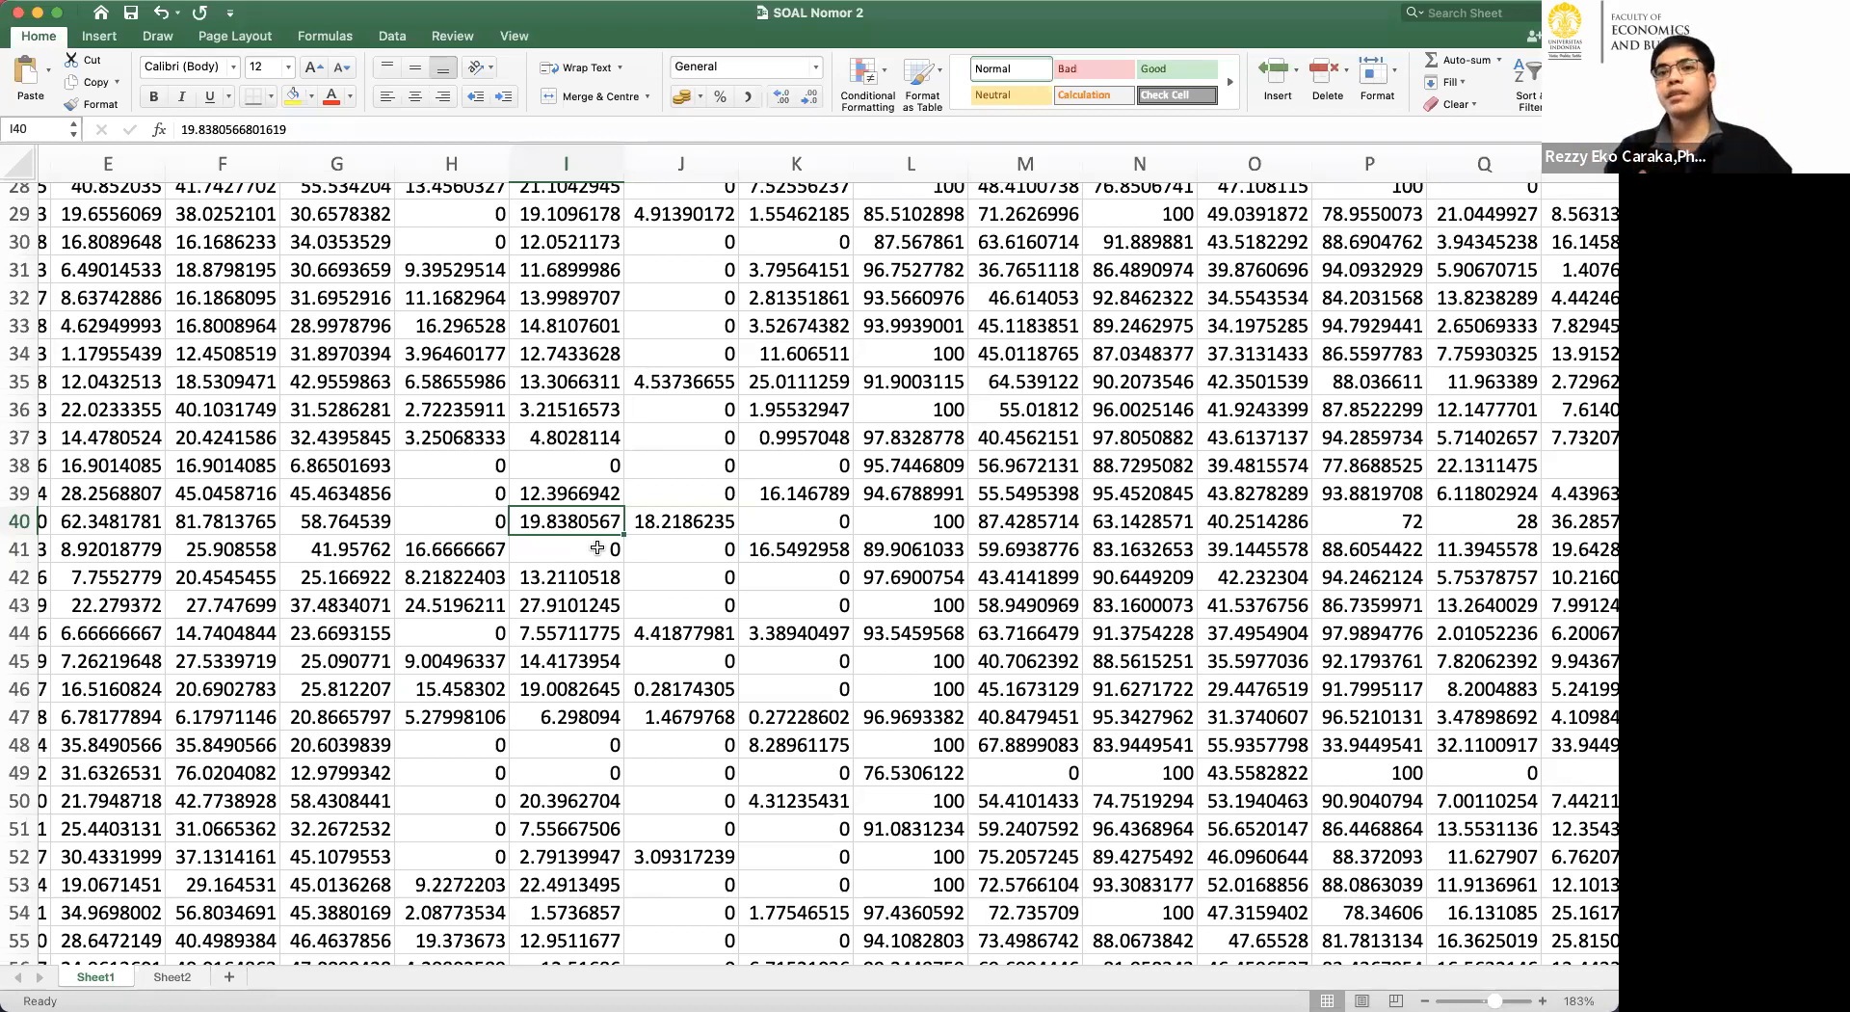
Switch to RStudio and remove all plots from the plot history one by one, confirming each removal.
{"action": "key", "text": "super+Tab"}
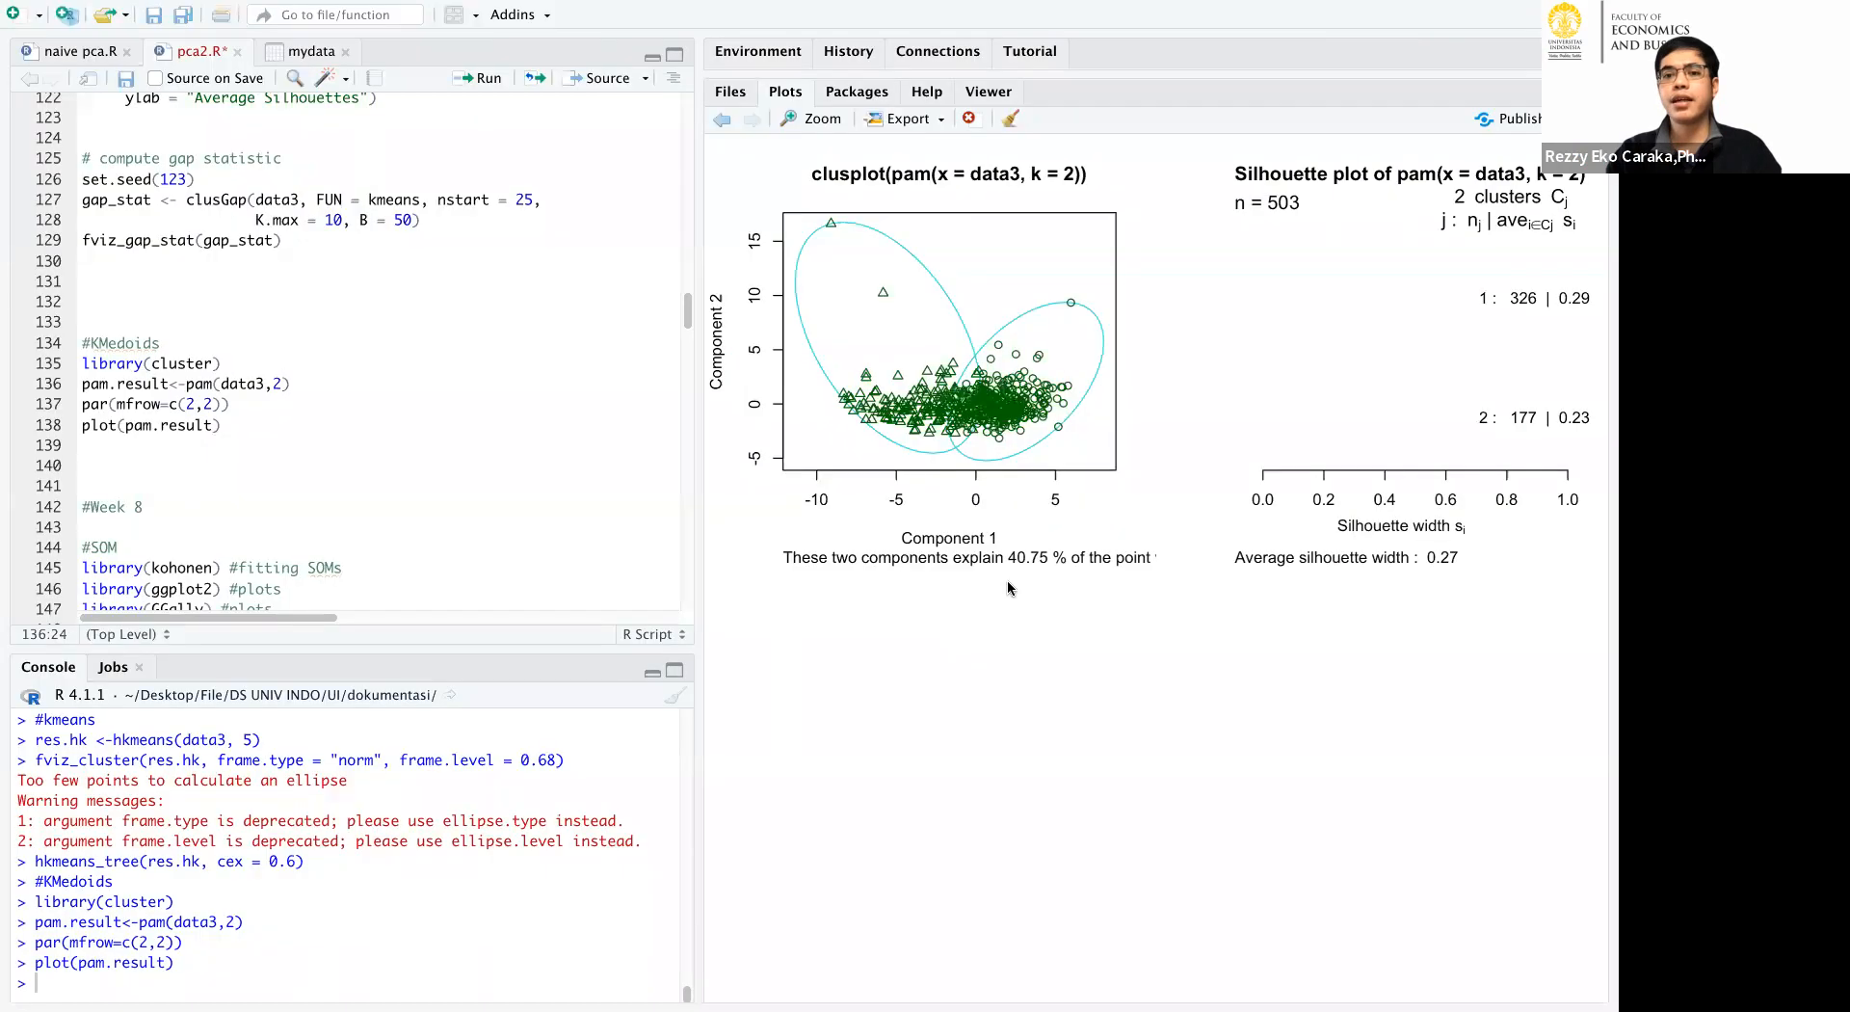
{"action": "left_click", "coordinate": [969, 118]}
{"action": "left_click", "coordinate": [848, 582]}
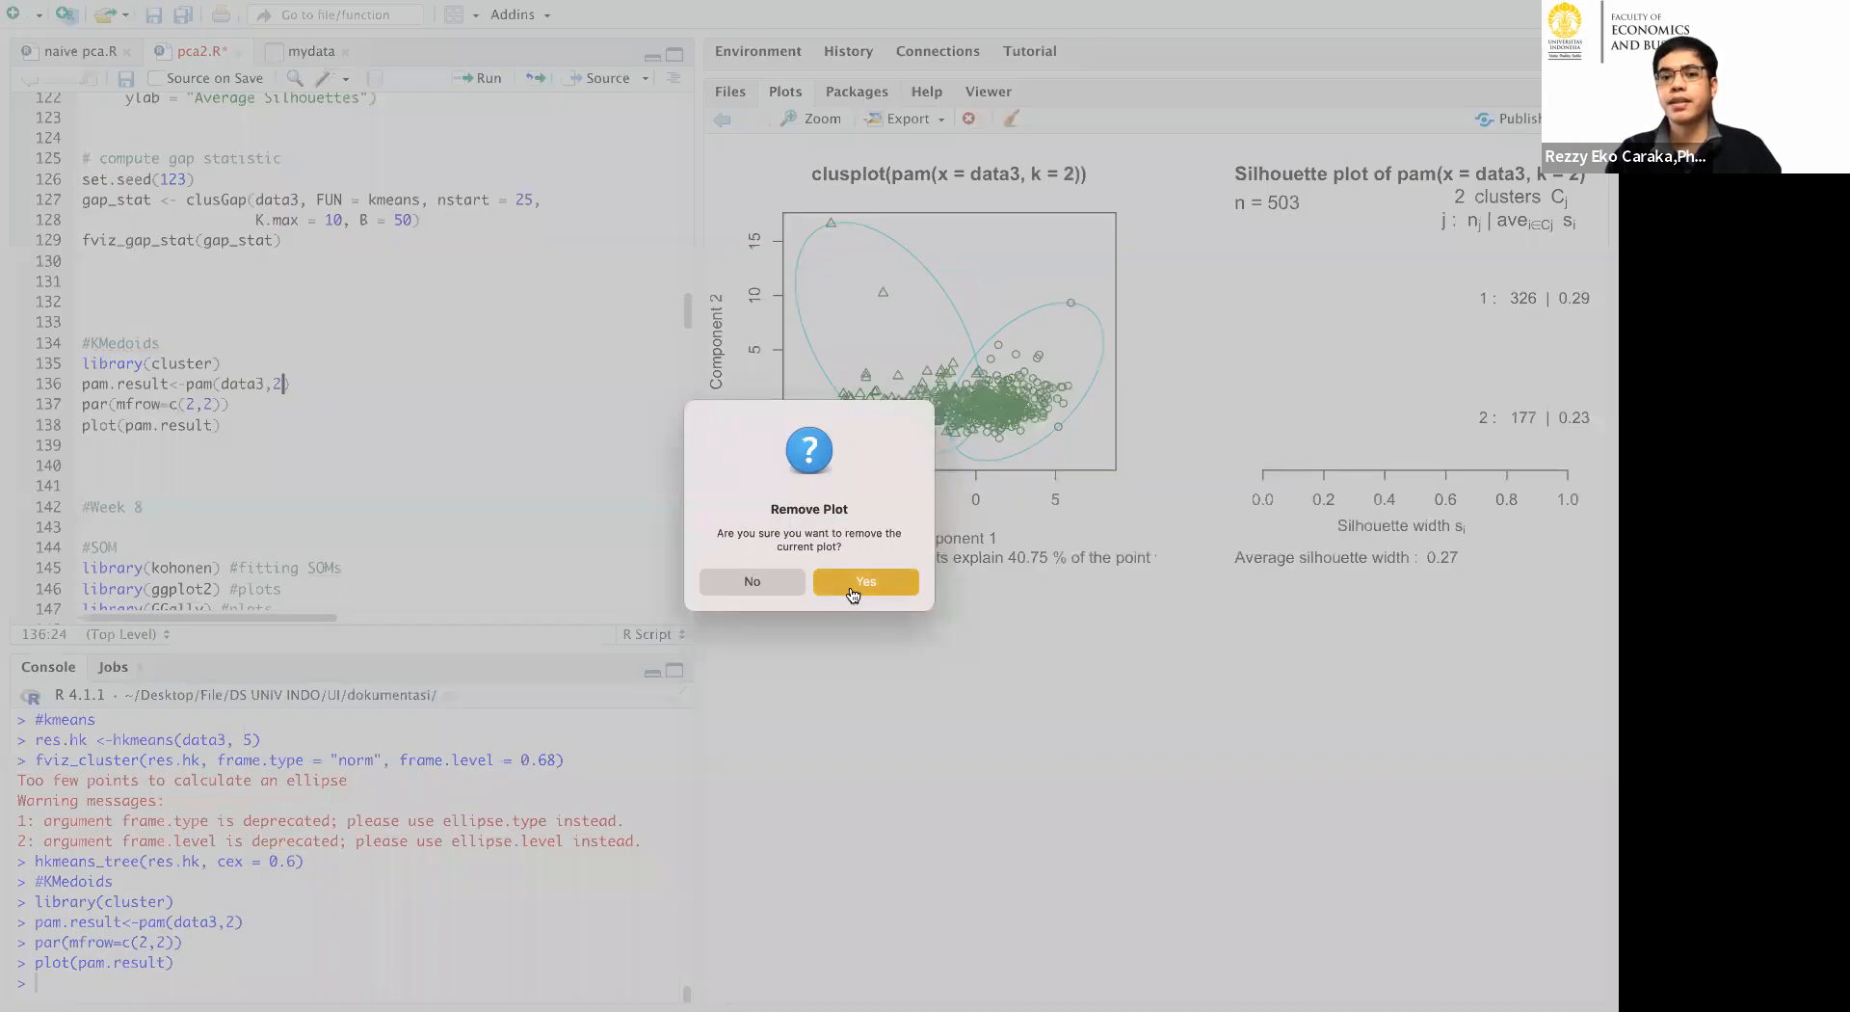
{"action": "left_click", "coordinate": [971, 124]}
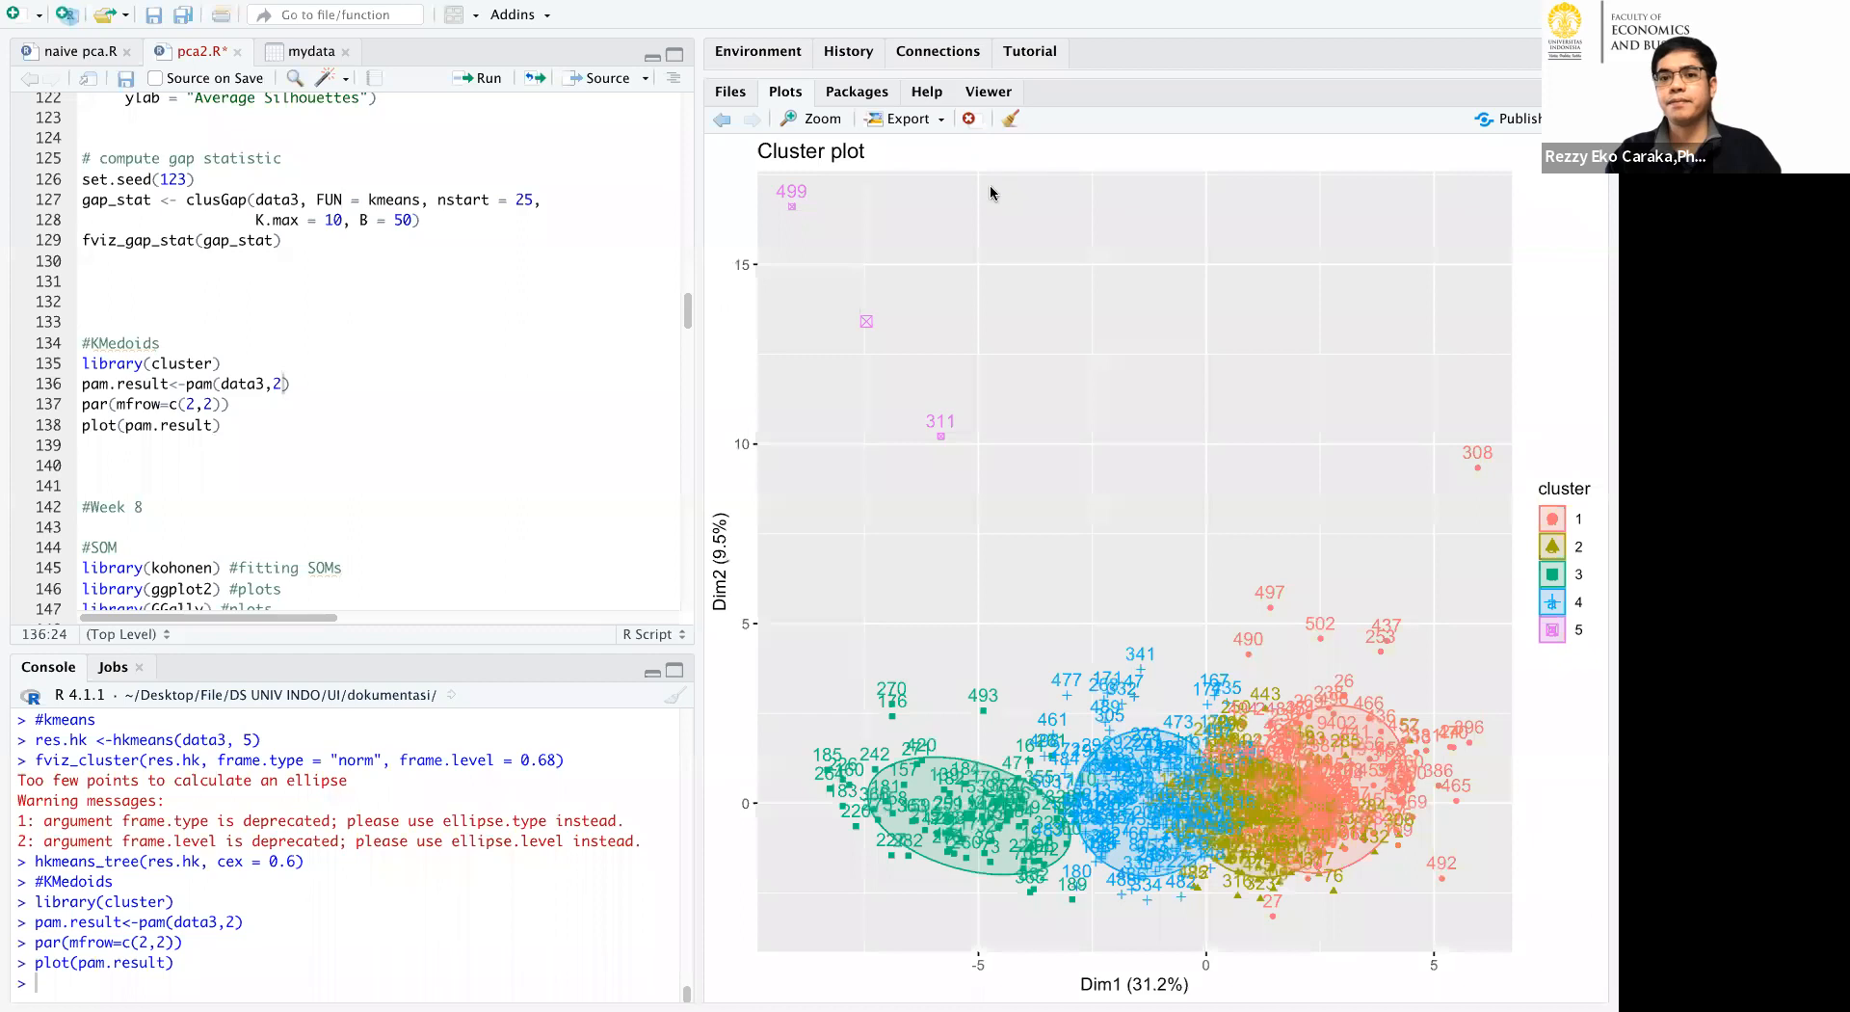
{"action": "left_click", "coordinate": [895, 582]}
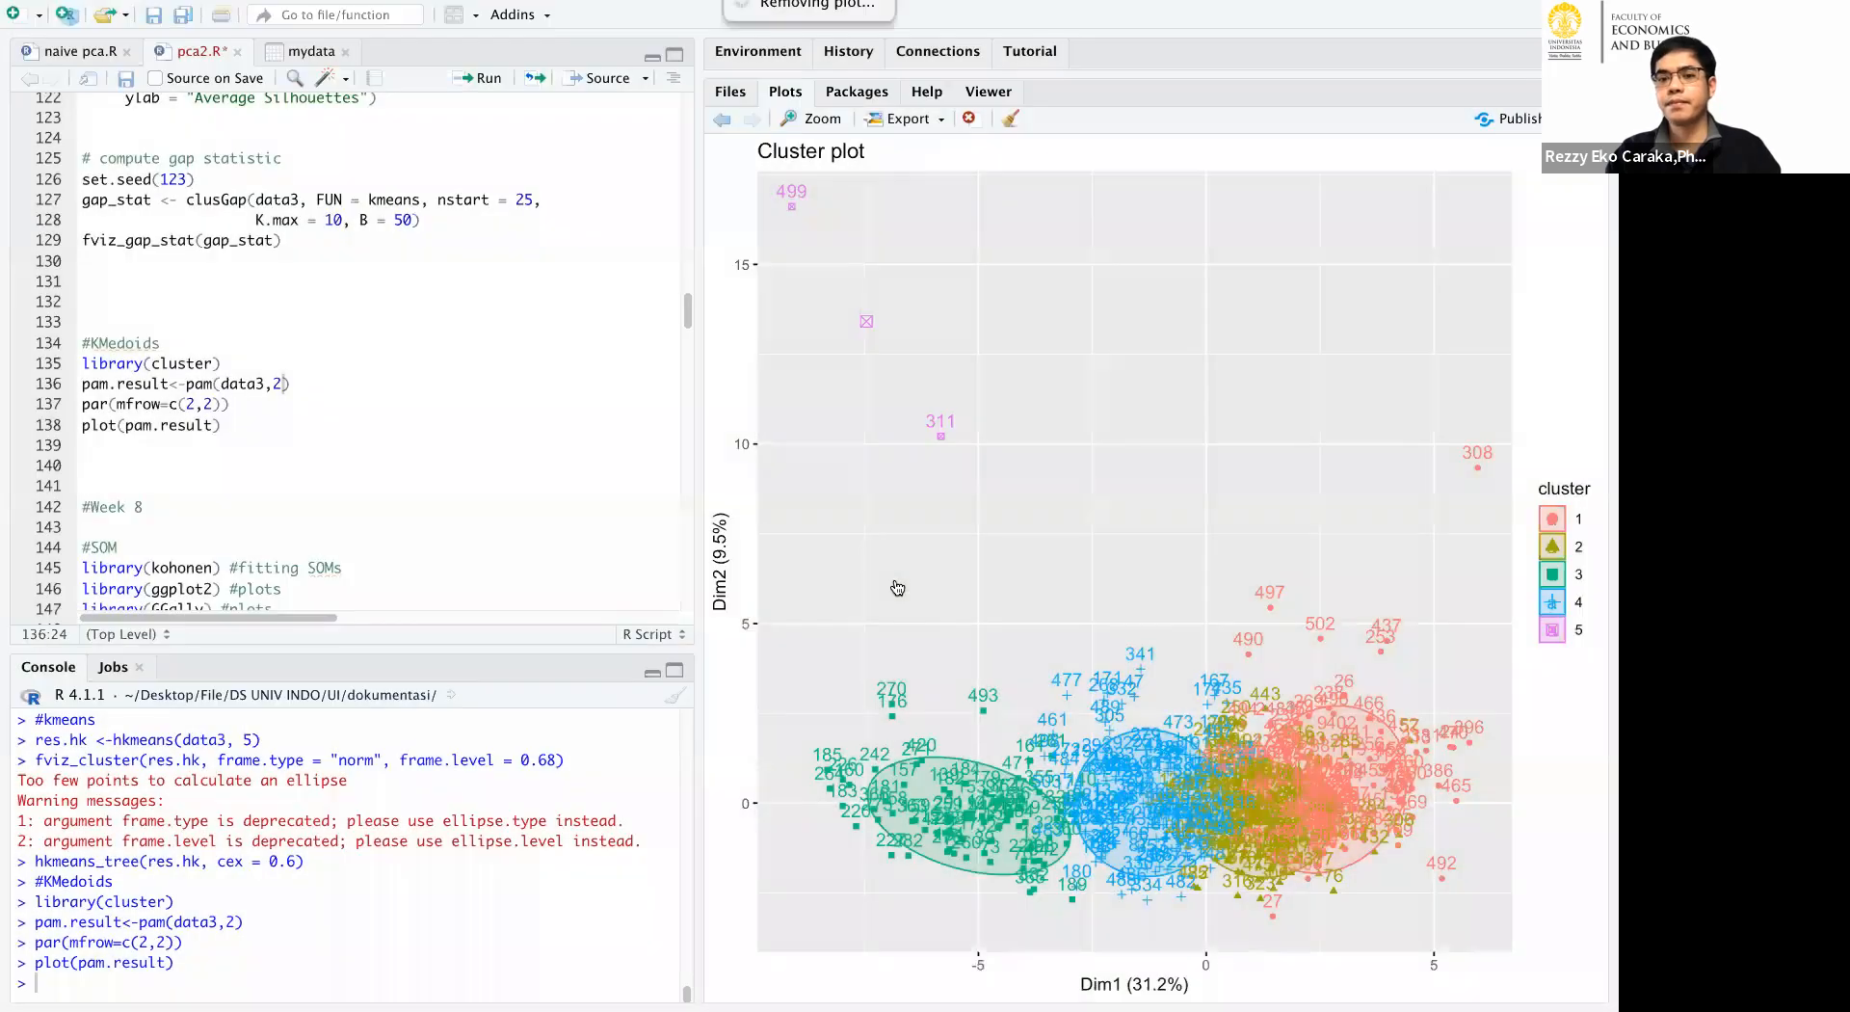
{"action": "left_click", "coordinate": [971, 123]}
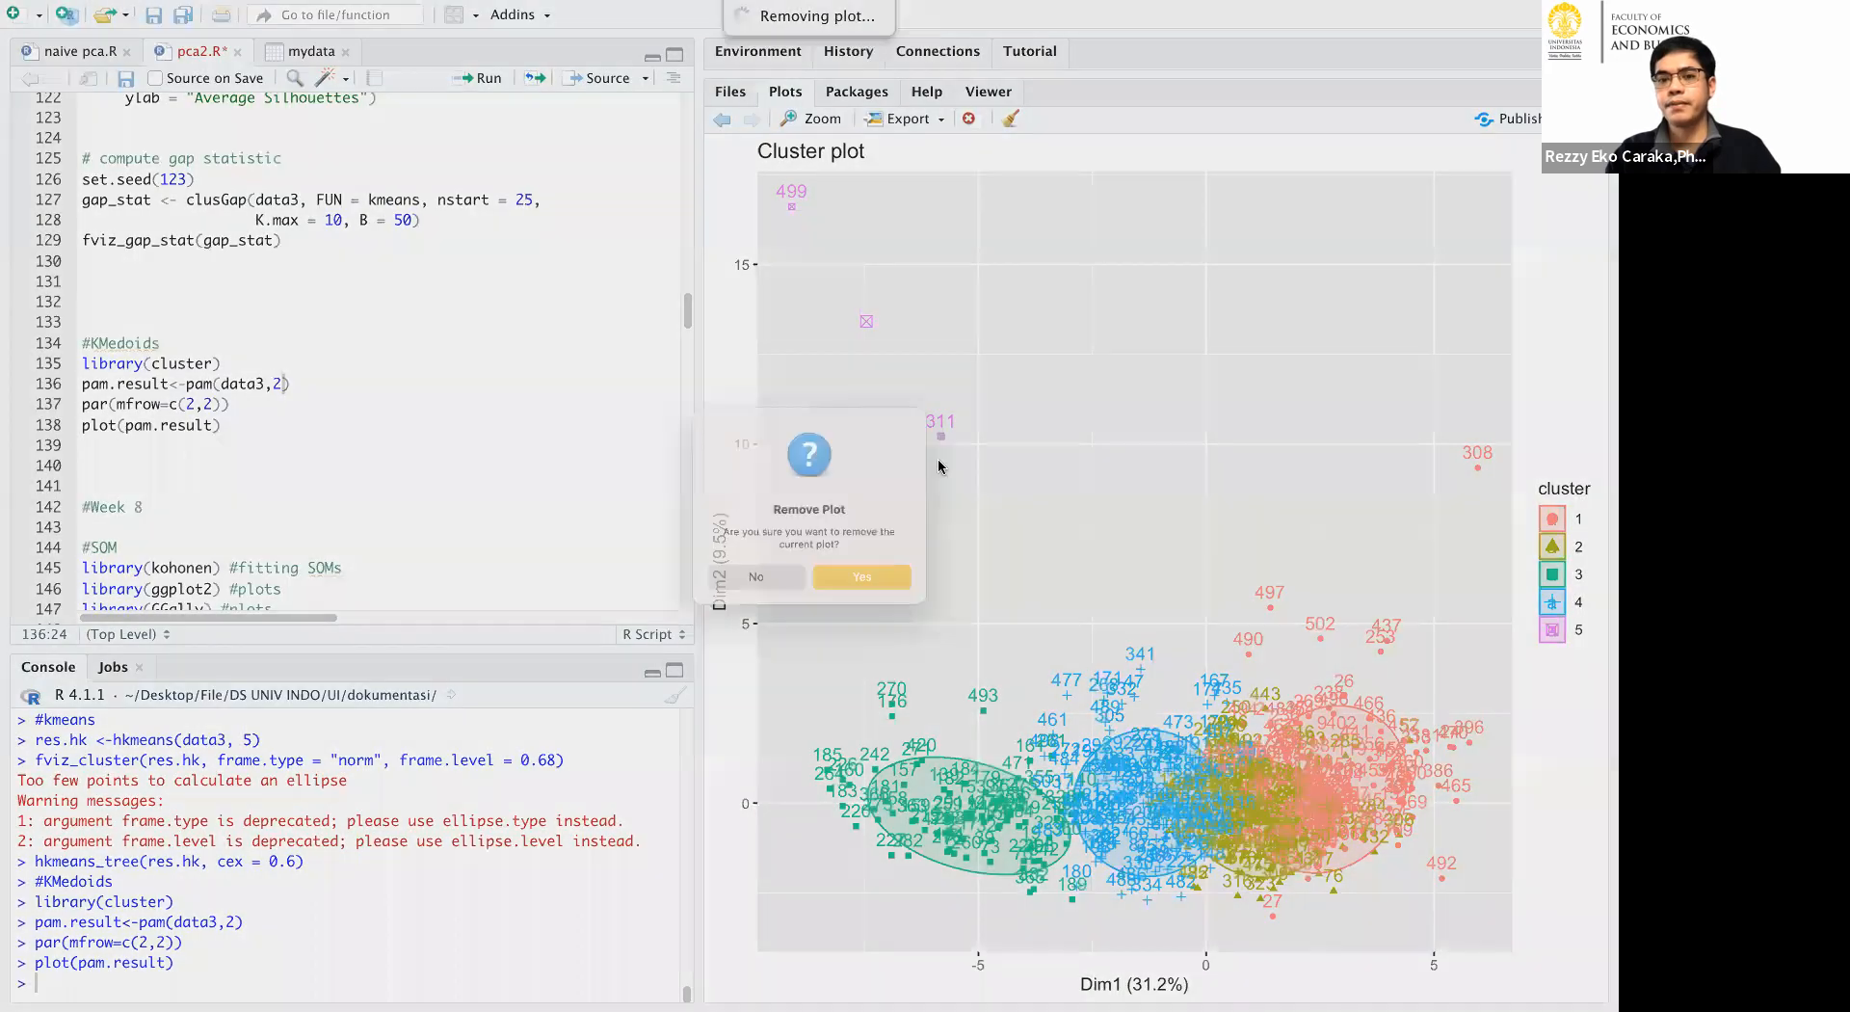
{"action": "left_click", "coordinate": [869, 587]}
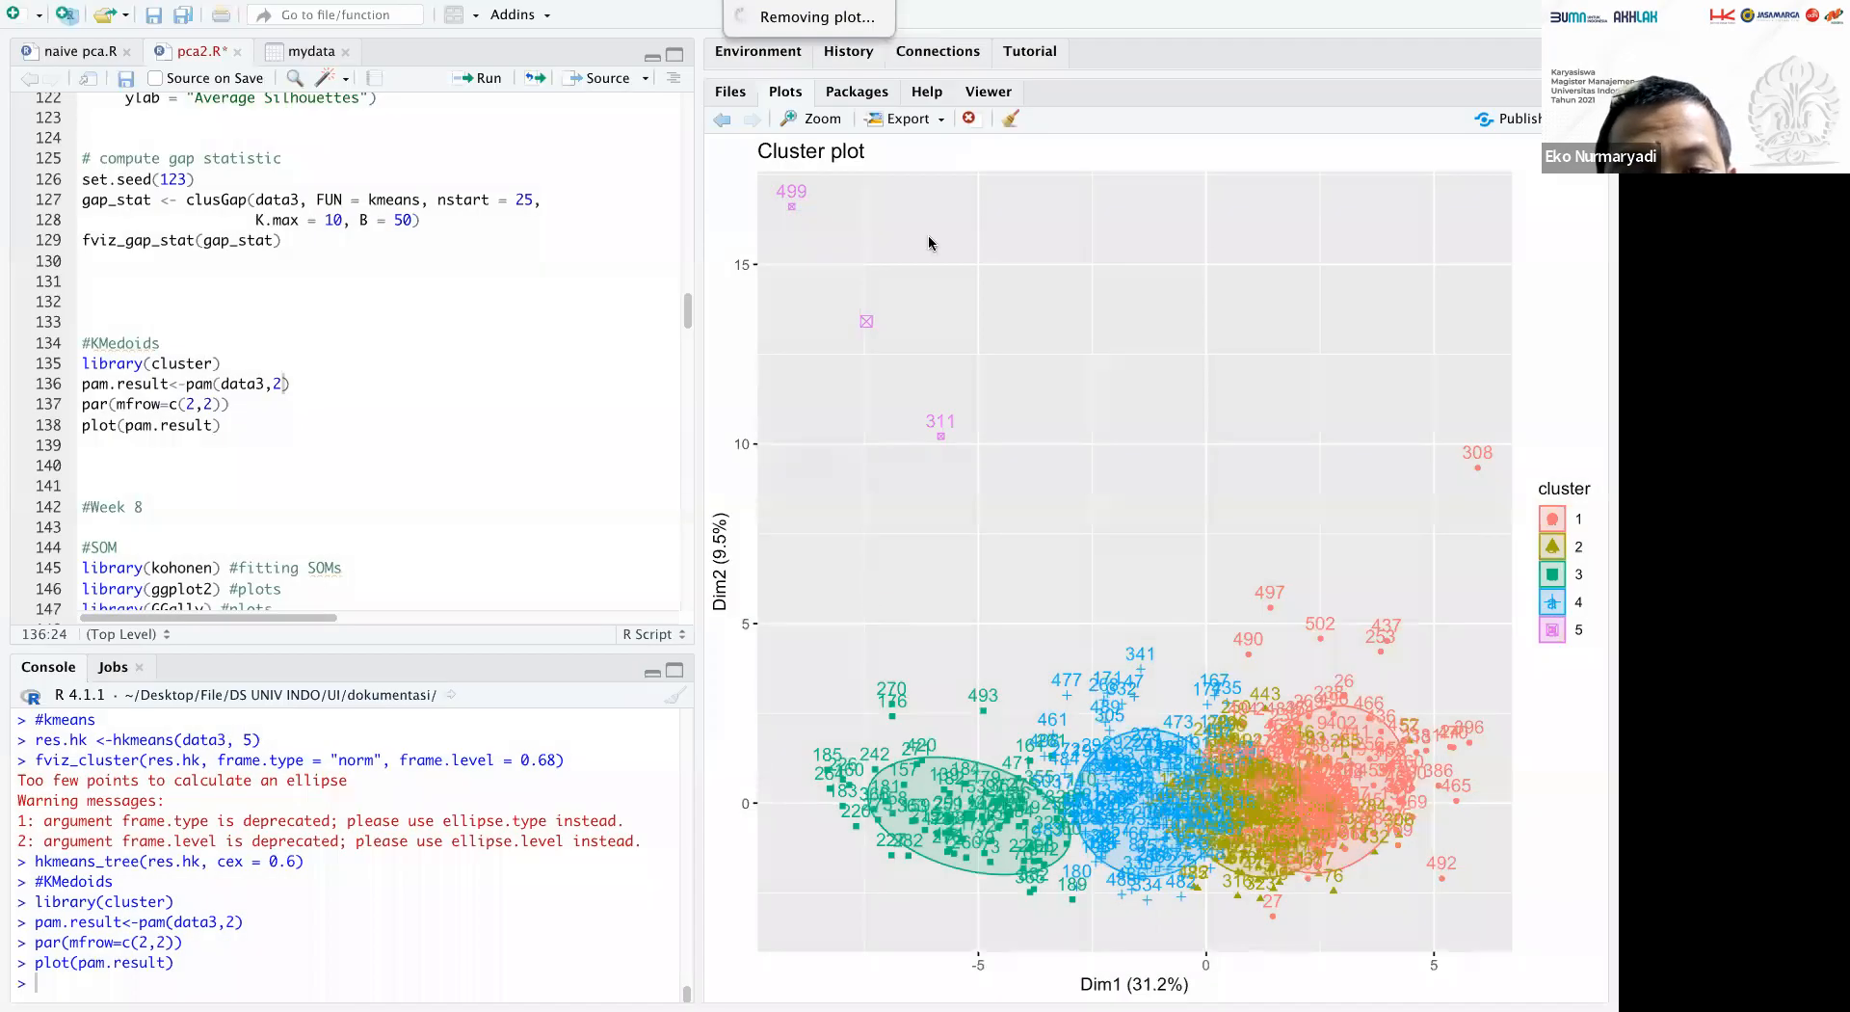
{"action": "left_click", "coordinate": [969, 119]}
{"action": "left_click", "coordinate": [884, 581]}
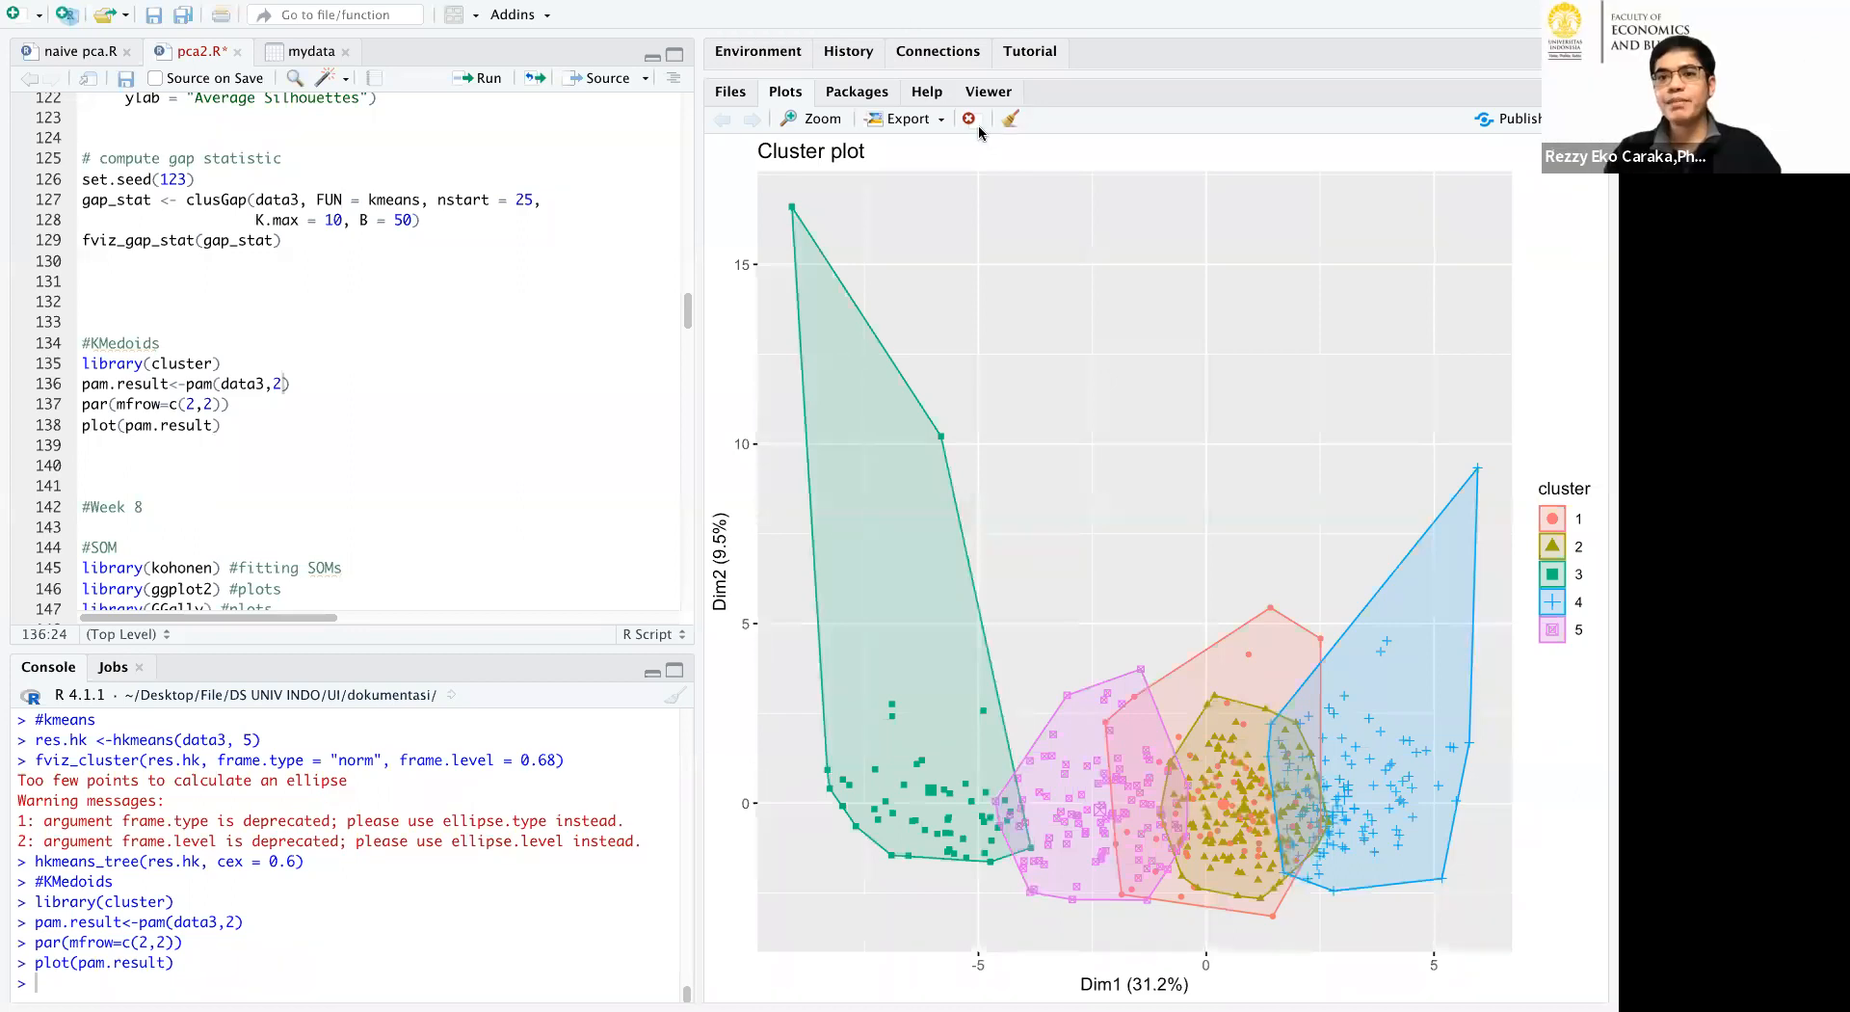
{"action": "left_click", "coordinate": [971, 119]}
{"action": "left_click", "coordinate": [881, 581]}
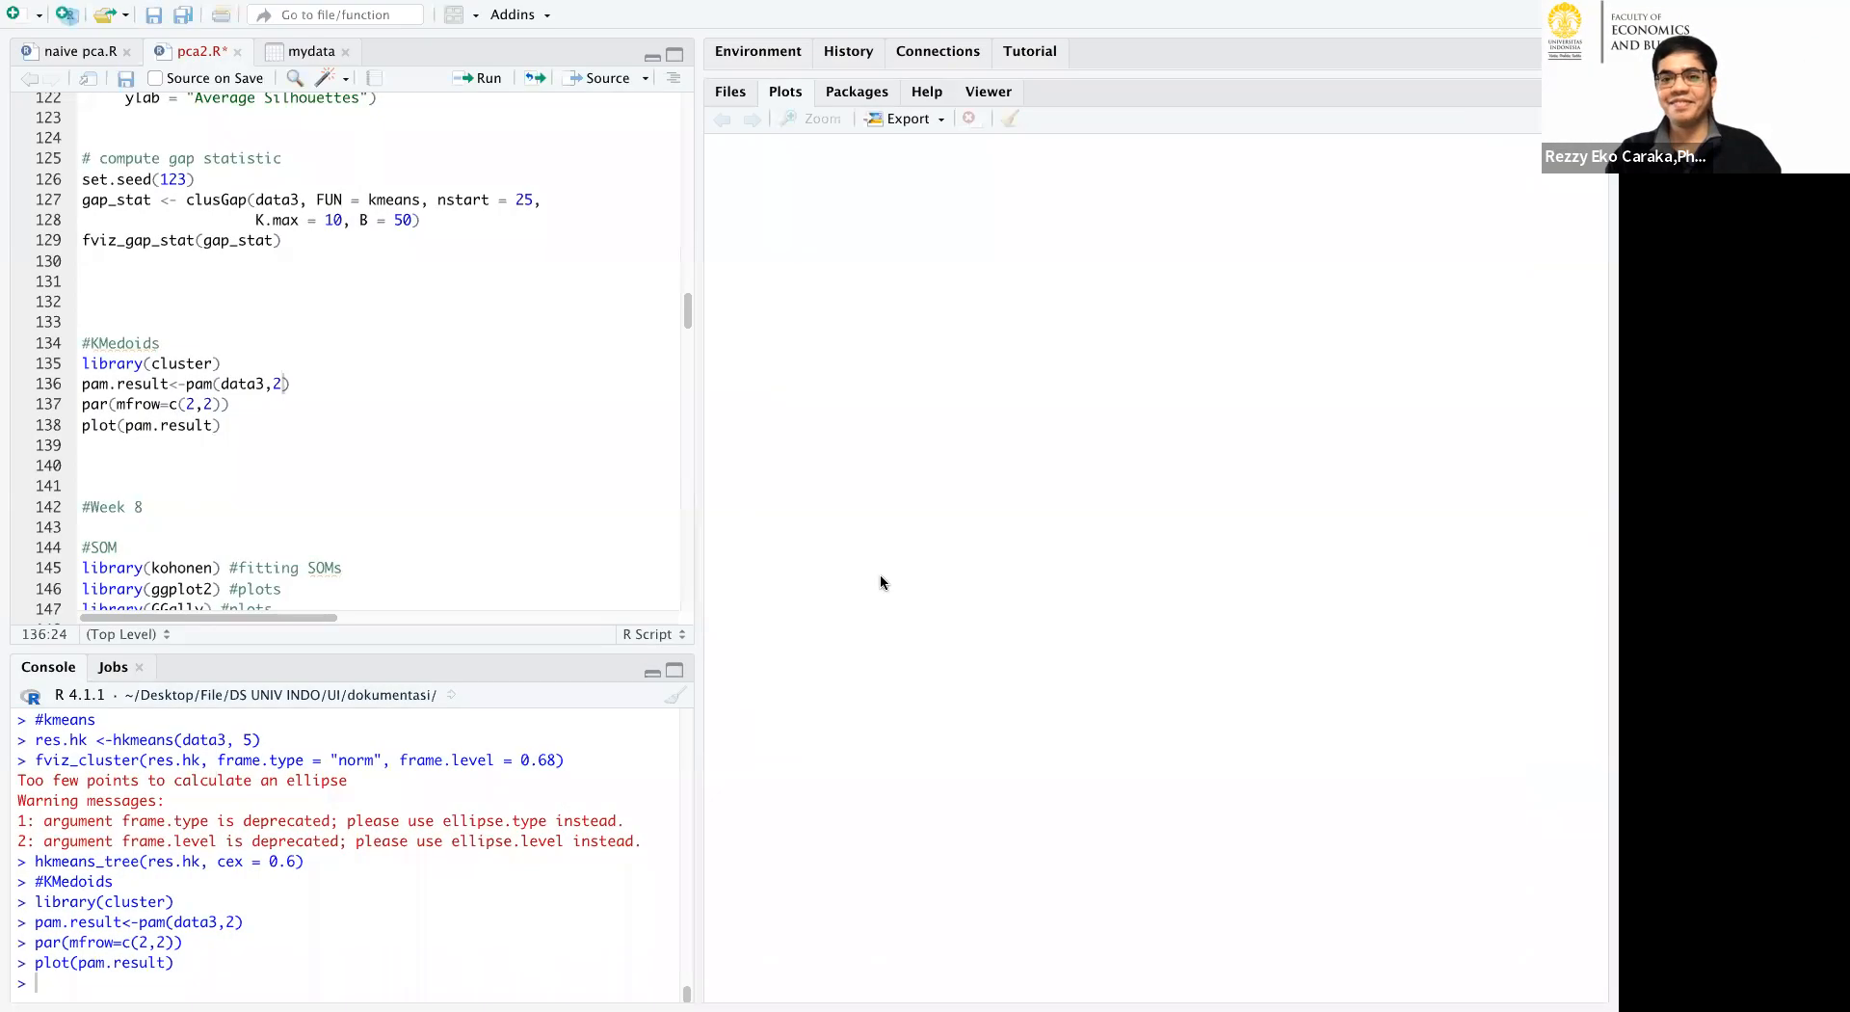
Rerun the KMedoids block with pam(data3,2) to redraw the clusplot and silhouette plot.
{"action": "left_click", "coordinate": [485, 83]}
{"action": "left_click", "coordinate": [485, 83]}
{"action": "left_click", "coordinate": [484, 83]}
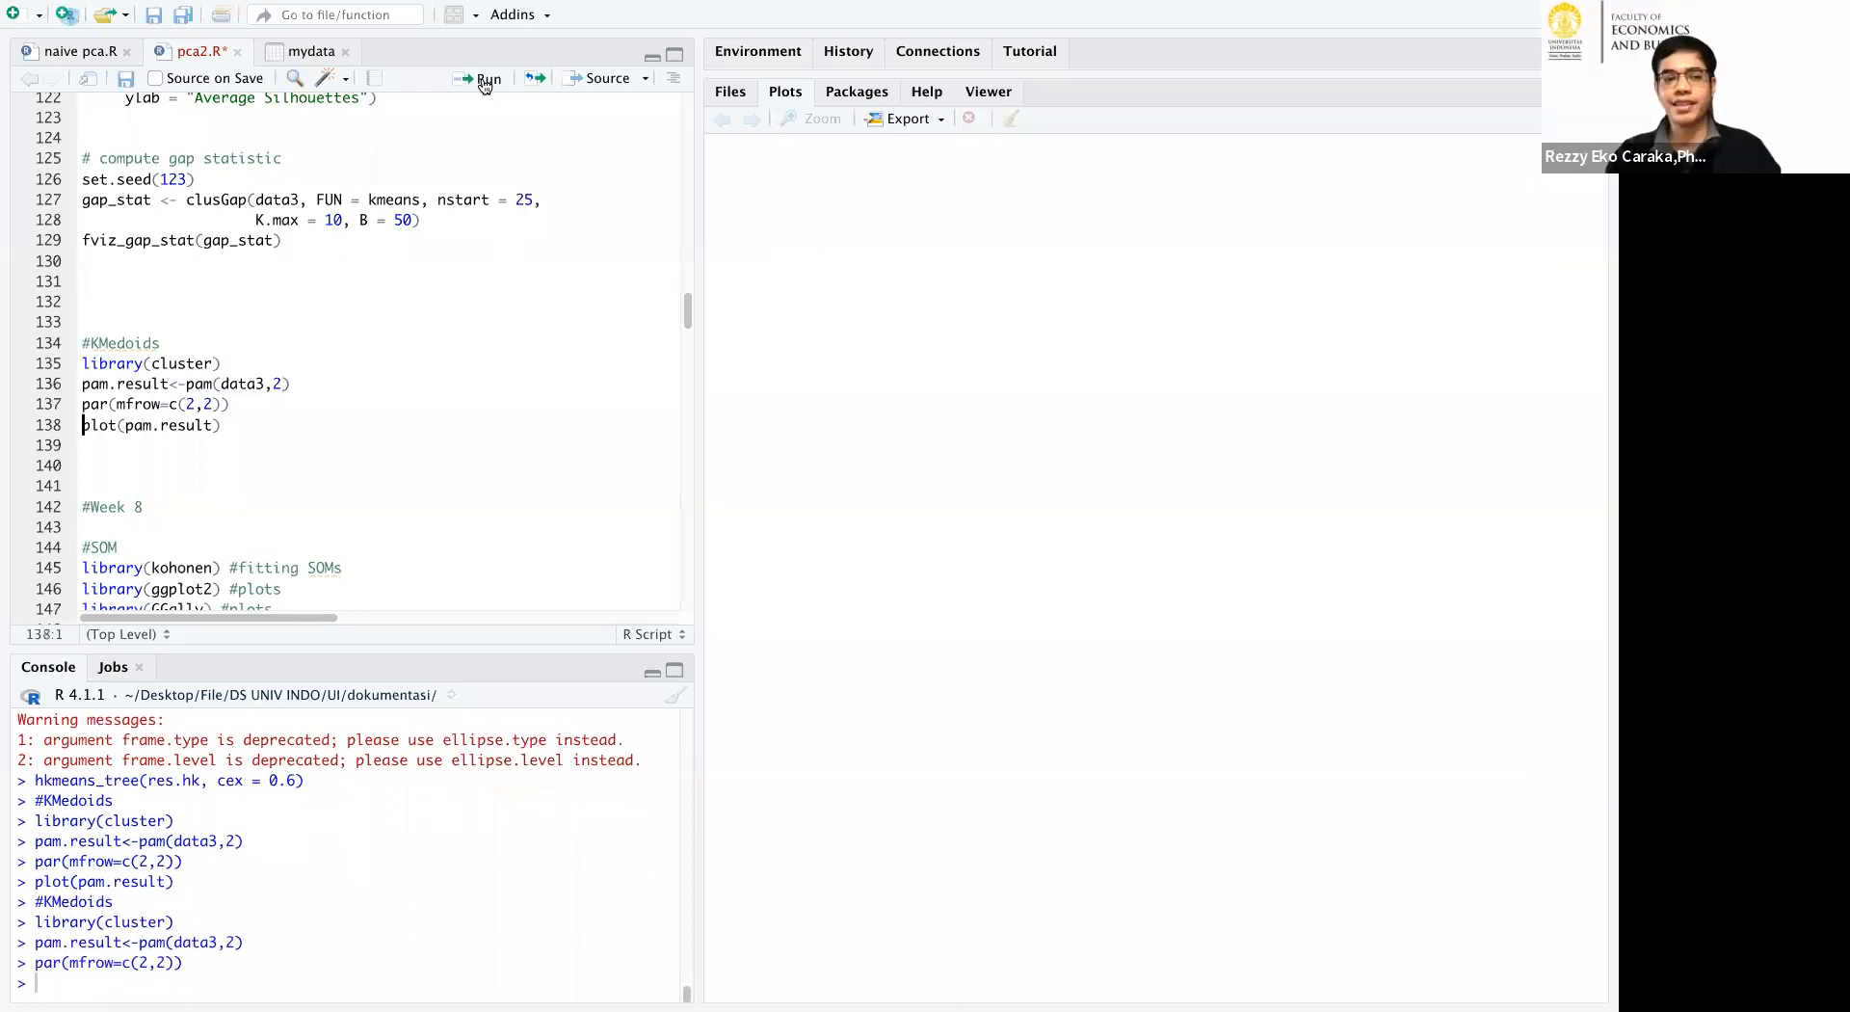
{"action": "left_click", "coordinate": [485, 83]}
{"action": "scroll", "coordinate": [349, 142], "scroll_direction": "up", "scroll_amount": 2}
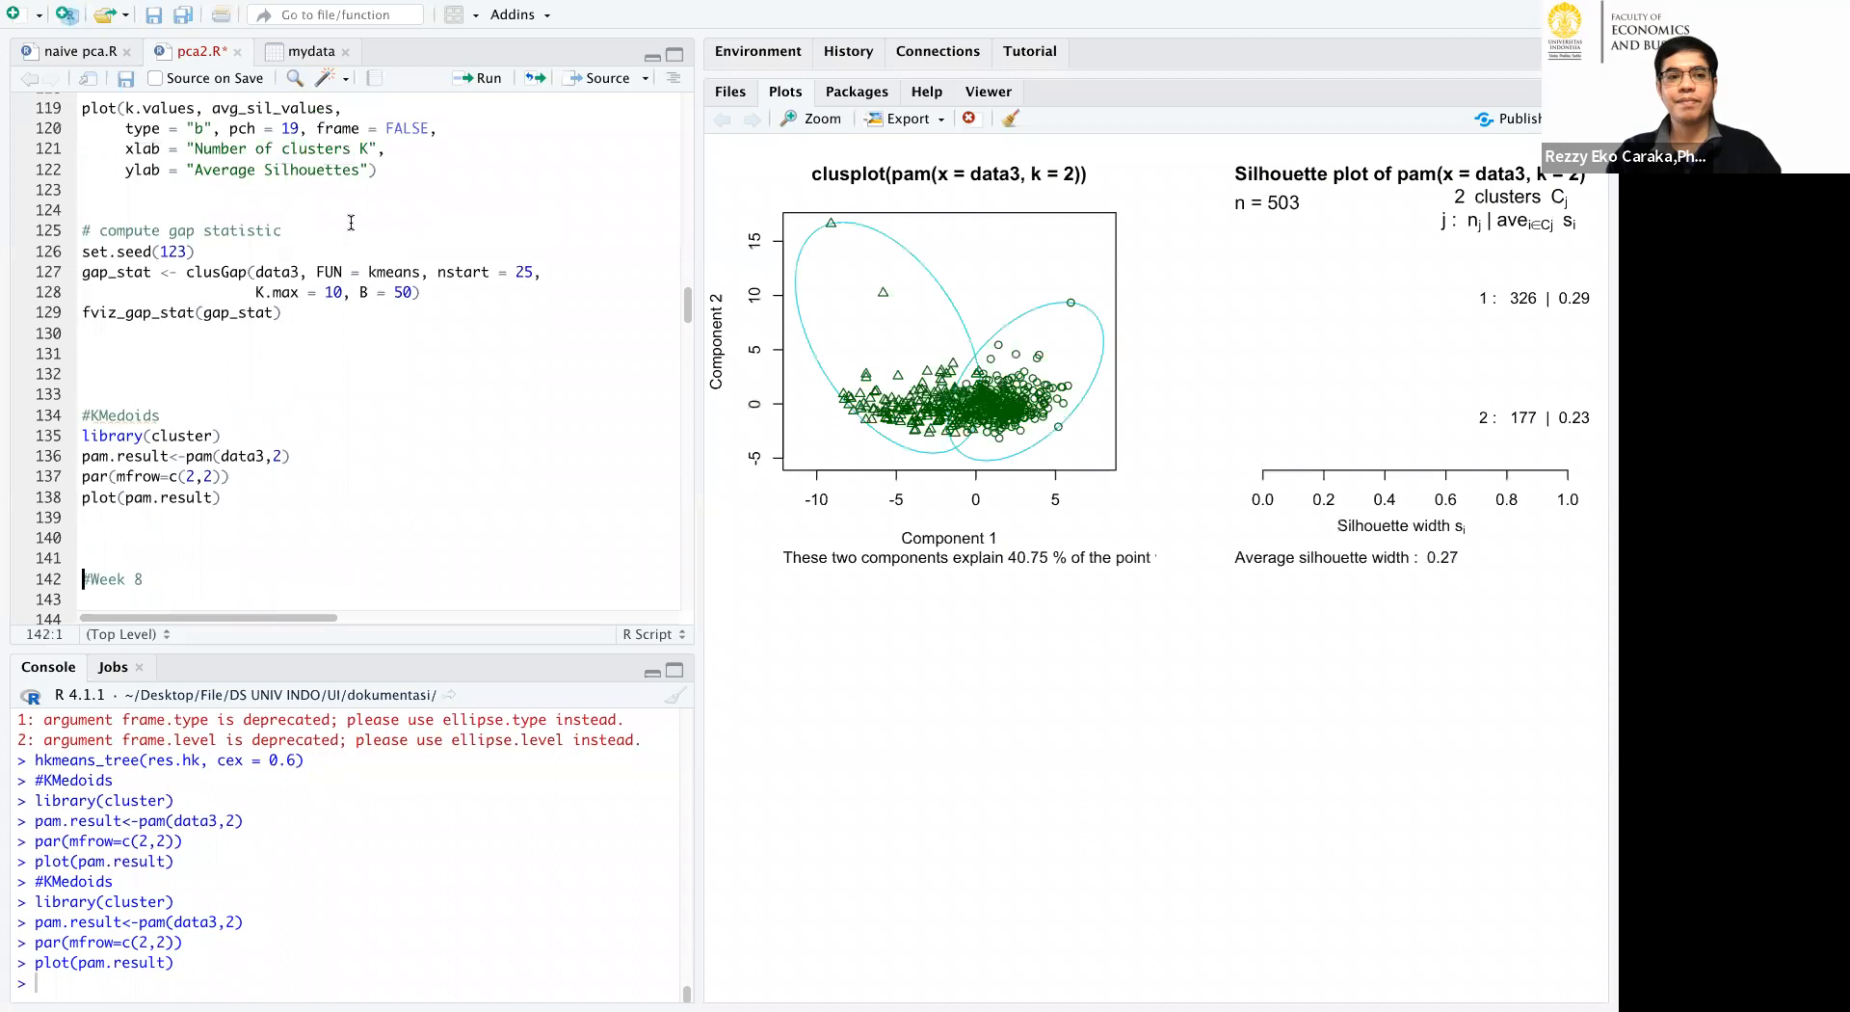
{"action": "left_click", "coordinate": [351, 217]}
{"action": "left_click", "coordinate": [472, 78]}
{"action": "left_click", "coordinate": [473, 77]}
{"action": "left_click", "coordinate": [472, 77]}
{"action": "left_click", "coordinate": [472, 77]}
{"action": "scroll", "coordinate": [579, 402], "scroll_direction": "up", "scroll_amount": 4}
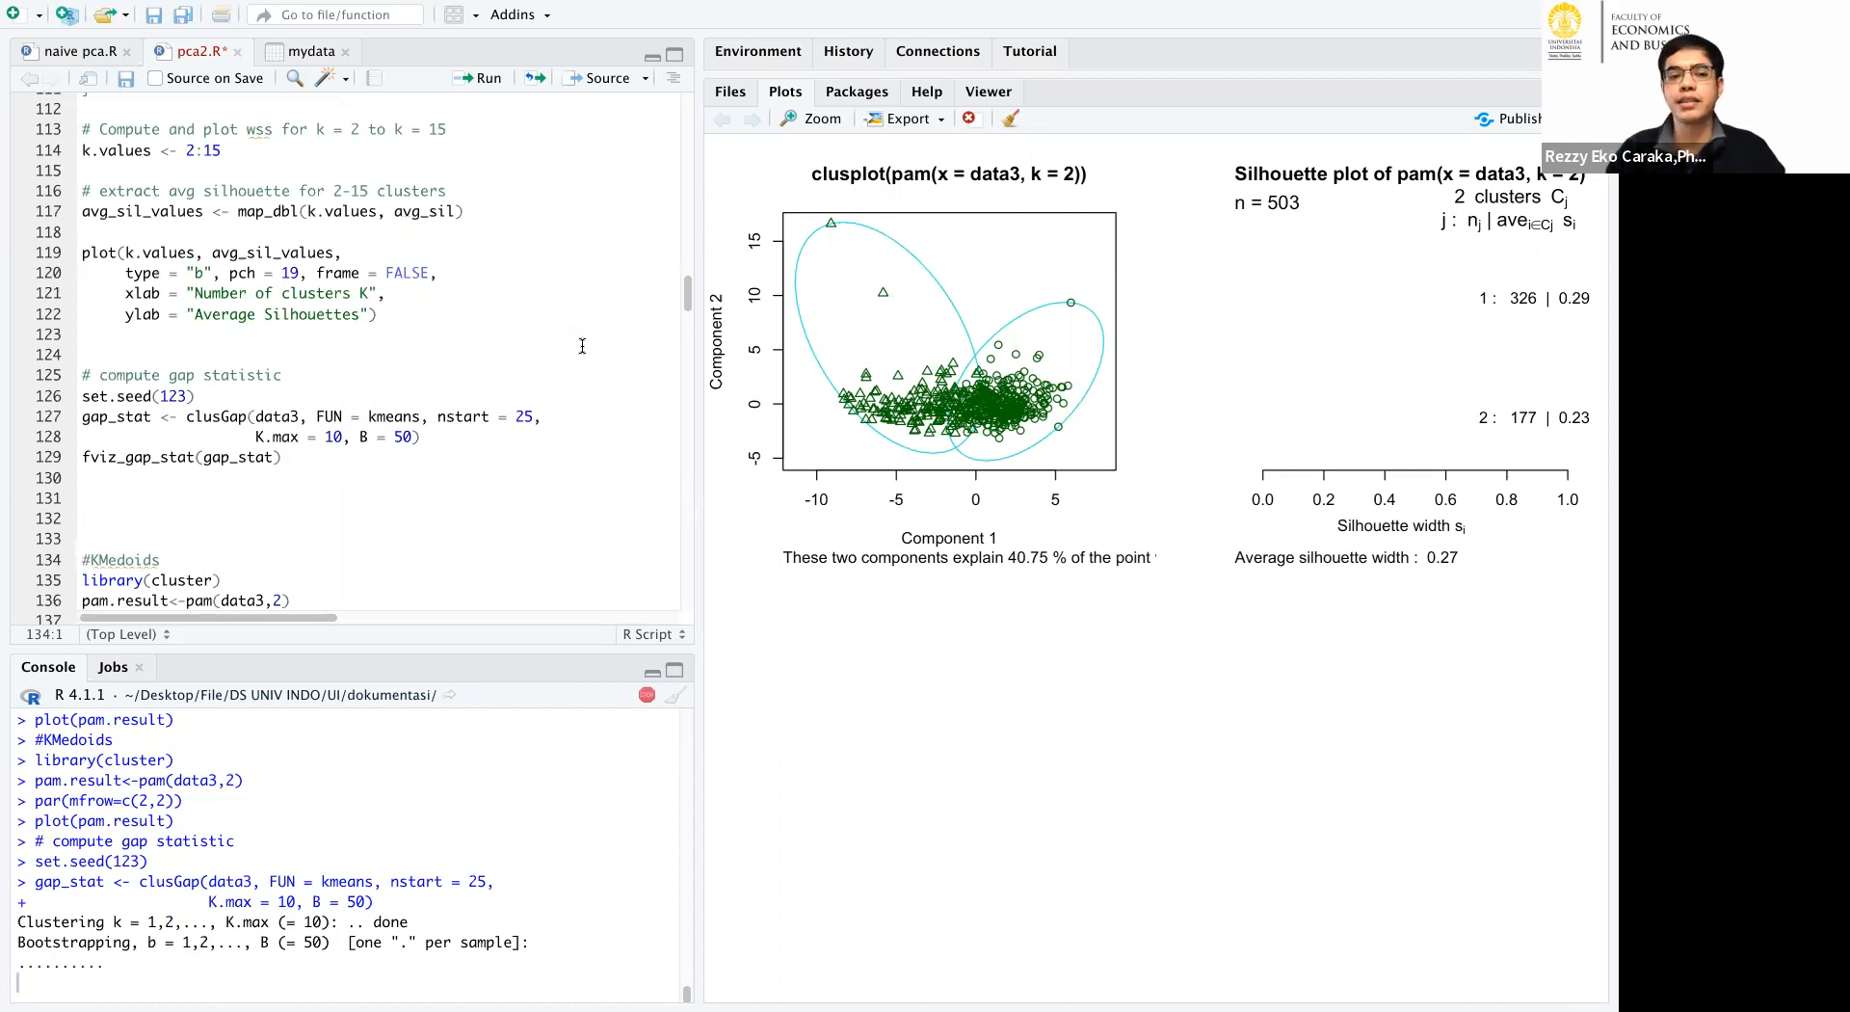
{"action": "left_click", "coordinate": [643, 698]}
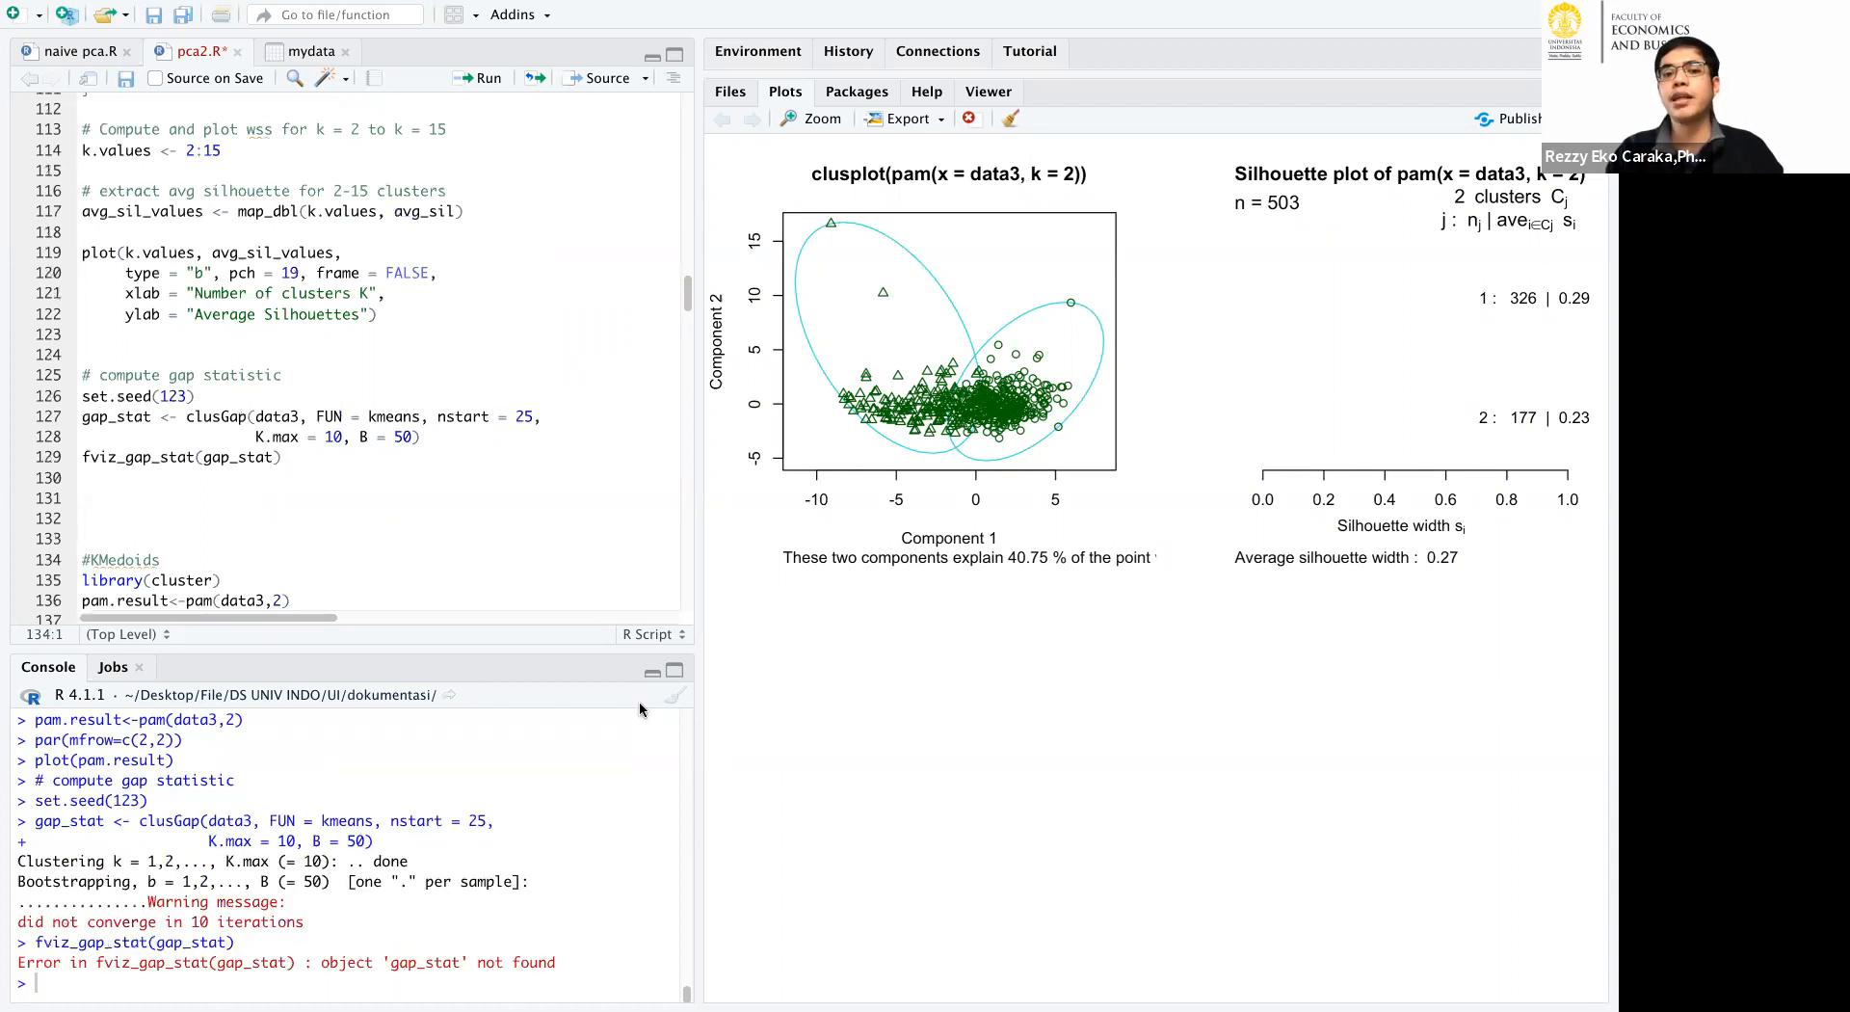
Clear the console, then run the KMEANS block through kmeans(data3, 5, nstart = 50) and its fviz_cluster point plot.
{"action": "left_click", "coordinate": [669, 696]}
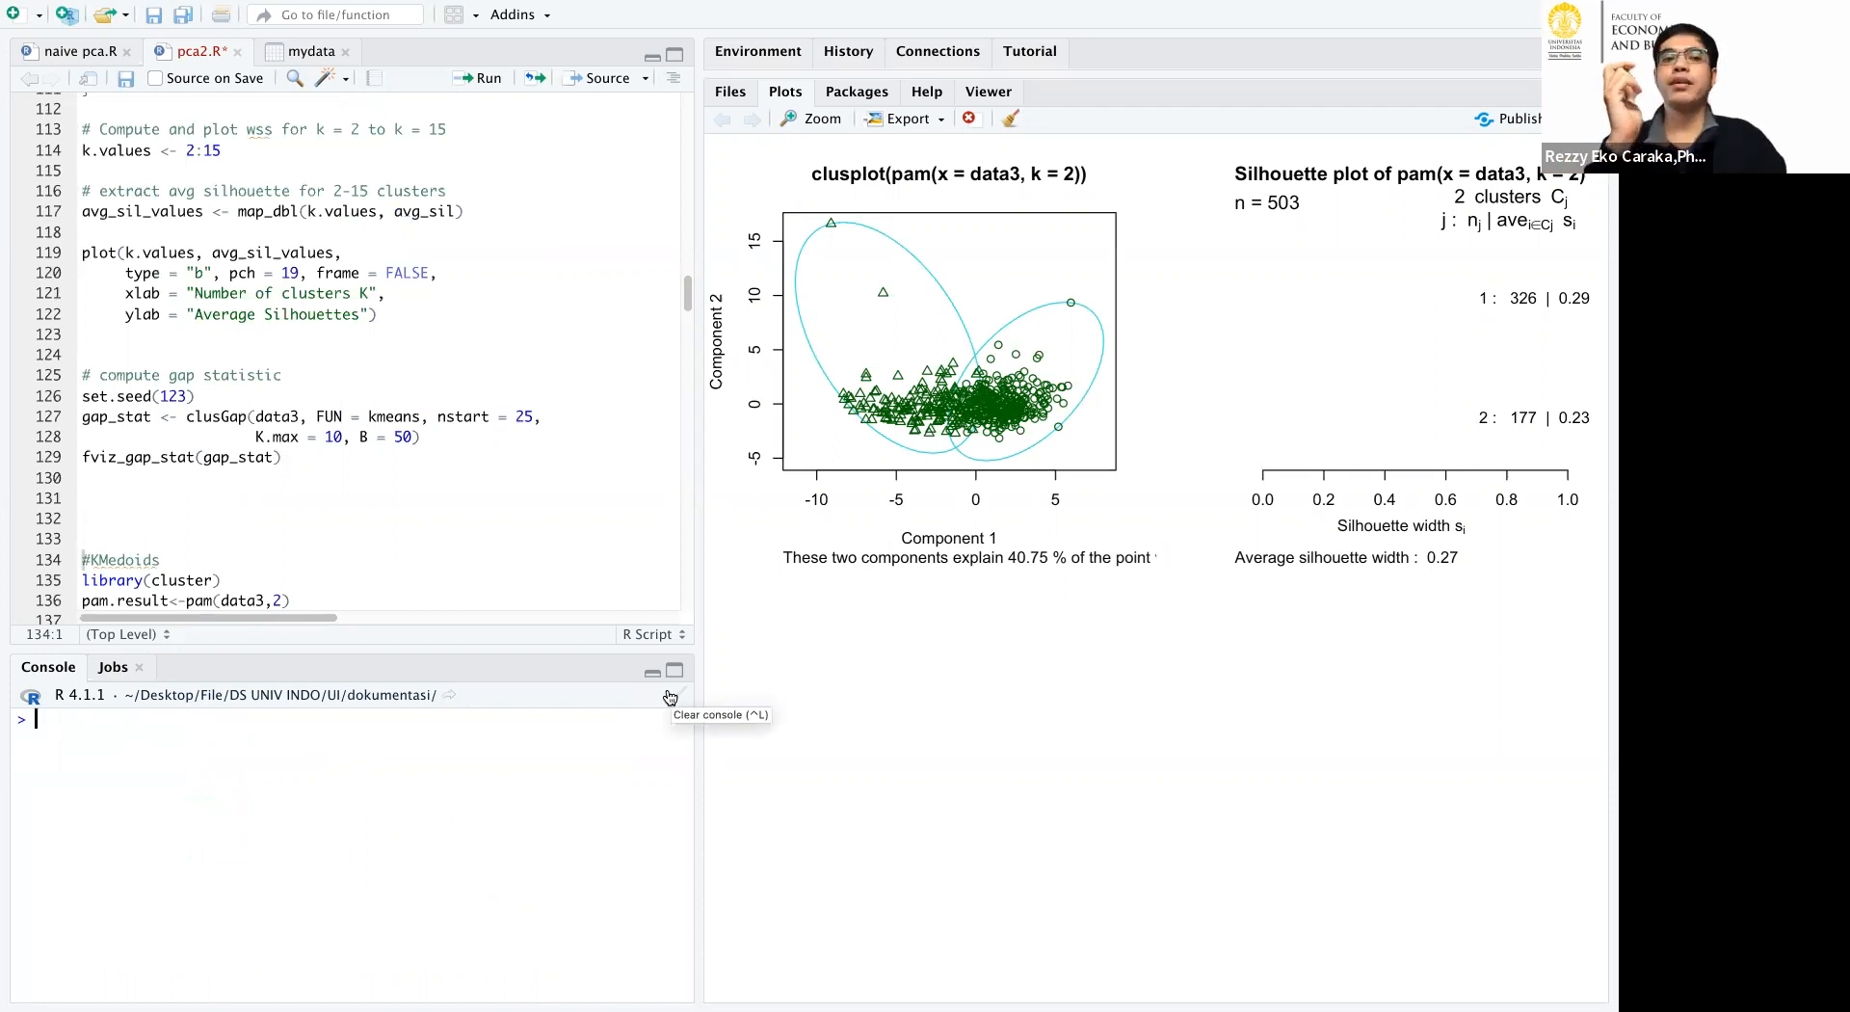
{"action": "scroll", "coordinate": [466, 264], "scroll_direction": "up", "scroll_amount": 5}
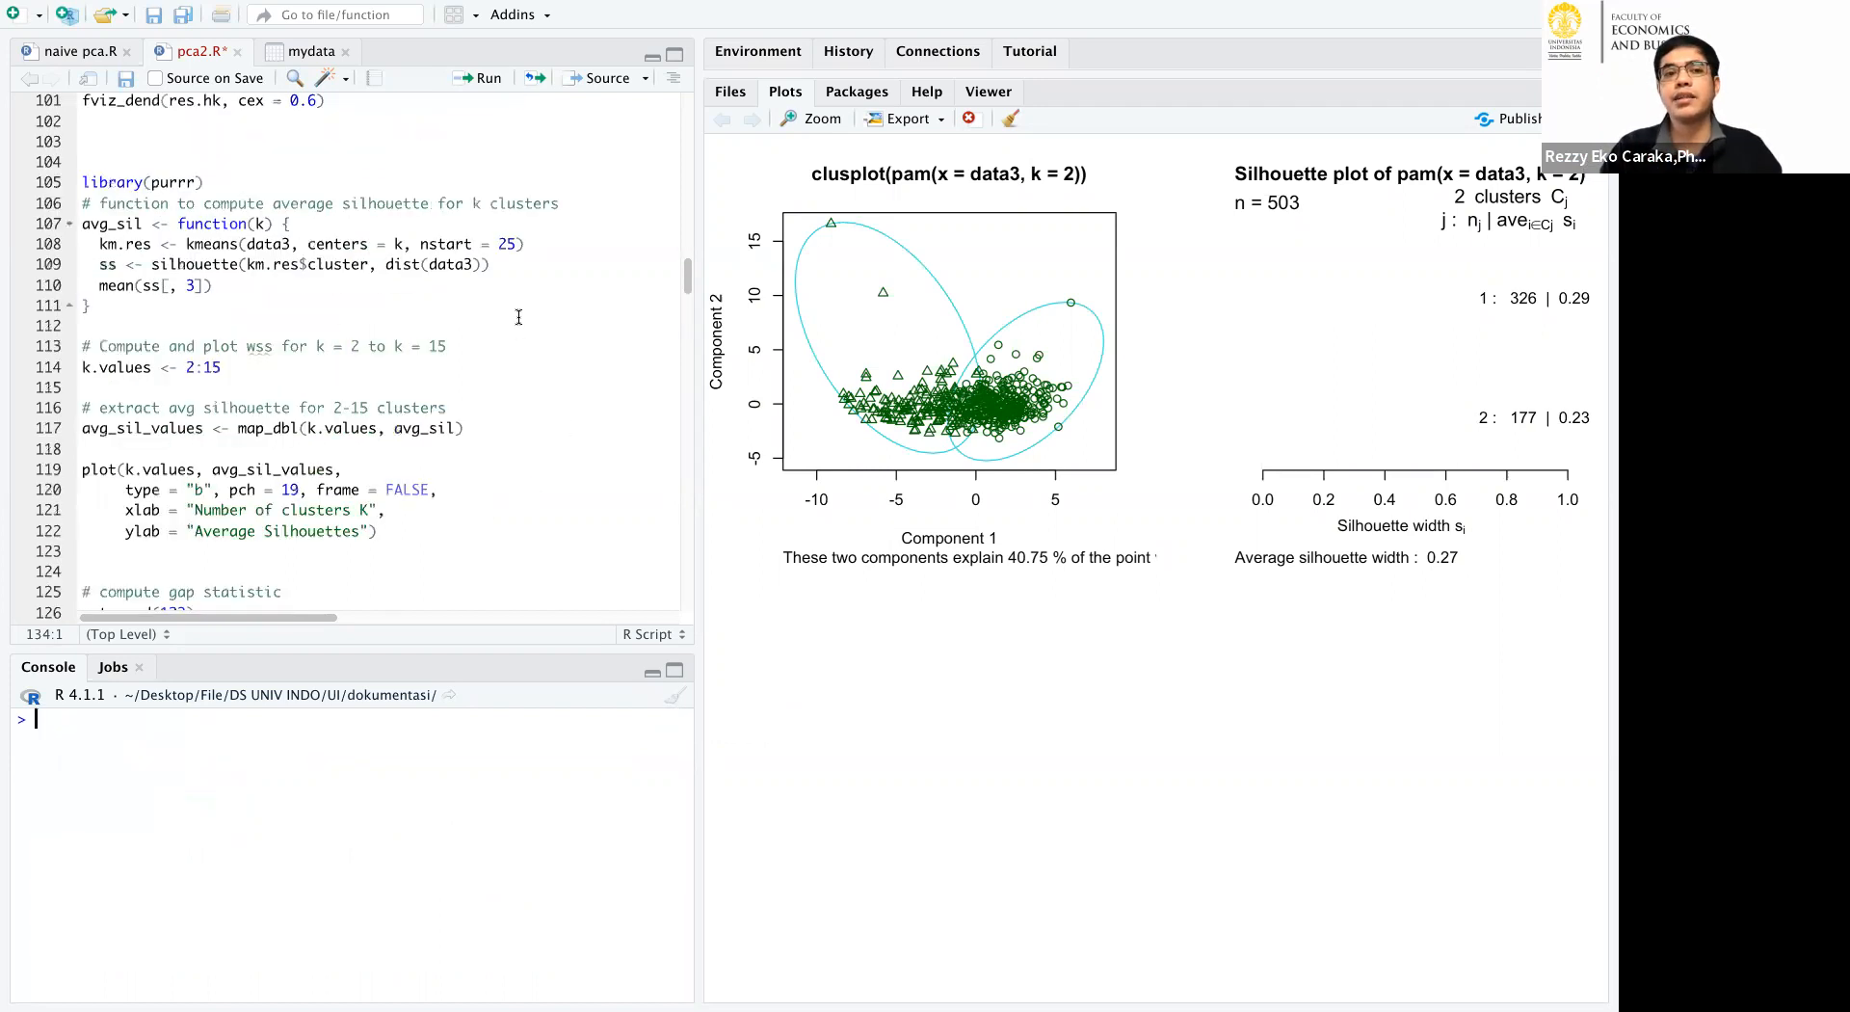
{"action": "scroll", "coordinate": [467, 264], "scroll_direction": "up", "scroll_amount": 4}
{"action": "left_click", "coordinate": [349, 142]}
{"action": "left_click", "coordinate": [484, 80]}
{"action": "left_click", "coordinate": [485, 80]}
{"action": "left_click", "coordinate": [485, 80]}
{"action": "left_click", "coordinate": [485, 80]}
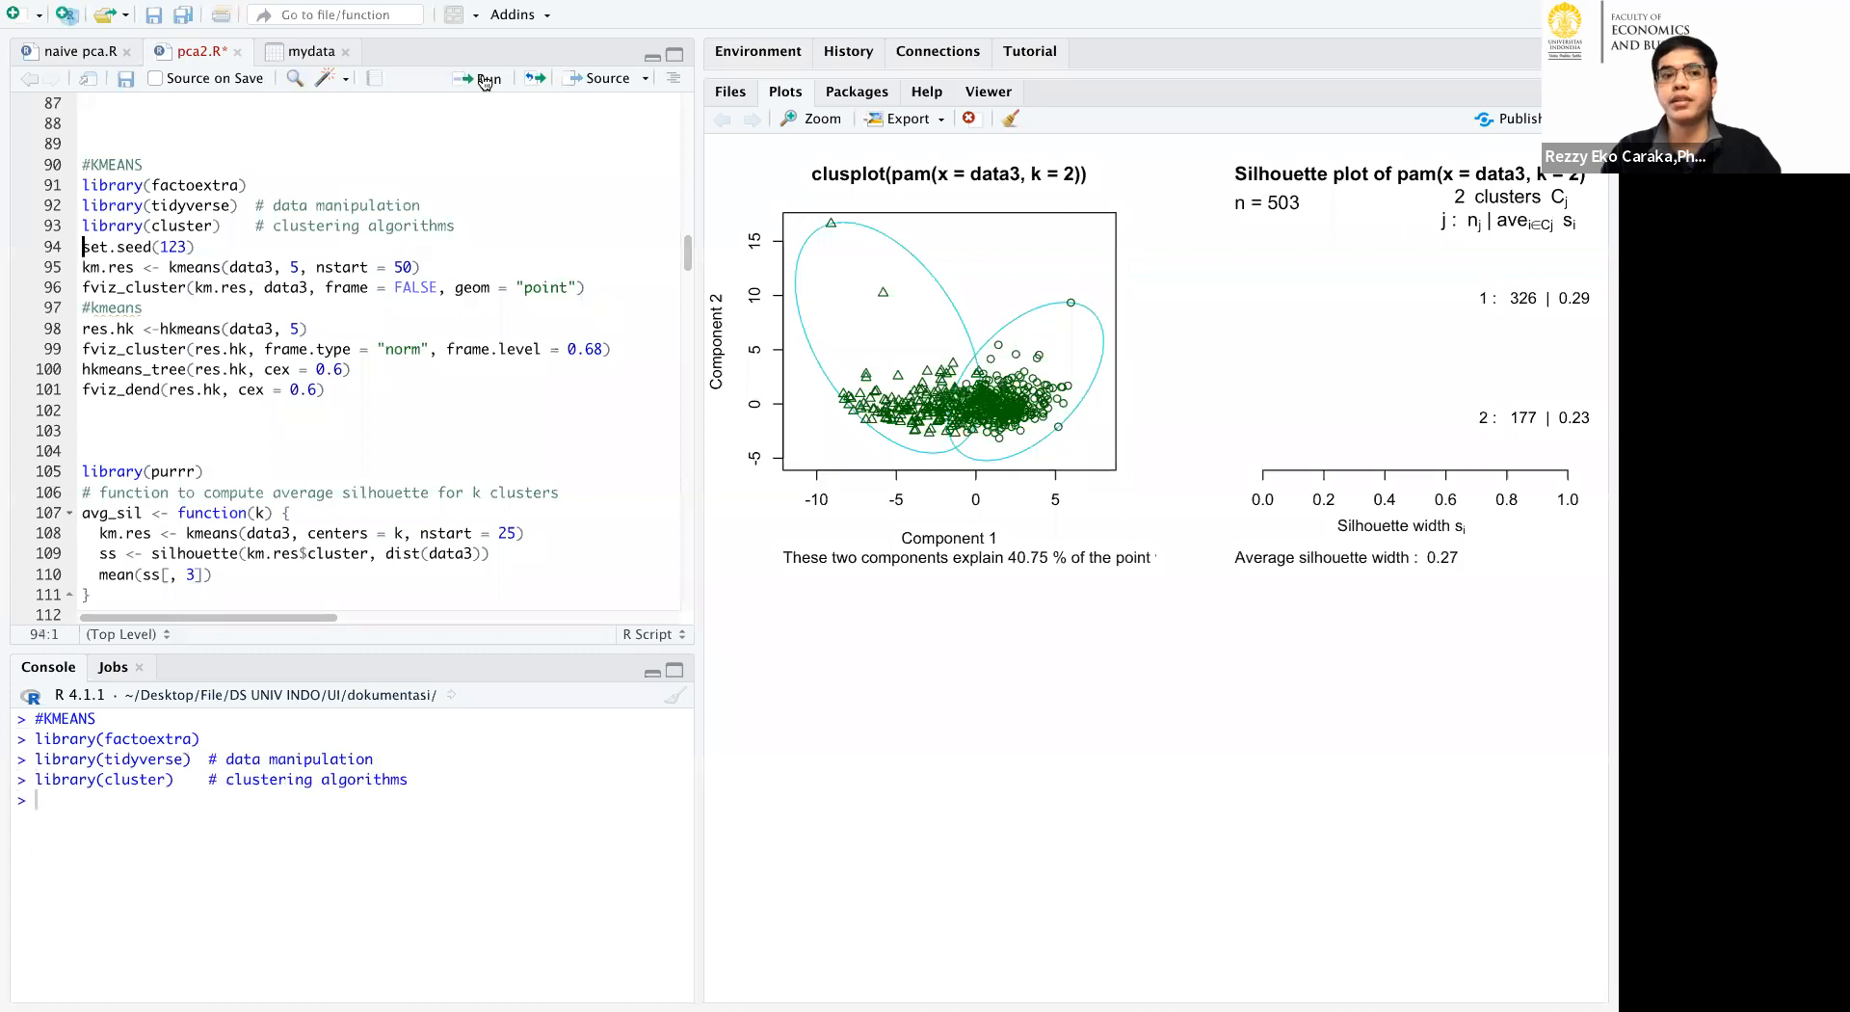
{"action": "left_click", "coordinate": [485, 80]}
{"action": "left_click", "coordinate": [485, 80]}
Run the hierarchical K-means lines with hkmeans(data3, 5), drawing the cluster plot, the tree and the dendrogram with cex = 0.6.
{"action": "left_click", "coordinate": [484, 80]}
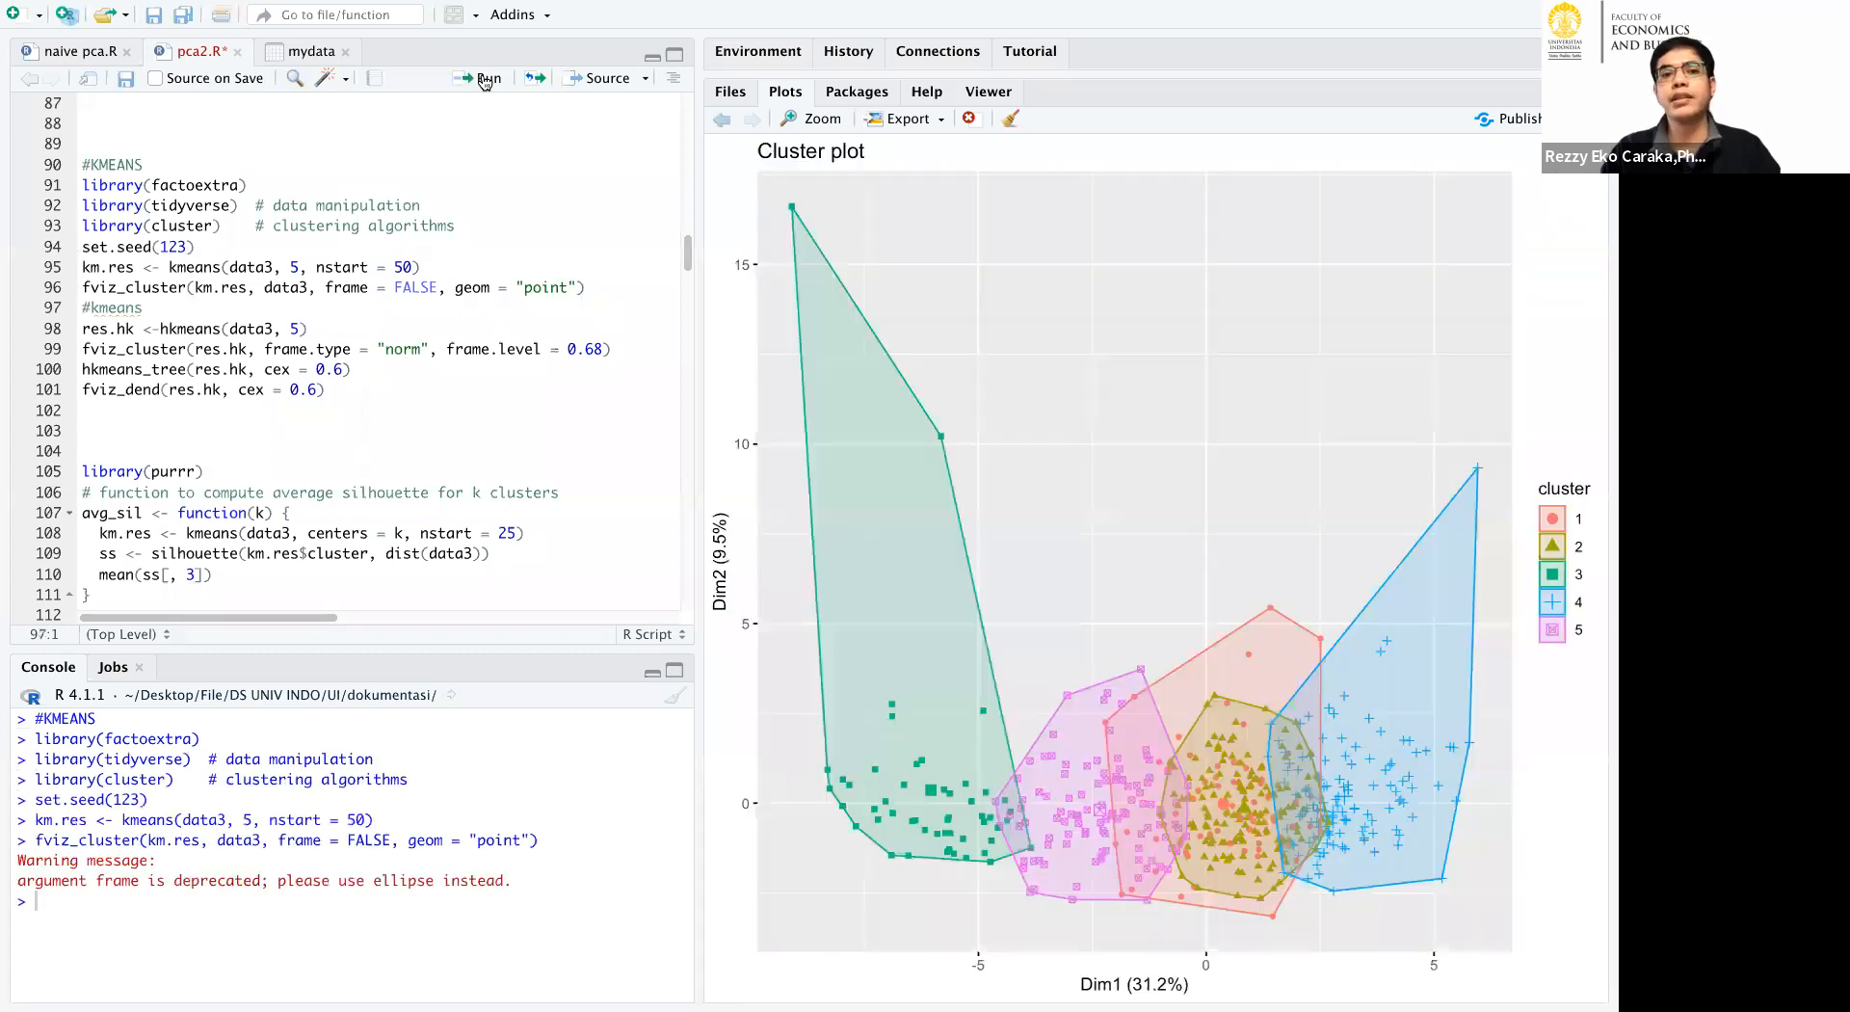
{"action": "left_click", "coordinate": [485, 80]}
{"action": "left_click", "coordinate": [485, 80]}
{"action": "left_click", "coordinate": [485, 80]}
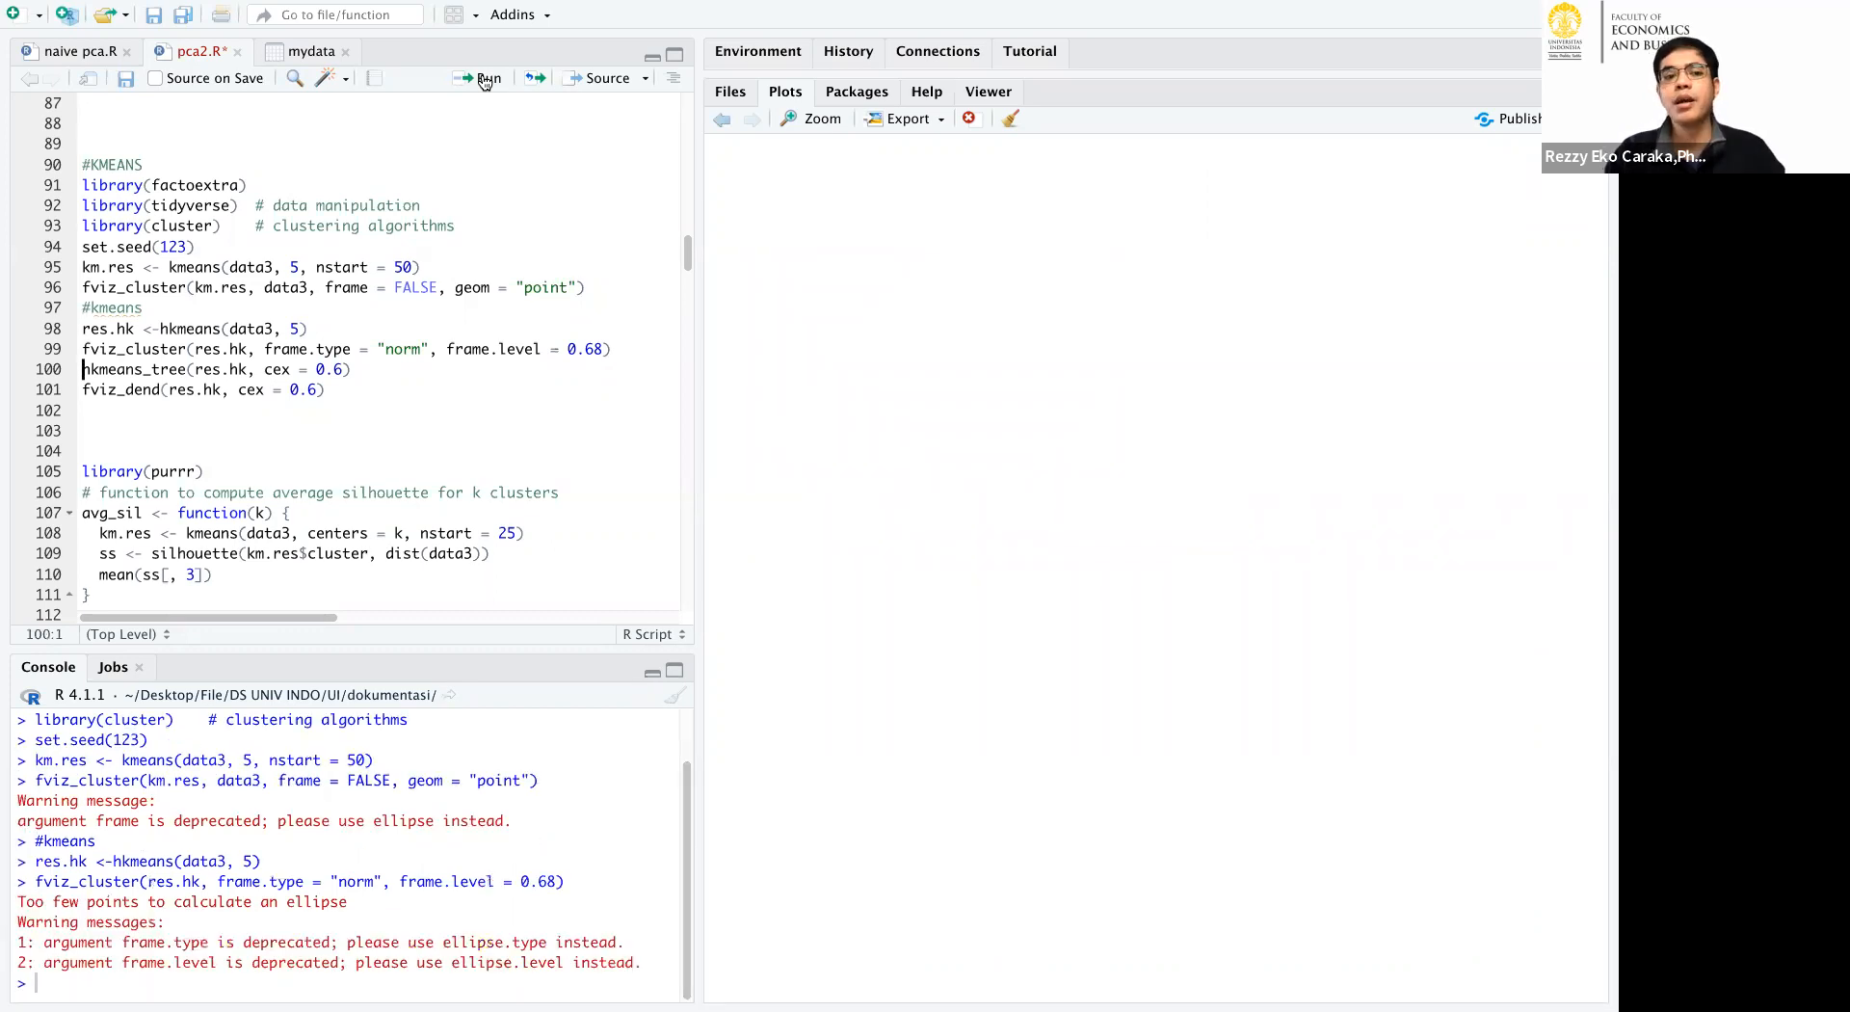
{"action": "left_click", "coordinate": [485, 80]}
{"action": "left_click", "coordinate": [485, 80]}
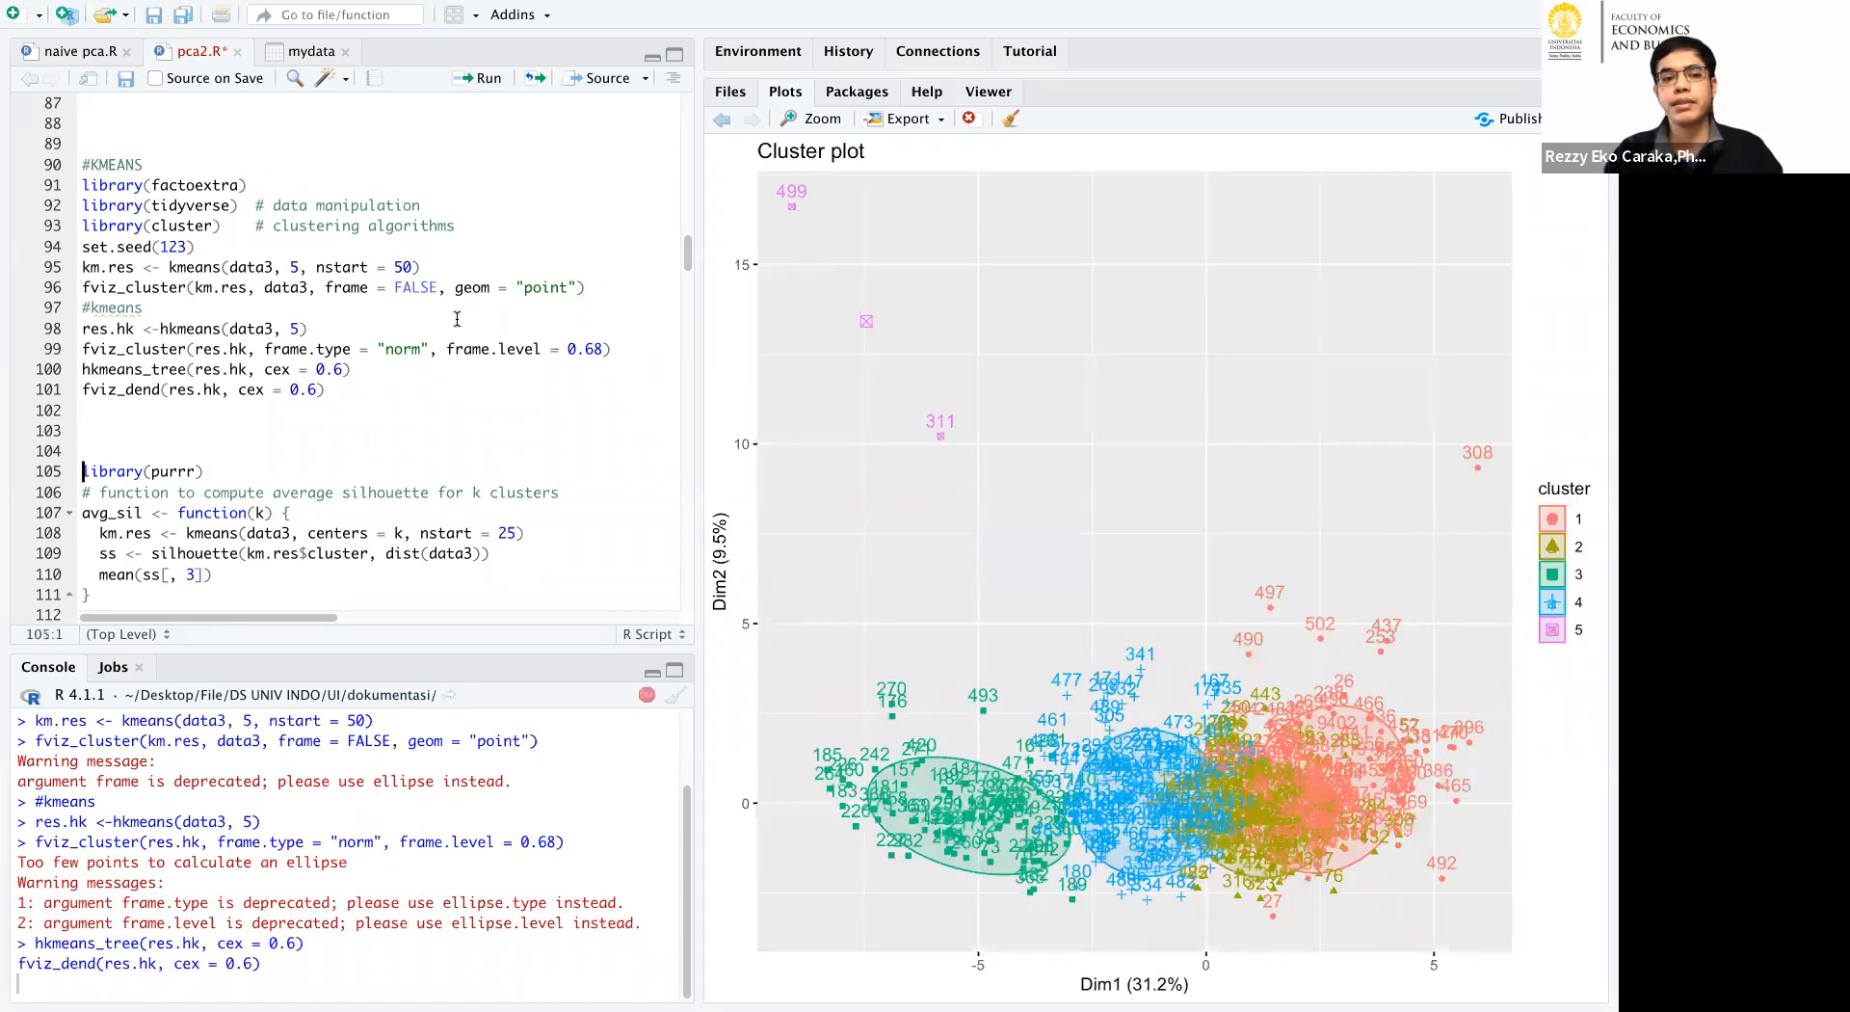
Run the screeplot block with prcomp(data3, scale = TRUE) and the explained-variance calculation, and clear all existing plots.
{"action": "scroll", "coordinate": [455, 318], "scroll_direction": "up", "scroll_amount": 2}
{"action": "left_click", "coordinate": [306, 144]}
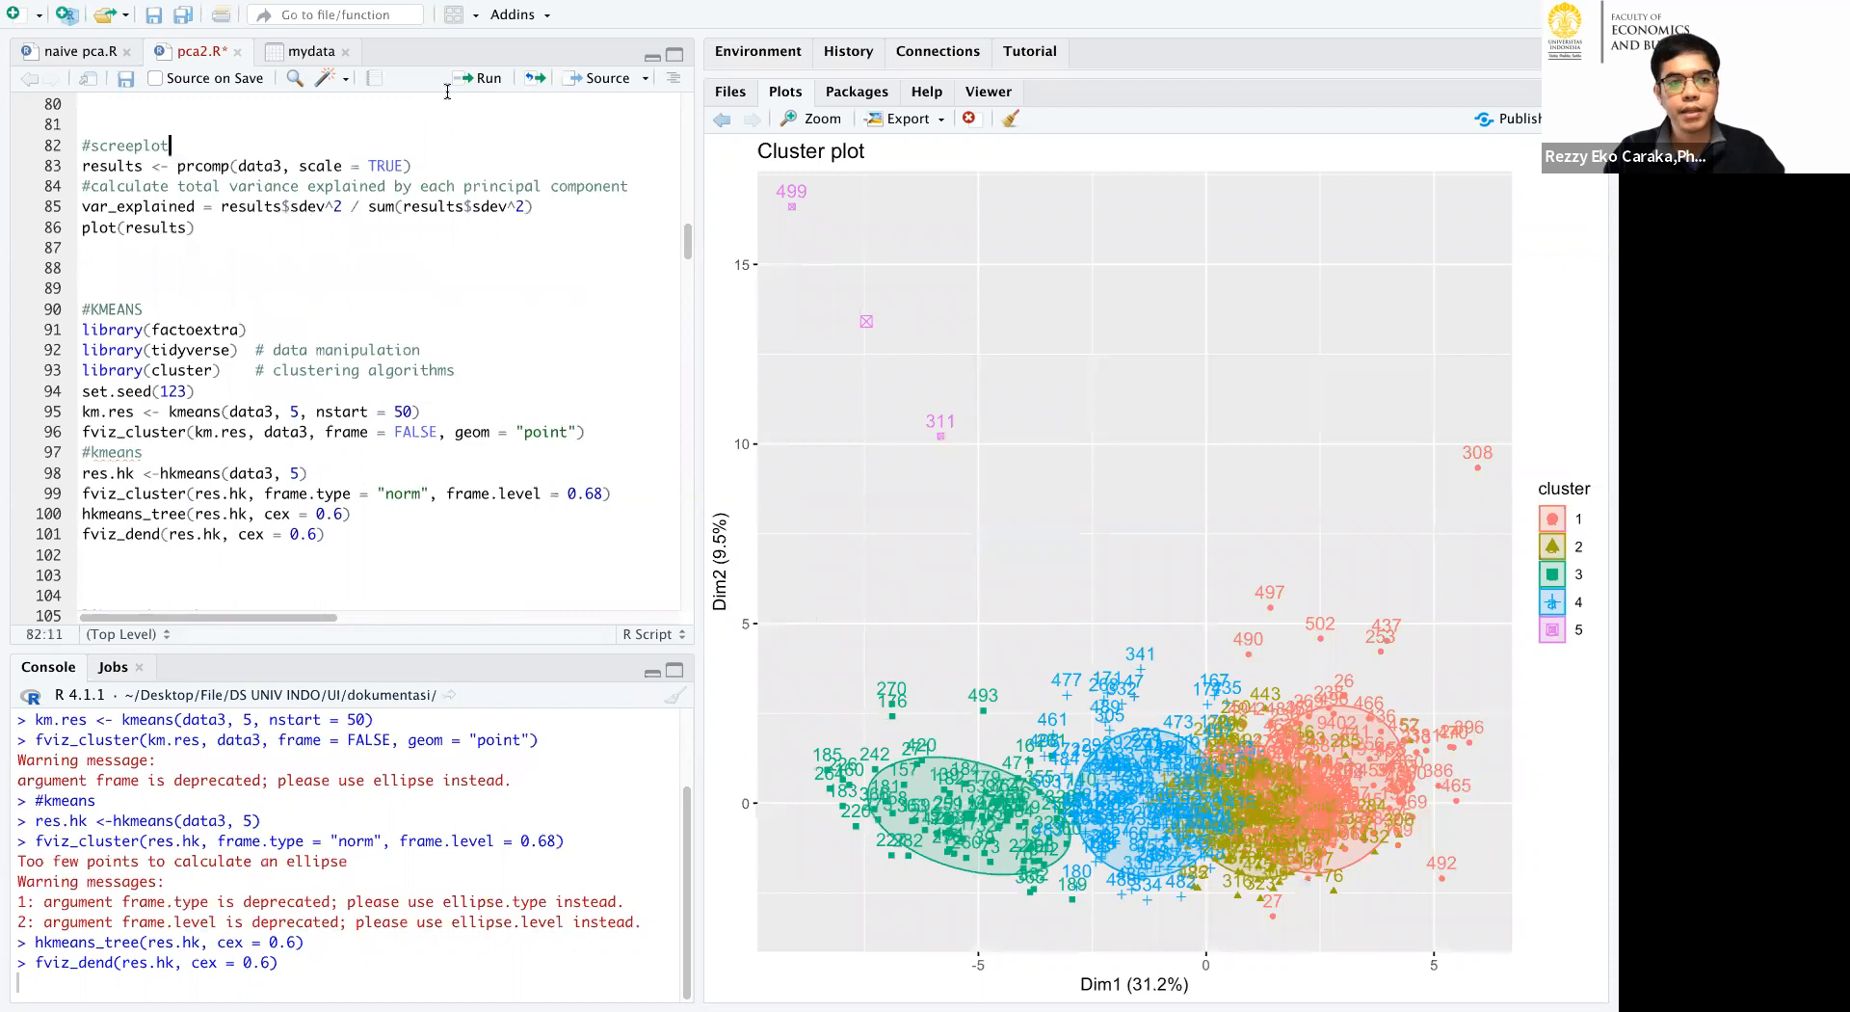
{"action": "left_click", "coordinate": [482, 78]}
{"action": "left_click", "coordinate": [483, 78]}
{"action": "left_click", "coordinate": [482, 78]}
{"action": "left_click", "coordinate": [483, 78]}
{"action": "left_click", "coordinate": [483, 78]}
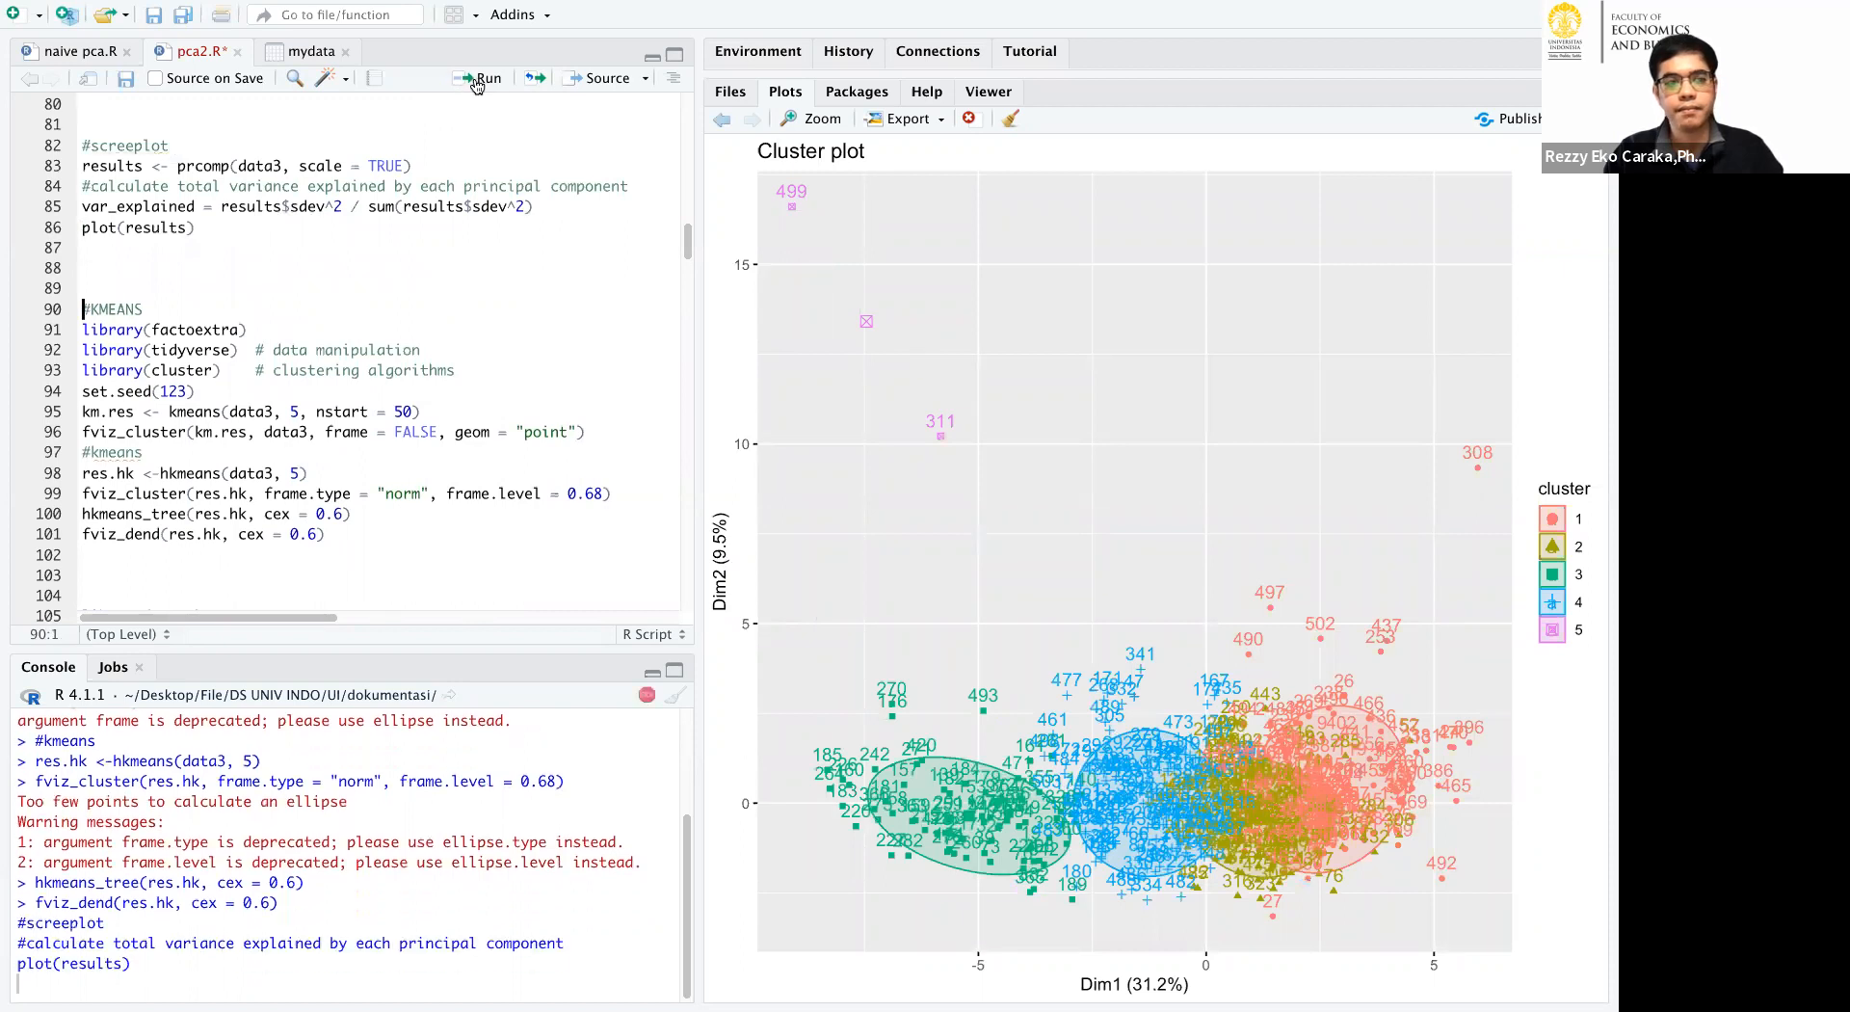
{"action": "left_click", "coordinate": [1008, 125]}
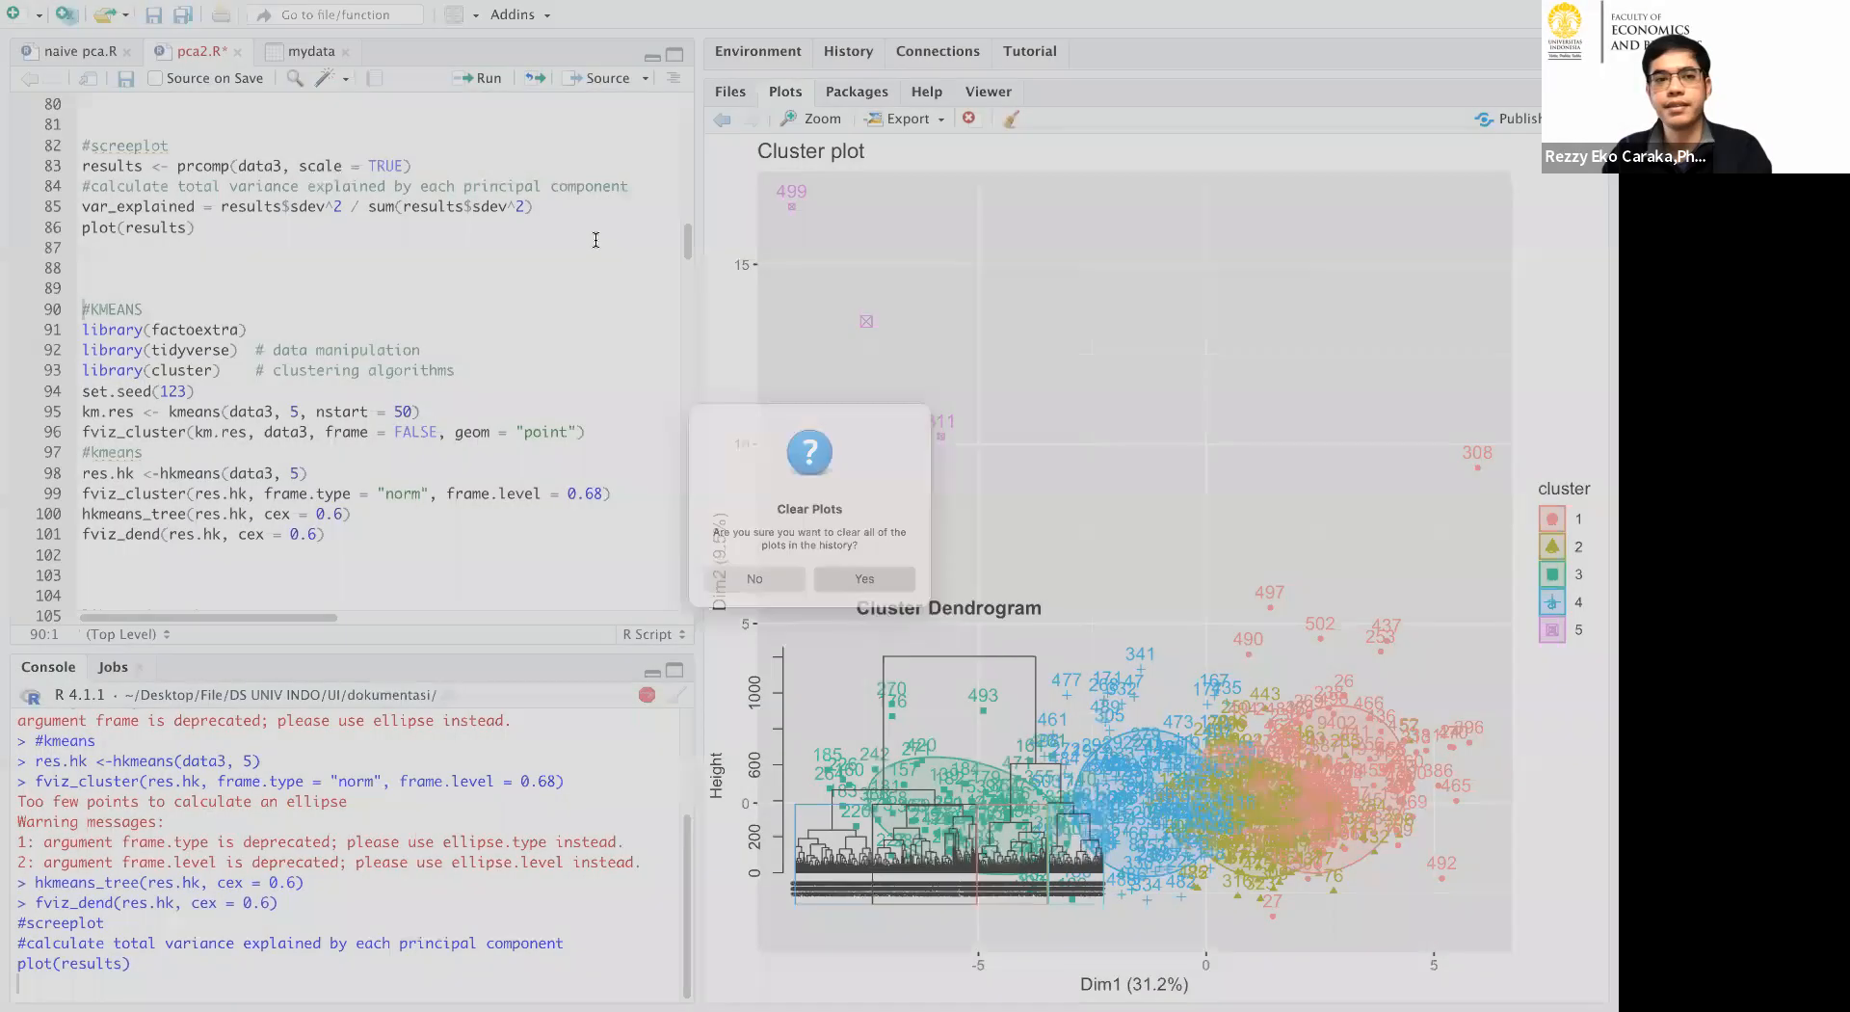
{"action": "key", "text": "Return"}
{"action": "left_click", "coordinate": [432, 129]}
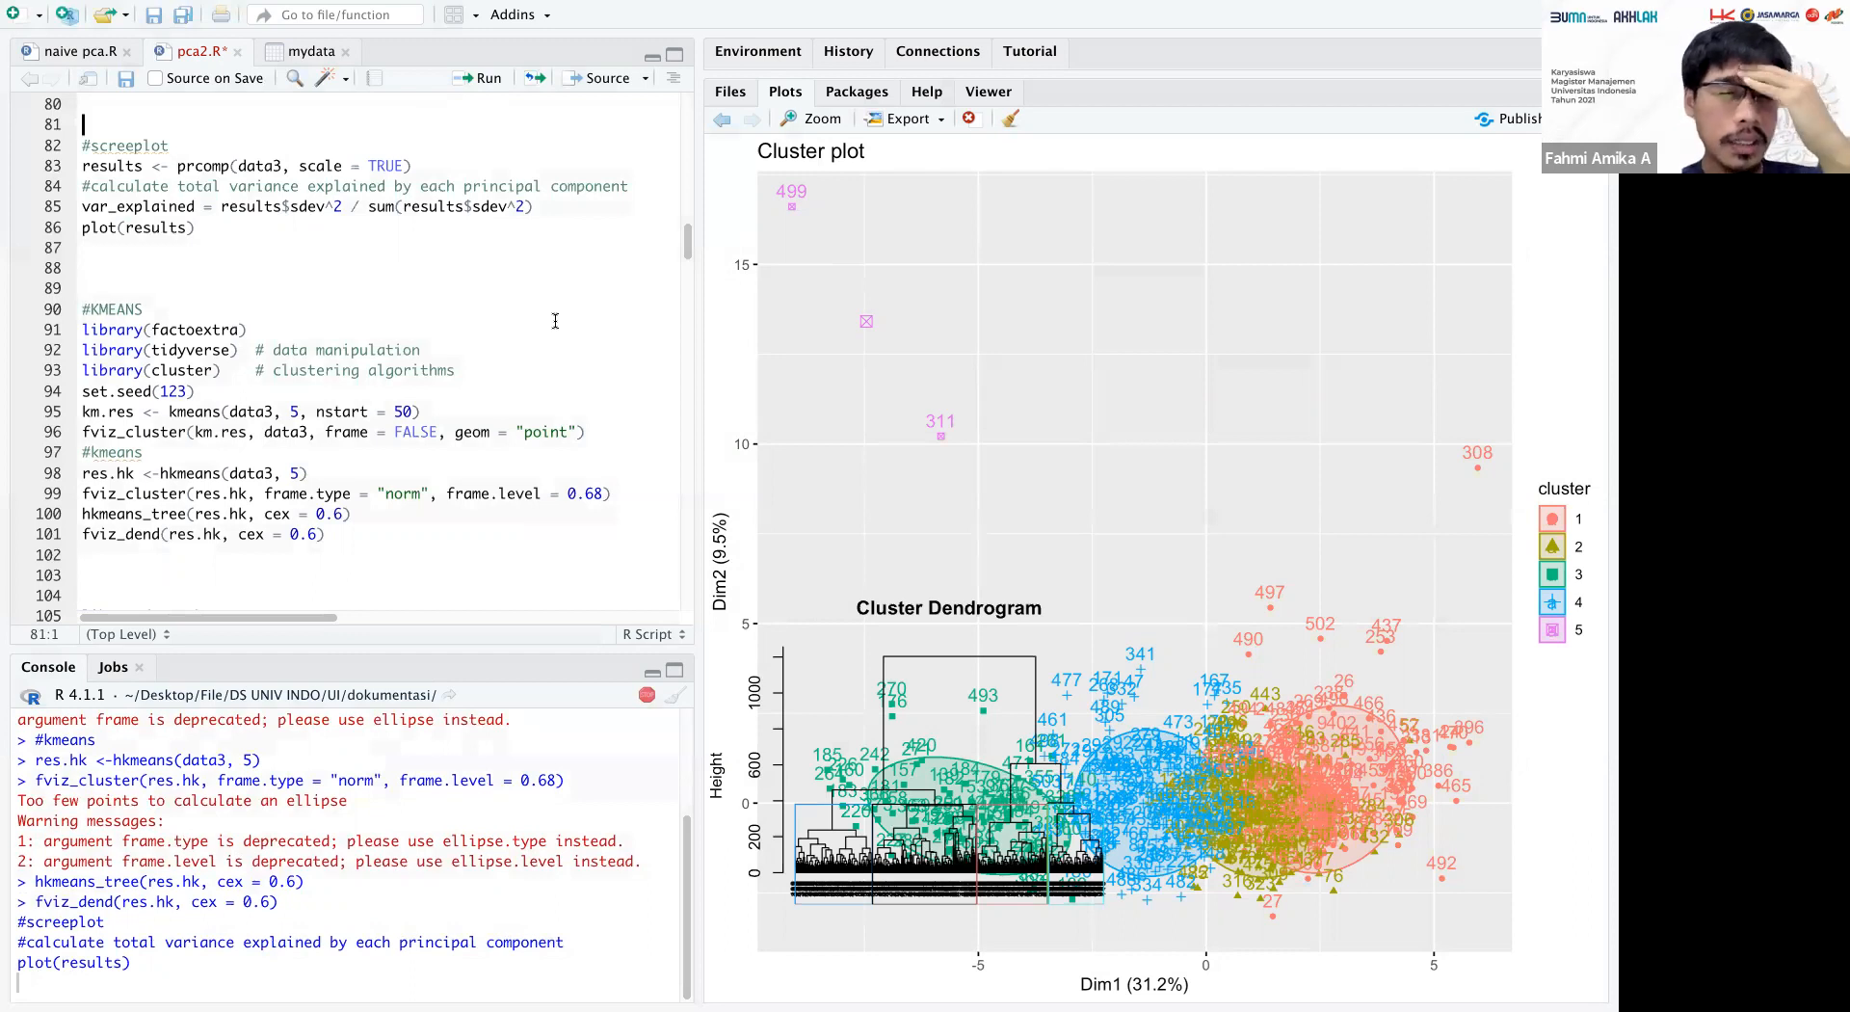
Switch to the Excel workbook SOAL Nomor 2 and examine the credit columns in the first rows.
{"action": "key", "text": "super+Tab"}
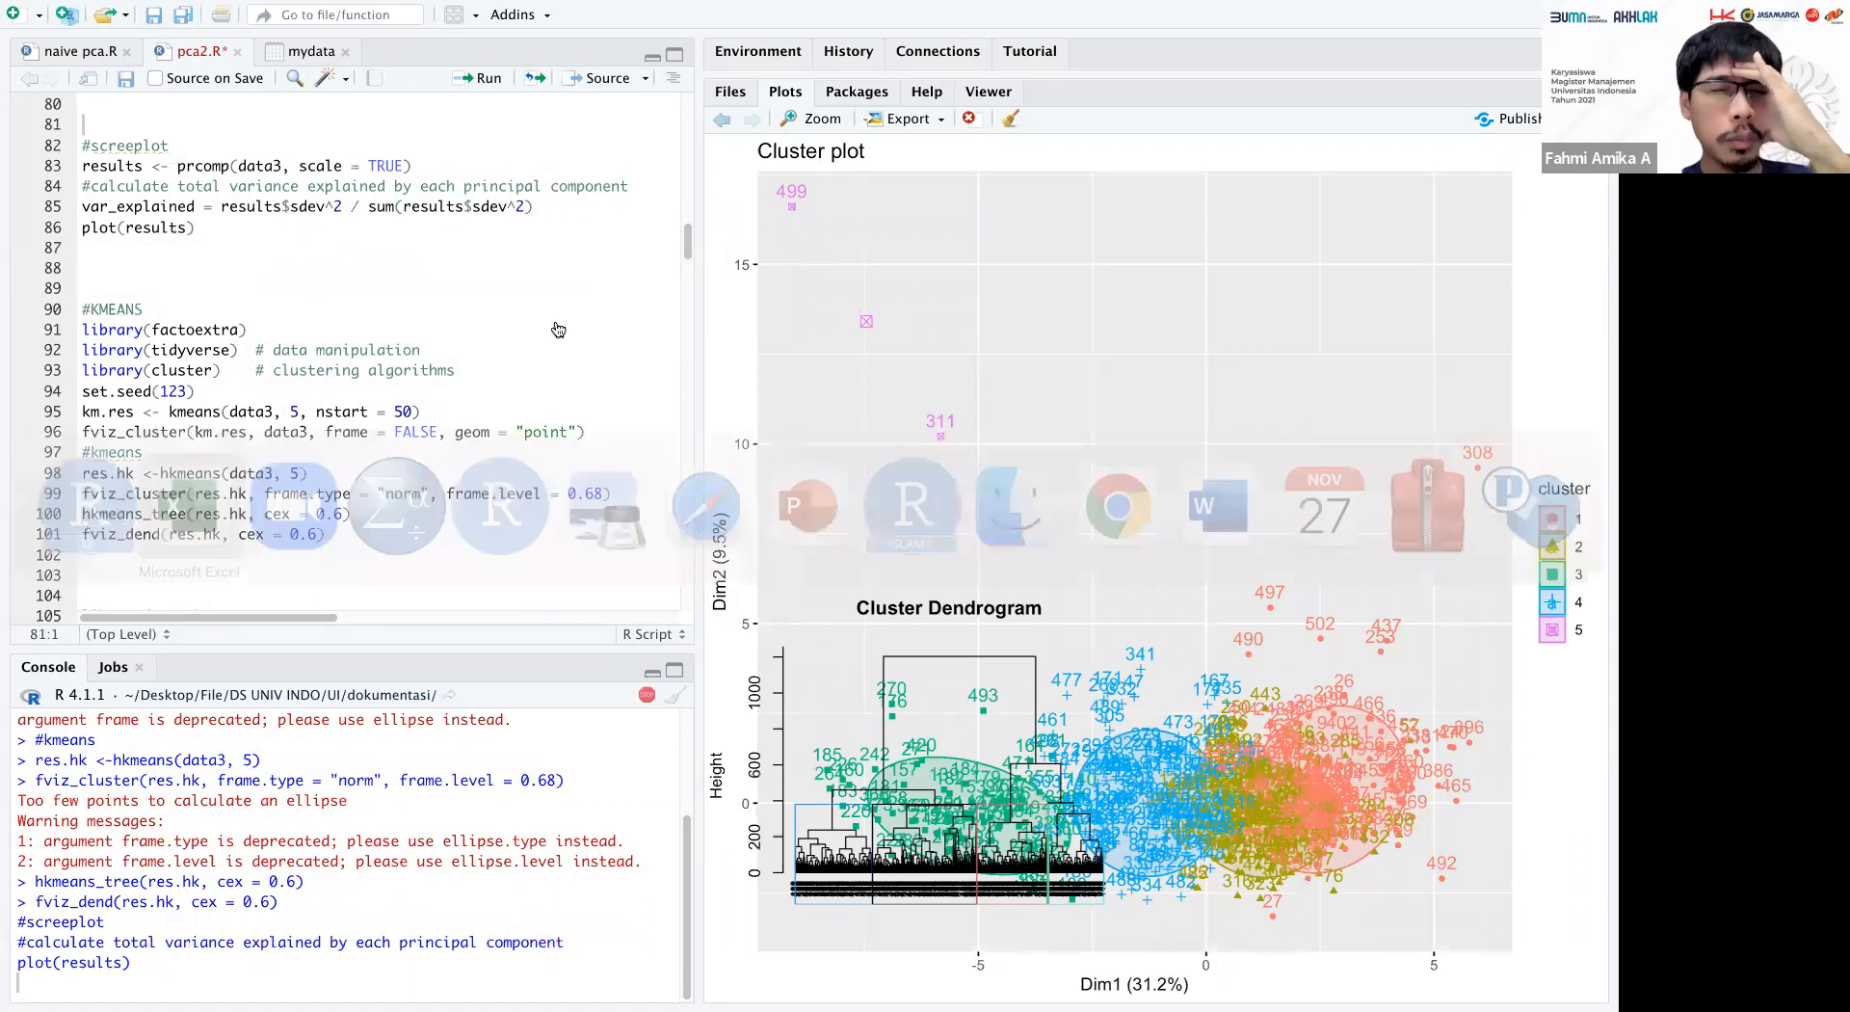
{"action": "key", "text": "super+Tab"}
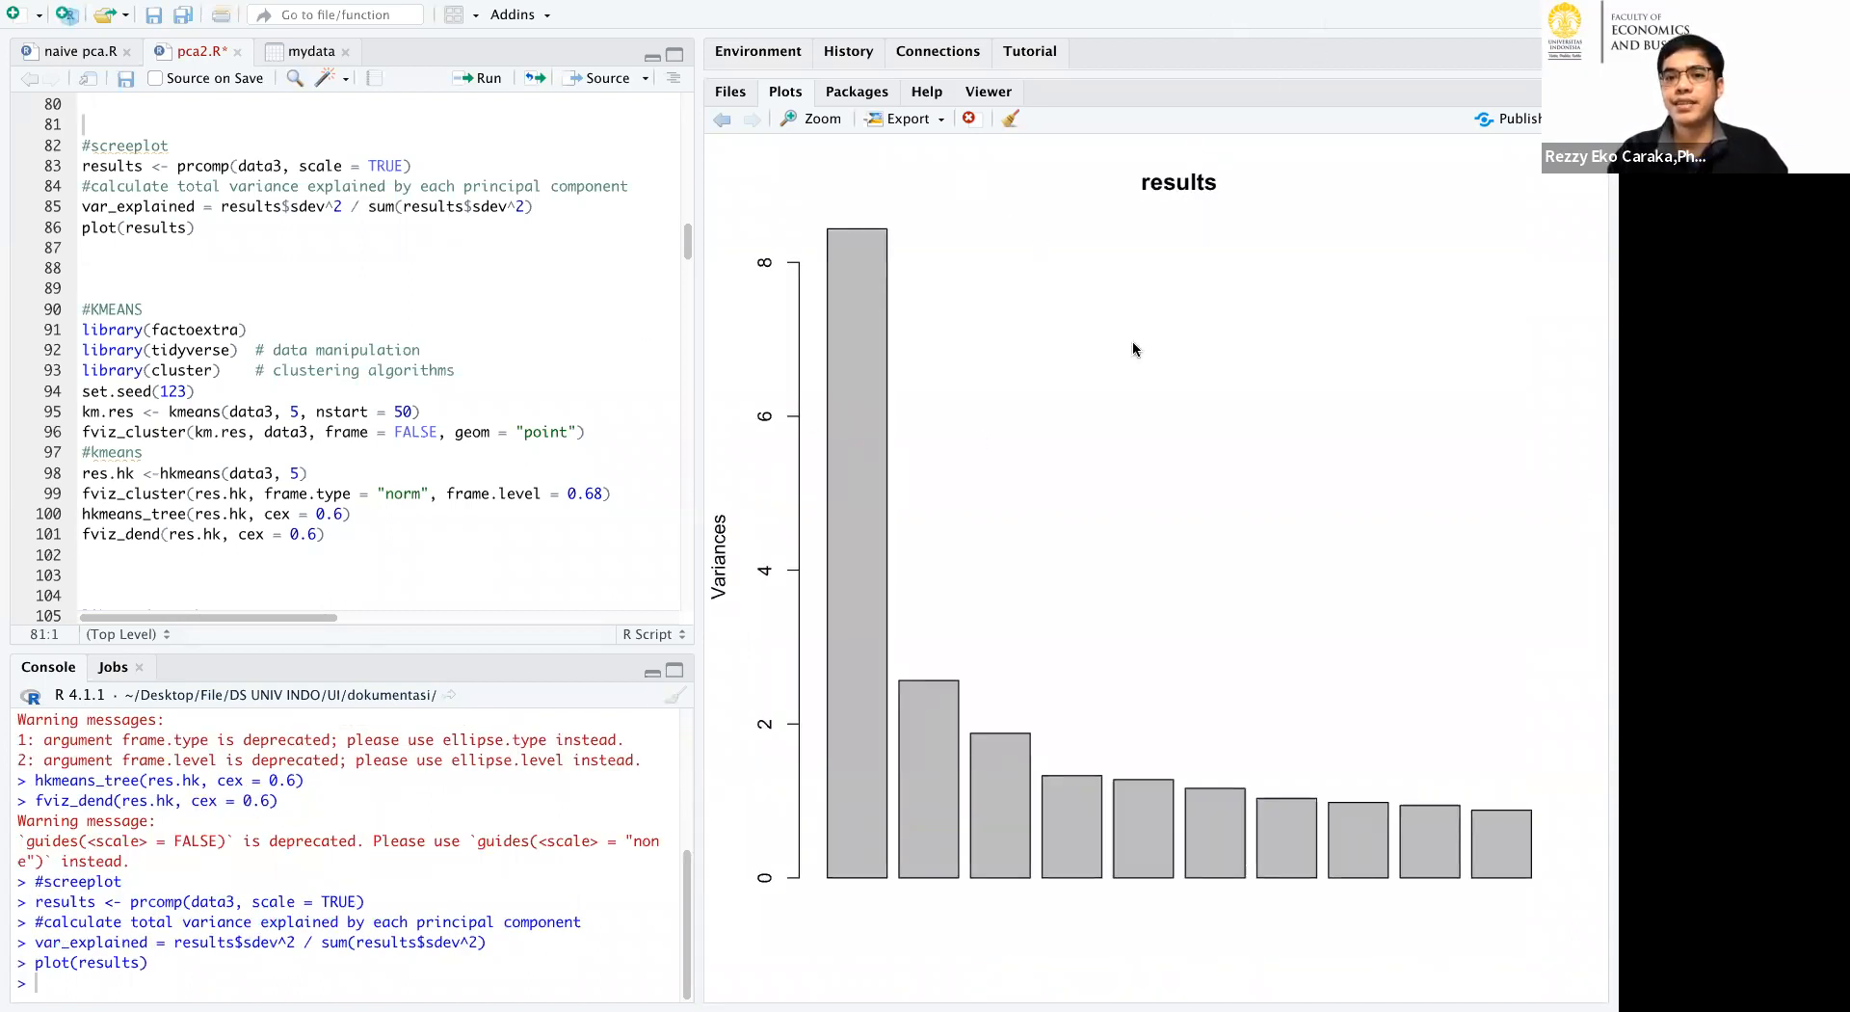
{"action": "key", "text": "super+Tab"}
{"action": "key", "text": "super+Tab"}
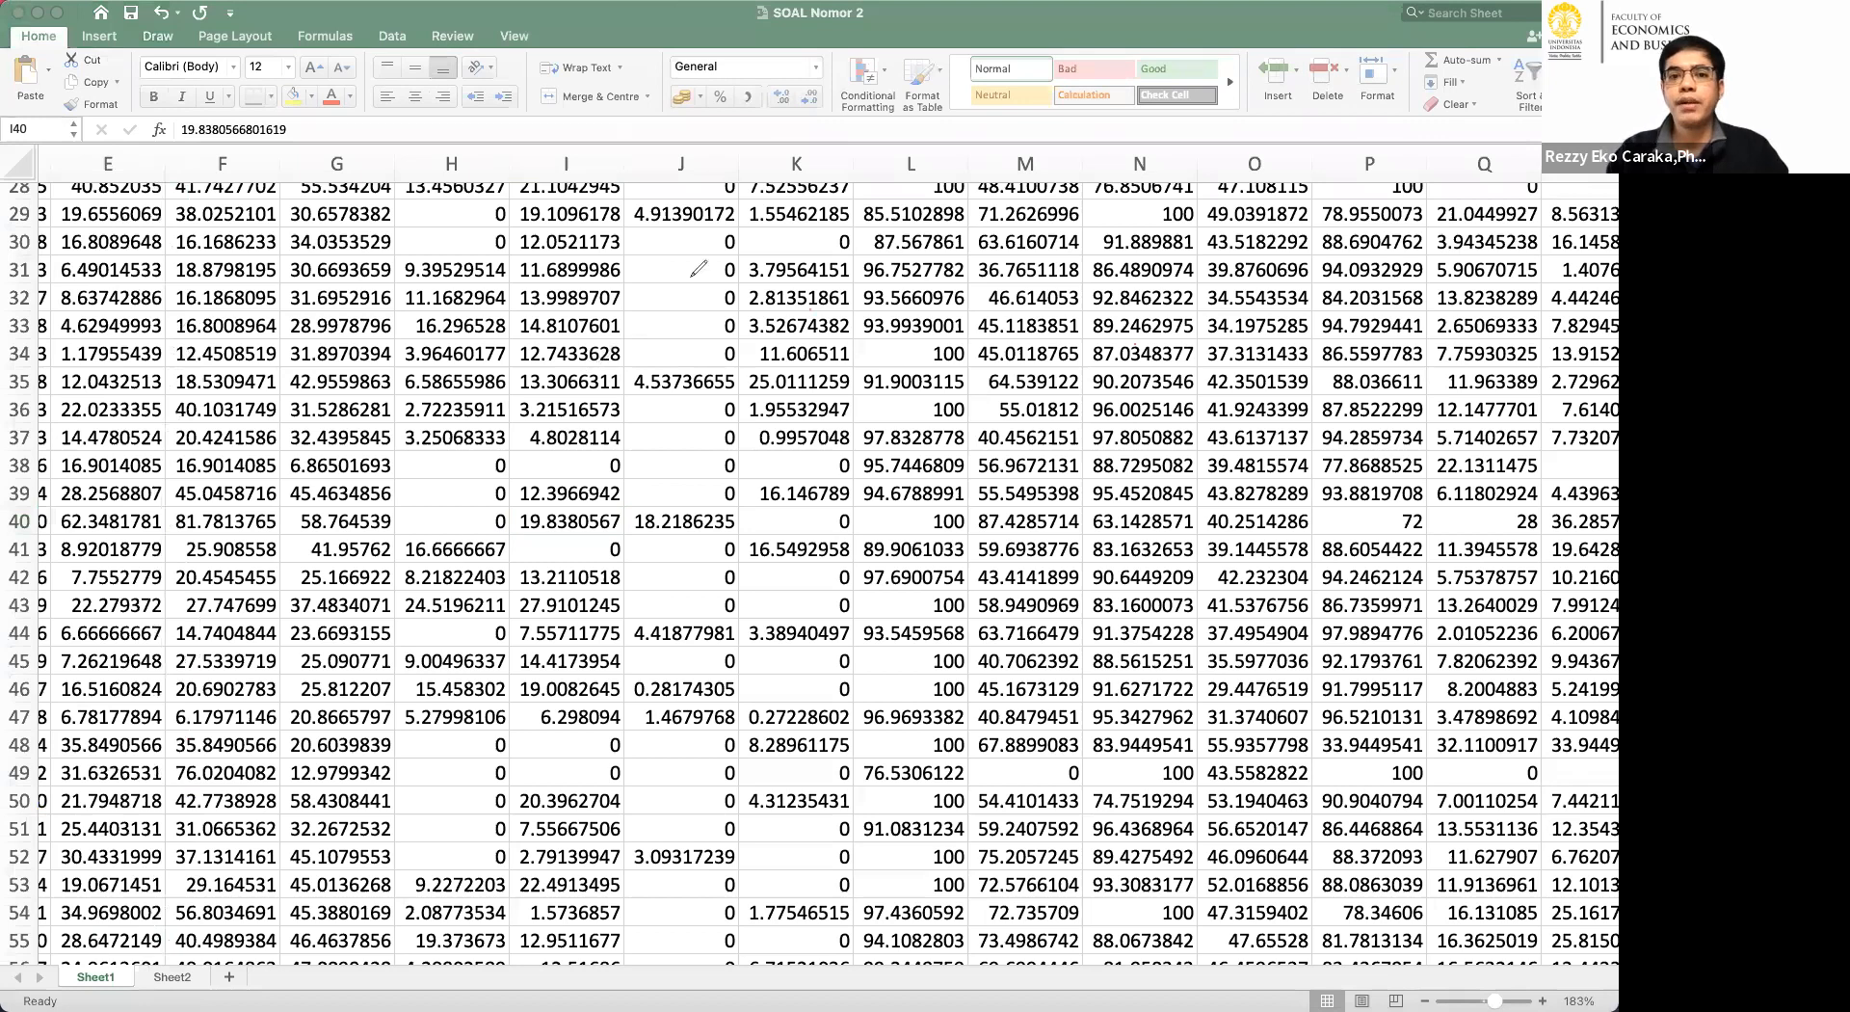
{"action": "scroll", "coordinate": [680, 476], "scroll_direction": "up", "scroll_amount": 3}
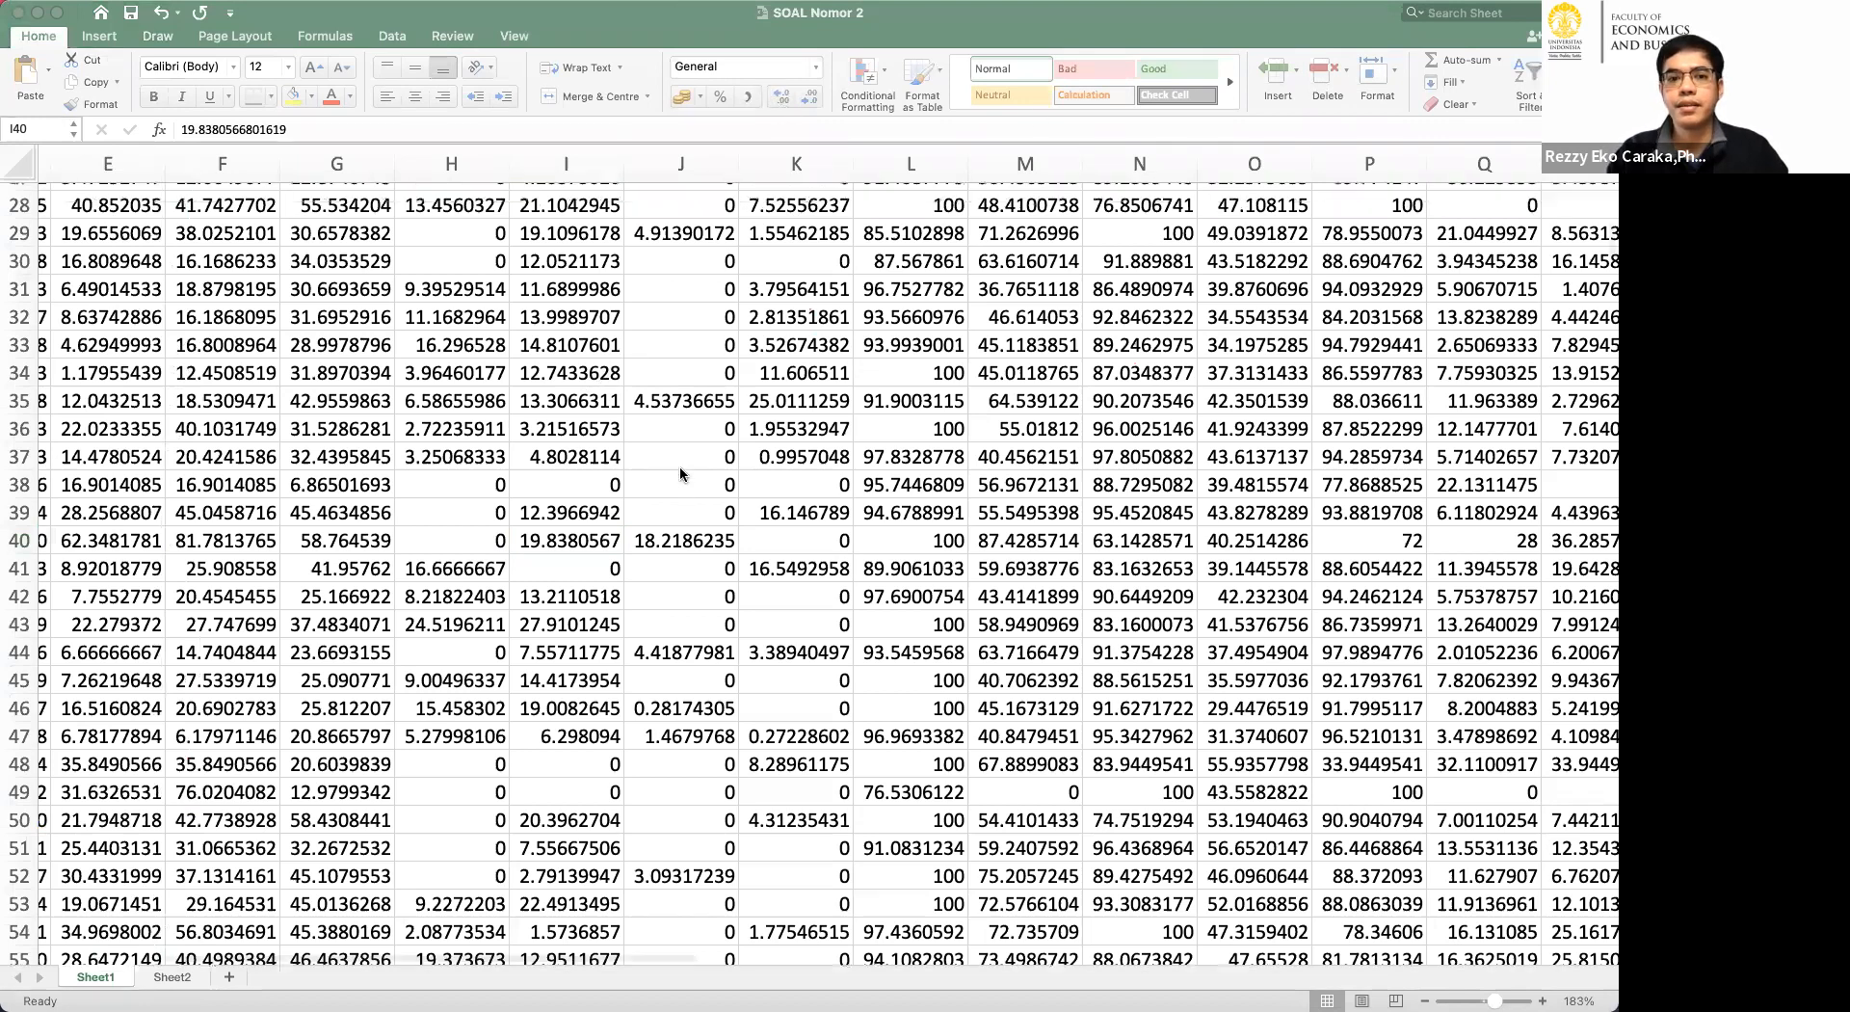
{"action": "scroll", "coordinate": [646, 420], "scroll_direction": "up", "scroll_amount": 10}
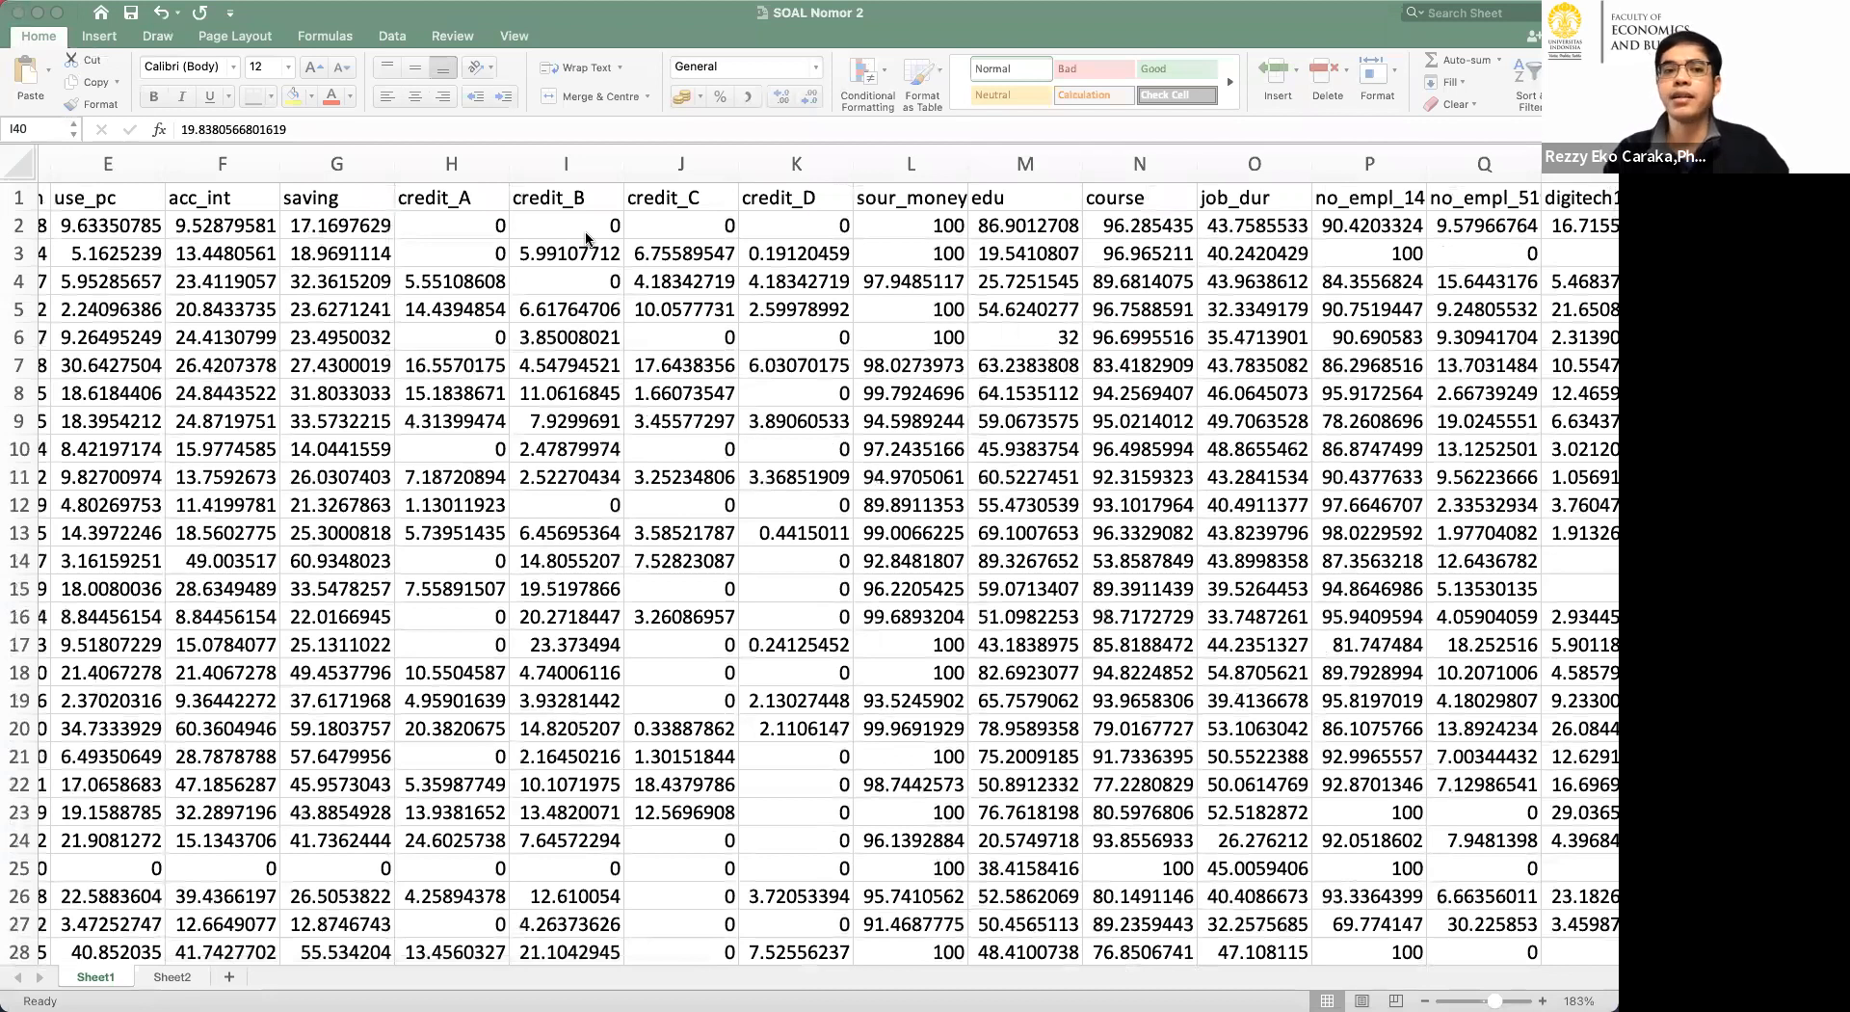
{"action": "left_click", "coordinate": [489, 227]}
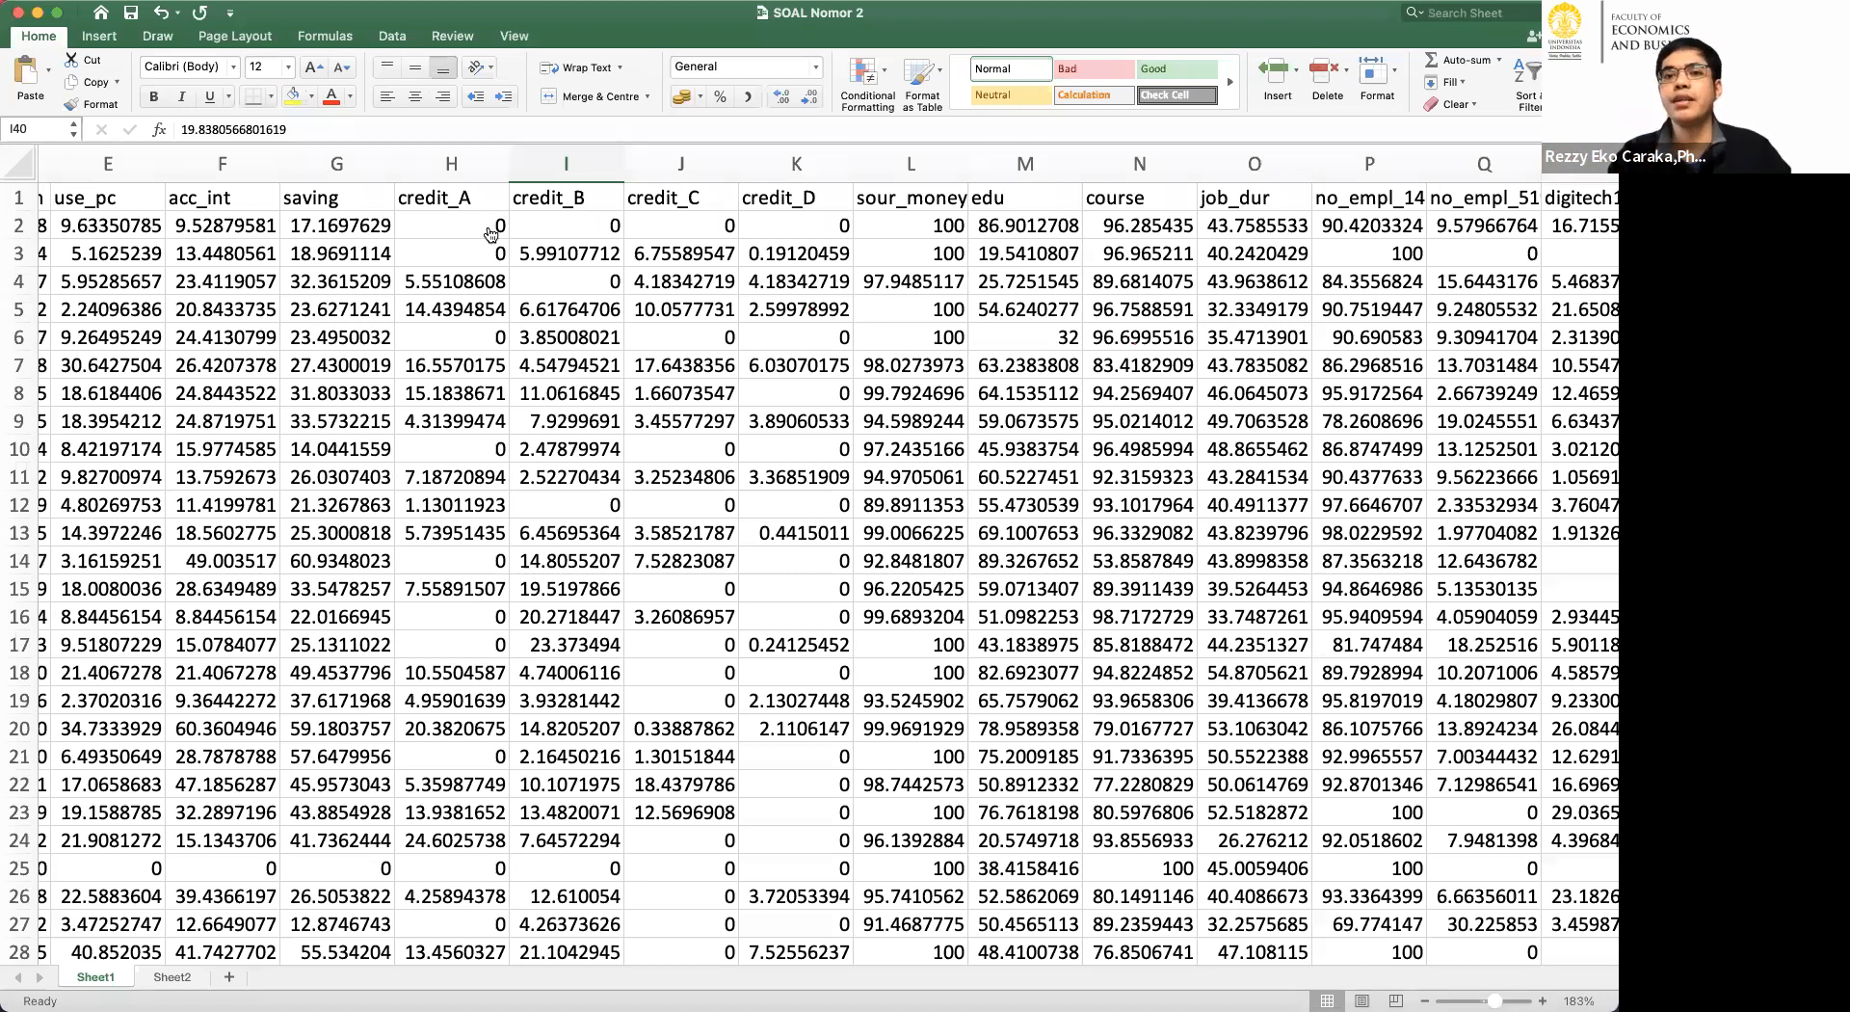
Switch to RStudio, rerun the screeplot block and print var_explained in the console.
{"action": "key", "text": "super+Tab"}
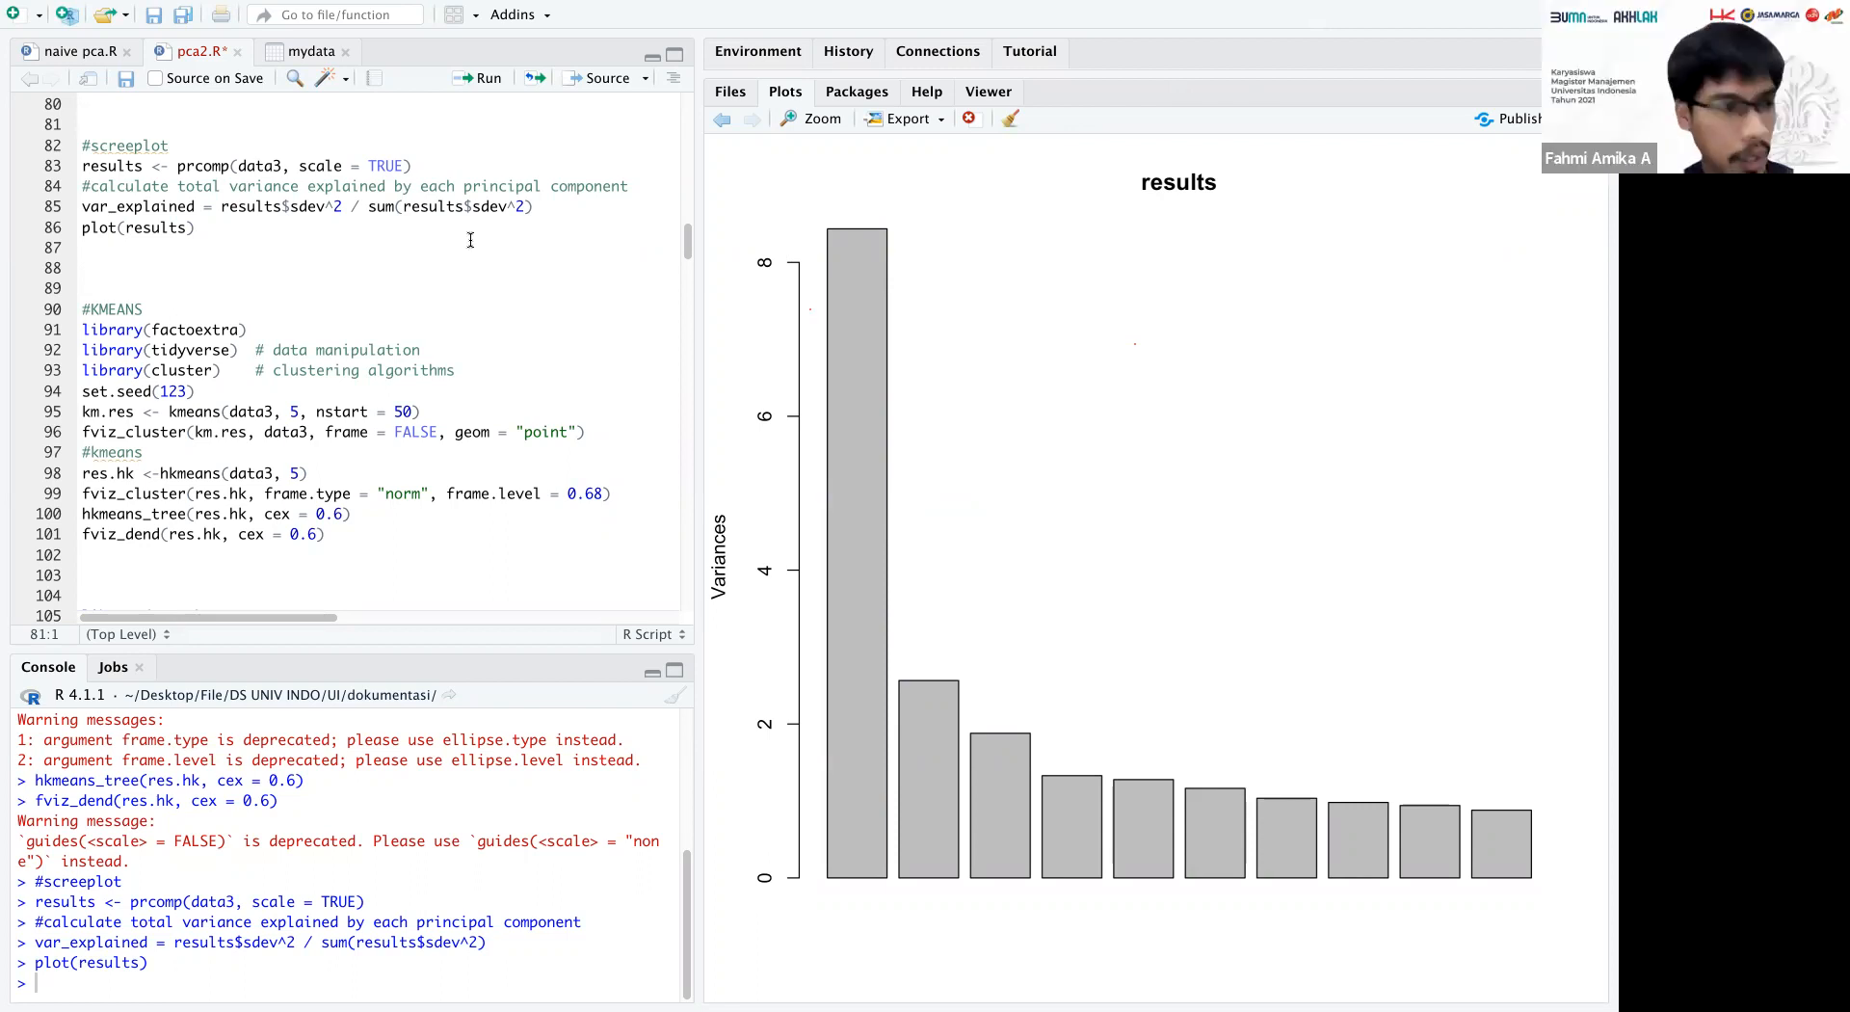
{"action": "left_click", "coordinate": [476, 81]}
{"action": "left_click", "coordinate": [436, 784]}
{"action": "type", "text": "va"}
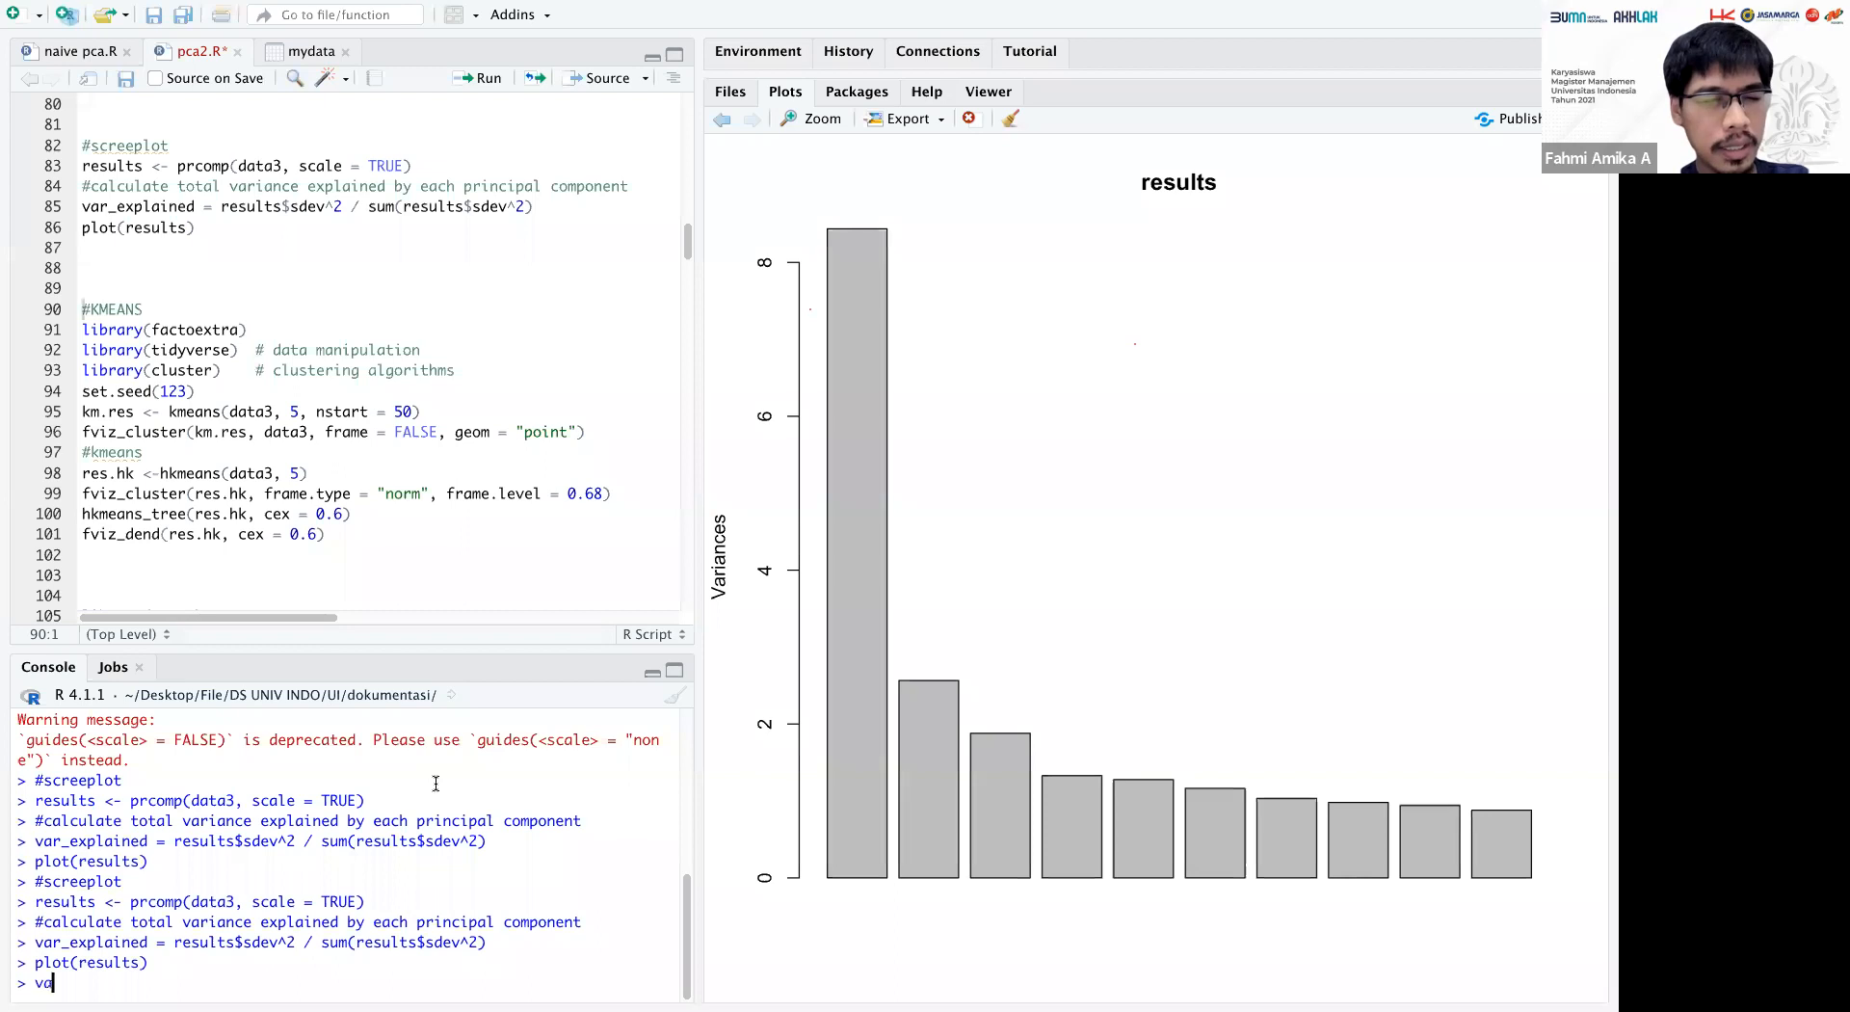
{"action": "type", "text": "r_exxplained"}
{"action": "key", "text": "Return"}
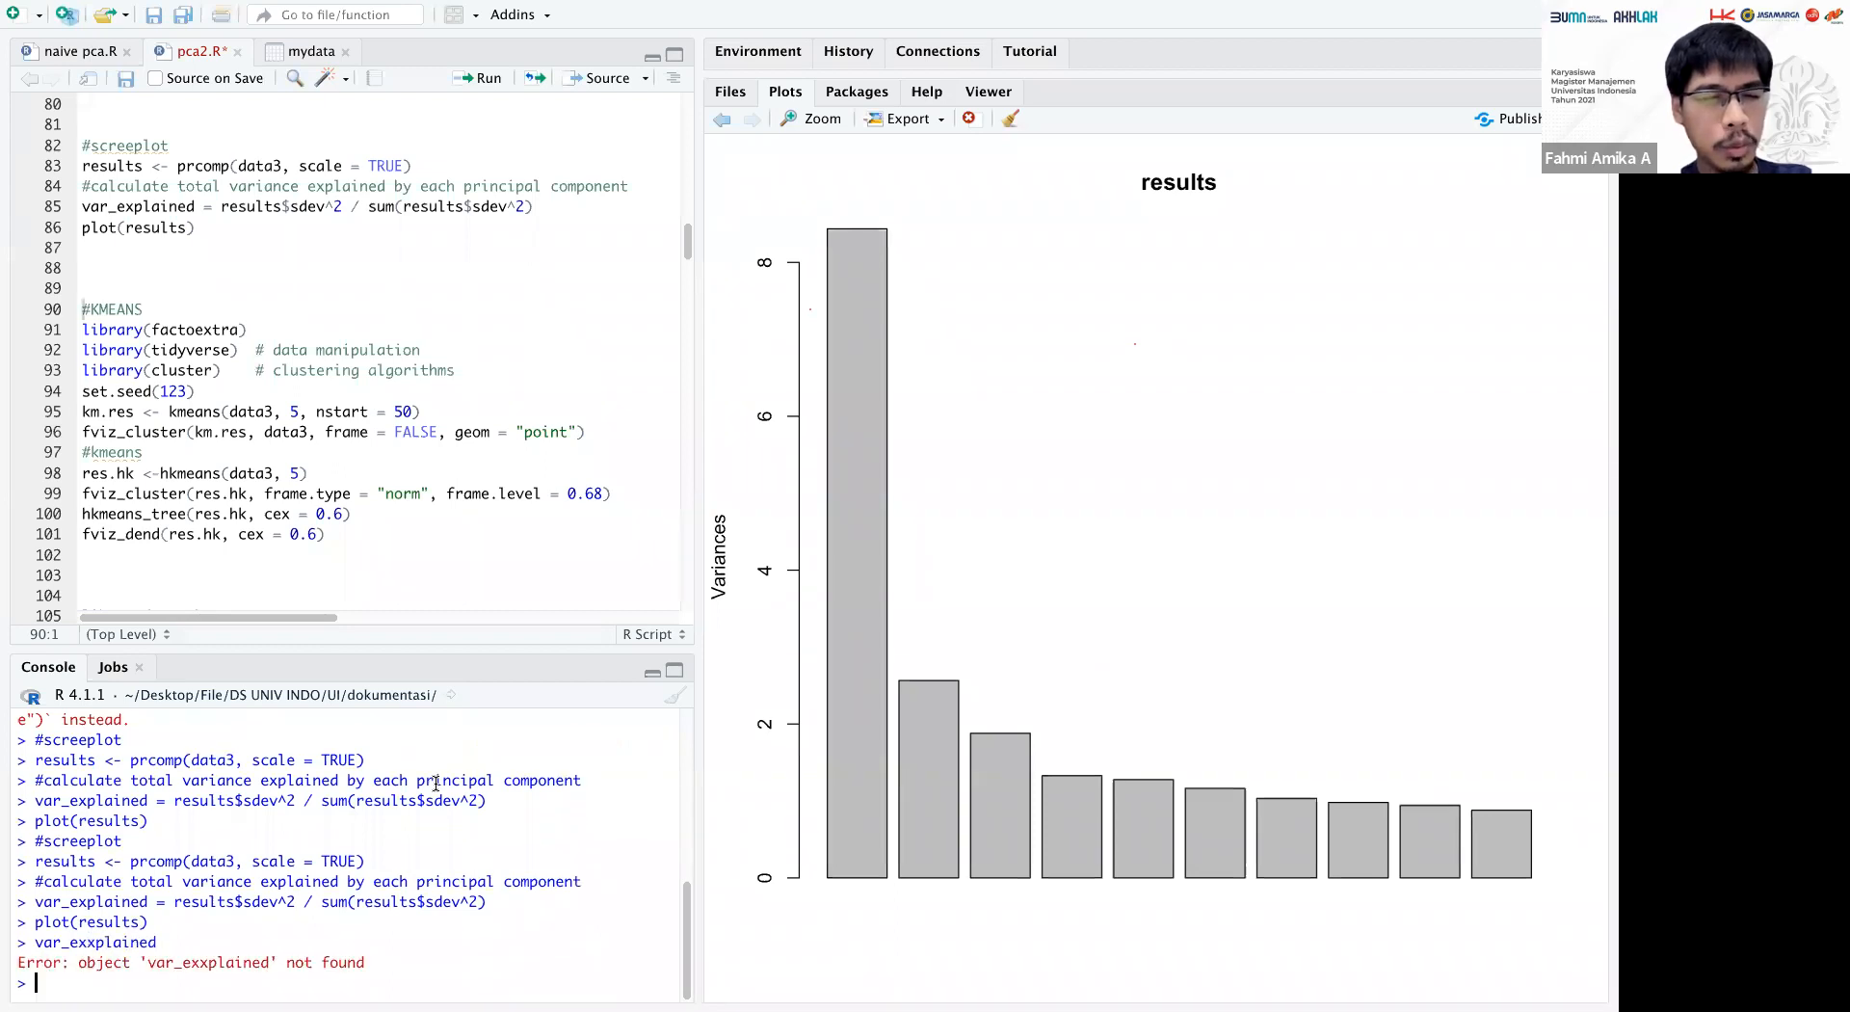
{"action": "type", "text": "var_e"}
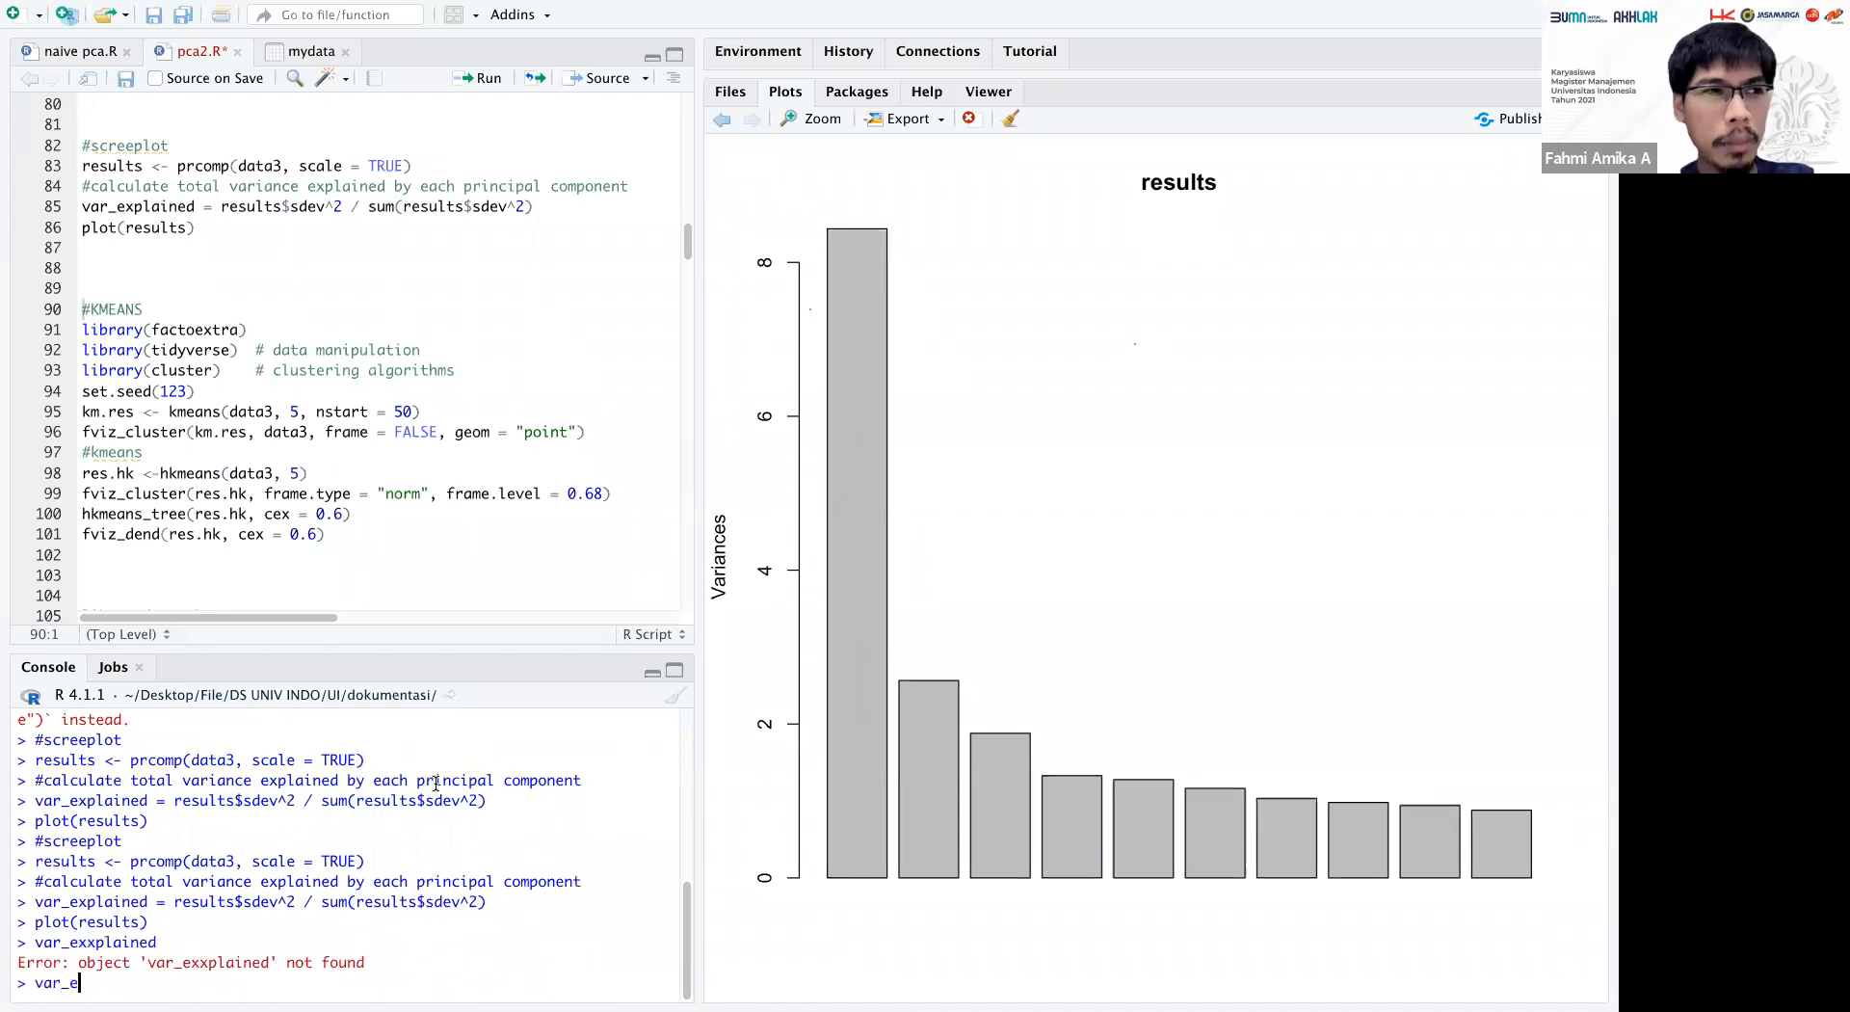
{"action": "type", "text": "xplained"}
{"action": "key", "text": "Return"}
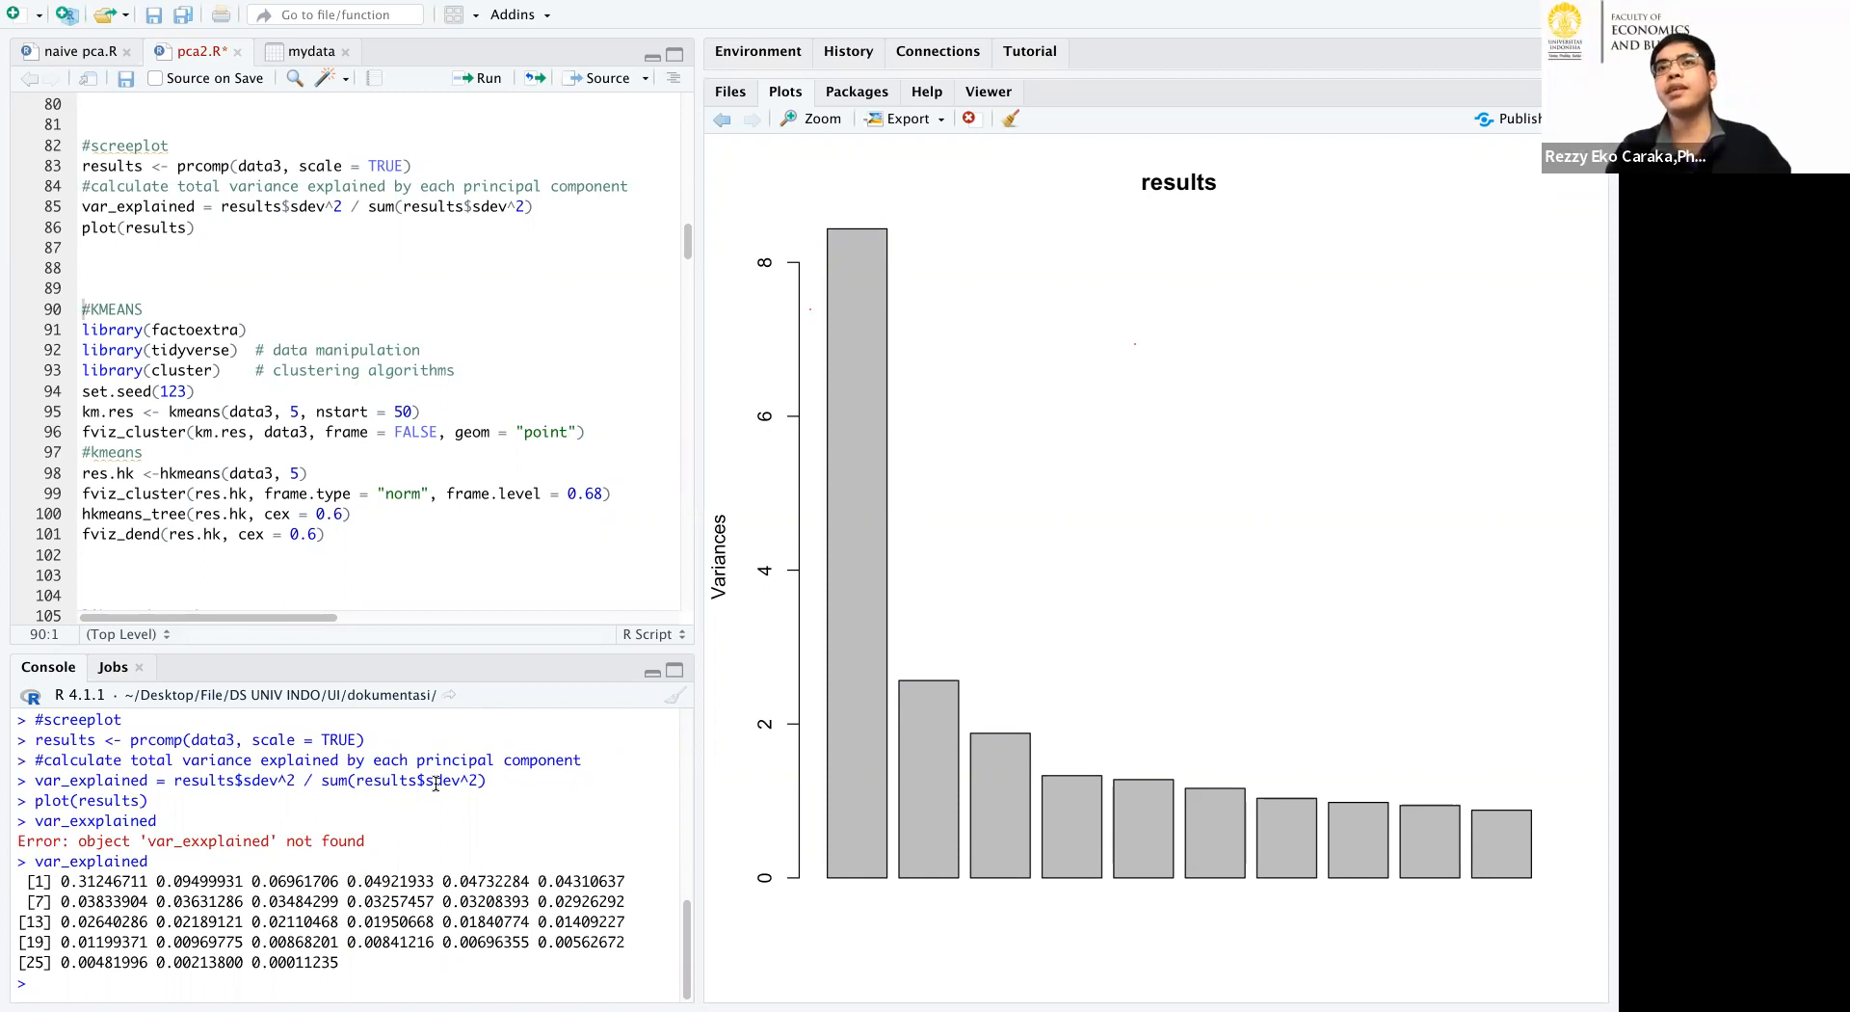
Switch to Excel and examine the first columns, selecting the use_pc heading and the Aceh Utara district.
{"action": "key", "text": "super+Tab"}
{"action": "key", "text": "super+Tab"}
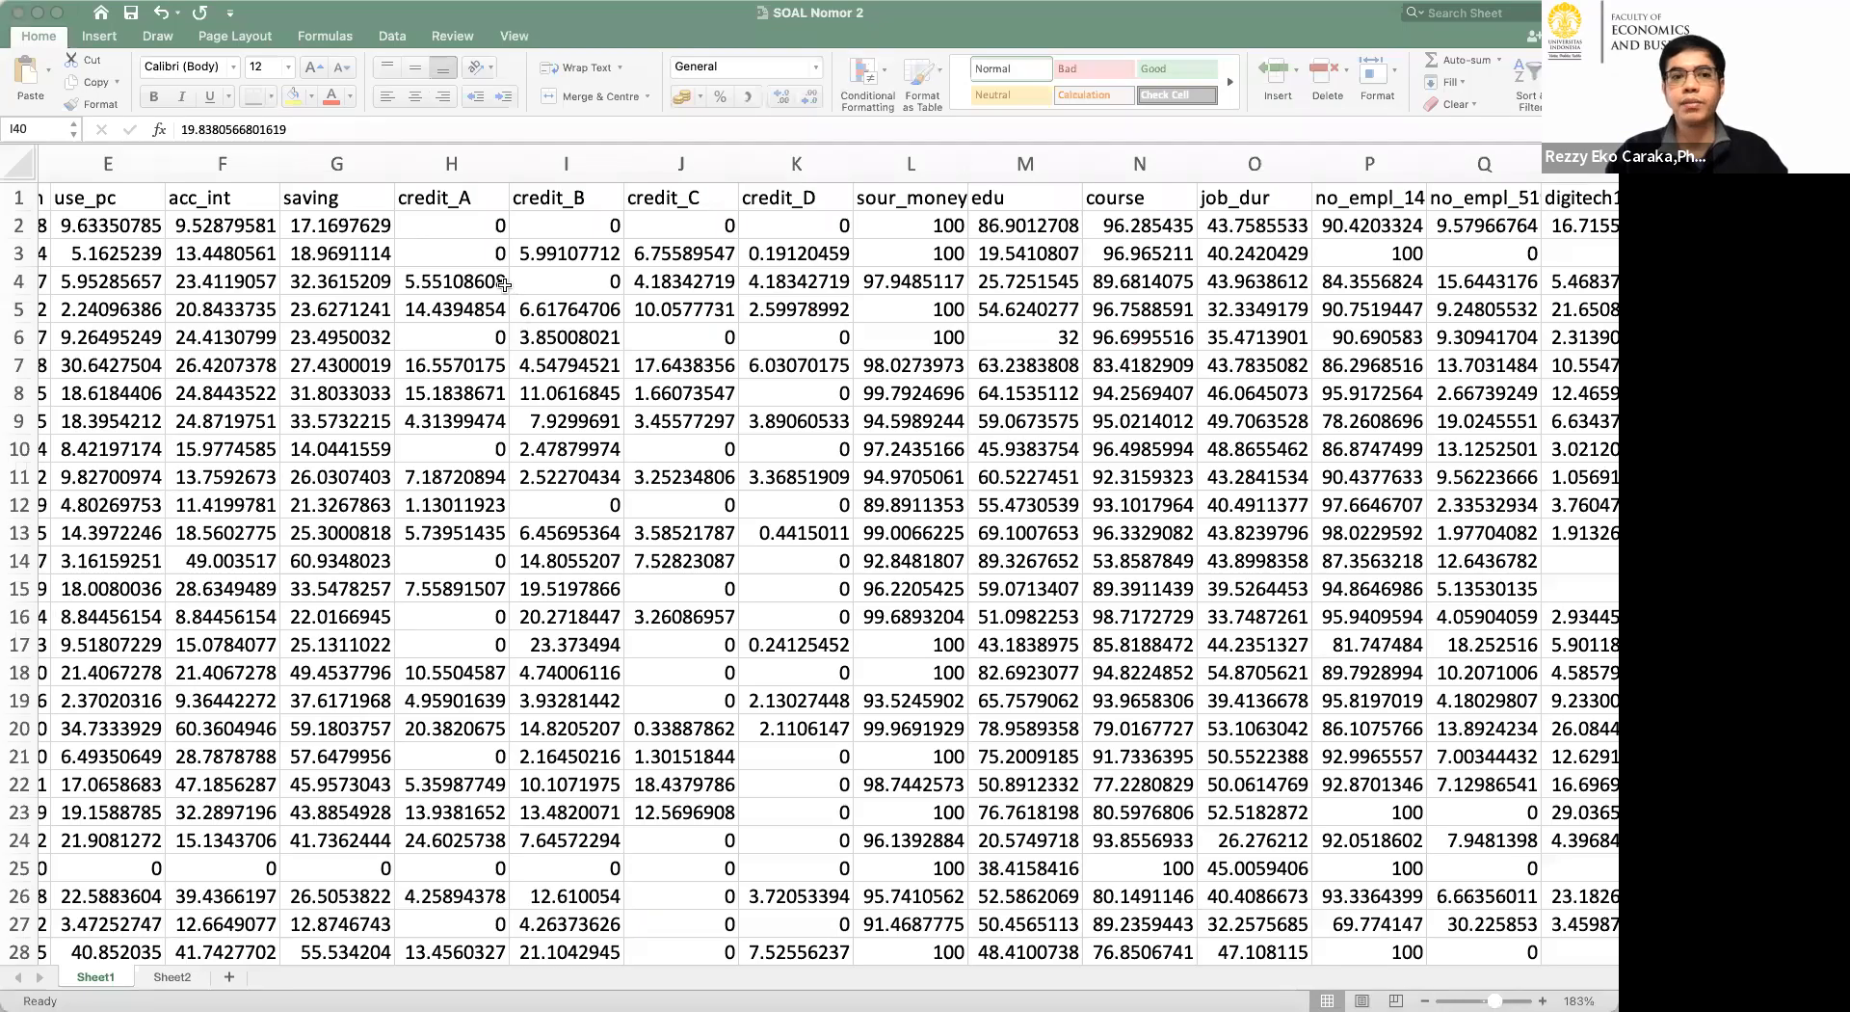
{"action": "scroll", "coordinate": [517, 261], "scroll_direction": "left", "scroll_amount": 1}
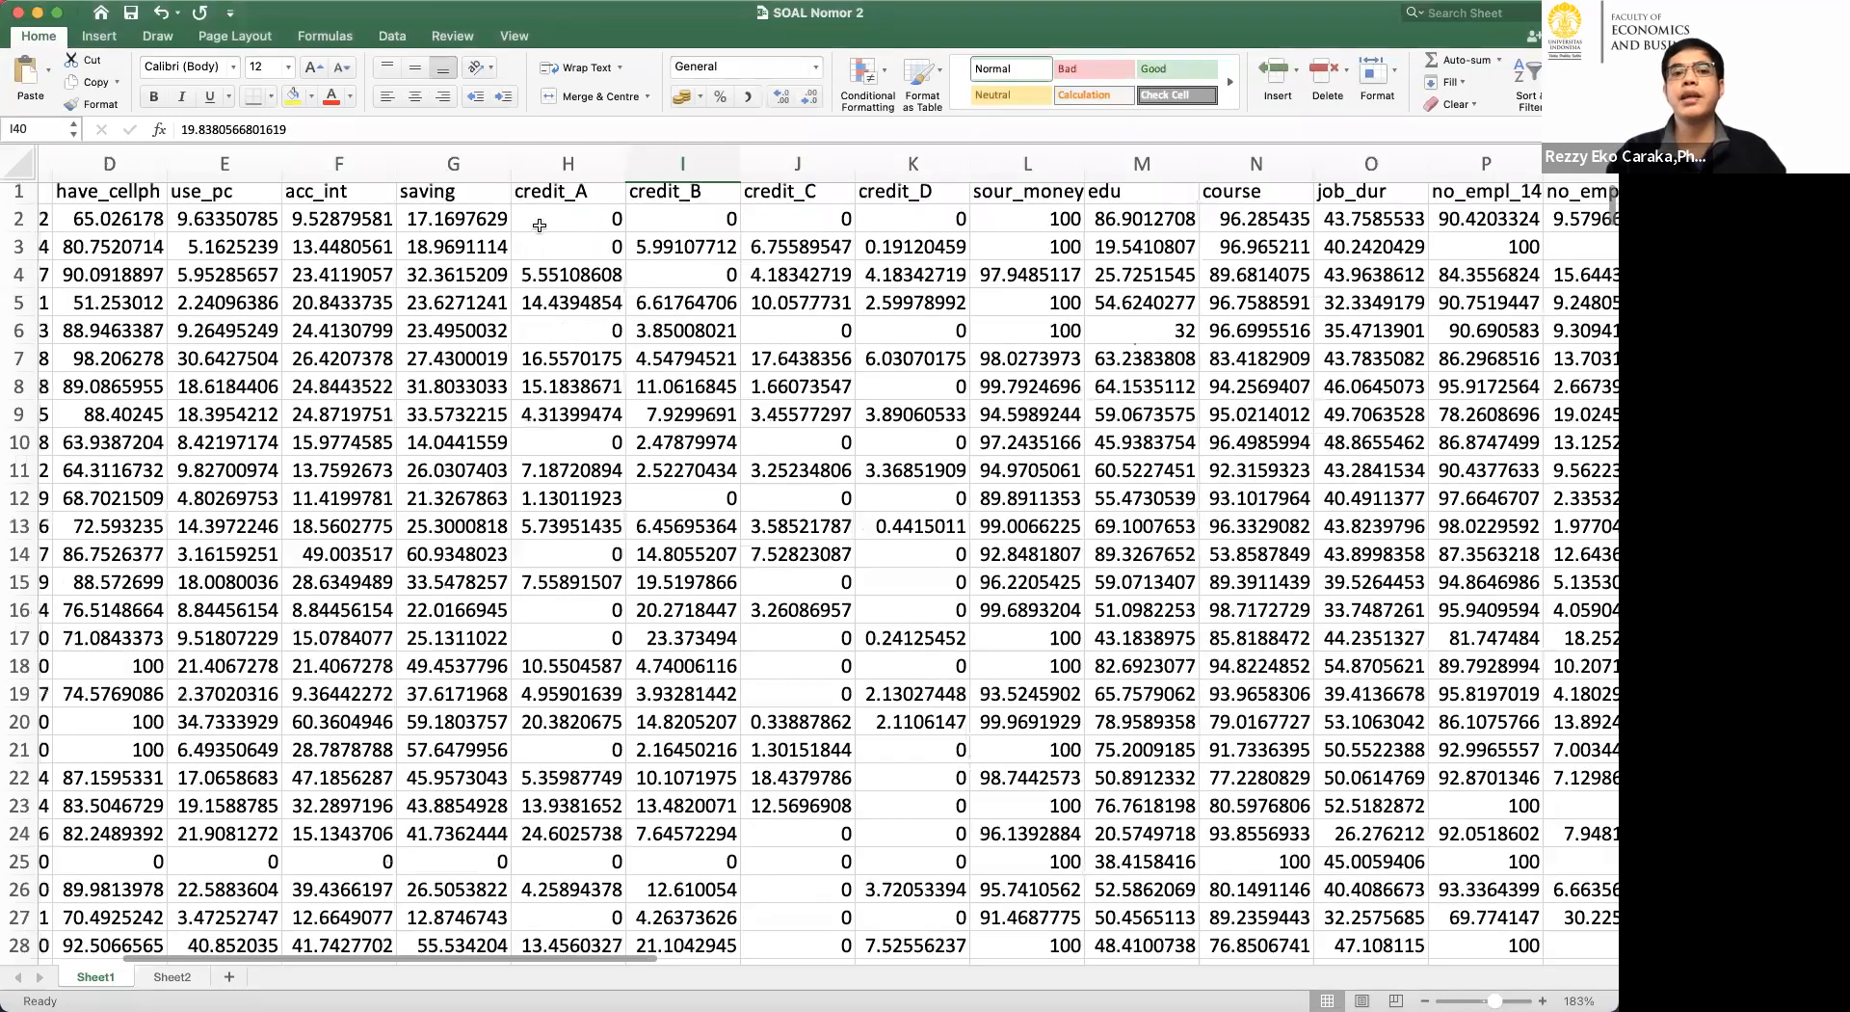
{"action": "scroll", "coordinate": [542, 201], "scroll_direction": "left", "scroll_amount": 5}
{"action": "left_click", "coordinate": [541, 201]}
{"action": "left_click", "coordinate": [729, 200]}
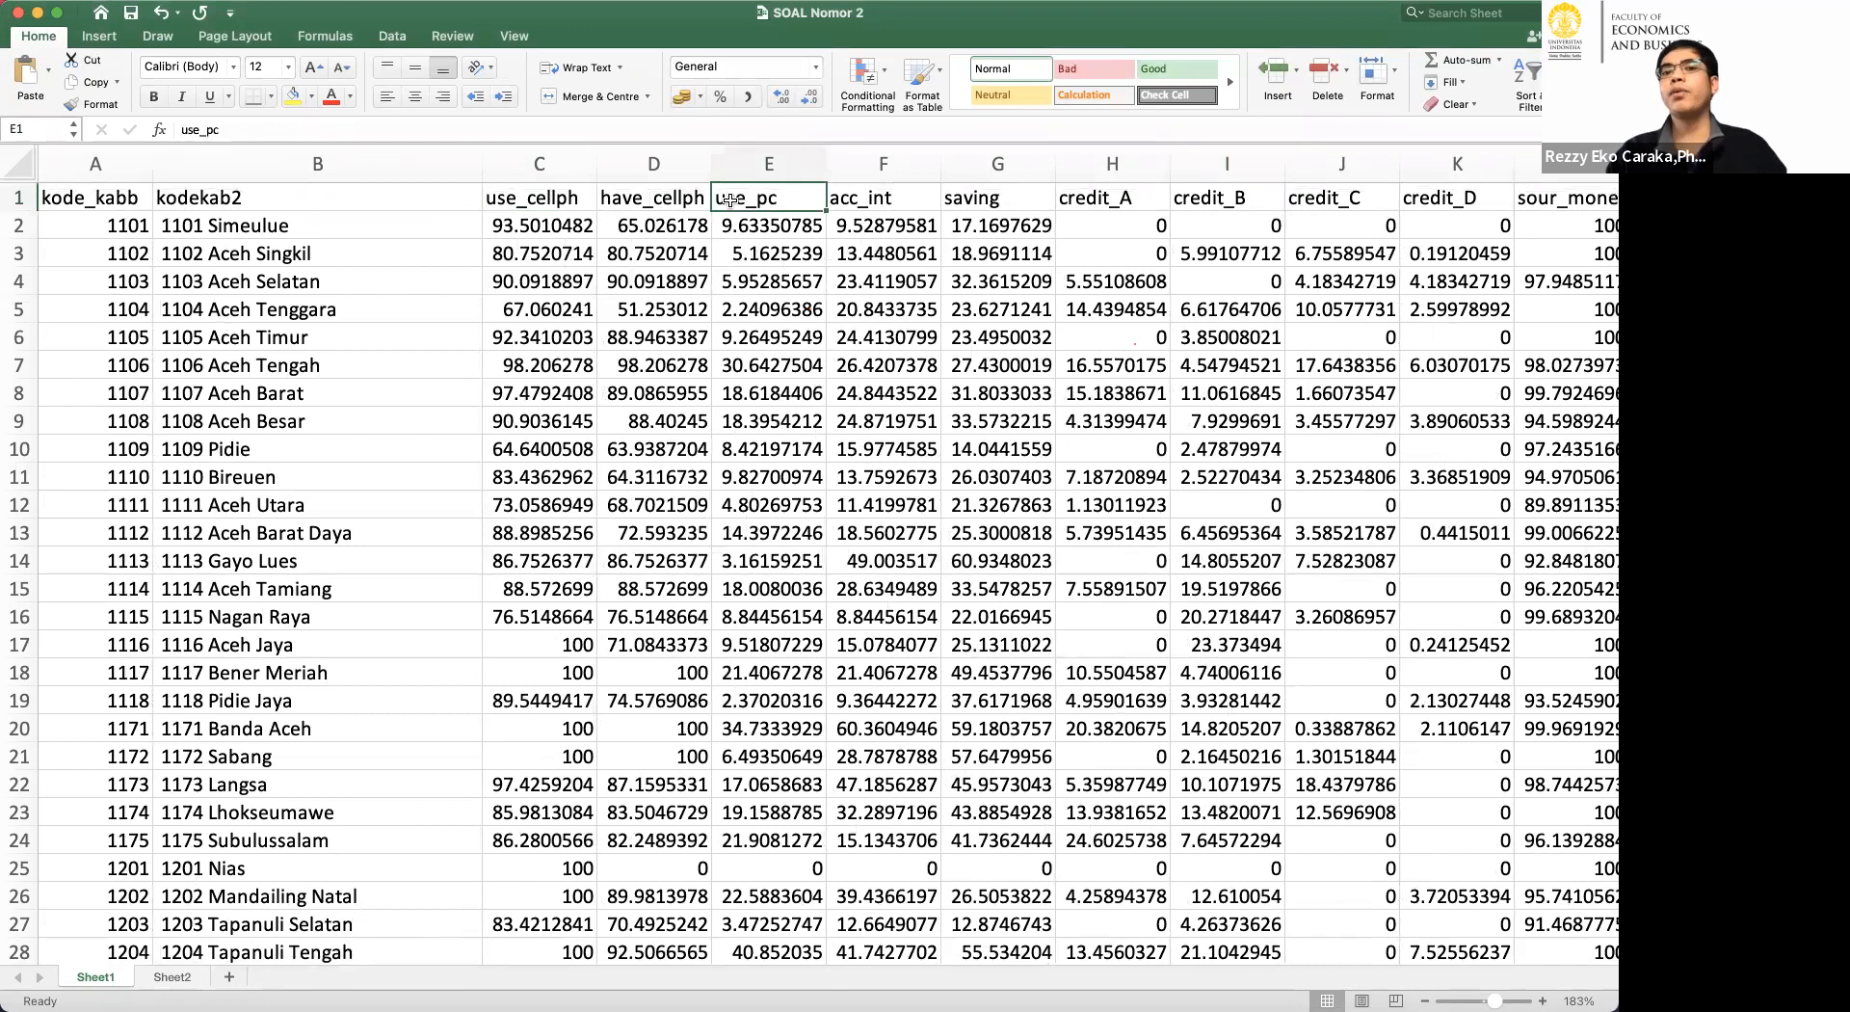
{"action": "left_click", "coordinate": [276, 500]}
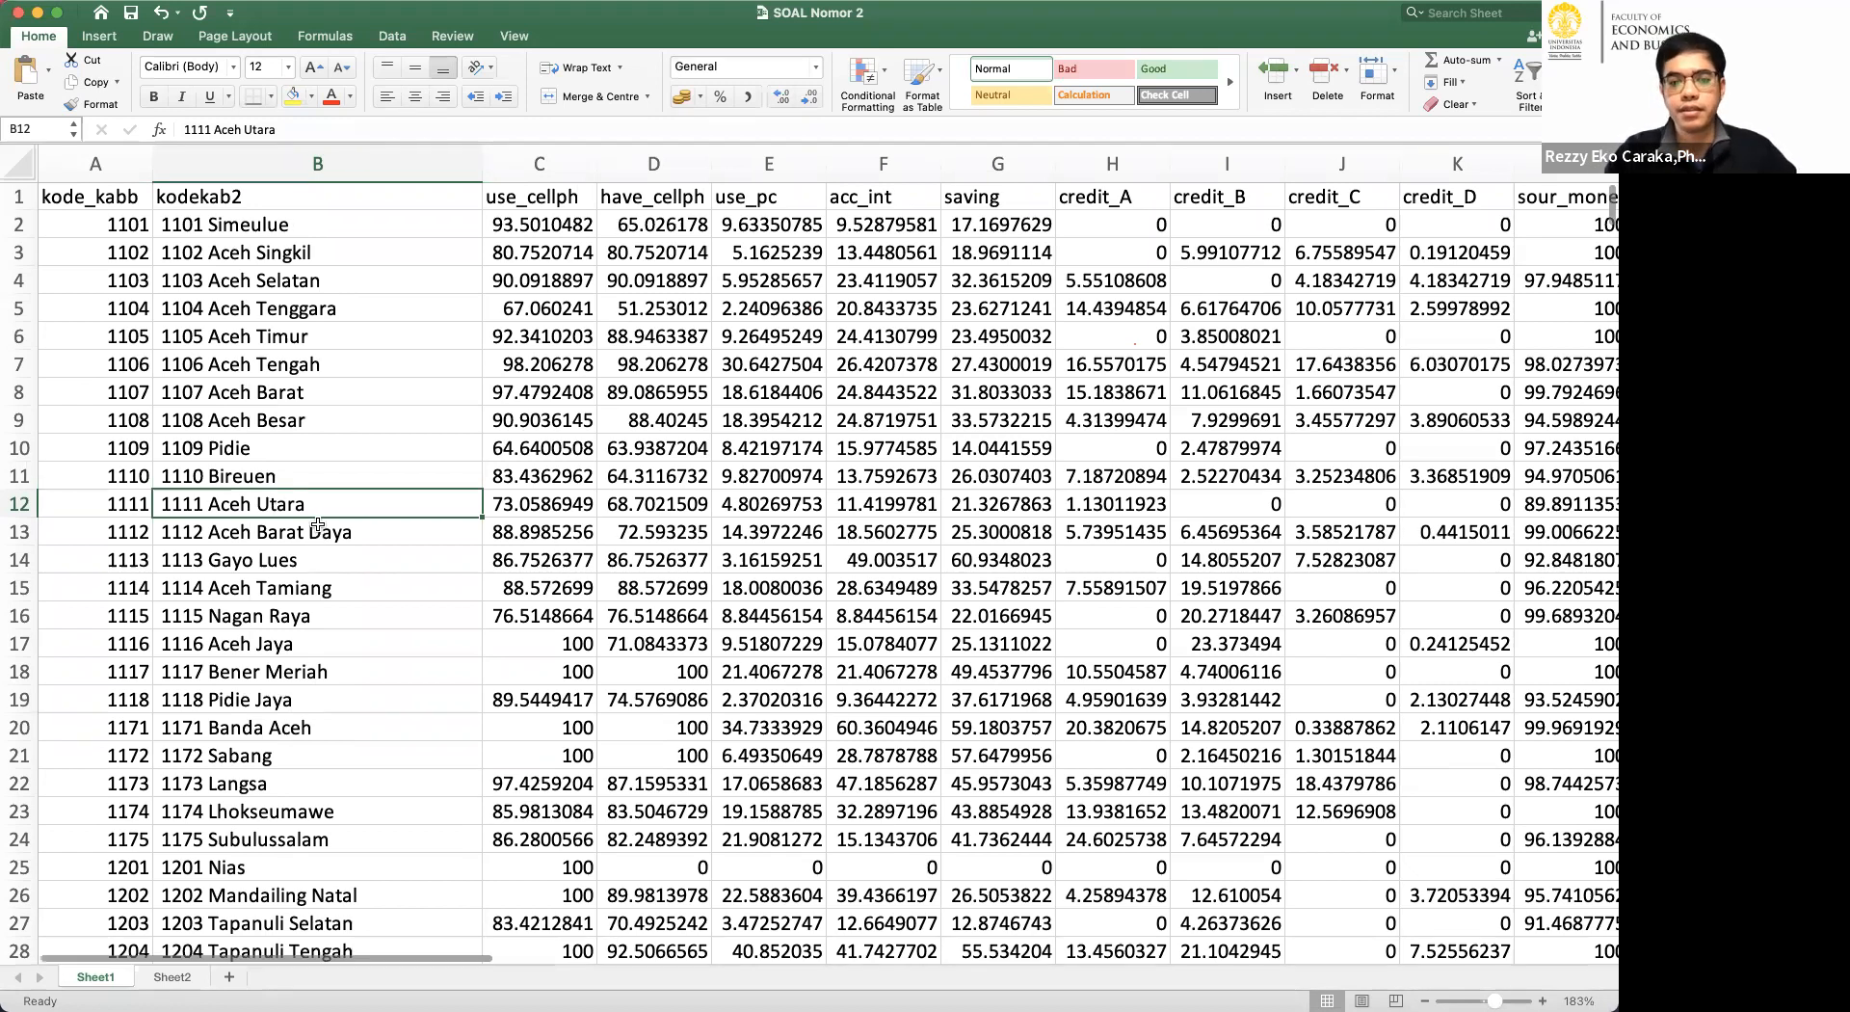
Examine the district records down to the end of the sheet and return to the first rows.
{"action": "scroll", "coordinate": [318, 523], "scroll_direction": "down", "scroll_amount": 5}
{"action": "scroll", "coordinate": [678, 586], "scroll_direction": "down", "scroll_amount": 3}
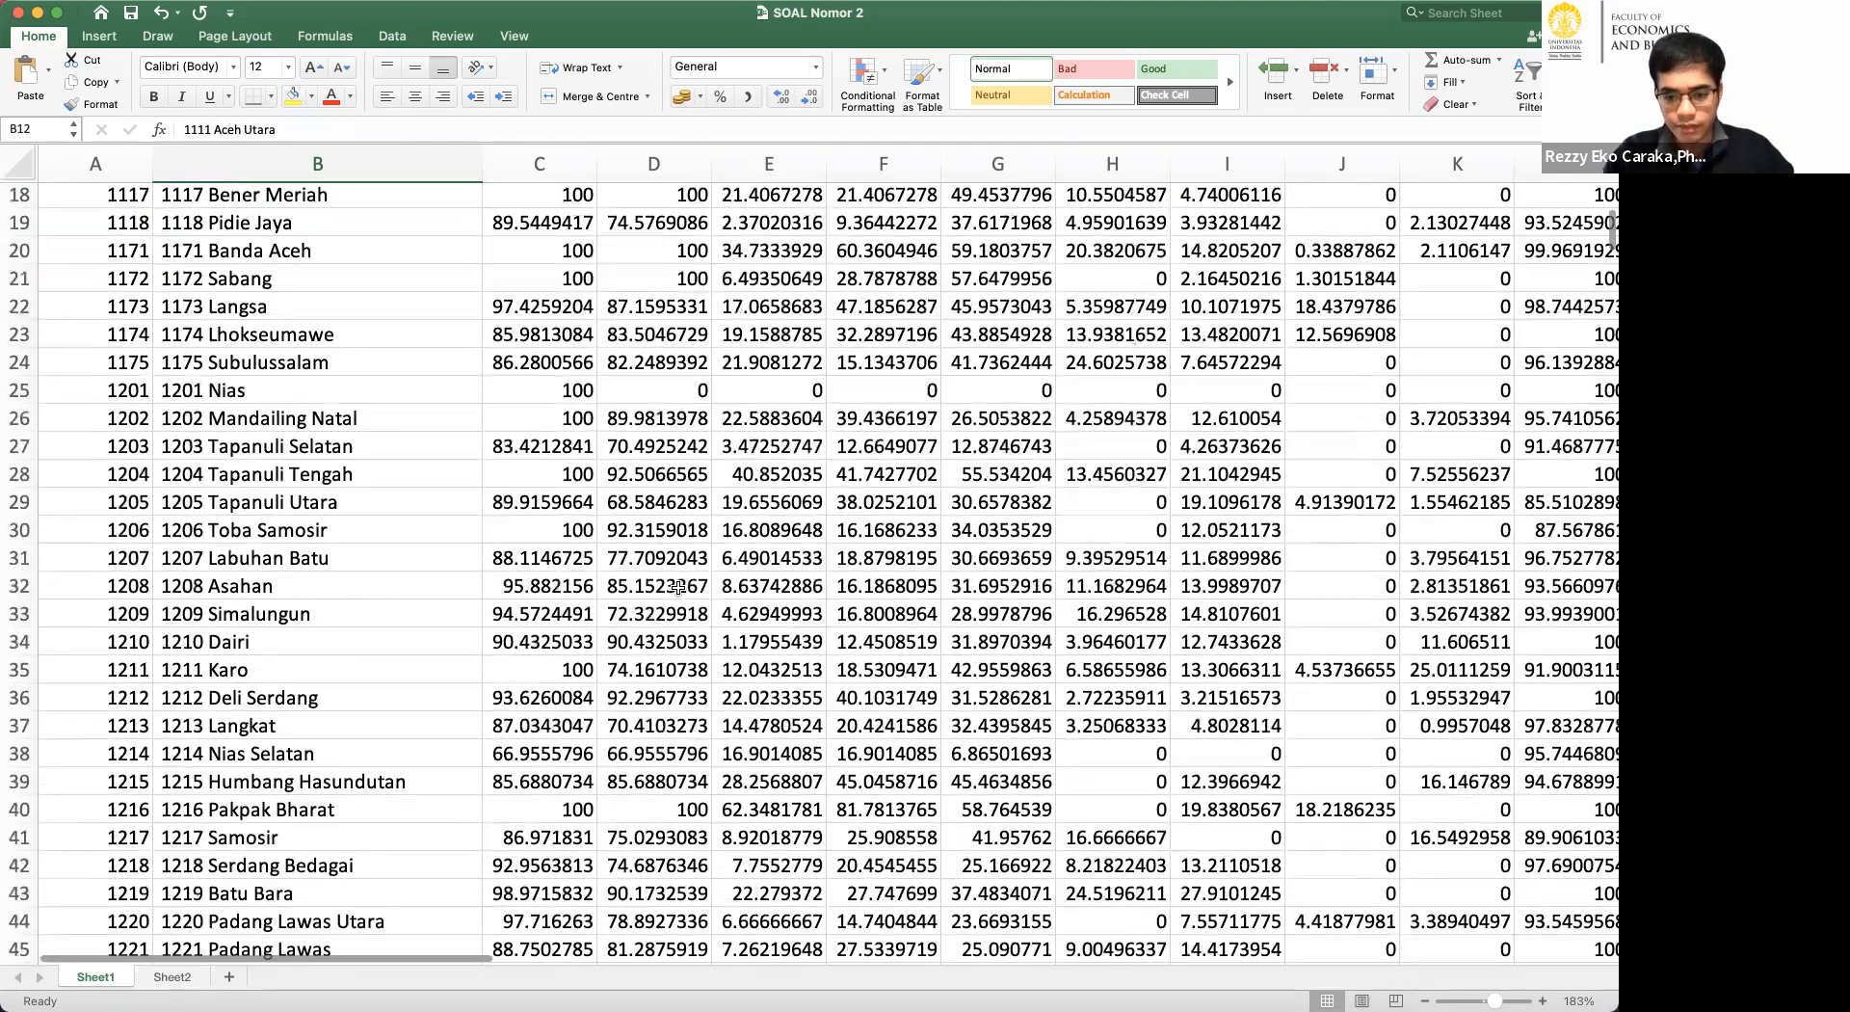
{"action": "scroll", "coordinate": [678, 586], "scroll_direction": "down", "scroll_amount": 7}
{"action": "scroll", "coordinate": [714, 632], "scroll_direction": "down", "scroll_amount": 8}
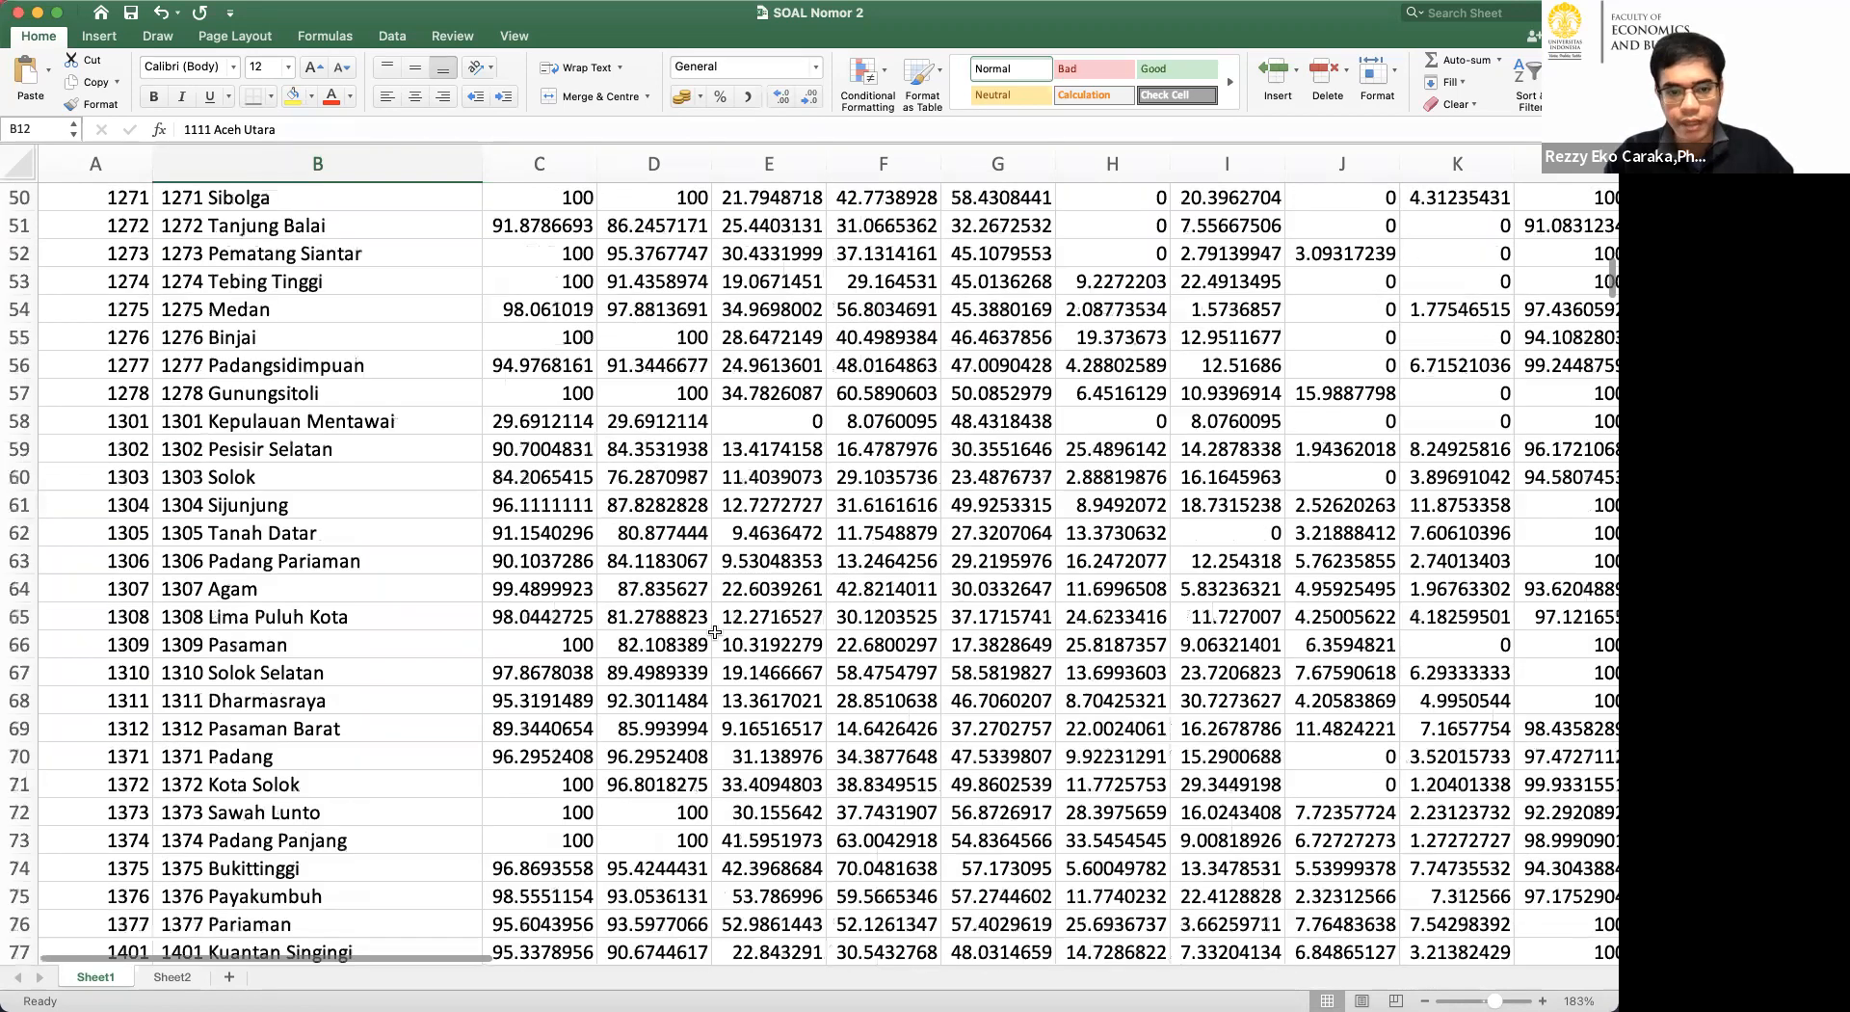
{"action": "scroll", "coordinate": [715, 632], "scroll_direction": "down", "scroll_amount": 10}
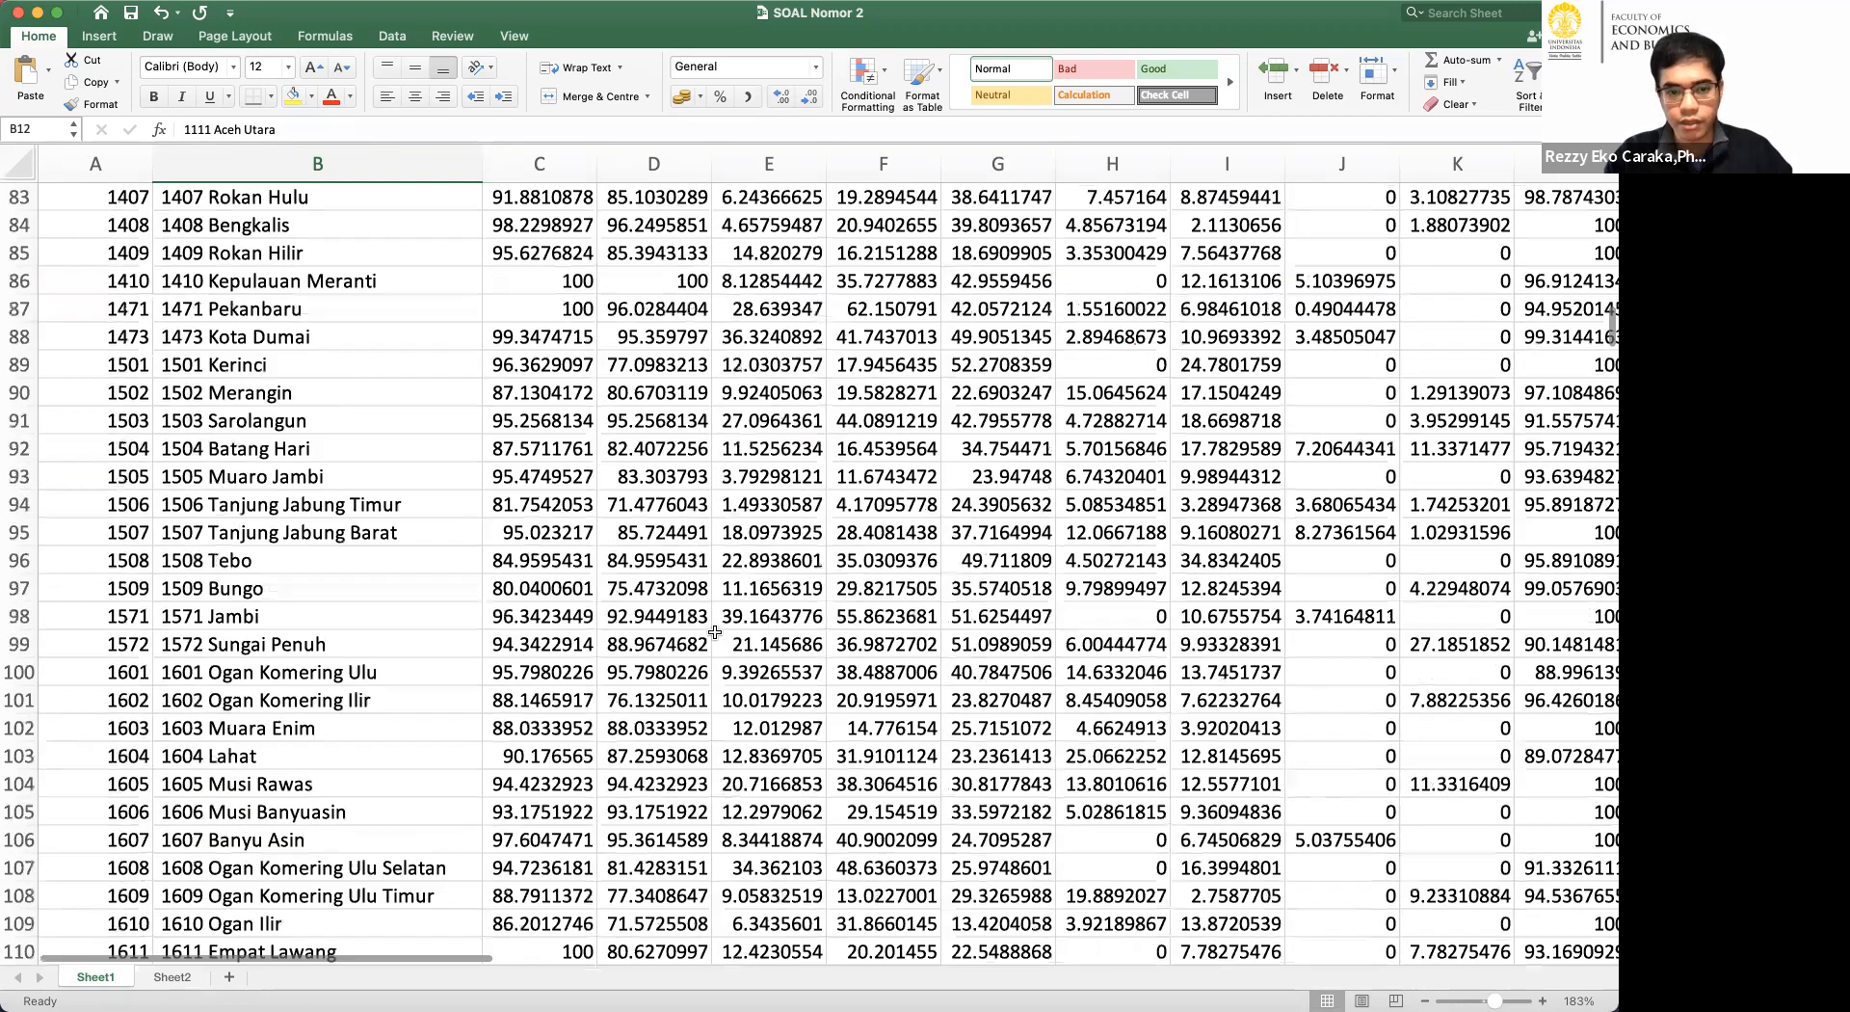
{"action": "scroll", "coordinate": [714, 632], "scroll_direction": "down", "scroll_amount": 1}
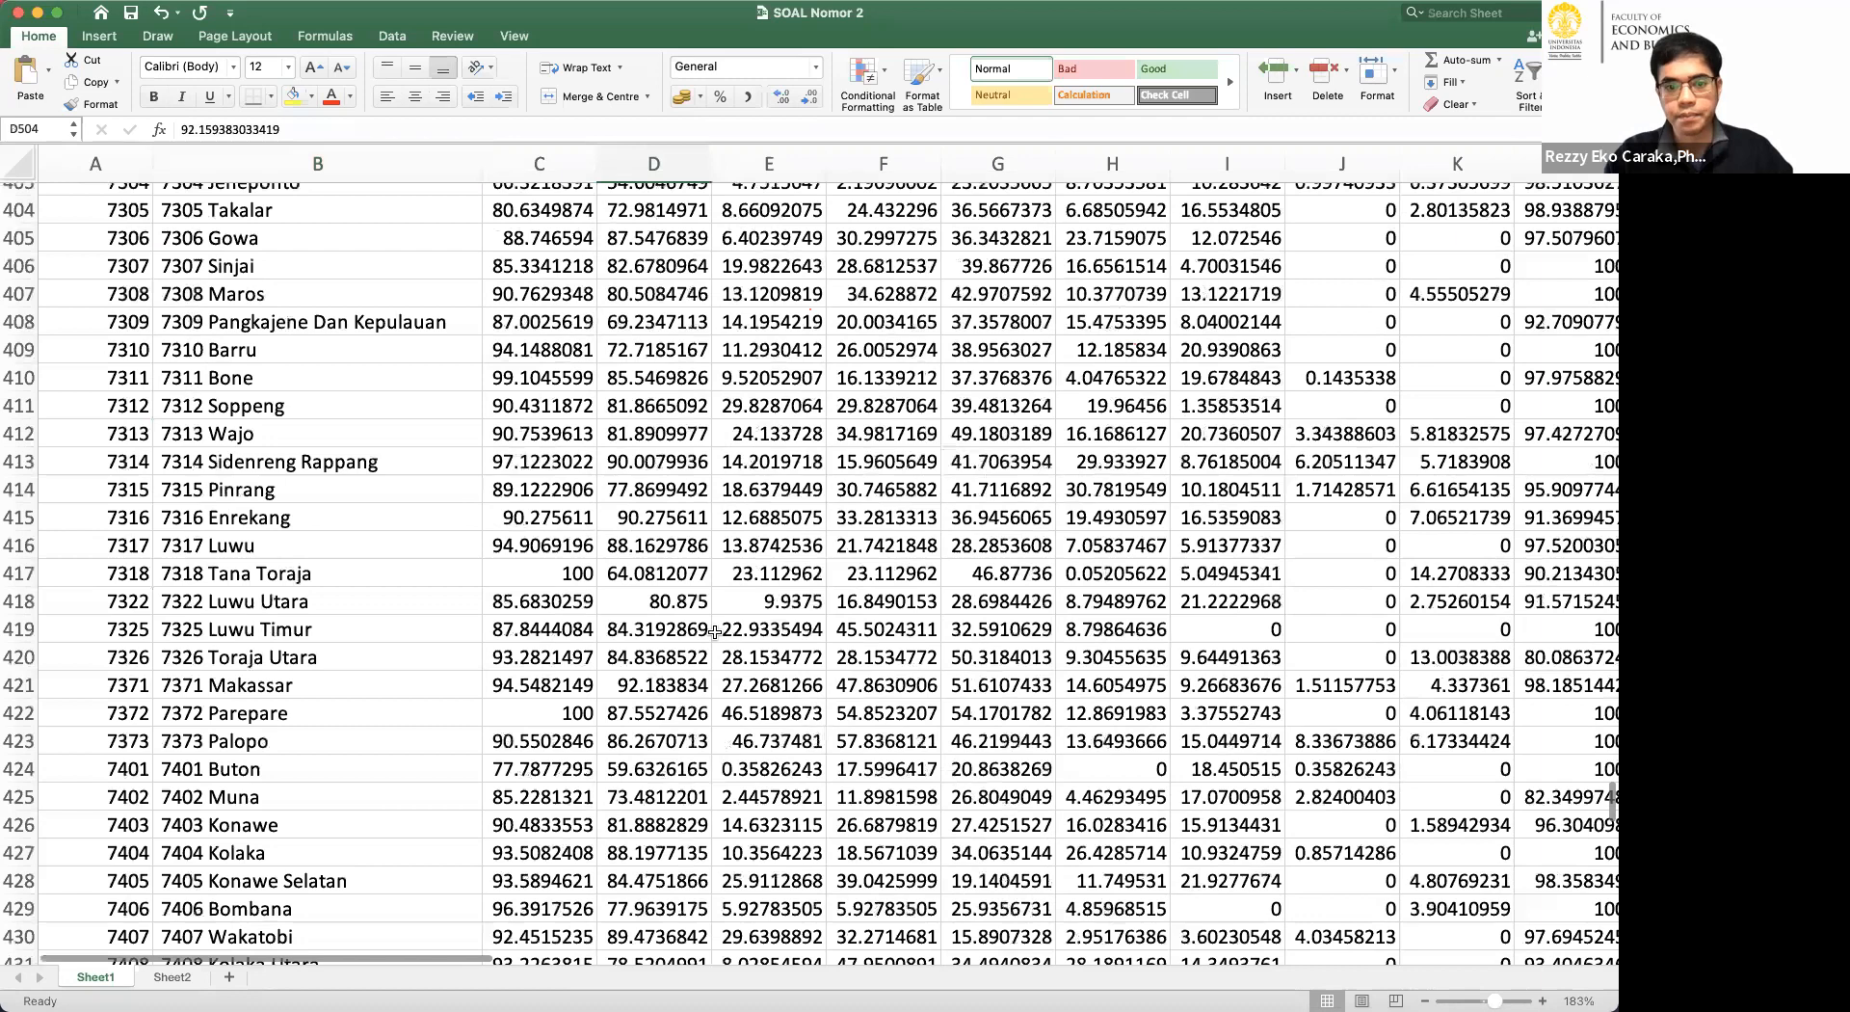
{"action": "scroll", "coordinate": [714, 632], "scroll_direction": "up", "scroll_amount": 3}
{"action": "scroll", "coordinate": [700, 588], "scroll_direction": "up", "scroll_amount": 20}
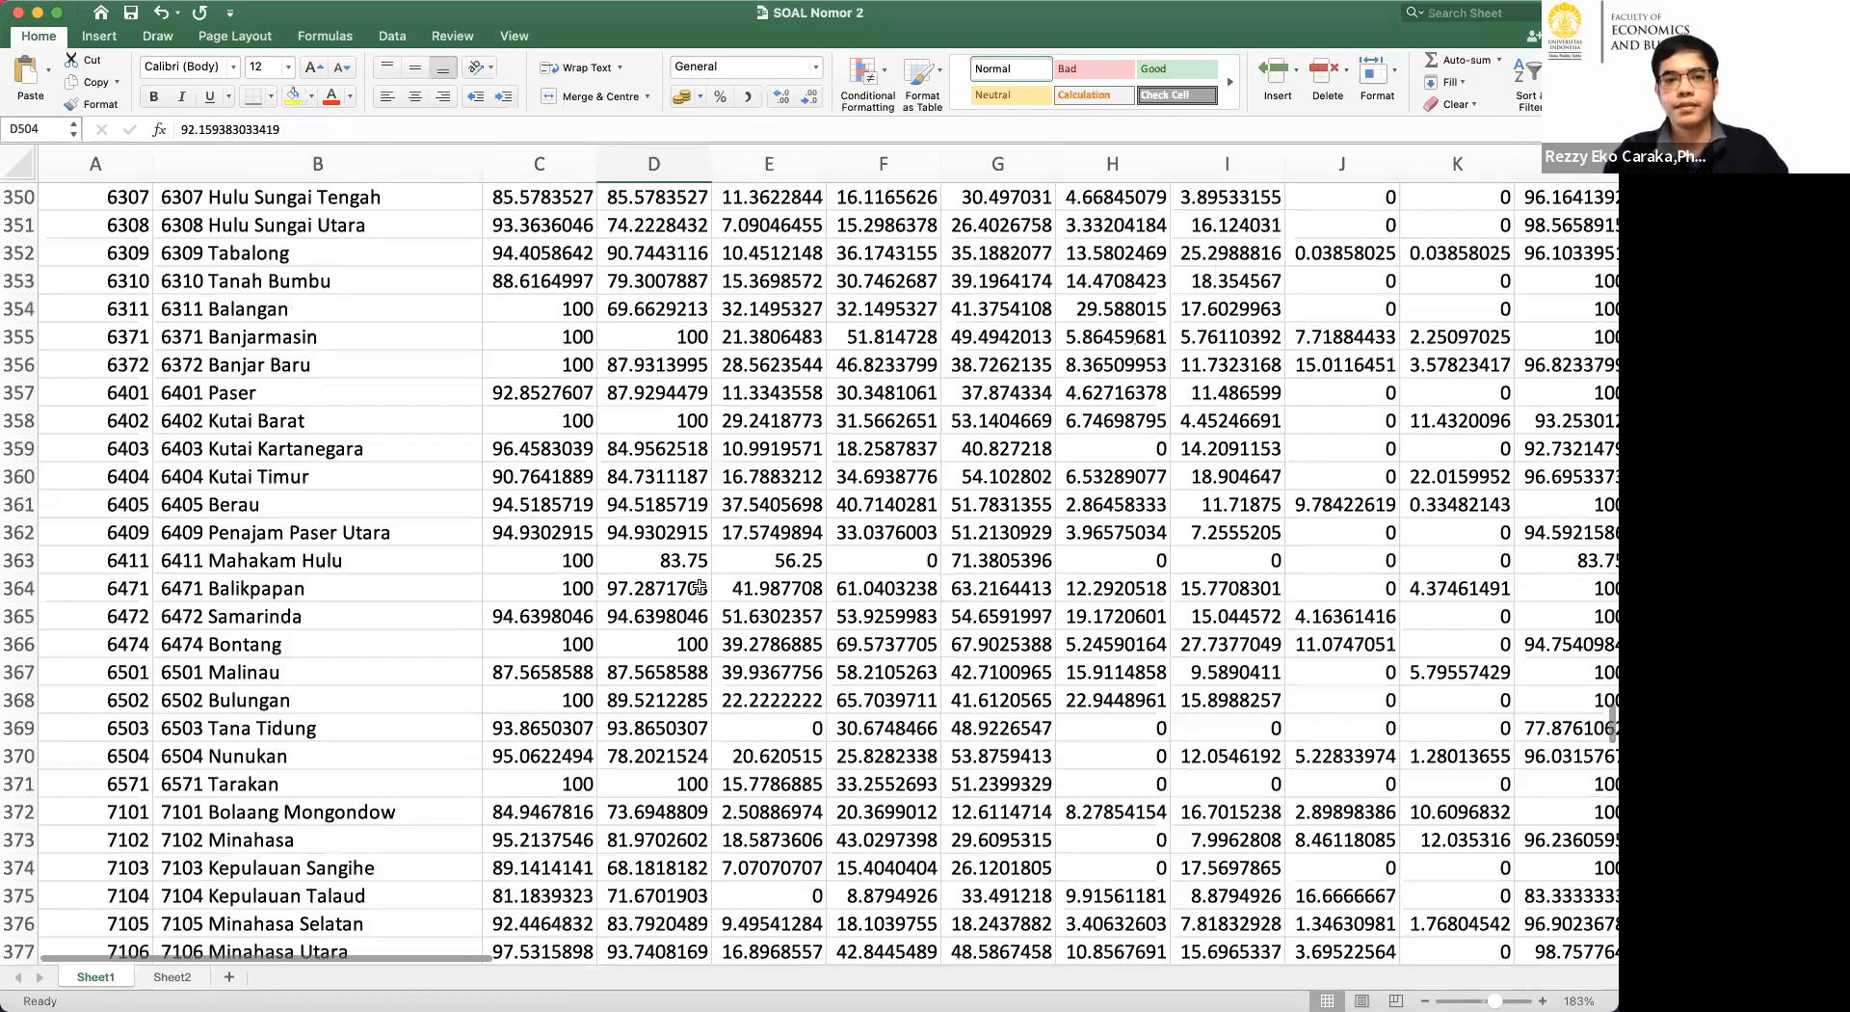
{"action": "key", "text": "super+Up"}
{"action": "key", "text": "super+Tab"}
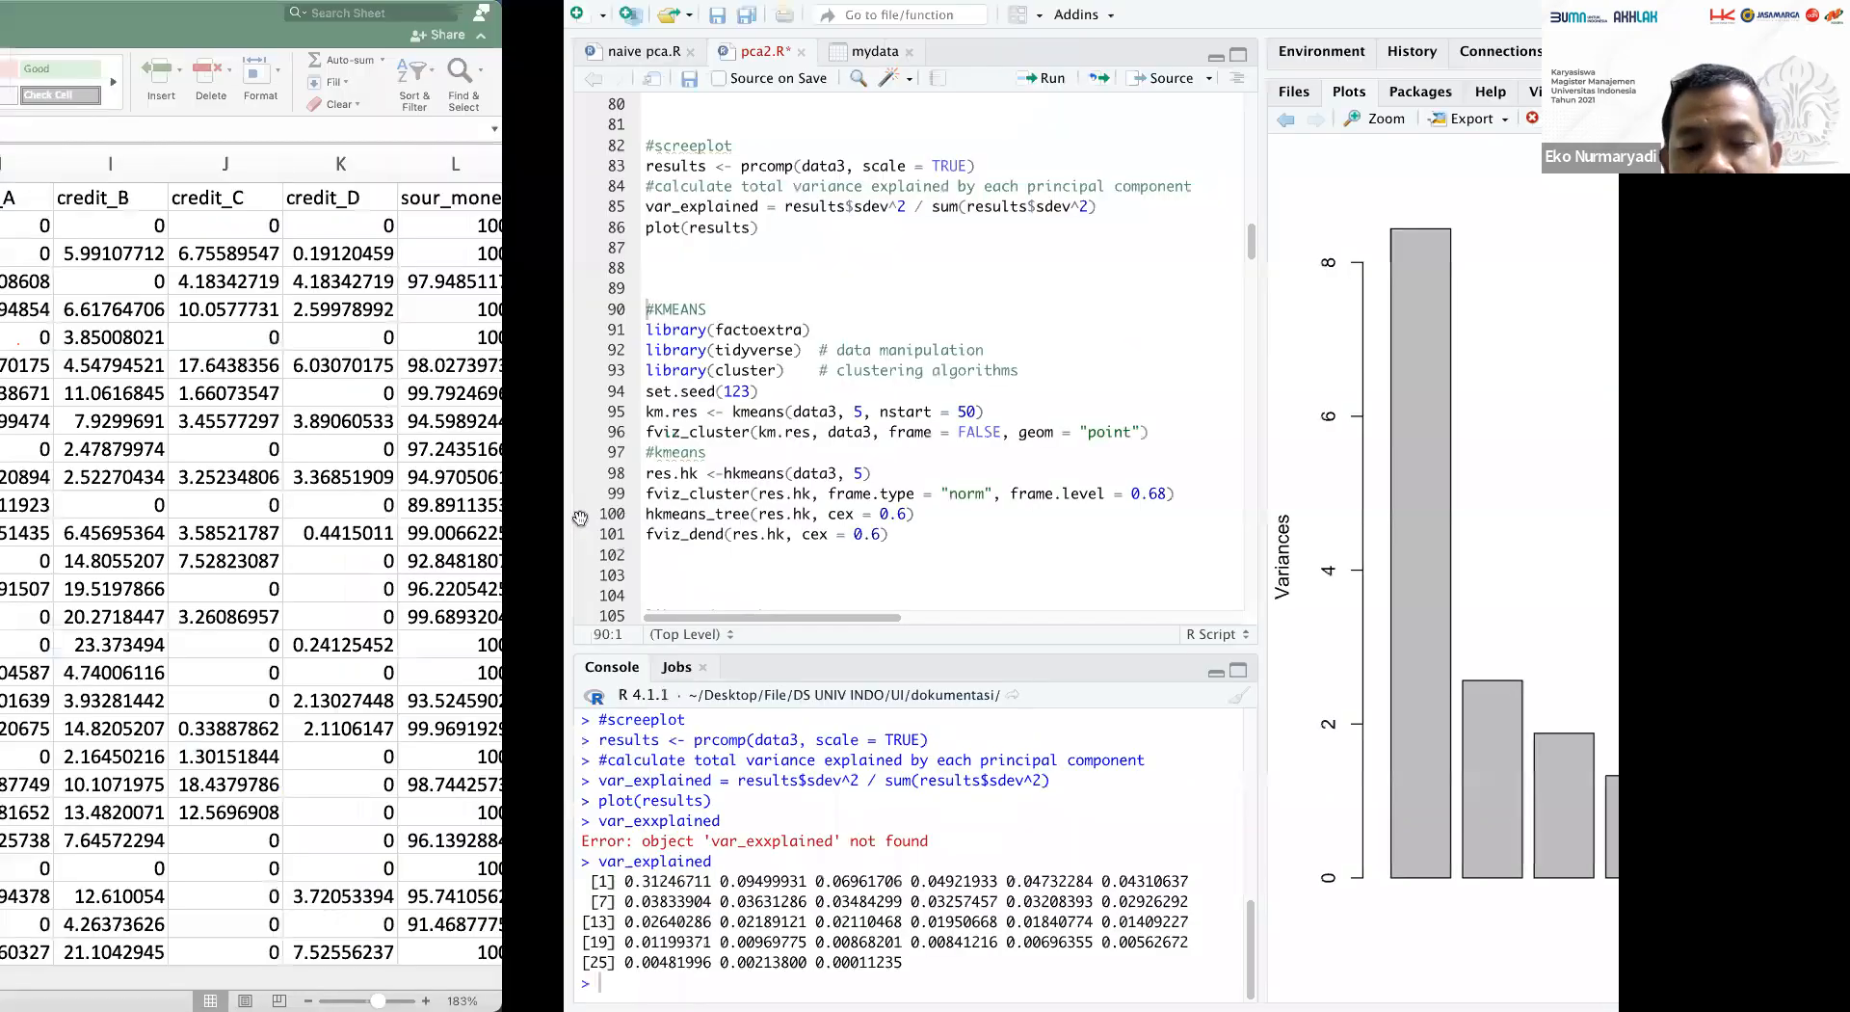
Switch to the Excel workbook and select the Nias district's row of values to examine them across the columns.
{"action": "scroll", "coordinate": [570, 529], "scroll_direction": "down", "scroll_amount": 3}
{"action": "scroll", "coordinate": [570, 529], "scroll_direction": "down", "scroll_amount": 2}
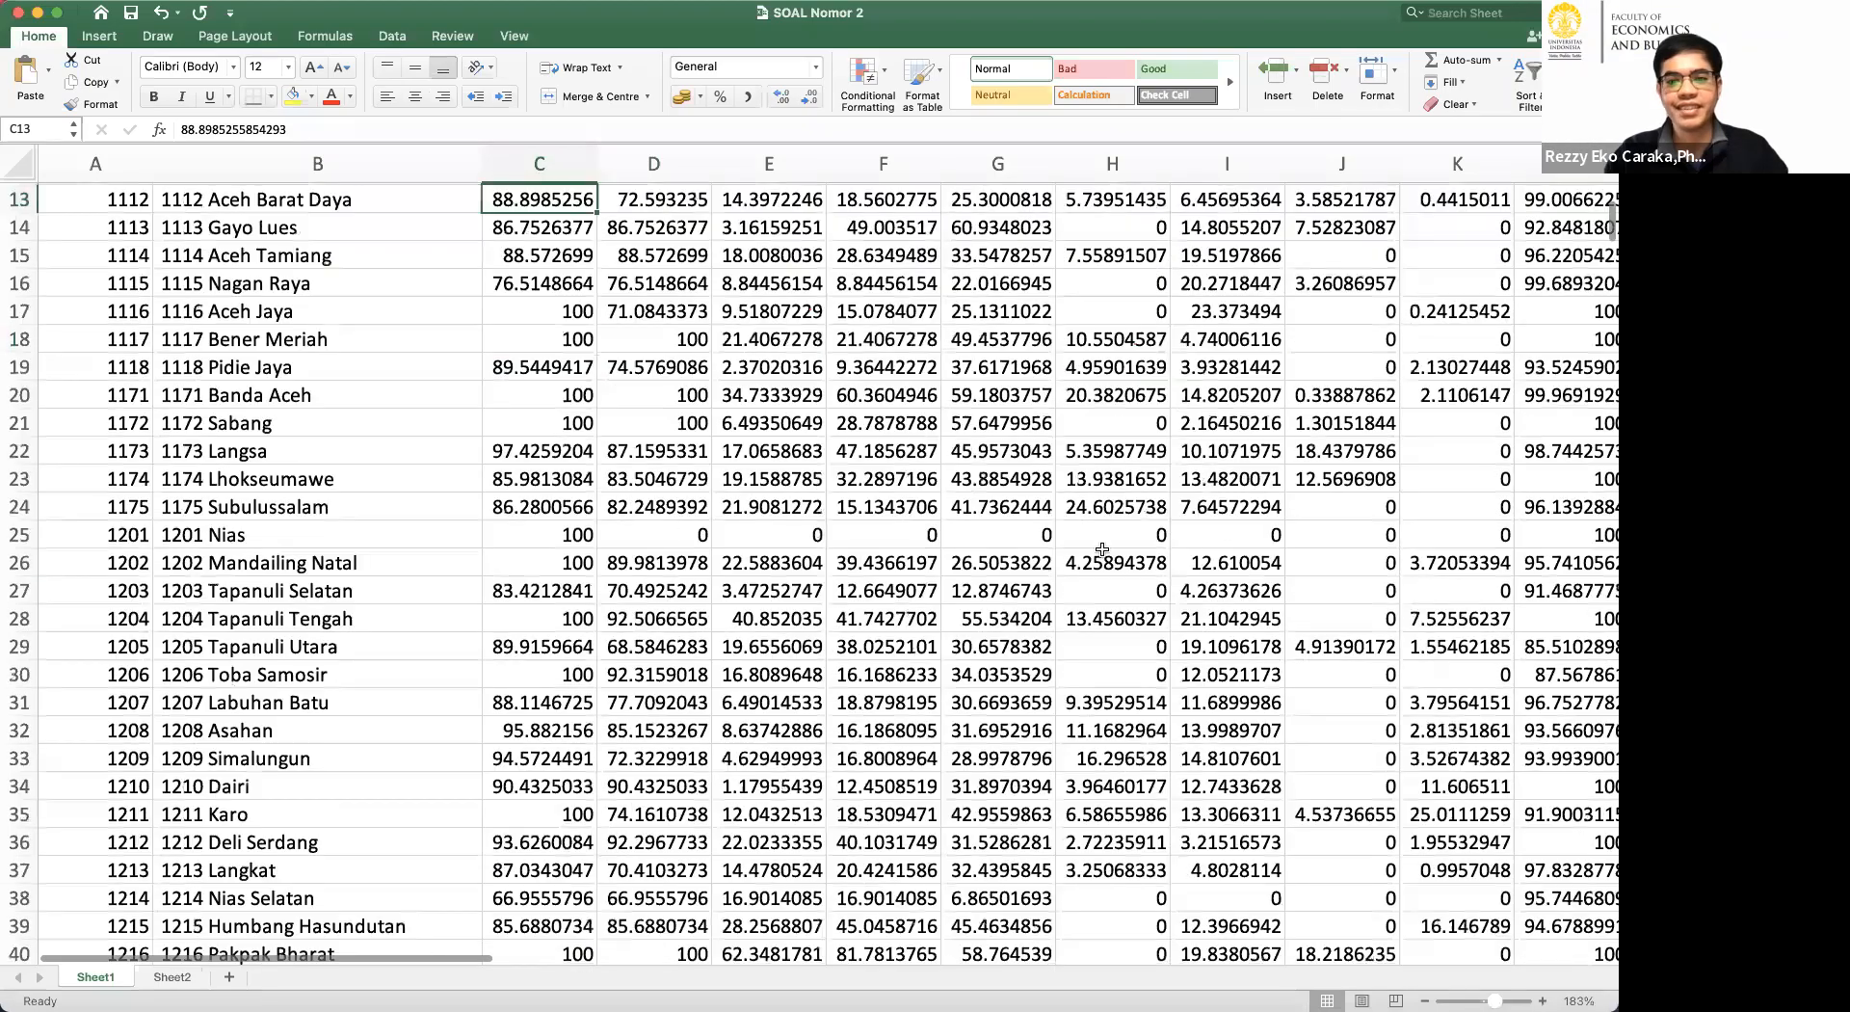
{"action": "left_click_drag", "start_coordinate": [570, 535], "coordinate": [1365, 559]}
{"action": "scroll", "coordinate": [1365, 519], "scroll_direction": "right", "scroll_amount": 10}
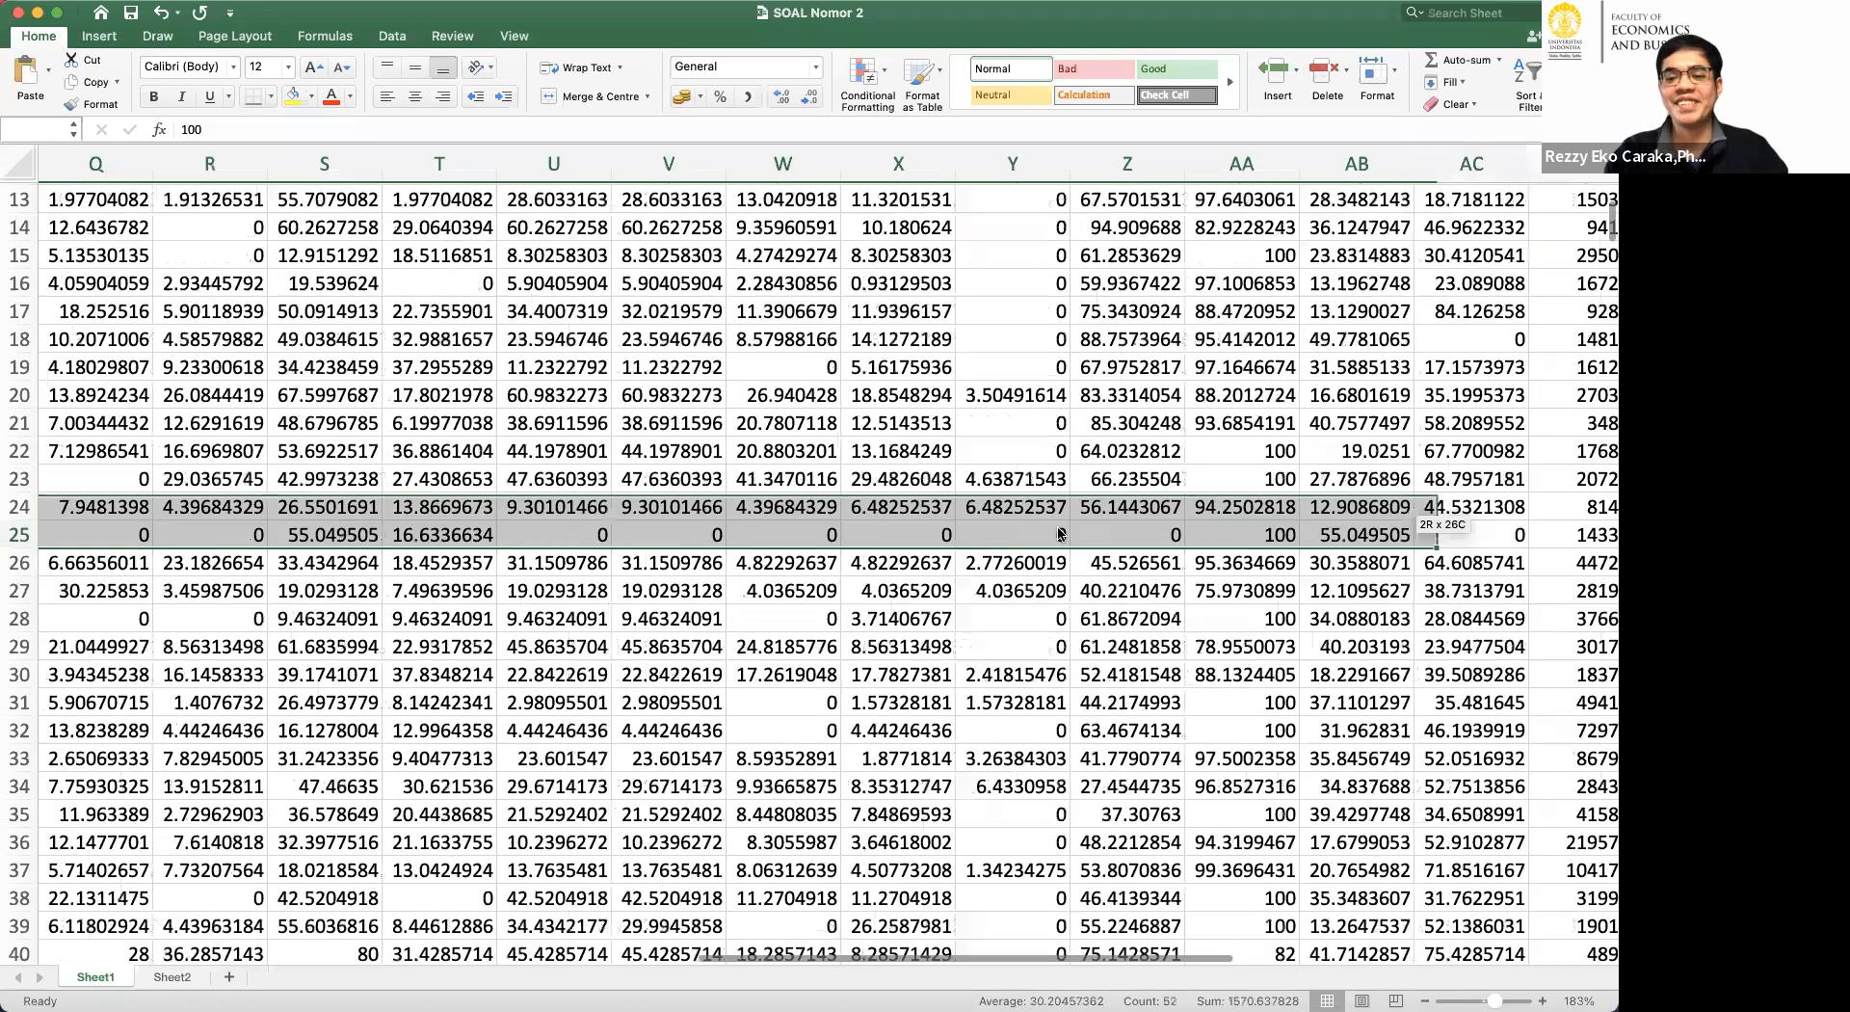
{"action": "left_click", "coordinate": [1058, 509]}
{"action": "left_click_drag", "start_coordinate": [1060, 533], "coordinate": [1061, 549]}
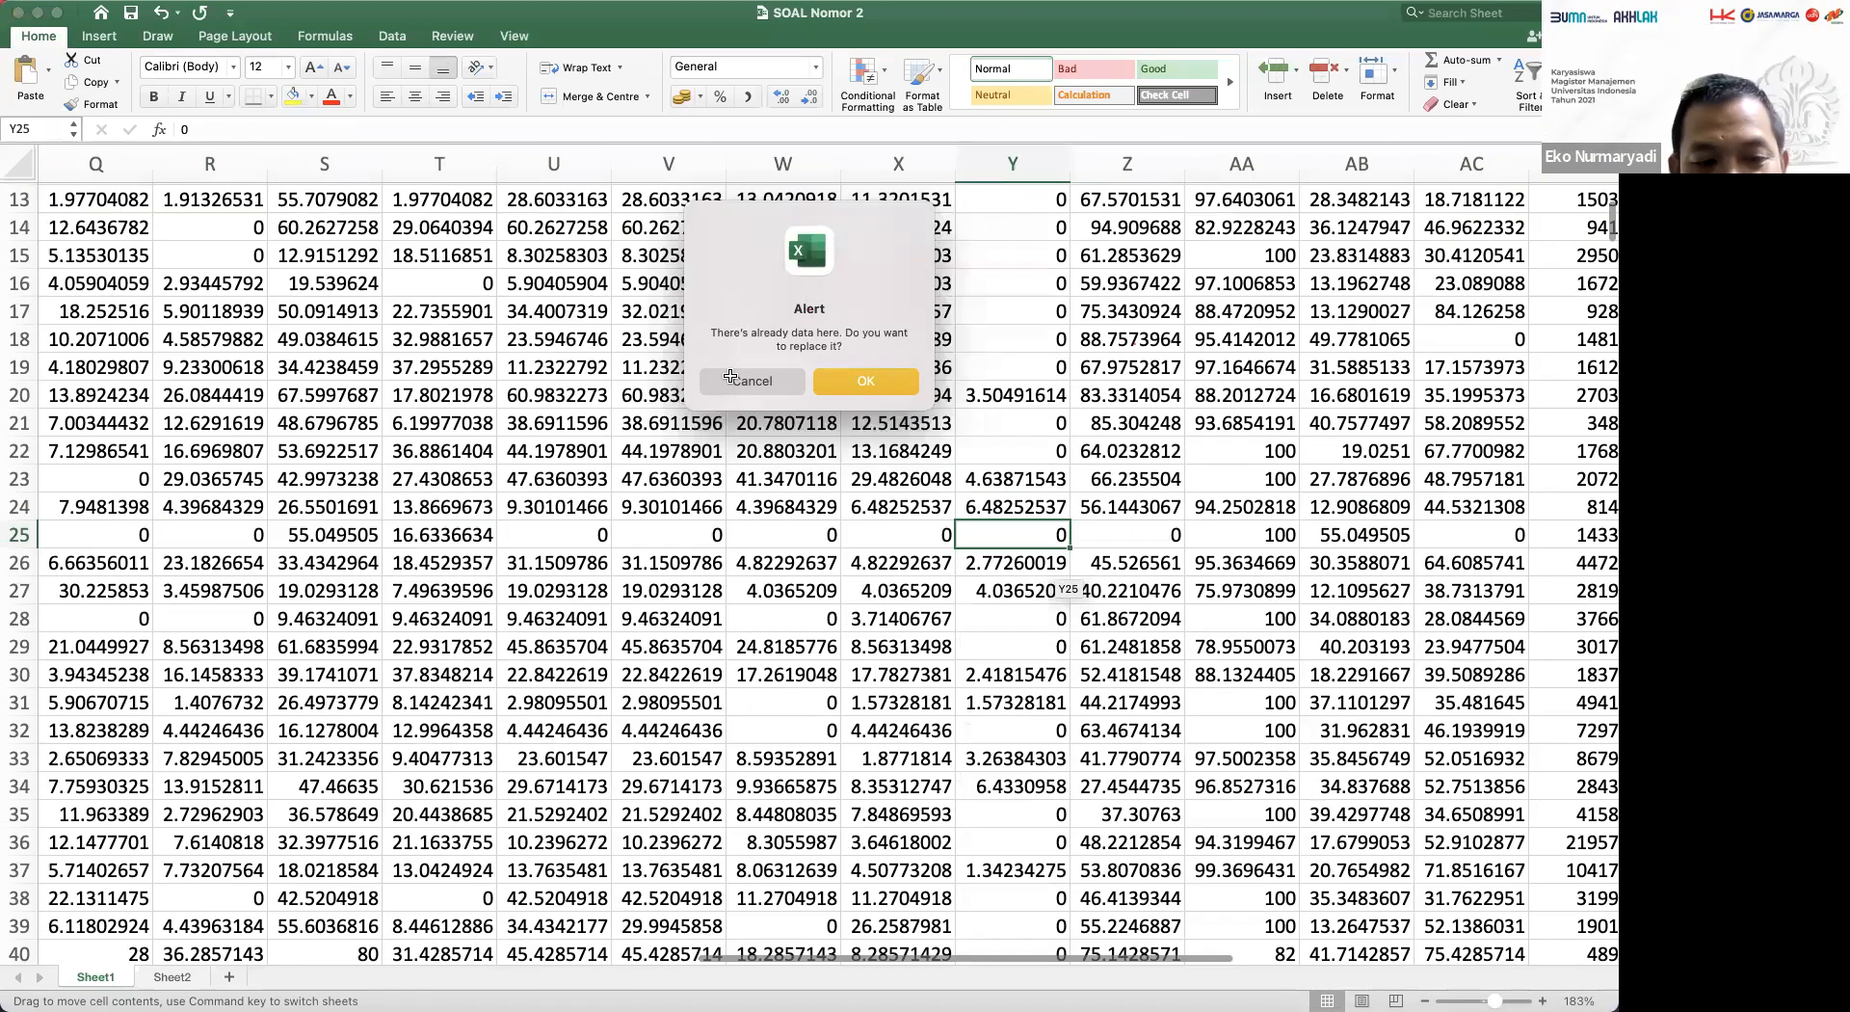
{"action": "left_click", "coordinate": [731, 379]}
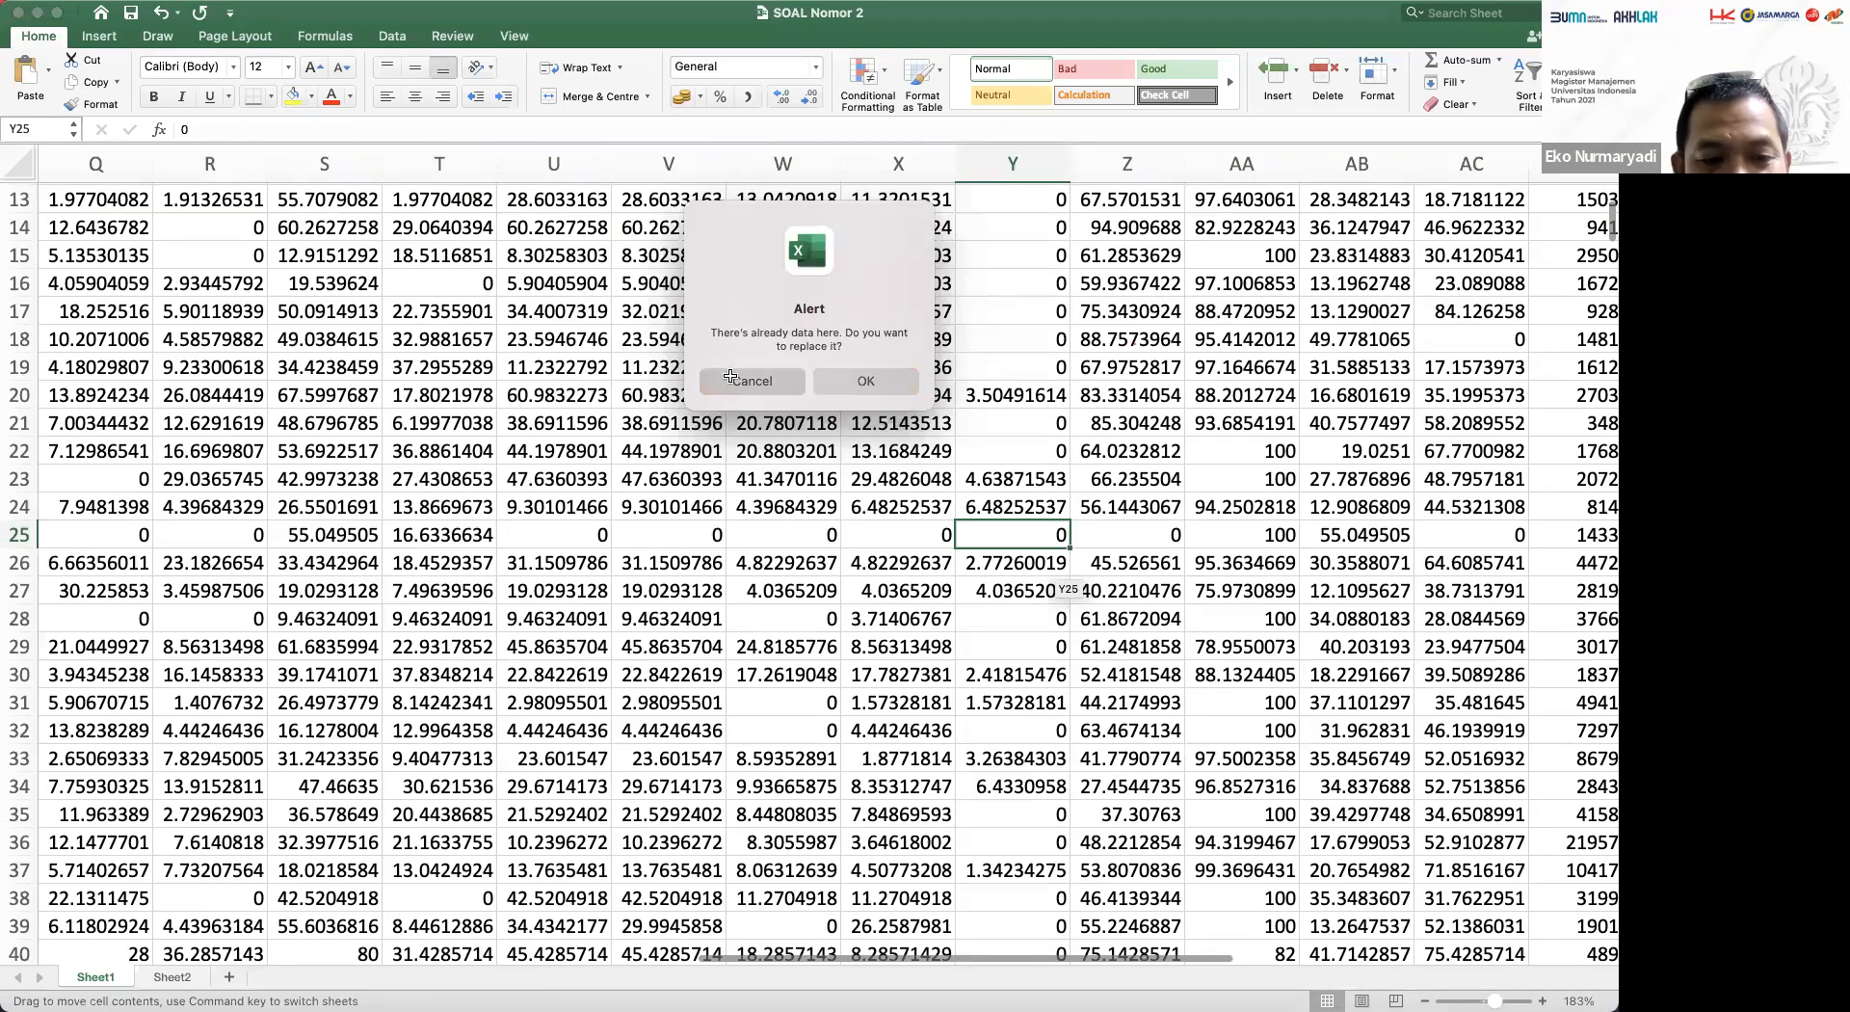
Return to the heading row at the start of the sheet.
{"action": "key", "text": "ctrl+Left"}
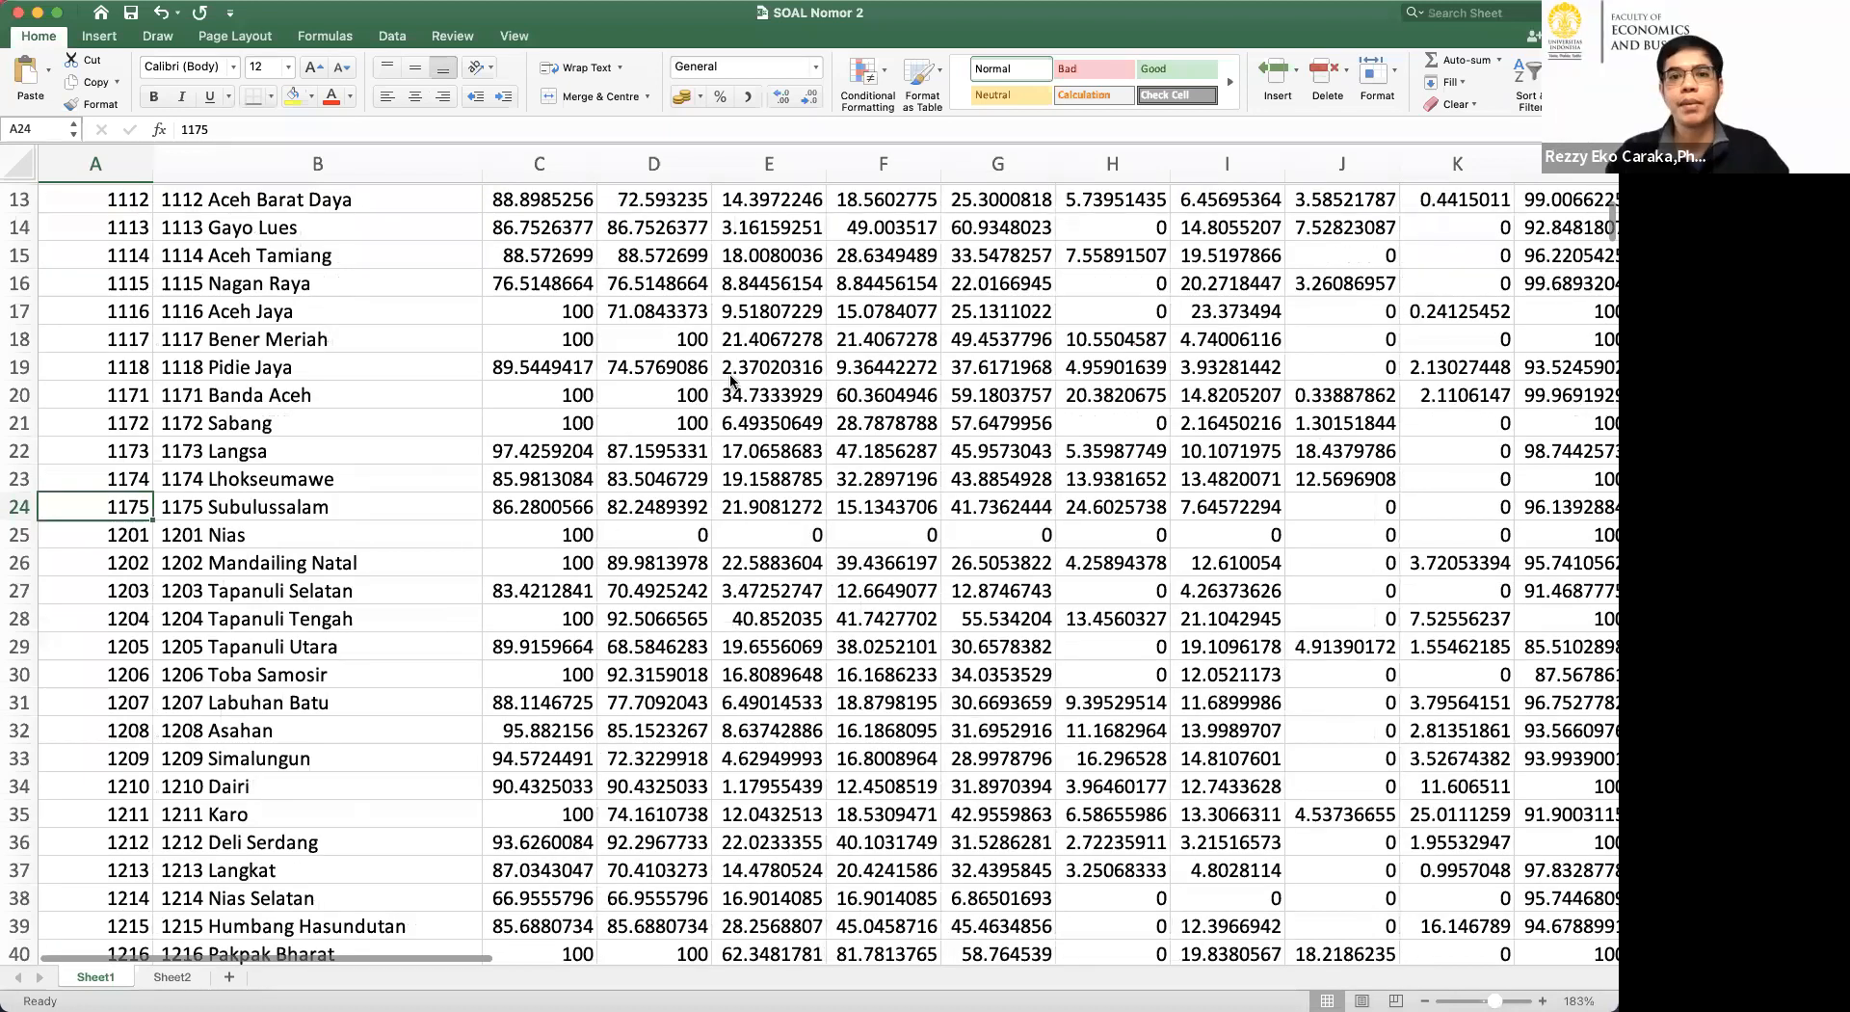
{"action": "key", "text": "ctrl+Up"}
{"action": "key", "text": "Right"}
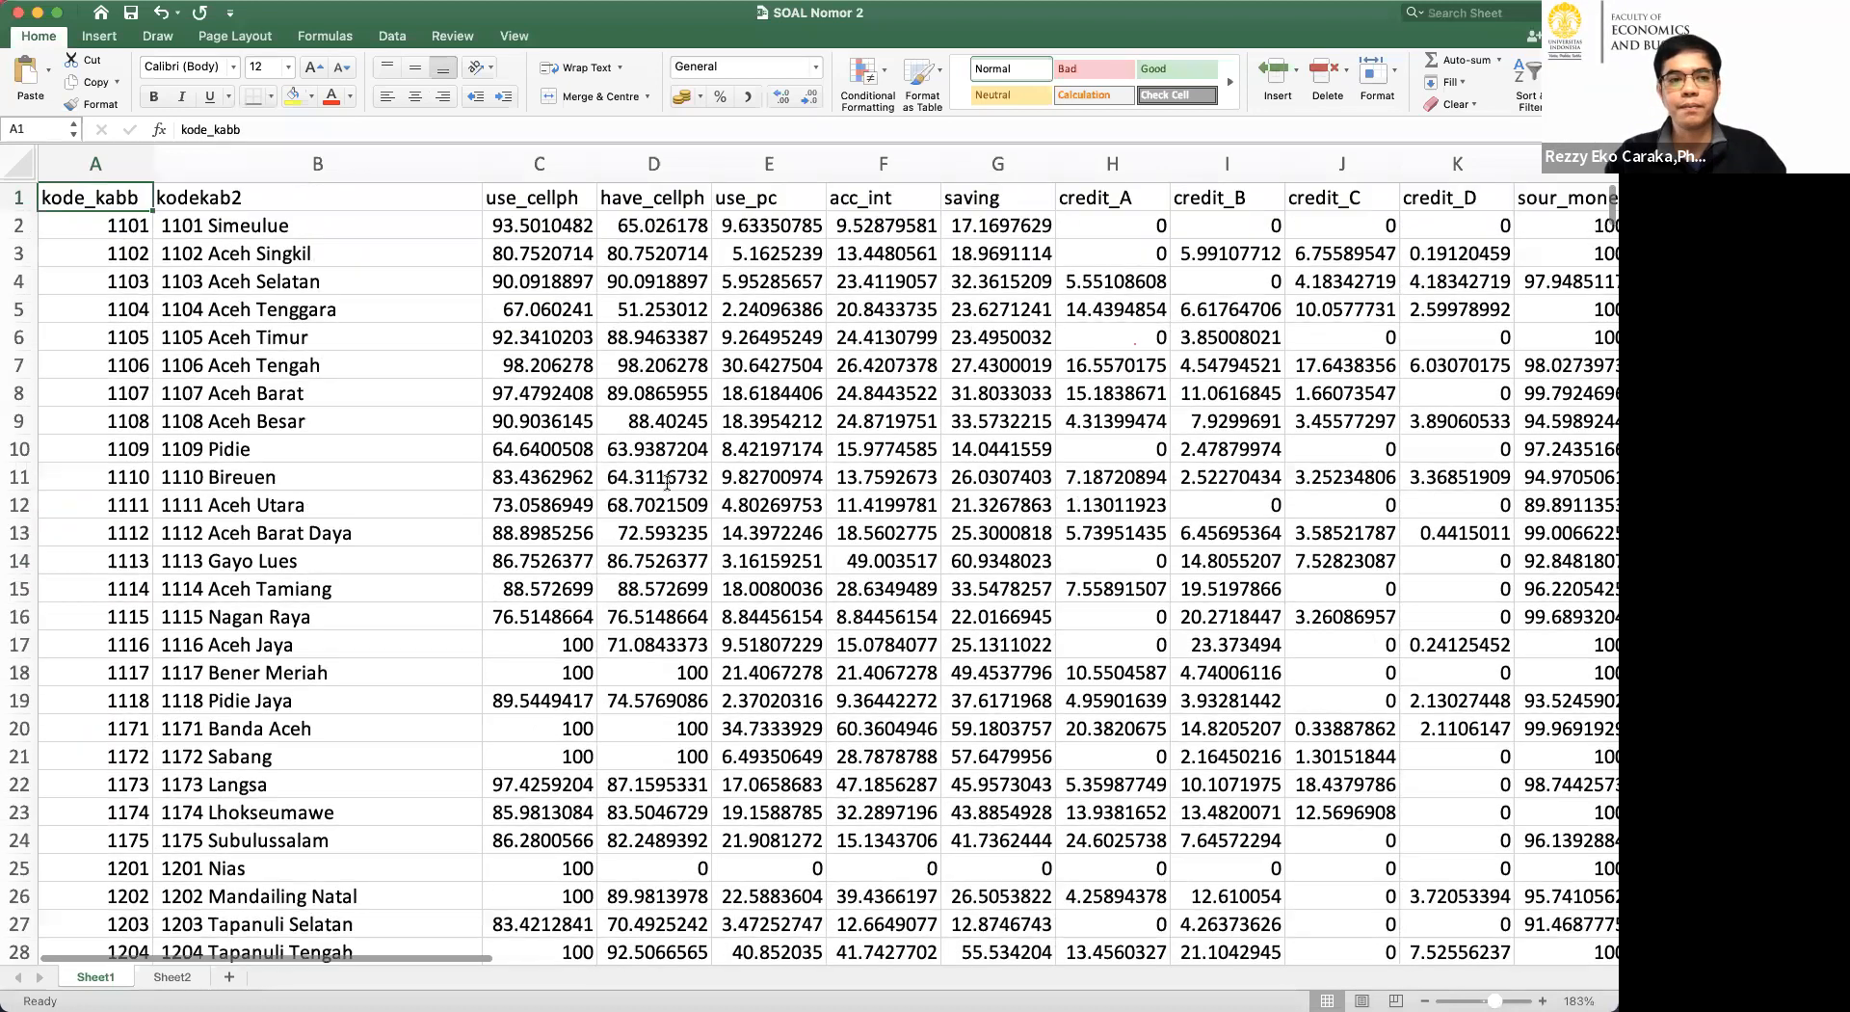
Switch to RStudio and highlight the K-means and hierarchical K-means code in pca2.R to point it out.
{"action": "key", "text": "super+Tab"}
{"action": "left_click_drag", "start_coordinate": [698, 458], "coordinate": [861, 482]}
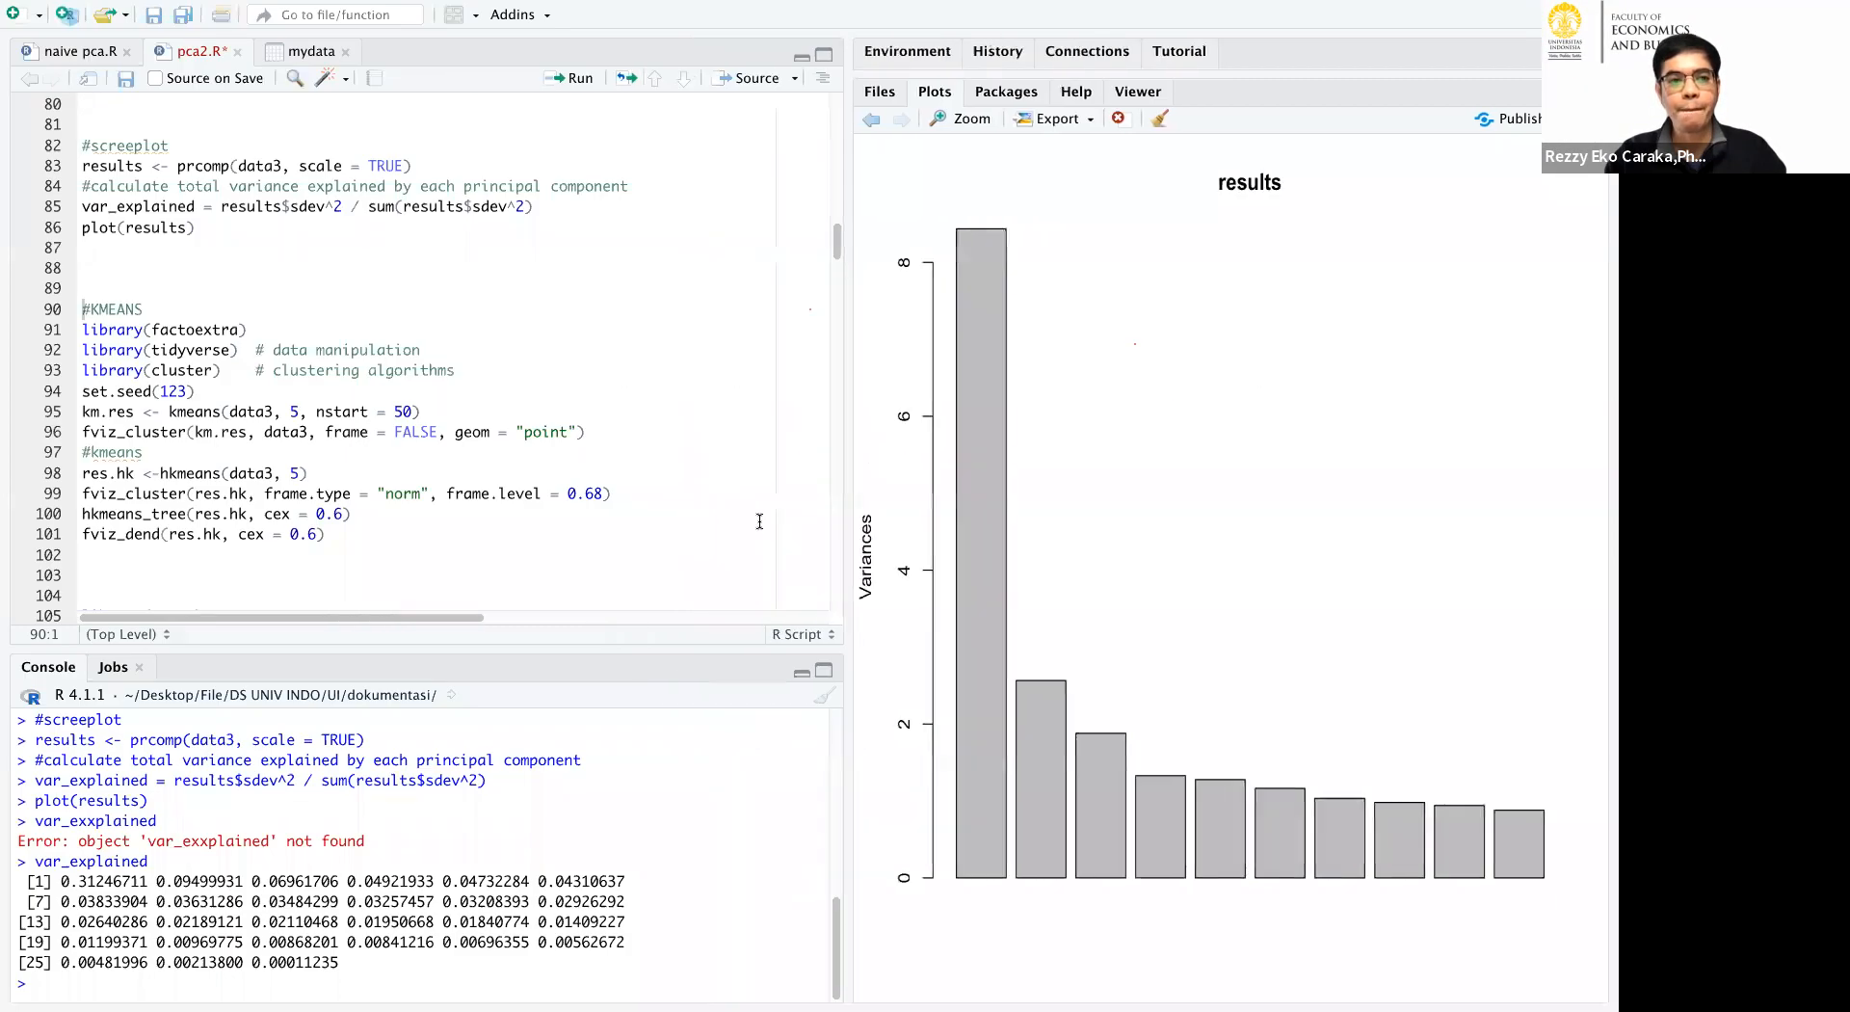
{"action": "scroll", "coordinate": [218, 269], "scroll_direction": "up", "scroll_amount": 2}
{"action": "left_click_drag", "start_coordinate": [173, 194], "coordinate": [417, 575]}
{"action": "scroll", "coordinate": [414, 554], "scroll_direction": "down", "scroll_amount": 3}
{"action": "left_click", "coordinate": [395, 463]}
{"action": "left_click_drag", "start_coordinate": [453, 481], "coordinate": [241, 294]}
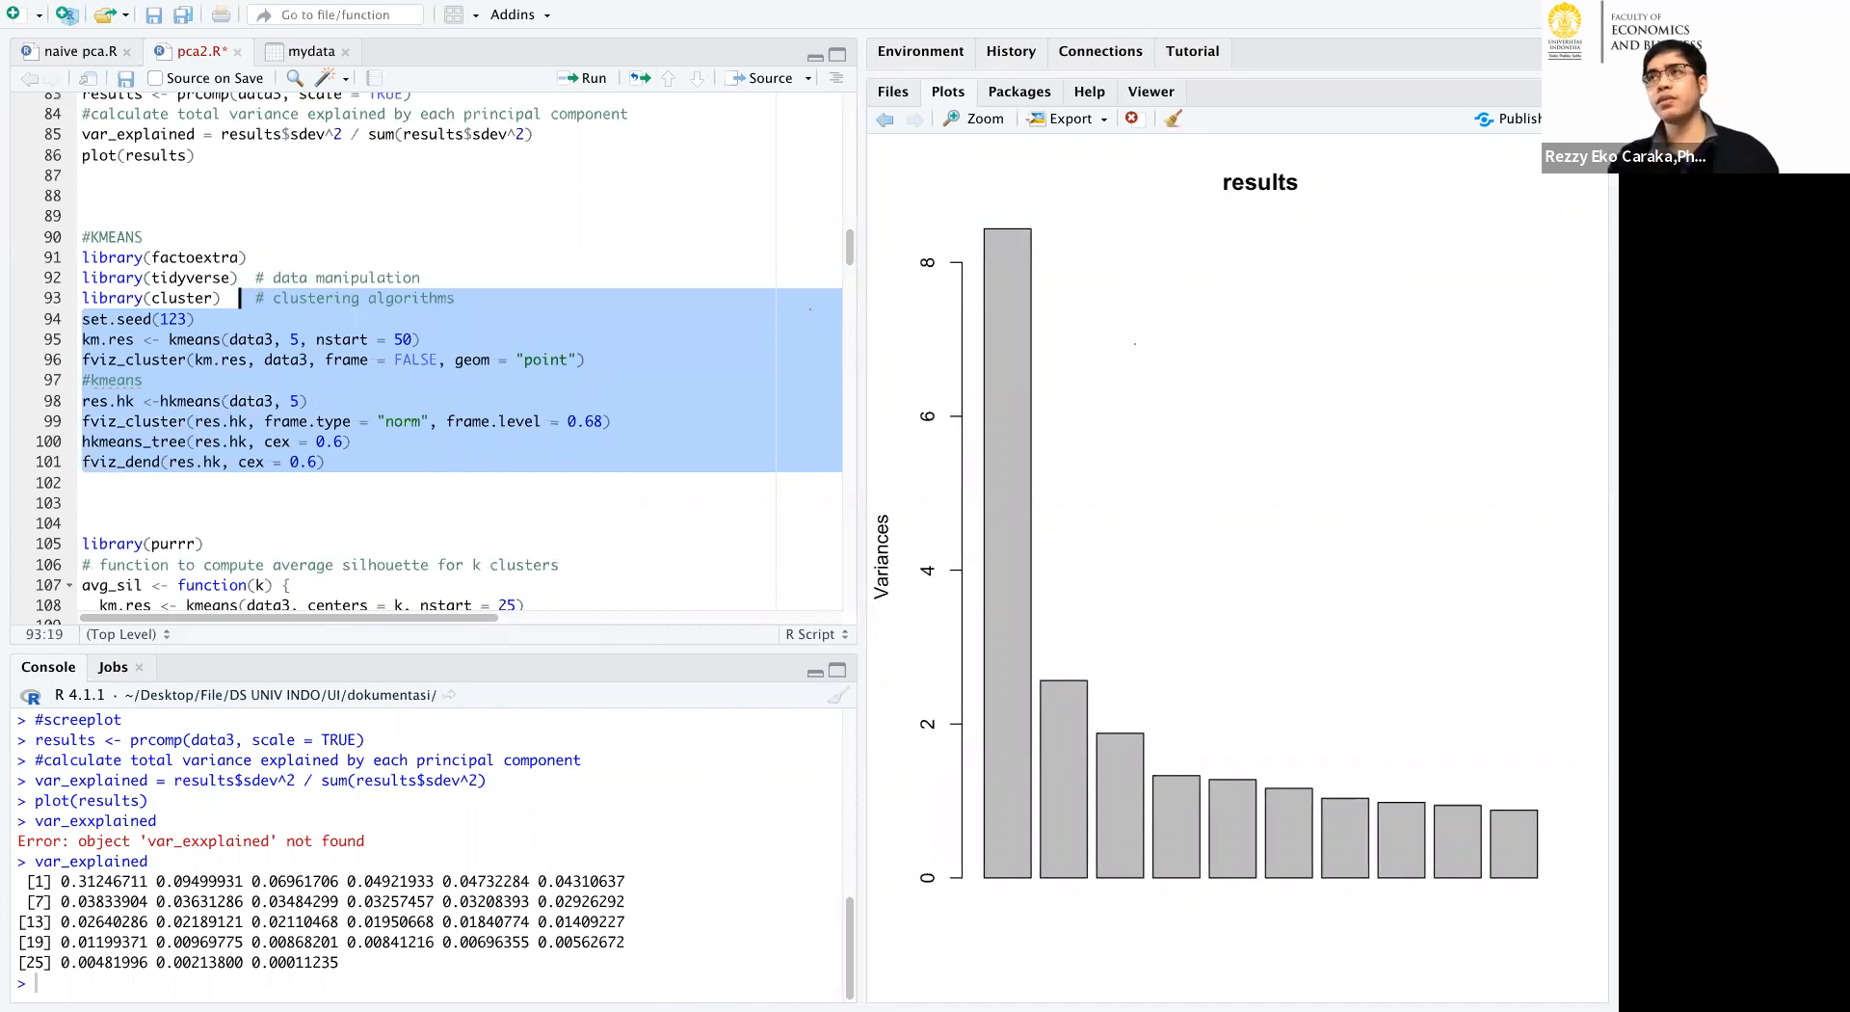
{"action": "mouse_move", "coordinate": [1015, 1007]}
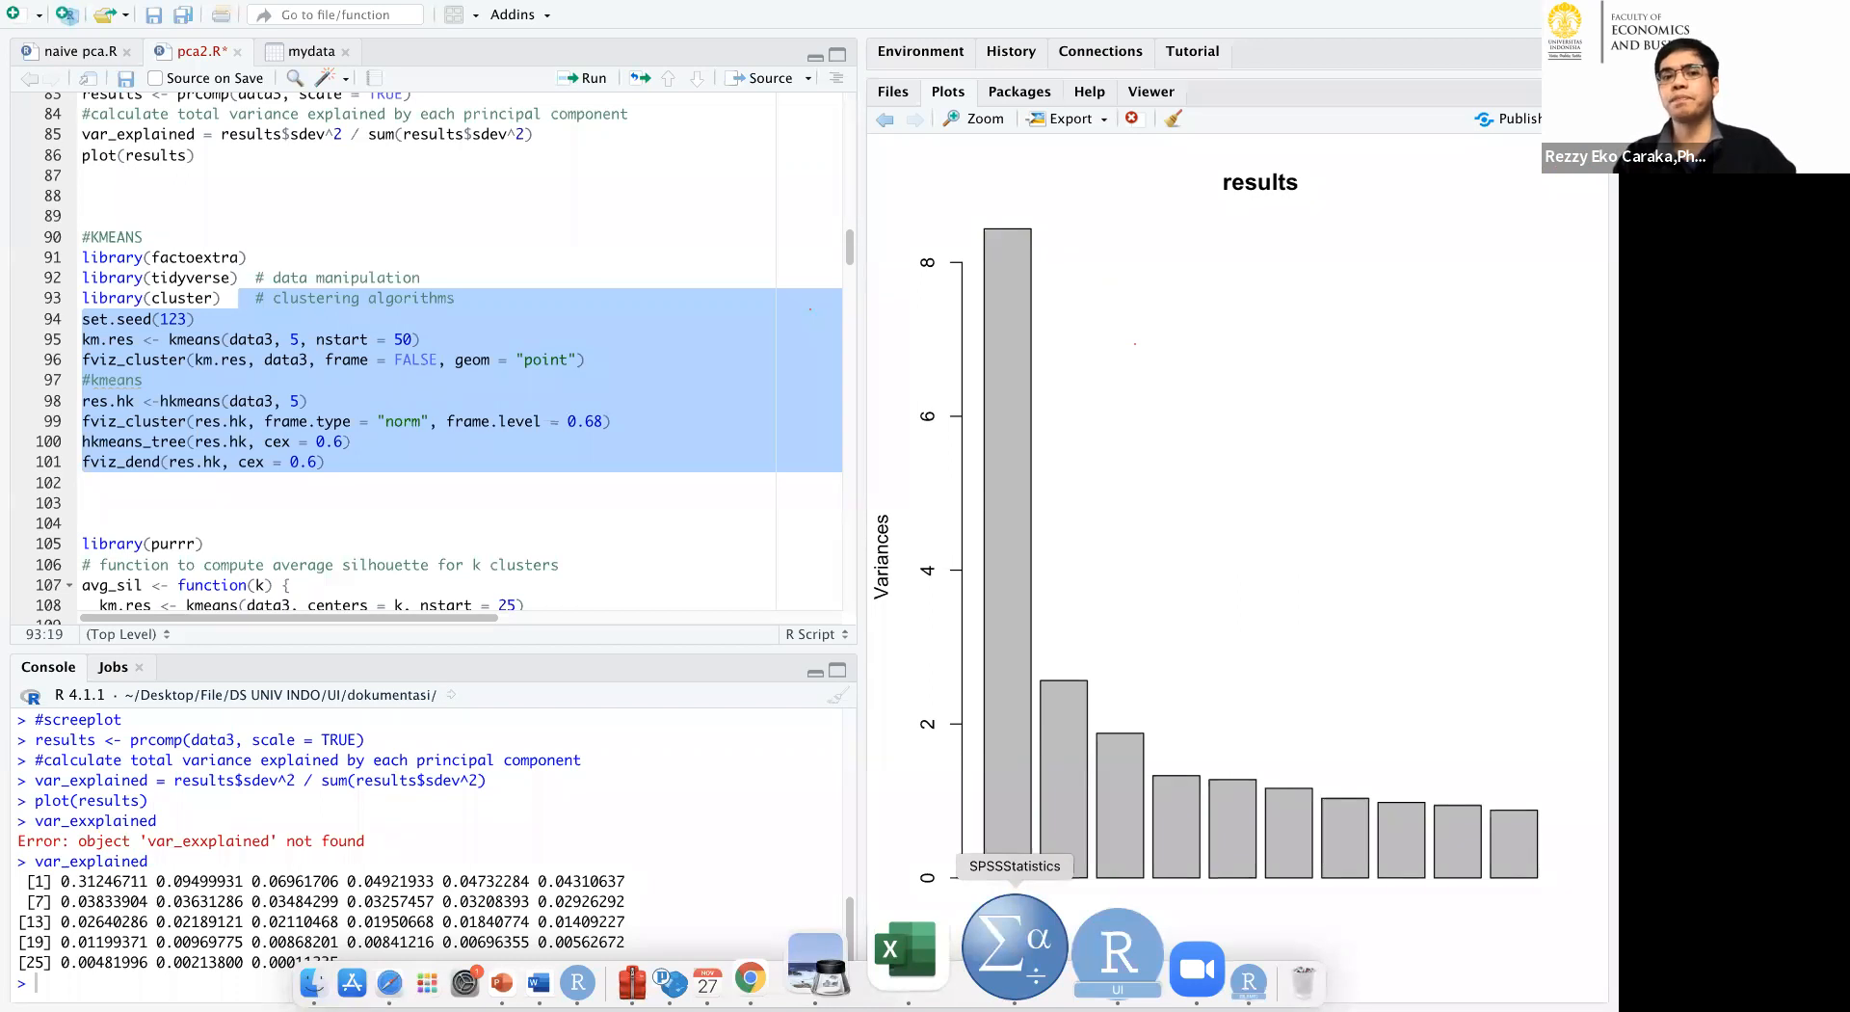
{"action": "left_click", "coordinate": [512, 475]}
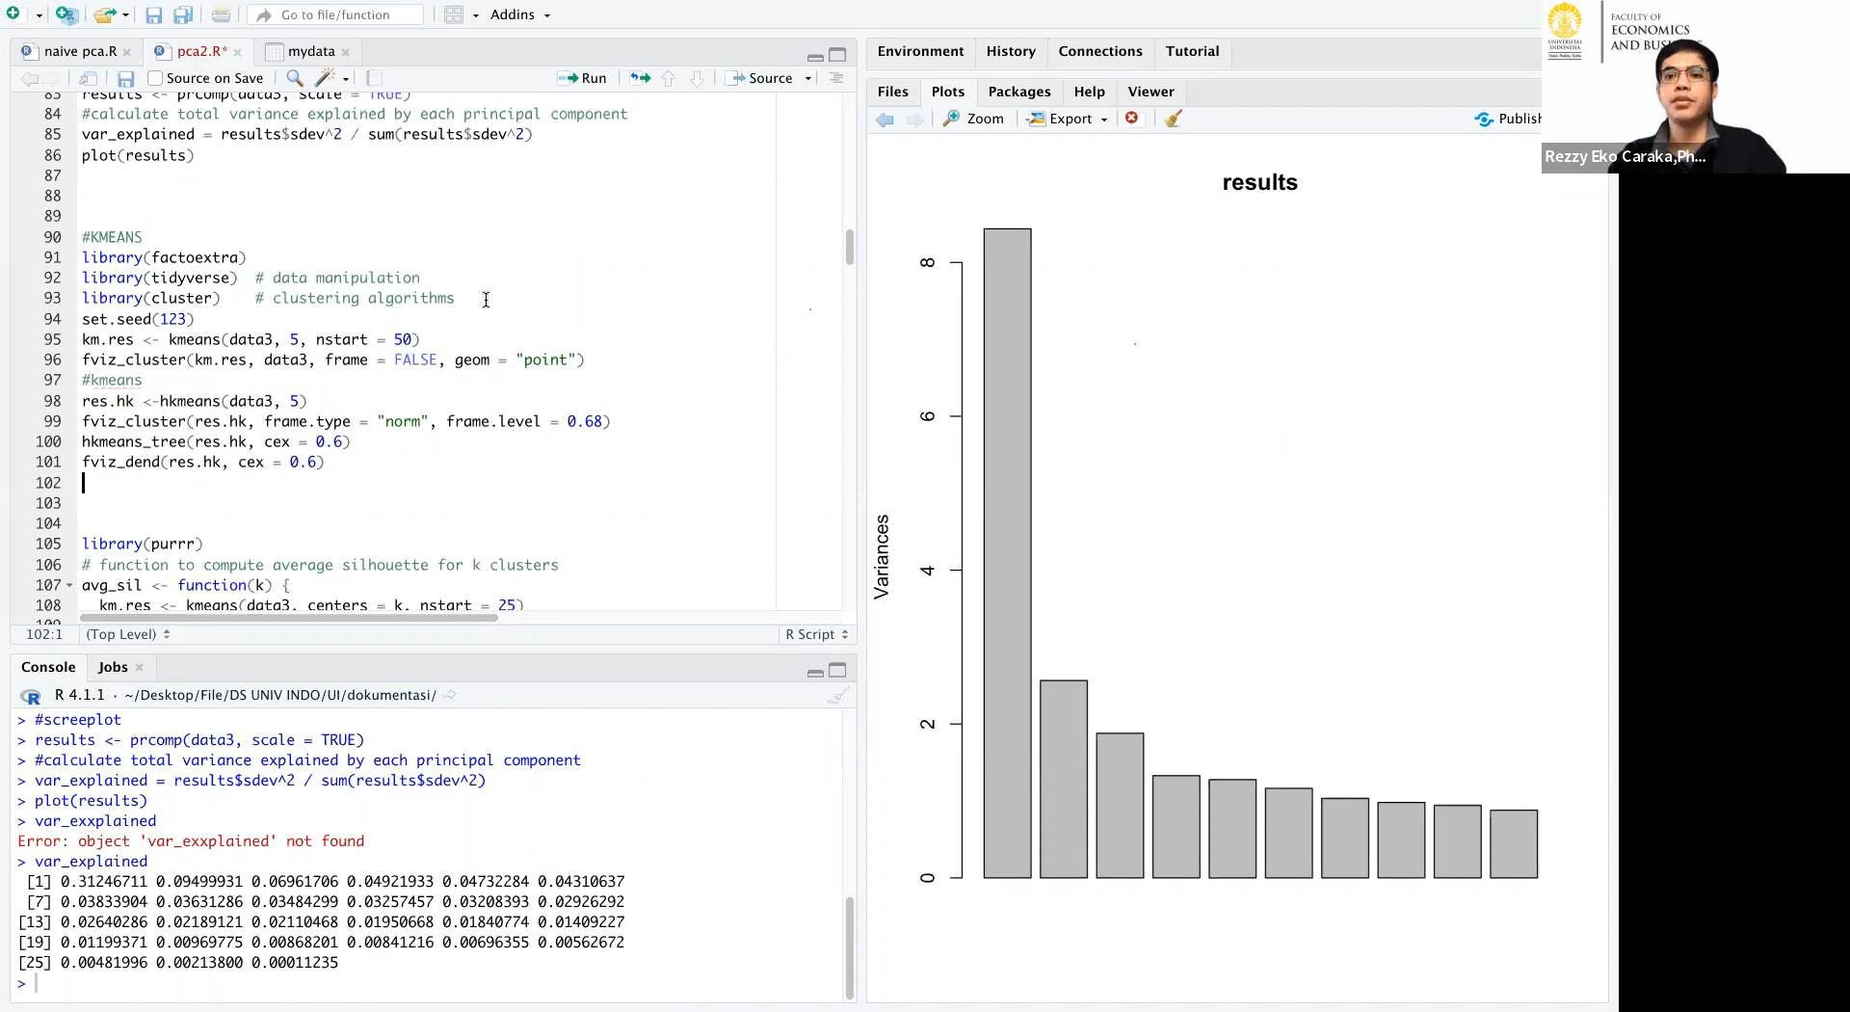
Examine the average silhouette, gap statistic, K-medoids and SOM sections of the script.
{"action": "scroll", "coordinate": [463, 266], "scroll_direction": "down", "scroll_amount": 3}
{"action": "scroll", "coordinate": [463, 266], "scroll_direction": "down", "scroll_amount": 4}
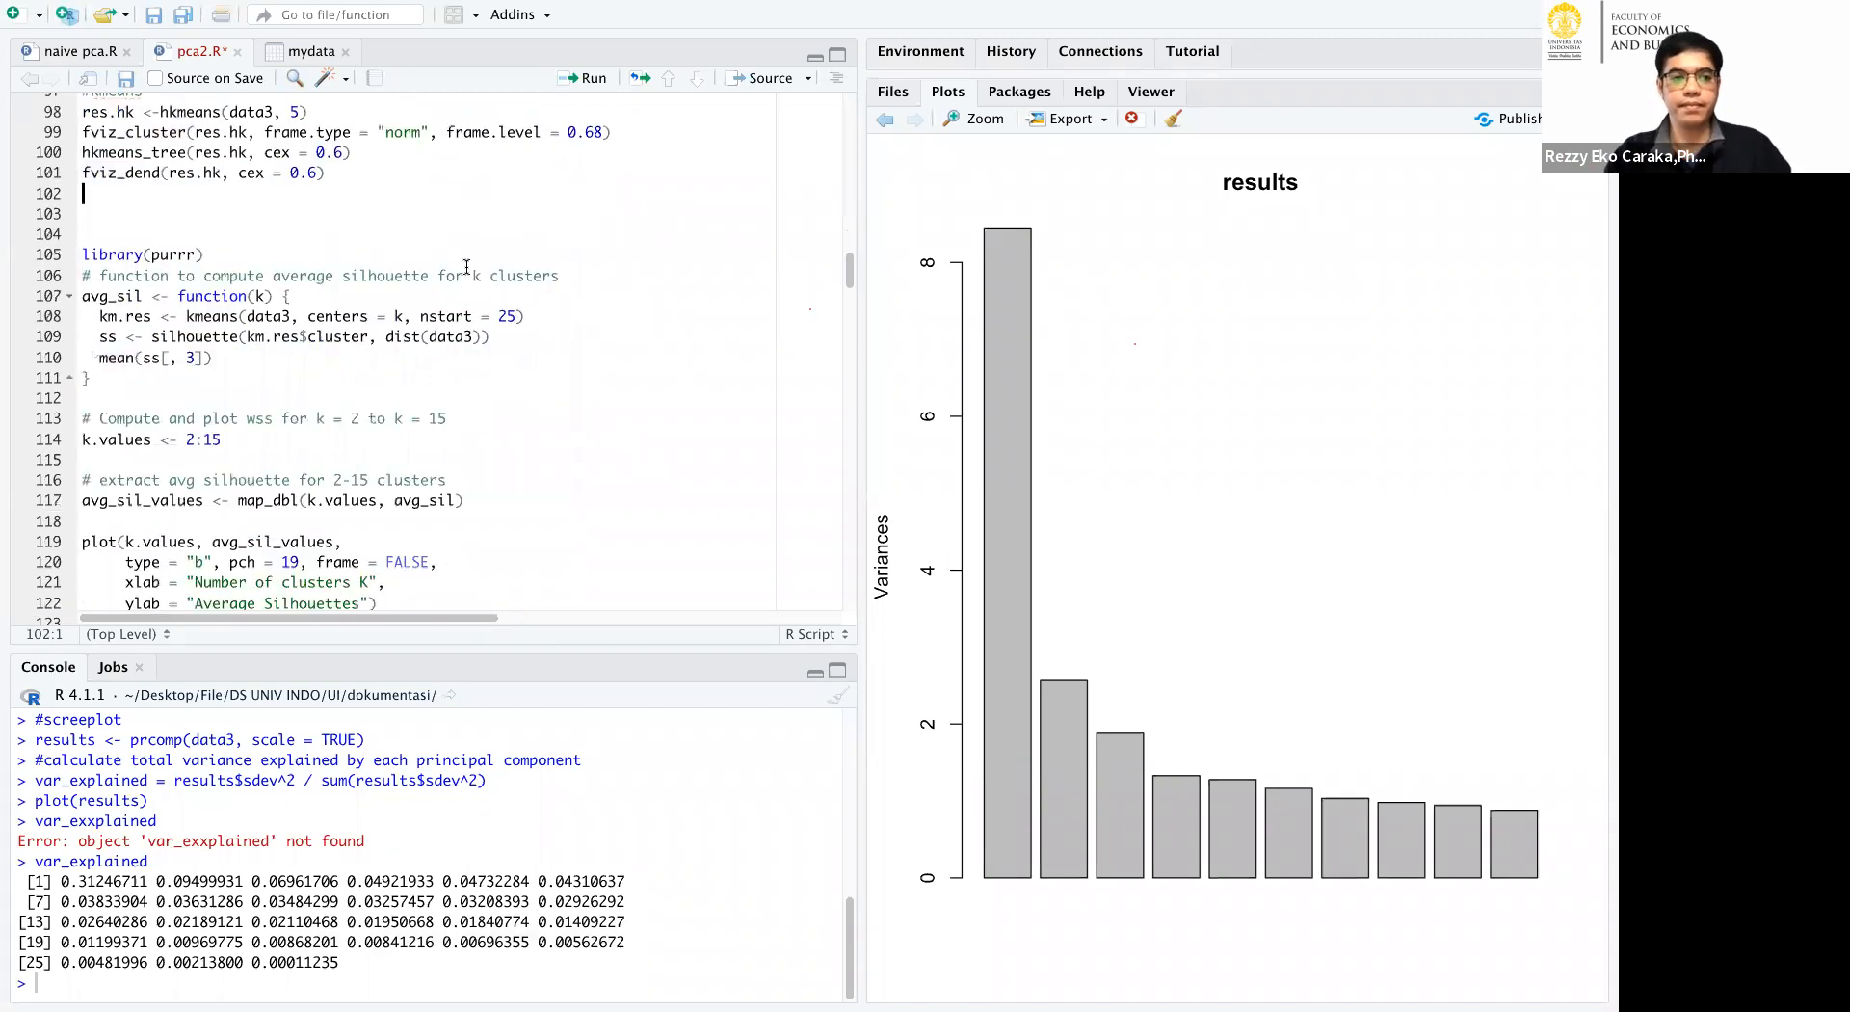
{"action": "scroll", "coordinate": [482, 282], "scroll_direction": "down", "scroll_amount": 6}
{"action": "left_click", "coordinate": [562, 405]}
{"action": "scroll", "coordinate": [569, 381], "scroll_direction": "down", "scroll_amount": 5}
{"action": "left_click_drag", "start_coordinate": [294, 320], "coordinate": [525, 209]}
{"action": "scroll", "coordinate": [464, 309], "scroll_direction": "up", "scroll_amount": 3}
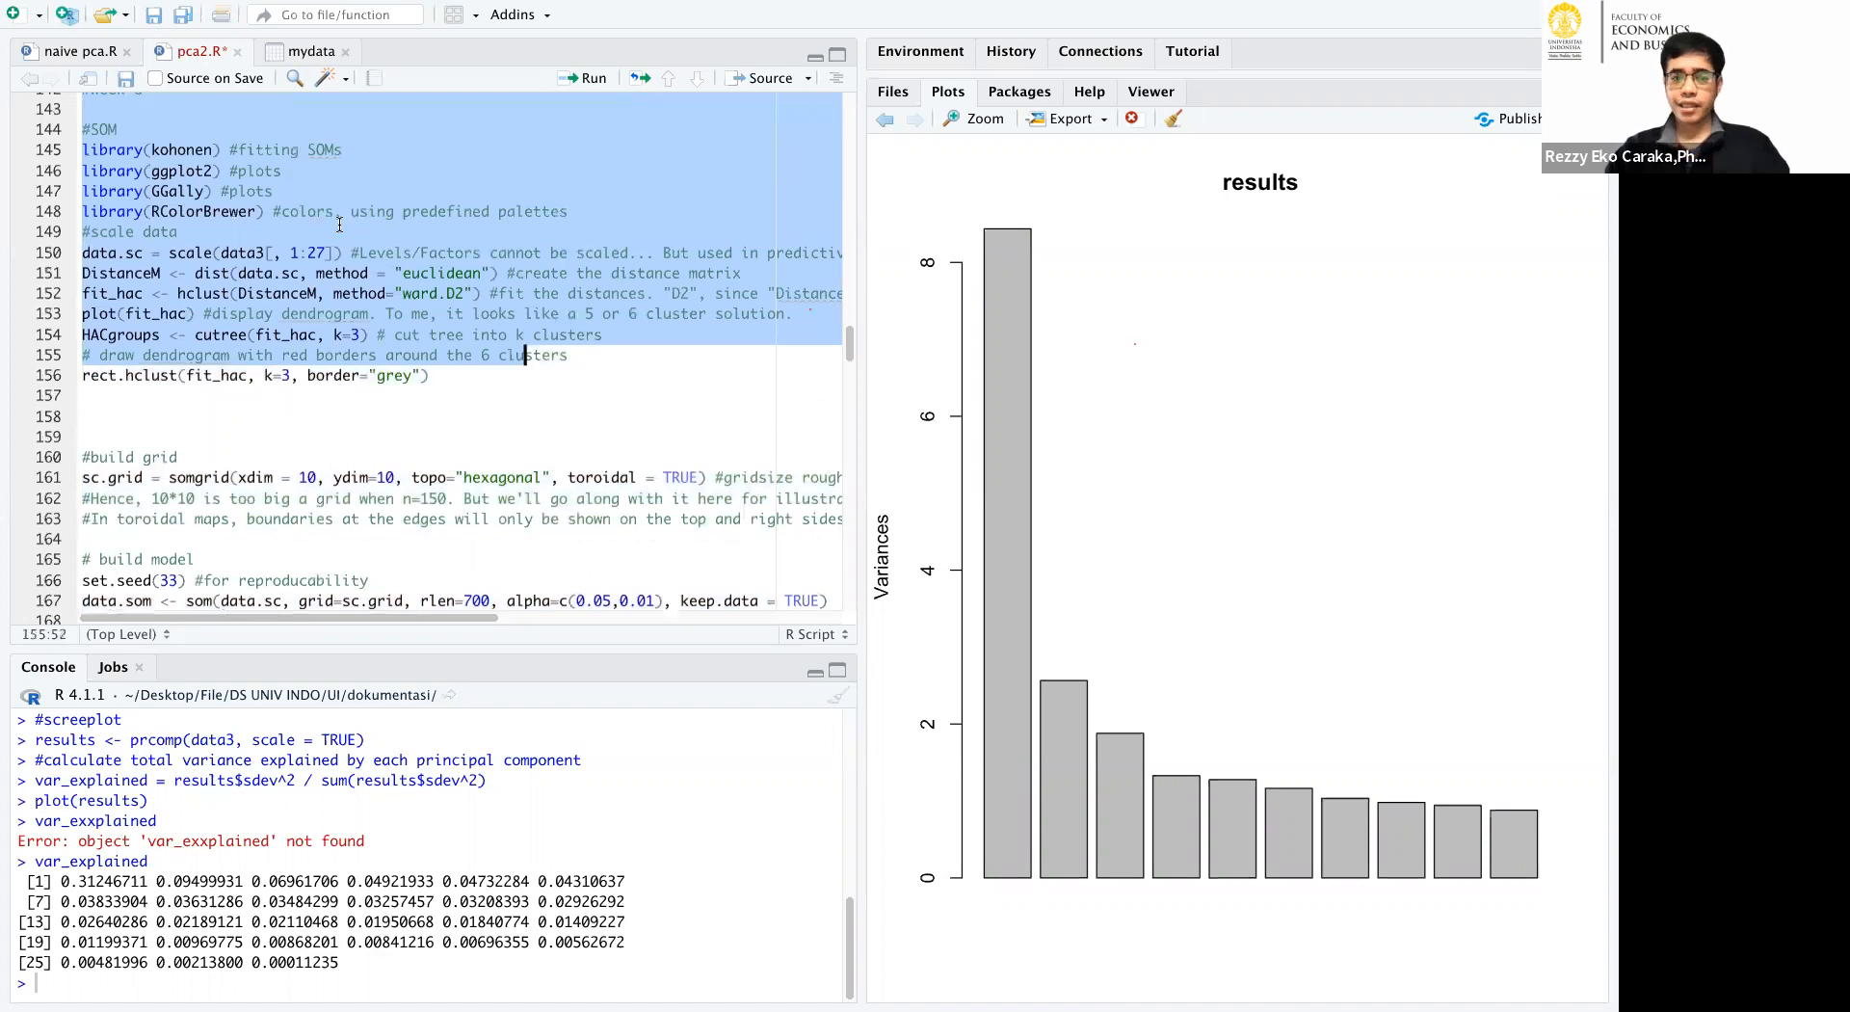
{"action": "scroll", "coordinate": [339, 224], "scroll_direction": "up", "scroll_amount": 10}
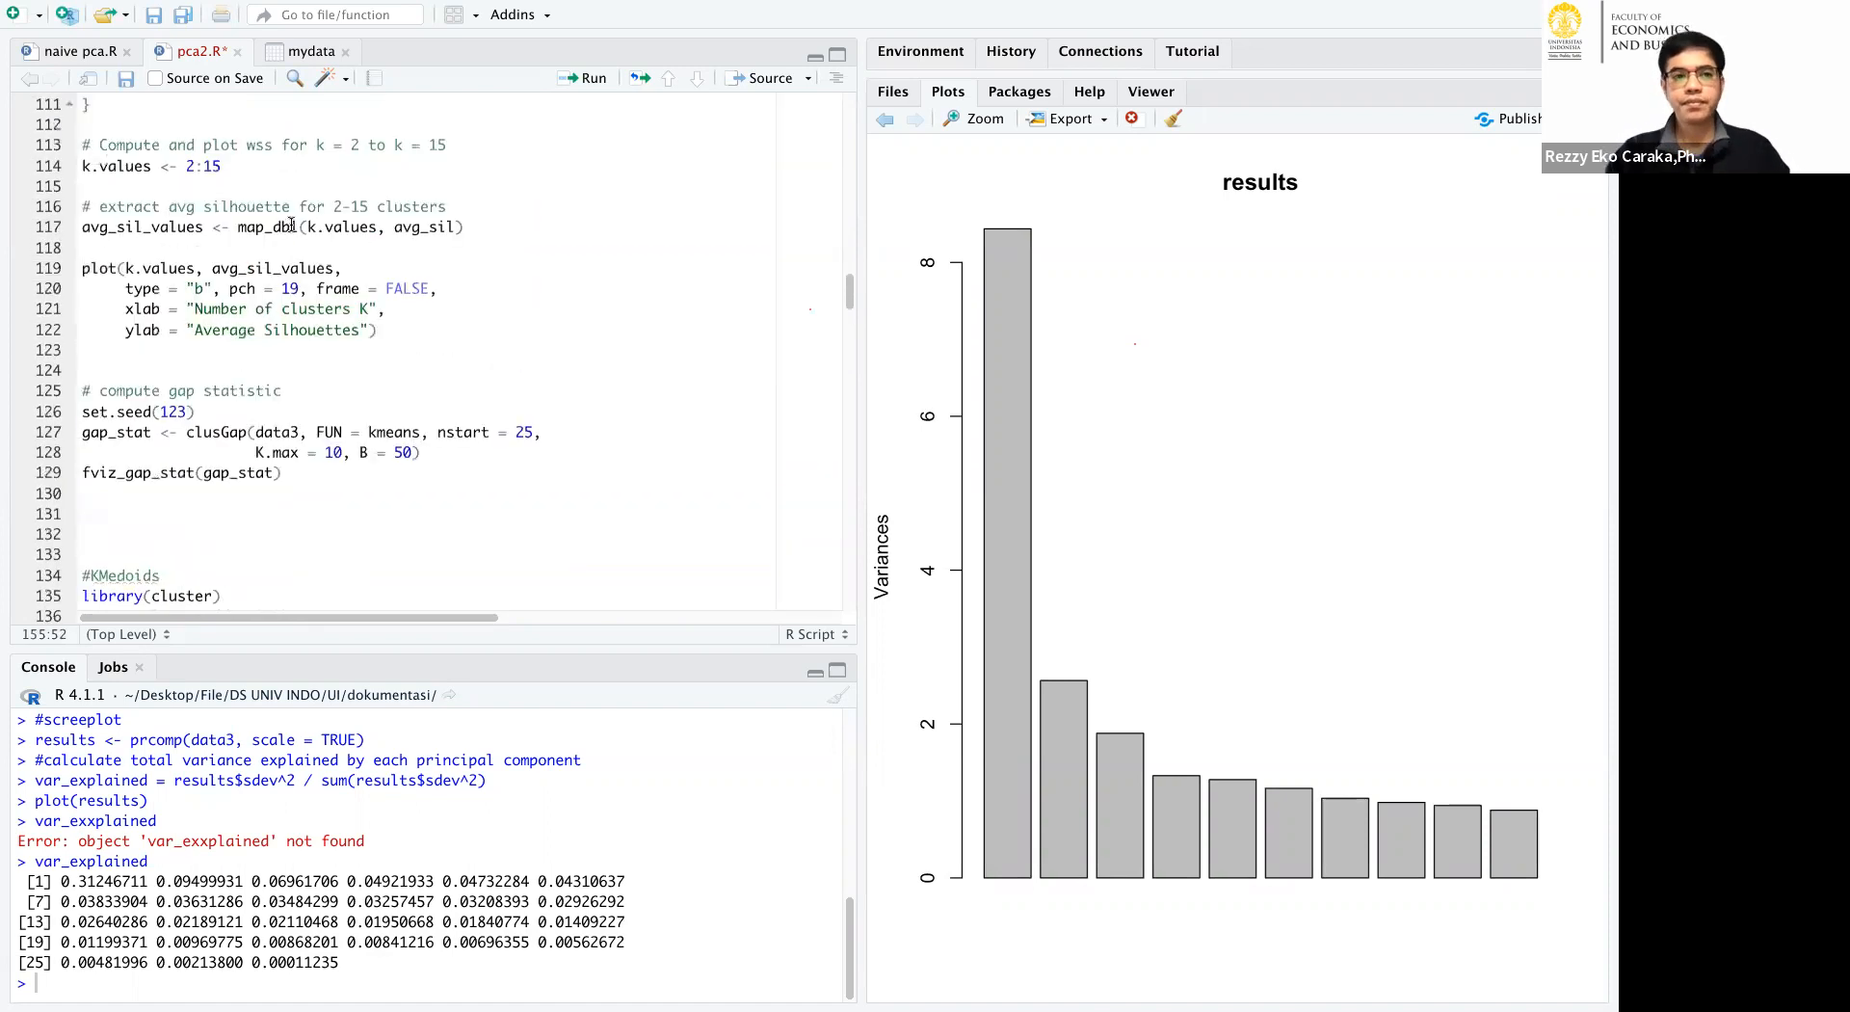
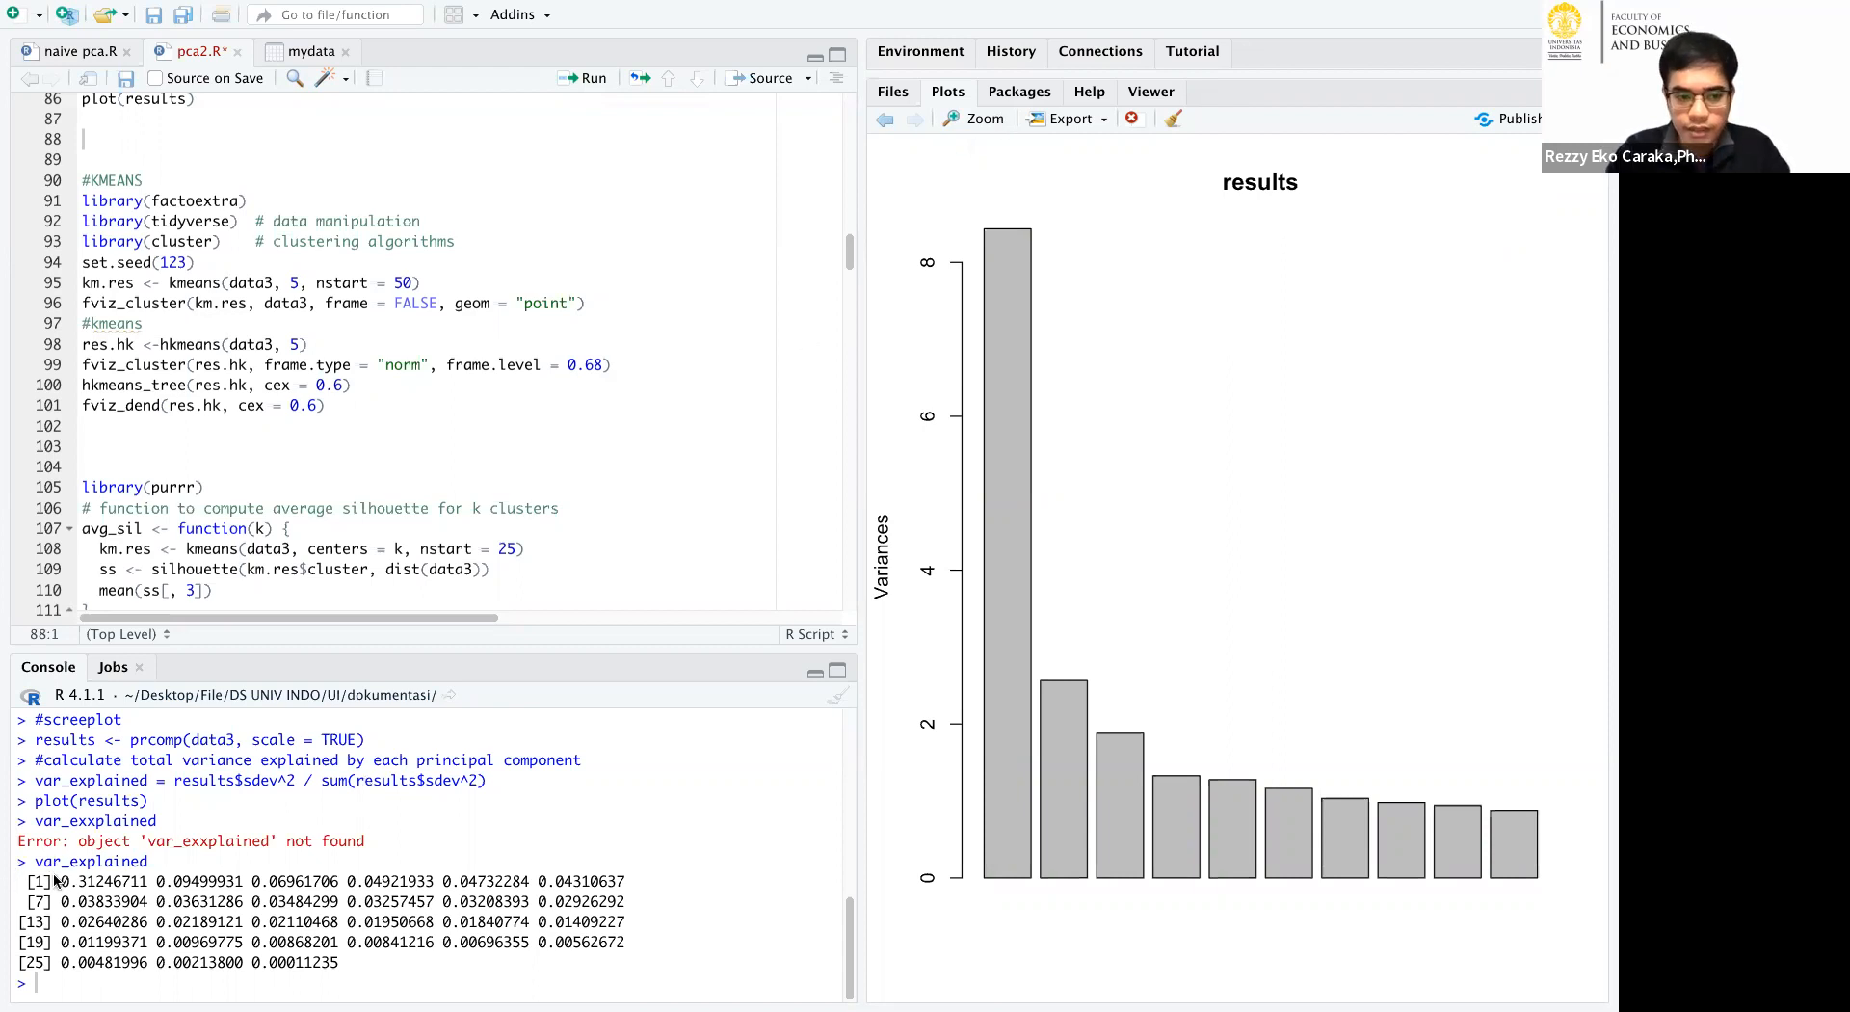
Mark the first row of var_explained values in the console and the smaller scree plot bars to explain them, and clear the marks.
{"action": "mouse_move", "coordinate": [106, 875]}
{"action": "left_mouse_down"}
{"action": "mouse_move", "coordinate": [296, 854]}
{"action": "mouse_move", "coordinate": [388, 881]}
{"action": "mouse_move", "coordinate": [451, 856]}
{"action": "mouse_move", "coordinate": [642, 867]}
{"action": "left_mouse_up"}
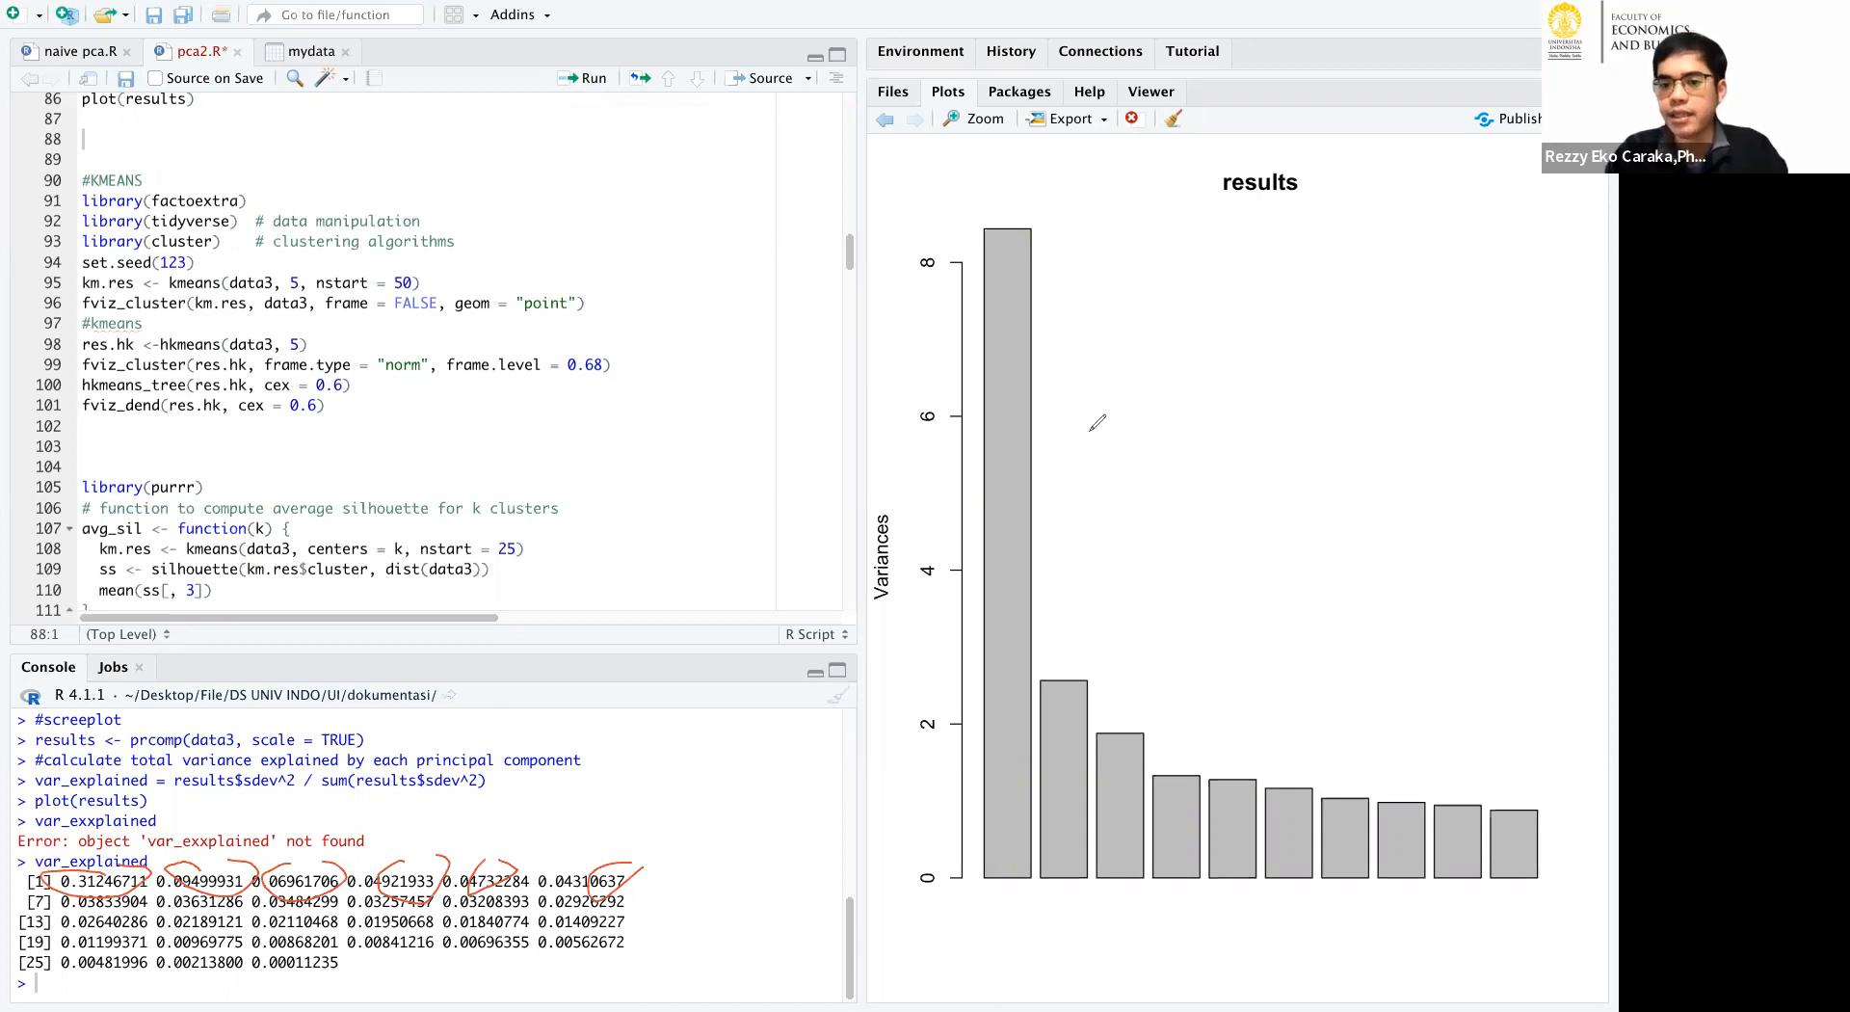
{"action": "left_click", "coordinate": [1137, 716]}
{"action": "mouse_move", "coordinate": [1137, 716]}
{"action": "left_mouse_down"}
{"action": "mouse_move", "coordinate": [1243, 750]}
{"action": "mouse_move", "coordinate": [1256, 860]}
{"action": "mouse_move", "coordinate": [1174, 868]}
{"action": "left_mouse_up"}
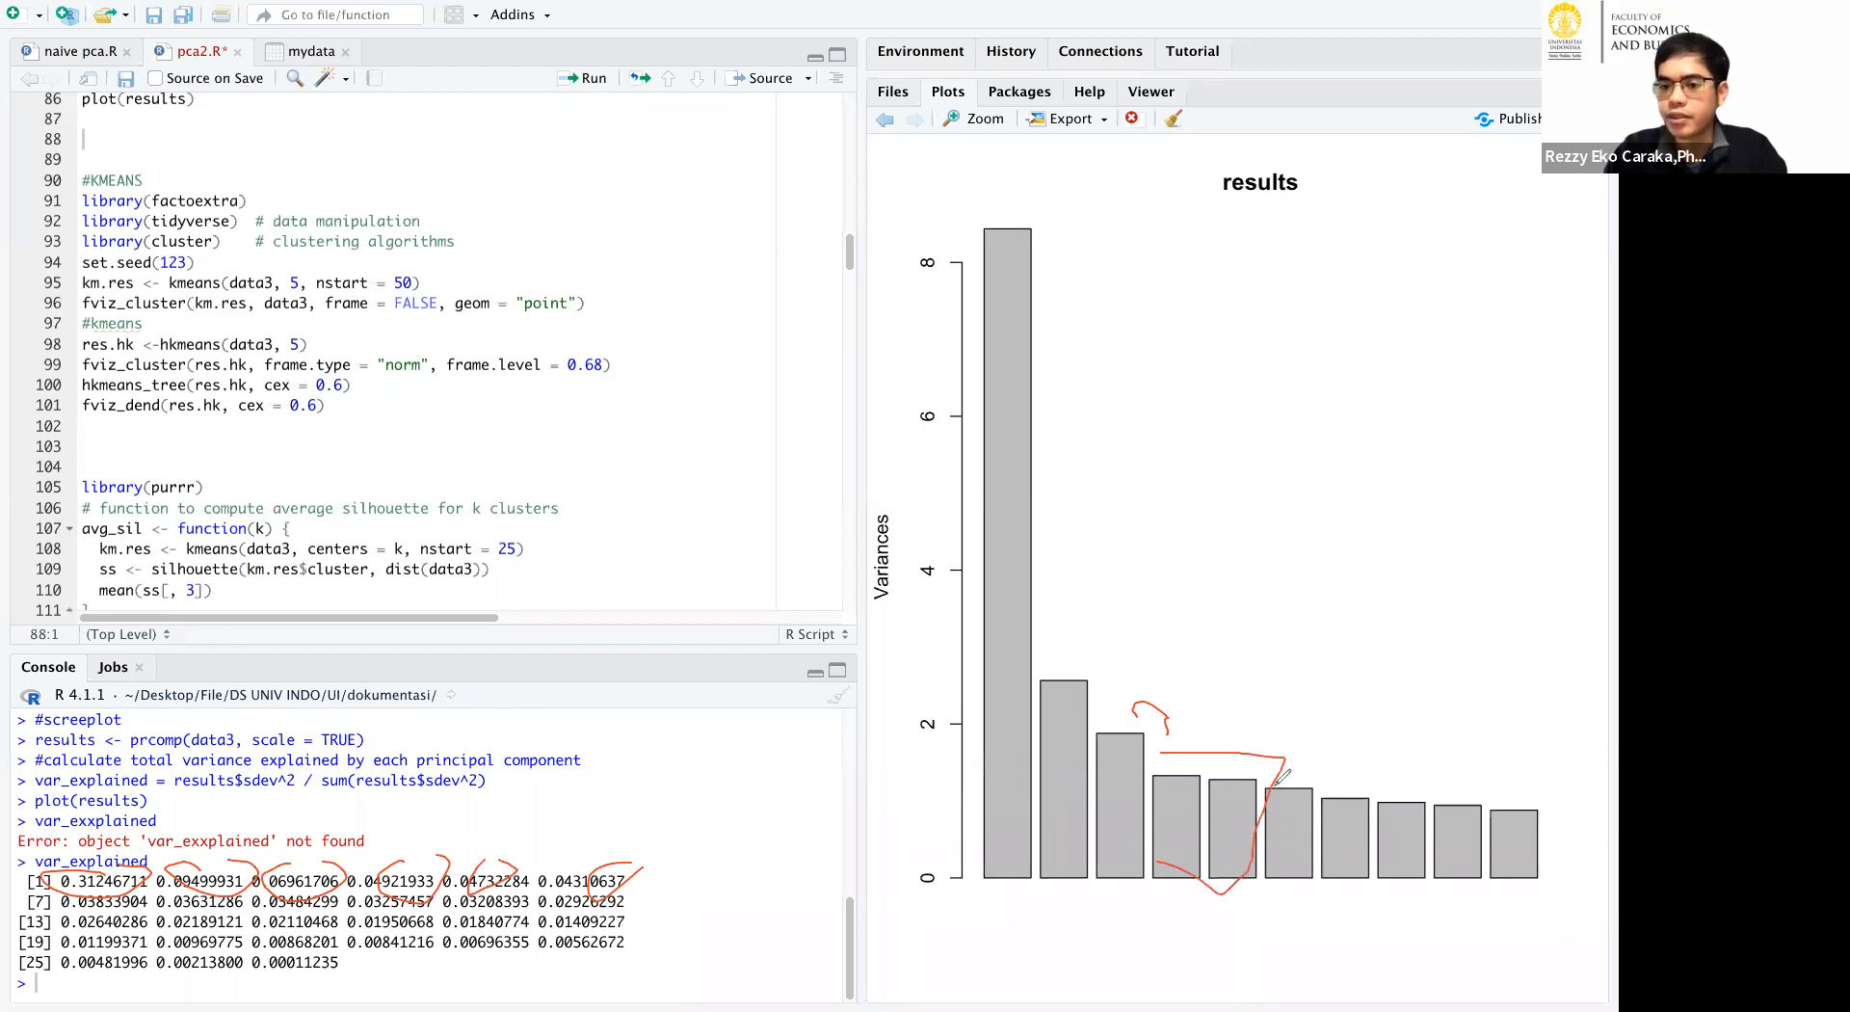
{"action": "mouse_move", "coordinate": [1139, 856]}
{"action": "left_mouse_down"}
{"action": "mouse_move", "coordinate": [1190, 750]}
{"action": "mouse_move", "coordinate": [1246, 798]}
{"action": "mouse_move", "coordinate": [1224, 879]}
{"action": "left_mouse_up"}
{"action": "mouse_move", "coordinate": [1267, 783]}
{"action": "left_mouse_down"}
{"action": "mouse_move", "coordinate": [1366, 848]}
{"action": "mouse_move", "coordinate": [1358, 906]}
{"action": "left_mouse_up"}
{"action": "left_click_drag", "start_coordinate": [1384, 786], "coordinate": [1383, 793]}
{"action": "mouse_move", "coordinate": [1373, 896]}
{"action": "left_mouse_down"}
{"action": "mouse_move", "coordinate": [1414, 786]}
{"action": "mouse_move", "coordinate": [1479, 802]}
{"action": "mouse_move", "coordinate": [1485, 884]}
{"action": "left_mouse_up"}
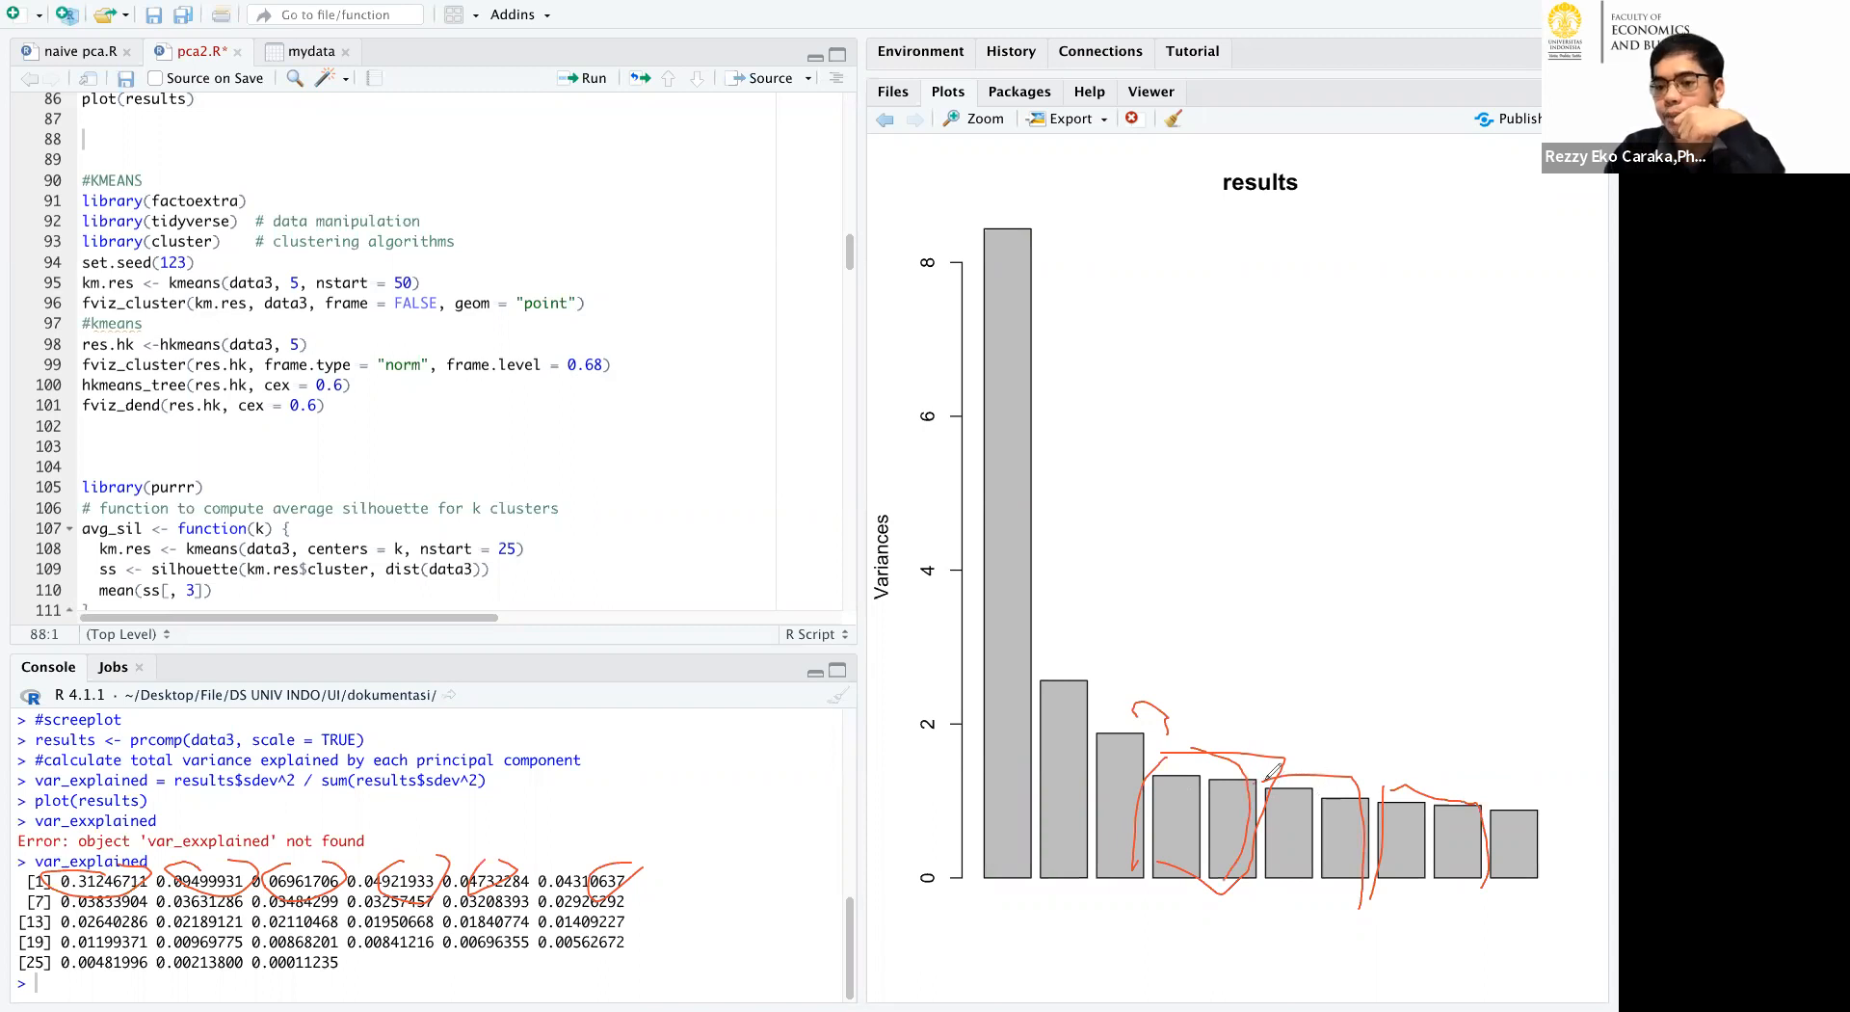
{"action": "left_click_drag", "start_coordinate": [1315, 801], "coordinate": [1312, 787]}
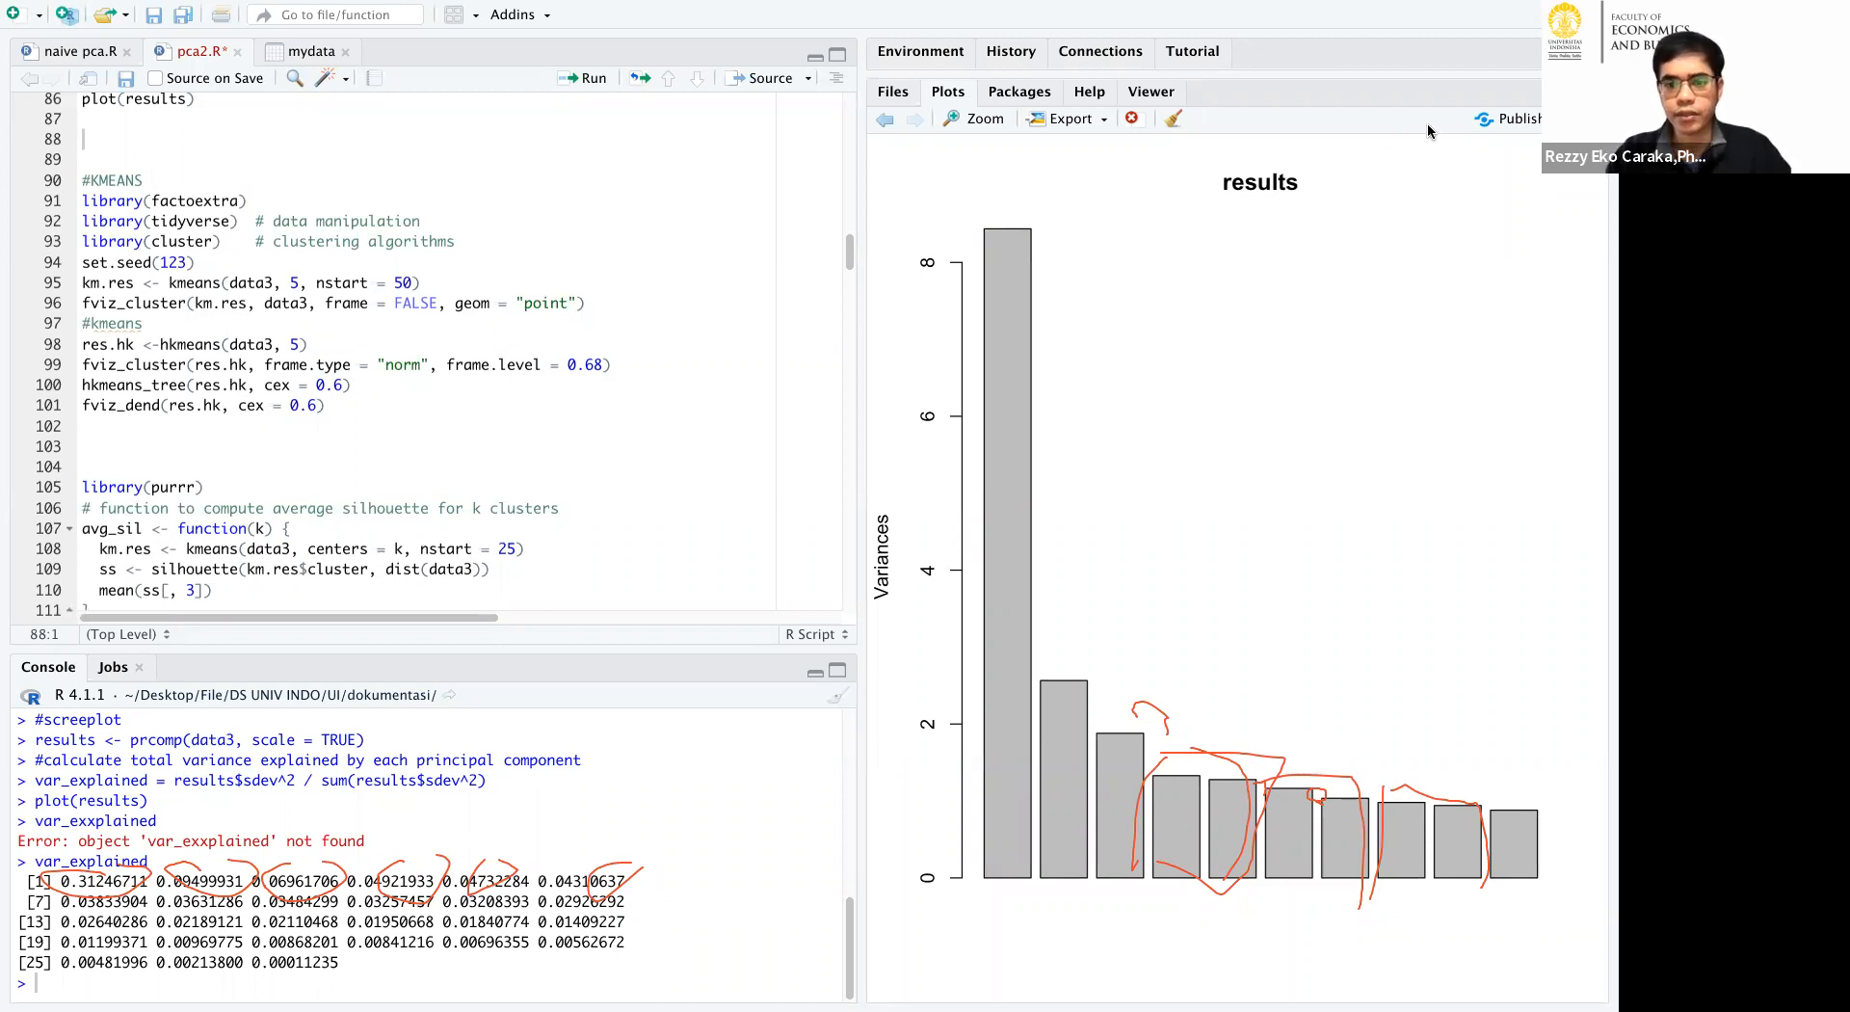
{"action": "left_click", "coordinate": [1448, 162]}
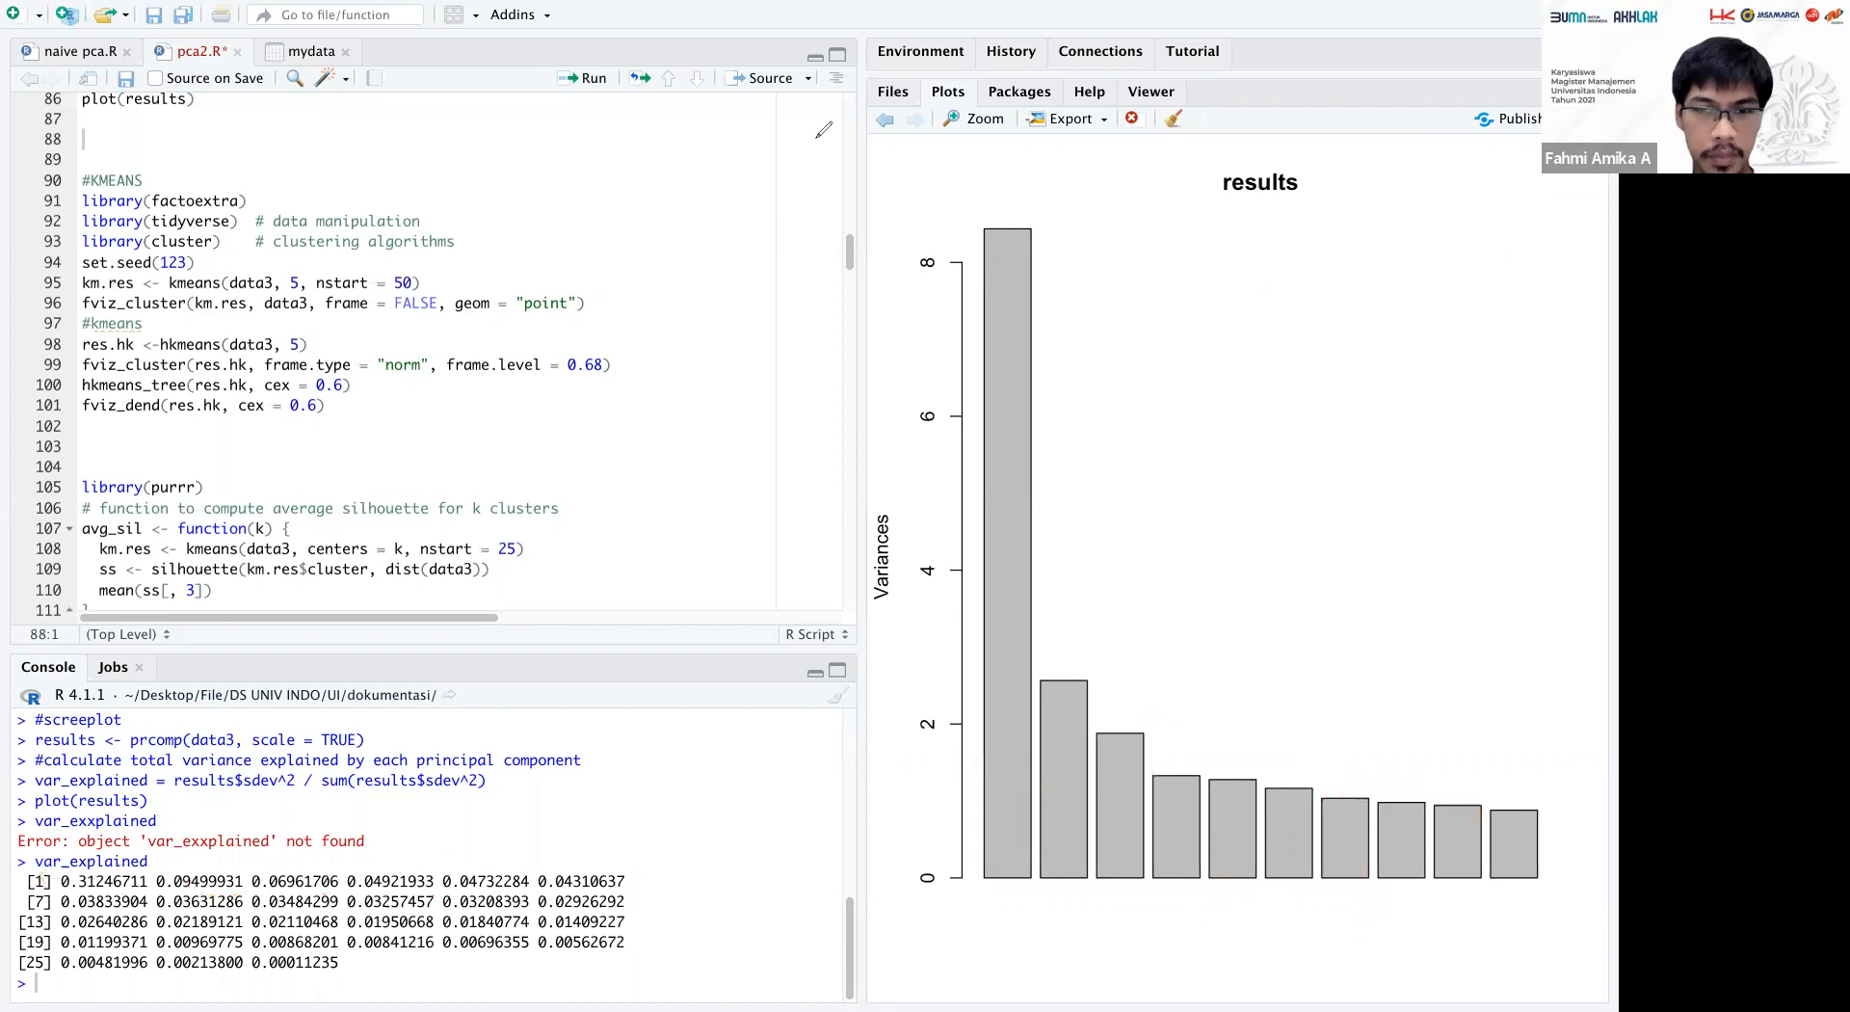
Clear the console and set the number of clusters in the kmeans call on data3 to 2.
{"action": "left_click", "coordinate": [838, 695]}
{"action": "left_click", "coordinate": [292, 282]}
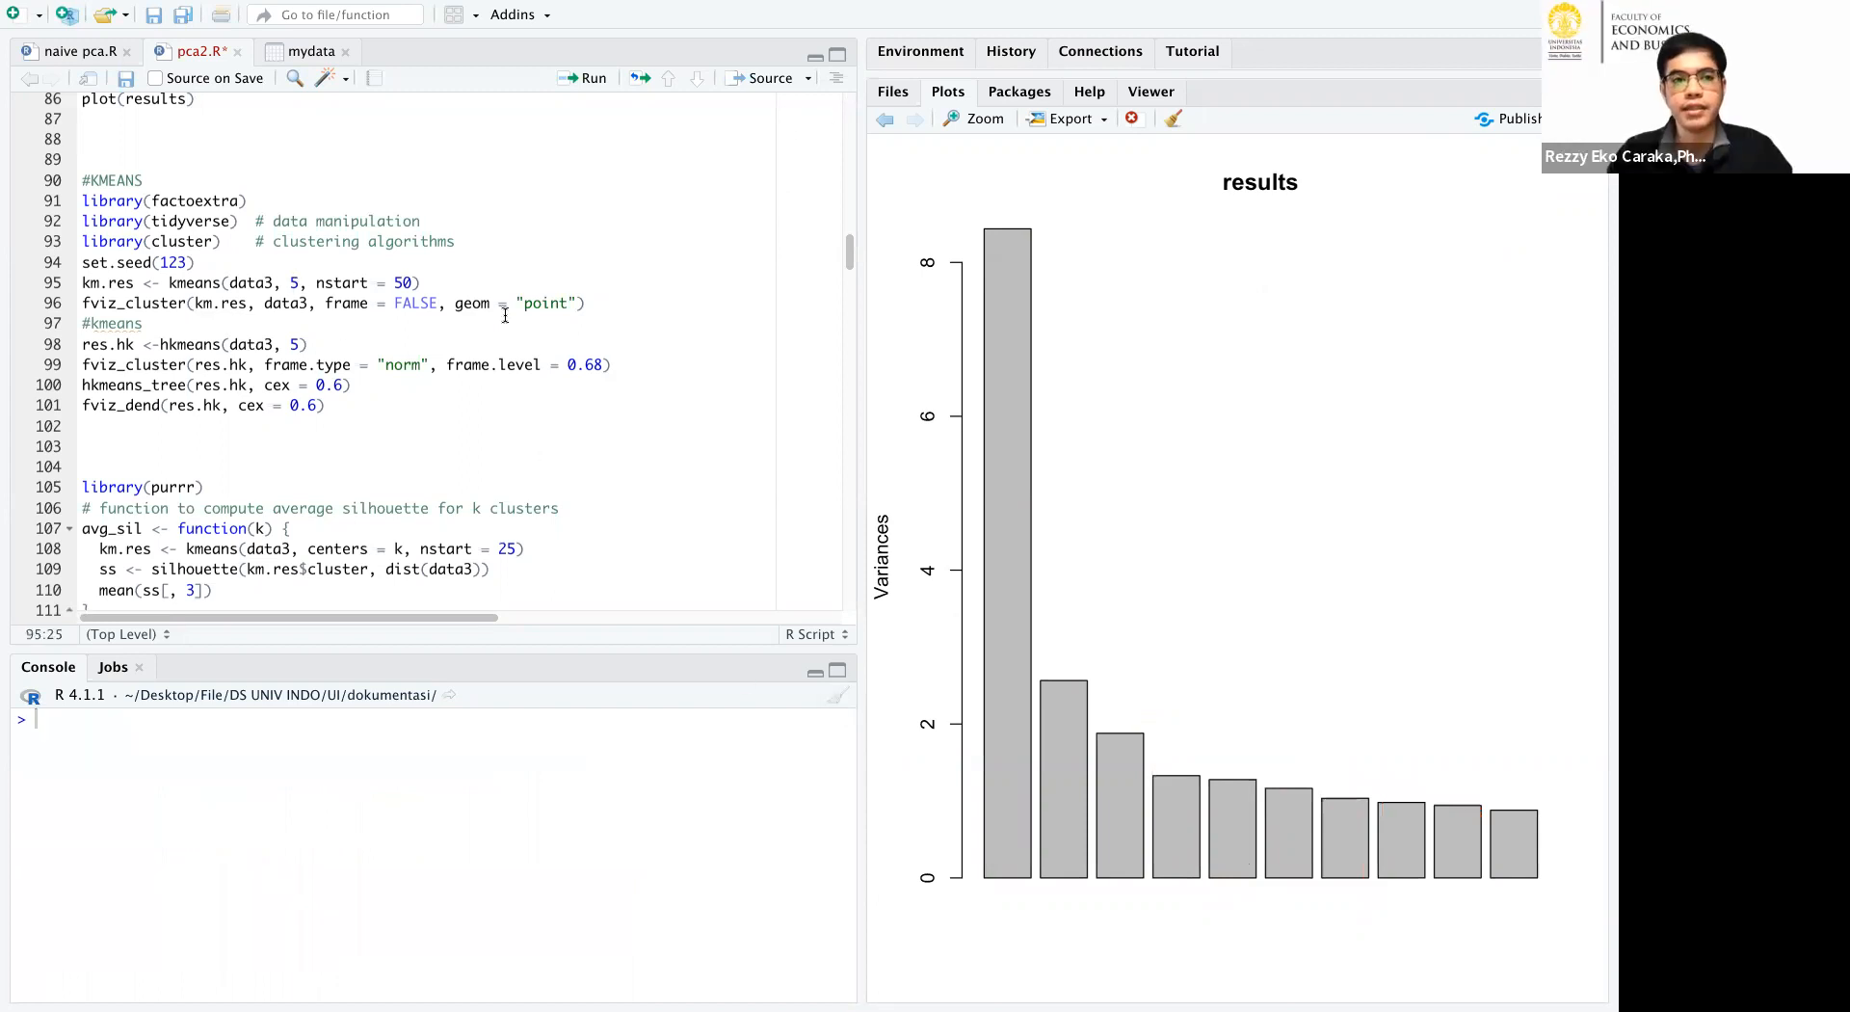
{"action": "key", "text": "BackSpace"}
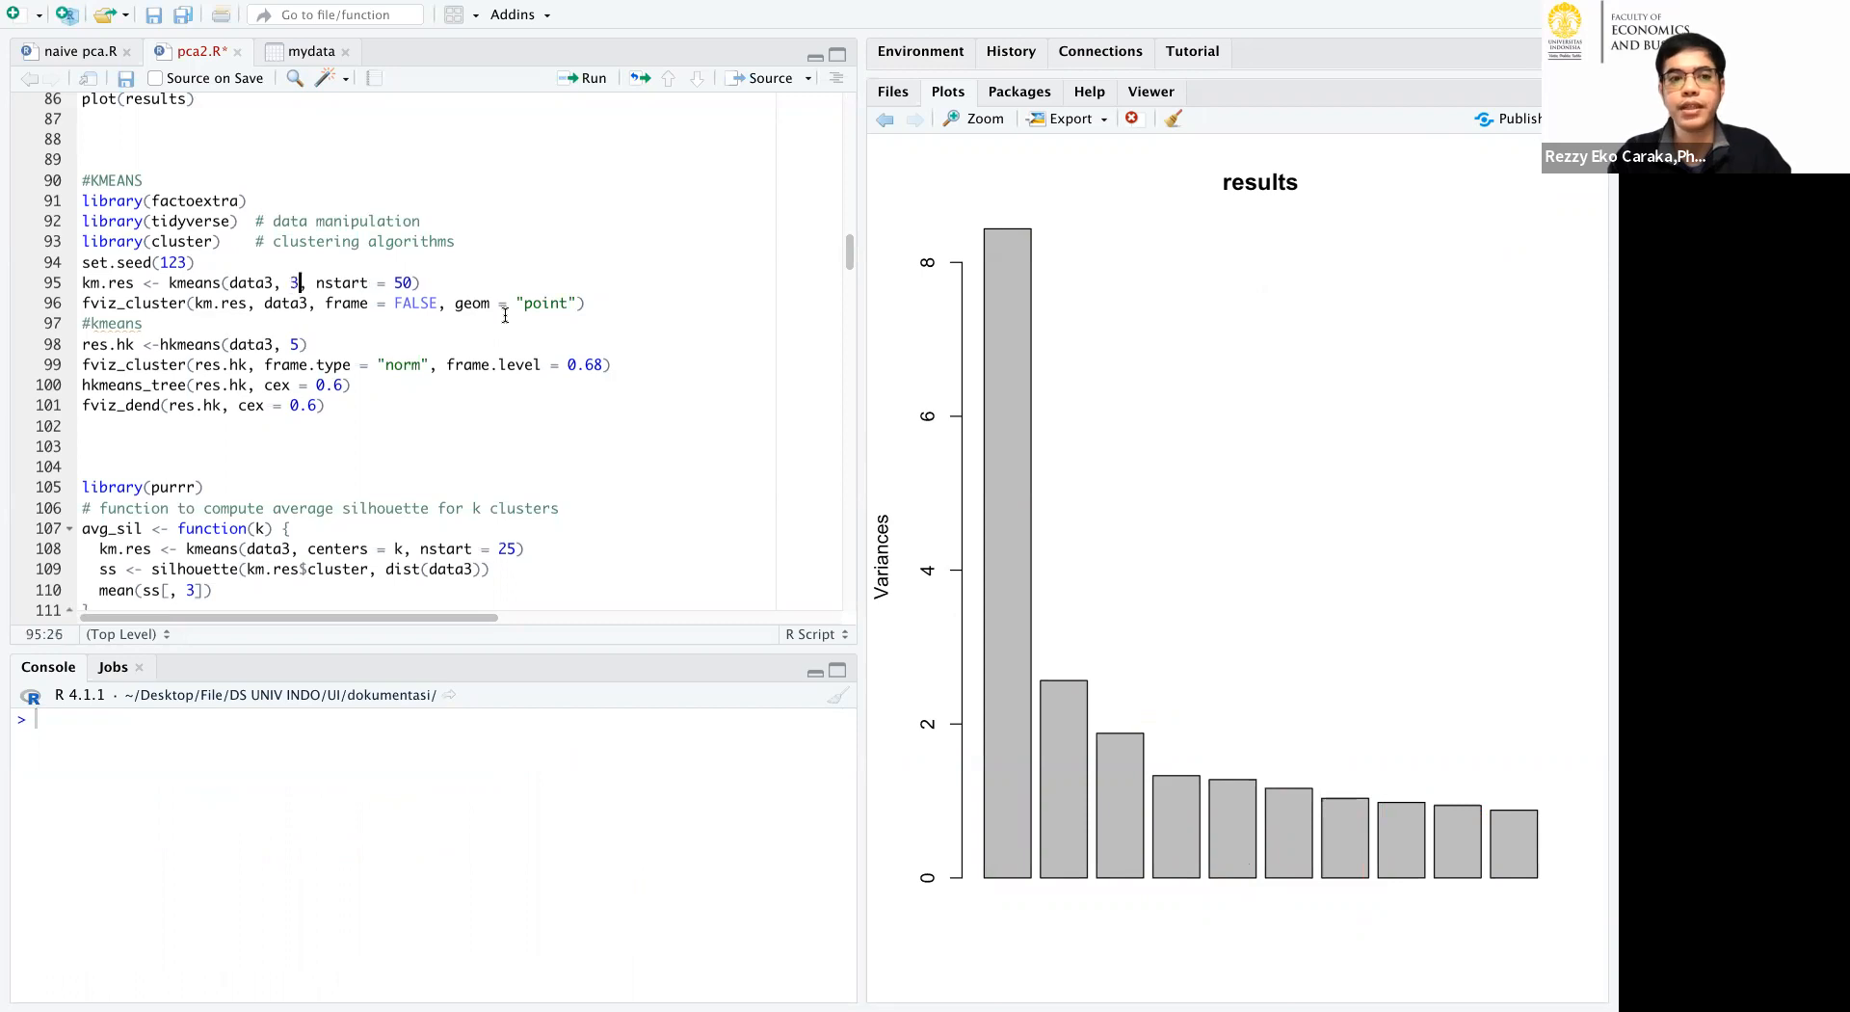
{"action": "type", "text": "3"}
{"action": "key", "text": "BackSpace"}
{"action": "type", "text": "2"}
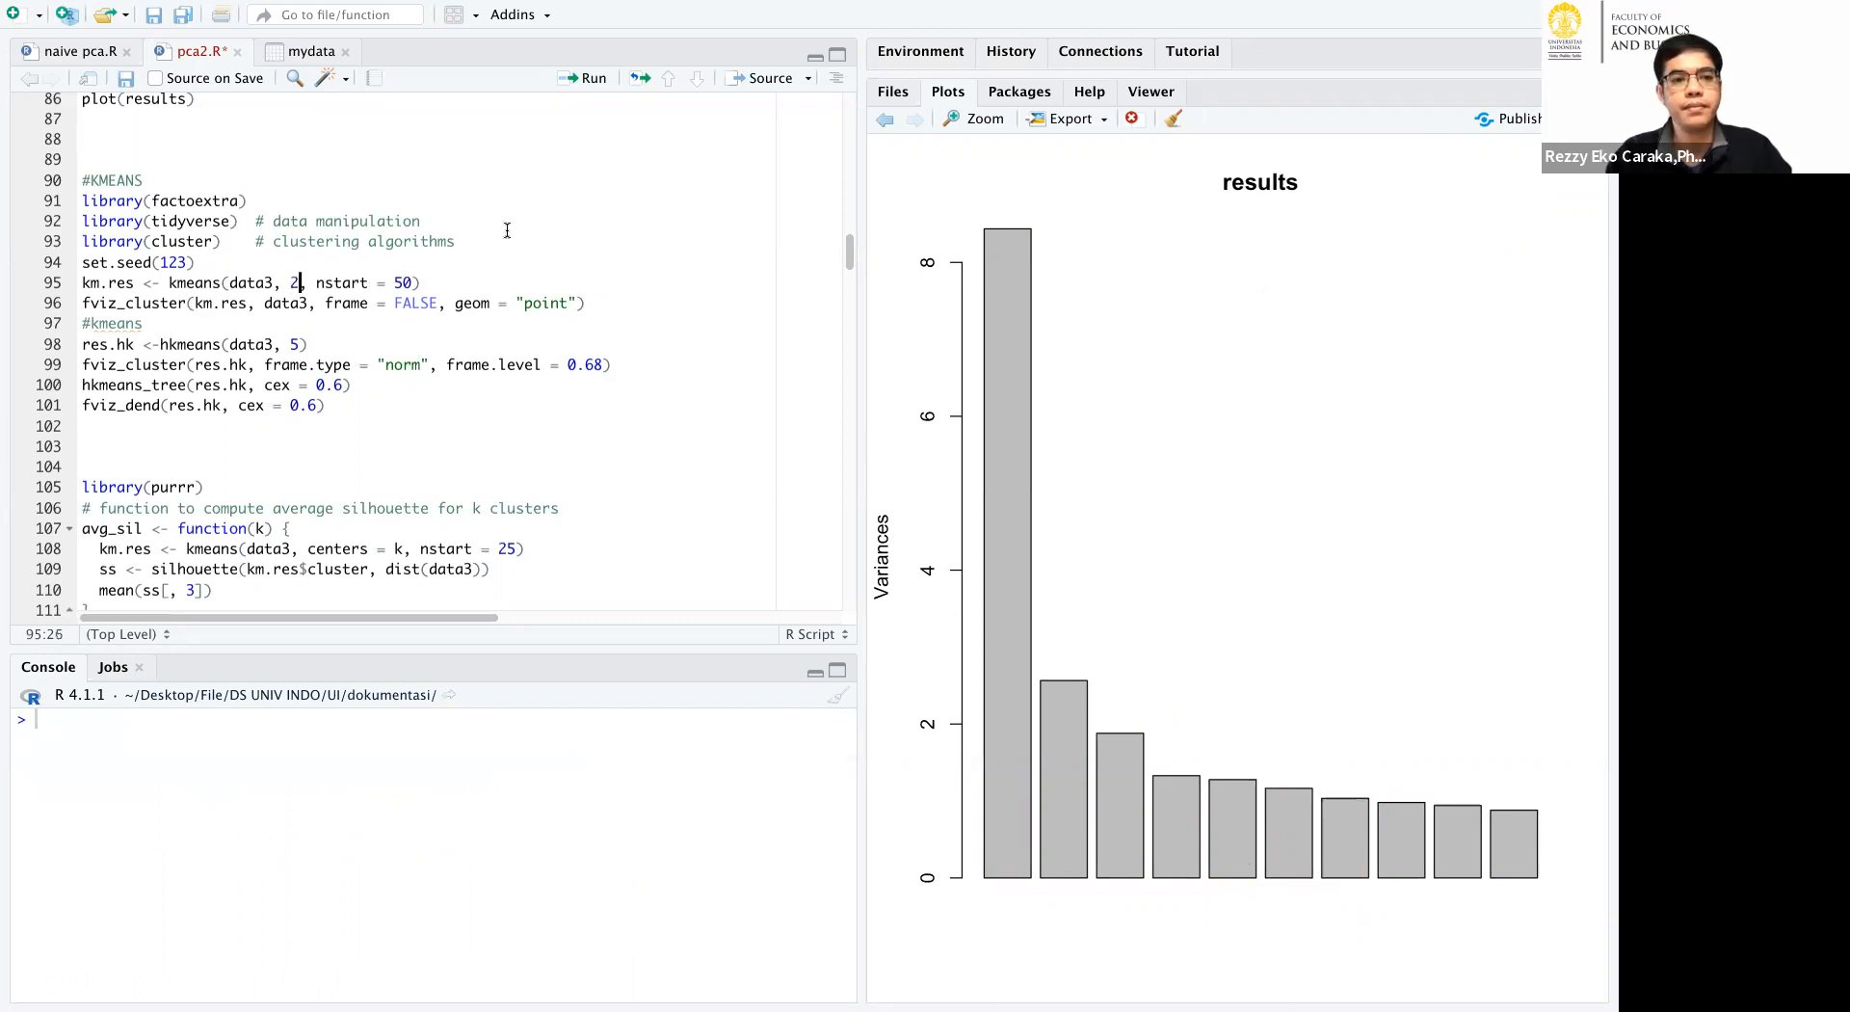
Run the K-means section from its library calls through the fviz_cluster plot of km.res.
{"action": "left_click", "coordinate": [507, 159]}
{"action": "left_click", "coordinate": [583, 78]}
{"action": "left_click", "coordinate": [583, 79]}
{"action": "left_click", "coordinate": [583, 78]}
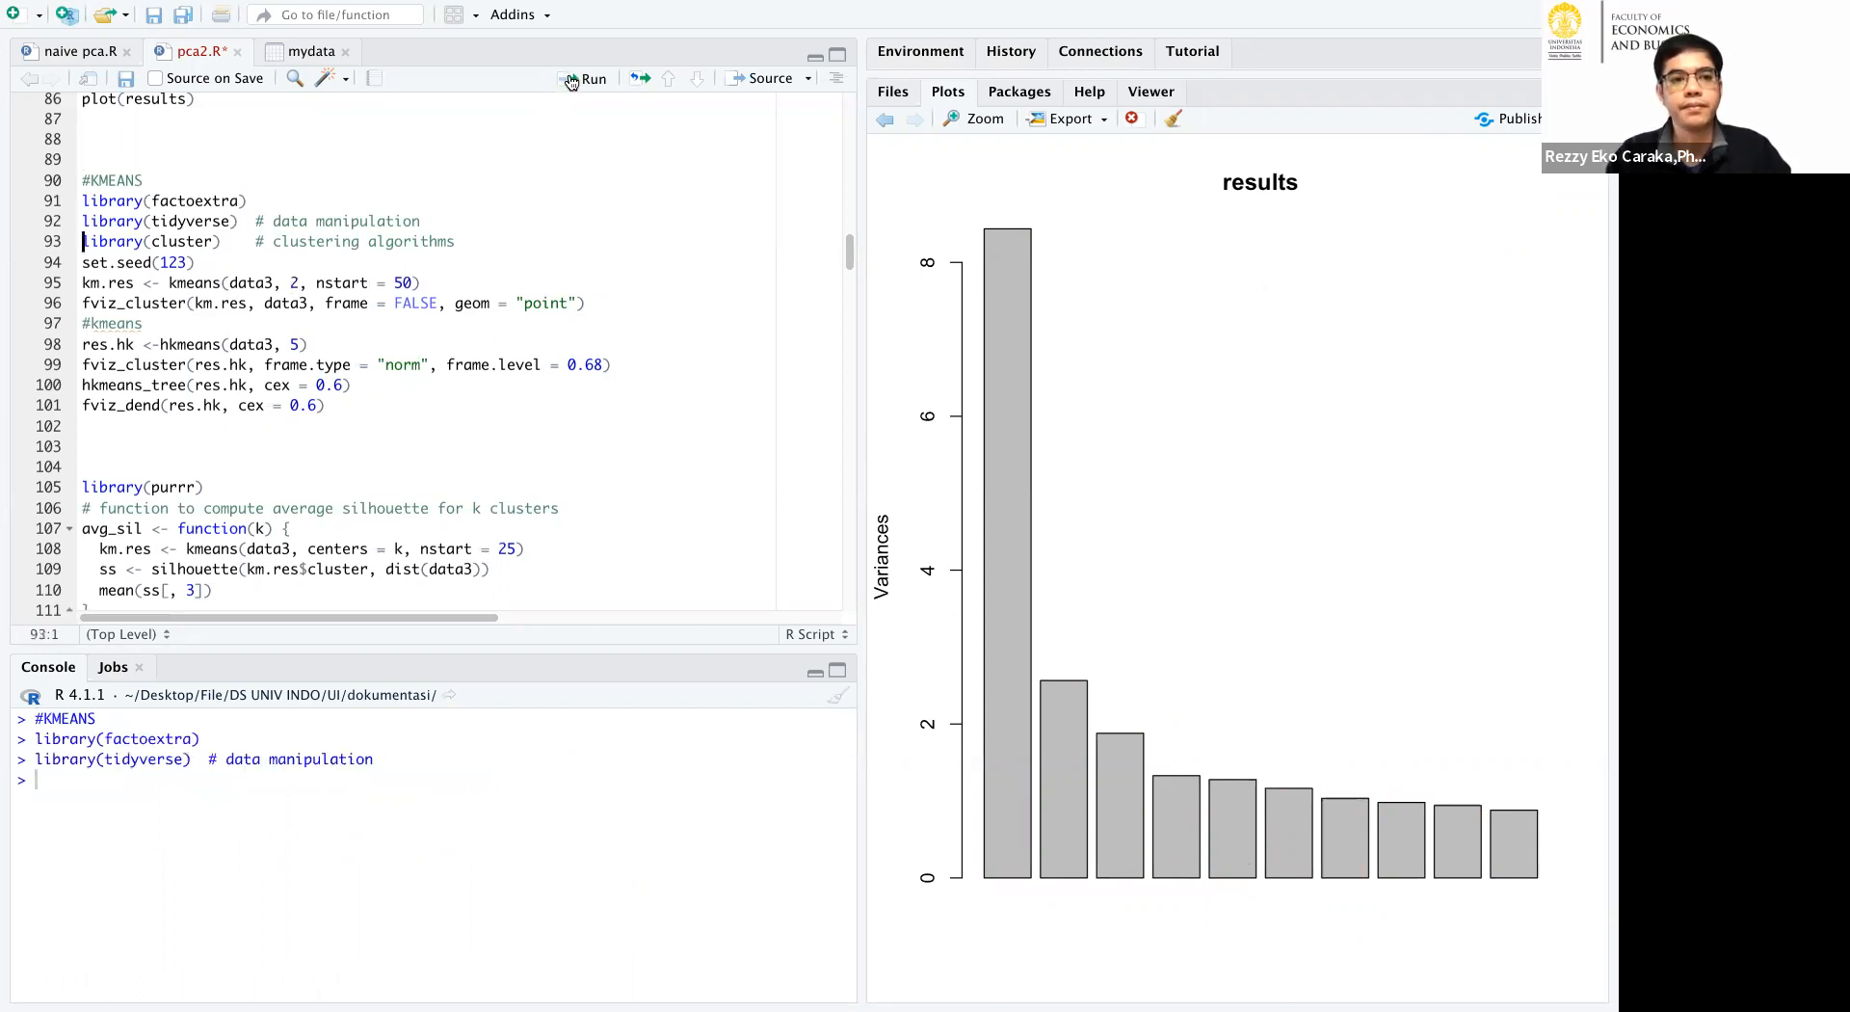
{"action": "left_click", "coordinate": [583, 78]}
{"action": "left_click", "coordinate": [583, 78]}
{"action": "left_click", "coordinate": [572, 79]}
{"action": "left_click", "coordinate": [572, 79]}
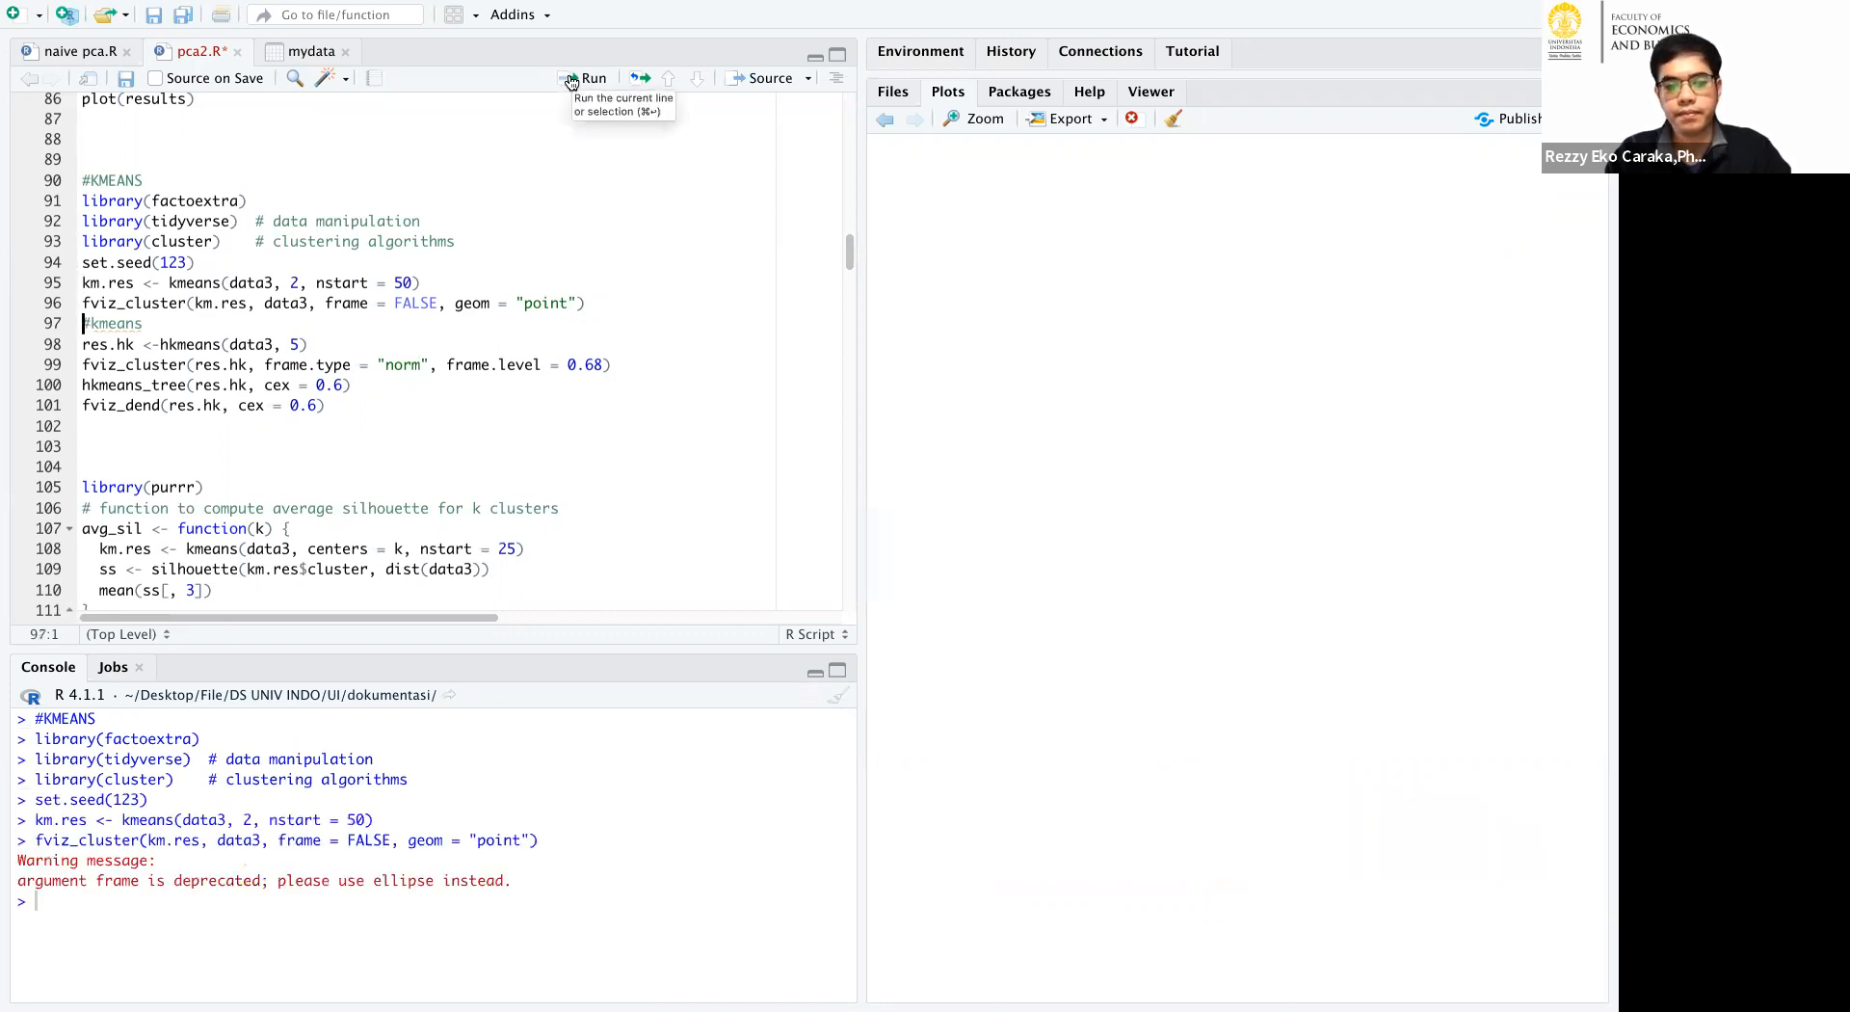
Run the hierarchical K-means code with 5 clusters, including its cluster plot, tree and dendrogram, and point out the fviz_dend call.
{"action": "left_click", "coordinate": [572, 79]}
{"action": "left_click", "coordinate": [571, 79]}
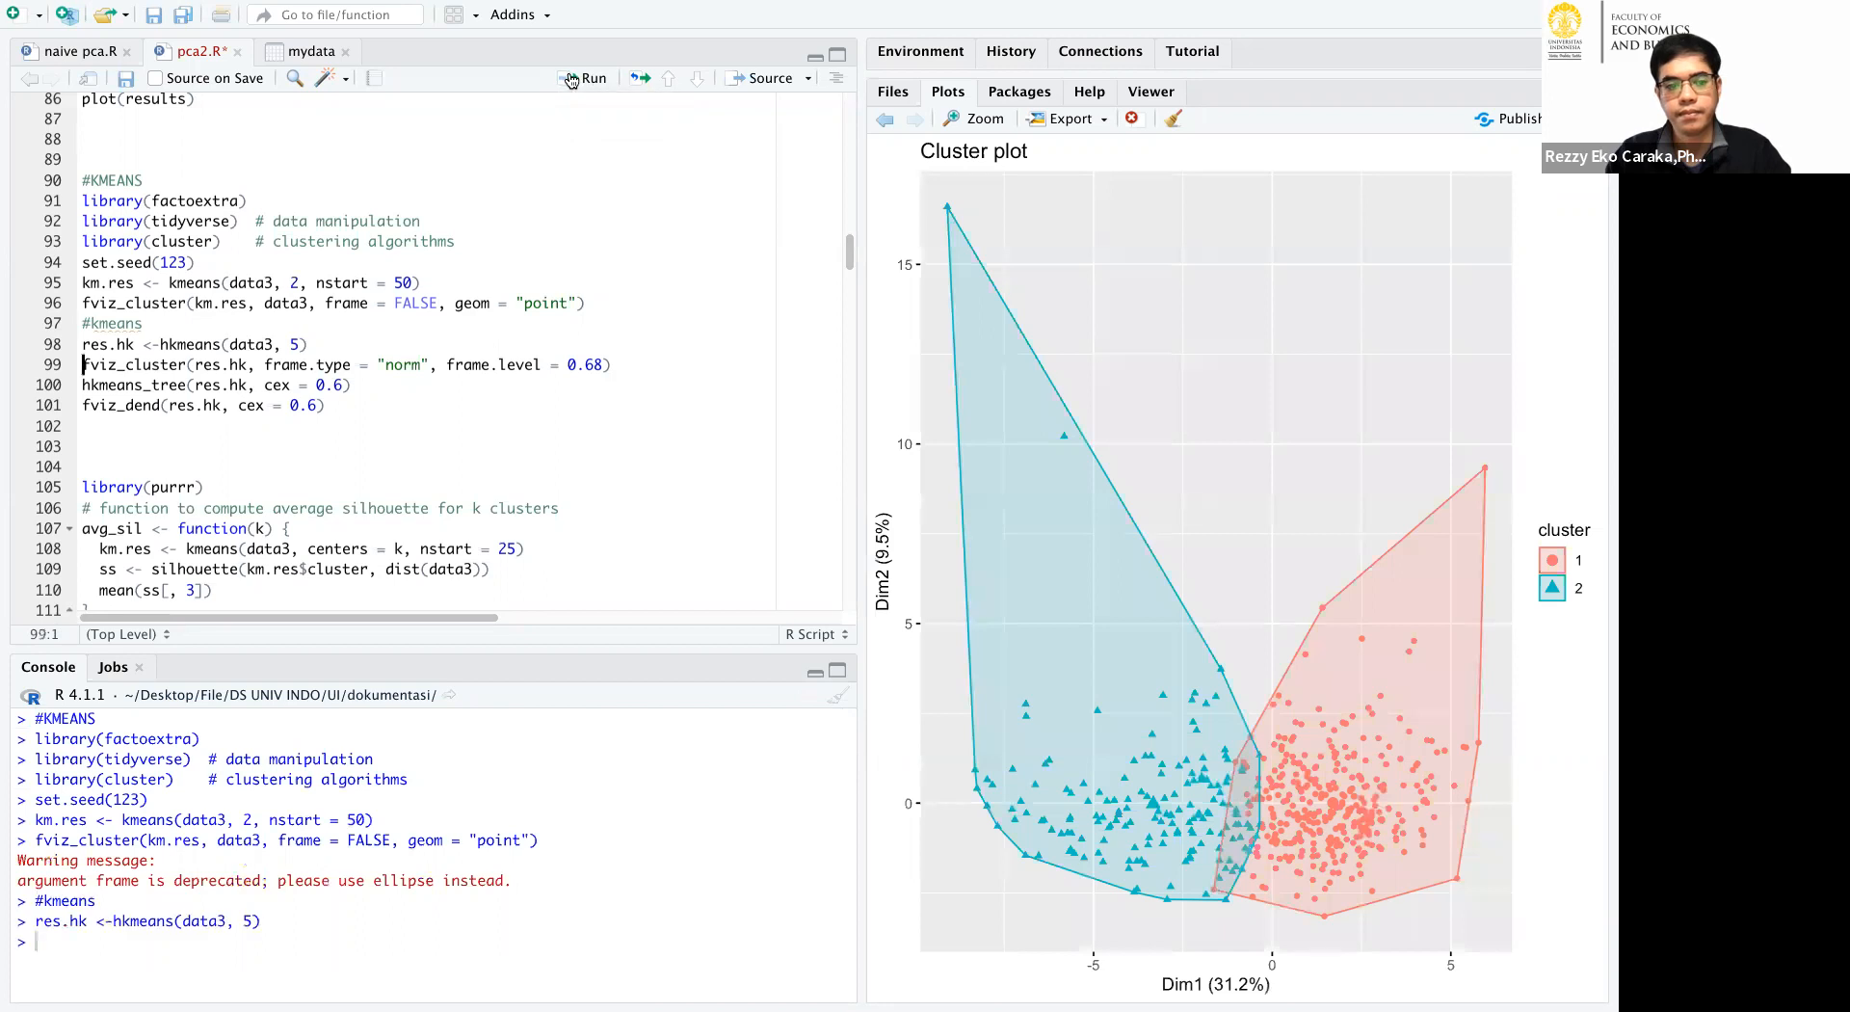
{"action": "left_click", "coordinate": [572, 79]}
{"action": "left_click", "coordinate": [572, 79]}
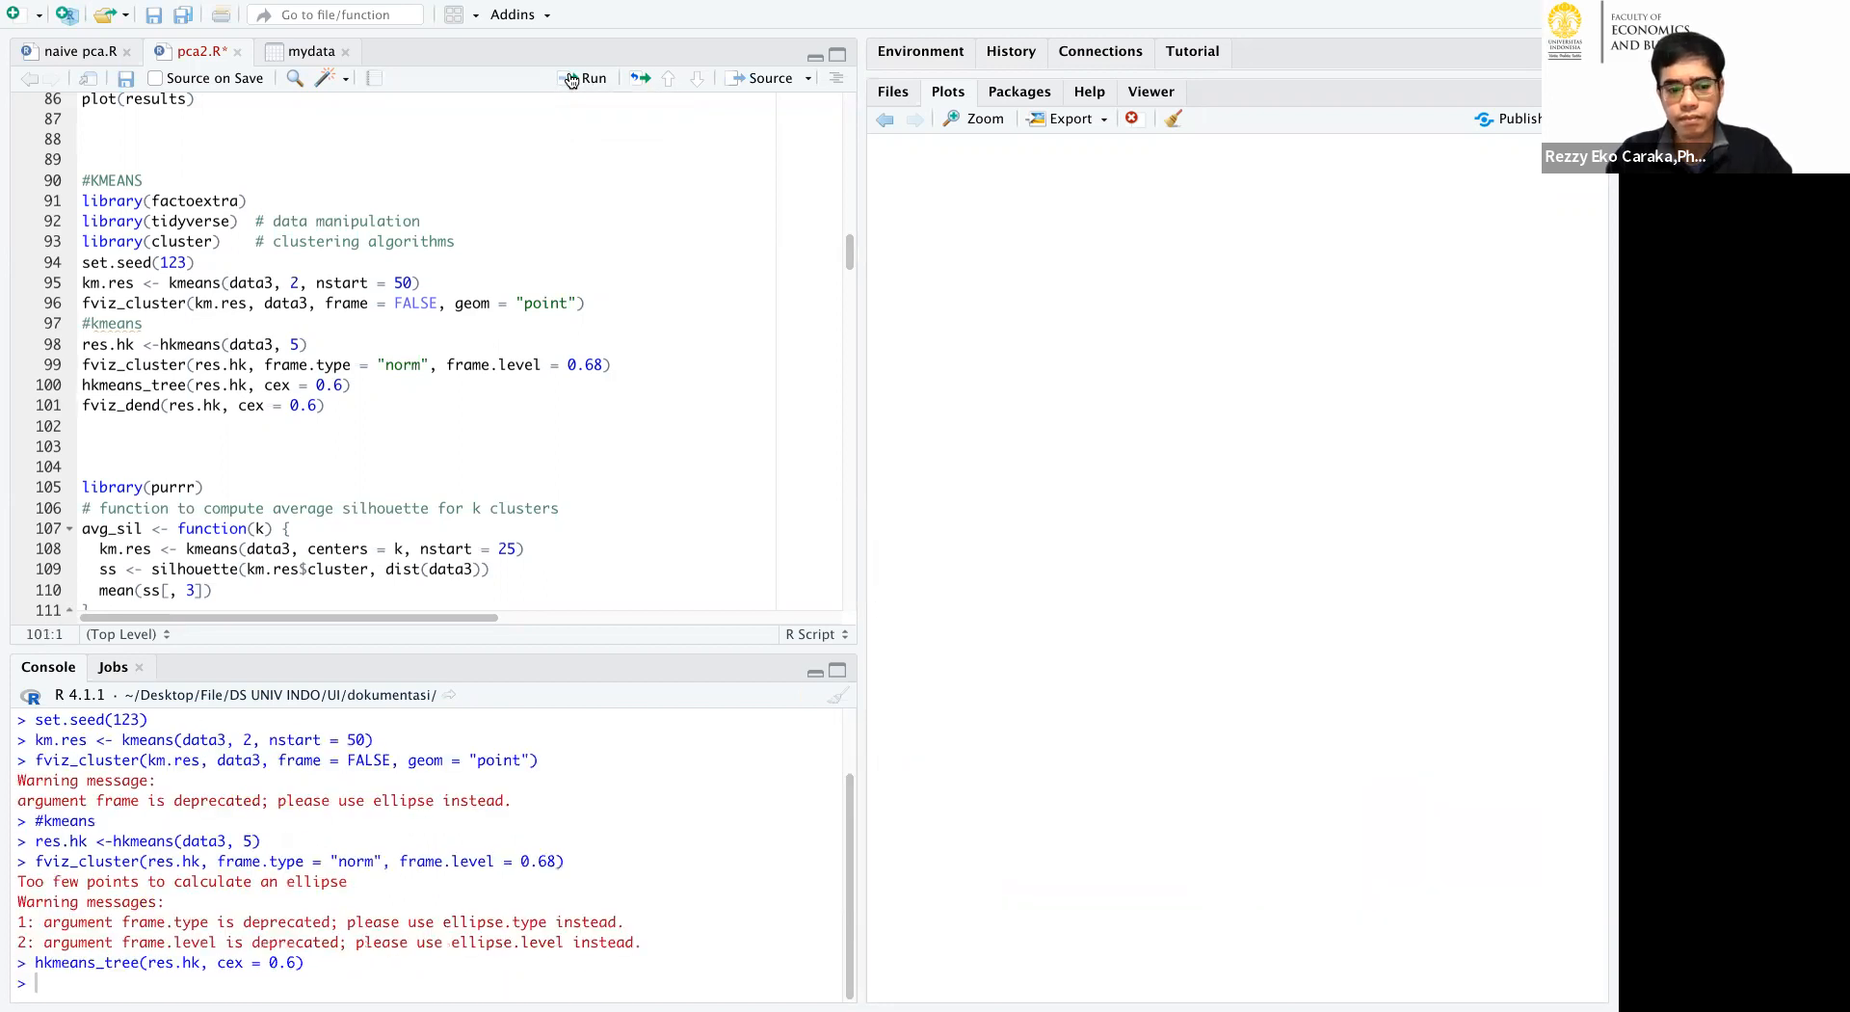
{"action": "left_click", "coordinate": [571, 80]}
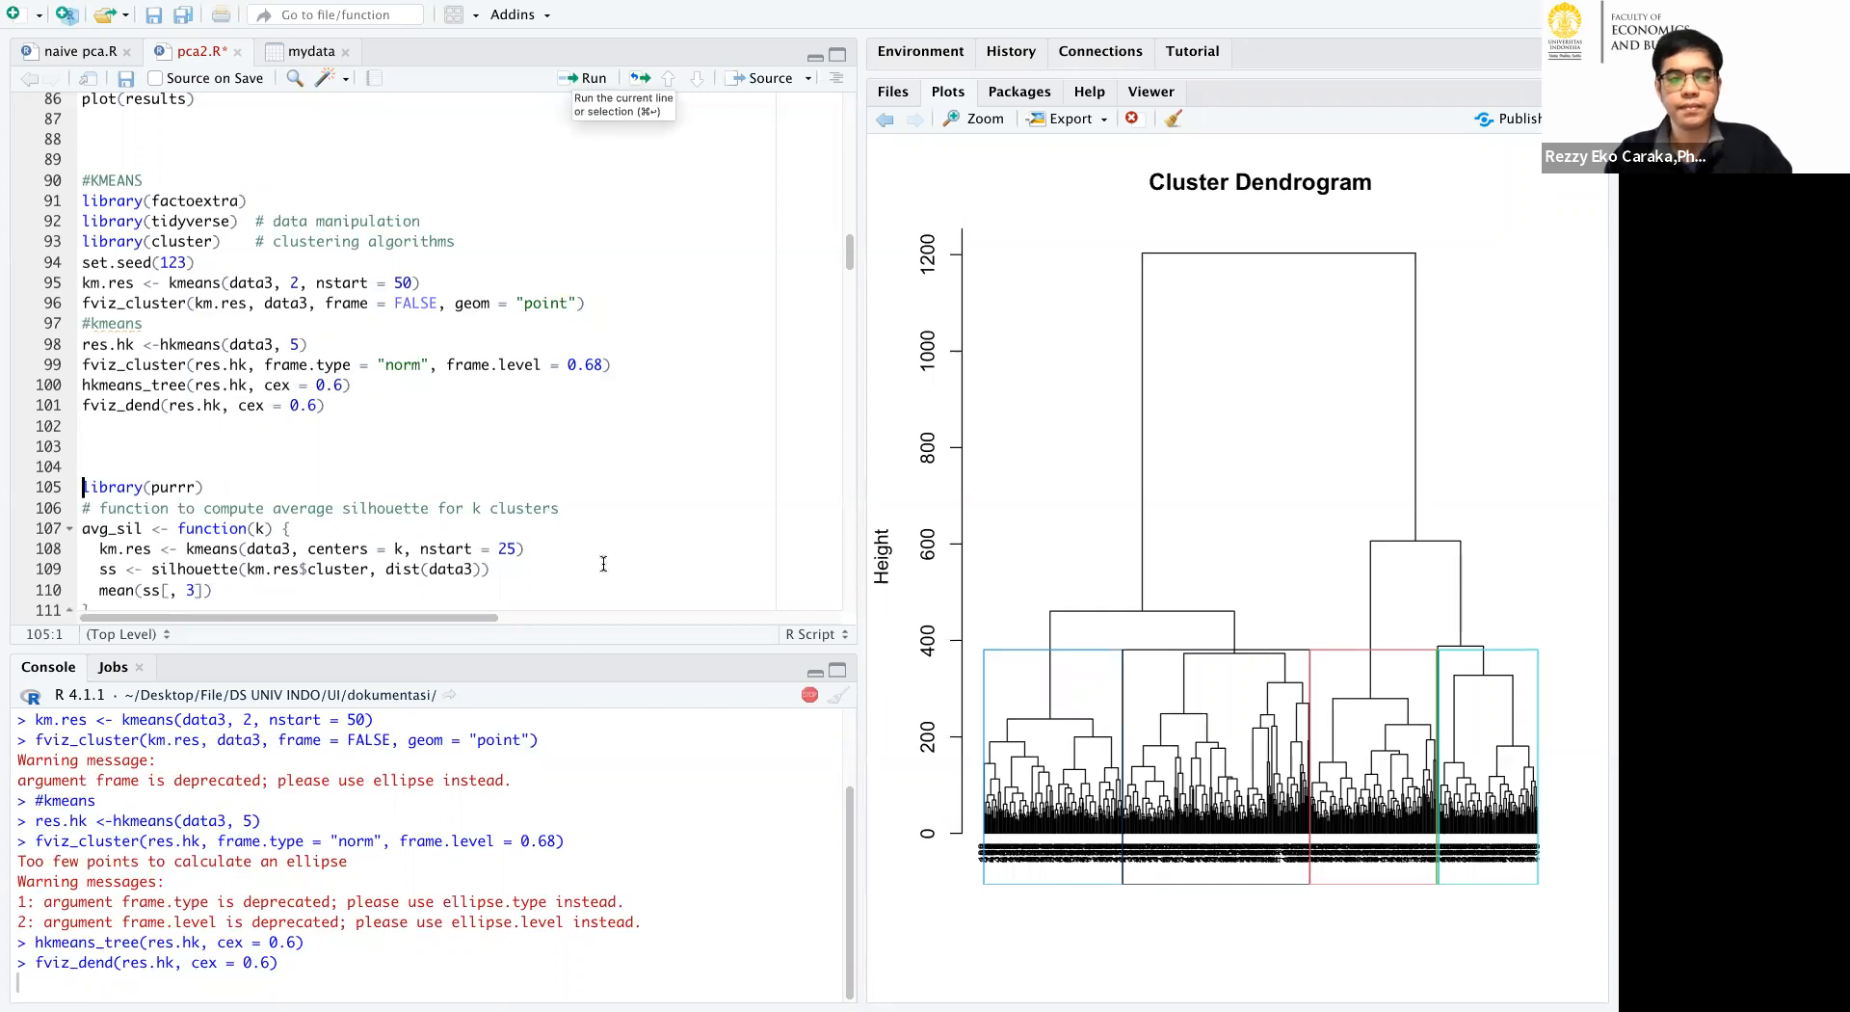
{"action": "left_click", "coordinate": [337, 448]}
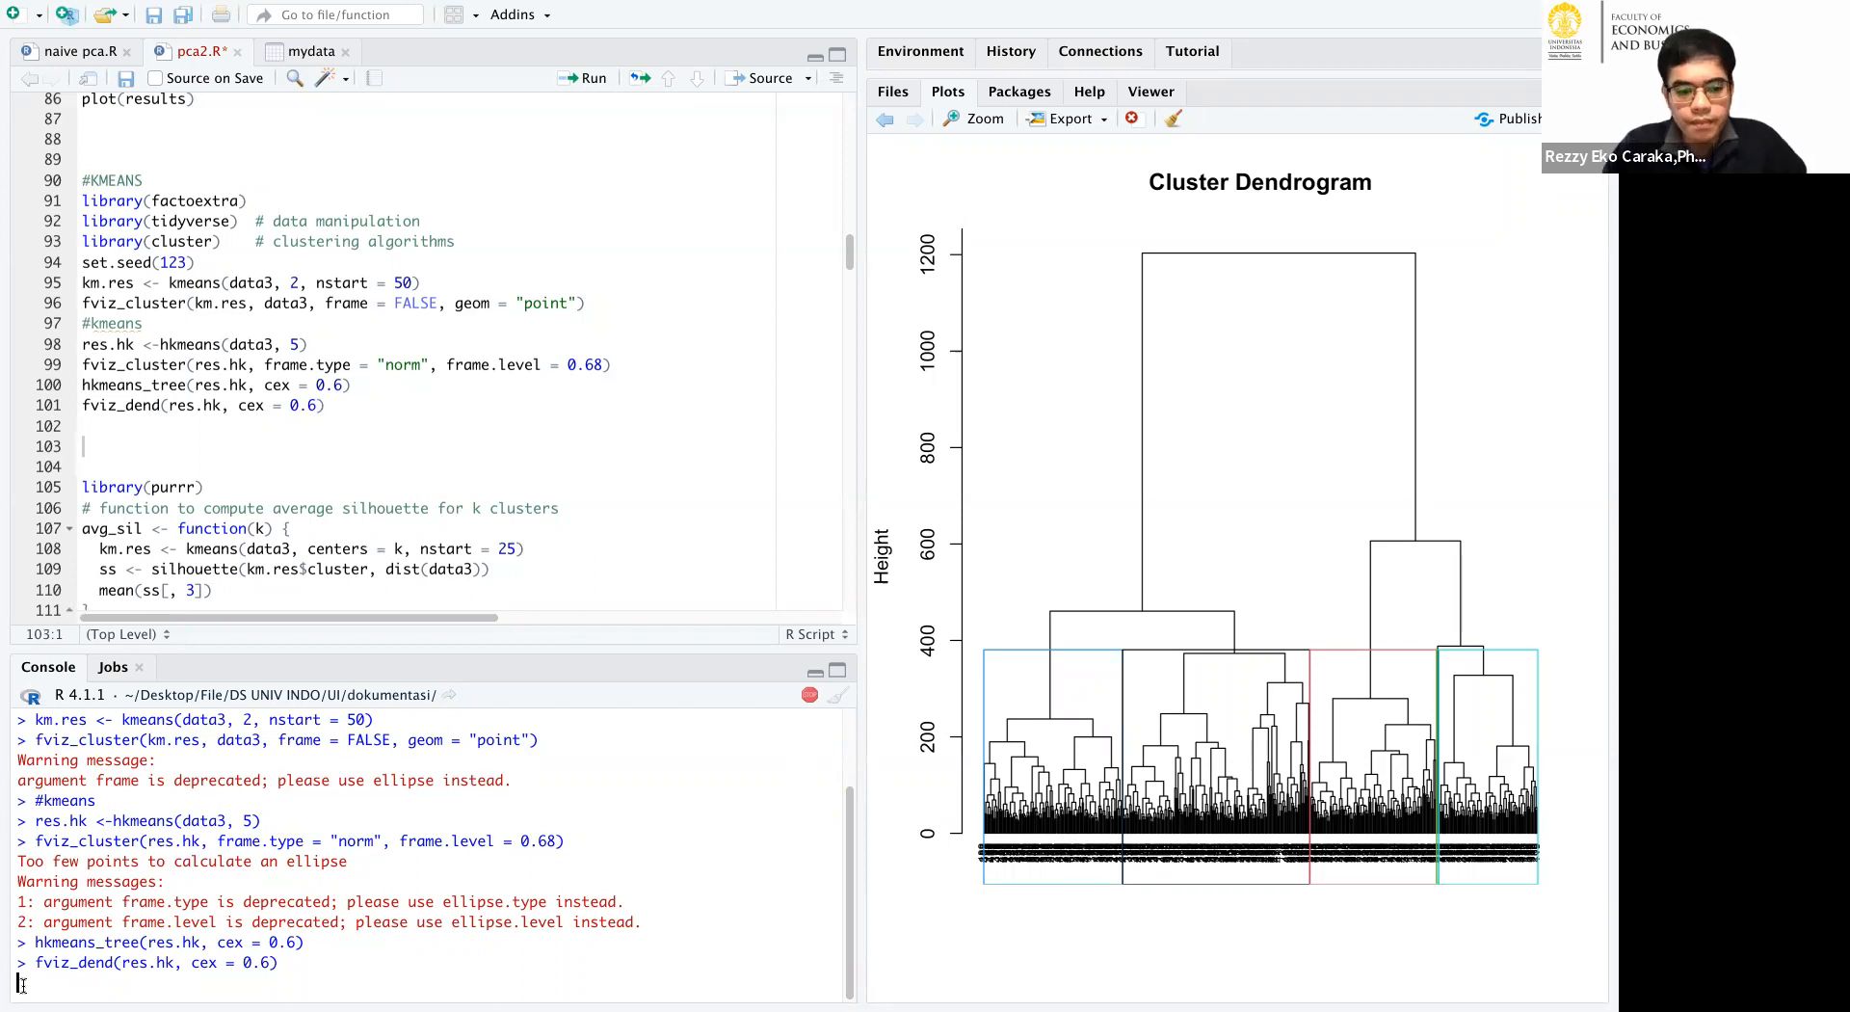
{"action": "left_click_drag", "start_coordinate": [36, 962], "coordinate": [346, 962]}
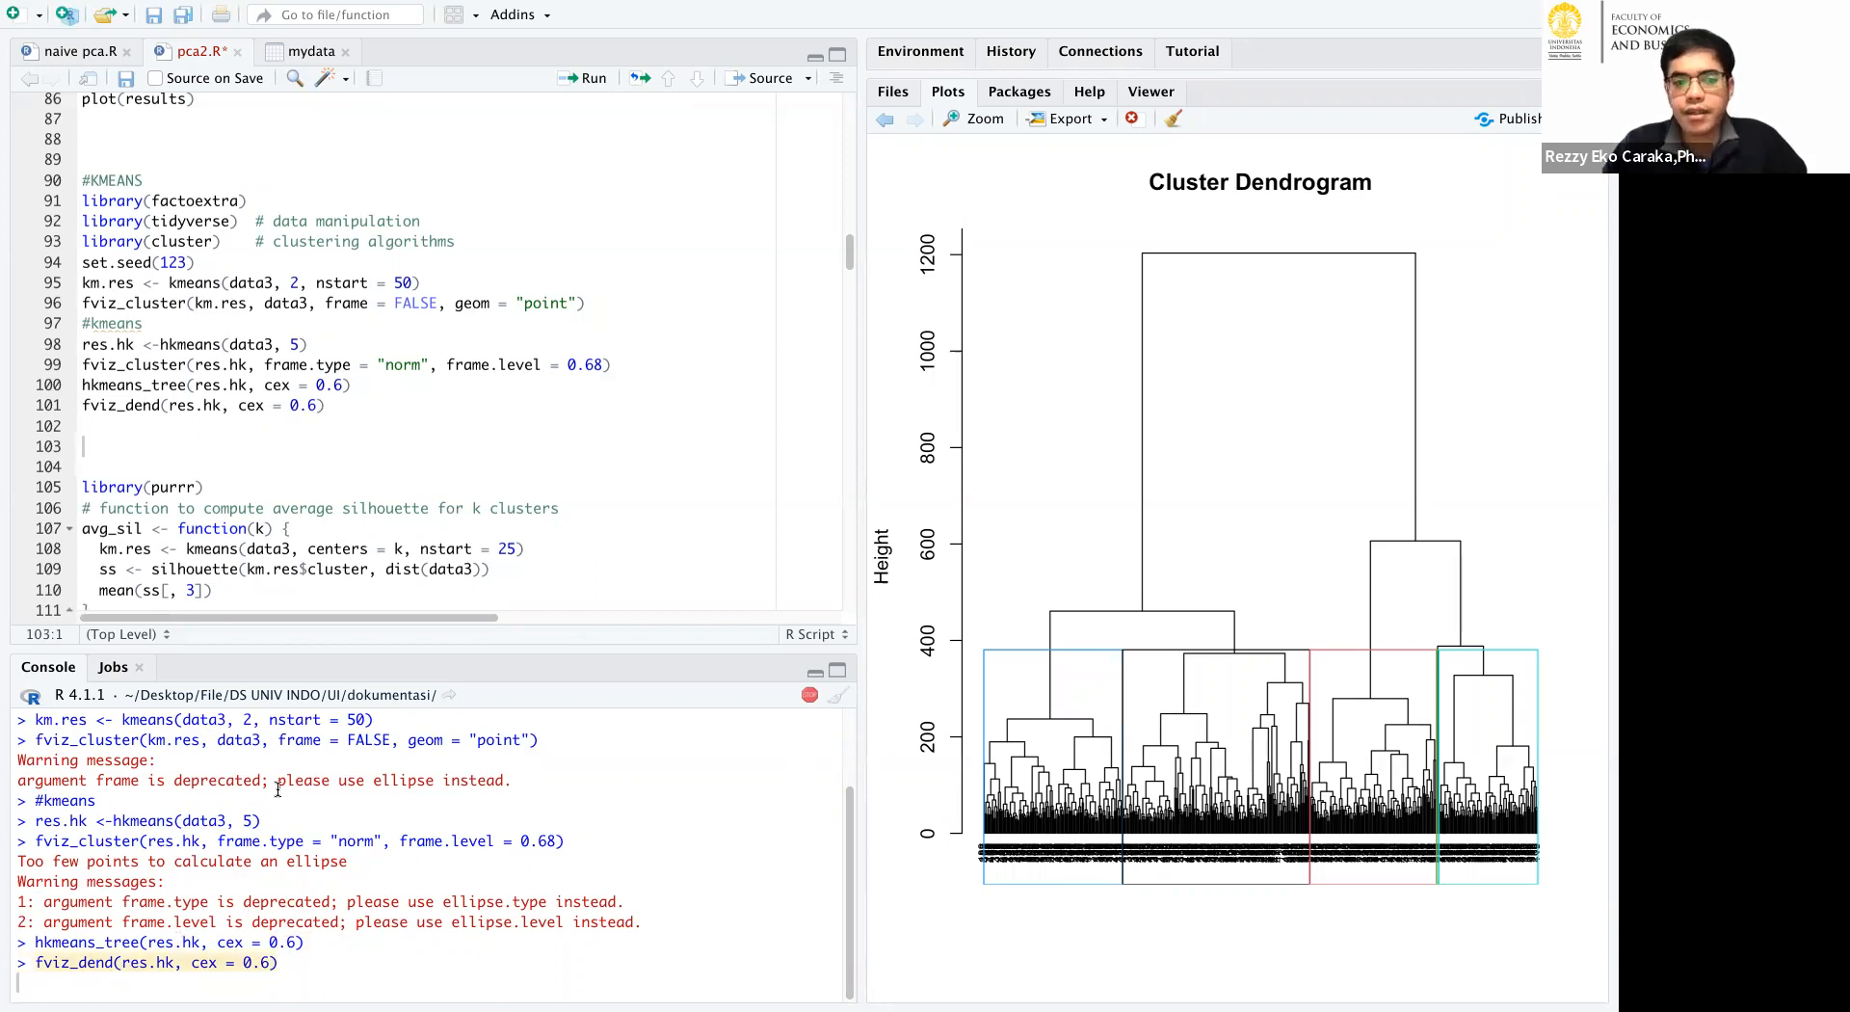
Switch to the other RStudio session, open the cooc.R script and clear its console.
{"action": "mouse_move", "coordinate": [930, 1008]}
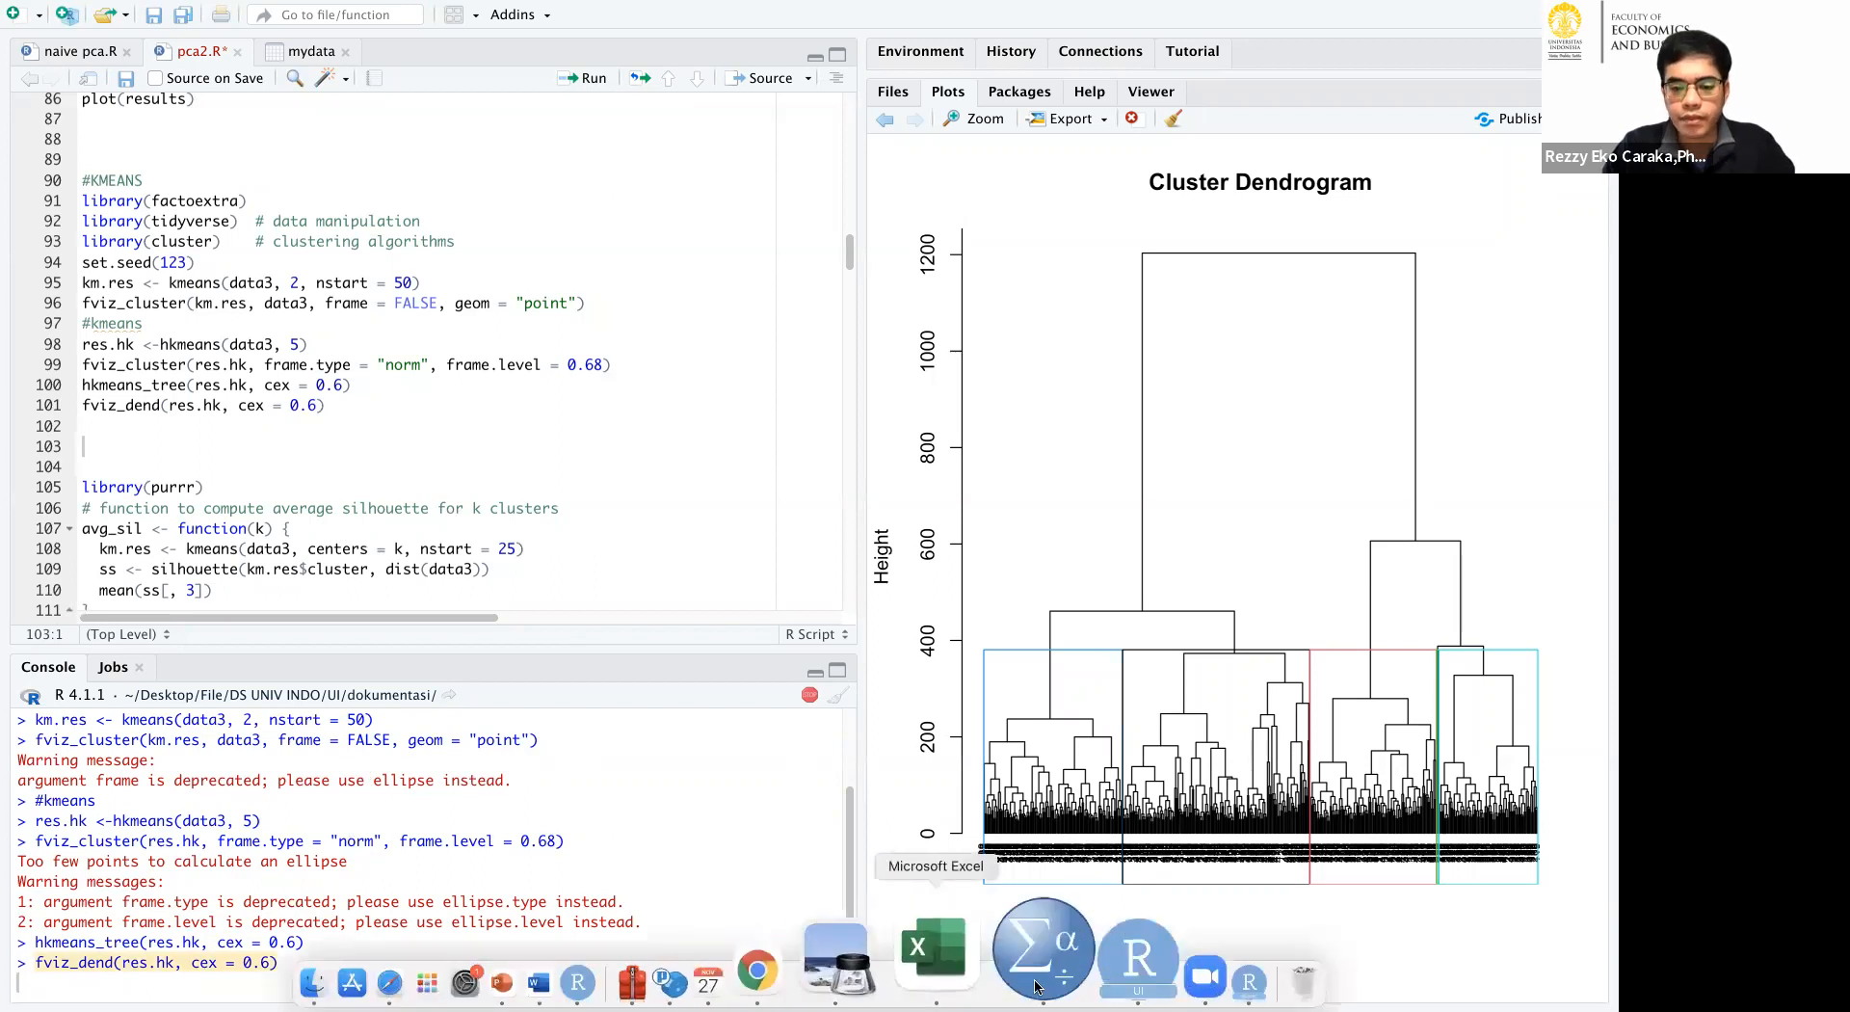
{"action": "left_click", "coordinate": [1056, 954]}
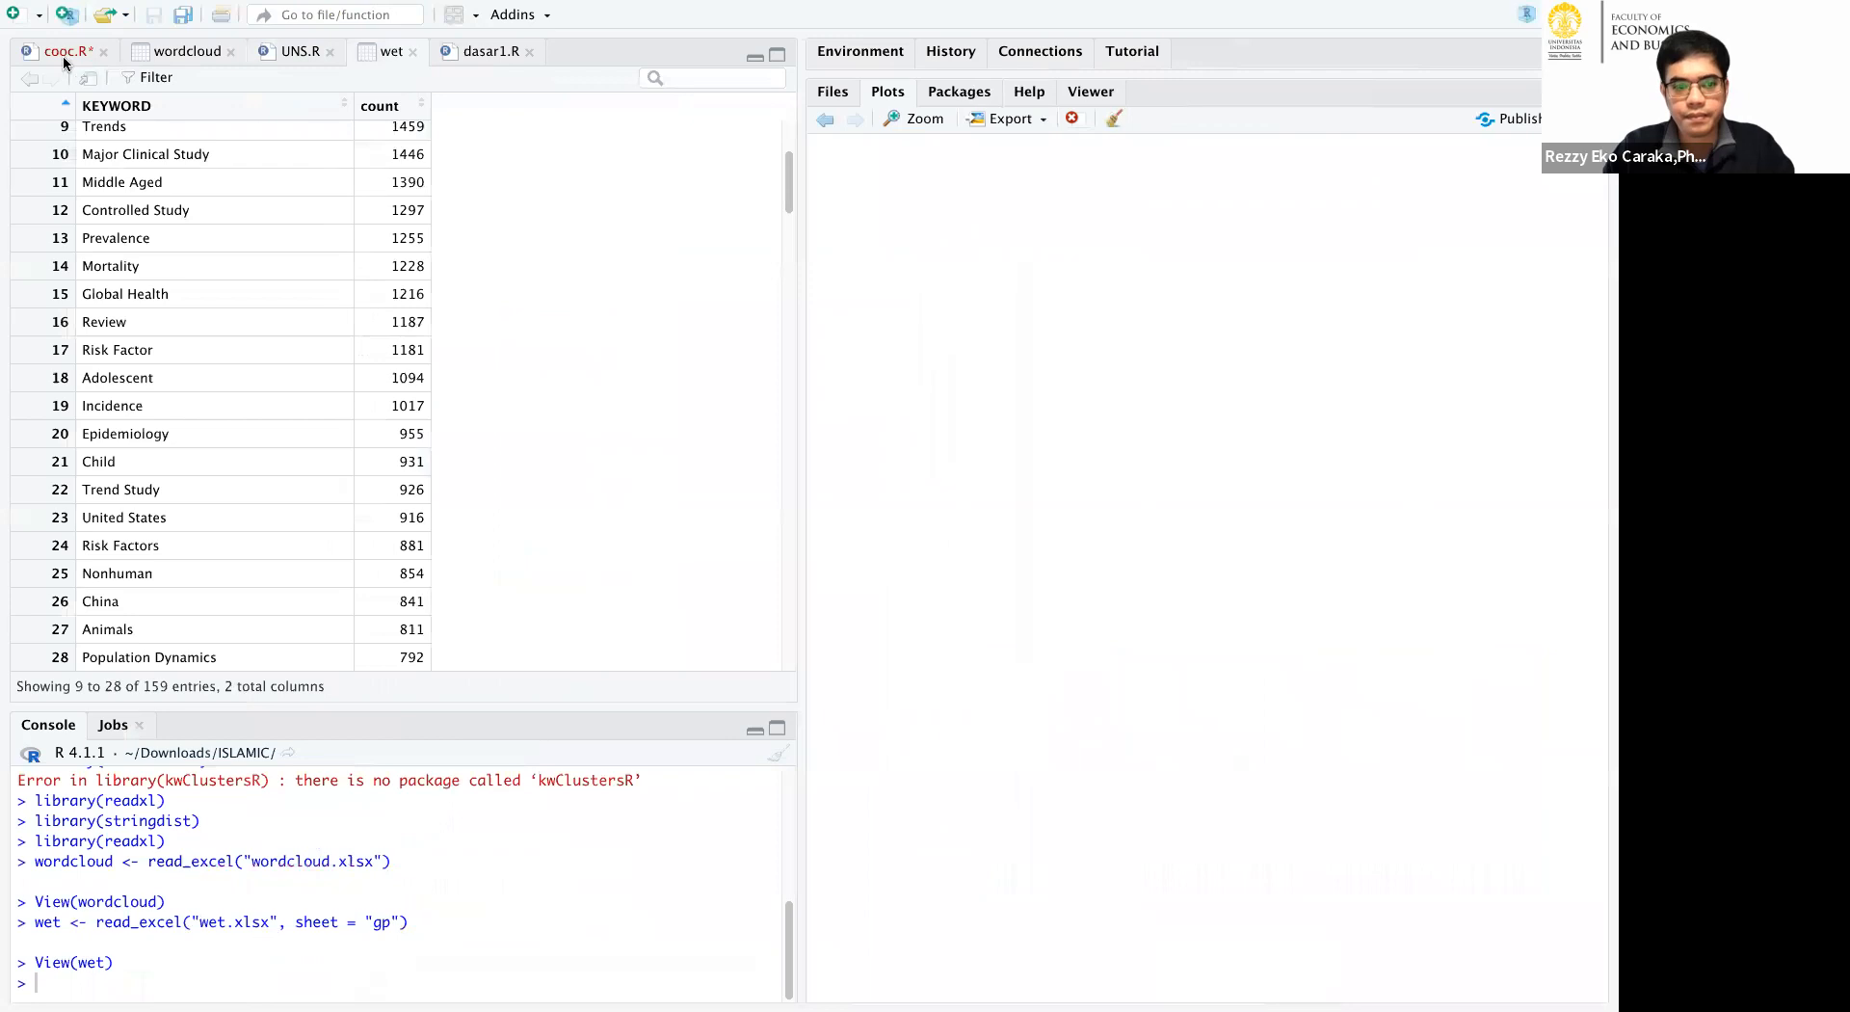
{"action": "left_click", "coordinate": [63, 51]}
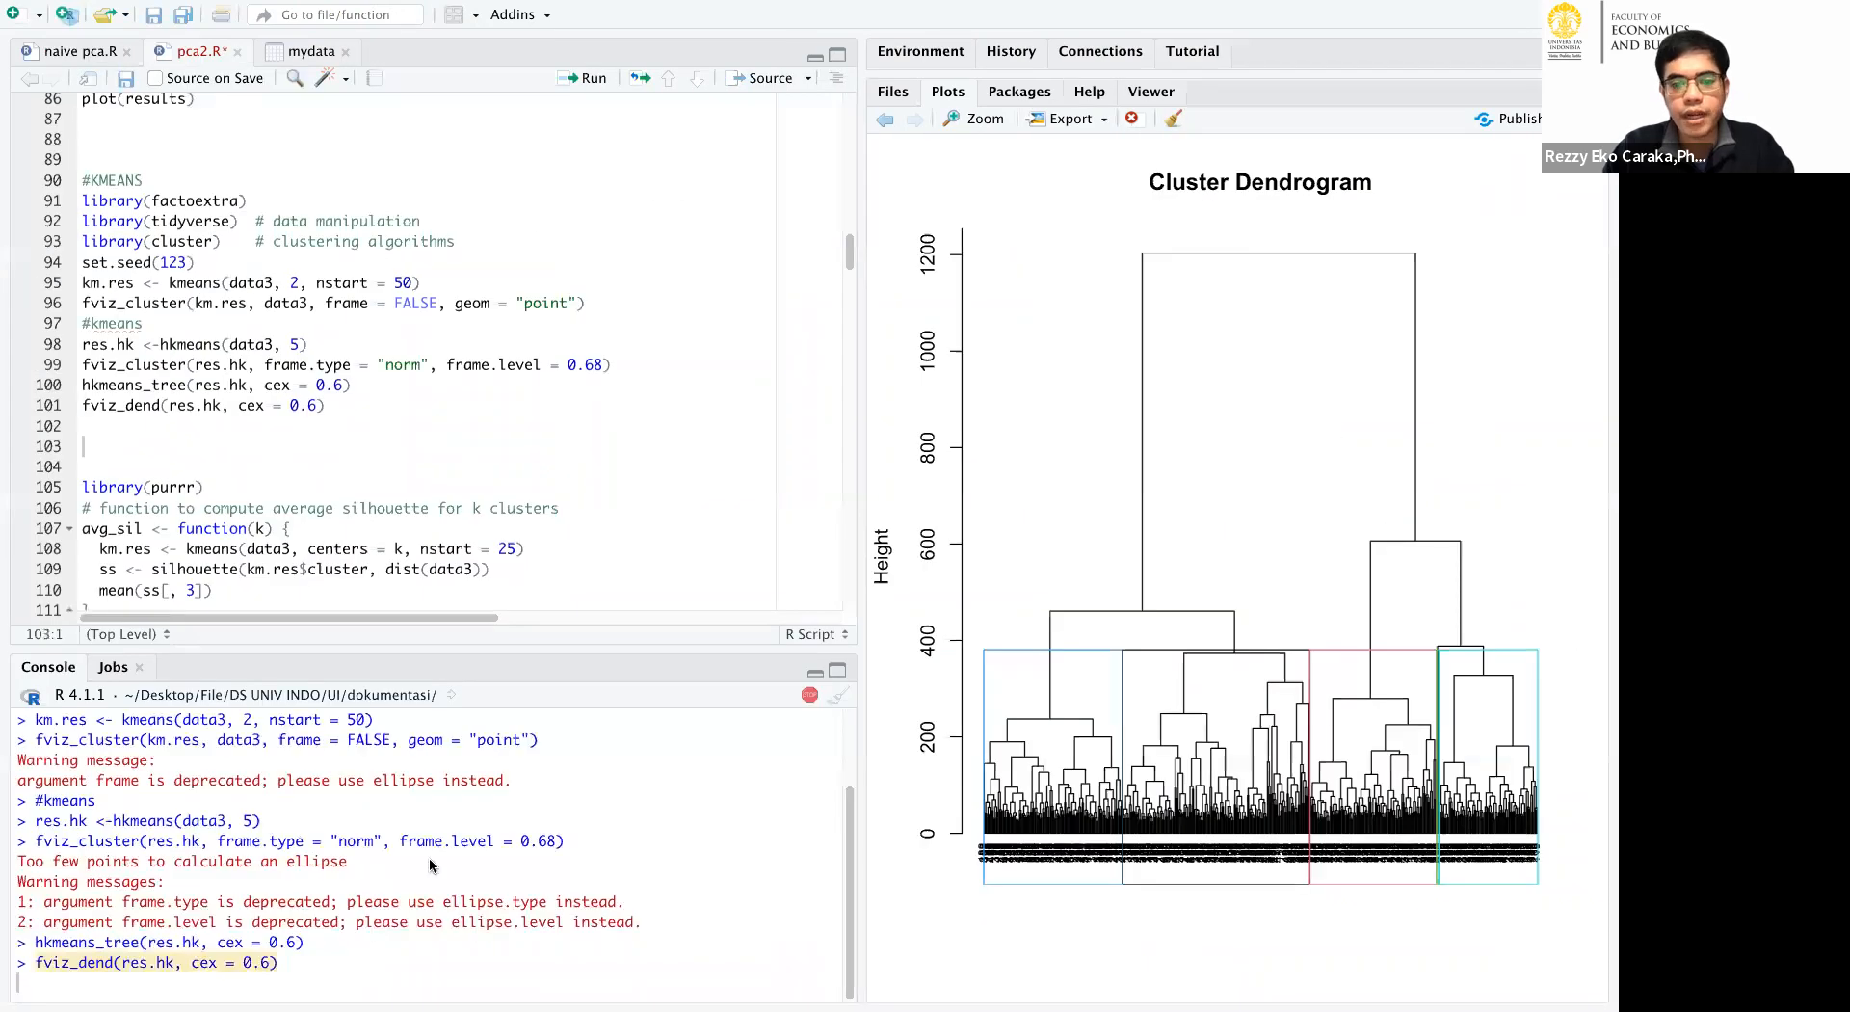
{"action": "left_click", "coordinate": [596, 213]}
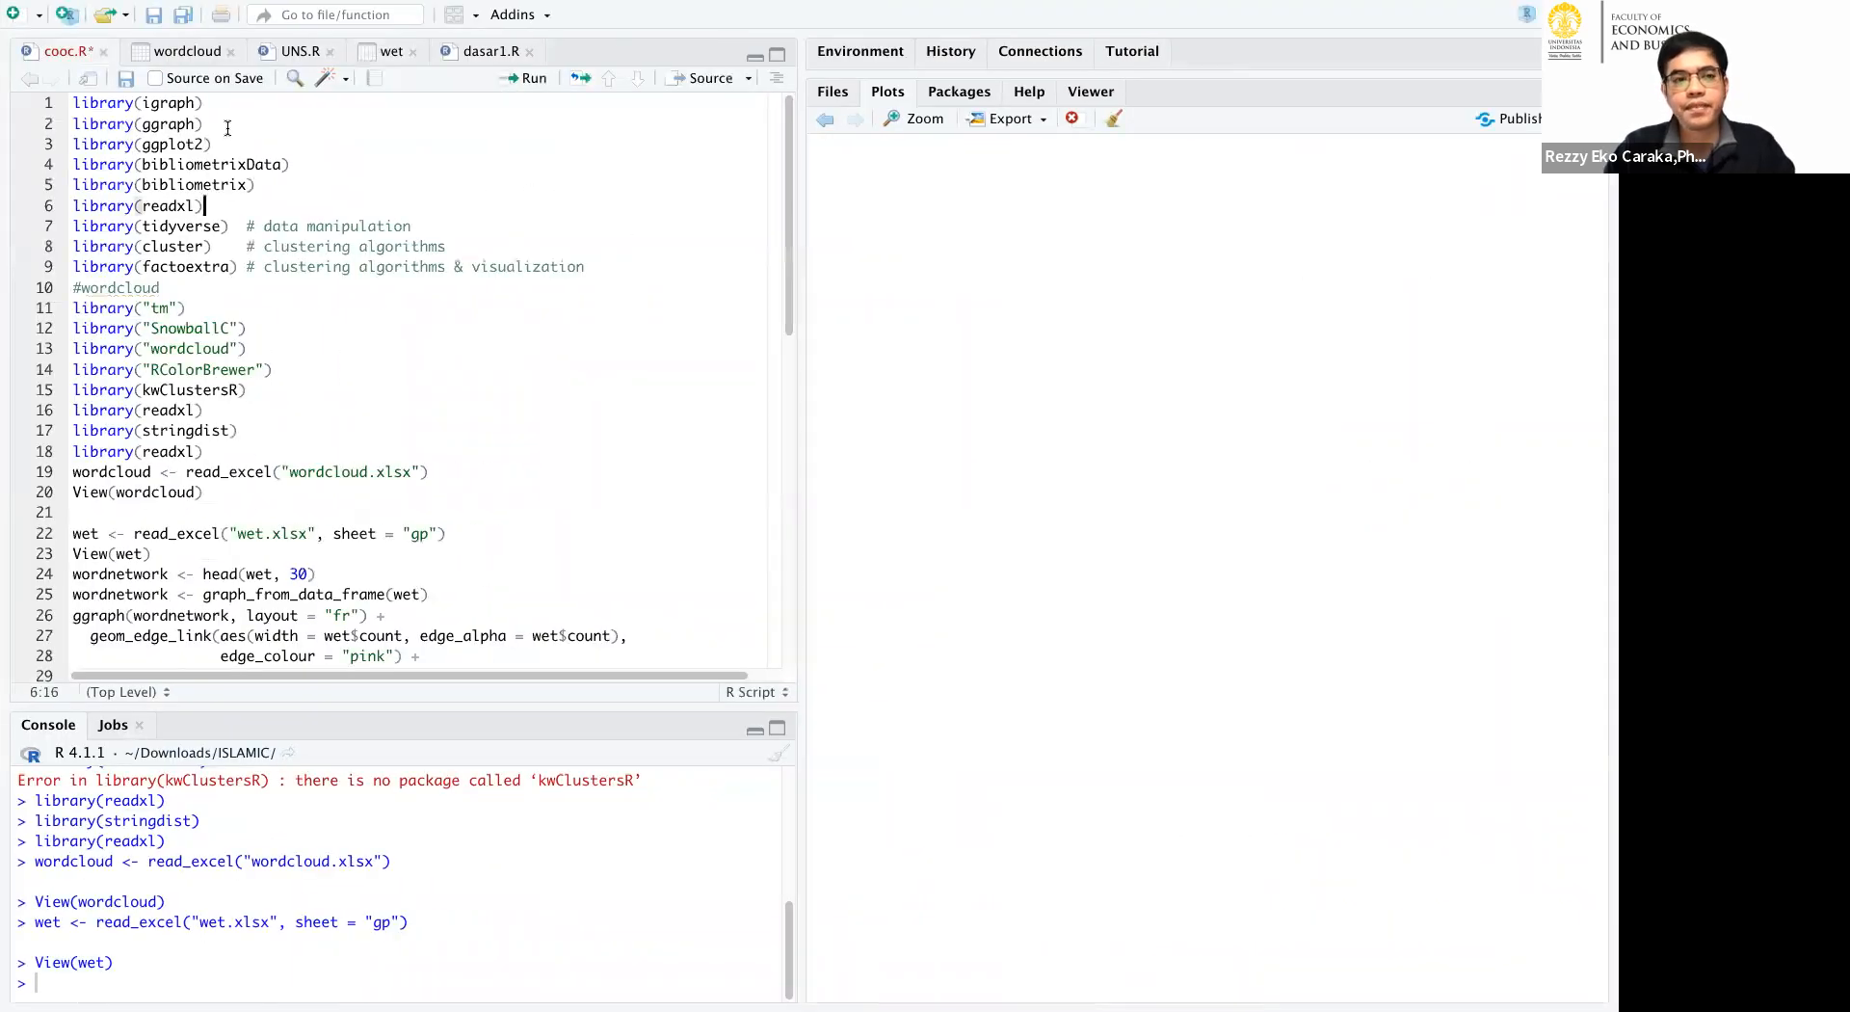
{"action": "left_click", "coordinate": [776, 749]}
{"action": "left_click", "coordinate": [777, 727]}
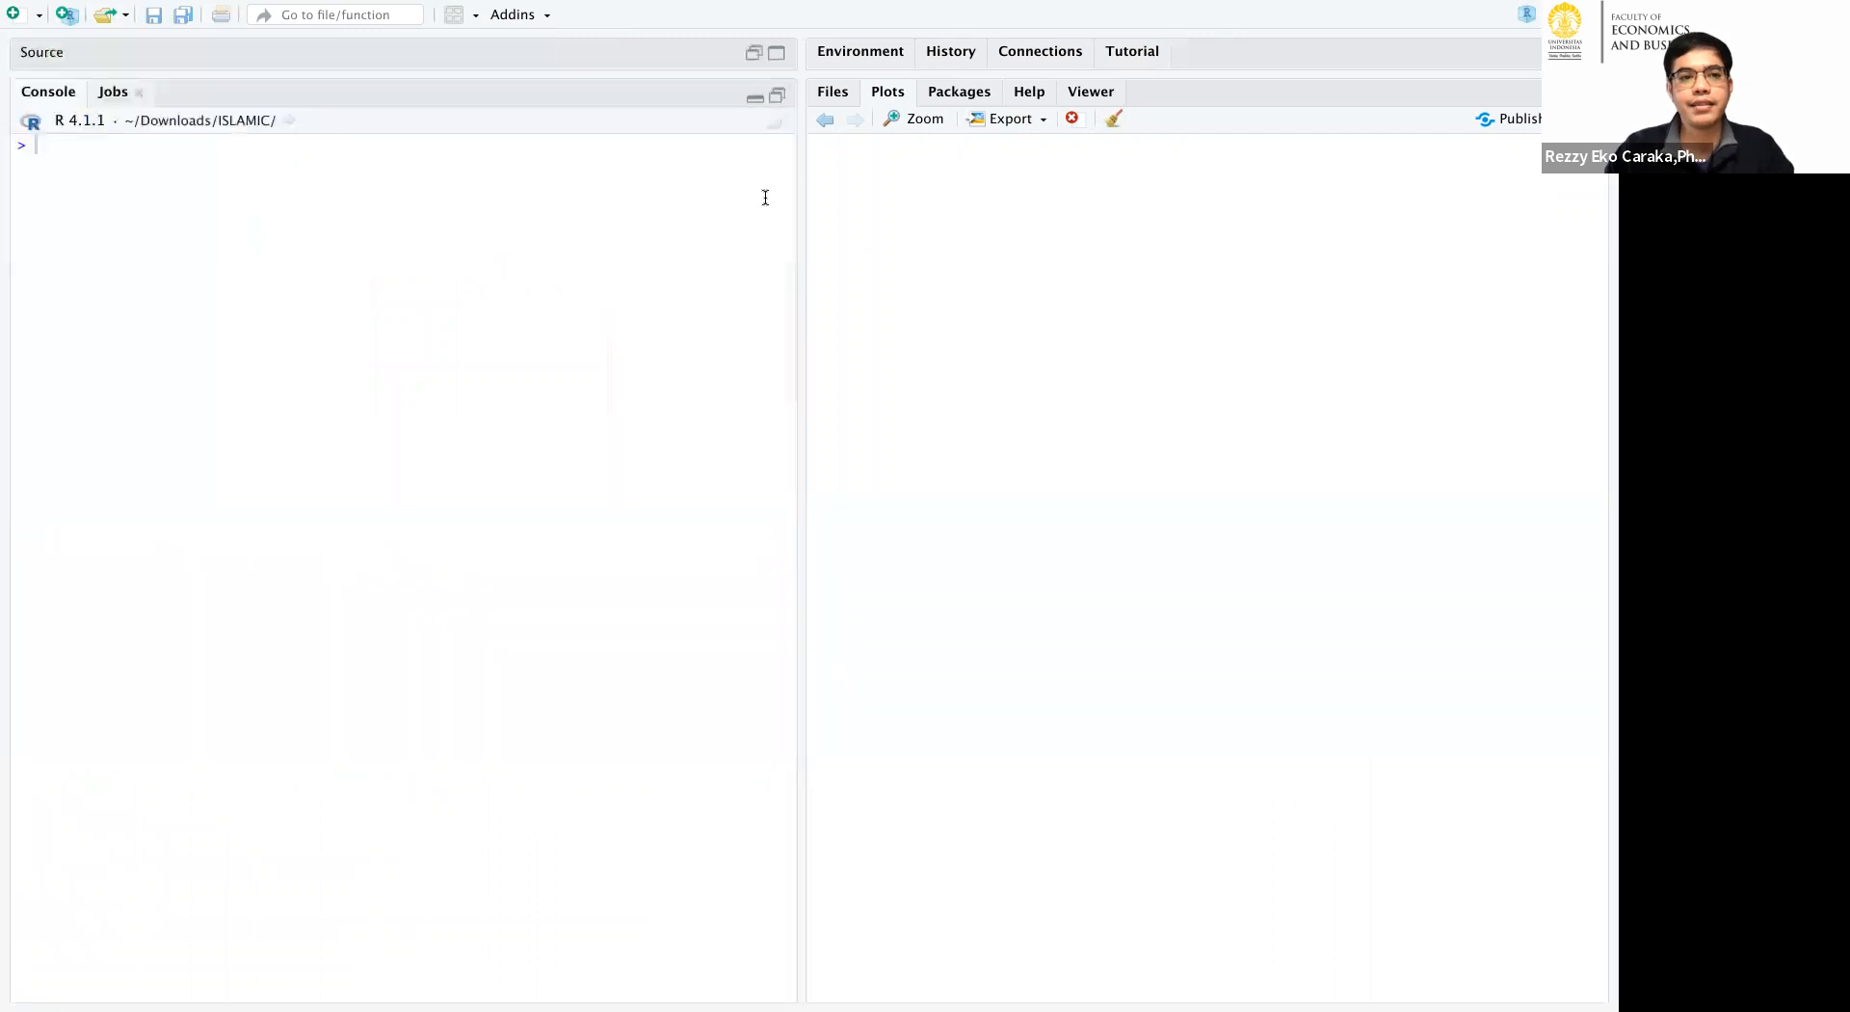
{"action": "left_click", "coordinate": [777, 97]}
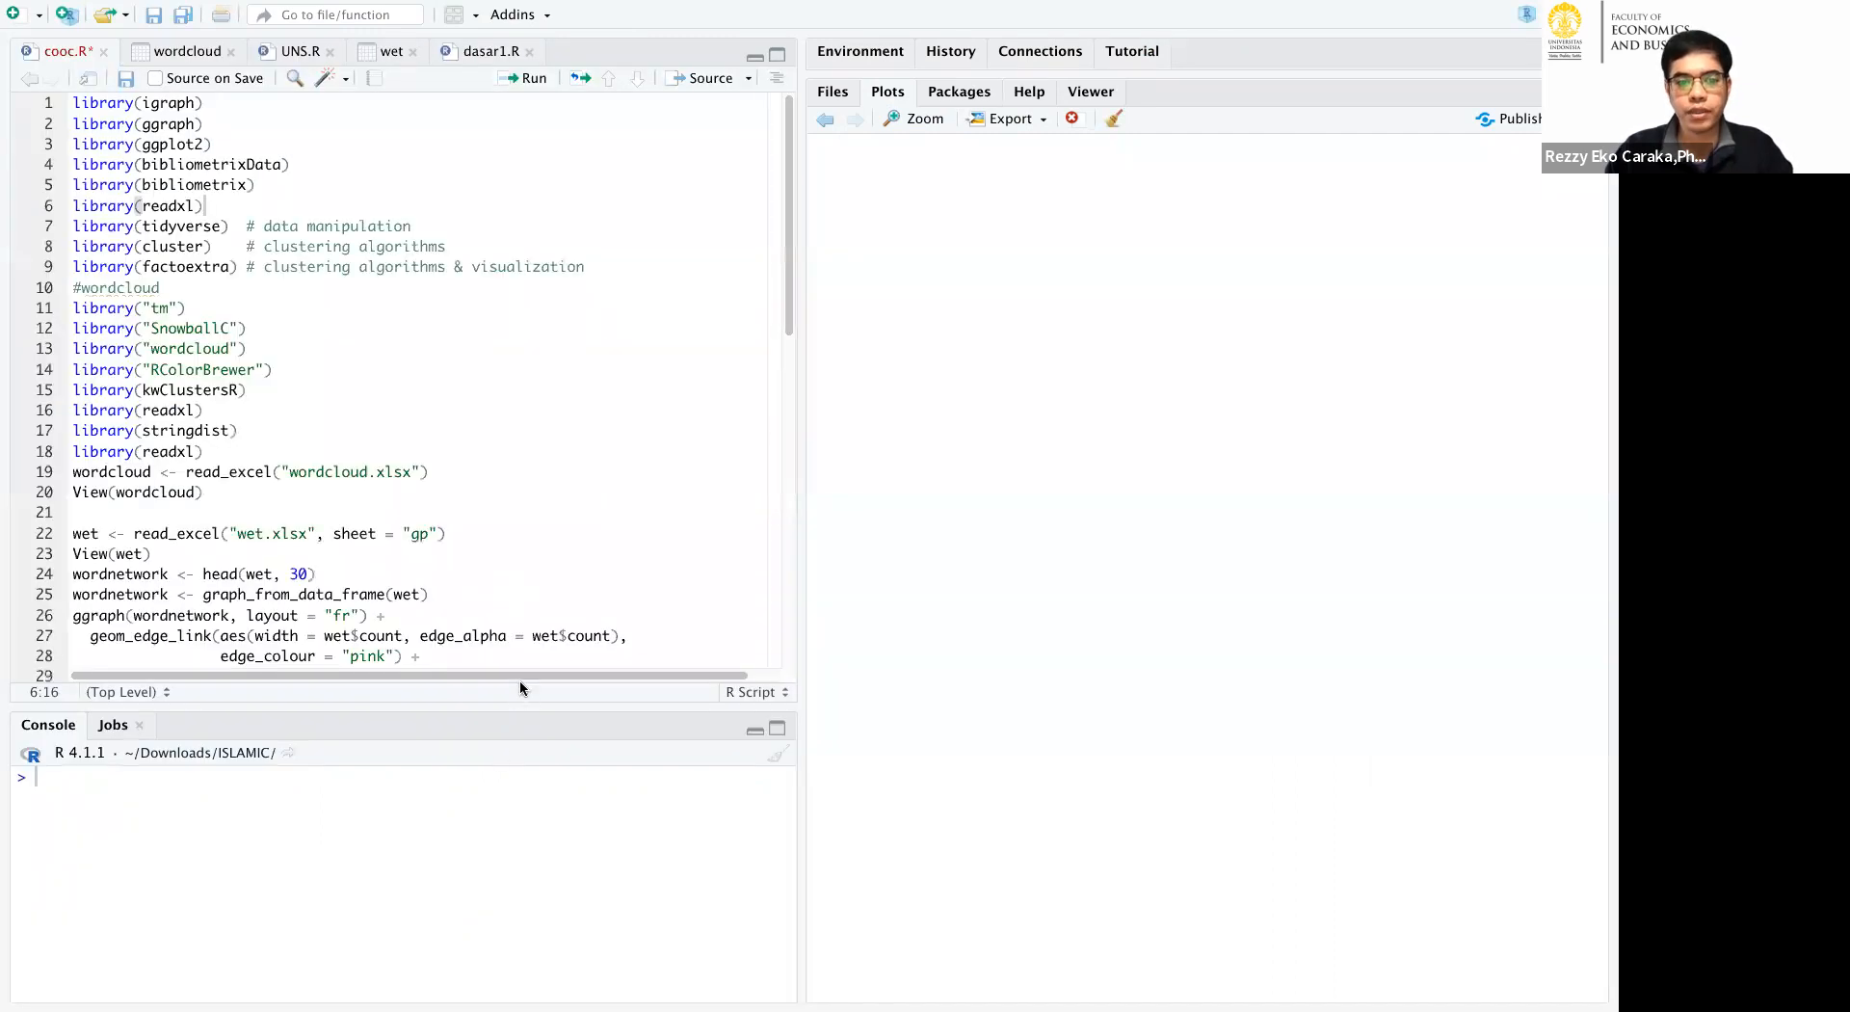
Print the wet data in the console and enlarge the console to show all printed rows.
{"action": "left_click", "coordinate": [480, 120]}
{"action": "type", "text": "wet"}
{"action": "key", "text": "Return"}
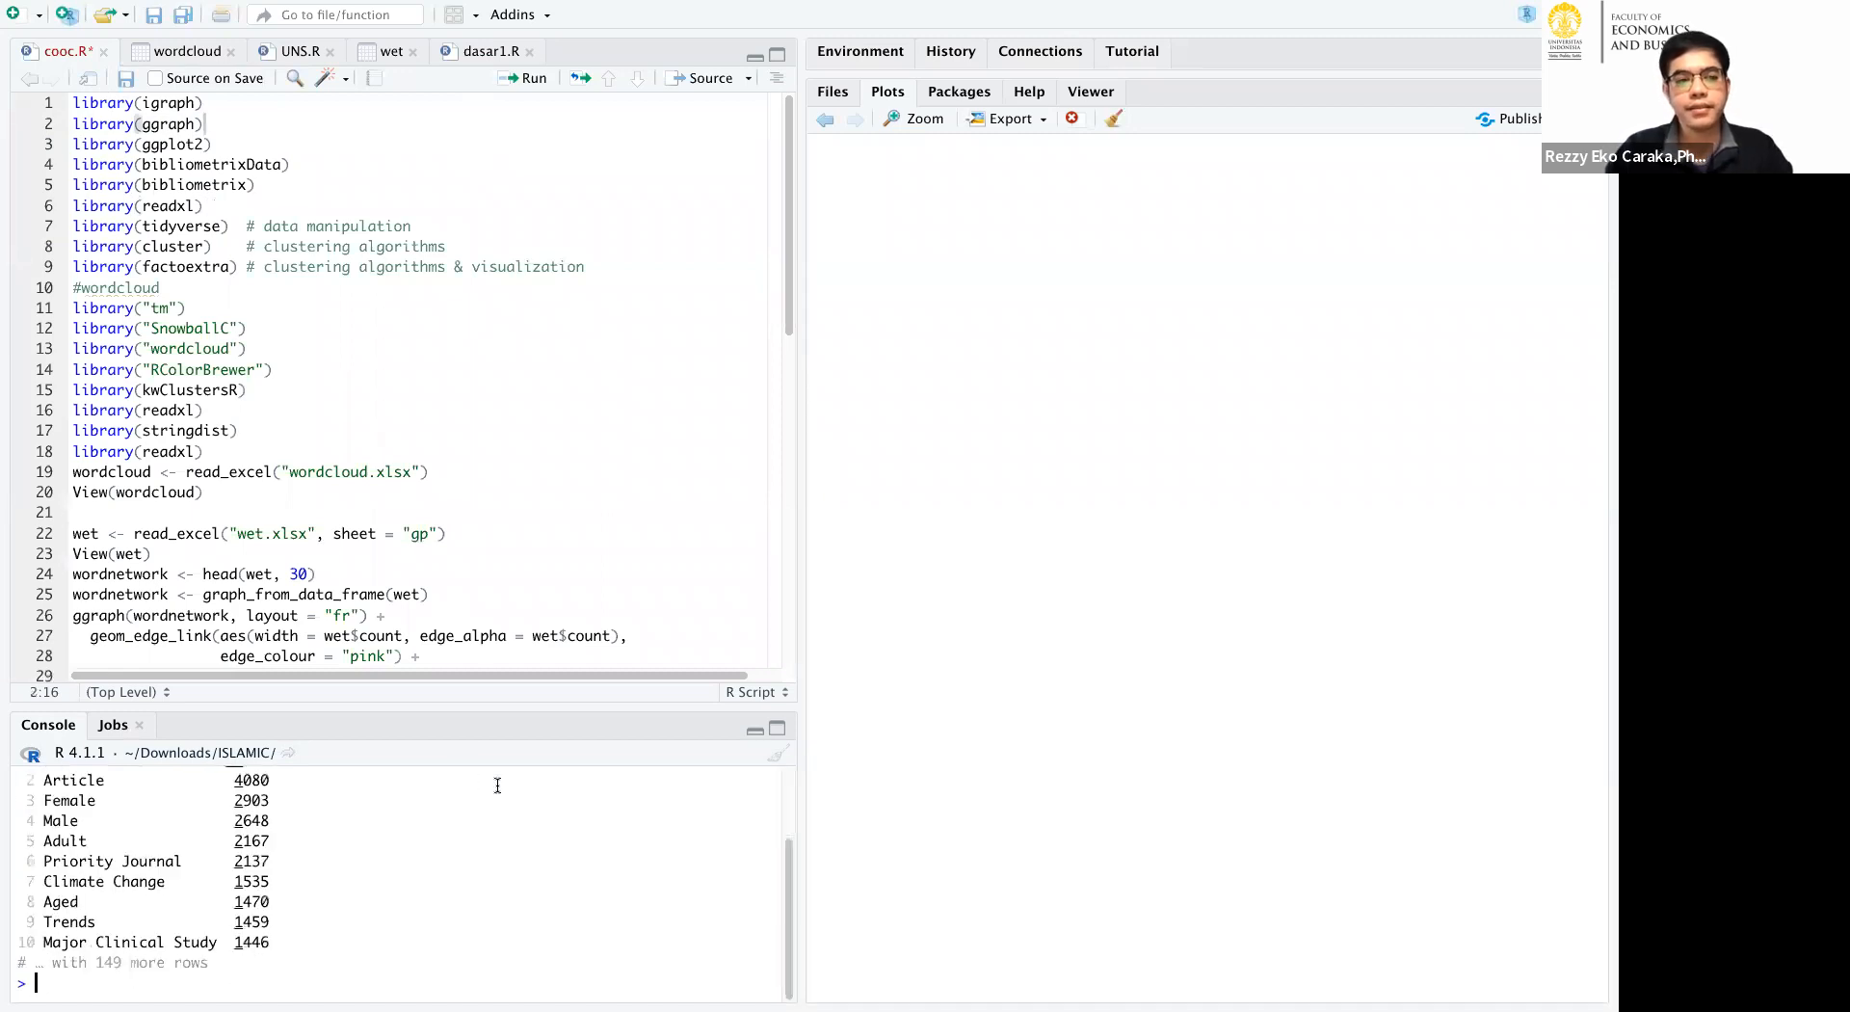
{"action": "left_click_drag", "start_coordinate": [709, 712], "coordinate": [715, 497]}
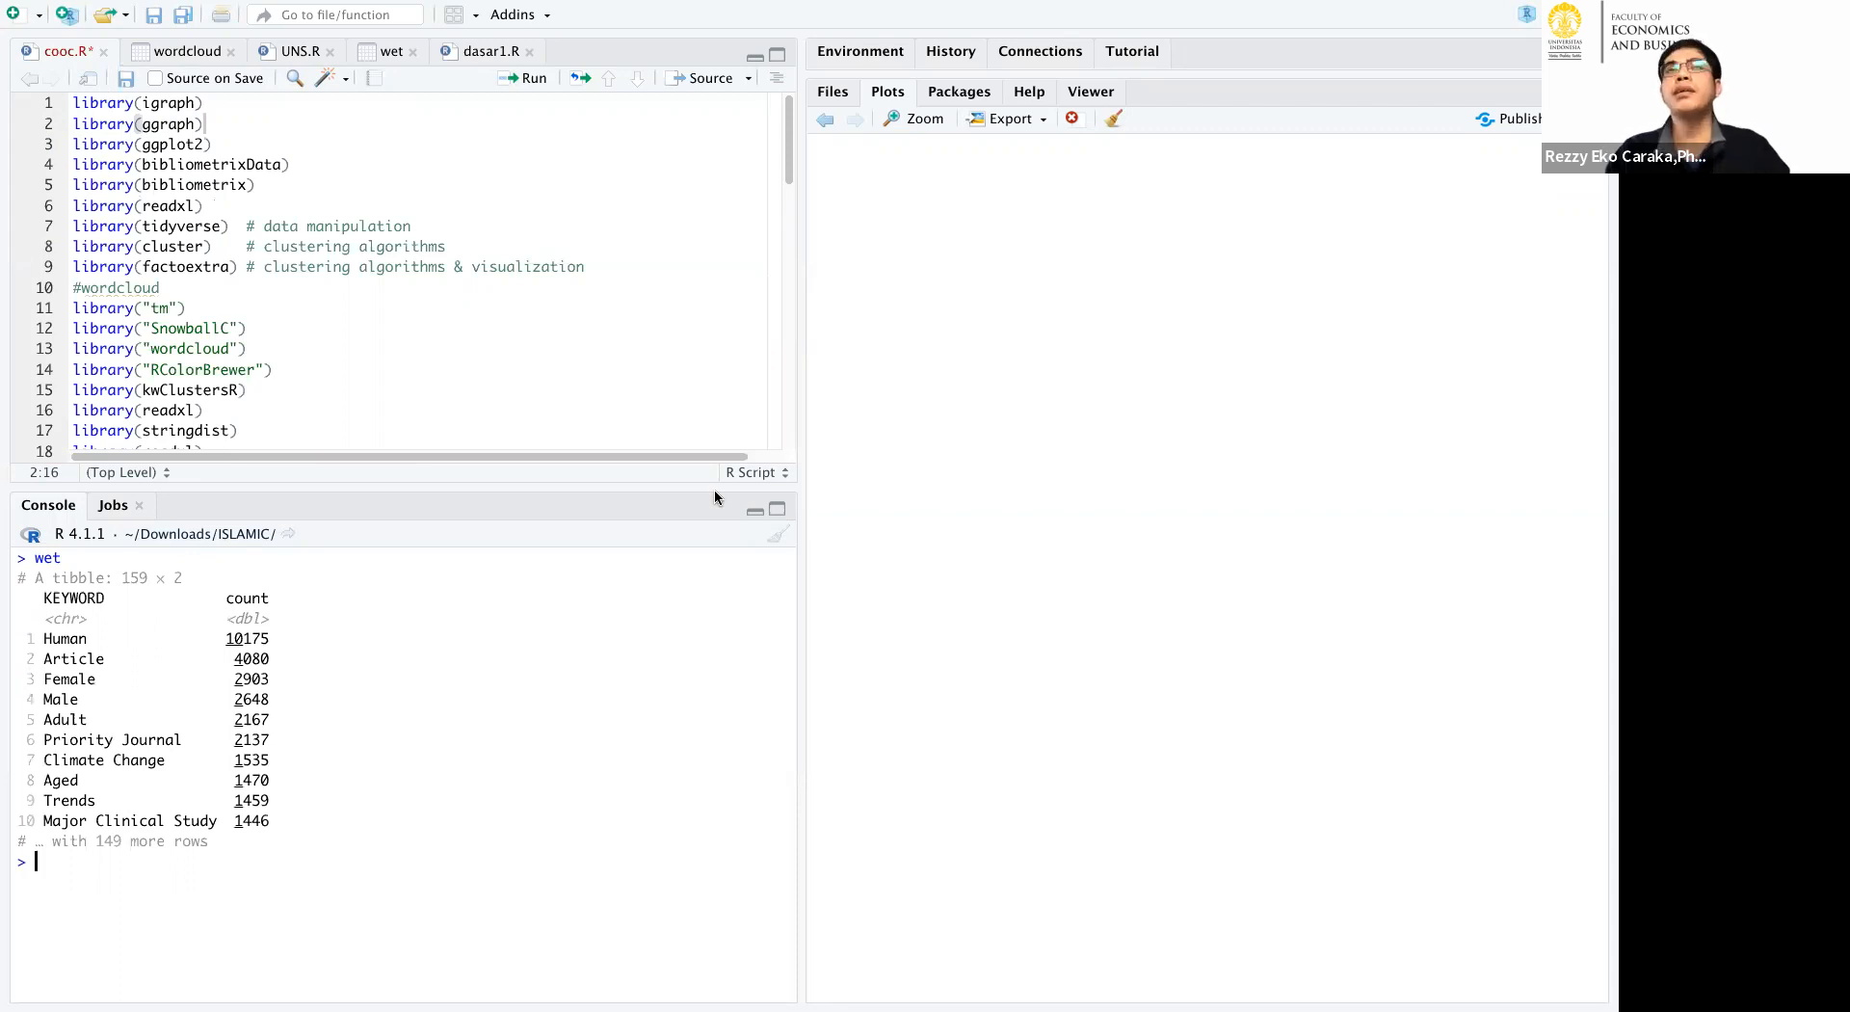
Show the project's files and environment objects, and run cooc.R from its first library call through View(wordcloud).
{"action": "left_click", "coordinate": [824, 96]}
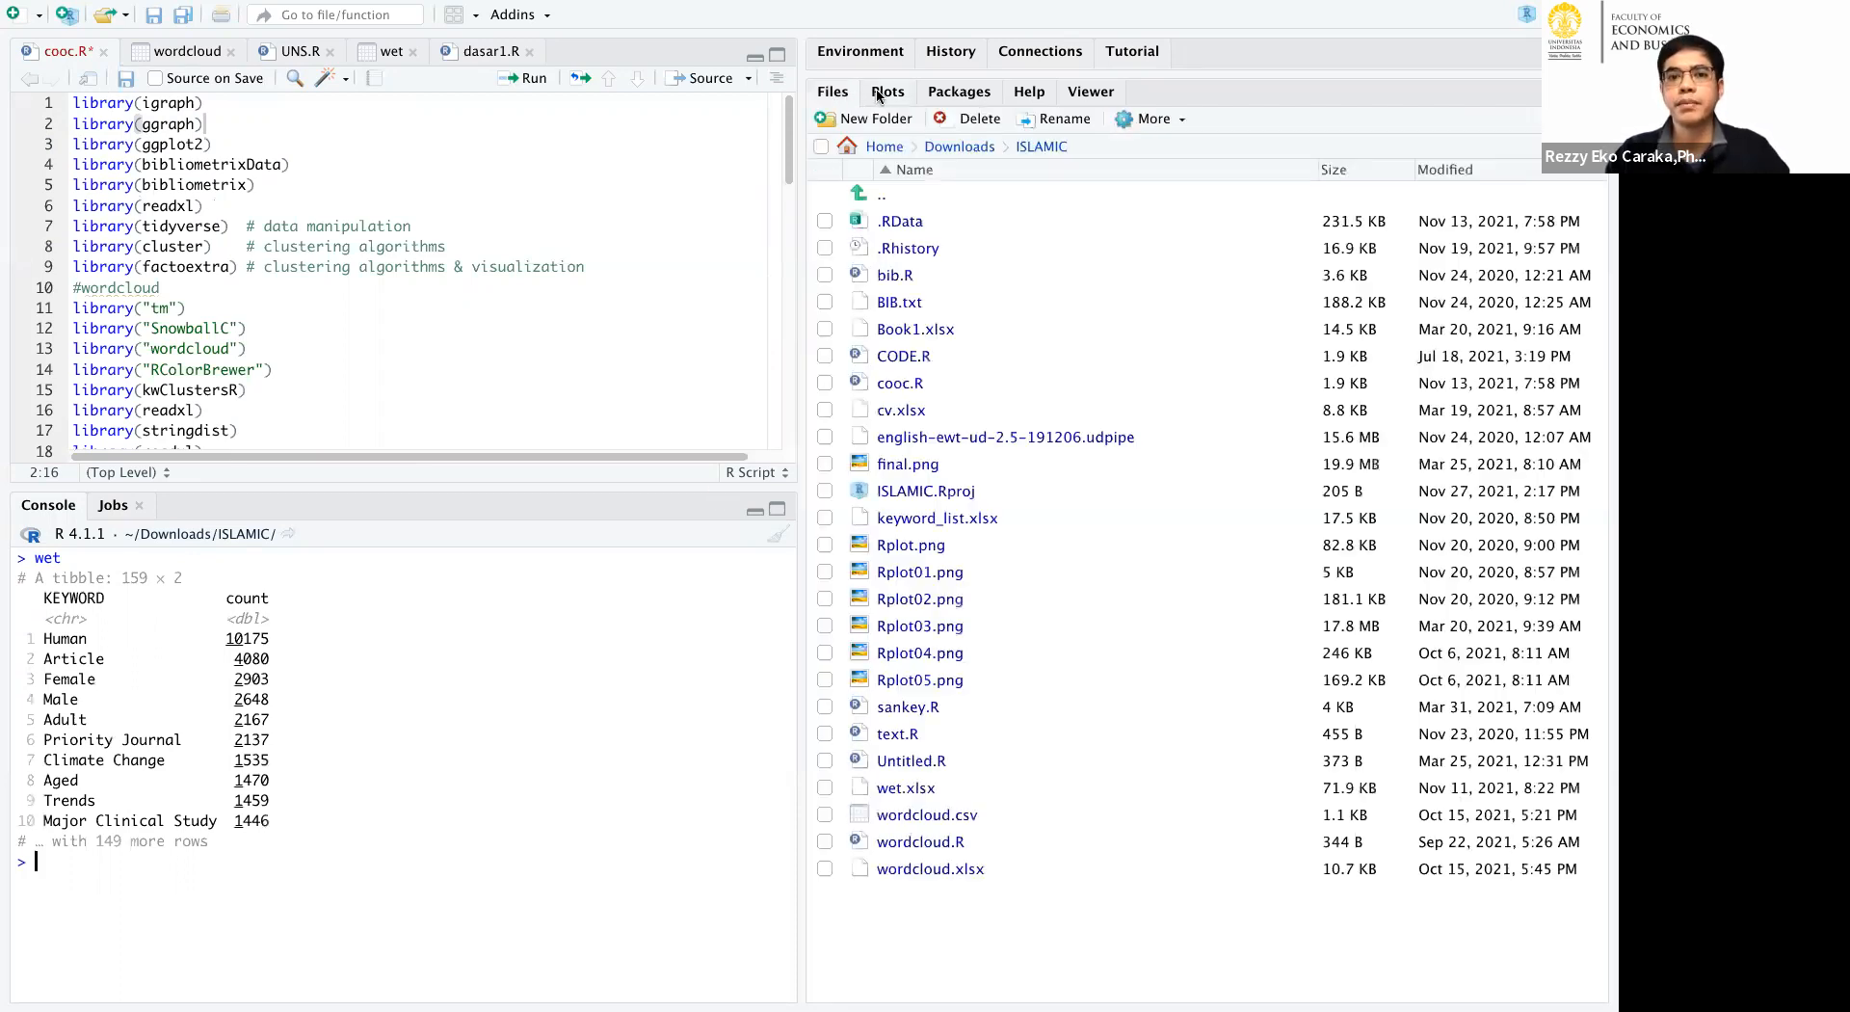
{"action": "left_click", "coordinate": [861, 51]}
{"action": "left_click", "coordinate": [517, 101]}
{"action": "left_click", "coordinate": [522, 78]}
{"action": "left_click", "coordinate": [522, 78]}
{"action": "left_click", "coordinate": [522, 78]}
{"action": "left_click", "coordinate": [522, 78]}
{"action": "left_click", "coordinate": [523, 78]}
{"action": "left_click", "coordinate": [522, 78]}
{"action": "left_click", "coordinate": [523, 78]}
{"action": "left_click", "coordinate": [523, 78]}
{"action": "left_click", "coordinate": [522, 78]}
{"action": "left_click", "coordinate": [522, 78]}
{"action": "left_click", "coordinate": [522, 78]}
{"action": "left_click", "coordinate": [522, 78]}
{"action": "left_click", "coordinate": [522, 78]}
{"action": "left_click", "coordinate": [522, 78]}
{"action": "left_click", "coordinate": [523, 78]}
{"action": "double_click", "coordinate": [523, 78]}
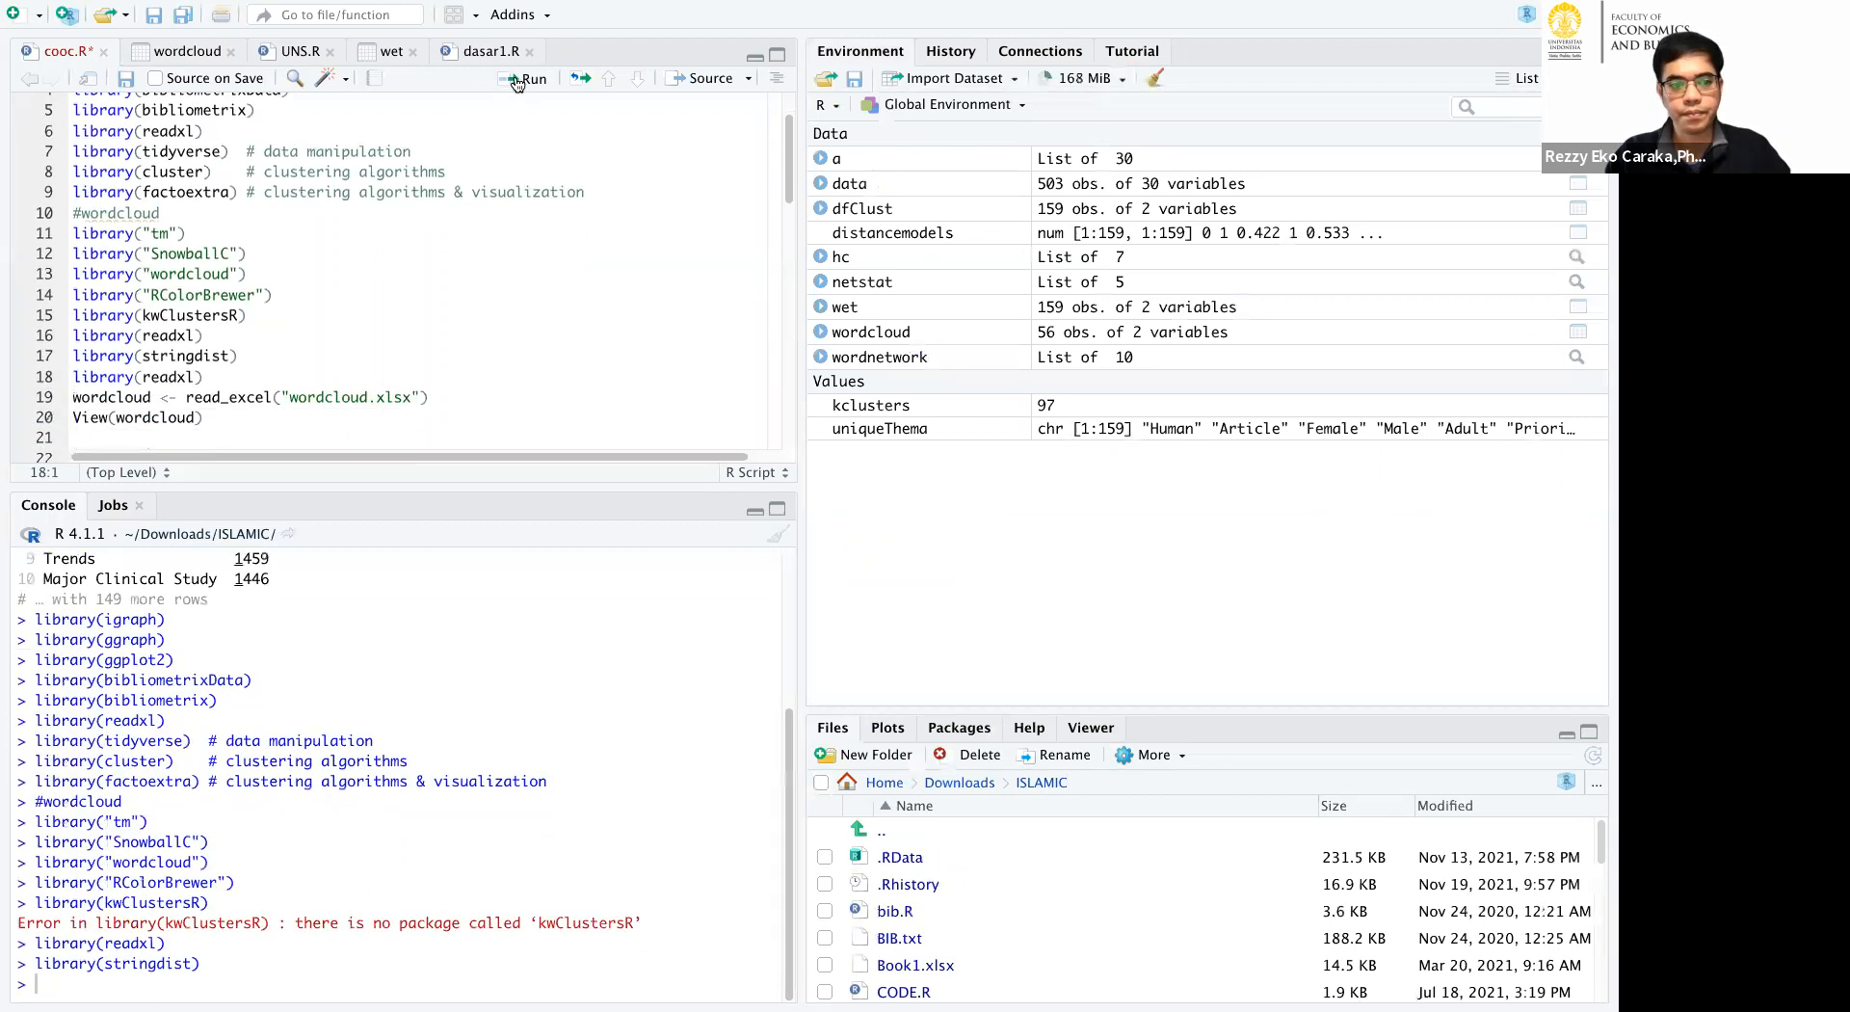
{"action": "left_click", "coordinate": [516, 83]}
{"action": "left_click", "coordinate": [517, 83]}
{"action": "left_click", "coordinate": [517, 82]}
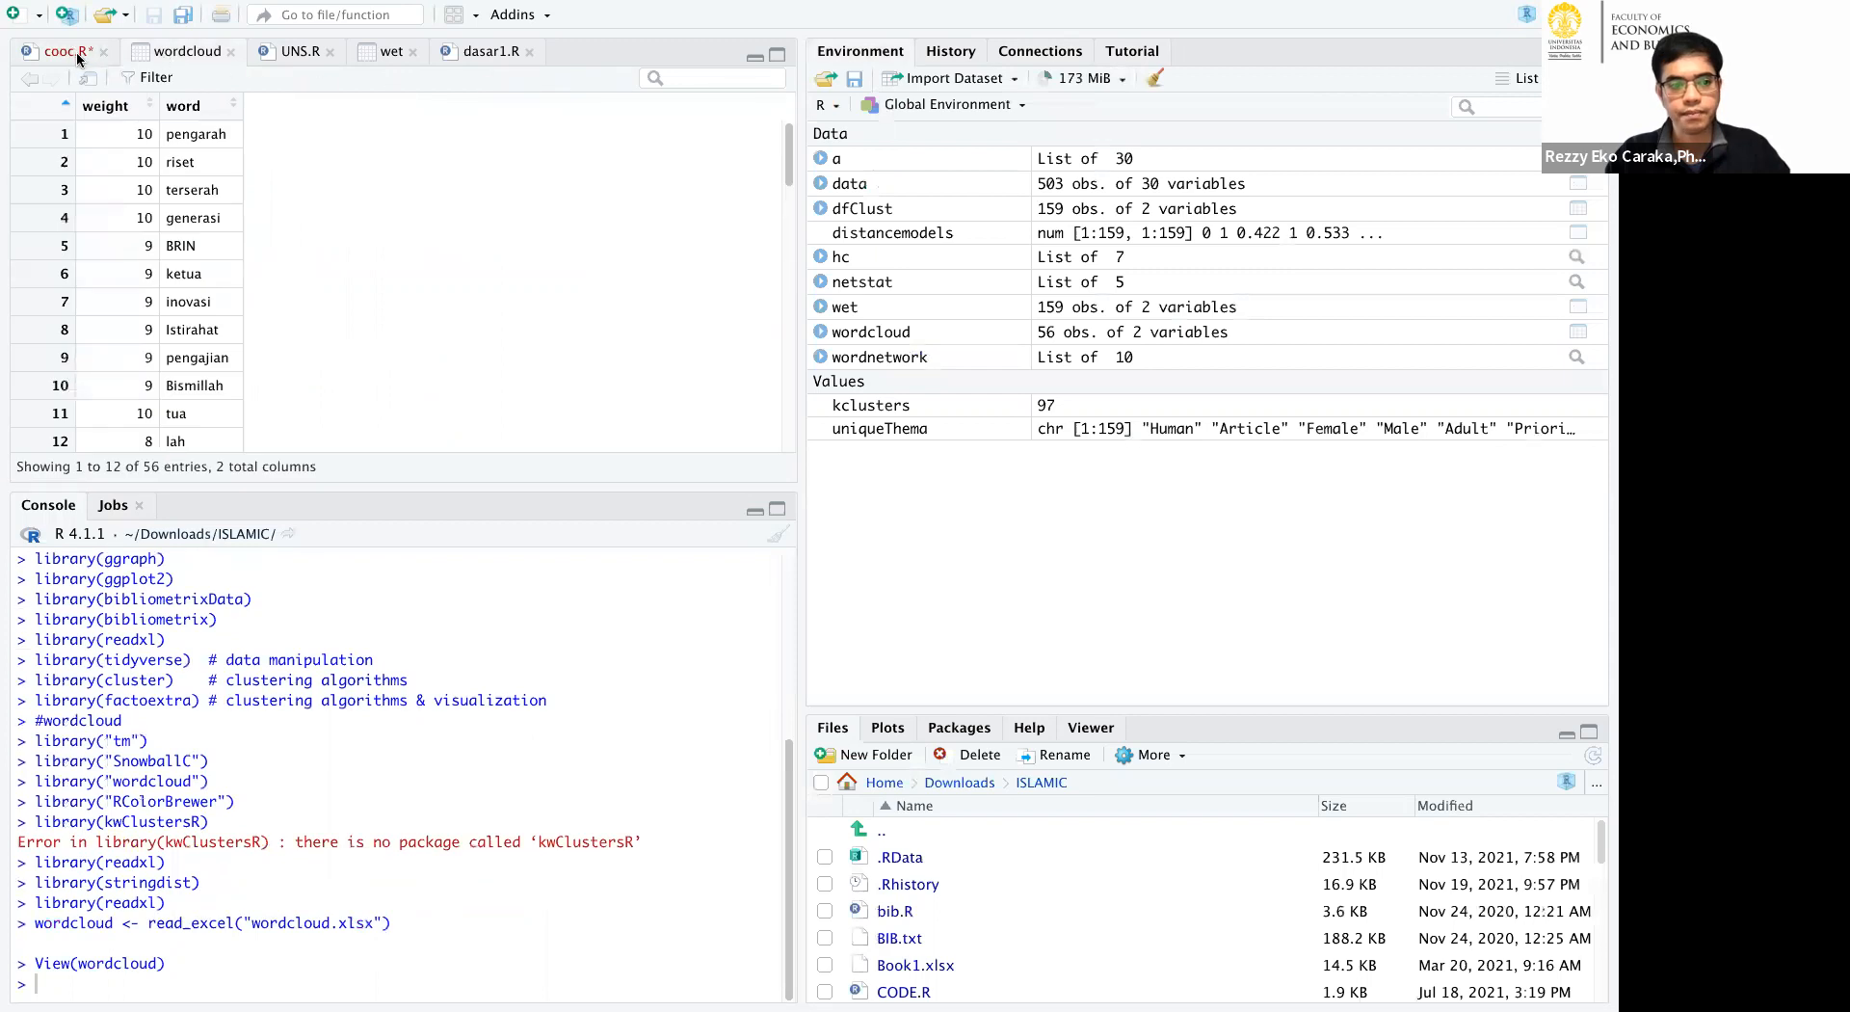
Run the cooc.R line that imports sheet gp of wet.xlsx, and print wet in a cleared console.
{"action": "left_click", "coordinate": [67, 53]}
{"action": "left_click", "coordinate": [526, 78]}
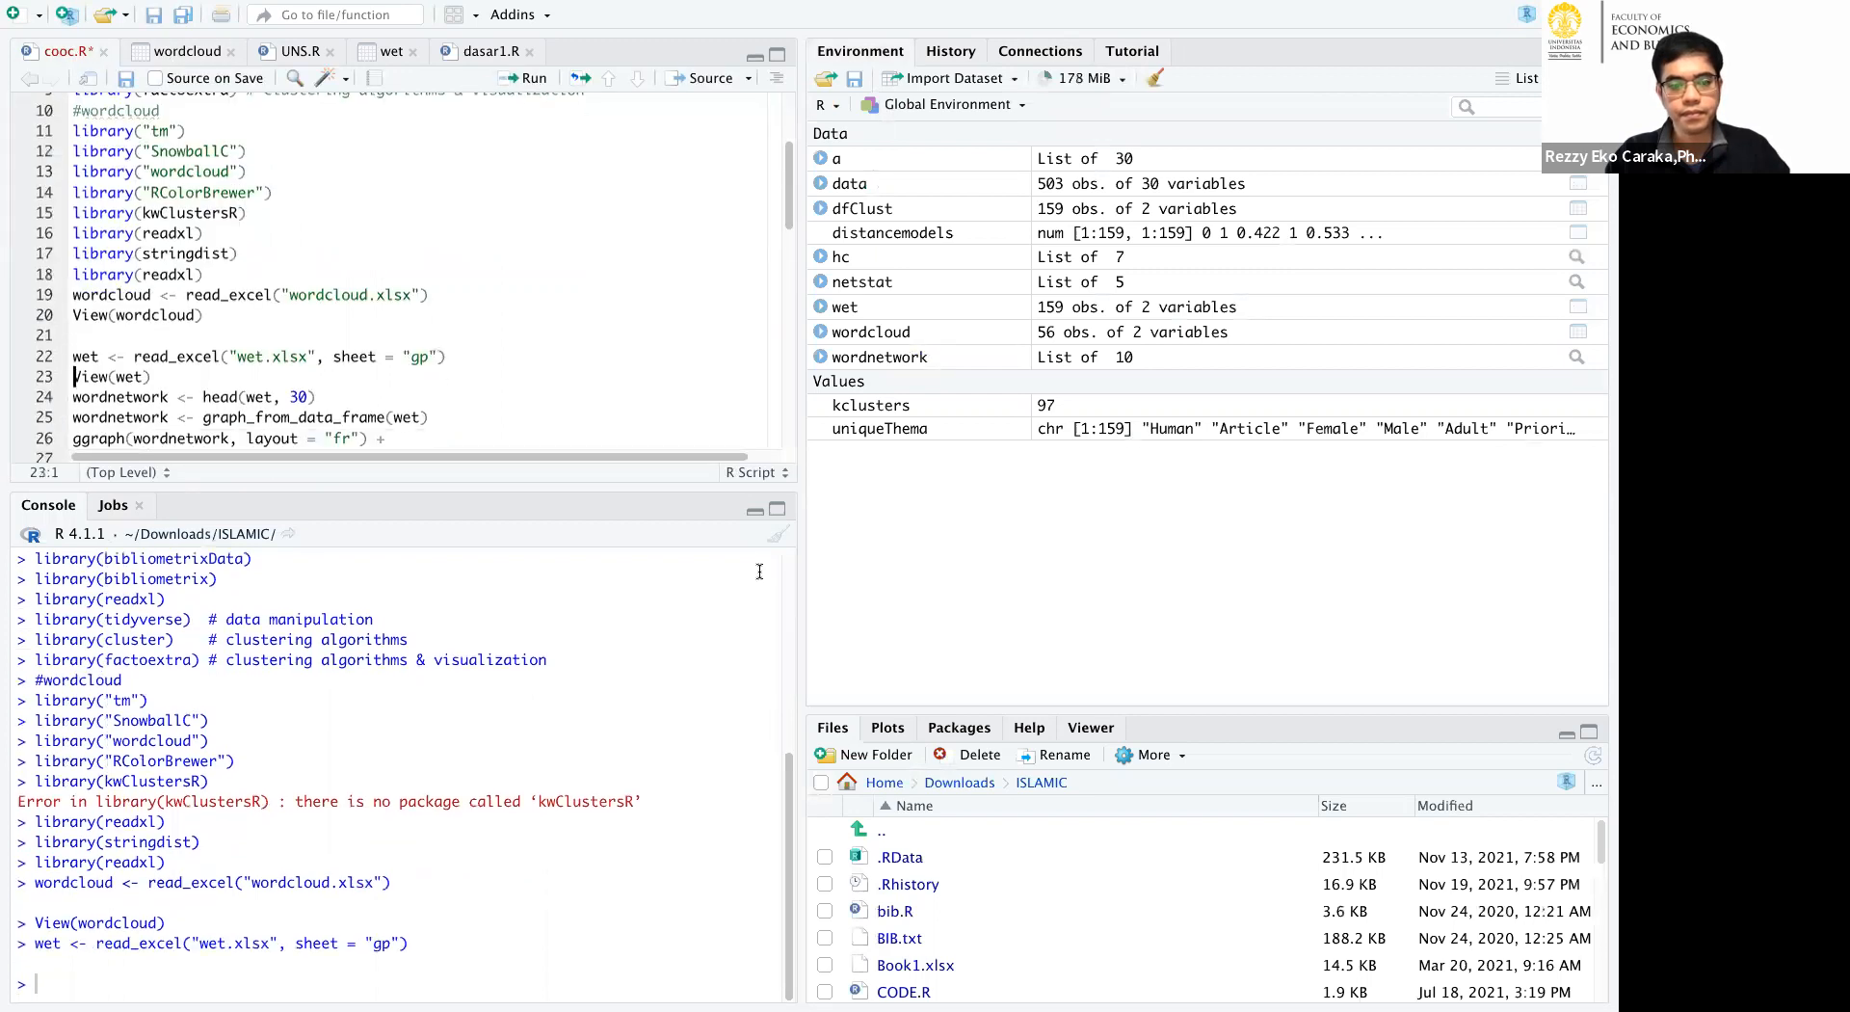
{"action": "left_click", "coordinate": [779, 534]}
{"action": "type", "text": "wet"}
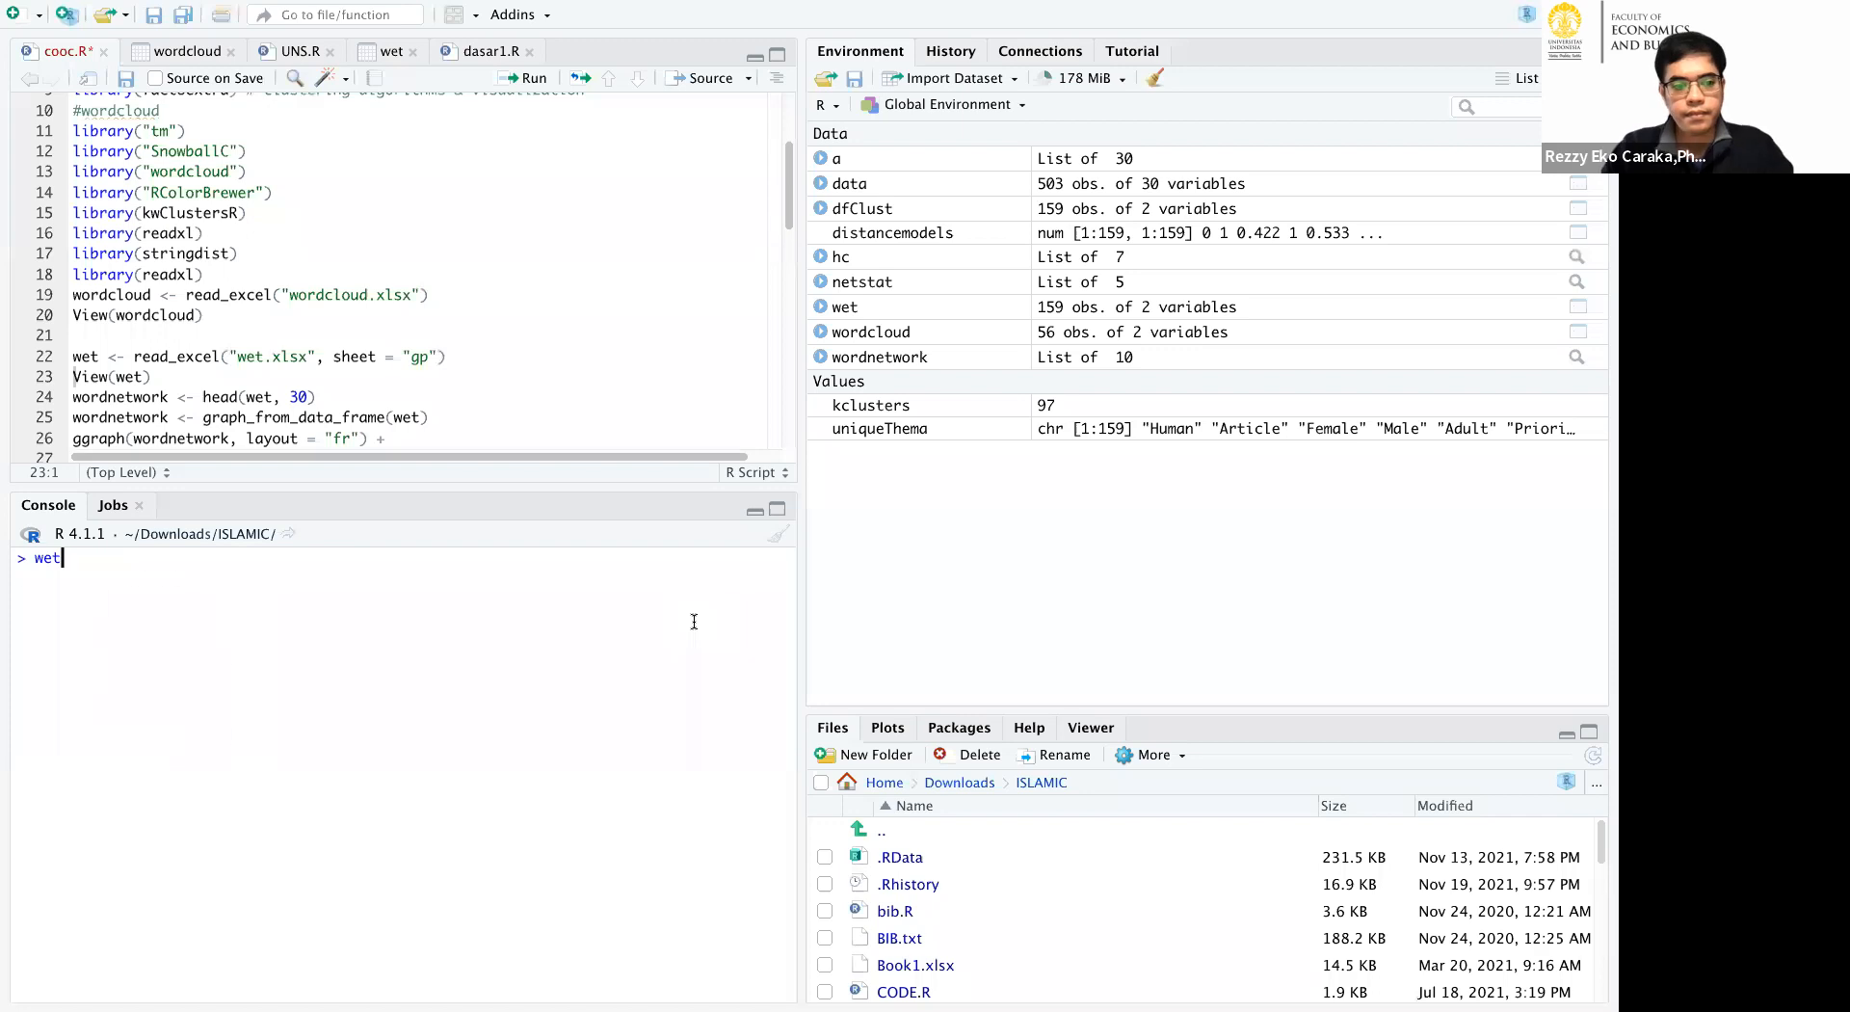
{"action": "key", "text": "Return"}
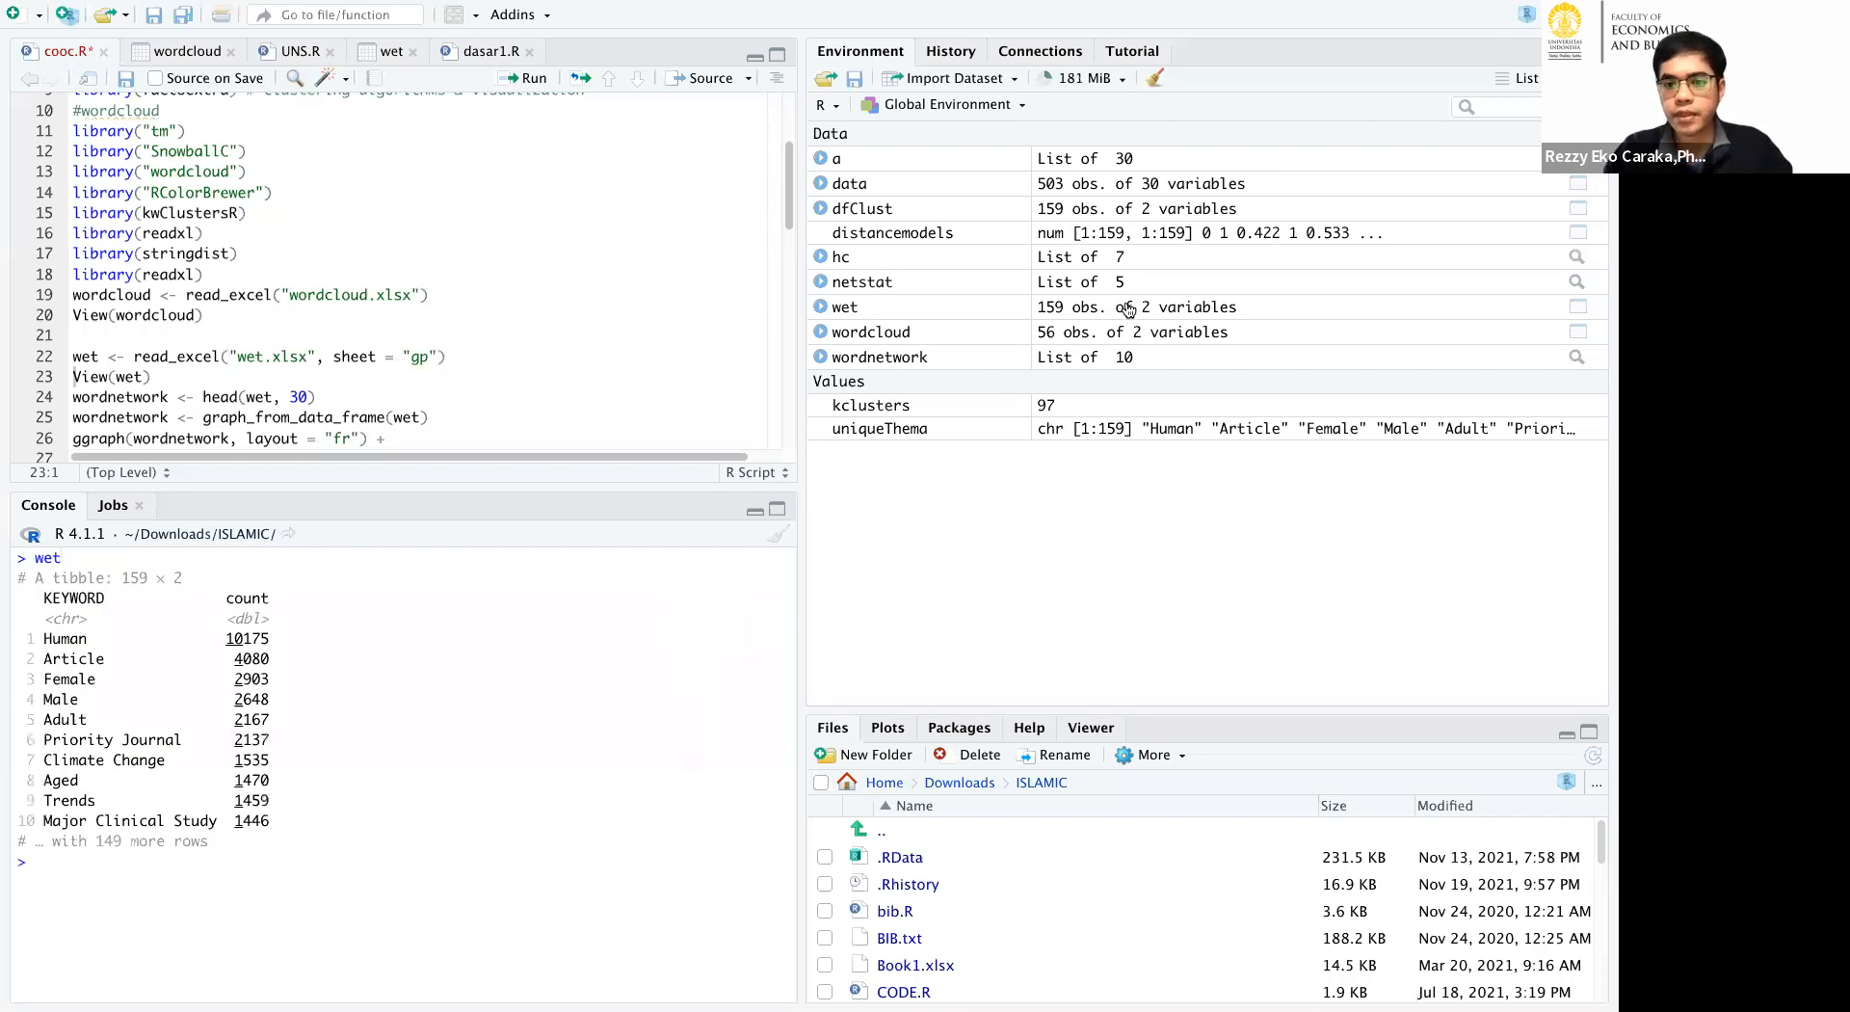
Open the wet data as a table, examine its keywords and counts, and return to the cooc.R script.
{"action": "left_click", "coordinate": [1128, 309]}
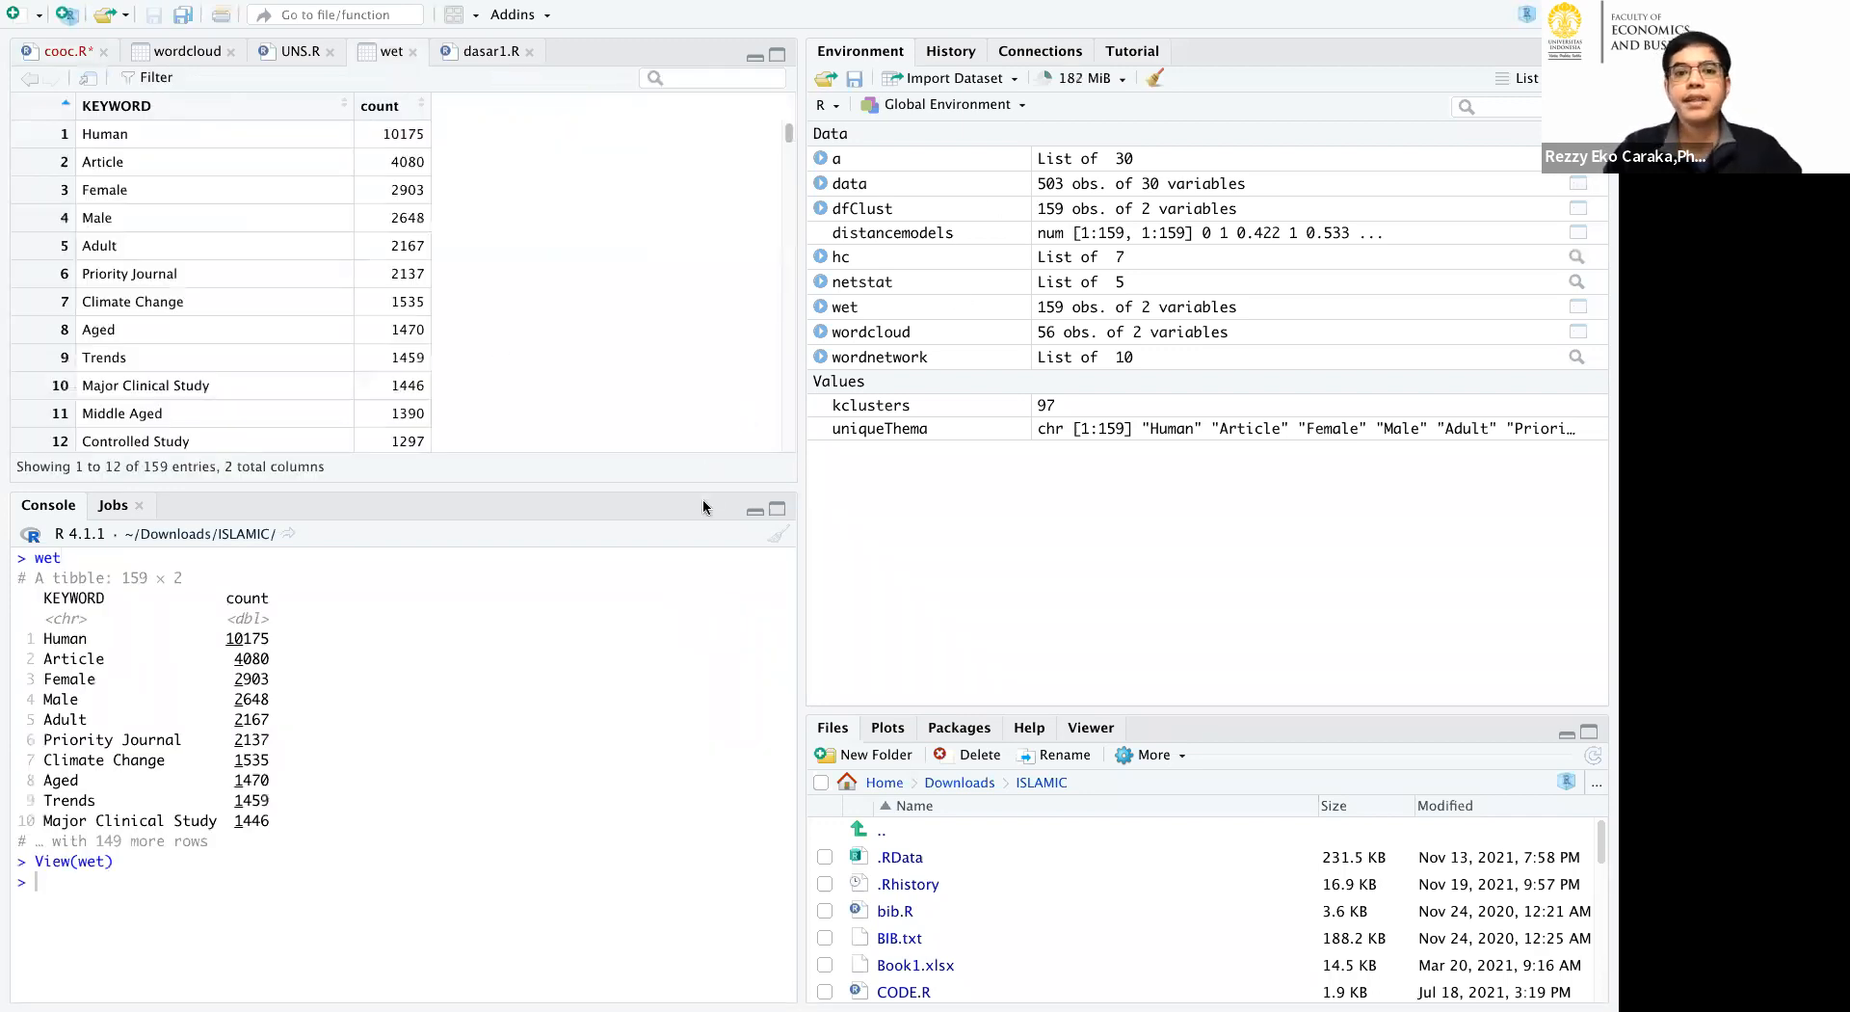
{"action": "left_click_drag", "start_coordinate": [618, 488], "coordinate": [618, 709]}
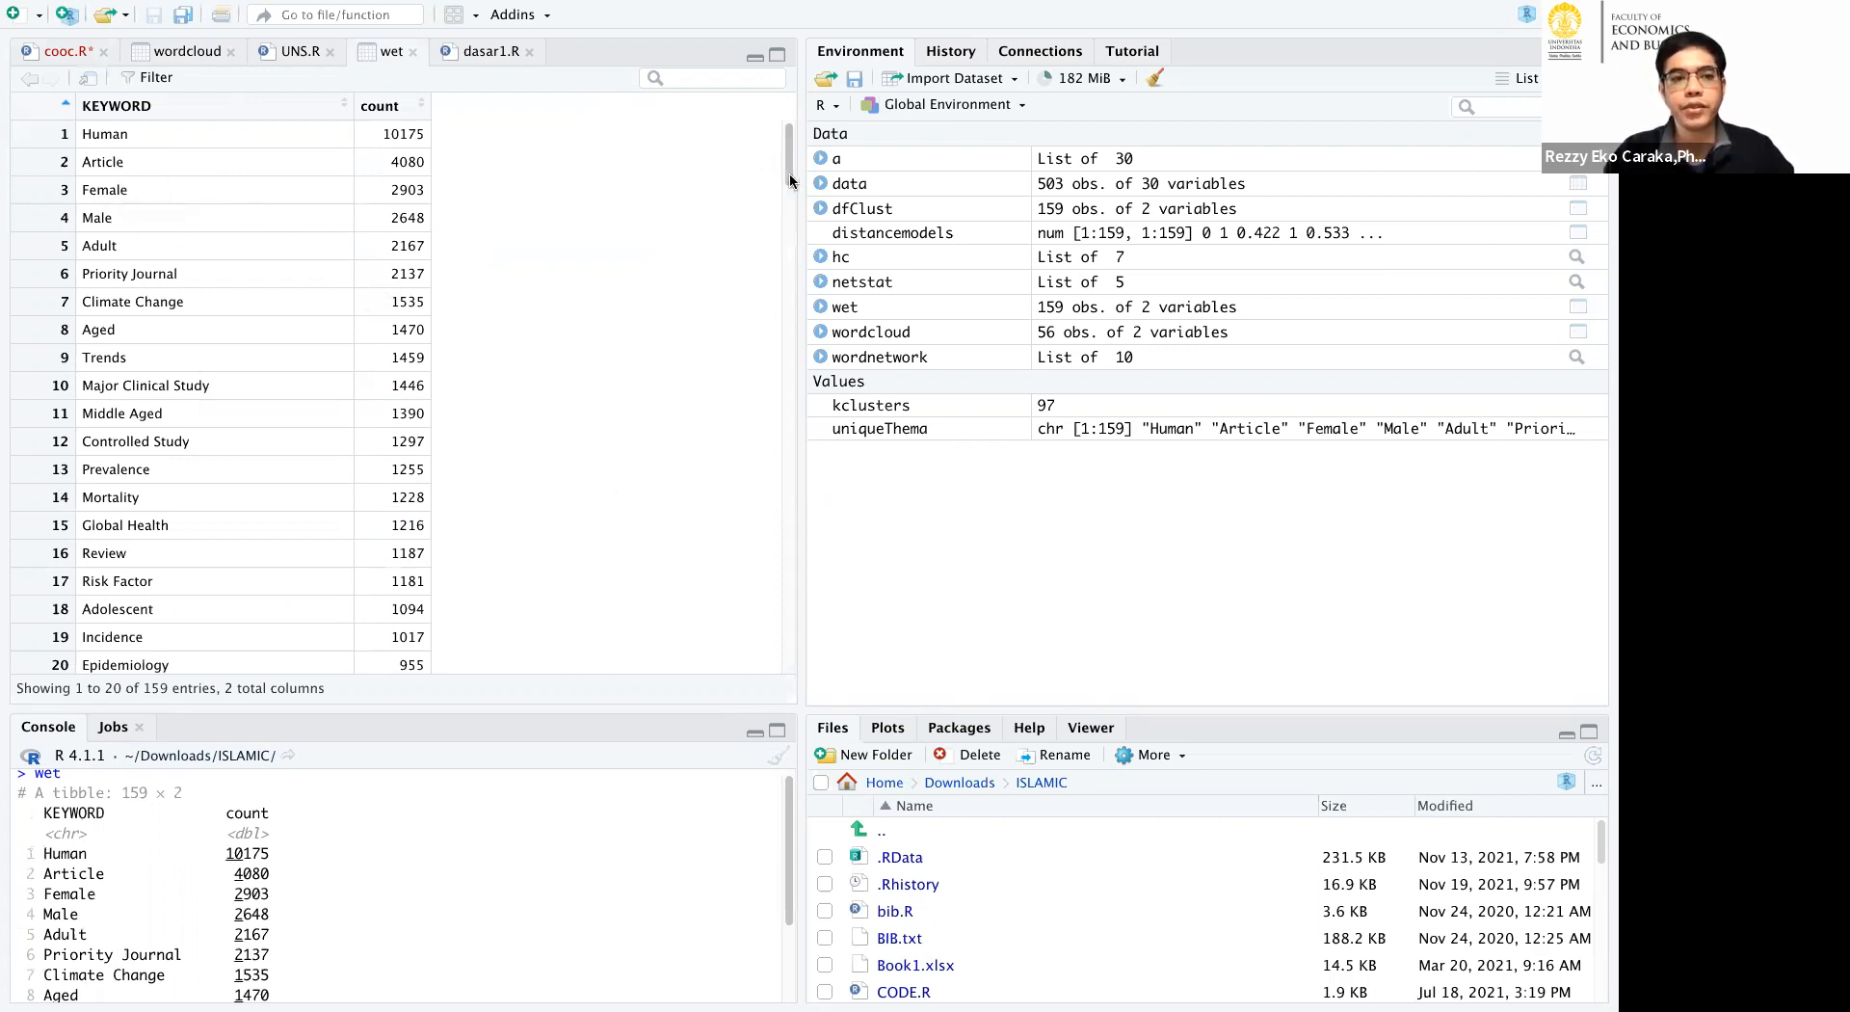
{"action": "scroll", "coordinate": [778, 216], "scroll_direction": "down", "scroll_amount": 8}
{"action": "scroll", "coordinate": [794, 339], "scroll_direction": "down", "scroll_amount": 9}
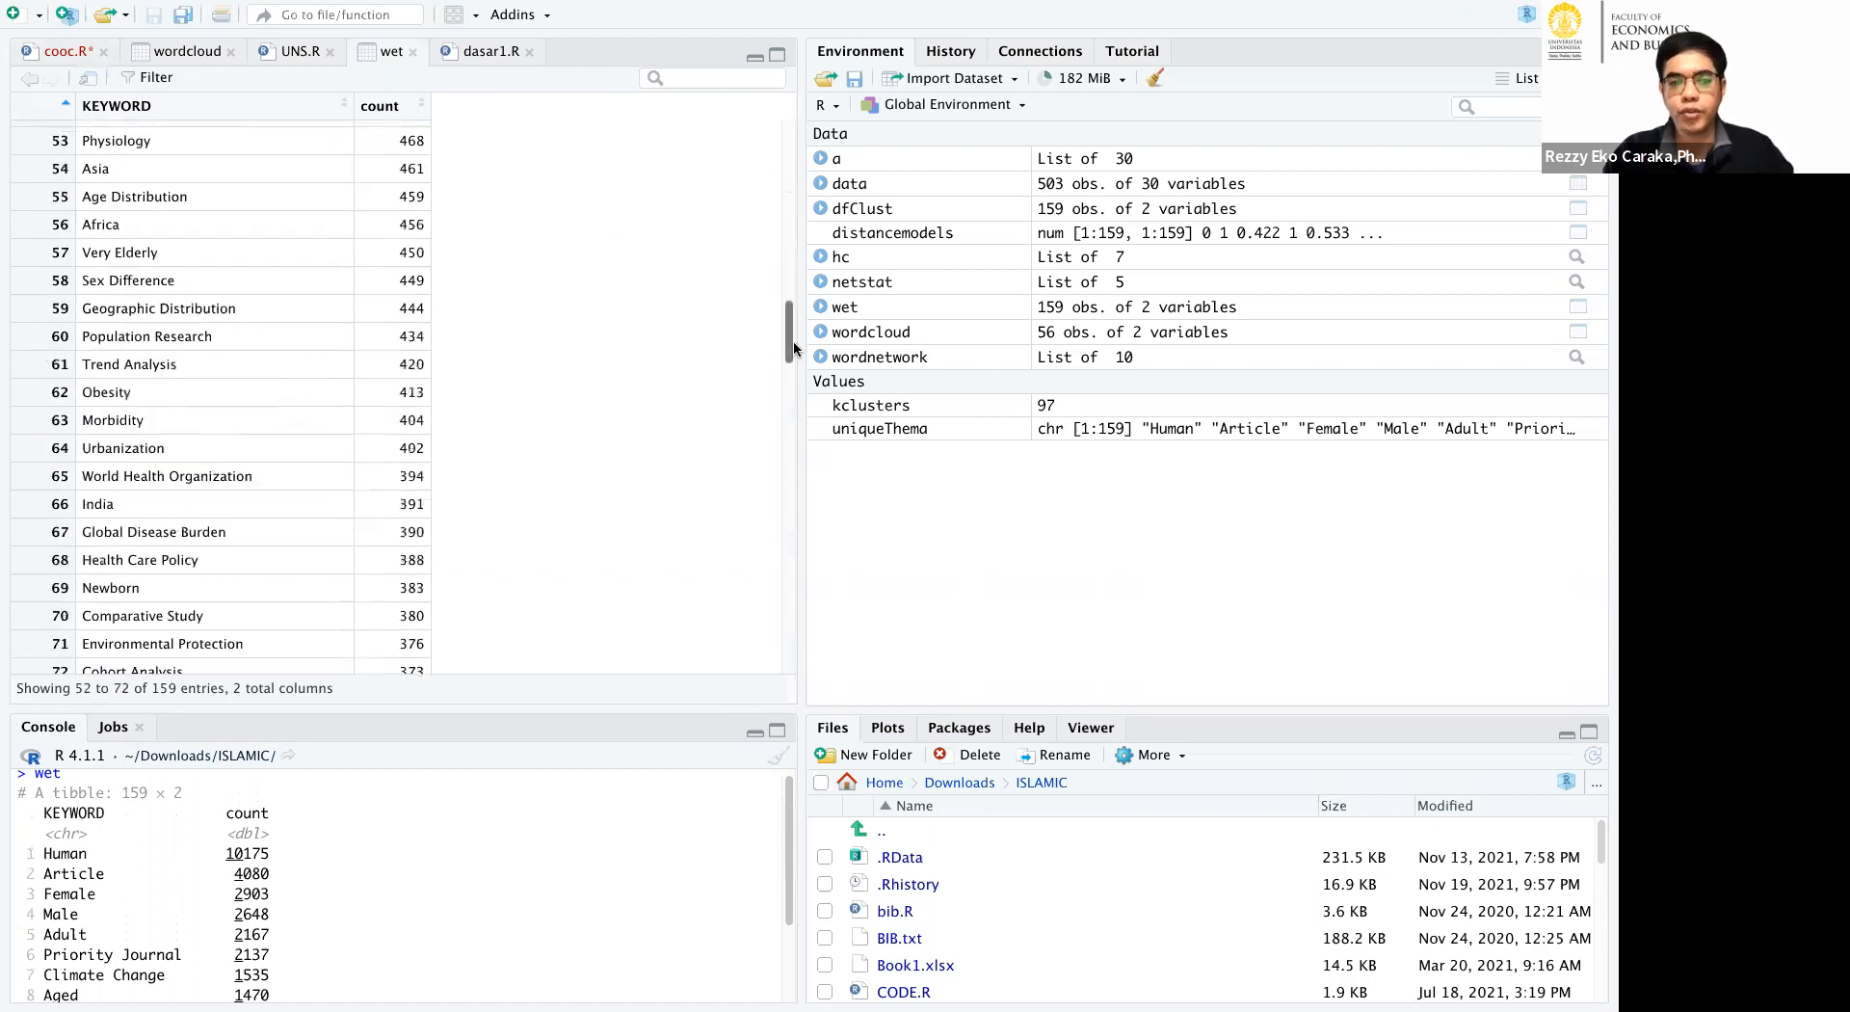
{"action": "scroll", "coordinate": [791, 382], "scroll_direction": "down", "scroll_amount": 4}
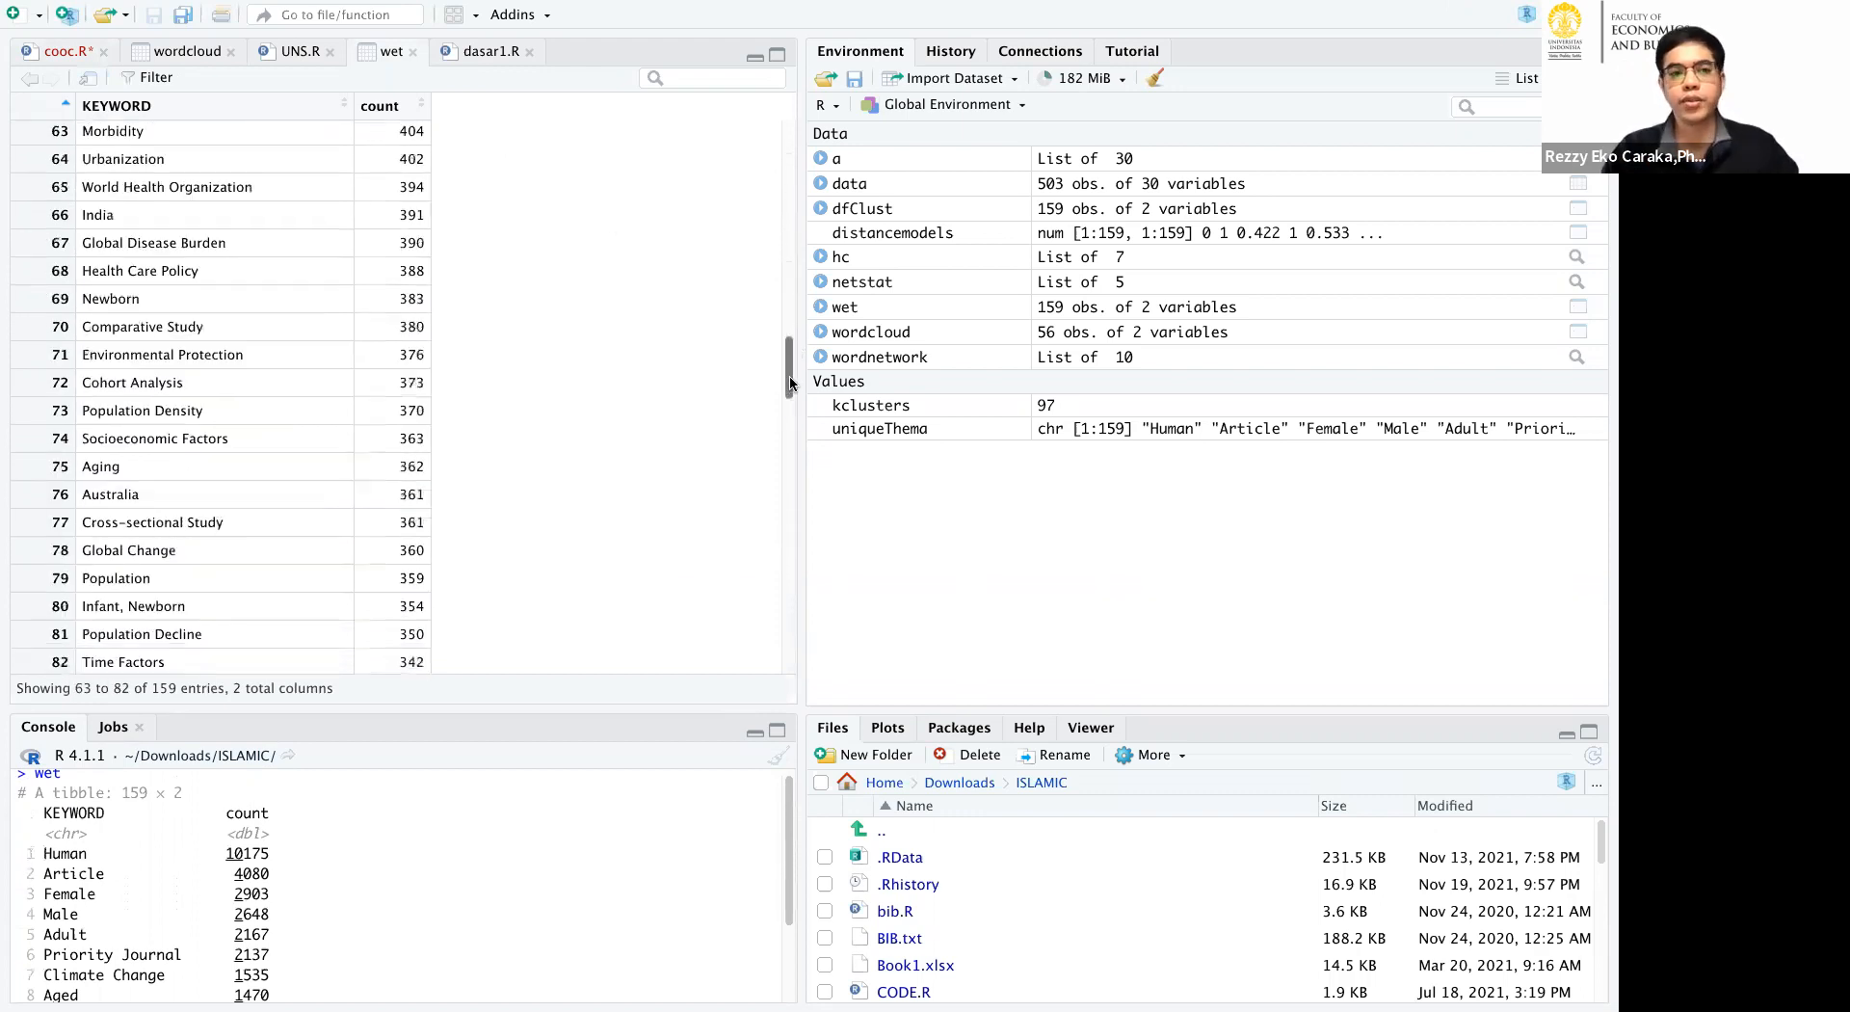
{"action": "left_click_drag", "start_coordinate": [790, 383], "coordinate": [784, 117]}
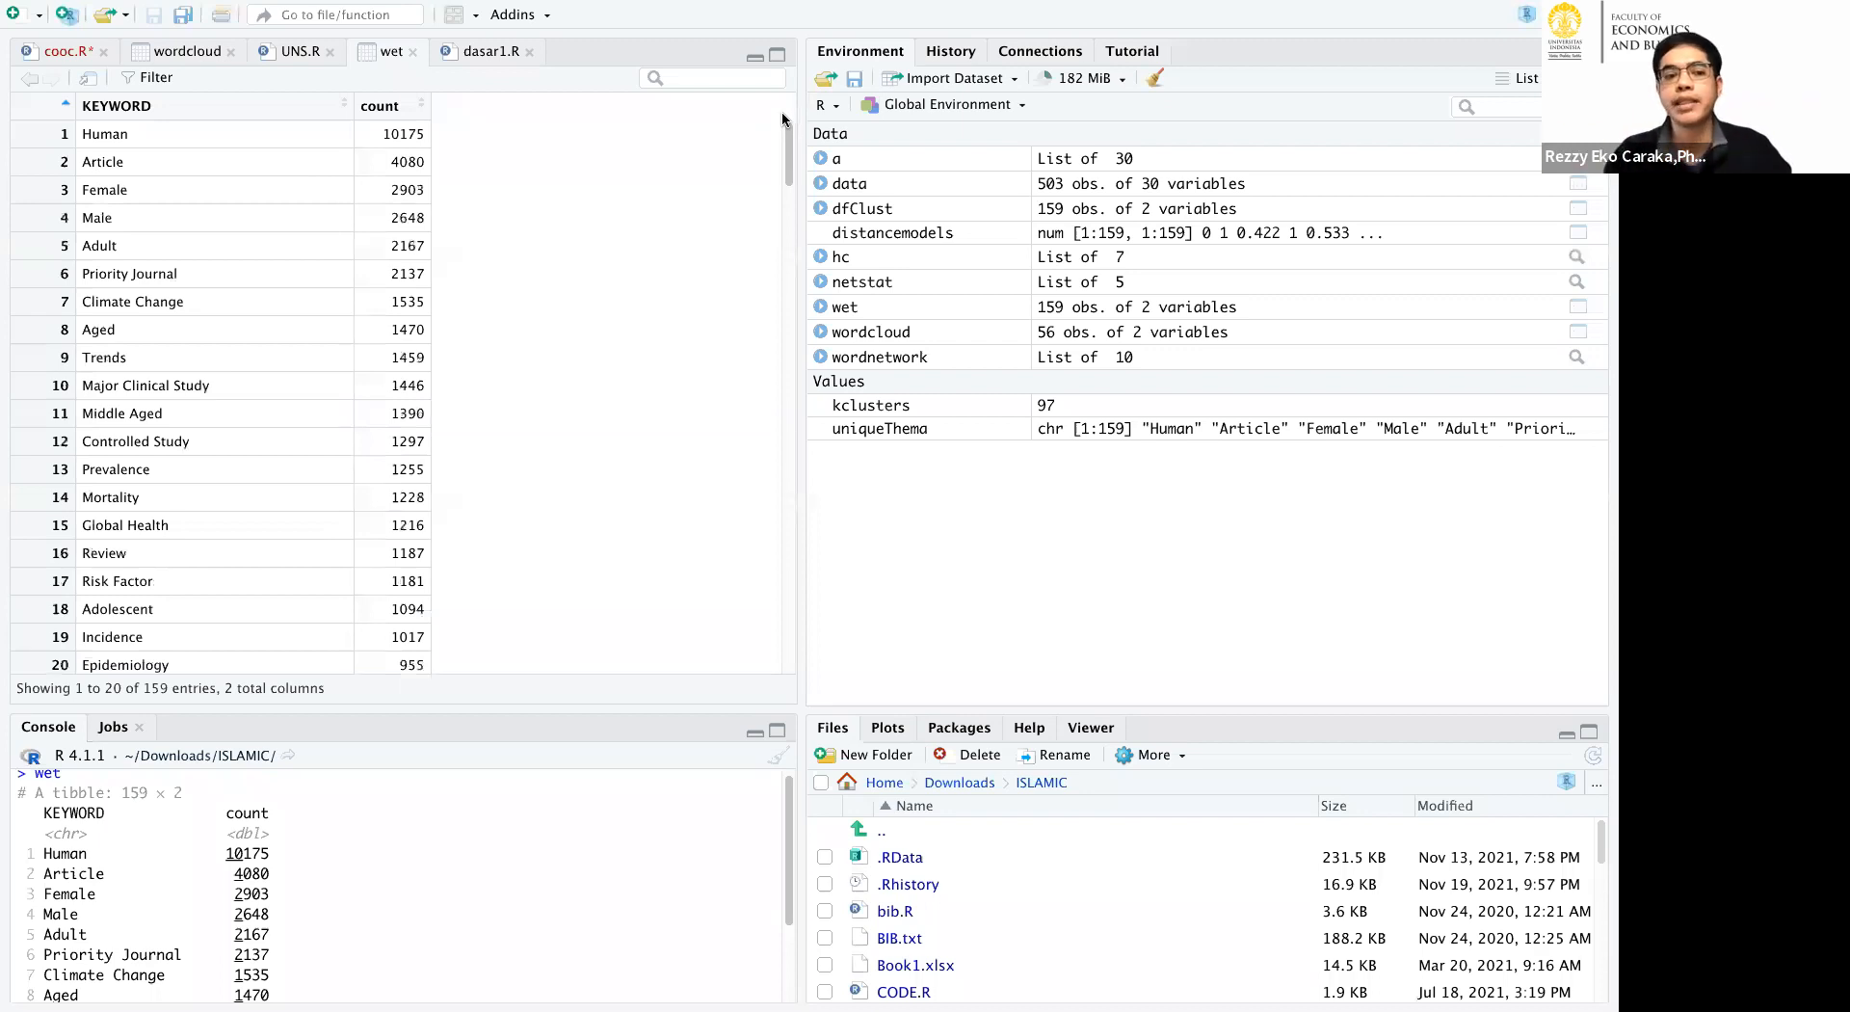
{"action": "left_click", "coordinate": [43, 51]}
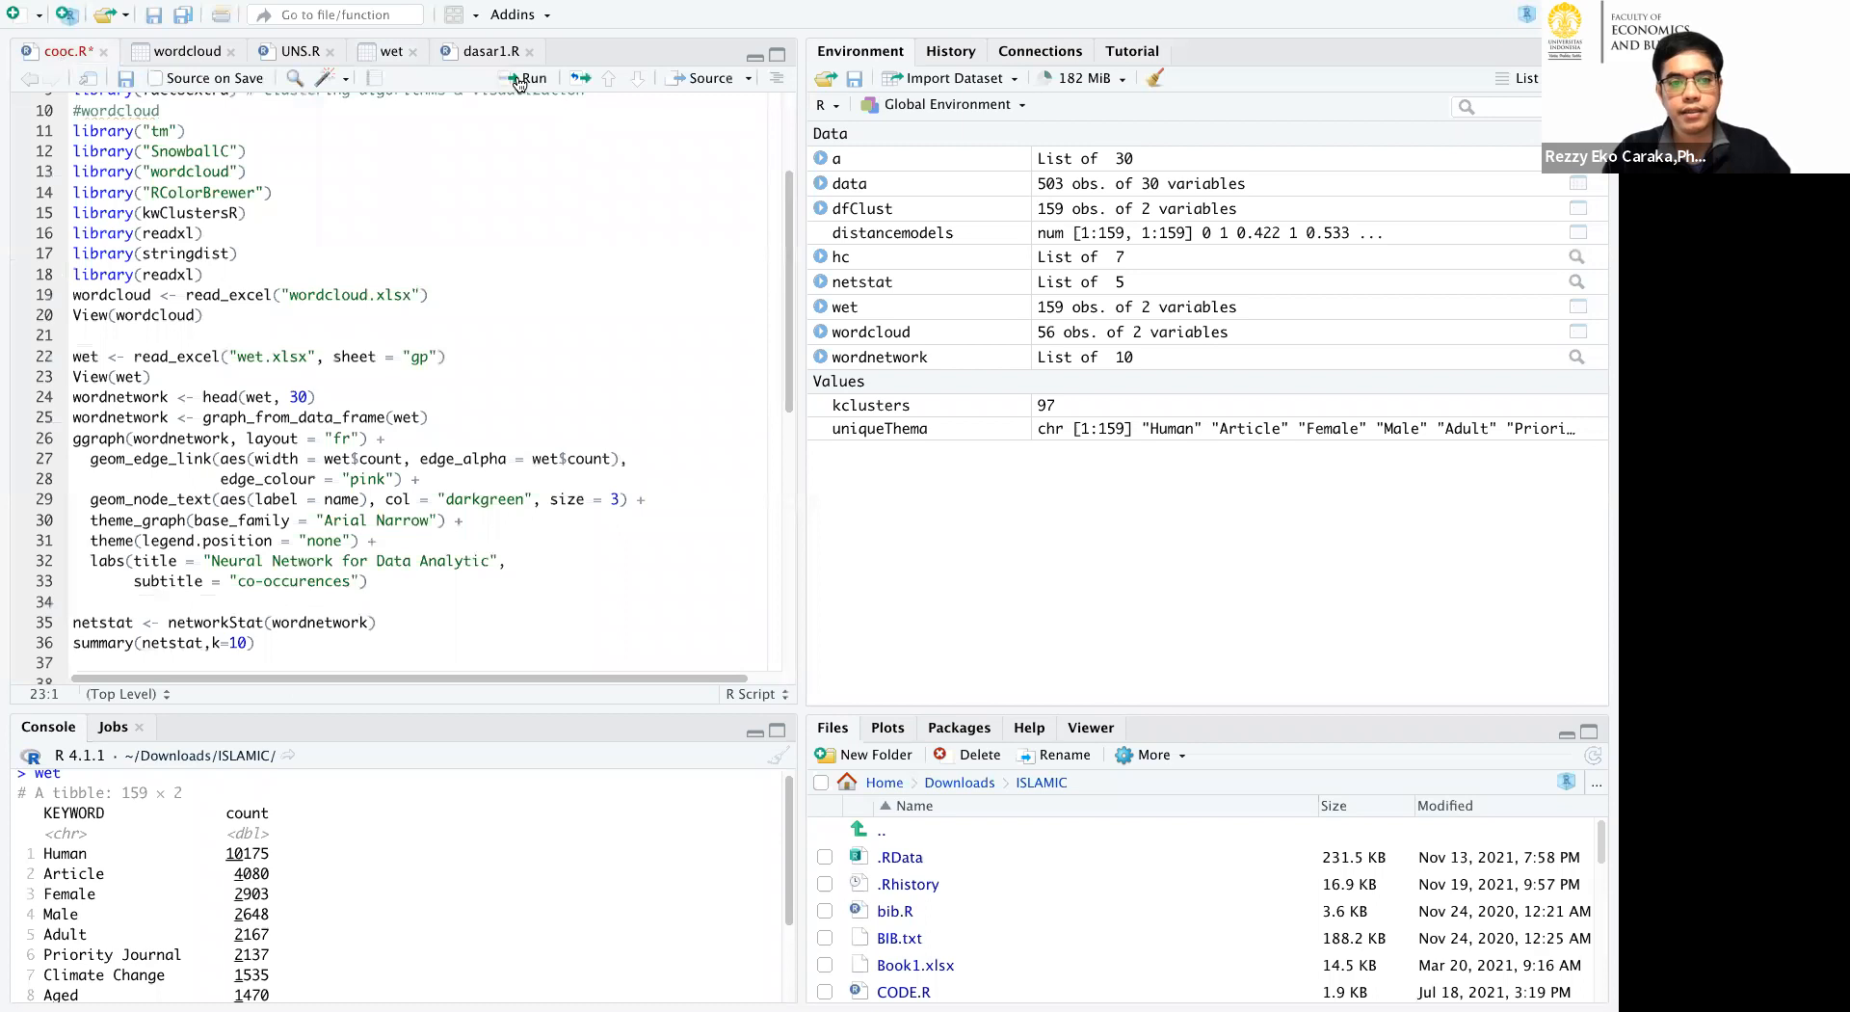
Run cooc.R from View(wet) through the ggraph block to build wordnetwork and plot the keyword co-occurrence network.
{"action": "left_click", "coordinate": [526, 78]}
{"action": "left_click", "coordinate": [95, 56]}
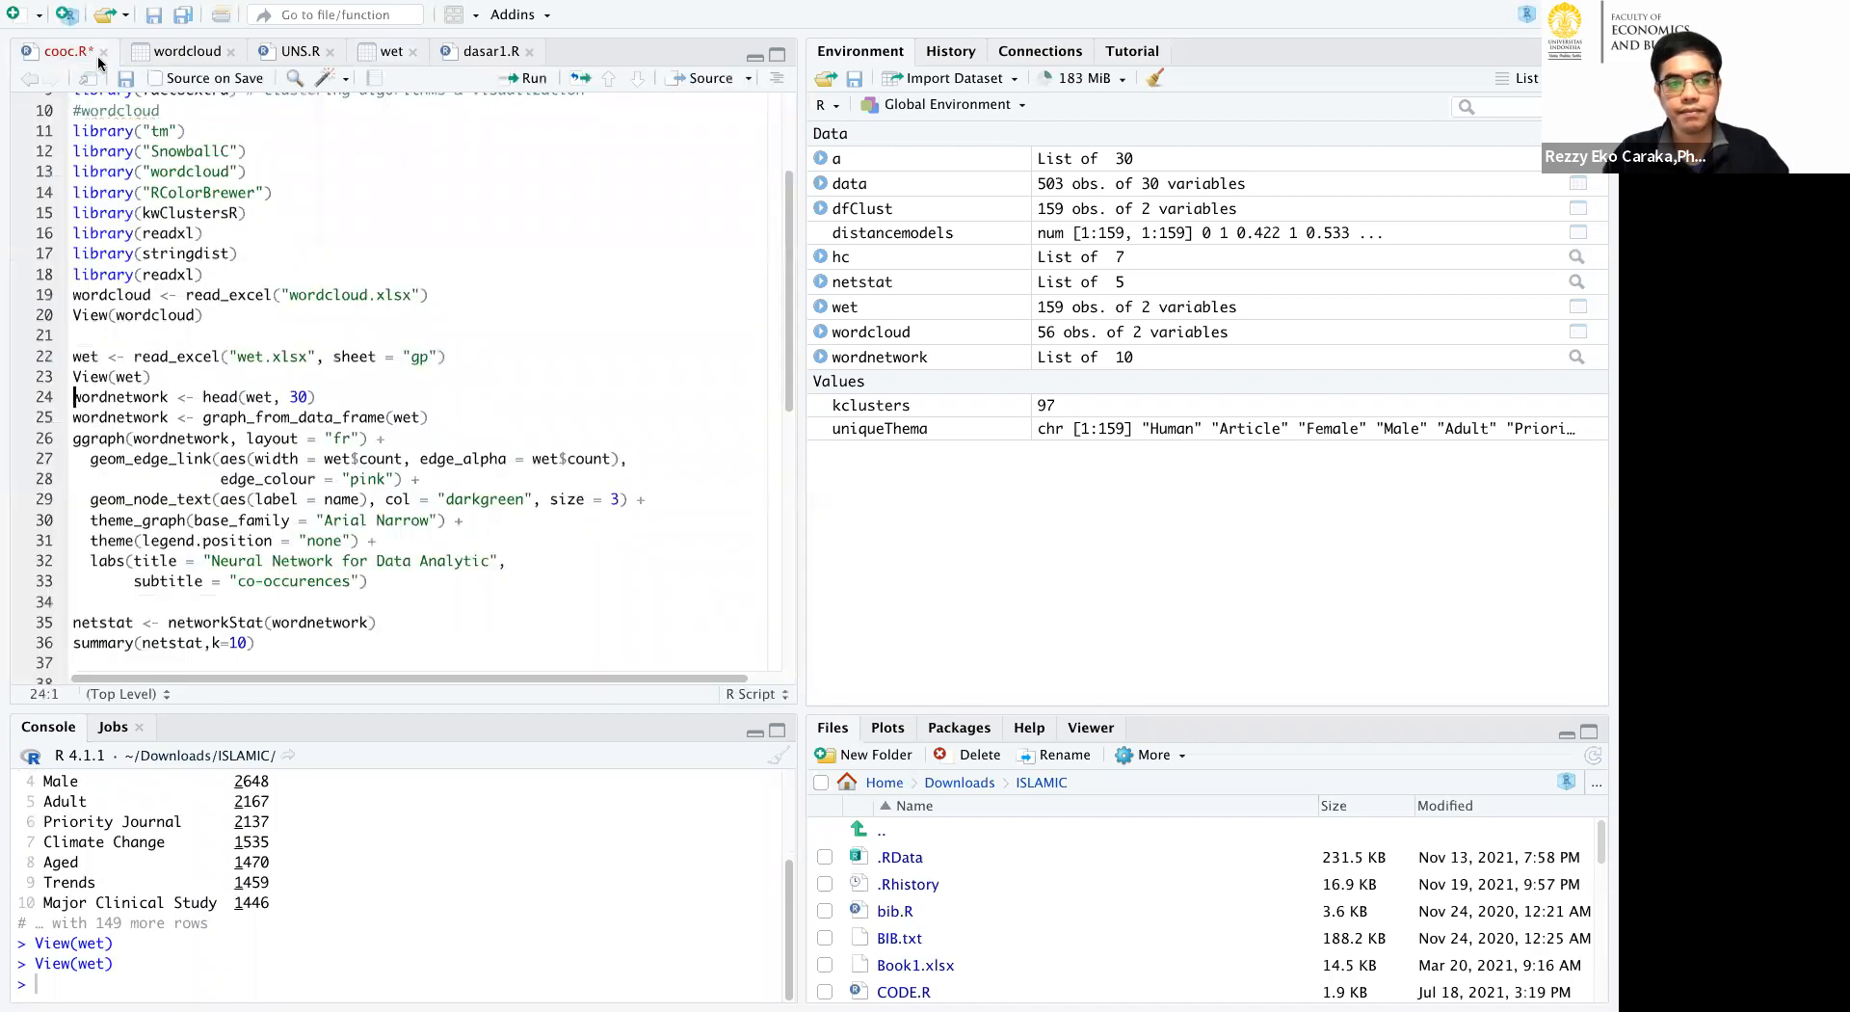
{"action": "left_click", "coordinate": [516, 81]}
{"action": "left_click", "coordinate": [515, 81]}
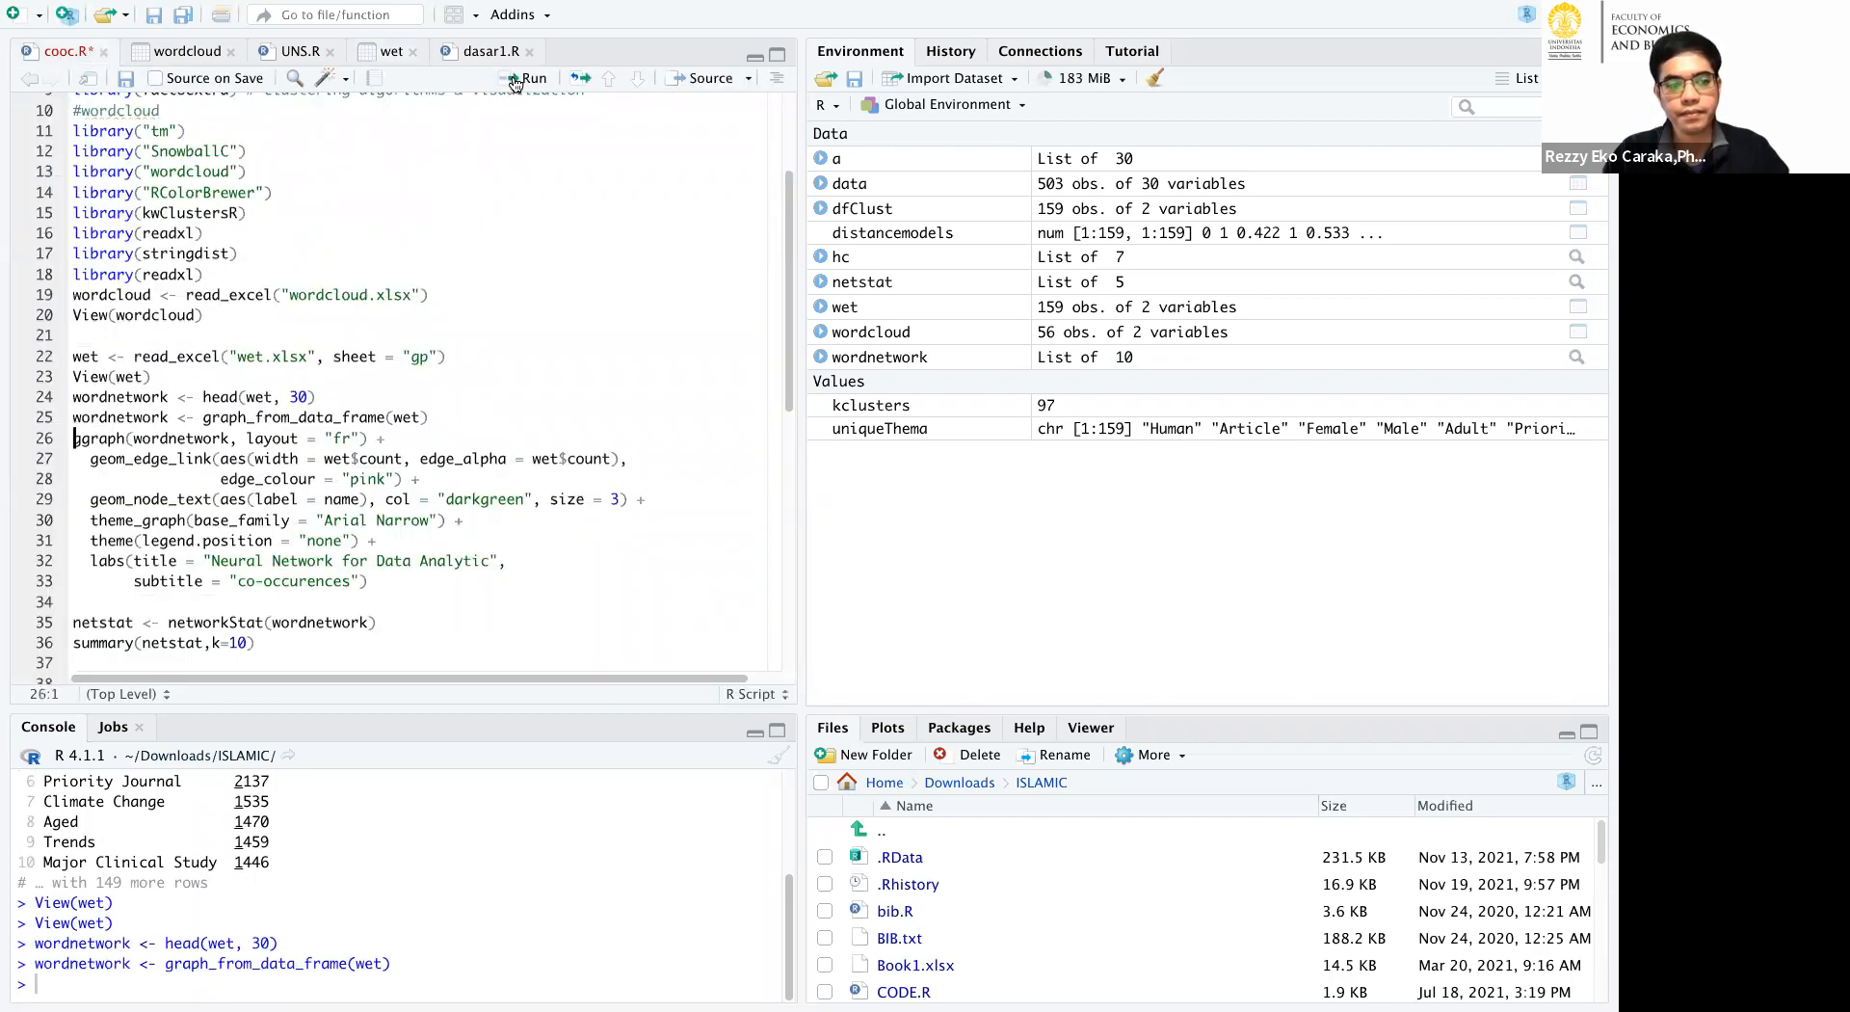
{"action": "left_click", "coordinate": [515, 79]}
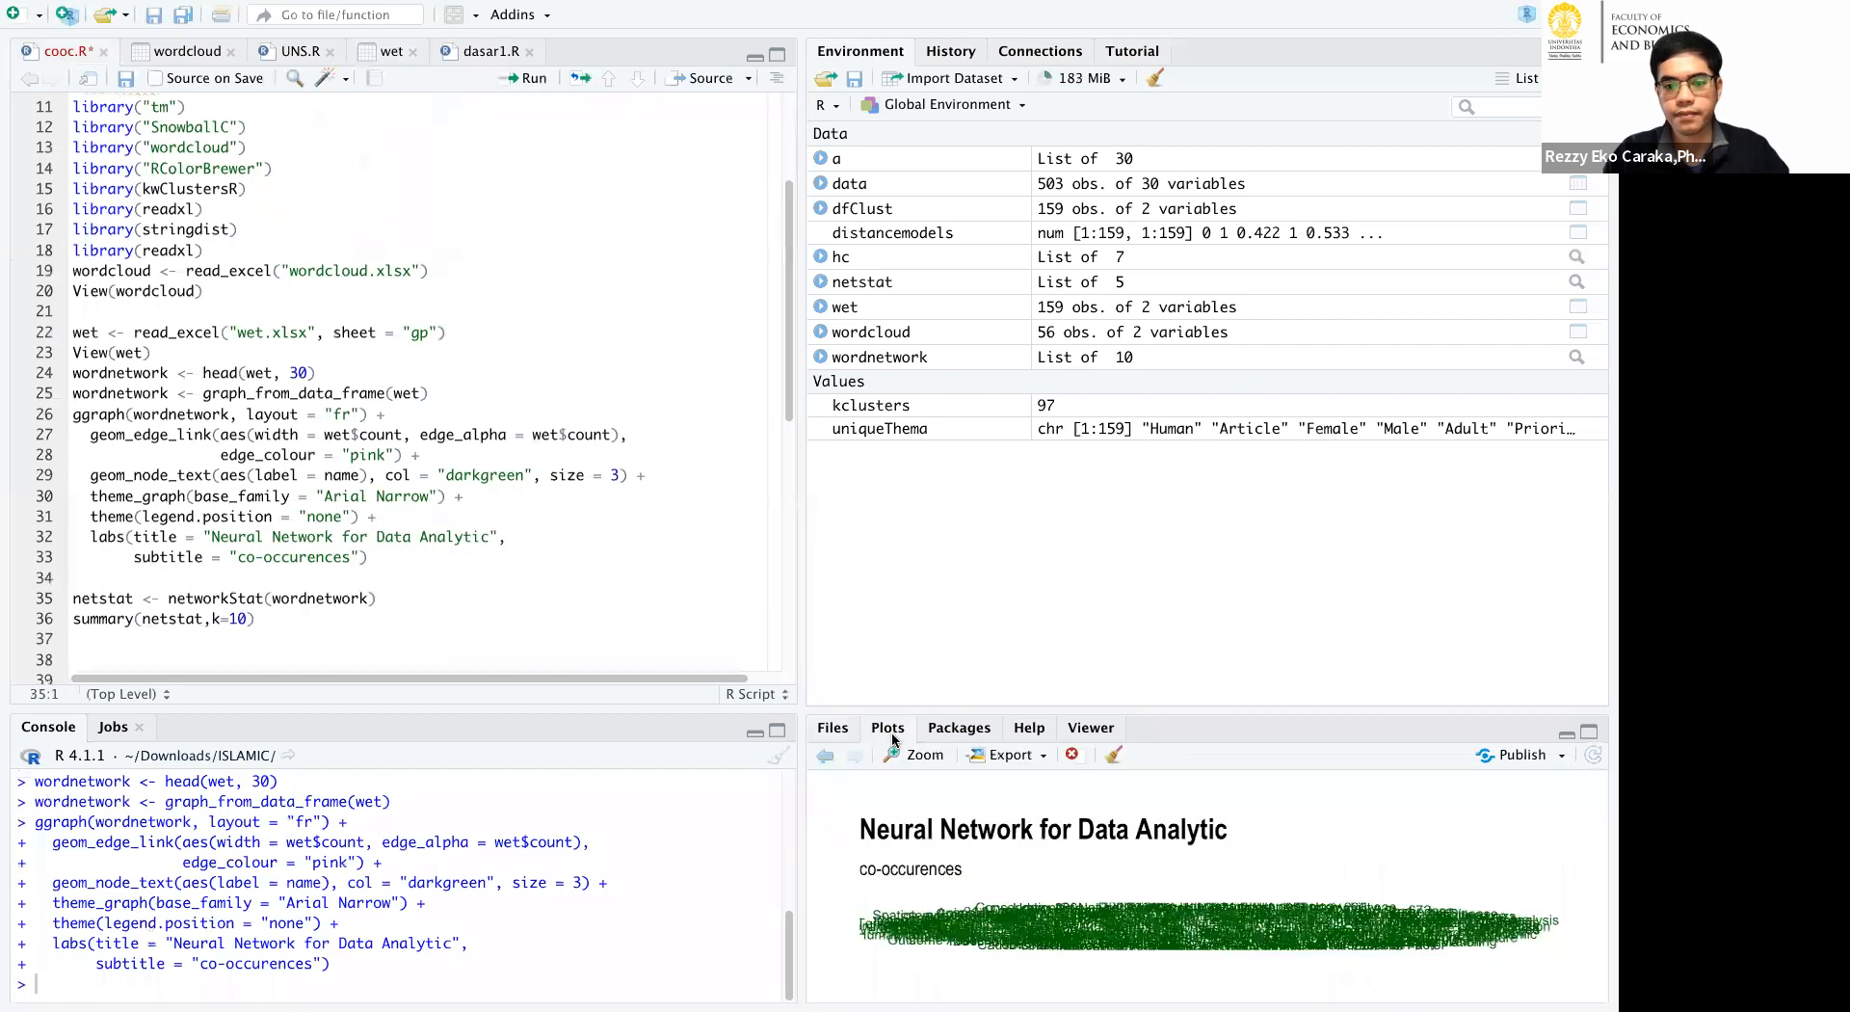
Enlarge the network plot and circle the Human, Urban Population and Middle Aged keywords with their counts to explain them.
{"action": "left_click", "coordinate": [1591, 733]}
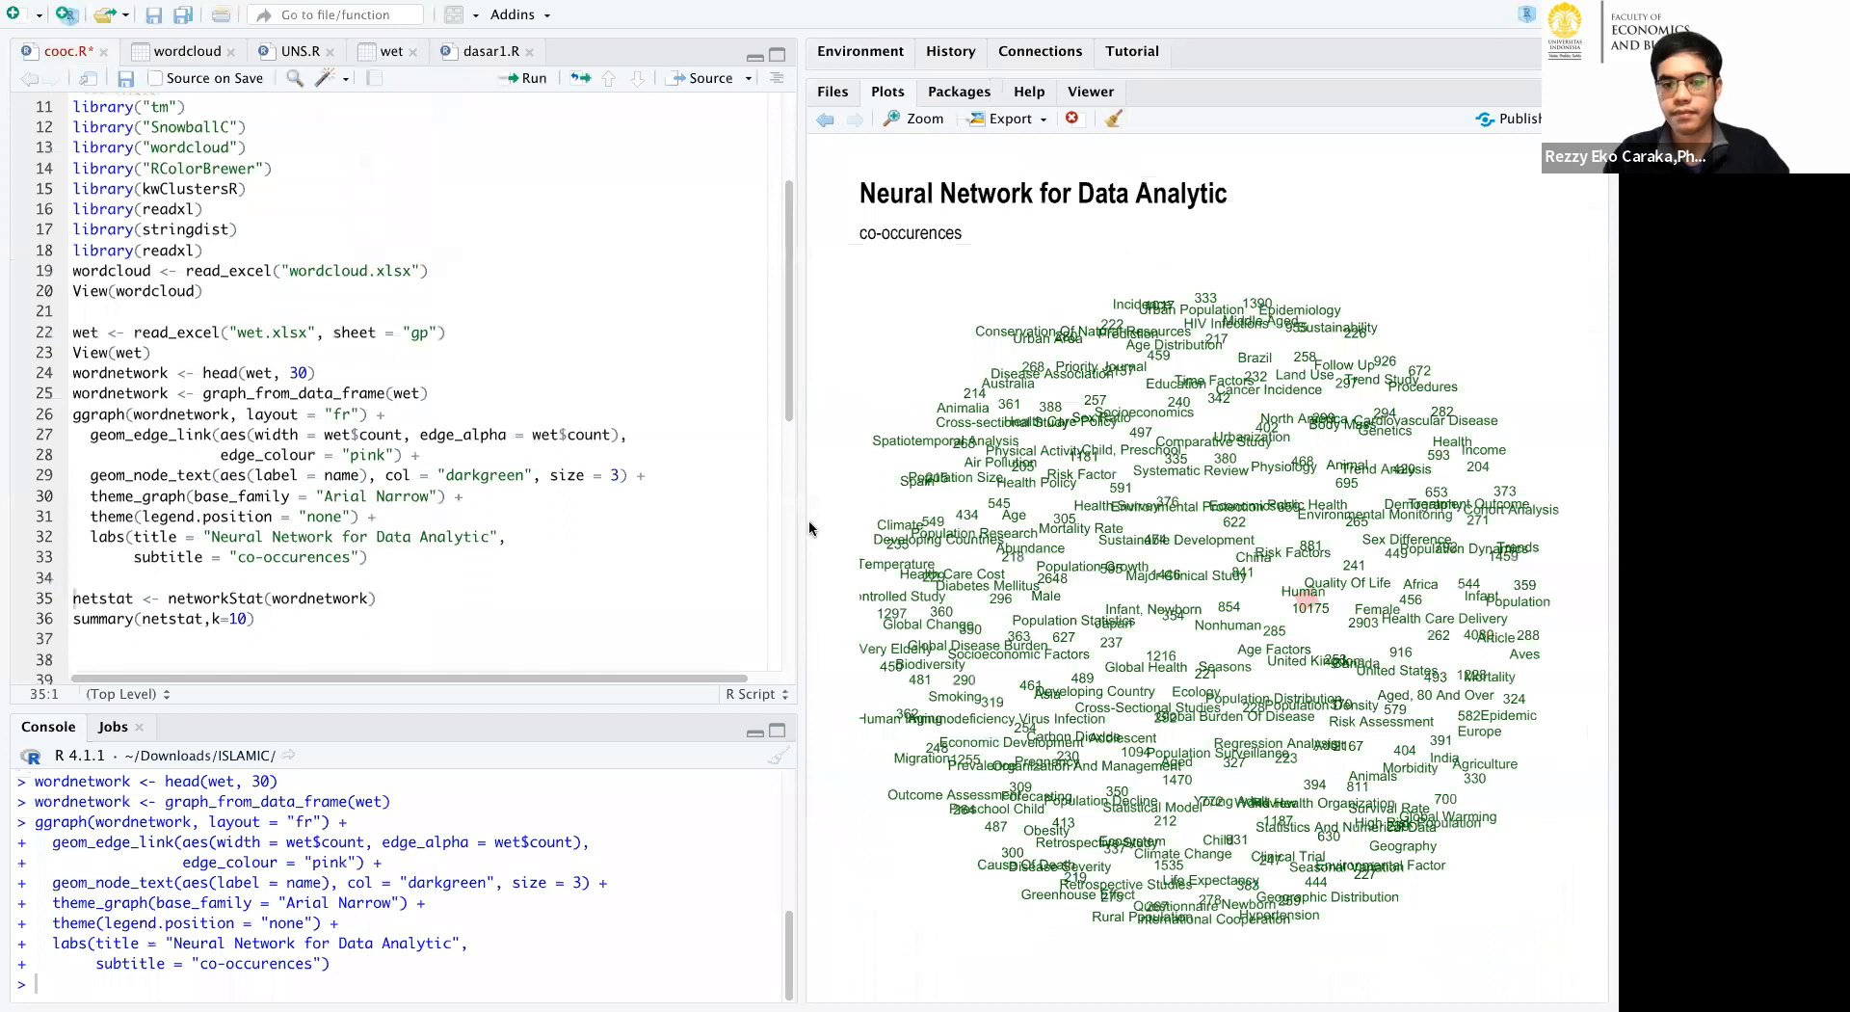
{"action": "left_click_drag", "start_coordinate": [798, 530], "coordinate": [376, 508]}
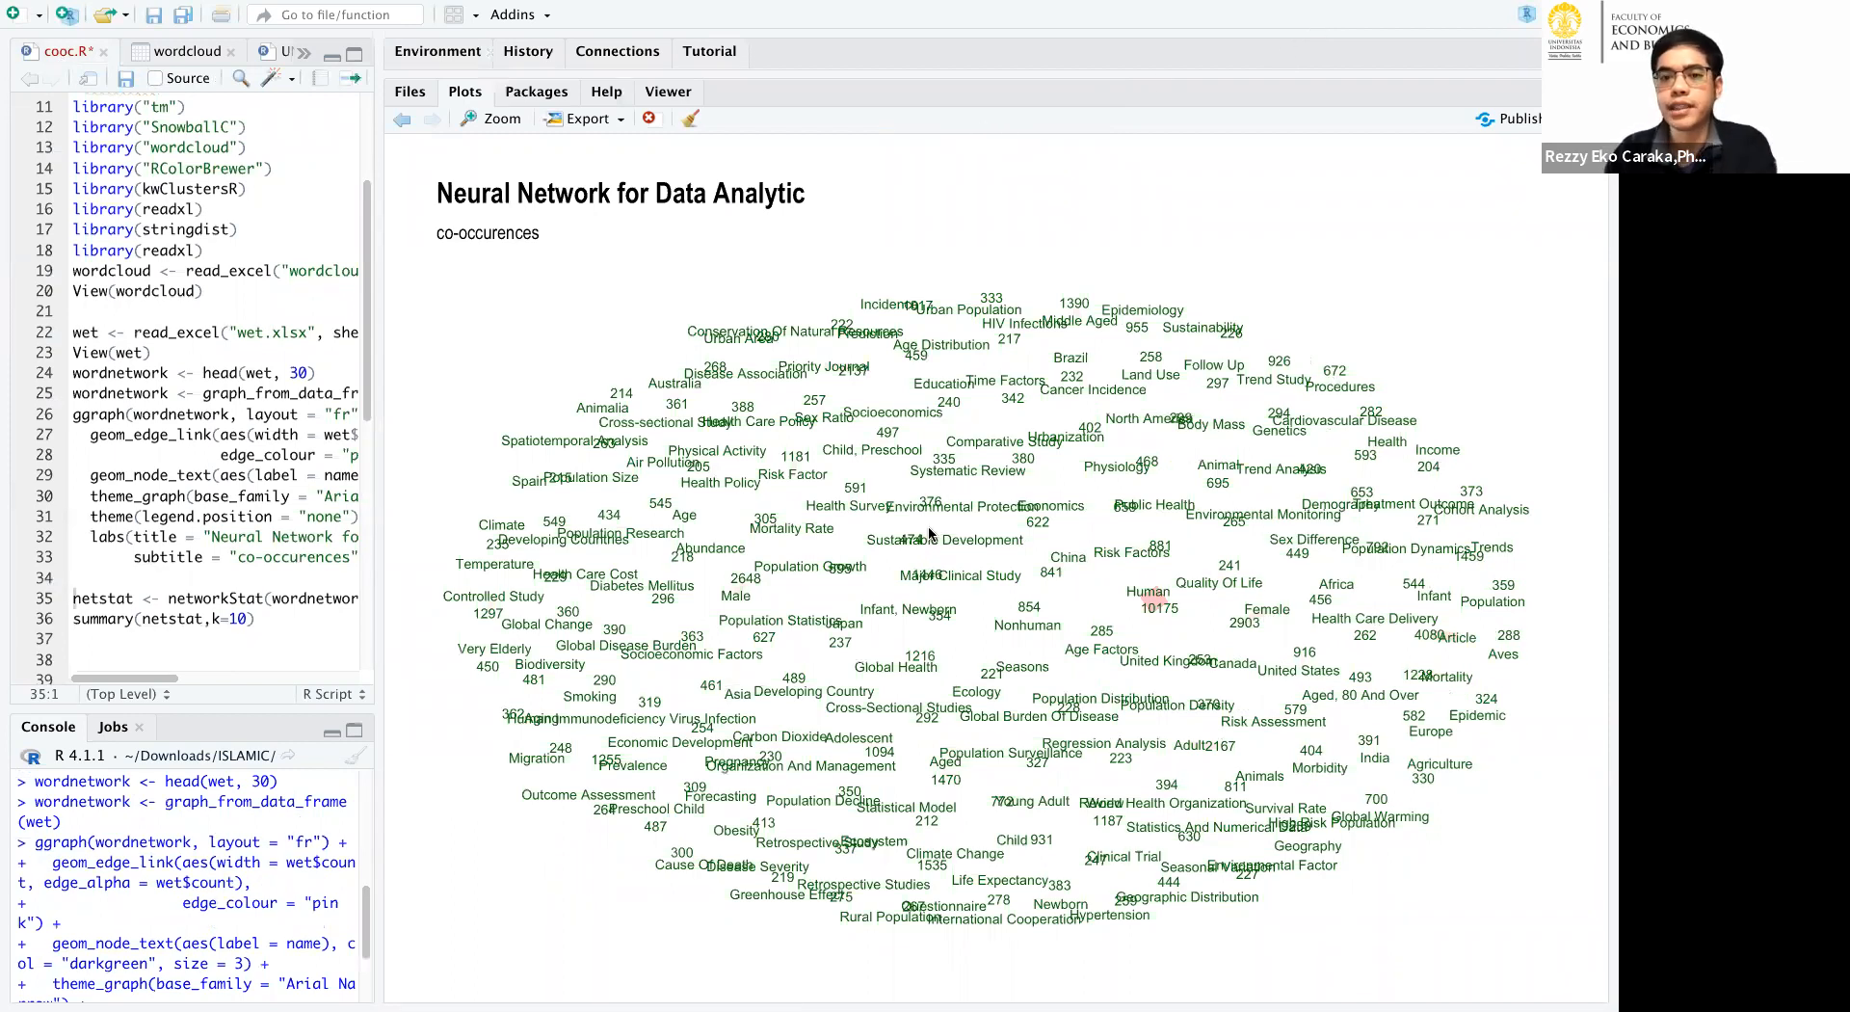
{"action": "mouse_move", "coordinate": [1145, 576]}
{"action": "left_mouse_down"}
{"action": "mouse_move", "coordinate": [1118, 603]}
{"action": "mouse_move", "coordinate": [1186, 625]}
{"action": "mouse_move", "coordinate": [1171, 576]}
{"action": "mouse_move", "coordinate": [1183, 601]}
{"action": "left_mouse_up"}
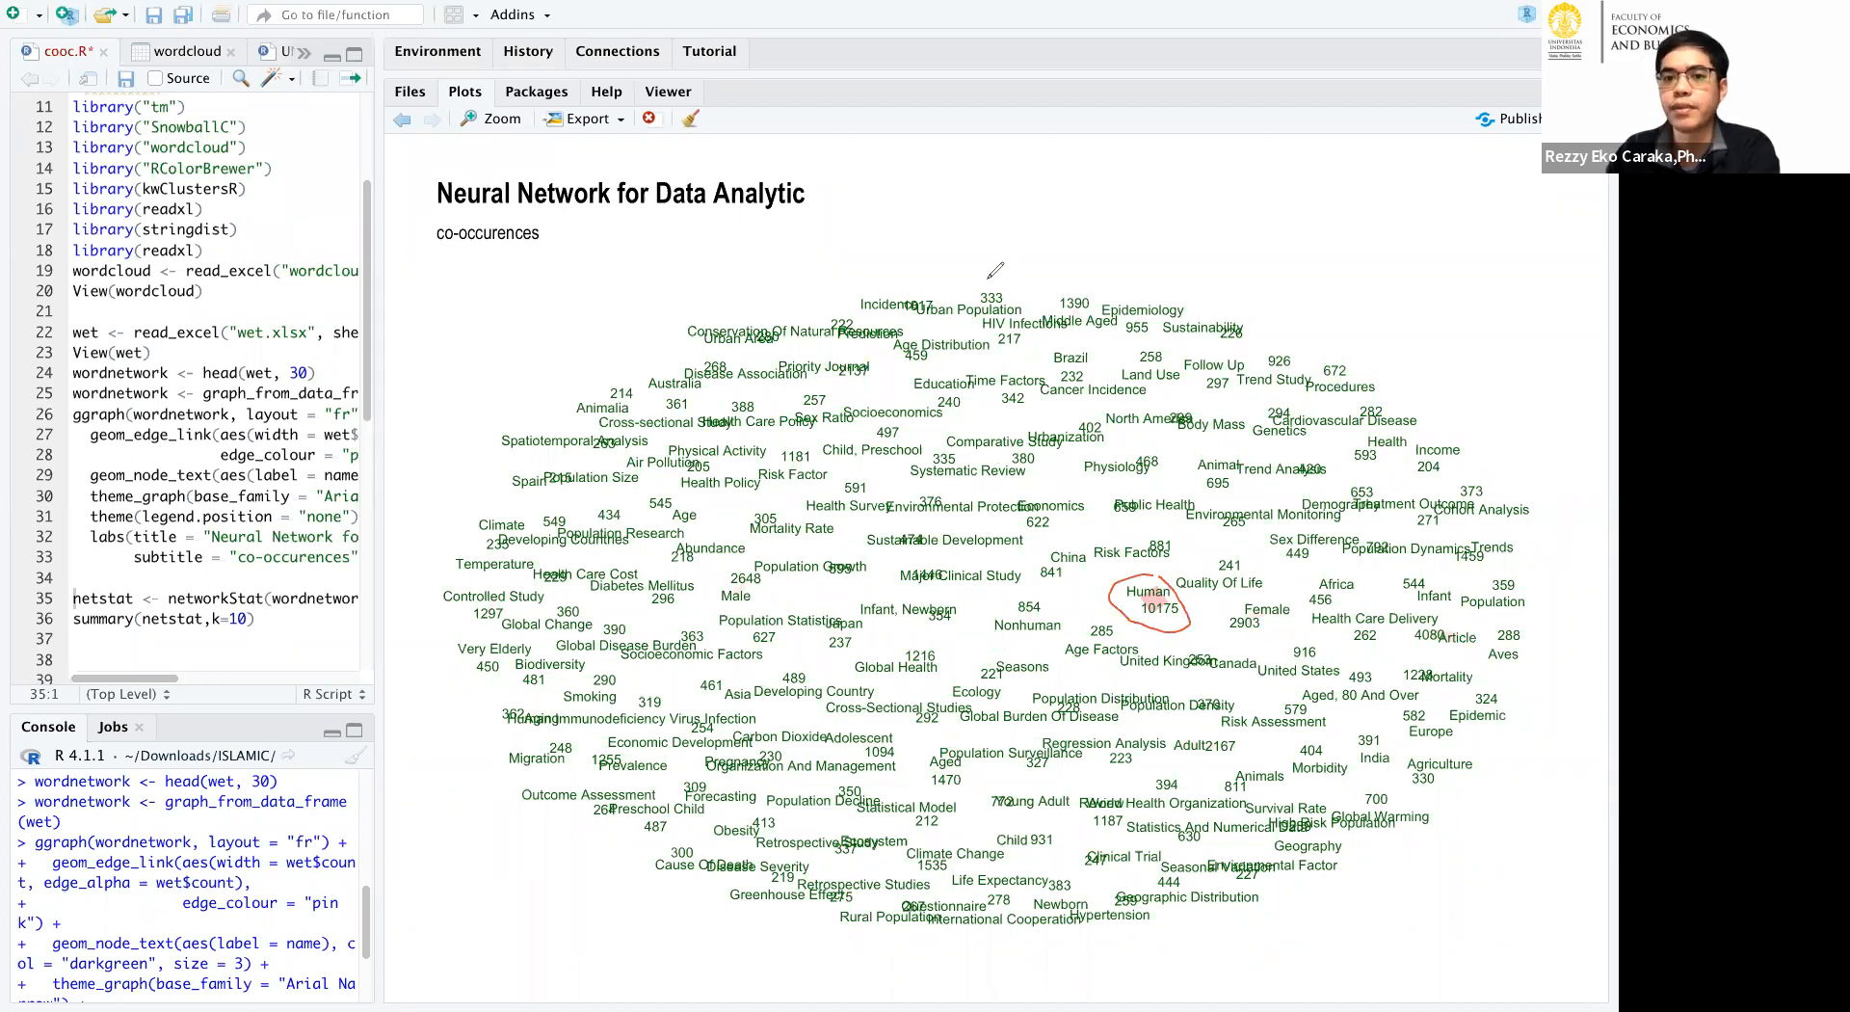
{"action": "mouse_move", "coordinate": [975, 280]}
{"action": "left_mouse_down"}
{"action": "mouse_move", "coordinate": [1021, 308]}
{"action": "mouse_move", "coordinate": [950, 274]}
{"action": "left_mouse_up"}
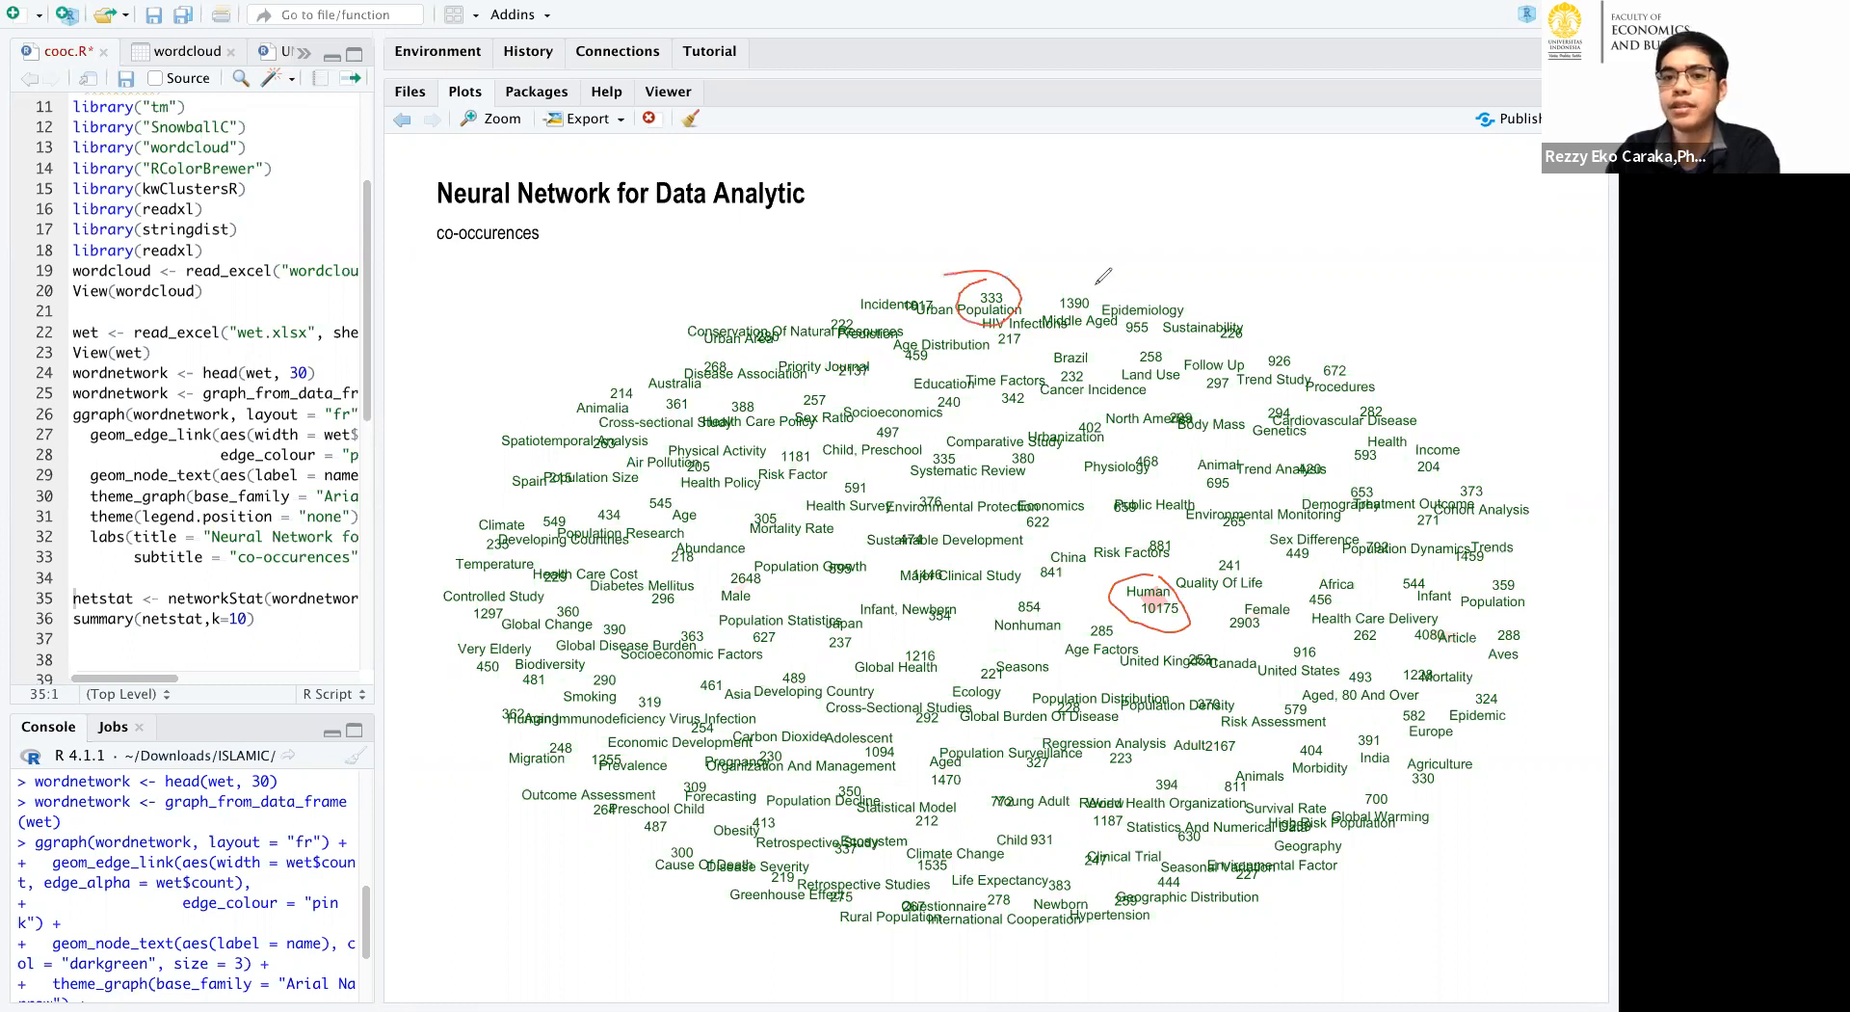
{"action": "left_click_drag", "start_coordinate": [1118, 287], "coordinate": [1130, 294]}
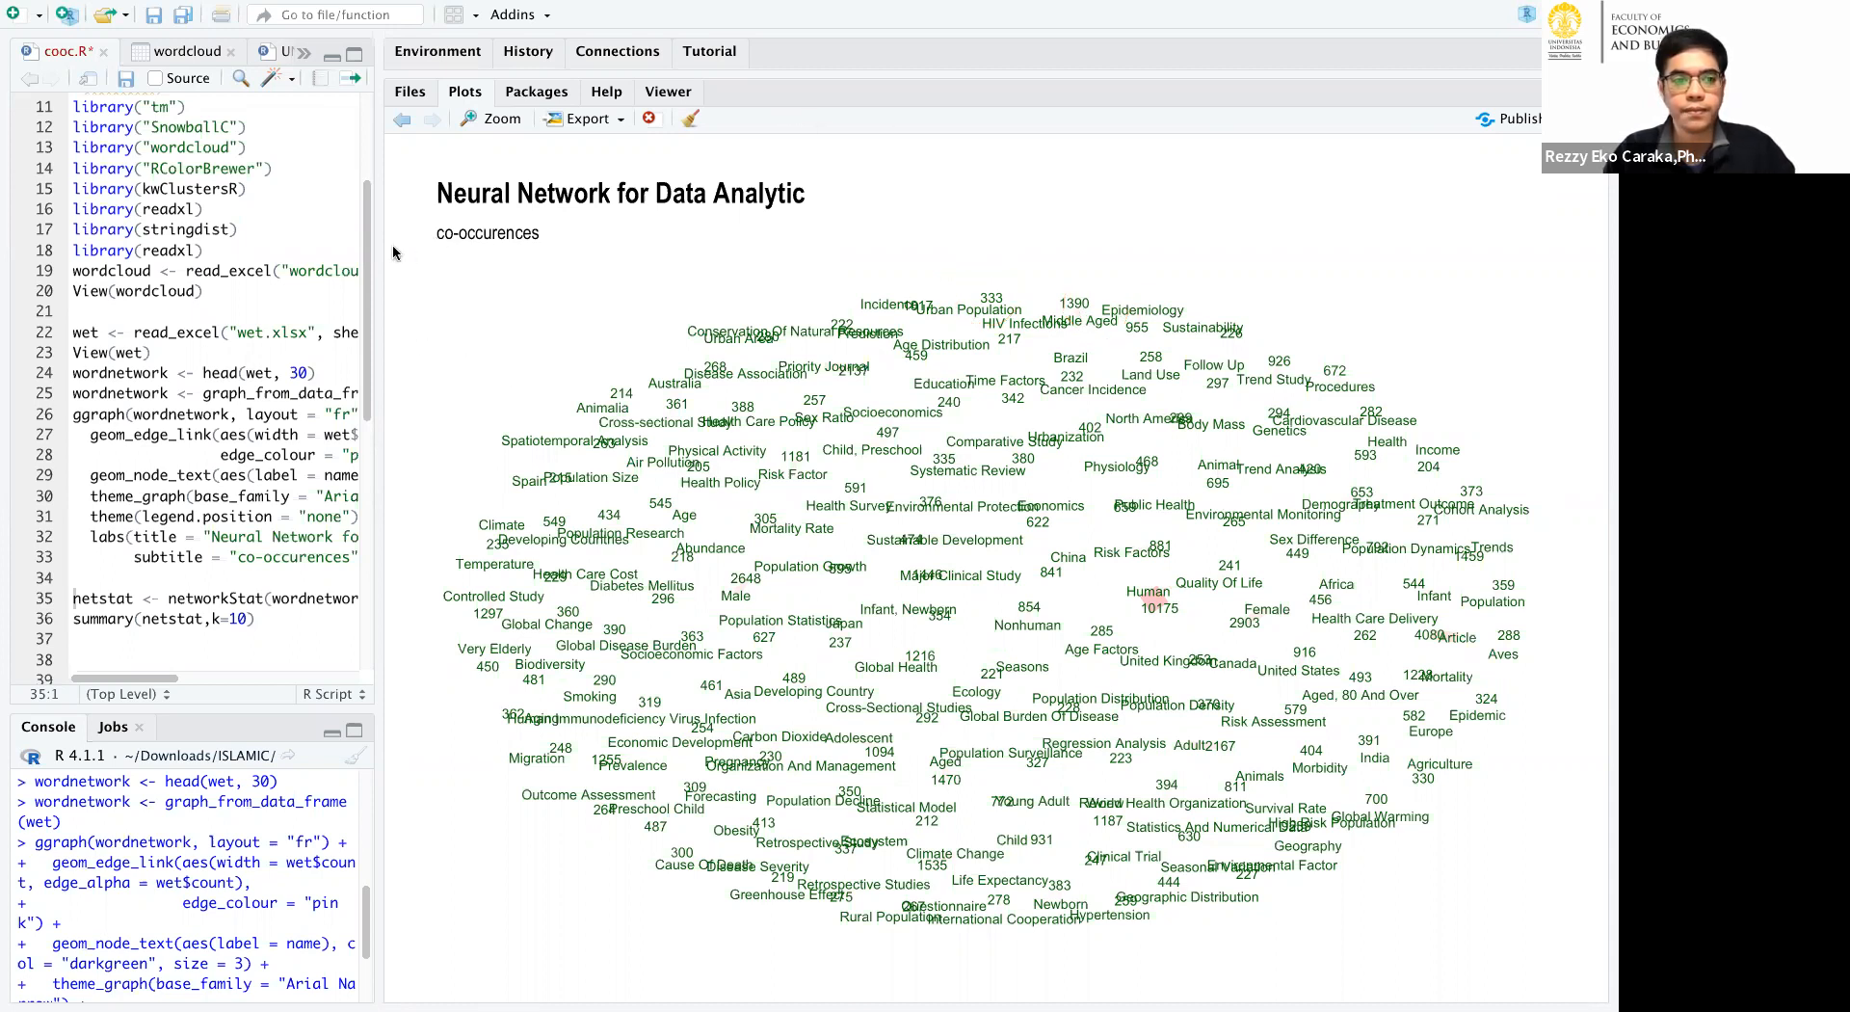
Rerun cooc.R from the wet.xlsx import through the network plot and print the networkStat summary with k=10.
{"action": "scroll", "coordinate": [212, 385], "scroll_direction": "down", "scroll_amount": 3}
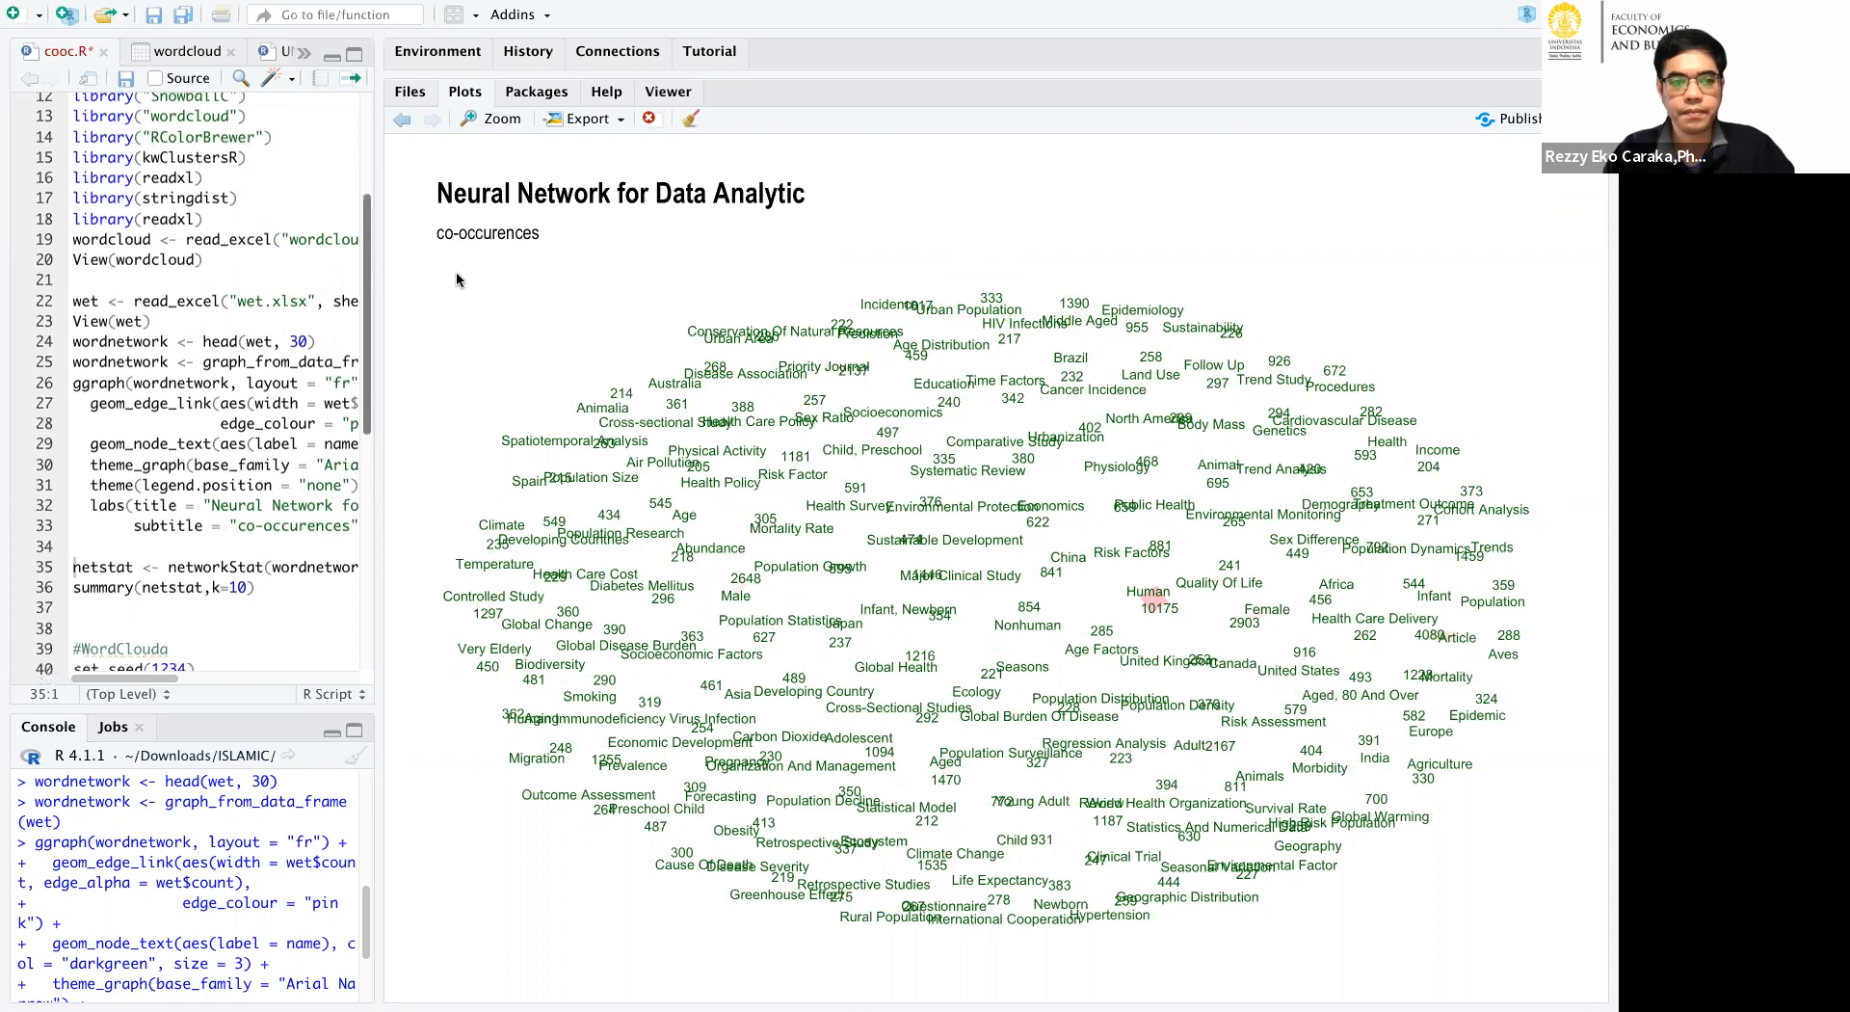
{"action": "left_click_drag", "start_coordinate": [379, 497], "coordinate": [747, 497]}
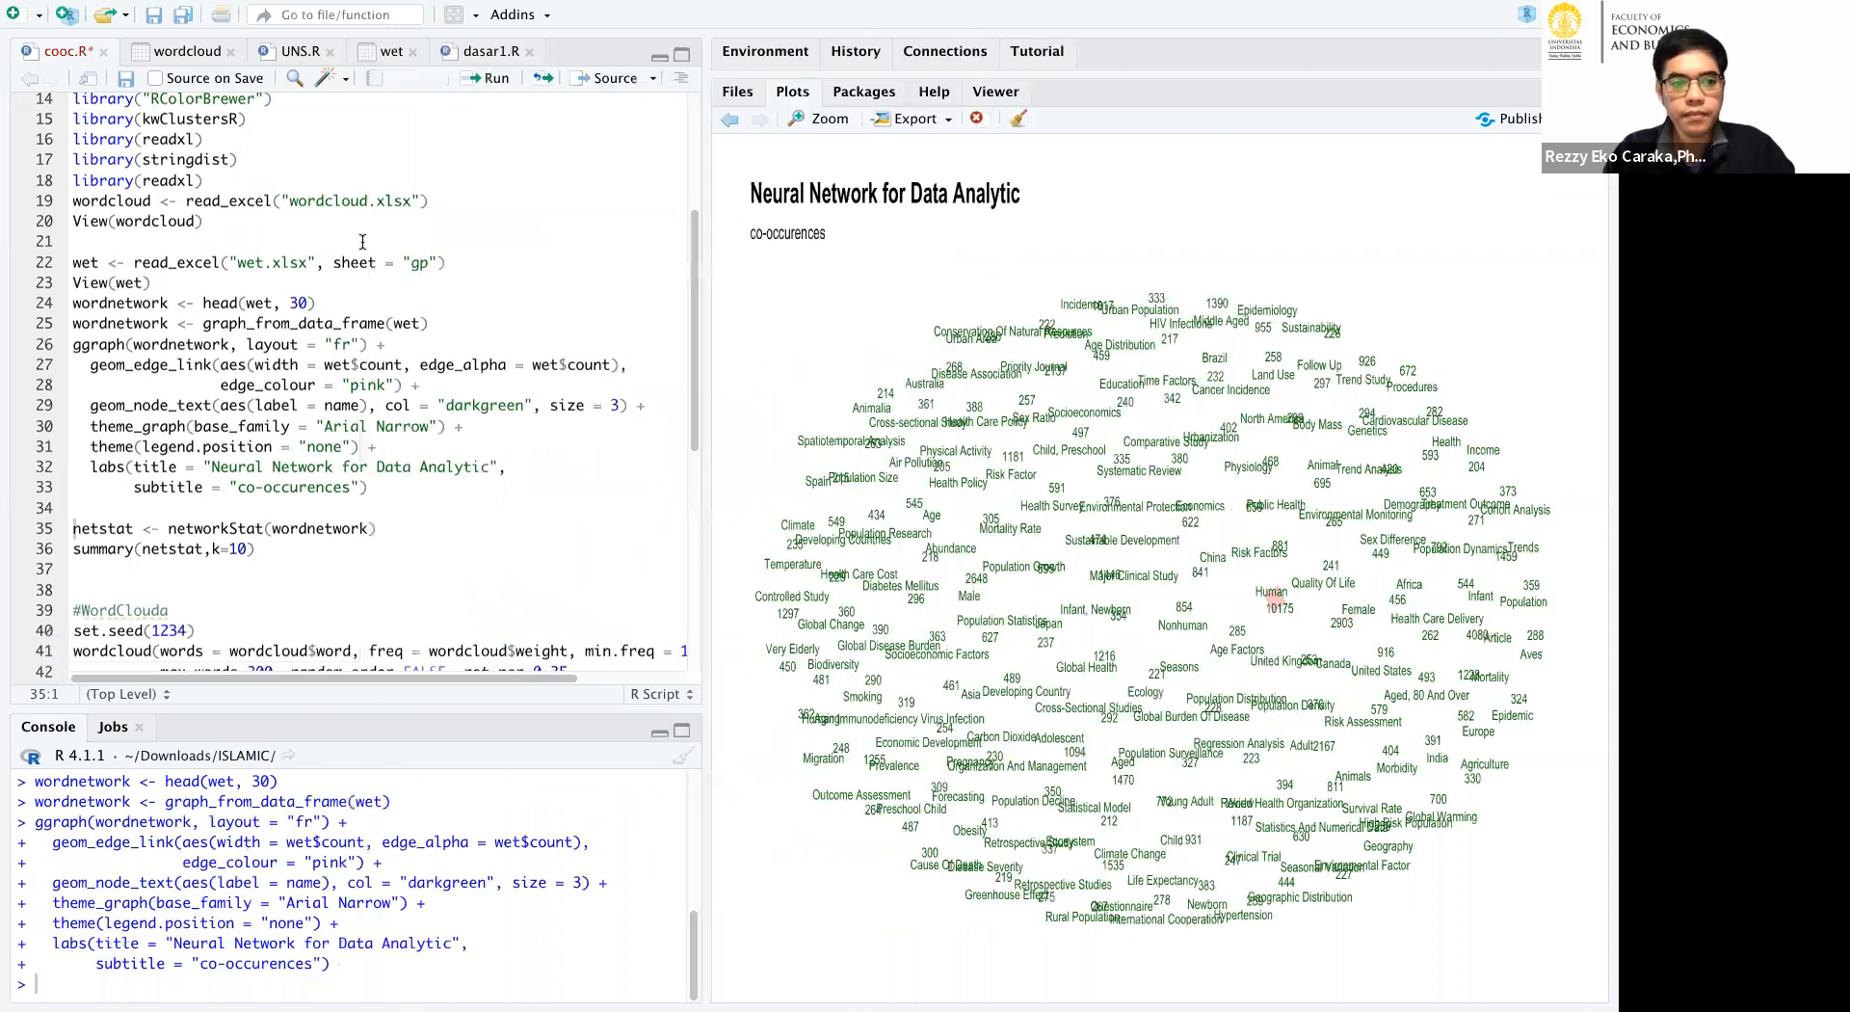
{"action": "left_click", "coordinate": [363, 241]}
{"action": "left_click", "coordinate": [537, 81]}
{"action": "left_click", "coordinate": [537, 81]}
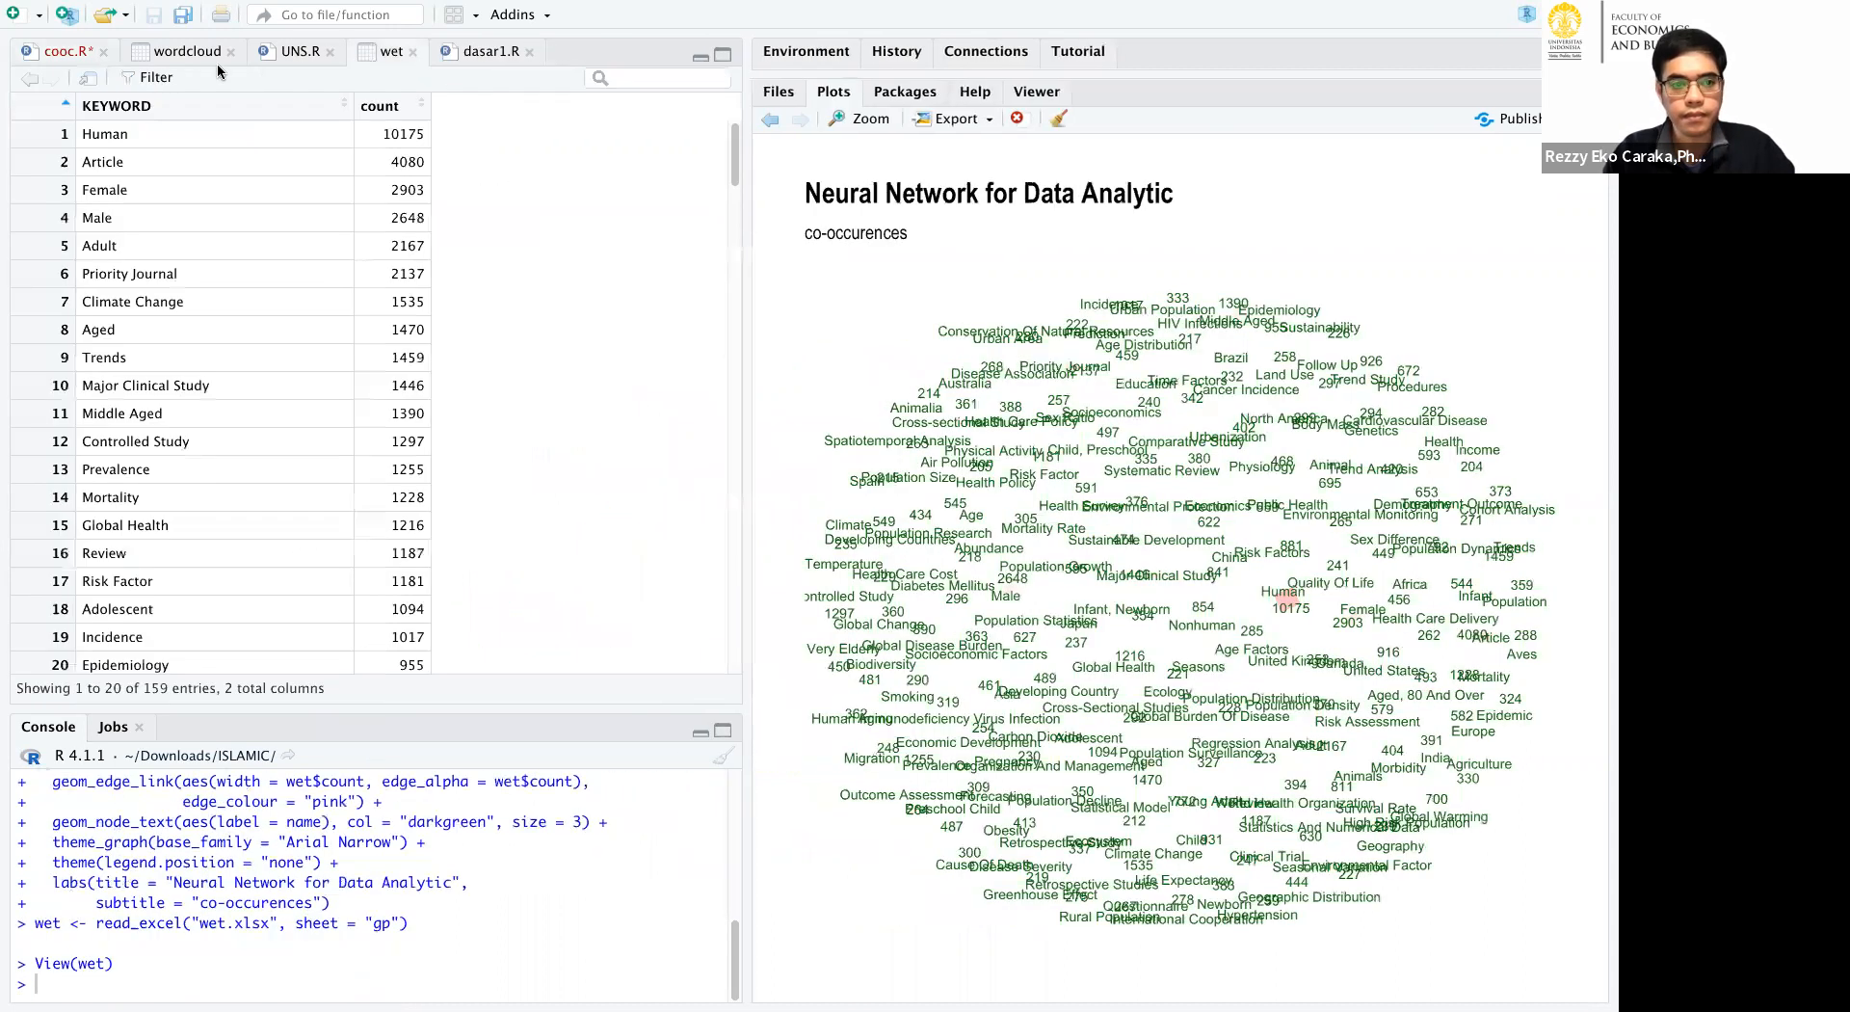
{"action": "left_click", "coordinate": [60, 51]}
{"action": "left_click", "coordinate": [518, 83]}
{"action": "left_click", "coordinate": [519, 83]}
{"action": "left_click", "coordinate": [521, 84]}
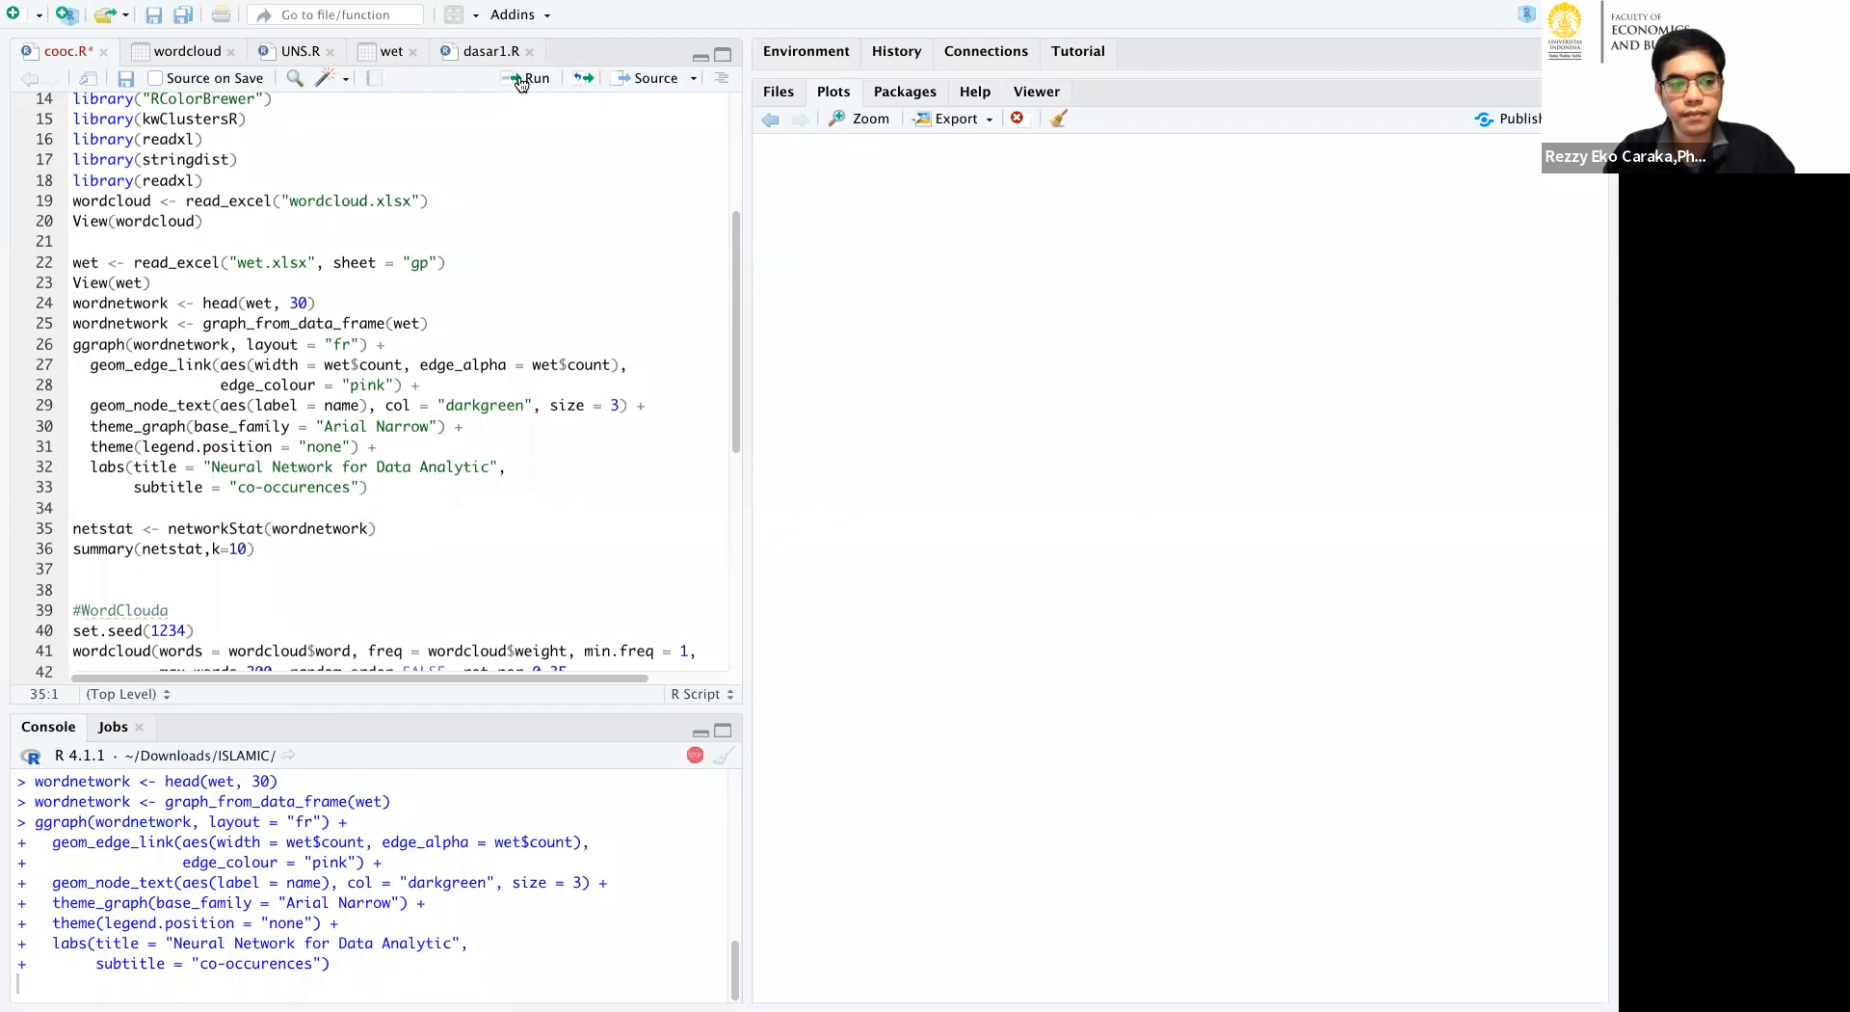
{"action": "left_click", "coordinate": [524, 80]}
{"action": "left_click", "coordinate": [523, 81]}
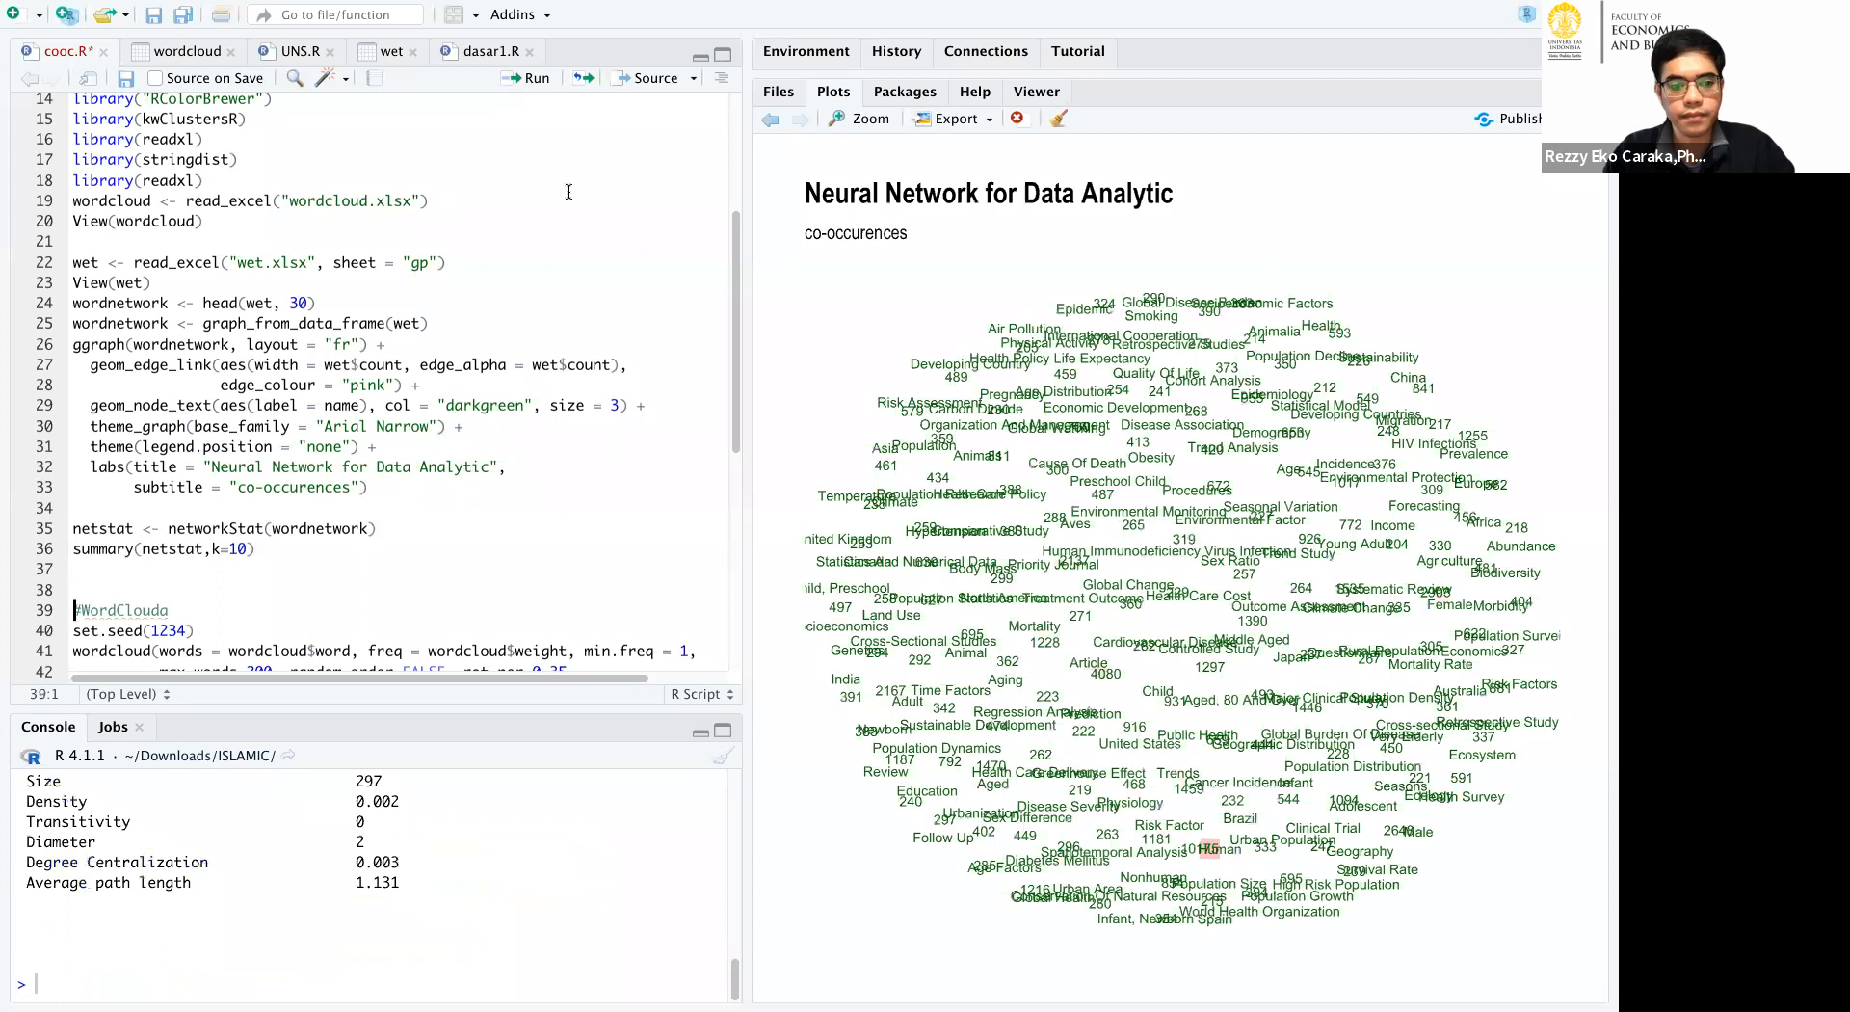
Run the word cloud section with set.seed(1234), up to 200 words and the Dark2 palette.
{"action": "left_click", "coordinate": [520, 83]}
{"action": "left_click", "coordinate": [520, 83]}
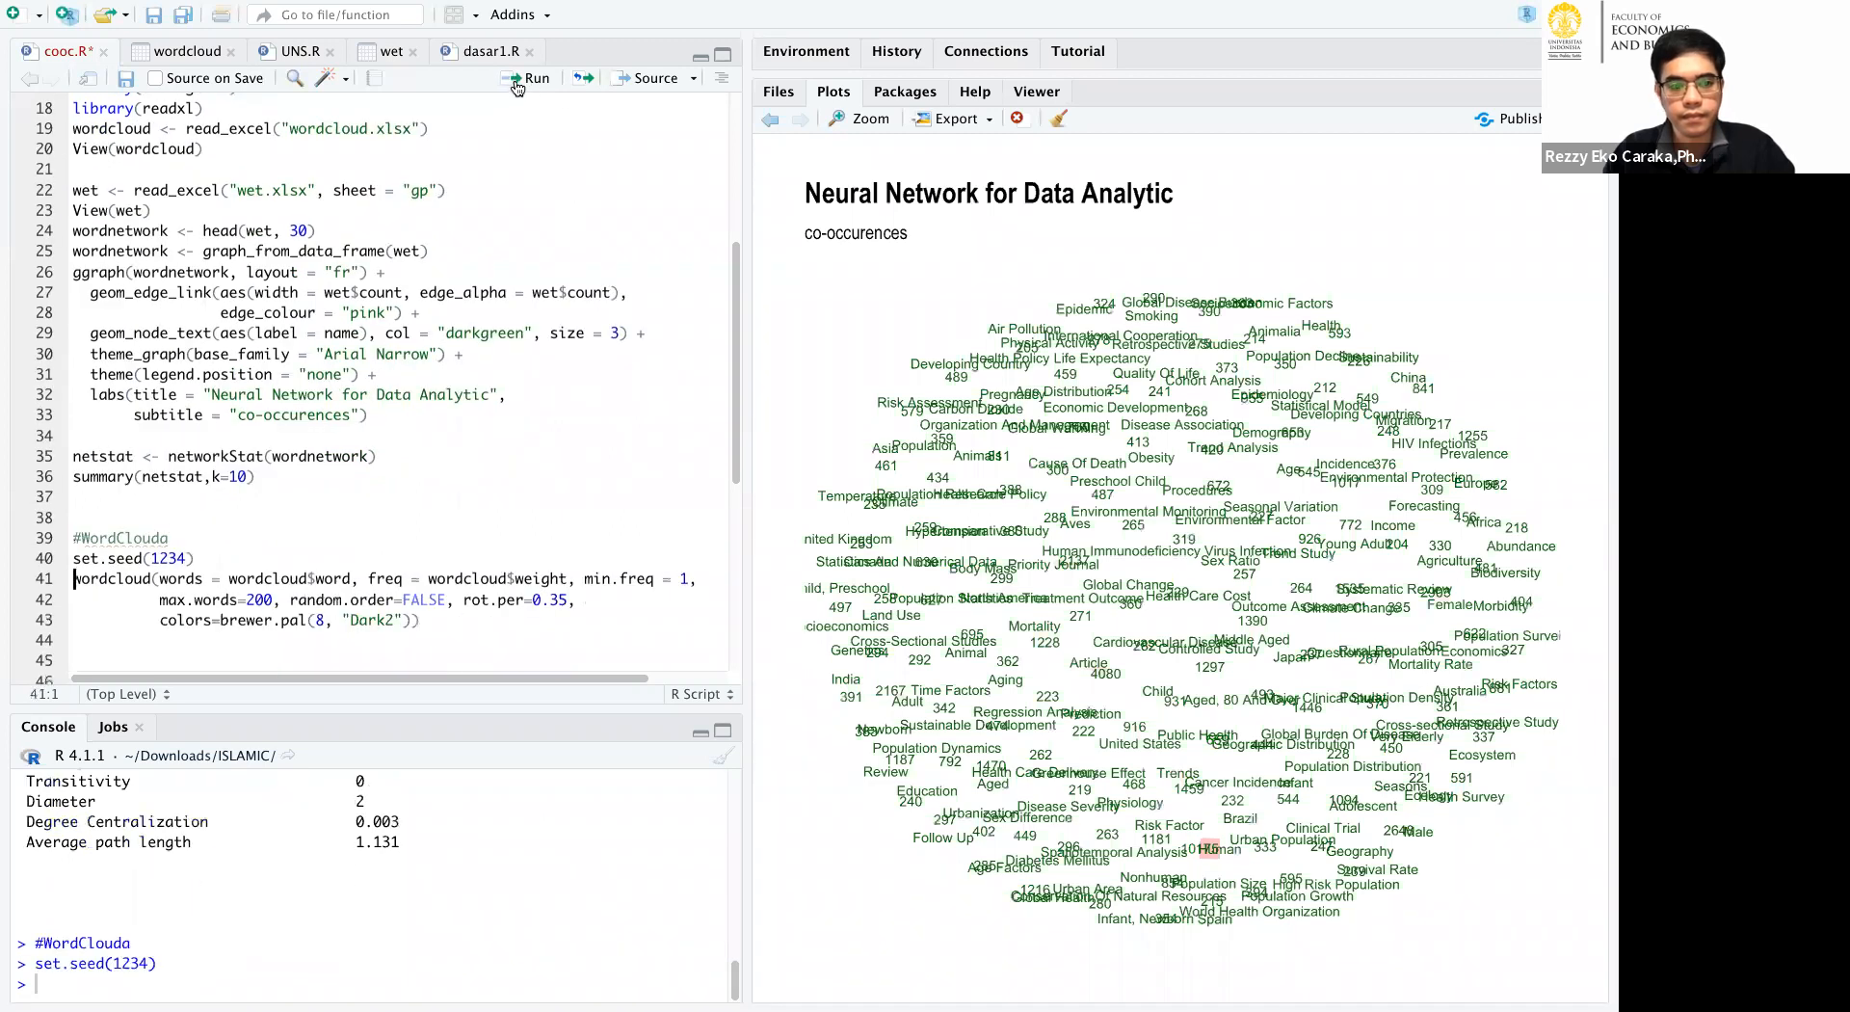
{"action": "left_click", "coordinate": [520, 83]}
Run the lines from kclusters through plot(hc) to compute keyword distances with the jw method and plot the average-linkage dendrogram.
{"action": "scroll", "coordinate": [408, 552], "scroll_direction": "down", "scroll_amount": 1}
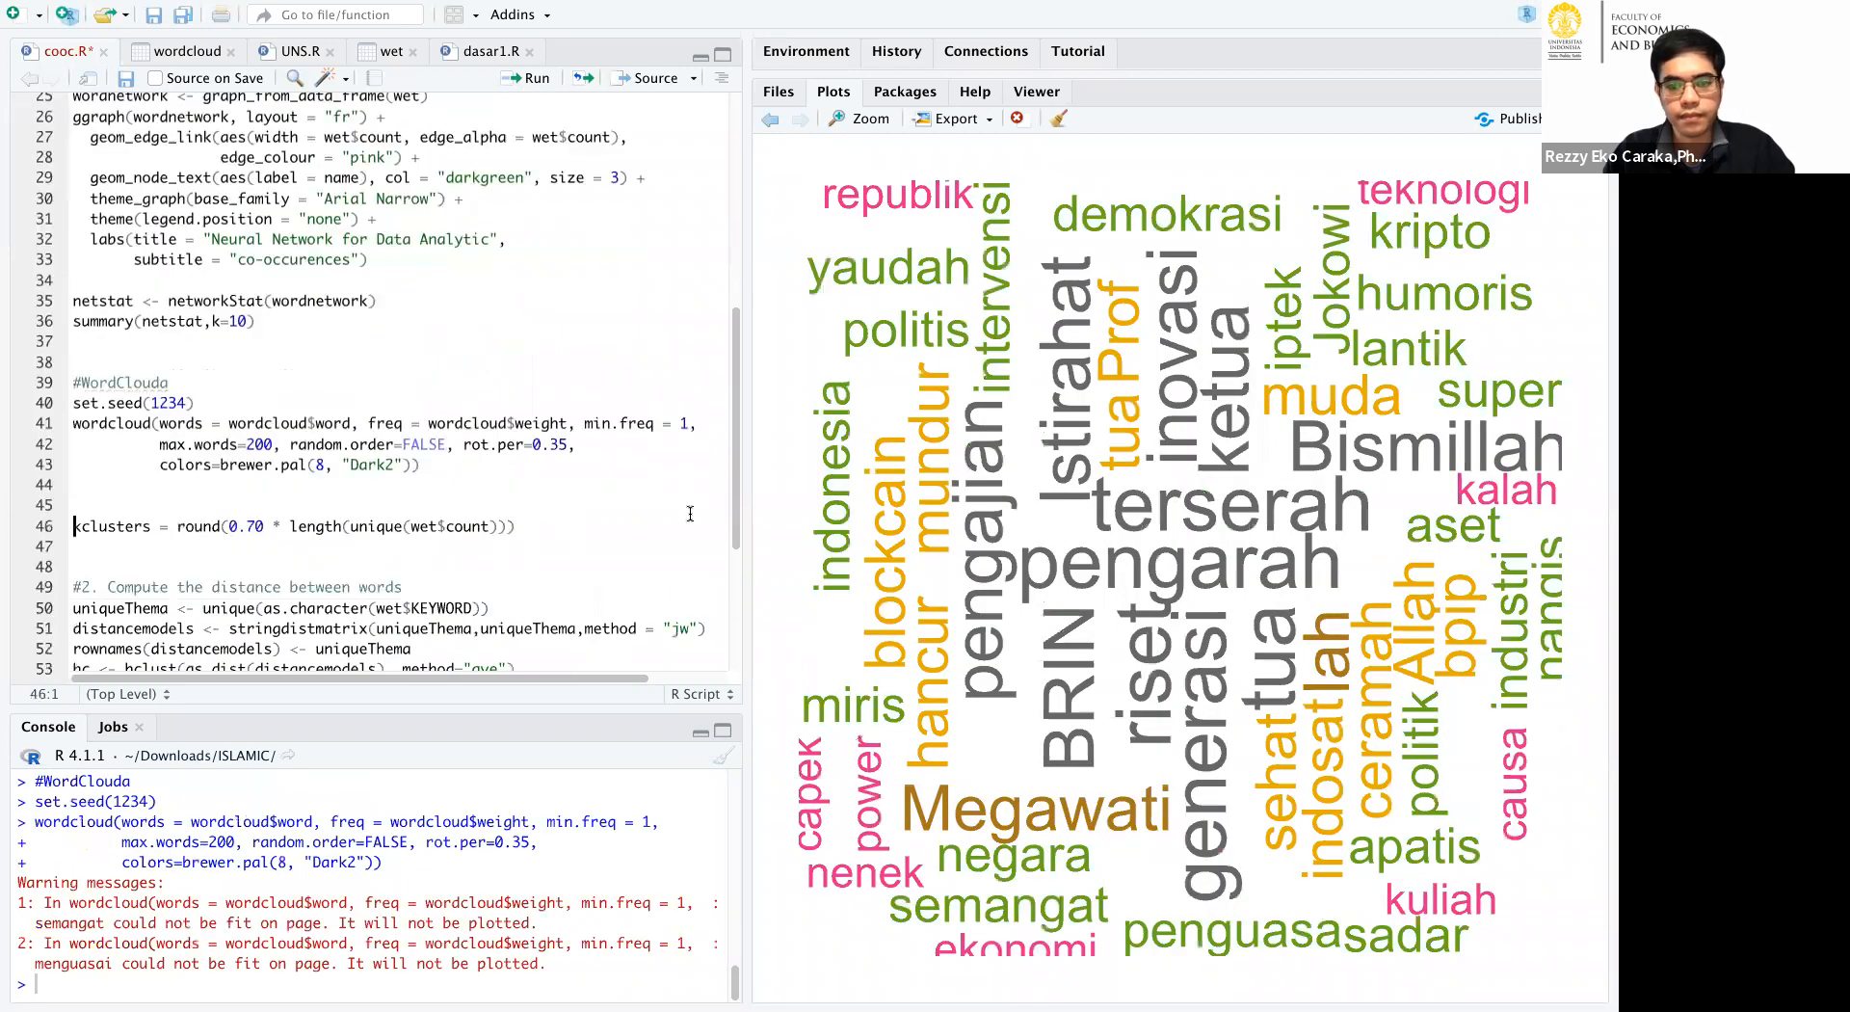
{"action": "left_click_drag", "start_coordinate": [530, 94], "coordinate": [524, 88]}
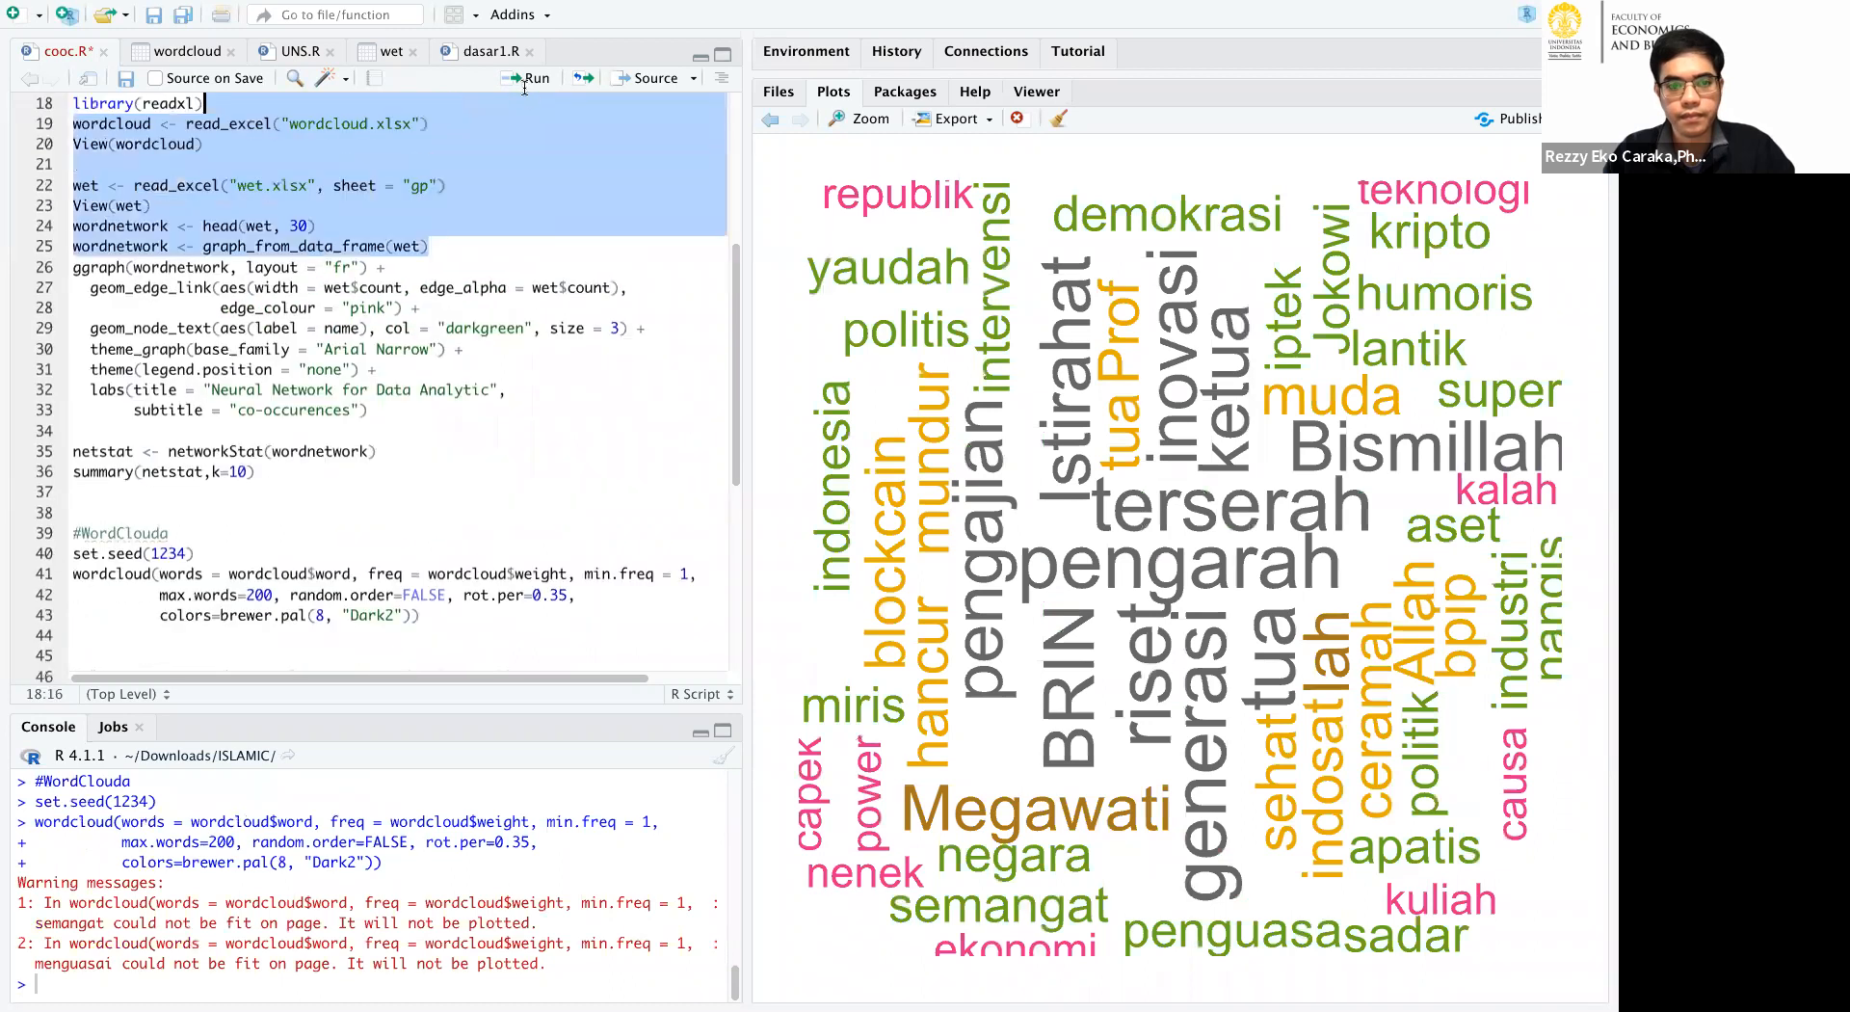
{"action": "scroll", "coordinate": [354, 388], "scroll_direction": "down", "scroll_amount": 5}
{"action": "left_click", "coordinate": [318, 388]}
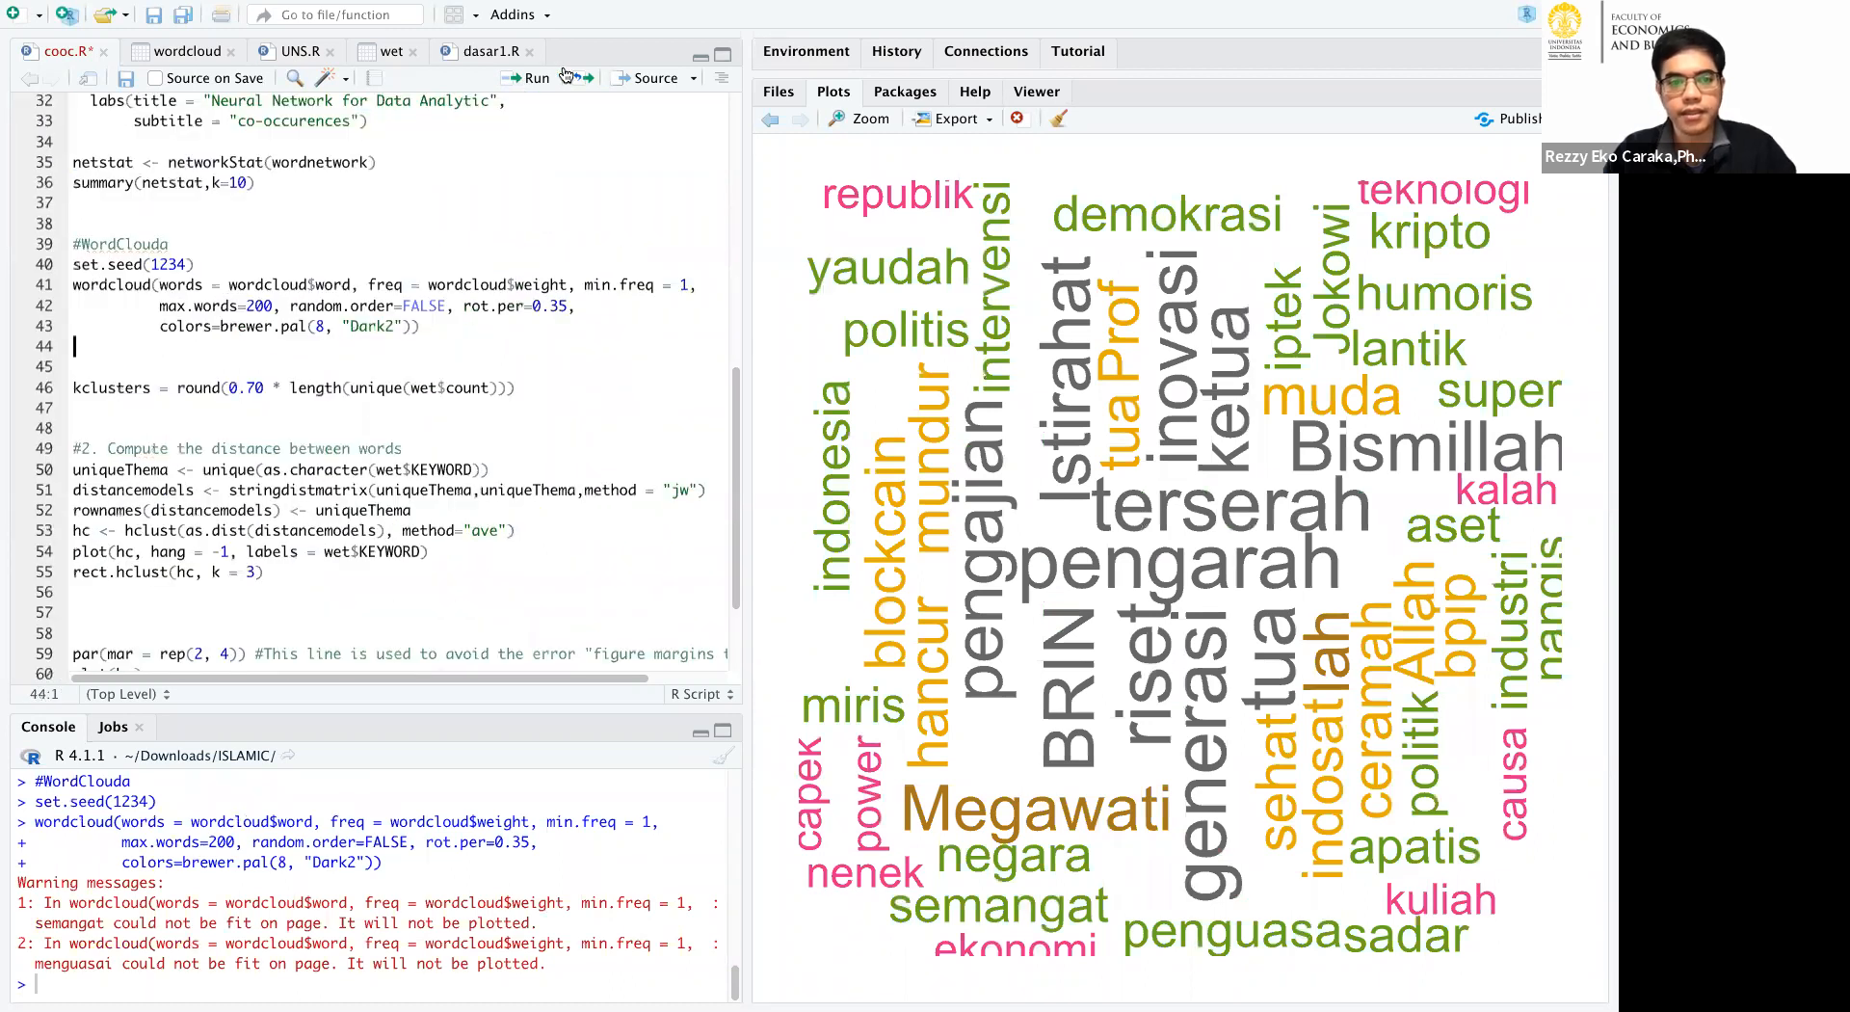
{"action": "left_click", "coordinate": [532, 80]}
{"action": "left_click", "coordinate": [535, 79]}
{"action": "left_click", "coordinate": [535, 79]}
{"action": "left_click", "coordinate": [535, 79]}
{"action": "left_click", "coordinate": [535, 79]}
{"action": "left_click", "coordinate": [535, 79]}
{"action": "left_click", "coordinate": [535, 79]}
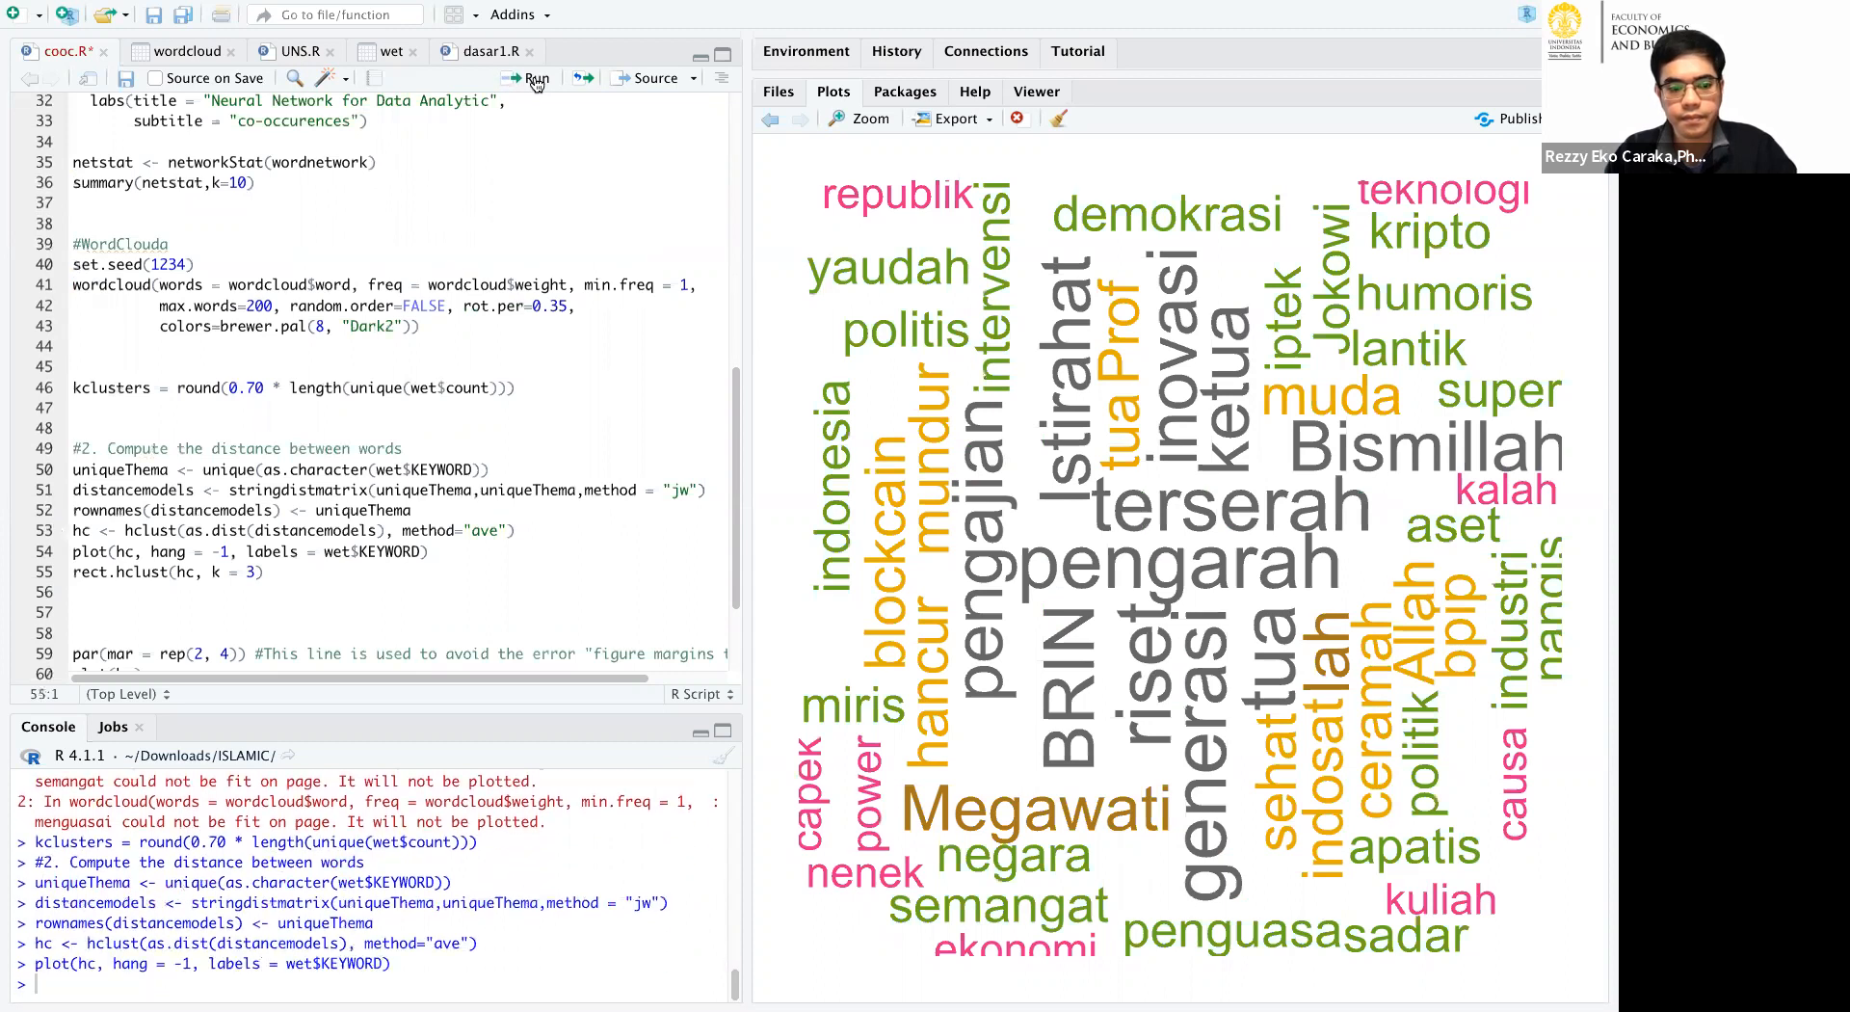
Widen the plot area to inspect the cluster dendrogram, and outline its groups with rect.hclust(hc, k = 3).
{"action": "left_click_drag", "start_coordinate": [737, 314], "coordinate": [461, 303]}
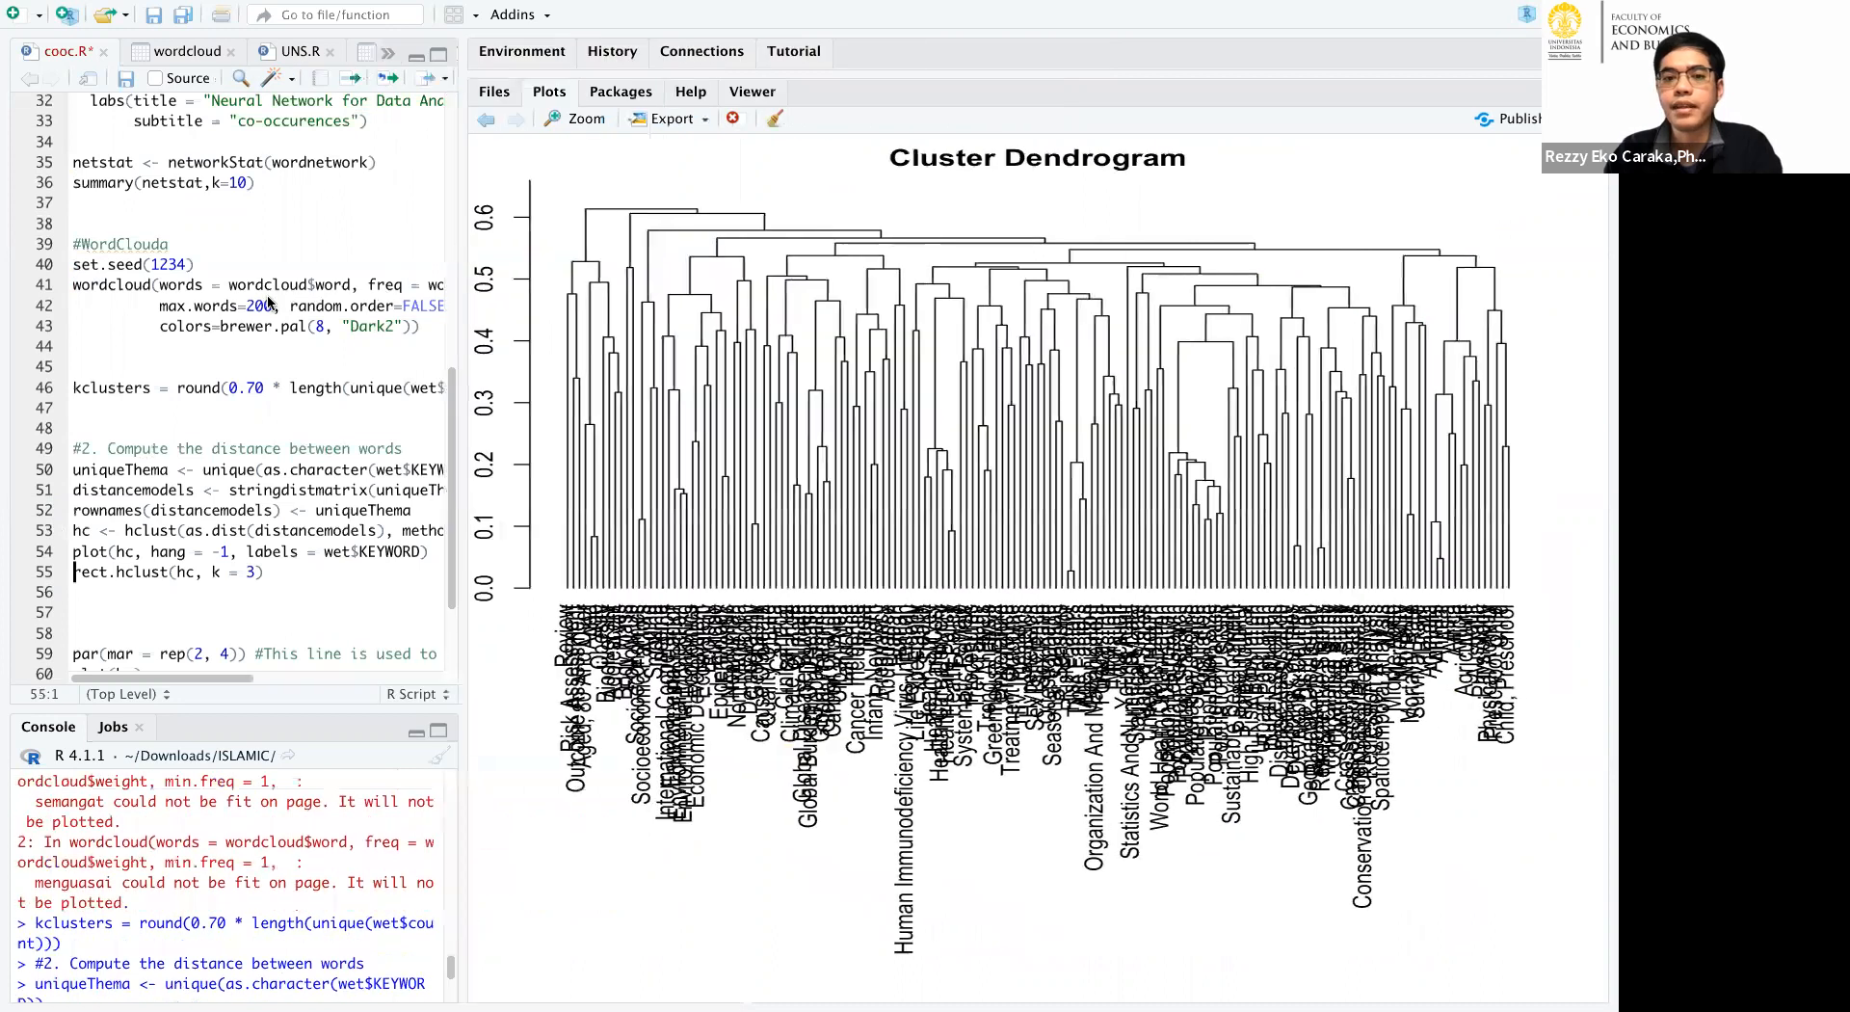
{"action": "left_click_drag", "start_coordinate": [270, 302], "coordinate": [248, 301]}
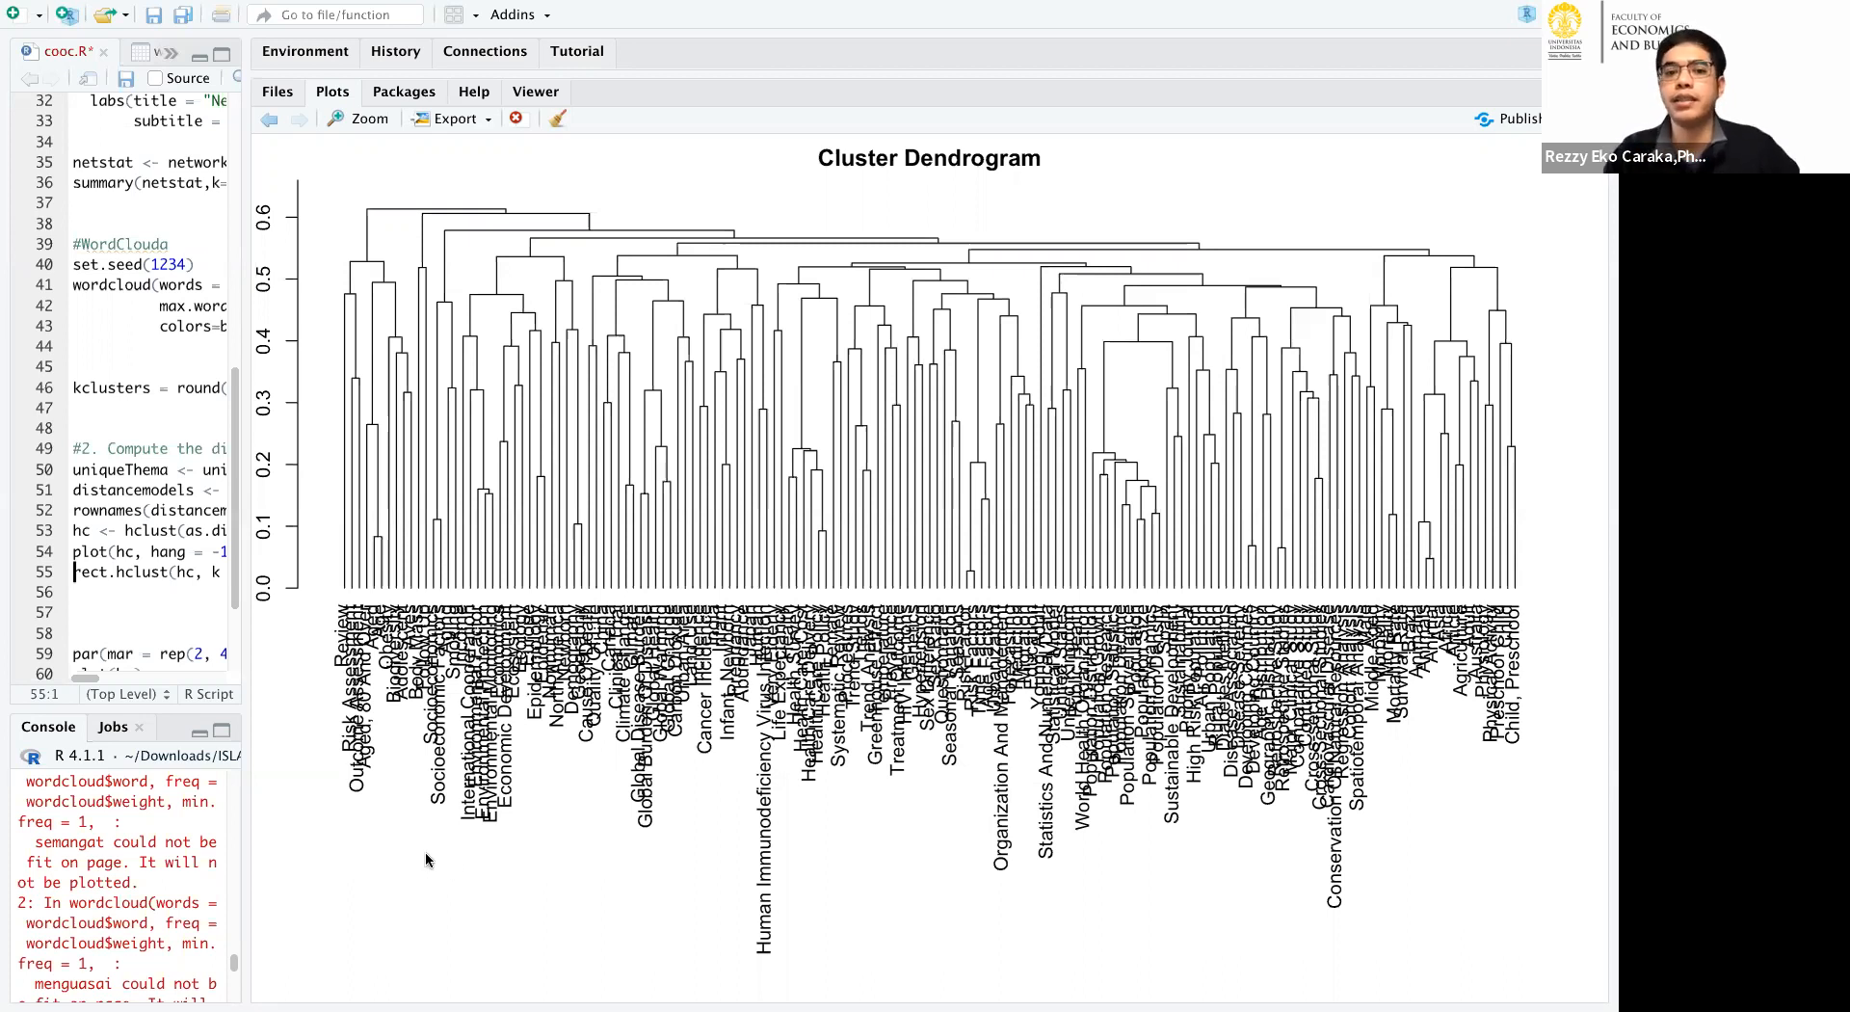
{"action": "left_click_drag", "start_coordinate": [241, 615], "coordinate": [378, 624]}
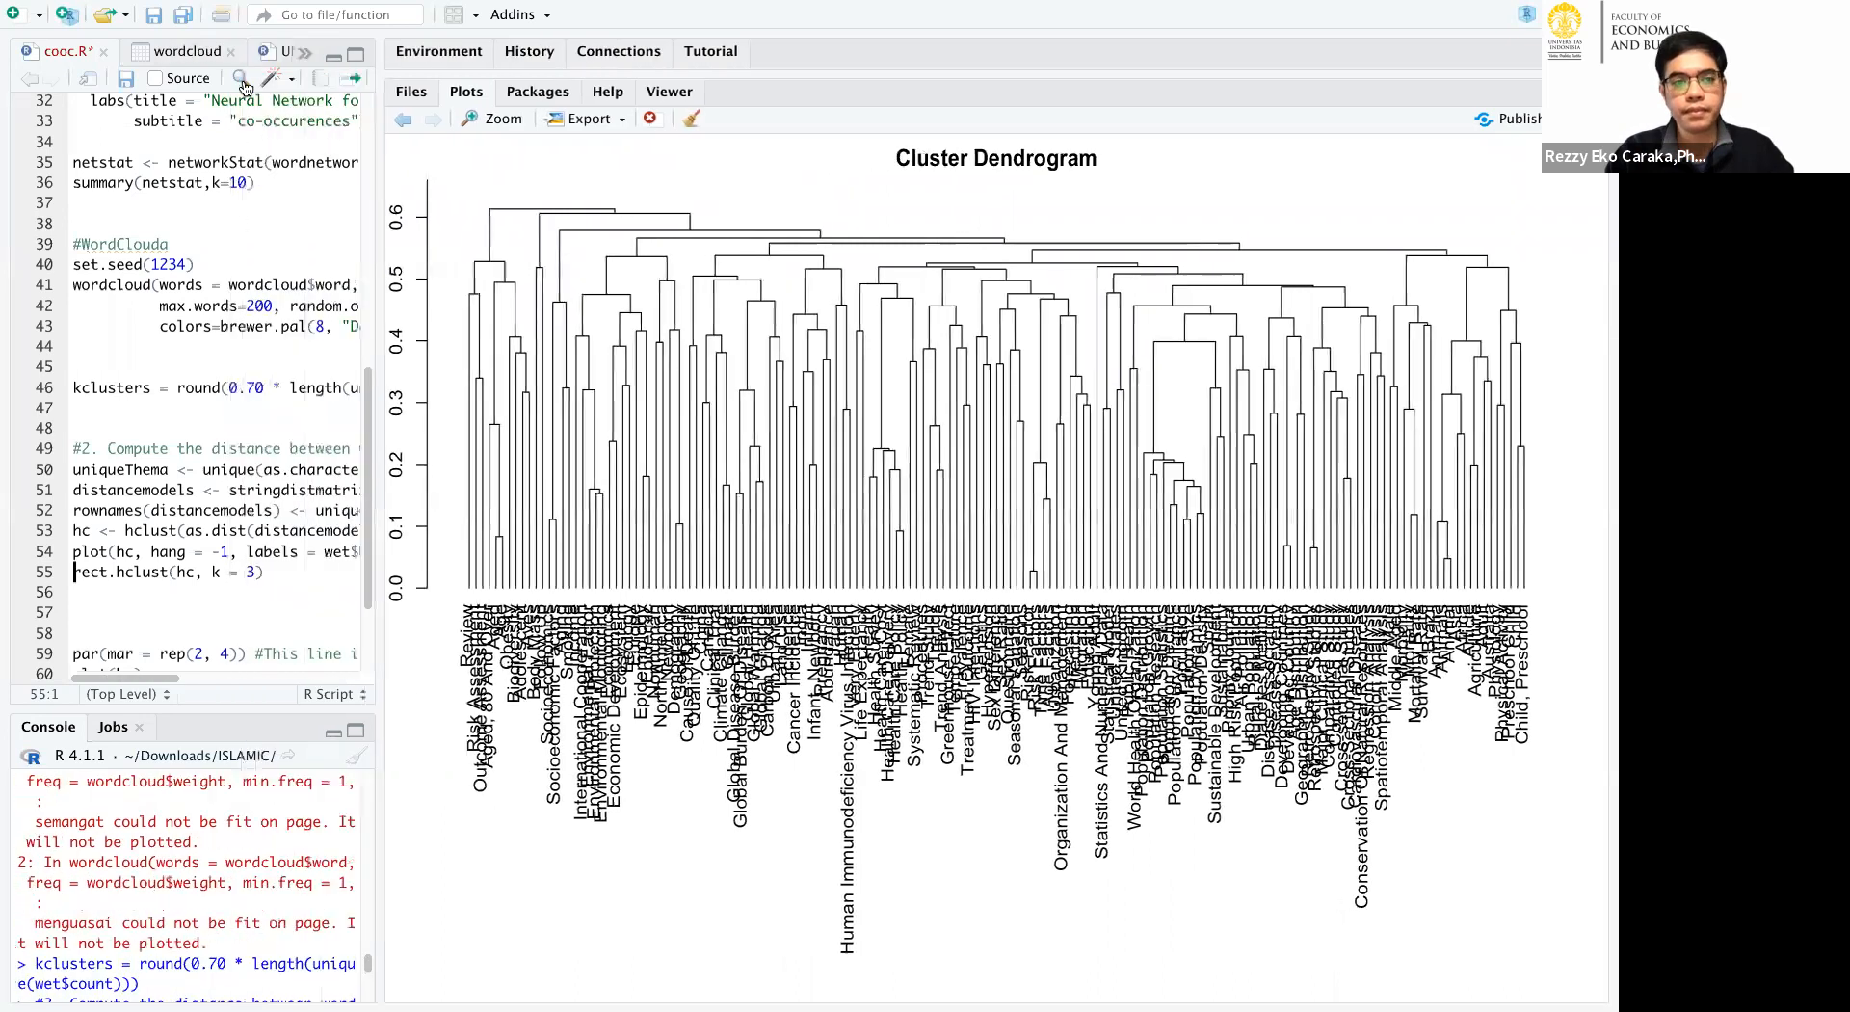
{"action": "left_click", "coordinate": [349, 85]}
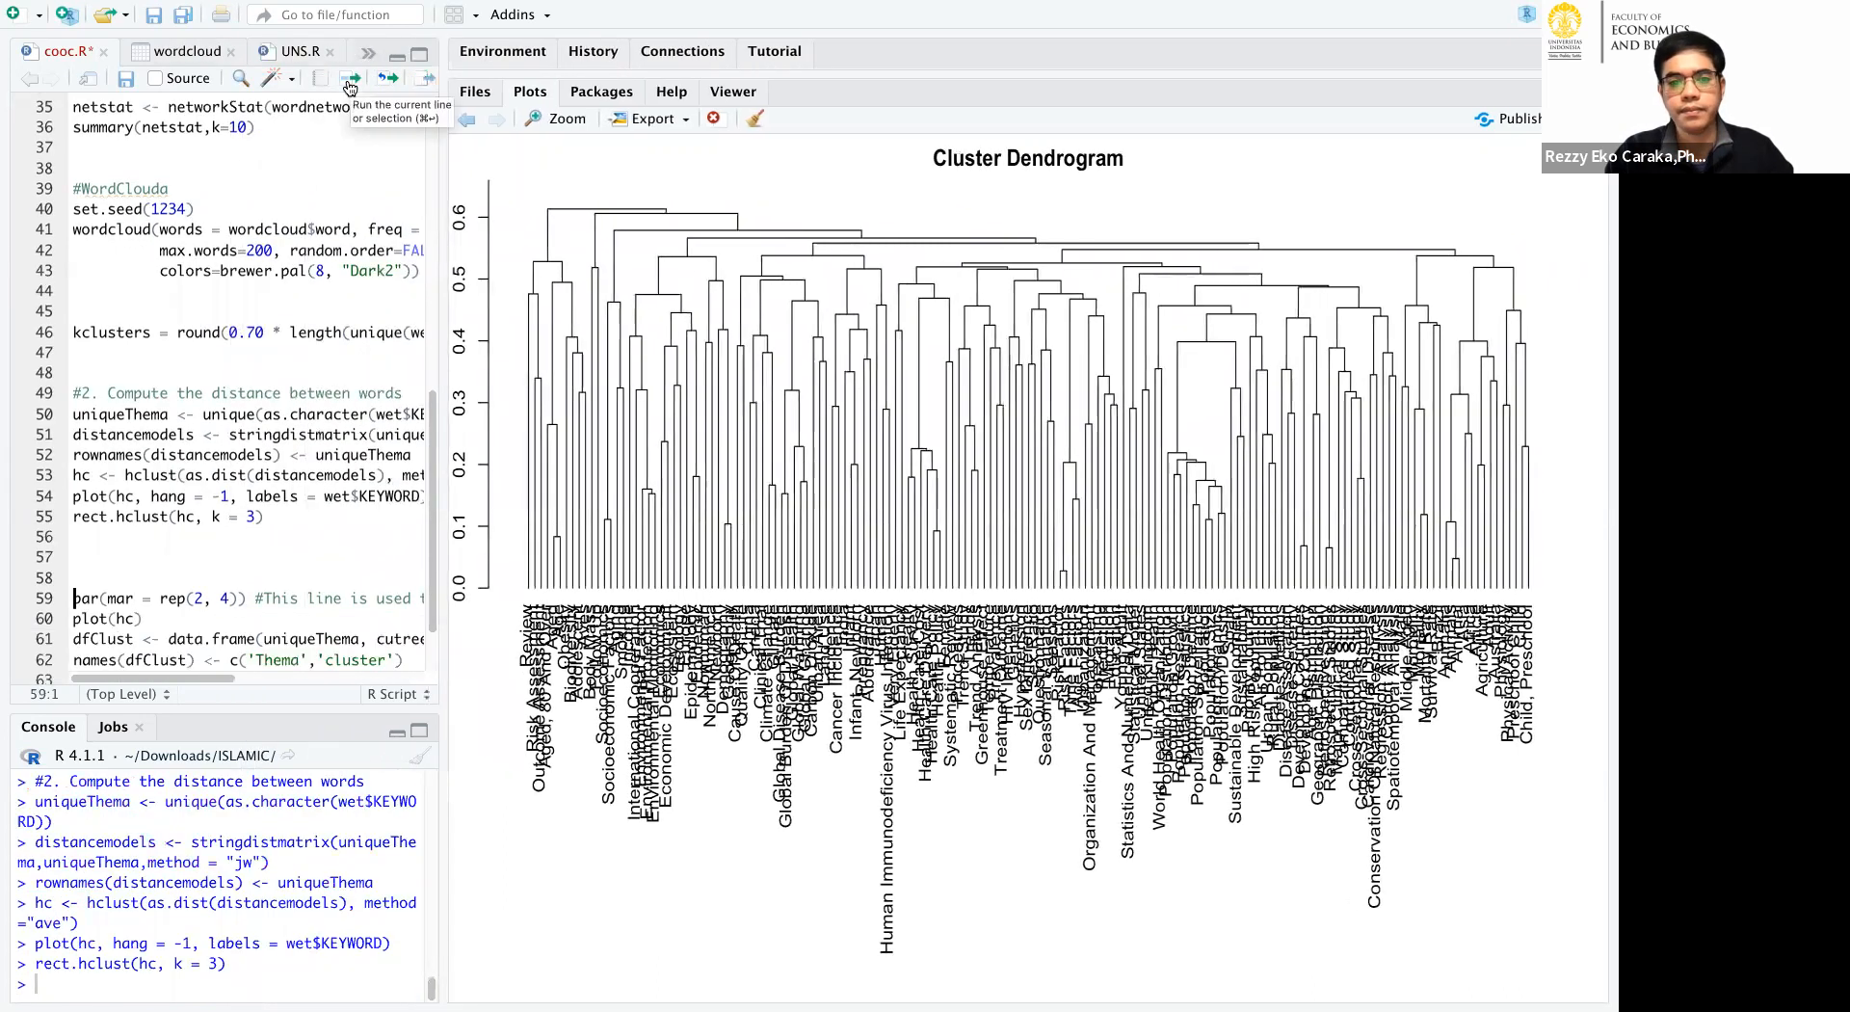
Widen the script area and highlight the plot(hc) and rect.hclust(hc, k = 3) lines to explain them.
{"action": "left_click_drag", "start_coordinate": [445, 541], "coordinate": [637, 536]}
{"action": "left_click_drag", "start_coordinate": [431, 496], "coordinate": [77, 494]}
{"action": "left_click", "coordinate": [249, 574]}
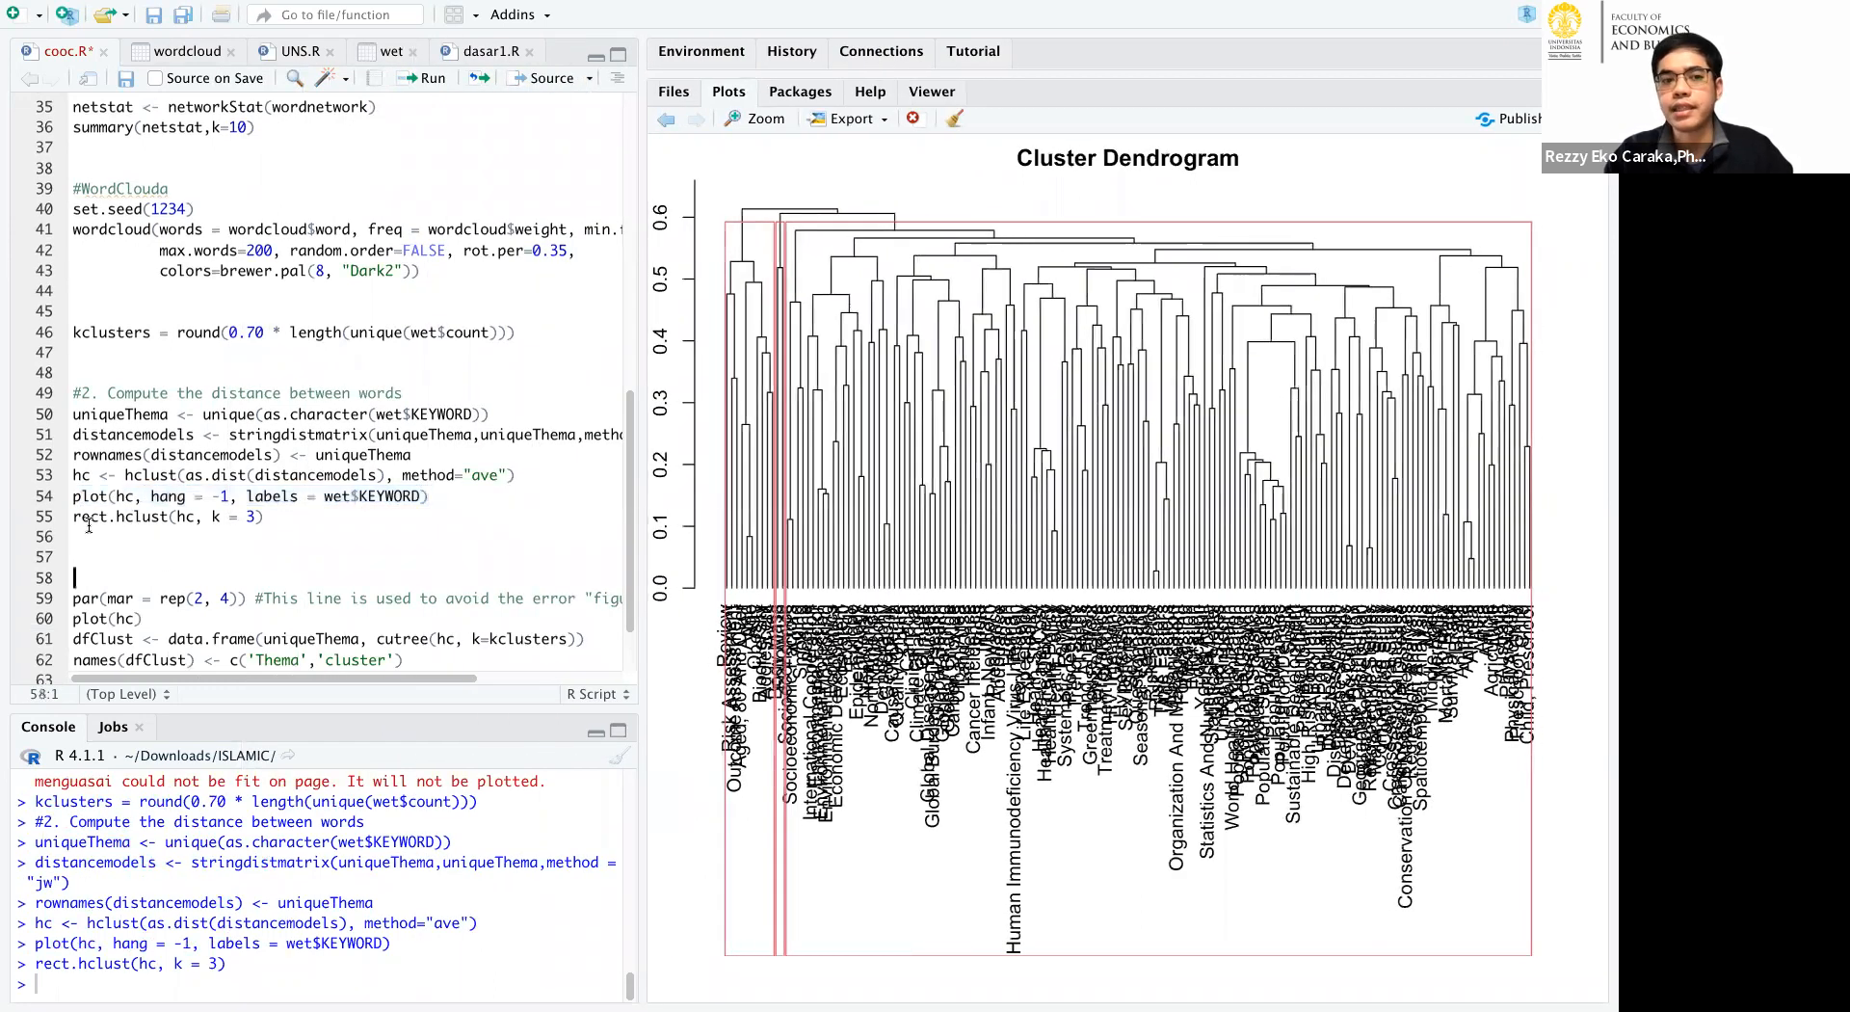
{"action": "left_click_drag", "start_coordinate": [271, 517], "coordinate": [63, 517]}
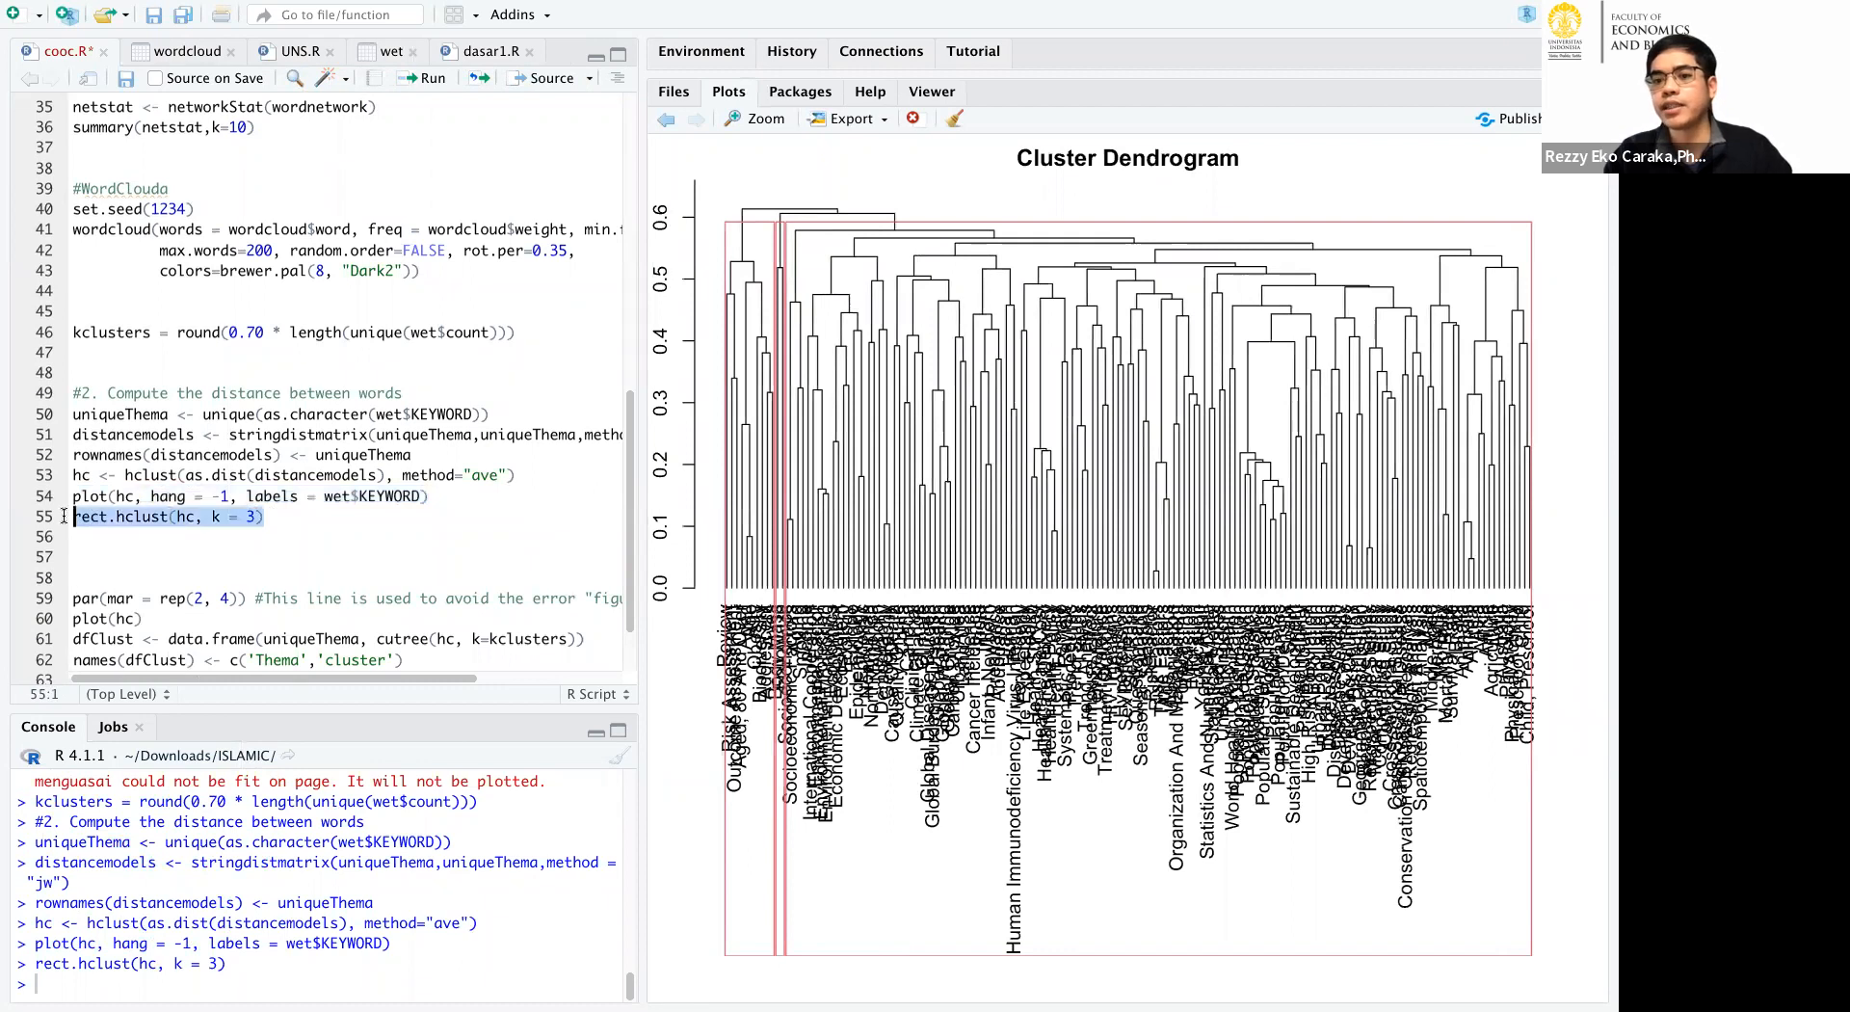
Enlarge the dendrogram, annotate its three boxed clusters as A, B and C with example counts such as 10000 for A, and clear the annotations.
{"action": "left_click_drag", "start_coordinate": [631, 504], "coordinate": [223, 501]}
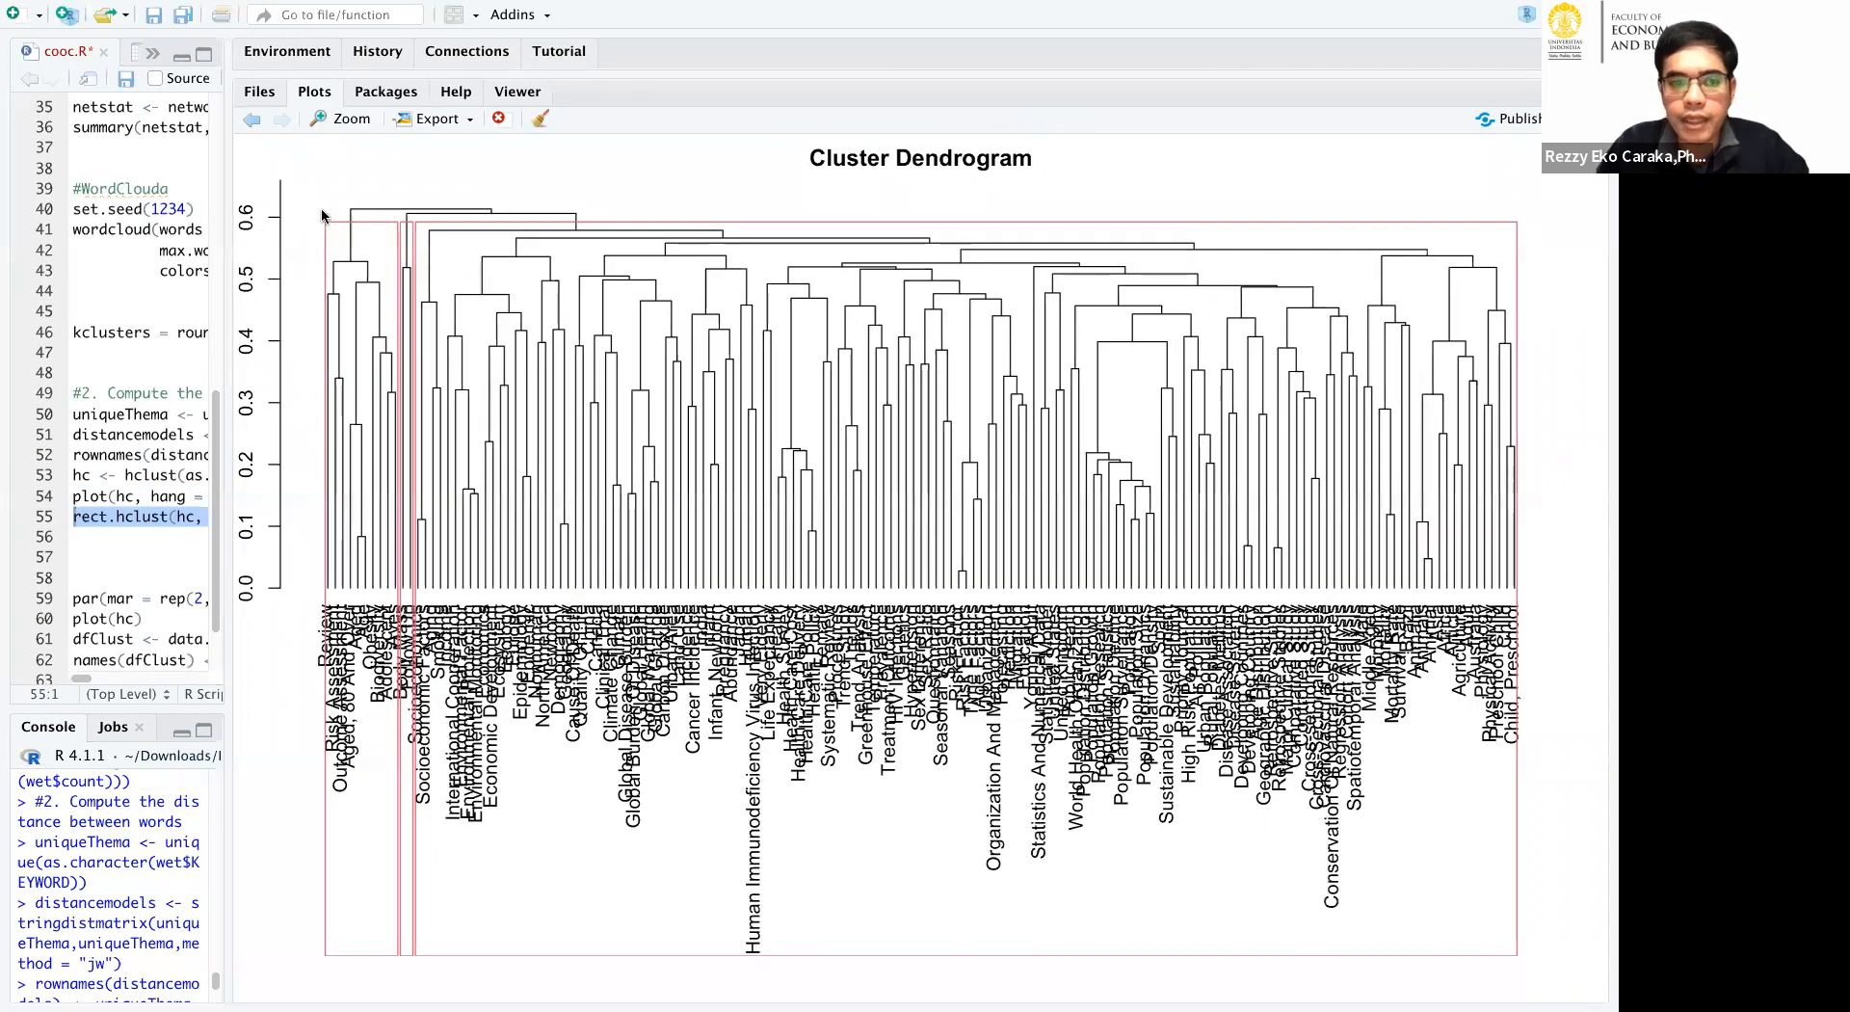
{"action": "mouse_move", "coordinate": [333, 879]}
{"action": "left_mouse_down"}
{"action": "mouse_move", "coordinate": [353, 815]}
{"action": "mouse_move", "coordinate": [362, 859]}
{"action": "mouse_move", "coordinate": [405, 872]}
{"action": "left_mouse_up"}
{"action": "mouse_move", "coordinate": [850, 911]}
{"action": "left_mouse_down"}
{"action": "mouse_move", "coordinate": [956, 898]}
{"action": "mouse_move", "coordinate": [1013, 937]}
{"action": "left_mouse_up"}
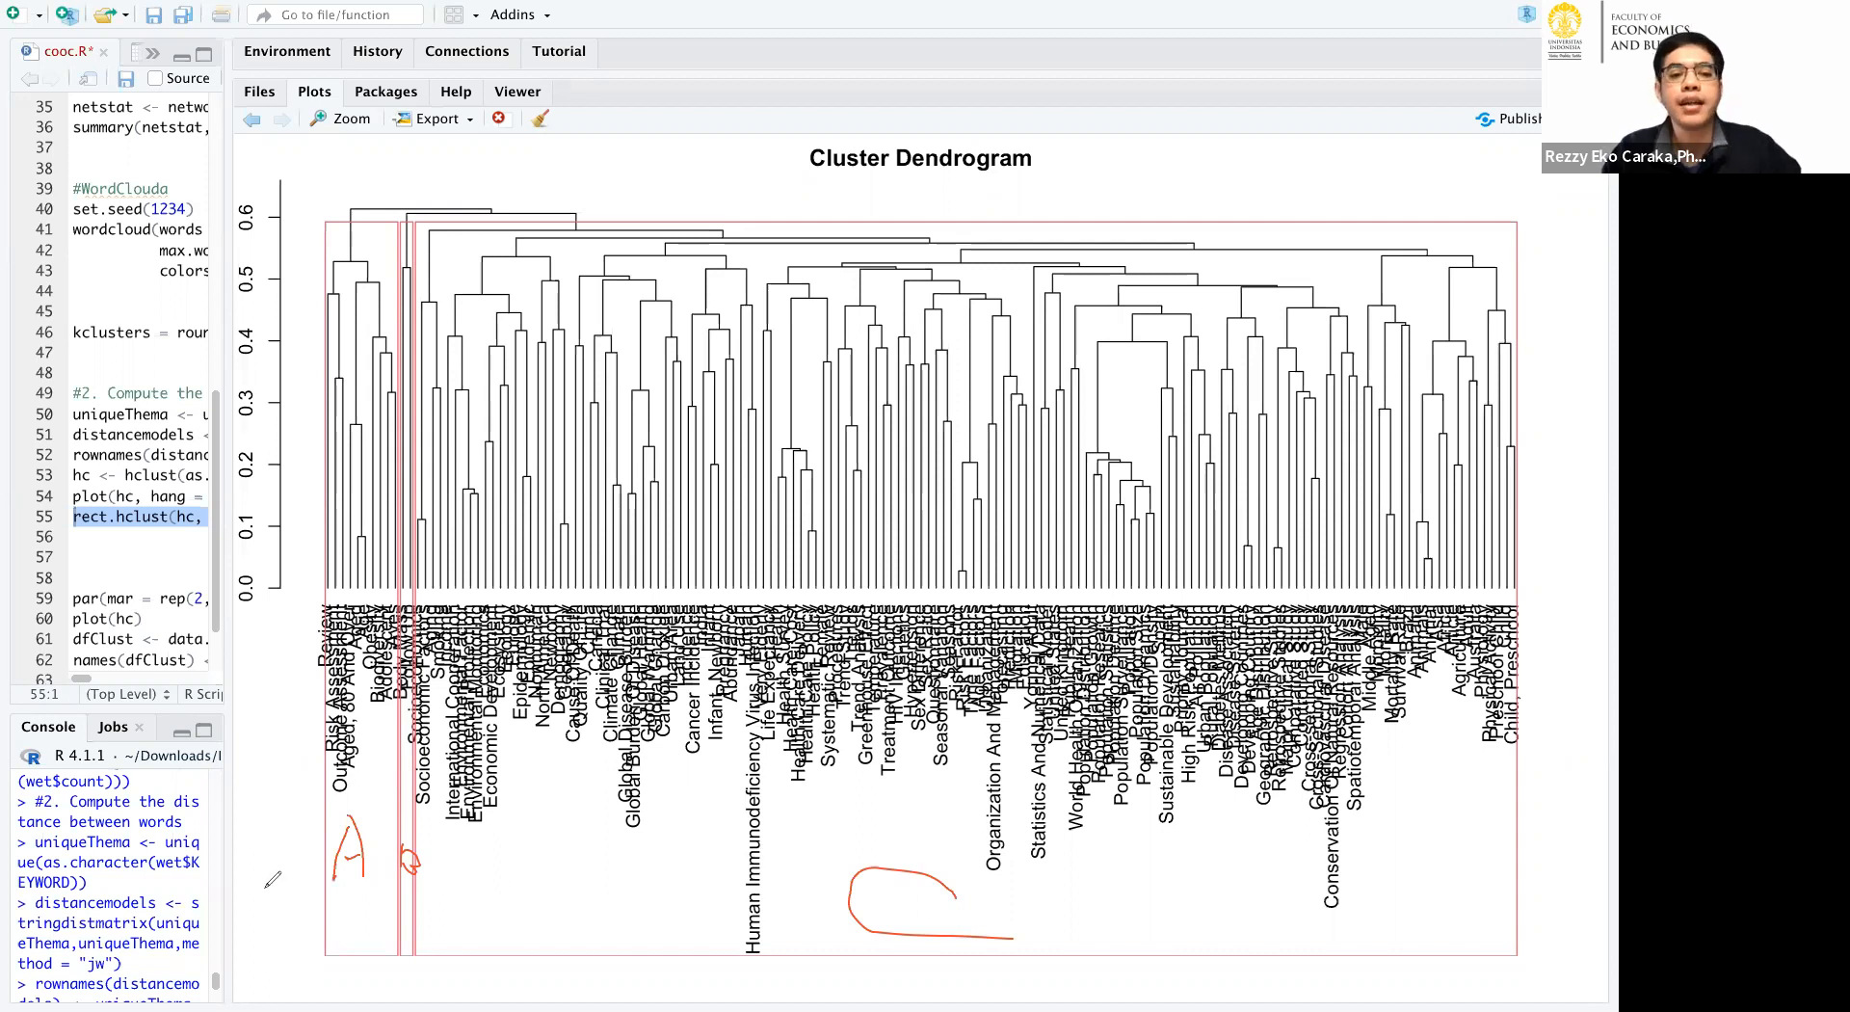
{"action": "mouse_move", "coordinate": [265, 887]}
{"action": "left_mouse_down"}
{"action": "mouse_move", "coordinate": [261, 948]}
{"action": "mouse_move", "coordinate": [289, 899]}
{"action": "mouse_move", "coordinate": [371, 893]}
{"action": "left_mouse_up"}
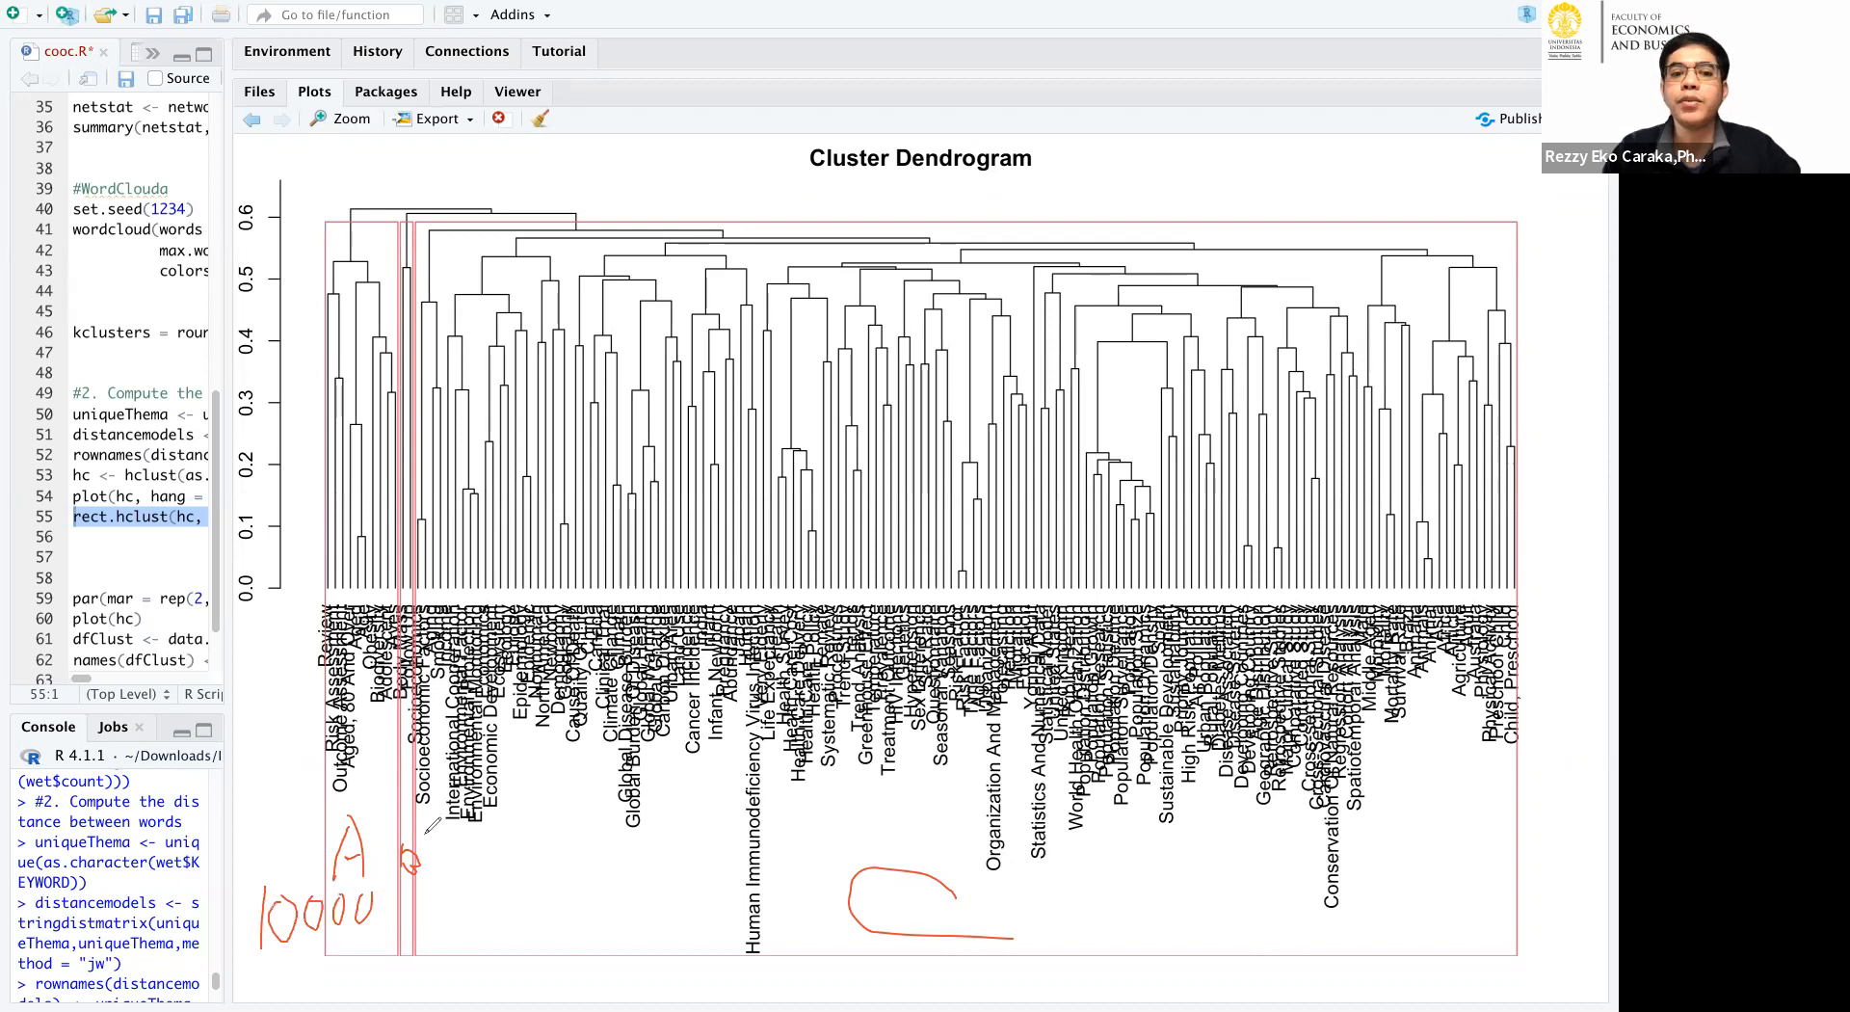
{"action": "mouse_move", "coordinate": [405, 826]}
{"action": "left_mouse_down"}
{"action": "mouse_move", "coordinate": [408, 856]}
{"action": "mouse_move", "coordinate": [442, 831]}
{"action": "mouse_move", "coordinate": [472, 868]}
{"action": "mouse_move", "coordinate": [492, 848]}
{"action": "mouse_move", "coordinate": [502, 875]}
{"action": "left_mouse_up"}
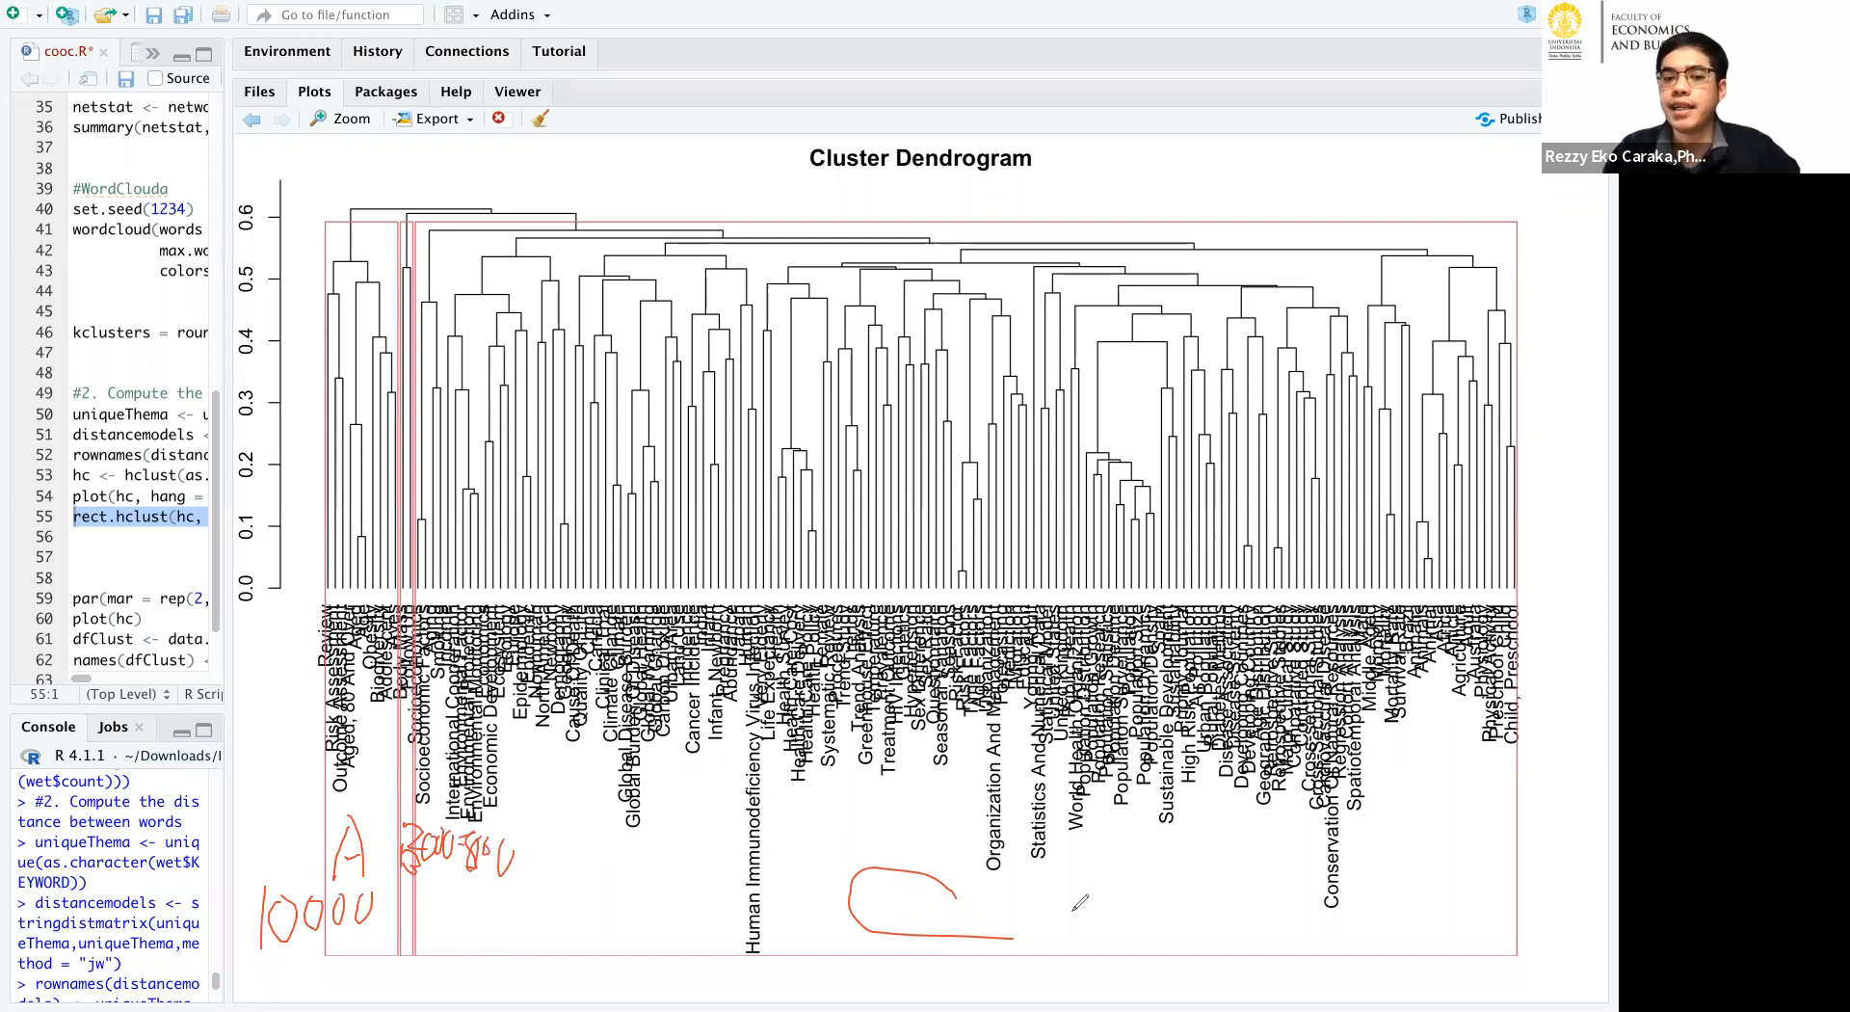
{"action": "left_click_drag", "start_coordinate": [1027, 899], "coordinate": [1083, 884]}
{"action": "left_click_drag", "start_coordinate": [1036, 904], "coordinate": [1043, 946]}
{"action": "mouse_move", "coordinate": [1098, 882]}
{"action": "left_mouse_down"}
{"action": "mouse_move", "coordinate": [1133, 887]}
{"action": "mouse_move", "coordinate": [1141, 944]}
{"action": "mouse_move", "coordinate": [1242, 902]}
{"action": "mouse_move", "coordinate": [1257, 950]}
{"action": "mouse_move", "coordinate": [1277, 906]}
{"action": "left_mouse_up"}
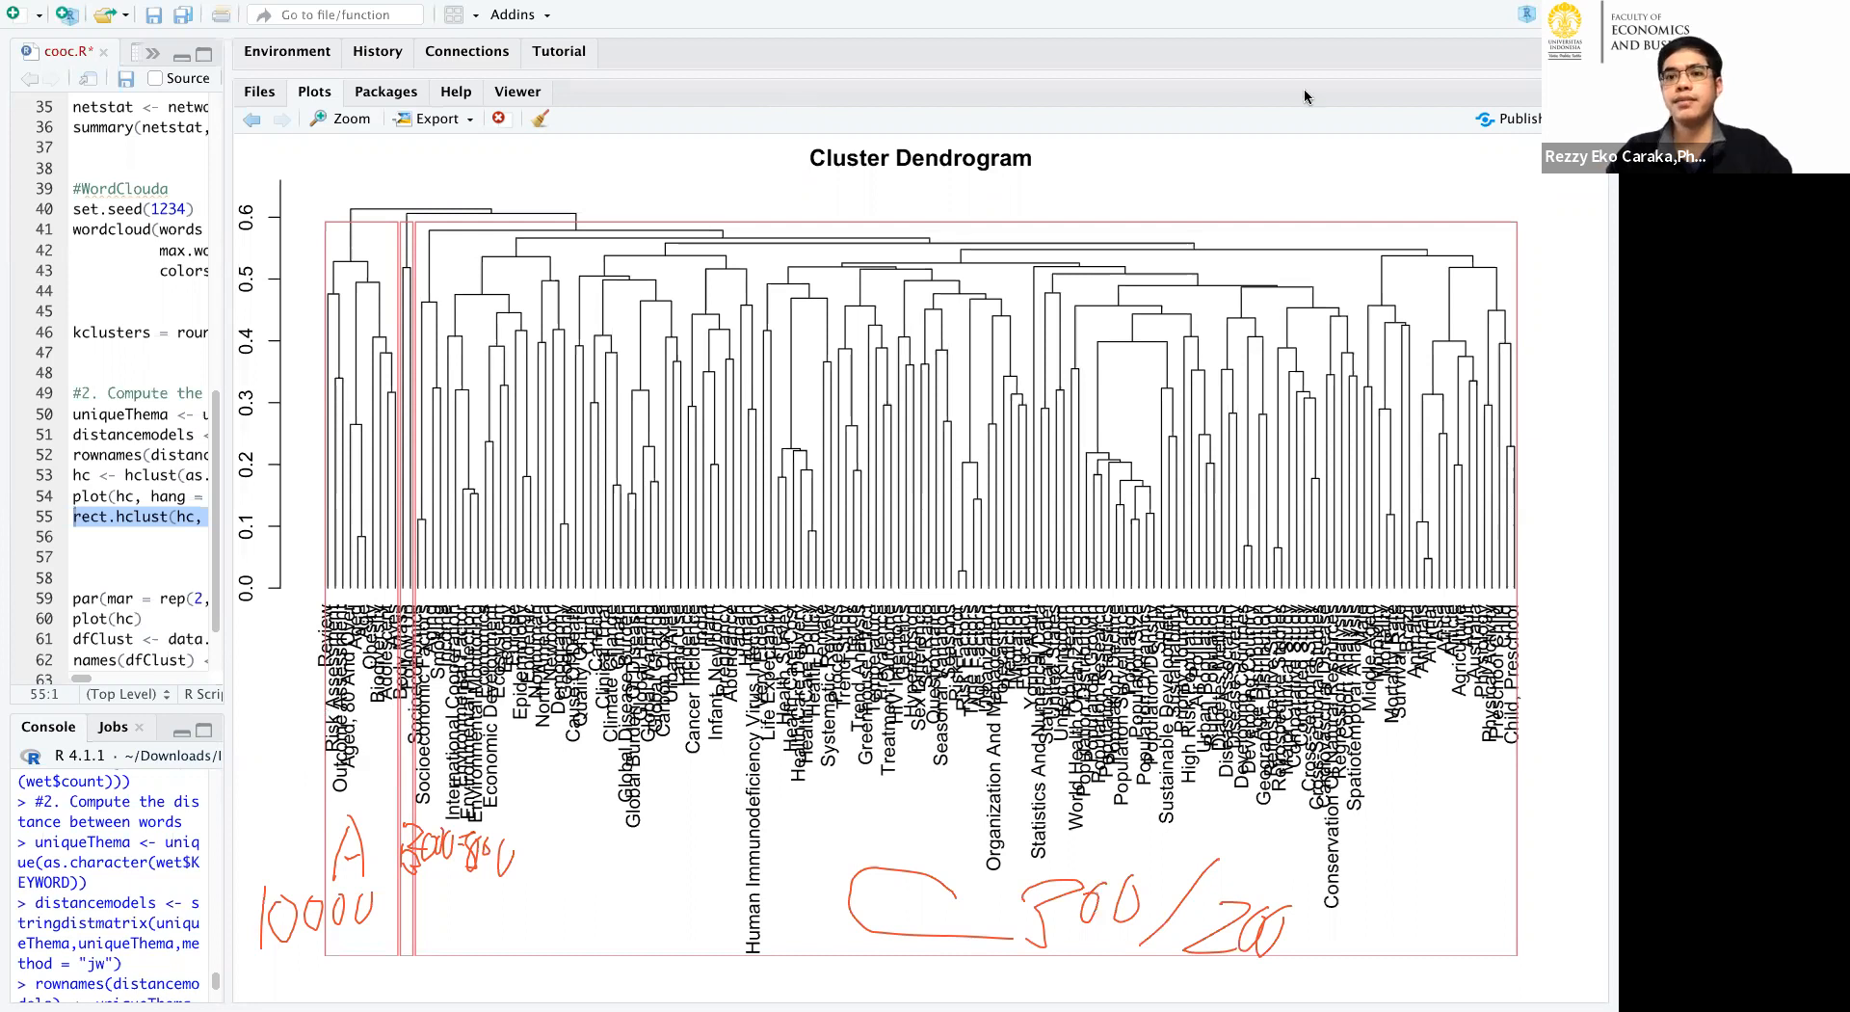
{"action": "left_click", "coordinate": [1446, 148]}
{"action": "left_click", "coordinate": [783, 109]}
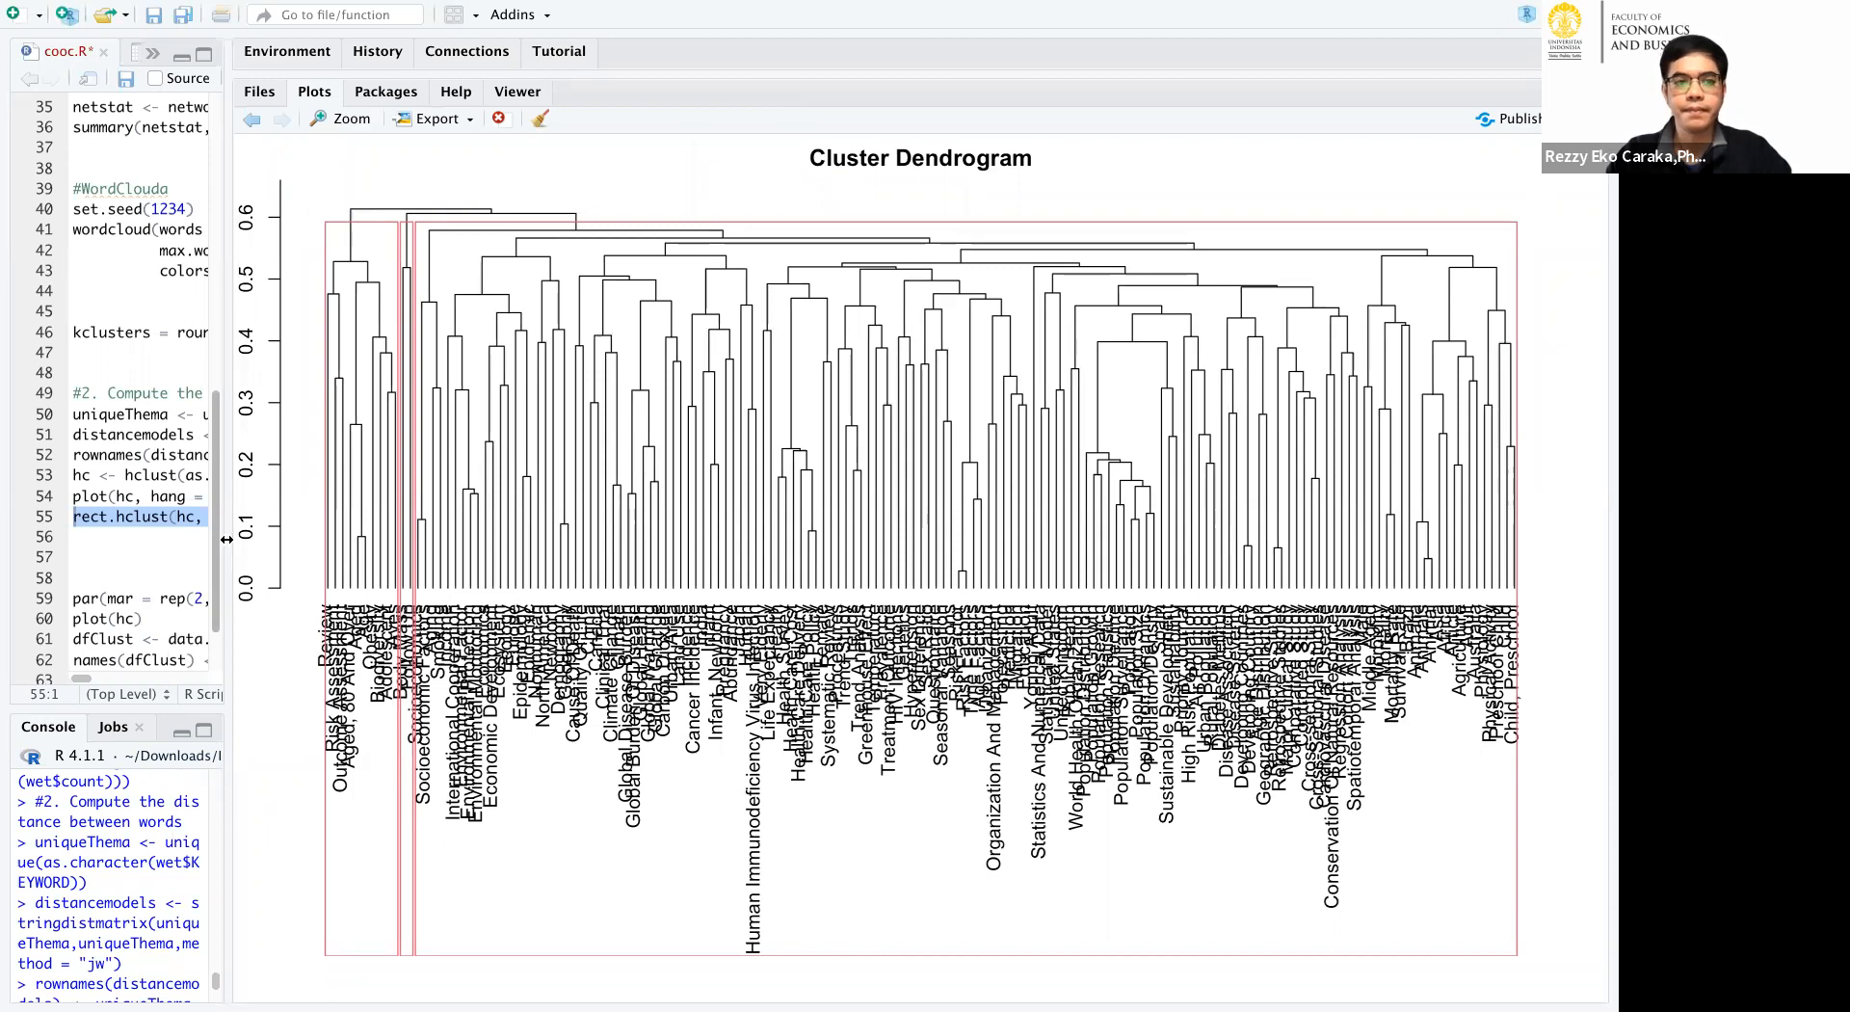
Run cooc.R from par(mar = rep(2, 4)) through plot(table(dfClust$cluster)) to assign keywords to clusters and plot the cluster frequencies.
{"action": "left_click_drag", "start_coordinate": [398, 545], "coordinate": [558, 553]}
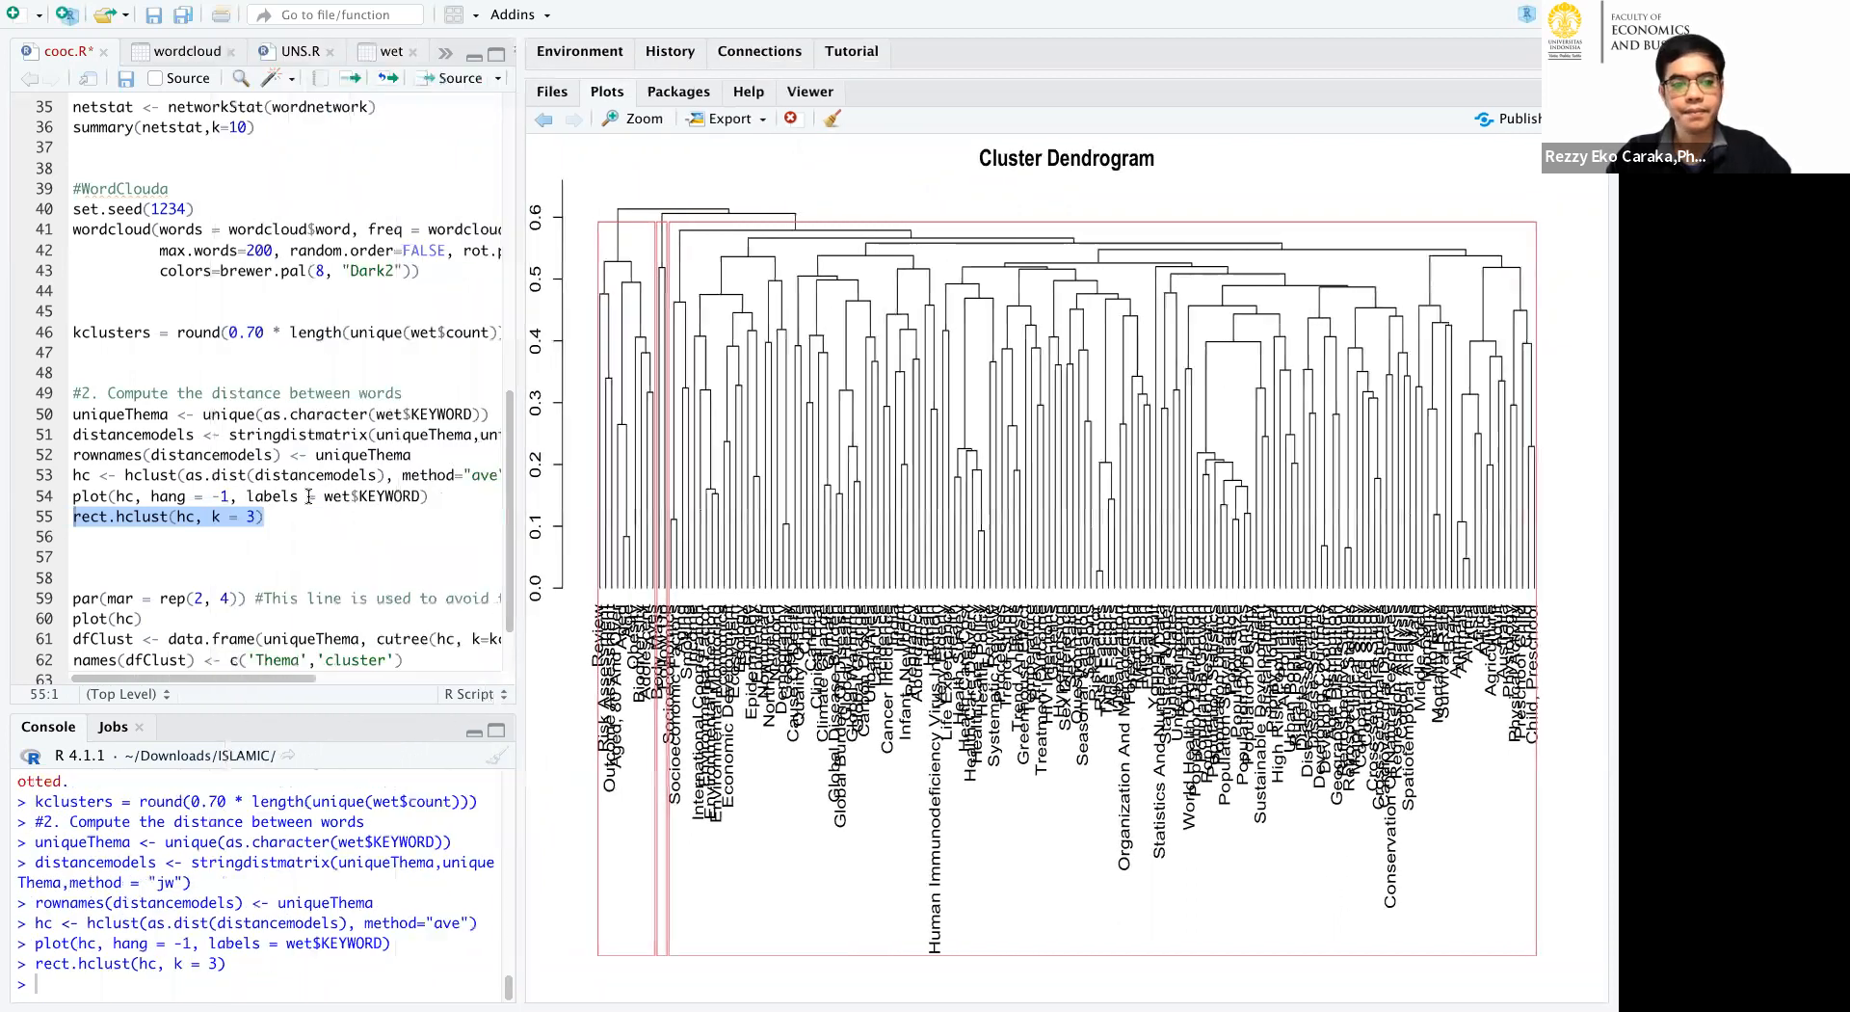
{"action": "scroll", "coordinate": [314, 486], "scroll_direction": "down", "scroll_amount": 3}
{"action": "left_click", "coordinate": [314, 517]}
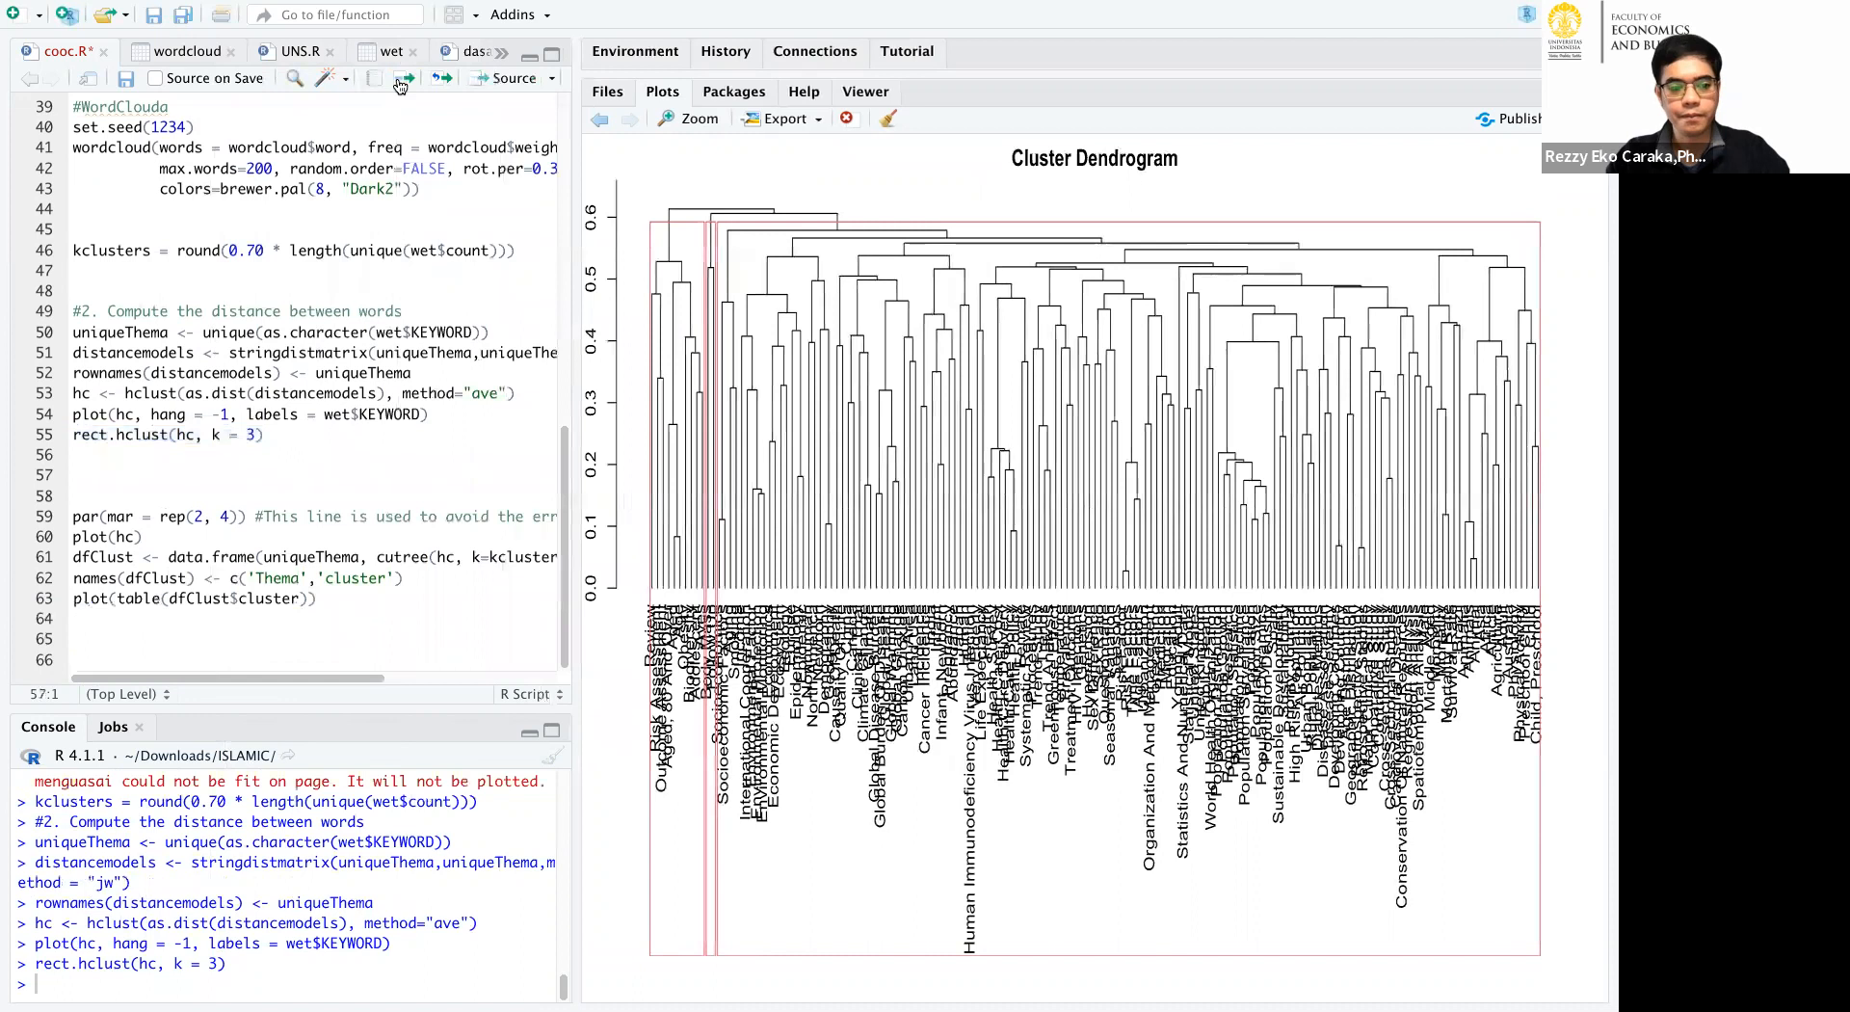
{"action": "left_click", "coordinate": [401, 85]}
{"action": "left_click", "coordinate": [401, 85]}
{"action": "left_click", "coordinate": [401, 85]}
{"action": "left_click", "coordinate": [401, 85]}
{"action": "left_click", "coordinate": [401, 85]}
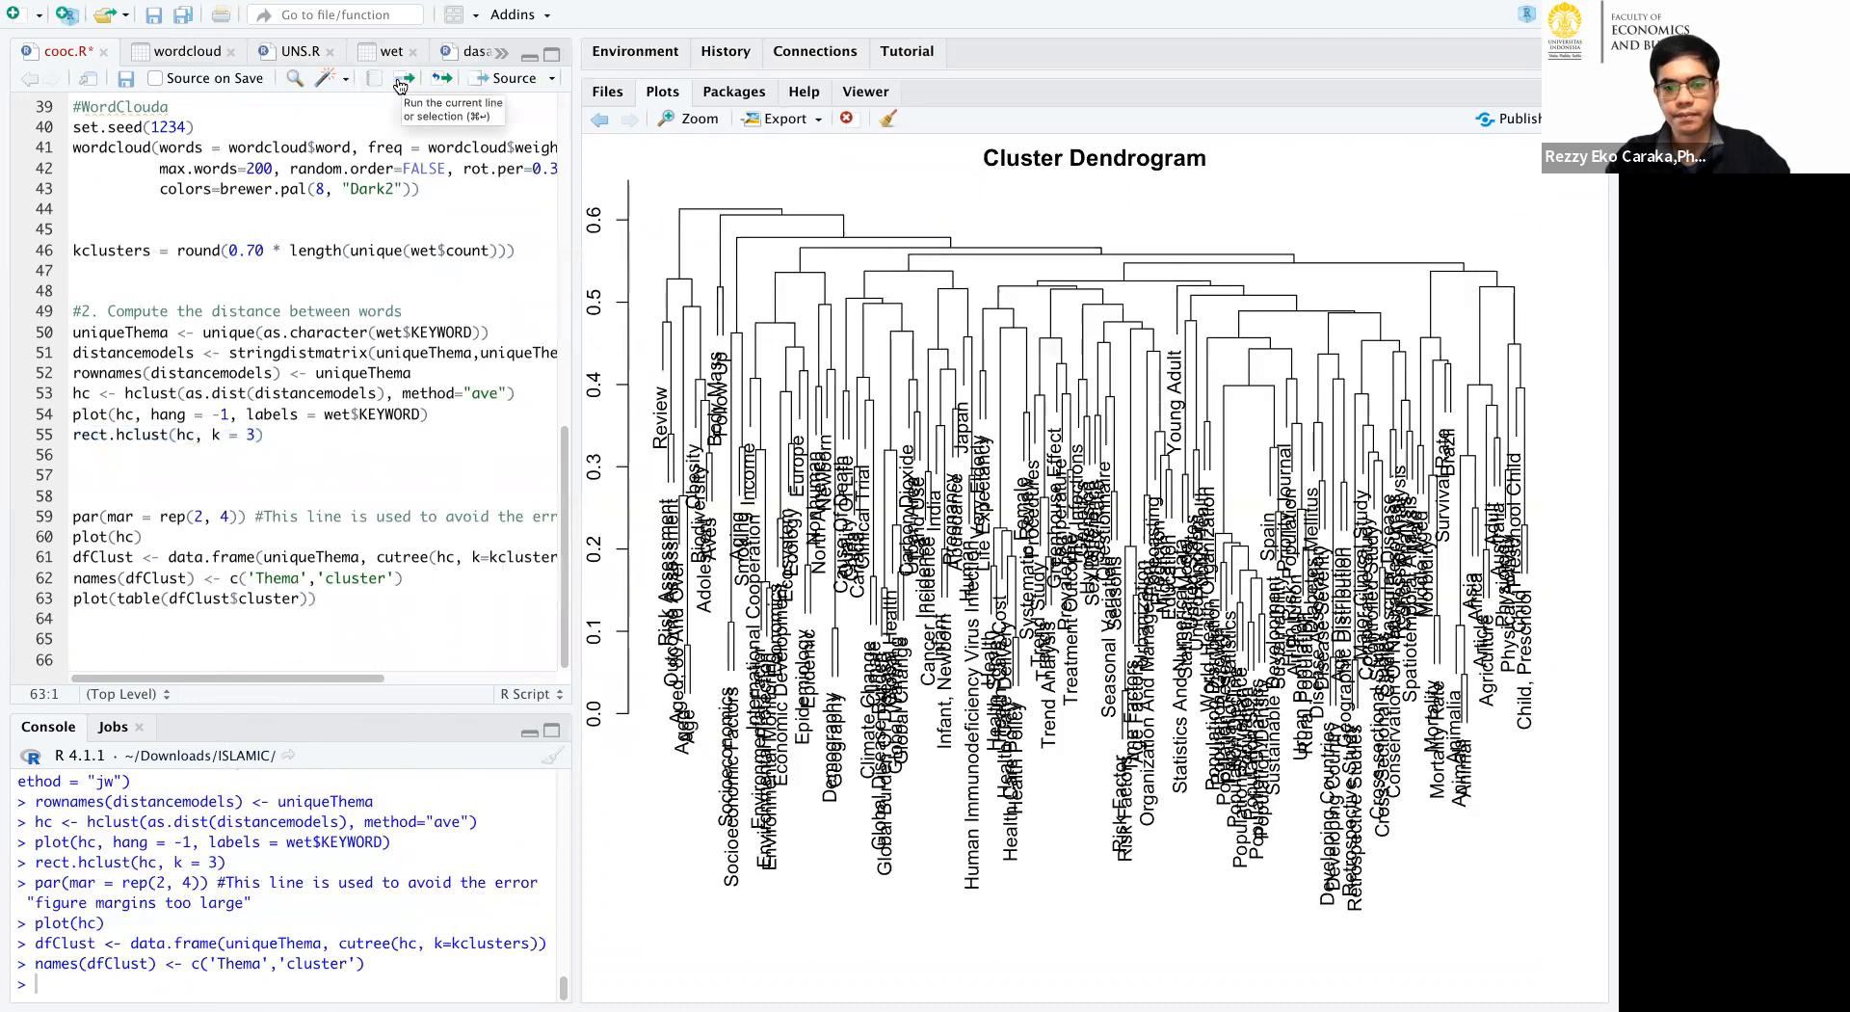
Rerun the par(mar = rep(2, 4)), plot(hc) and dfClust lines to redraw the dendrogram, and resize the plot area to inspect it.
{"action": "left_click", "coordinate": [358, 497]}
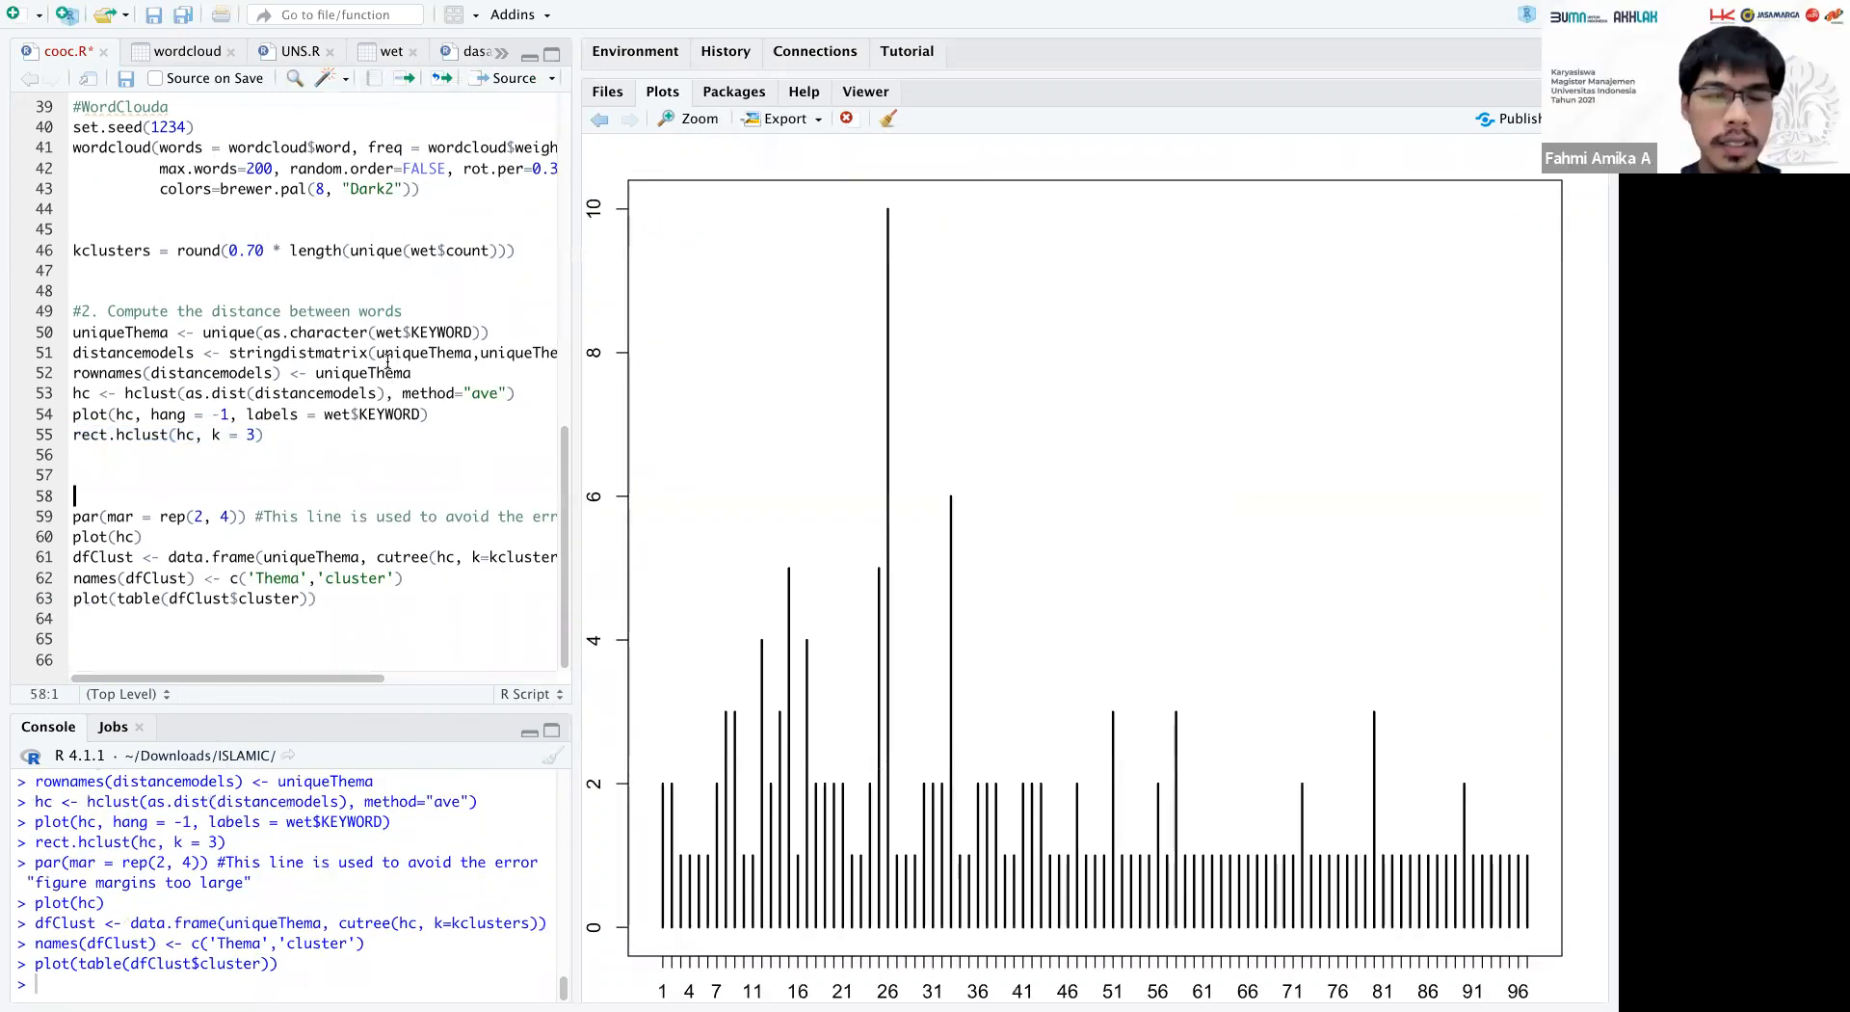
{"action": "left_click", "coordinate": [405, 89]}
{"action": "left_click", "coordinate": [405, 89]}
{"action": "left_click", "coordinate": [405, 89]}
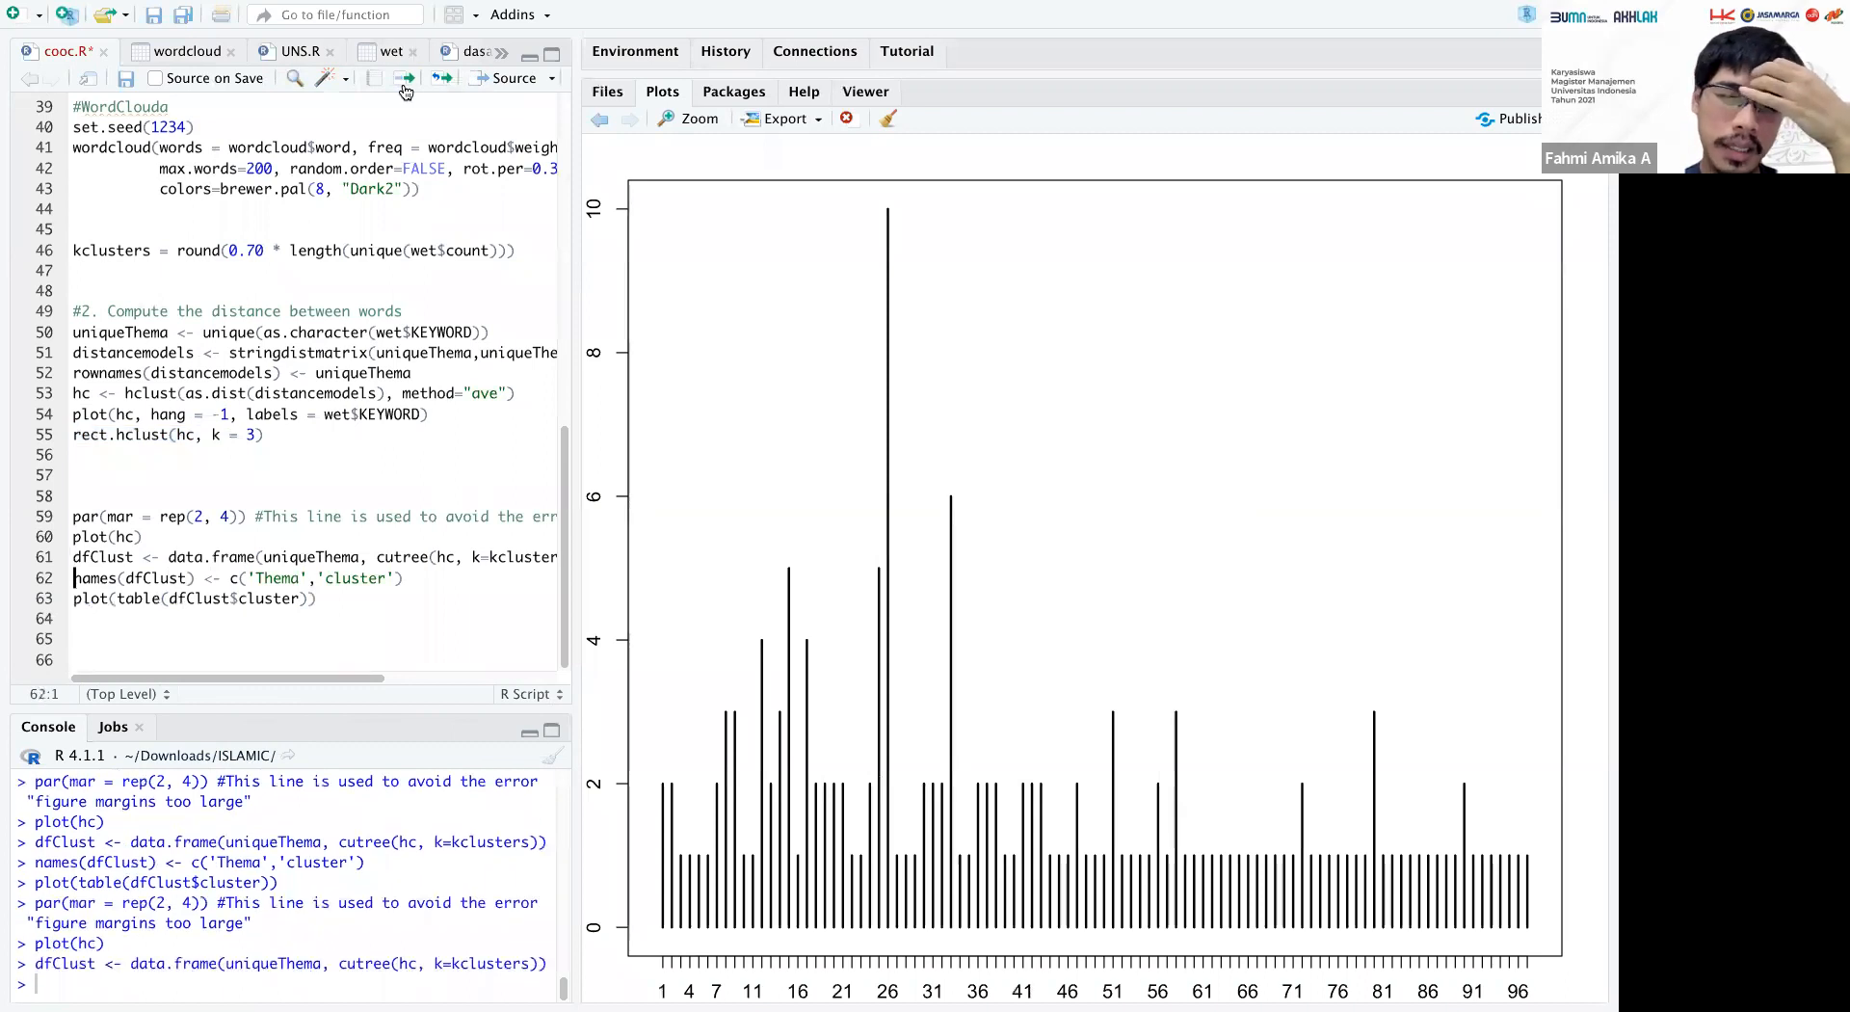
{"action": "left_click_drag", "start_coordinate": [576, 263], "coordinate": [115, 295]}
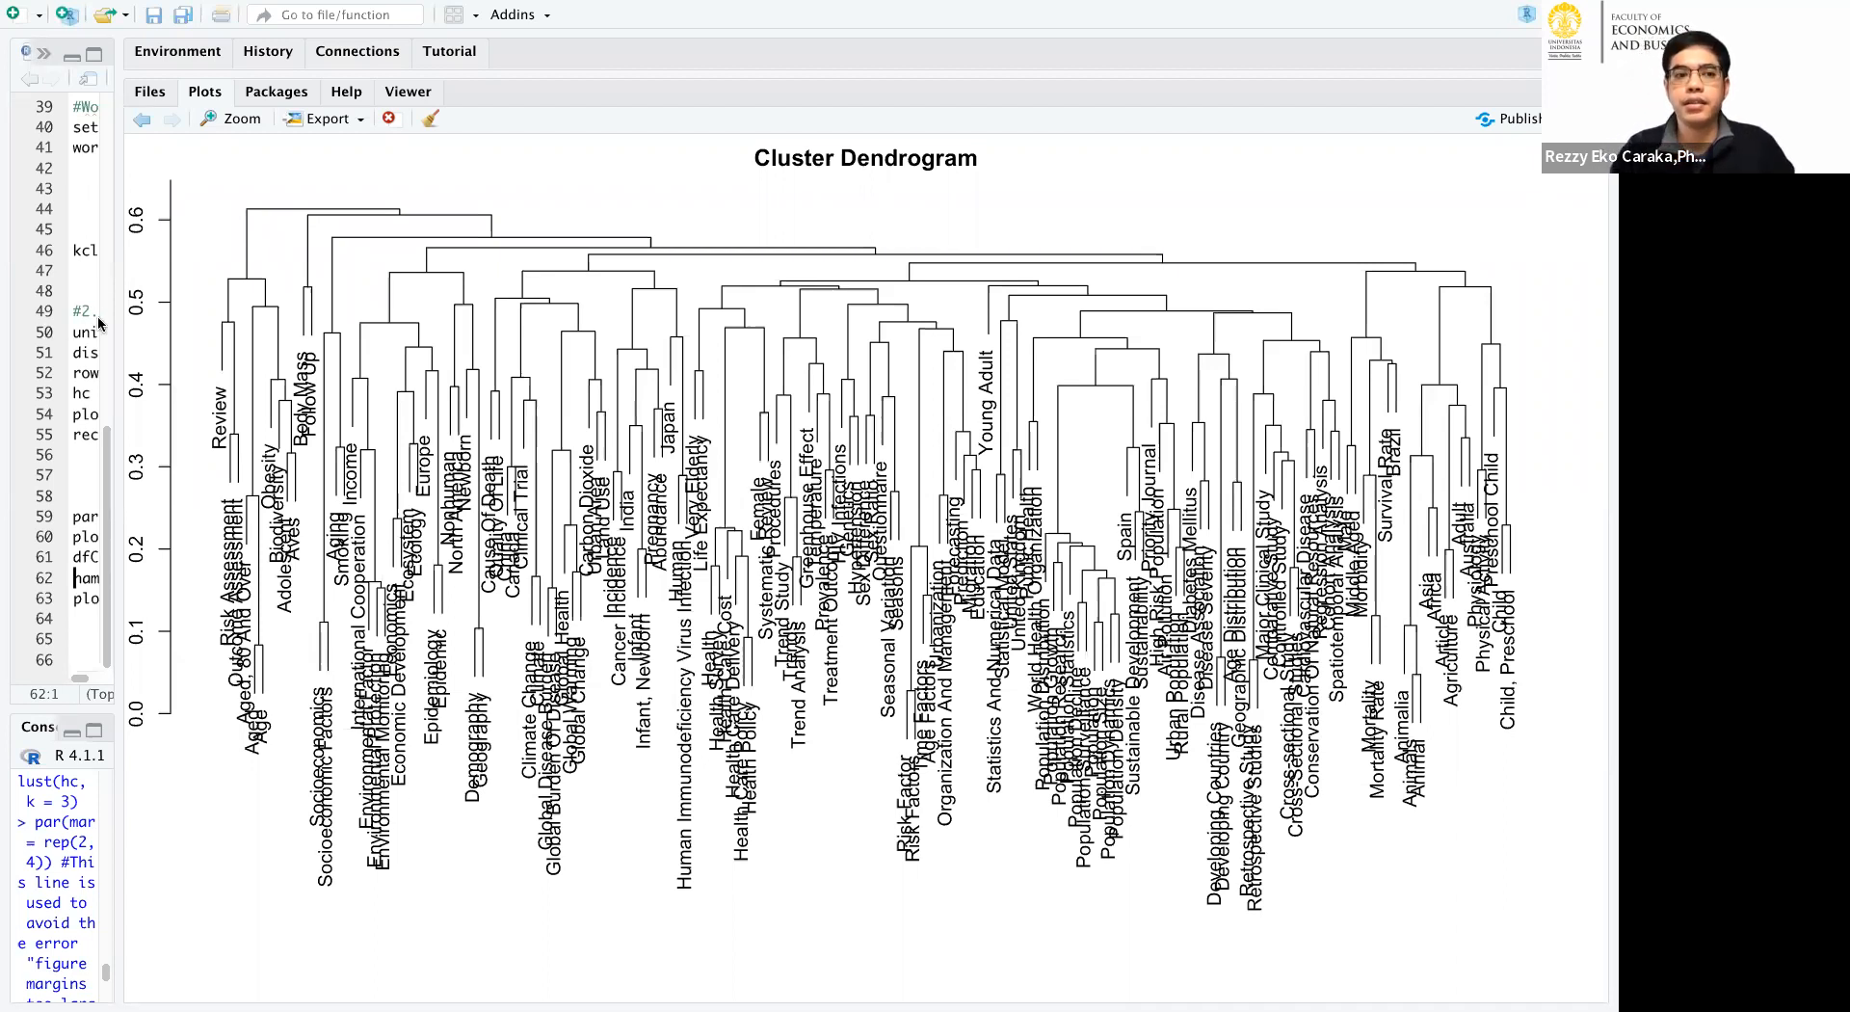
{"action": "left_click_drag", "start_coordinate": [124, 327], "coordinate": [720, 289]}
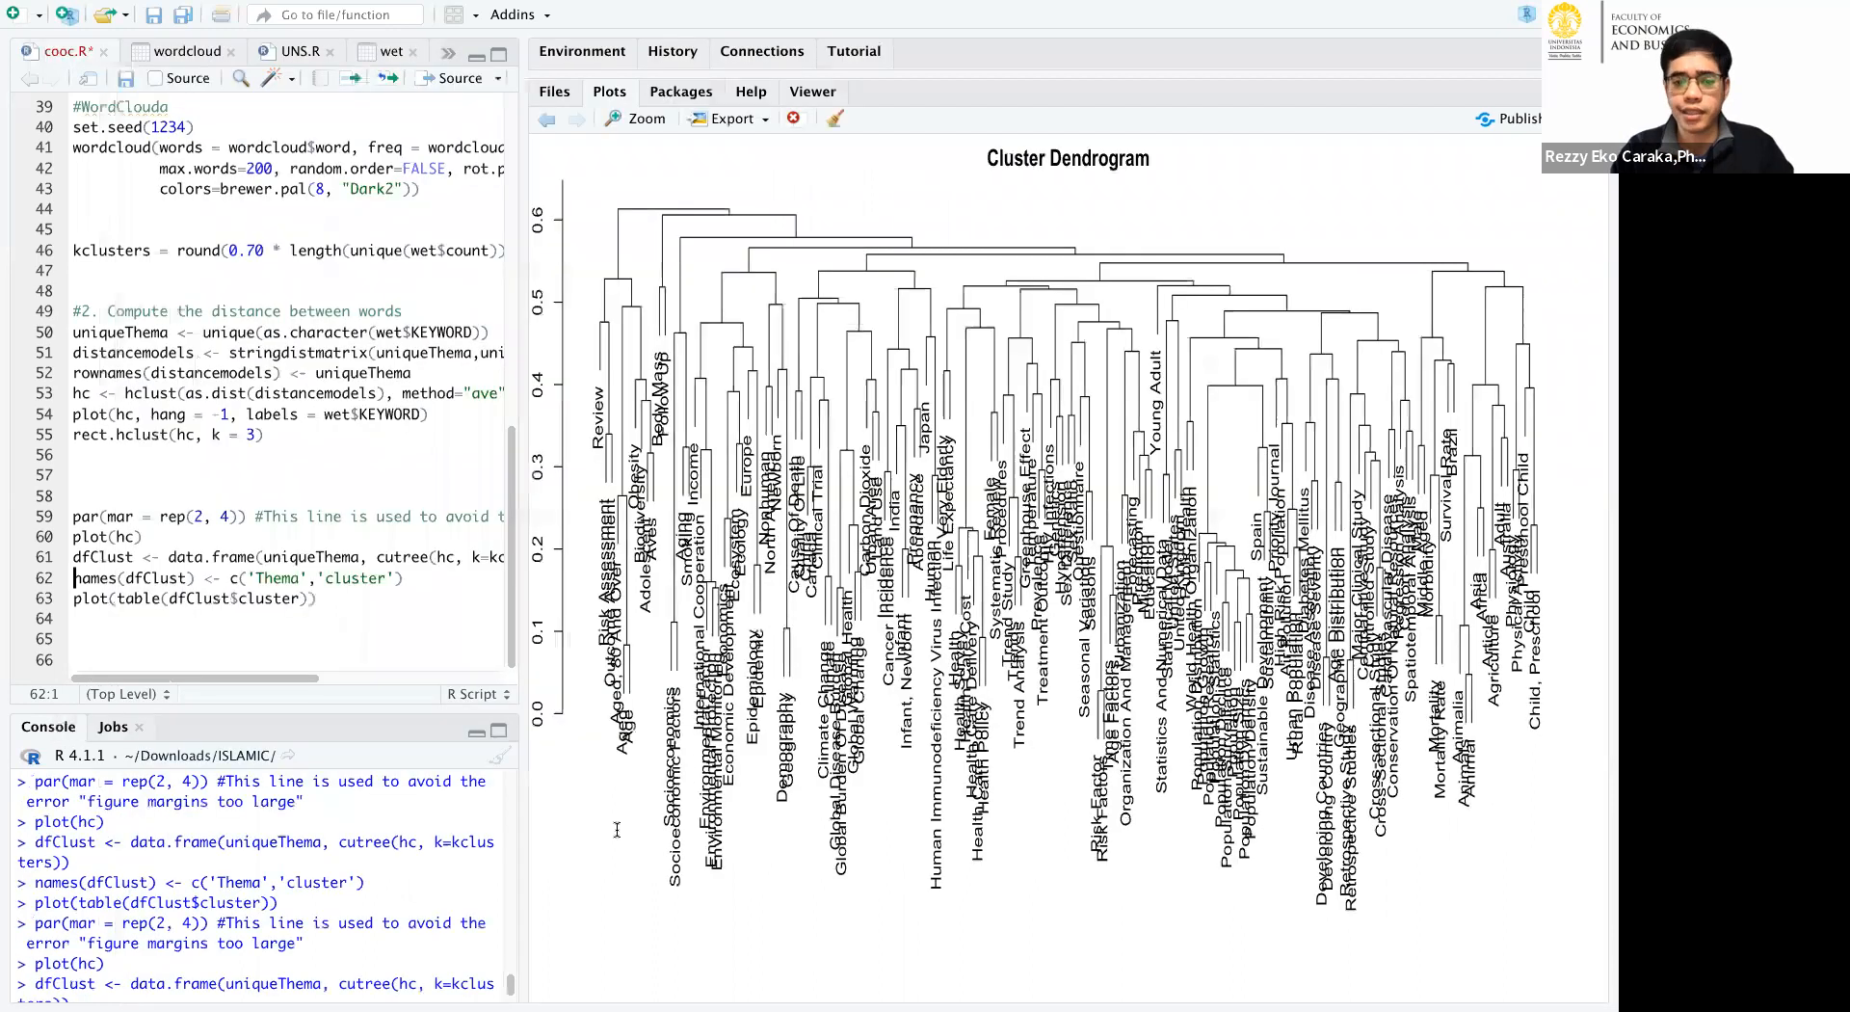
Clear the console, print the wet table, and enlarge the console to show its keywords and counts.
{"action": "left_click", "coordinate": [617, 831]}
{"action": "key", "text": "ctrl+l"}
{"action": "type", "text": "wet"}
{"action": "key", "text": "Return"}
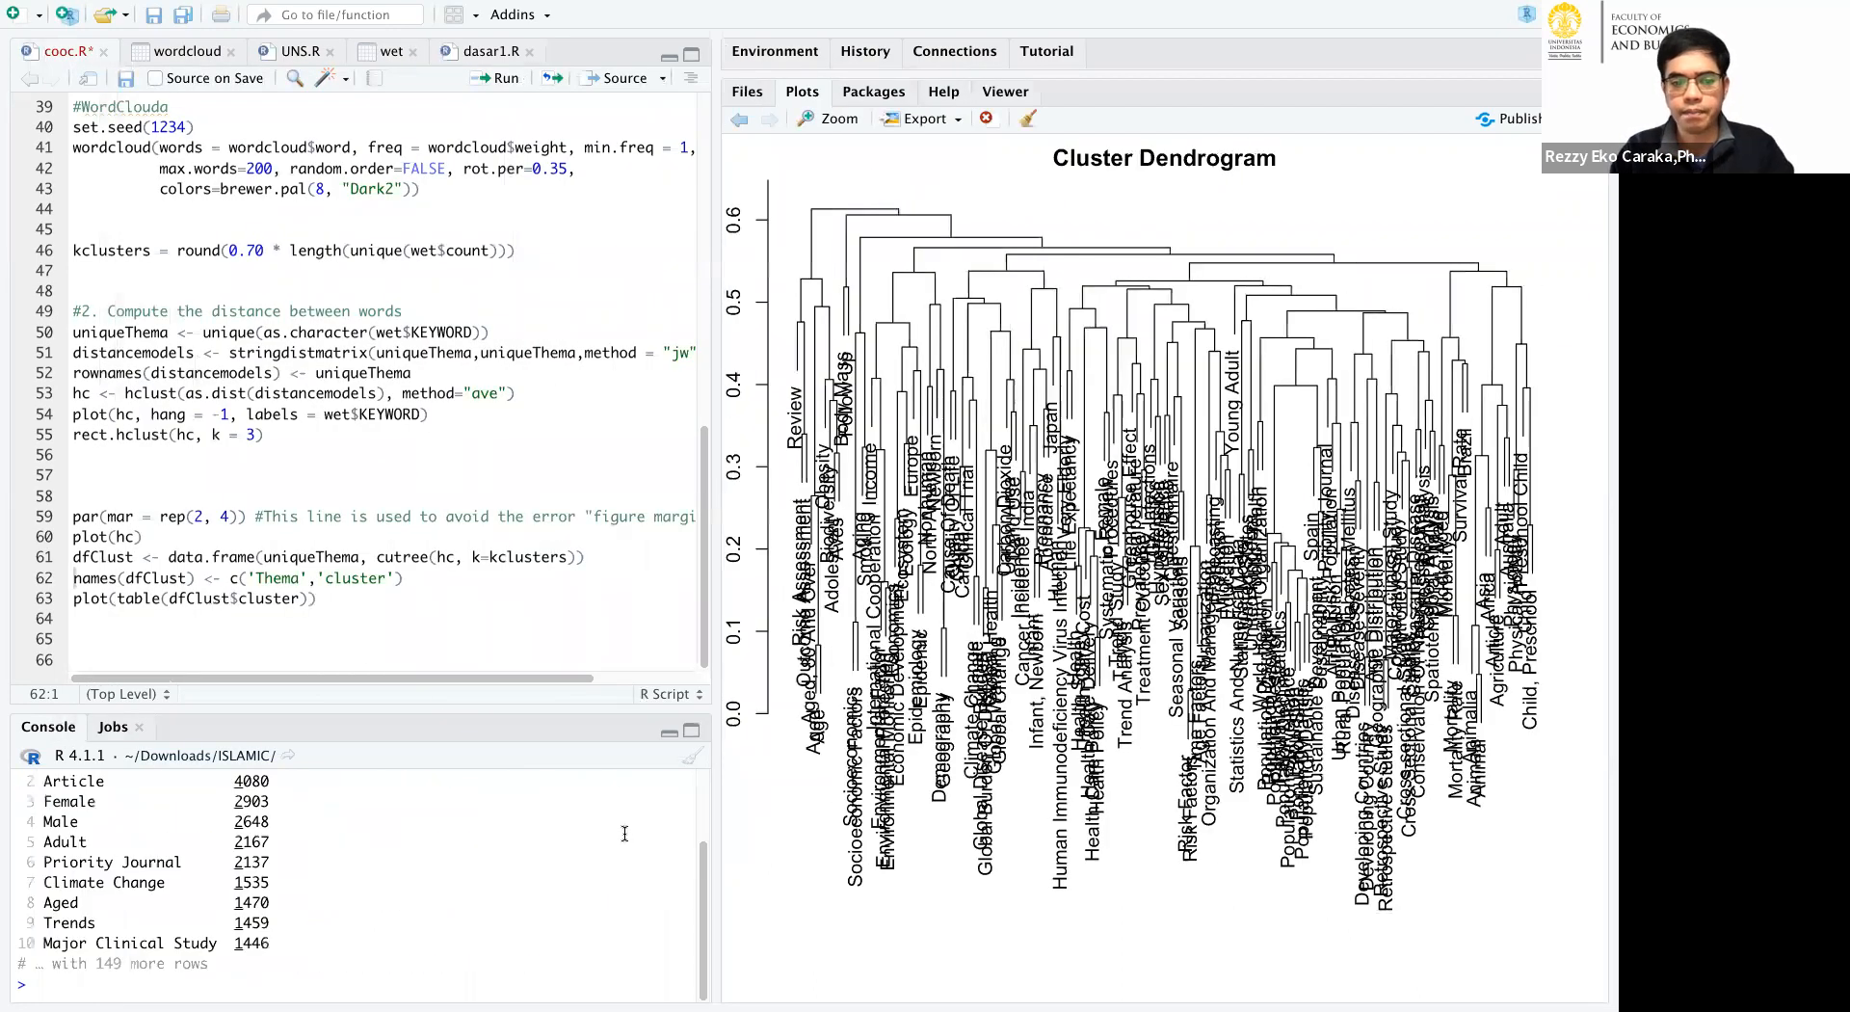
{"action": "left_click", "coordinate": [691, 730]}
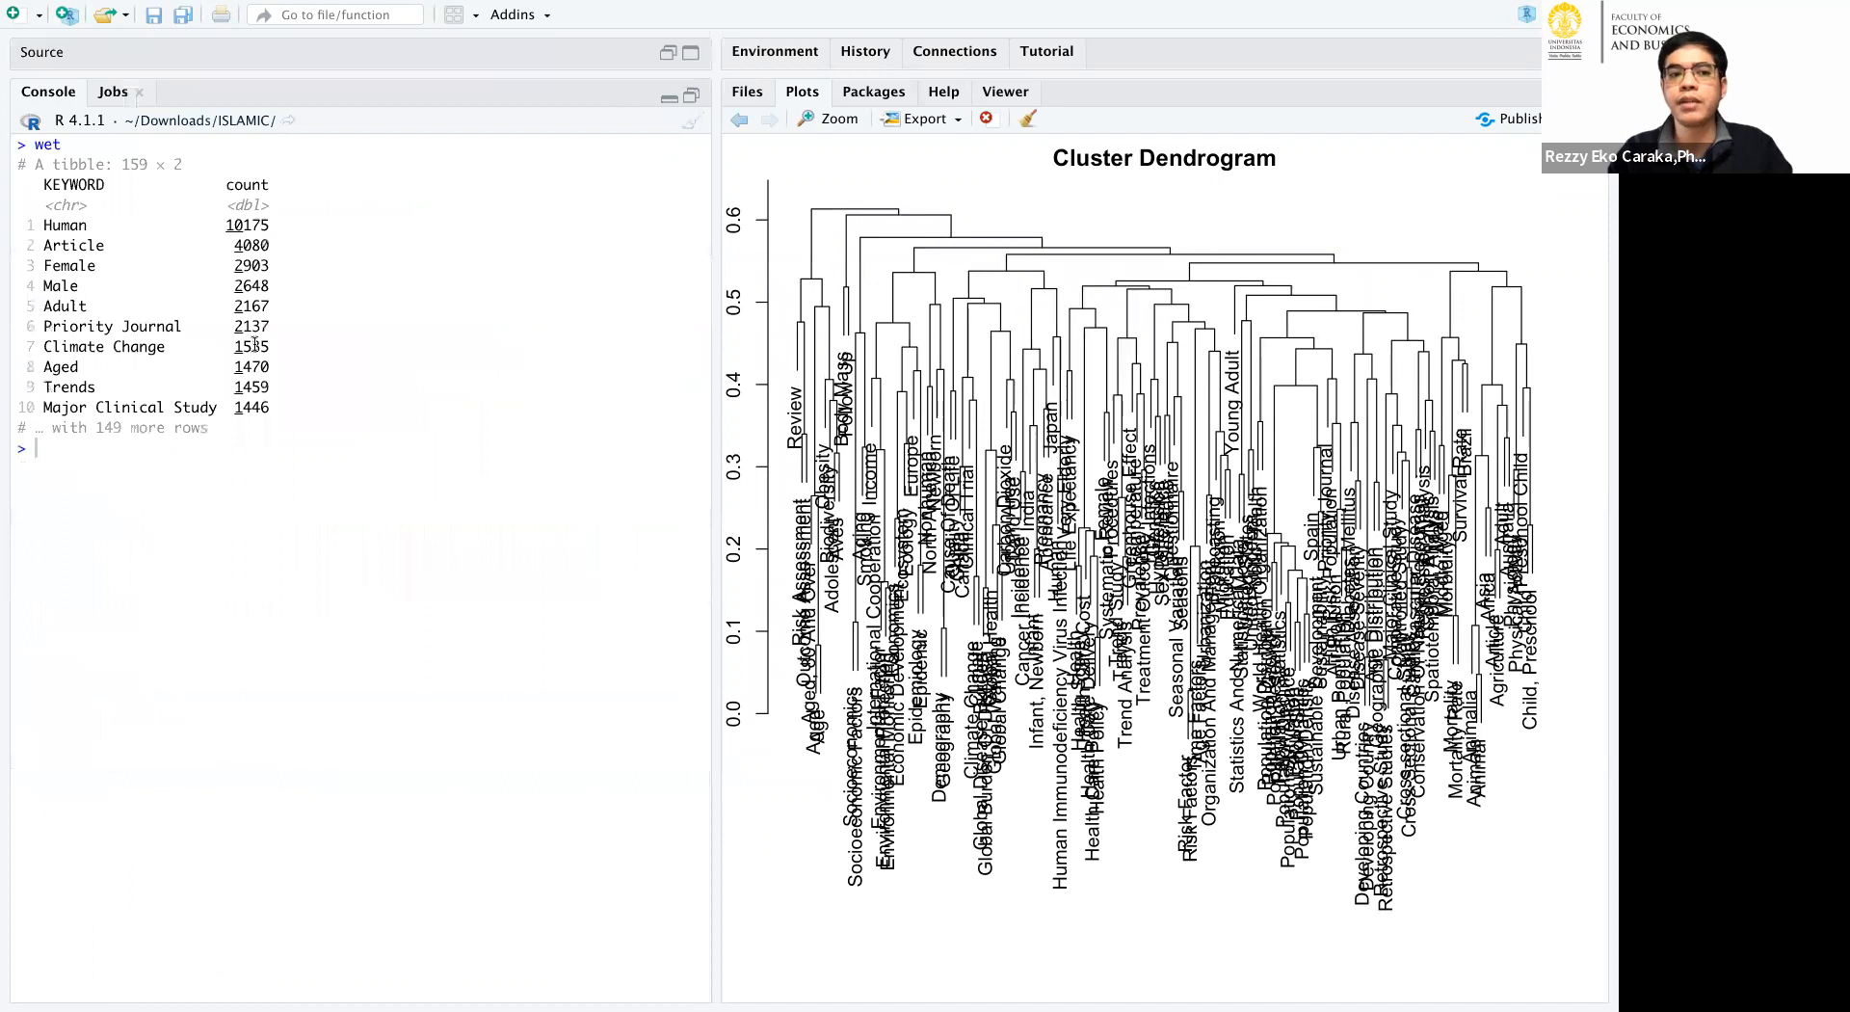
Highlight the Article count and the Human row in the printed table, and restore the script view above the console.
{"action": "left_click_drag", "start_coordinate": [44, 222], "coordinate": [284, 253]}
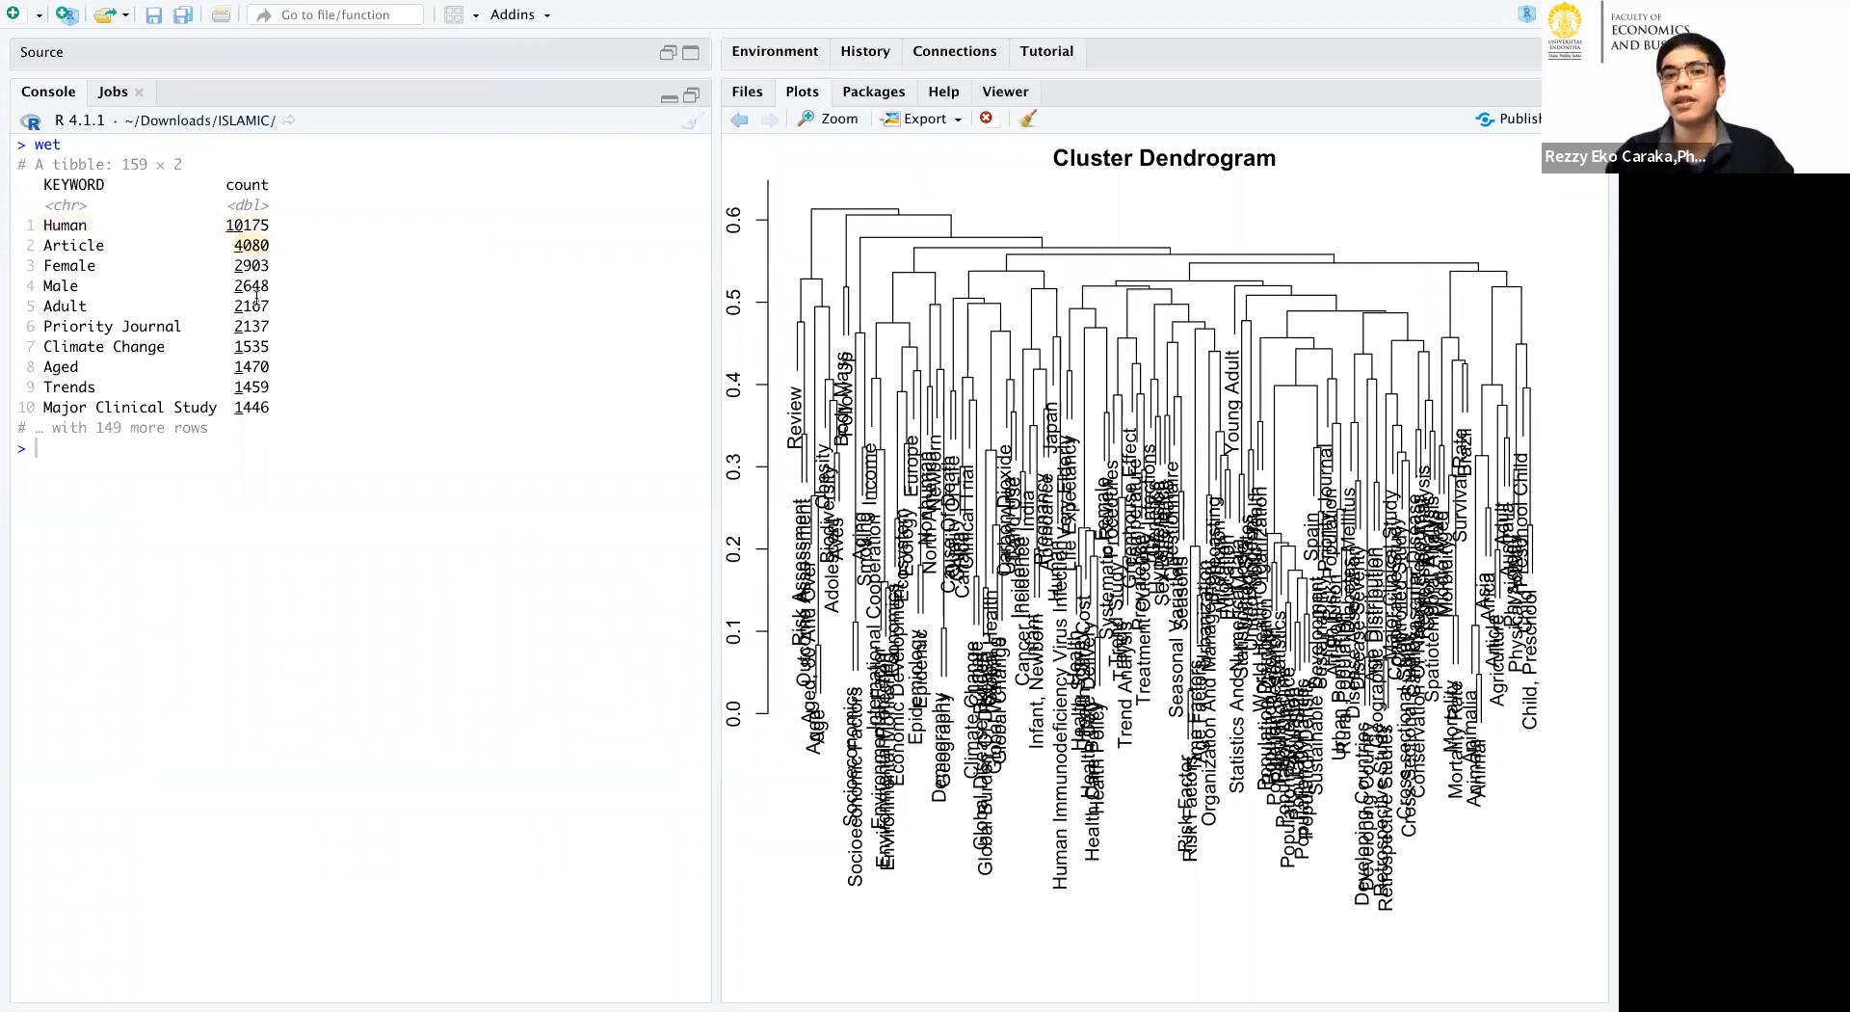
{"action": "left_click_drag", "start_coordinate": [279, 225], "coordinate": [40, 228]}
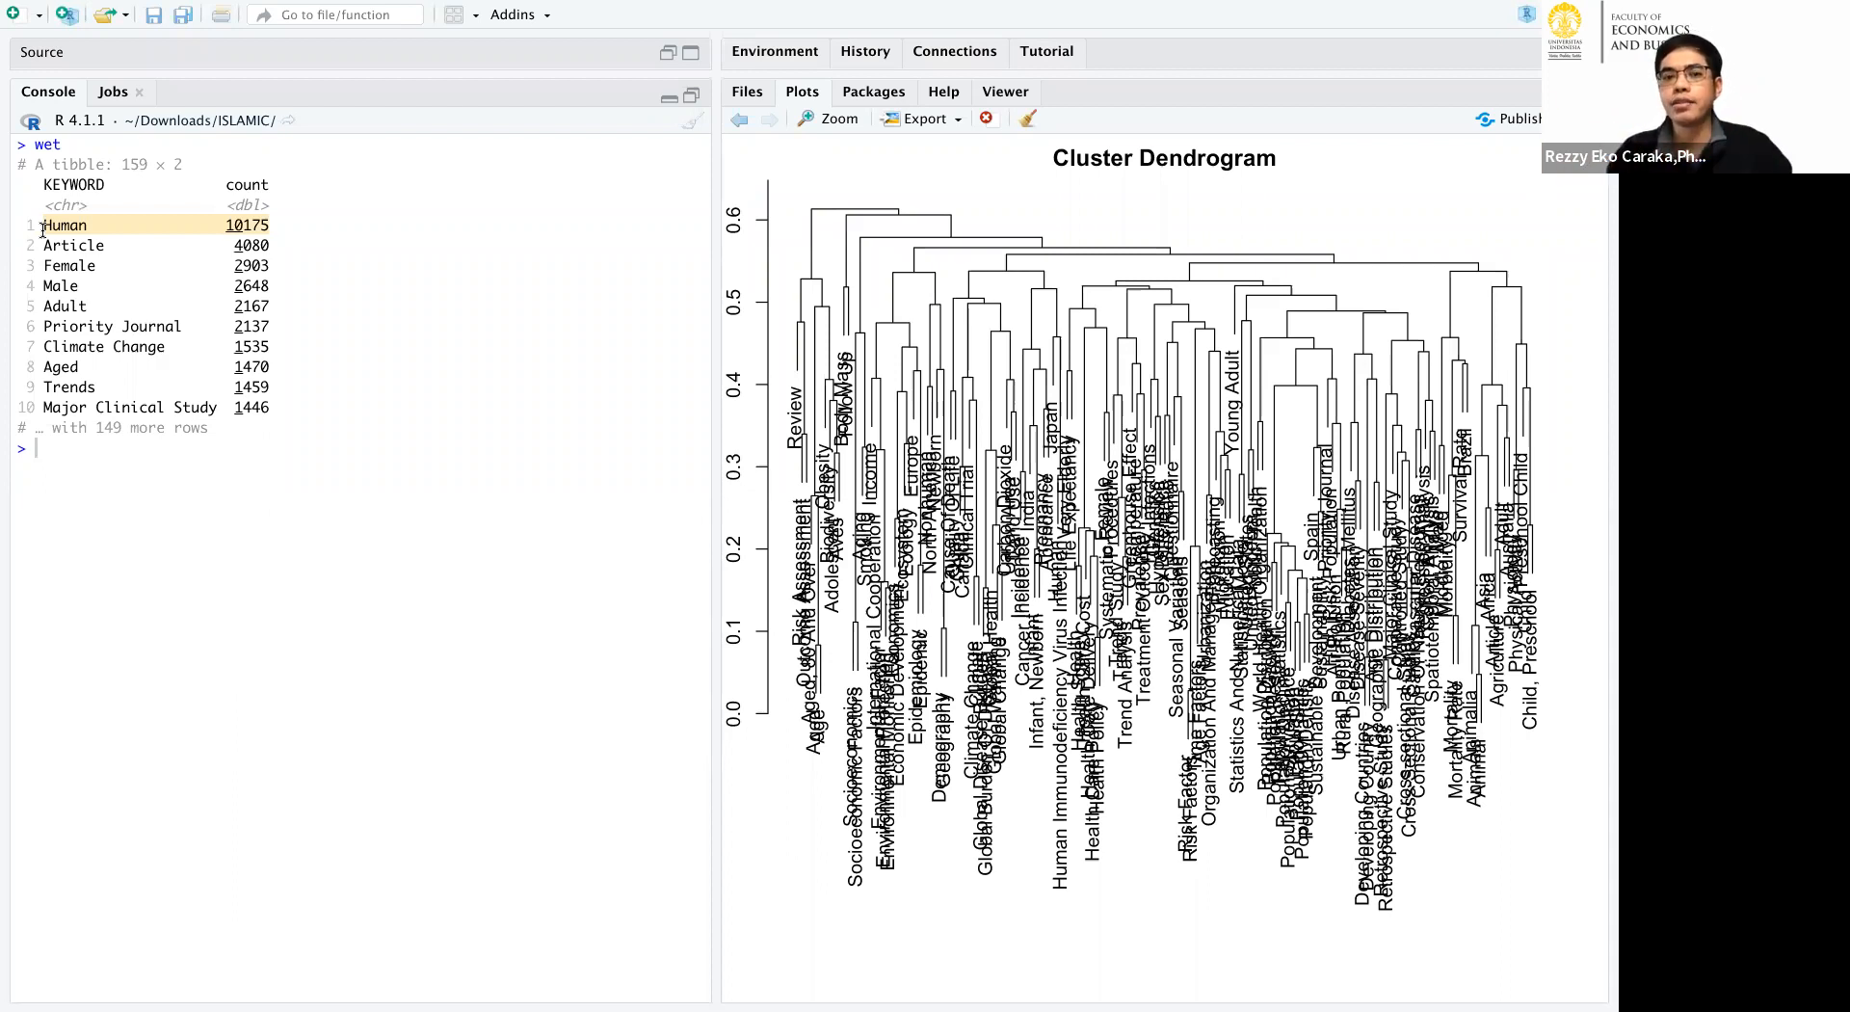
{"action": "left_click", "coordinate": [690, 96]}
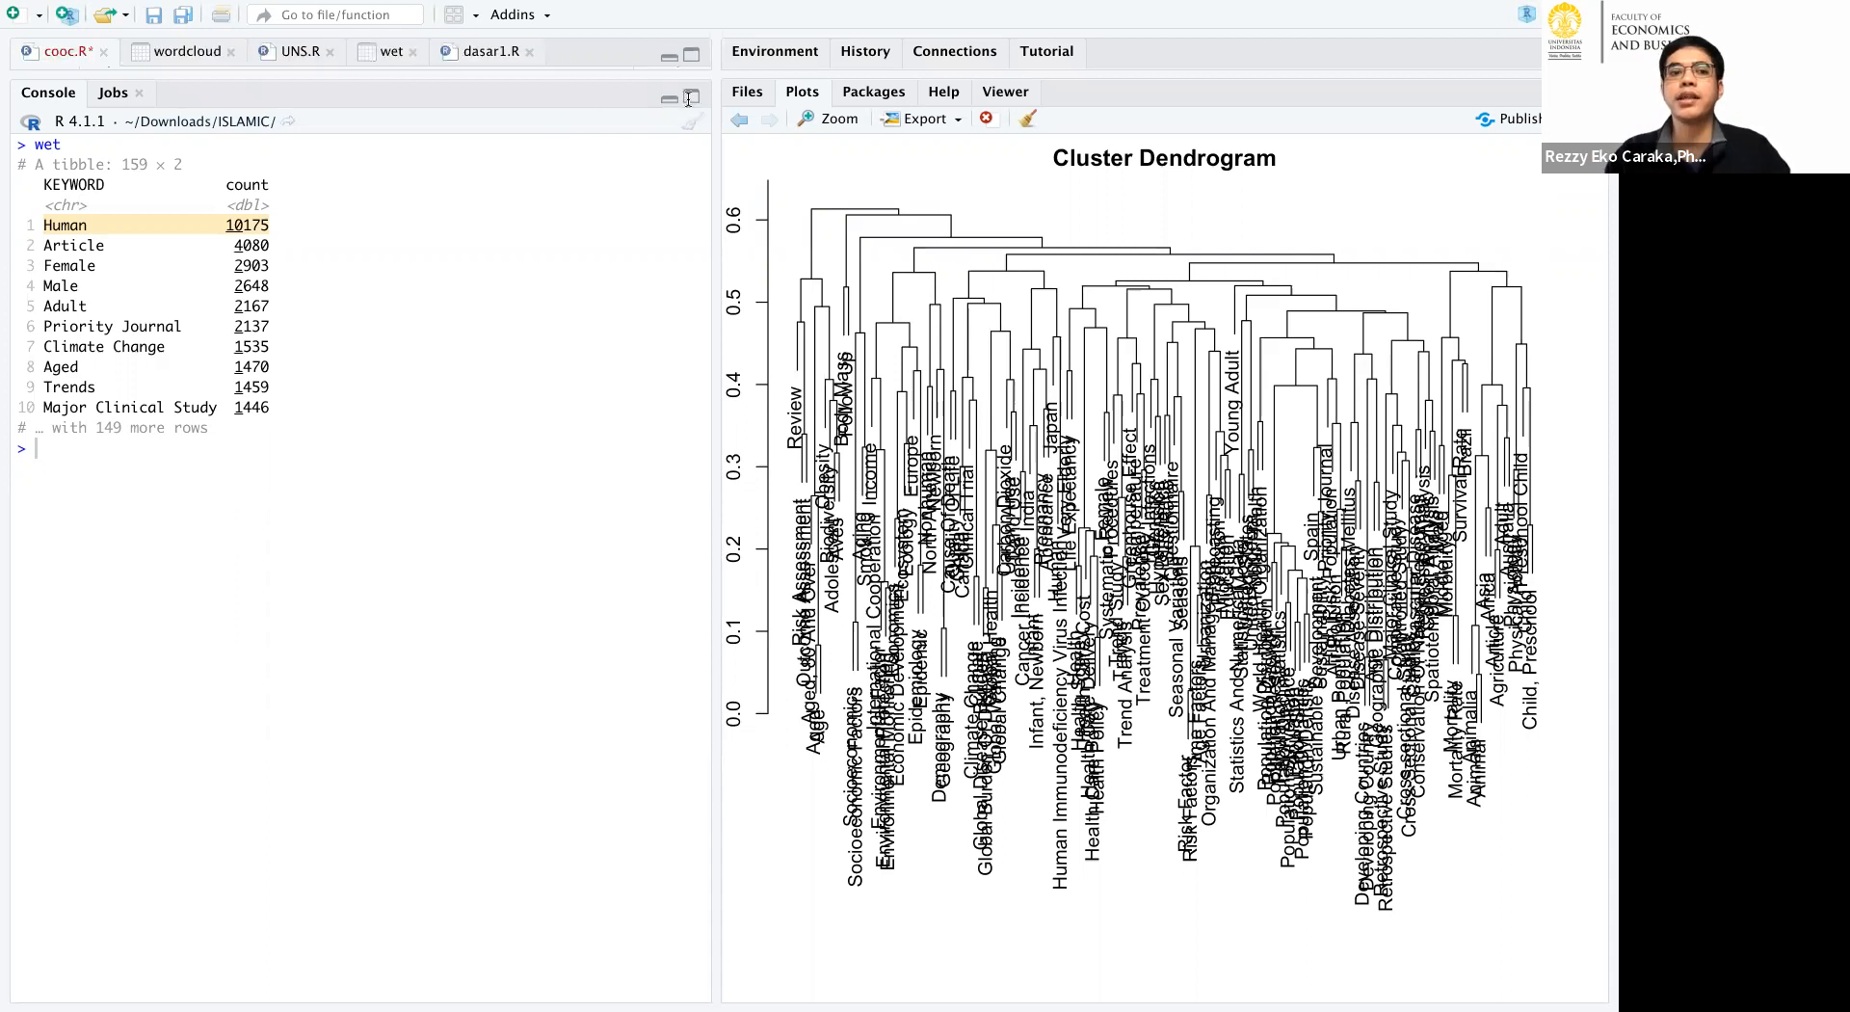
{"action": "left_click", "coordinate": [567, 450]}
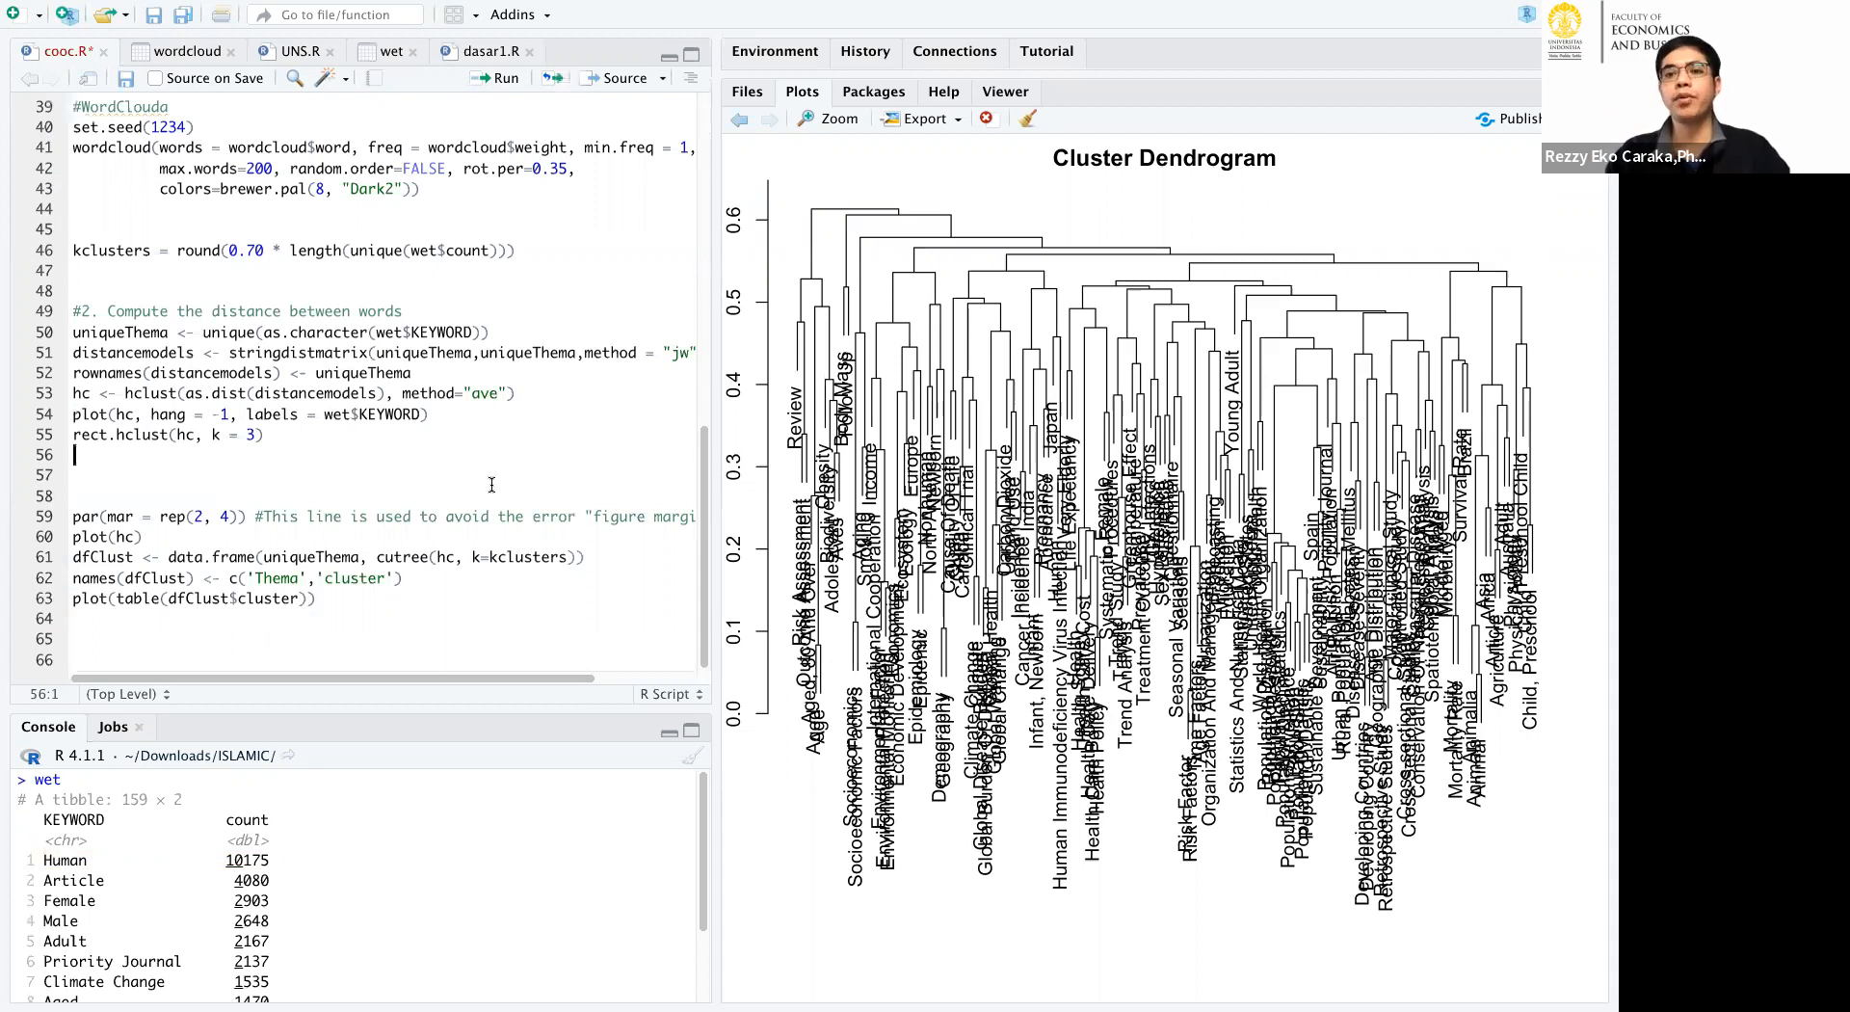
Switch to Safari and open the IEEE Xplore paper on e-commerce product segmentation with PCA and K-means.
{"action": "key", "text": "super+Tab"}
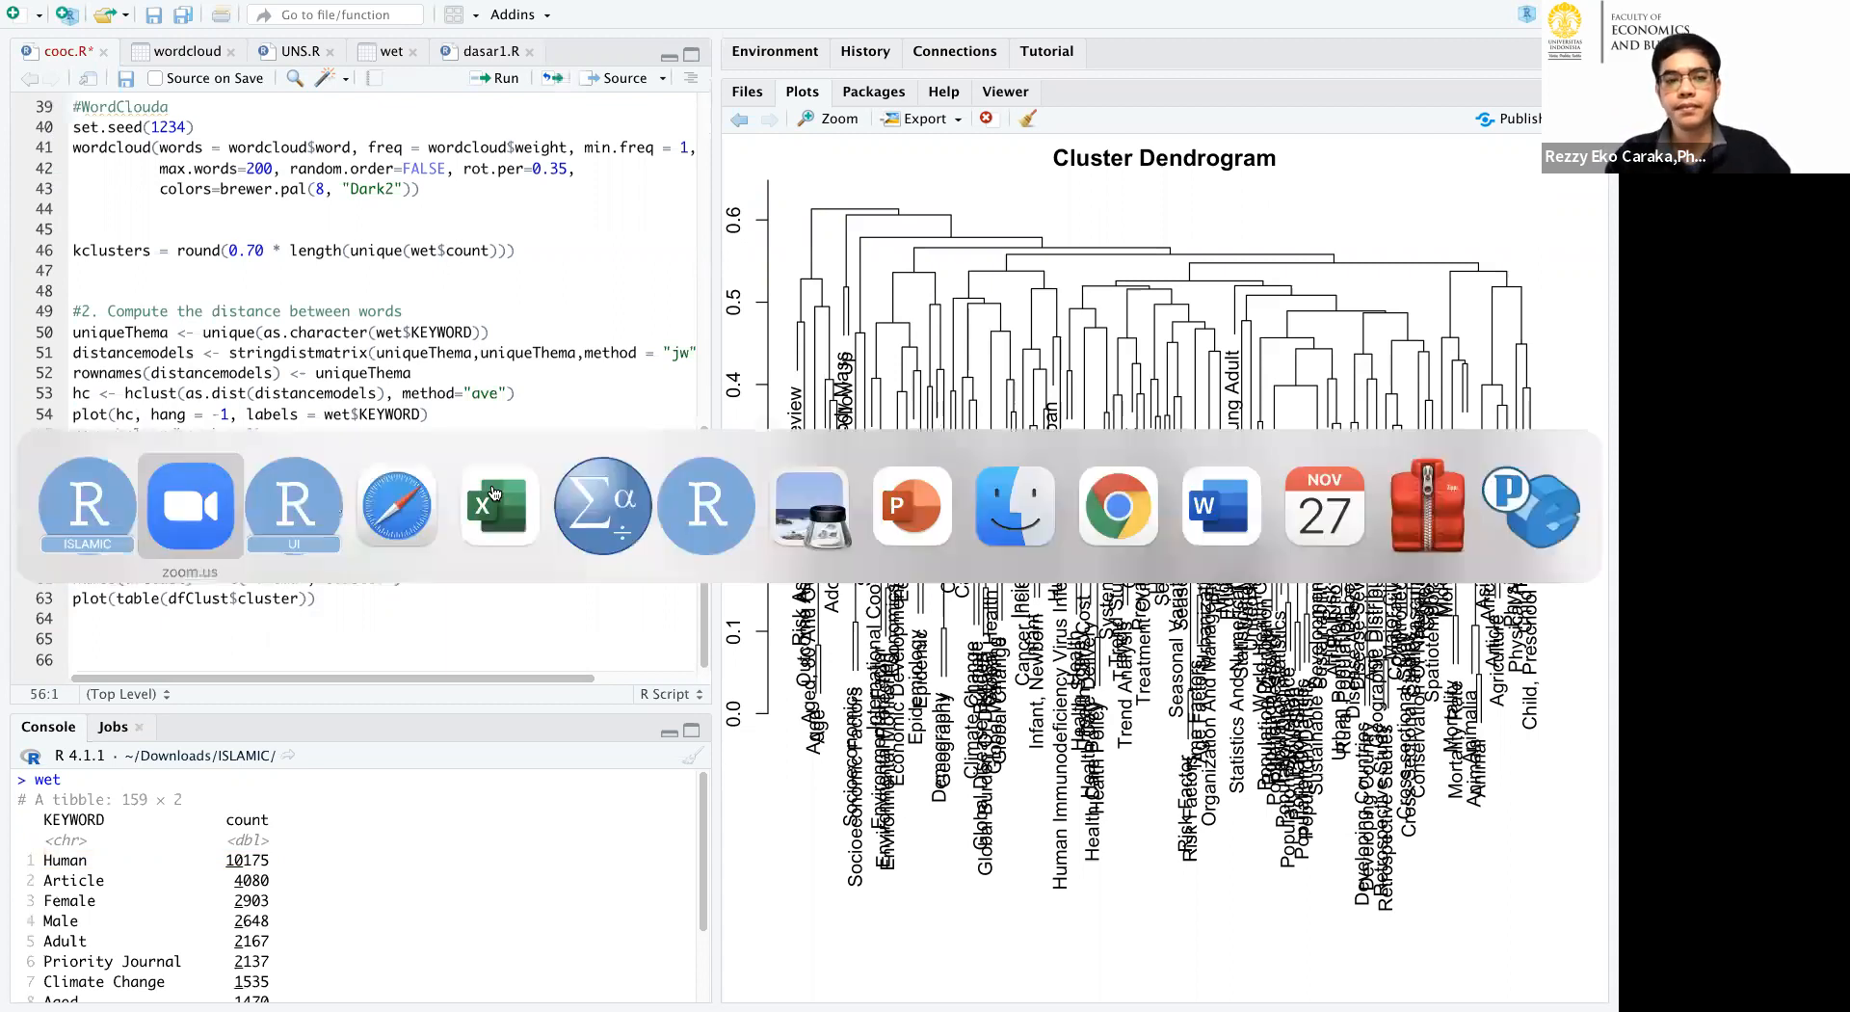
{"action": "key", "text": "super+Tab"}
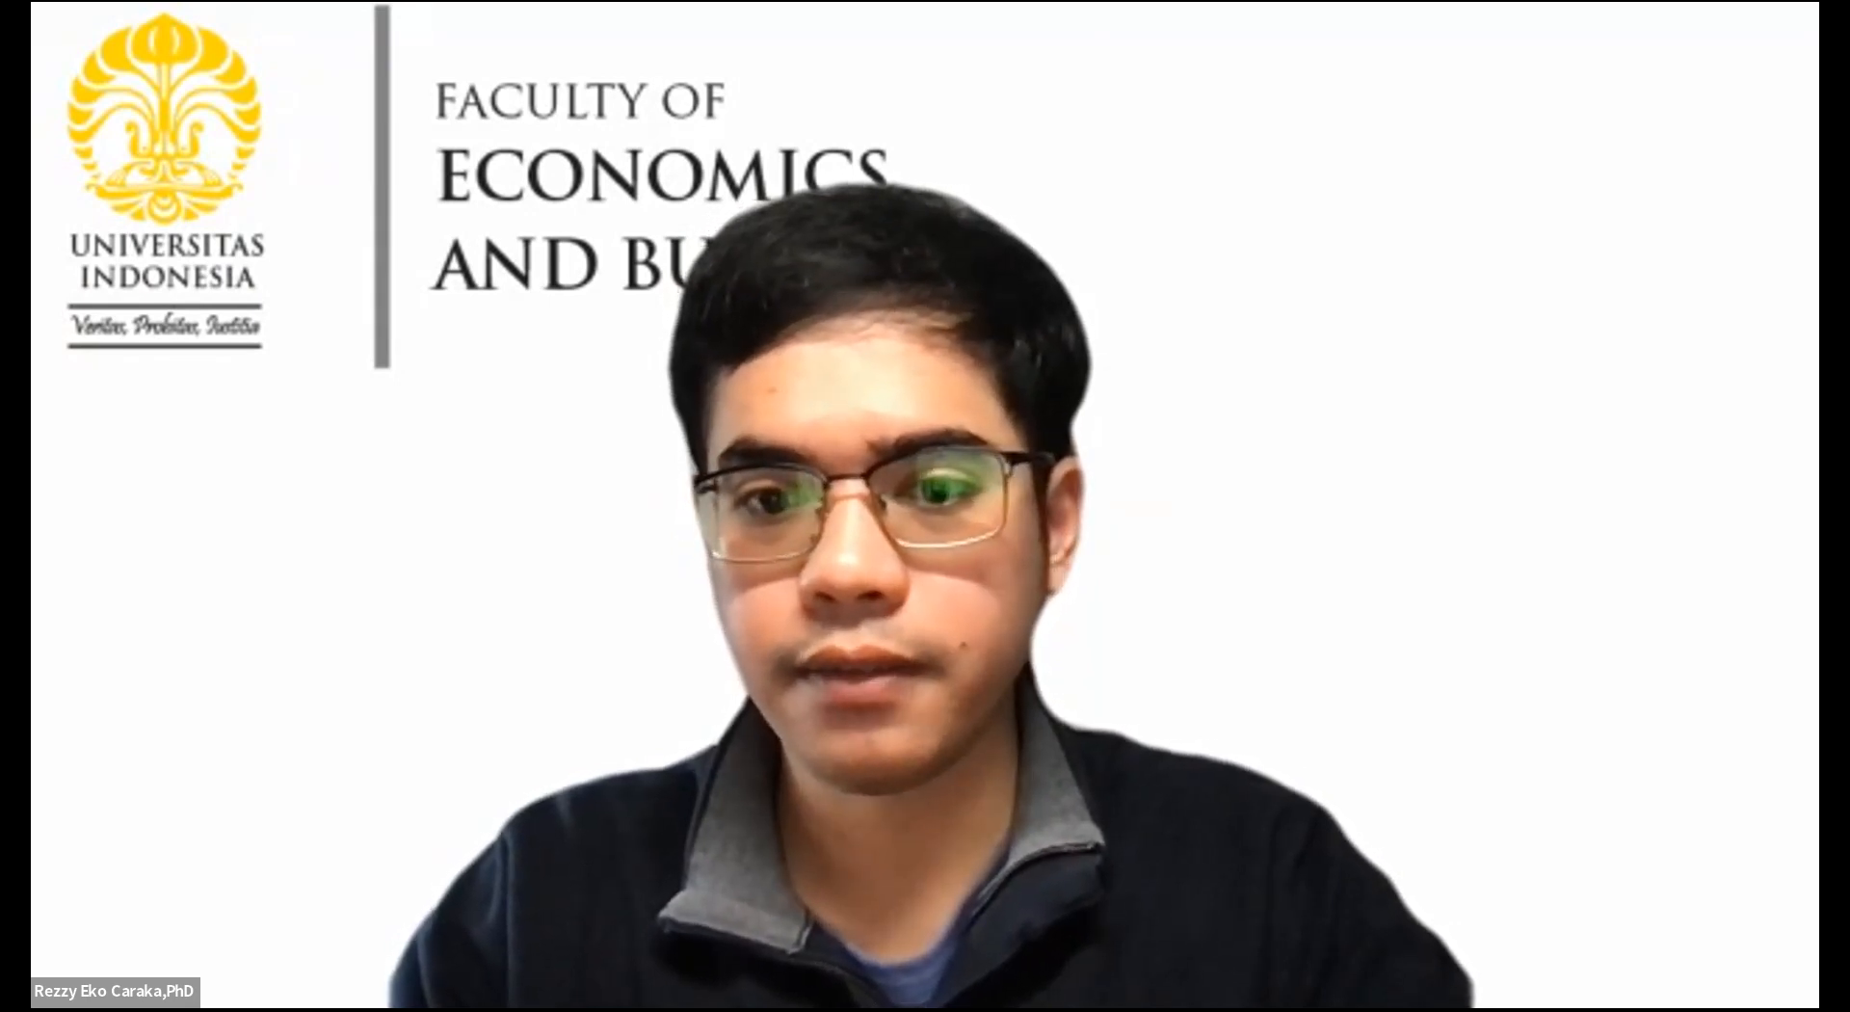
{"action": "key", "text": "super+Tab"}
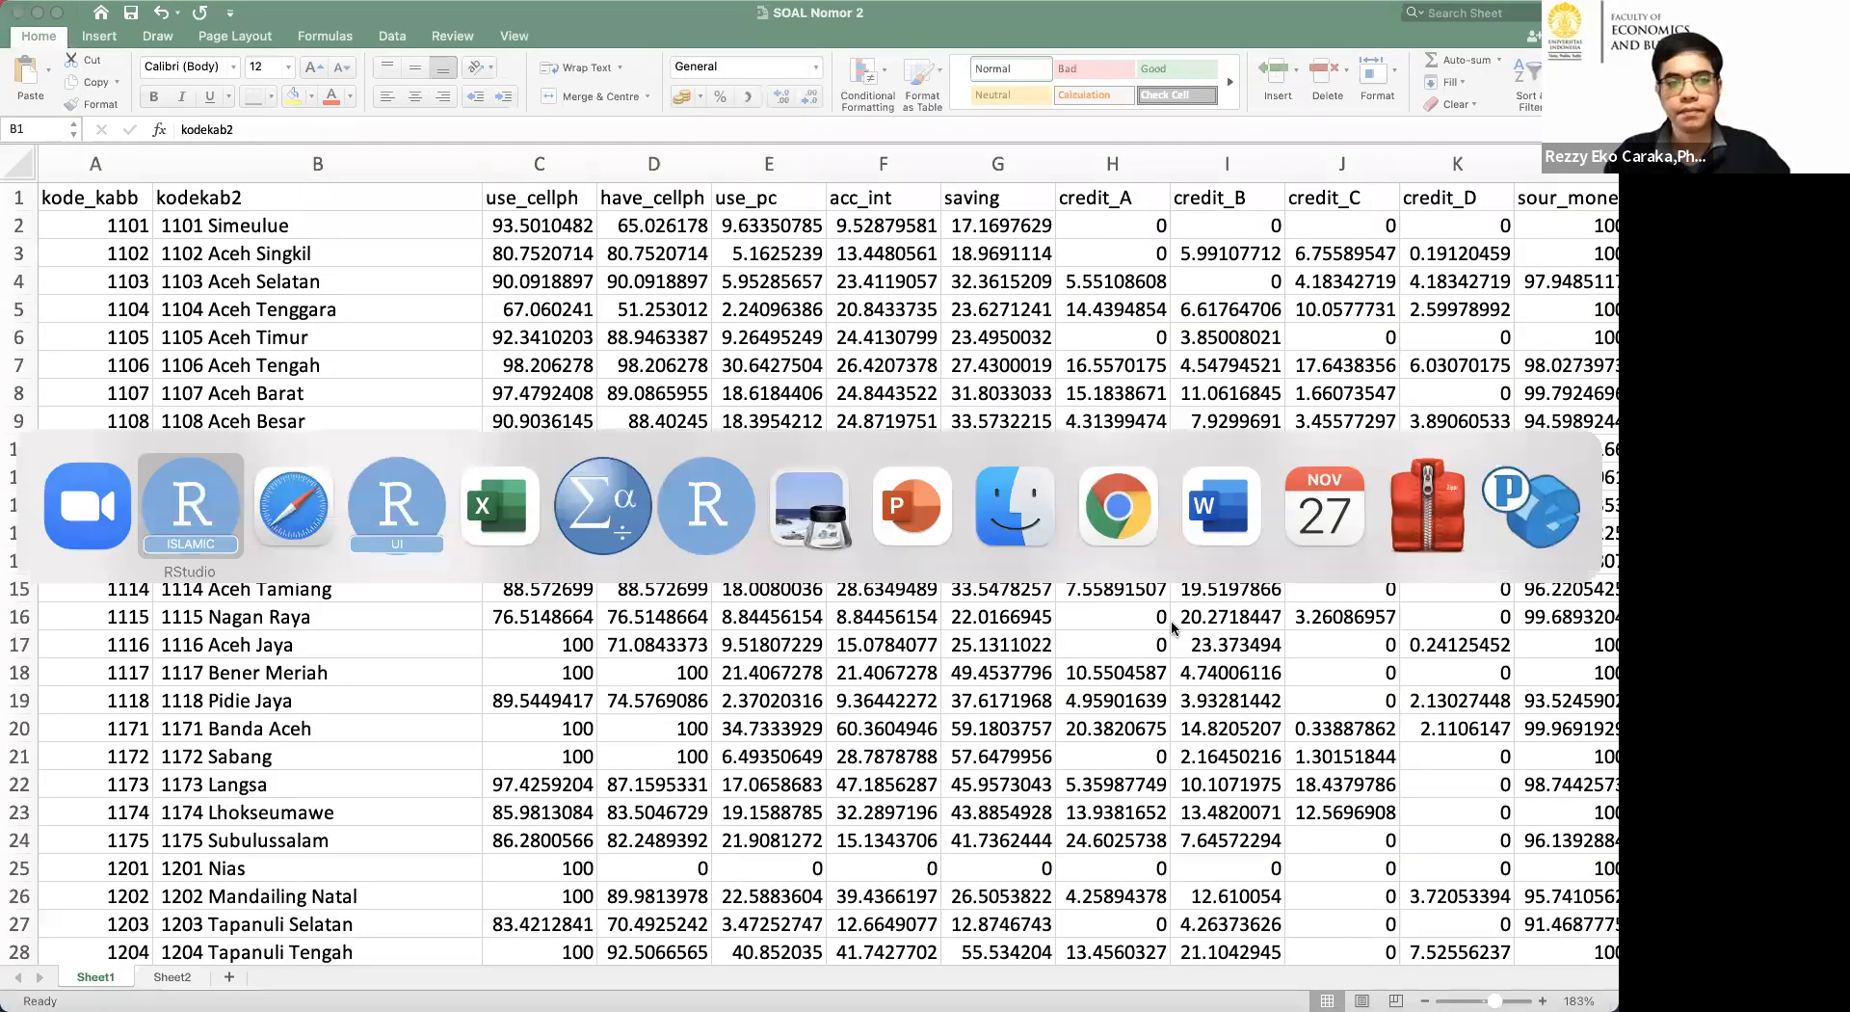
{"action": "key", "text": "super+Tab"}
{"action": "key", "text": "Tab"}
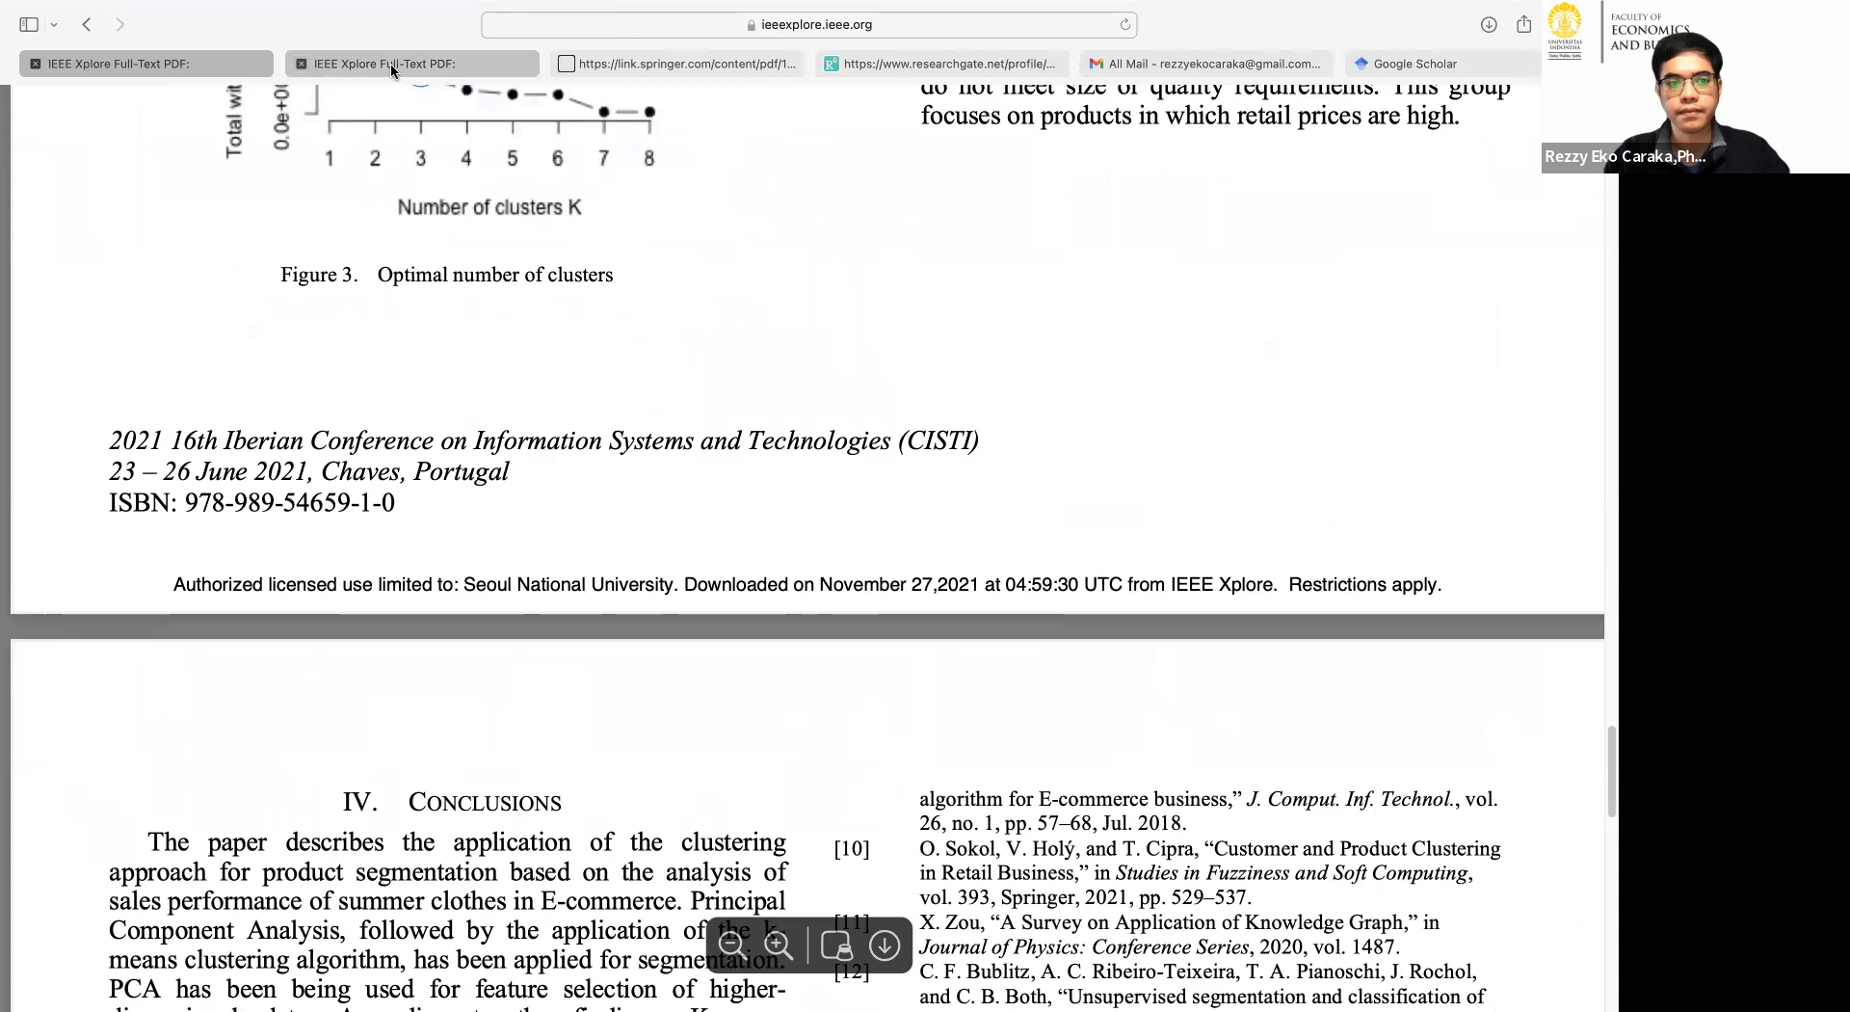
{"action": "left_click", "coordinate": [193, 67]}
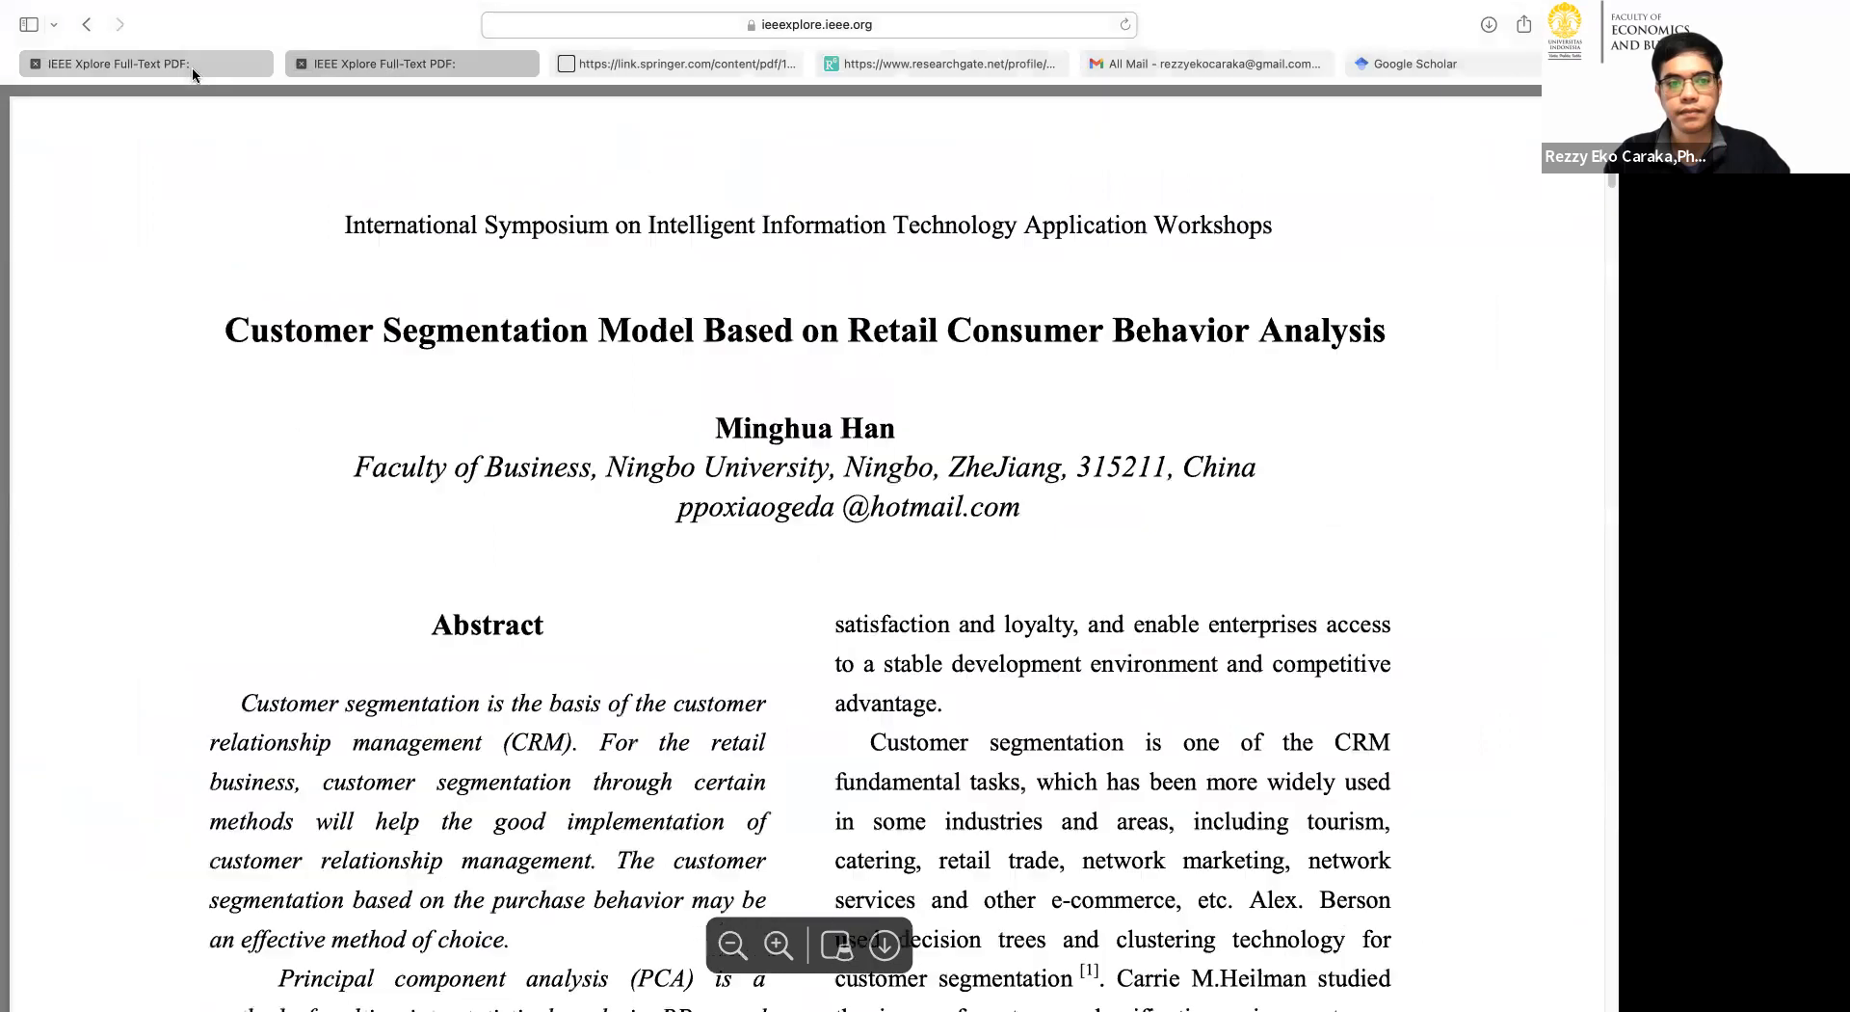
Review the abstract and keywords of the paper on grouping e-commerce data for product segmentation.
{"action": "scroll", "coordinate": [1229, 390], "scroll_direction": "up", "scroll_amount": 10}
{"action": "scroll", "coordinate": [753, 310], "scroll_direction": "up", "scroll_amount": 10}
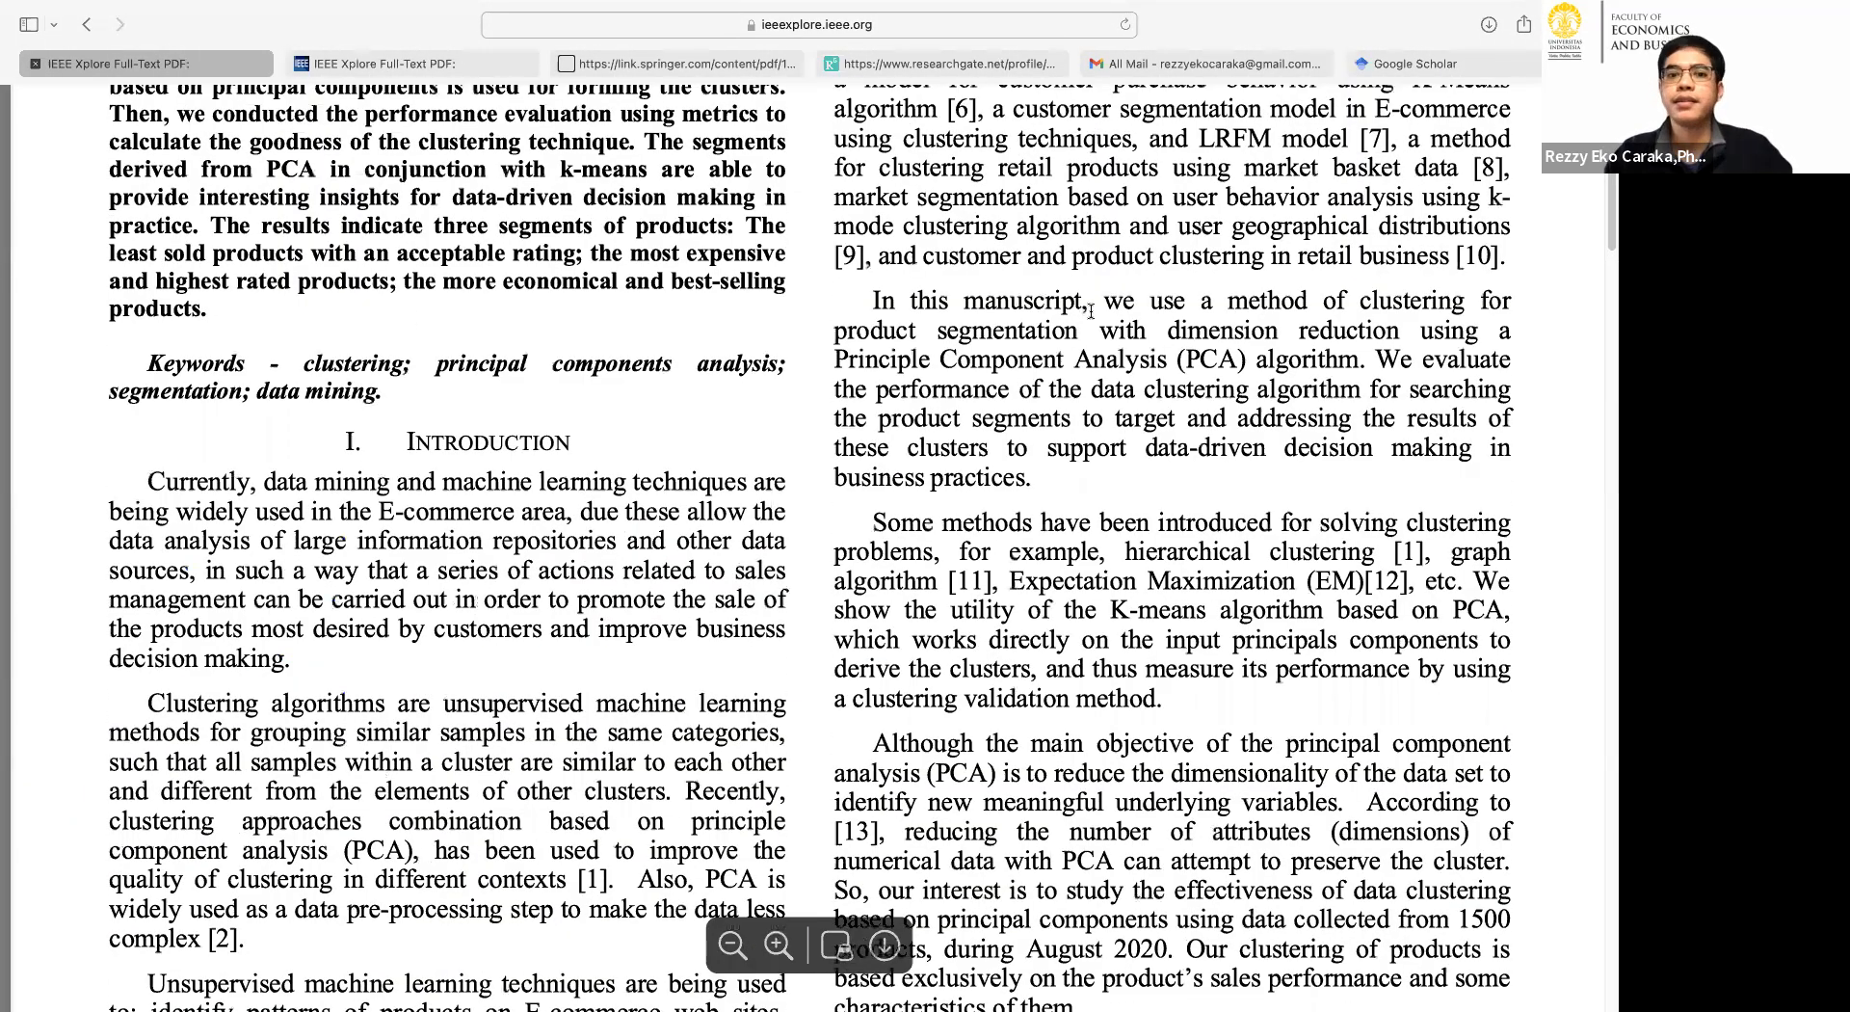
{"action": "scroll", "coordinate": [1091, 310], "scroll_direction": "up", "scroll_amount": 5}
{"action": "left_click_drag", "start_coordinate": [1137, 359], "coordinate": [484, 362]}
{"action": "scroll", "coordinate": [628, 441], "scroll_direction": "down", "scroll_amount": 5}
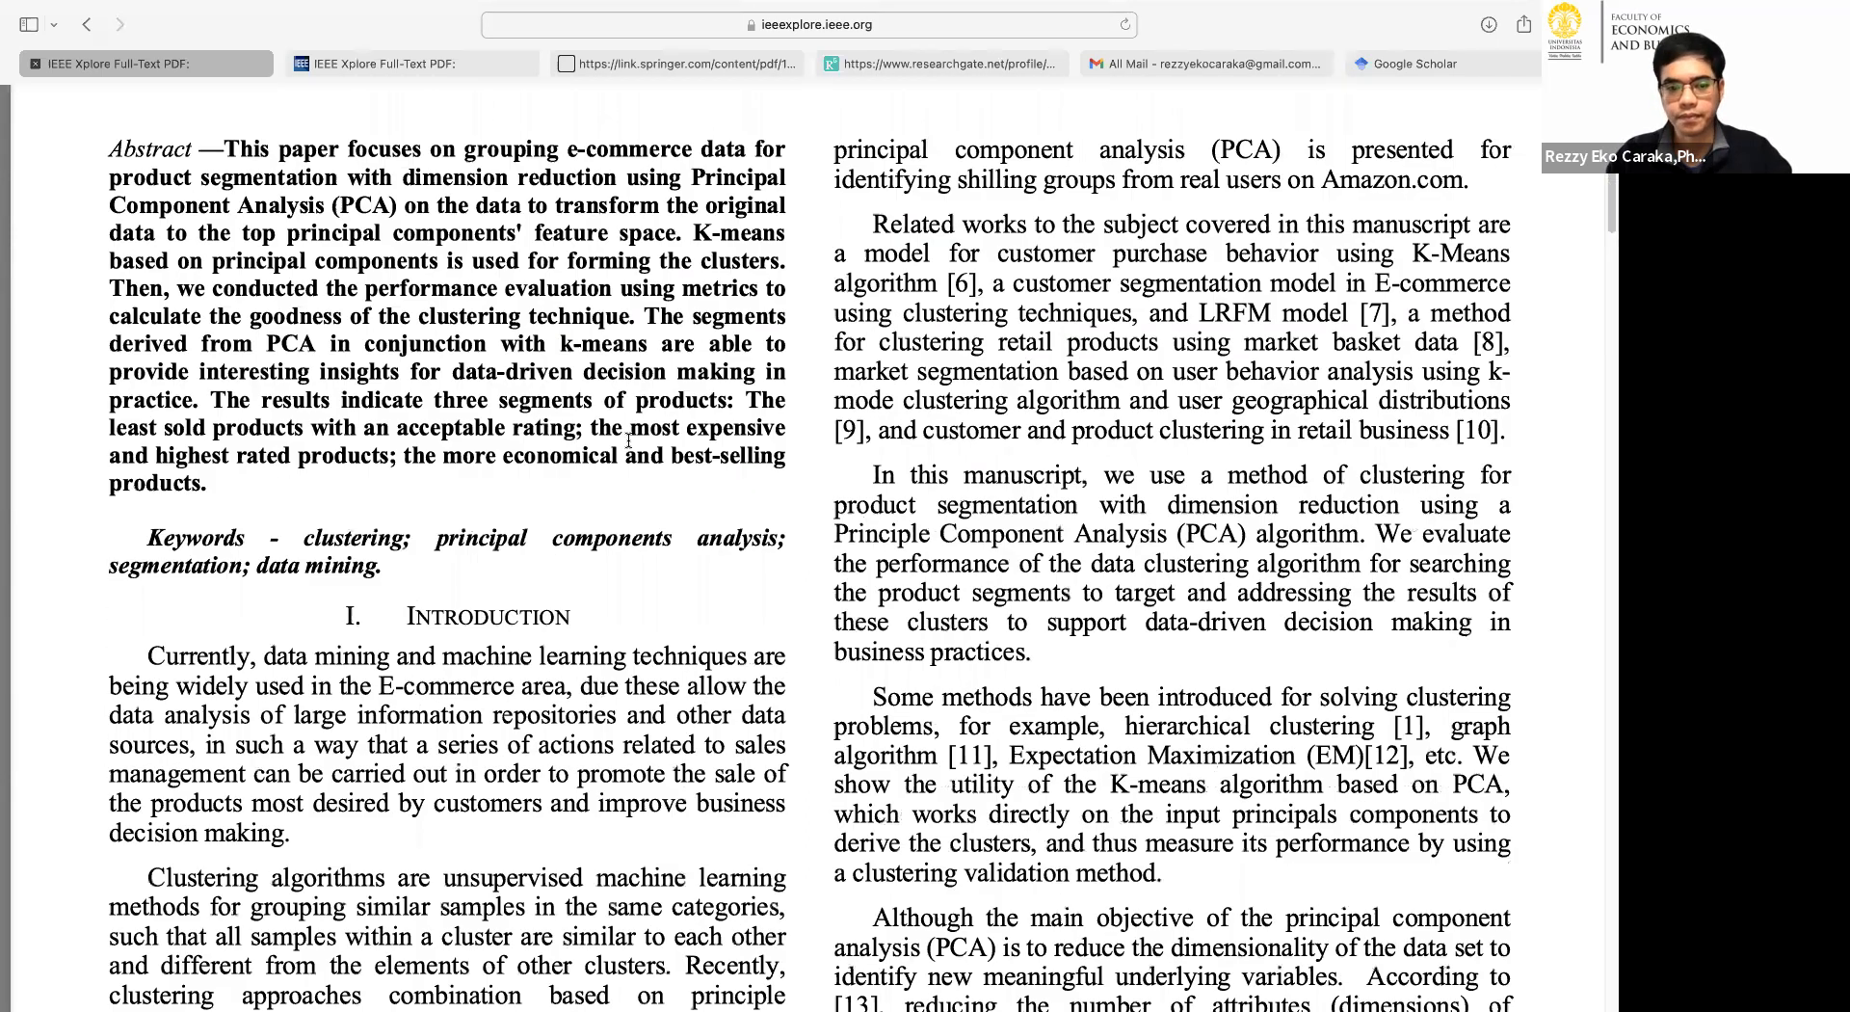
Skim the paper's results and data processing parts, and go back to the Dataset description under Methods.
{"action": "scroll", "coordinate": [628, 440], "scroll_direction": "down", "scroll_amount": 10}
{"action": "scroll", "coordinate": [628, 441], "scroll_direction": "down", "scroll_amount": 10}
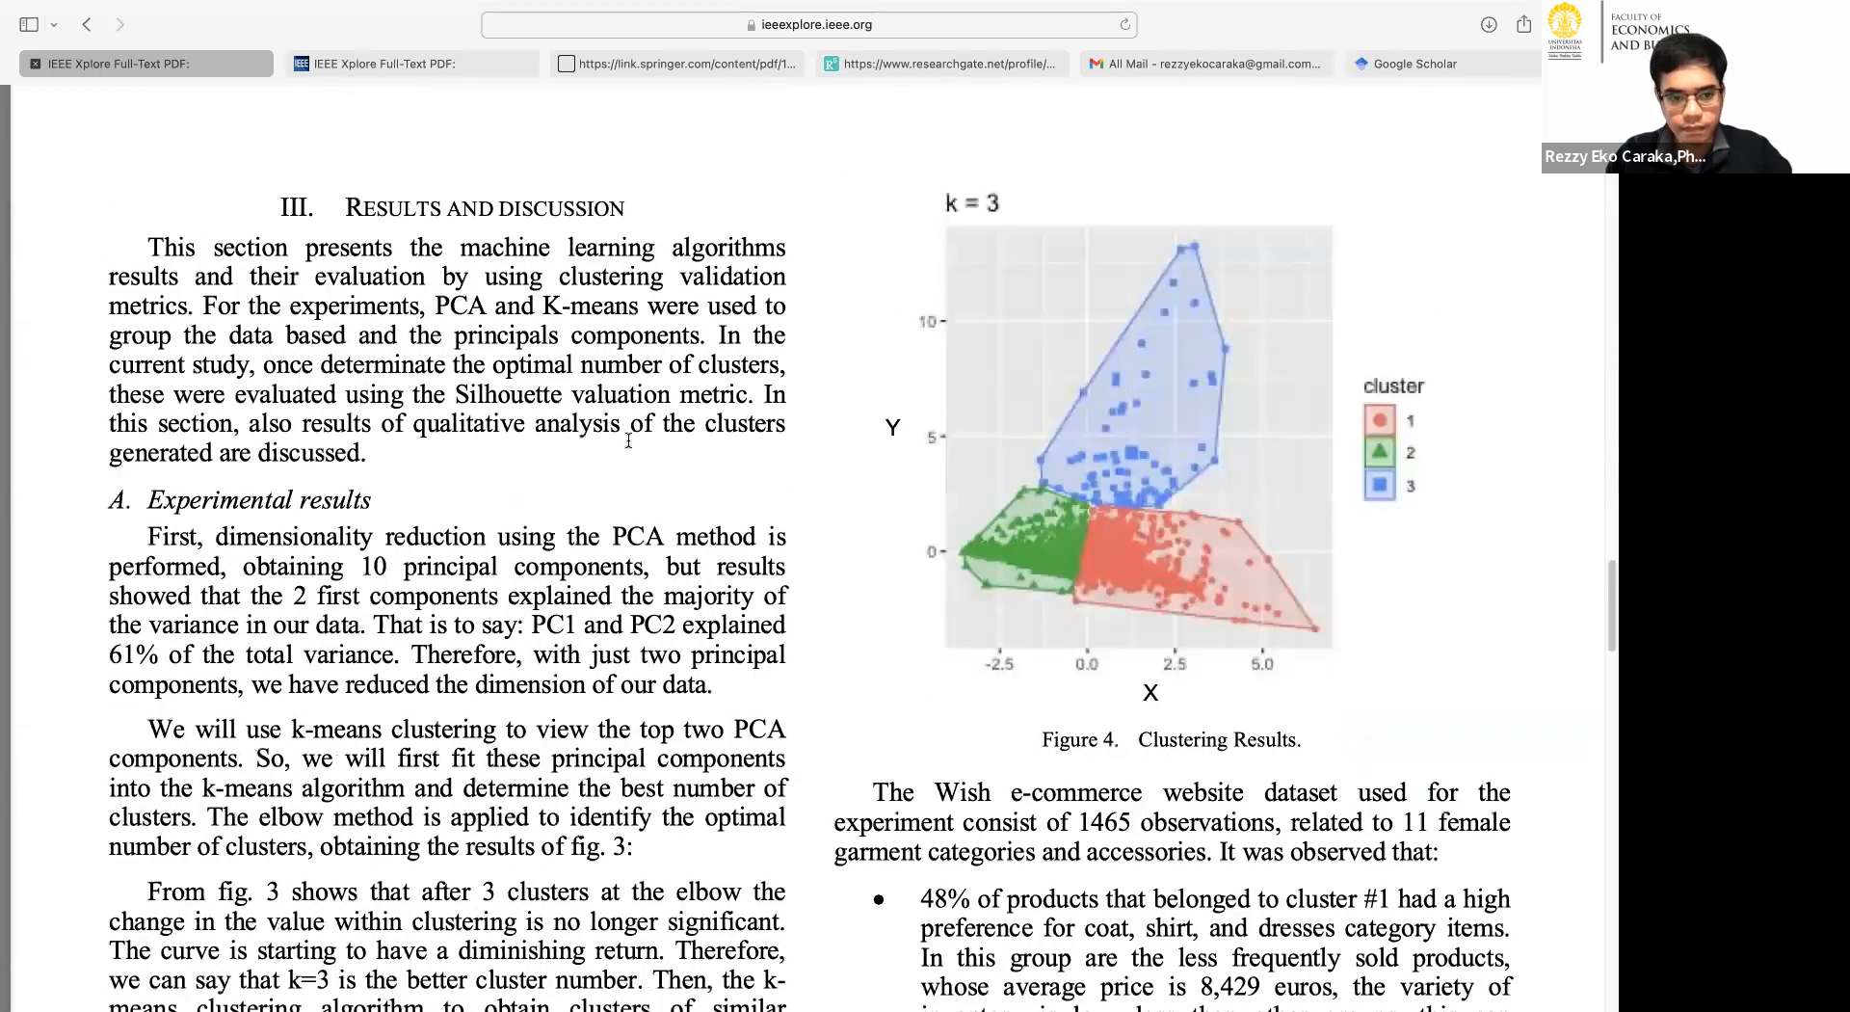
{"action": "scroll", "coordinate": [629, 441], "scroll_direction": "down", "scroll_amount": 2}
{"action": "scroll", "coordinate": [628, 440], "scroll_direction": "up", "scroll_amount": 15}
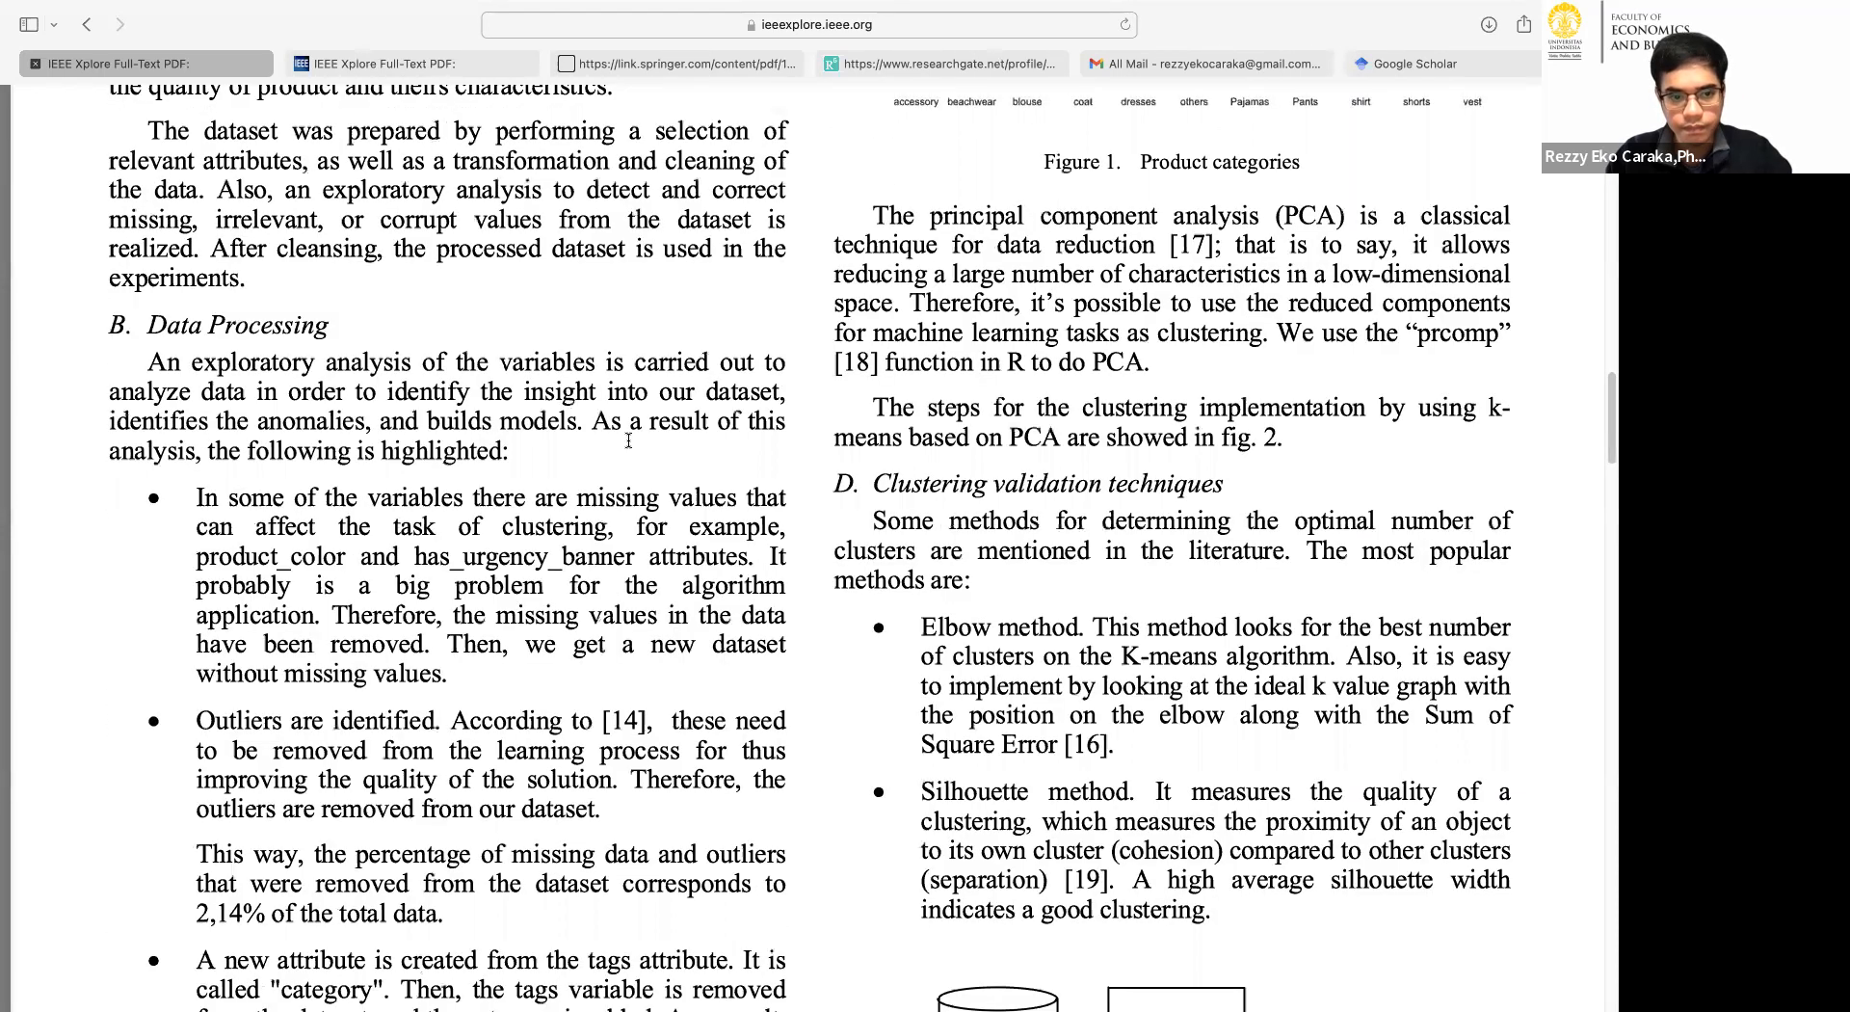
{"action": "scroll", "coordinate": [628, 440], "scroll_direction": "down", "scroll_amount": 3}
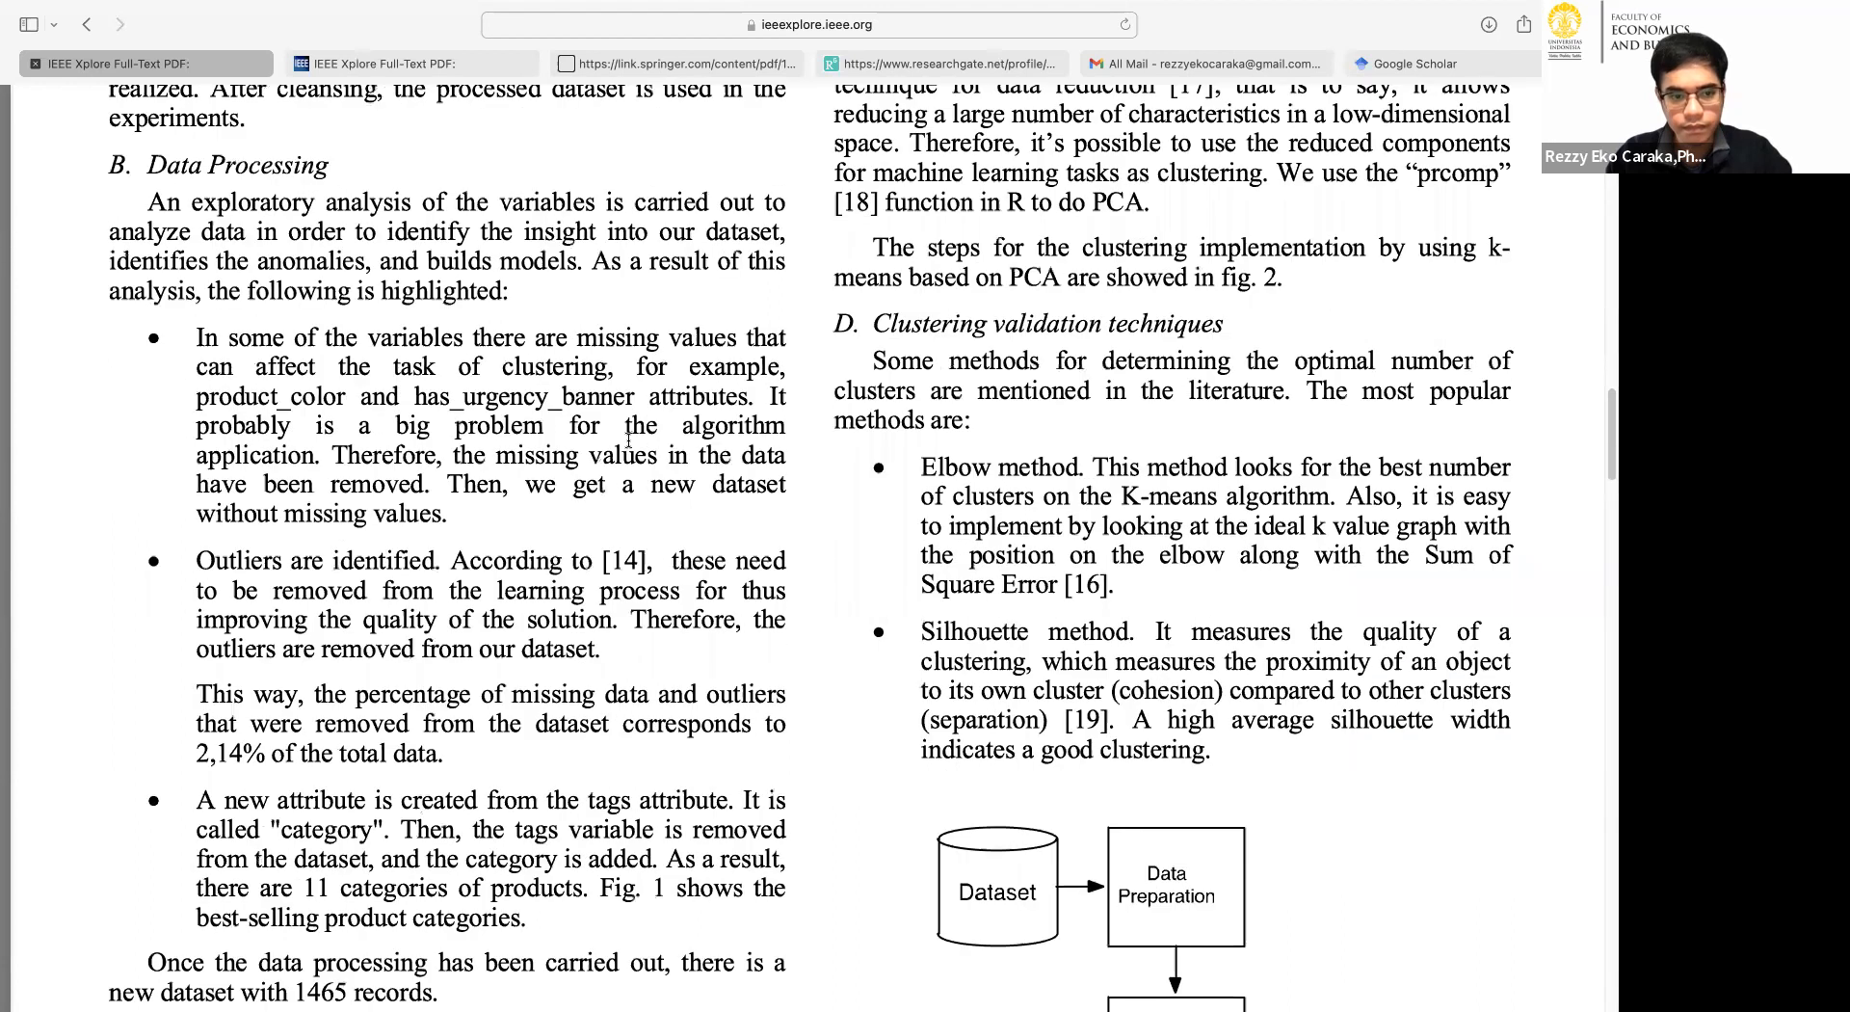
{"action": "scroll", "coordinate": [628, 440], "scroll_direction": "up", "scroll_amount": 9}
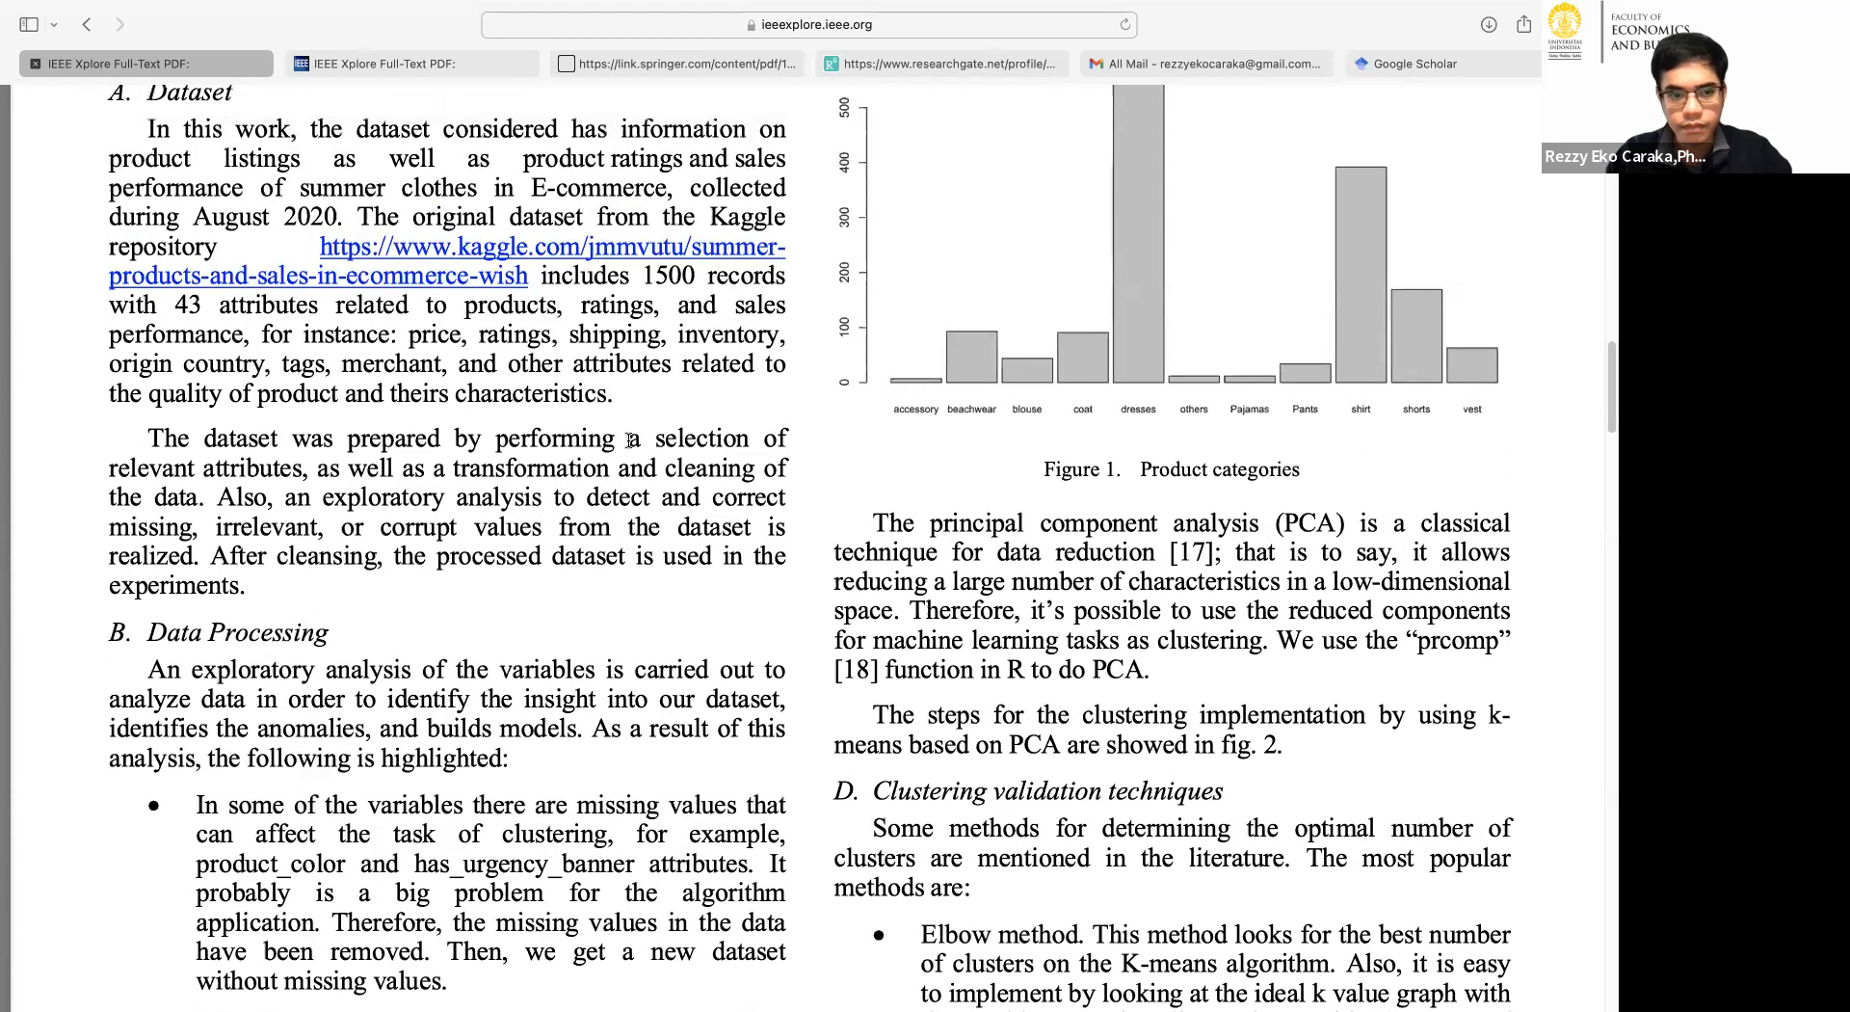
{"action": "scroll", "coordinate": [628, 441], "scroll_direction": "up", "scroll_amount": 1}
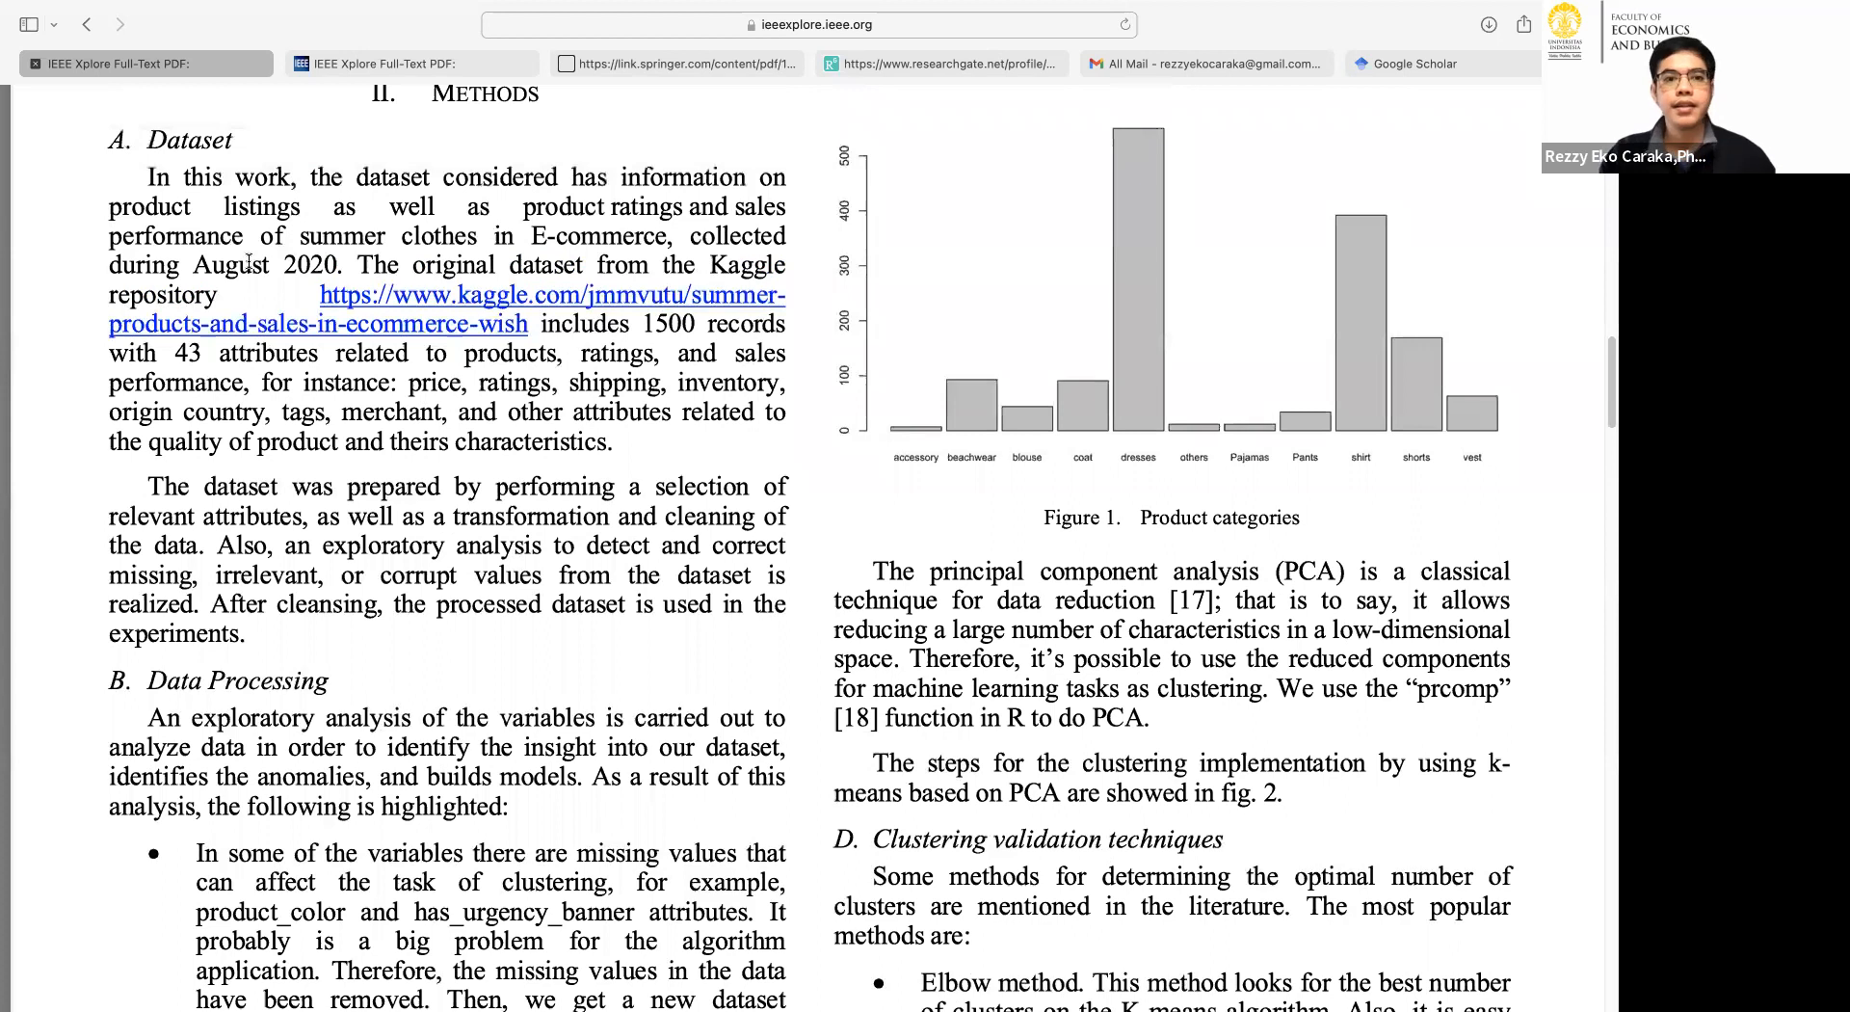
Highlight E-commerce, 1500 records, 43 and ratings in the Dataset paragraph to explain the data used.
{"action": "mouse_move", "coordinate": [496, 237]}
{"action": "left_mouse_down"}
{"action": "mouse_move", "coordinate": [665, 240]}
{"action": "mouse_move", "coordinate": [522, 234]}
{"action": "left_mouse_up"}
{"action": "left_click", "coordinate": [670, 238]}
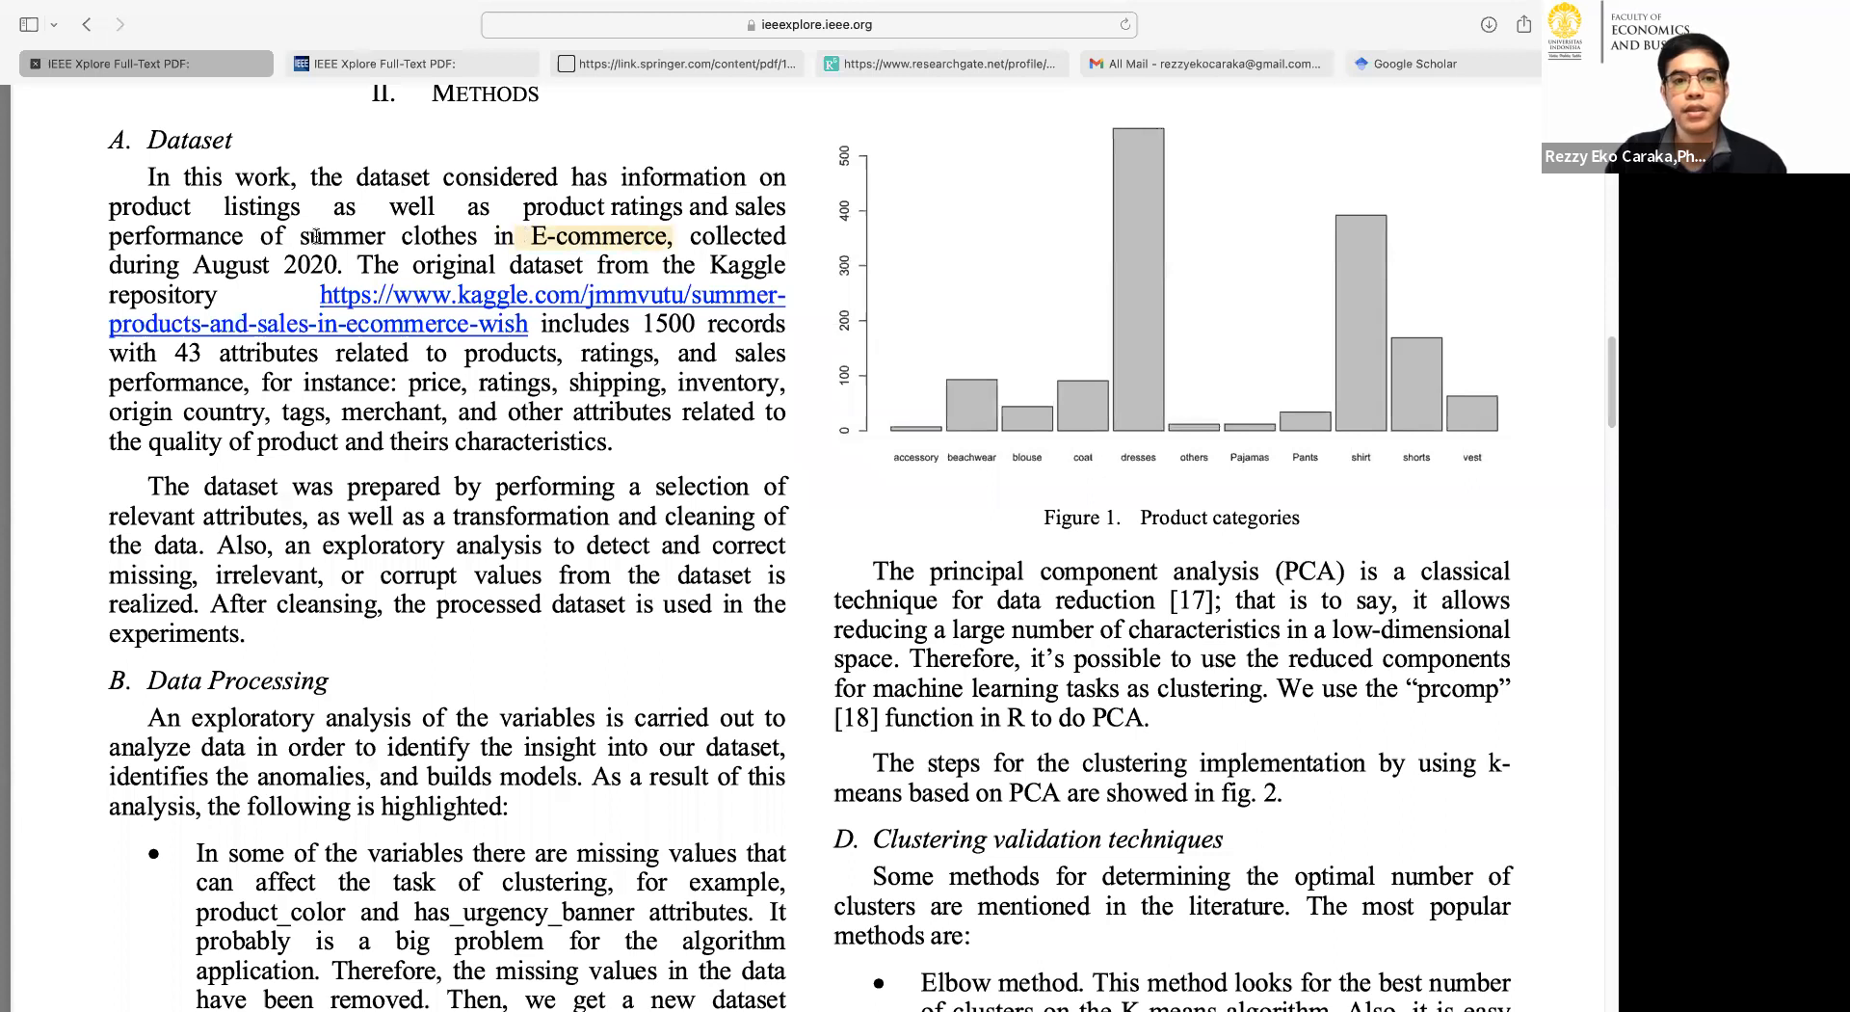
{"action": "left_click", "coordinate": [283, 247]}
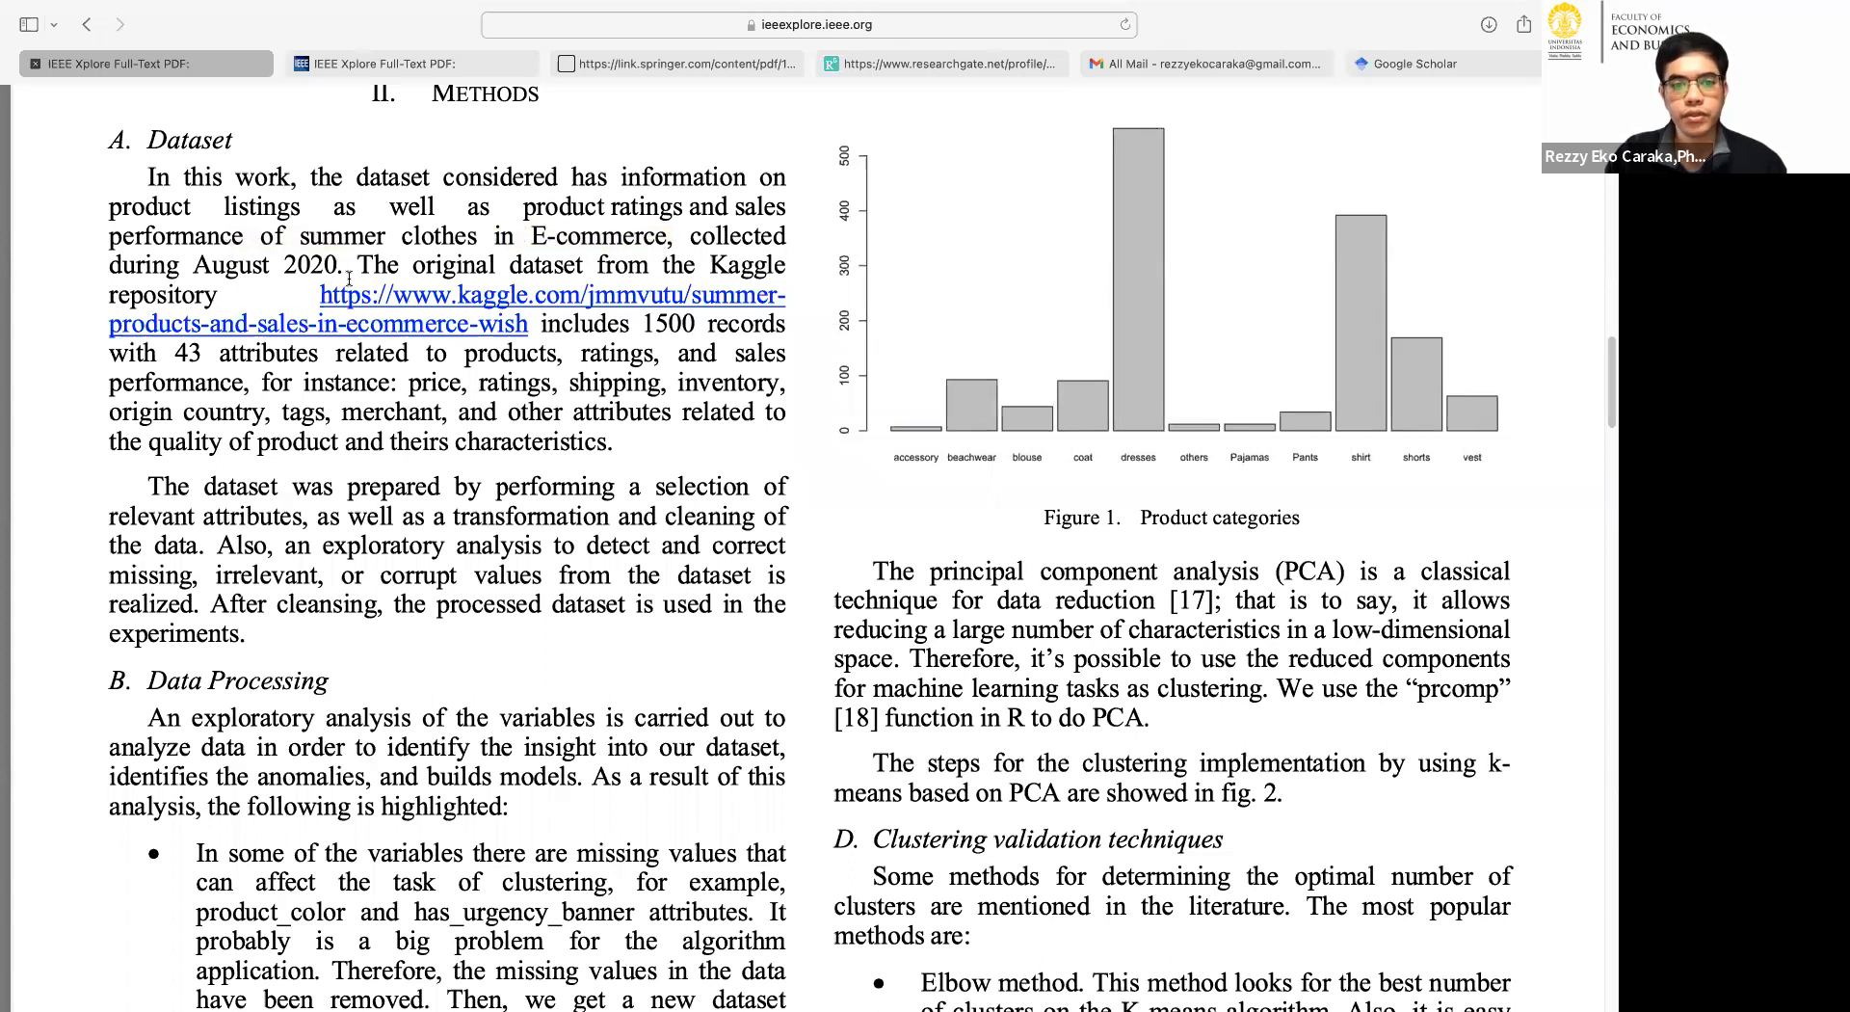
{"action": "left_click_drag", "start_coordinate": [781, 322], "coordinate": [642, 325]}
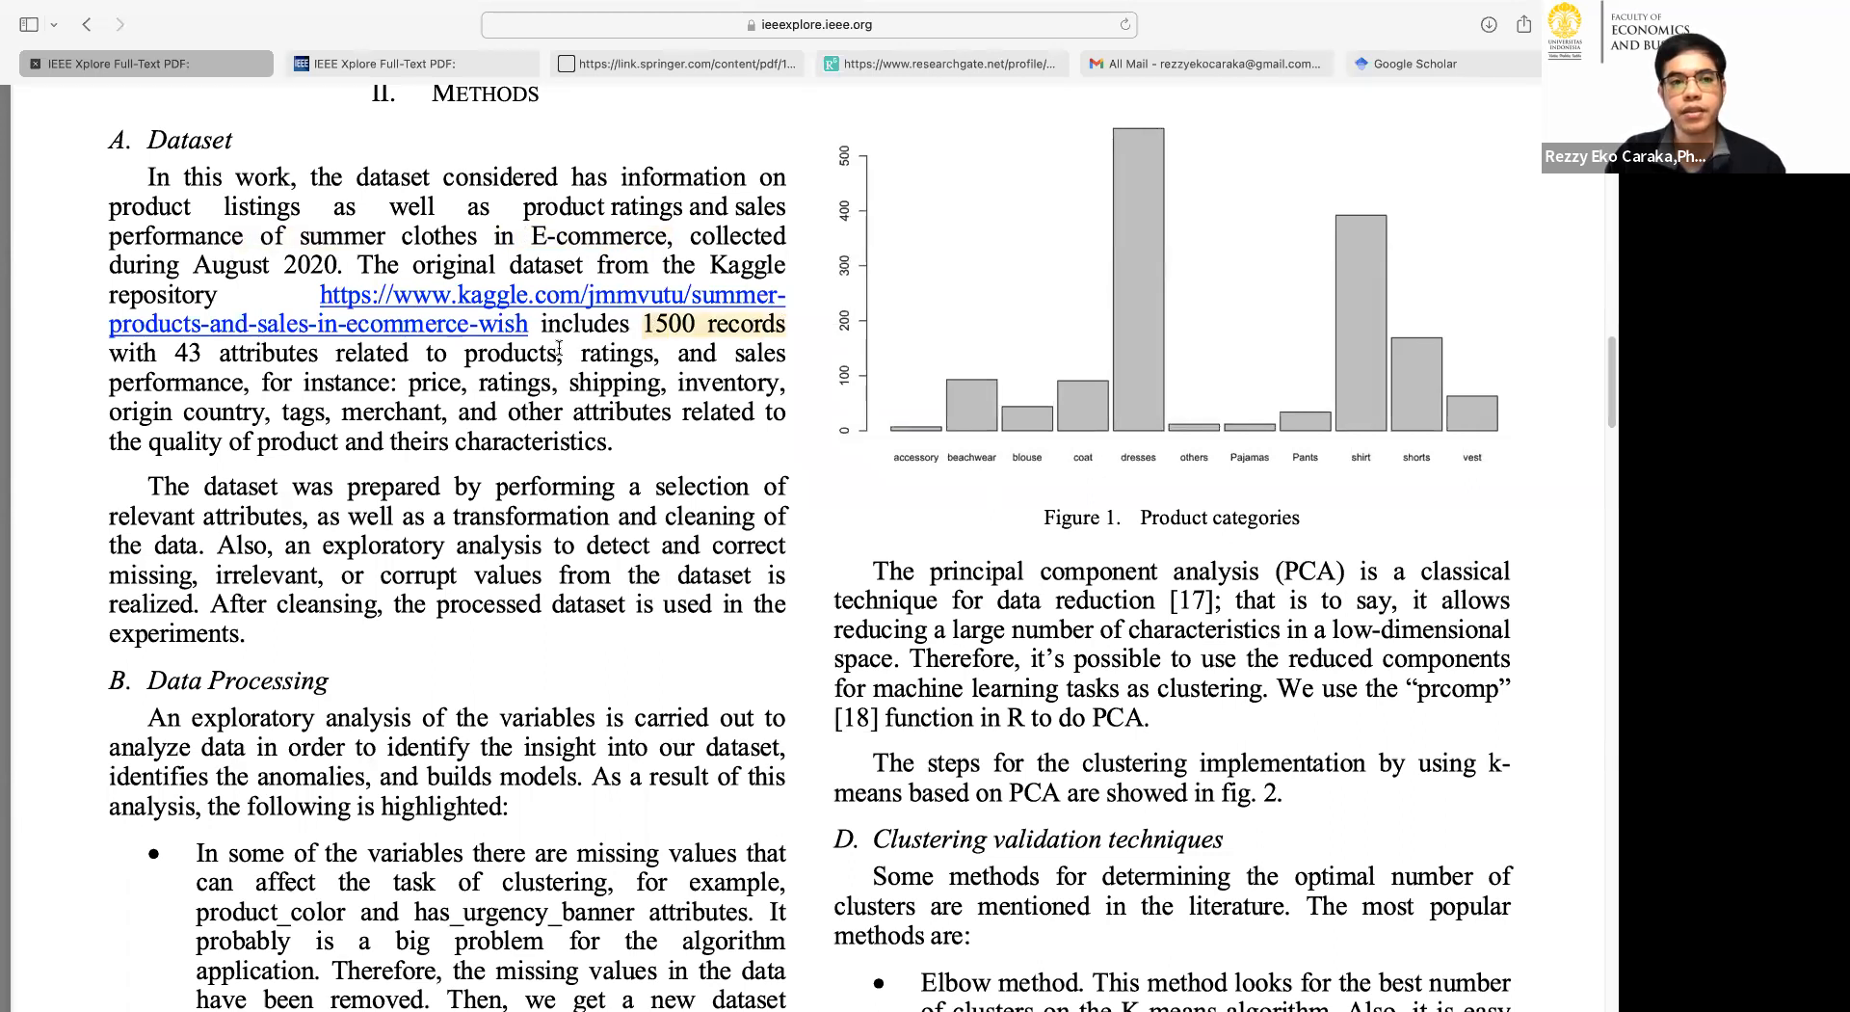
{"action": "left_click_drag", "start_coordinate": [176, 347], "coordinate": [201, 350]}
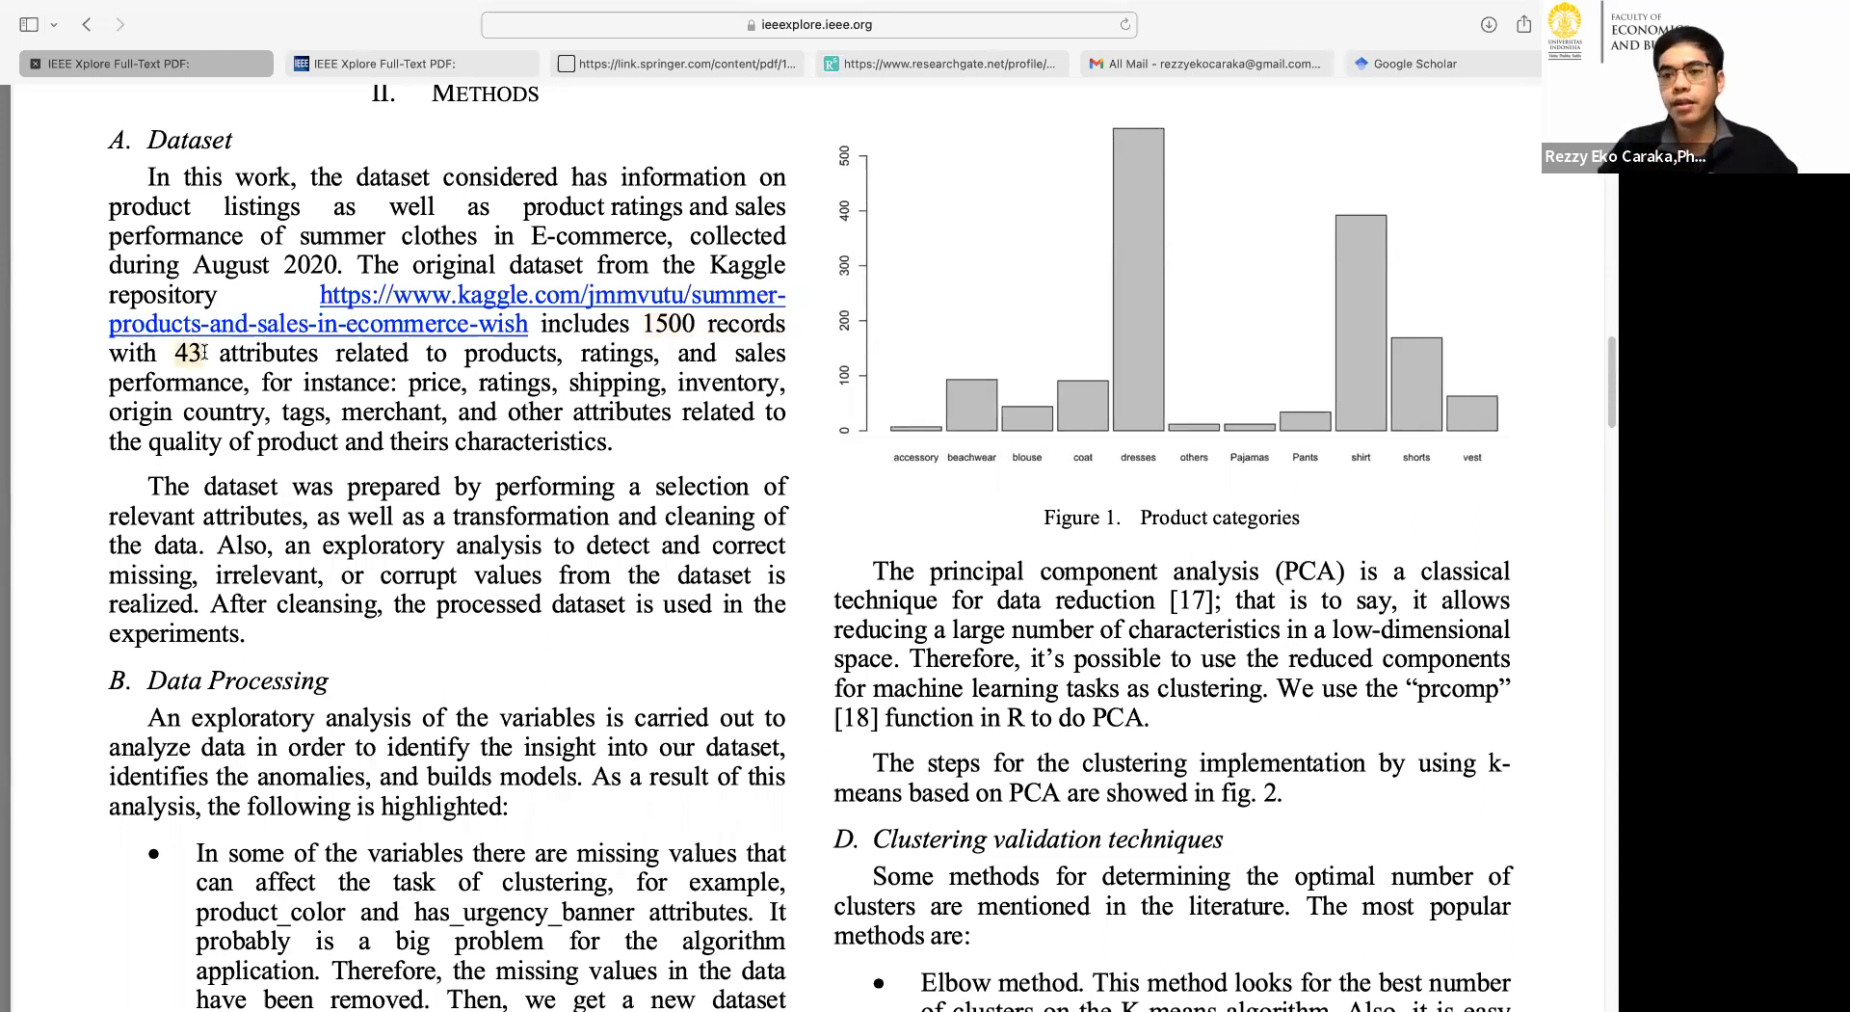
{"action": "left_click", "coordinate": [628, 327]}
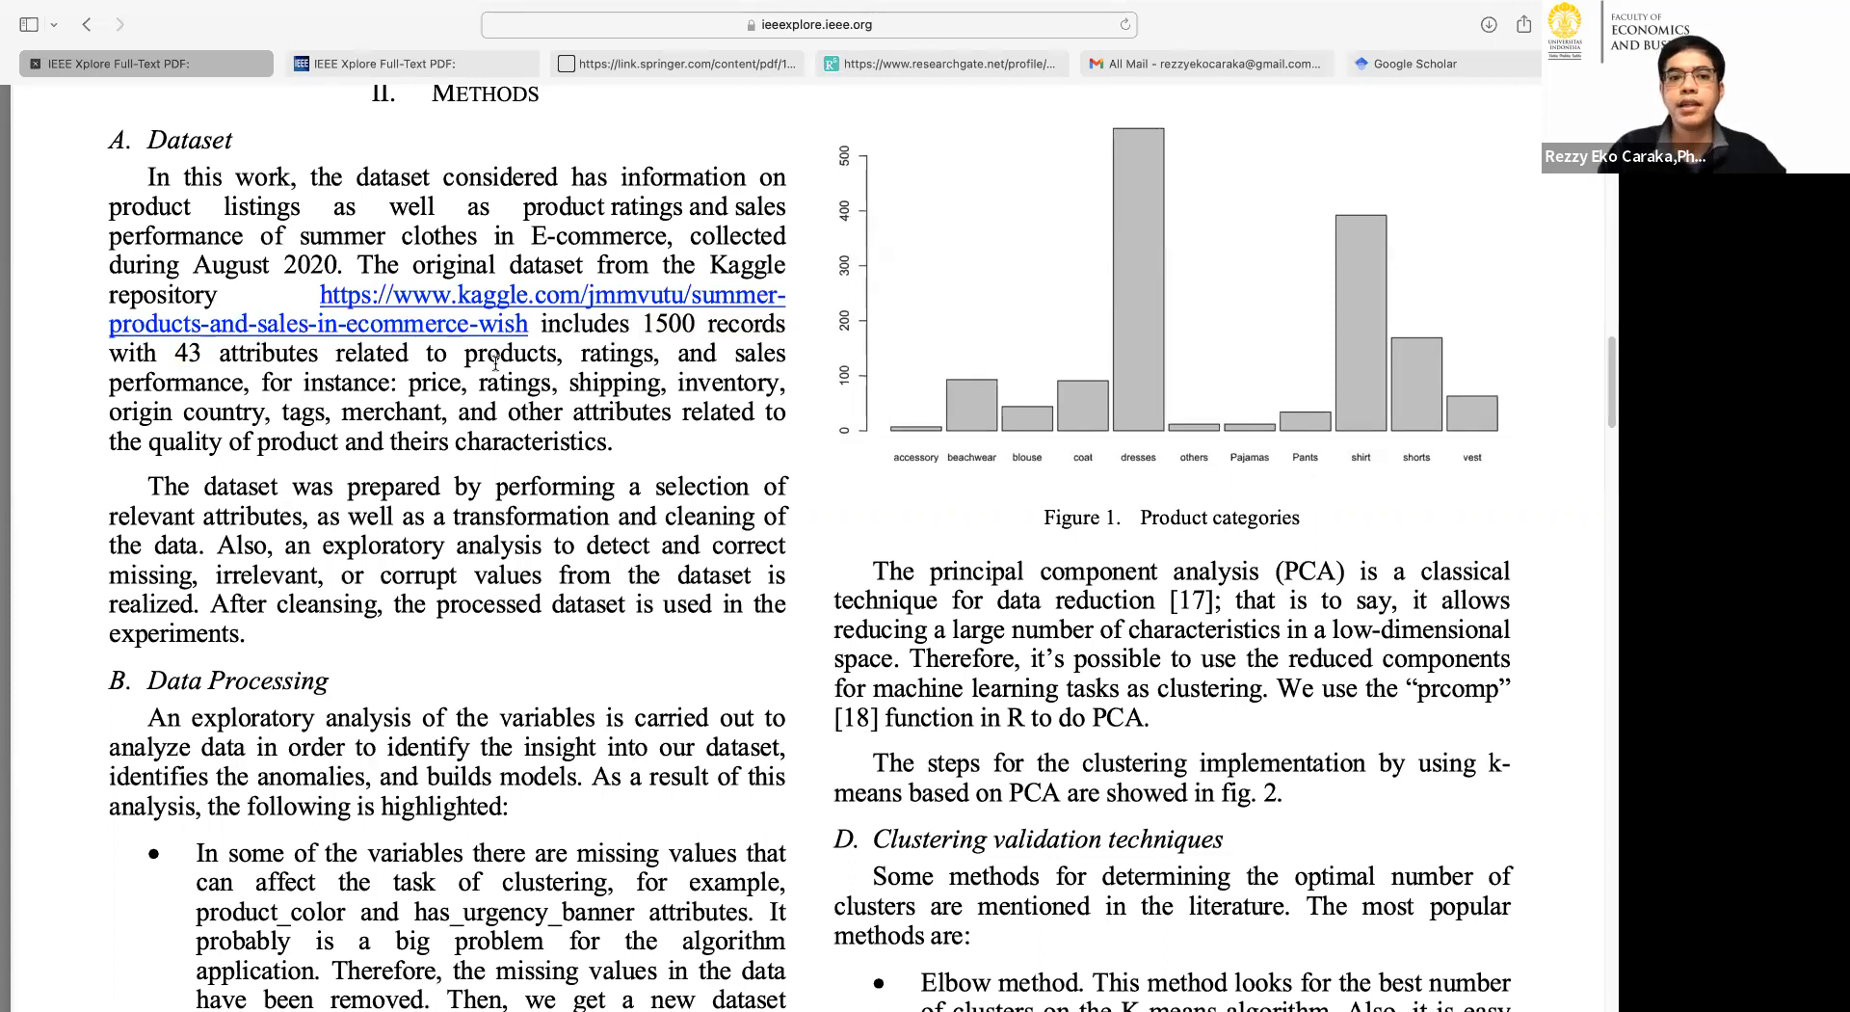
{"action": "left_click_drag", "start_coordinate": [581, 353], "coordinate": [647, 353]}
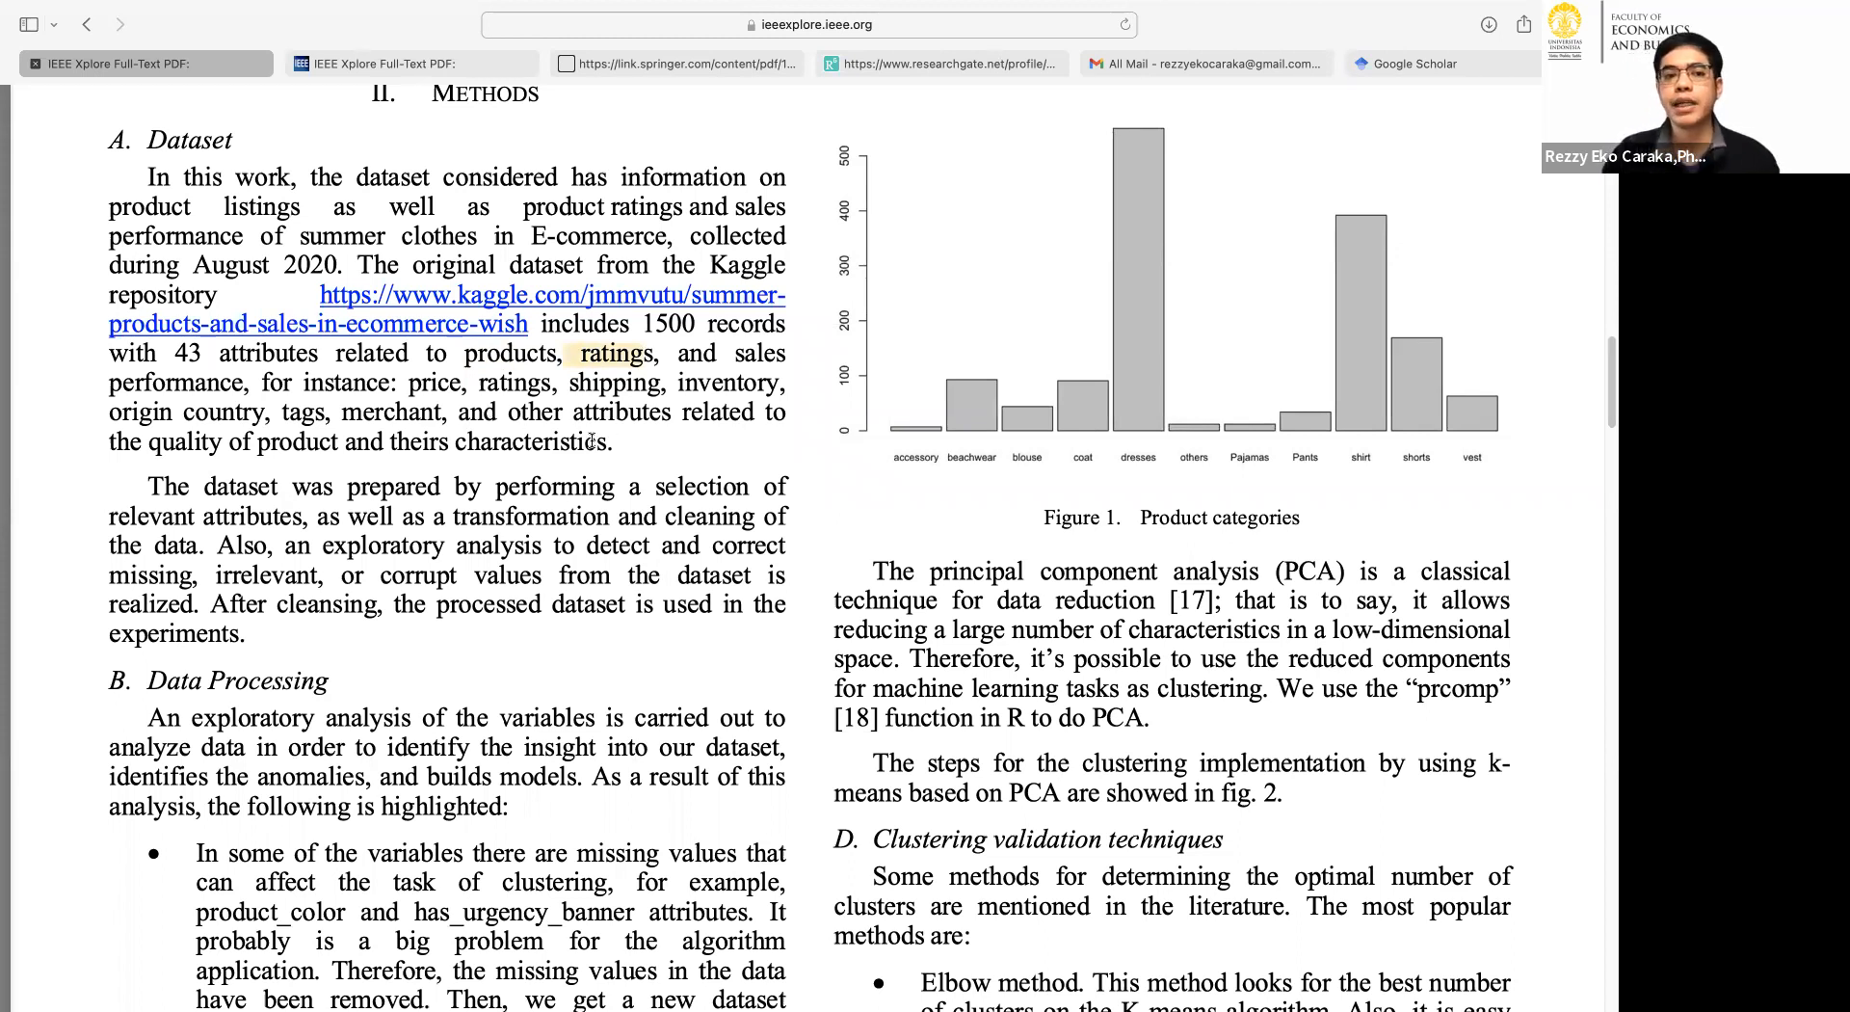
Examine the Results and discussion section, covering the clustering plot, the three cluster descriptions and the optimal number of clusters figure.
{"action": "scroll", "coordinate": [896, 453], "scroll_direction": "down", "scroll_amount": 10}
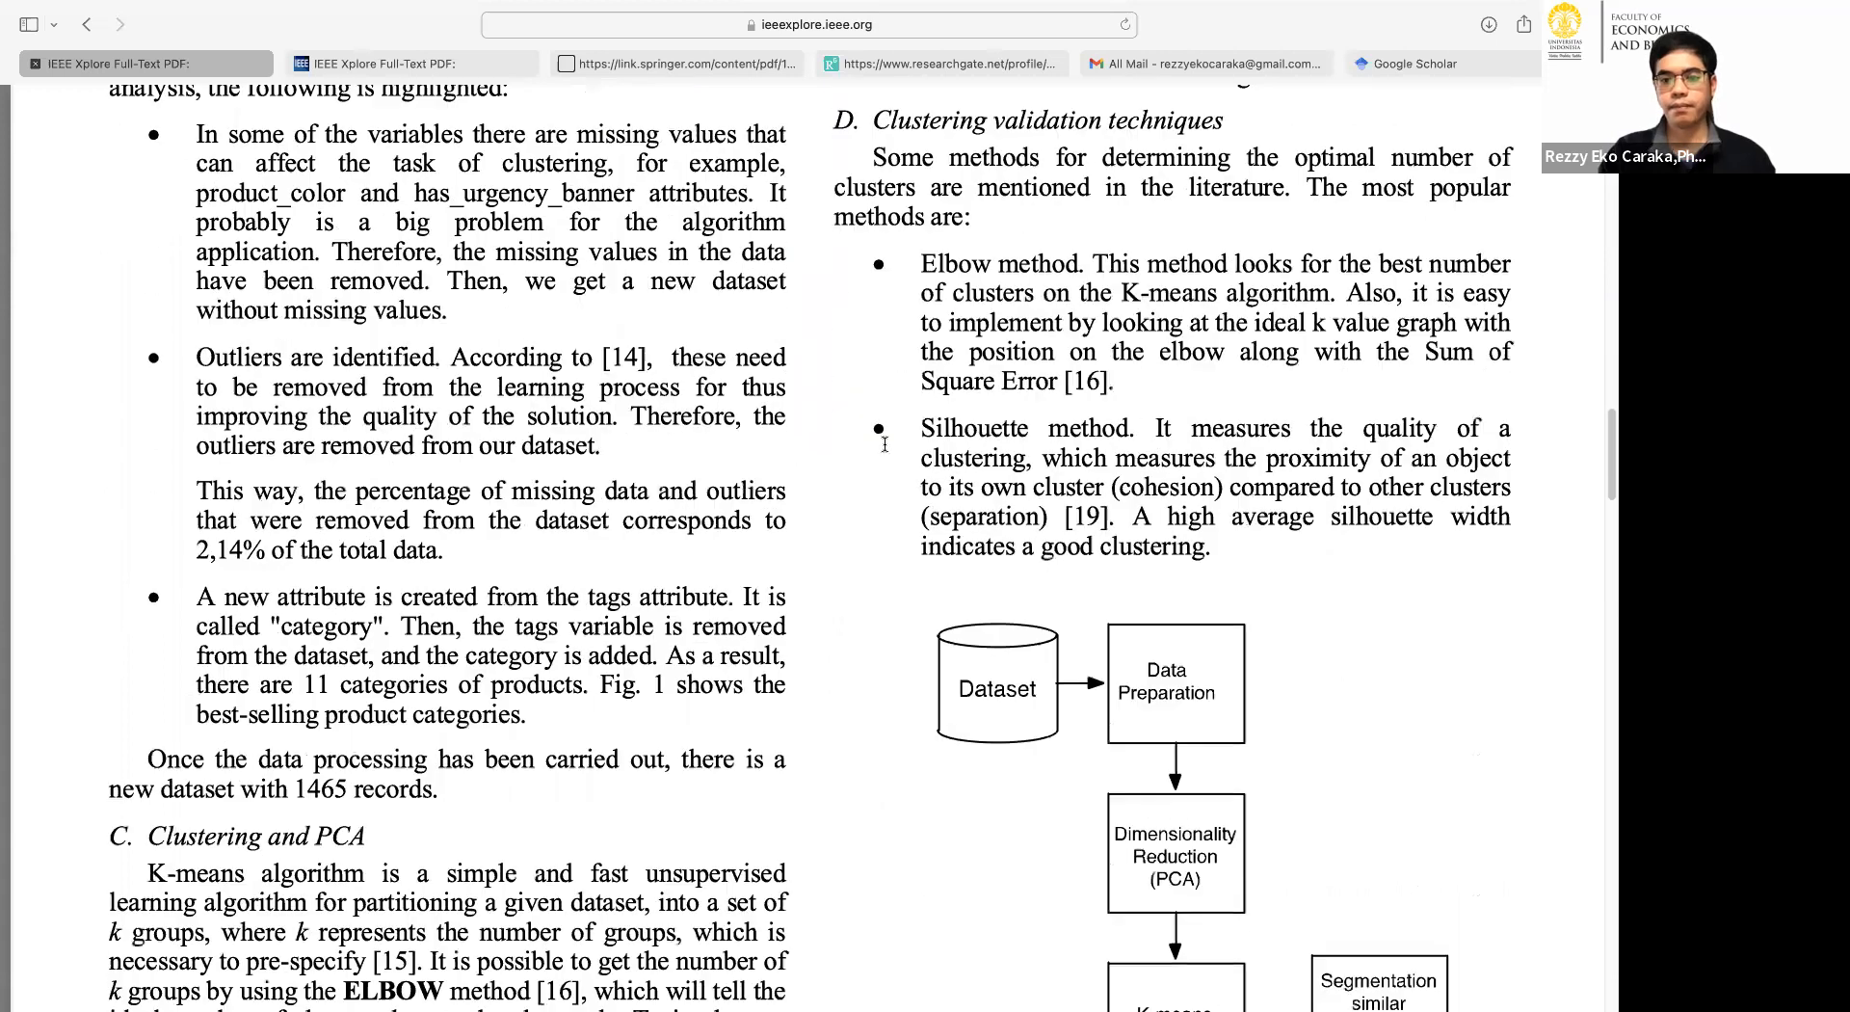
{"action": "scroll", "coordinate": [896, 453], "scroll_direction": "down", "scroll_amount": 13}
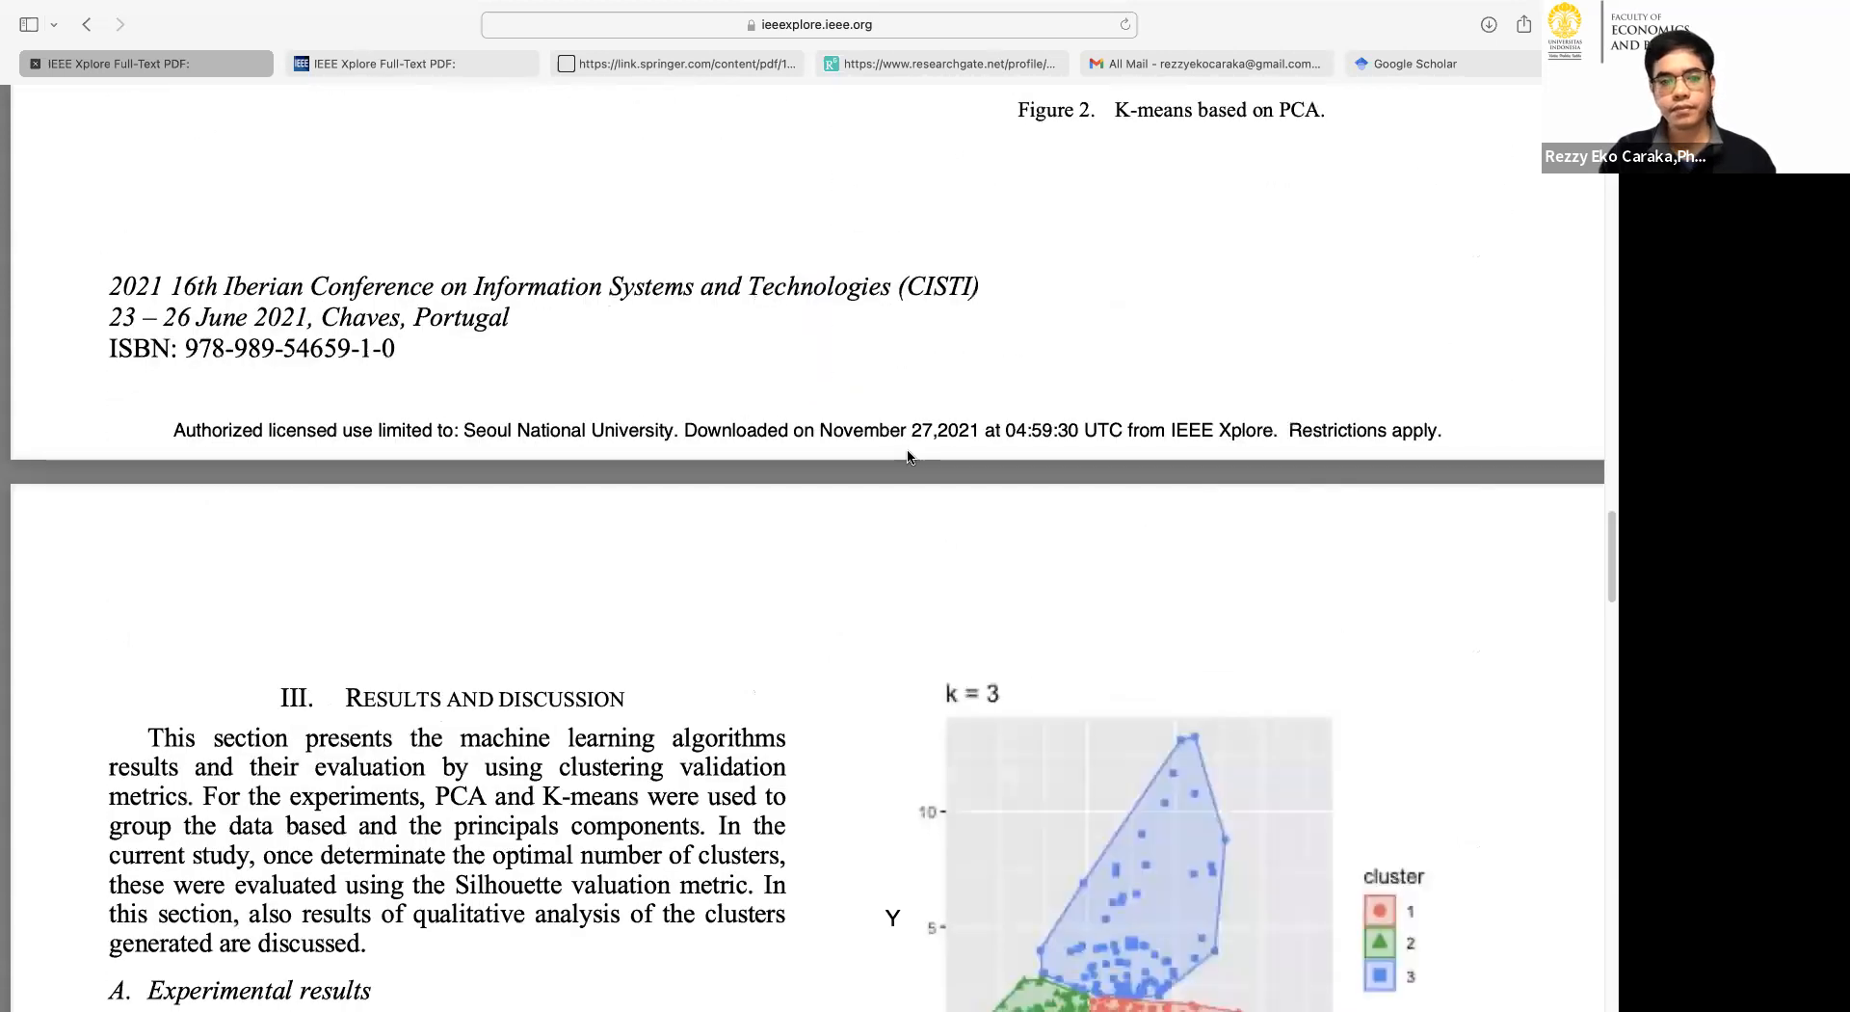
{"action": "scroll", "coordinate": [1028, 447], "scroll_direction": "down", "scroll_amount": 3}
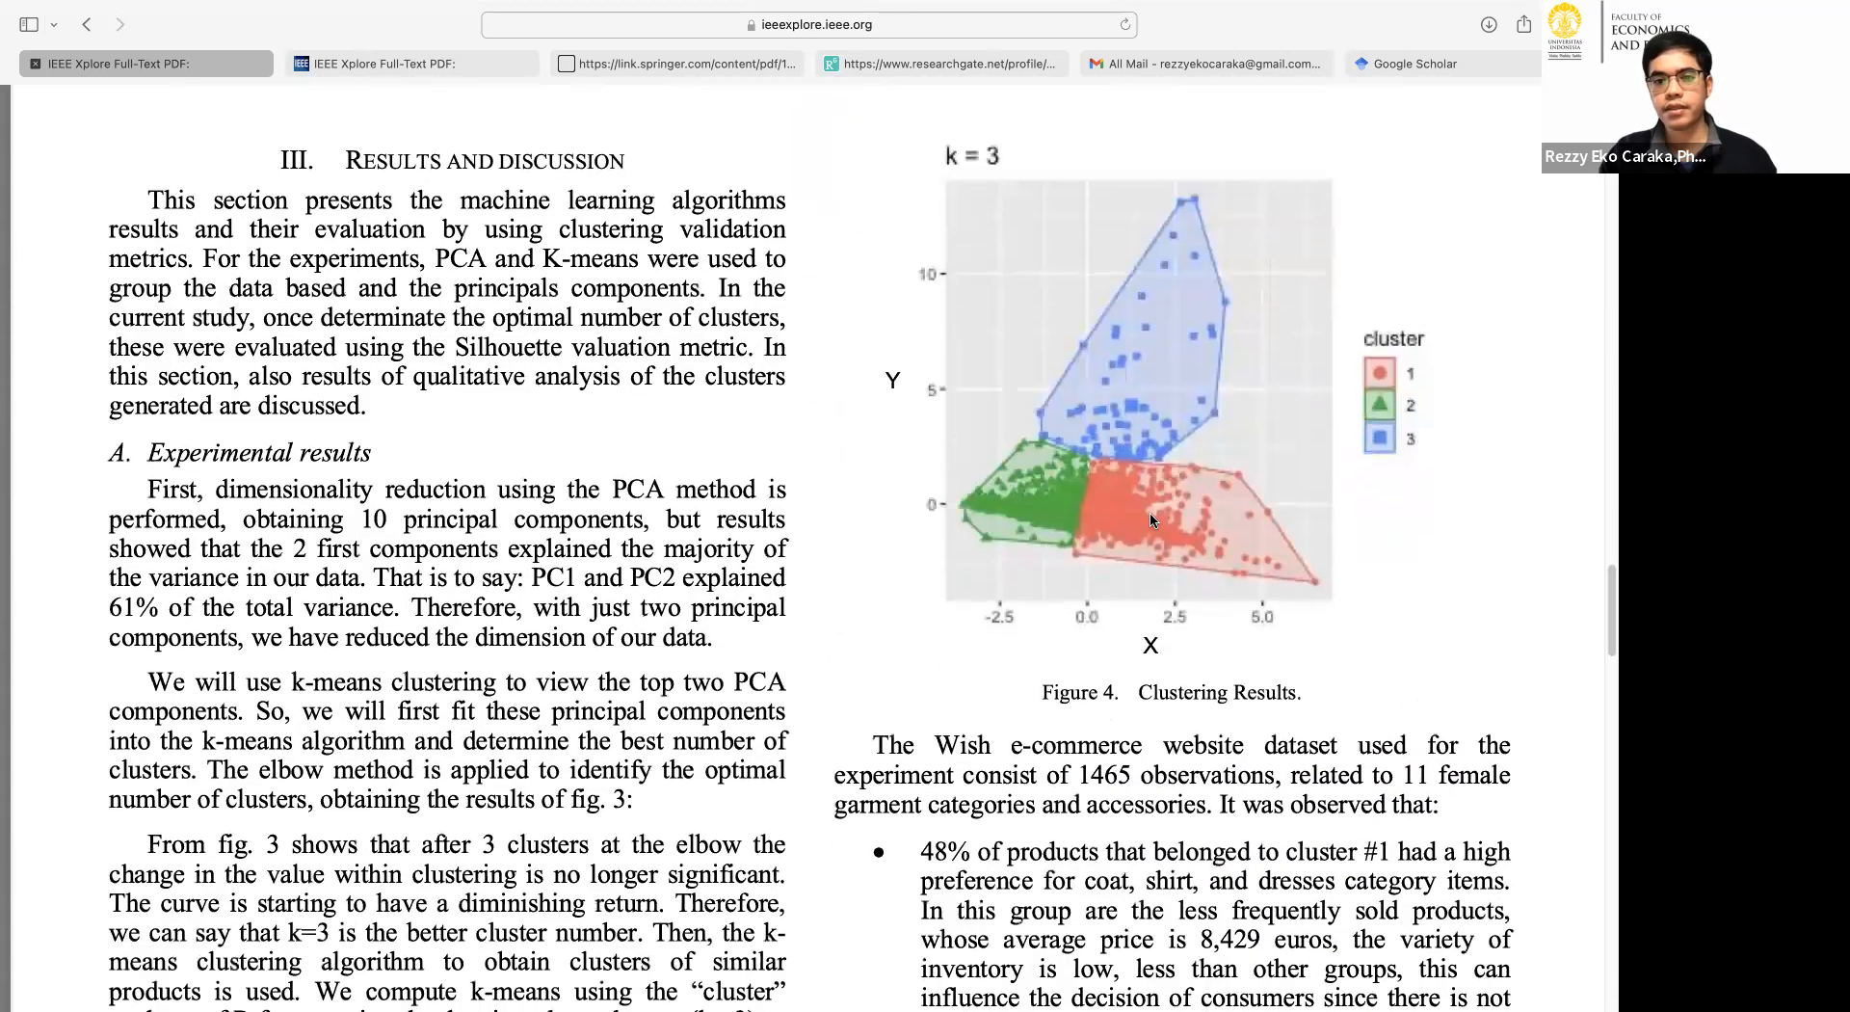
{"action": "scroll", "coordinate": [1184, 522], "scroll_direction": "down", "scroll_amount": 12}
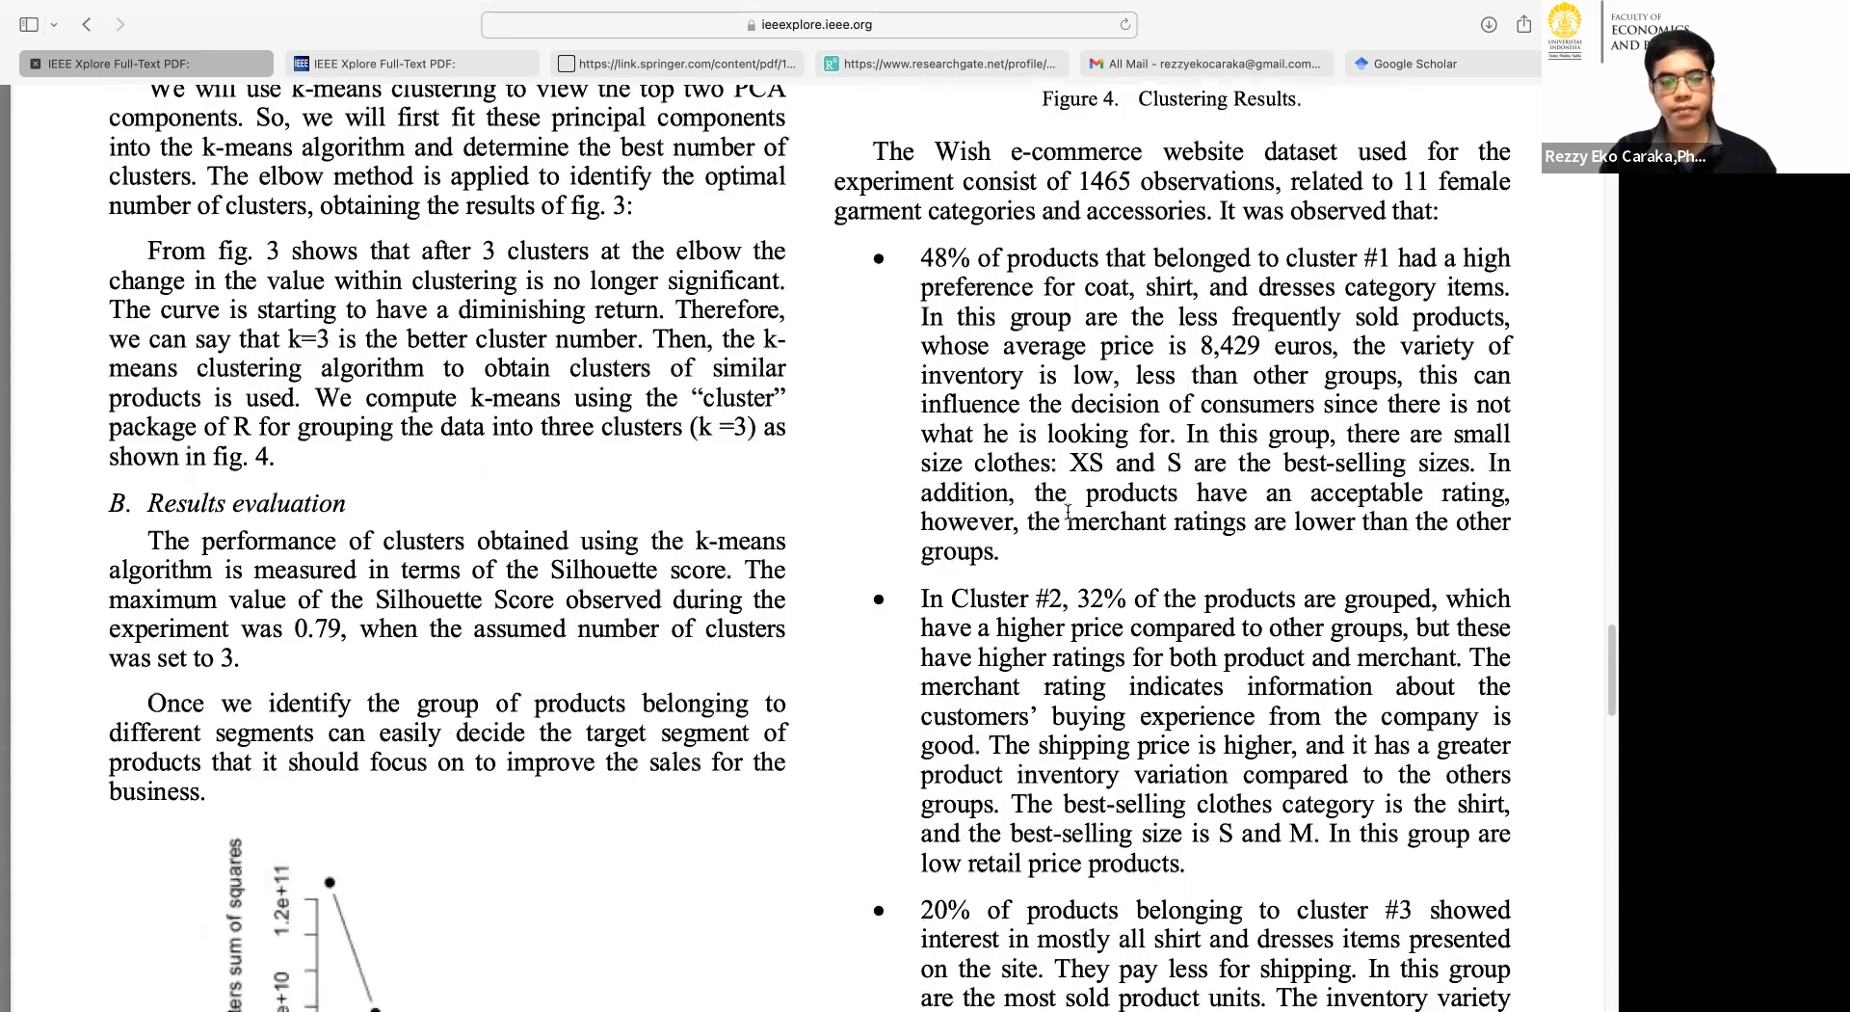
{"action": "scroll", "coordinate": [1068, 512], "scroll_direction": "down", "scroll_amount": 6}
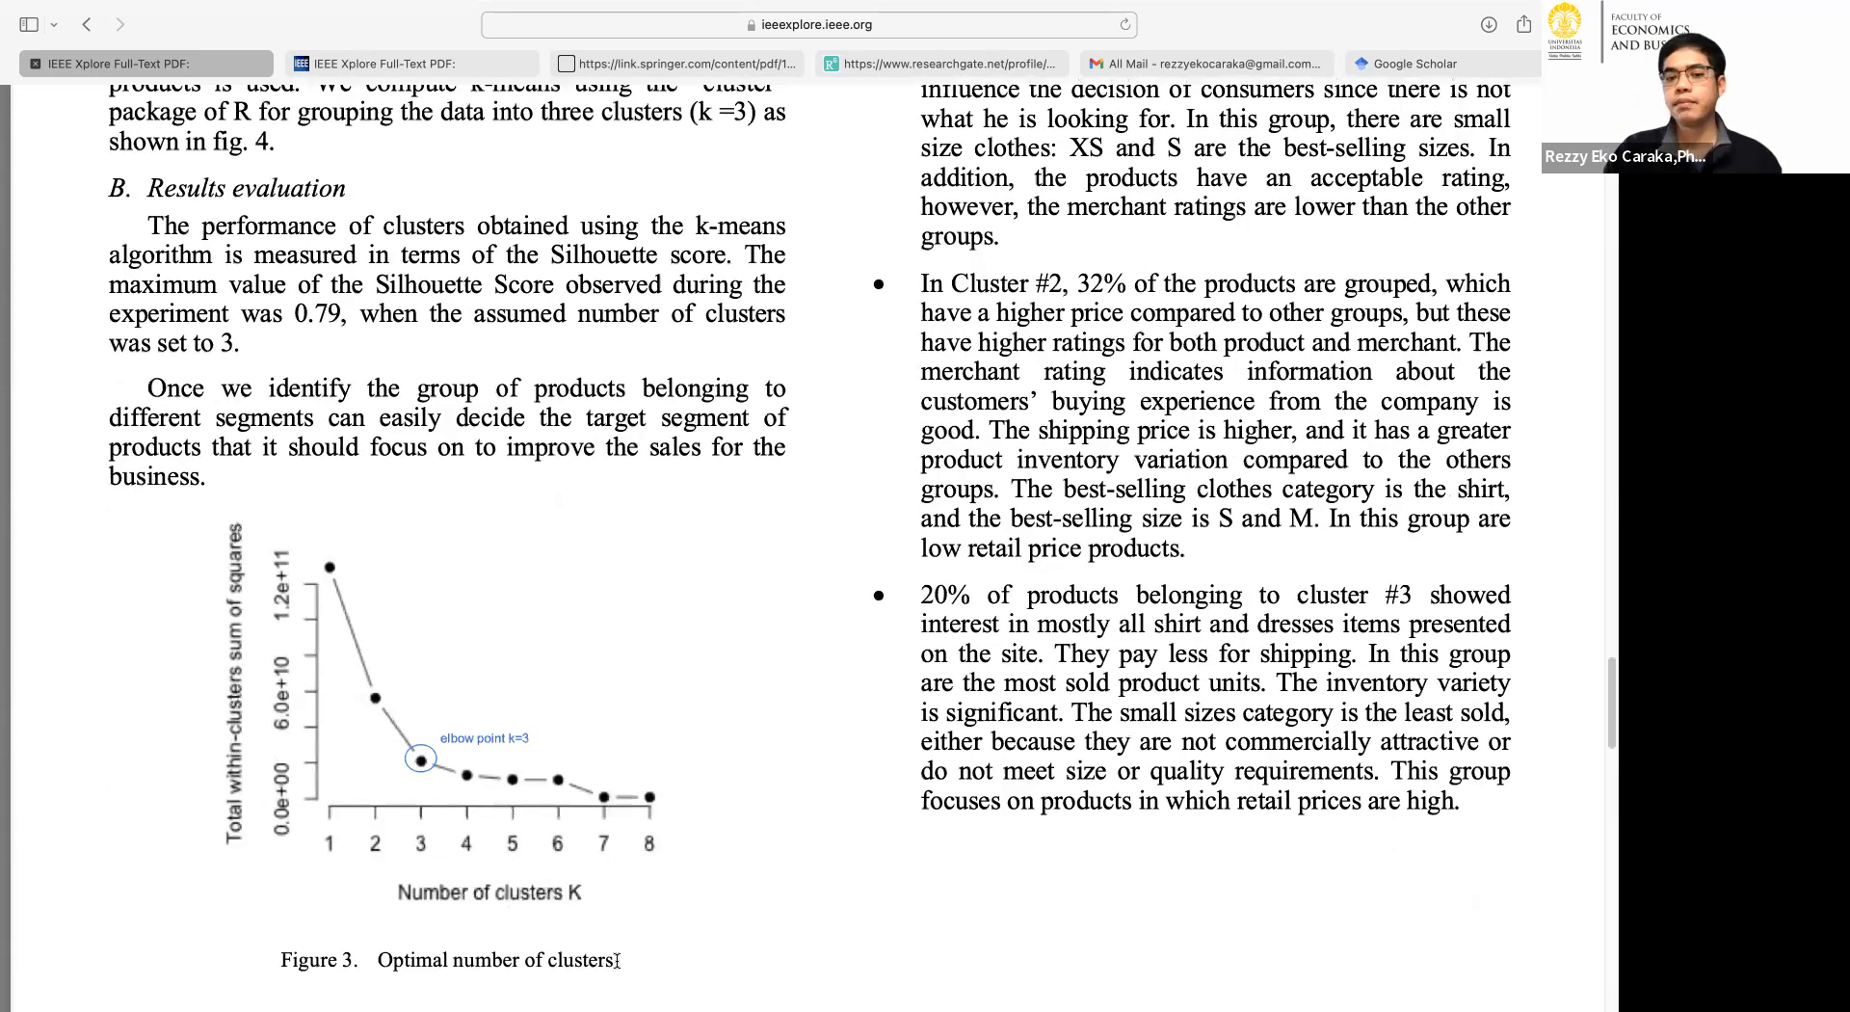
{"action": "scroll", "coordinate": [614, 960], "scroll_direction": "down", "scroll_amount": 1}
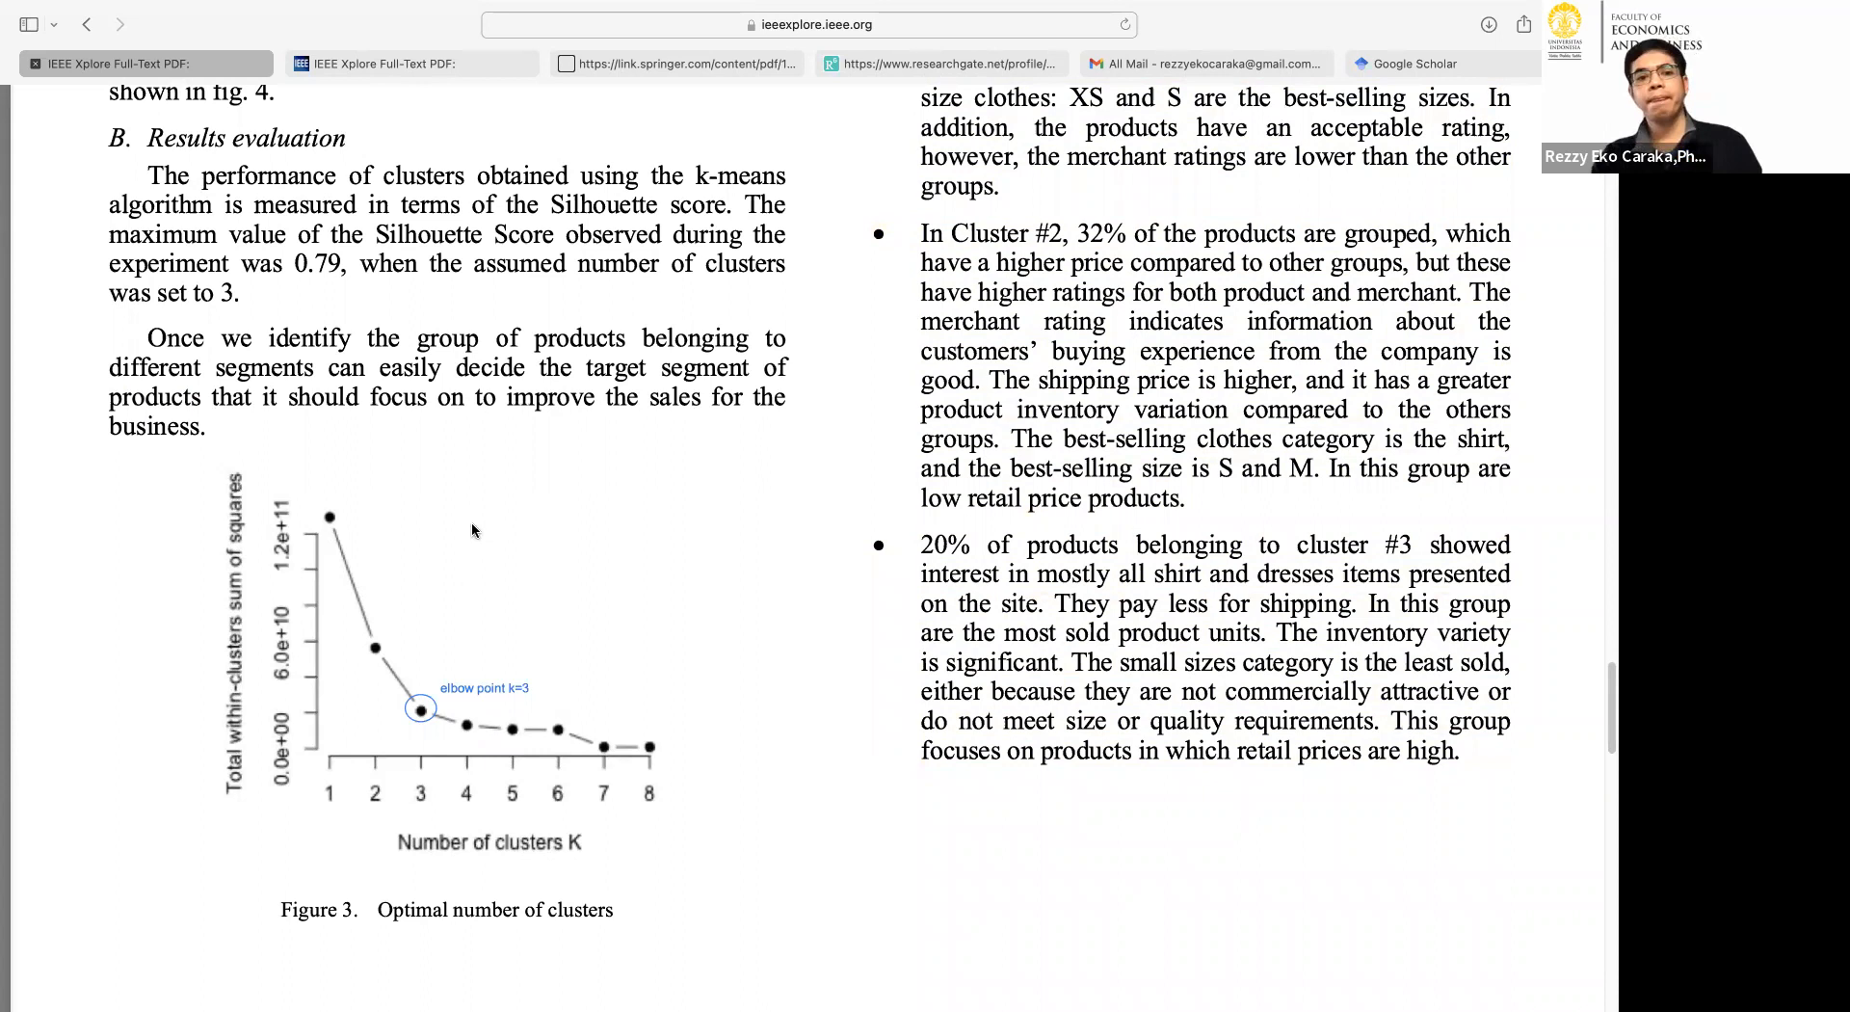
Highlight the maximum Silhouette Score of 0.79 in the Results evaluation paragraph.
{"action": "mouse_move", "coordinate": [300, 263]}
{"action": "left_mouse_down"}
{"action": "mouse_move", "coordinate": [266, 267]}
{"action": "mouse_move", "coordinate": [296, 266]}
{"action": "left_mouse_up"}
{"action": "left_click", "coordinate": [298, 267]}
{"action": "left_click_drag", "start_coordinate": [298, 263], "coordinate": [172, 285]}
{"action": "left_click", "coordinate": [292, 235]}
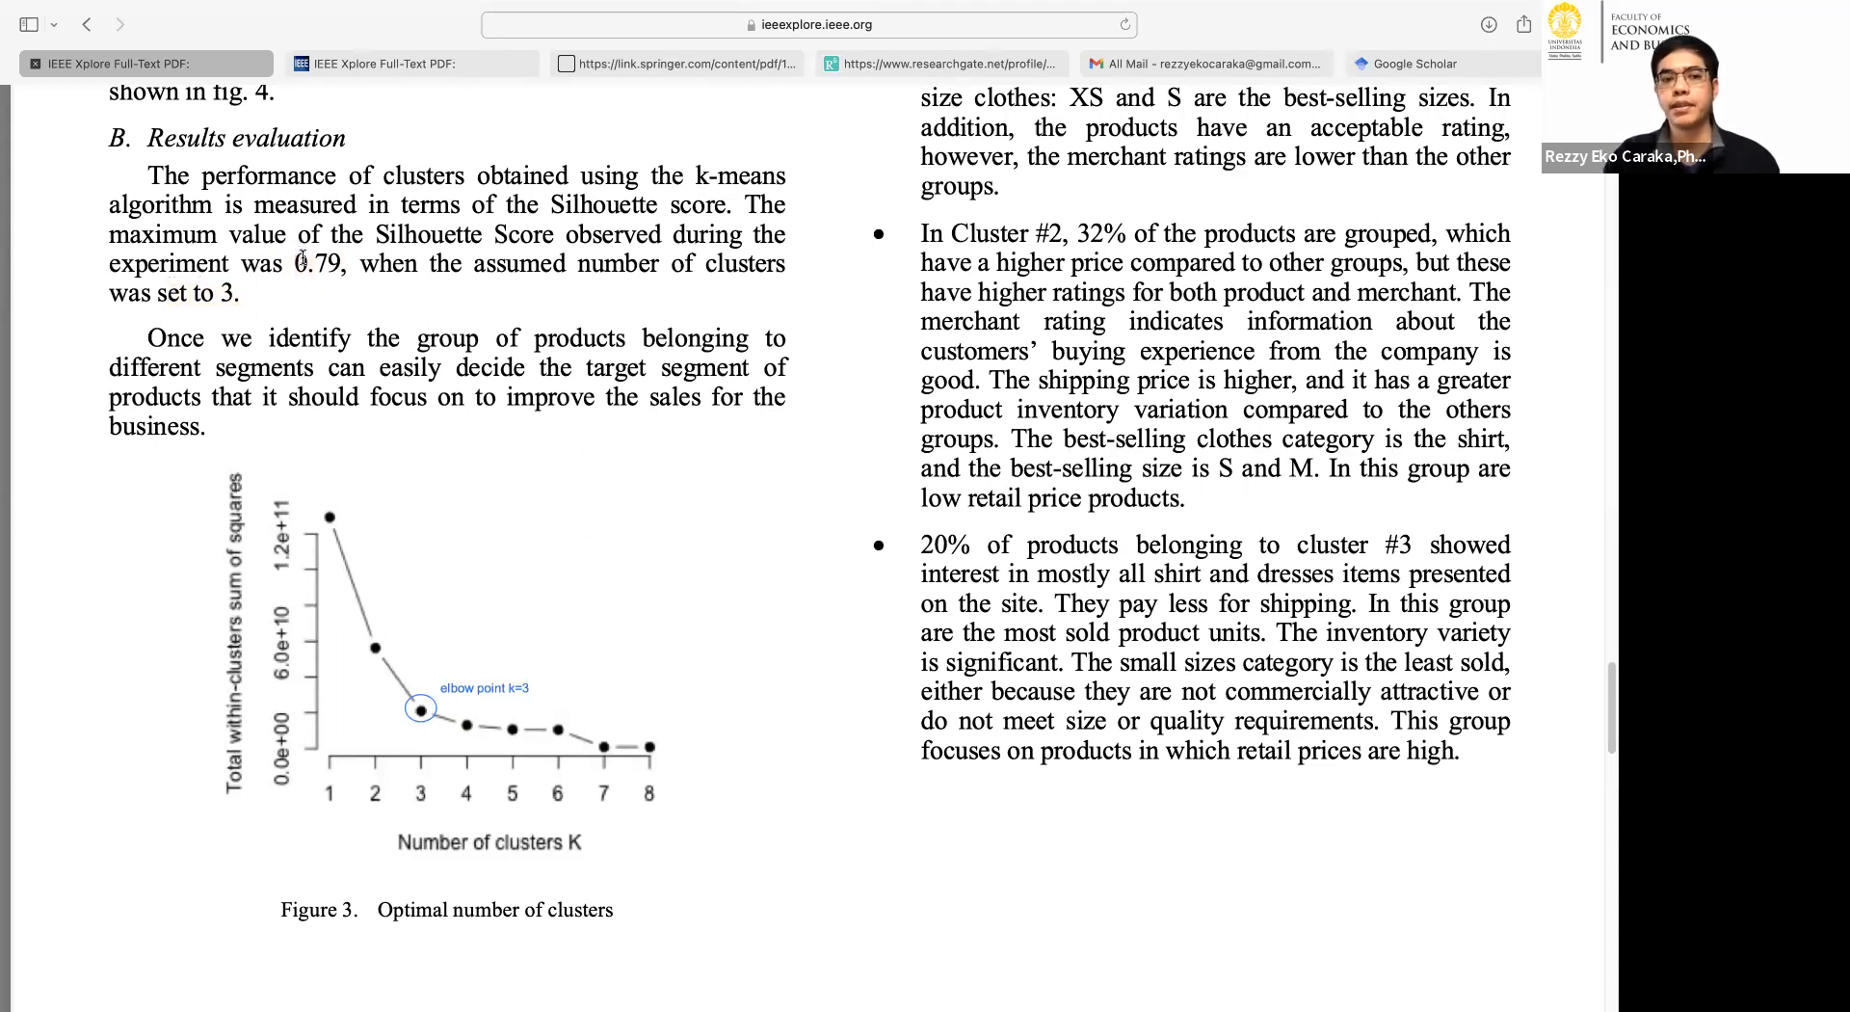
{"action": "left_click_drag", "start_coordinate": [294, 258], "coordinate": [343, 260]}
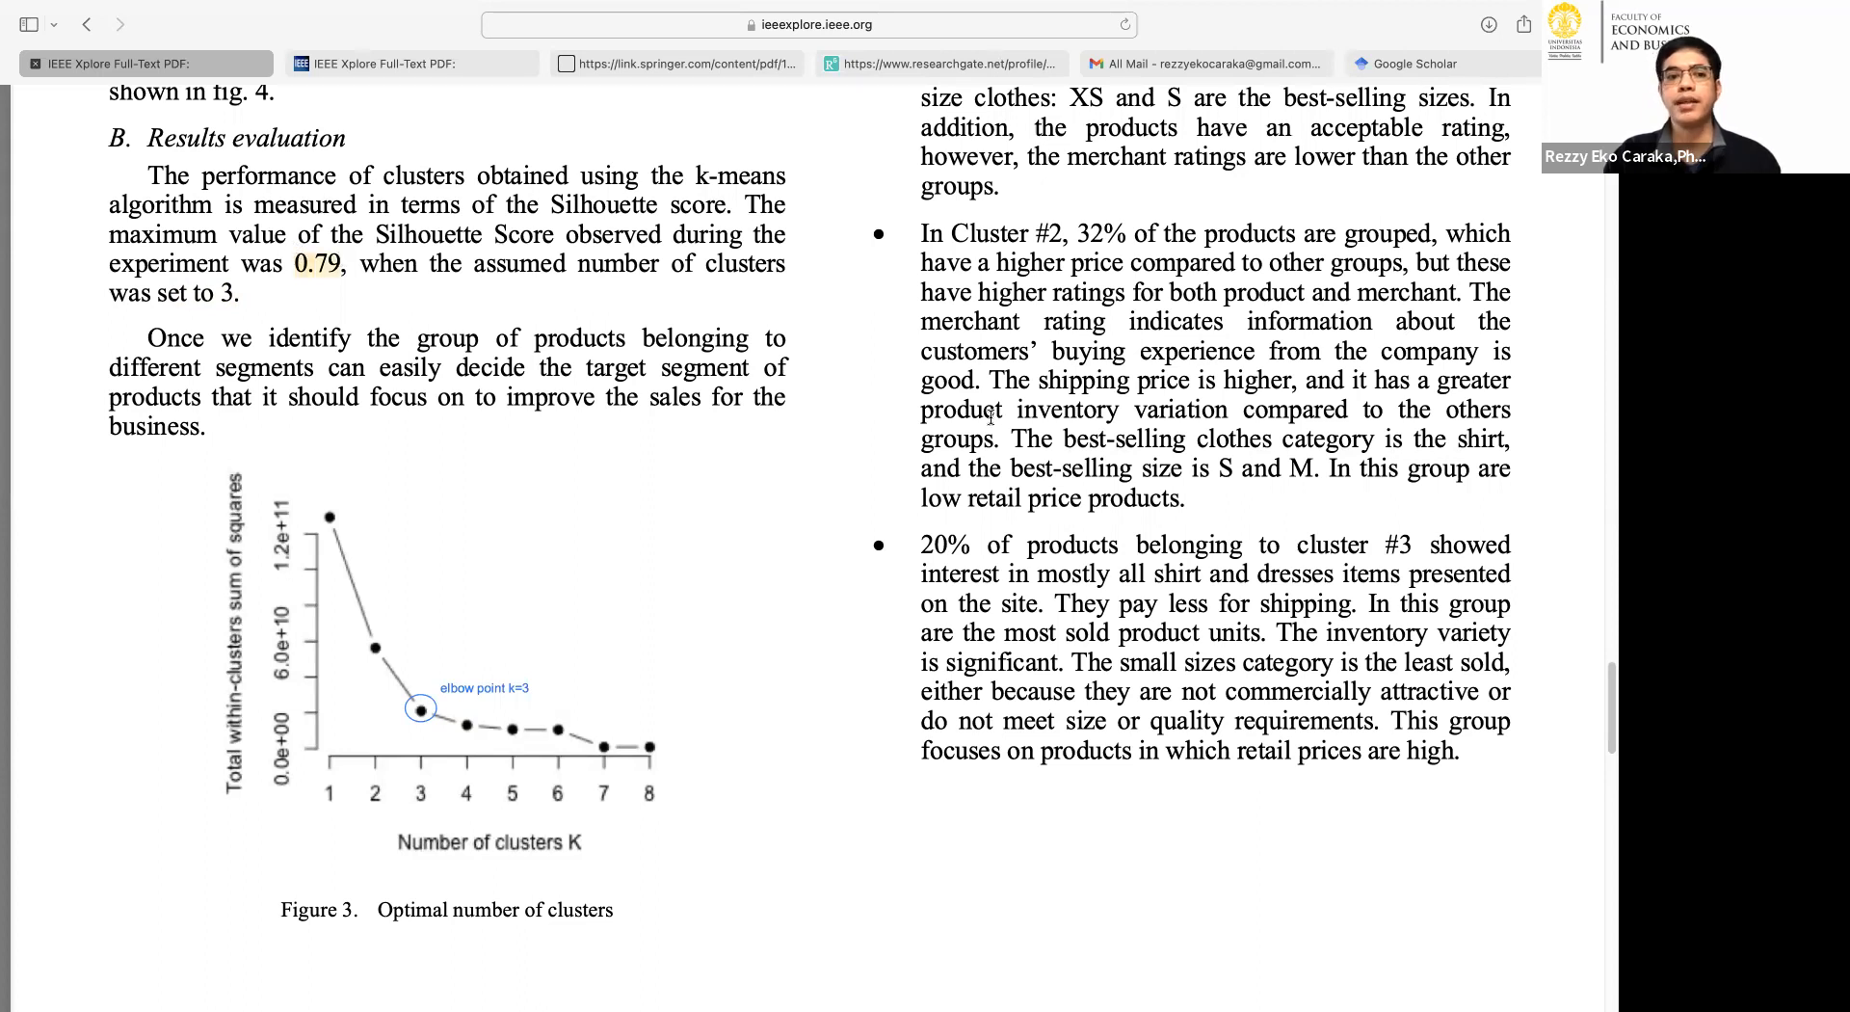
Return to Figure 4, Clustering Results, and examine it together with the description of cluster #1.
{"action": "scroll", "coordinate": [999, 422], "scroll_direction": "up", "scroll_amount": 1}
{"action": "scroll", "coordinate": [999, 424], "scroll_direction": "up", "scroll_amount": 10}
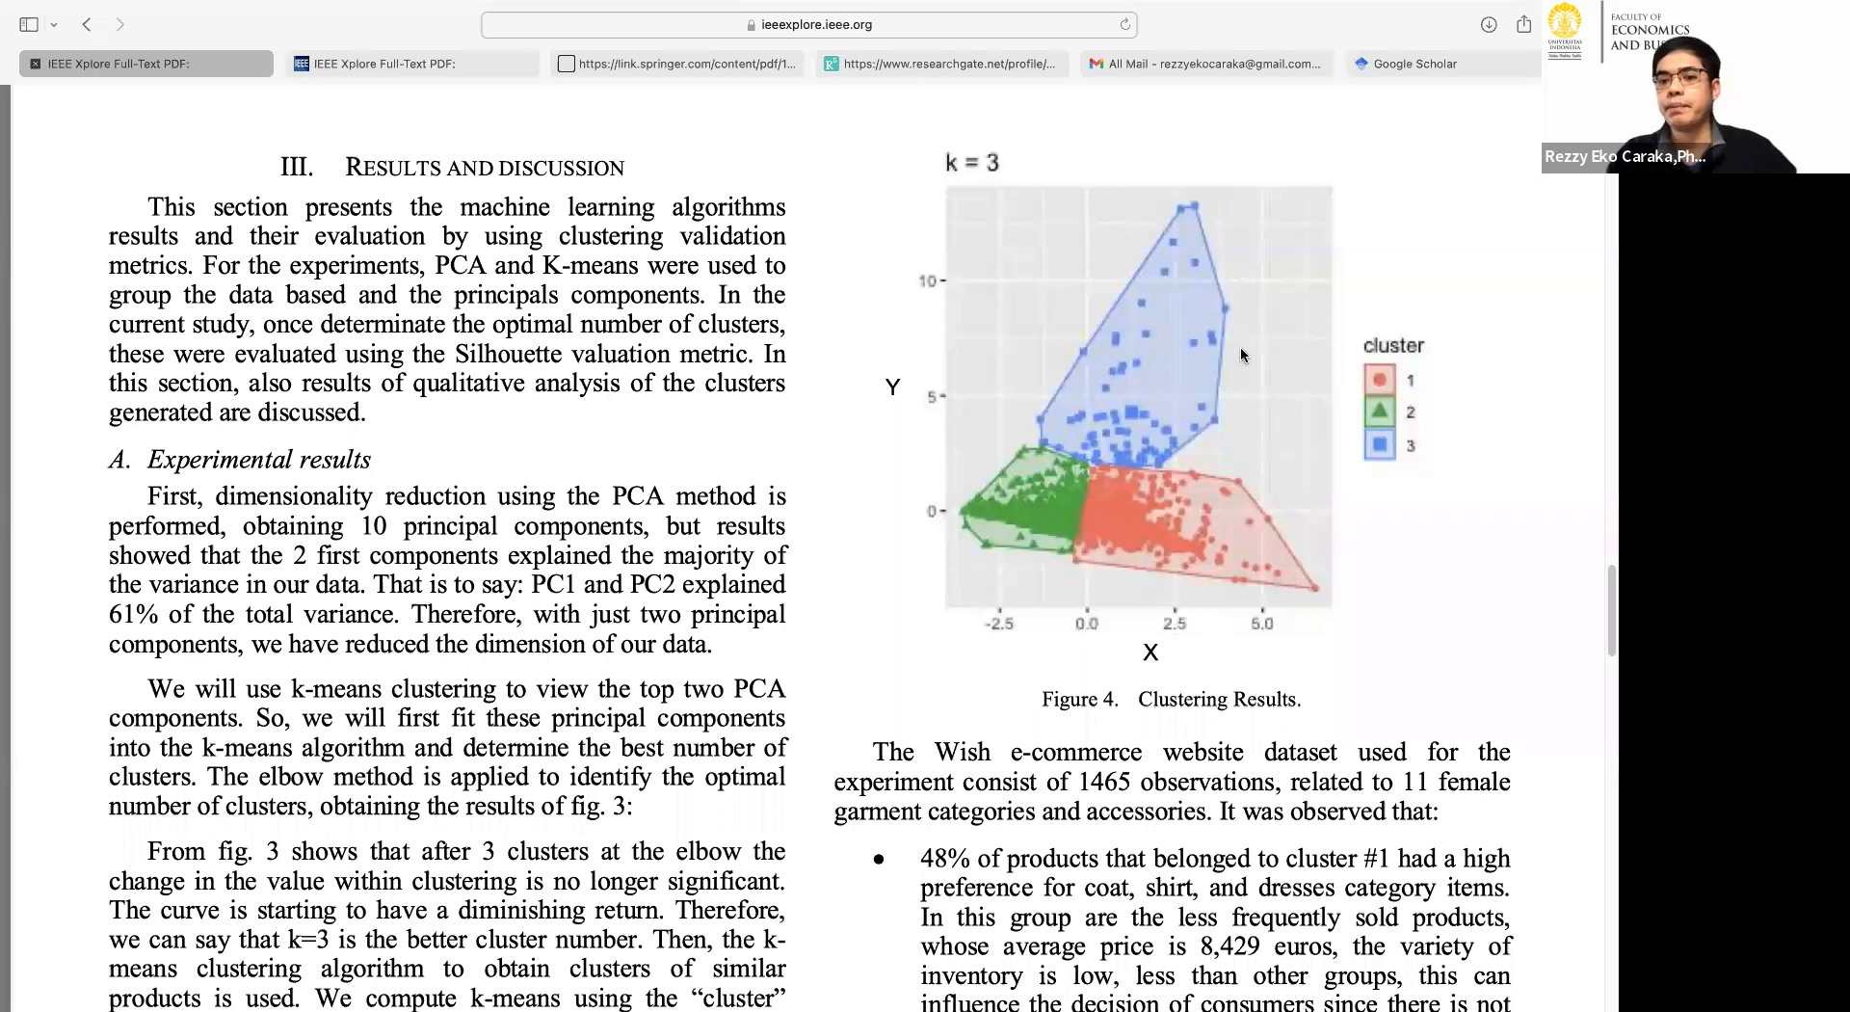
{"action": "scroll", "coordinate": [1226, 403], "scroll_direction": "down", "scroll_amount": 5}
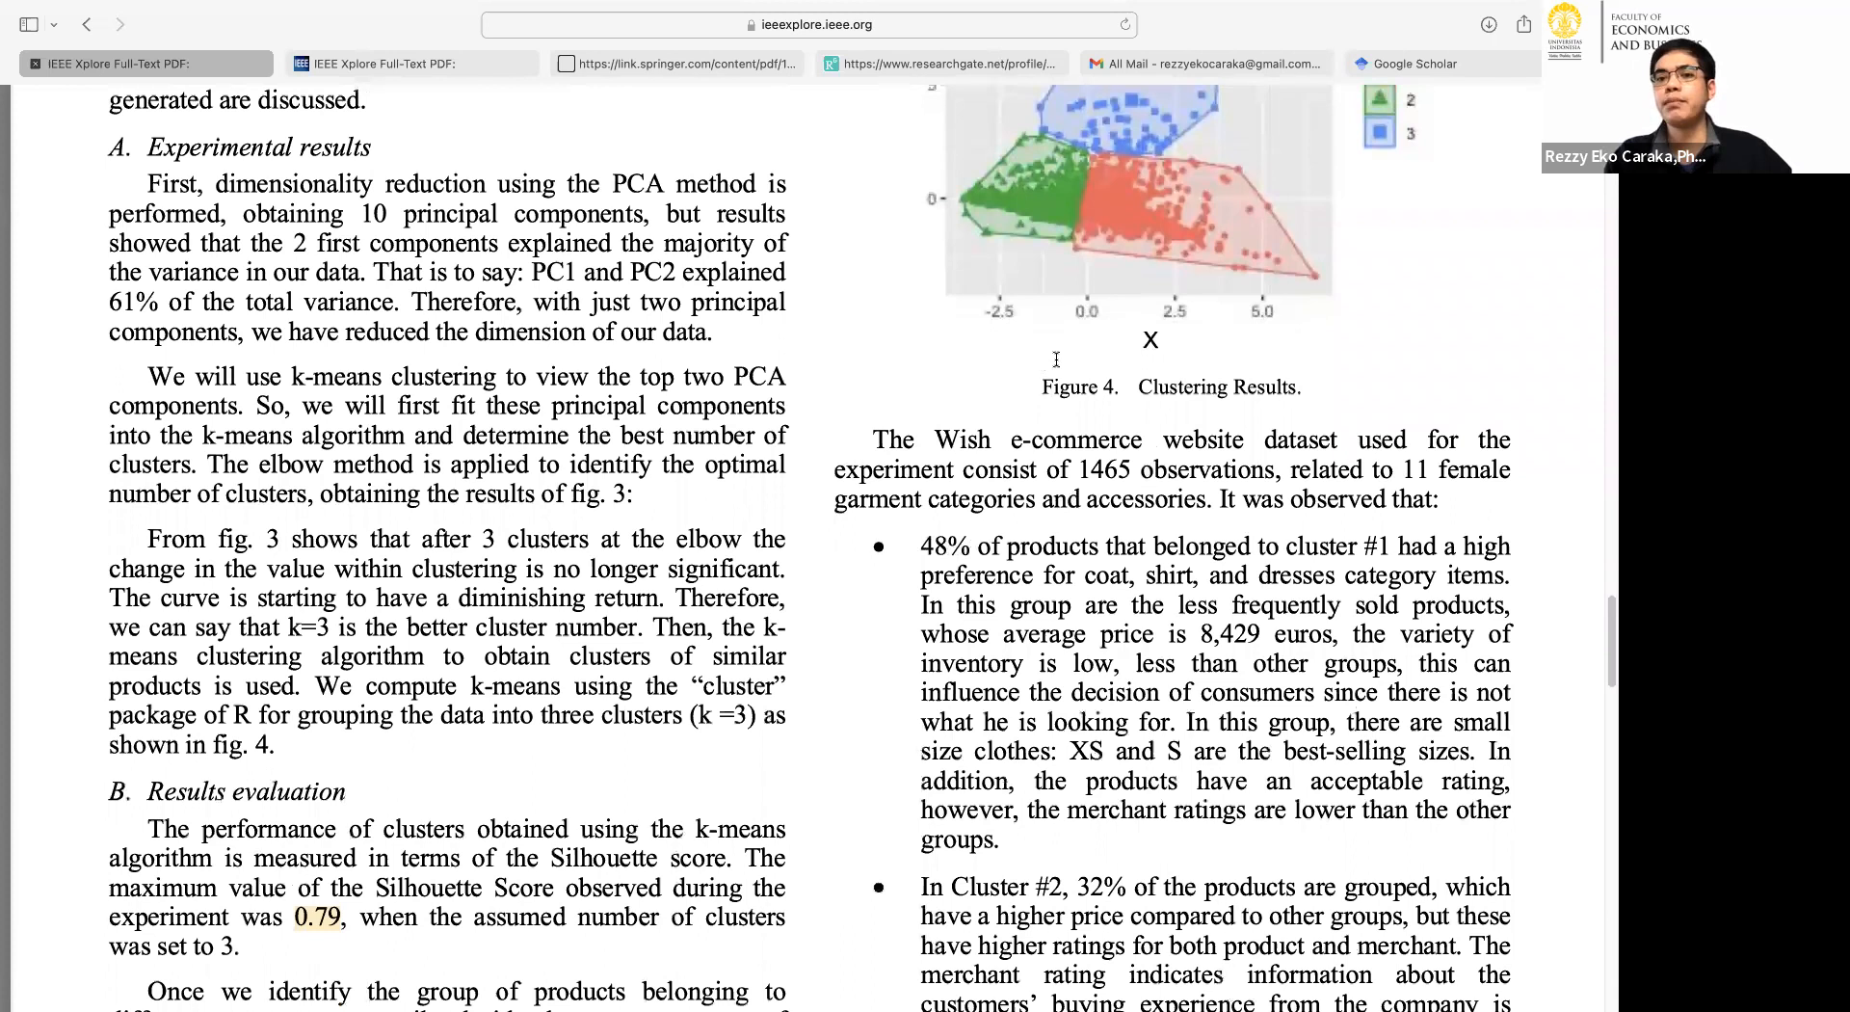
{"action": "left_click", "coordinate": [1168, 349]}
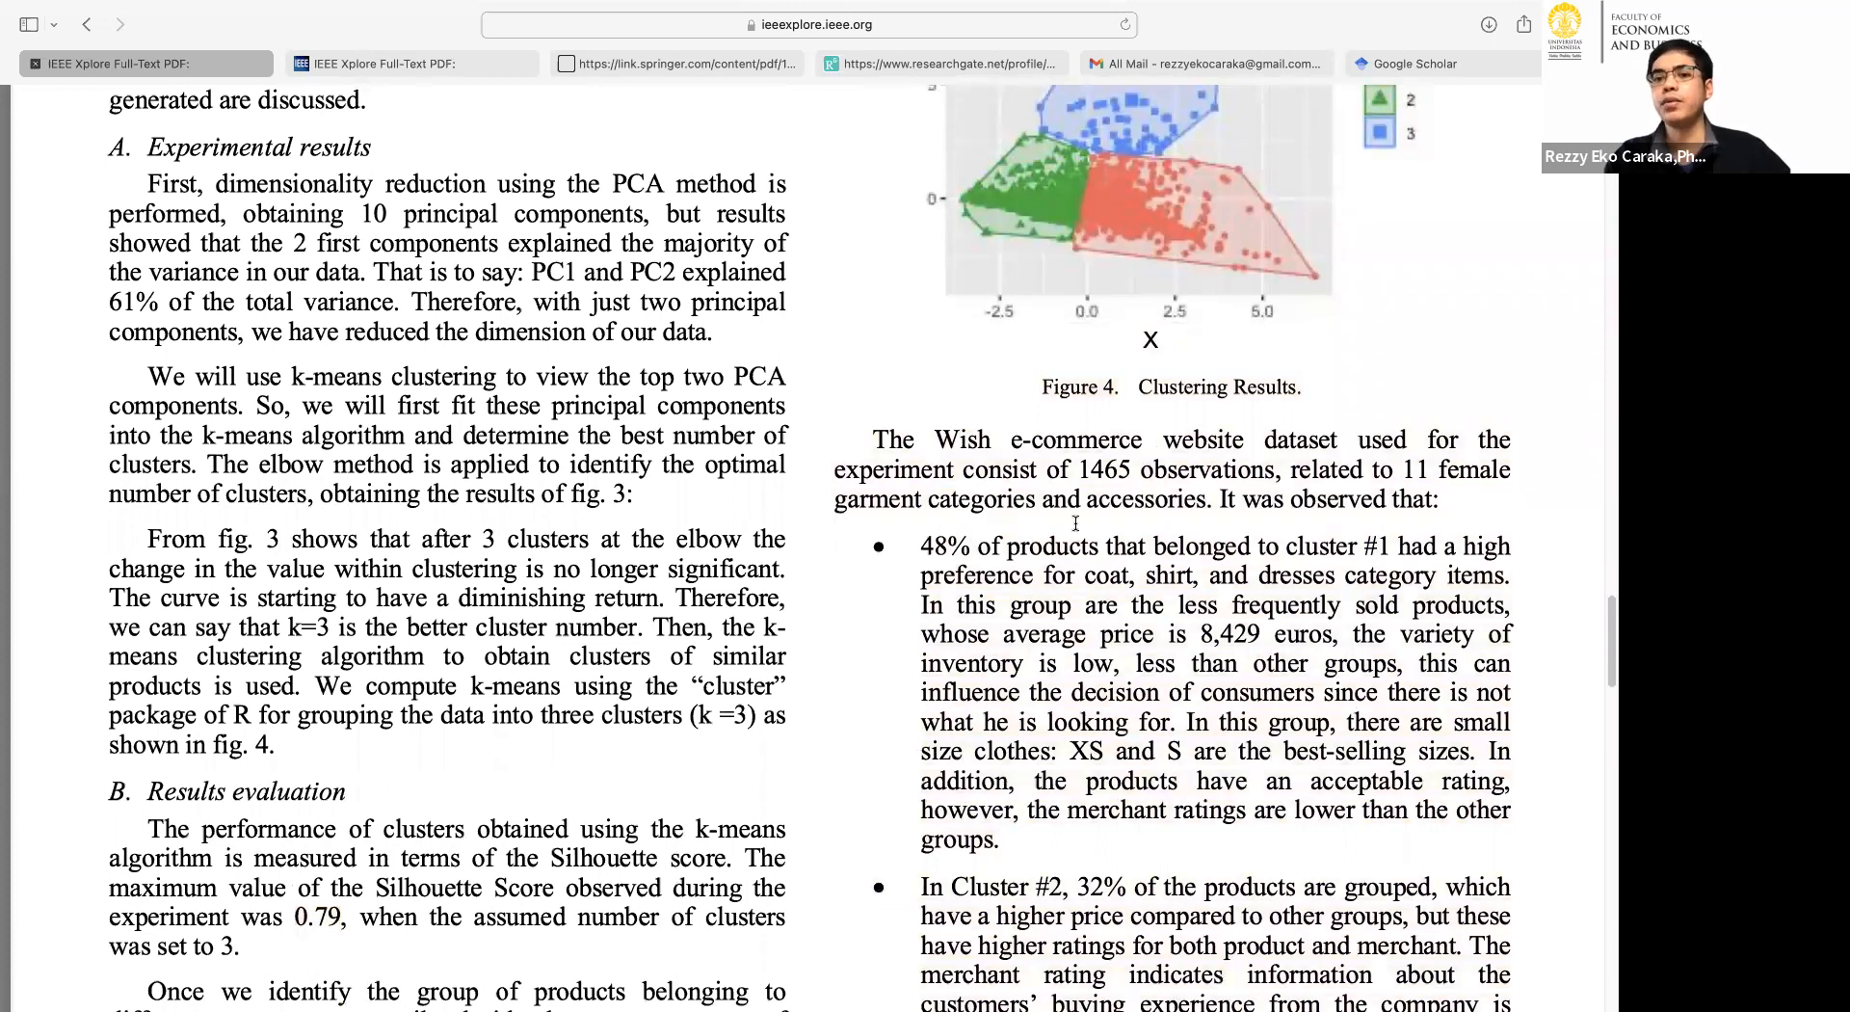